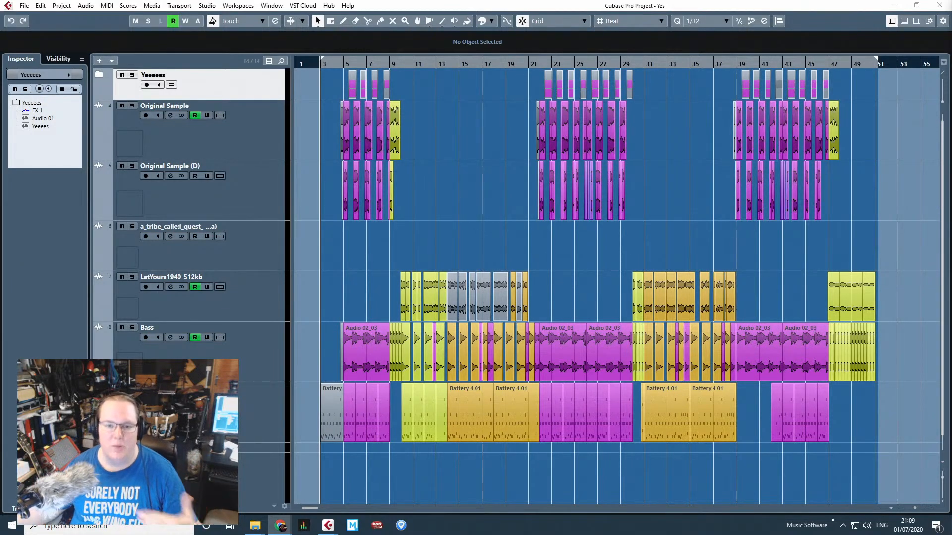
Show the transport bar and add an instrument track that uses Kontakt 5.
key("F2")
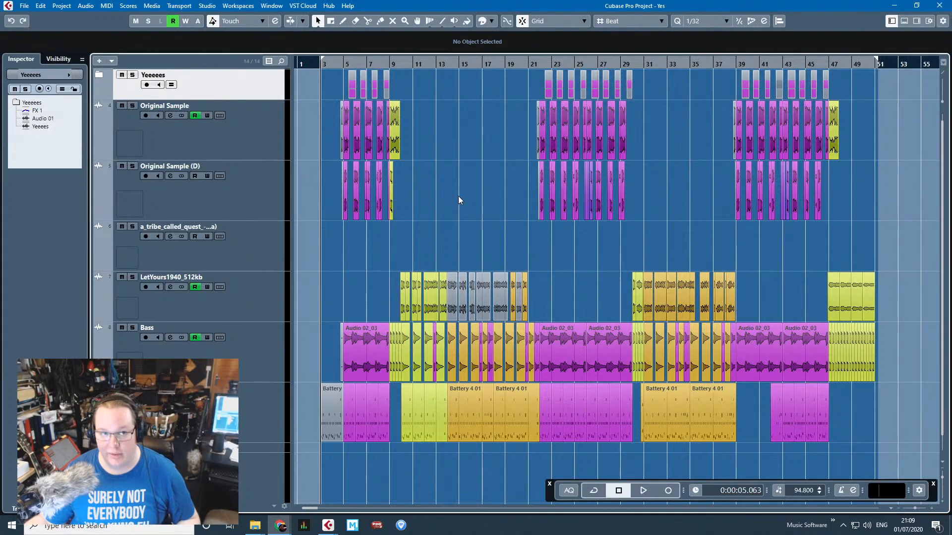
scroll(458, 195, "down", 1)
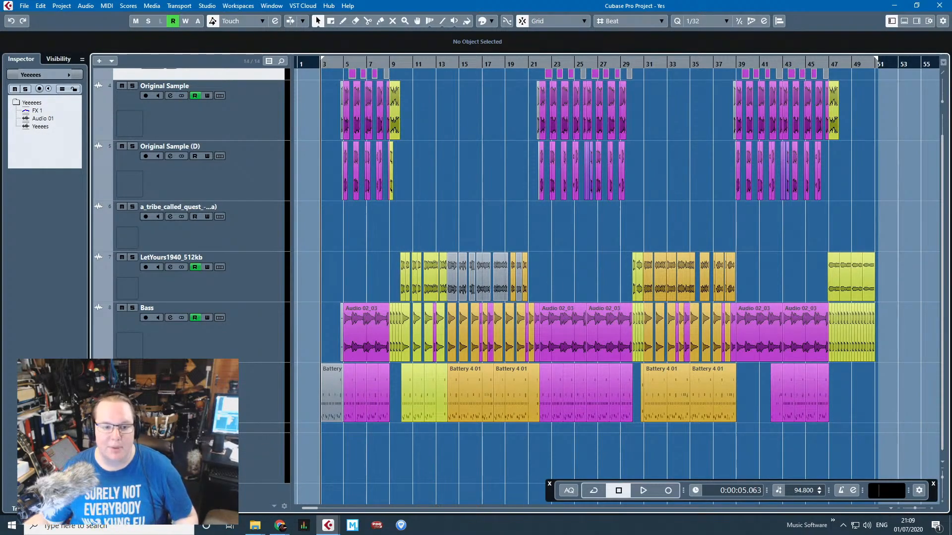
scroll(308, 439, "up", 1)
scroll(316, 442, "down", 1)
right_click(238, 481)
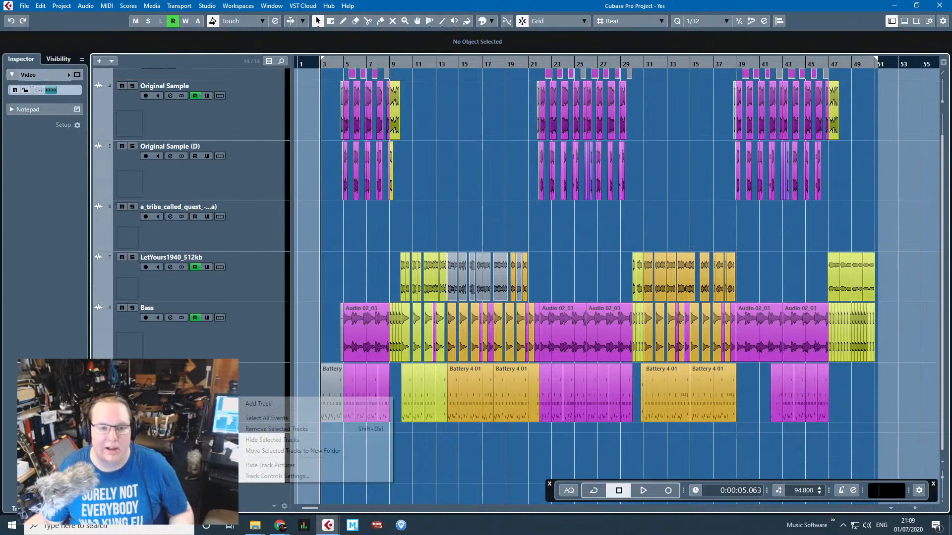
mouse_move(295, 404)
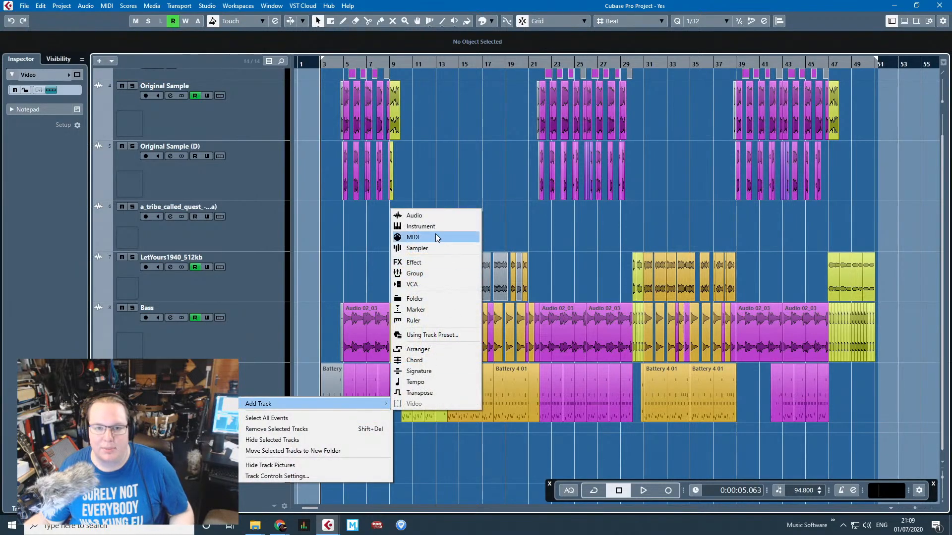
left_click(439, 226)
left_click(504, 249)
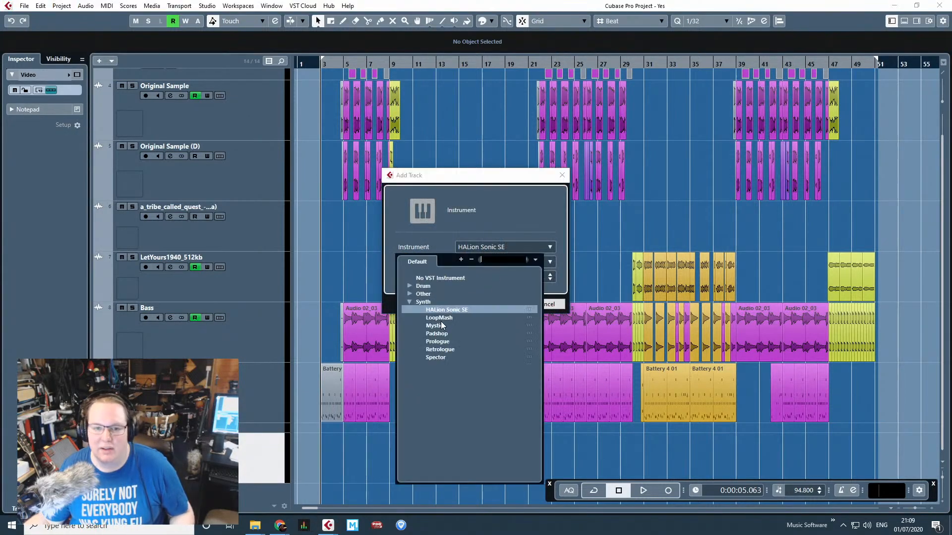
left_click(409, 302)
left_click(408, 300)
left_click(409, 294)
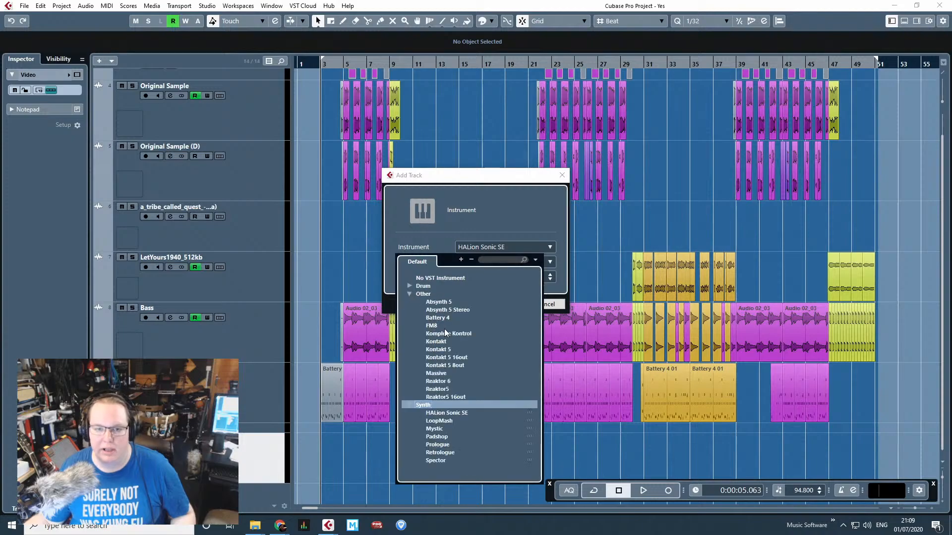
left_click(447, 350)
left_click(502, 304)
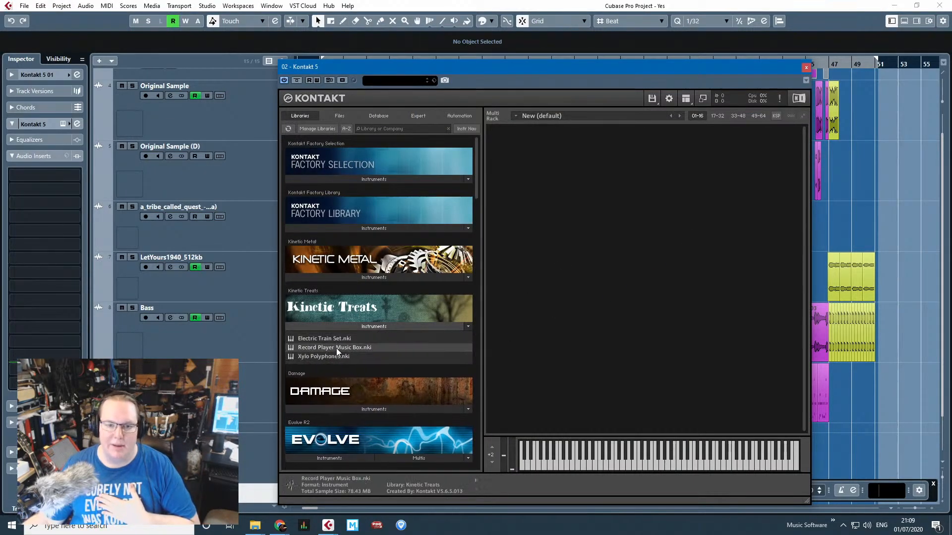
Load the Record Player Music Box instrument from the Kinetic Treats library into Kontakt and close the plug-in window.
double_click(336, 348)
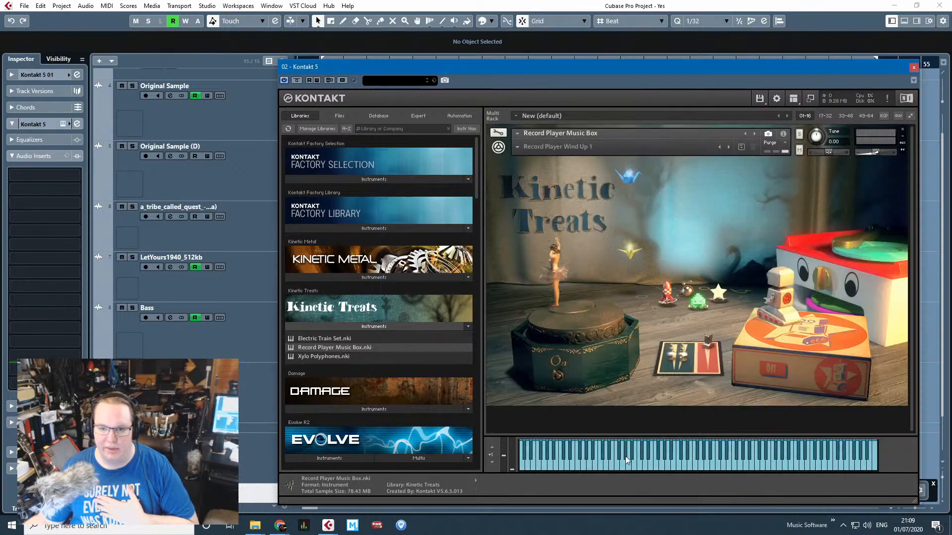
left_click(914, 69)
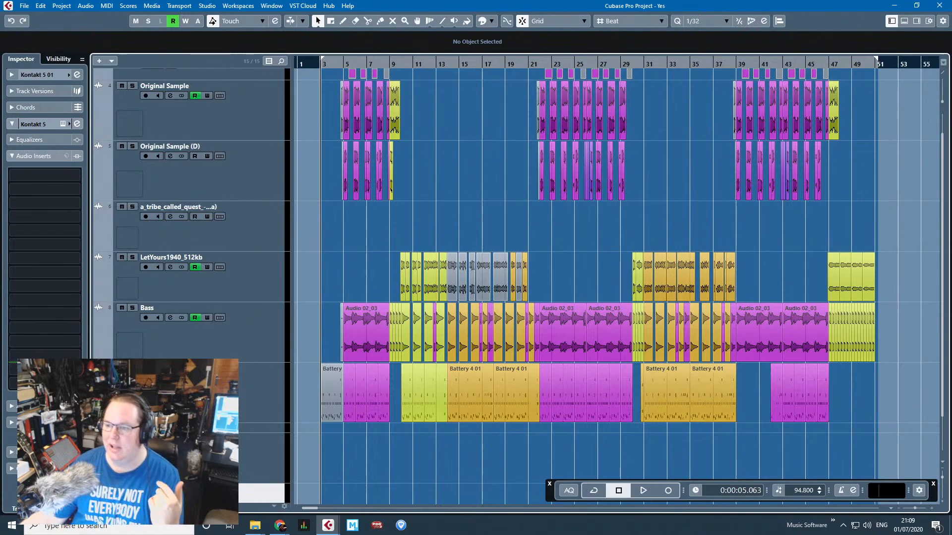
Return to the project window and place the playback position just before bar 3.
key("alt+Tab")
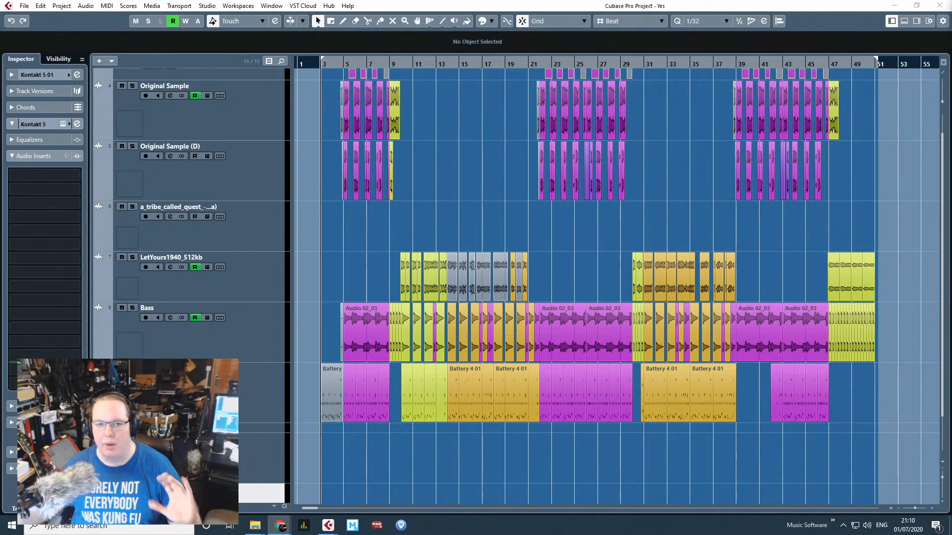
left_click(325, 41)
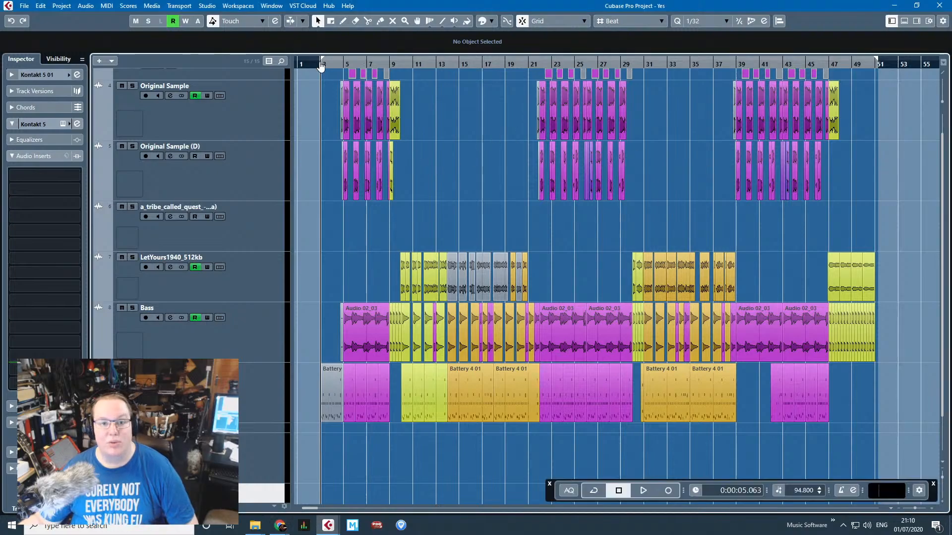
left_click_drag(321, 64, 328, 84)
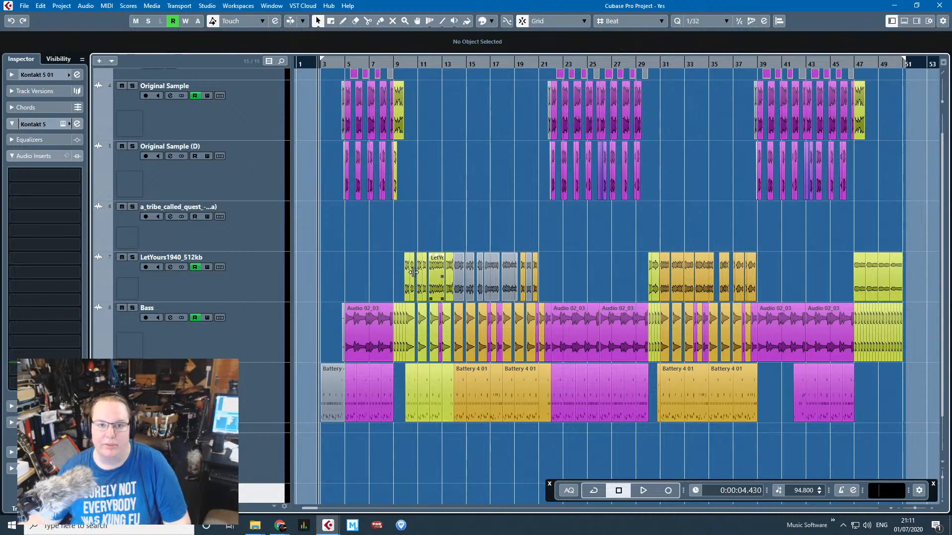
Examine the whole arrangement, from the opening bars of each track to the spare LetYours1940_512kb clips past the project's end.
scroll(302, 247, "up", 5)
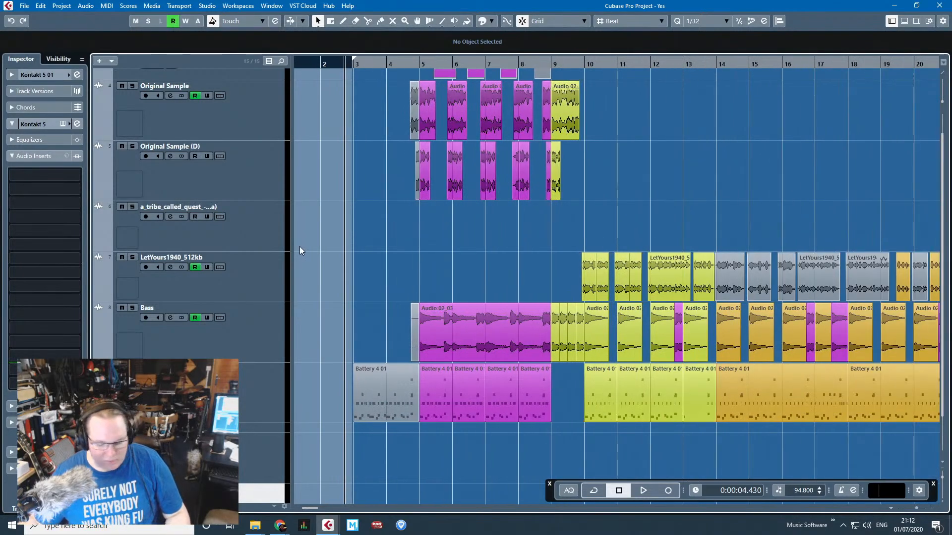
scroll(340, 291, "down", 5)
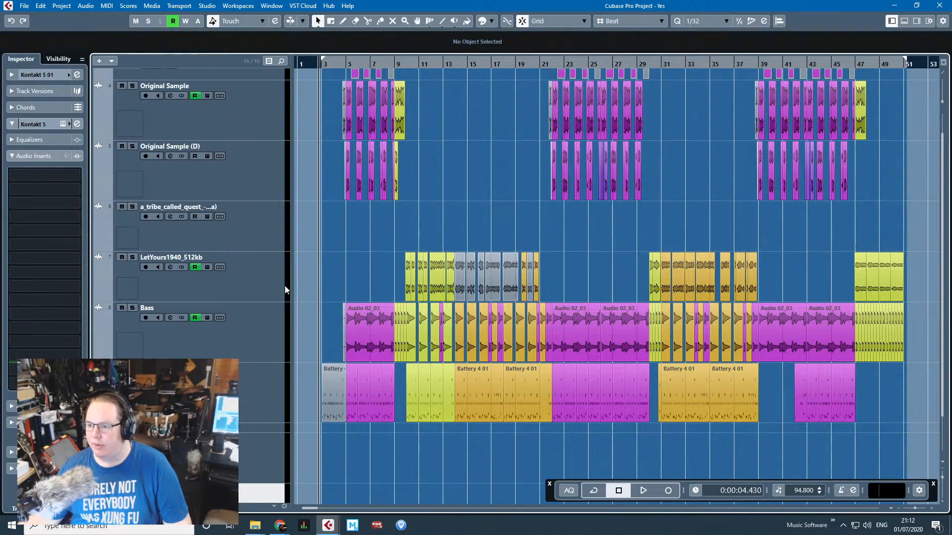
scroll(285, 287, "up", 2)
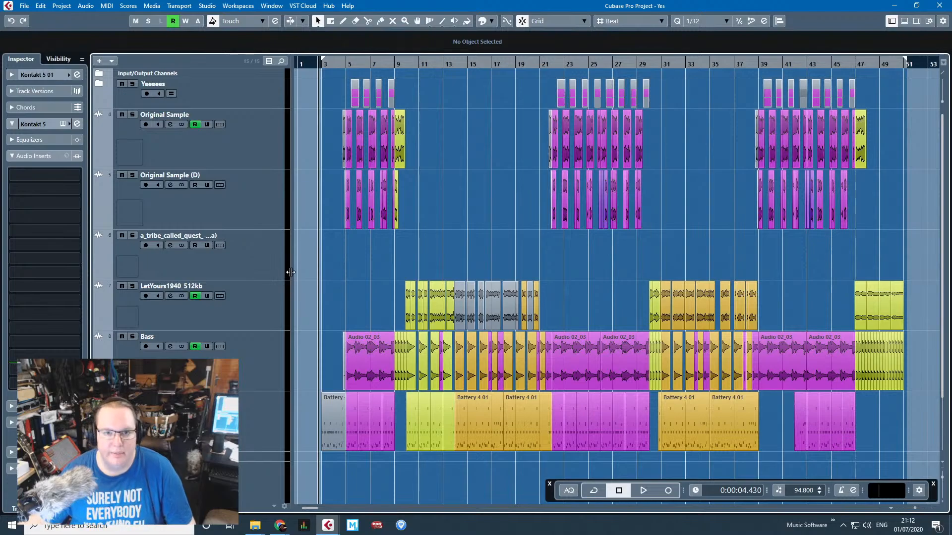
scroll(308, 277, "up", 5)
scroll(319, 279, "up", 3)
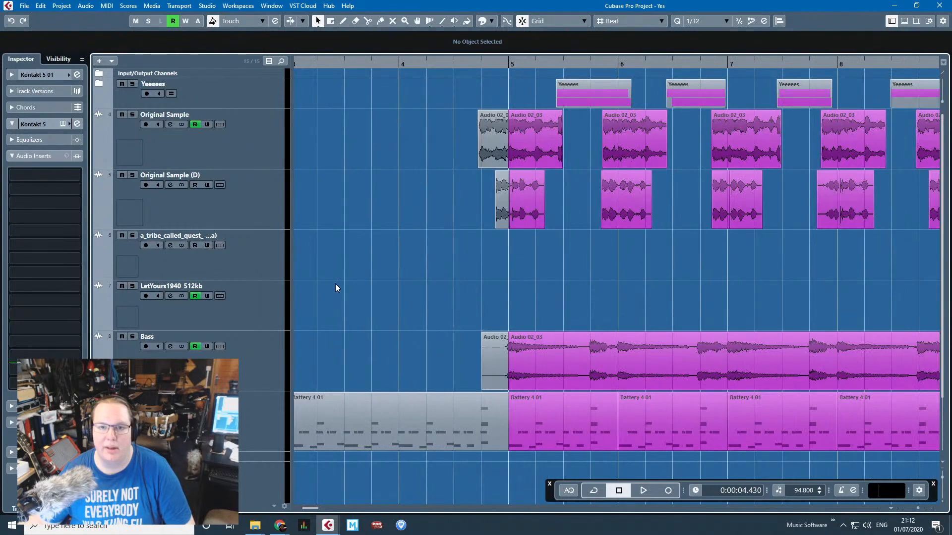
scroll(335, 283, "down", 4)
scroll(331, 273, "down", 3)
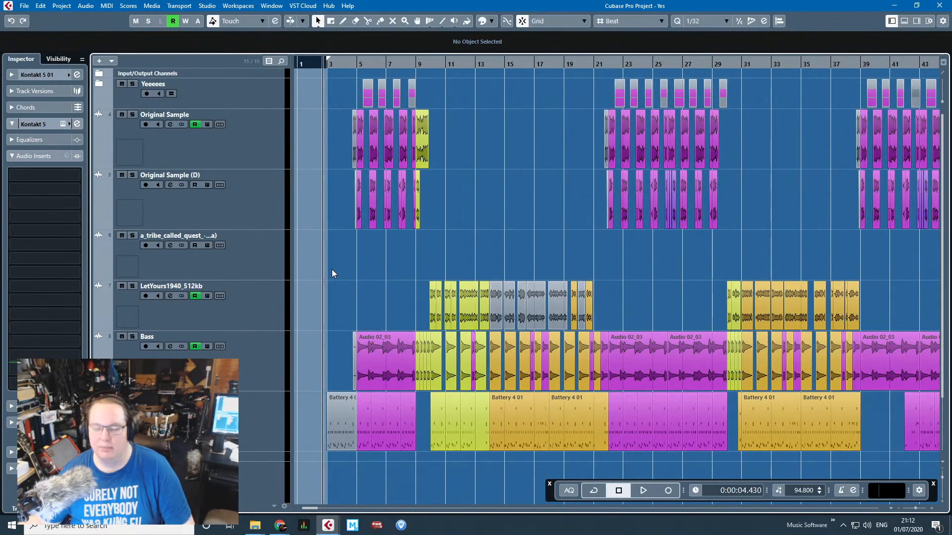
scroll(331, 267, "down", 2)
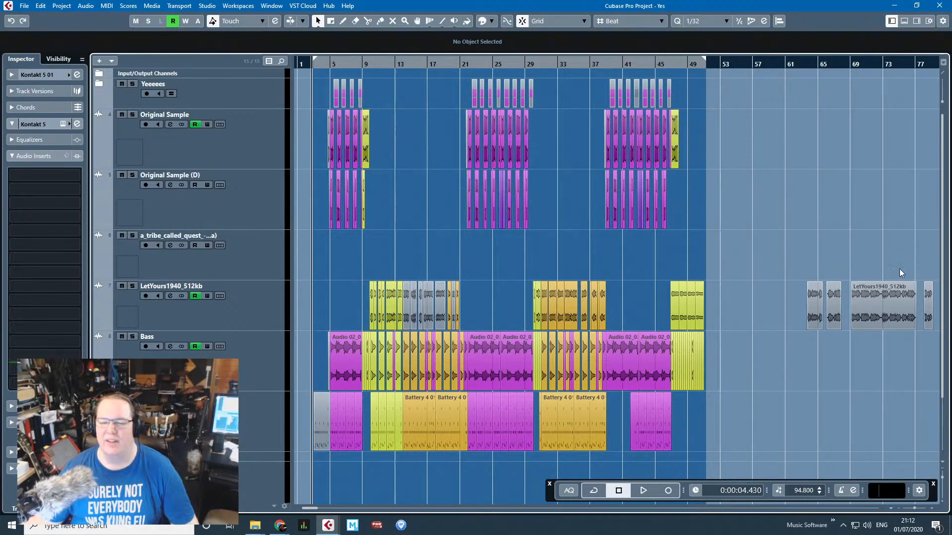
mouse_move(317, 259)
left_mouse_down()
mouse_move(709, 303)
mouse_move(332, 296)
mouse_move(313, 281)
left_mouse_up()
mouse_move(315, 273)
left_mouse_down()
mouse_move(682, 277)
mouse_move(737, 303)
left_mouse_up()
left_click(450, 193)
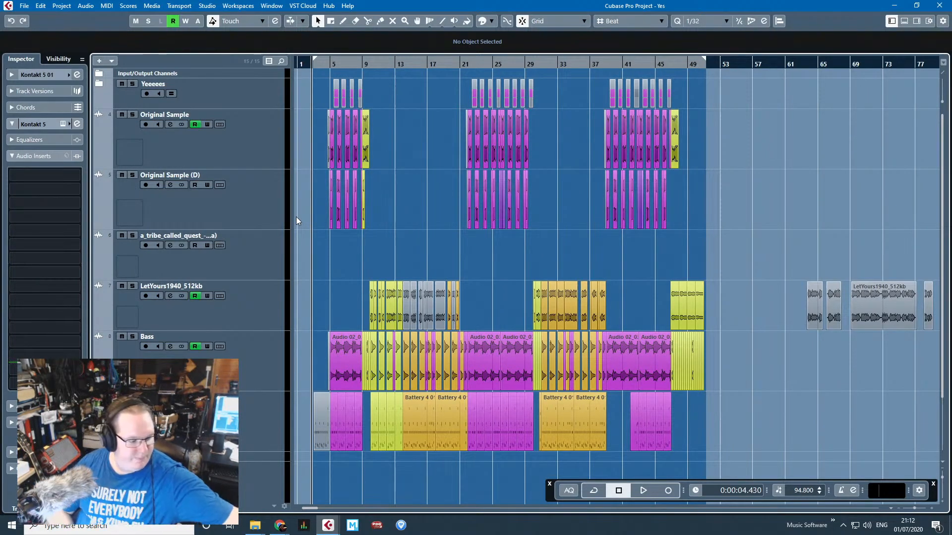
Play the opening section of the arrangement, return the playback position to bar 3 and play it again.
key("space")
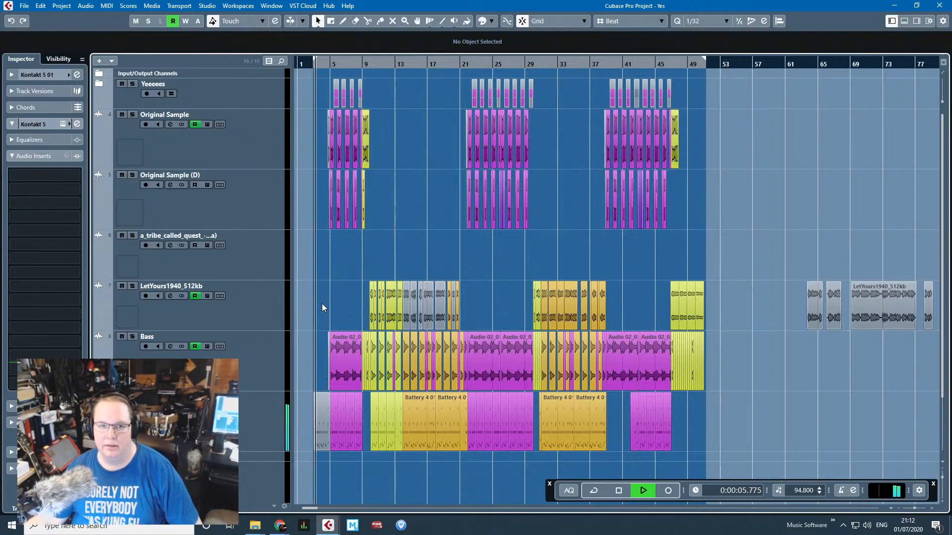
scroll(314, 300, "up", 5)
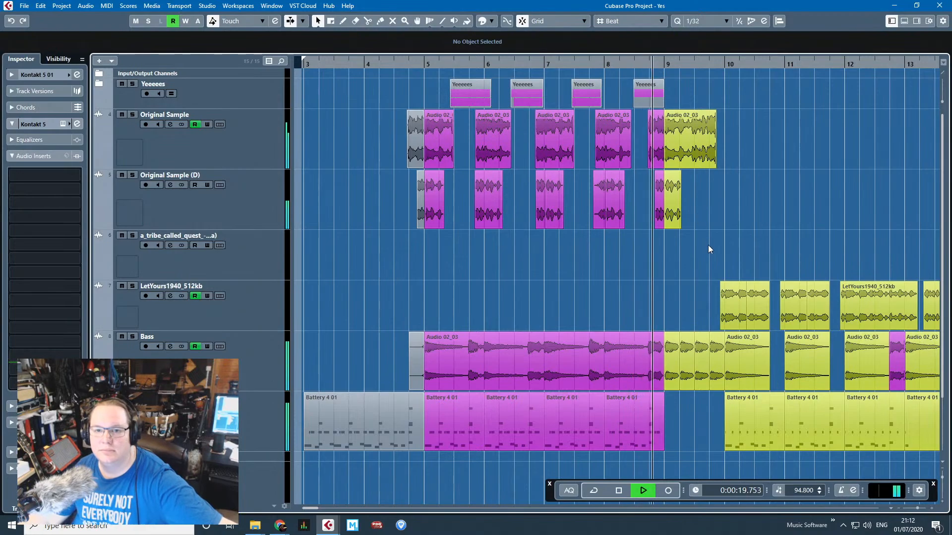
key("space")
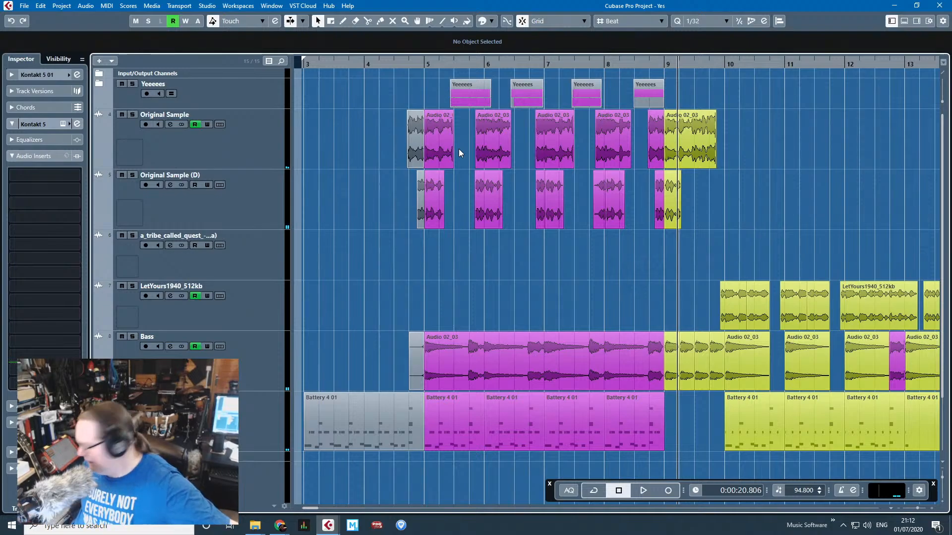
left_click(299, 64)
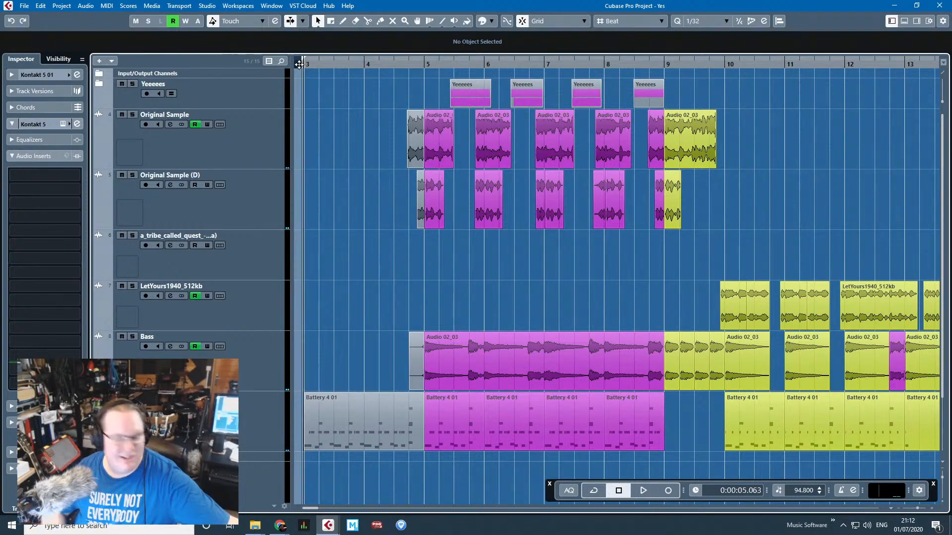
key("space")
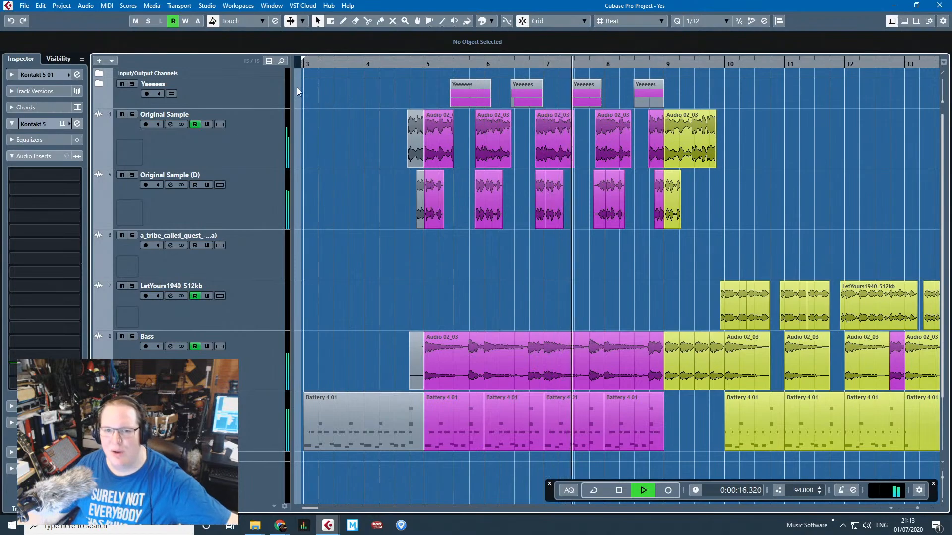
key("space")
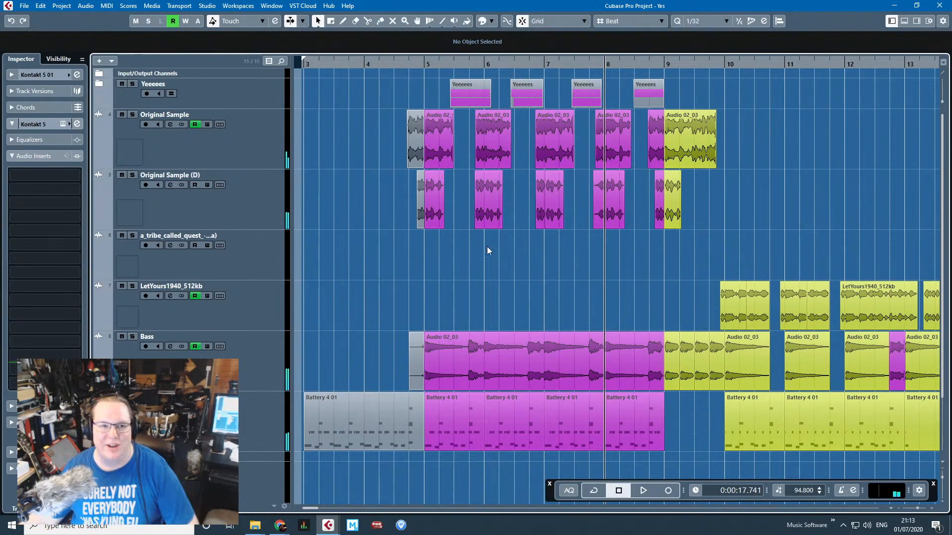
Expand the Yeeeees folder track, solo it and play its vocal clips from about bar 5.
left_click(99, 84)
left_click(136, 84)
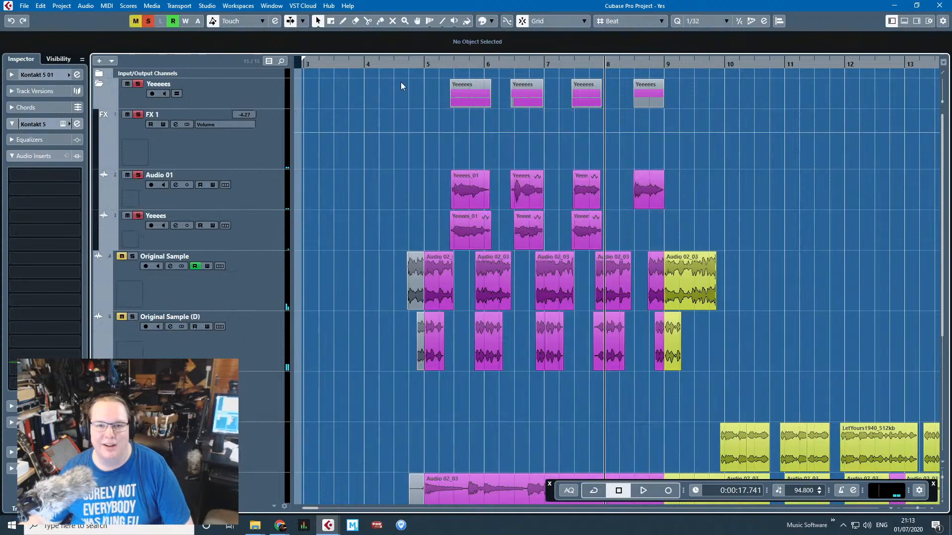
left_click(432, 66)
key("space")
scroll(416, 218, "up", 3)
scroll(726, 248, "up", 3)
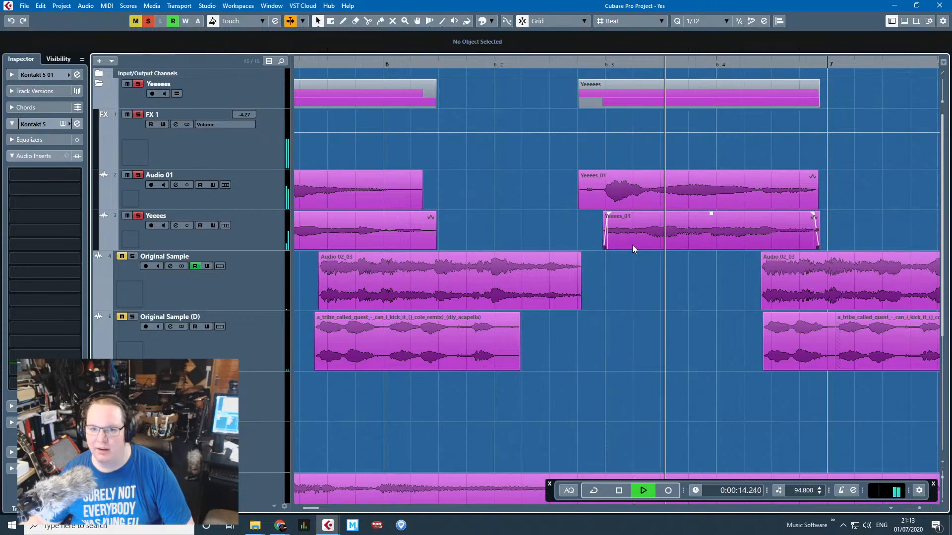
scroll(631, 245, "down", 3)
scroll(627, 245, "down", 3)
key("space")
Solo the Yeeees track inside the folder and play its second clip from just before bar 6 beat 3.
left_click(642, 230)
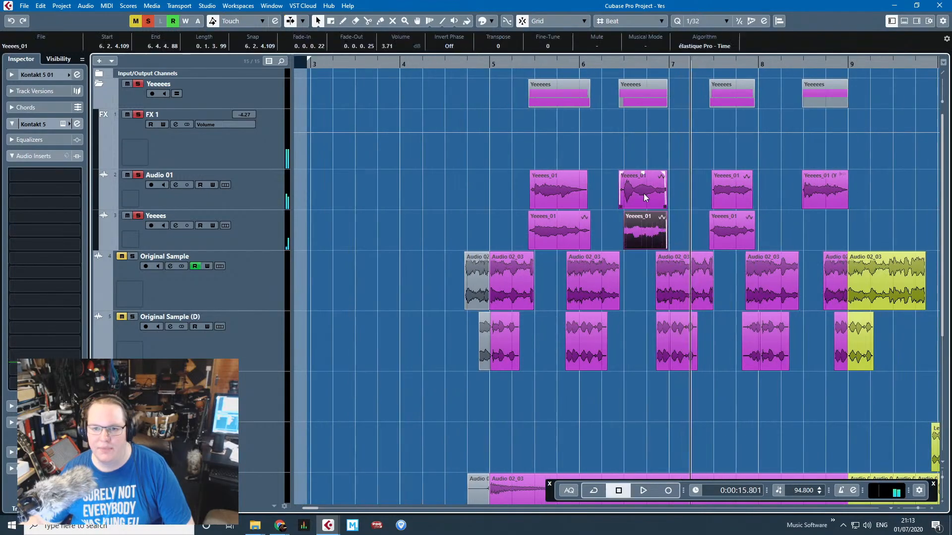
scroll(645, 233, "up", 3)
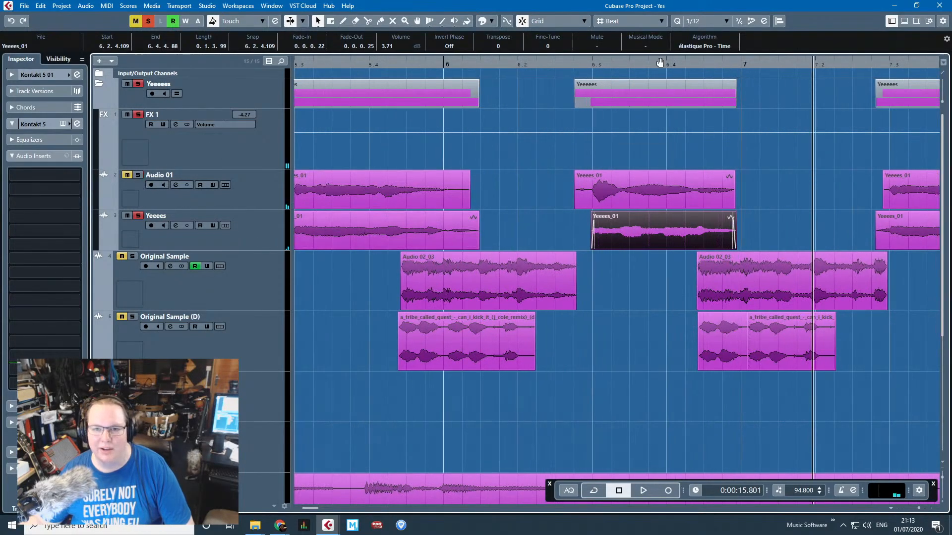
double_click(577, 60)
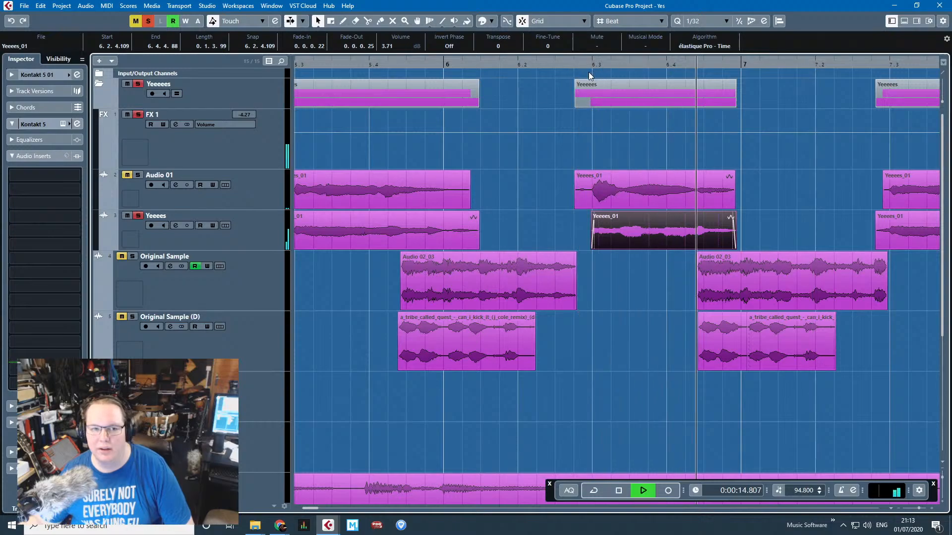
Stop playback and clear the solo from the Yeeees track and the Yeeeees folder.
left_click(139, 217)
scroll(534, 284, "down", 3)
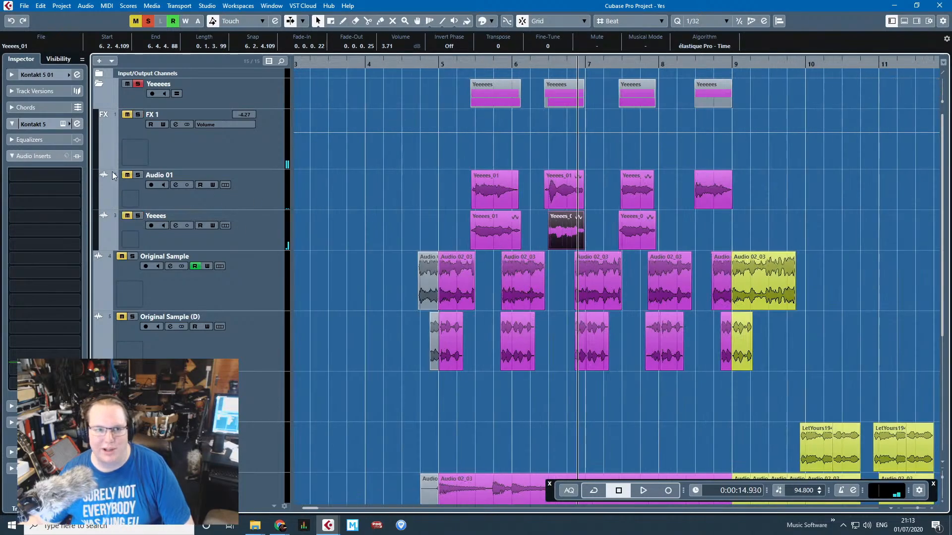
left_click(138, 83)
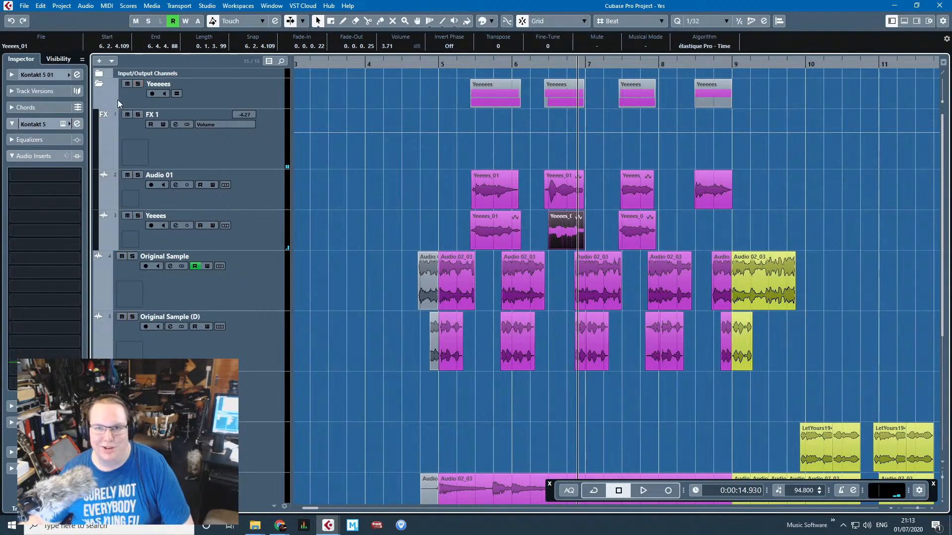
Close the project and quit Cubase.
left_click(940, 5)
left_click(442, 281)
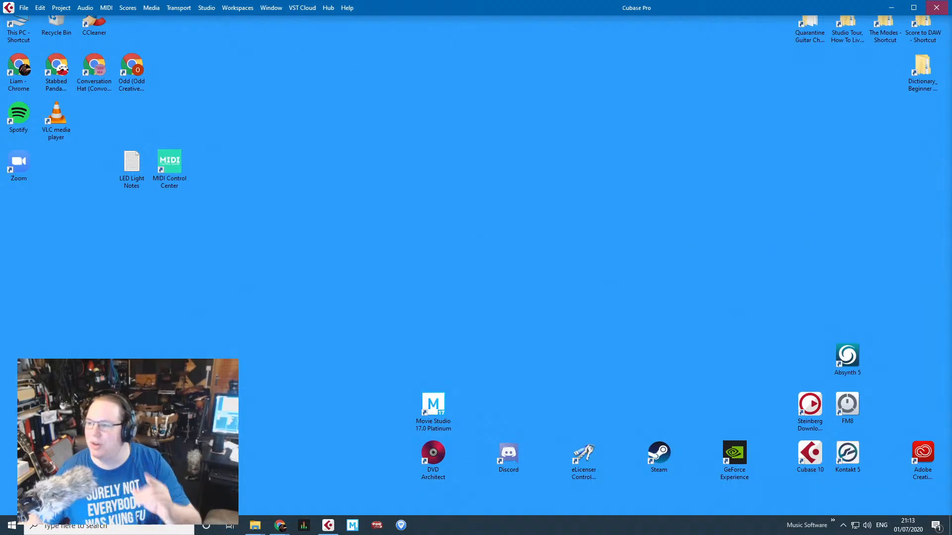
right_click(328, 526)
left_click(334, 506)
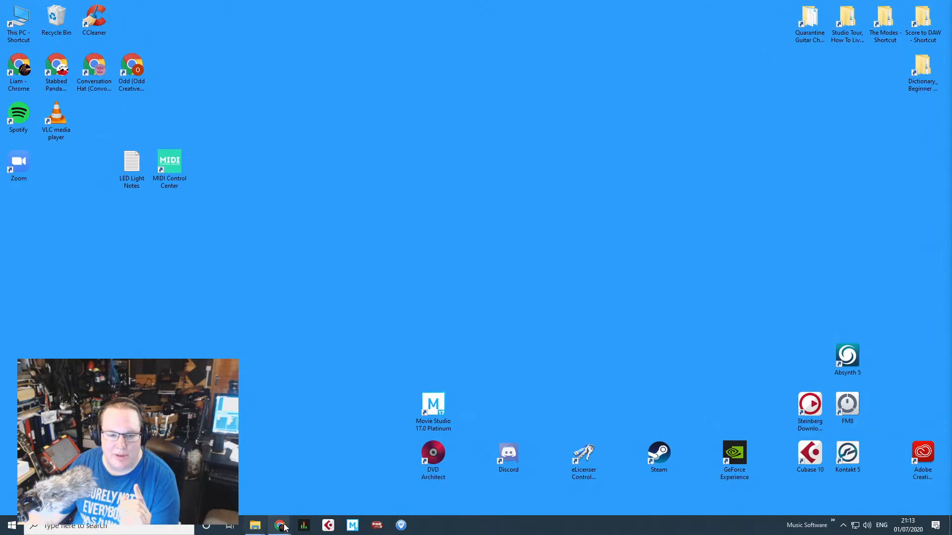
mouse_move(255, 525)
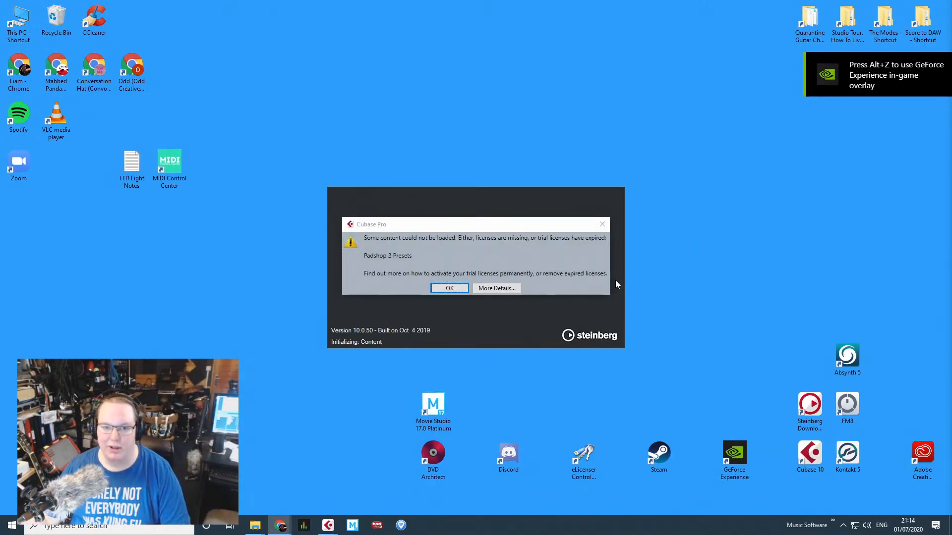
Dismiss the startup warning about the unlicensed Padshop 2 Presets content.
left_click(443, 289)
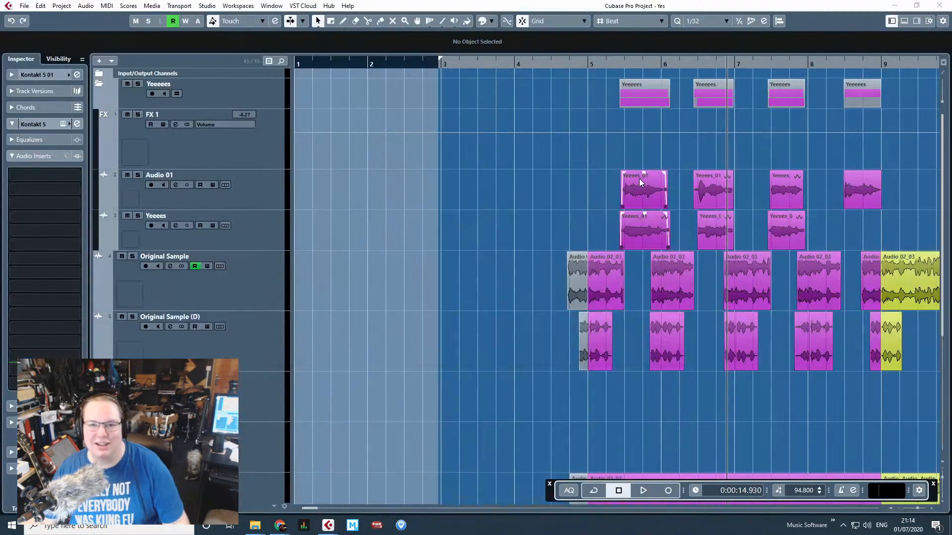
Solo the Yeeees track and play its second clip from just before bar 6 beat 3.
left_click(199, 242)
key("s")
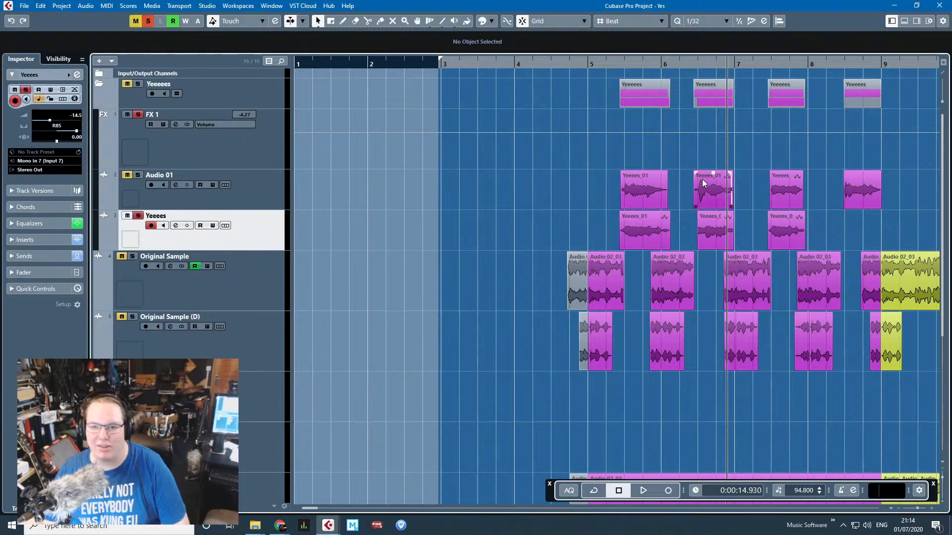
left_click_drag(695, 64, 695, 82)
key("space")
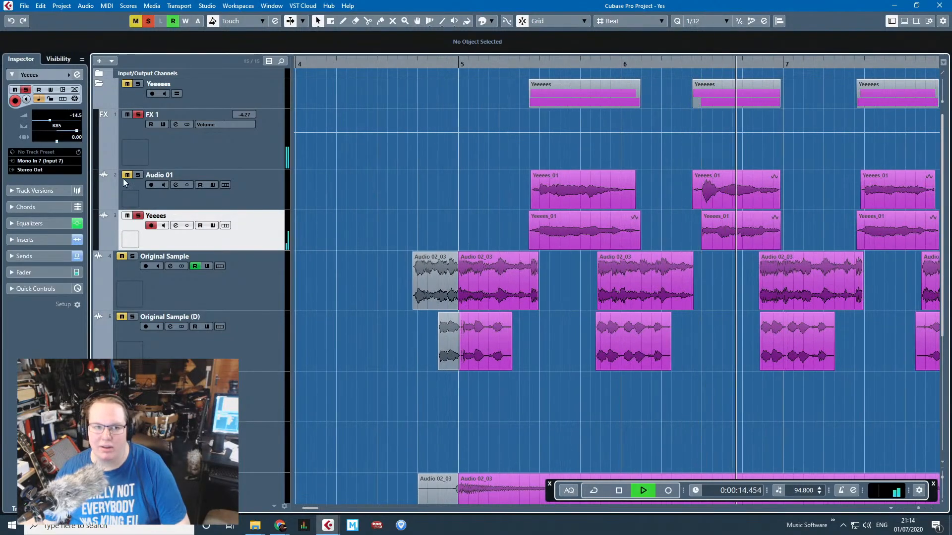
key("space")
Play the Yeeees and Audio 01 vocal layers soloed together from about bar 6 beat 2.
left_click(674, 64)
key("space")
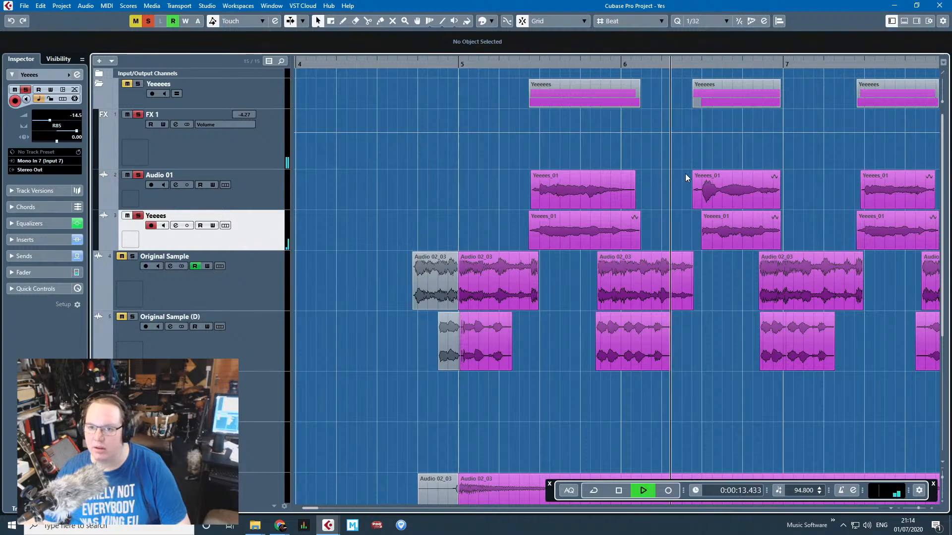
scroll(695, 282, "up", 5)
scroll(614, 288, "down", 10)
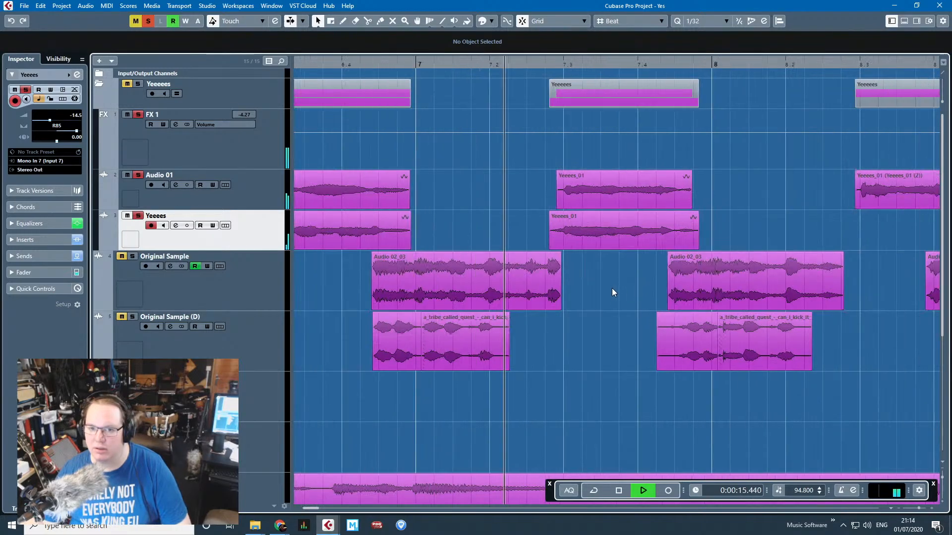
key("space")
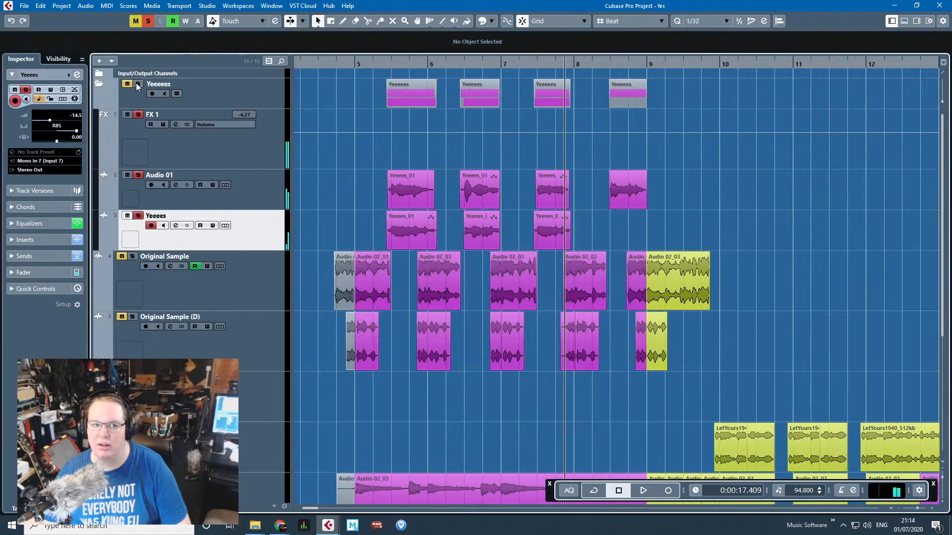
Clear all solos and play the full arrangement from just before bar 3.
left_click(146, 20)
scroll(496, 195, "left", 5)
scroll(468, 189, "down", 4)
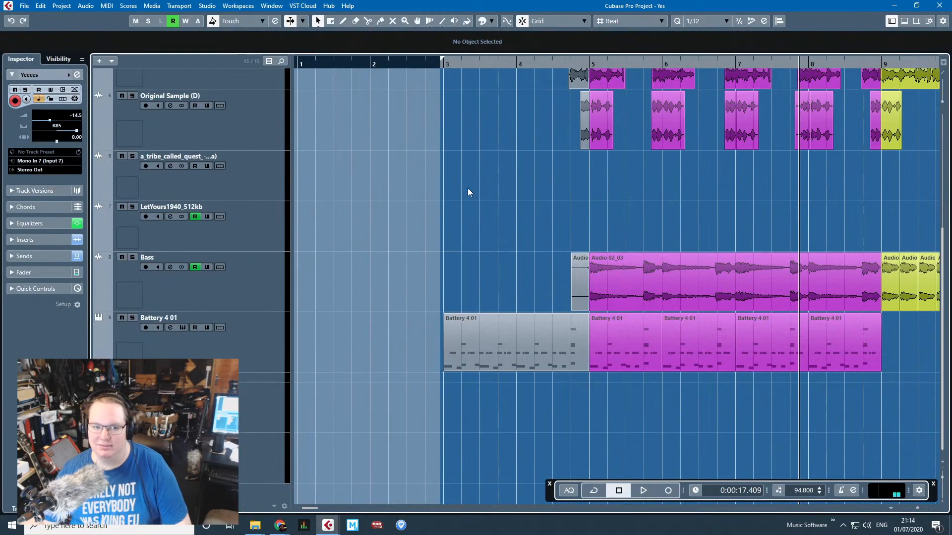
scroll(464, 200, "down", 2)
scroll(422, 149, "up", 4)
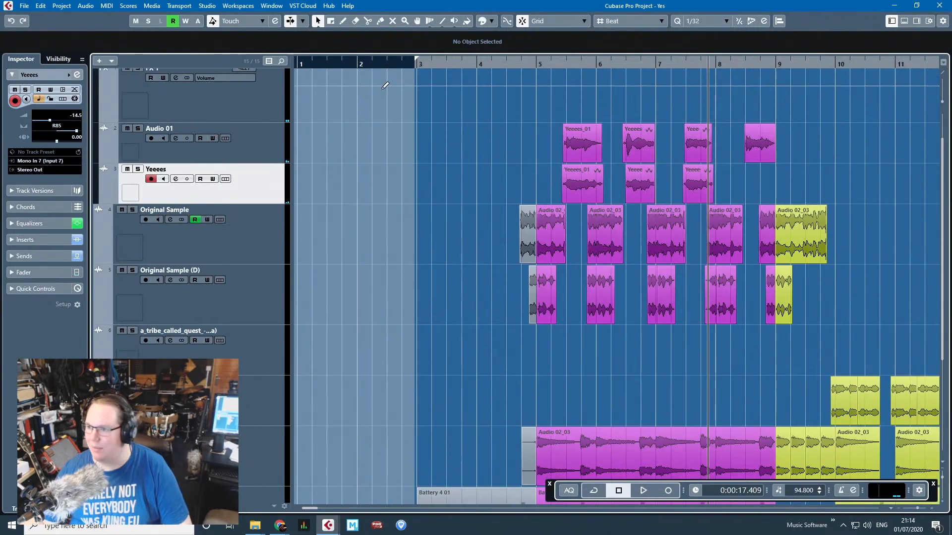
left_click(411, 66)
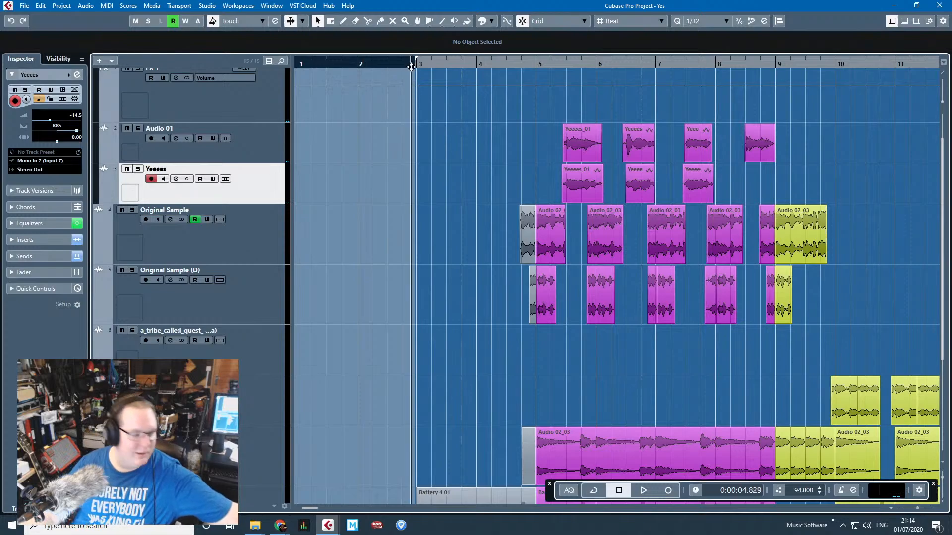
key("space")
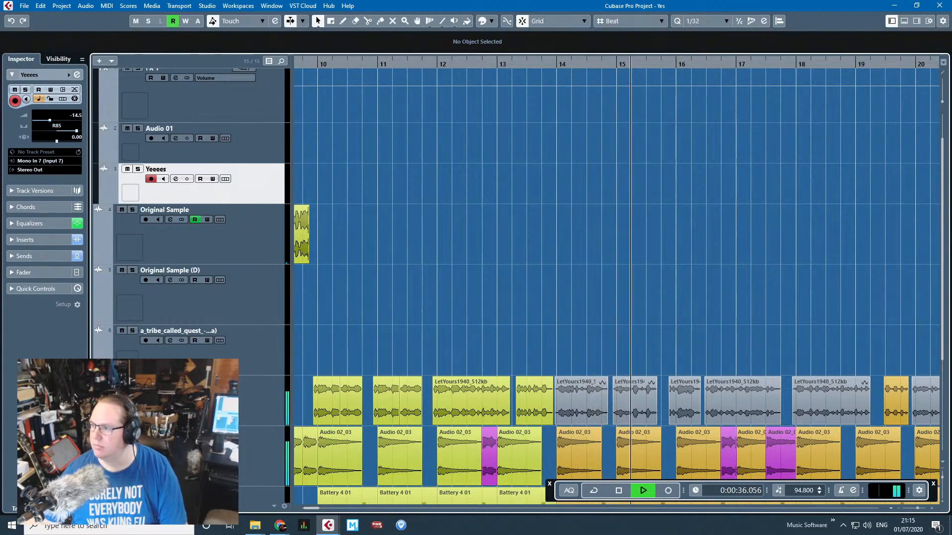
Follow the playback across all tracks from about bar 34 to the end of the arrangement at bar 51, and stop it.
key("alt+Tab")
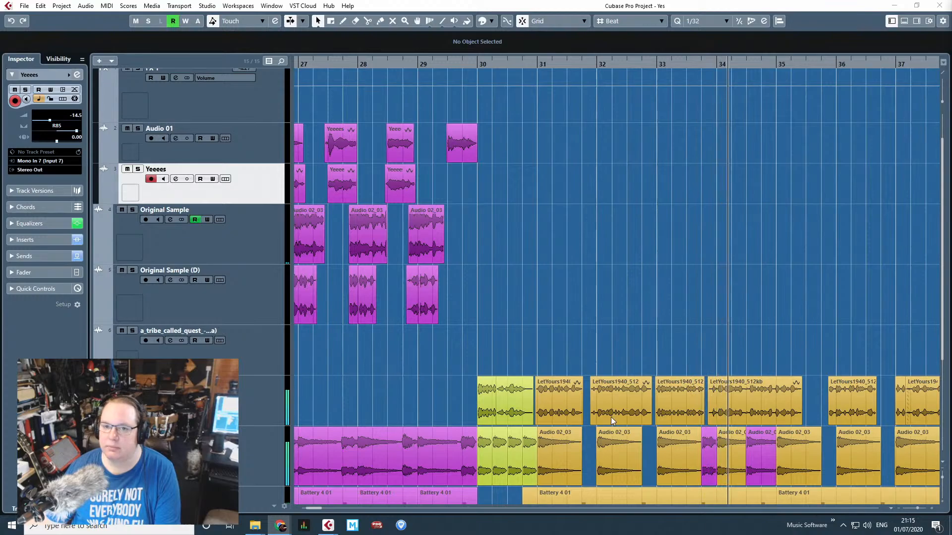
left_click(707, 283)
scroll(707, 283, "down", 3)
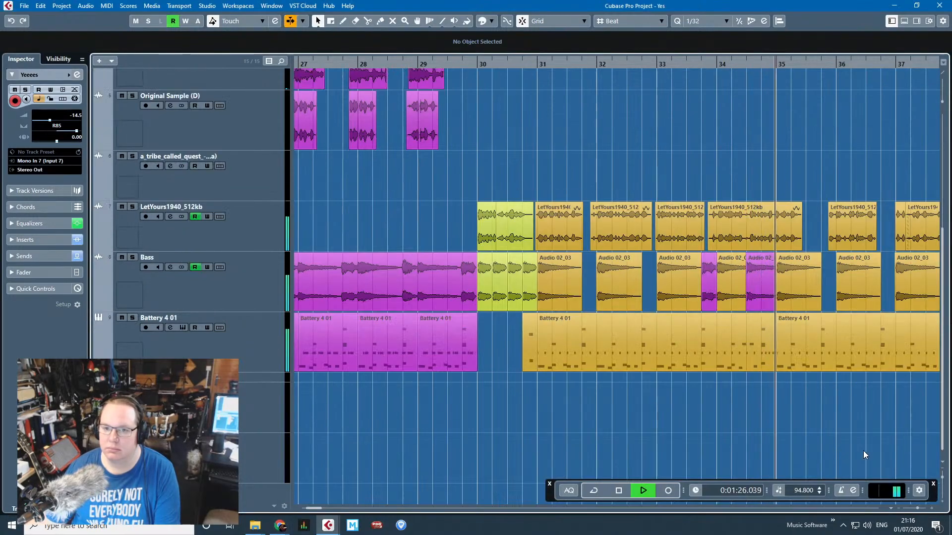
scroll(865, 455, "right", 10)
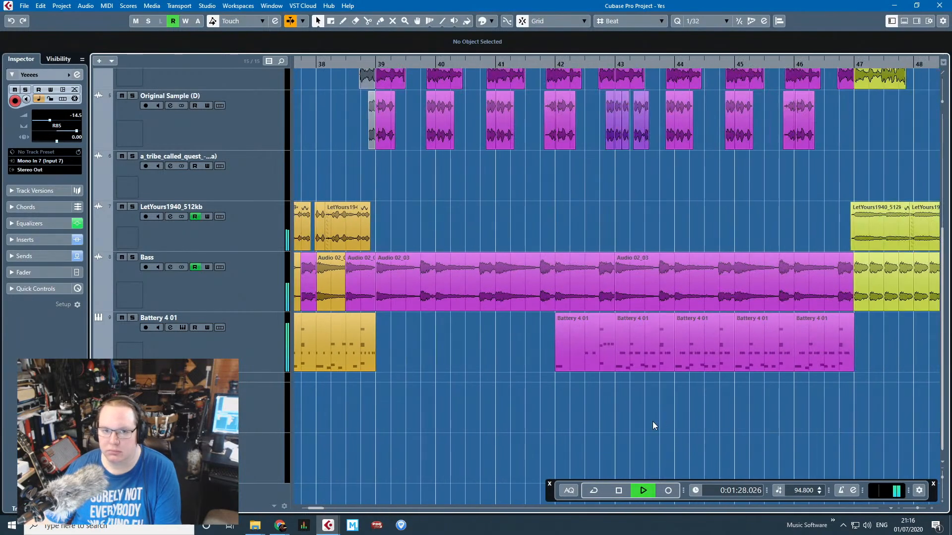
left_click_drag(514, 415, 282, 413)
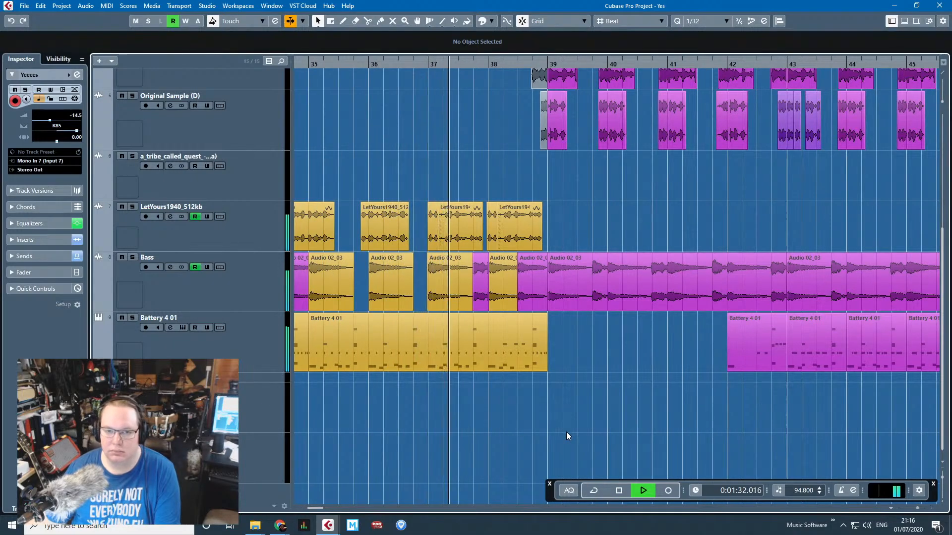
scroll(566, 432, "up", 2)
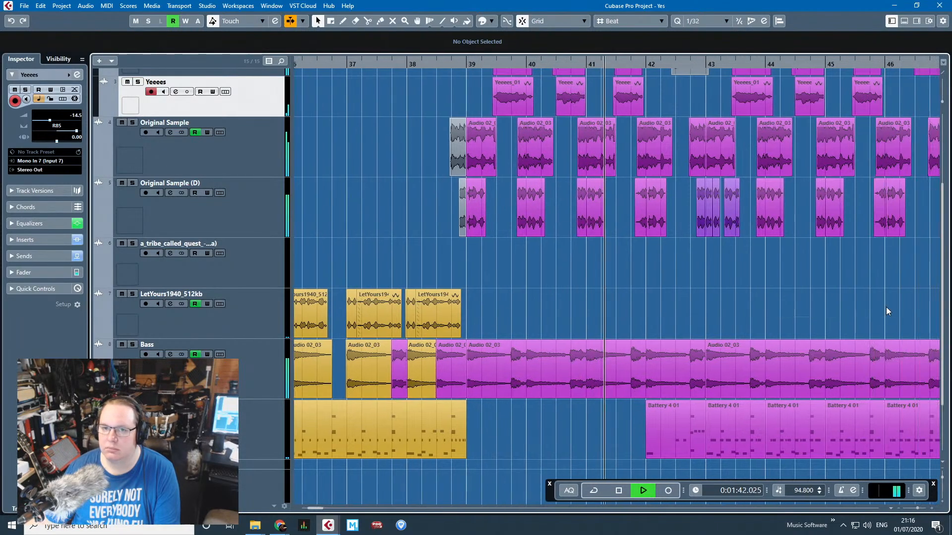
scroll(885, 308, "up", 3)
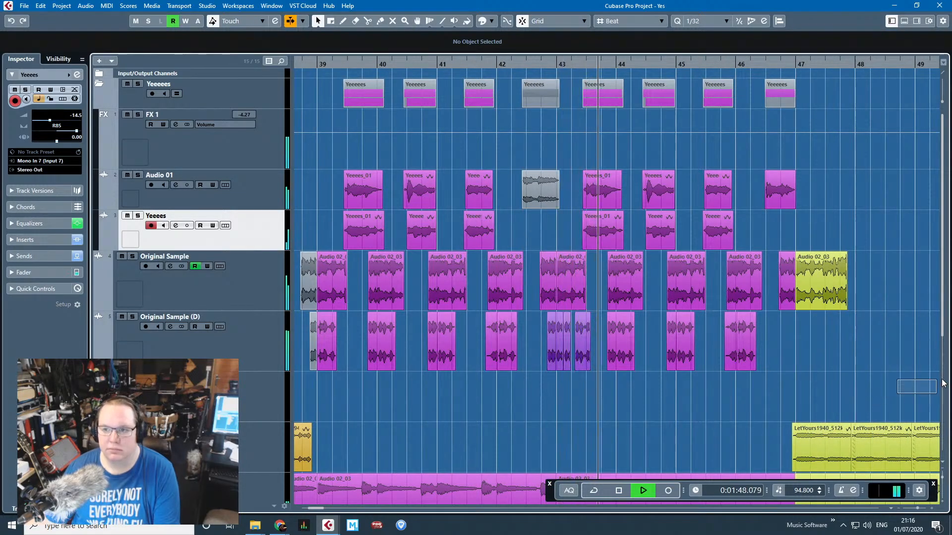
scroll(912, 396, "down", 2)
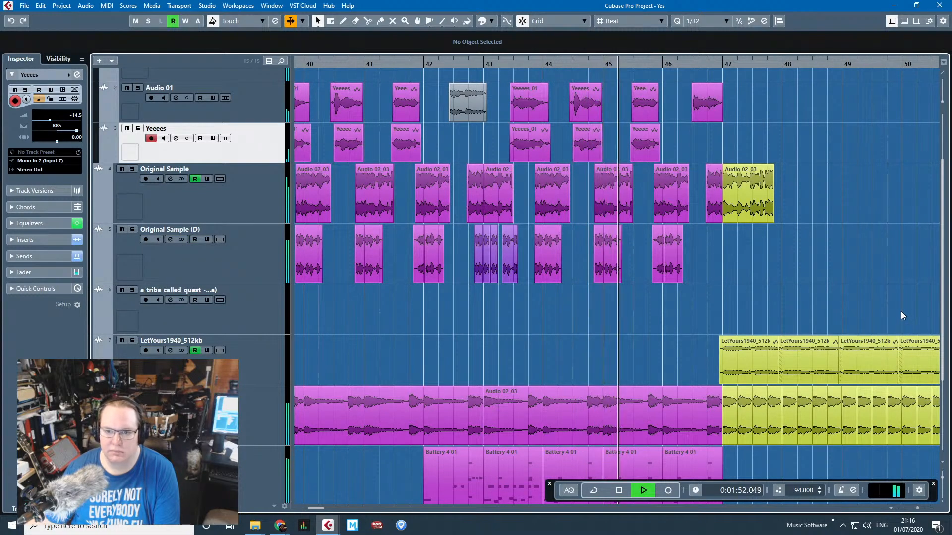
scroll(916, 296, "right", 4)
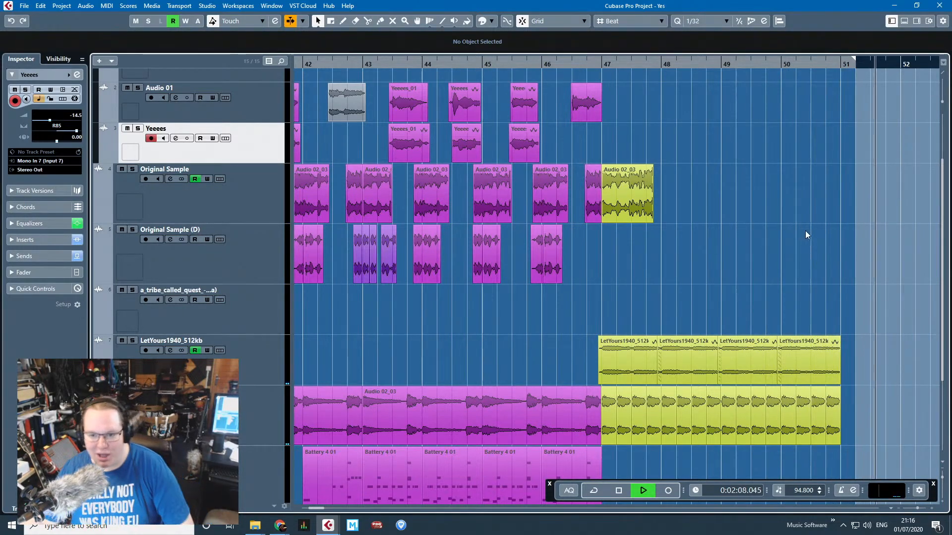
key("space")
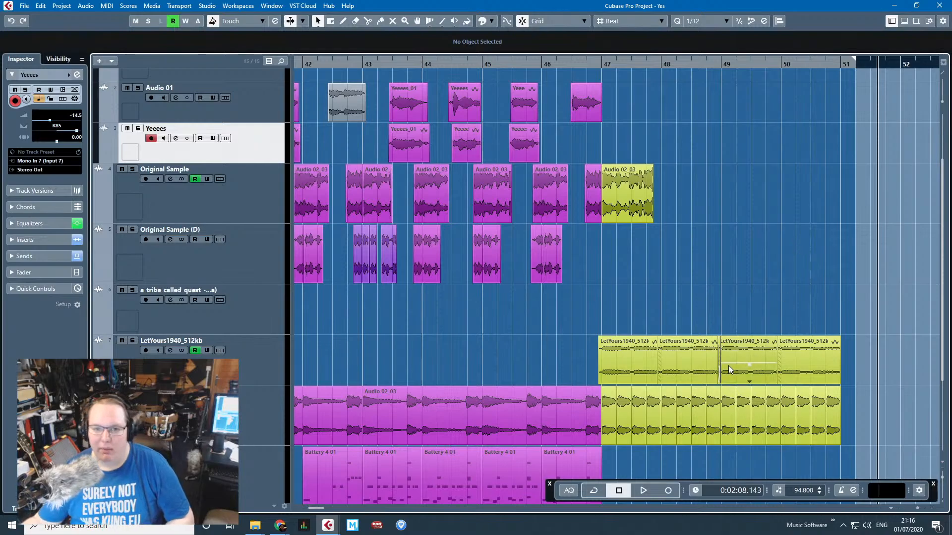
Collapse the Yeeeees folder track and look over the sections of the whole arrangement.
scroll(722, 356, "down", 5)
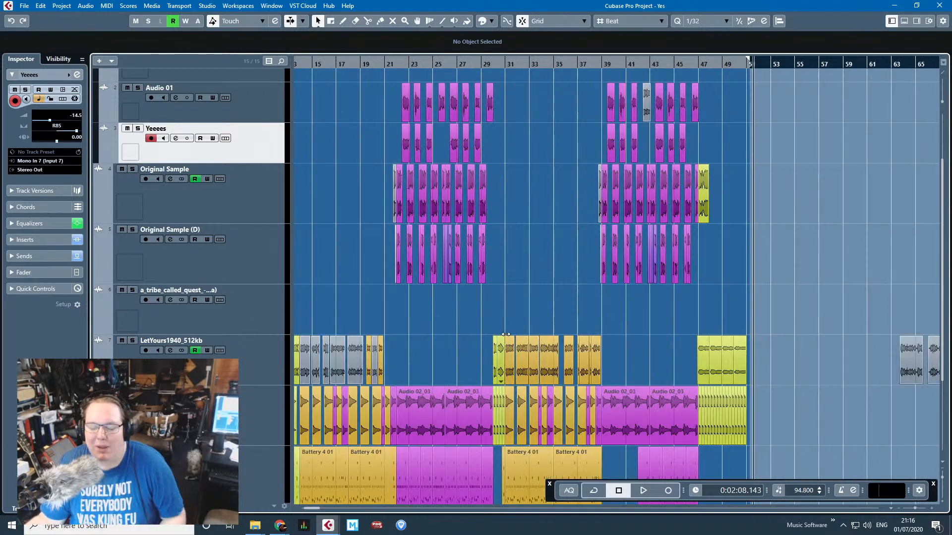
scroll(360, 305, "left", 5)
scroll(357, 304, "up", 3)
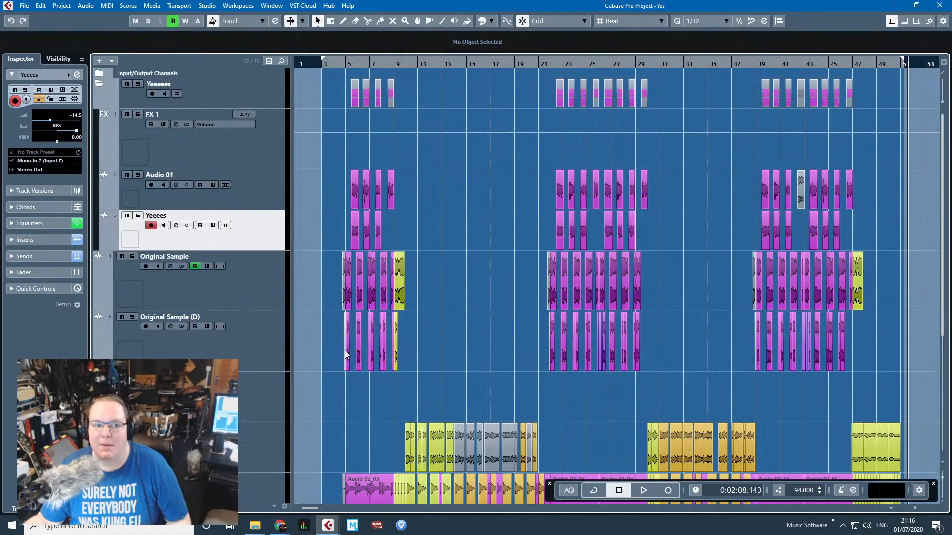
left_click(108, 91)
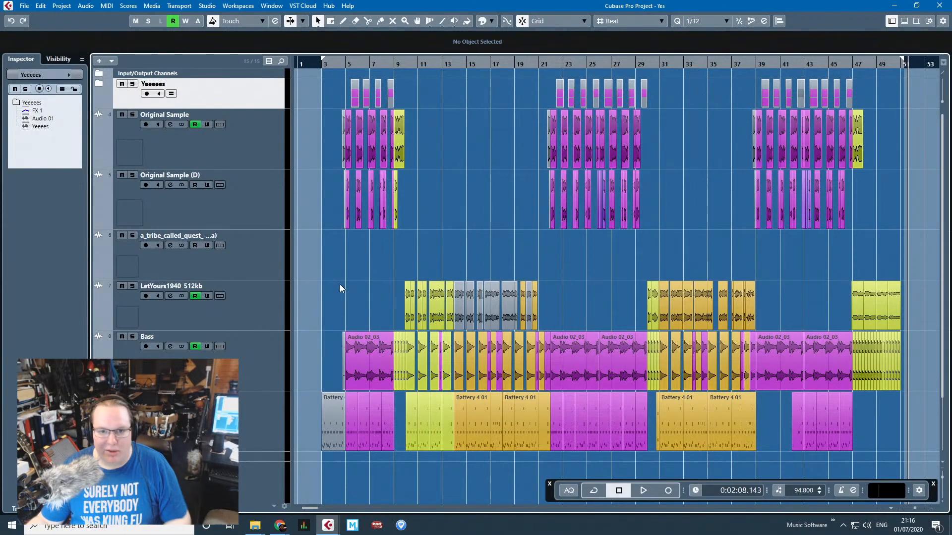
scroll(341, 287, "down", 3)
scroll(344, 280, "up", 3, "ctrl")
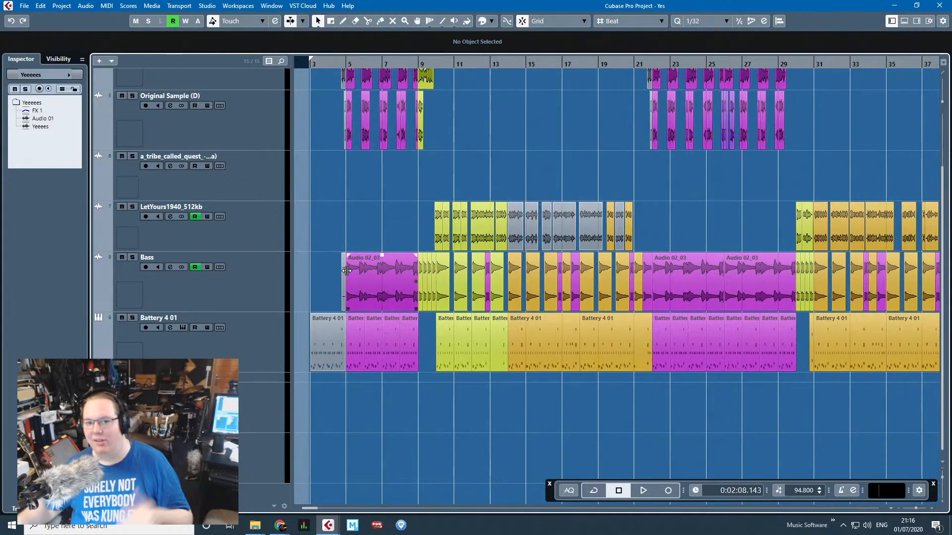
scroll(351, 272, "up", 3)
scroll(359, 314, "down", 2, "ctrl")
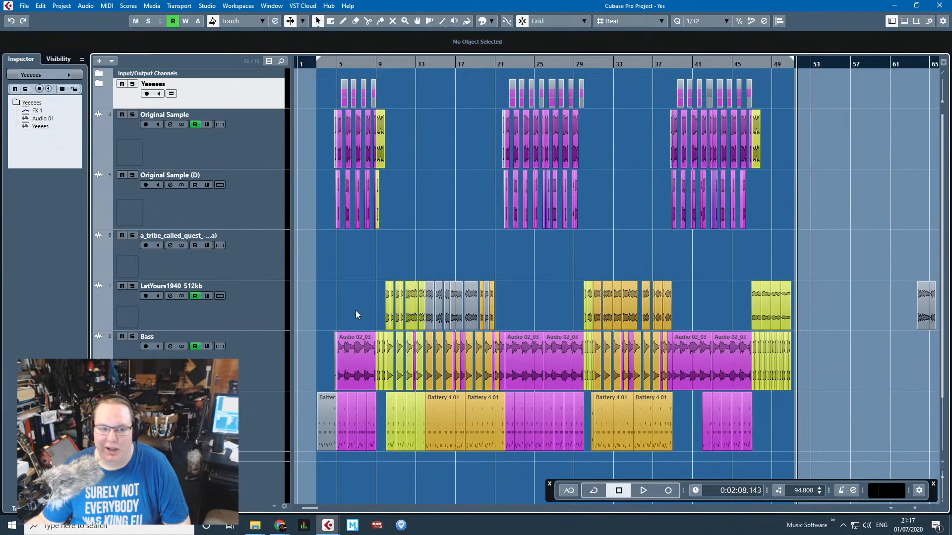
Solo the Bass track and the Battery 4 01 track in turn, with the playhead set at about bar 20.
left_click(251, 364)
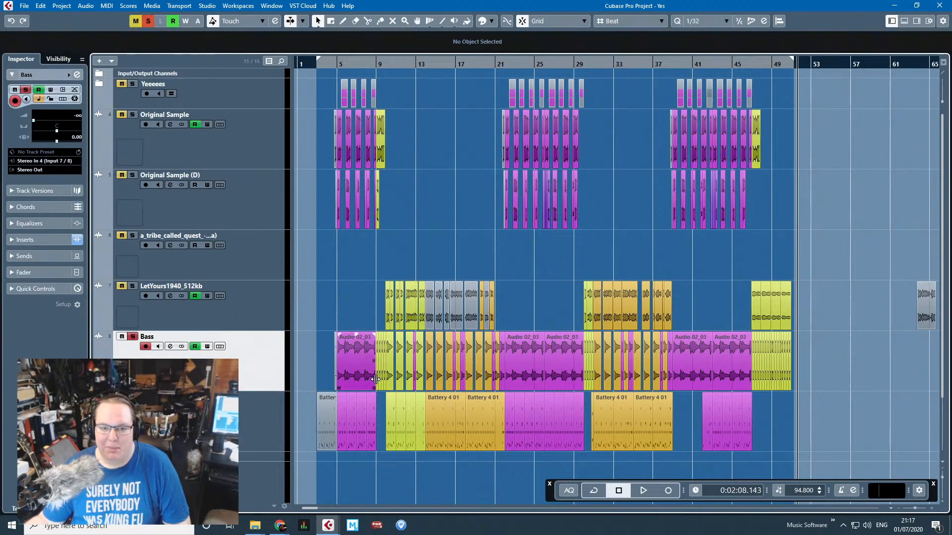
scroll(375, 379, "up", 3, "ctrl")
scroll(386, 379, "down", 2, "ctrl")
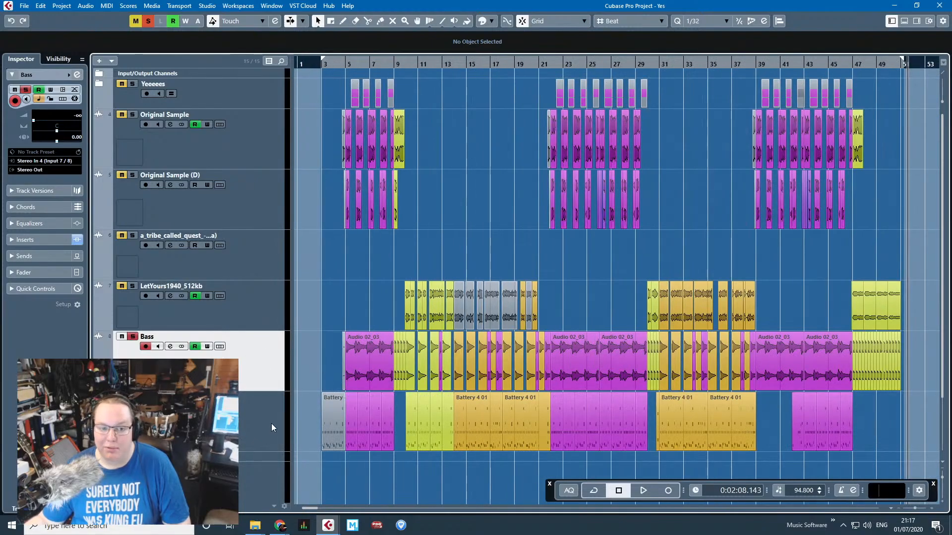
left_click(251, 414)
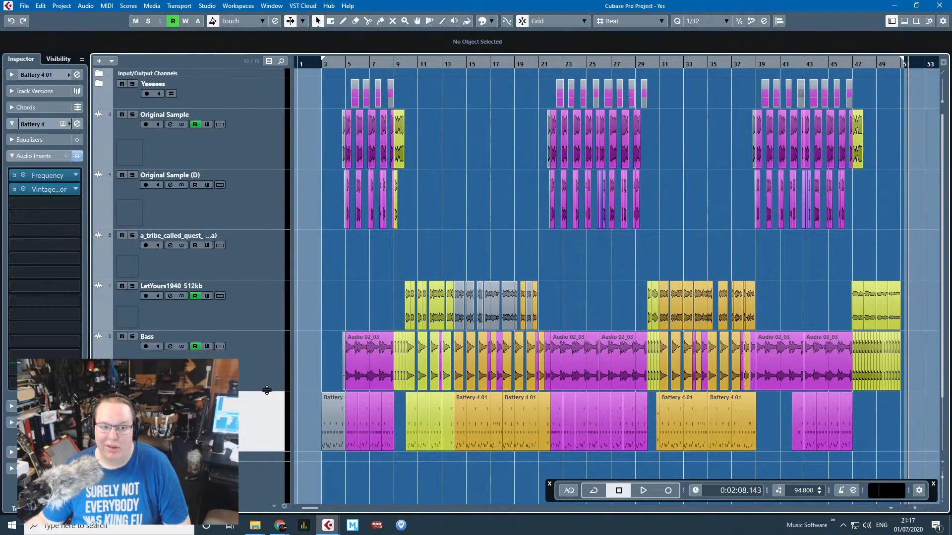
left_click(520, 66)
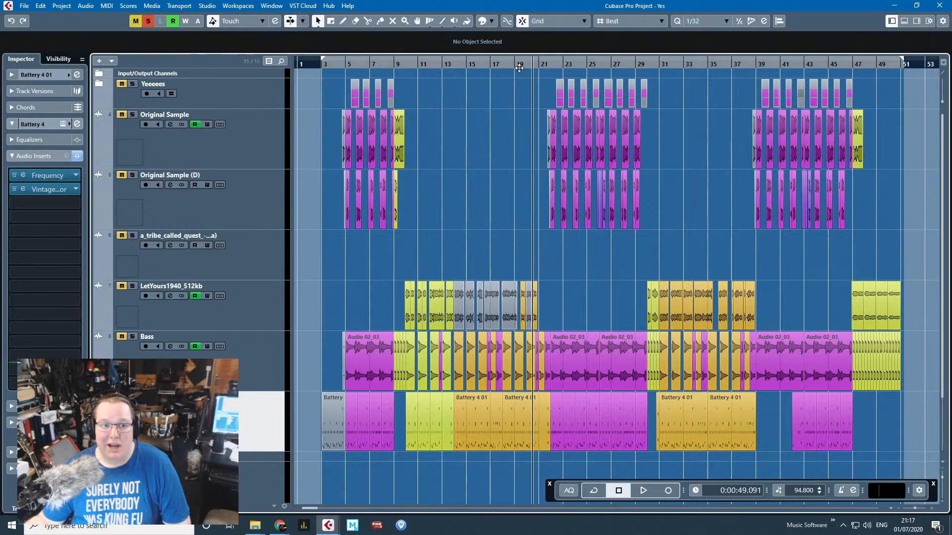
left_click(260, 369)
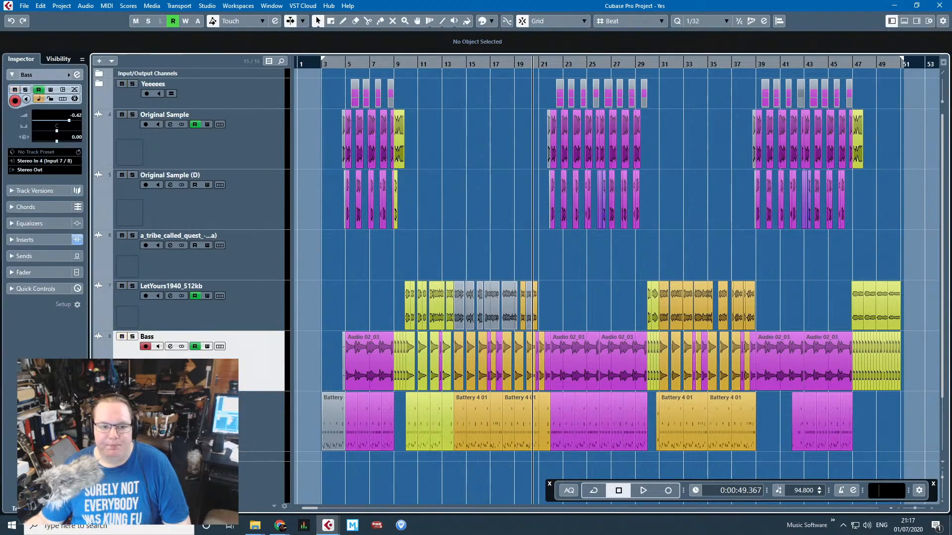
Solo the LetYours1940_512kb track, play its closing clips from about bar 46 beat 4, and stop with the solo cleared.
left_click(259, 300)
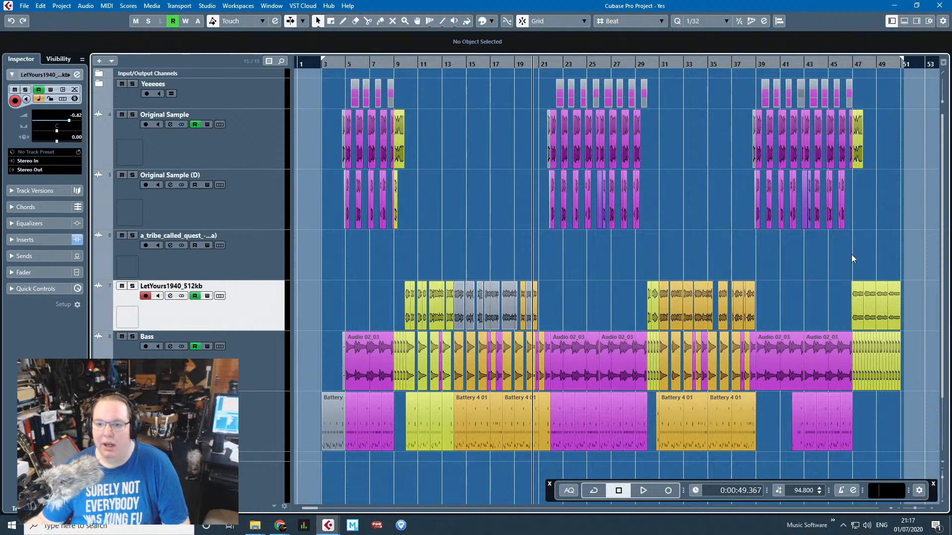
scroll(900, 231, "up", 5)
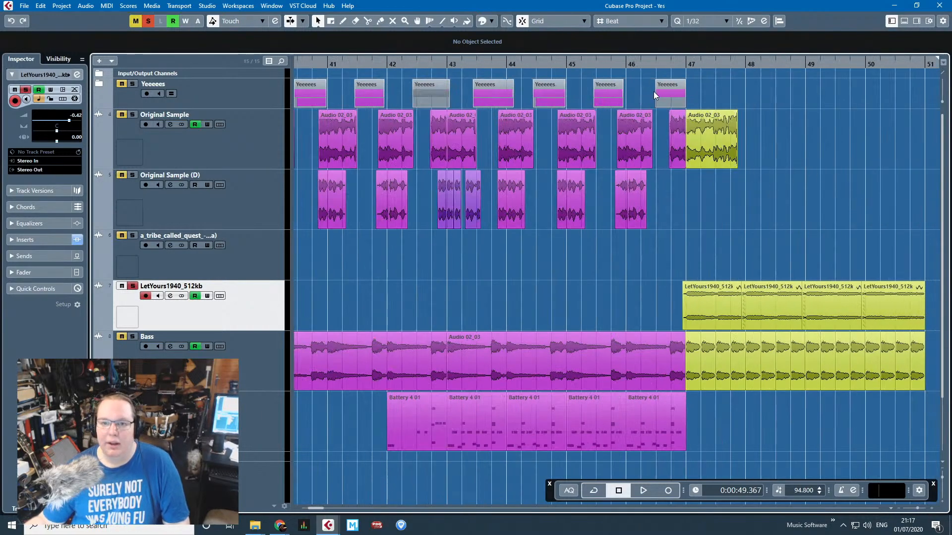
left_click(670, 63)
key("space")
scroll(767, 259, "up", 3)
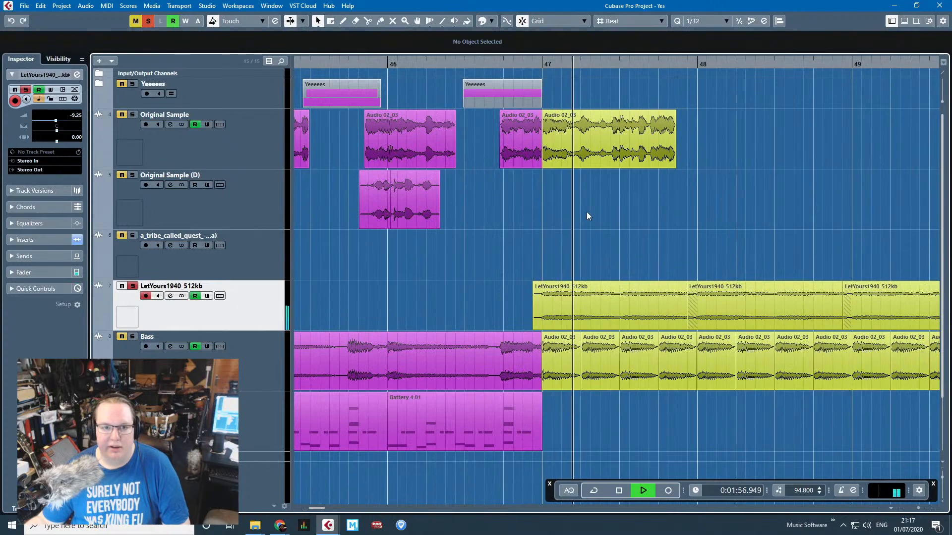
scroll(585, 212, "down", 5)
key("s")
left_click_drag(471, 182, 328, 188)
key("space")
Solo the Original Sample (D) track, play its opening clips around bar 5, switch the solo to Original Sample, and stop.
scroll(418, 236, "down", 5)
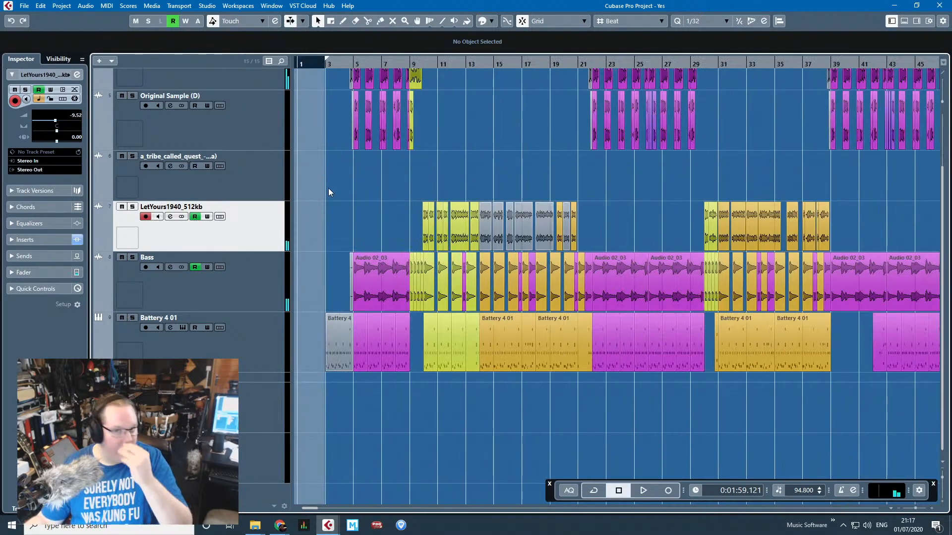
scroll(328, 188, "up", 3)
left_click(243, 199)
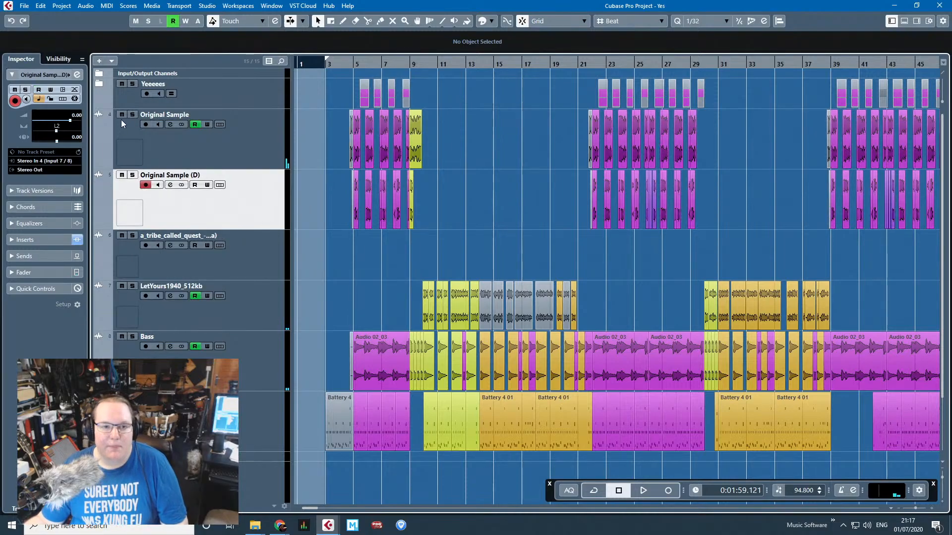
key("h")
key("h")
key("h")
key("h")
key("h")
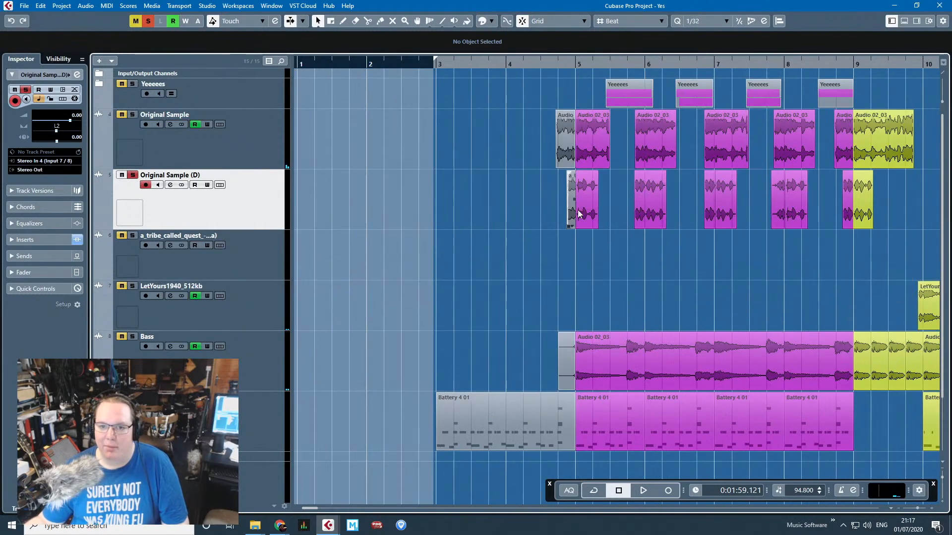
key("space")
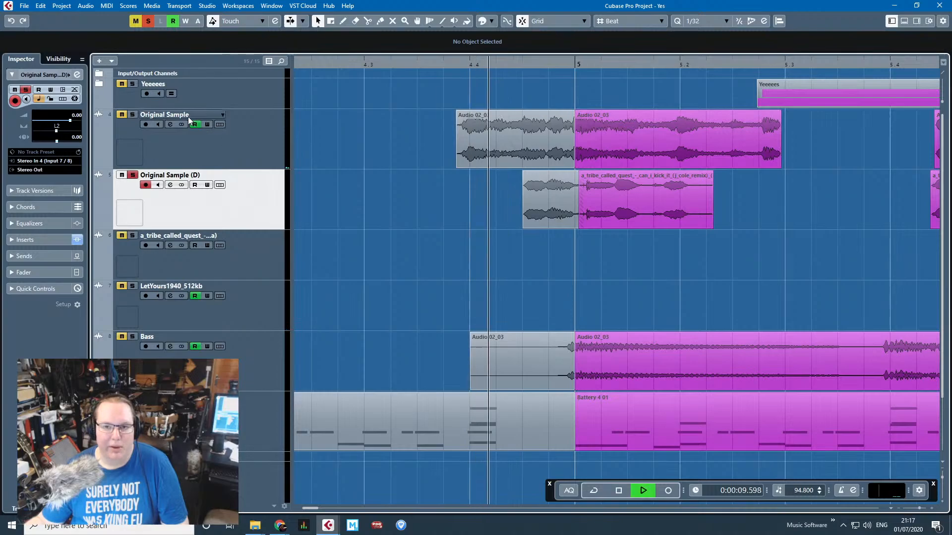
key("space")
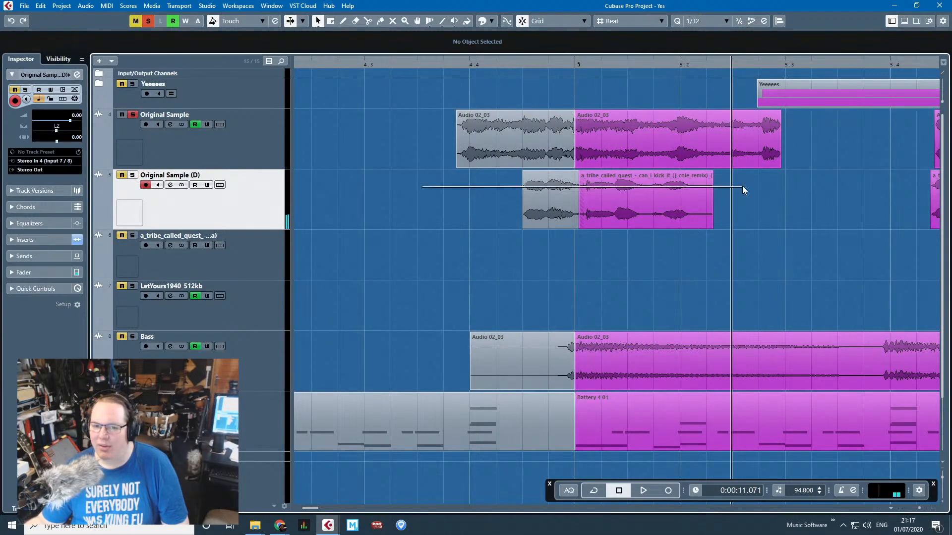
Select the two clips around bar 5 on the Original Sample (D) track, and clear the selection.
left_click_drag(742, 187, 743, 187)
left_click_drag(751, 185, 448, 197)
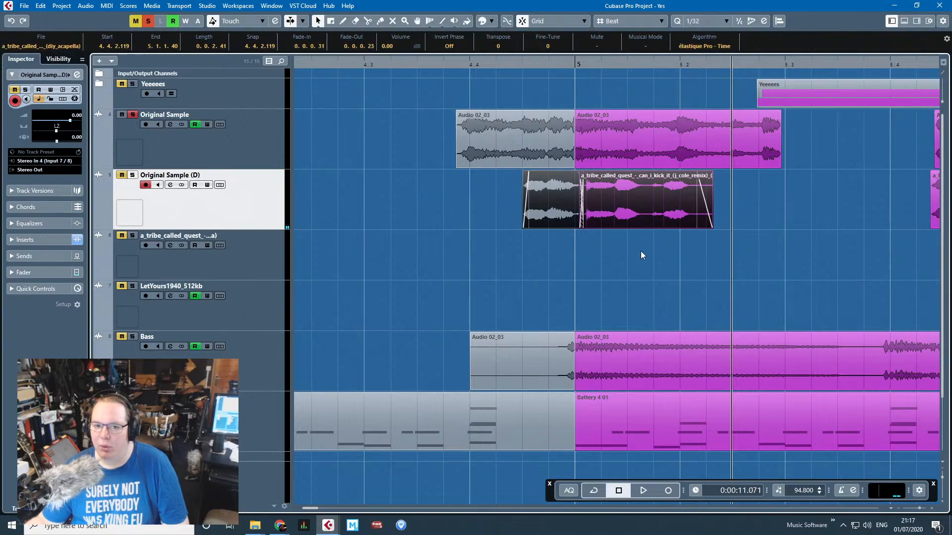
scroll(574, 270, "up", 4)
left_click(572, 269)
scroll(566, 275, "down", 4)
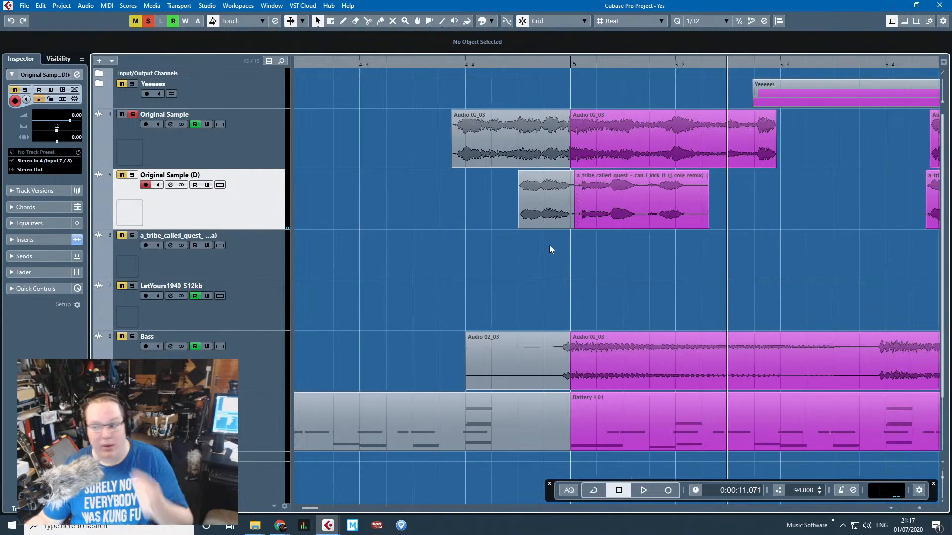
Play the soloed Original Sample track around bar 5 and stop at about bar 5 beat 3.
left_click(244, 141)
left_click(429, 72)
key("space")
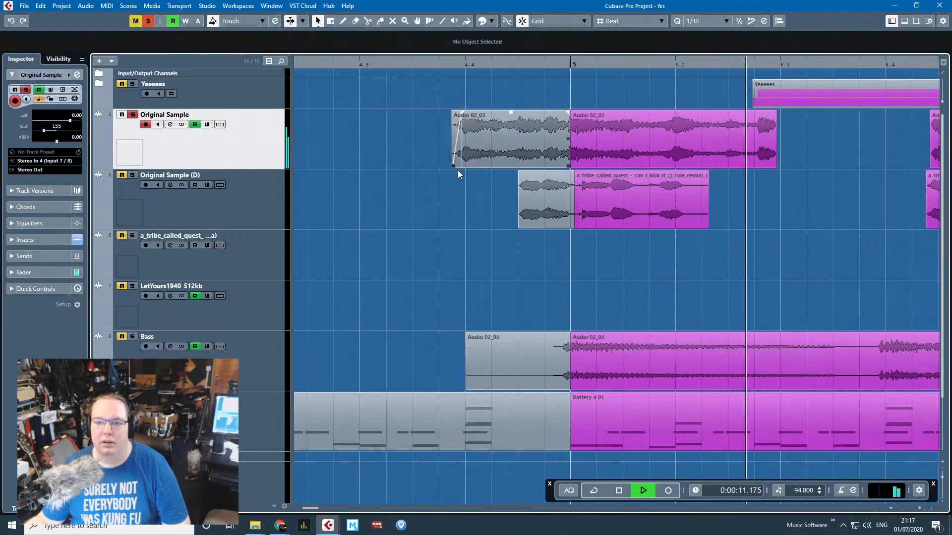
key("space")
scroll(406, 222, "down", 2)
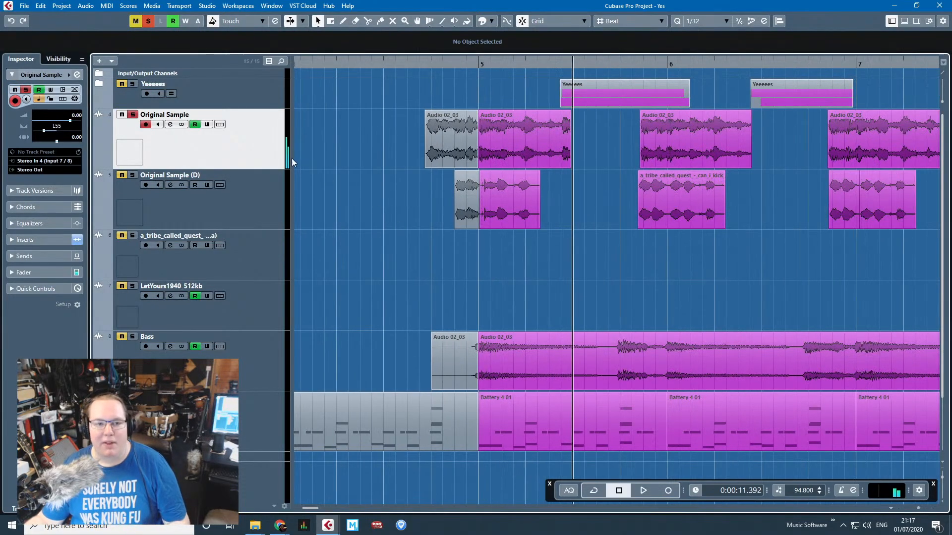
Expand the Yeeeees folder track, play it soloed from about bar 5 beat 3 to bar 7, and collapse it with the solos cleared.
left_click(98, 84)
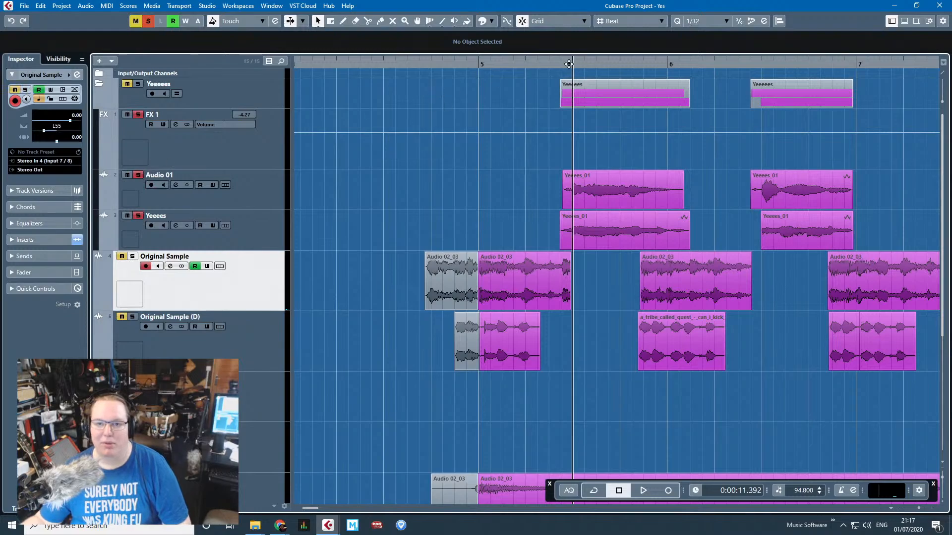
key("space")
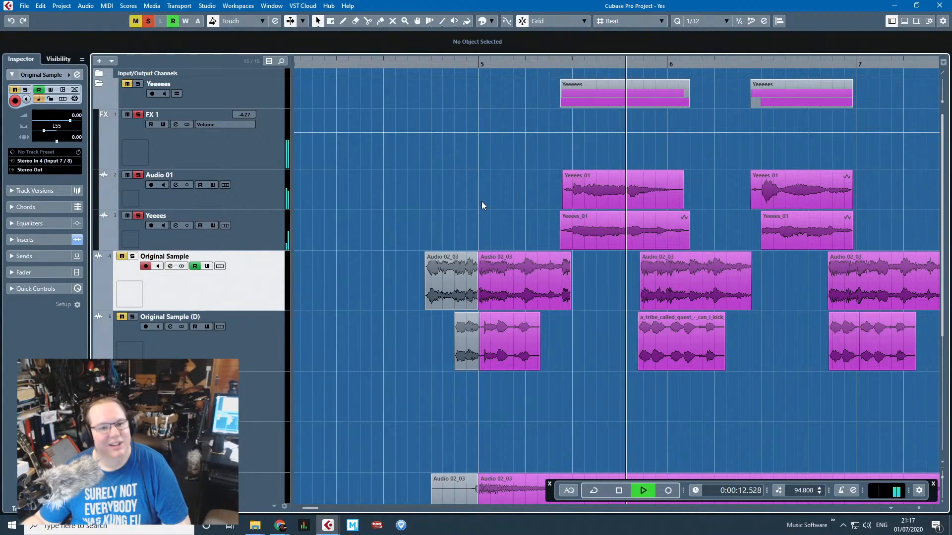
scroll(481, 201, "down", 3)
scroll(590, 244, "up", 4)
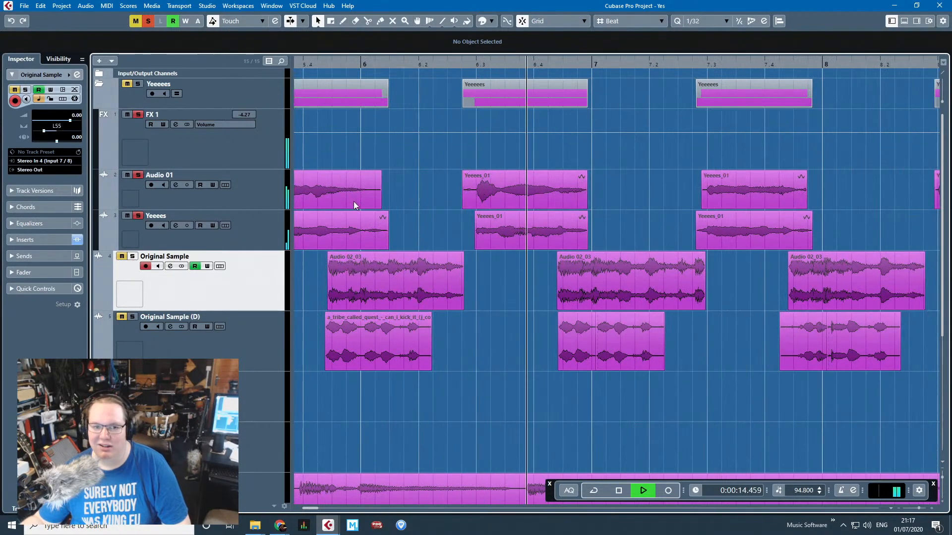
key("space")
left_click(138, 115)
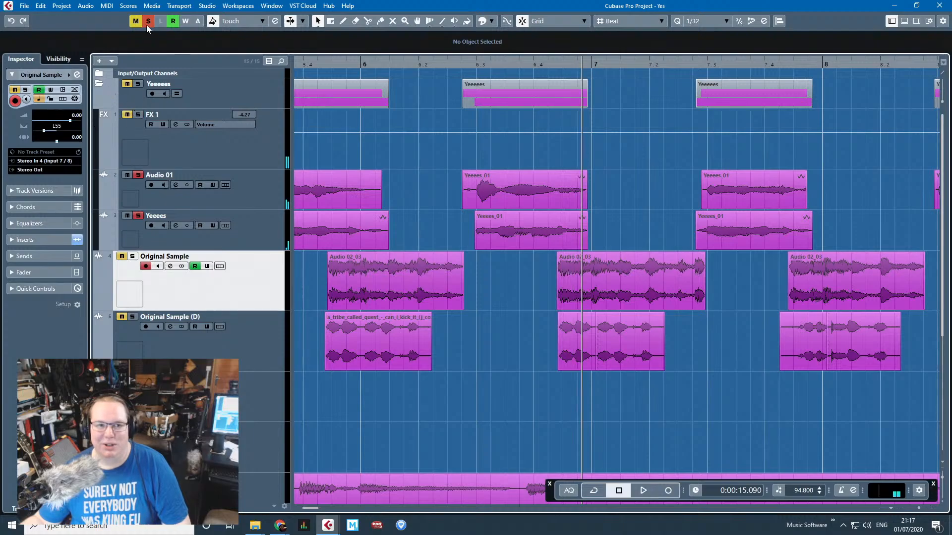
left_click(97, 85)
Look over the sections of the whole arrangement up to bar 51, and close the project.
scroll(504, 353, "down", 4)
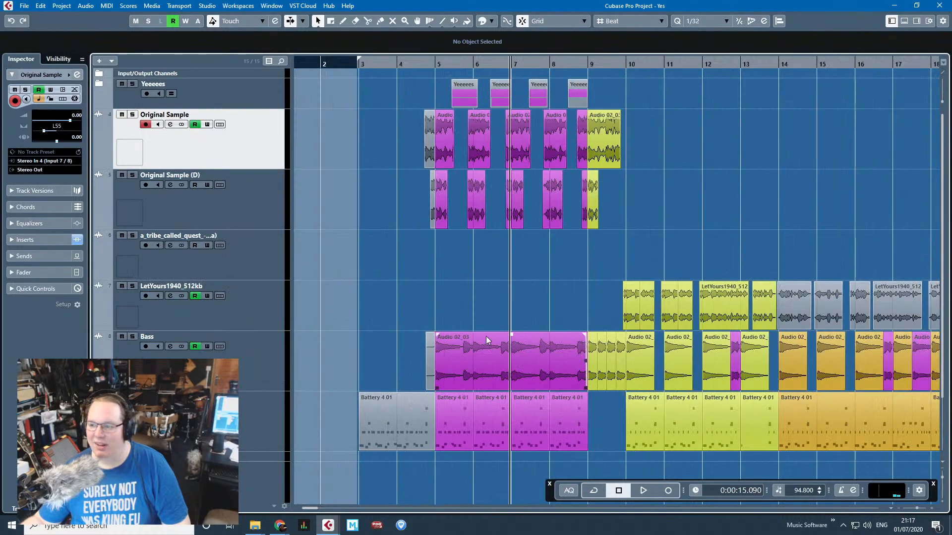
scroll(476, 338, "down", 5)
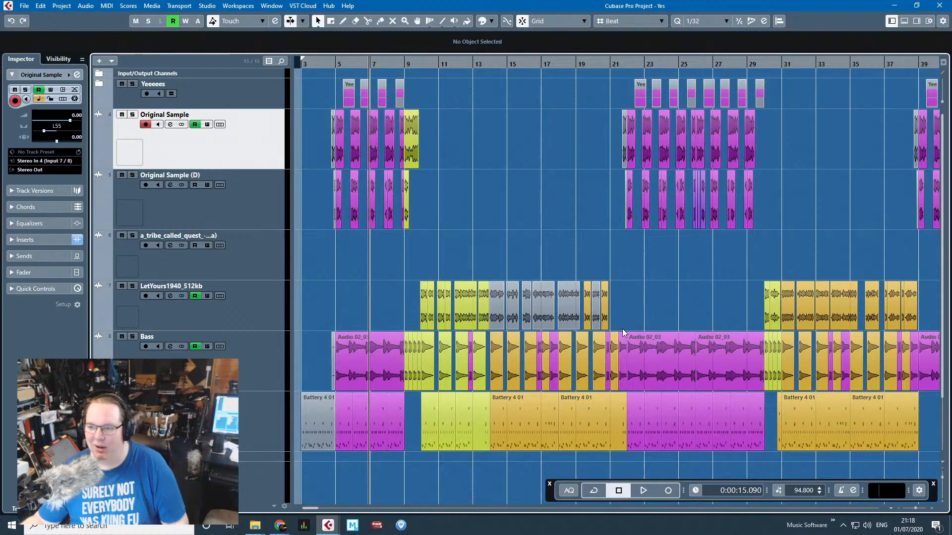
scroll(373, 222, "down", 3)
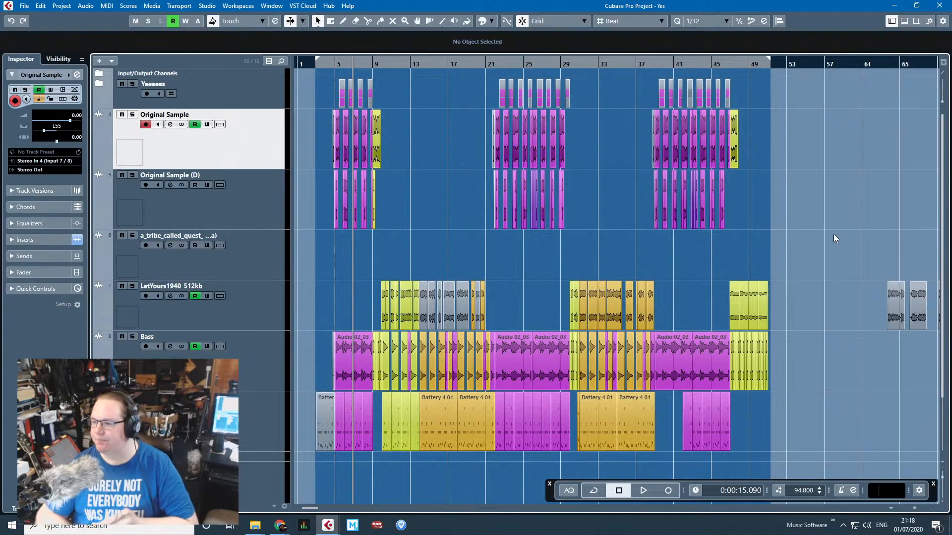
left_click(940, 5)
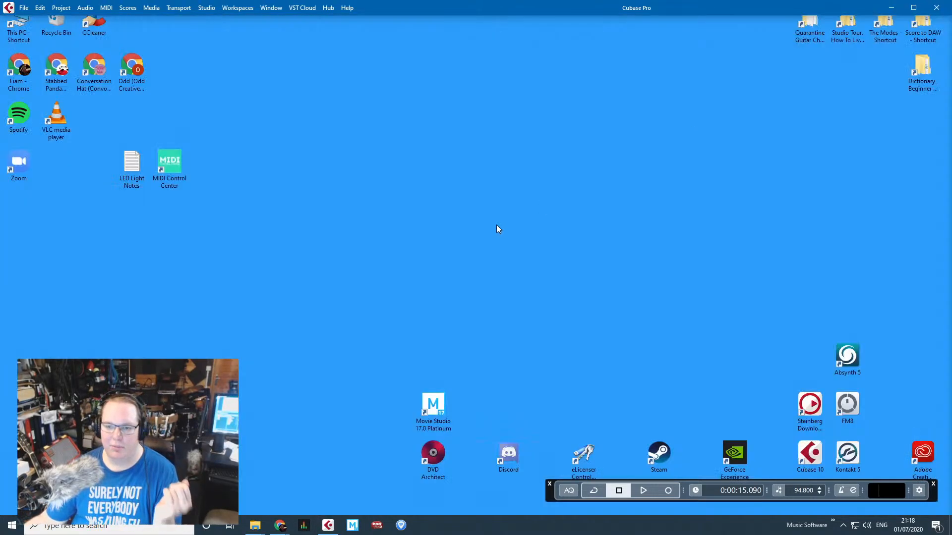
Switch to Chrome, reload the SoundCloud profile's Tracks page, and look over its most recent tracks.
left_click(280, 525)
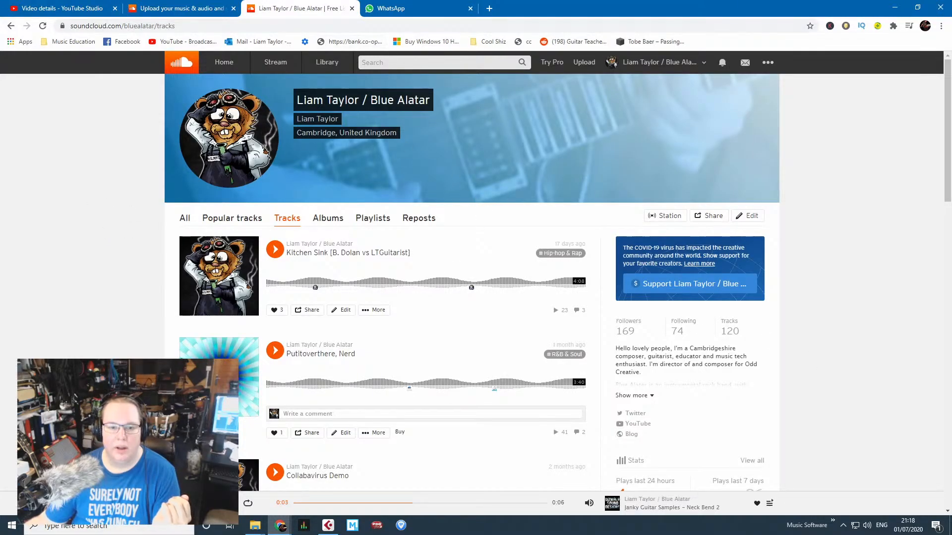
scroll(10, 343, "down", 3)
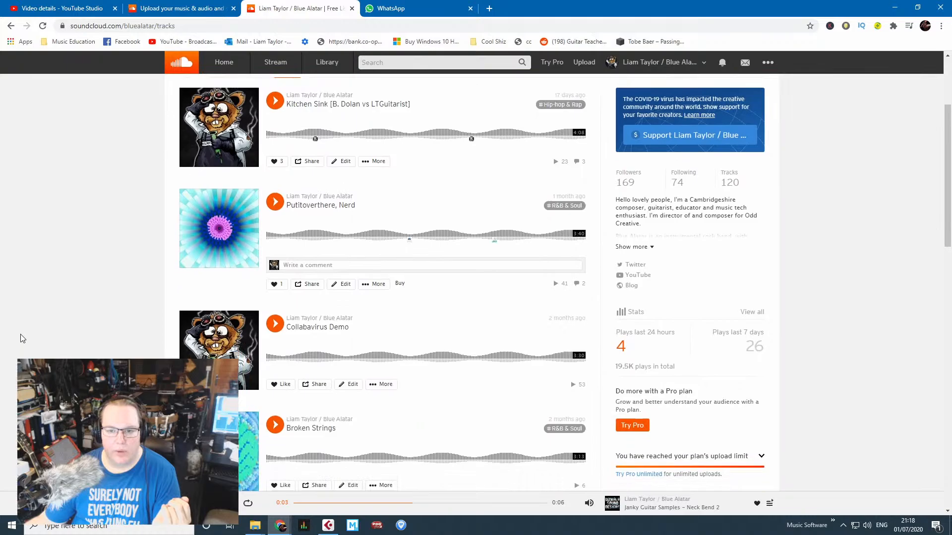
scroll(22, 339, "up", 3)
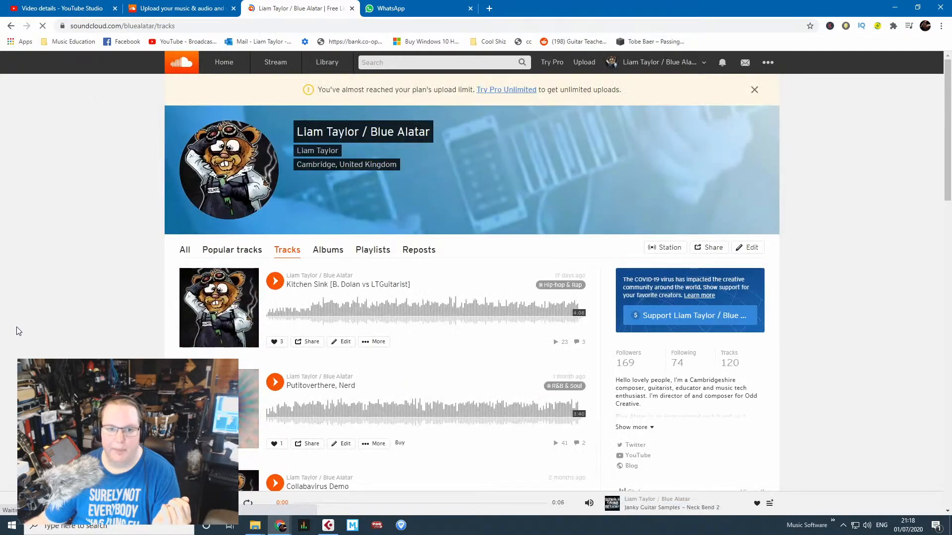
scroll(17, 329, "down", 3)
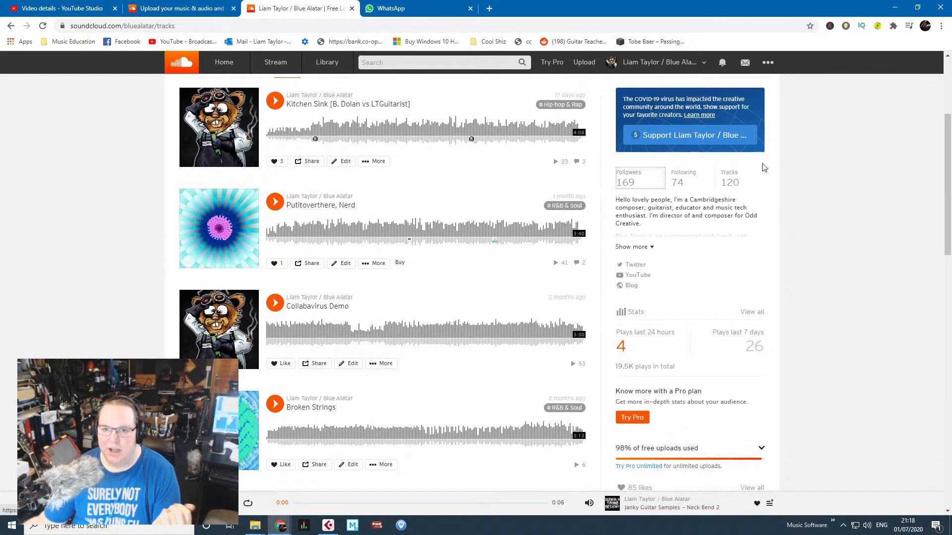
scroll(792, 370, "up", 1)
scroll(800, 386, "up", 3)
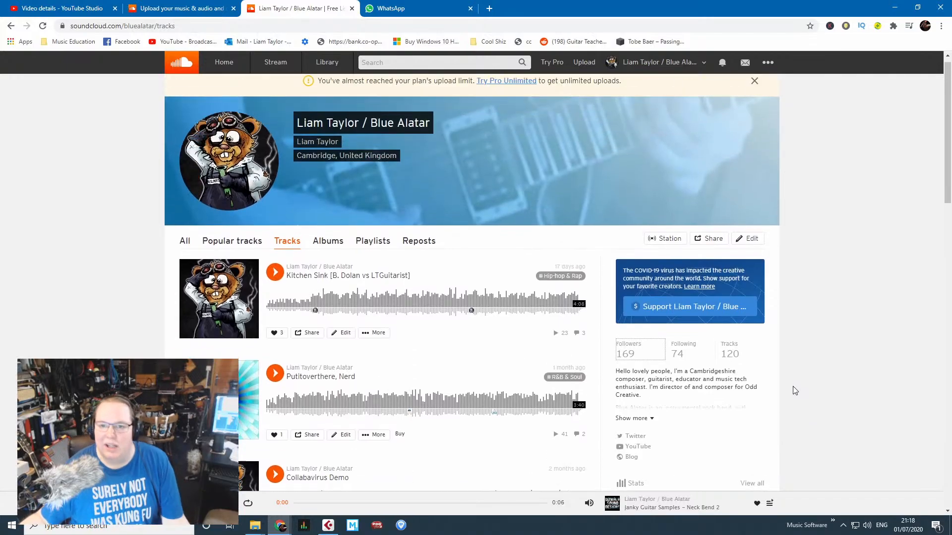
Look through the older SoundCloud tracks for the Janky Guitar Samples entries, down to the Short samples.
scroll(788, 389, "down", 10)
scroll(776, 401, "down", 20)
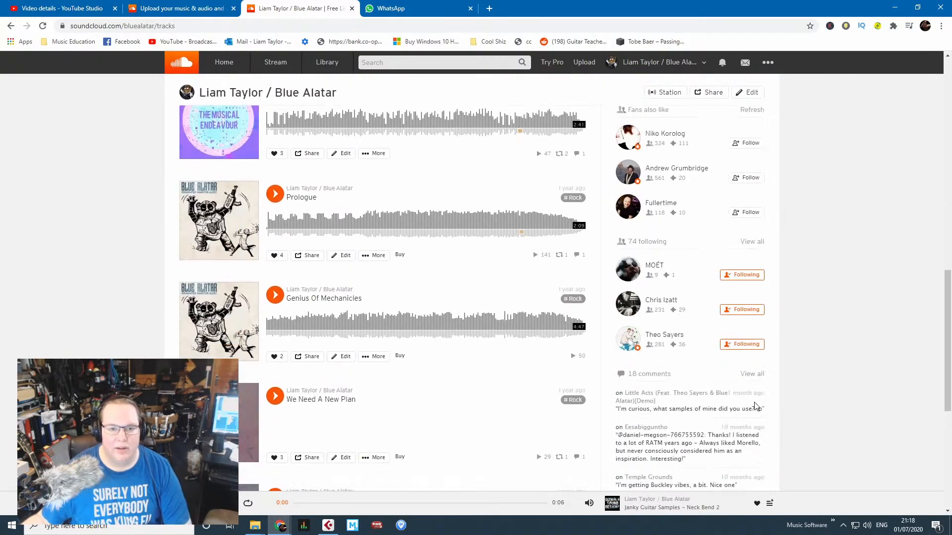
scroll(684, 396, "down", 7)
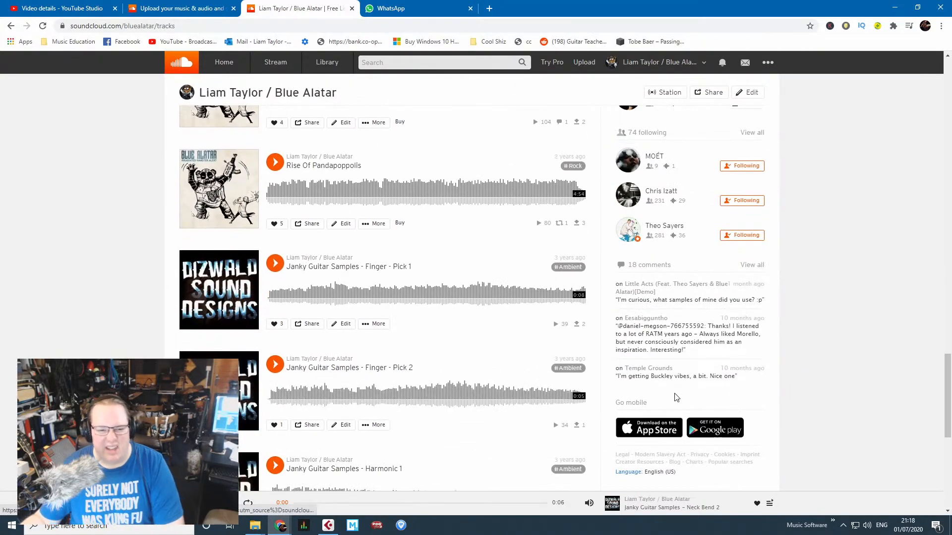
scroll(778, 389, "up", 1)
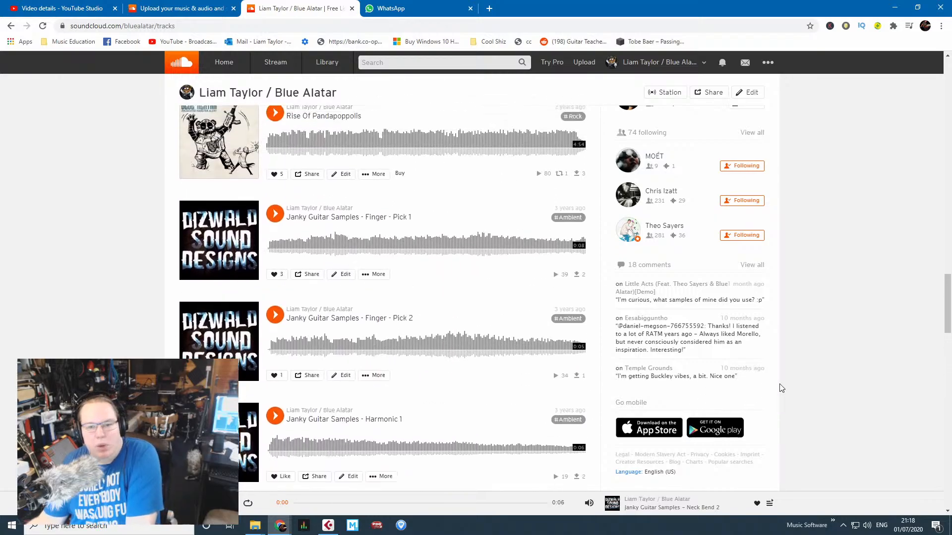
scroll(802, 382, "up", 6)
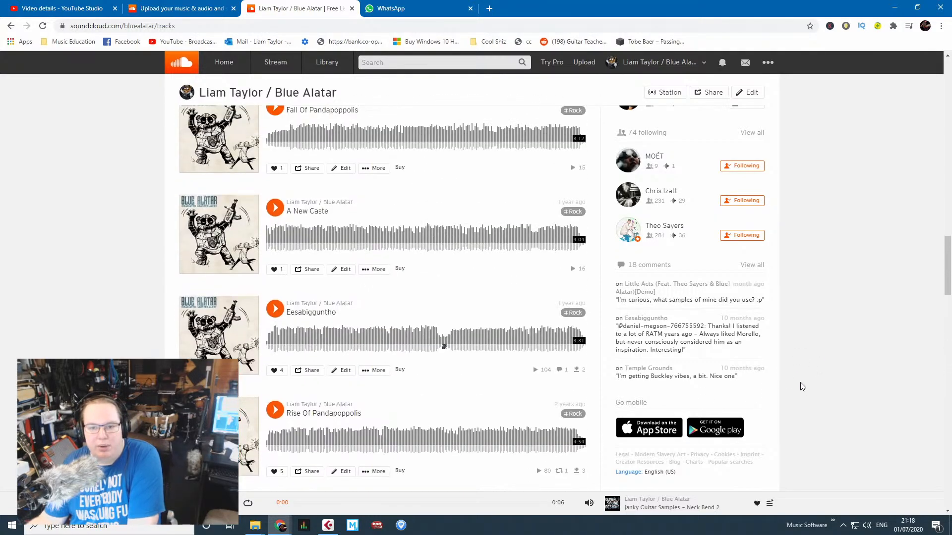
scroll(810, 400, "down", 2)
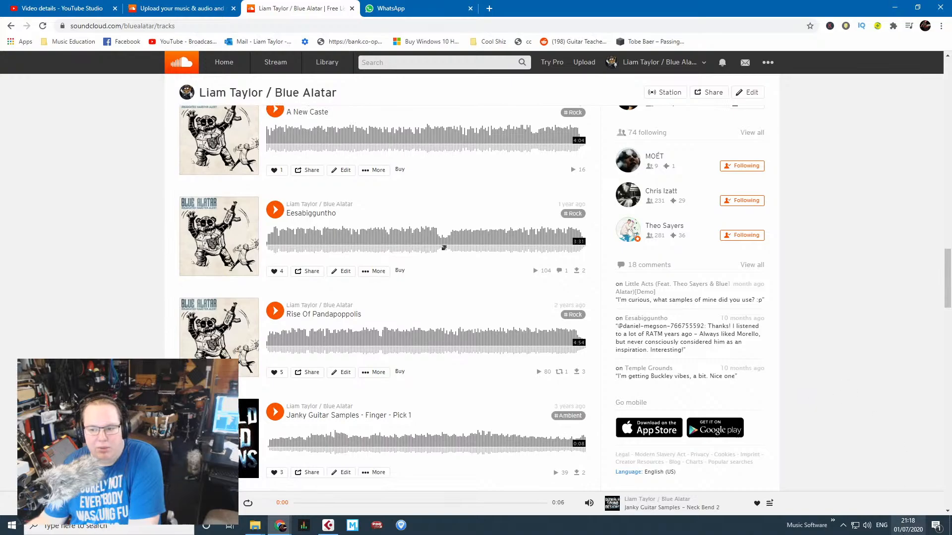
scroll(408, 268, "down", 3)
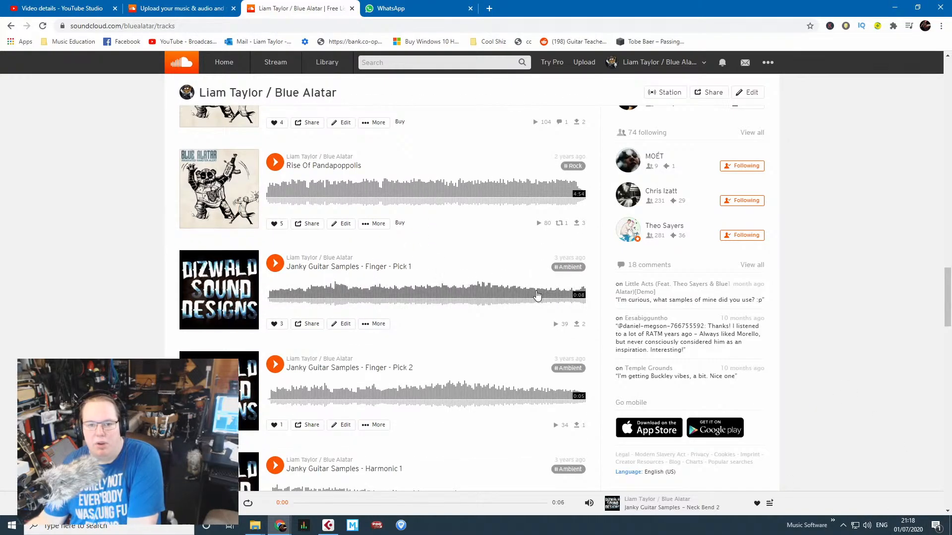
scroll(613, 312, "down", 1)
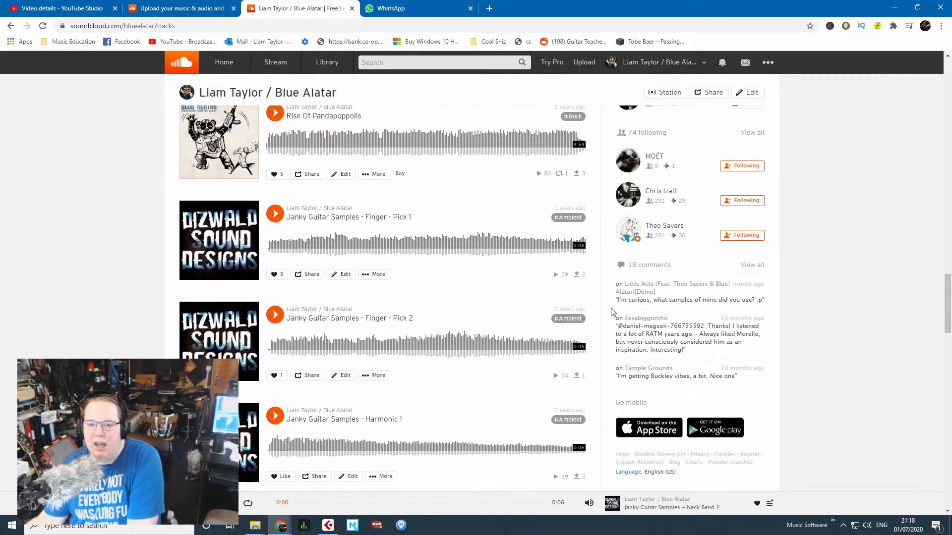
scroll(605, 408, "down", 5)
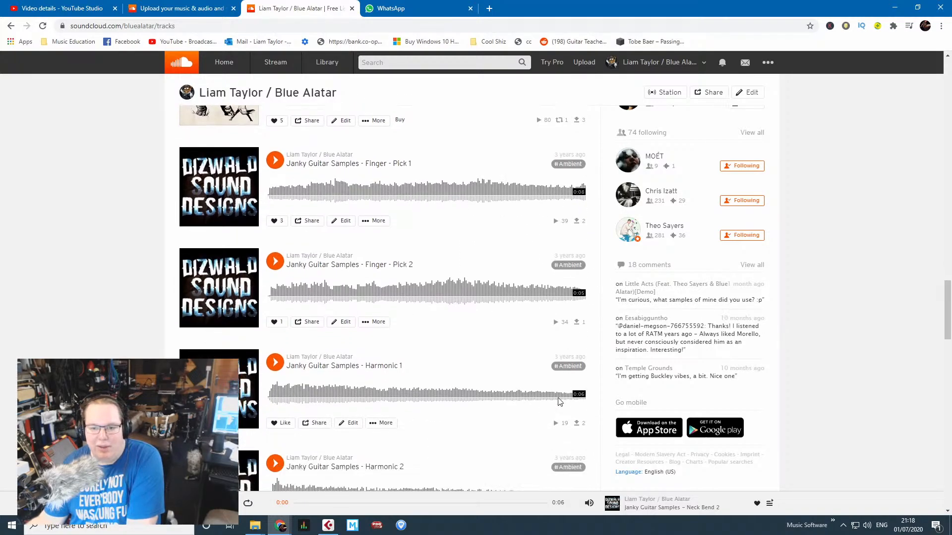
scroll(604, 408, "down", 9)
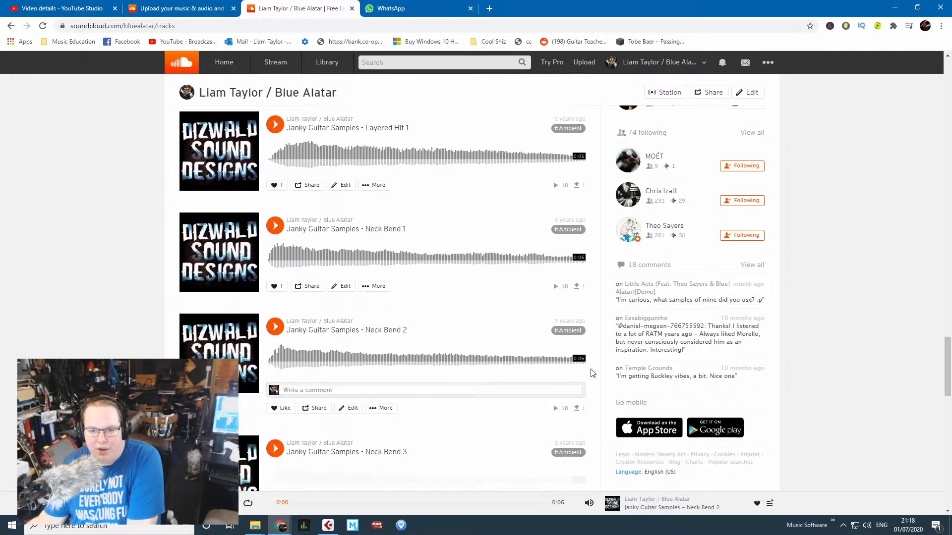
scroll(593, 374, "down", 6)
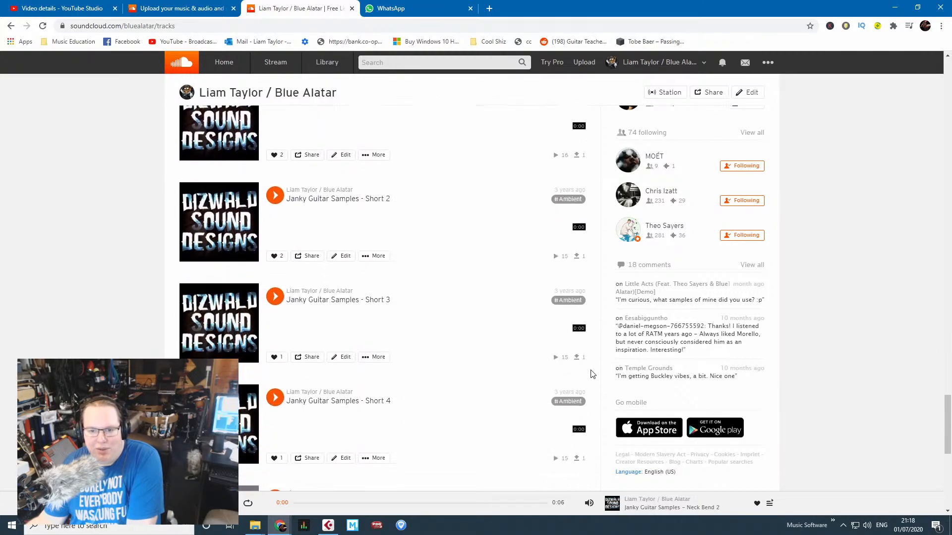
Play Janky Guitar Samples - Finger - Pick 1 and Janky Guitar Samples - Finger - Pick 2.
scroll(590, 377, "up", 7)
scroll(590, 375, "up", 12)
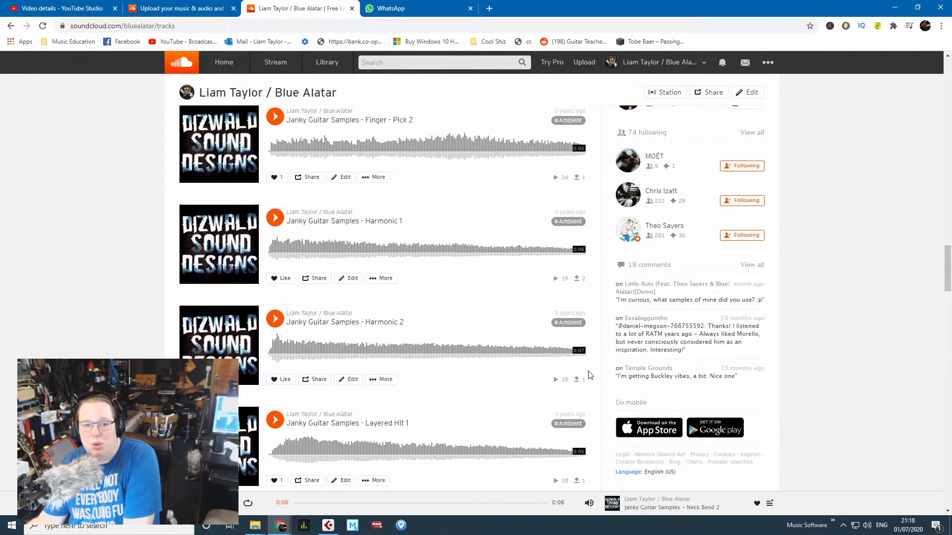
left_click(275, 164)
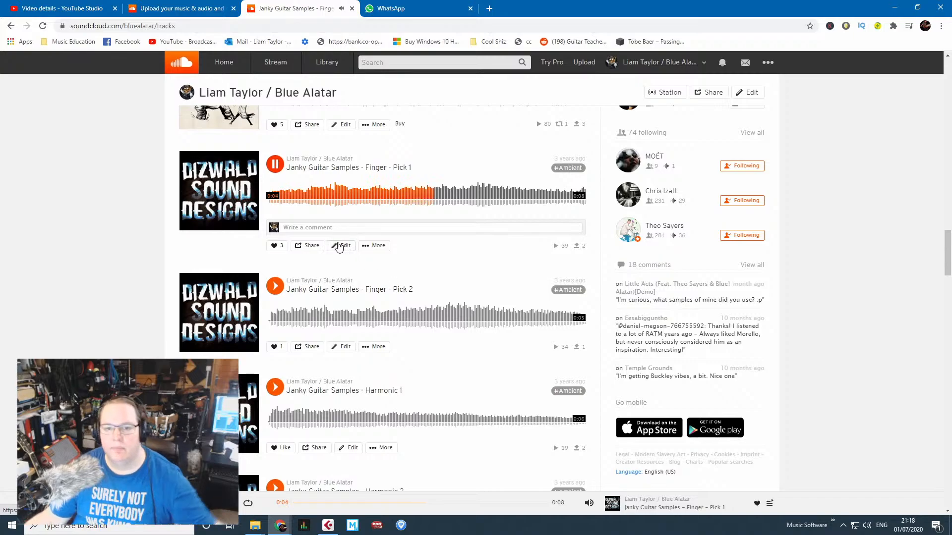
left_click(275, 290)
scroll(317, 391, "down", 2)
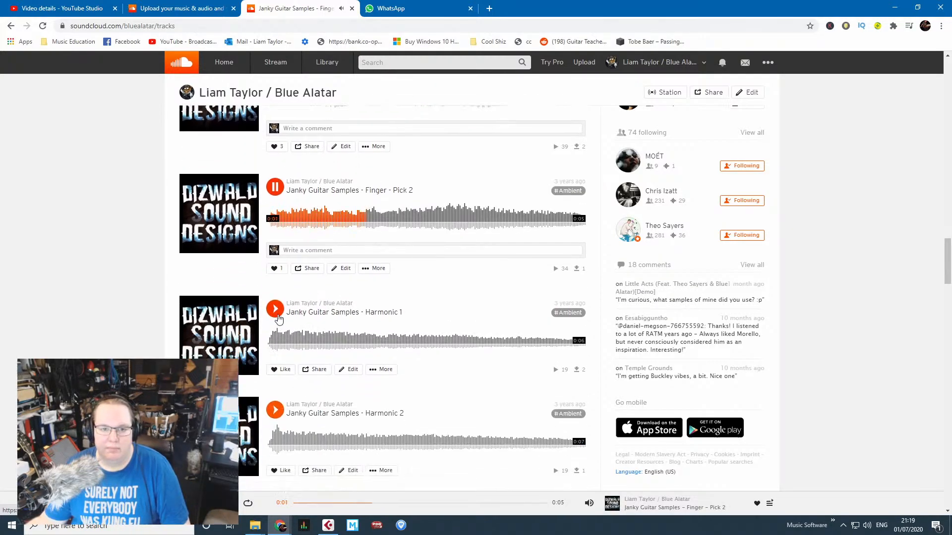
Play Janky Guitar Samples - Harmonic 1 and Janky Guitar Samples - Harmonic 2.
left_click(276, 312)
scroll(291, 405, "down", 2)
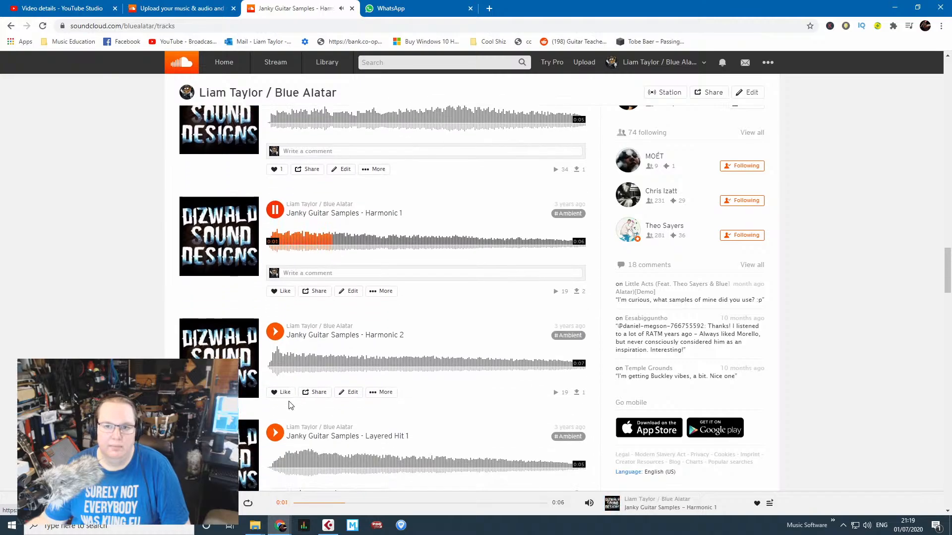
left_click(275, 332)
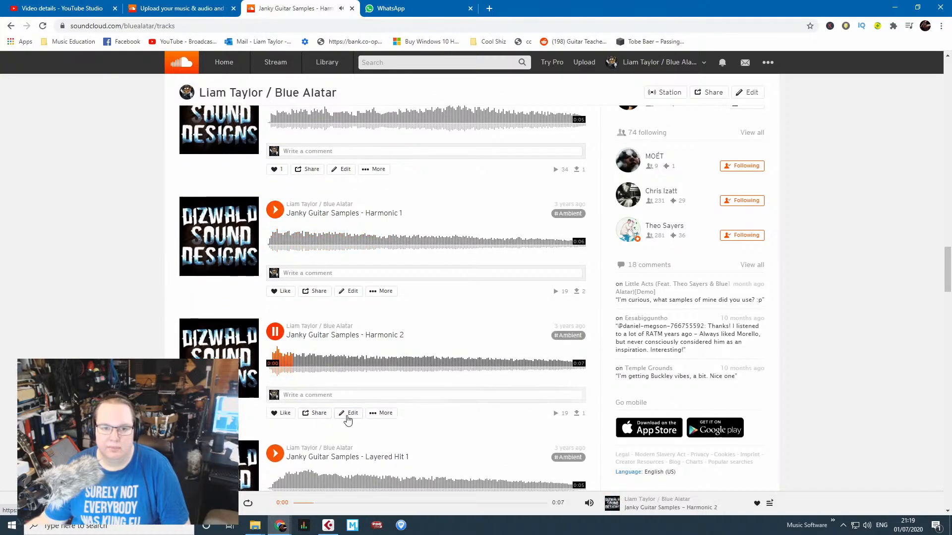
Play Janky Guitar Samples - Layered Hit 1, let playback continue into Neck Bend 1, and play Neck Bend 3.
scroll(352, 414, "down", 3)
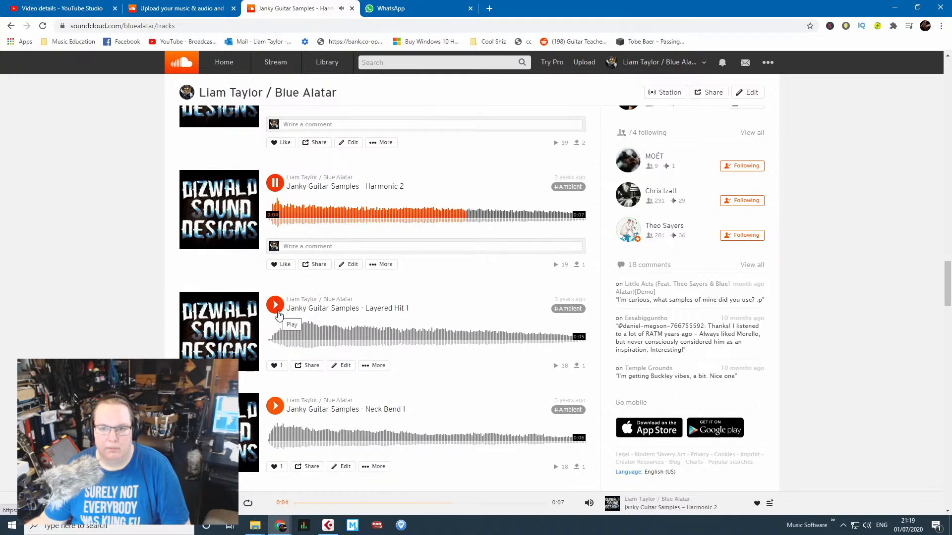
left_click(275, 305)
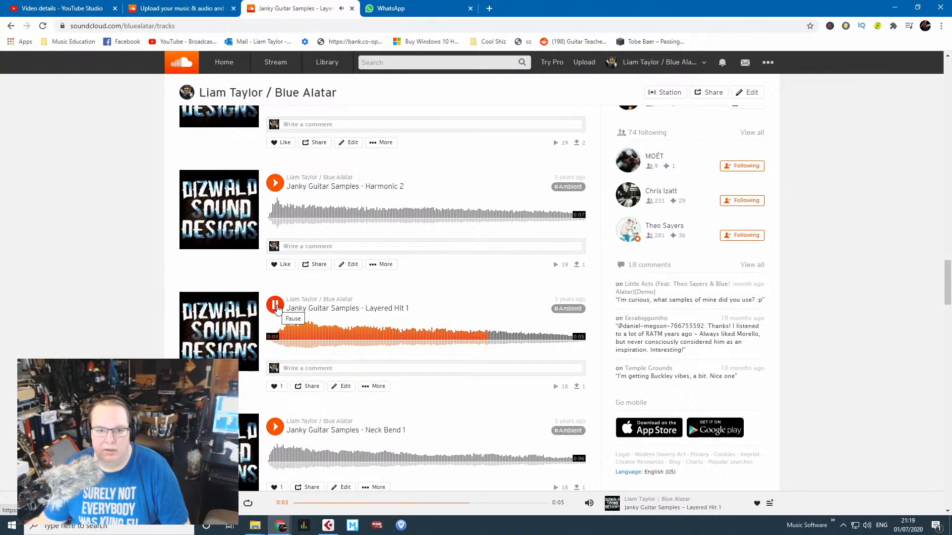
scroll(52, 357, "down", 2)
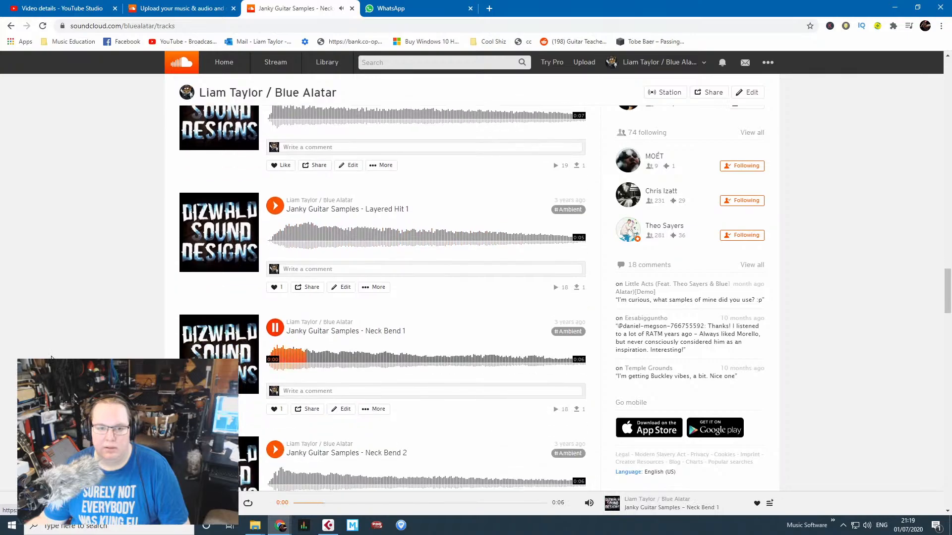
scroll(52, 357, "down", 3)
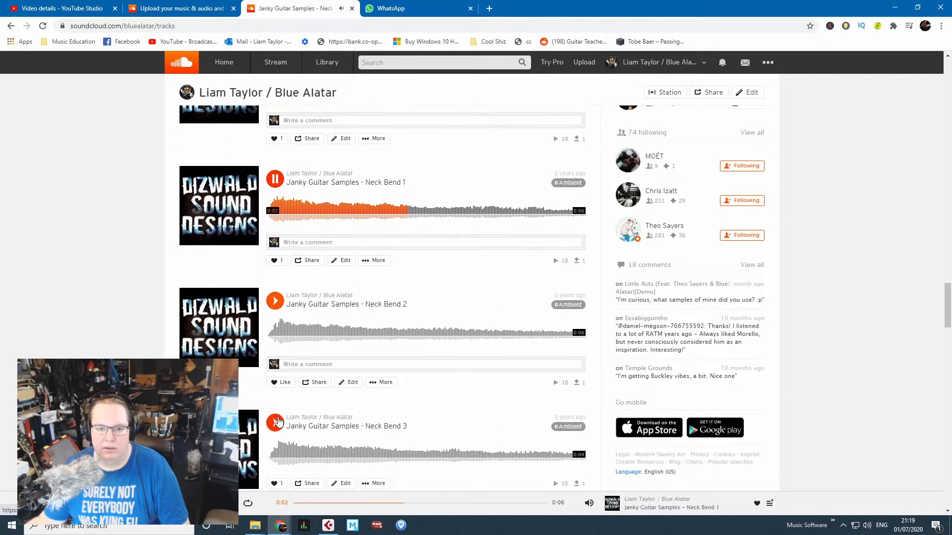
left_click(275, 423)
Play the Janky Guitar Samples from Short 1 onward, and pause playback at Janky Guitar Sound Designs - Layered Hit 1.
scroll(50, 358, "down", 7)
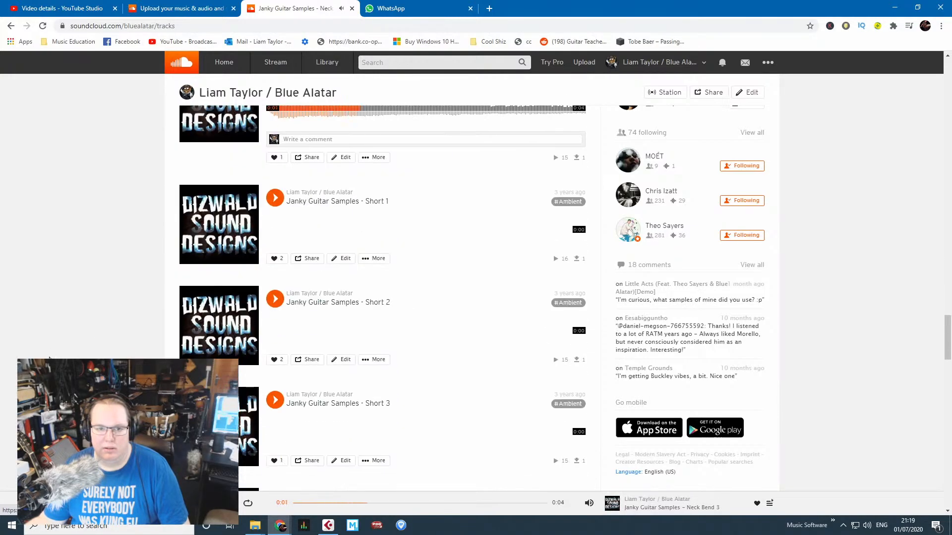
scroll(49, 358, "up", 2)
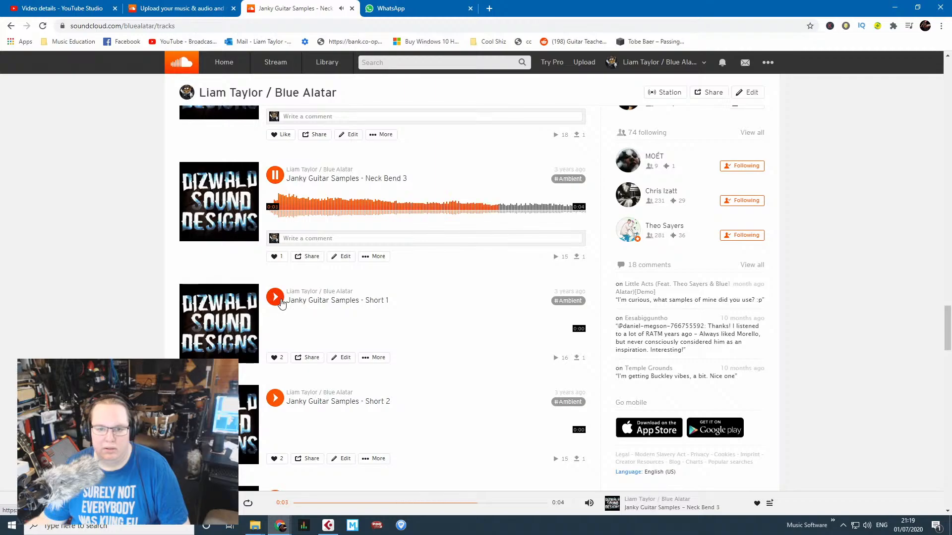
left_click(281, 302)
scroll(278, 399, "down", 4)
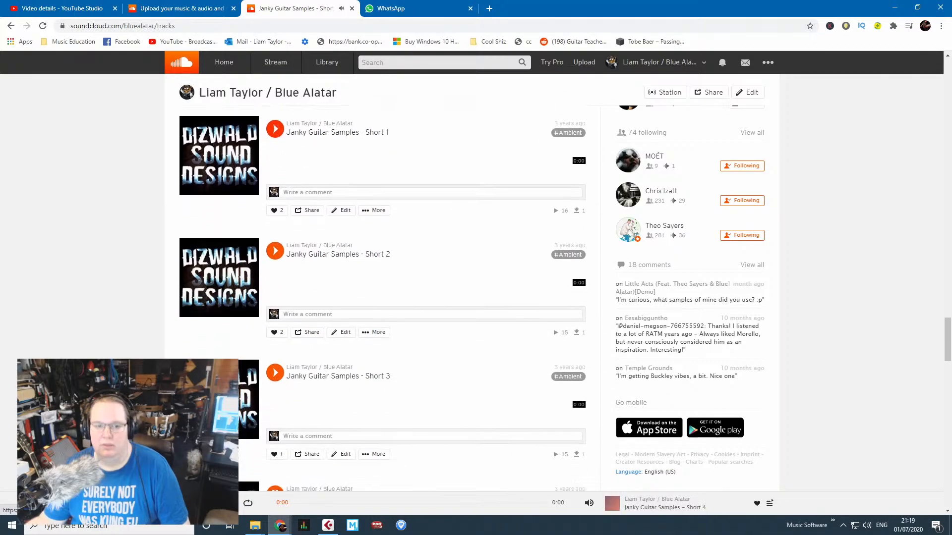
scroll(285, 417, "down", 2)
scroll(285, 416, "down", 4)
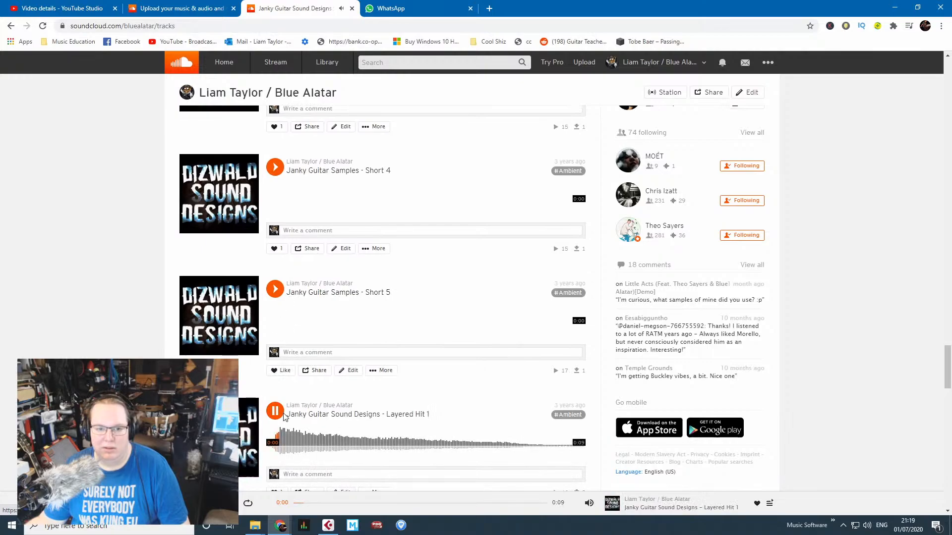
scroll(304, 229, "down", 4)
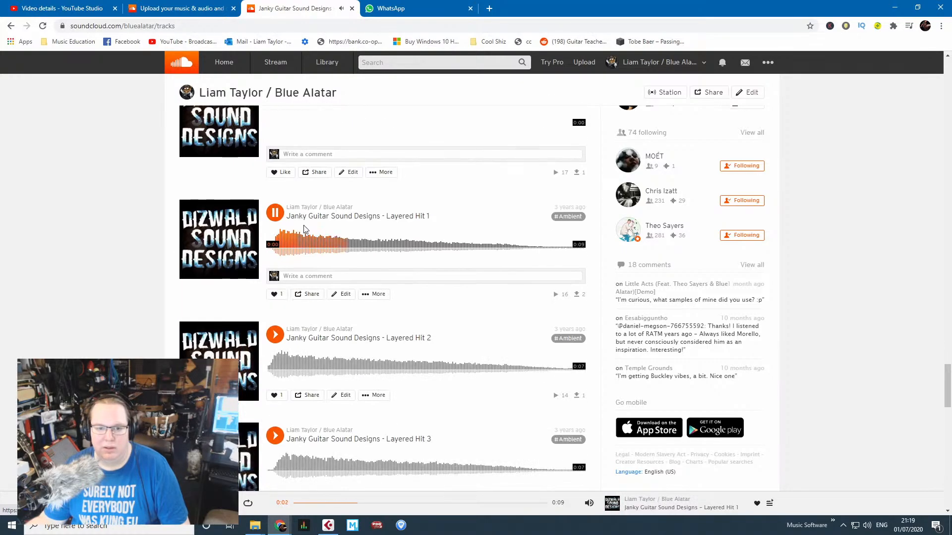
left_click(276, 214)
Look over the Janky Guitar entries between the Neck Bend samples and Layered Randomness.
scroll(61, 300, "up", 3)
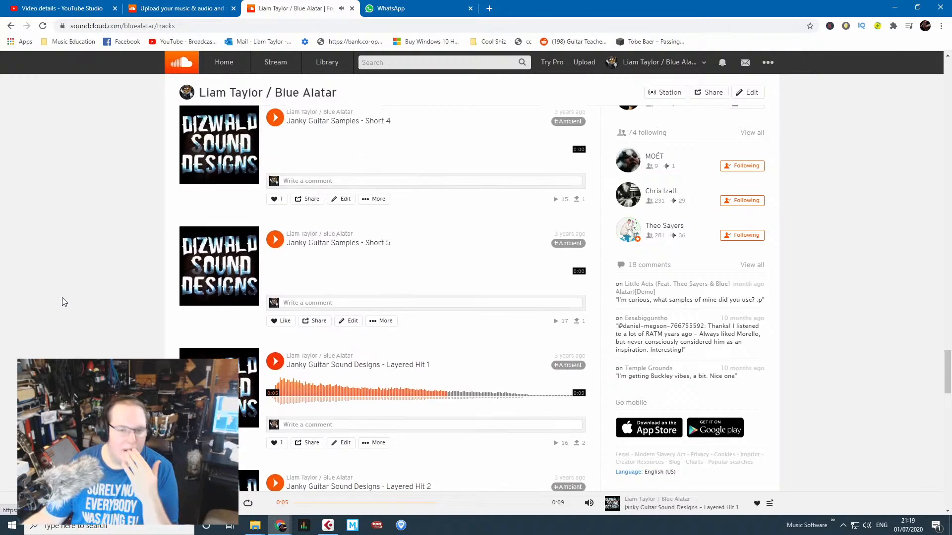
scroll(77, 298, "up", 2)
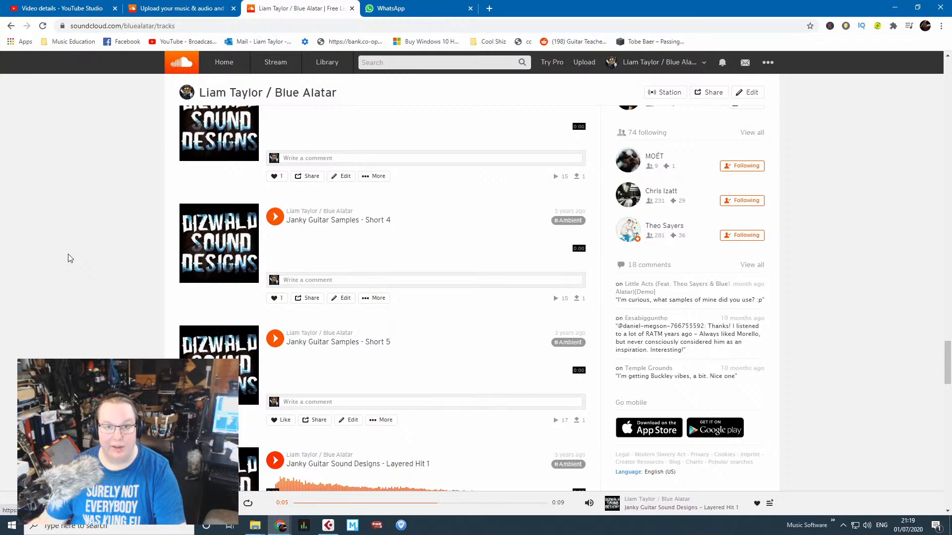
scroll(3, 357, "down", 10)
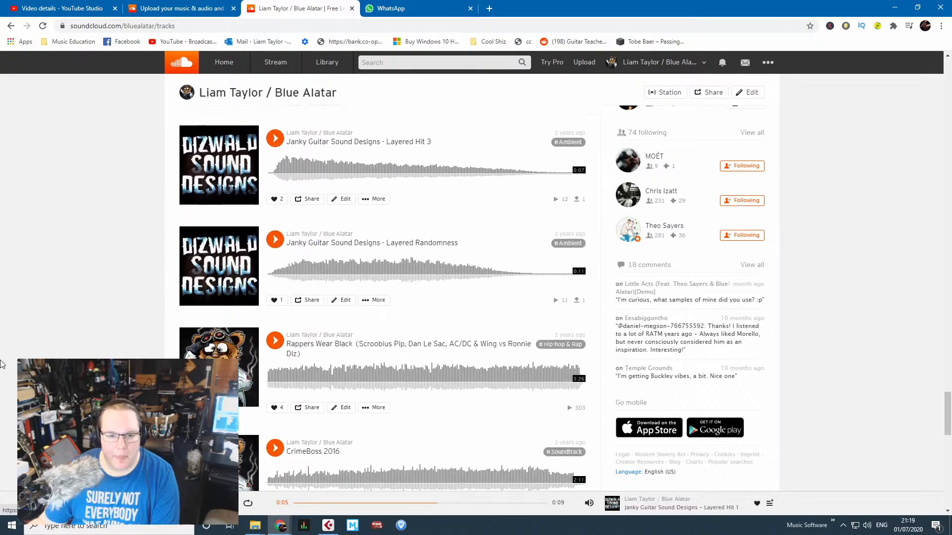
scroll(3, 351, "up", 10)
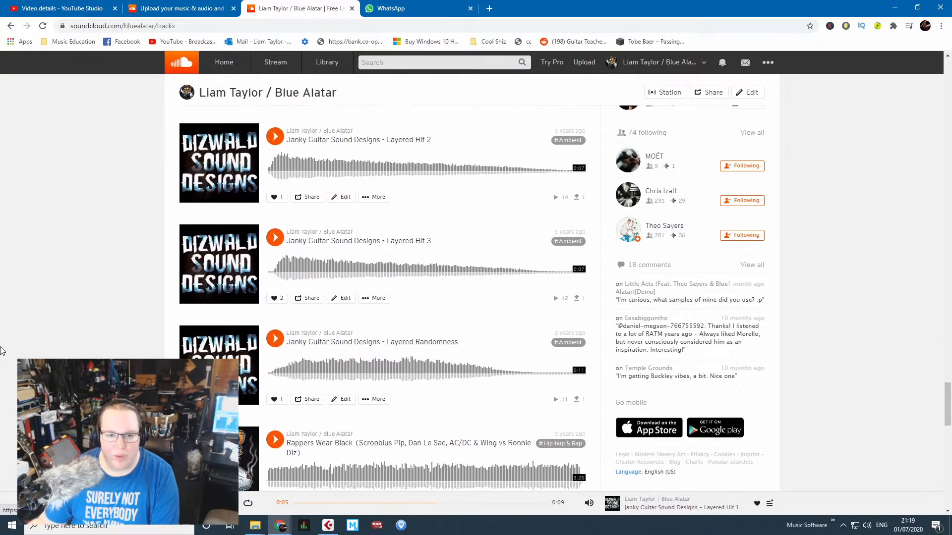
scroll(3, 357, "up", 1)
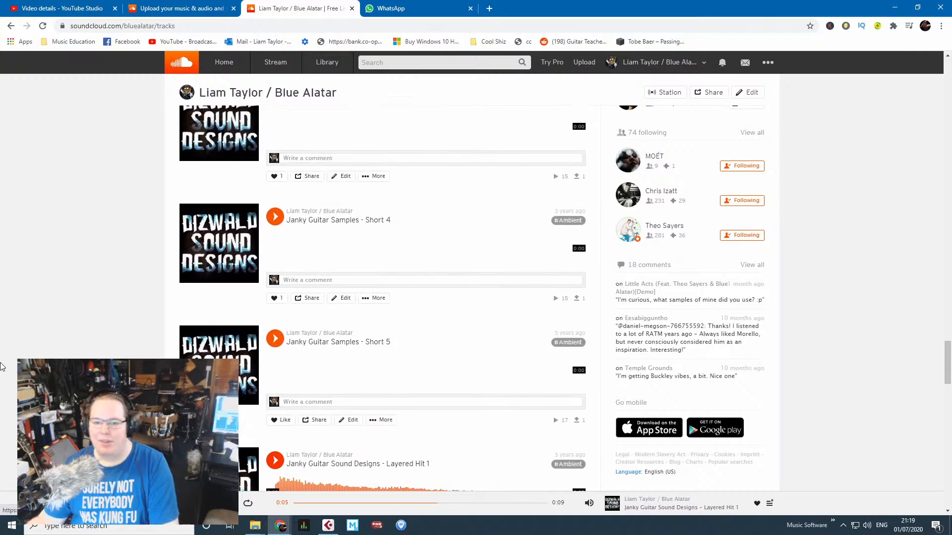
scroll(3, 335, "down", 4)
scroll(4, 329, "up", 17)
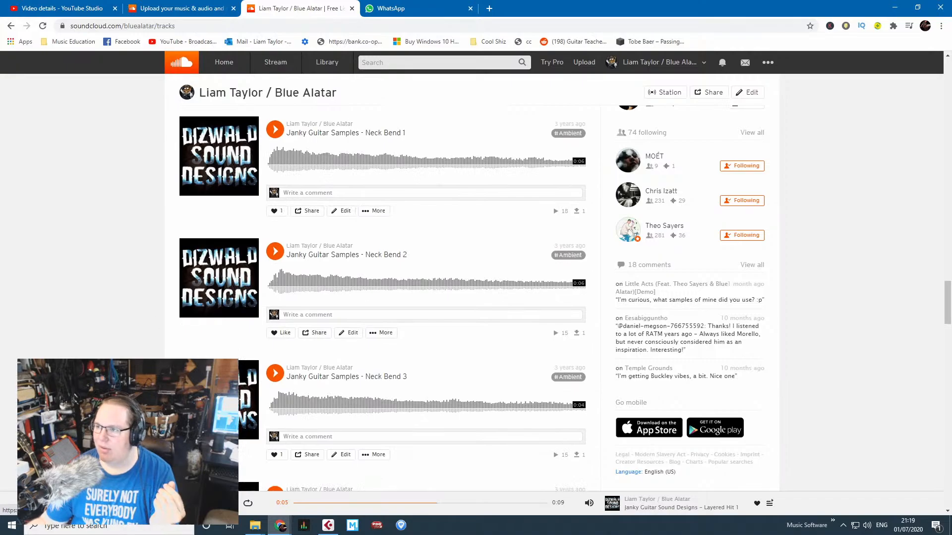
Switch to File Explorer and open the Janky Guitar Thing folder through Dizwald Sound Designs and 28.10.2015 - Janky Guitar, widening the window.
key("alt+Tab")
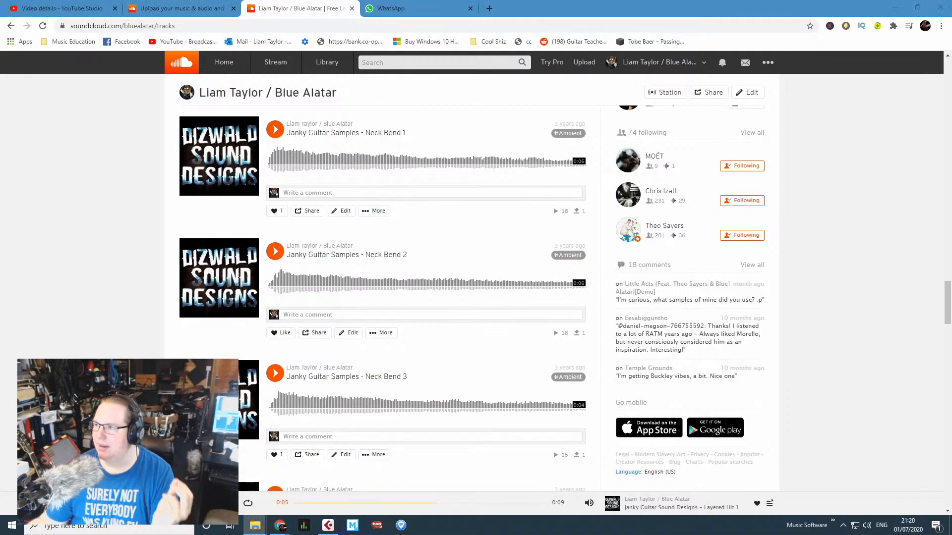
left_click_drag(951, 38, 355, 92)
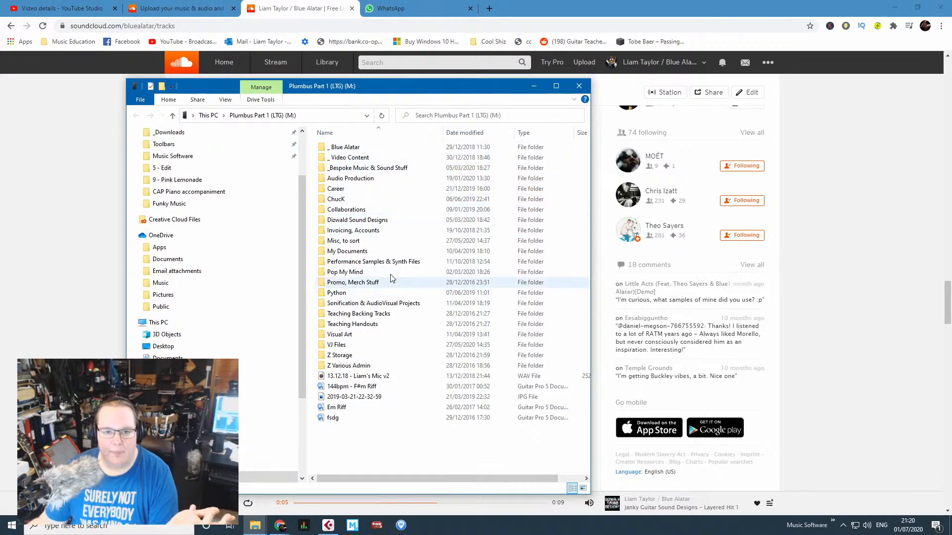
left_click(383, 221)
double_click(383, 221)
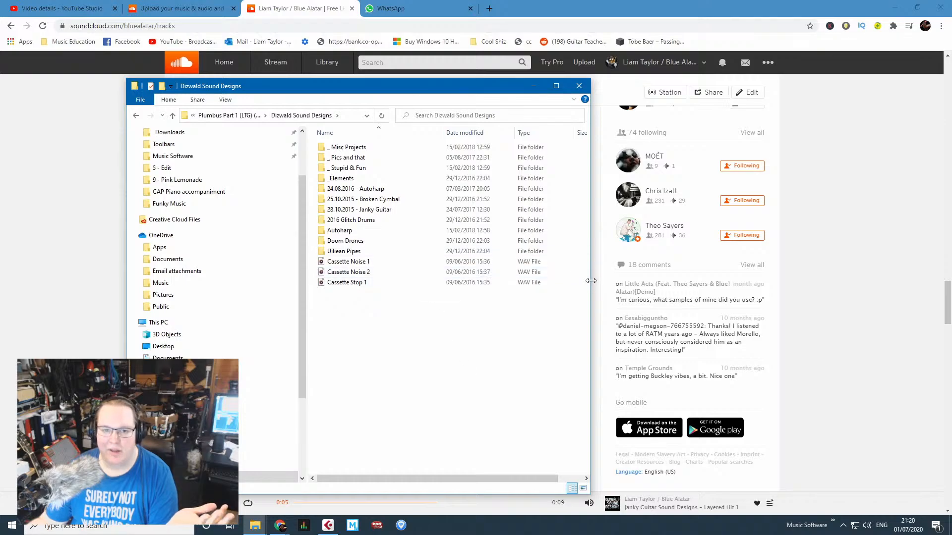
left_click_drag(589, 281, 776, 292)
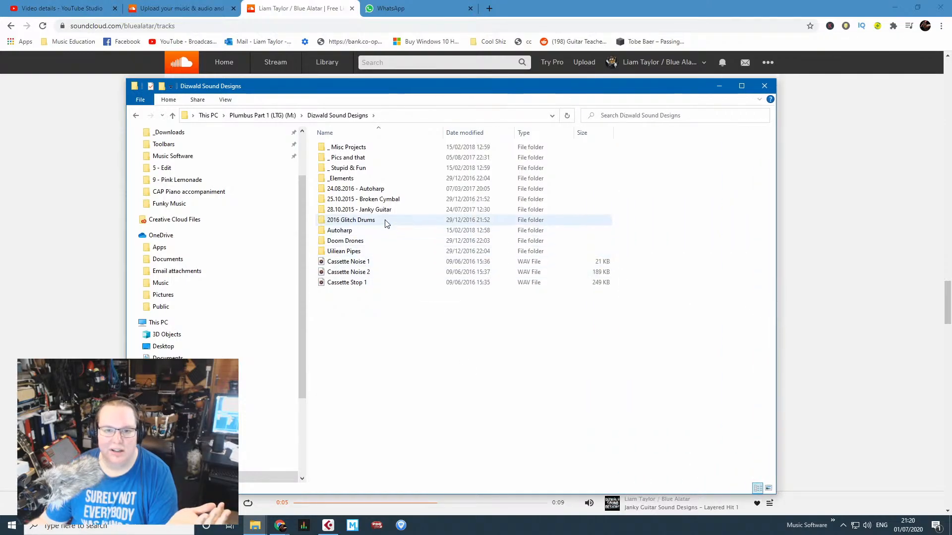
double_click(414, 211)
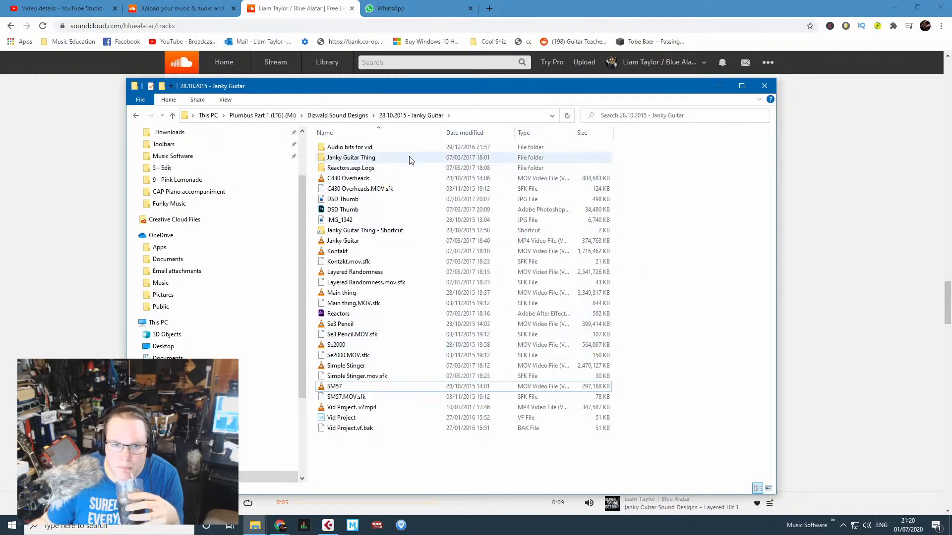
double_click(407, 230)
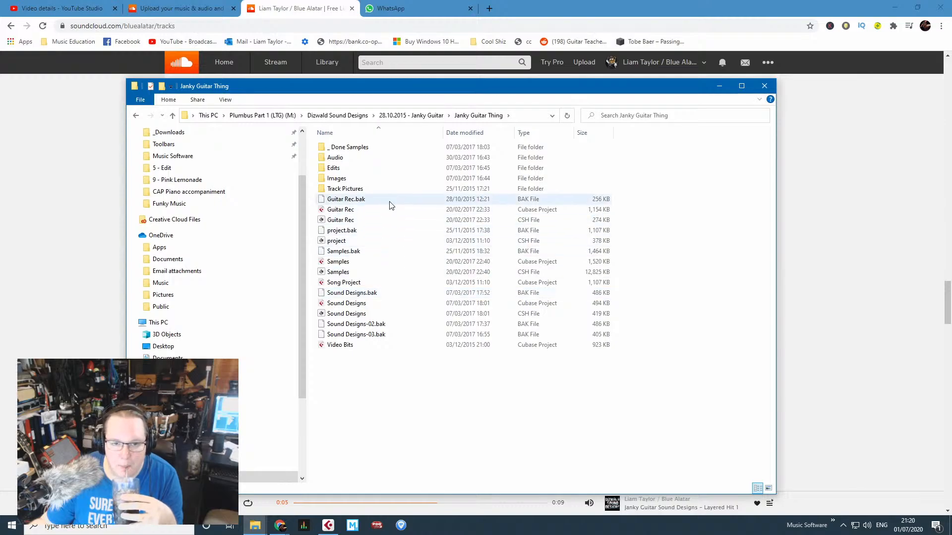
Duplicate the Samples Cubase project file in the same folder and rename the copy Samples - 2020.
left_click(373, 266)
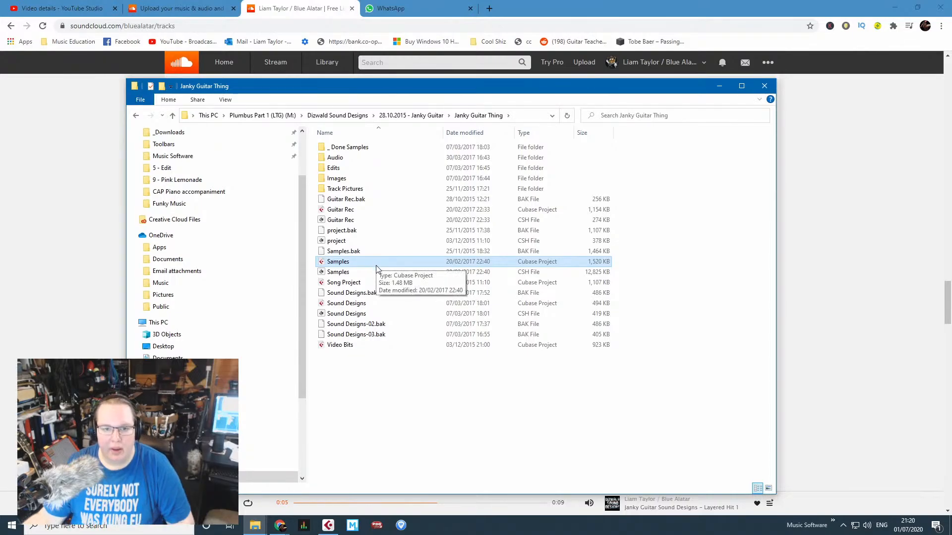
key("ctrl+v")
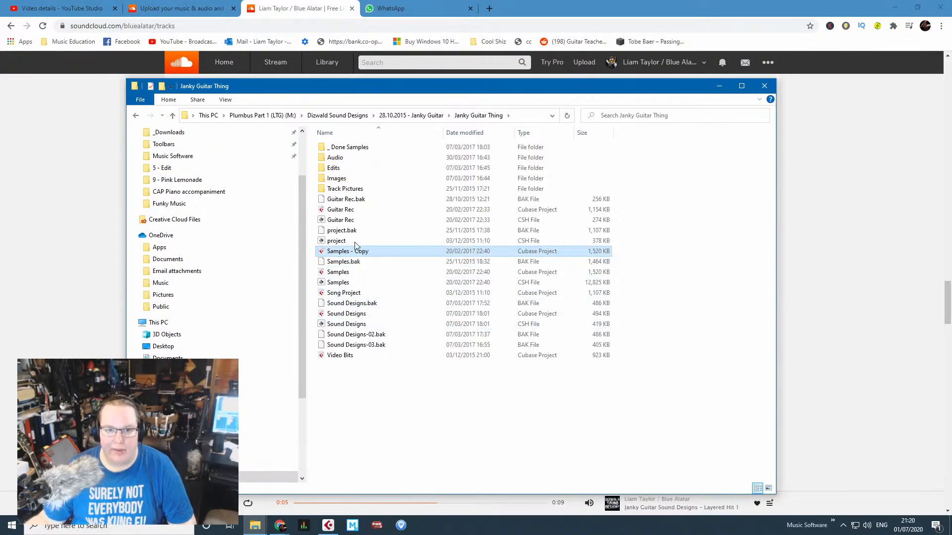
right_click(362, 251)
left_click(405, 411)
key("End")
key("ctrl+shift+Left")
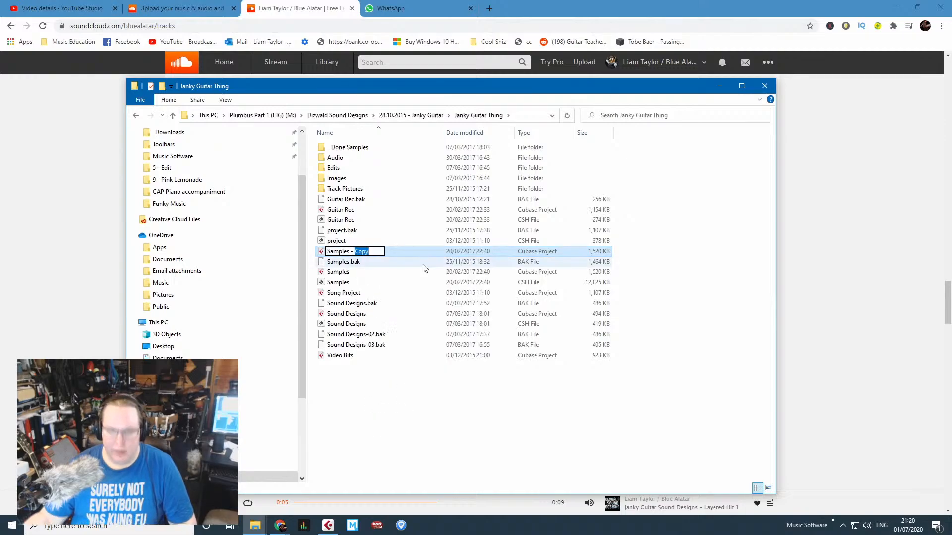
type("2020")
key("Return")
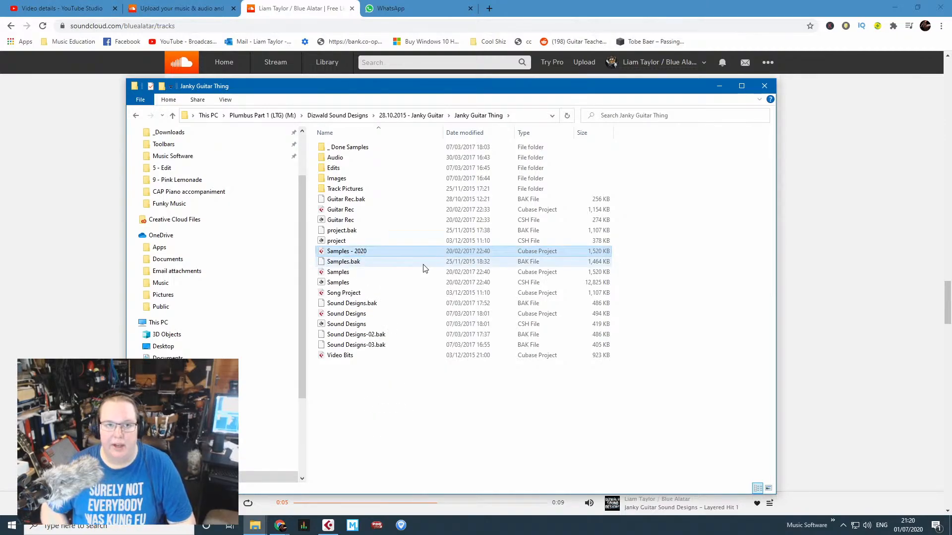
Open the Samples - 2020 project in Cubase and minimize the Chrome window.
key("Return")
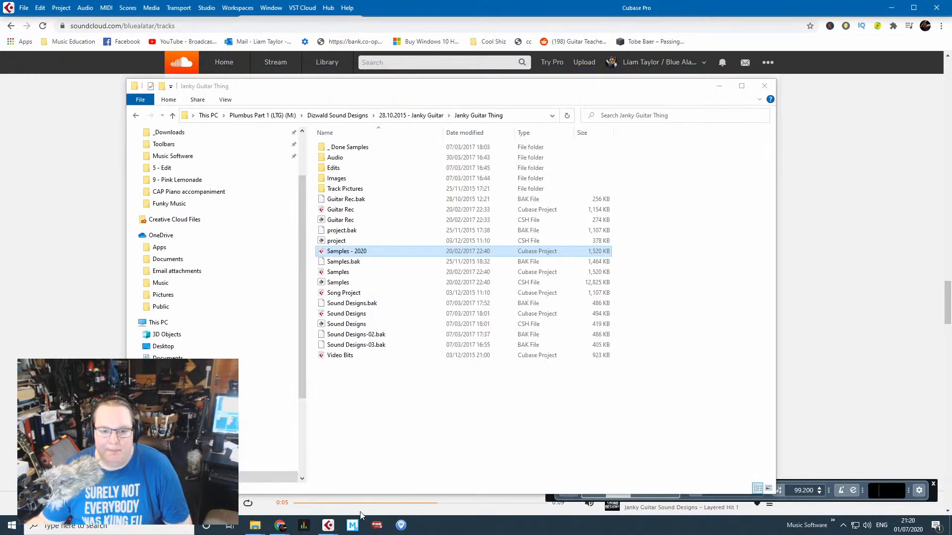
left_click(259, 526)
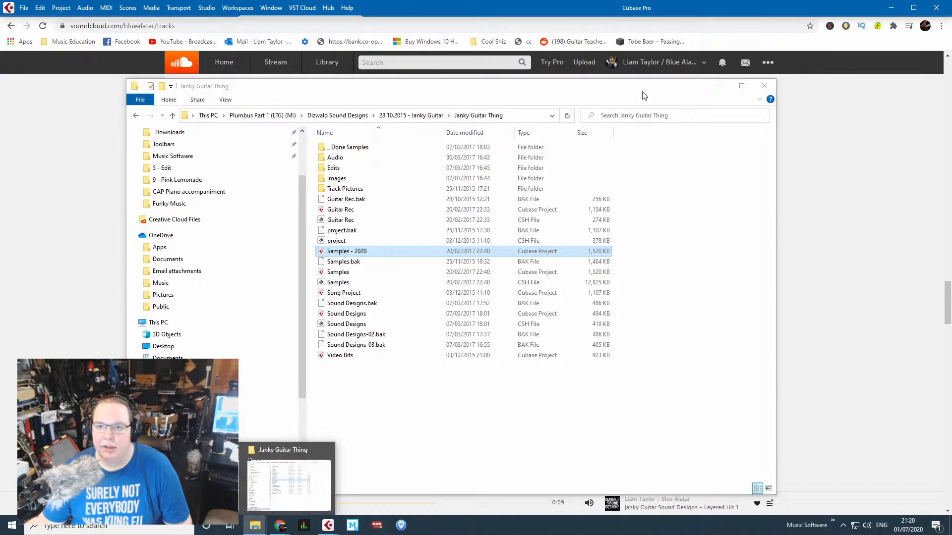
left_click(799, 47)
left_click(895, 8)
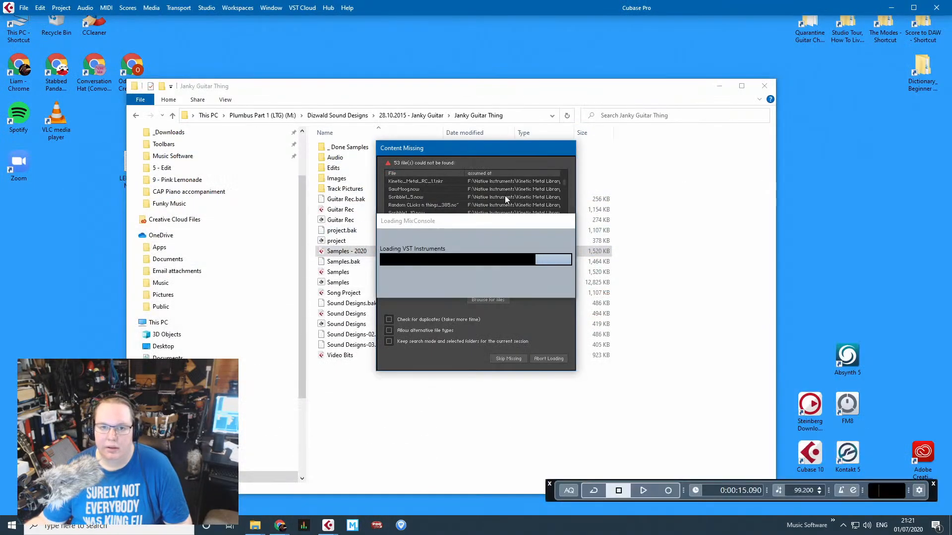
Move the Content Missing dialog clear of the loading window and look through its list of missing files and their locations.
left_click_drag(476, 154, 262, 143)
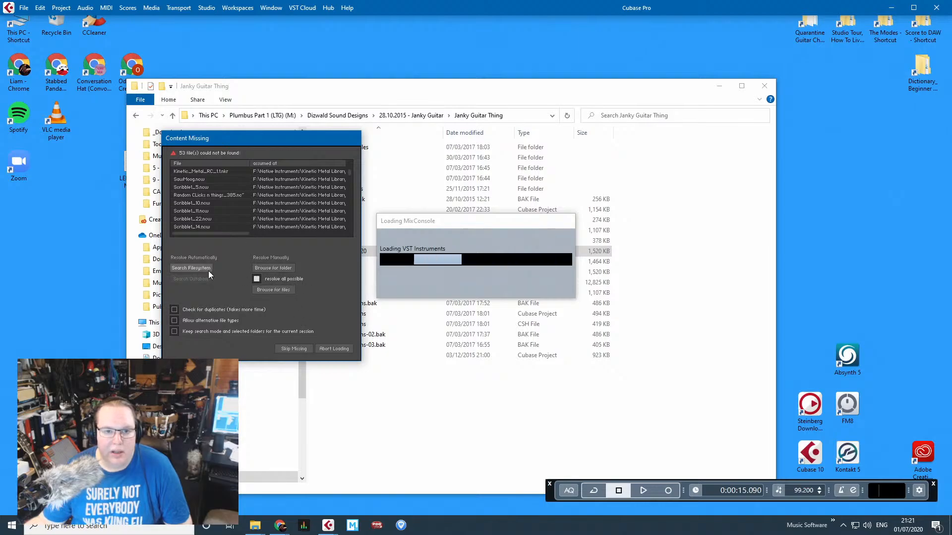
scroll(241, 227, "down", 2)
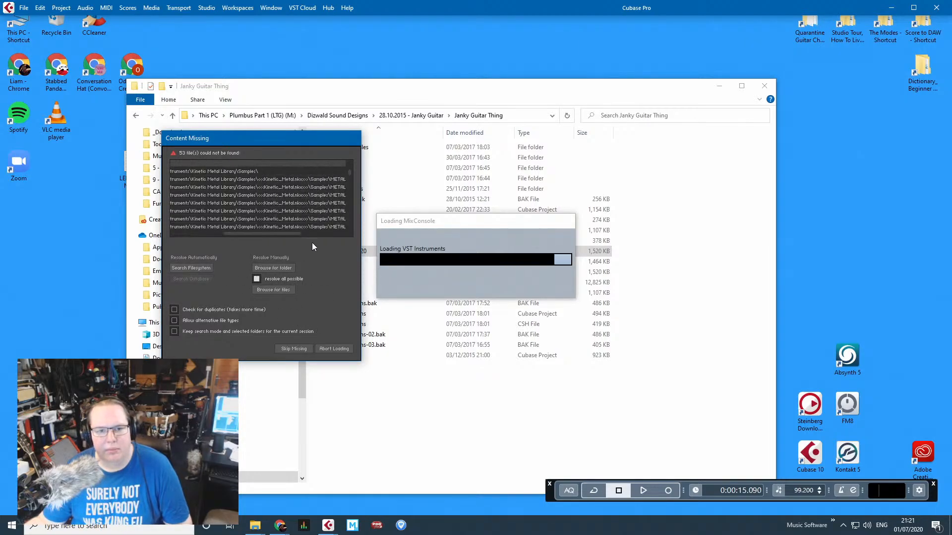
scroll(240, 193, "down", 10)
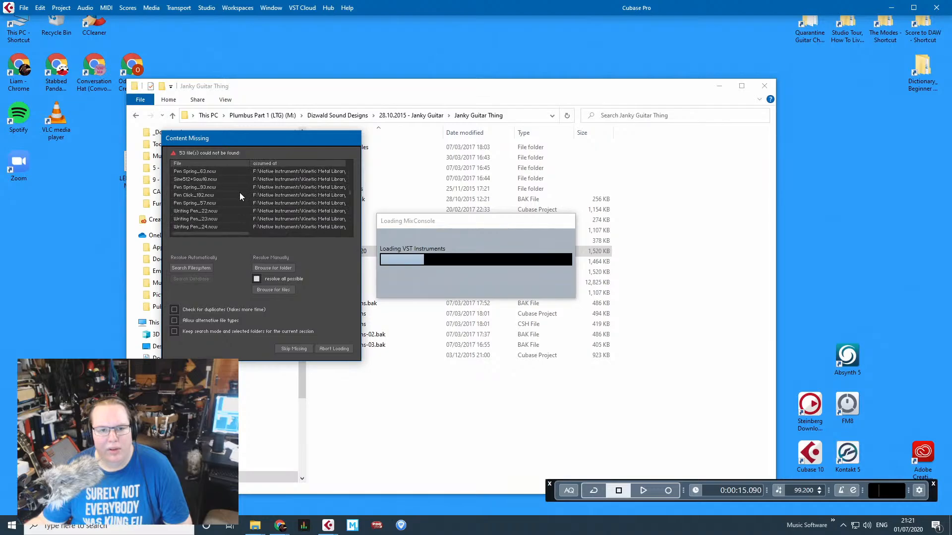
scroll(239, 193, "down", 1)
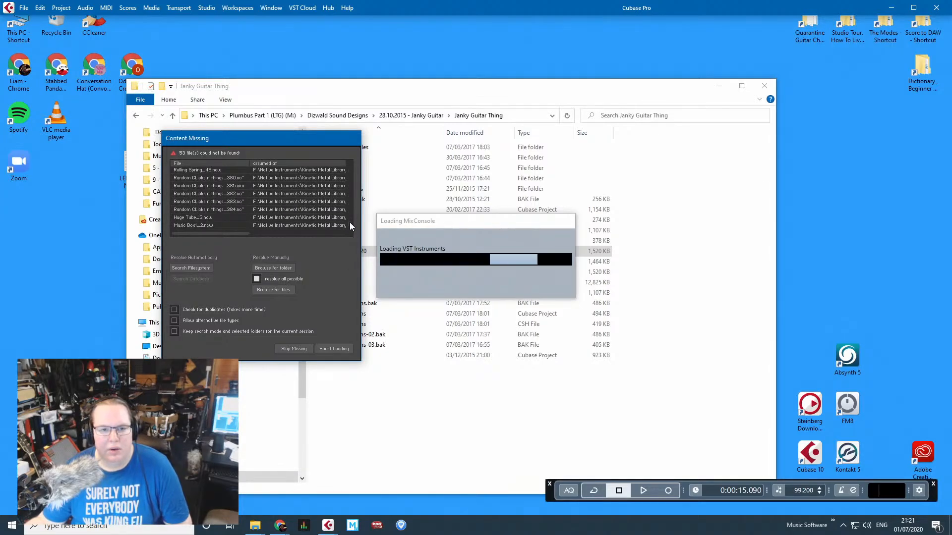
left_click_drag(349, 222, 336, 133)
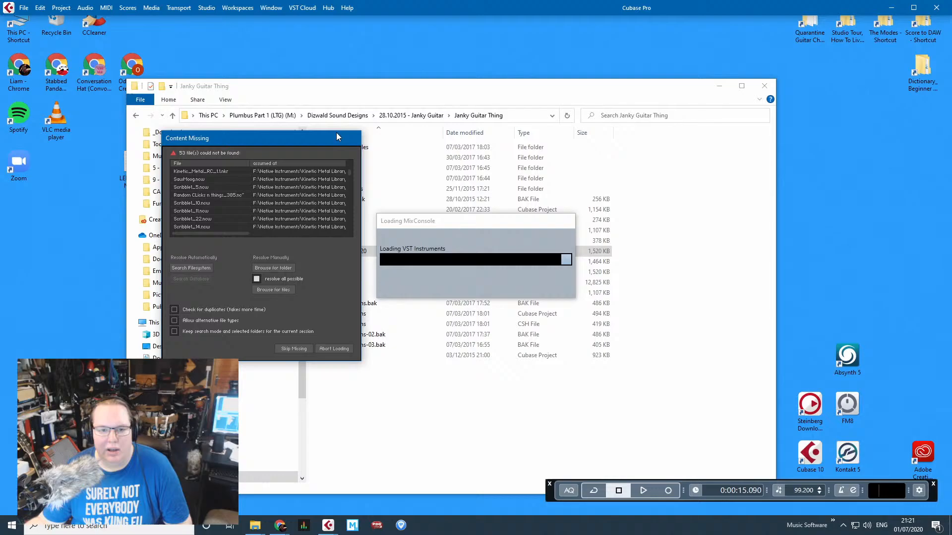
Skip the missing content files and let the Samples - 2020 project finish loading.
left_click(303, 348)
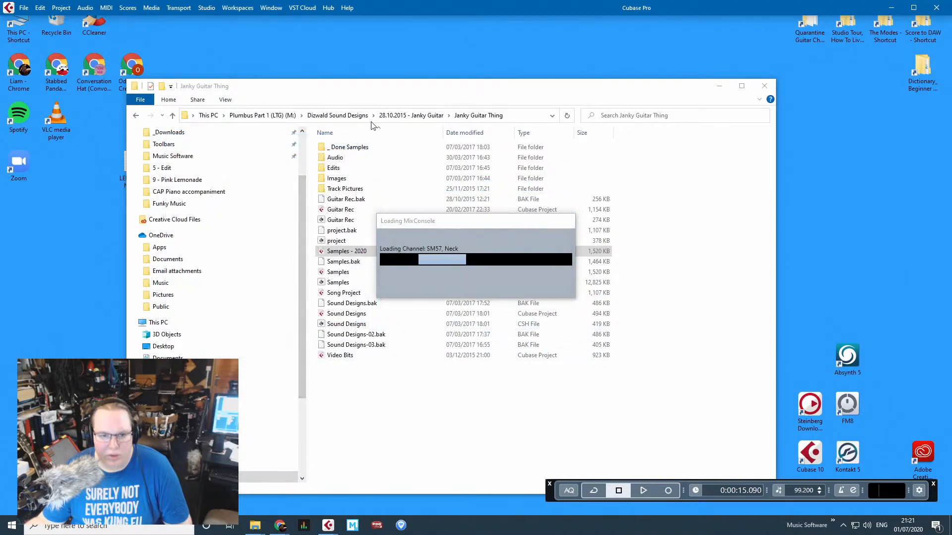
left_click_drag(362, 89, 951, 108)
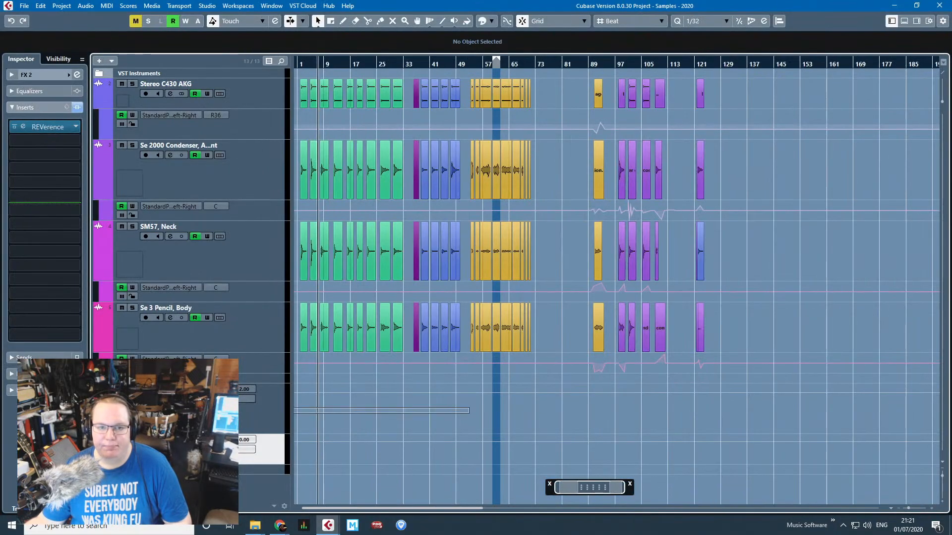
Play the first guitar sample near bar 2 and stop playback.
key("h")
key("h")
key("h")
key("h")
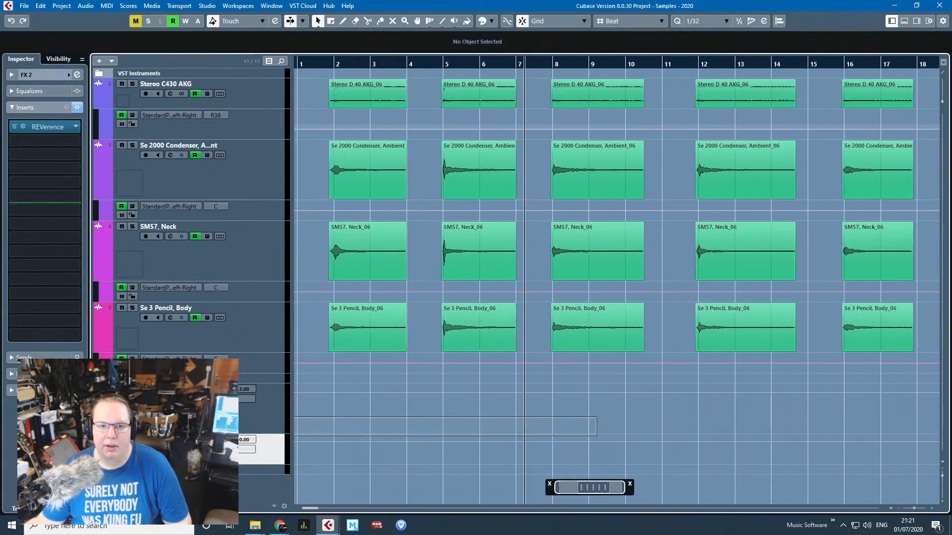
left_click_drag(323, 64, 321, 249)
key("space")
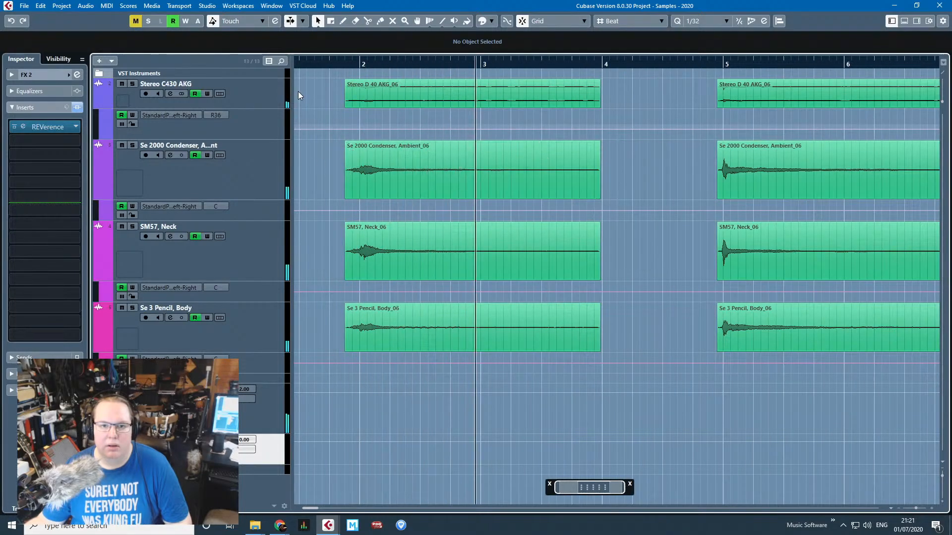
key("space")
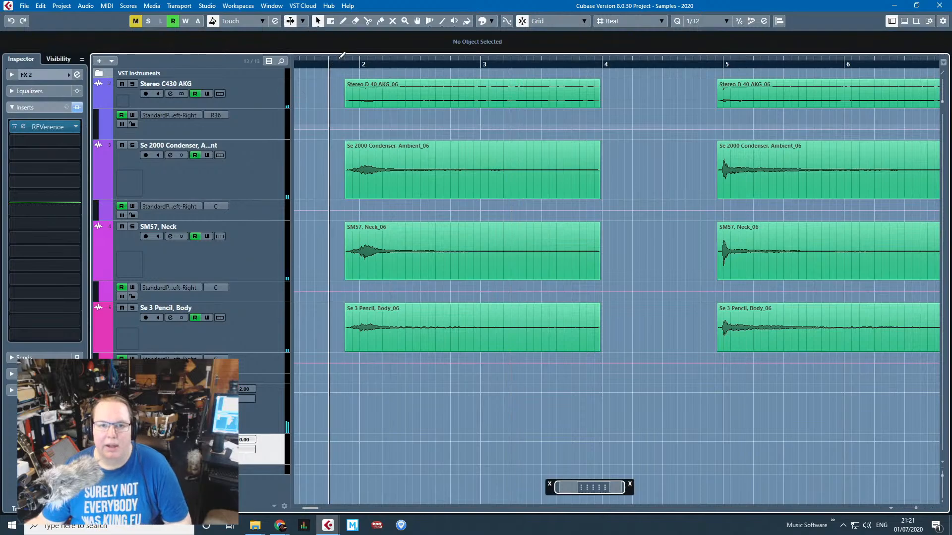
Set the locator range around the first sample, from just before bar 2 to bar 4.
left_click_drag(331, 61, 601, 61)
scroll(472, 278, "up", 2)
scroll(436, 327, "down", 2)
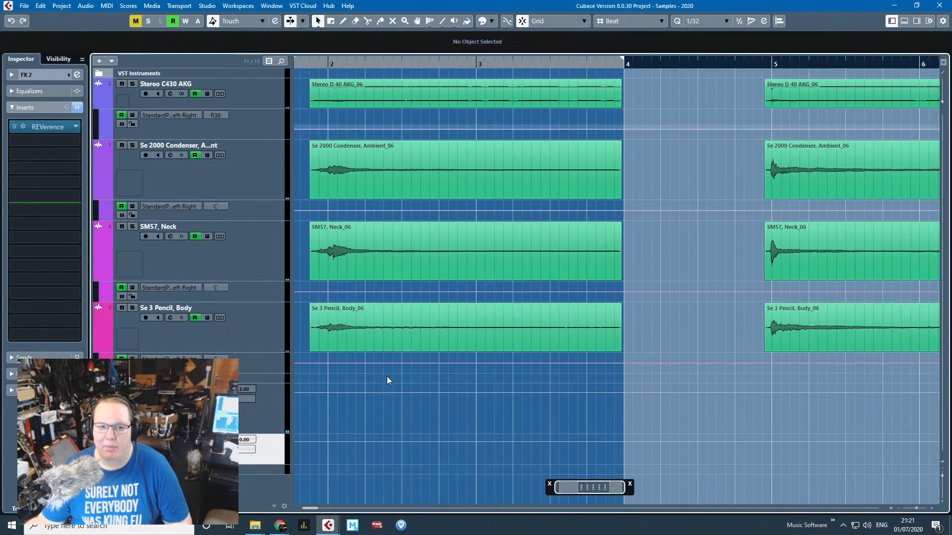
mouse_move(429, 421)
left_mouse_down()
mouse_move(263, 403)
mouse_move(257, 391)
left_mouse_up()
Listen to the first sample on each microphone track in turn, soloing Stereo C430 AKG, Se 2000 Condenser, SM57 Neck and Se 3 Pencil.
left_click(242, 335)
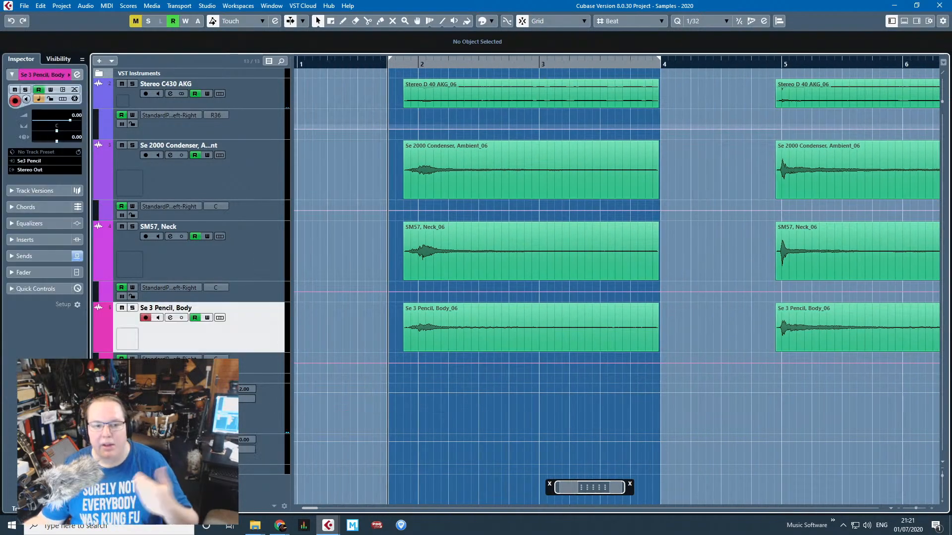
left_click(135, 84)
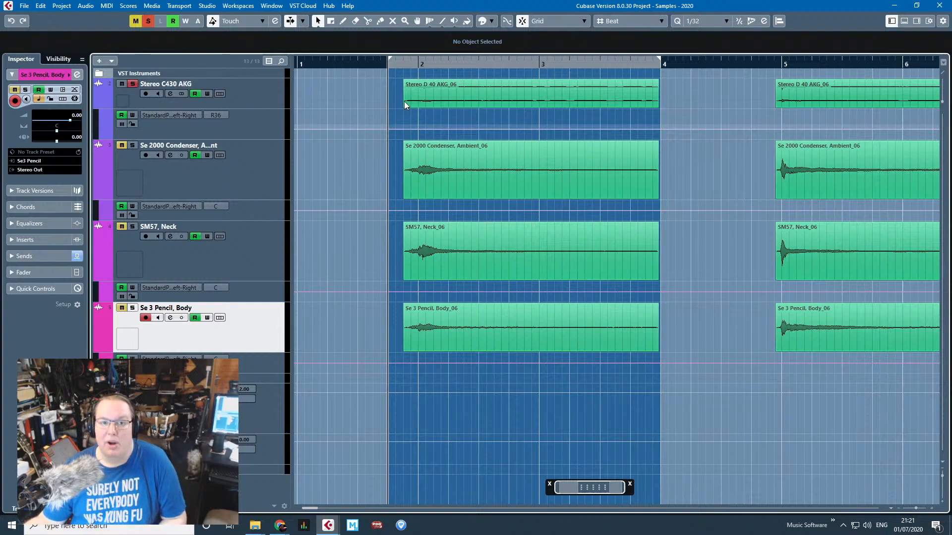
key("space")
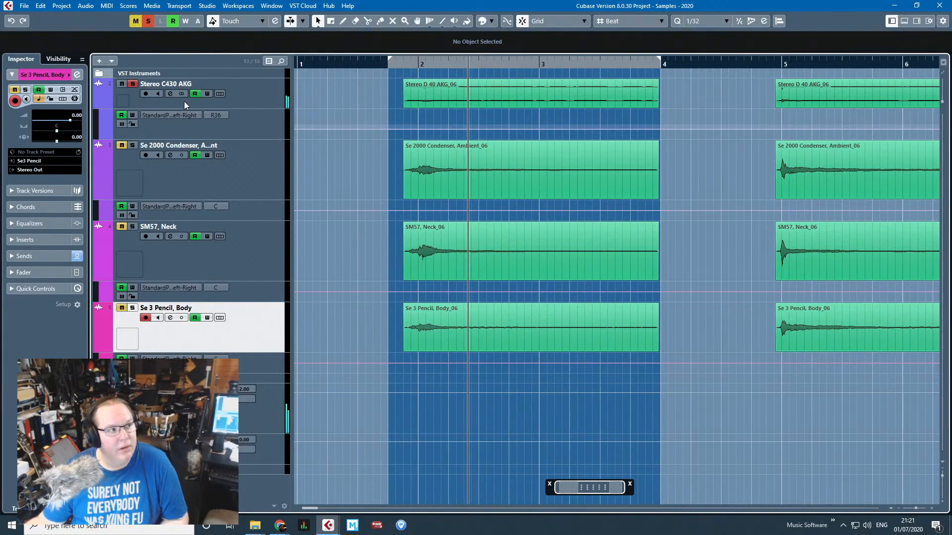
left_click(132, 84)
left_click(133, 145)
left_click(406, 76)
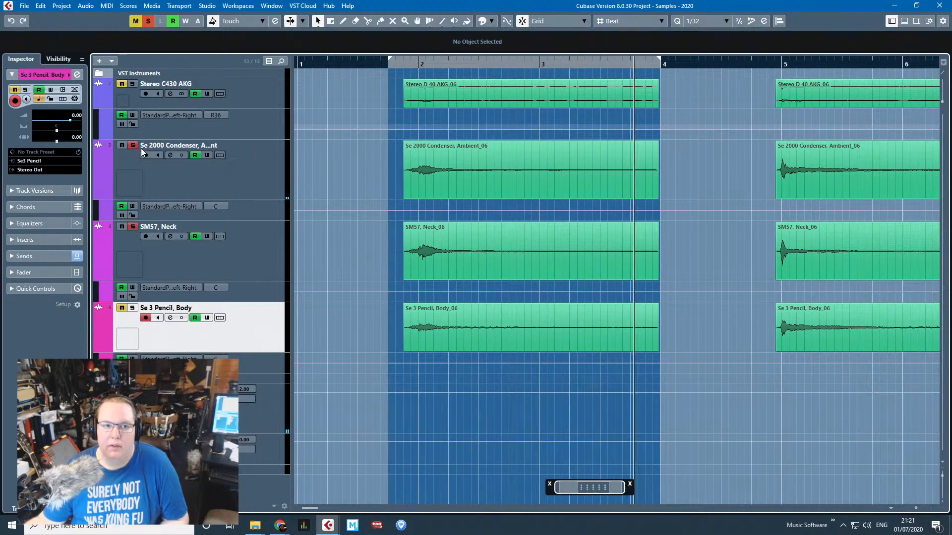
left_click(393, 68)
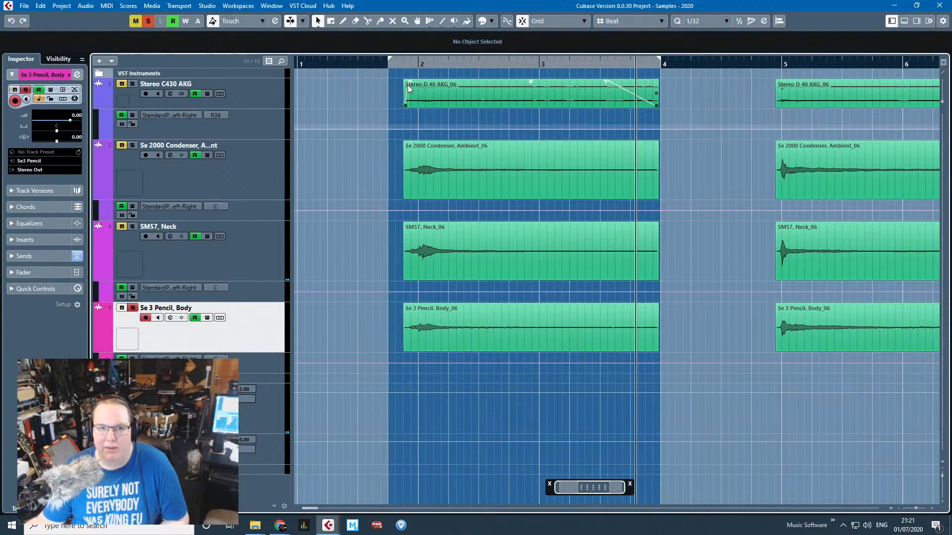
left_click(395, 64)
key("space")
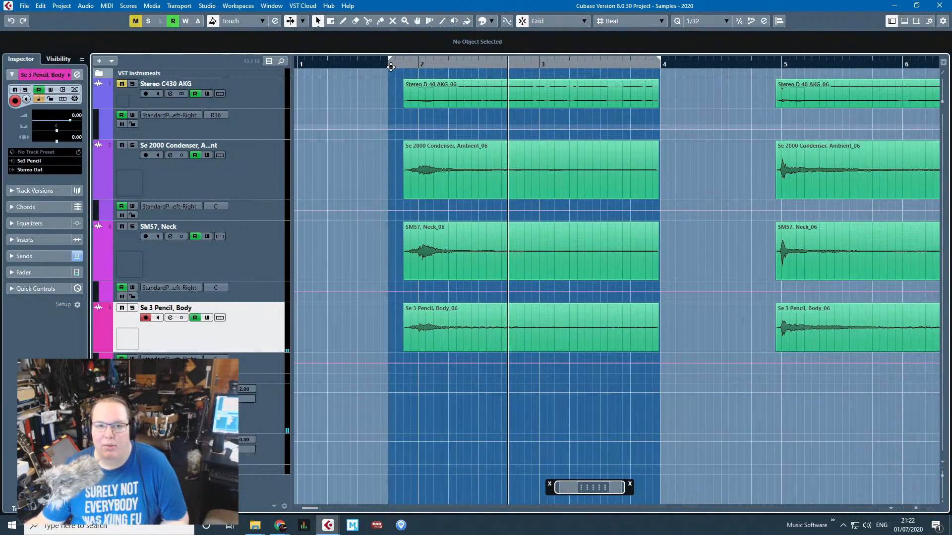
Play the first sample from all four microphone tracks together with no track soloed, and stop playback.
left_click_drag(391, 67, 374, 248)
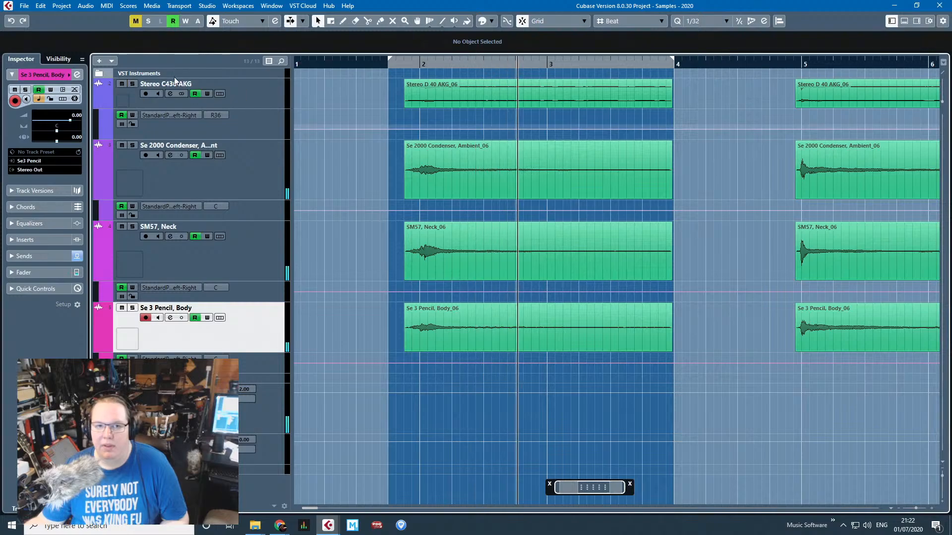
left_click_drag(390, 66, 389, 63)
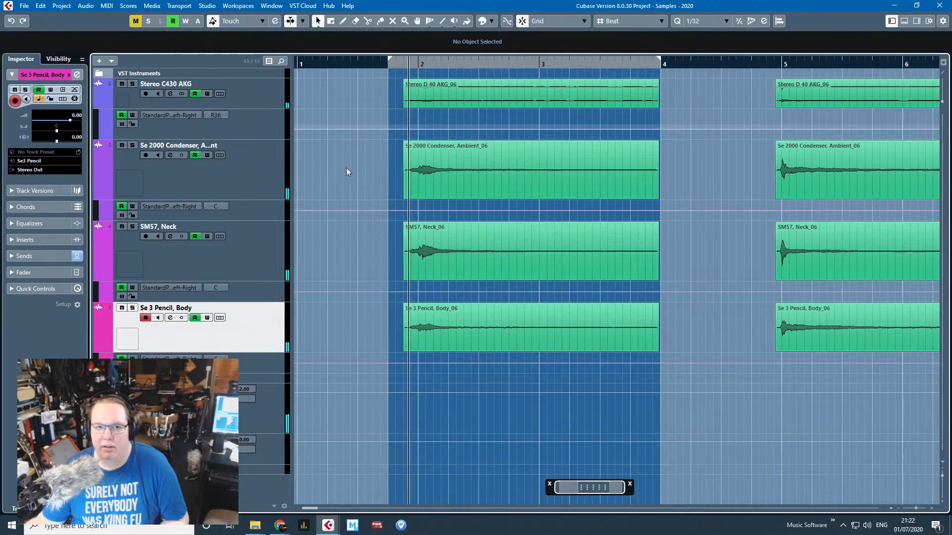
left_click(133, 84)
left_click(133, 84)
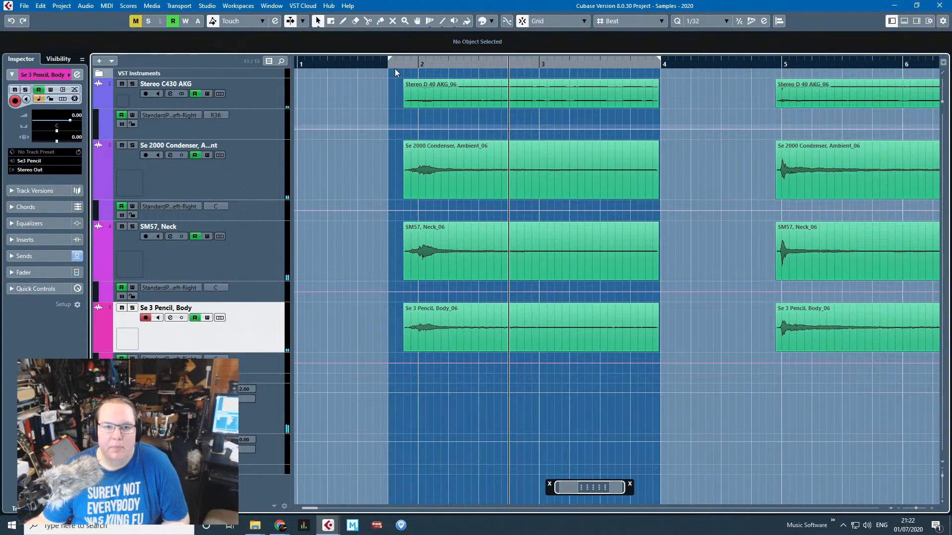
key("space")
Examine the samples along the timeline and go through the Comp, EQ, etc track and the individual microphone tracks.
scroll(323, 257, "down", 5)
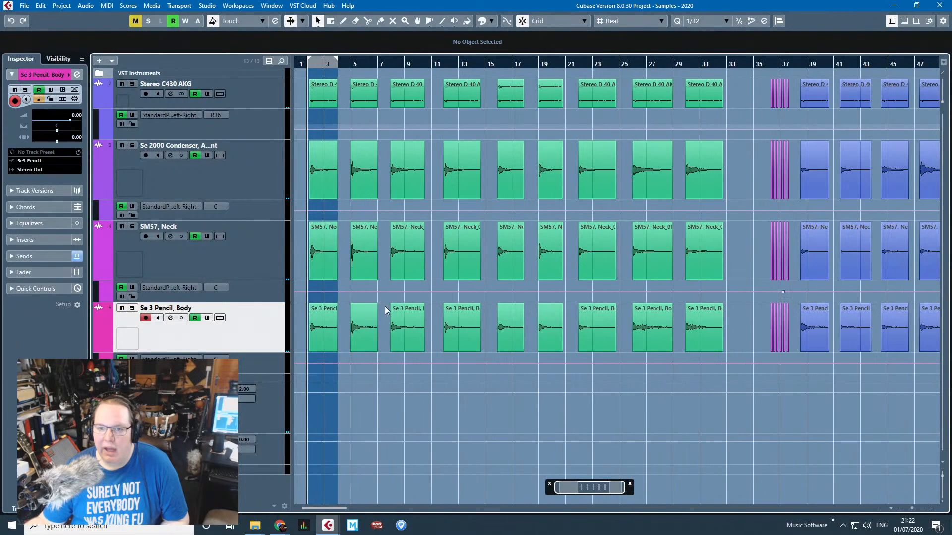
scroll(385, 305, "up", 5)
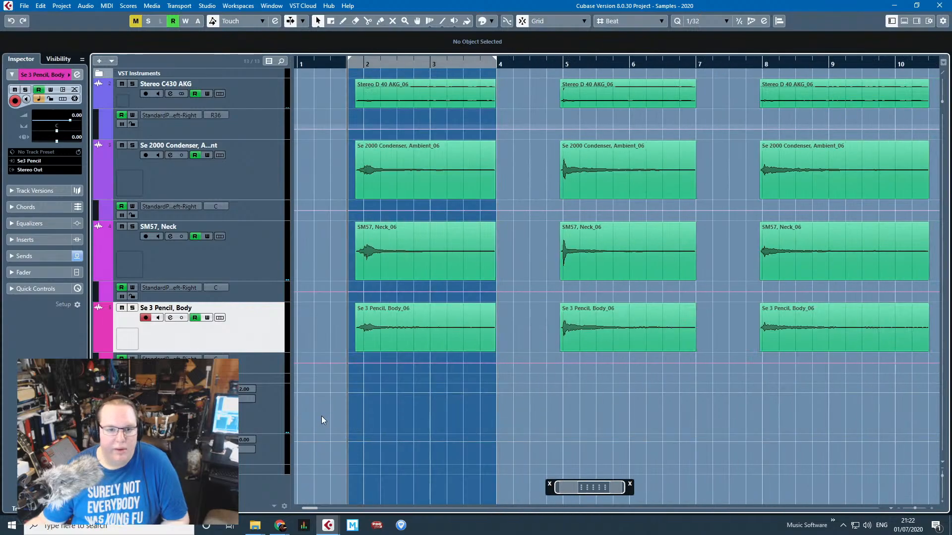
scroll(322, 416, "up", 2)
left_click(249, 416)
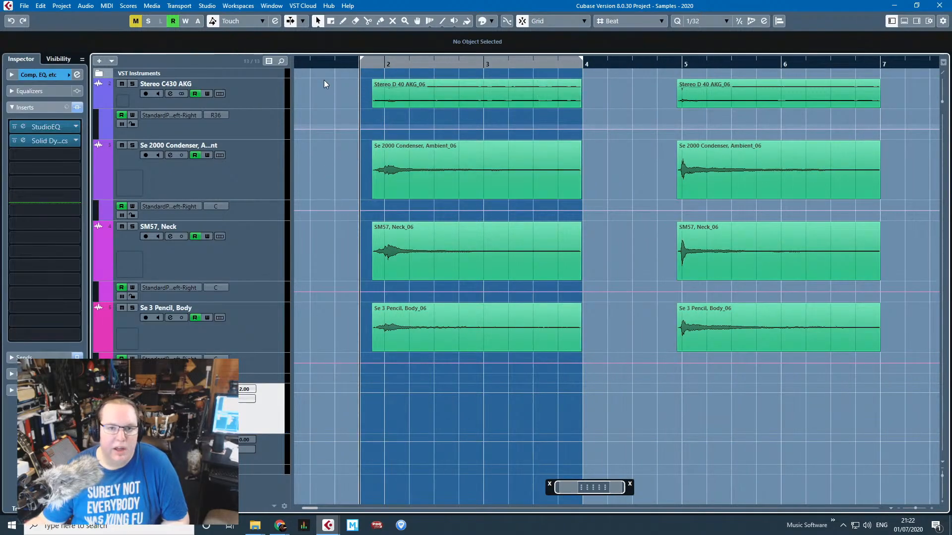
left_click(278, 137)
left_click(246, 159)
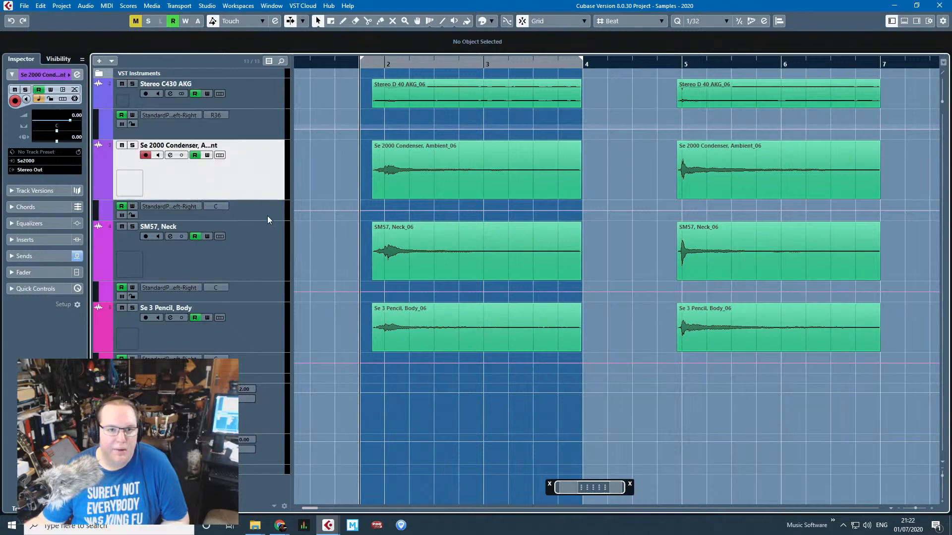
left_click(270, 245)
left_click(274, 291)
left_click(274, 337)
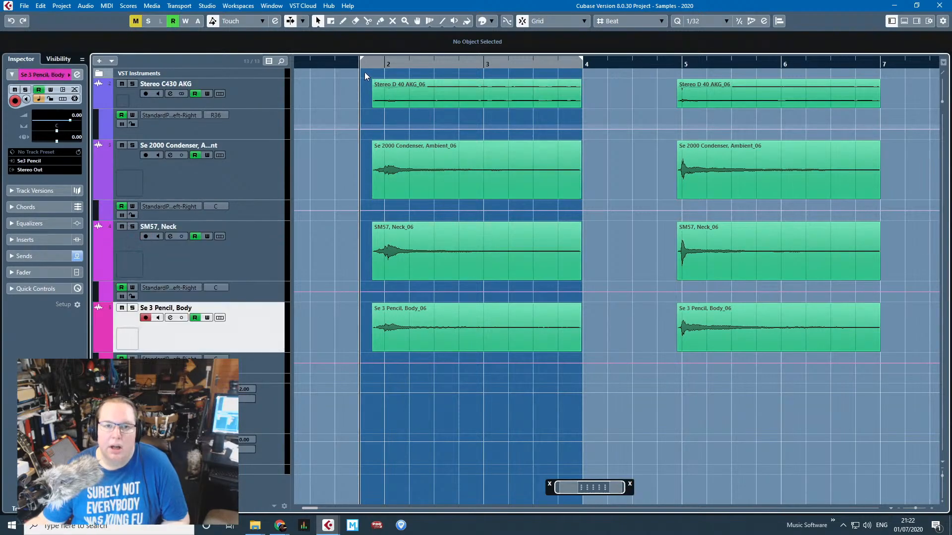
Solo the Se 2000 Condenser and SM57 Neck tracks and listen to them together.
left_click(272, 198)
key("s")
left_click(241, 259)
key("s")
key("space")
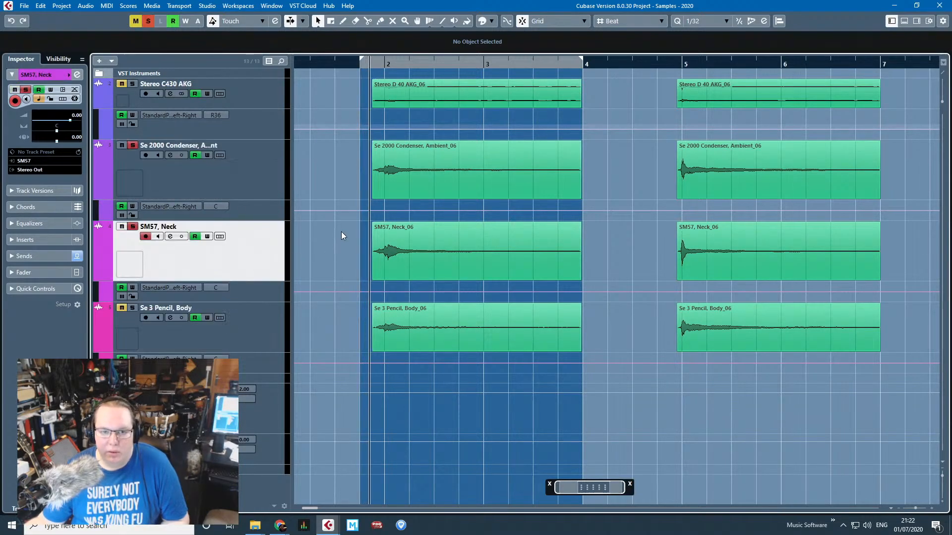
left_click(234, 186)
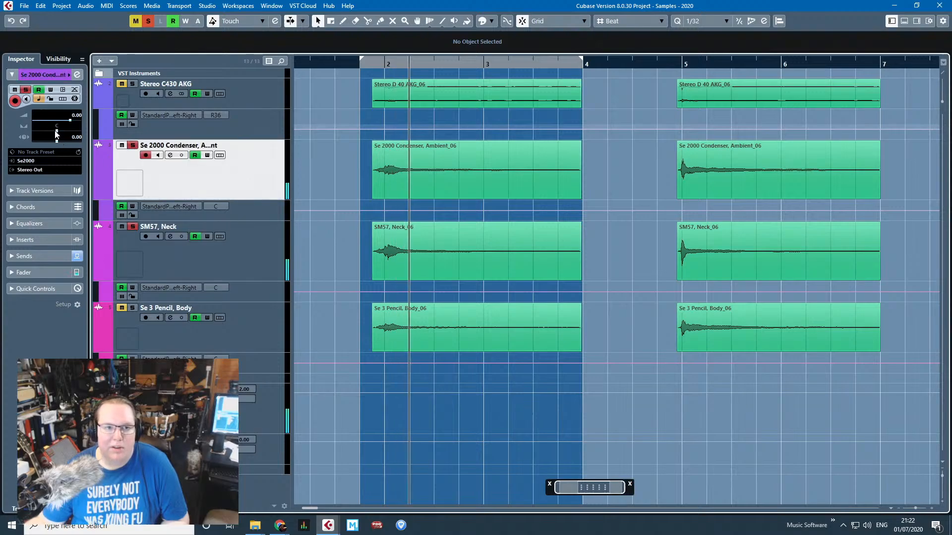
key("Down")
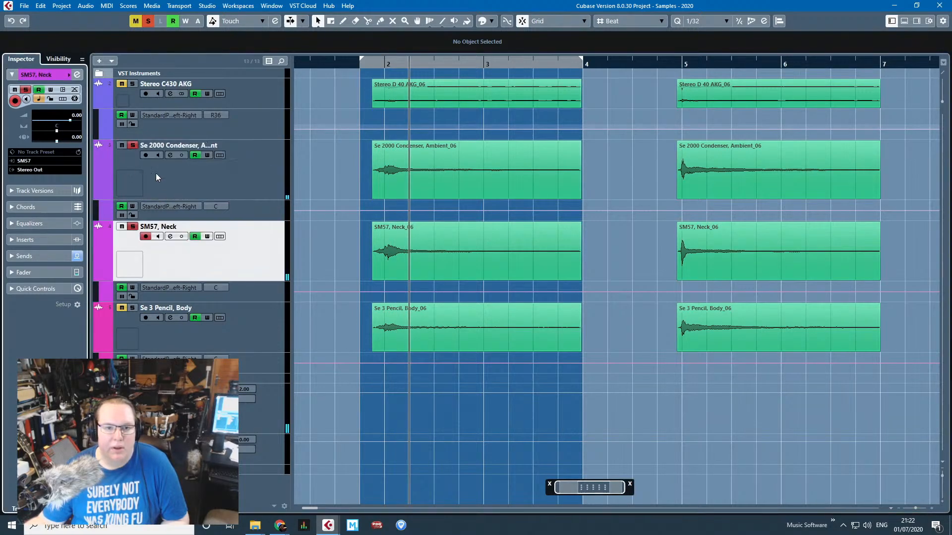
Add pan automation points at the first sample, setting SM57 Neck to L17 and Se 2000 Condenser to R17.
left_click(238, 302)
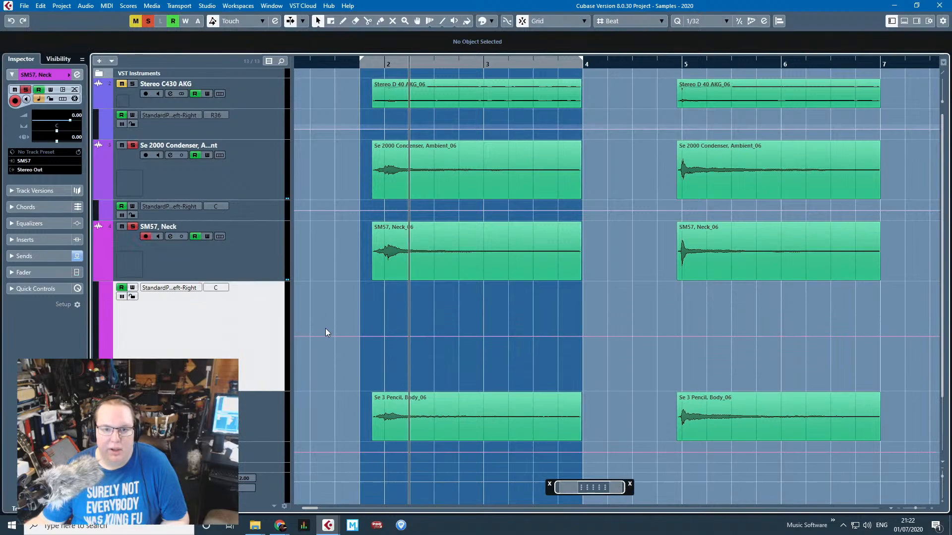
left_click_drag(348, 332, 354, 327)
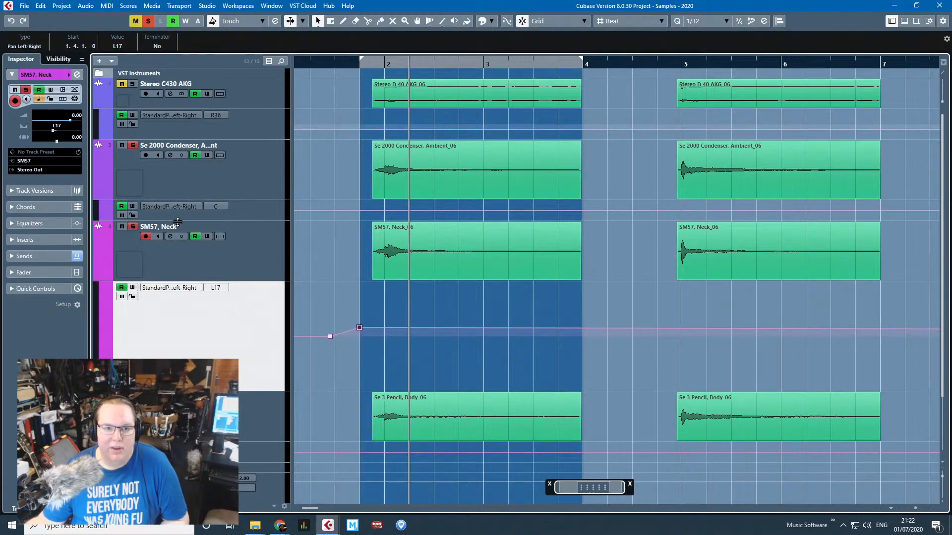
left_click(242, 214)
left_click_drag(338, 216, 356, 221)
Listen to the panned tracks soloed and alongside the other microphones, and stop playback.
key("space")
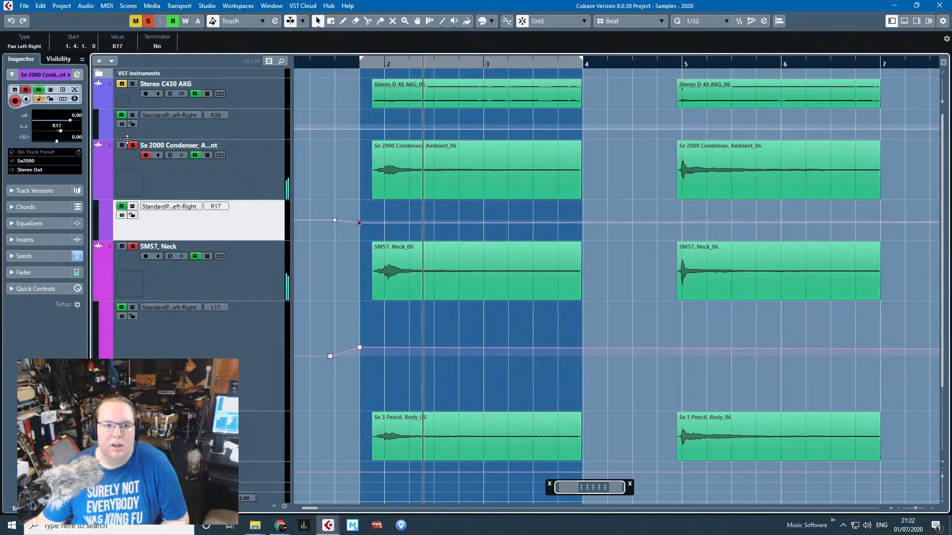
left_click(359, 68)
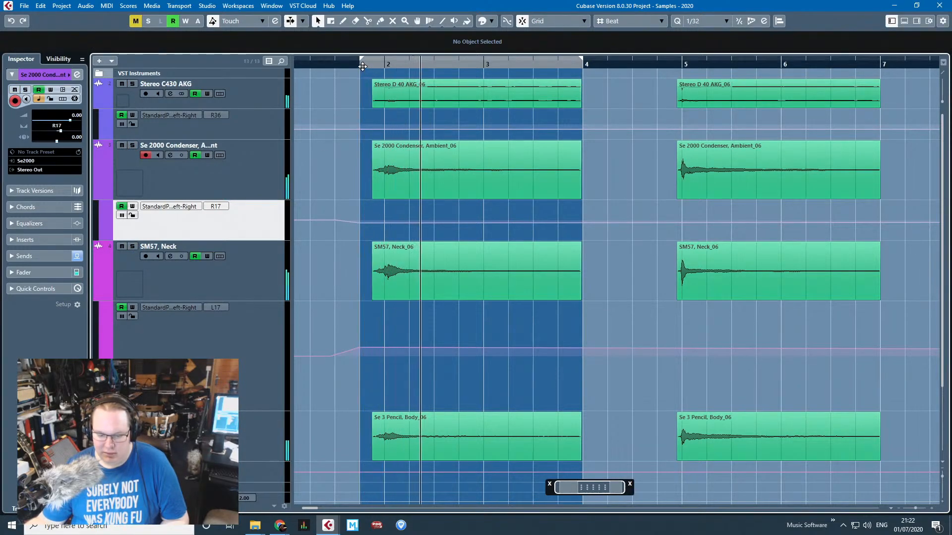
key("space")
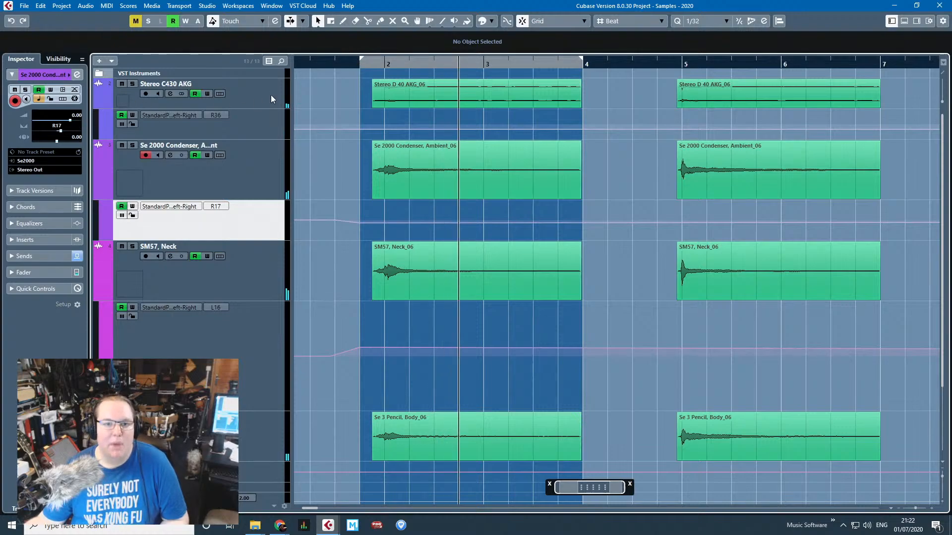
Insert StudioEQ in the first insert slot of the Stereo C430 AKG track and solo the track.
left_click(271, 97)
left_click(20, 240)
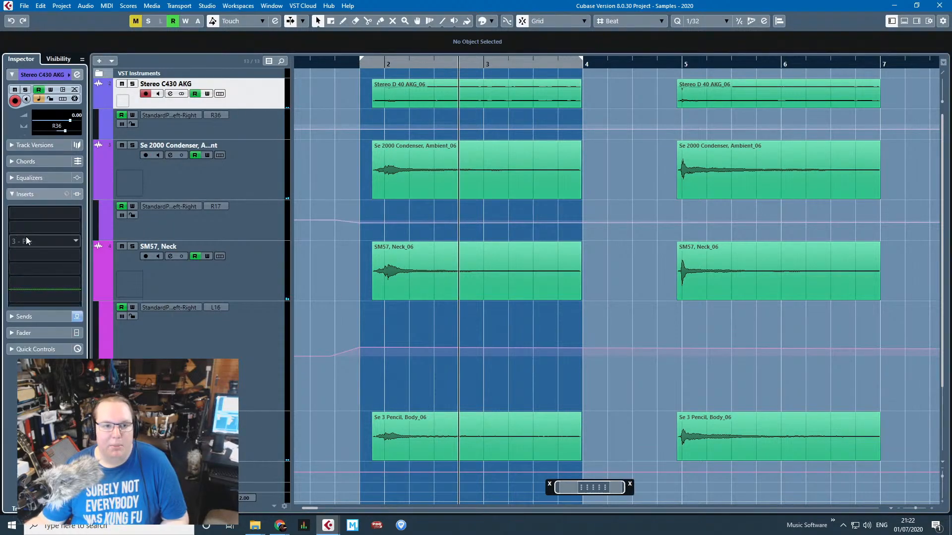
left_click(76, 159)
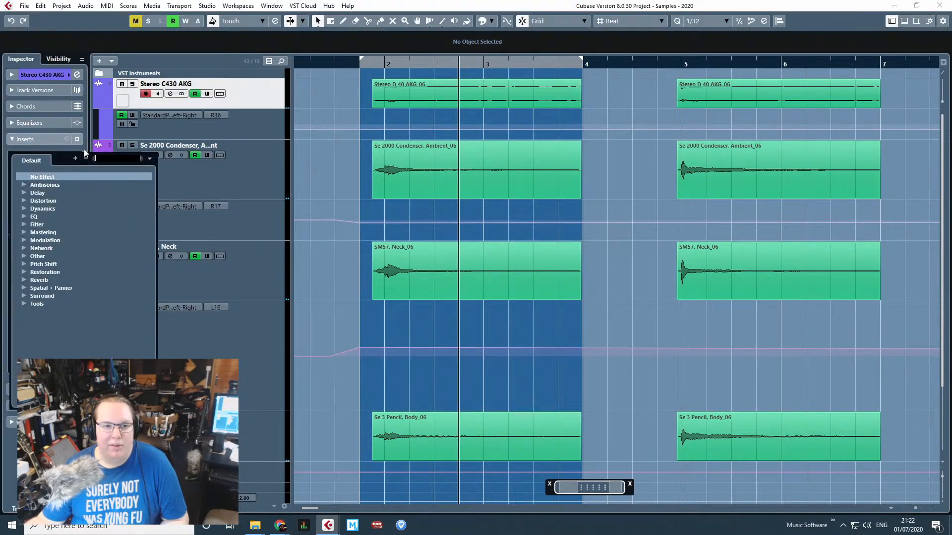
left_click(22, 218)
left_click(54, 262)
key("s")
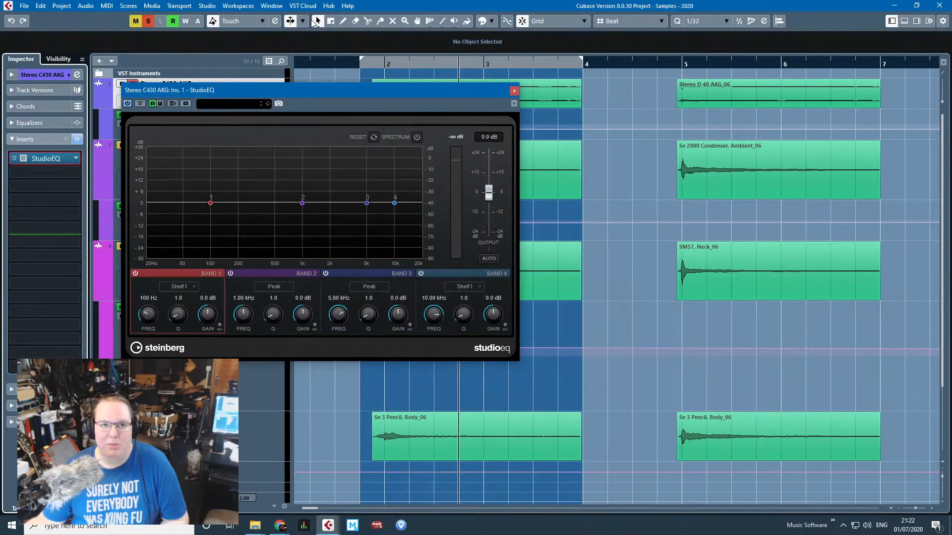
Show the transport panel, play the marked range with cycle enabled and turn on StudioEQ's spectrum display.
left_click(179, 5)
left_click(198, 18)
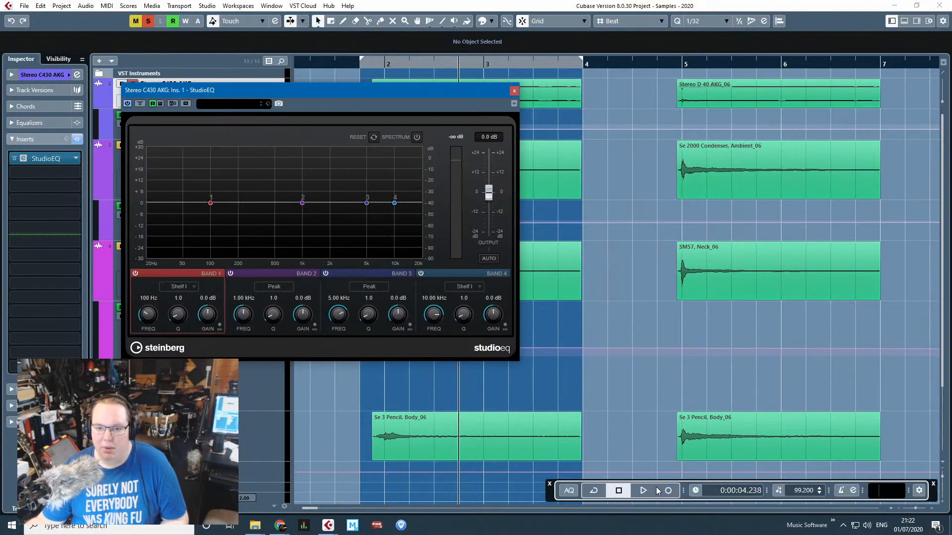
left_click(595, 492)
key("space")
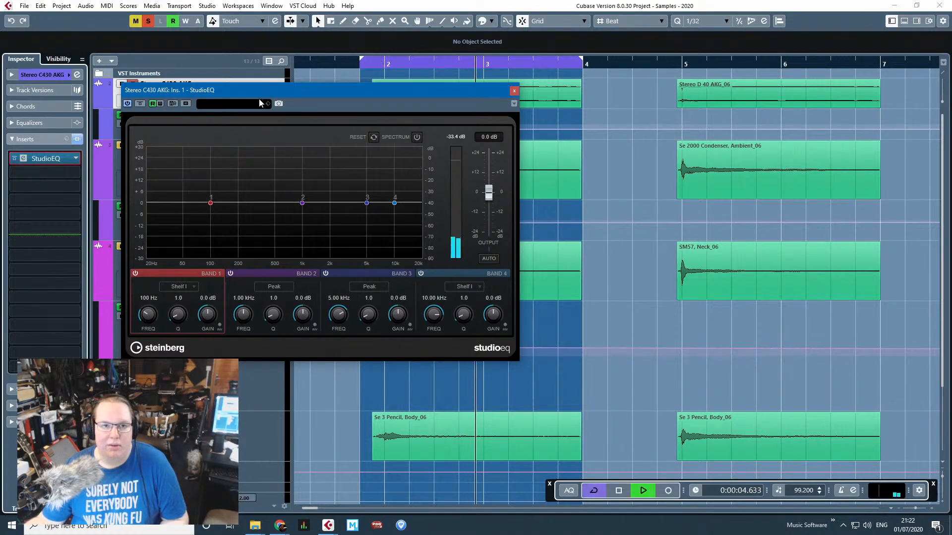
left_click(416, 137)
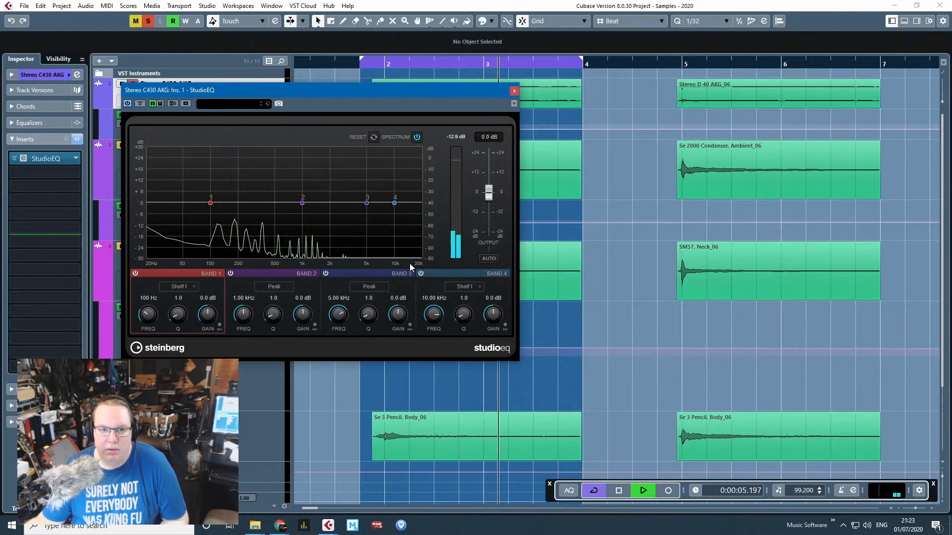
key("space")
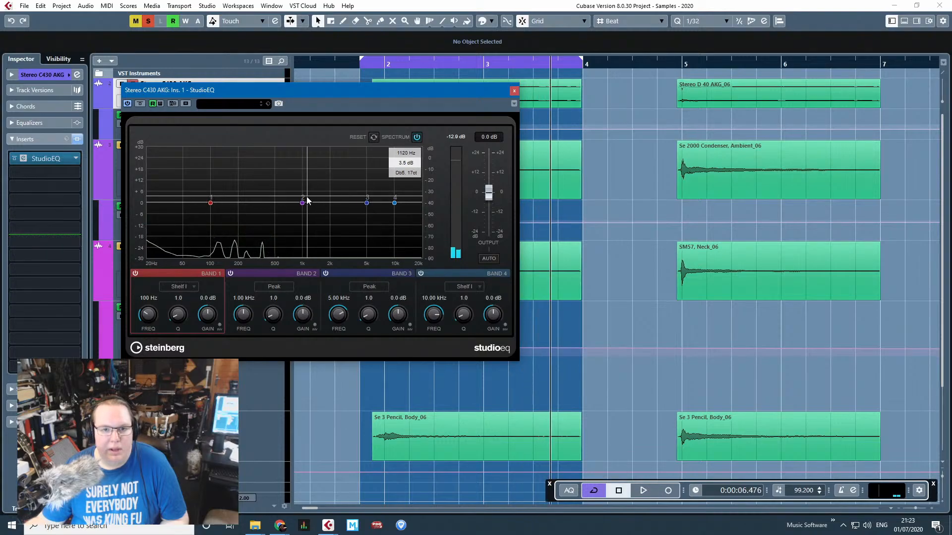
Try a band 2 cut of -10.7 dB at 1.16 kHz on Stereo C430 AKG during playback and switch the band off.
left_click_drag(302, 203, 308, 216)
key("space")
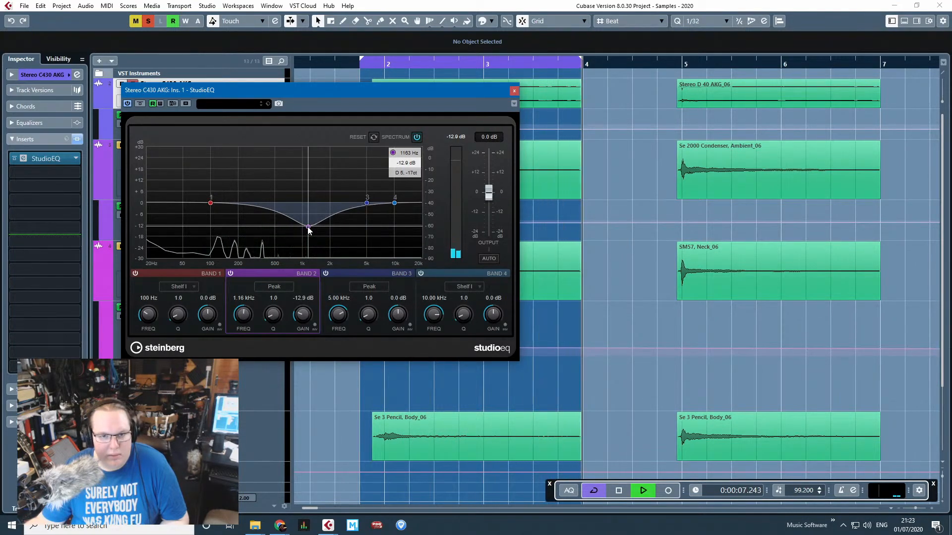
key("space")
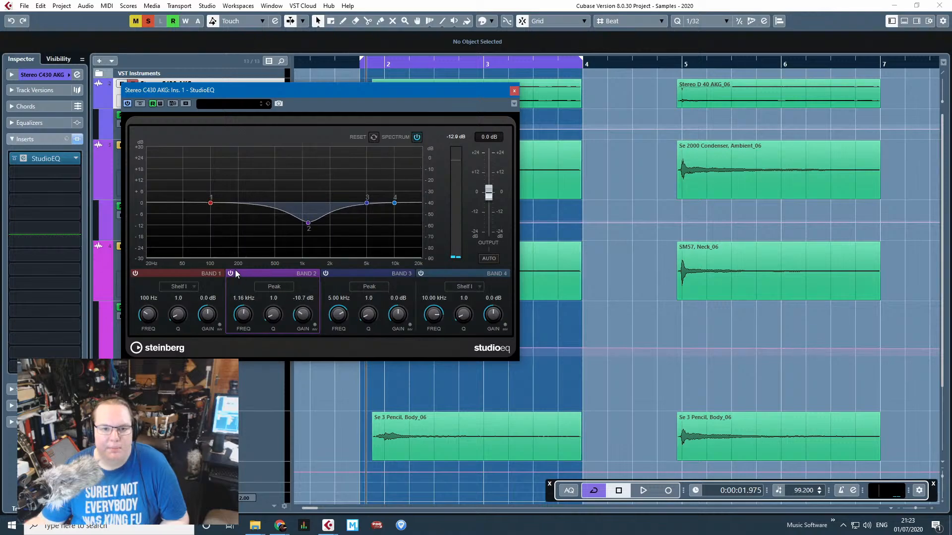
left_click(231, 273)
Shape a band 4 high-shelf cut at 4.85 kHz with -10.4 dB gain during playback and close StudioEQ.
left_click_drag(397, 206, 356, 246)
key("space")
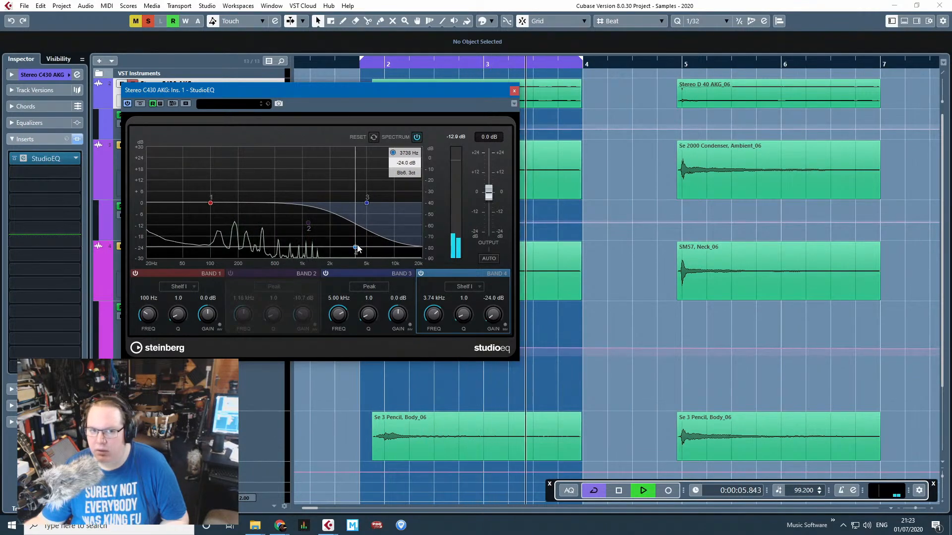
left_click_drag(355, 247, 358, 218)
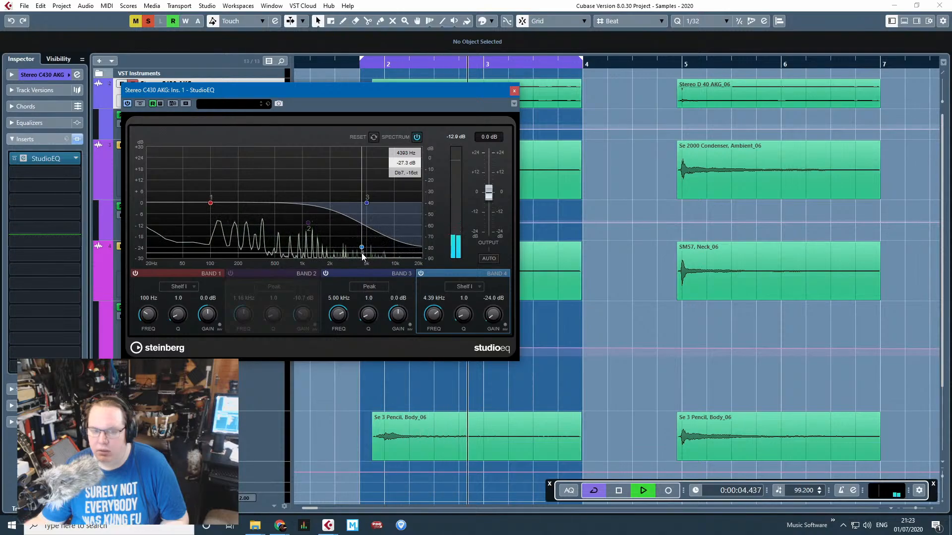
mouse_move(366, 245)
left_mouse_down()
mouse_move(374, 202)
mouse_move(374, 259)
left_mouse_up()
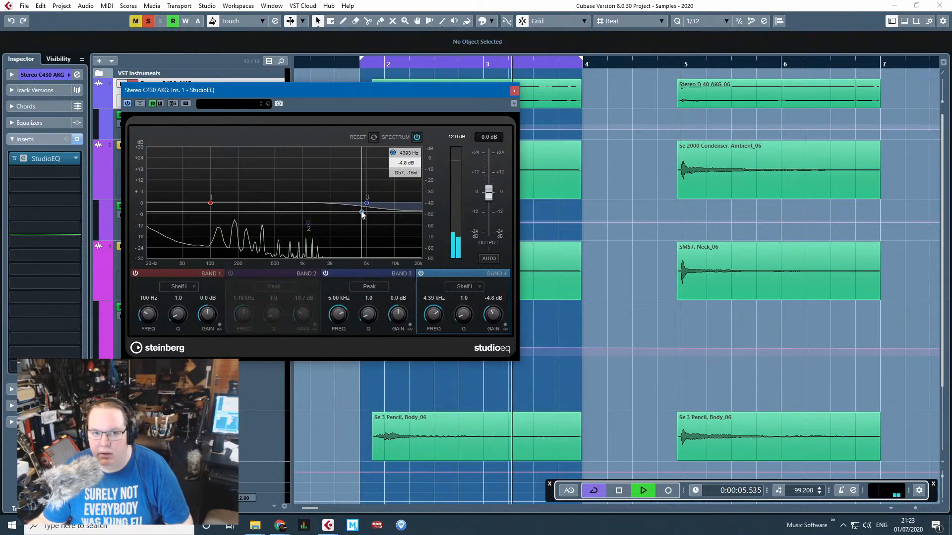
left_click_drag(362, 213, 366, 226)
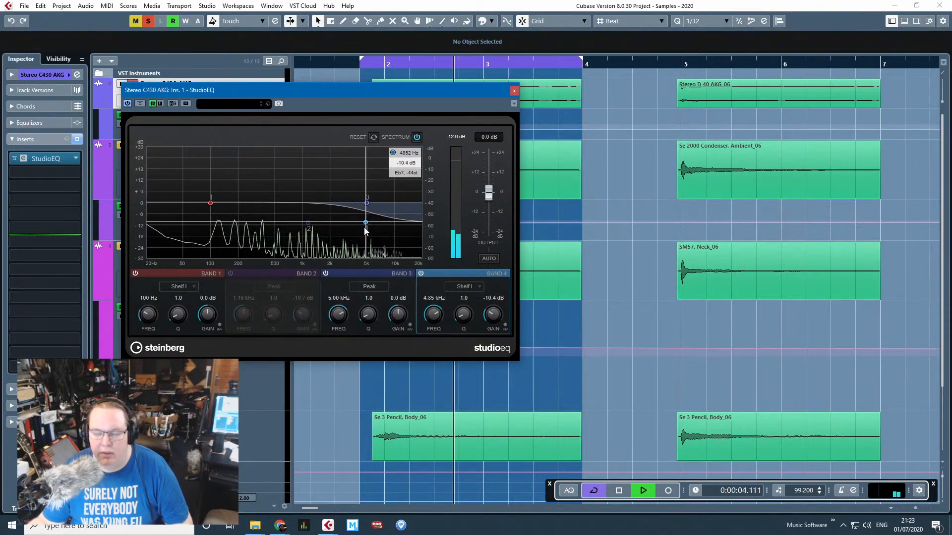
left_click(514, 91)
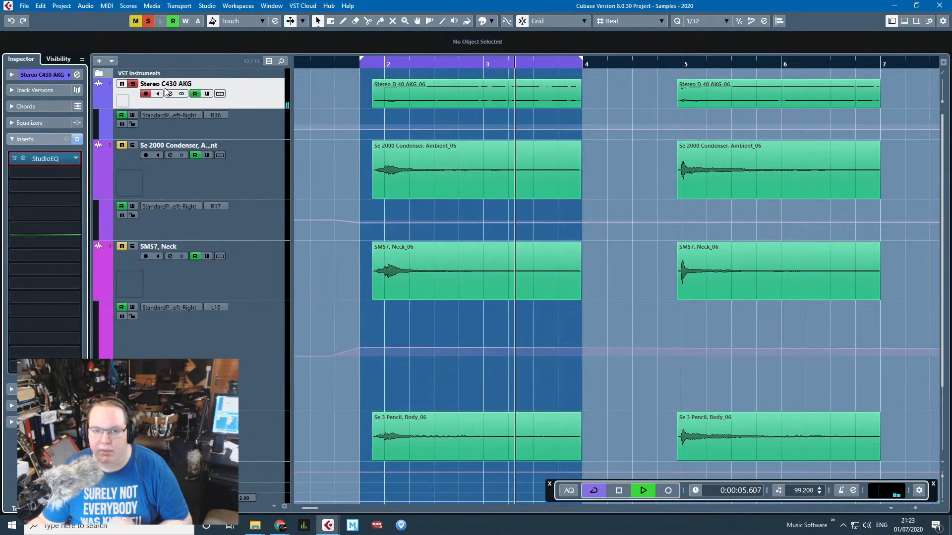
Reopen StudioEQ on Stereo C430 AKG and set the band 1 low shelf to 66 Hz, Q 3.1 and -24.0 dB.
left_click(132, 83)
left_click(52, 162)
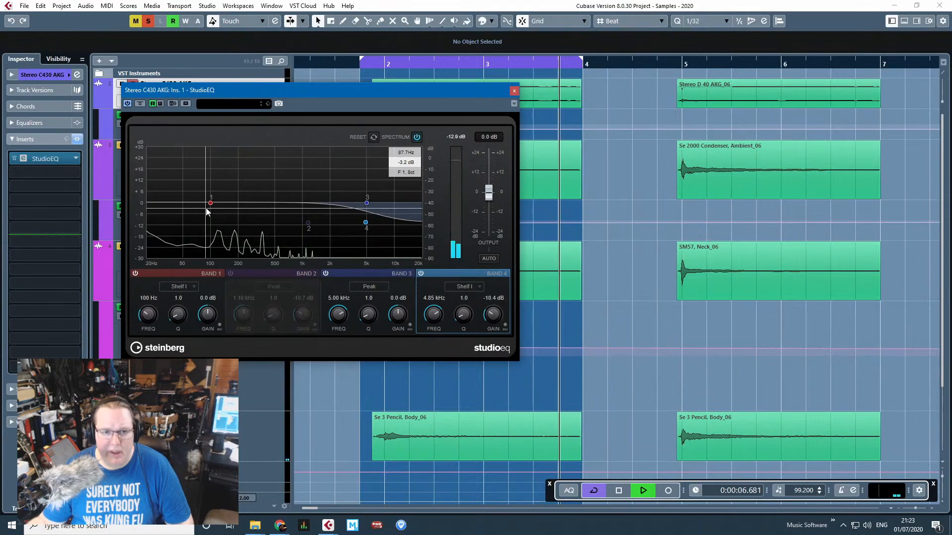
left_click_drag(211, 203, 181, 247)
left_click_drag(175, 319, 178, 294)
left_click_drag(184, 251, 194, 249)
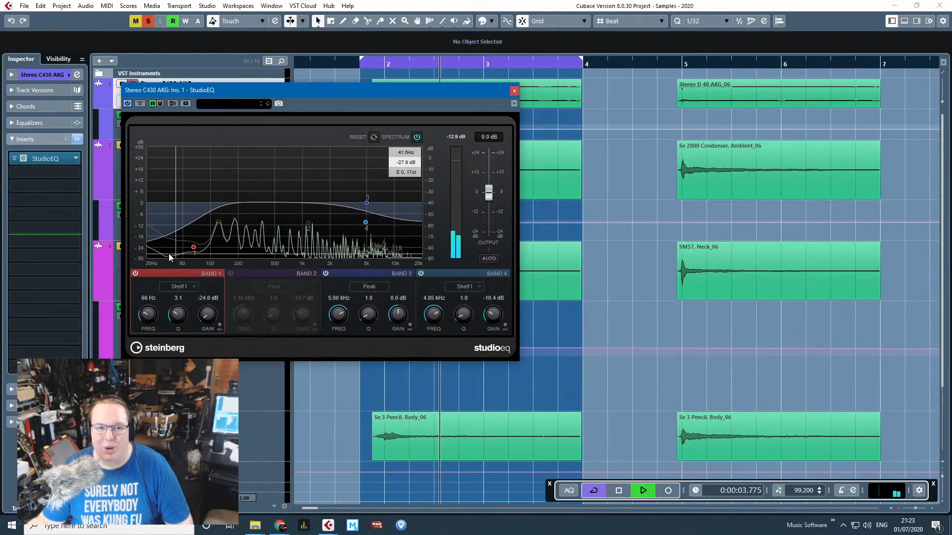
left_click(514, 91)
Insert StudioEQ on the Se 2000 Condenser track with its spectrum on and set band 1 to 64 Hz, Q 3.0 and -24.0 dB.
key("Down")
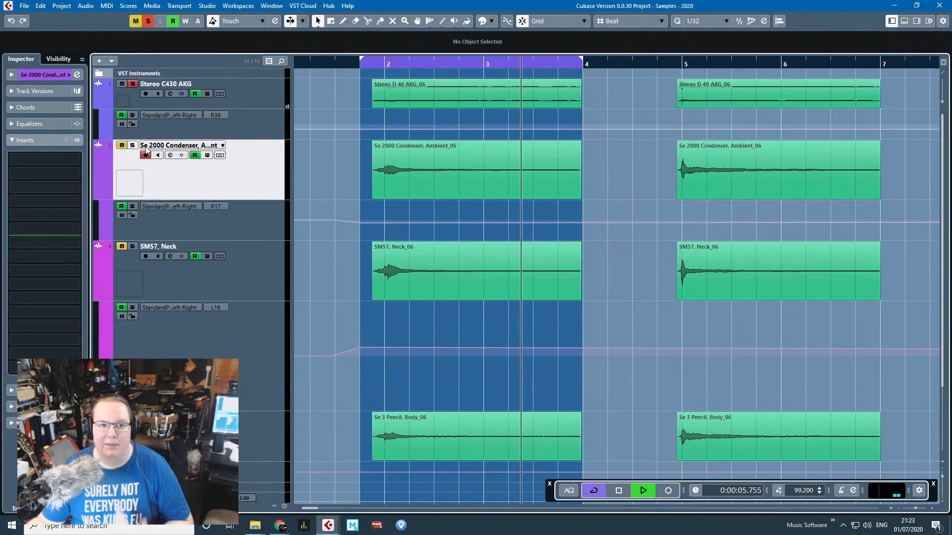
left_click(45, 158)
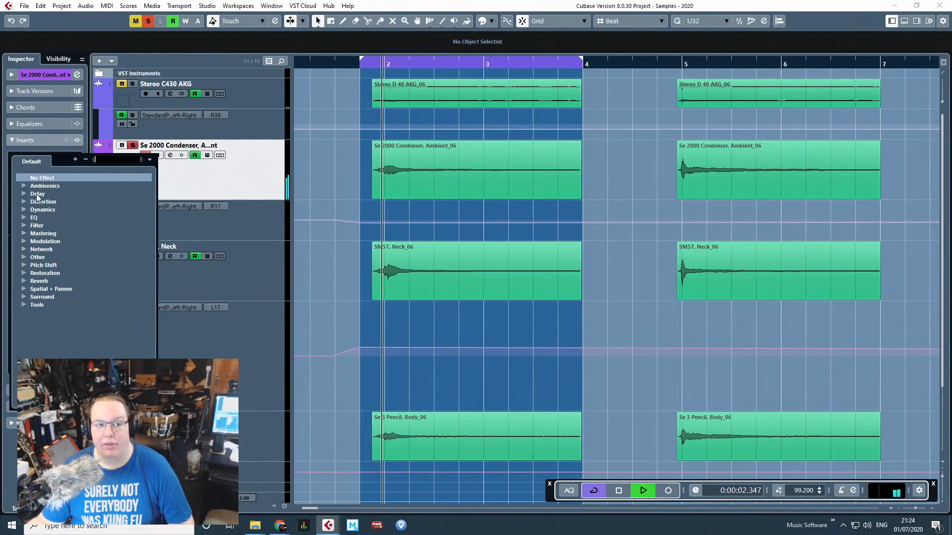
left_click(24, 218)
left_click(58, 265)
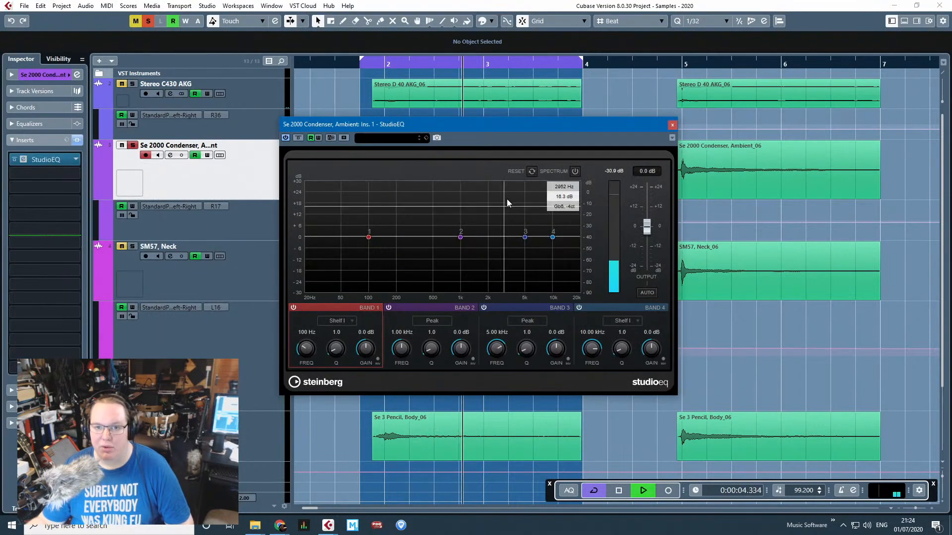
left_click(575, 171)
left_click_drag(368, 237, 351, 281)
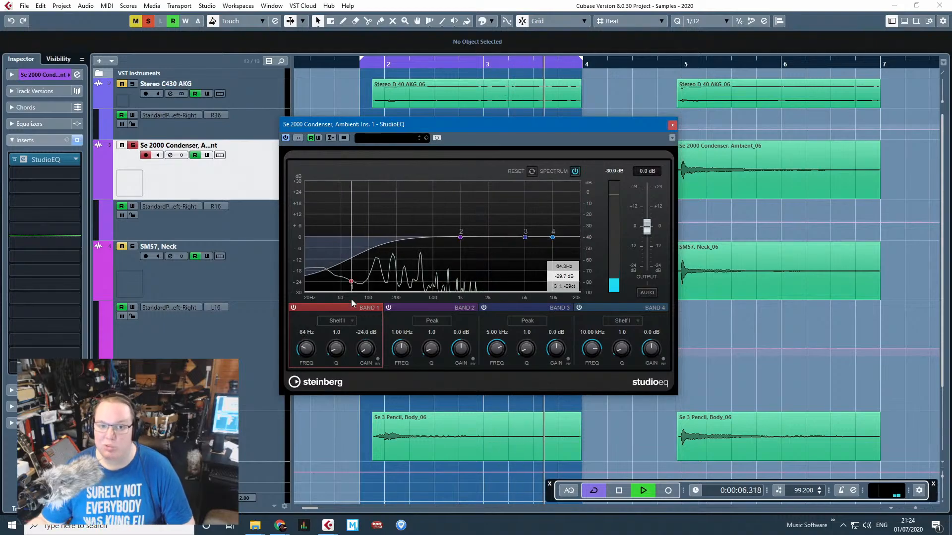
left_click_drag(339, 351, 334, 317)
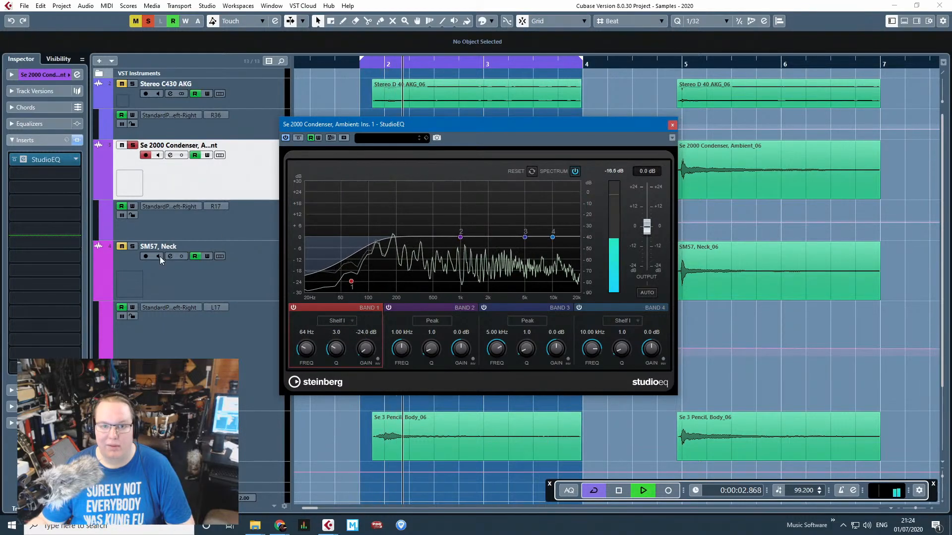
Insert StudioEQ on the SM57 Neck track with its spectrum on, set band 1 to 33 Hz, Q 3.2 and -24.0 dB, and unsolo the track.
left_click(201, 268)
left_click(50, 158)
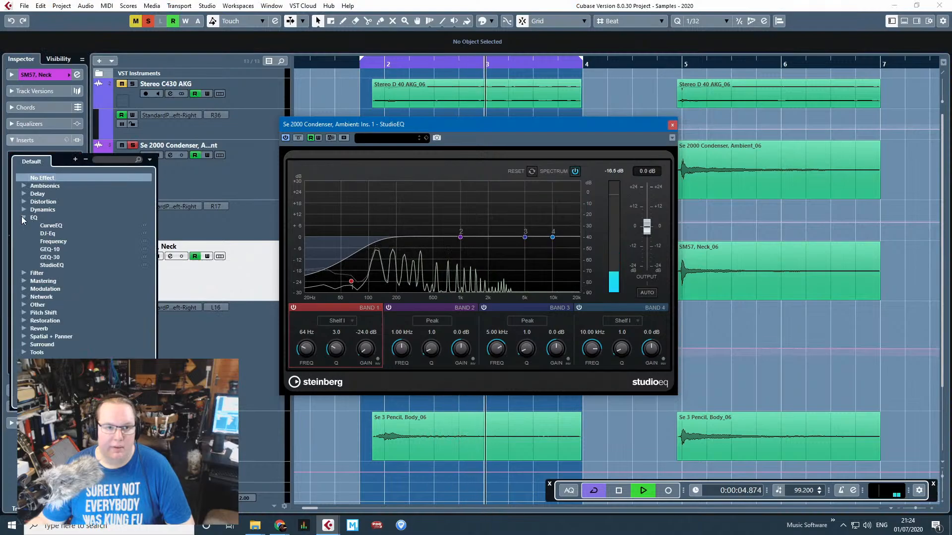
left_click(60, 266)
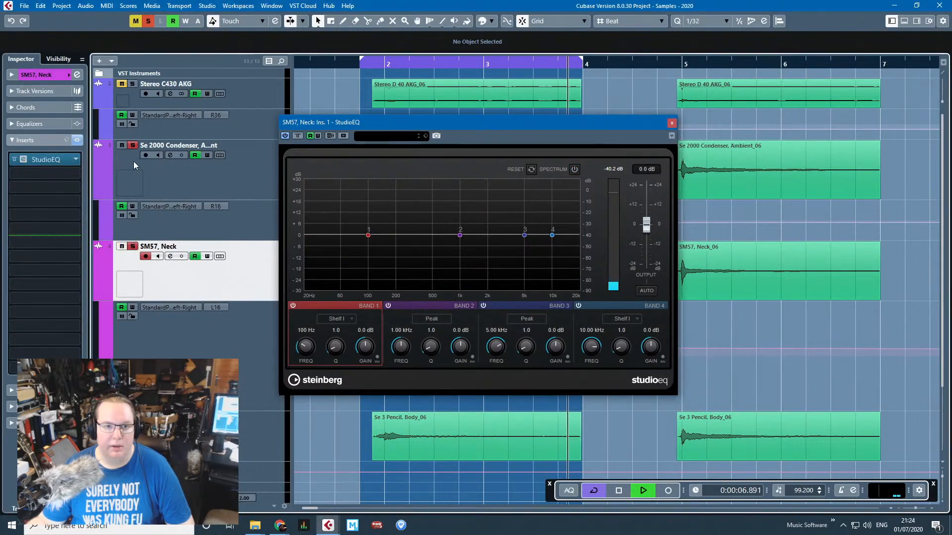
left_click(574, 170)
left_click_drag(368, 235, 332, 280)
left_click_drag(329, 349, 329, 319)
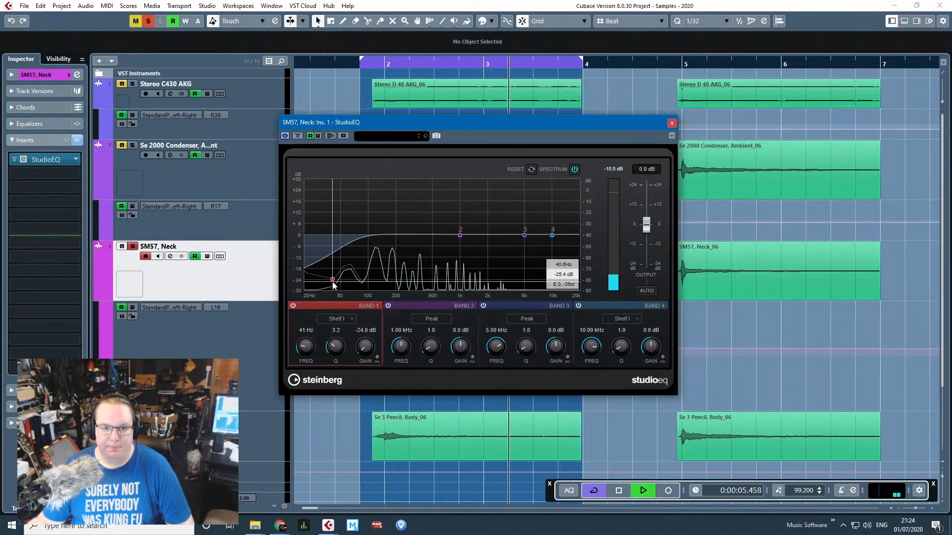
left_click_drag(333, 280, 324, 289)
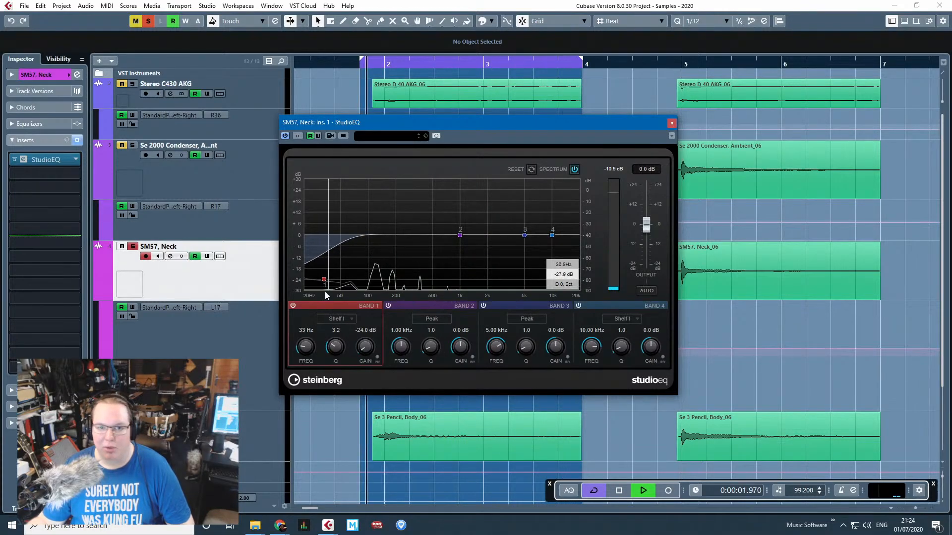
left_click(133, 246)
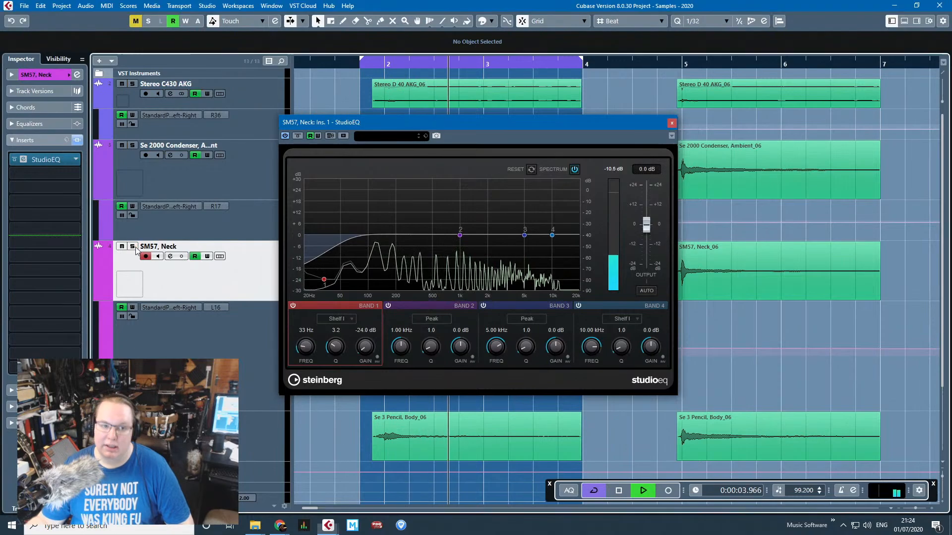
Insert StudioEQ in the first slot of the soloed Se 3 Pencil Body track and turn on its spectrum display.
left_click(223, 436)
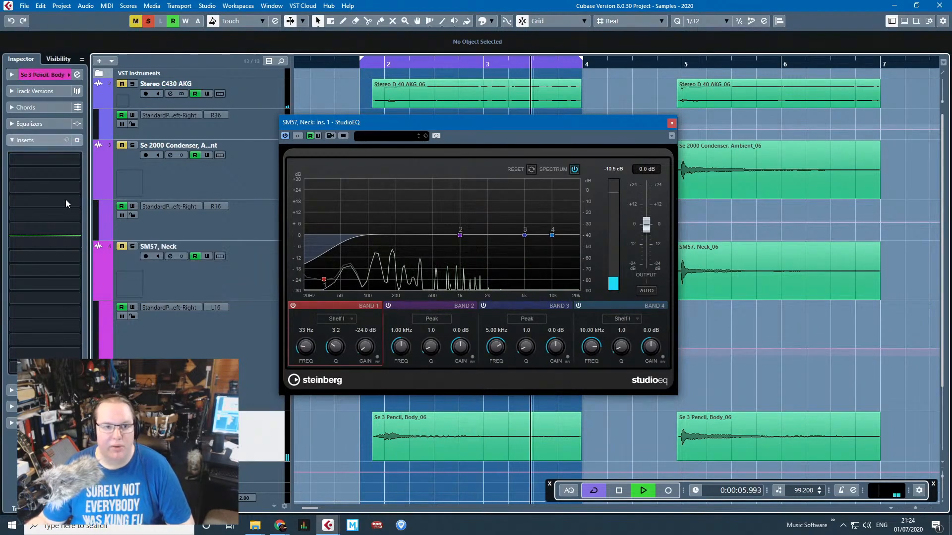
left_click(77, 160)
left_click(22, 217)
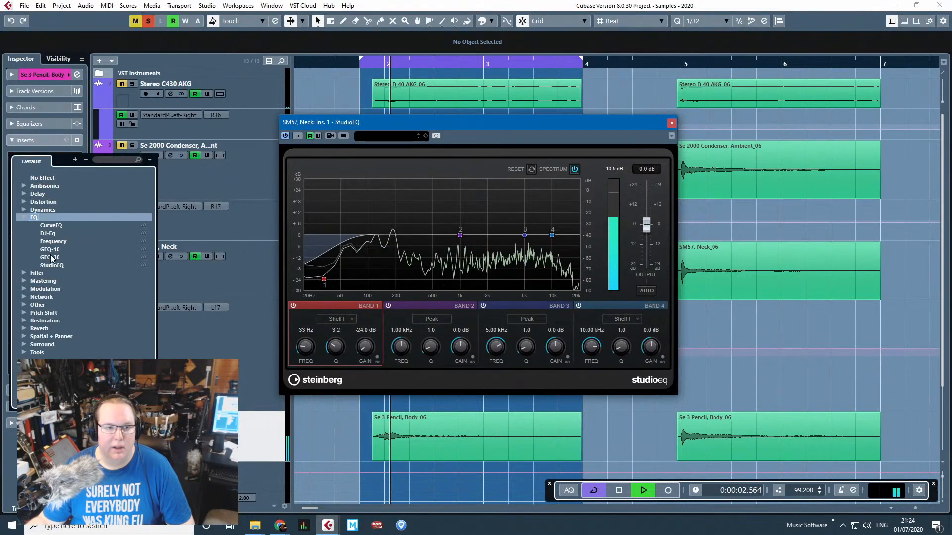
left_click(50, 265)
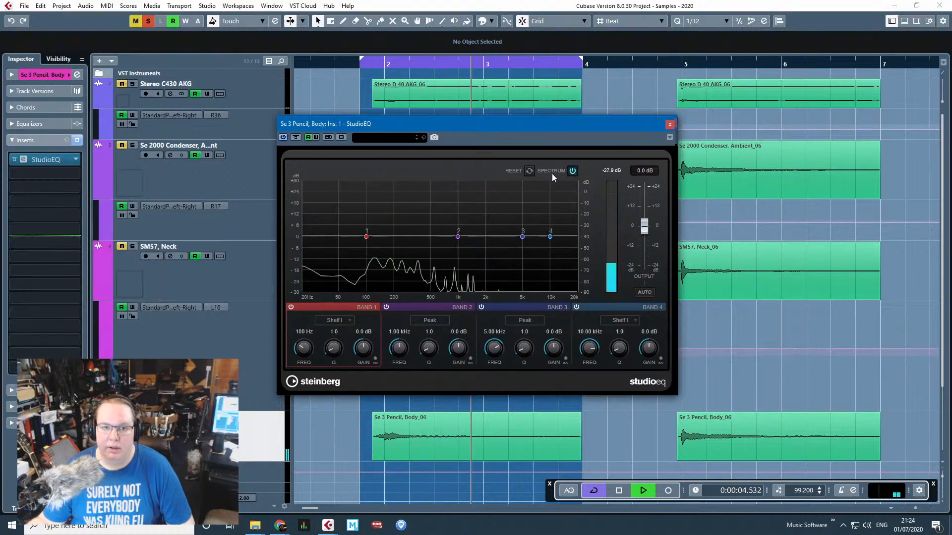
Set band 1 to 37 Hz, Q 2.8, -24.0 dB and band 2 to 20 Hz, -12.6 dB, and unsolo the Se 3 Pencil track.
left_click_drag(366, 237, 327, 281)
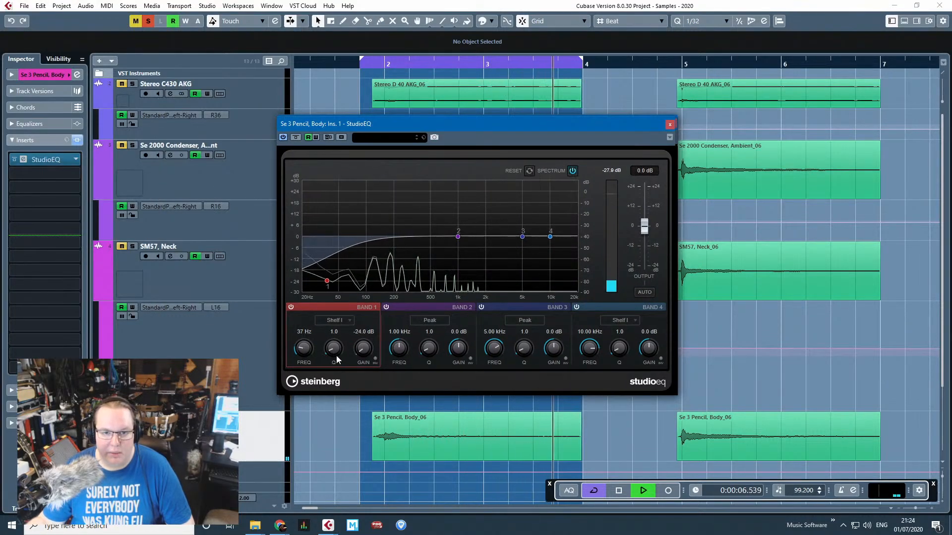
scroll(337, 346, "up", 3)
left_click_drag(458, 237, 245, 260)
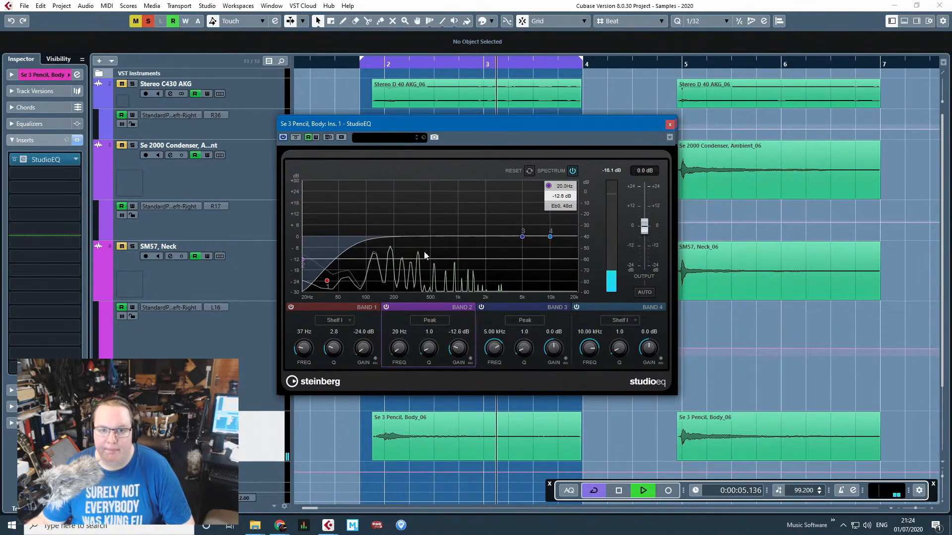
key("s")
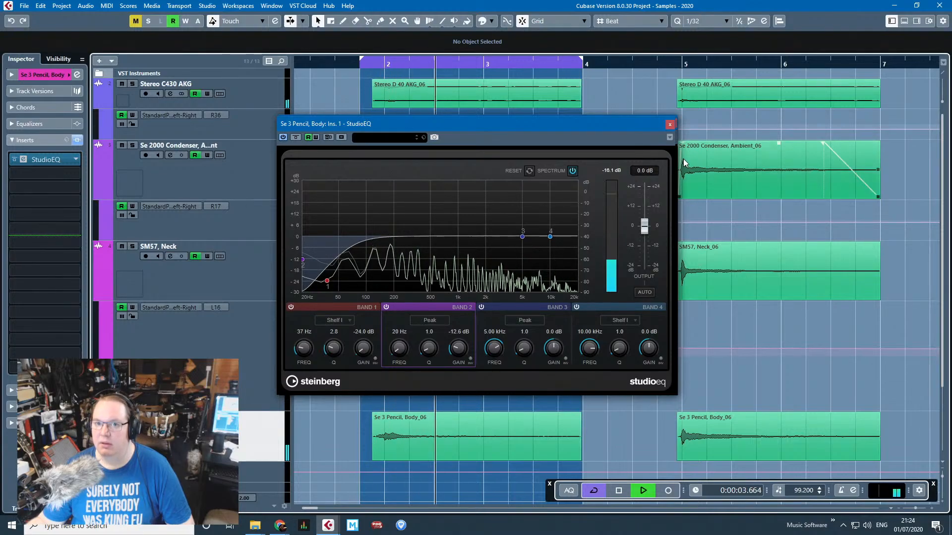
Close the open StudioEQ windows and compare the playing mix with Stereo C430 AKG muted and unmuted.
left_click(669, 125)
left_click(671, 124)
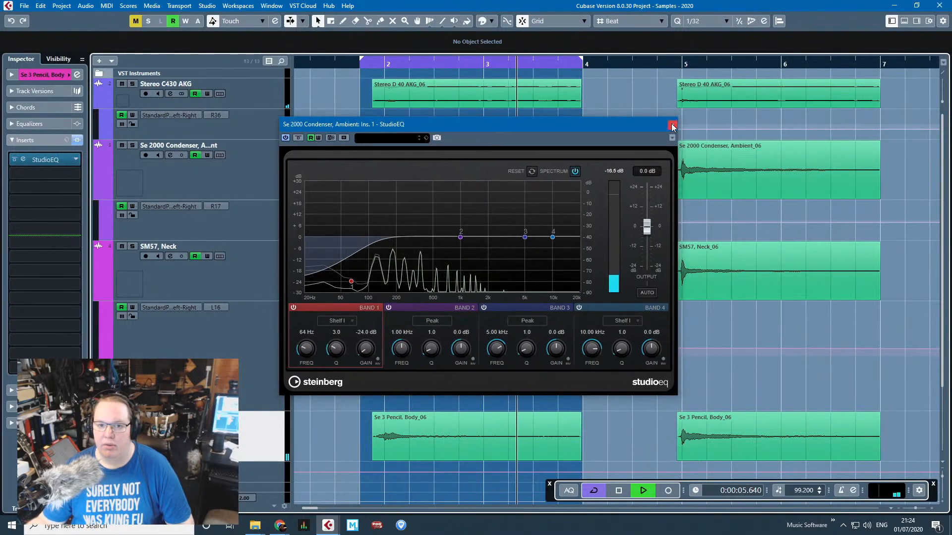
left_click(671, 123)
left_click(132, 84)
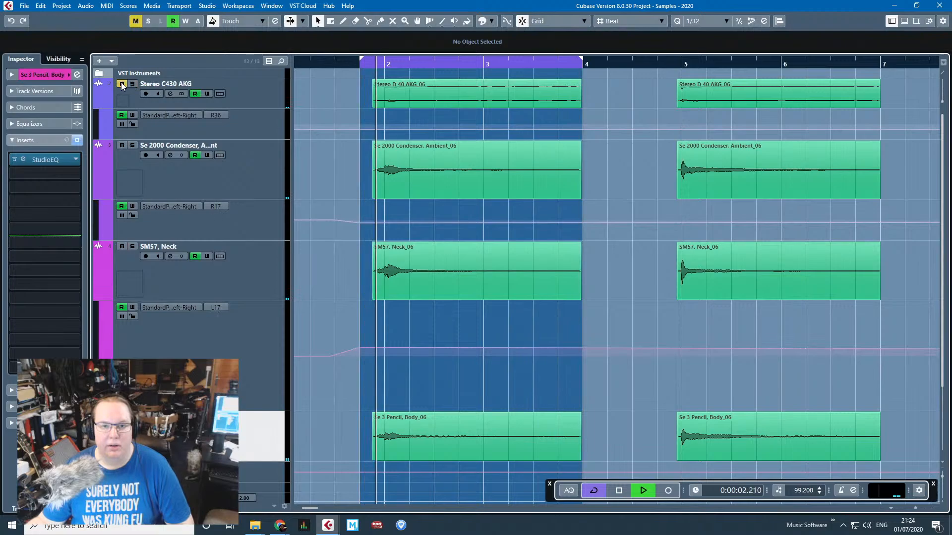
left_click(122, 84)
left_click(121, 84)
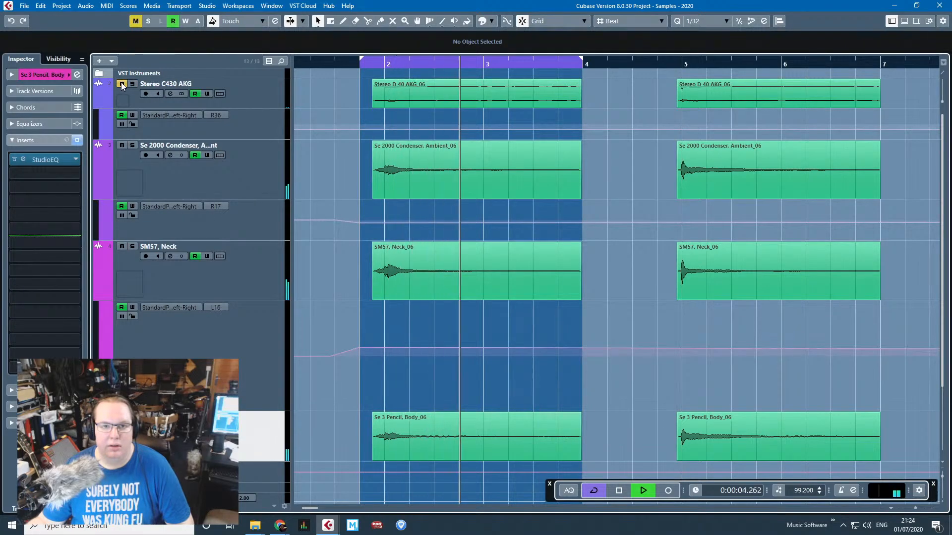
With Stereo C430 AKG soloed, insert iZotope RX 5 De-hum in the Se 3 Pencil Body track's second slot and learn the hum frequency.
left_click(132, 84)
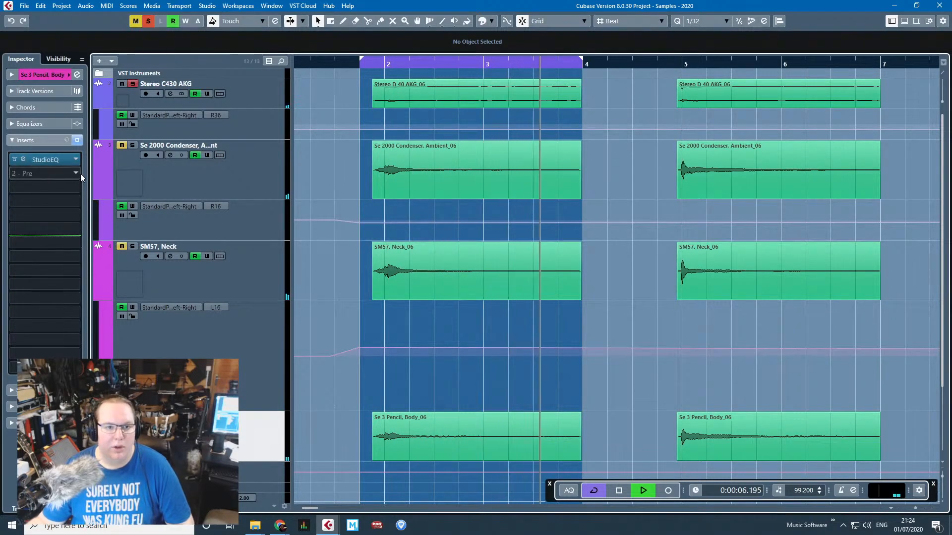
left_click(79, 173)
key("Escape")
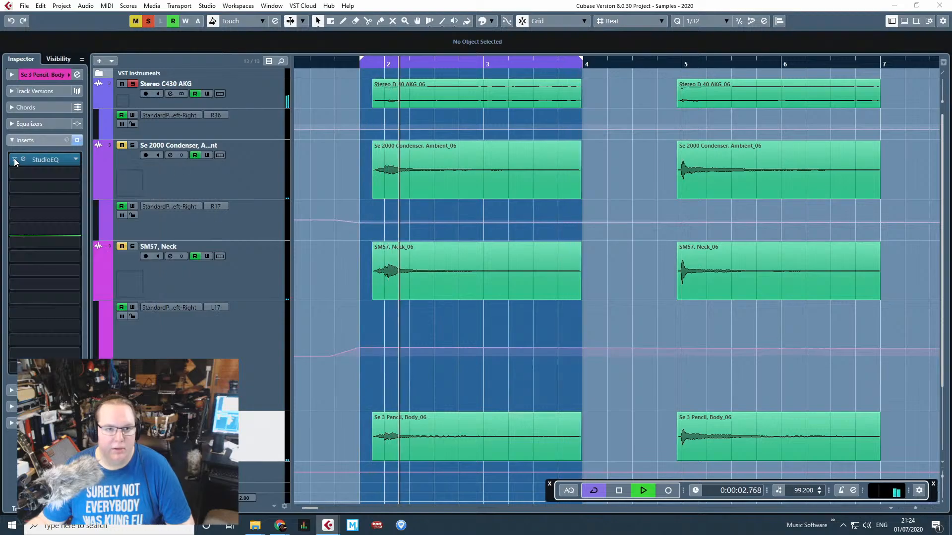
left_click(79, 174)
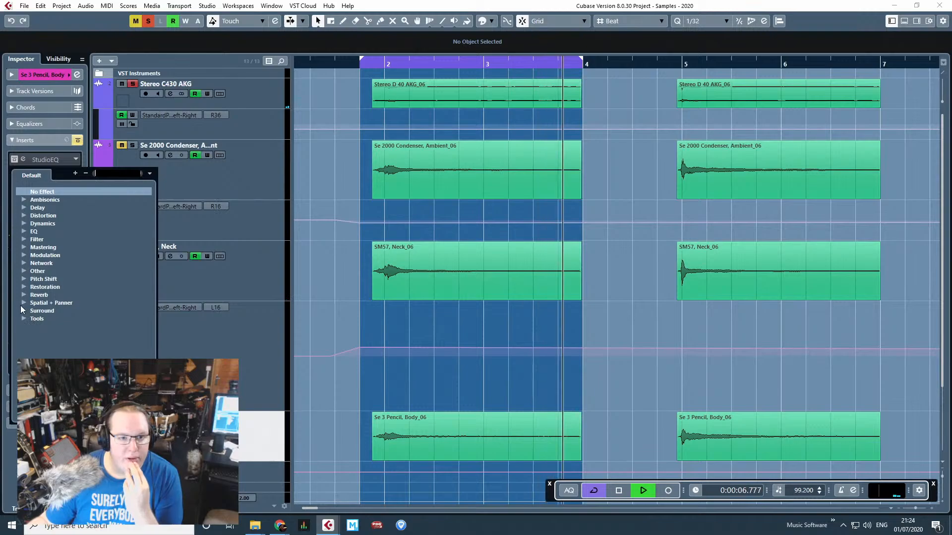
left_click(22, 270)
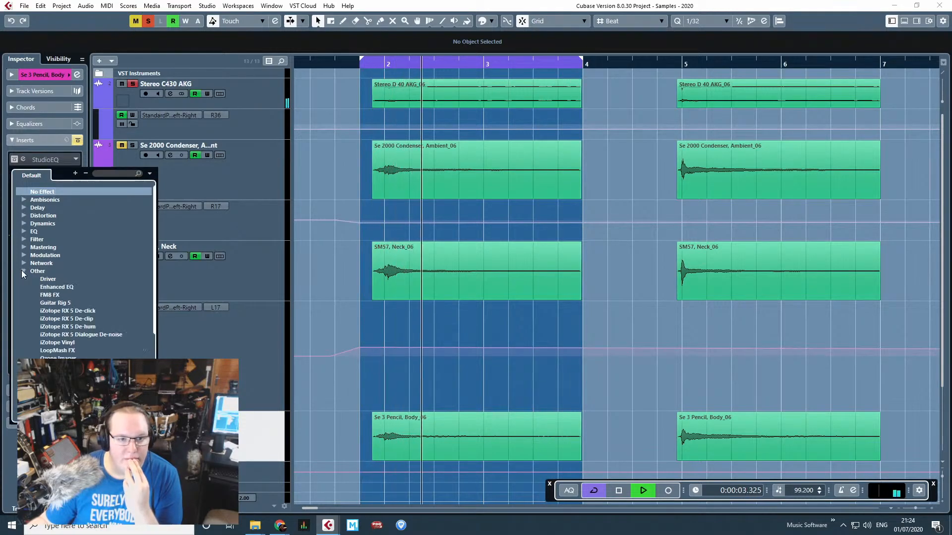
scroll(58, 328, "down", 3)
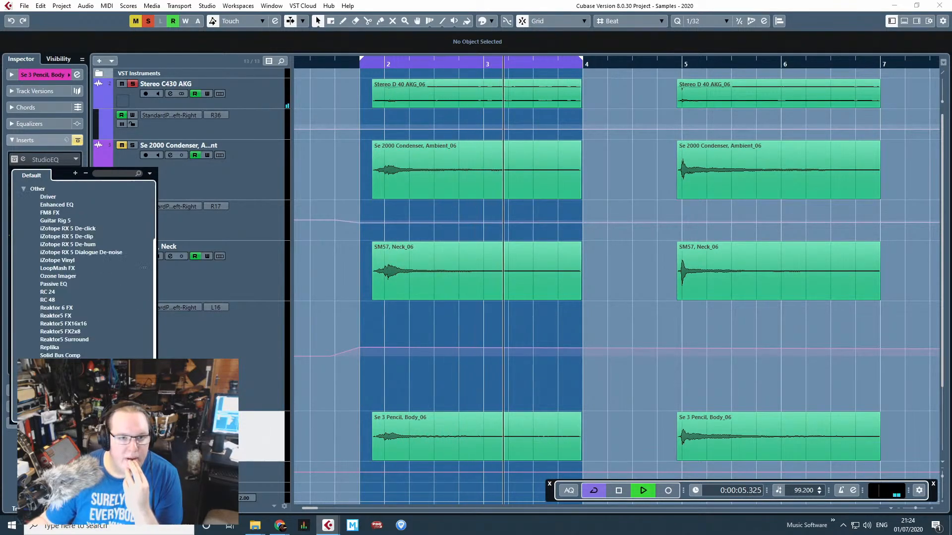
left_click(93, 245)
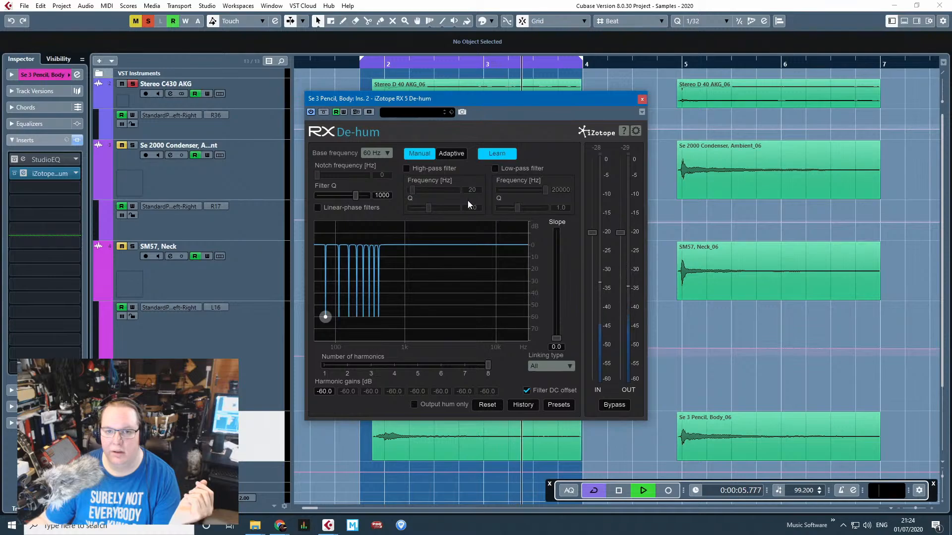
left_click(499, 155)
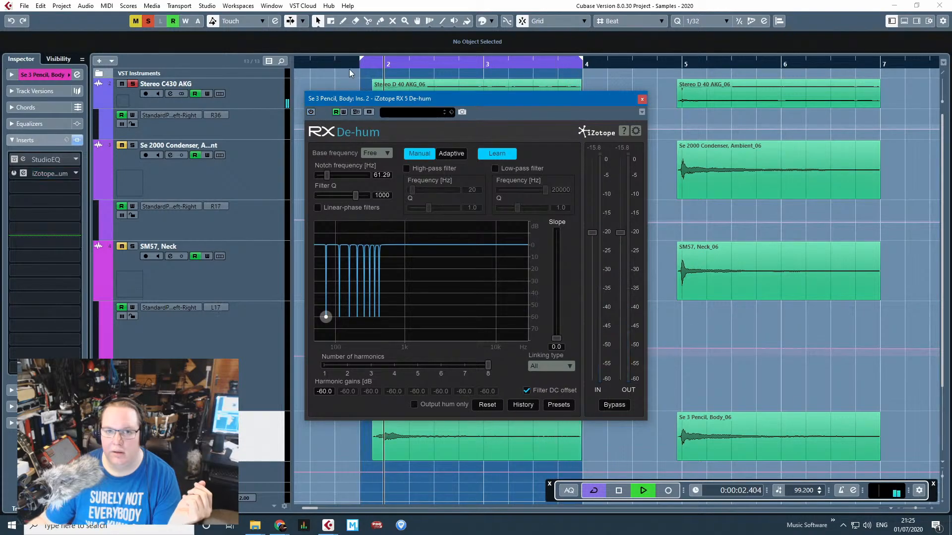
Set the cycle range over the tail of the first samples between bars 3 and 4, and toggle De-hum to compare the noise.
left_click_drag(361, 63, 361, 59)
left_click_drag(492, 88, 505, 88)
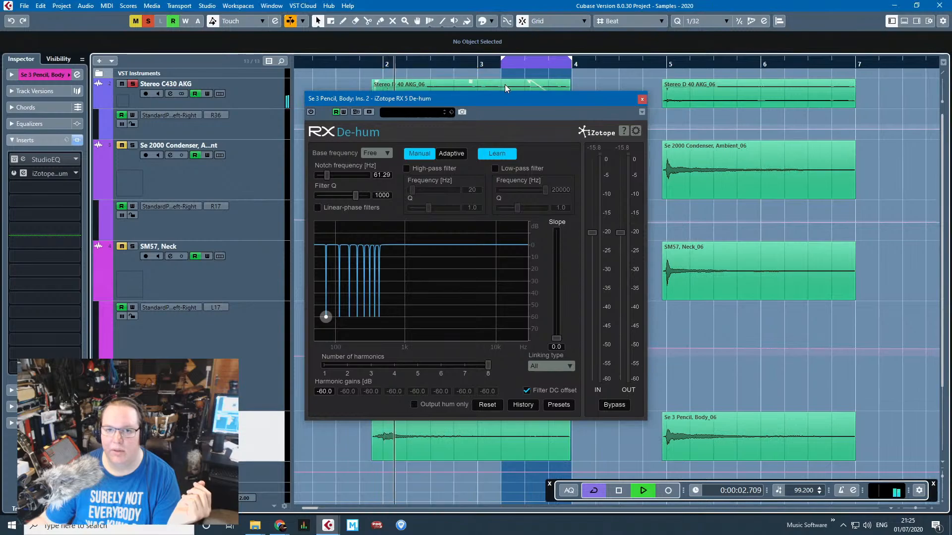
left_click(311, 112)
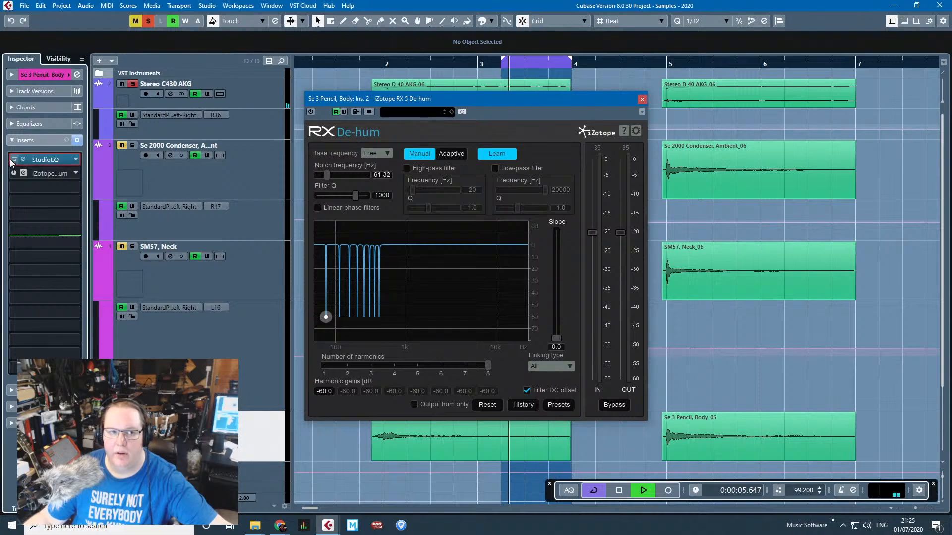
Replace De-hum with iZotope RX 5 Dialogue De-noise in the Se 3 Pencil Body track's second slot, and bypass it after listening.
left_click(47, 160)
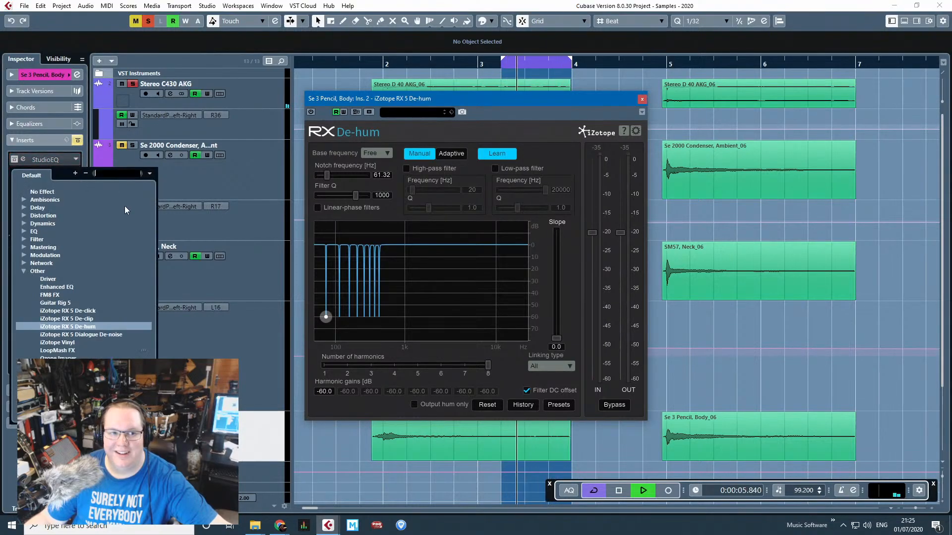
left_click(84, 336)
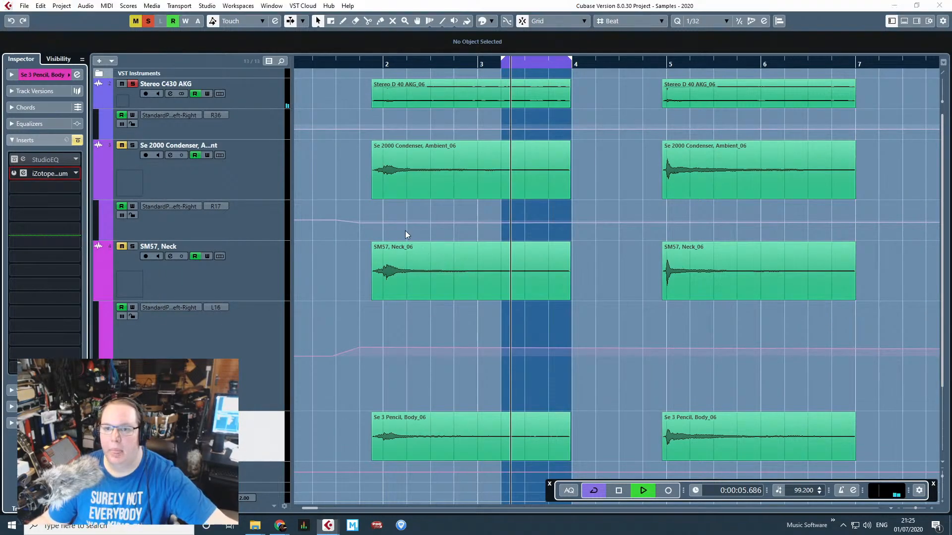
left_click_drag(604, 169, 607, 168)
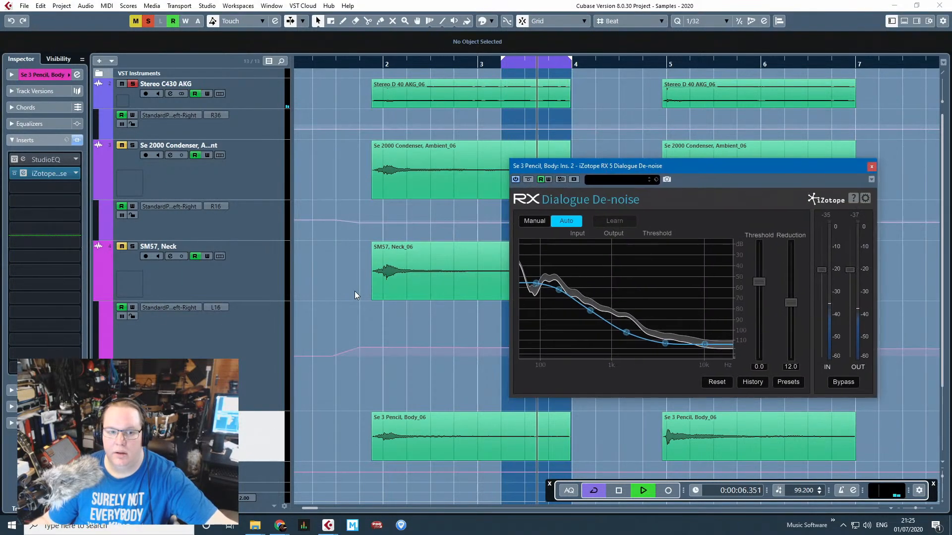
scroll(257, 400, "down", 3)
scroll(258, 401, "up", 3)
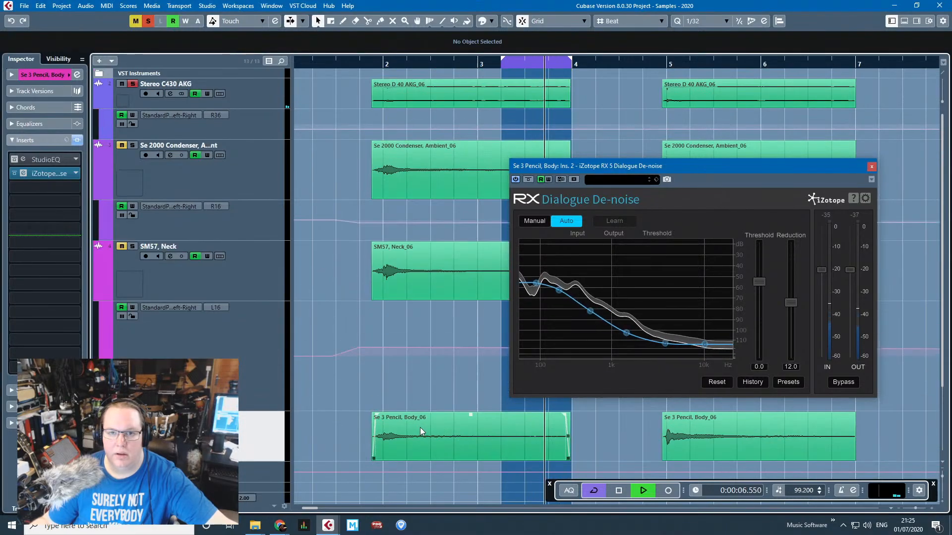
scroll(406, 381, "down", 3)
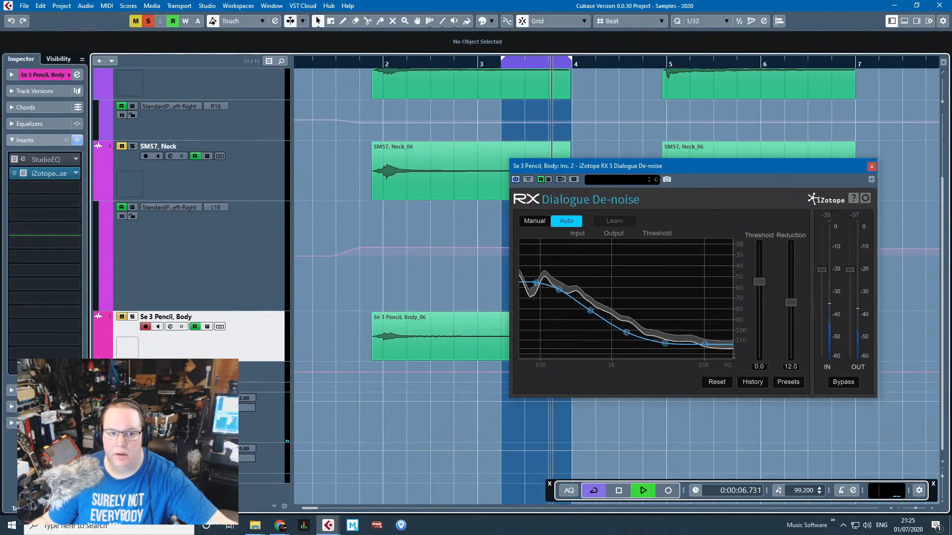
left_click(15, 174)
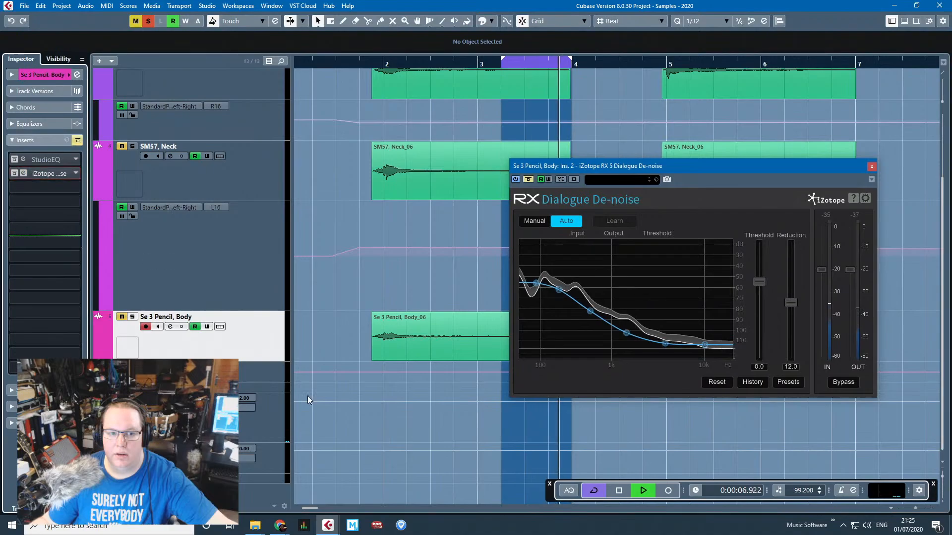
Open StudioEQ on the Comp, EQ, etc group and clear the solo to check the full mix's noise spectrum.
left_click(272, 421)
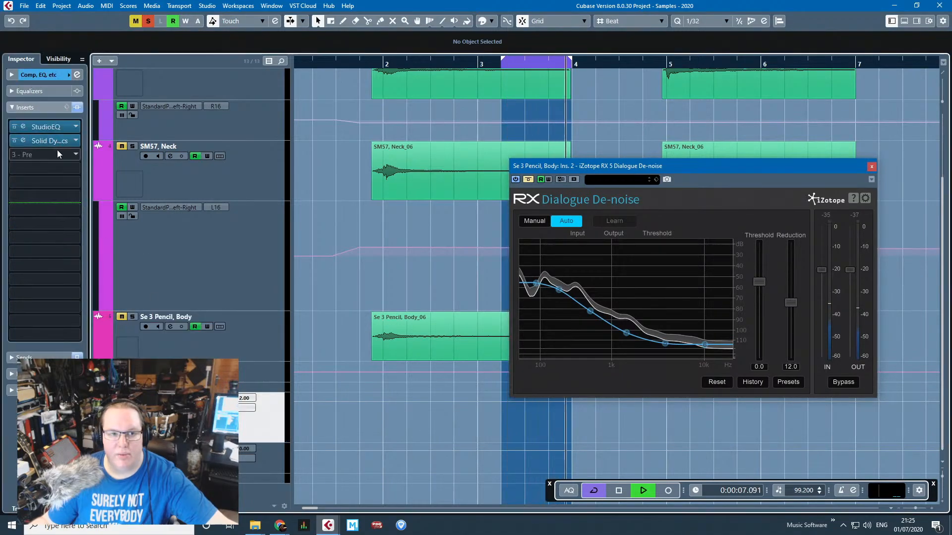
left_click(52, 126)
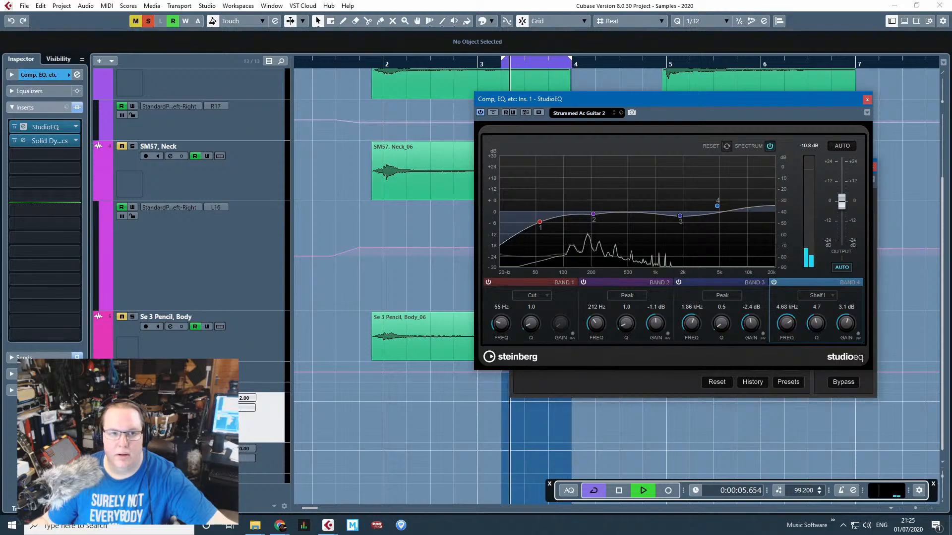
left_click(148, 21)
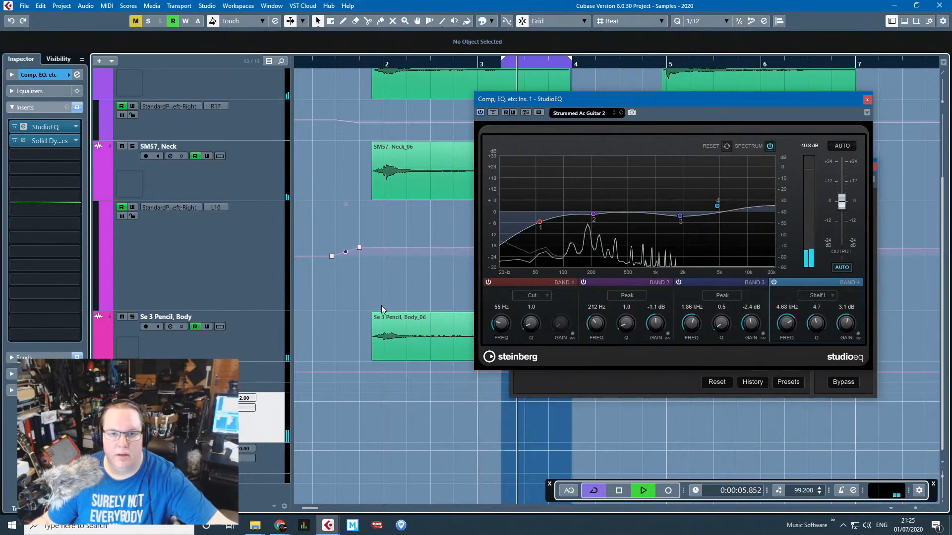
scroll(381, 307, "up", 3)
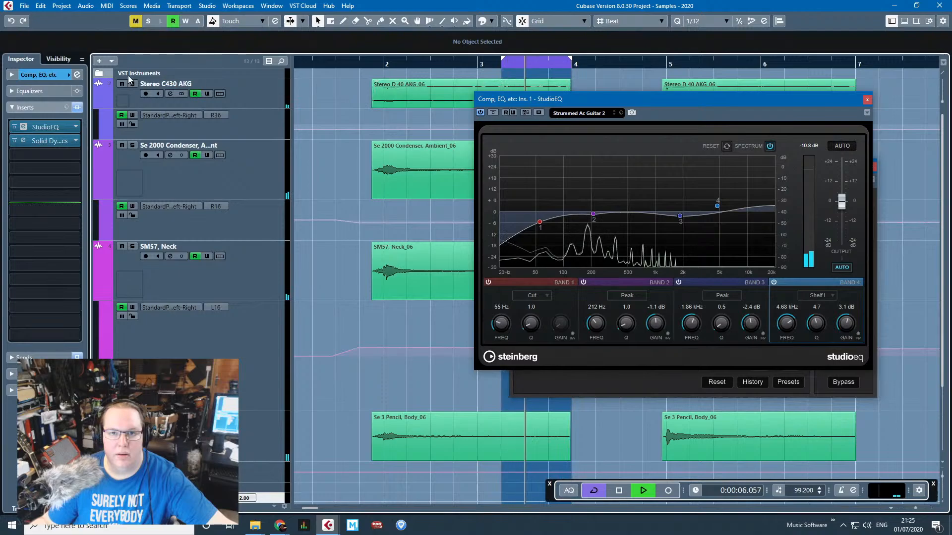
With Stereo C430 AKG soloed, check the inserts of each microphone track from Stereo C430 AKG through Se 3 Pencil Body.
left_click(280, 90)
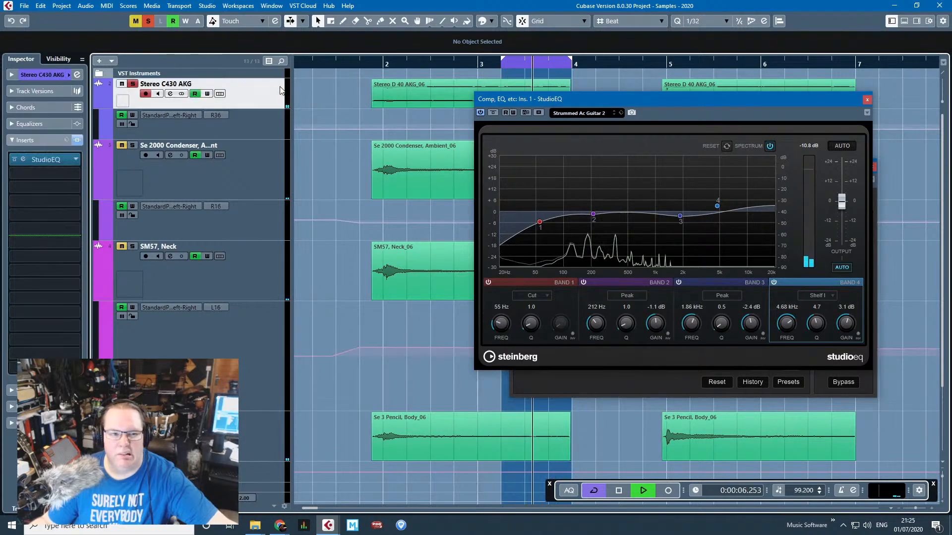
left_click(74, 172)
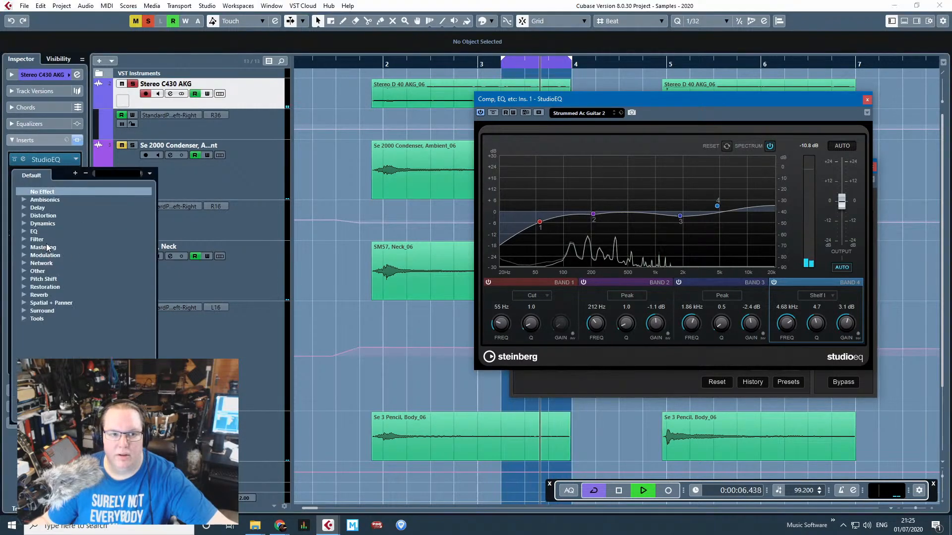
left_click(277, 176)
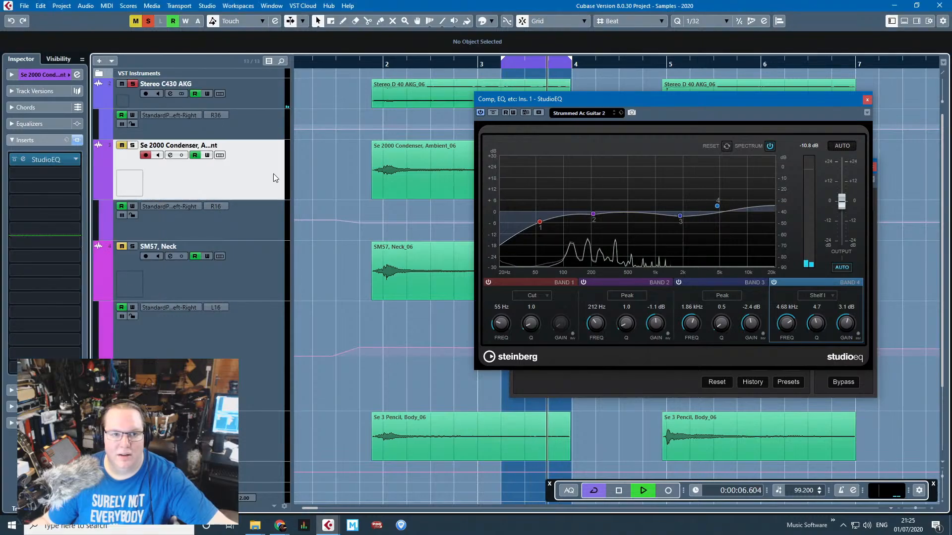
left_click(269, 271)
left_click(262, 440)
scroll(260, 329, "down", 2)
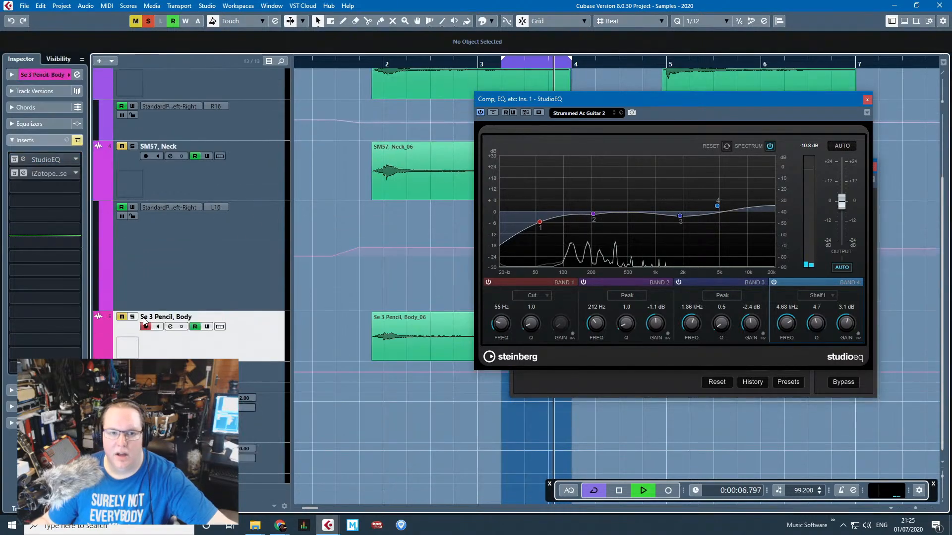
scroll(288, 272, "up", 2)
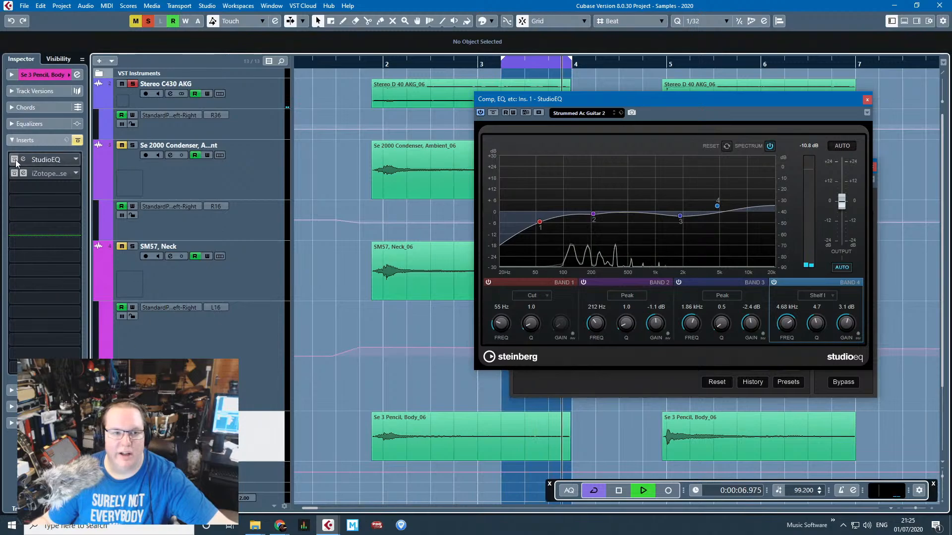
Reactivate StudioEQ on the Se 3 Pencil Body track and close both open StudioEQ windows.
left_click(53, 159)
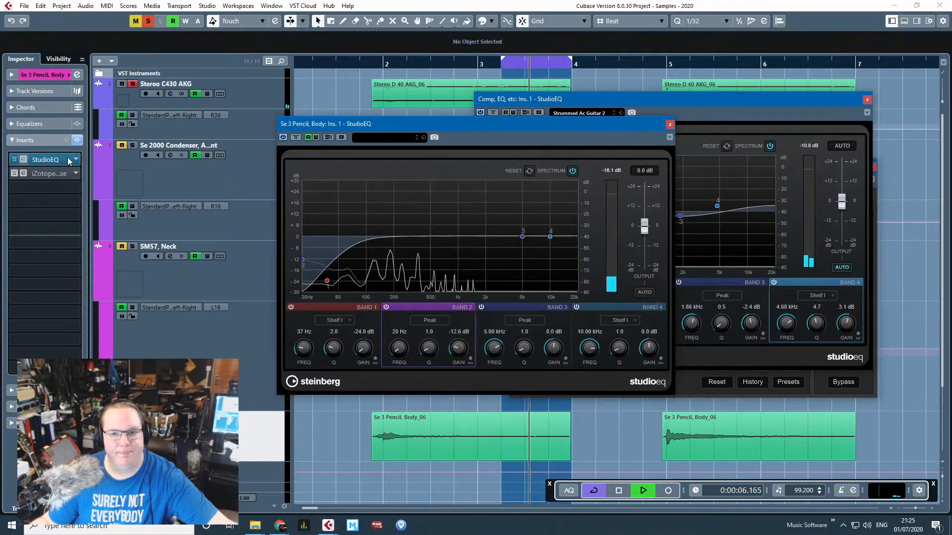
left_click(866, 100)
left_click(669, 125)
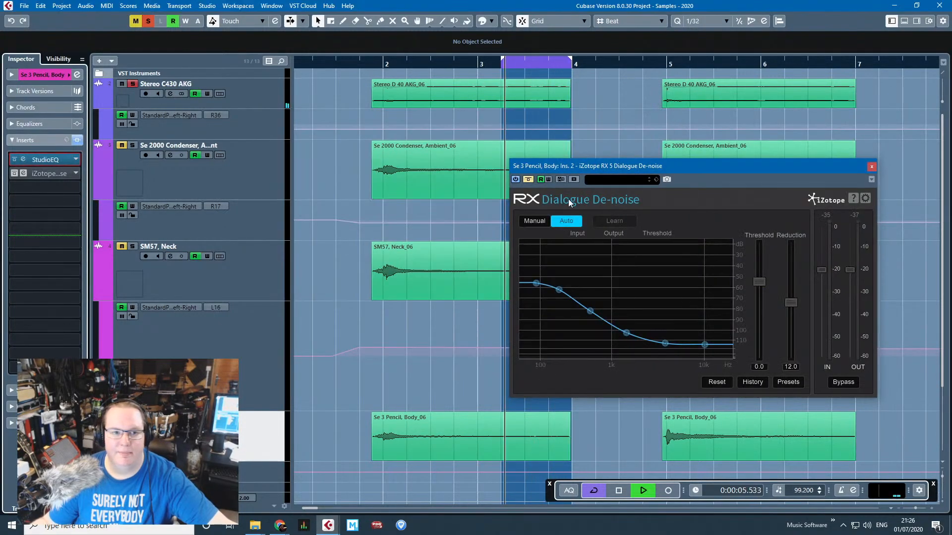
Insert iZotope RX 5 Dialogue De-noise in the second slot of the Stereo C430 AKG track.
left_click(233, 102)
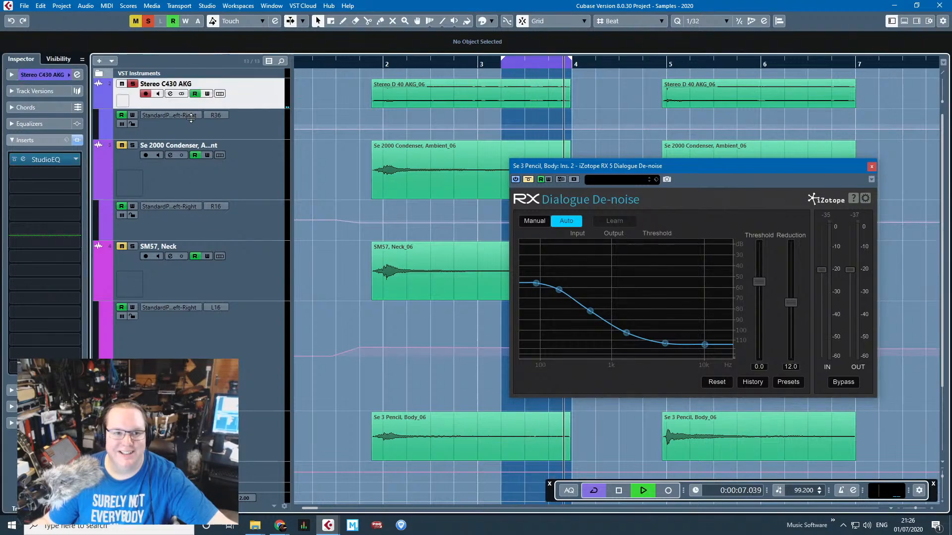
left_click(75, 174)
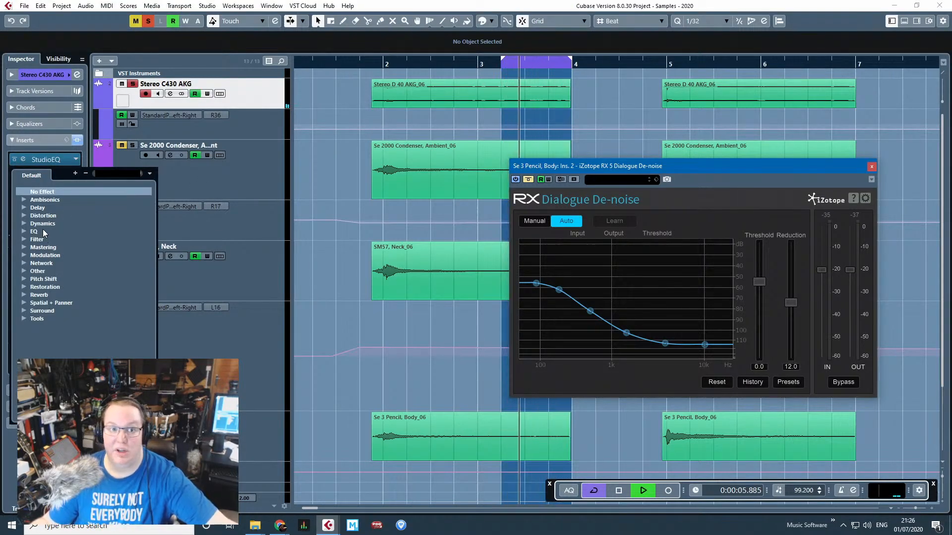
left_click(26, 271)
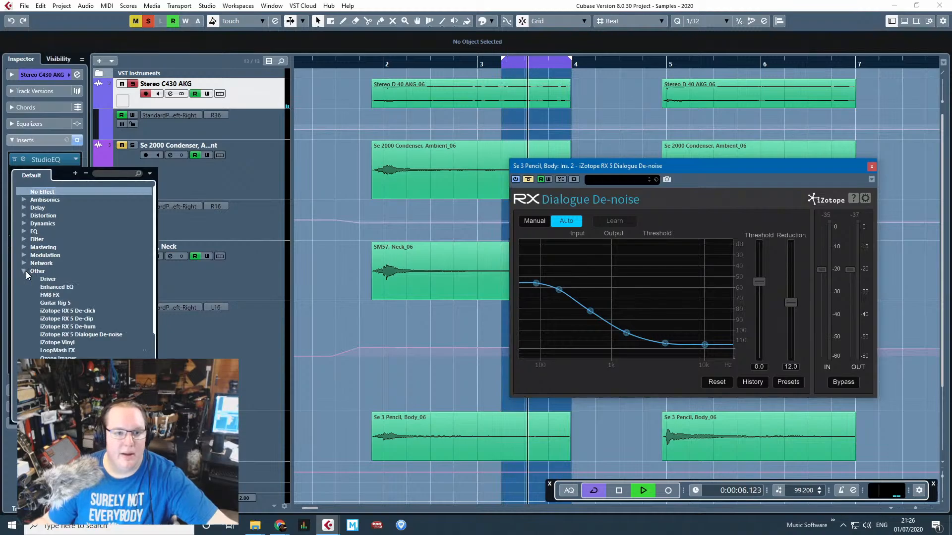
double_click(94, 335)
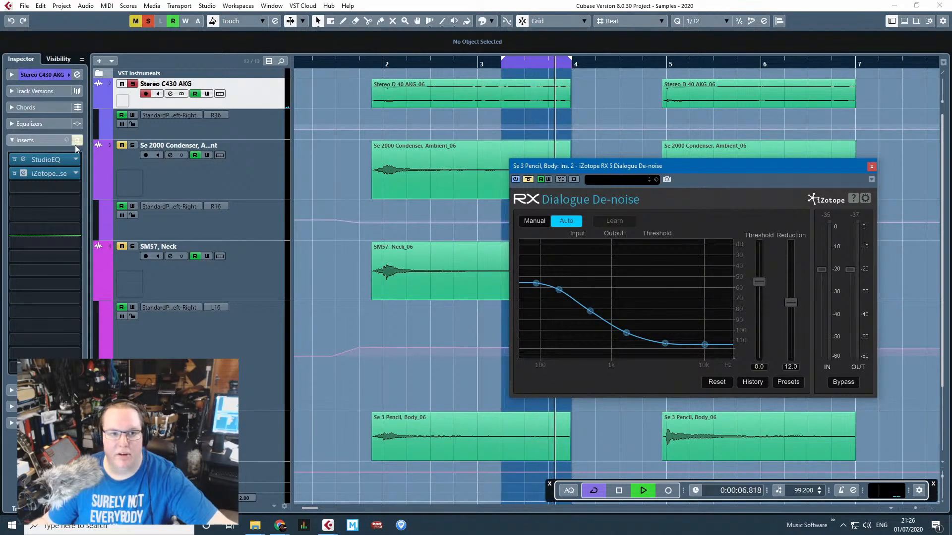
Play all microphone tracks together and turn off band 4 in the StudioEQ of the Comp, EQ, etc group.
left_click(146, 23)
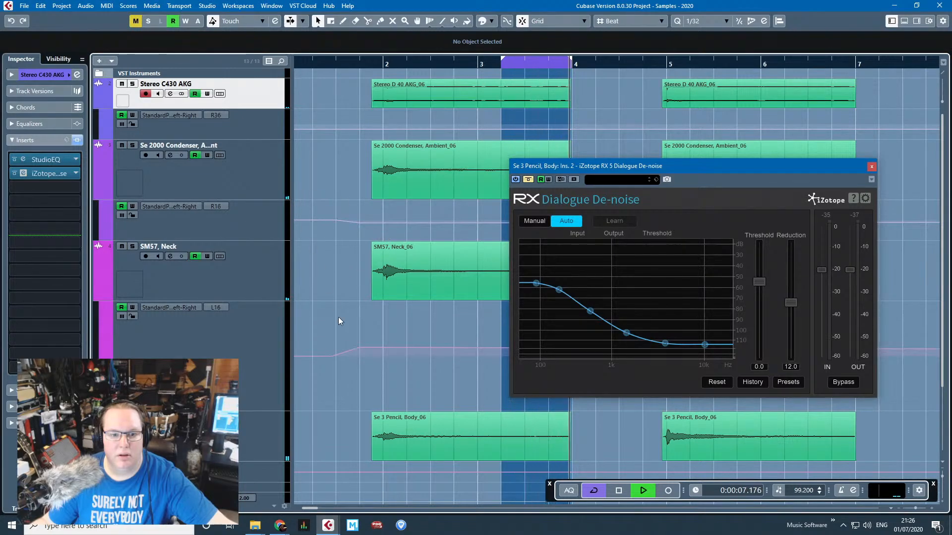
scroll(338, 318, "down", 3)
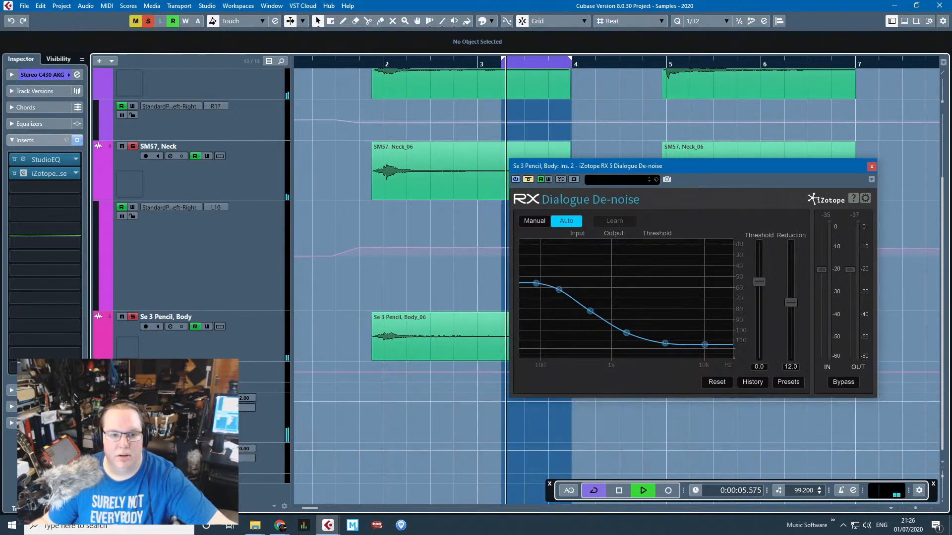
left_click(198, 460)
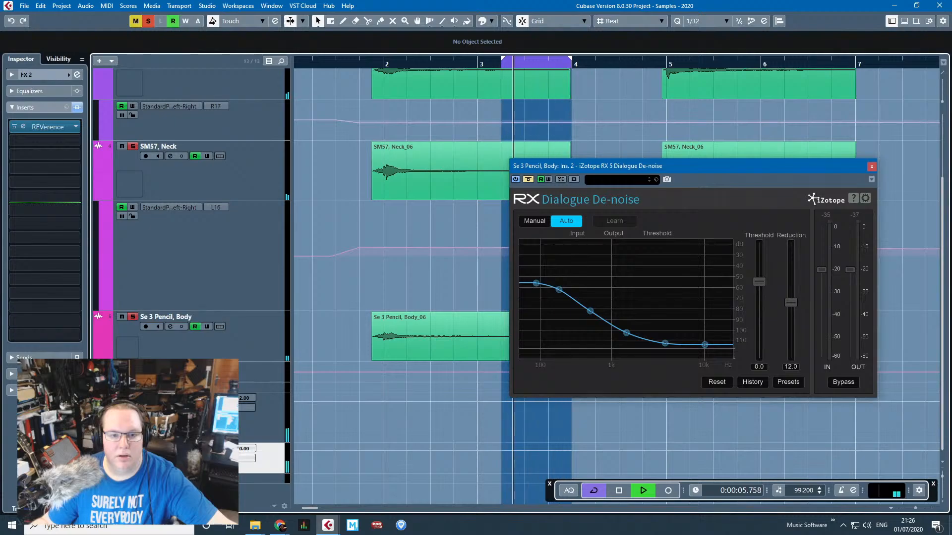
left_click(198, 417)
left_click(60, 127)
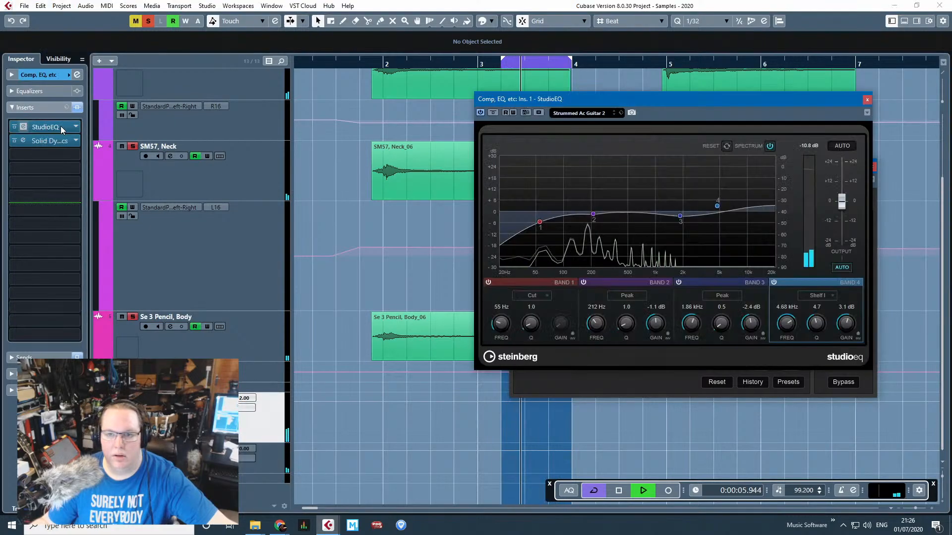
left_click(773, 282)
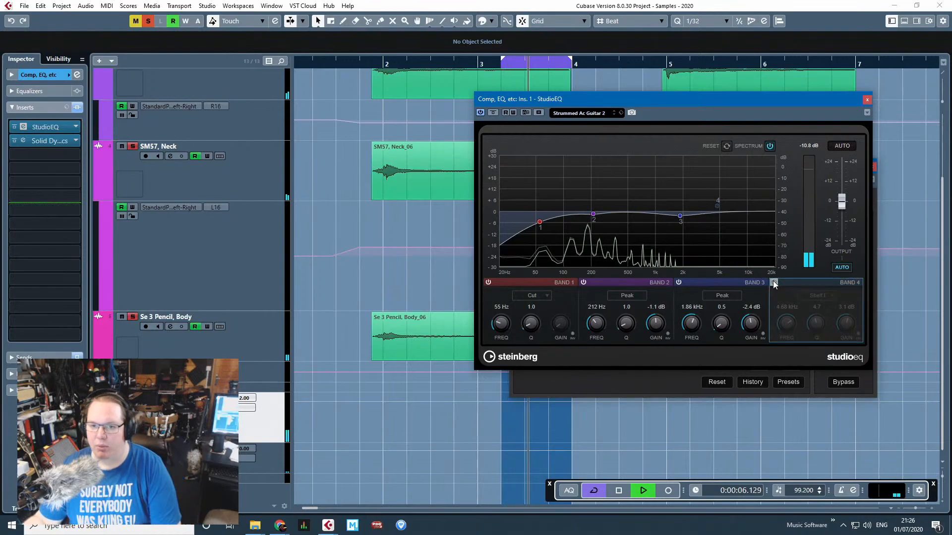
Replay the first samples from around bar 2 to check the group EQ's spectrum, and close the open plug-in windows.
left_click(378, 62)
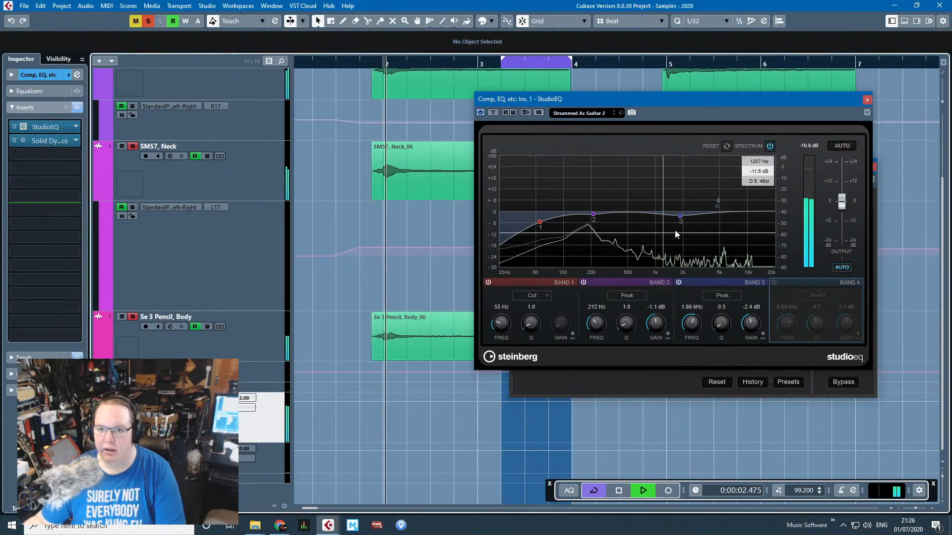
left_click(680, 217)
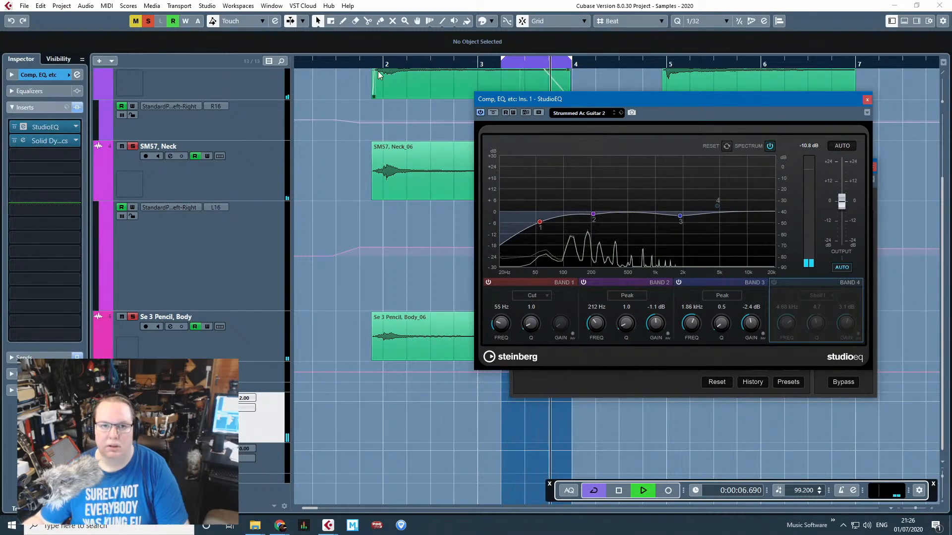
left_click(353, 65)
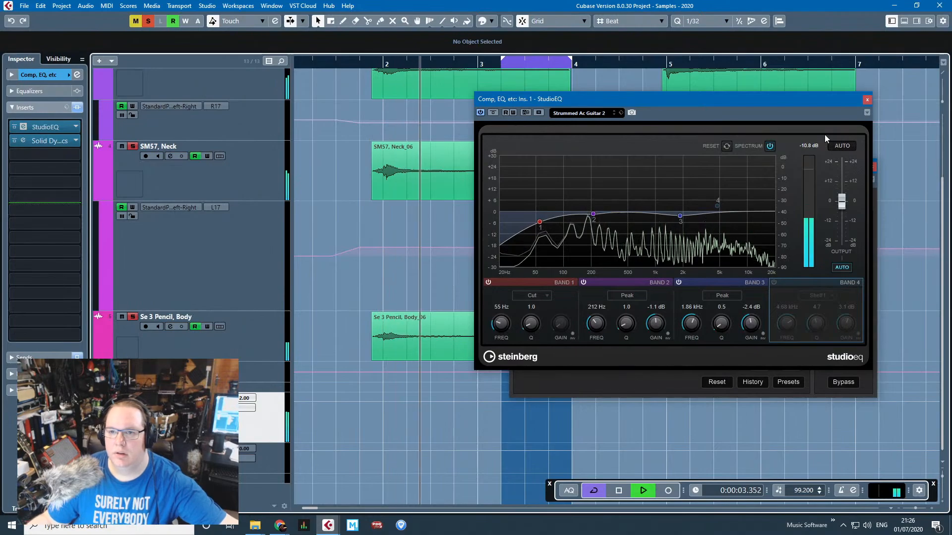
left_click(867, 99)
left_click(873, 165)
Examine the fade-out ends of the first Se 2000 Condenser, SM57 and Se 3 Pencil samples.
scroll(550, 233, "up", 2)
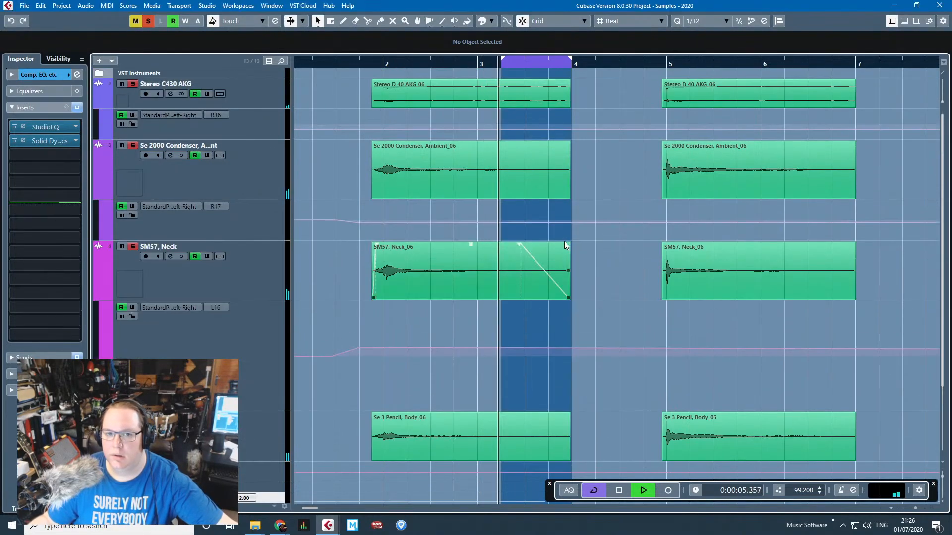
scroll(565, 310, "down", 2)
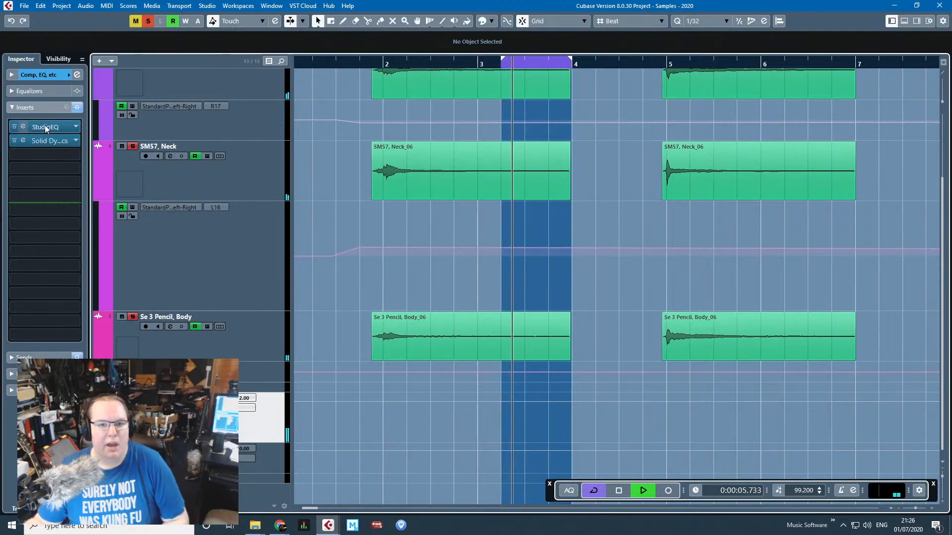
scroll(552, 340, "up", 2)
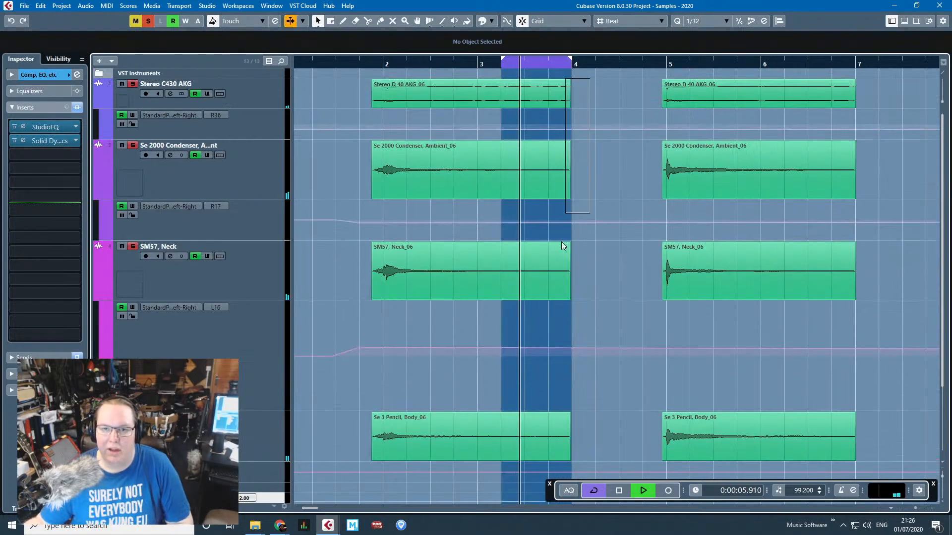
left_click_drag(603, 177, 563, 421)
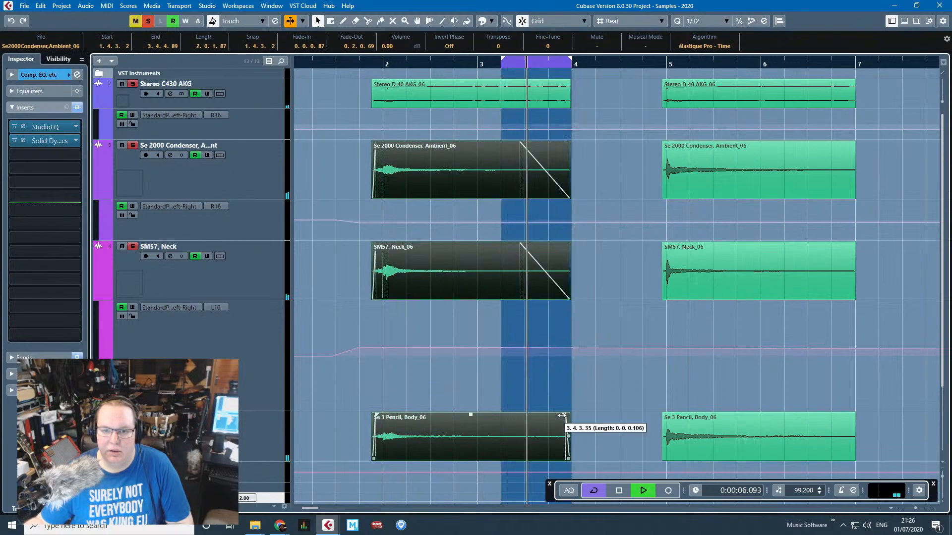
left_click(586, 407)
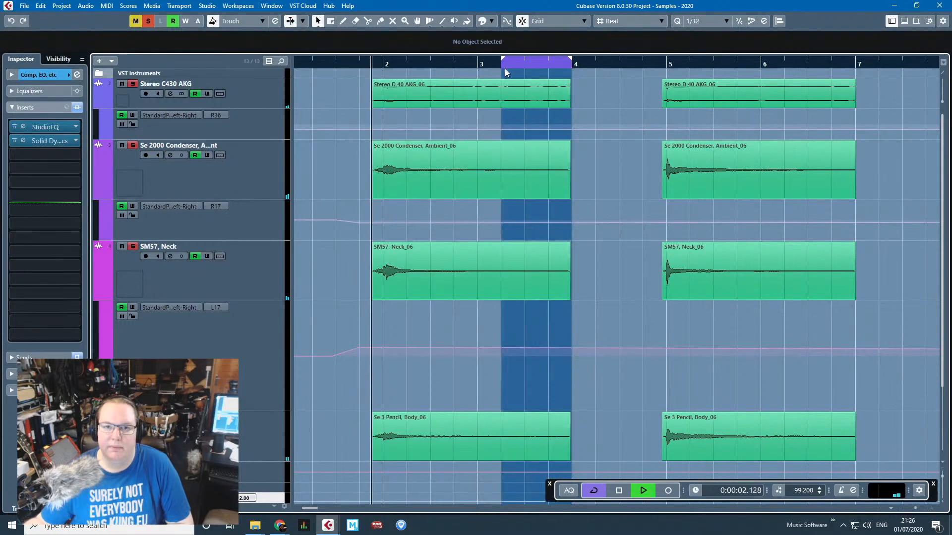
Extend the loop back to the start of the first samples and lengthen the first Stereo D 40 AKG sample's fade-out to 0.2.1.26.
left_click_drag(503, 66, 377, 84)
scroll(366, 70, "up", 2)
key("j")
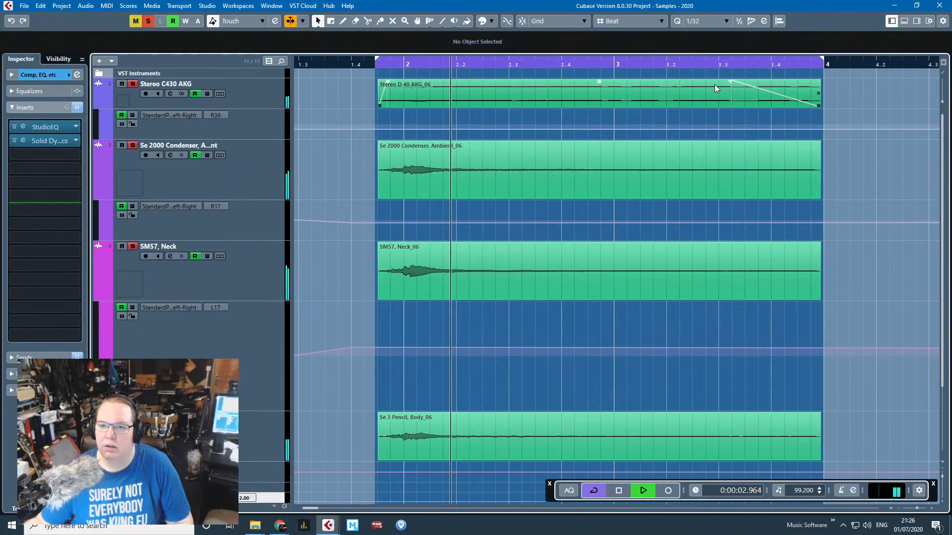
left_click(725, 91)
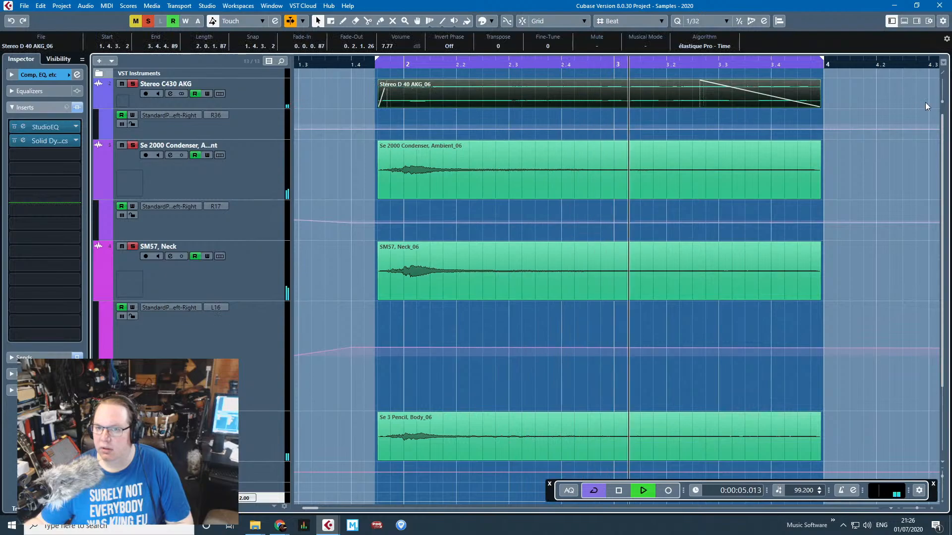
left_click_drag(943, 100, 942, 97)
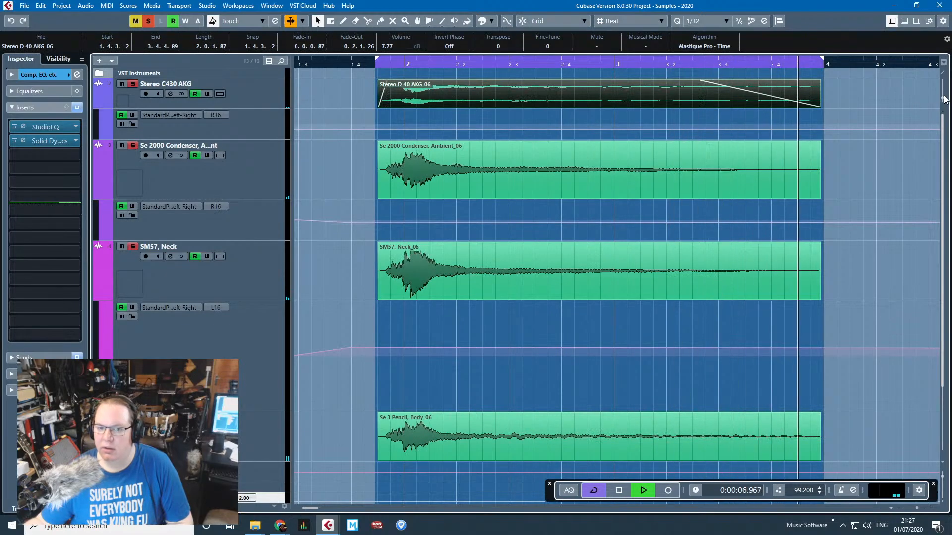
Lengthen the fade-out of the first Se 3 Pencil, Body sample so that it begins at about bar 3.
scroll(792, 222, "down", 2)
scroll(749, 210, "down", 3)
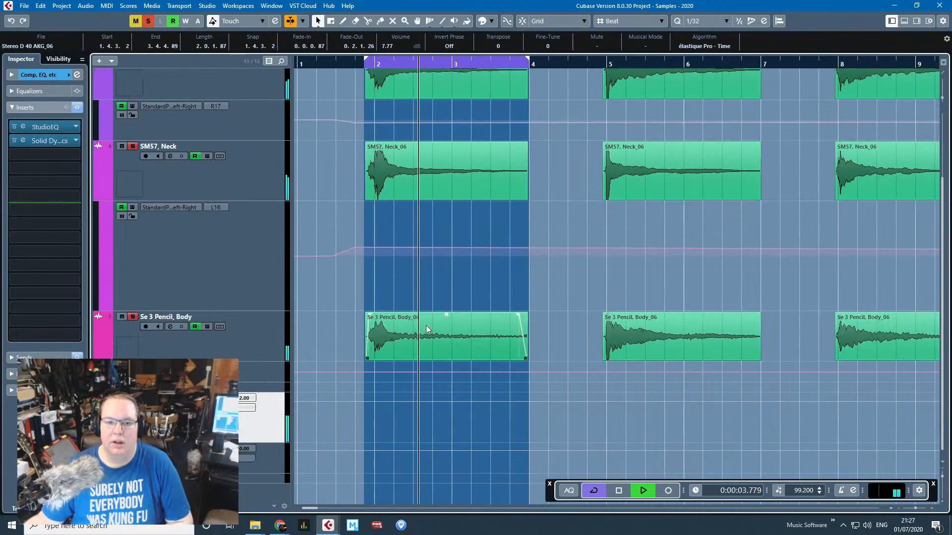
scroll(514, 323, "up", 2)
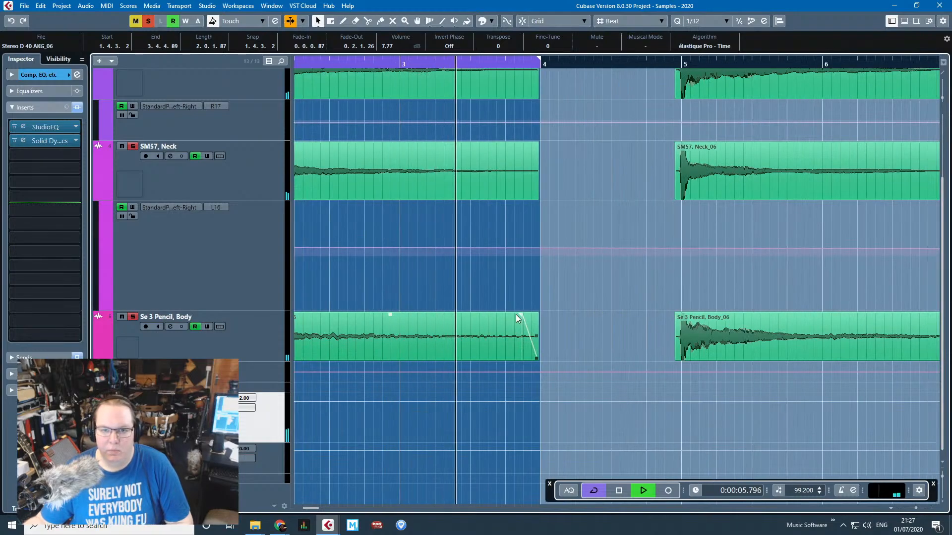
scroll(517, 318, "down", 2)
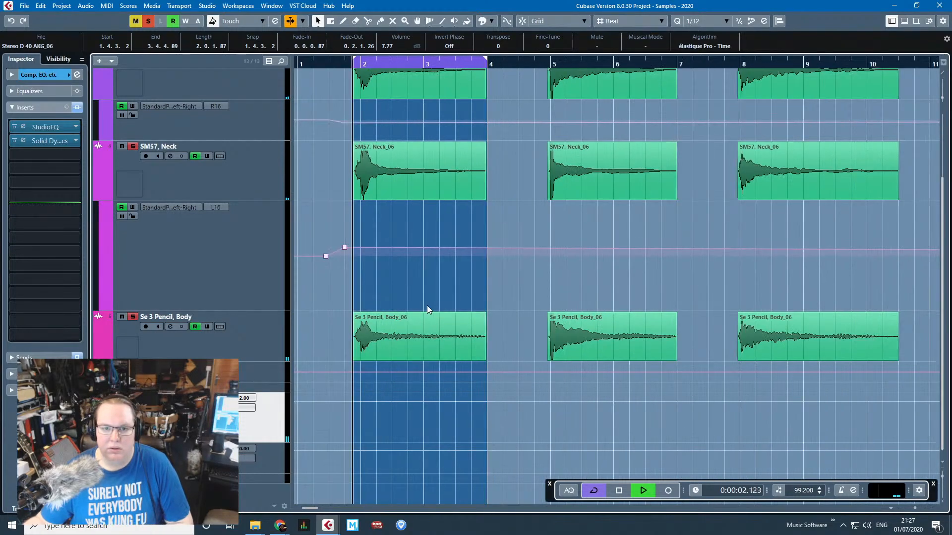
left_click(515, 343)
left_click(479, 315)
left_click_drag(477, 313, 432, 314)
left_click(329, 251)
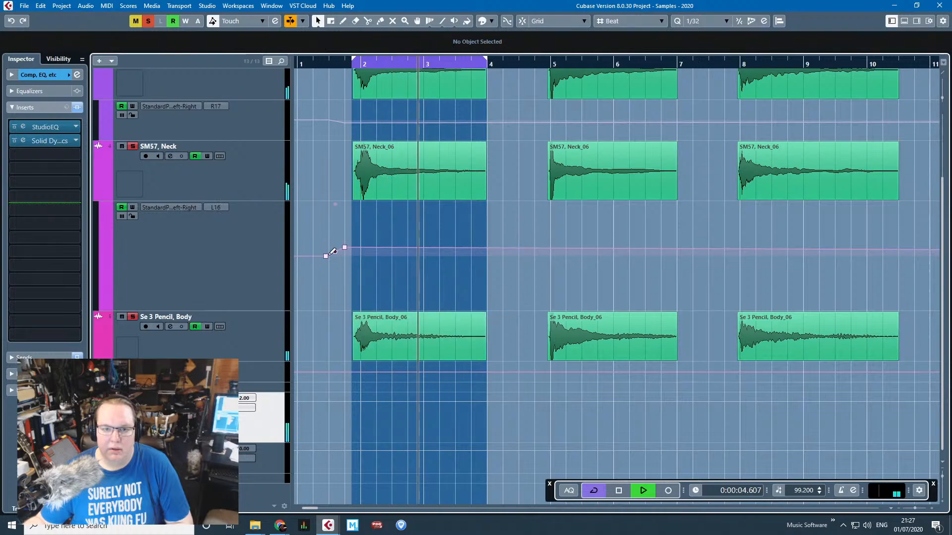
scroll(307, 231, "up", 2)
left_click(99, 74)
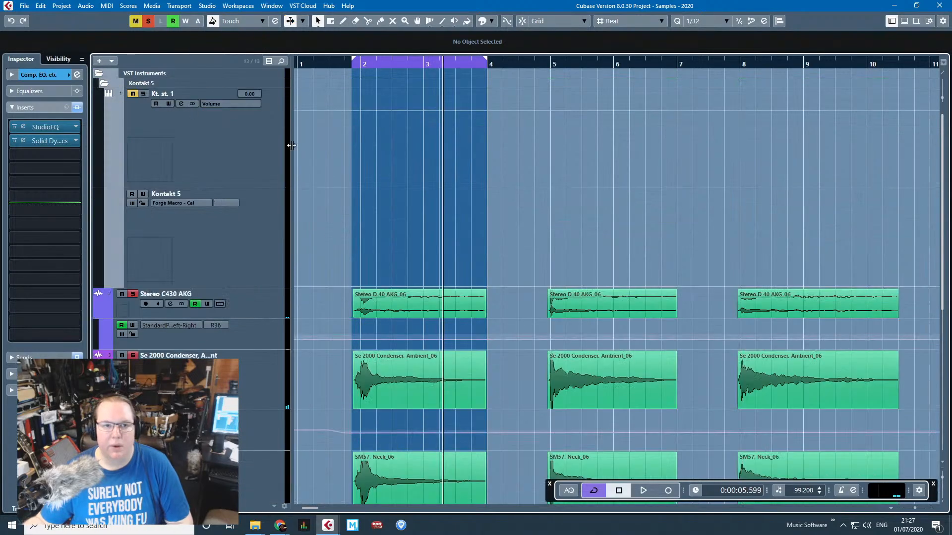
left_click(304, 179)
key("Down")
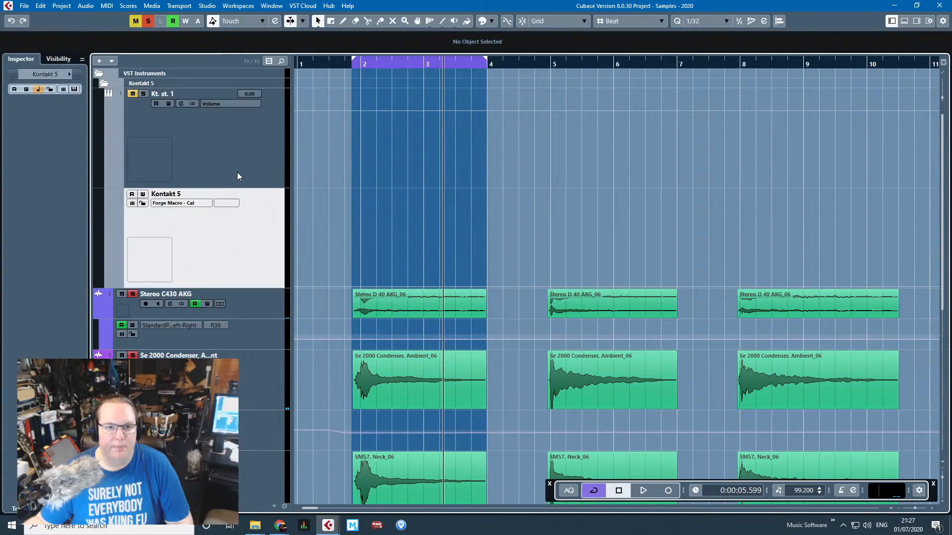
left_click(105, 82)
scroll(327, 347, "down", 3)
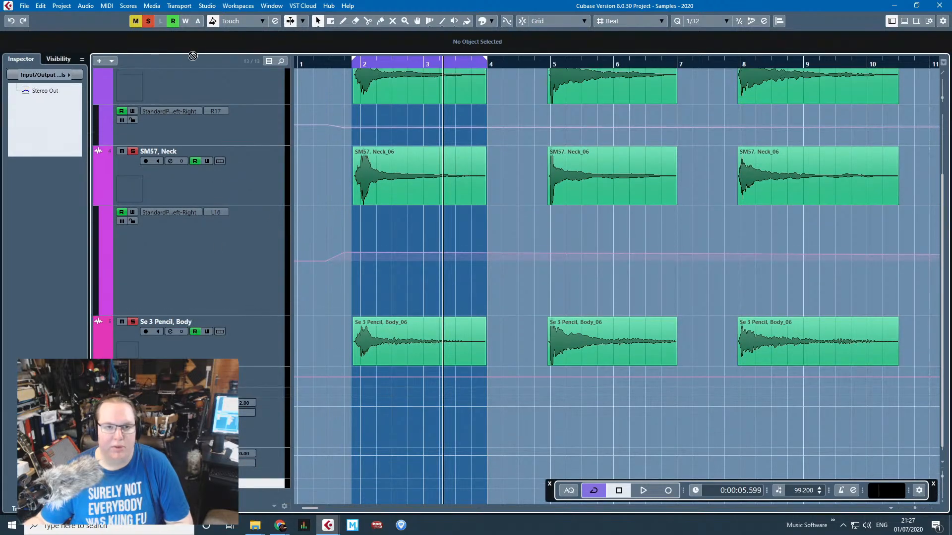
Insert a Maximizer in the first insert slot of the Stereo Out channel.
scroll(205, 77, "up", 3)
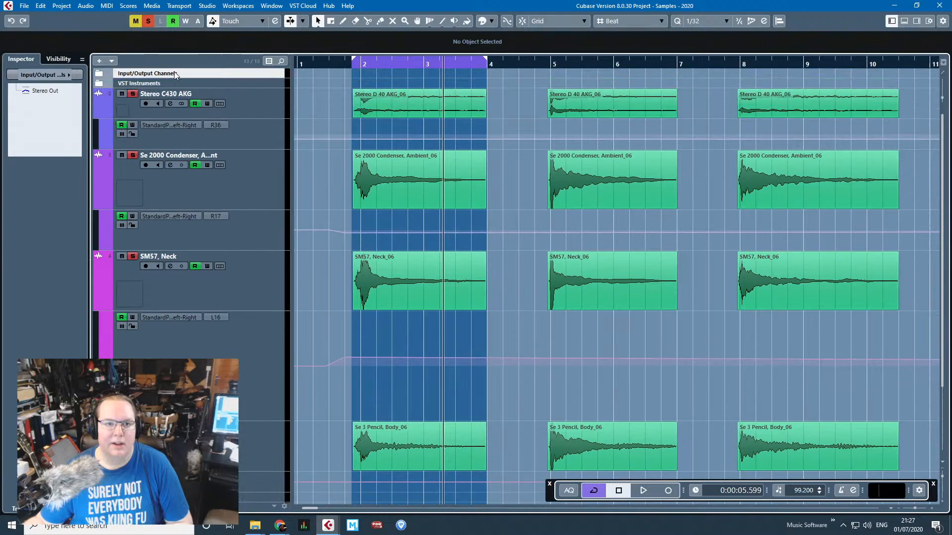
left_click(99, 73)
left_click(155, 103)
left_click(79, 124)
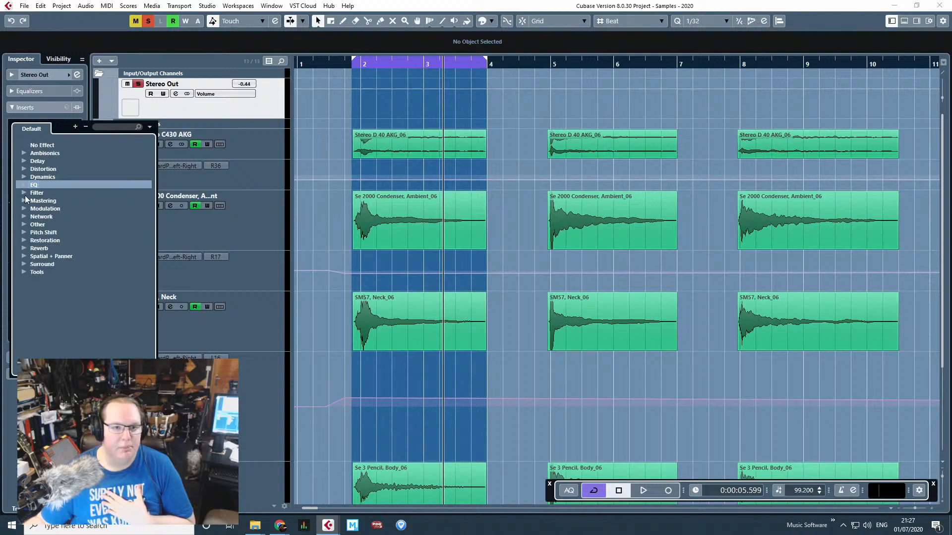
left_click(23, 179)
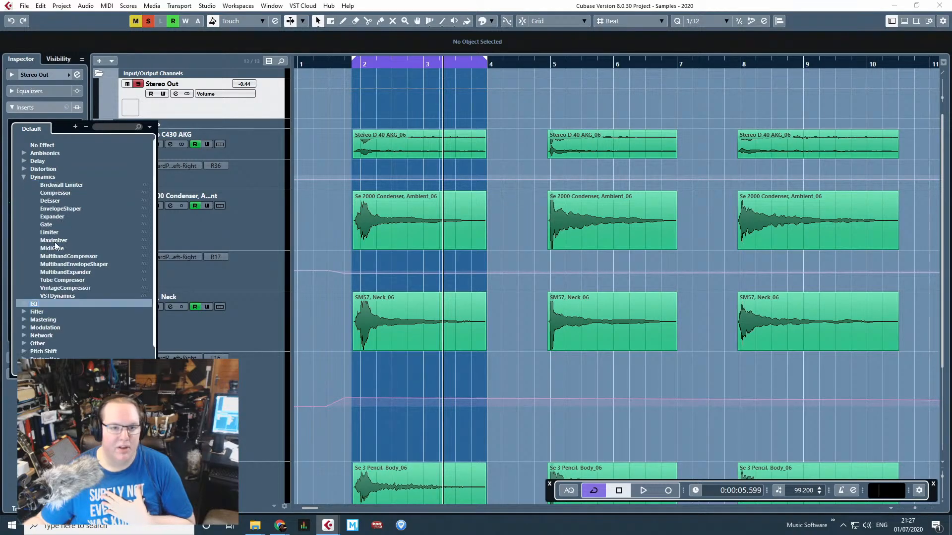
left_click(58, 242)
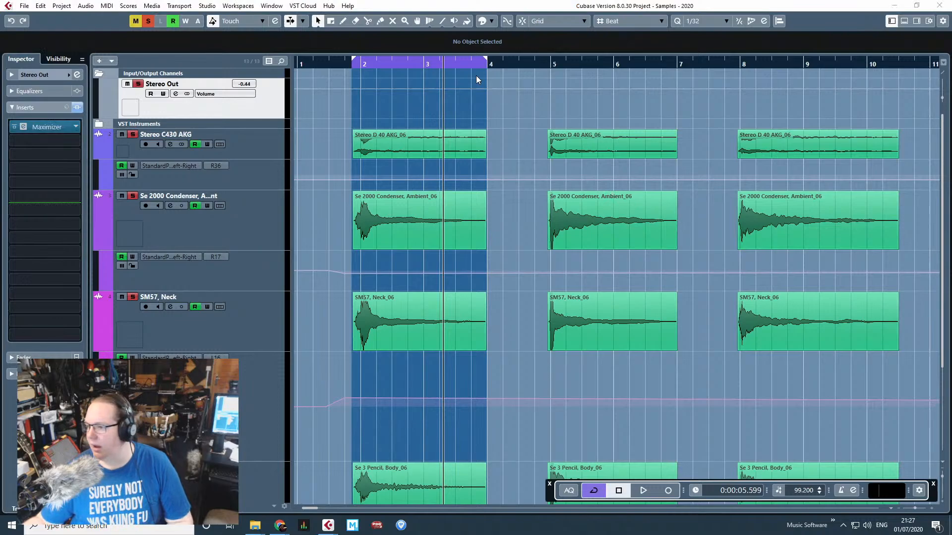
Bring the Maximizer window into view and load the Master Buss Dynamics preset.
key("alt+Tab")
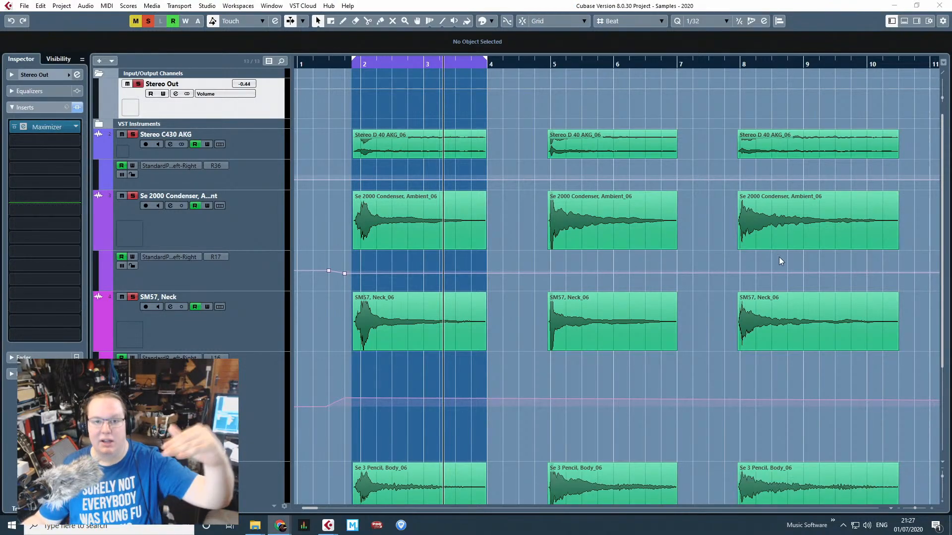
key("alt+Tab")
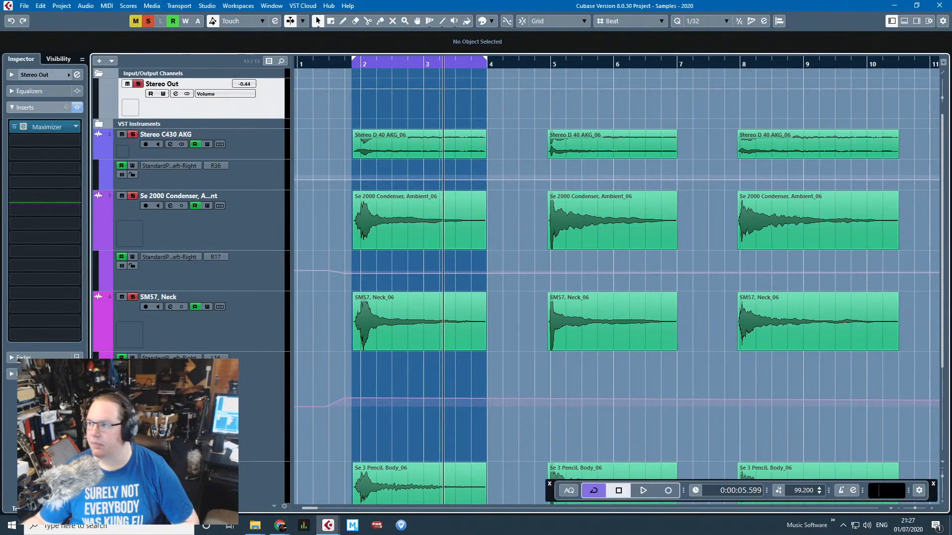
left_click_drag(391, 78, 411, 87)
left_click(466, 102)
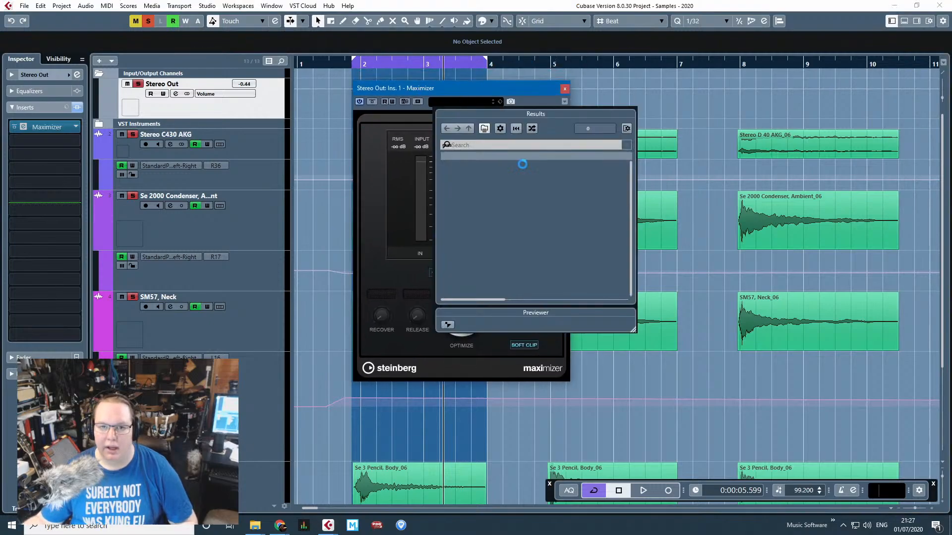
double_click(489, 177)
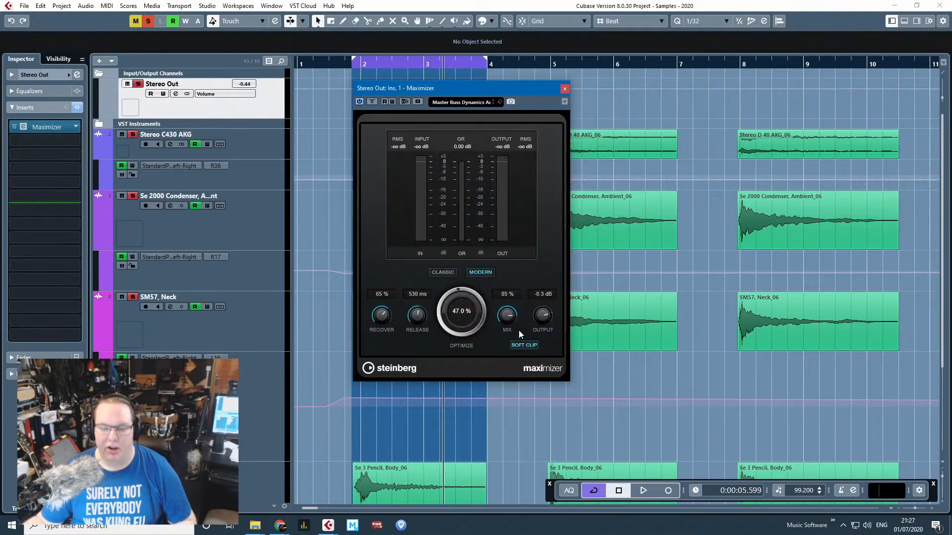
Play the loop through the Maximizer, set the Stereo Out volume to 0.00 and close the Maximizer window.
left_click(348, 67)
key("space")
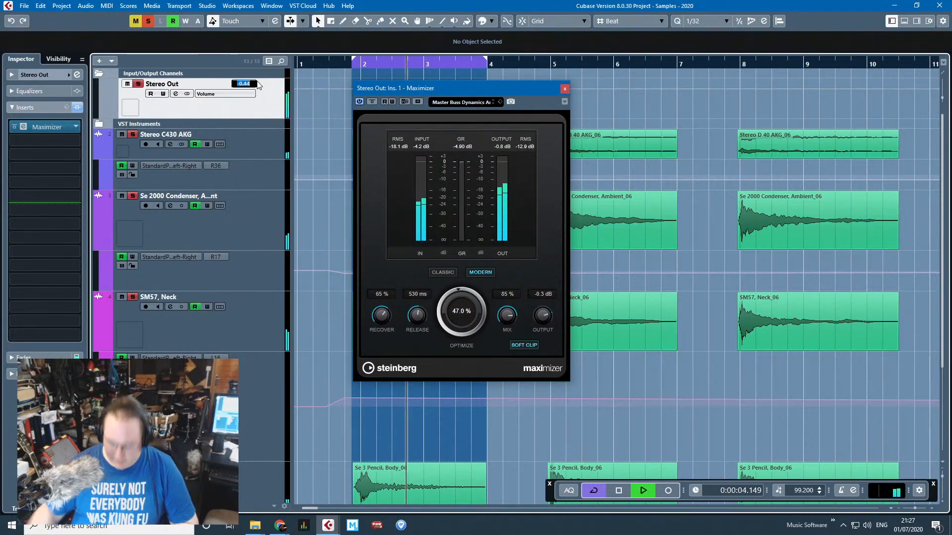
left_click(564, 91)
scroll(341, 143, "up", 3)
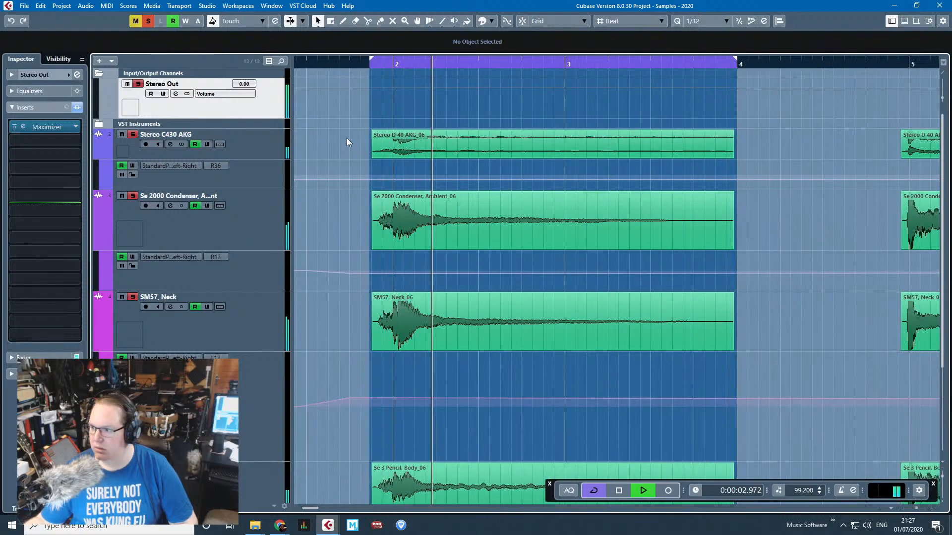
Shorten the loop to the sample tails from about bar 3 and compare them with the Se 2000 Condenser track muted and unmuted.
scroll(346, 138, "down", 3)
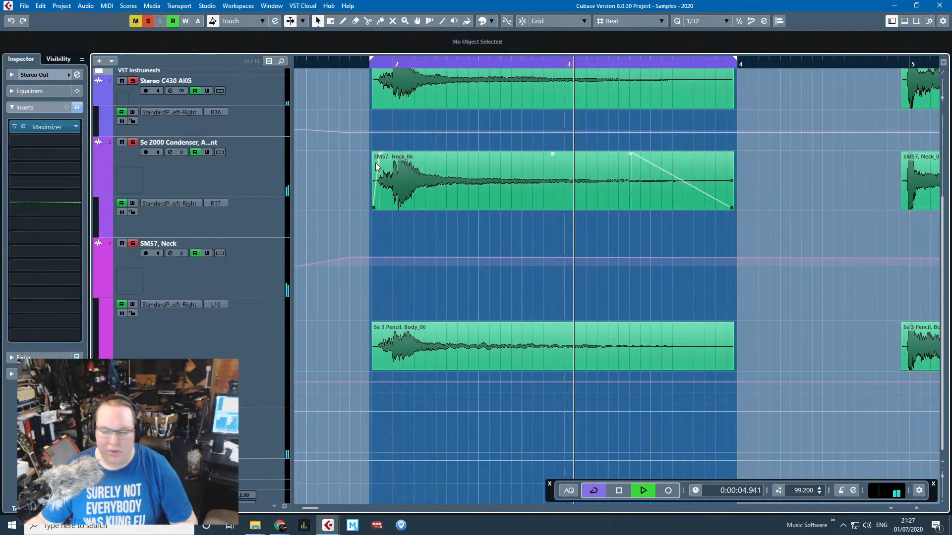
scroll(375, 163, "up", 2)
left_click(122, 197)
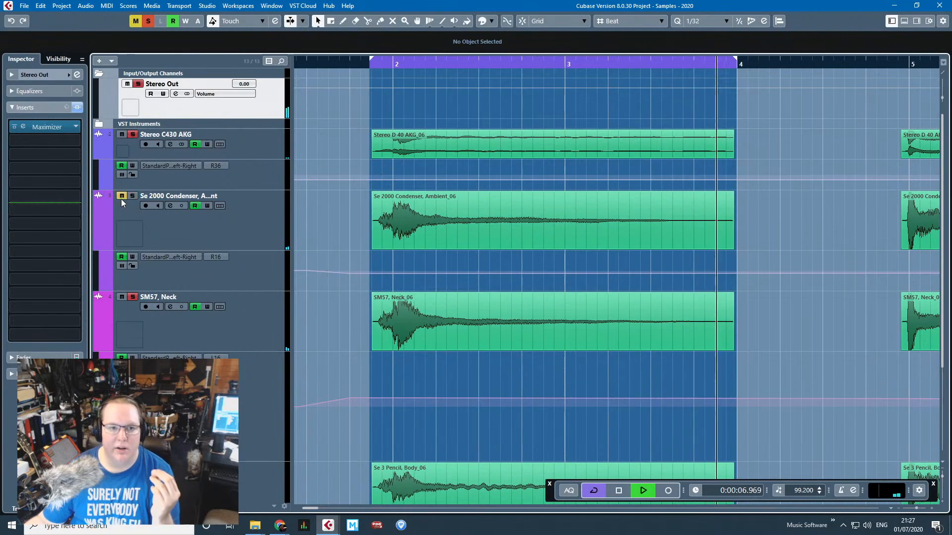
mouse_move(371, 61)
left_mouse_down()
mouse_move(570, 61)
mouse_move(570, 88)
left_mouse_up()
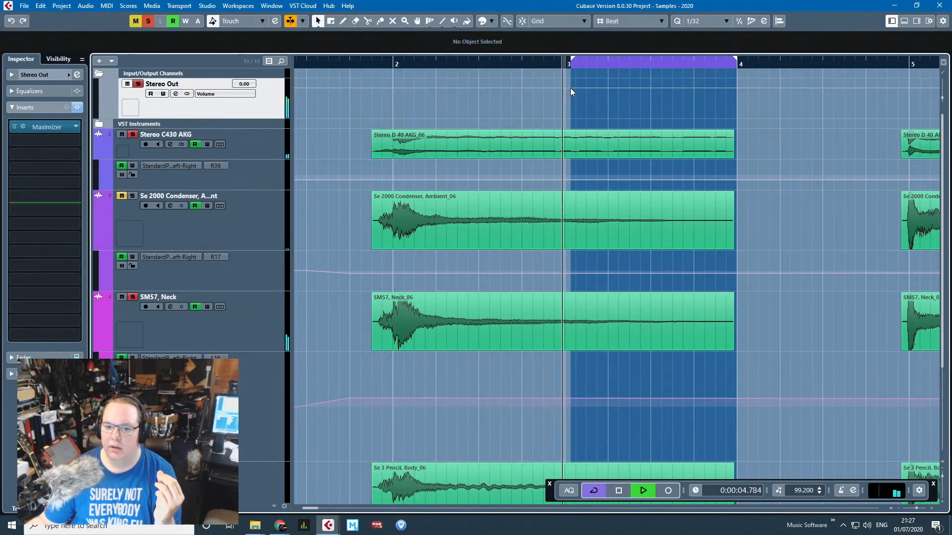
left_click(123, 196)
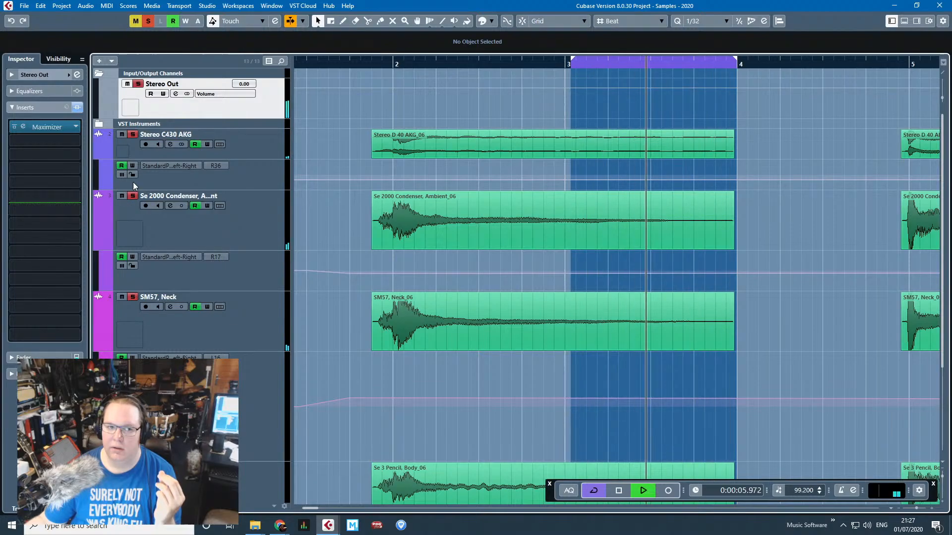
Turn off all track solos and set the volume of the Comp, EQ, etc group to -12.
left_click(149, 25)
scroll(237, 263, "down", 3)
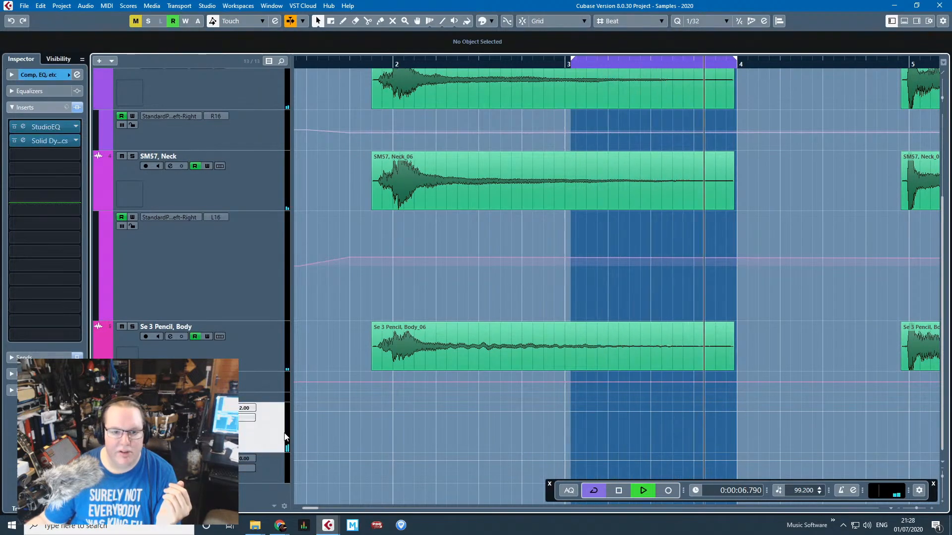
left_click(248, 408)
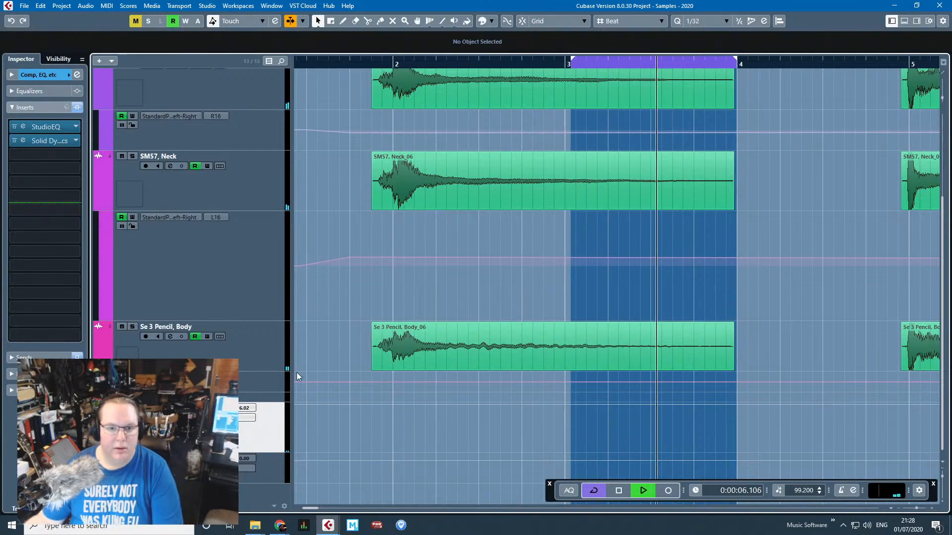
double_click(244, 408)
type("-12")
key("Return")
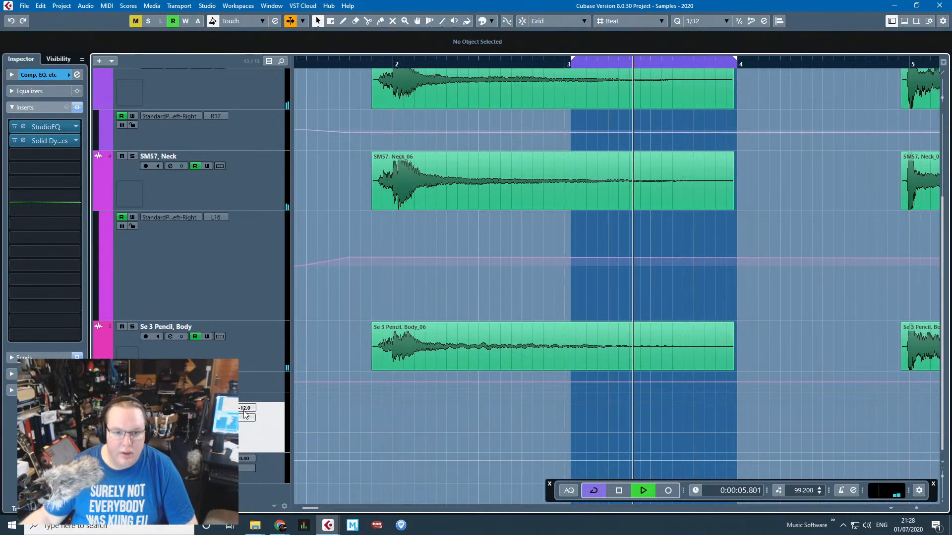
Check the sends of the individual microphone tracks, and return to the Comp, EQ, etc group.
left_click(265, 350)
left_click(11, 390)
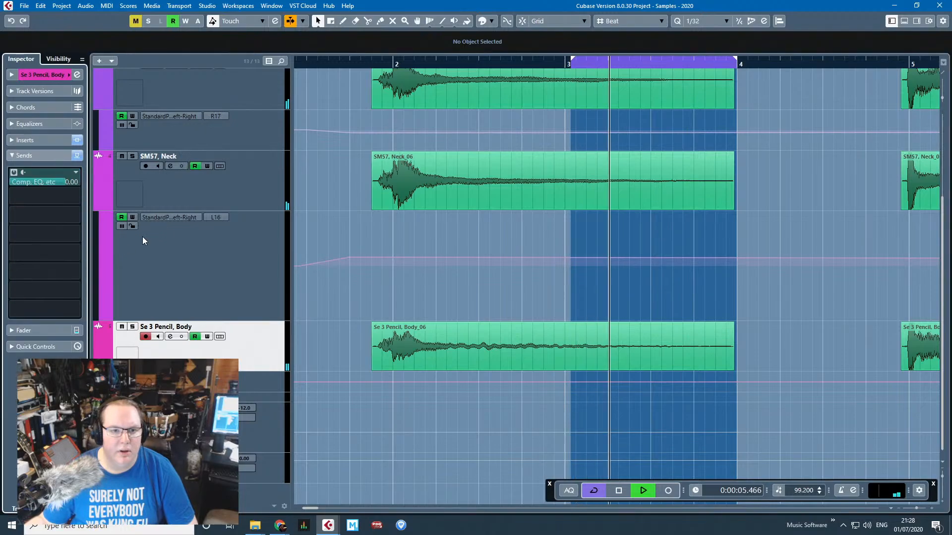
left_click(213, 259)
left_click(228, 190)
left_click(243, 94)
scroll(273, 127, "up", 3)
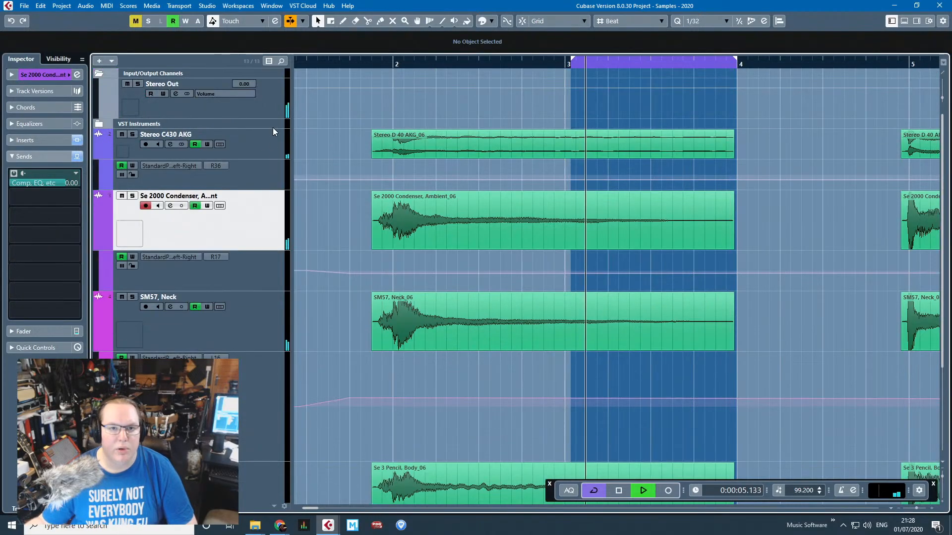
left_click(275, 144)
scroll(337, 428, "down", 3)
left_click(257, 428)
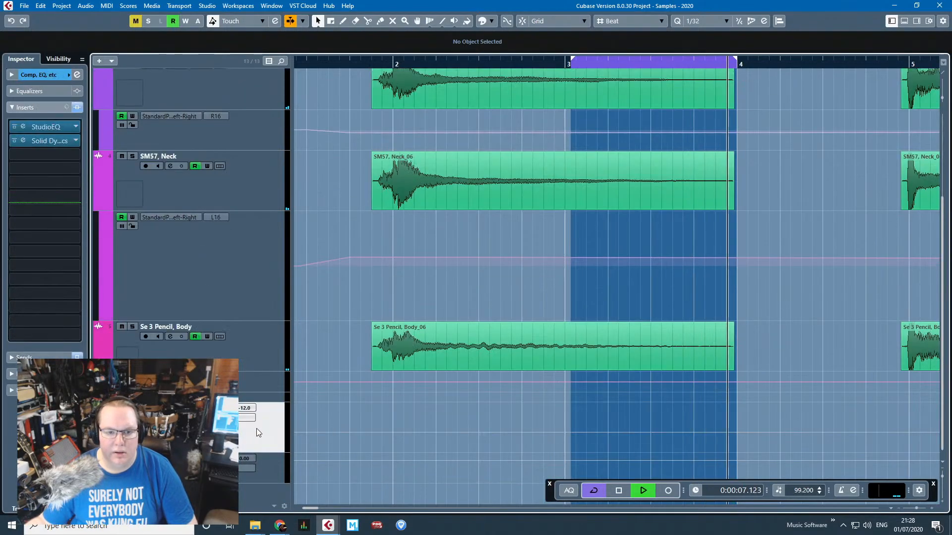
Inspect the Solid Dynamics insert on the Comp, EQ, etc group, close it and look over the tracks during playback.
left_click(60, 142)
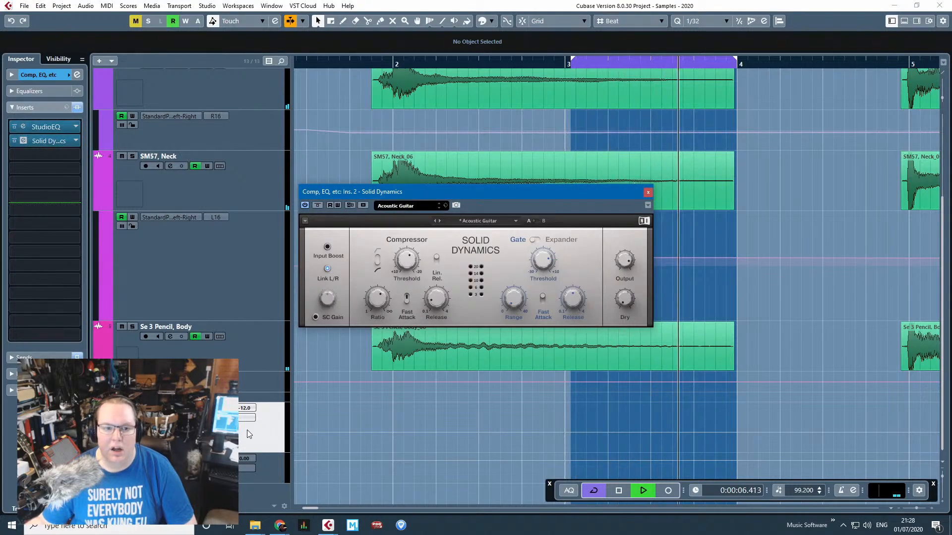
left_click(649, 193)
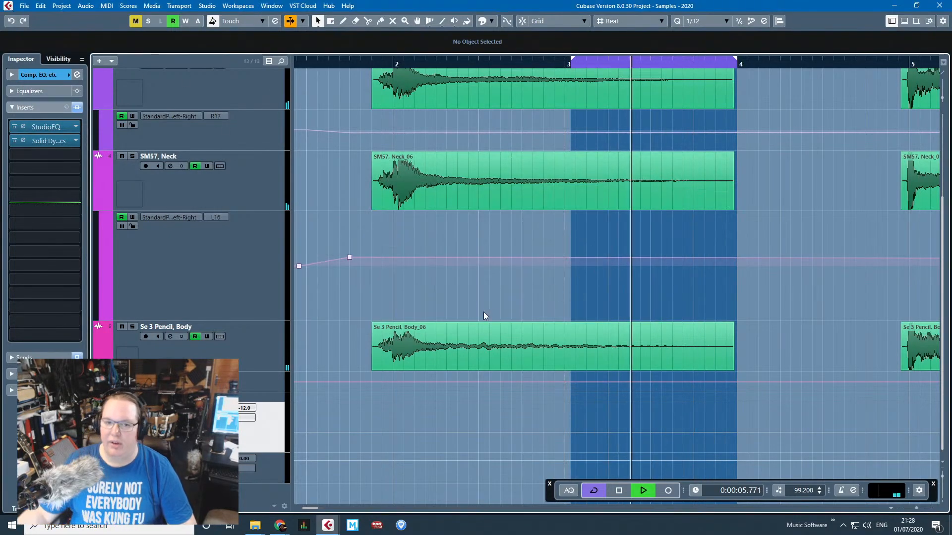
scroll(483, 311, "up", 3)
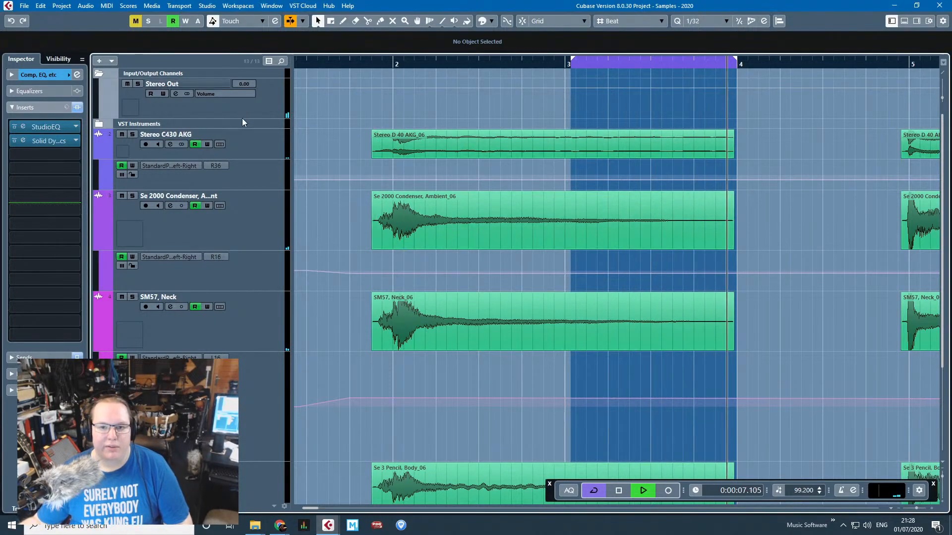
scroll(242, 119, "down", 3)
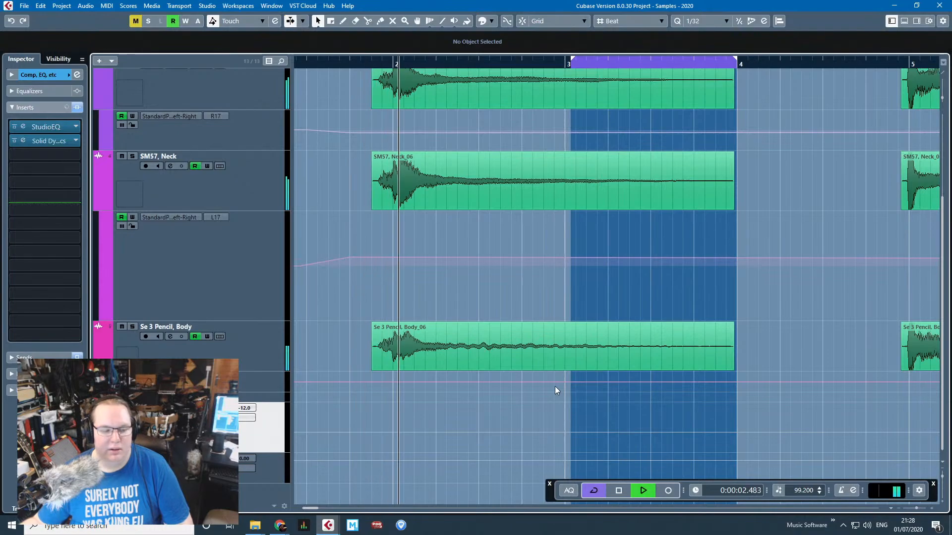
scroll(545, 407, "up", 3)
scroll(538, 415, "down", 3)
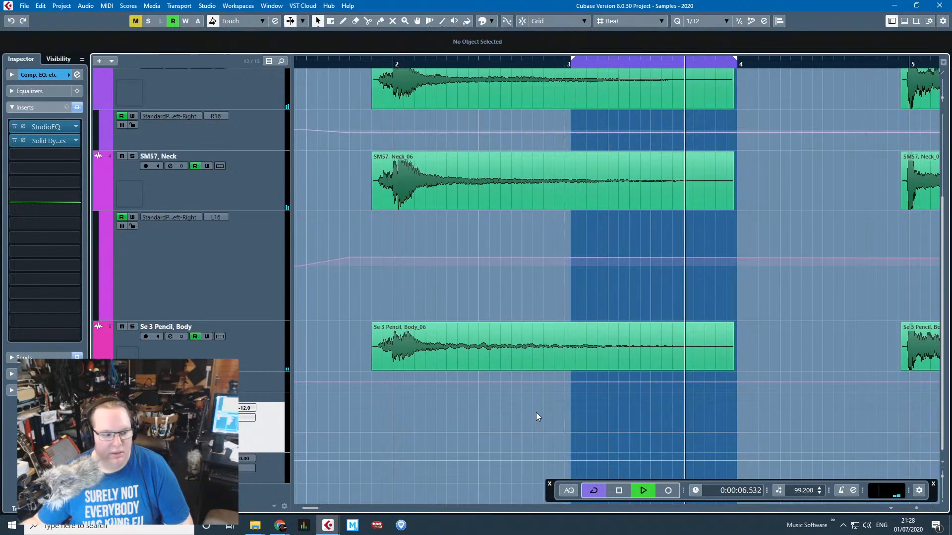
Extend the loop's start back to just before bar 2, play the complete samples and return the playhead ahead of the loop.
key("space")
left_click(366, 63)
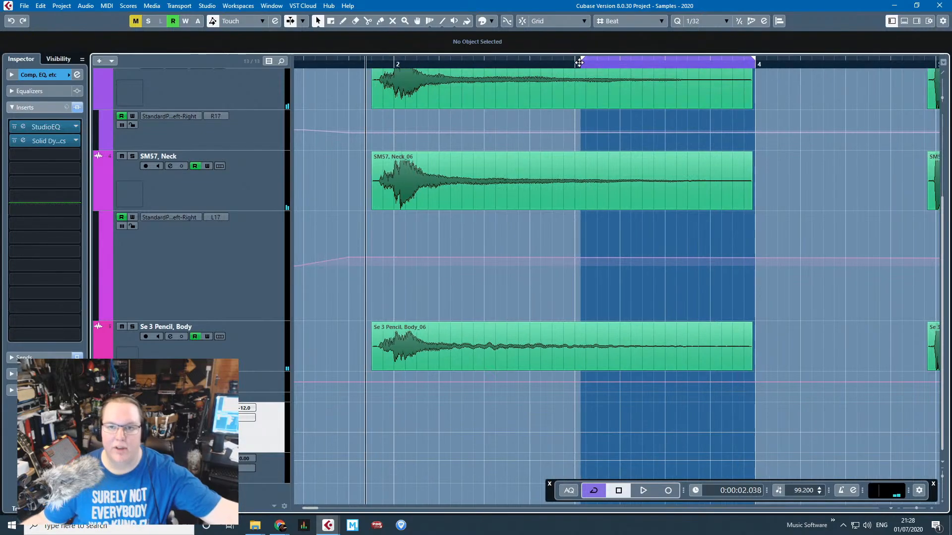
left_click_drag(580, 60, 368, 59)
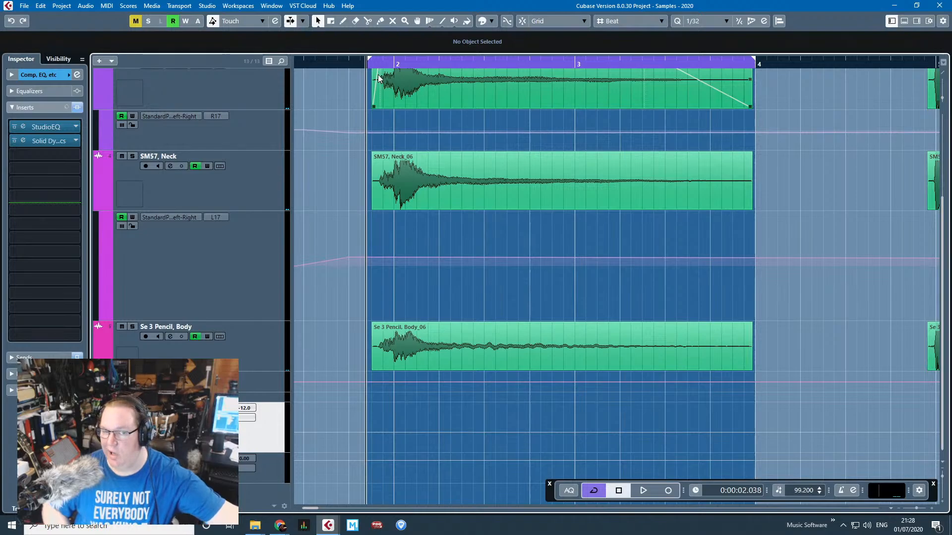
key("space")
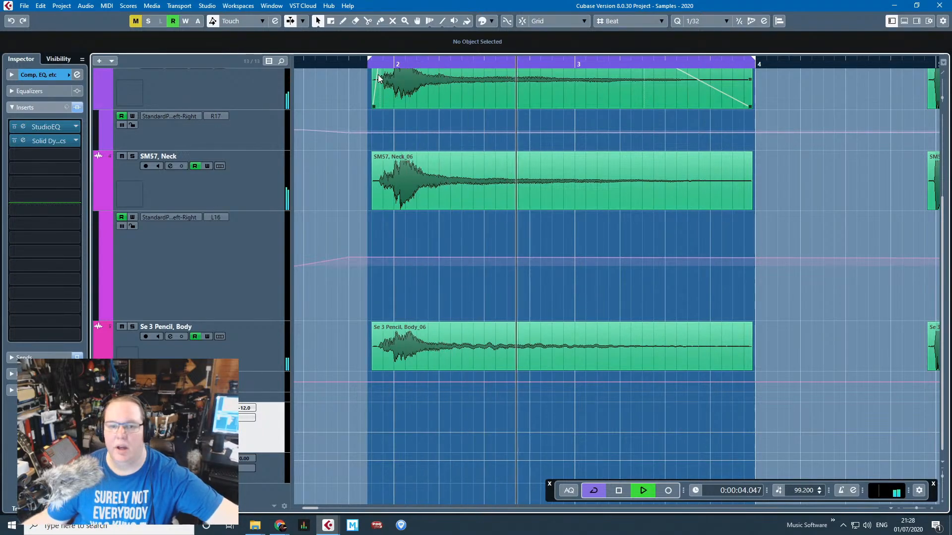
scroll(230, 224, "up", 3)
key("space")
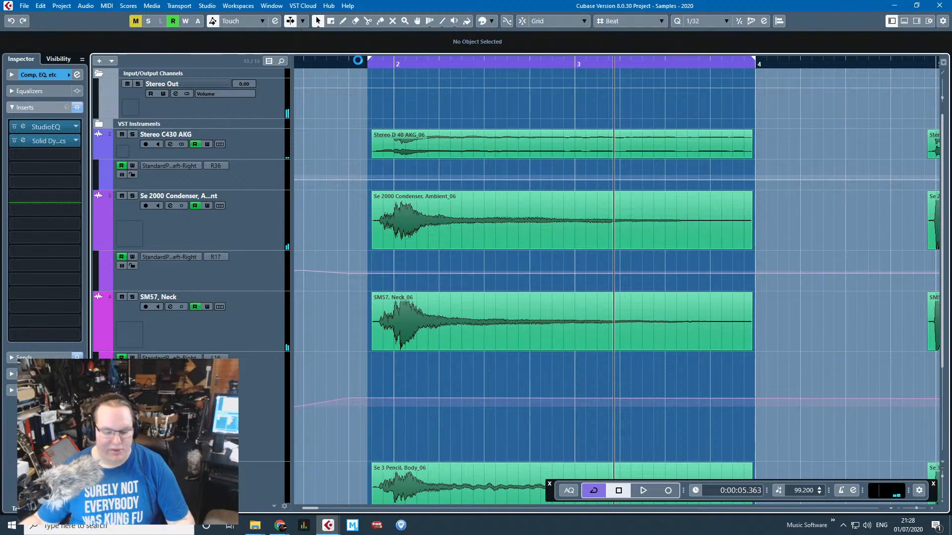
left_click(357, 60)
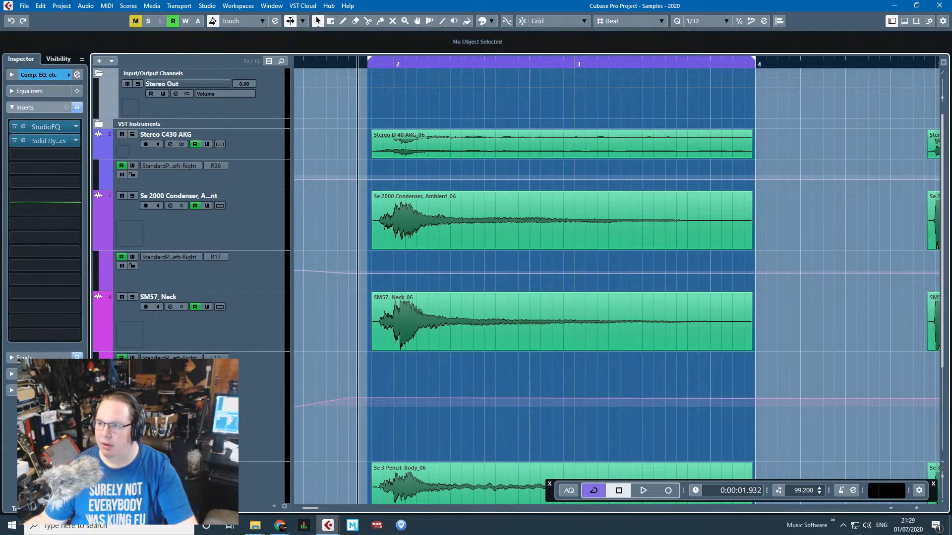
Switch to File Explorer, create a folder named "_ 2020 Samples" inside Janky Guitar Thing and move the window off the project.
key("alt+Tab")
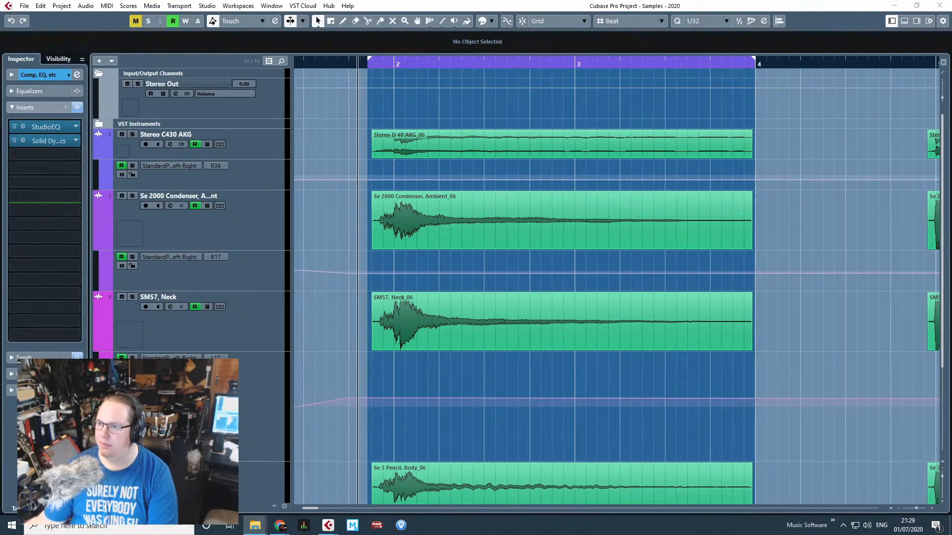
left_click_drag(951, 75, 442, 63)
left_click(158, 89)
right_click(386, 387)
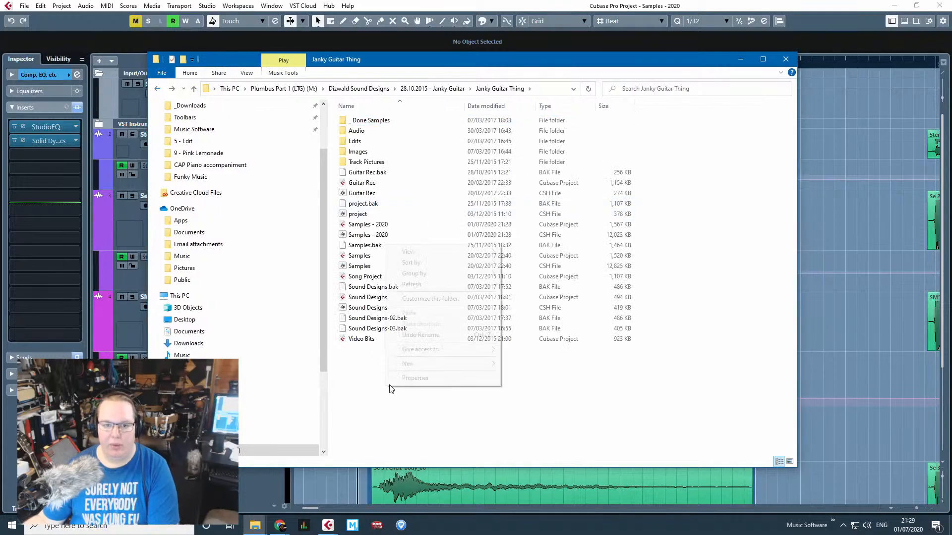
mouse_move(490, 363)
left_click(547, 365)
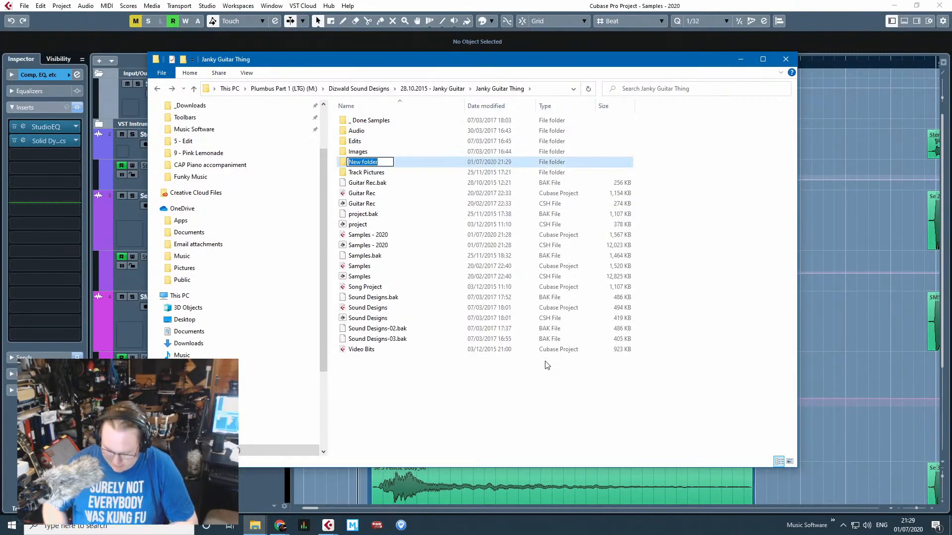
type("_")
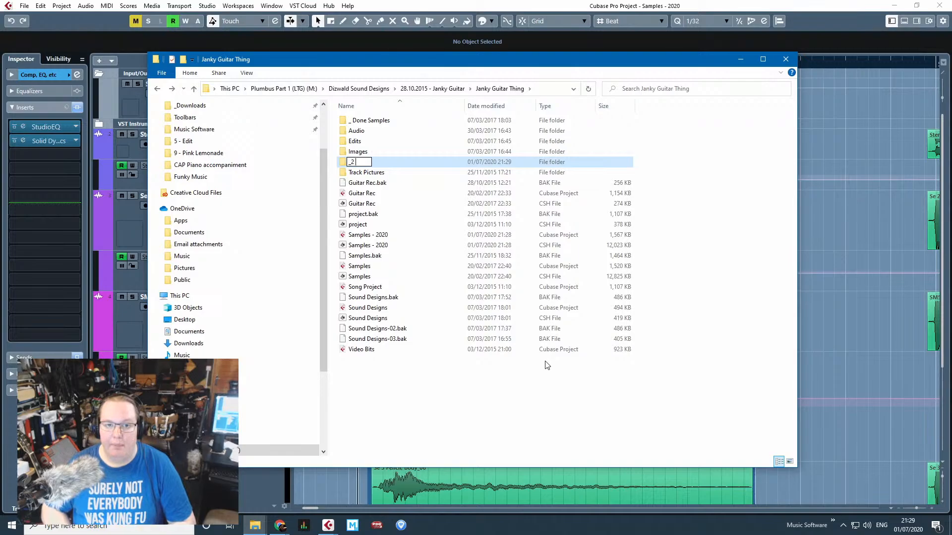
type(" 2")
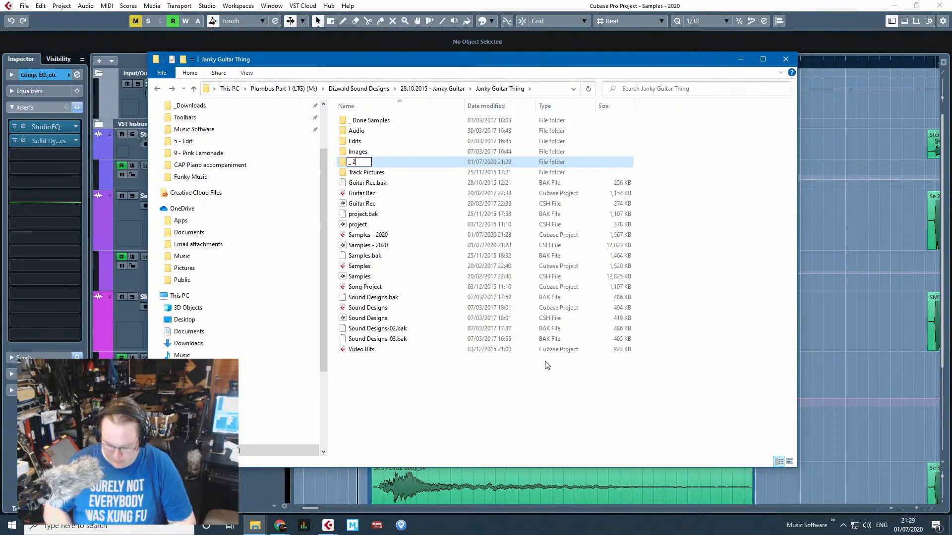
type("-2020 Samples")
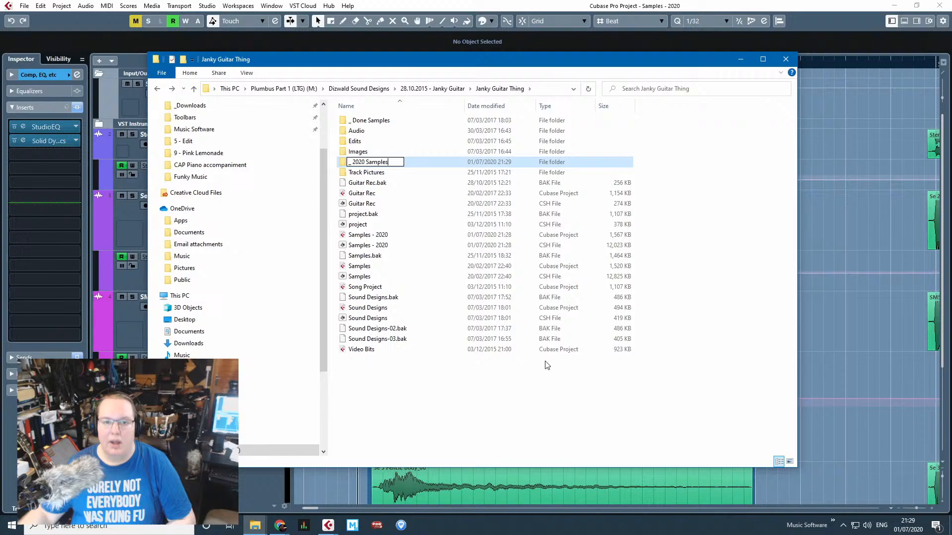
key("Return")
left_click_drag(377, 63, 951, 64)
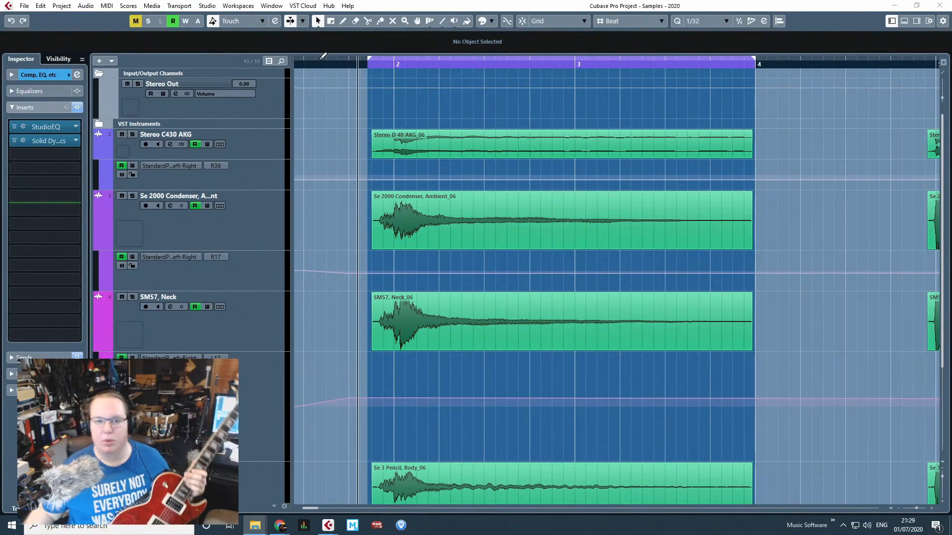
Return to Cubase, play the looped guitar samples for comparison with the live guitar, and stop playback.
left_click(319, 235)
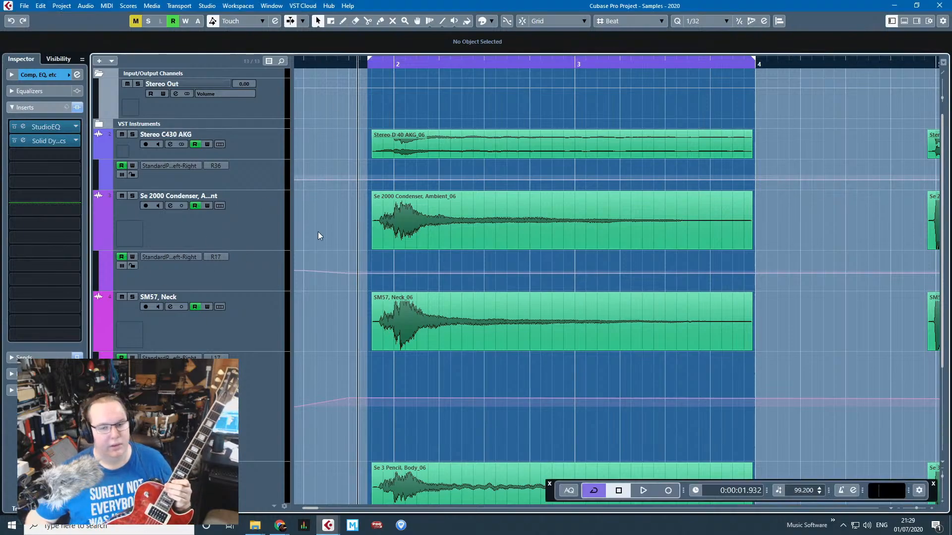
key("space")
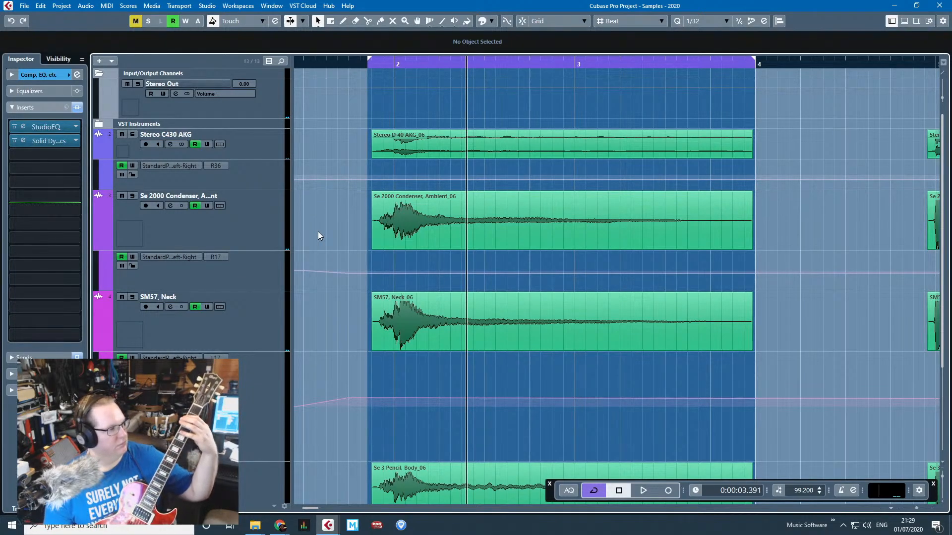
key("space")
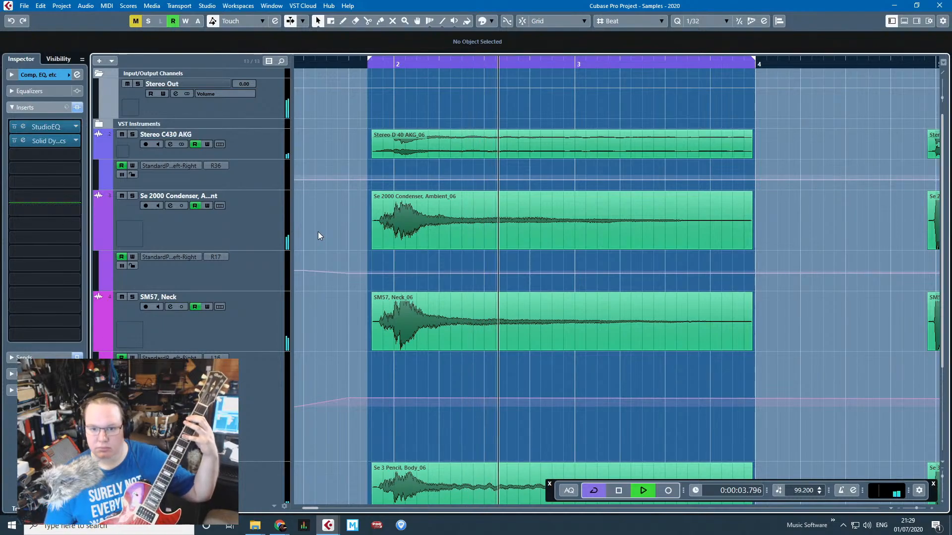
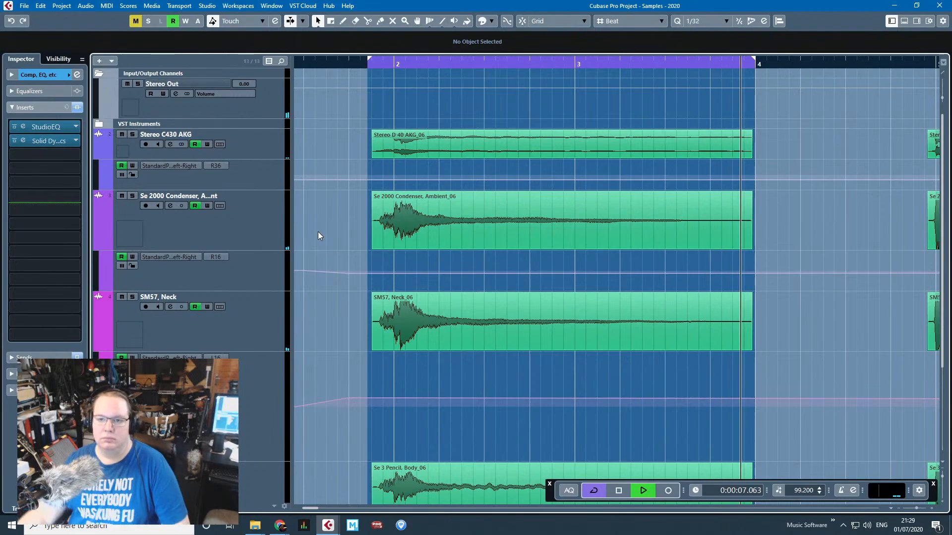
key("space")
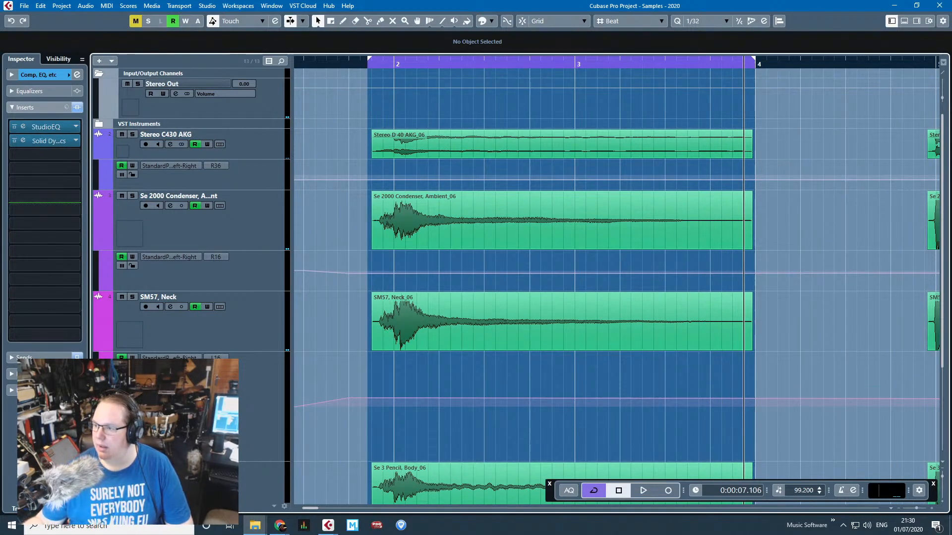
Switch to File Explorer, create a text document named Info in the _ 2020 Samples folder and open it in Notepad.
left_click_drag(951, 101, 505, 79)
right_click(489, 141)
left_click(587, 311)
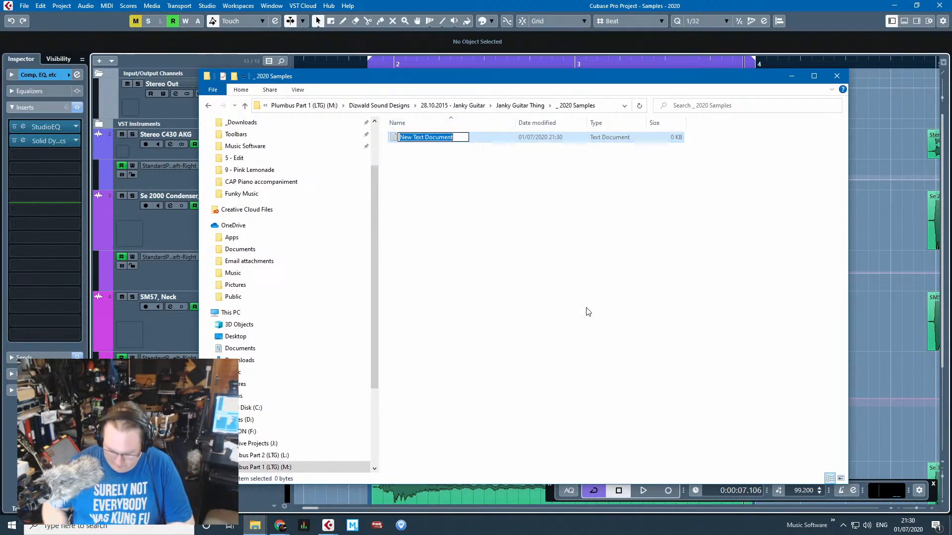
type("n")
type("nfo")
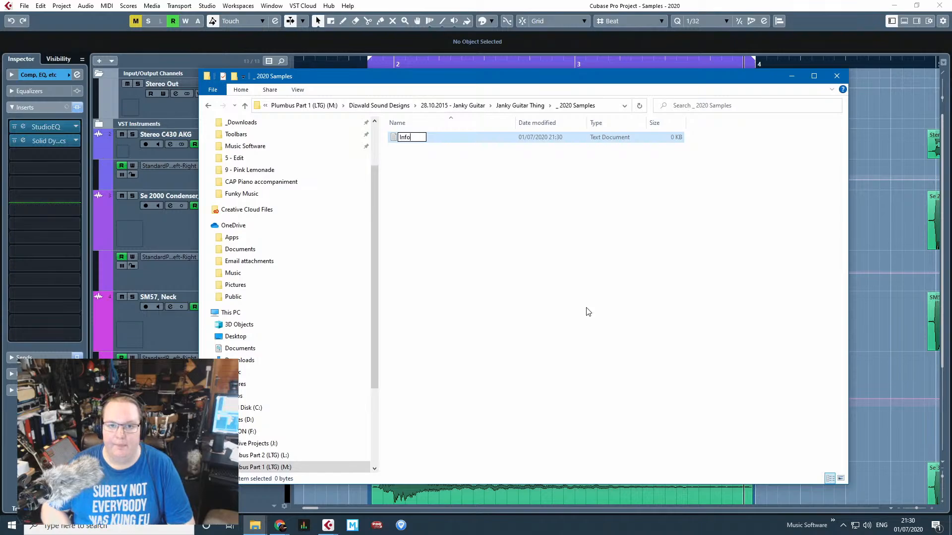
key("Return")
key("Return")
Leave blank space above and write the heading line 'New mixes for the previously "released" Janky Guitar pack'.
key("Return")
key("Return")
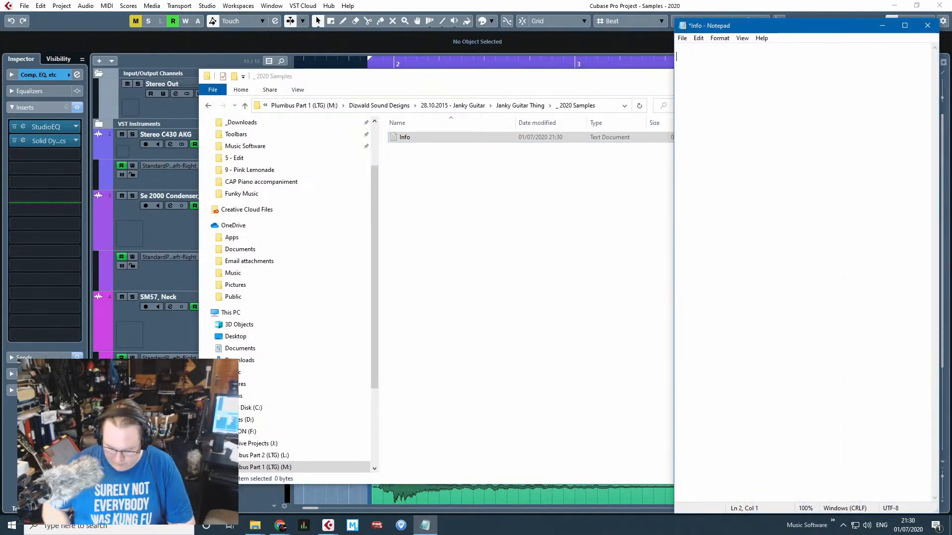
type("New")
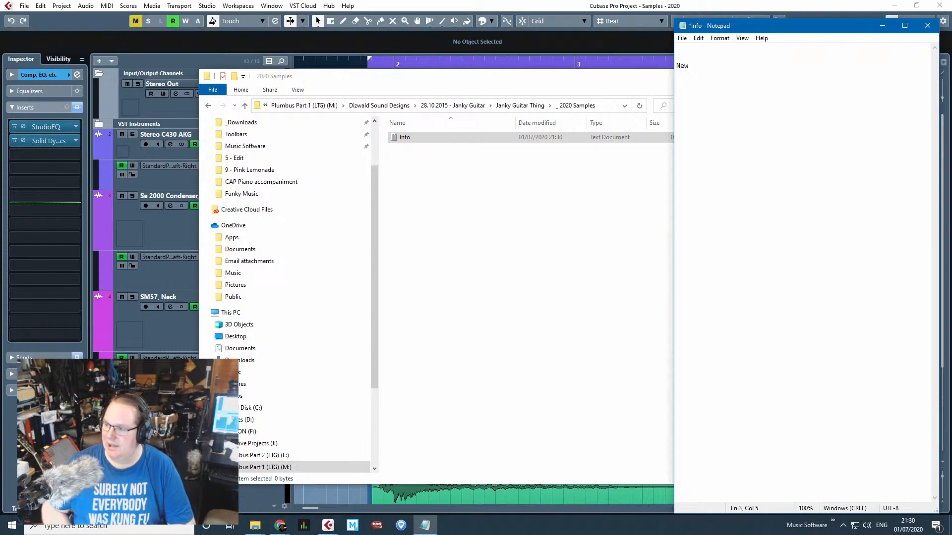
type(" mixes ")
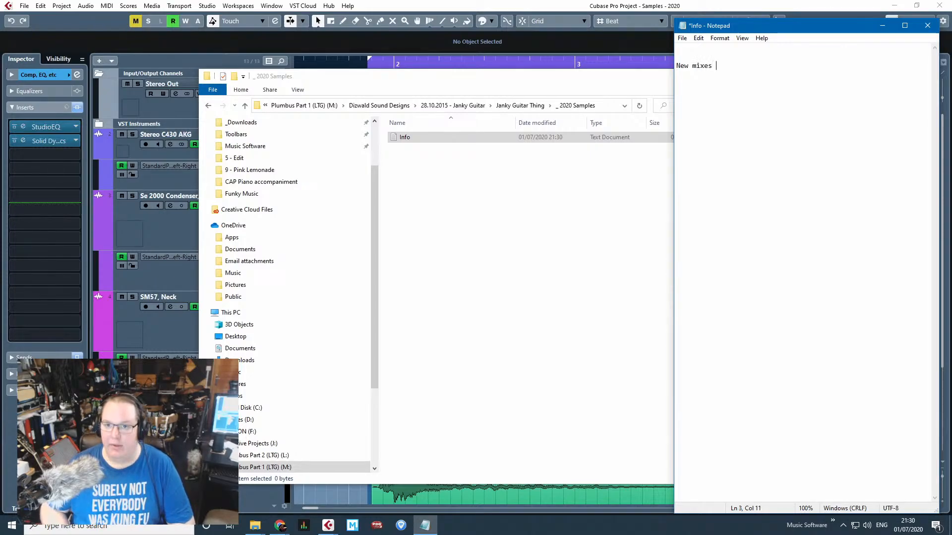
type("for the previousl")
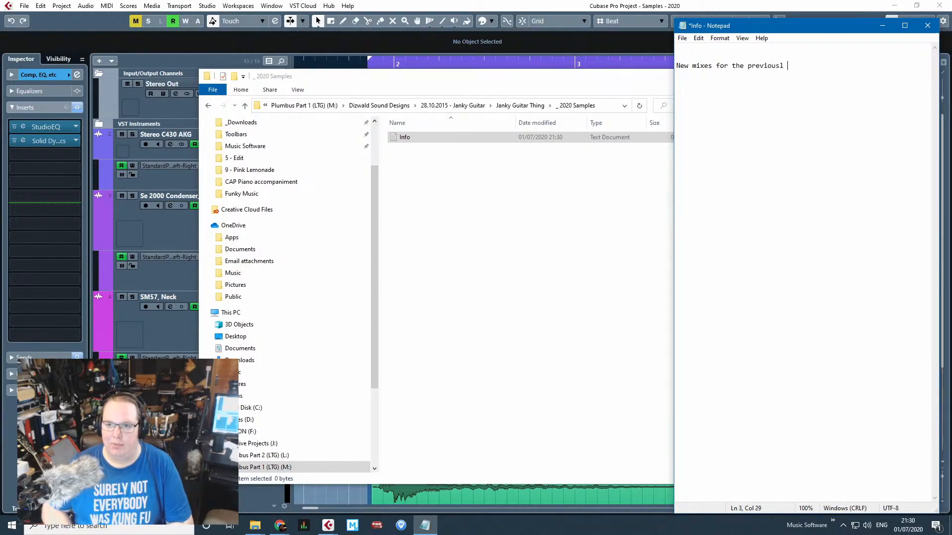
type("y \"released\" Jan")
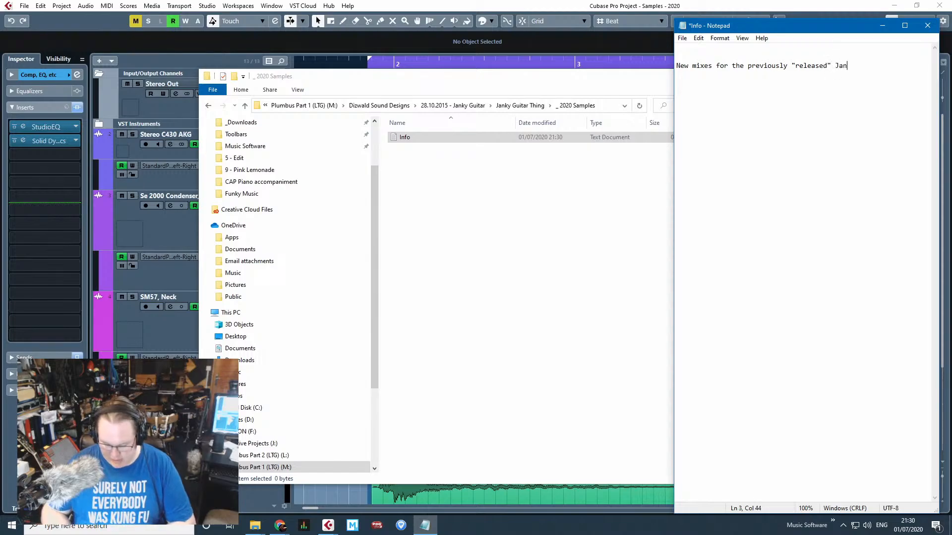
type("ky Guitar pa")
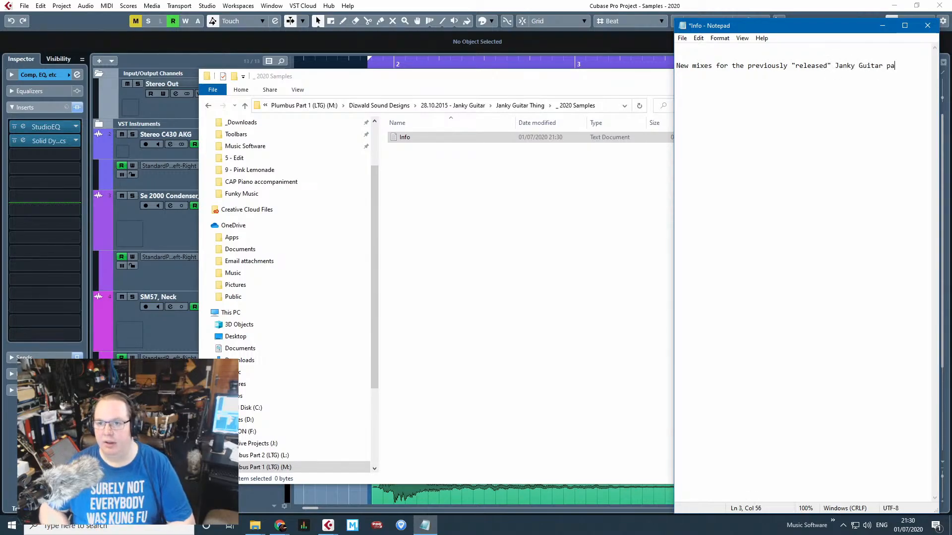
type("ck")
key("Return")
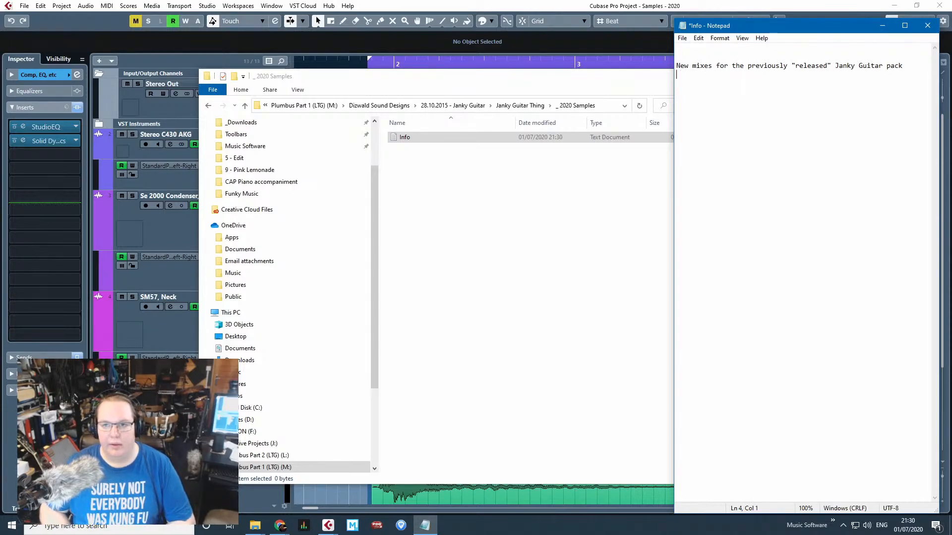
Add the point "Slightly more stereo" as an indented line beneath the heading in the Info text.
type("Slightly more stereo")
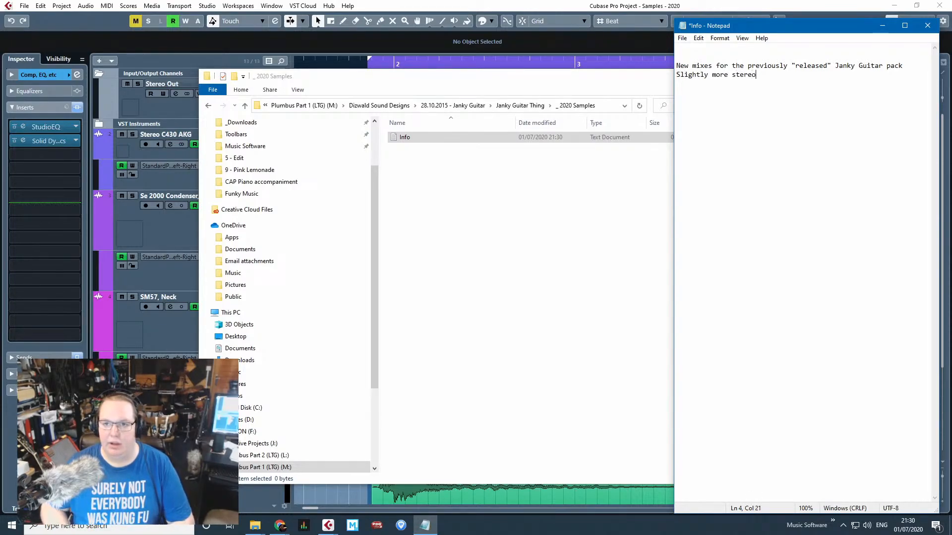
key("Left")
key("Left")
key("Left")
key("Left")
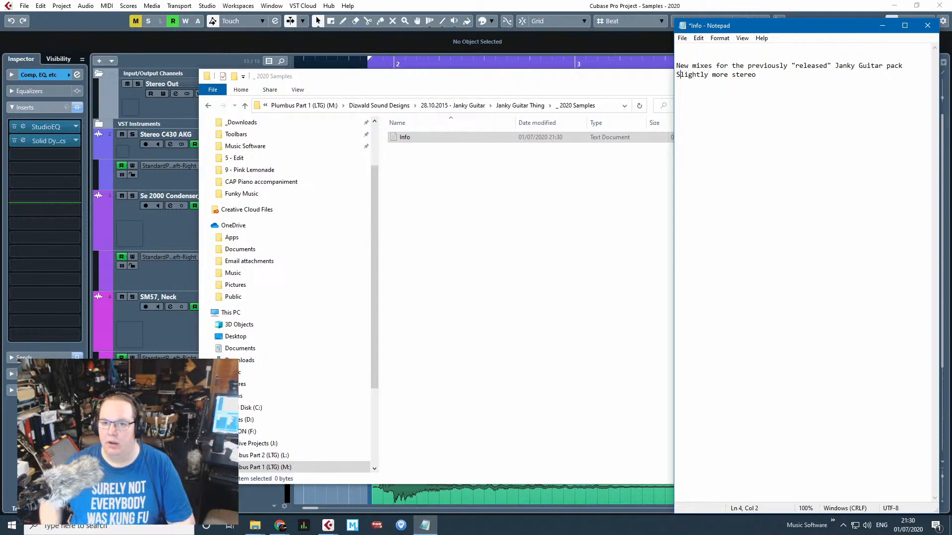
key("Left")
key("Tab")
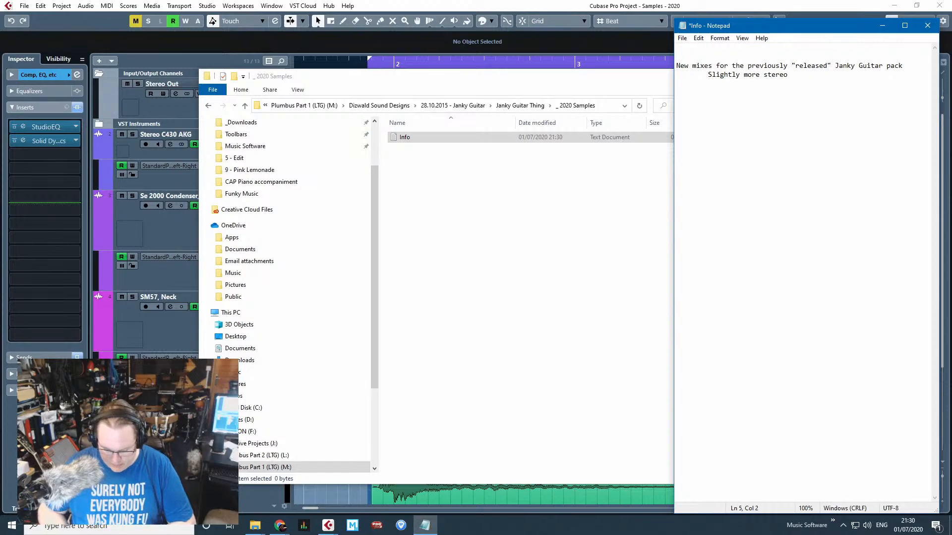
Add the indented point "Less hi-end noise" to the Info text and start another indented line below it.
type("Less hi")
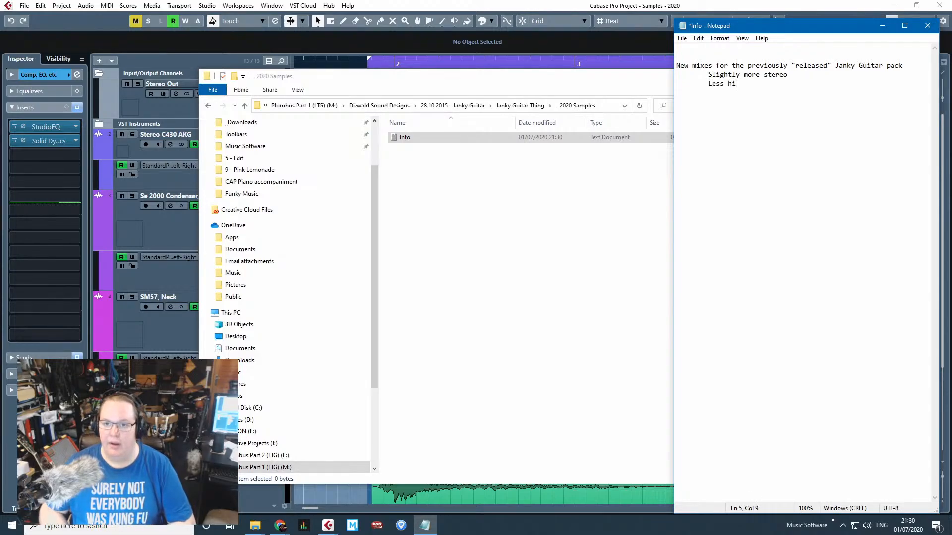
type("-en")
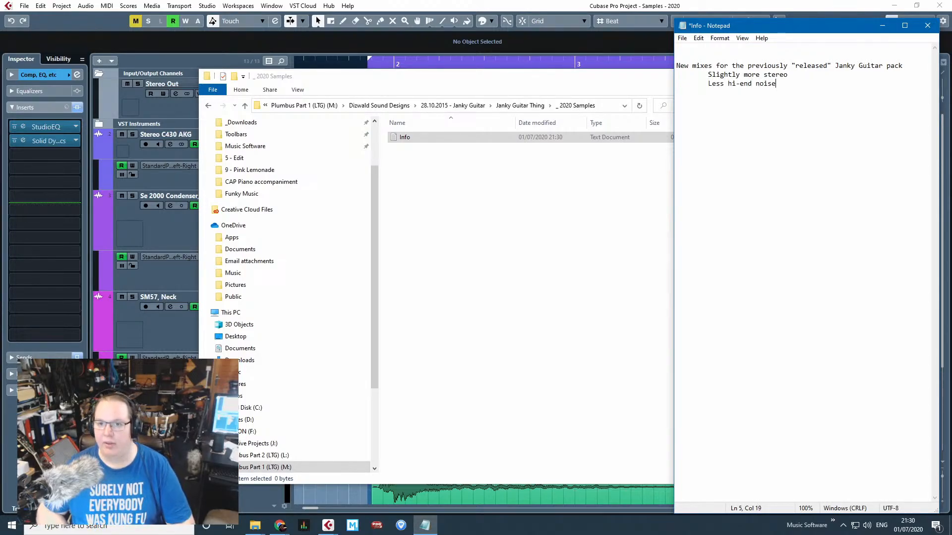
type("d noise")
key("Return")
key("Tab")
type("G")
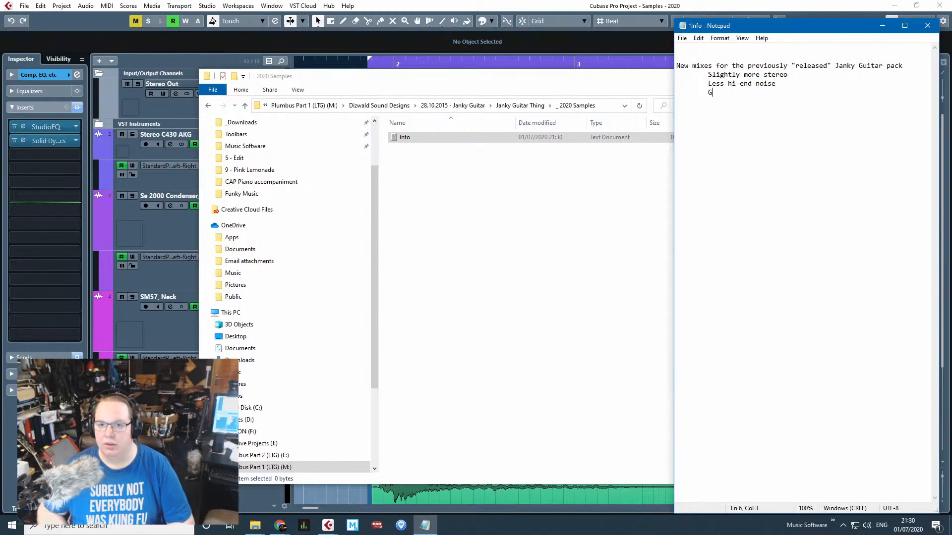
type("enerally nices")
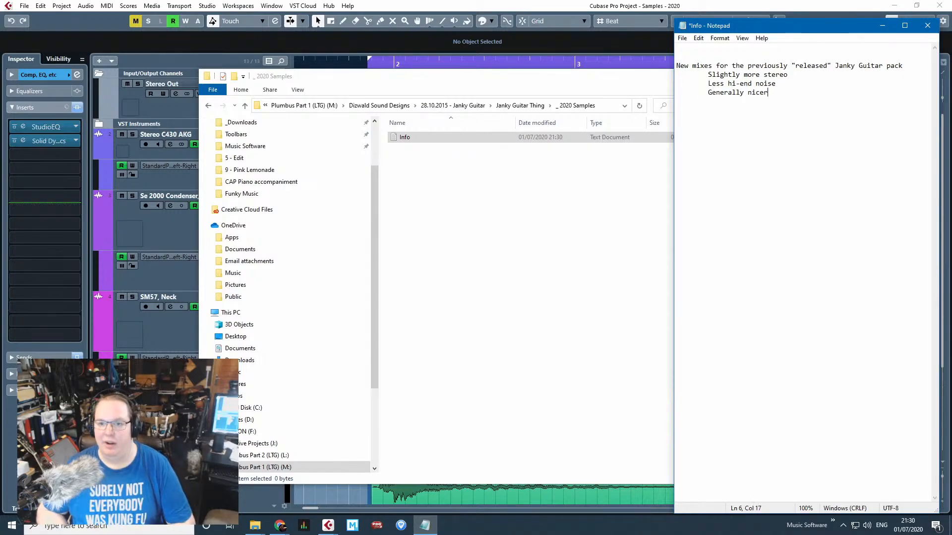
key("BackSpace")
key("BackSpace")
key("BackSpace")
key("BackSpace")
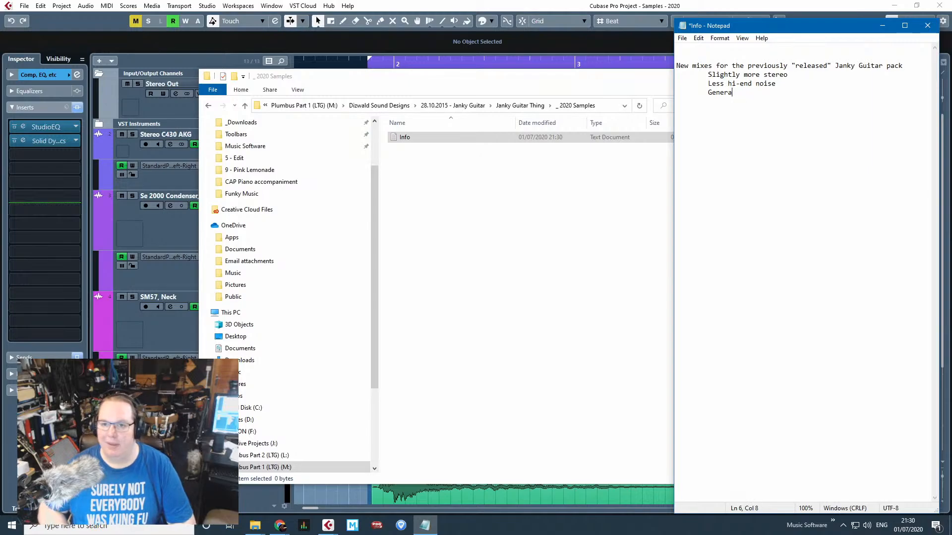
Write "Better level" as the third indented point and, after blank lines, add the unindented line "48khz".
type("Bet")
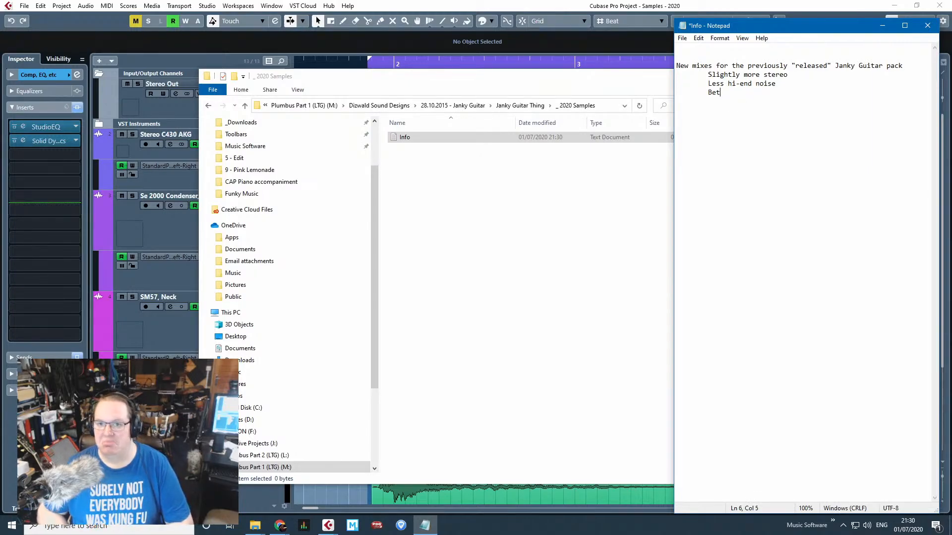
type("ter level   ")
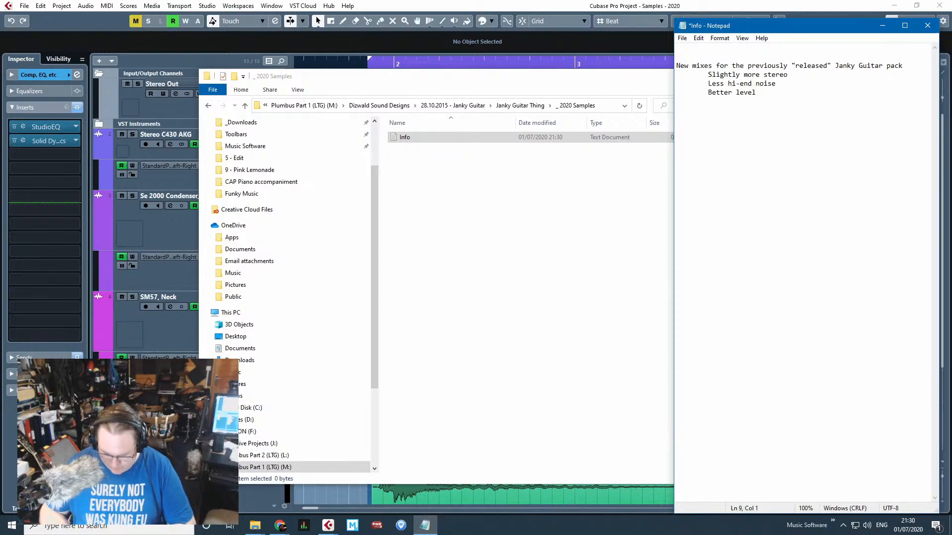
type("48")
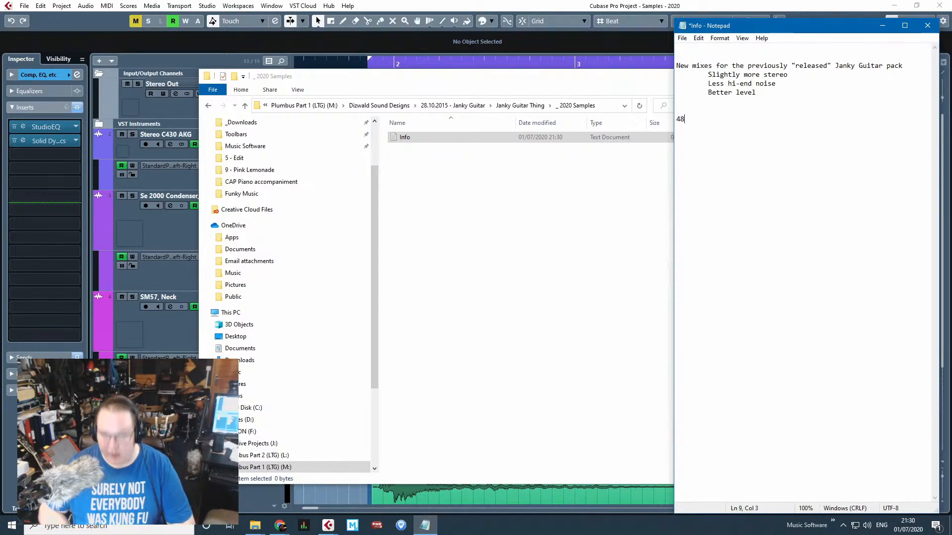
type("khz")
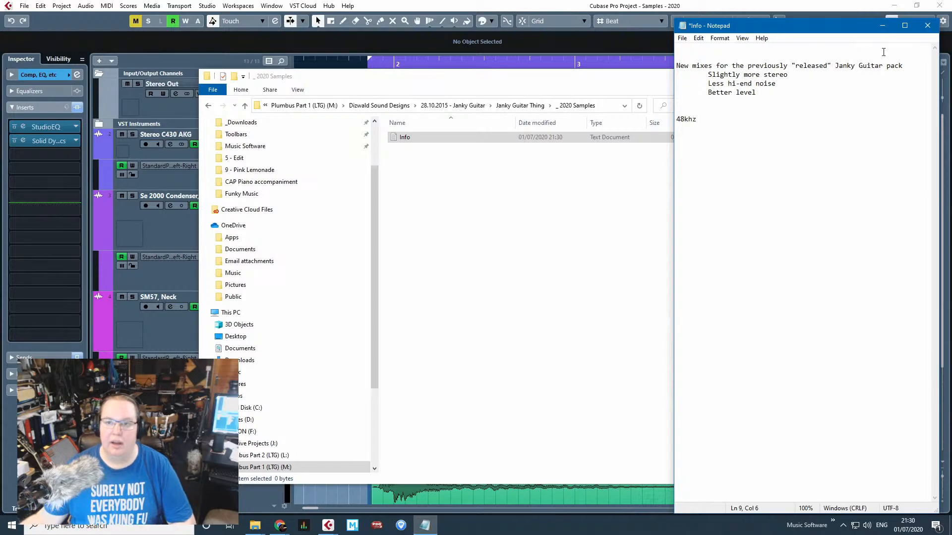
Move Notepad and File Explorer off the Cubase project, open the audio mixdown export and set the bit depth to 24 bit.
left_click_drag(787, 27, 951, 39)
left_click_drag(644, 80, 951, 84)
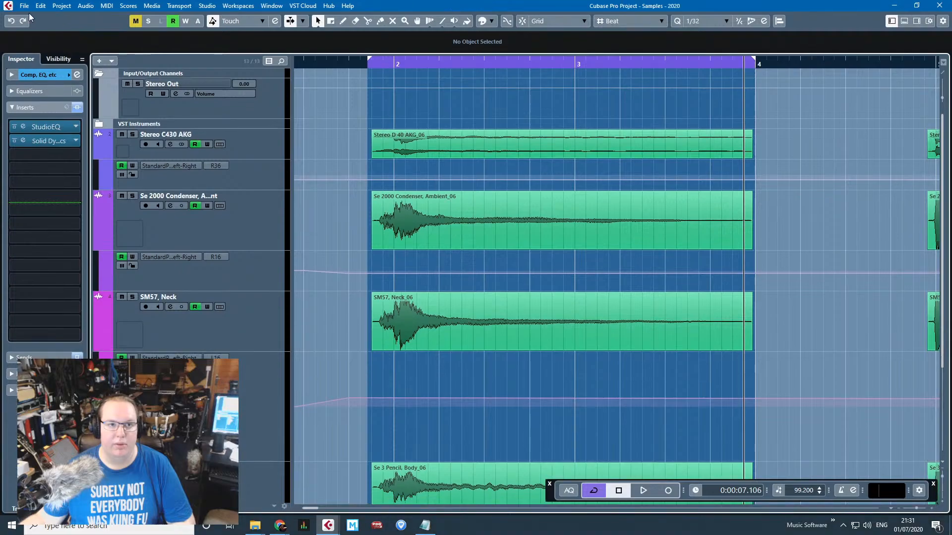
left_click(24, 5)
mouse_move(94, 158)
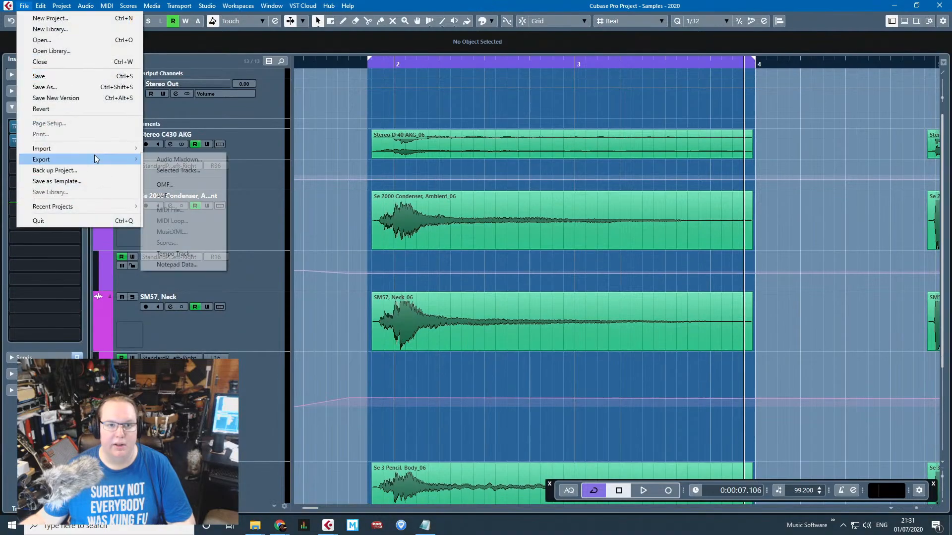
left_click(176, 159)
left_click(552, 200)
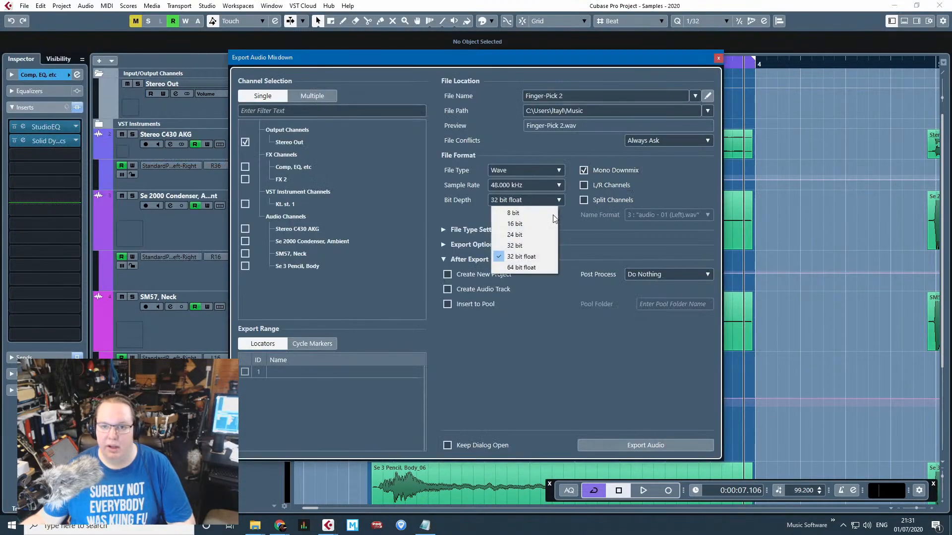
left_click(540, 235)
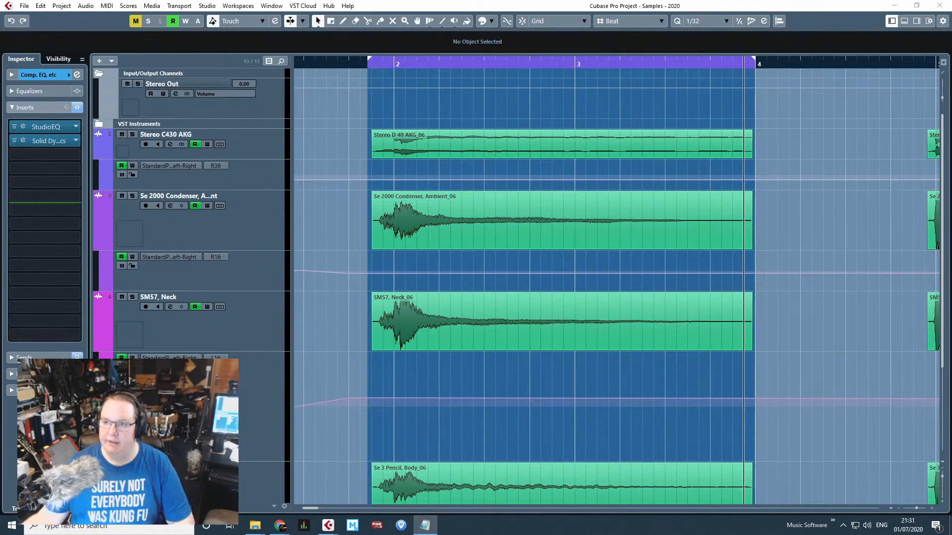
Set the mixdown's export folder to M:\Dizwald Sound Designs\28.10.2015 - Janky Guitar\Janky Guitar Thing\_ 2020 Samples.
left_click(516, 4)
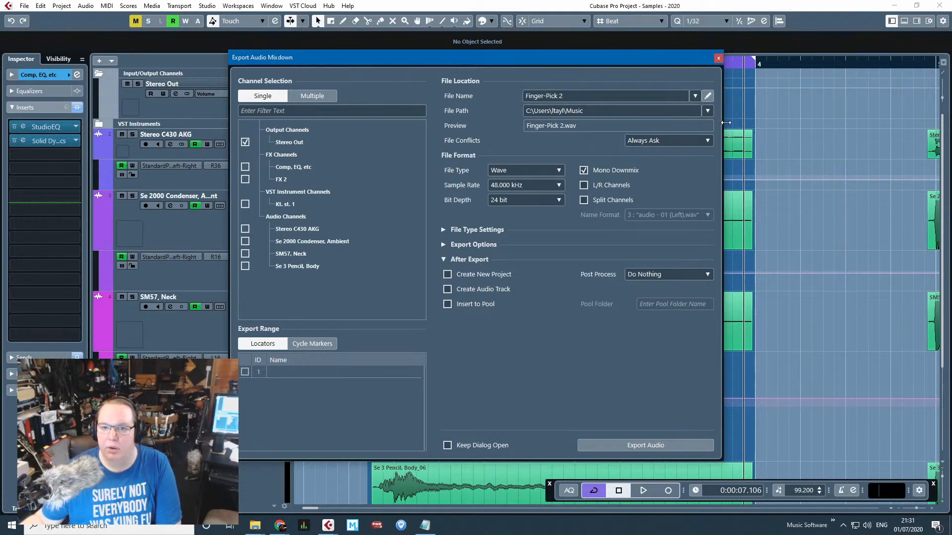
left_click(707, 111)
left_click(735, 124)
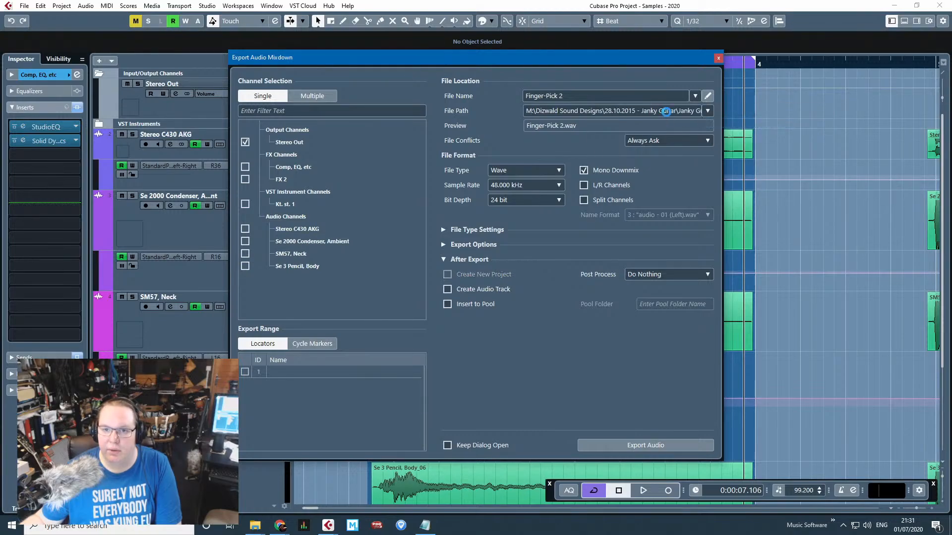
left_click(667, 111)
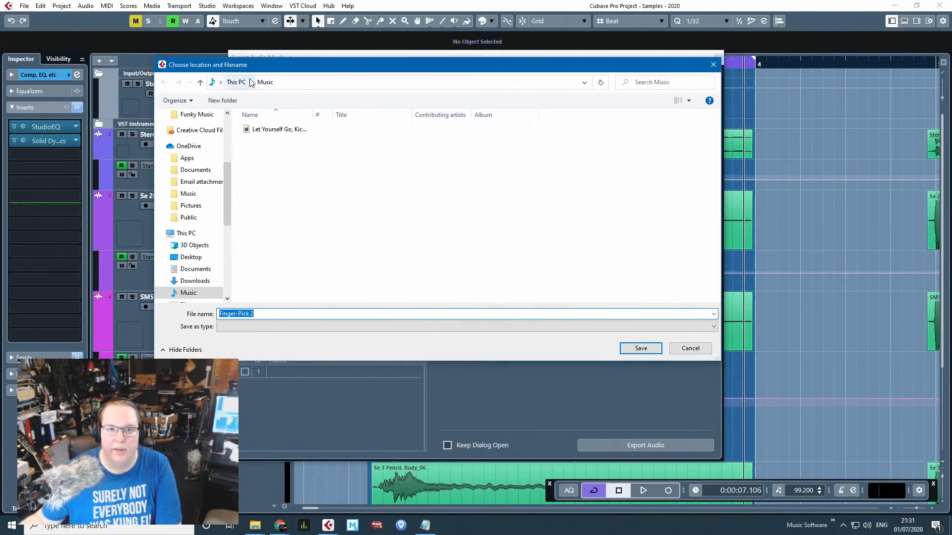
key("alt+Tab")
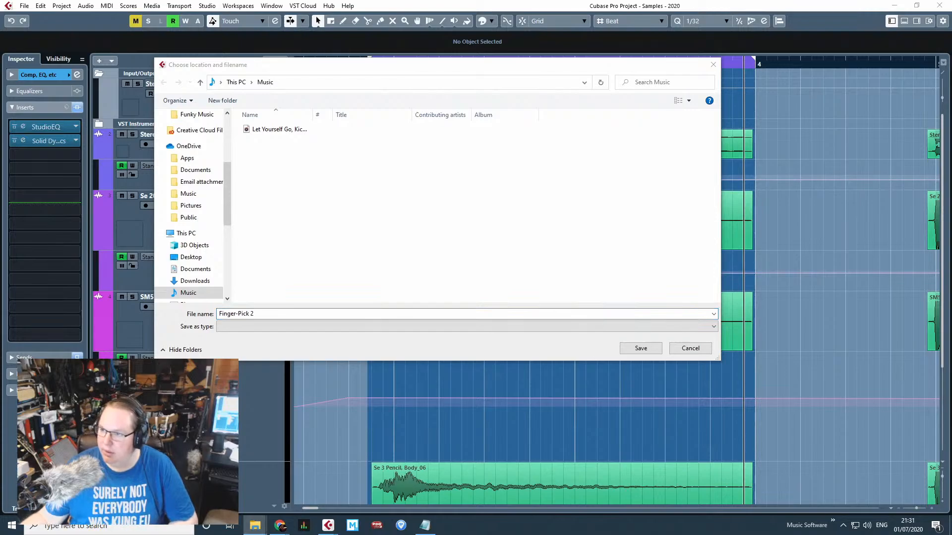
left_click(465, 82)
type("M:\\Dizwald Sound Designs\\28.10.2015 - Janky Guitar\\Janky Guitar Thing\\_2020 Samples")
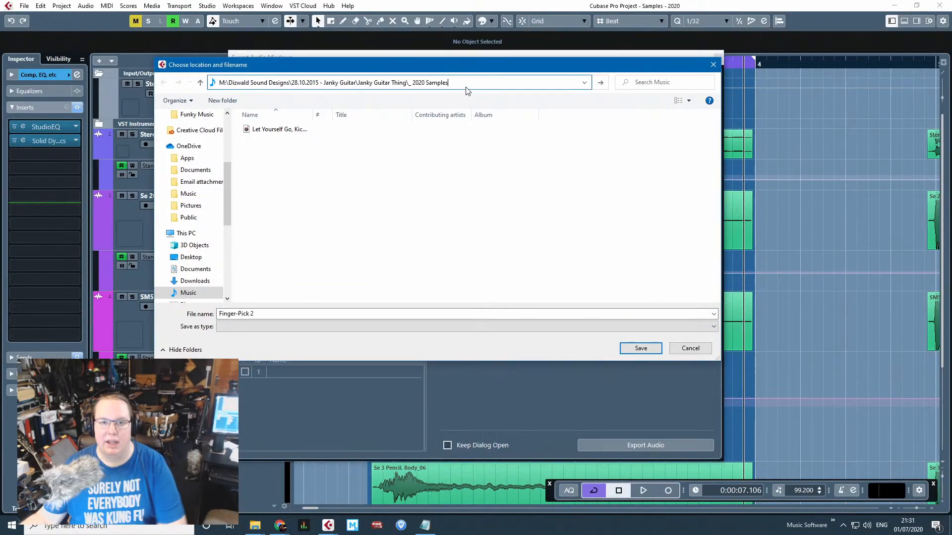
key("Return")
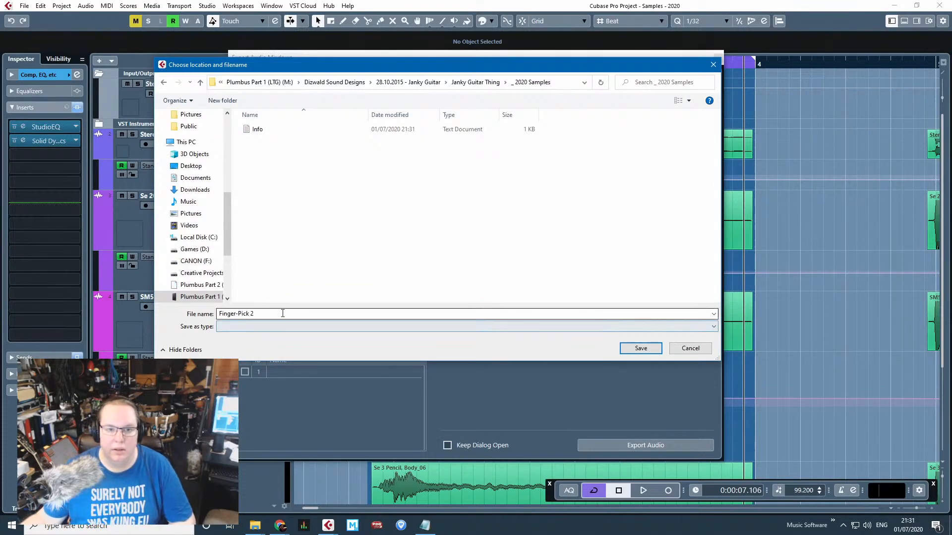
left_click(628, 347)
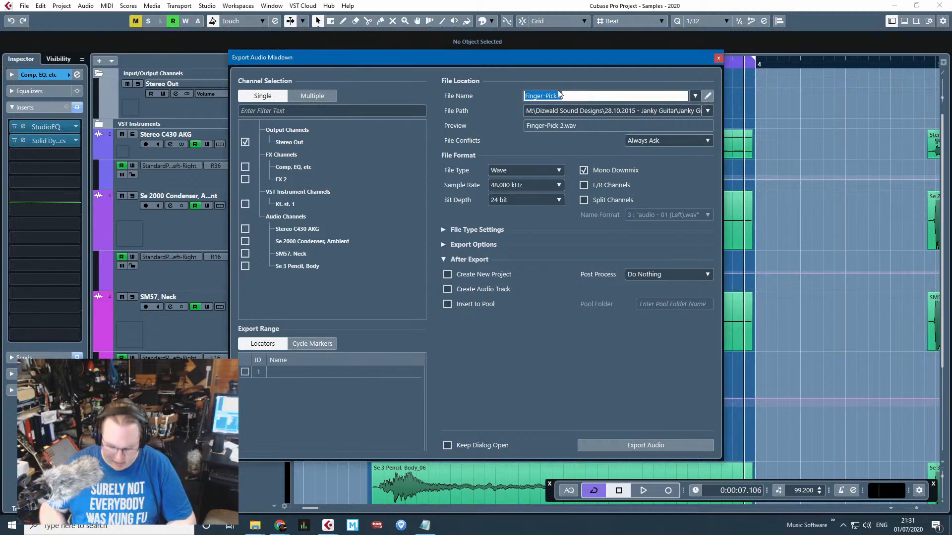
Name the mixdown file F# Hit 1 and turn off Mono Downmix.
type("F# Hi")
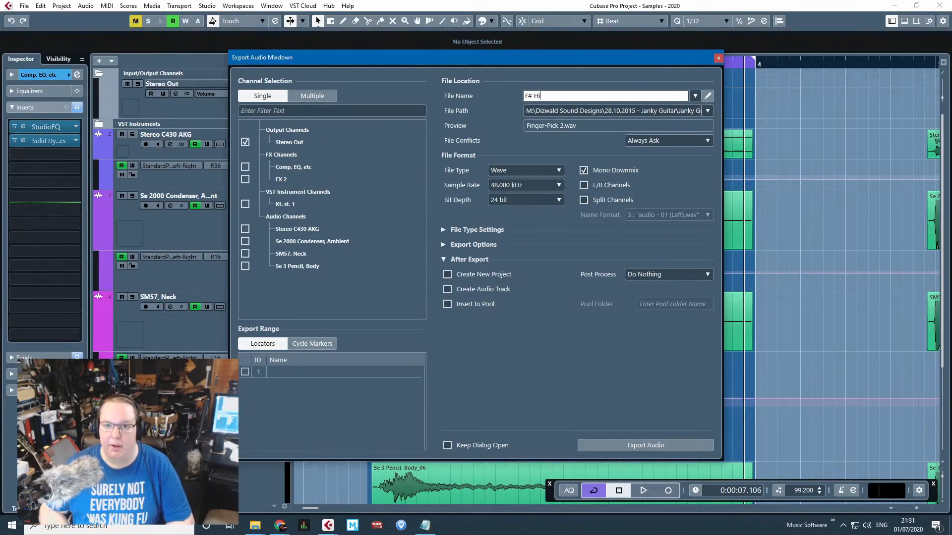
type("t 1")
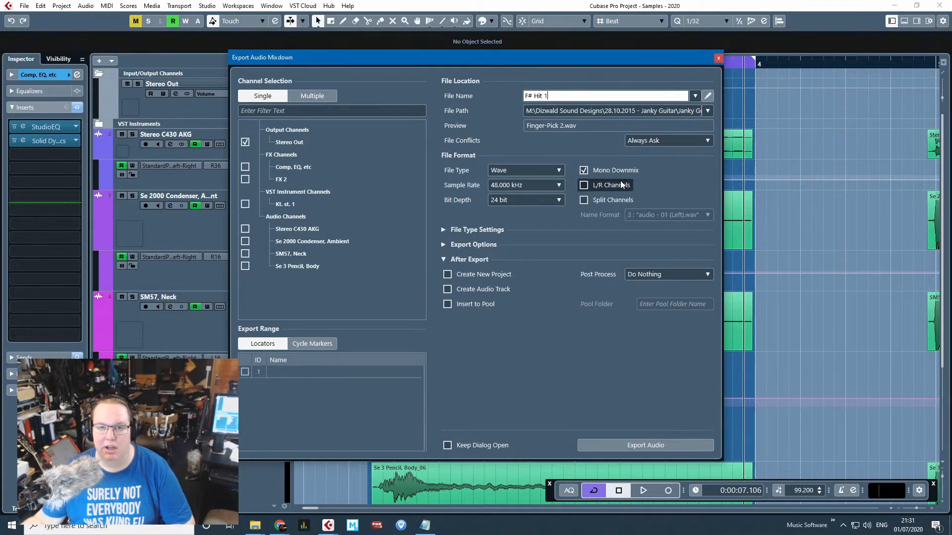
key("Return")
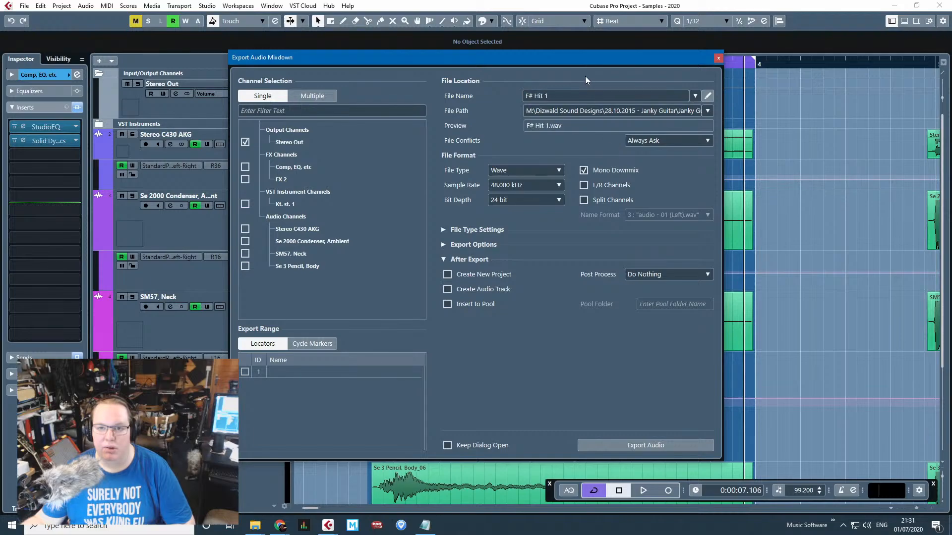
left_click(584, 170)
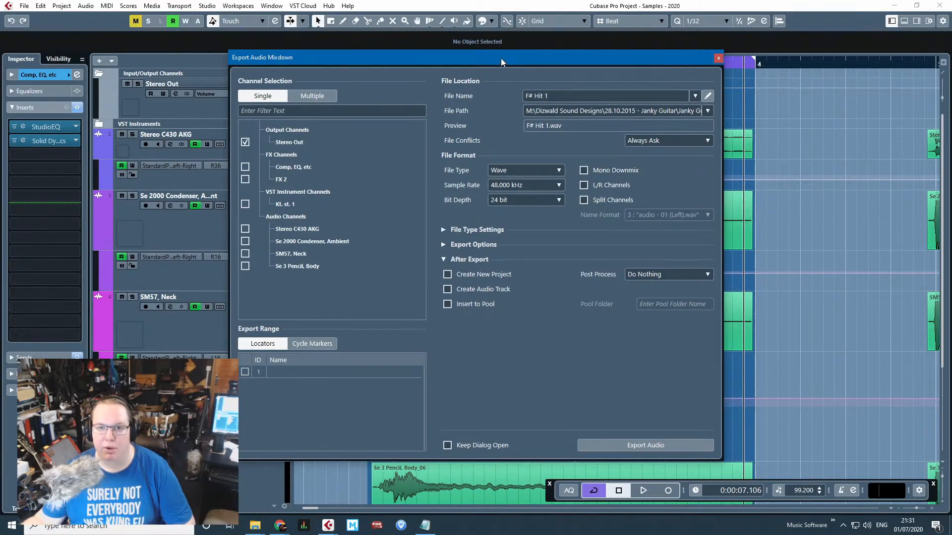
Reposition the export dialog and export the first hit's Stereo Out mixdown as a 48 kHz, 24-bit Wave file.
left_click_drag(500, 58, 951, 450)
left_click_drag(854, 310, 593, 63)
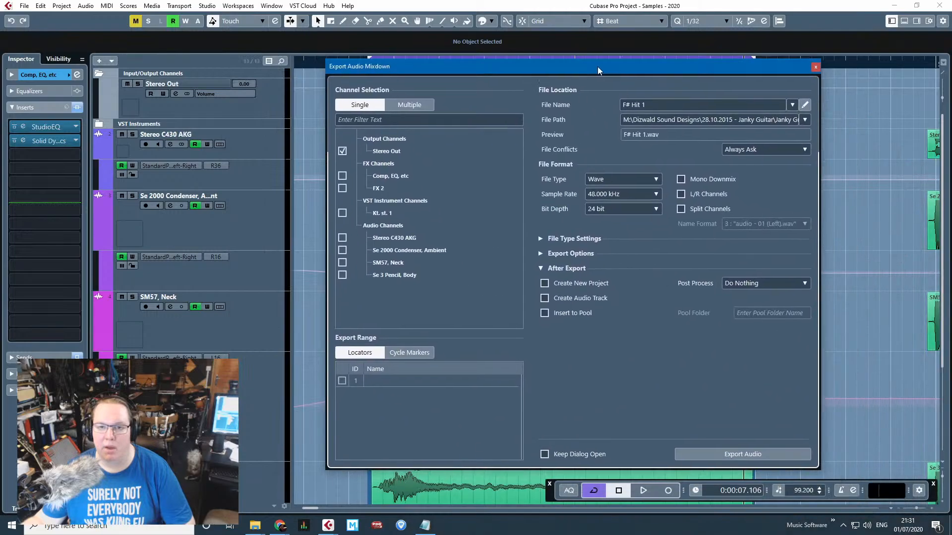
left_click(644, 174)
left_click(644, 154)
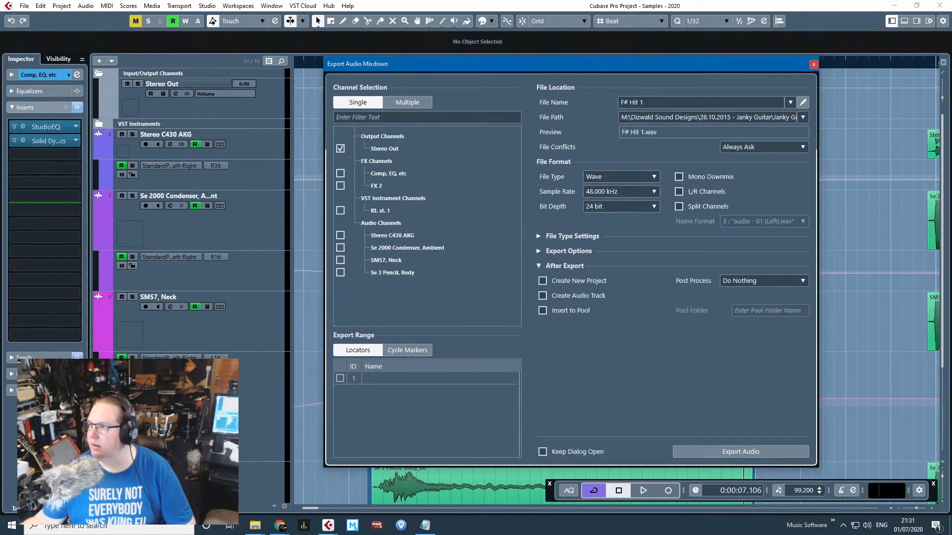
key("alt+Tab")
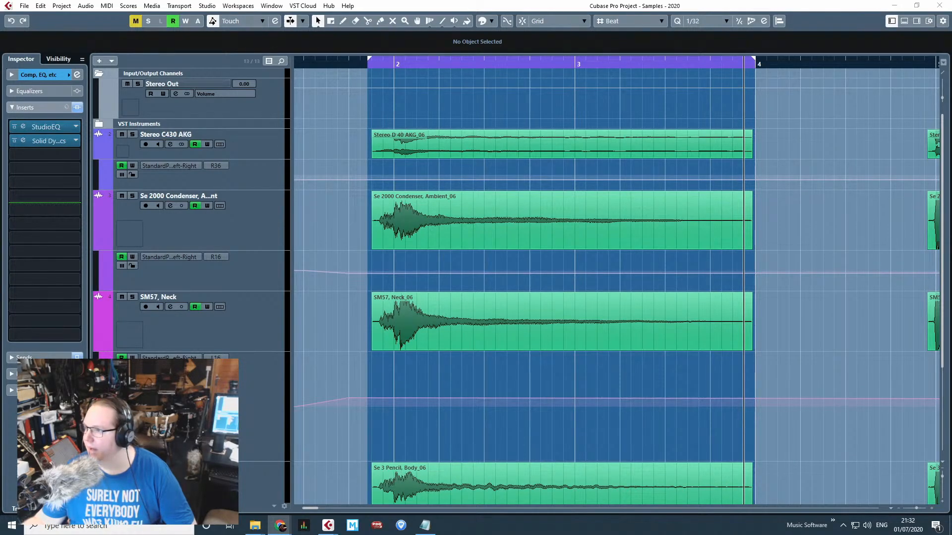
left_click(747, 2)
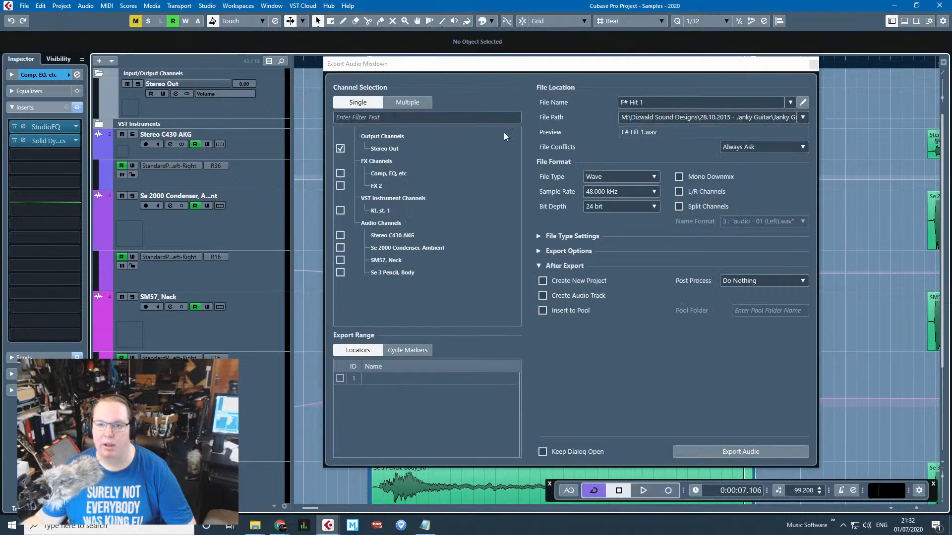
left_click(757, 456)
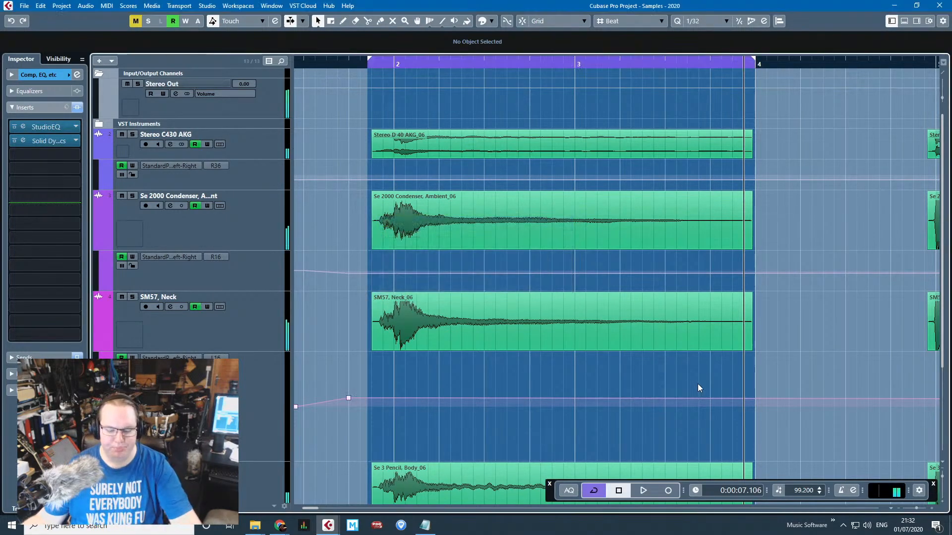
Set the locators around the second hit, from its clips' start just before bar 5 to their end at about bar 7.
key("g")
key("g")
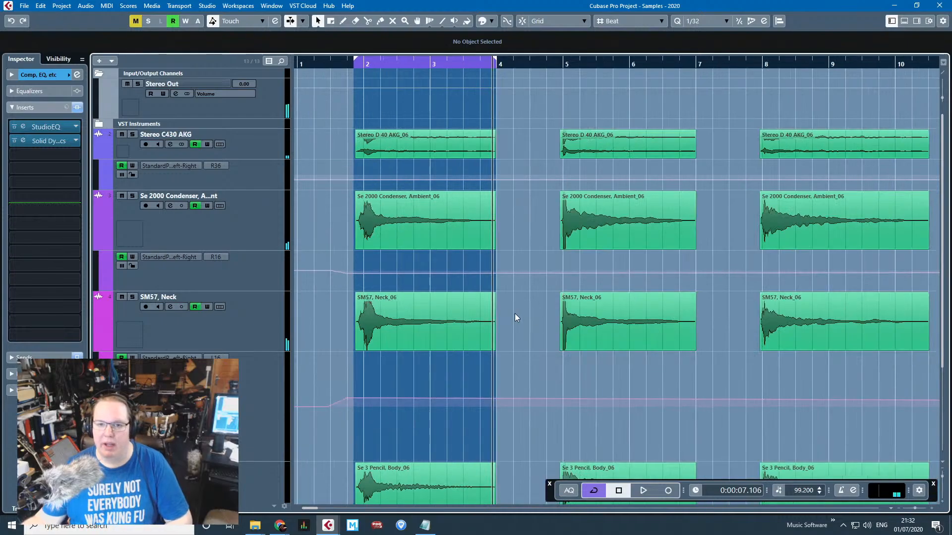
scroll(582, 344, "up", 4)
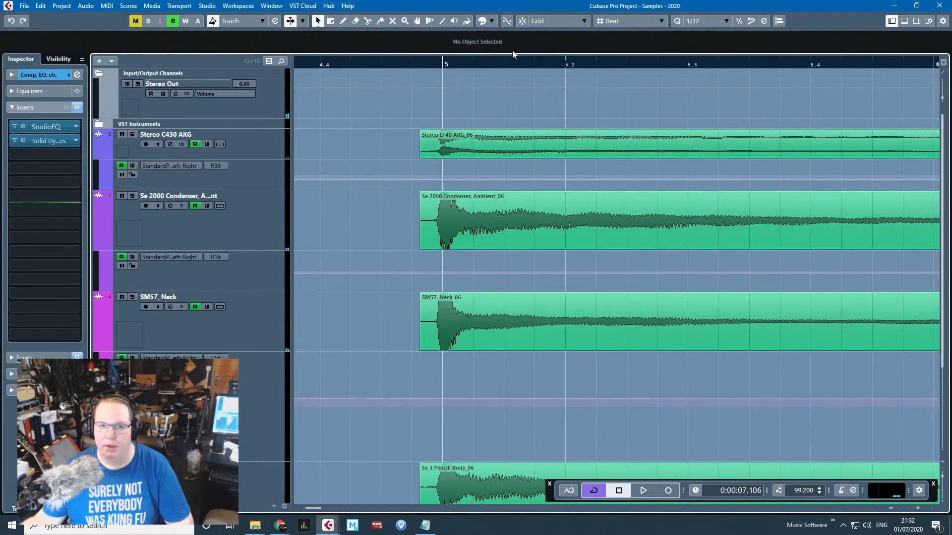
left_click_drag(414, 59, 660, 58)
scroll(418, 114, "up", 5)
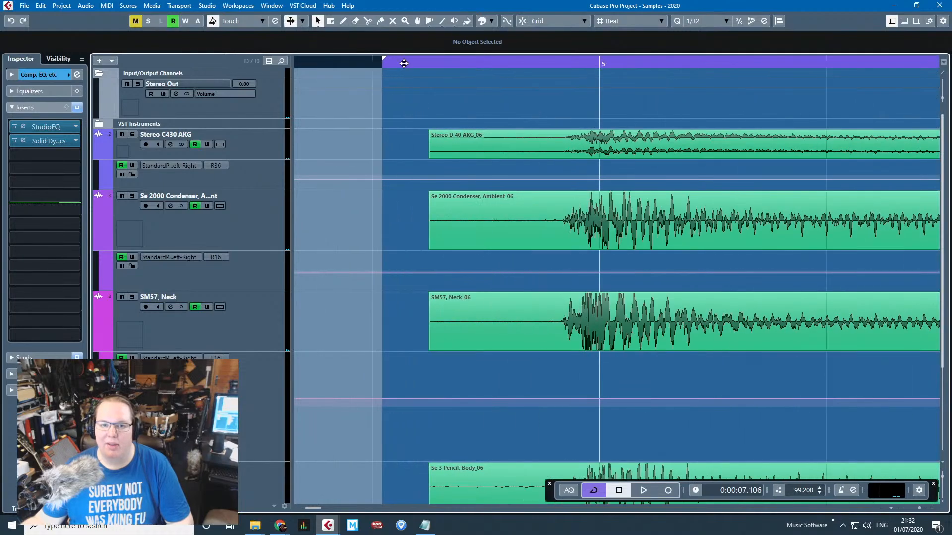
left_click_drag(385, 59, 426, 68)
scroll(479, 156, "down", 5)
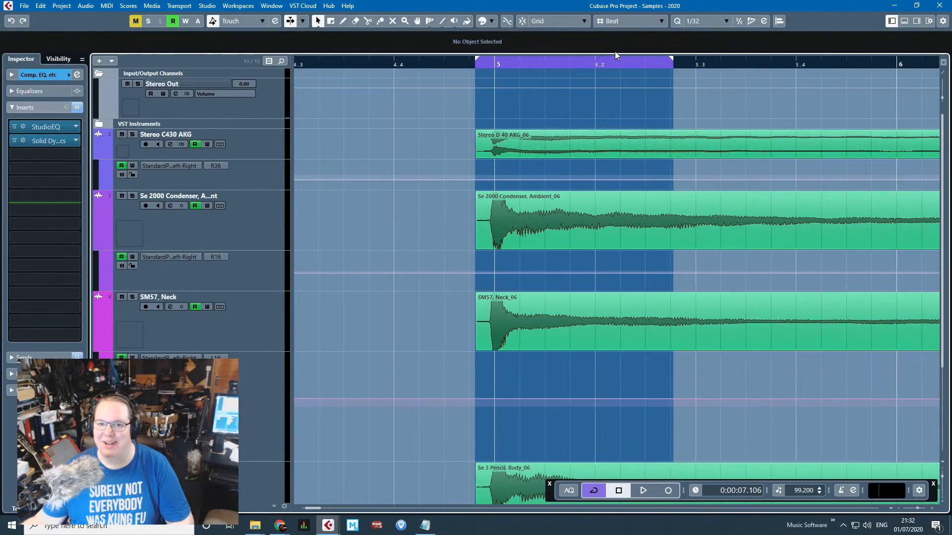
scroll(647, 81, "down", 5)
left_click_drag(657, 60, 861, 131)
scroll(675, 227, "down", 5)
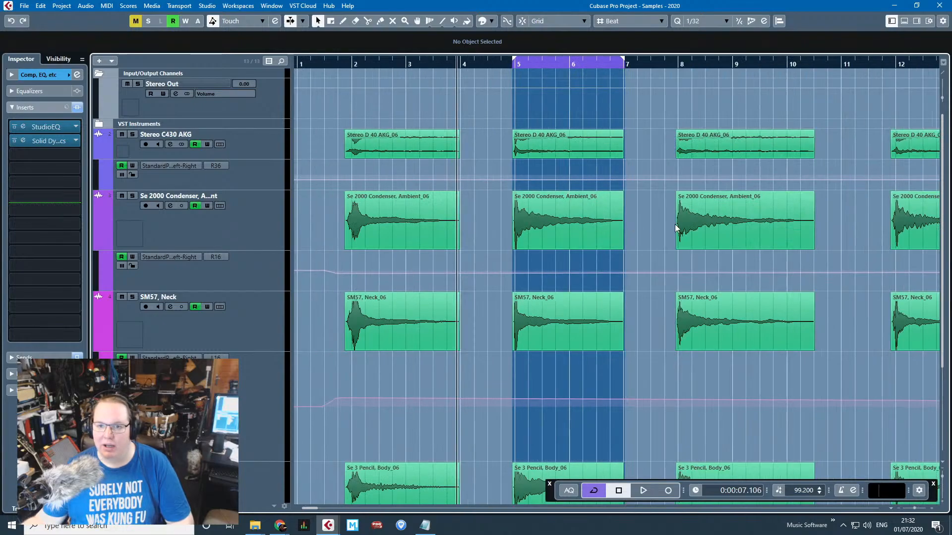
Add fade-outs to the second hit's clips on all four microphone tracks, with about 0.3.0.77 on the stereo clip.
scroll(674, 224, "down", 4)
left_click_drag(618, 324, 587, 325)
scroll(619, 271, "up", 4)
left_click_drag(633, 298, 601, 229)
left_click_drag(619, 193, 592, 194)
left_click(597, 153)
left_click_drag(602, 132, 581, 132)
Play back the second hit in the locator range to check its fades and decay.
key("space")
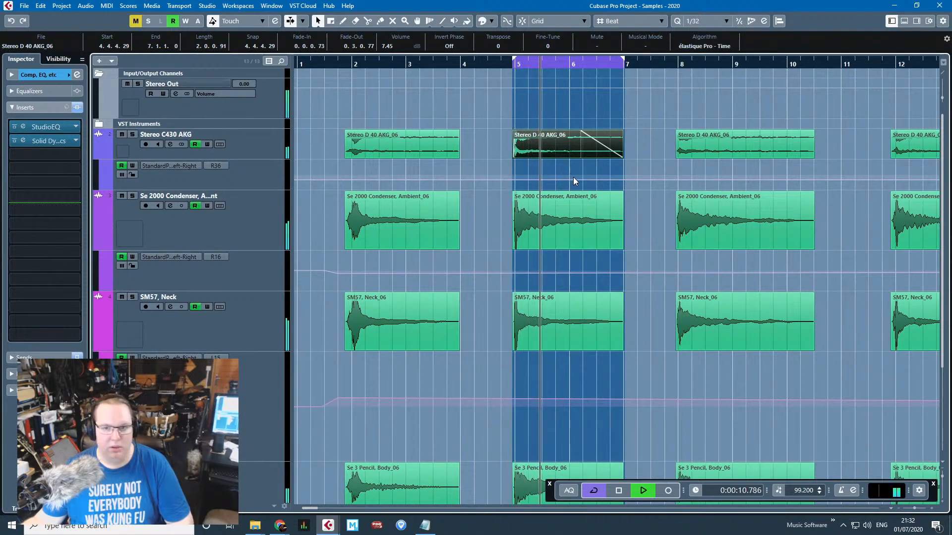
scroll(573, 186, "up", 3)
scroll(476, 152, "up", 2)
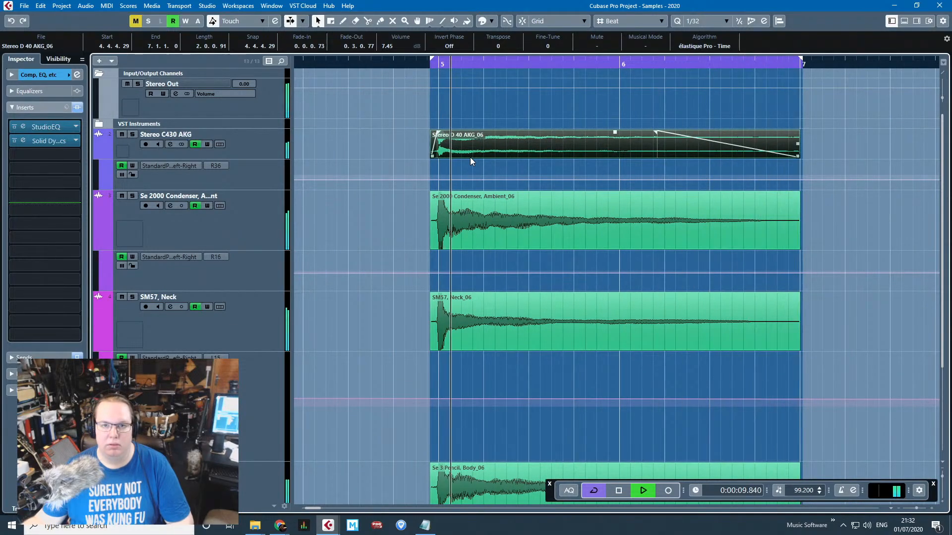
scroll(468, 172, "up", 5)
scroll(421, 237, "down", 4)
scroll(421, 237, "down", 4)
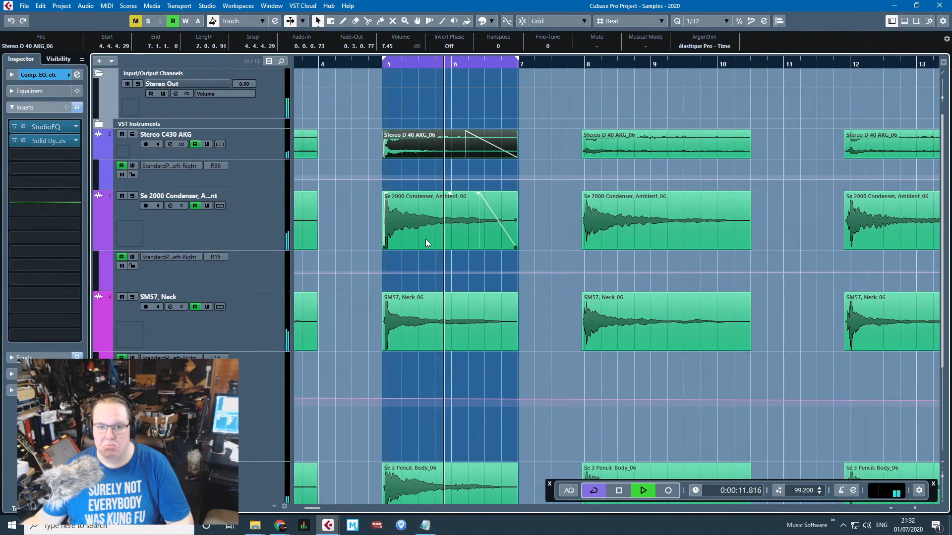
key("space")
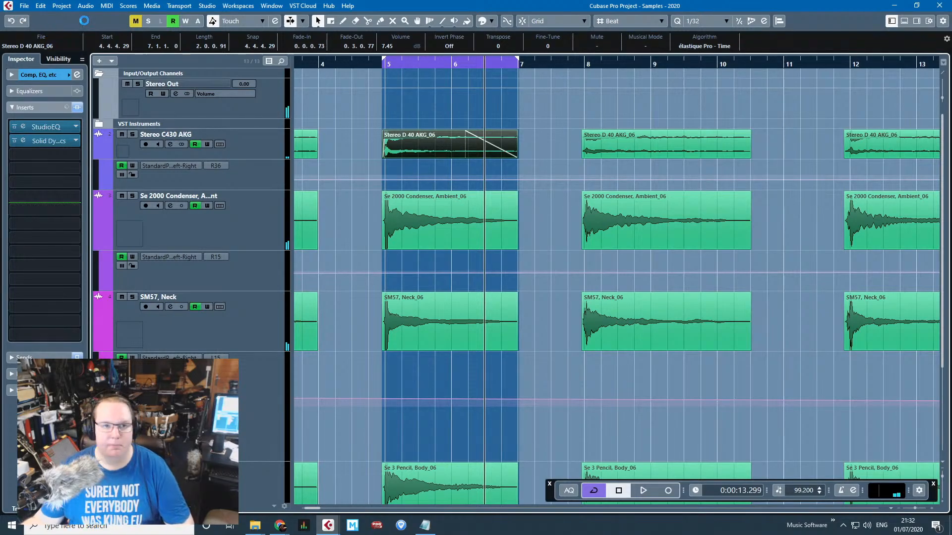
Export the second hit's audio mixdown with the file name F# Hit 2.
mouse_move(23, 5)
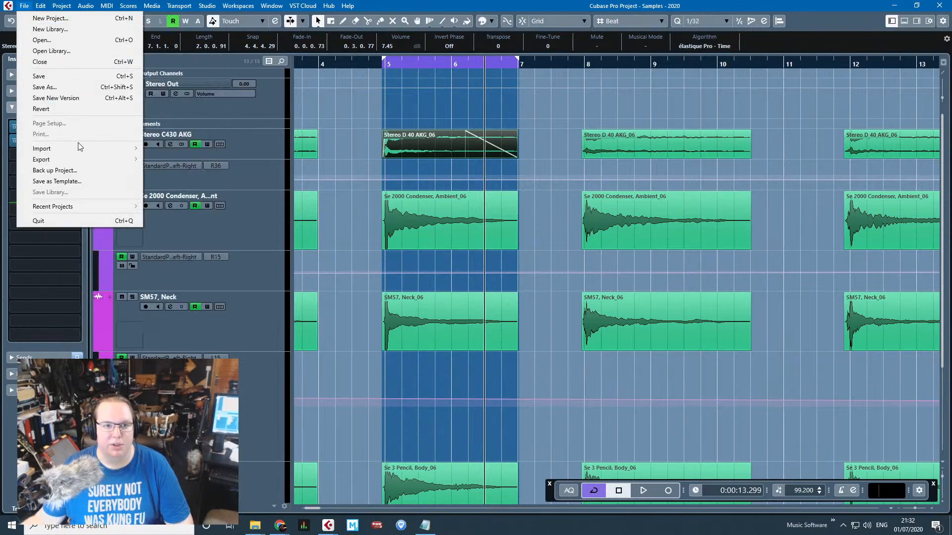
mouse_move(87, 158)
left_click(188, 159)
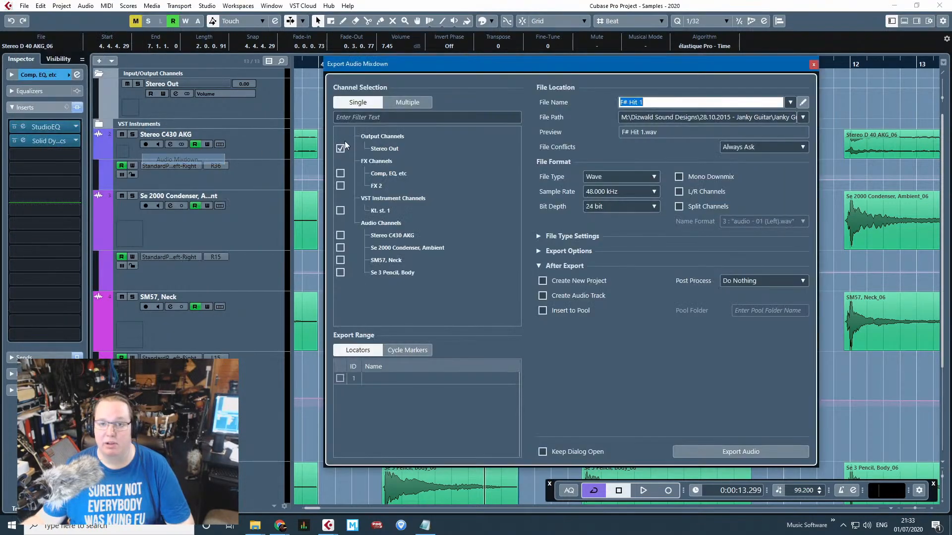
left_click(656, 103)
key("BackSpace")
type("2")
left_click(727, 450)
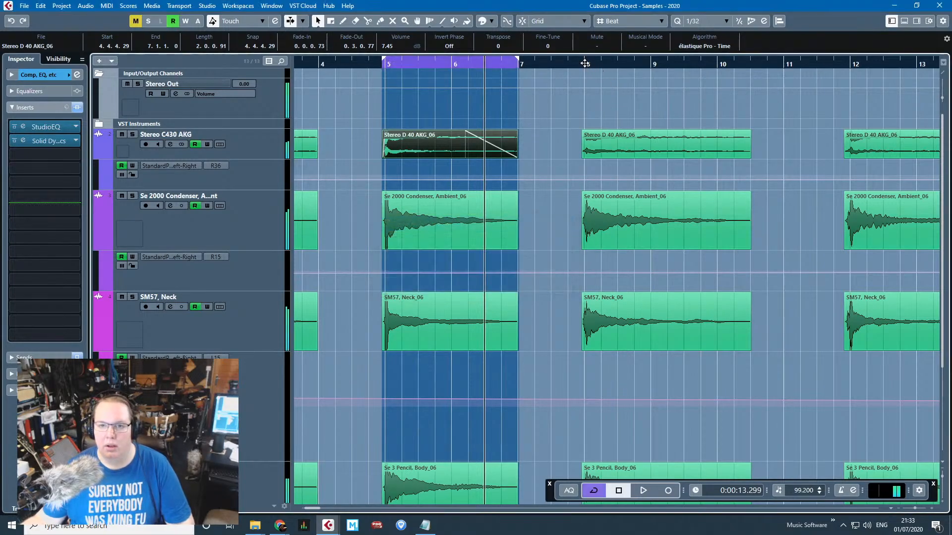
Set the locators around the third hit, from its clips' start just before bar 8 to their end midway through bar 10.
mouse_move(583, 63)
left_mouse_down()
mouse_move(592, 83)
mouse_move(782, 83)
left_mouse_up()
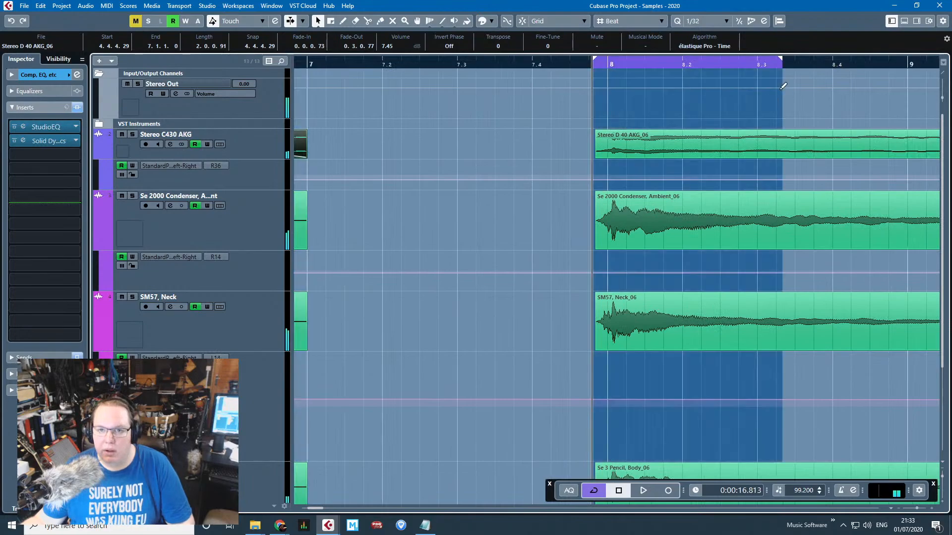
scroll(658, 129, "up", 3)
scroll(536, 89, "down", 3)
left_click(777, 105)
scroll(694, 110, "right", 2)
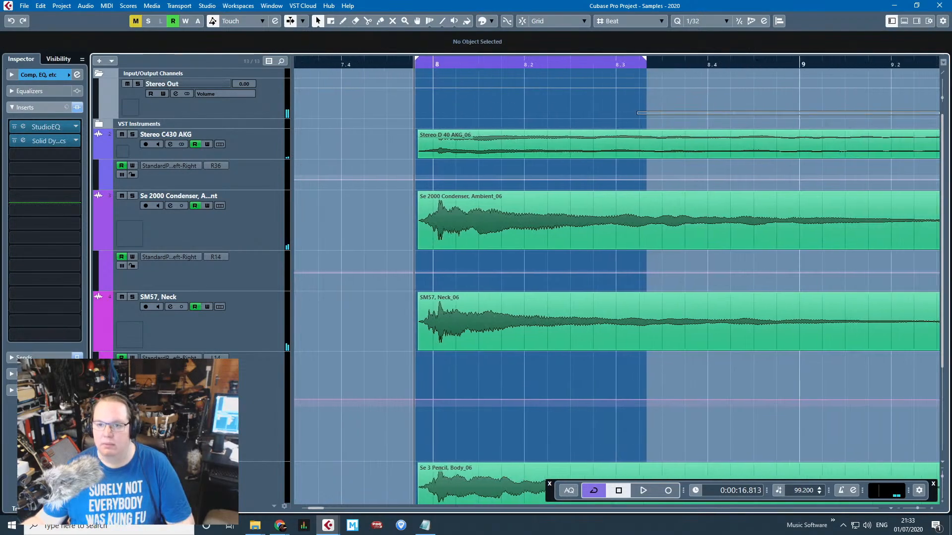
scroll(595, 104, "down", 3)
mouse_move(565, 63)
left_mouse_down()
mouse_move(901, 148)
mouse_move(887, 151)
left_mouse_up()
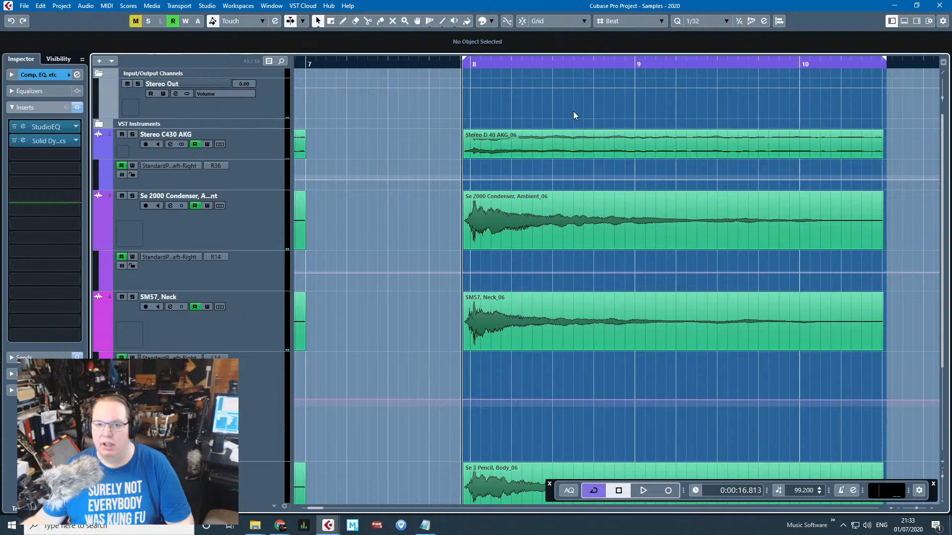
Add fade-outs to the third hit's clips on the microphone tracks, with about 1.1.2.26 on the Se 3 Pencil, Body clip.
left_click(729, 142)
mouse_move(907, 228)
left_mouse_down()
mouse_move(777, 292)
mouse_move(715, 291)
left_mouse_up()
scroll(715, 290, "down", 3)
left_click(862, 344)
left_click_drag(765, 323, 653, 309)
Play back the third hit in the locator range and listen to its fades.
key("space")
key("g")
key("g")
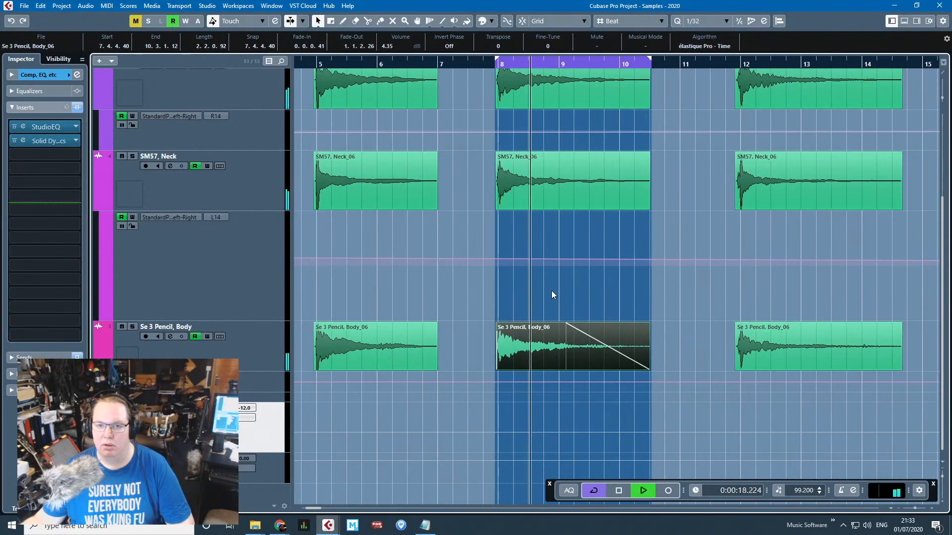
scroll(573, 296, "up", 5)
scroll(573, 297, "down", 3)
scroll(583, 299, "up", 3)
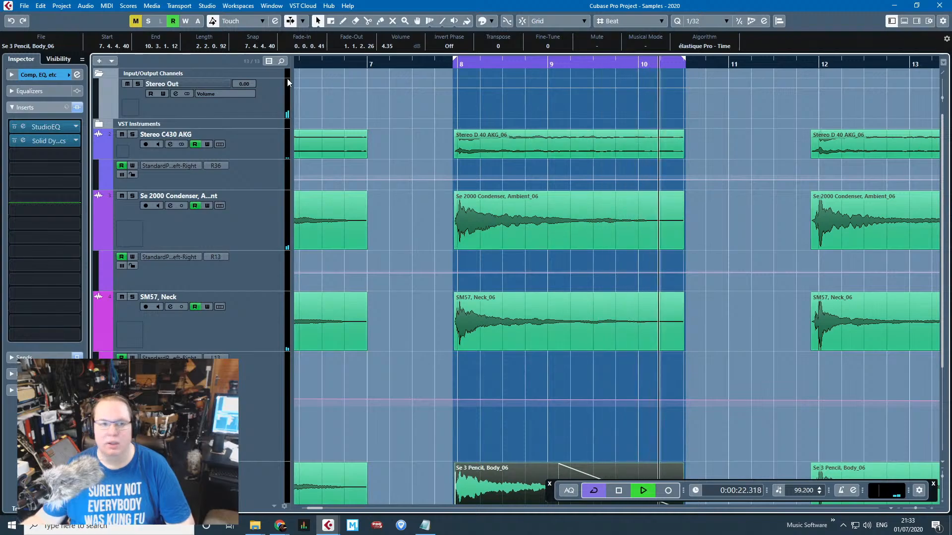
key("space")
Export the third hit's audio mixdown with the file name F# Hit 3.
left_click(21, 6)
mouse_move(73, 158)
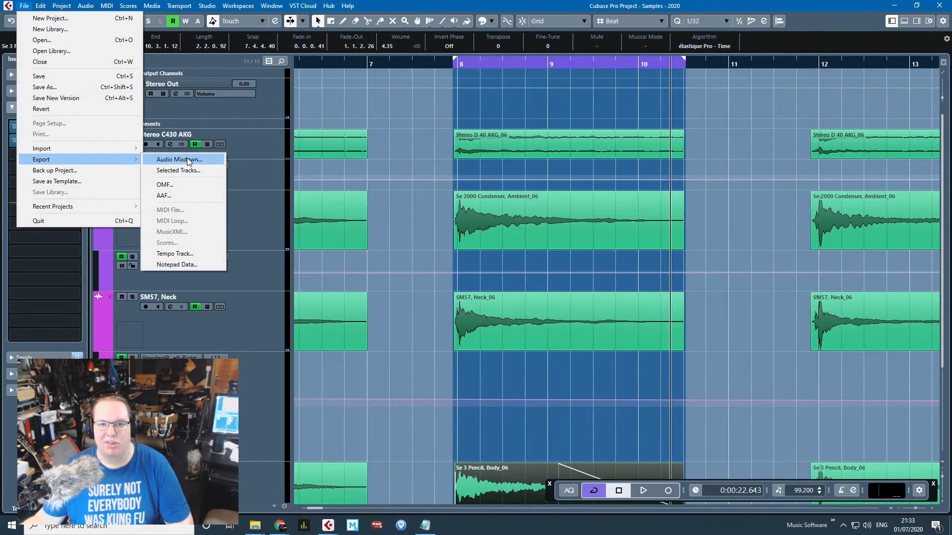
left_click(188, 160)
double_click(641, 104)
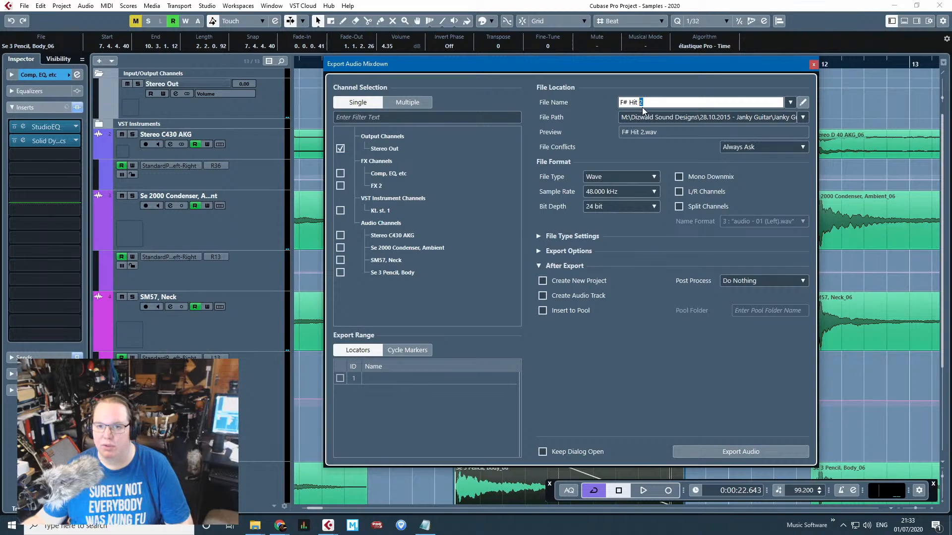
type("3")
left_click(771, 450)
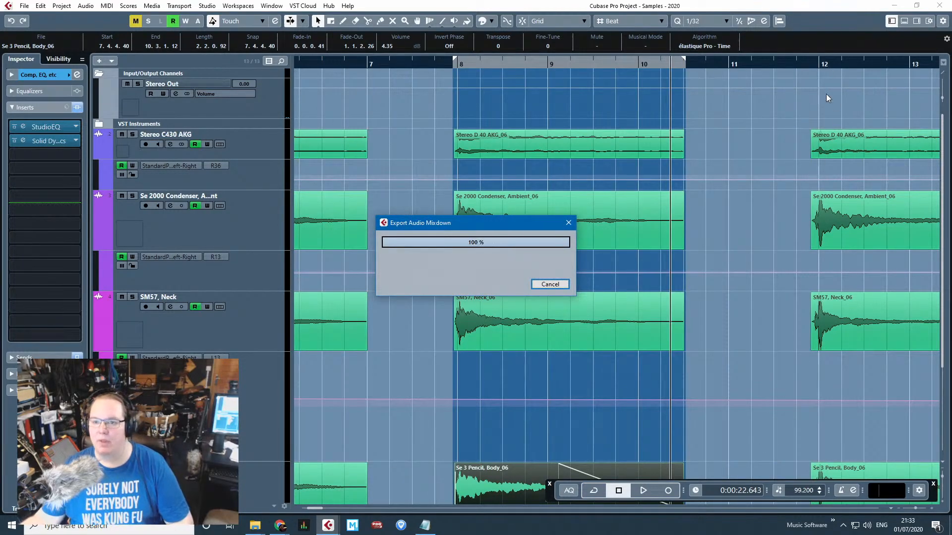
Set the locators around the fourth hit, from just before bar 12 to midway through bar 14, and fade out its stereo clip over about 1.1.0.119.
key("g")
key("g")
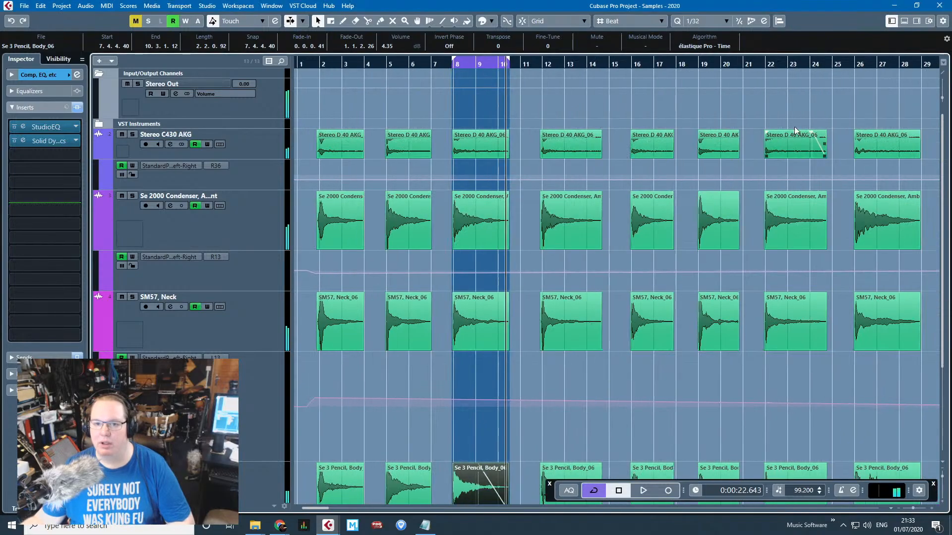
scroll(582, 138, "down", 4)
key("g")
scroll(446, 124, "up", 4)
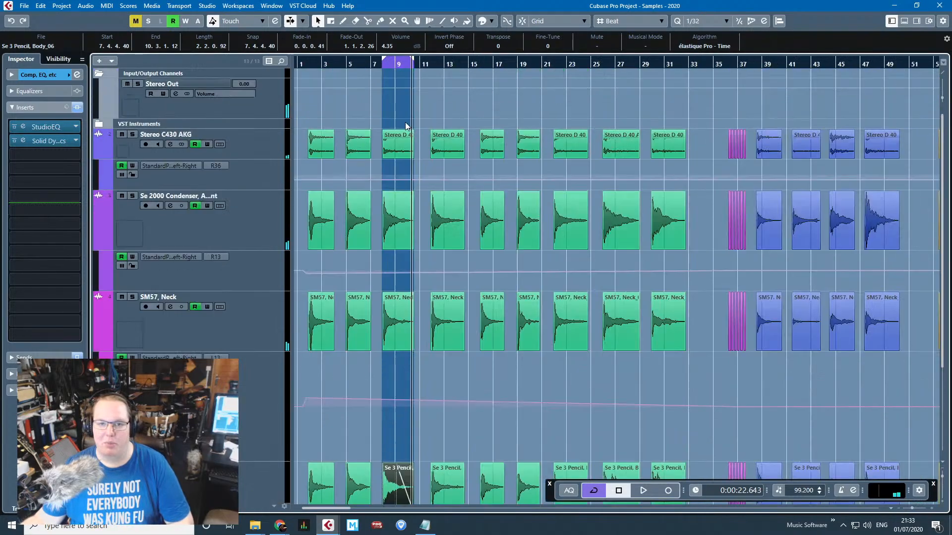
scroll(427, 118, "up", 7)
mouse_move(466, 59)
left_mouse_down()
mouse_move(661, 92)
mouse_move(941, 119)
mouse_move(581, 153)
mouse_move(485, 132)
left_mouse_up()
Add fade-outs of about 1.0.2.25 to the fourth hit's Se 3 Pencil clip and about 0.3.1.26 to its Se 2000 Condenser and SM57 clips.
scroll(484, 117, "up", 3)
scroll(495, 115, "down", 3)
scroll(590, 151, "down", 3)
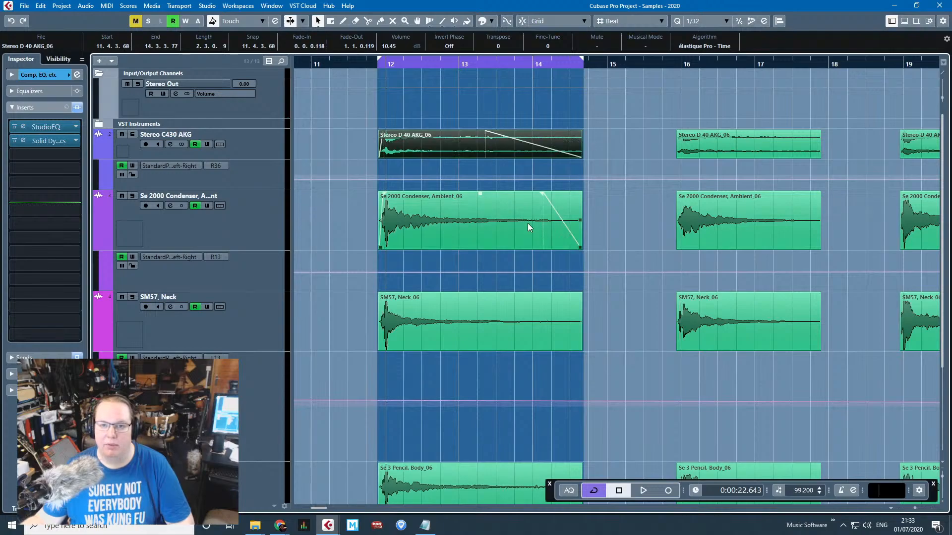
scroll(527, 223, "down", 3)
mouse_move(580, 320)
left_mouse_down()
mouse_move(528, 330)
mouse_move(498, 323)
left_mouse_up()
scroll(582, 263, "up", 2)
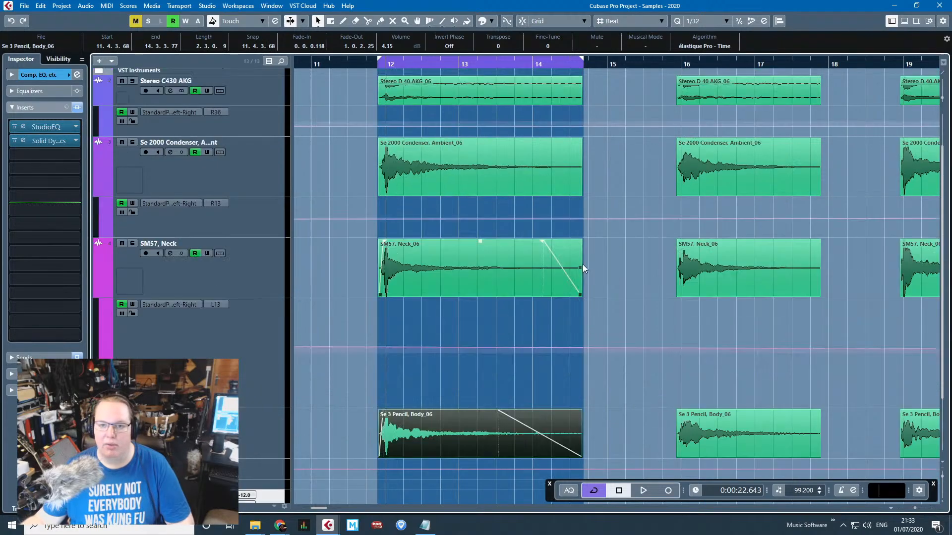
left_click_drag(593, 266, 544, 173)
left_click_drag(543, 140, 521, 143)
Play back the fourth hit from just before bar 12 and listen to its faded end.
left_click(371, 65)
key("space")
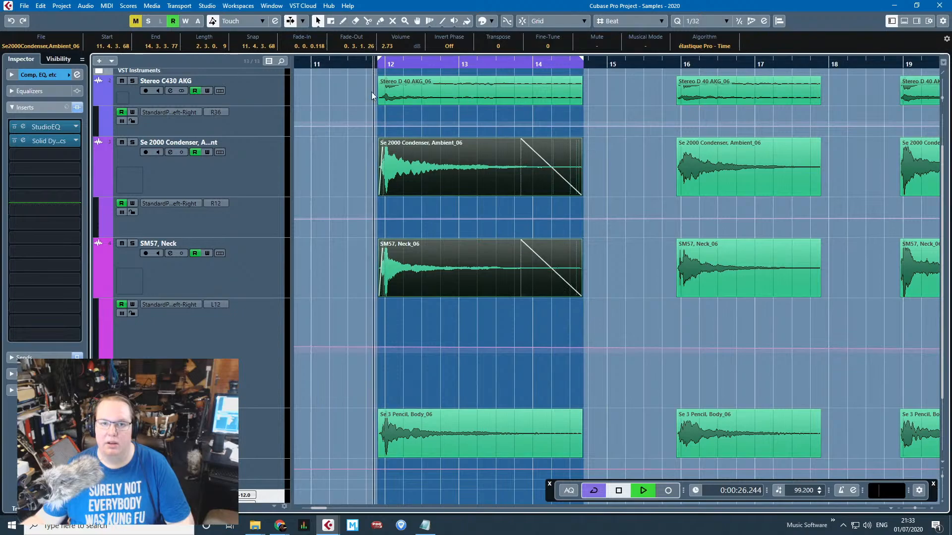
scroll(366, 110, "up", 3)
scroll(365, 109, "down", 3)
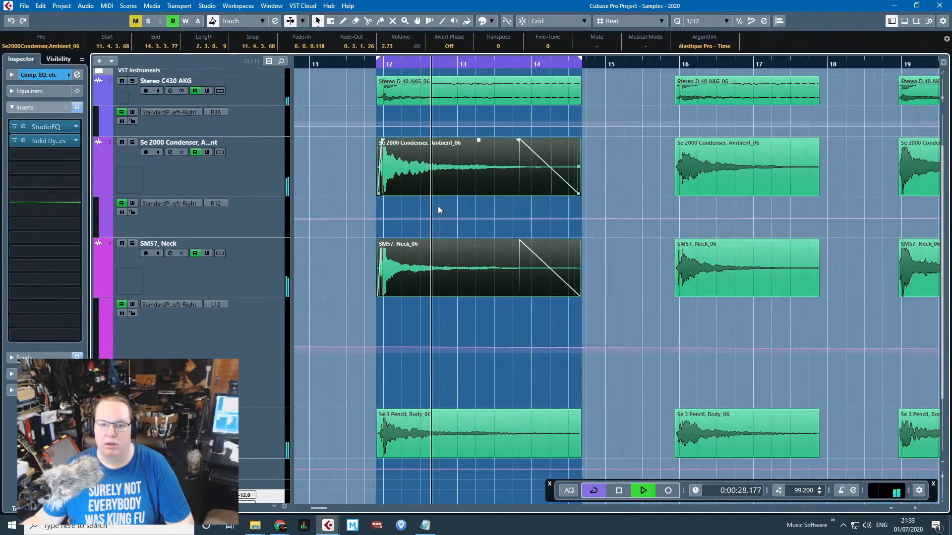
scroll(452, 204, "up", 1)
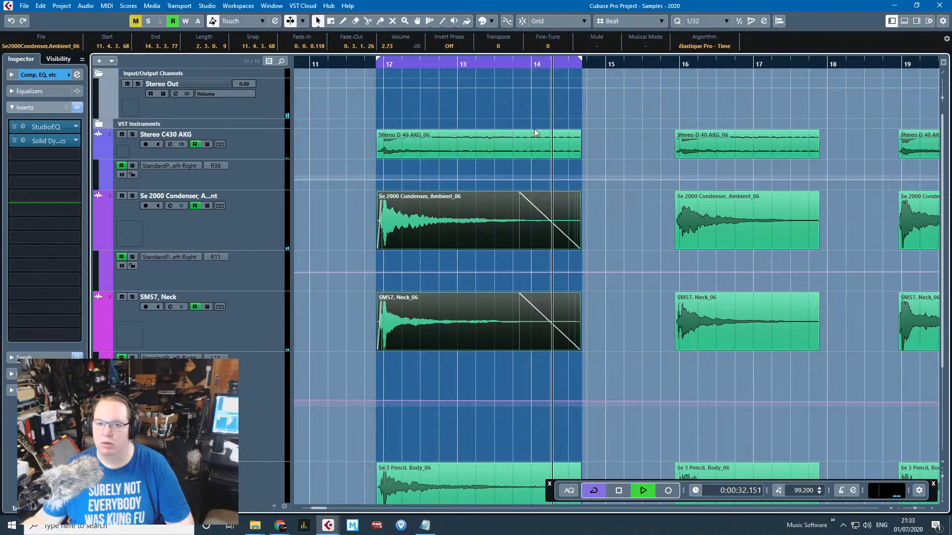
key("space")
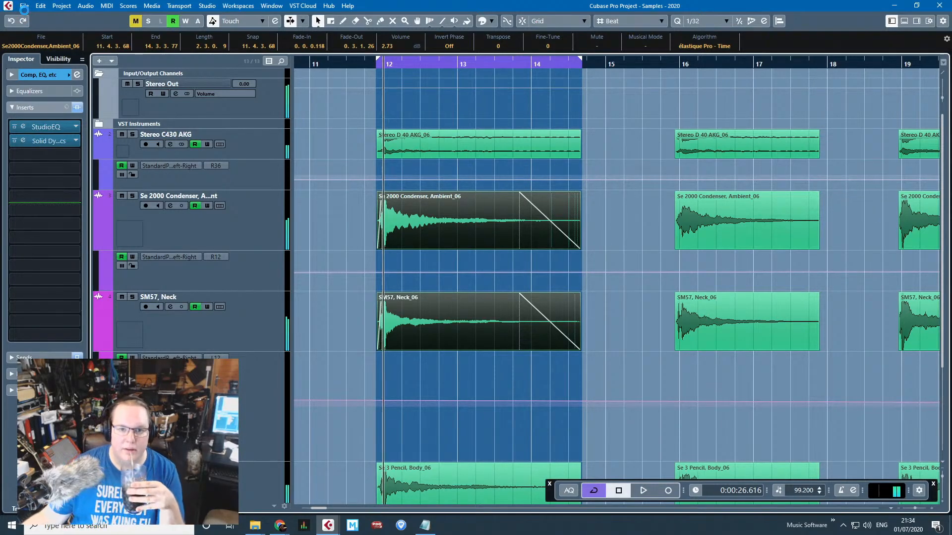
Export the fourth hit's audio mixdown with the file name F# Hit 4.
left_click(24, 8)
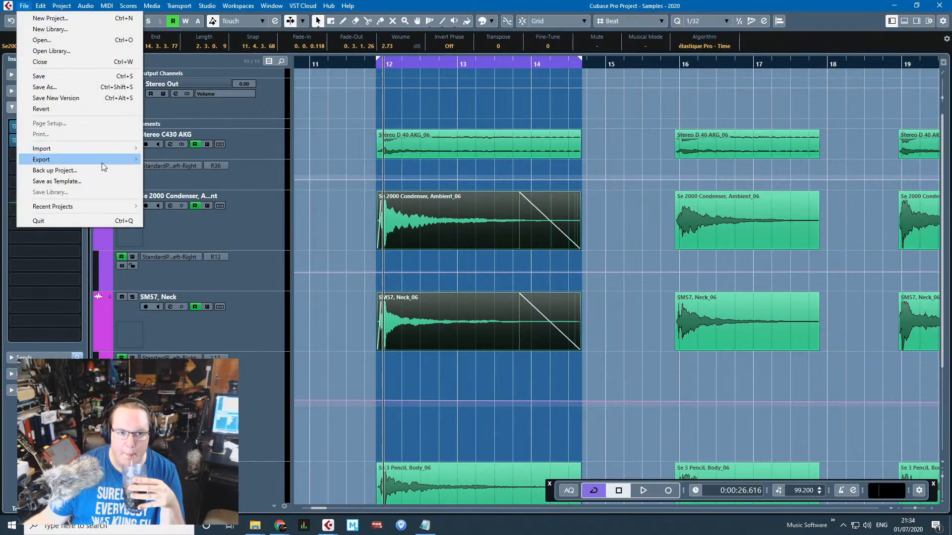
mouse_move(104, 160)
left_click(188, 159)
type("F# Hit 3")
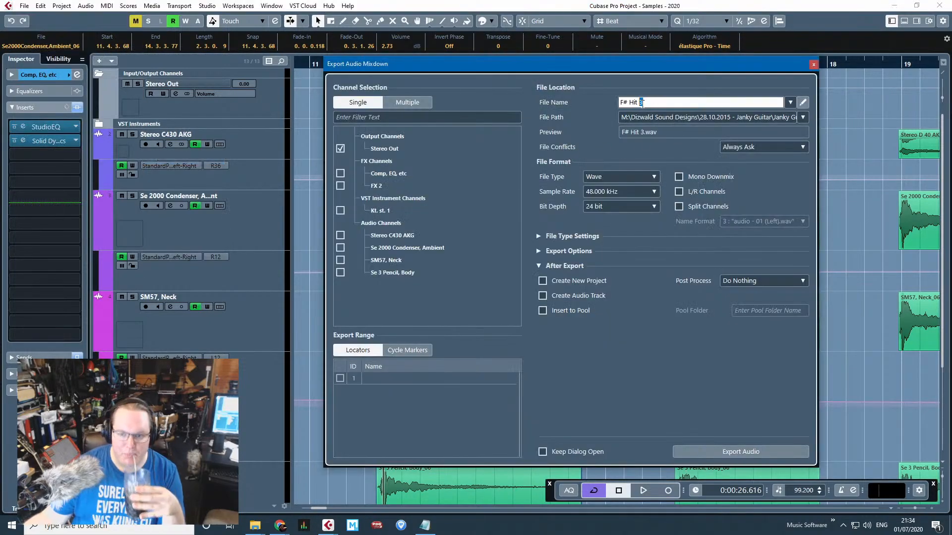
type("4")
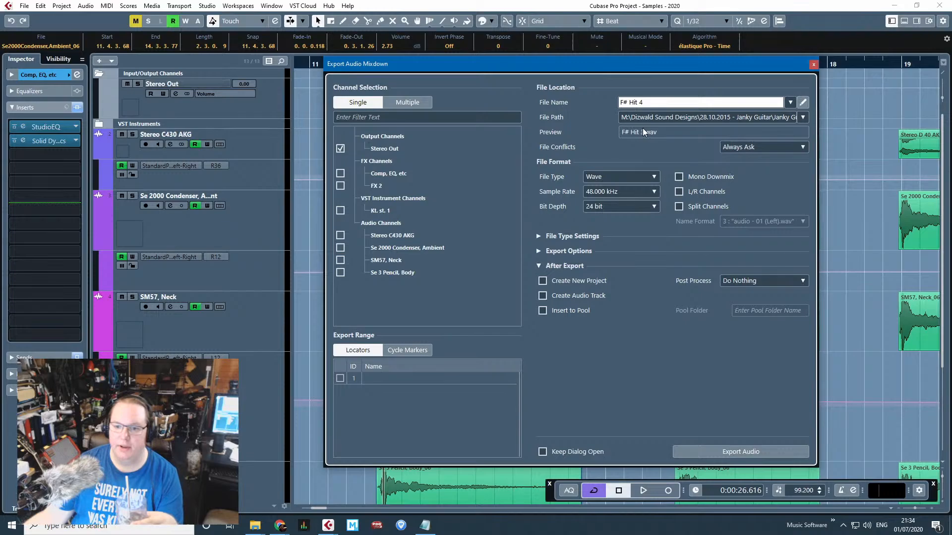
left_click(775, 448)
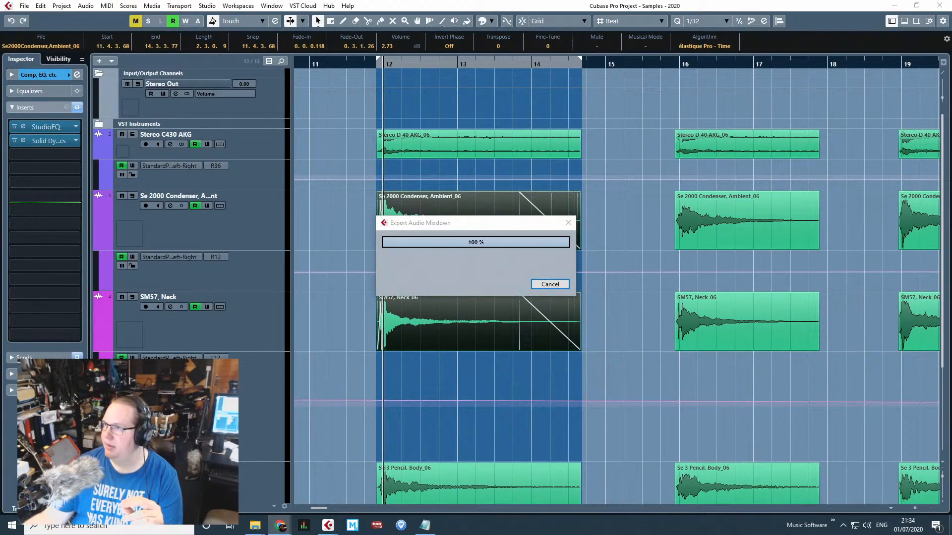
Switch to the Chrome browser and open the log-in options on the Bandcamp home page.
left_click_drag(951, 214, 292, 2)
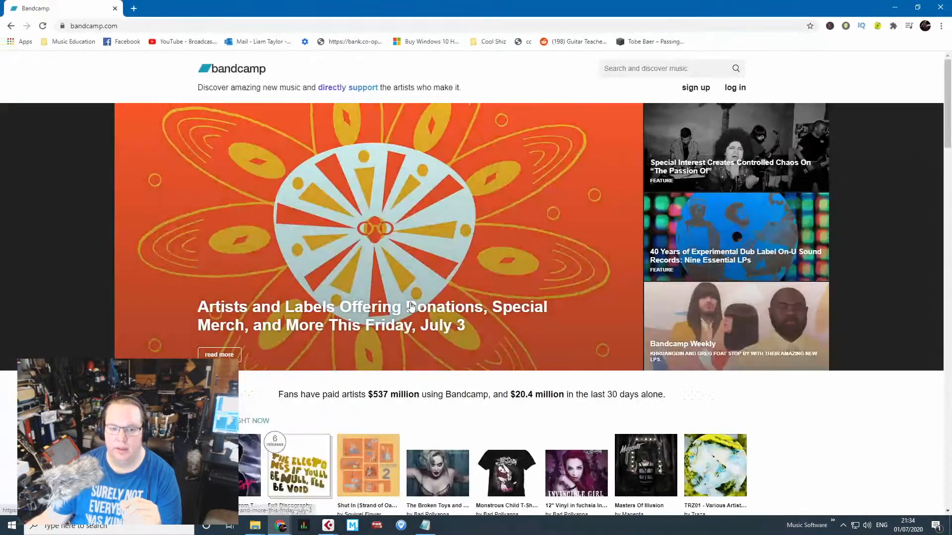
left_click(735, 88)
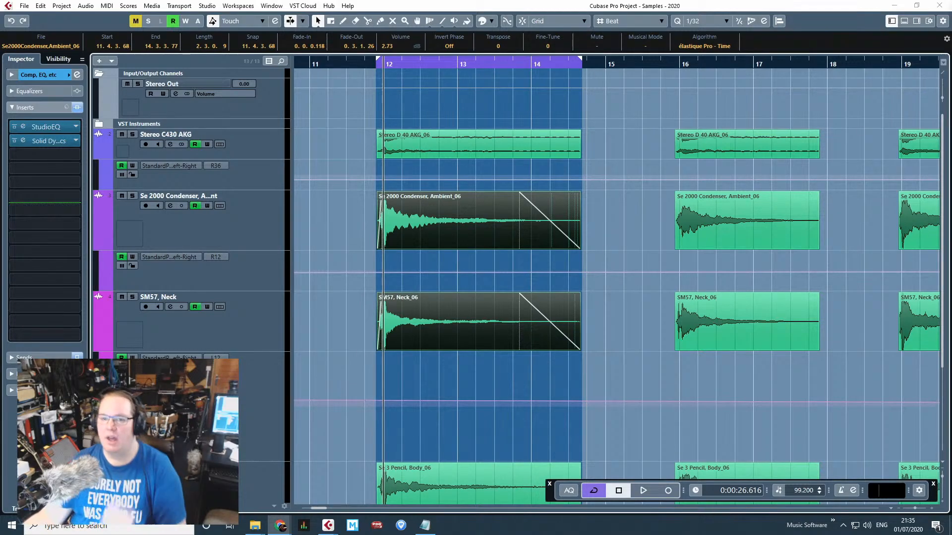
Set the locators around the fifth hit, from just before bar 16 to late in bar 17, and fade out its stereo clip over about 0.3.1.114.
left_click(686, 112)
scroll(686, 112, "up", 5)
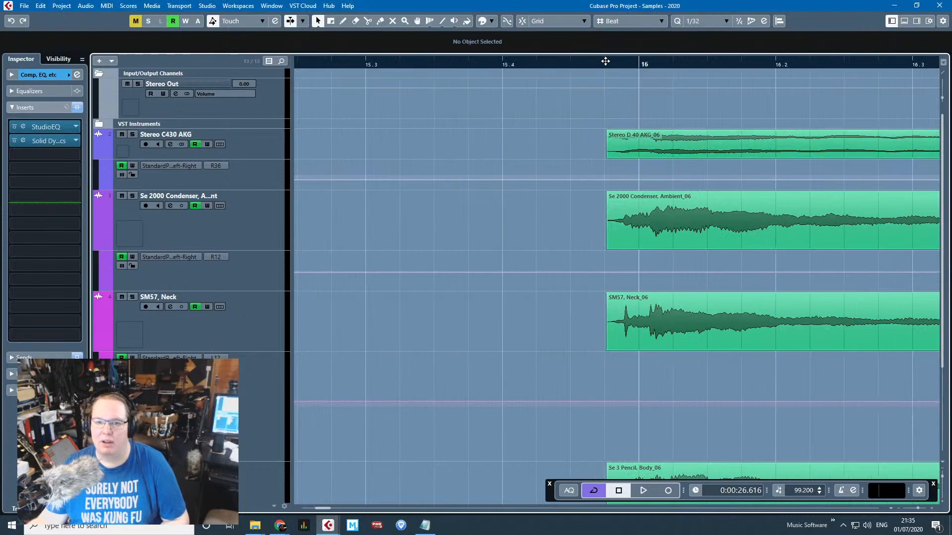
scroll(744, 63, "down", 4)
left_click_drag(605, 61, 578, 132)
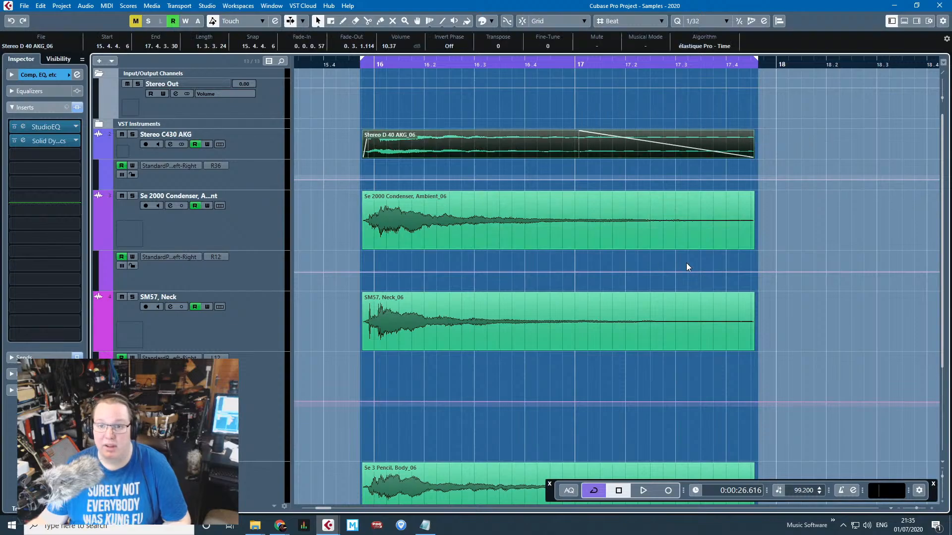
Add fade-outs to the fifth hit's Se 2000 Condenser, SM57 and Se 3 Pencil clips, with about 1.0.0.81 on the Se 3 Pencil clip.
left_click(693, 235)
left_click(715, 318, "shift")
mouse_move(644, 295)
left_mouse_down()
mouse_move(608, 291)
mouse_move(624, 293)
left_mouse_up()
scroll(625, 298, "down", 3)
left_click(623, 309)
left_click(623, 328)
left_click_drag(645, 325, 547, 325)
scroll(546, 325, "up", 3)
Place the playback cursor just before the fifth hit and collapse the automation lanes of the microphone tracks.
left_click(351, 64)
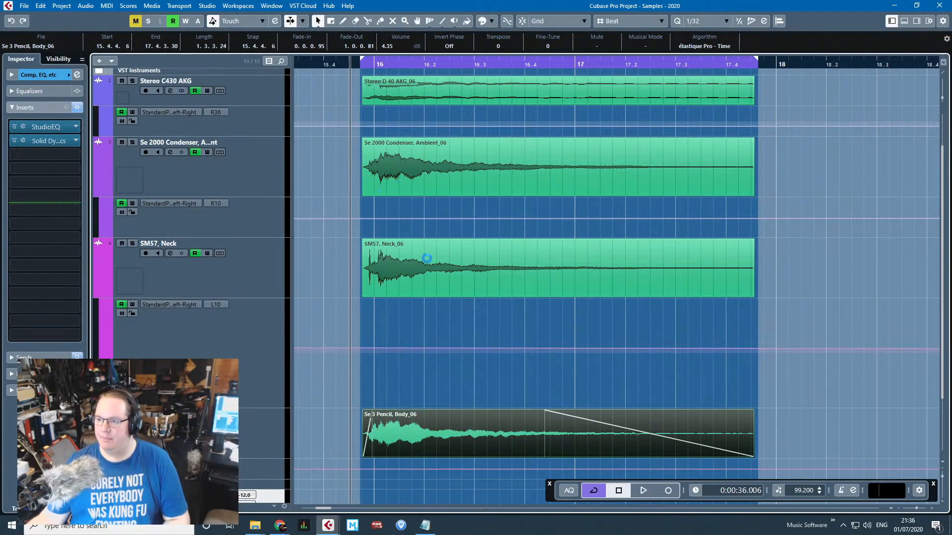
scroll(344, 221, "up", 2)
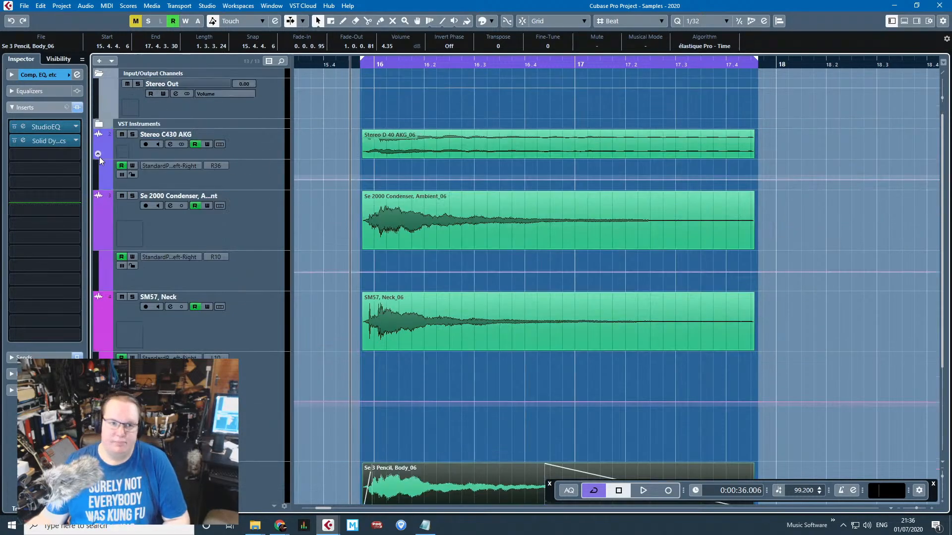
left_click(98, 154)
left_click(99, 214)
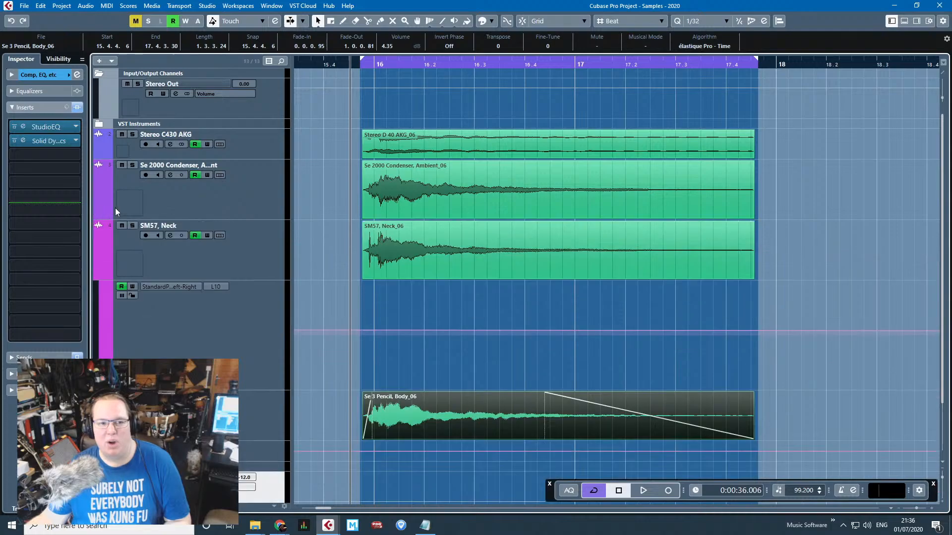
left_click(102, 275)
left_click(100, 323)
Move the start locator closer to the beginning of the fifth hit's clips.
scroll(337, 242, "up", 2)
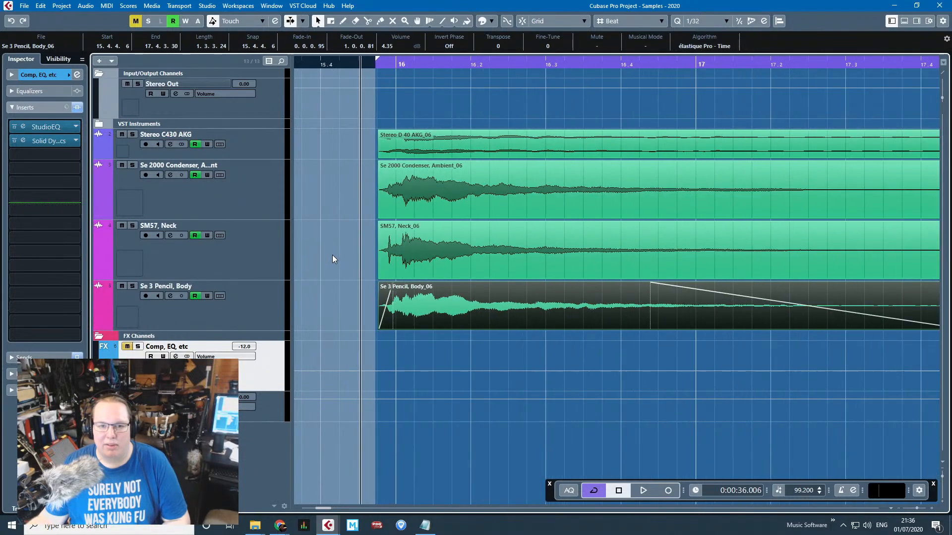
scroll(332, 255, "up", 3)
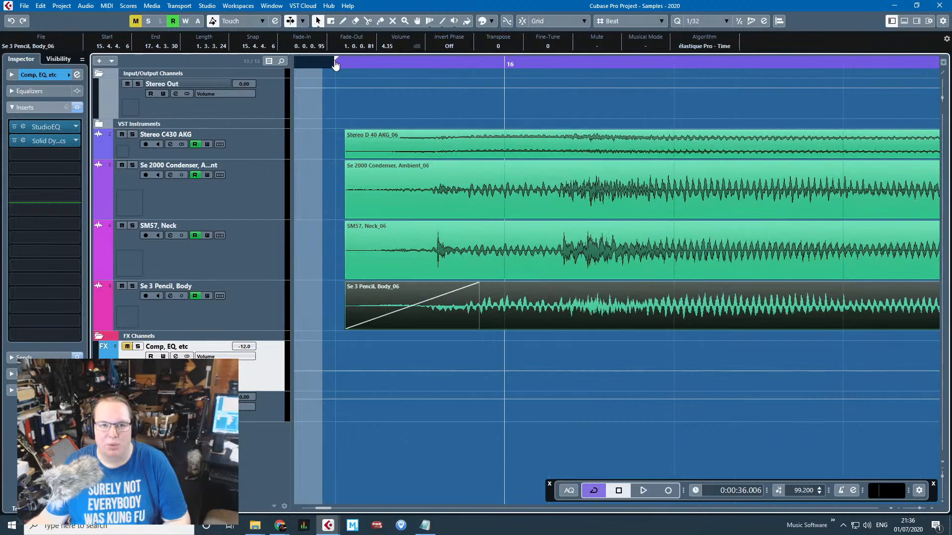
scroll(342, 67, "down", 5)
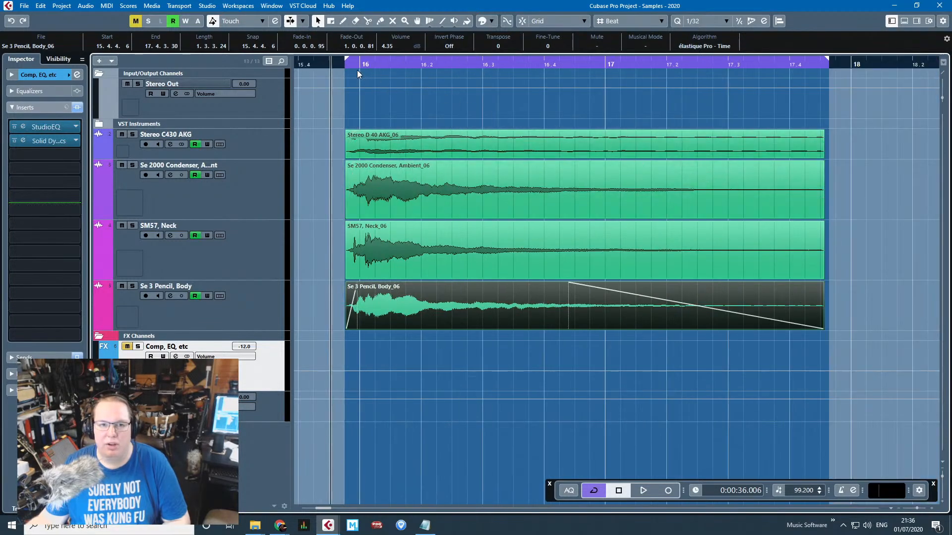
Play back the fifth hit in the locator range and listen to its fades.
key("space")
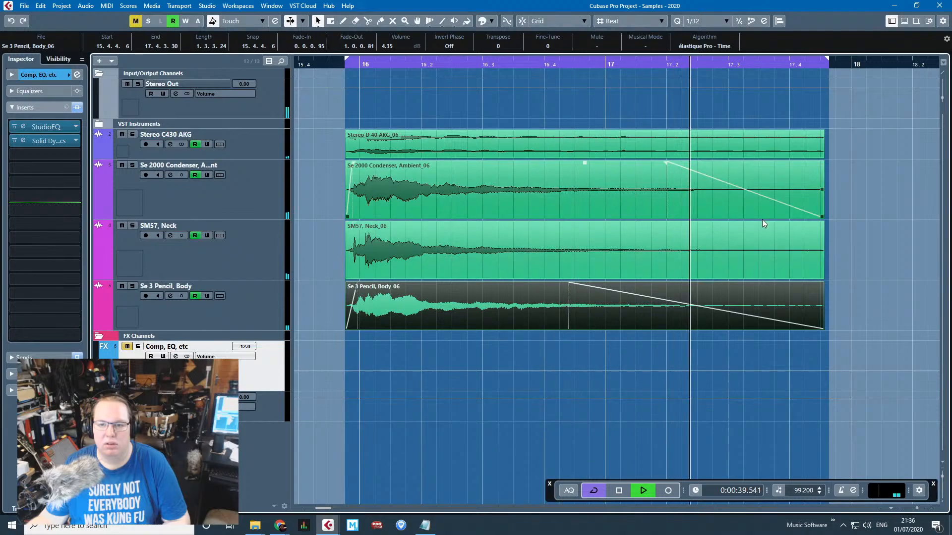
scroll(550, 153, "down", 3)
key("space")
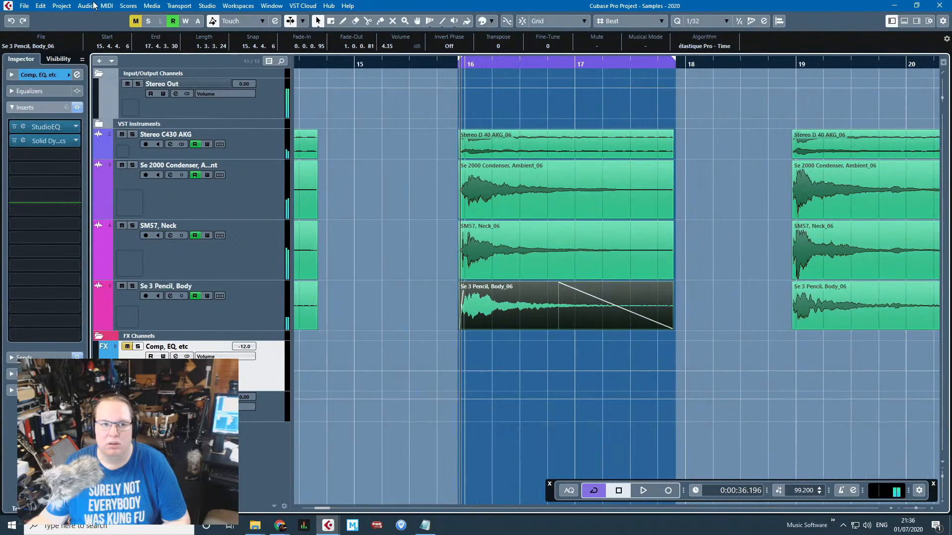
Replace the number in the F# Hit file name and export the fifth hit's audio mixdown.
left_click(23, 6)
mouse_move(87, 153)
left_click(159, 154)
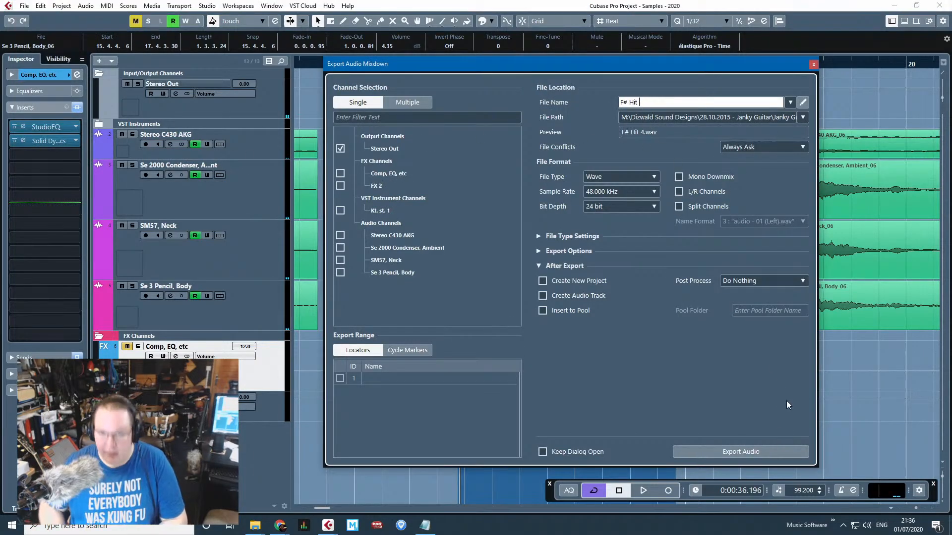
type("4")
left_click(750, 452)
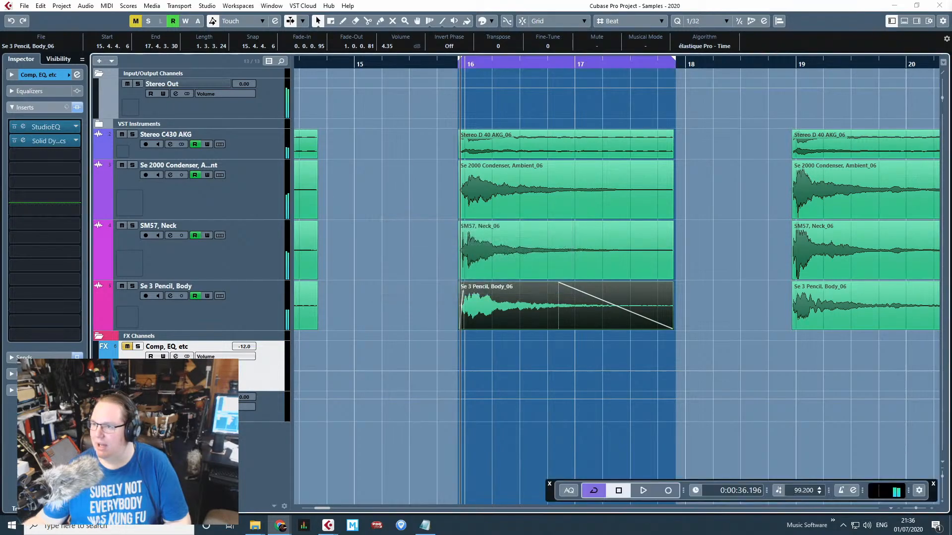
Set the locators around the sixth hit, from its clips' start just before bar 19 to their end late in bar 20.
left_click(780, 320)
scroll(846, 334, "right", 5)
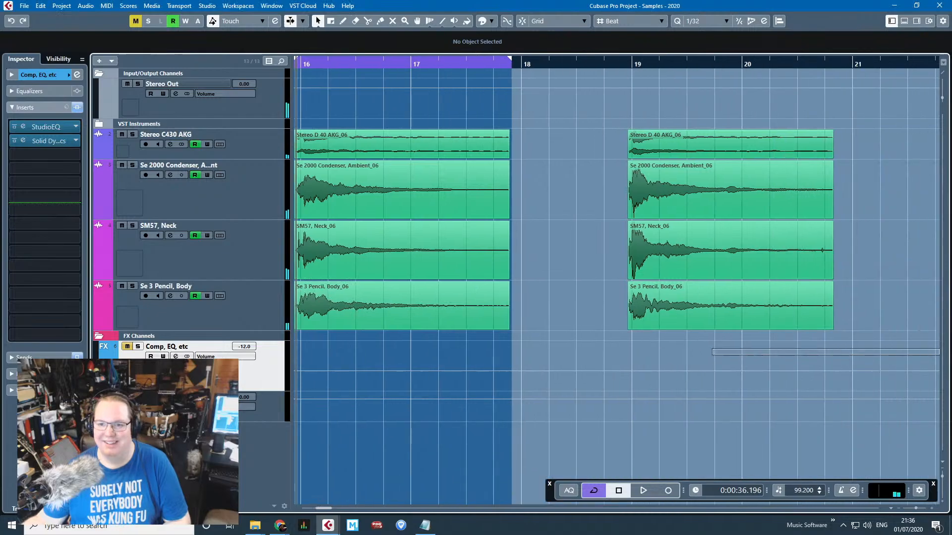
scroll(414, 224, "up", 3)
scroll(414, 224, "up", 2)
scroll(568, 282, "up", 2)
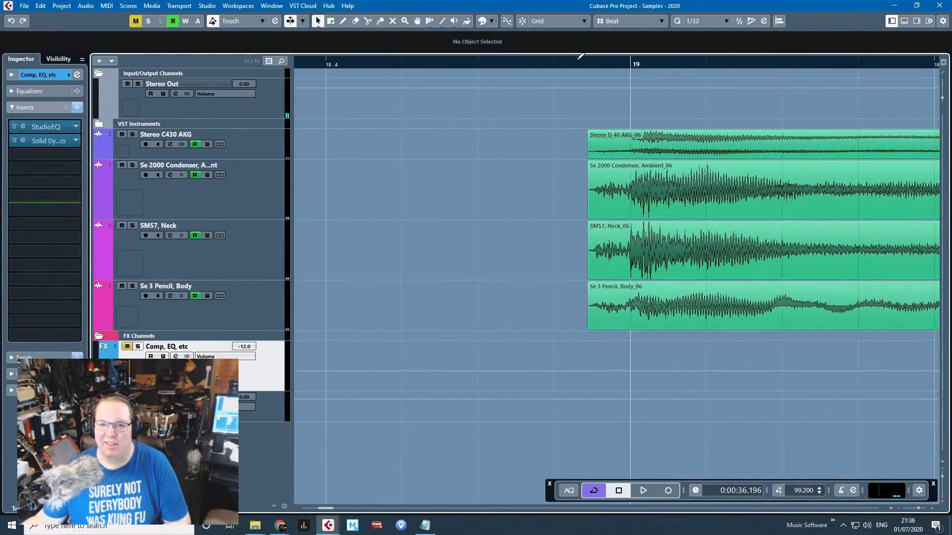
left_click_drag(580, 56, 761, 58)
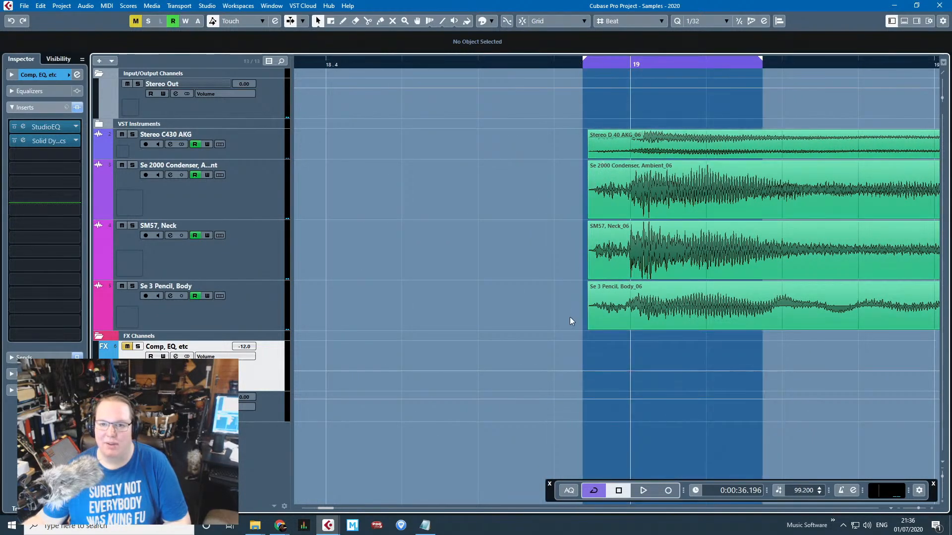
scroll(569, 317, "down", 4)
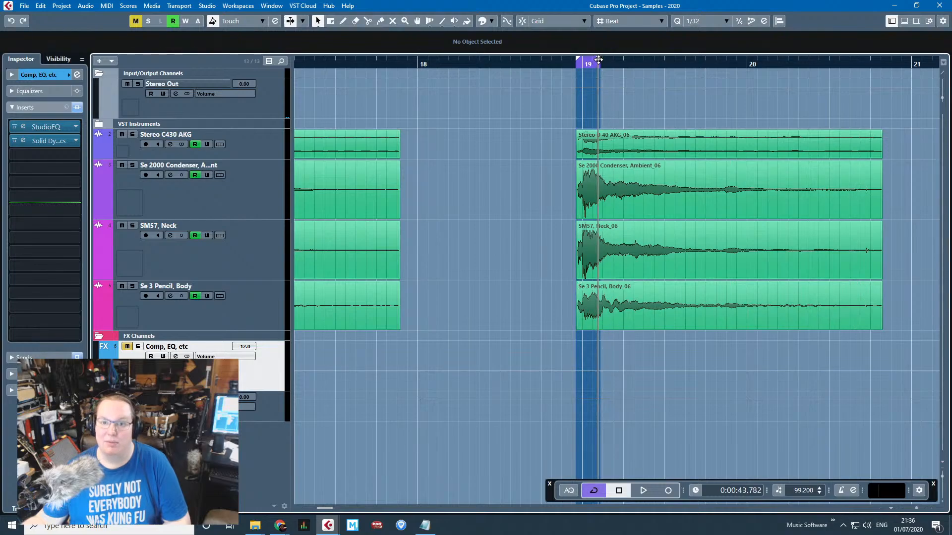
left_click_drag(599, 59, 885, 62)
scroll(793, 198, "up", 1)
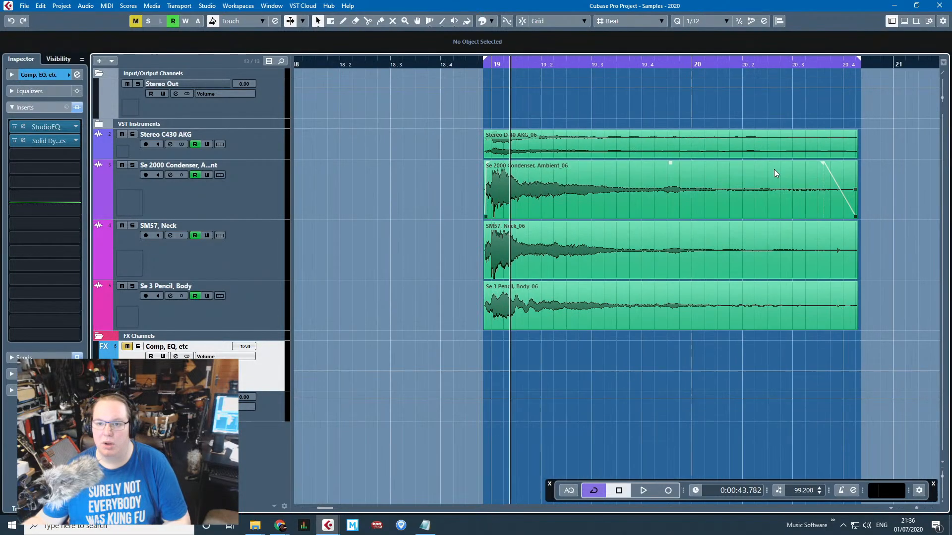
Lengthen the fade-outs on the sixth hit's SM57, Se 3 Pencil and Stereo C430 AKG clips.
left_click(825, 237)
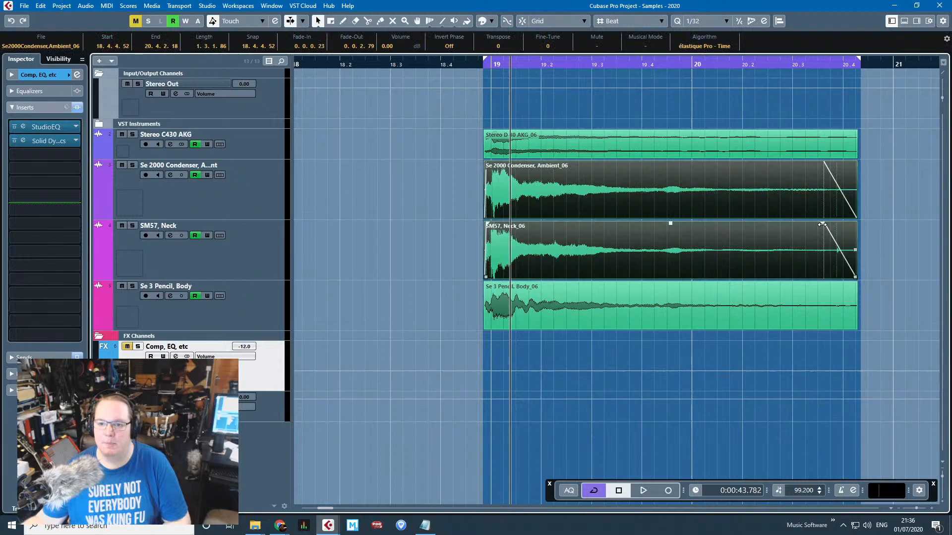
left_click_drag(821, 224, 738, 224)
left_click_drag(823, 285, 722, 284)
mouse_move(734, 132)
left_mouse_down()
mouse_move(754, 132)
mouse_move(709, 132)
left_mouse_up()
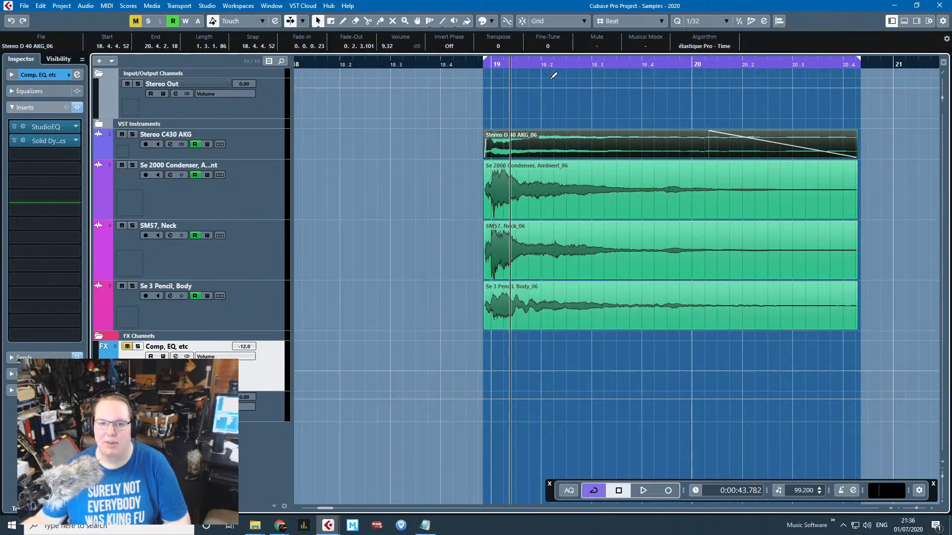
Play back the sixth hit from its beginning and listen to its fades.
key("space")
key("space")
left_click(471, 65)
key("space")
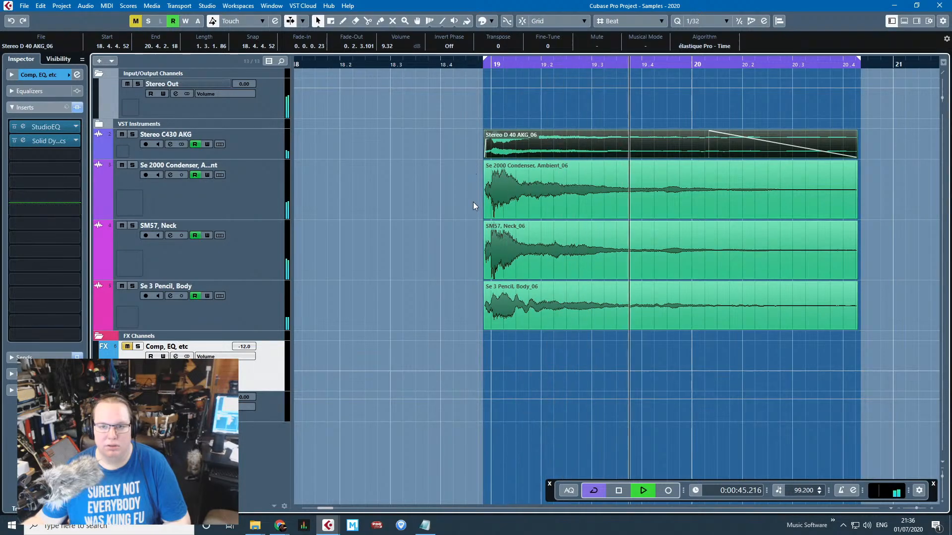
scroll(472, 202, "down", 3)
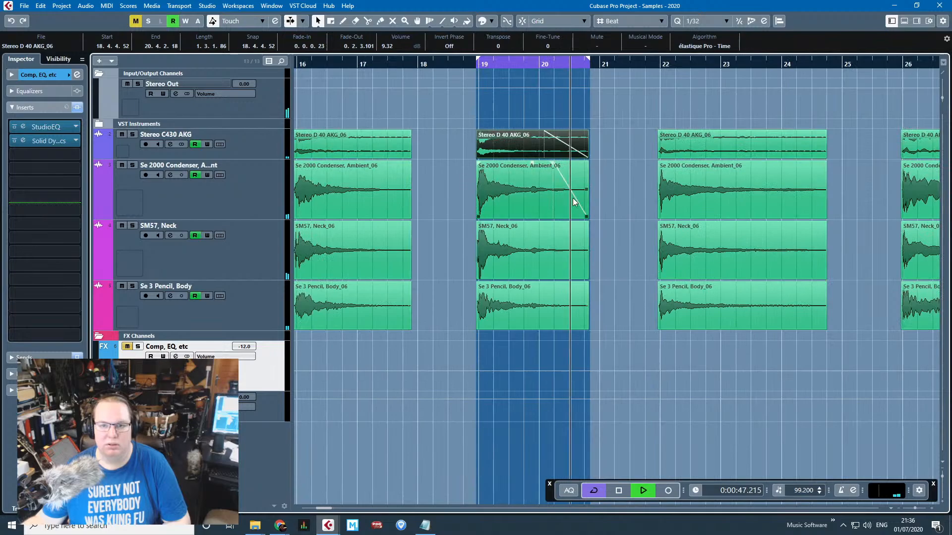
key("space")
Export the sixth hit's audio mixdown with the file name F# Hit 6.
left_click(24, 6)
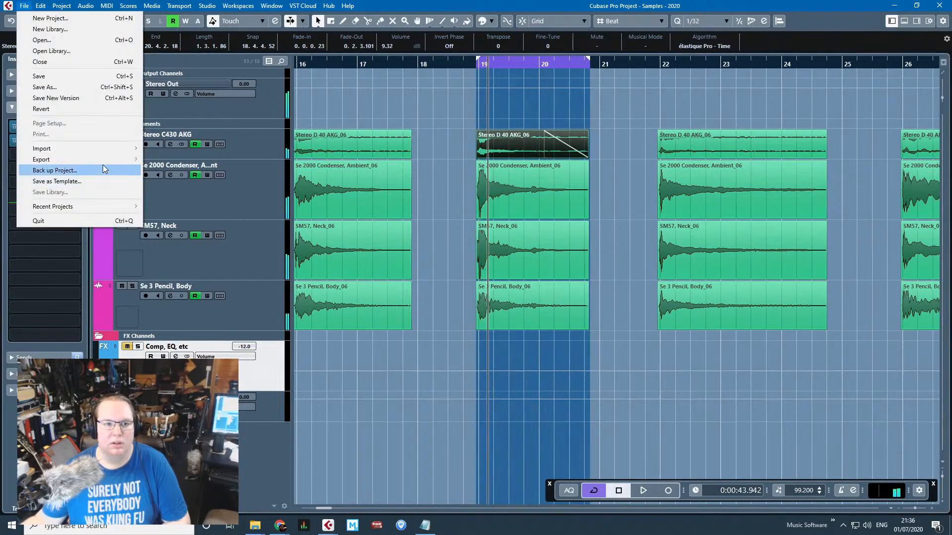
mouse_move(99, 159)
left_click(168, 159)
left_click(640, 102)
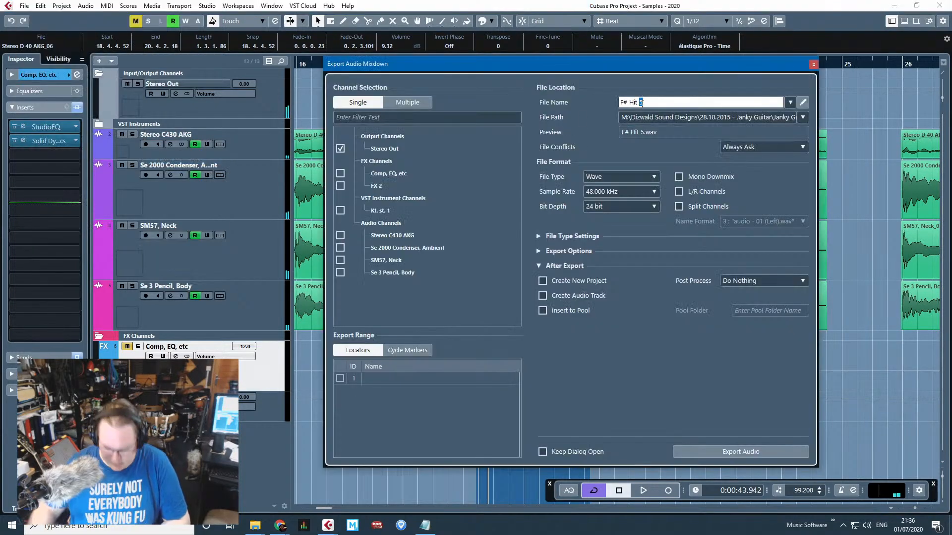
type("6")
left_click(749, 451)
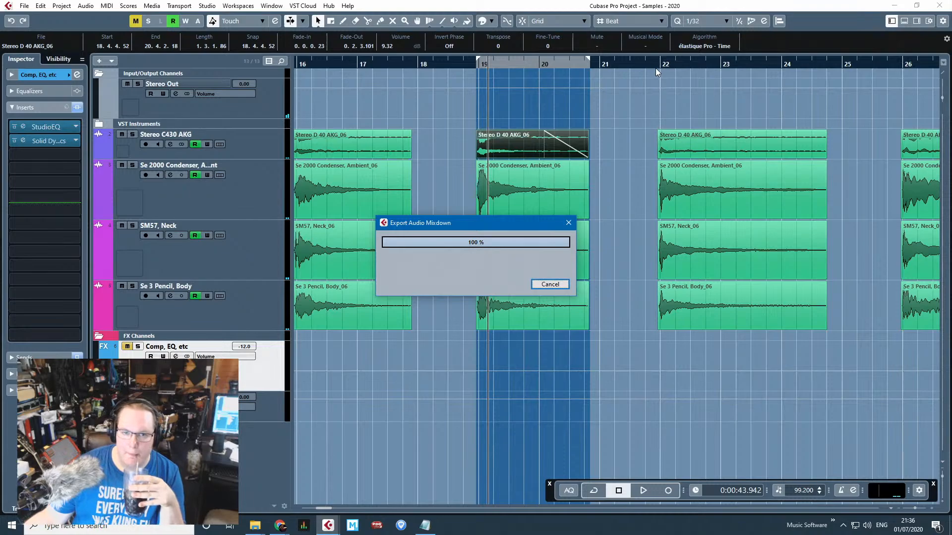
Start the locator range just before the seventh hit at bar 22 and shorten the fade-ins on its SM57 and Se 2000 clips.
mouse_move(655, 67)
left_mouse_down()
mouse_move(658, 80)
mouse_move(678, 87)
mouse_move(764, 64)
mouse_move(825, 63)
left_mouse_up()
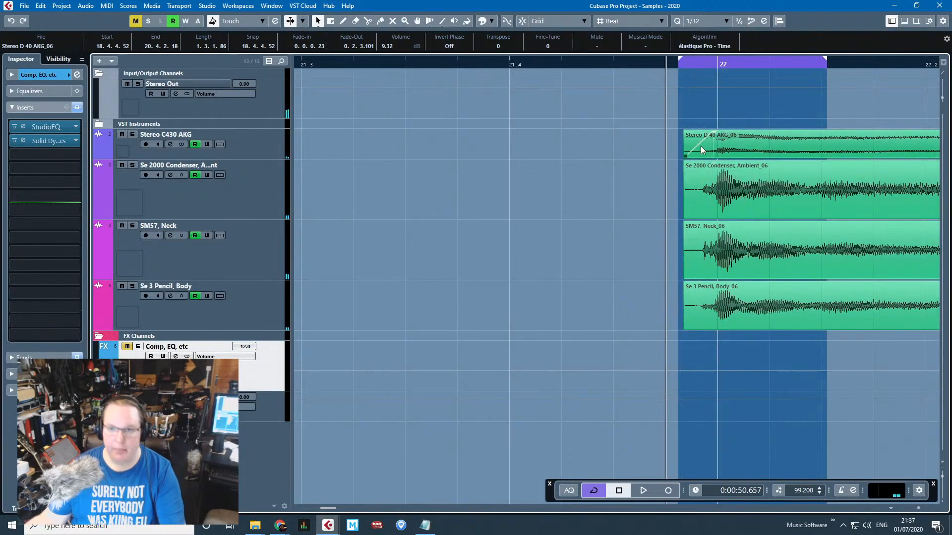
scroll(702, 166, "down", 7)
scroll(689, 288, "up", 6)
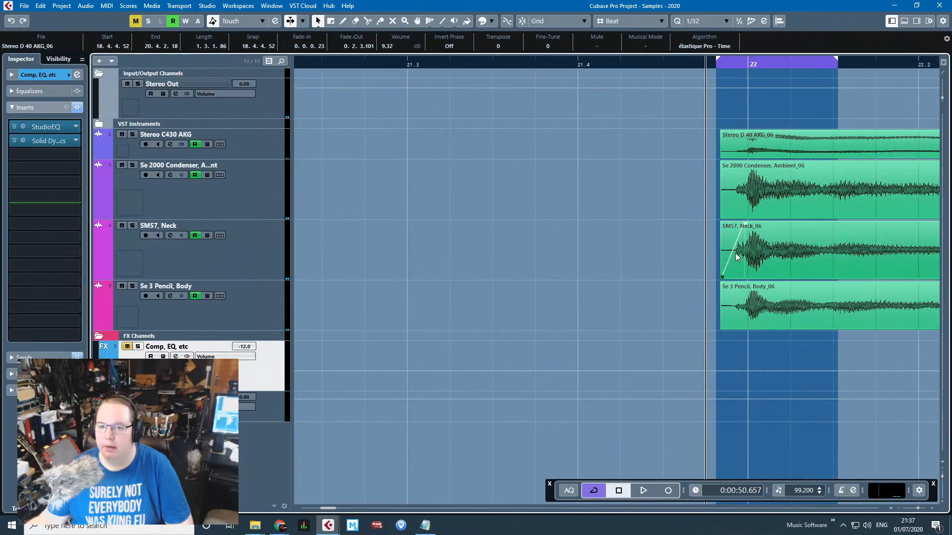
left_click(747, 225)
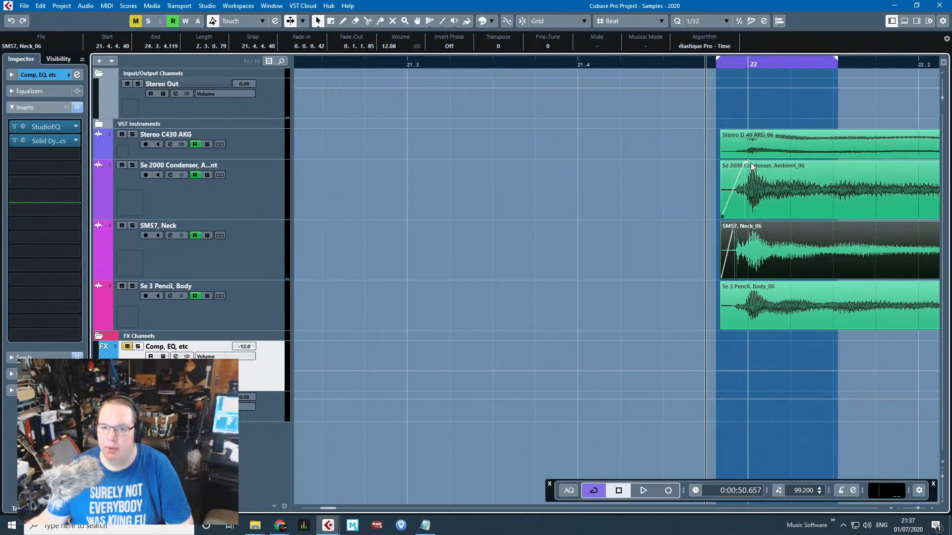
left_click_drag(746, 163, 736, 164)
scroll(747, 296, "down", 5)
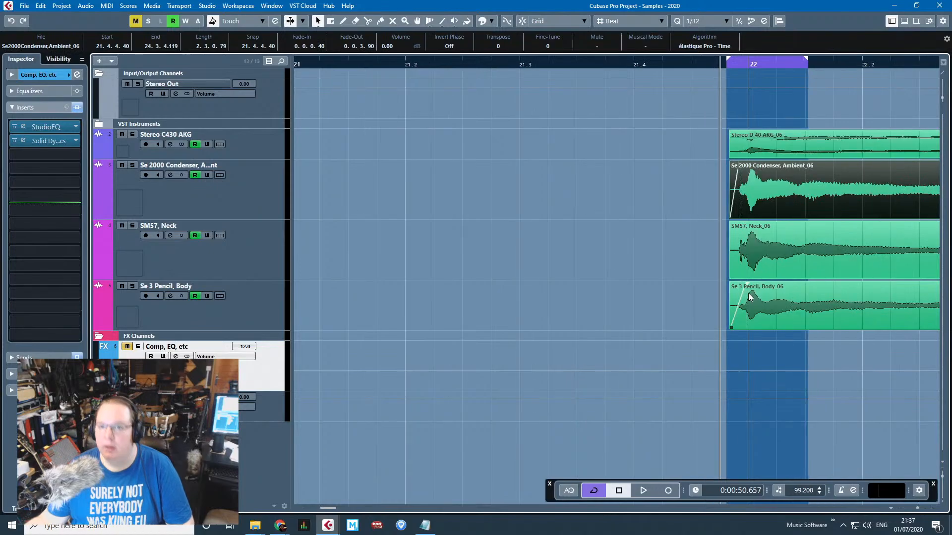
Extend the locator range to the end of the seventh hit's clips, just before beat 24.4.
left_click_drag(835, 103, 942, 105)
scroll(367, 79, "down", 3)
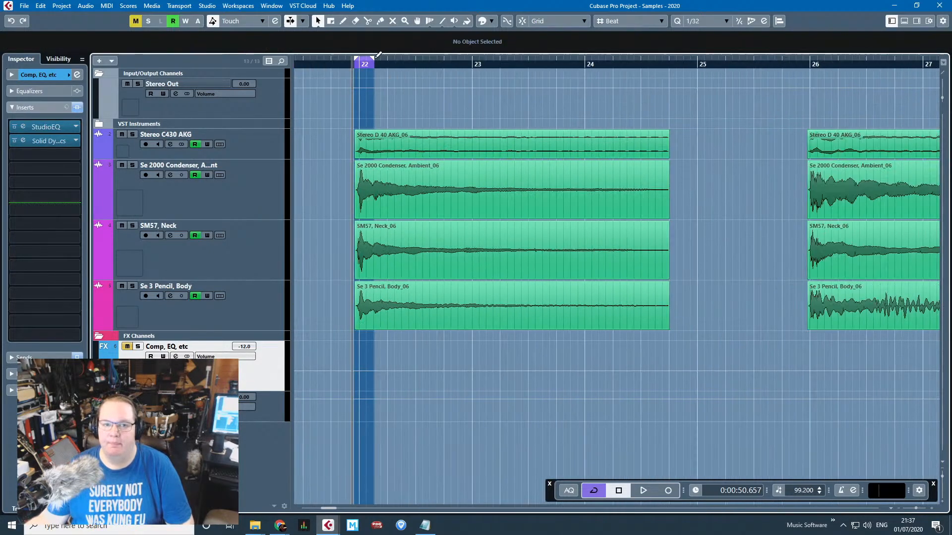
left_click_drag(375, 58, 668, 121)
scroll(671, 153, "up", 5)
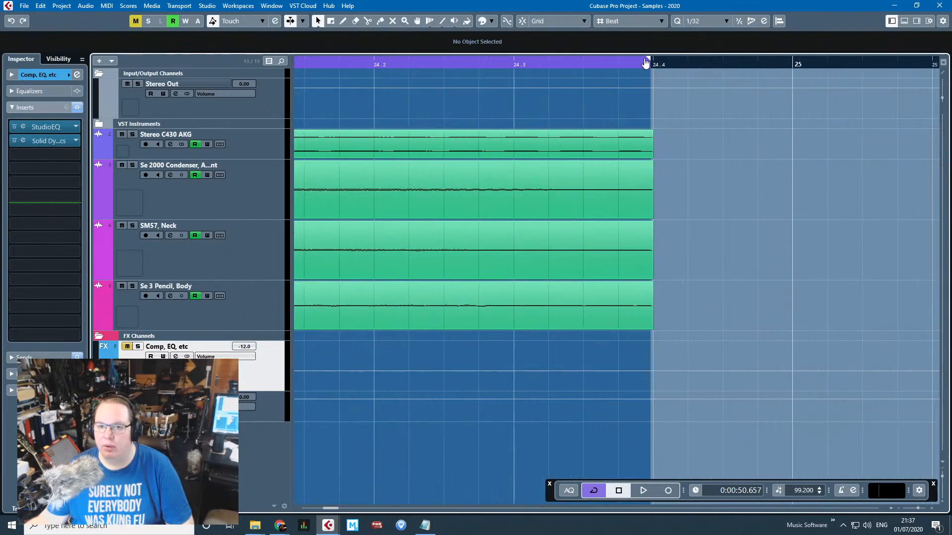
left_click_drag(655, 62, 657, 63)
scroll(623, 163, "down", 5)
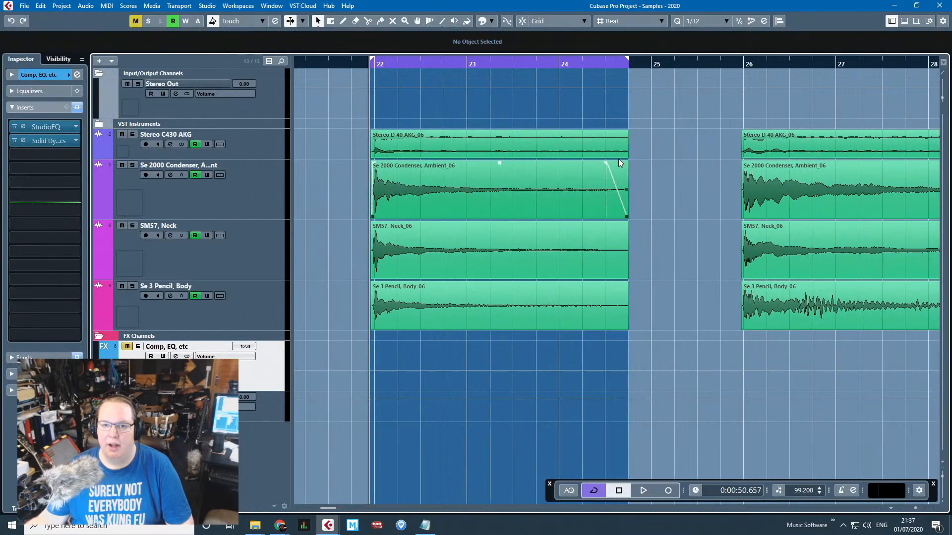
Lengthen the fade-outs on the seventh hit's clips, starting the Se 3 Pencil fade about midway through bar 23.
left_click_drag(563, 131, 526, 134)
left_click_drag(663, 193, 557, 224)
left_click(639, 289)
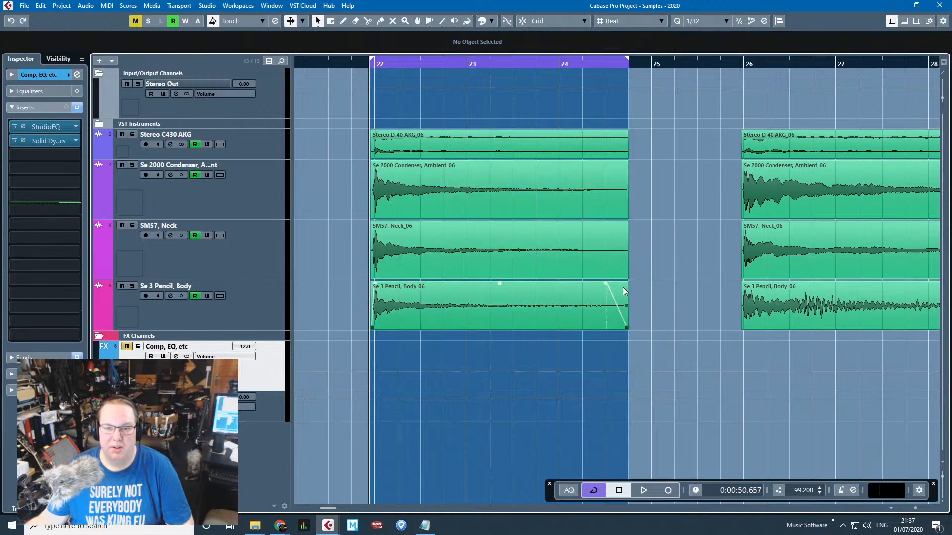
left_click_drag(605, 283, 515, 283)
Play back the seventh hit from its beginning and listen to its fades.
key("space")
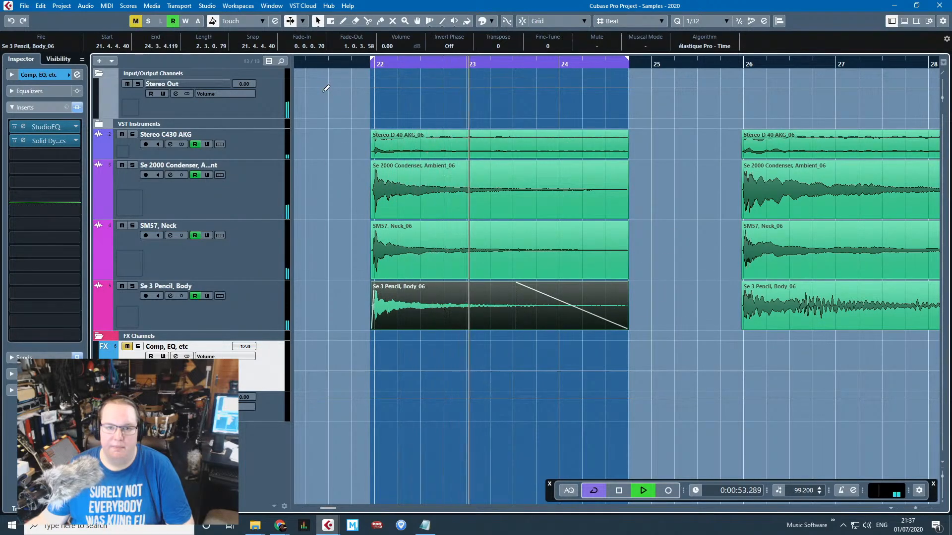
left_click(357, 65)
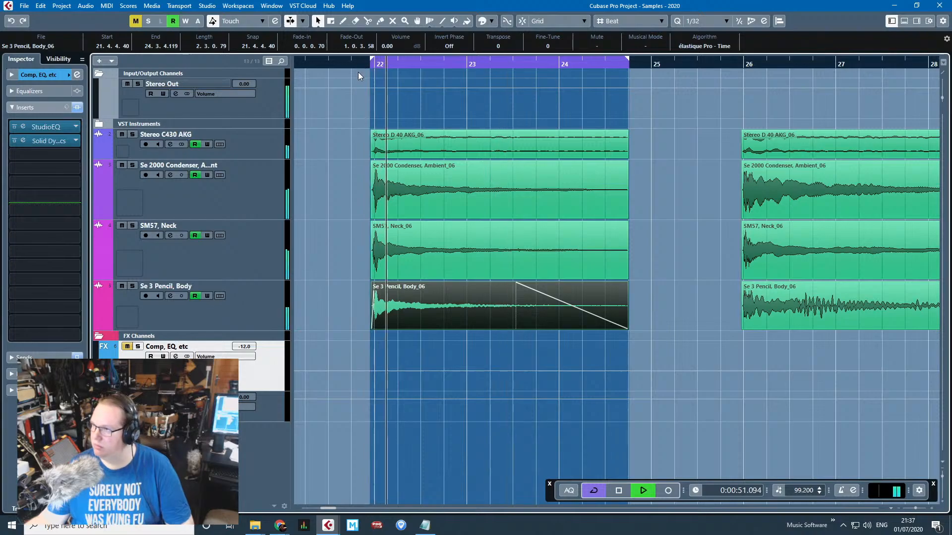
key("space")
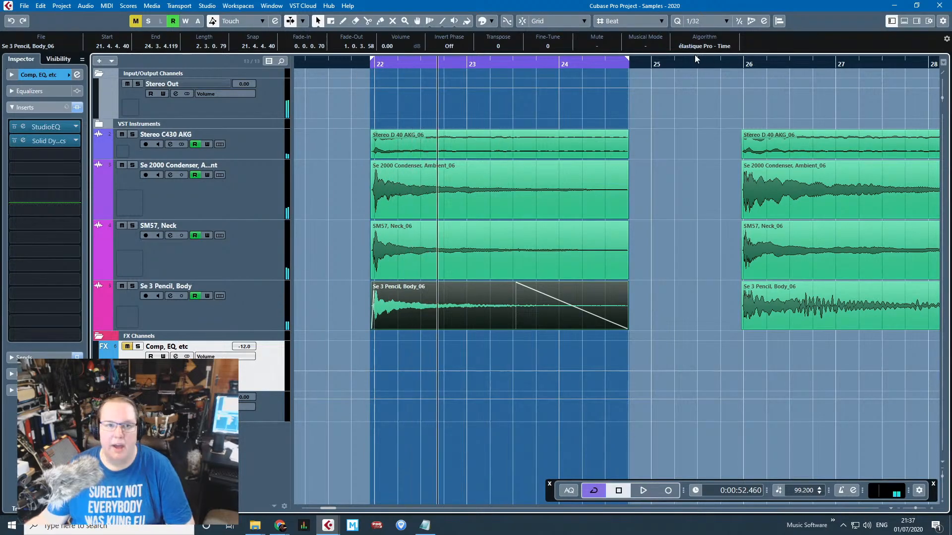
Switch to Chrome, open the MAYSUN Music channel from the YouTube results and open its Night Improv 520 video.
key("alt+Tab")
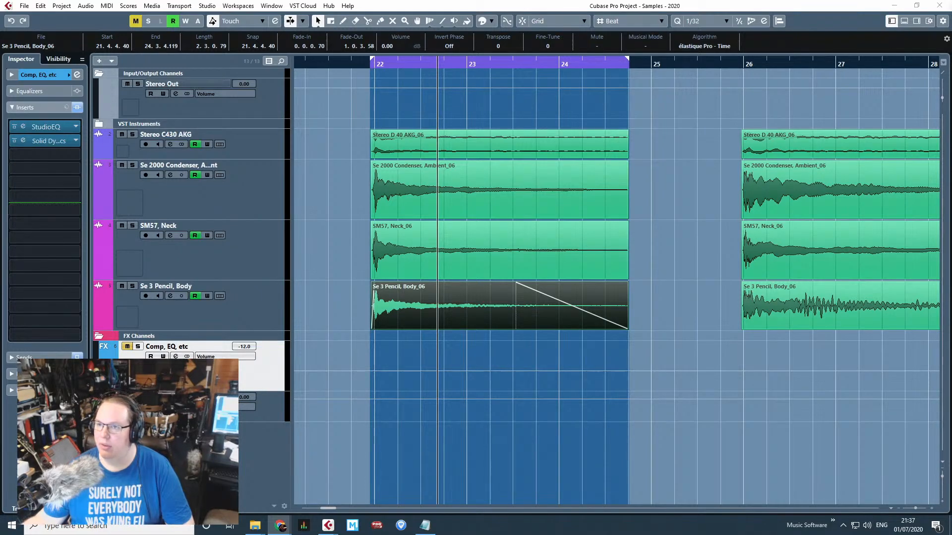
left_click_drag(951, 113, 461, 1)
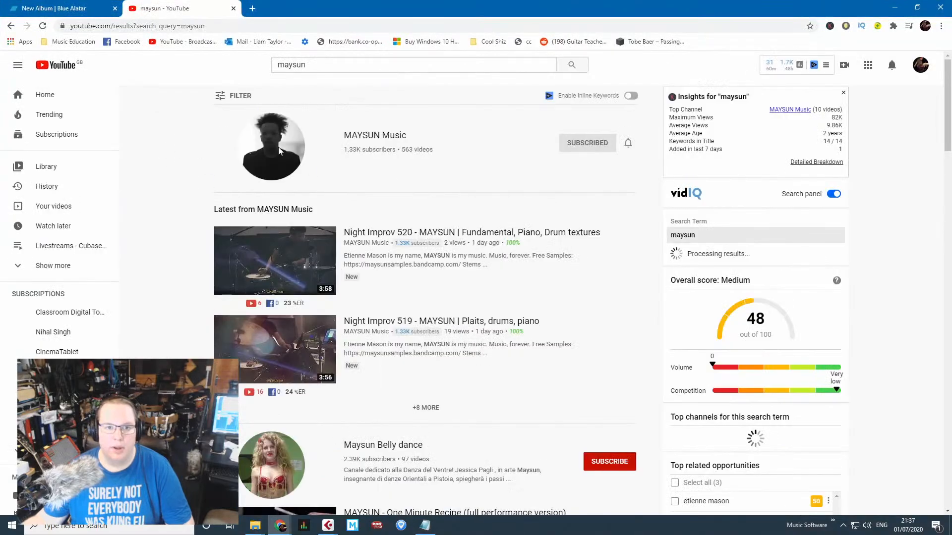
left_click(395, 136)
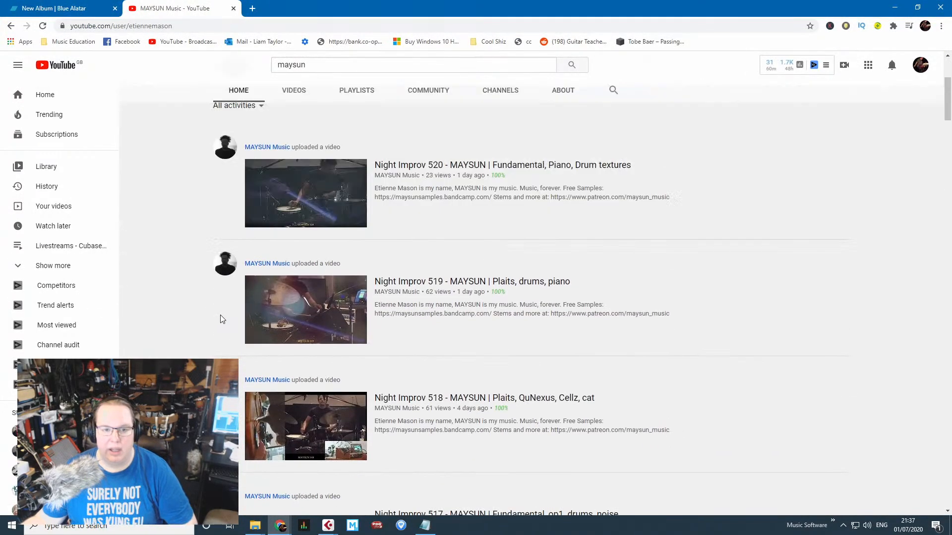
left_click(432, 364)
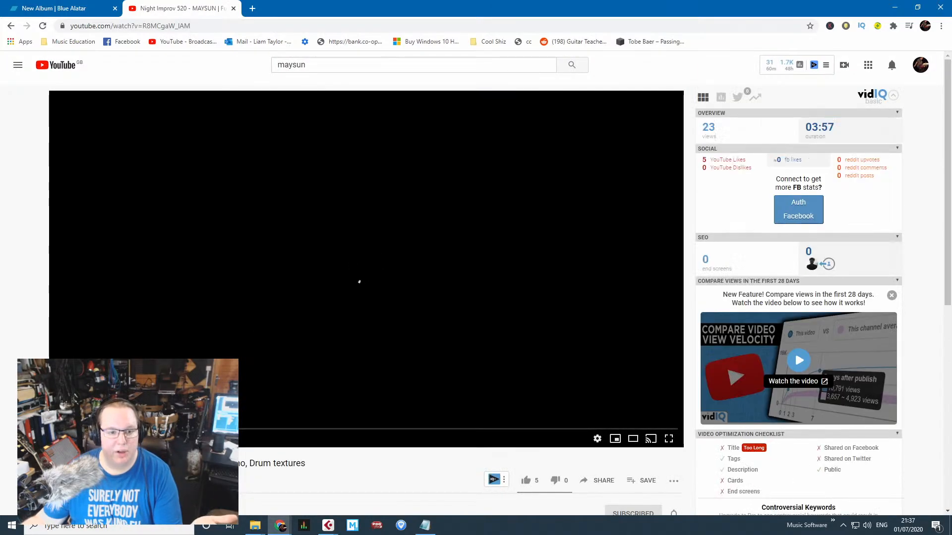
Open the free samples Bandcamp page from the link in the video's description.
scroll(359, 282, "down", 5)
left_click(100, 324)
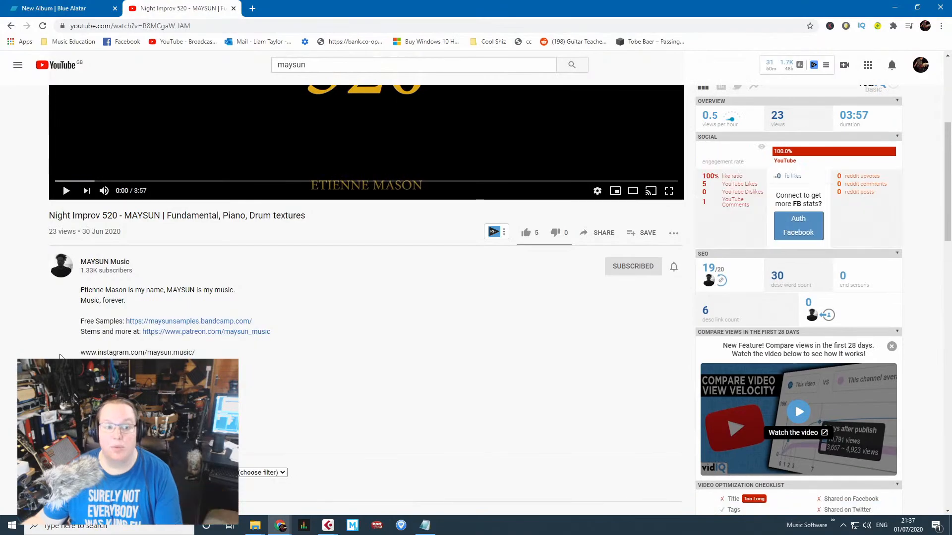
left_click(222, 332)
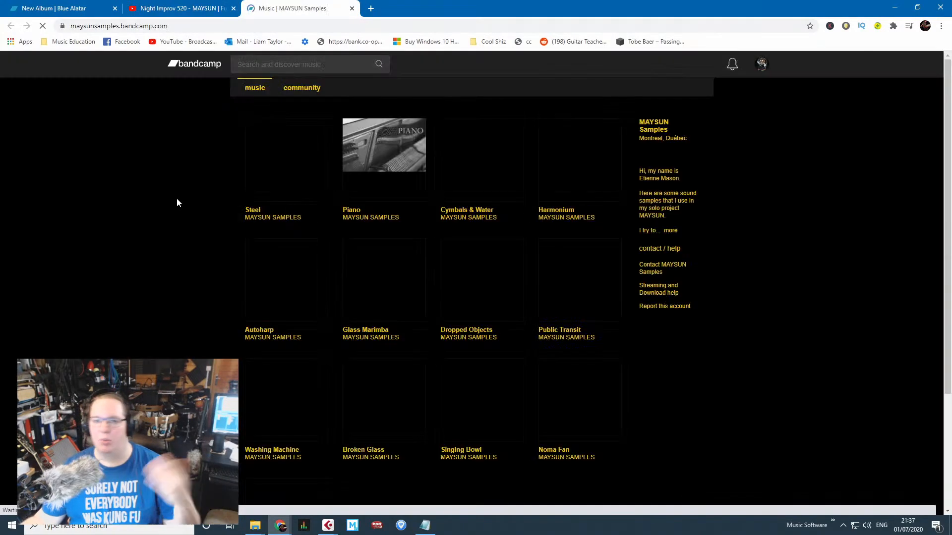
Look over the sample packs and the artist description on the MAYSUN Samples Bandcamp page.
scroll(183, 224, "down", 3)
scroll(185, 227, "up", 3)
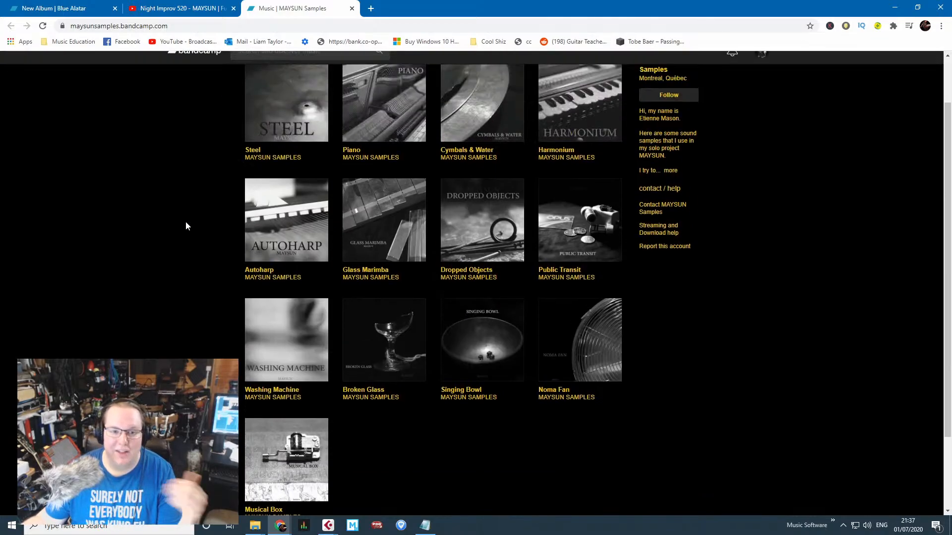
scroll(185, 227, "down", 1)
scroll(186, 227, "up", 1)
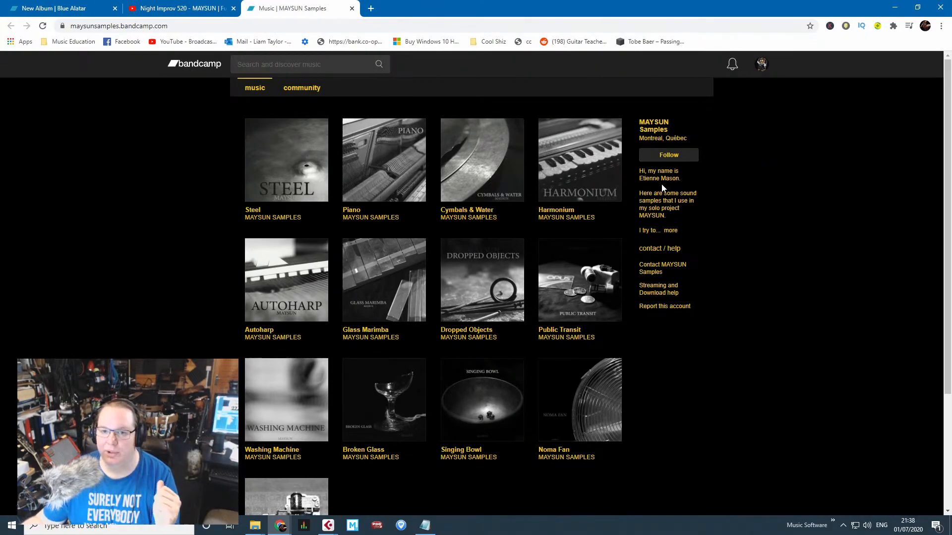
left_click(652, 210)
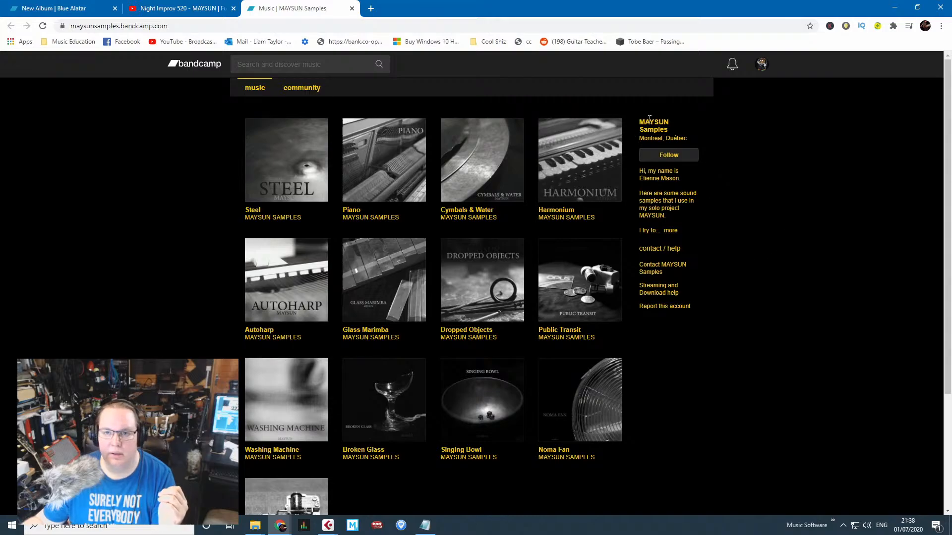
left_click_drag(649, 121, 683, 133)
left_click(675, 131)
left_click(756, 157)
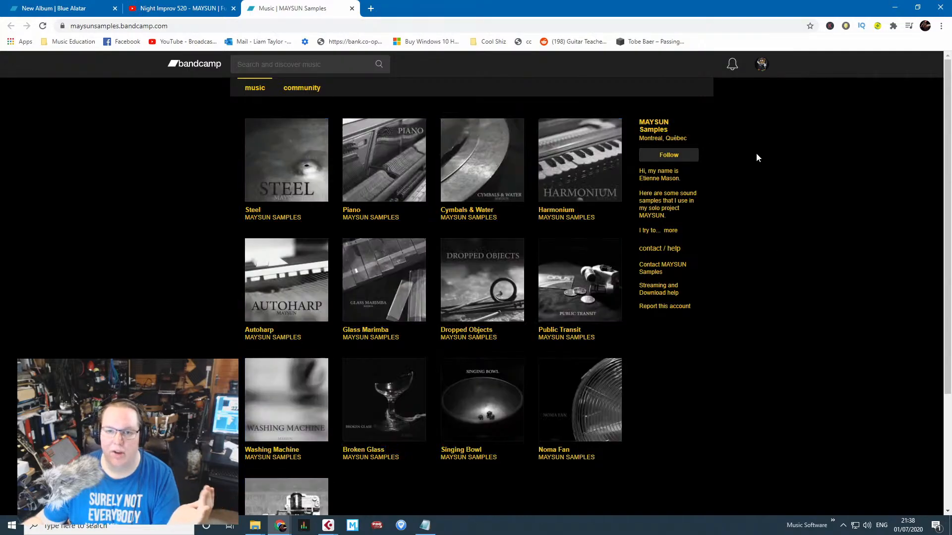
scroll(750, 347, "down", 4)
scroll(748, 348, "up", 4)
Open the Cymbals & Water sample album, look through its track list and close the page.
left_click(476, 216)
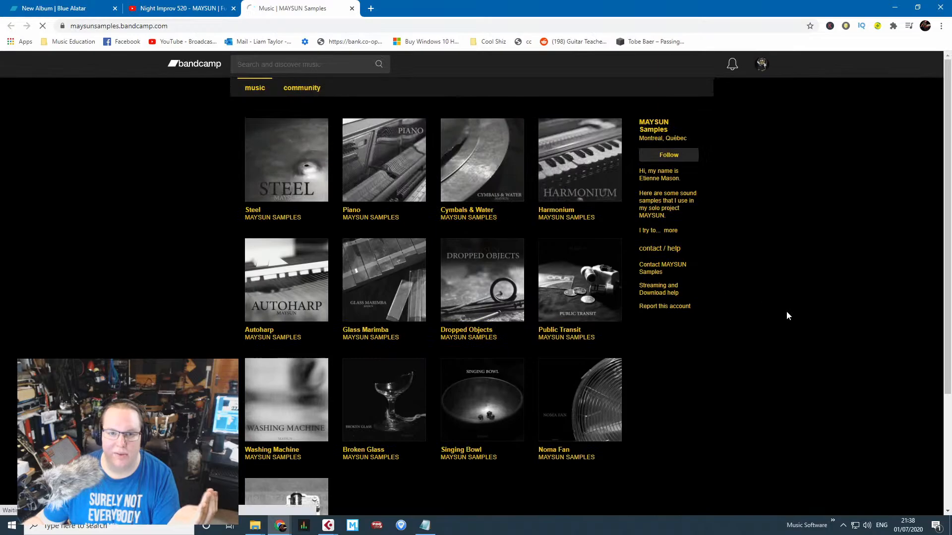
scroll(46, 193, "down", 15)
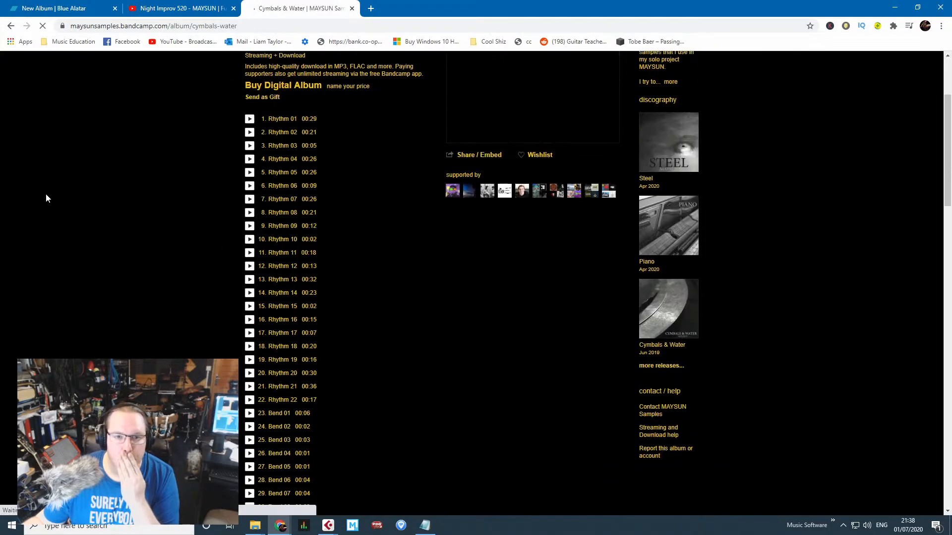
scroll(46, 198, "down", 11)
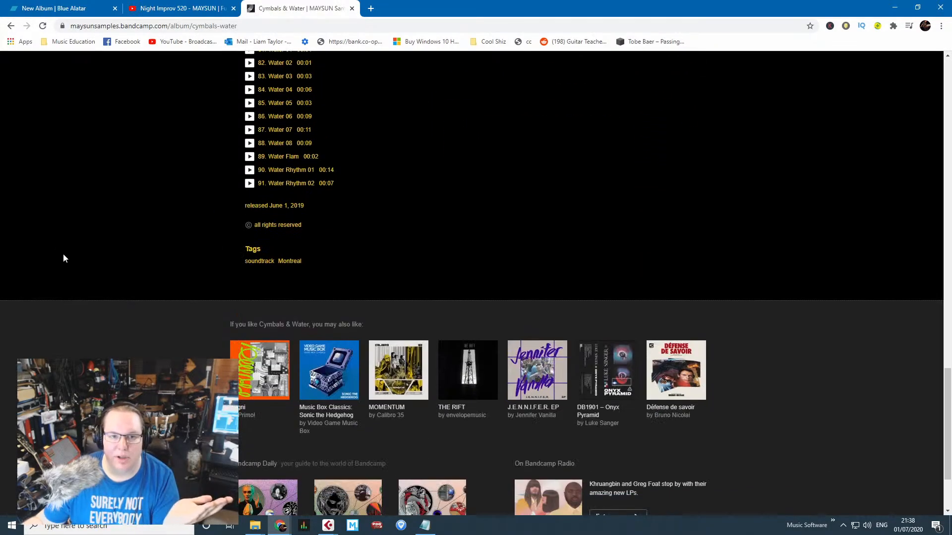
scroll(96, 297, "up", 20)
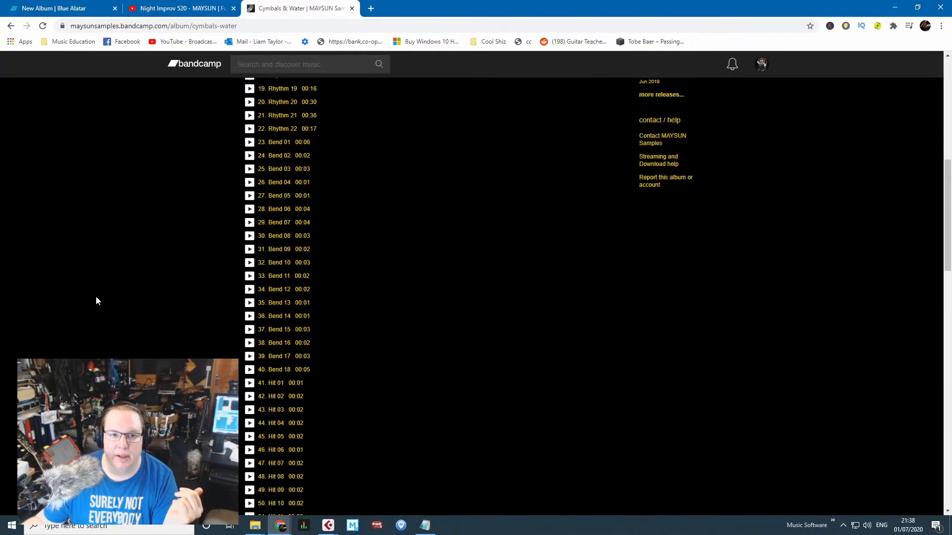
scroll(97, 300, "down", 20)
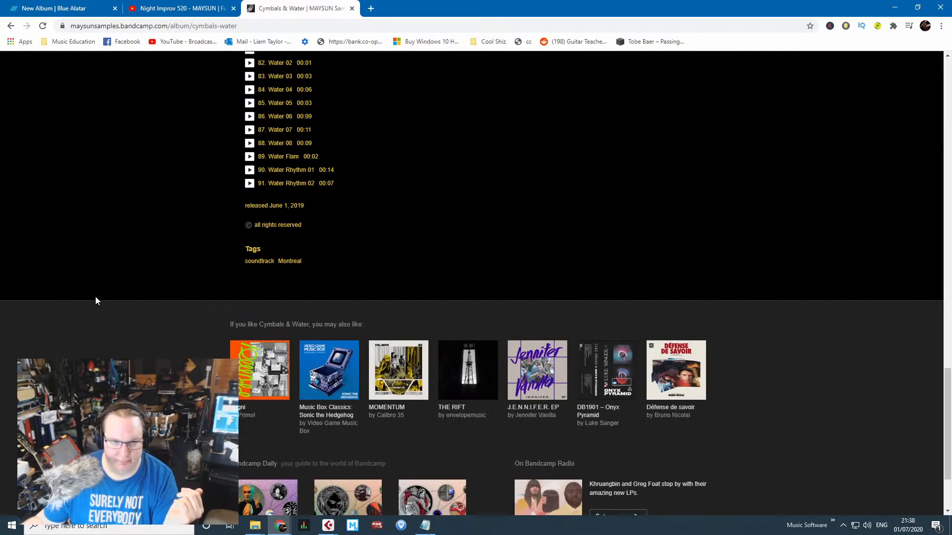
scroll(95, 300, "up", 20)
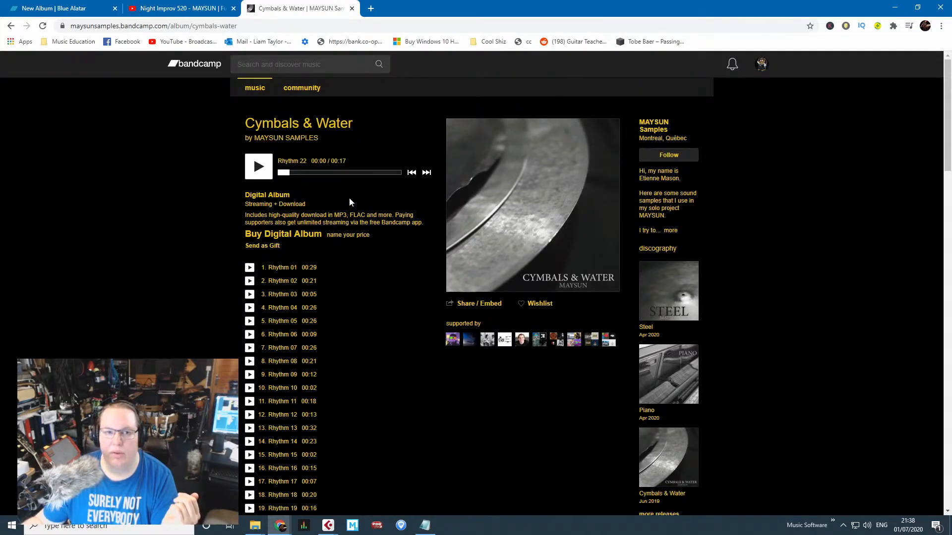
key("ctrl+w")
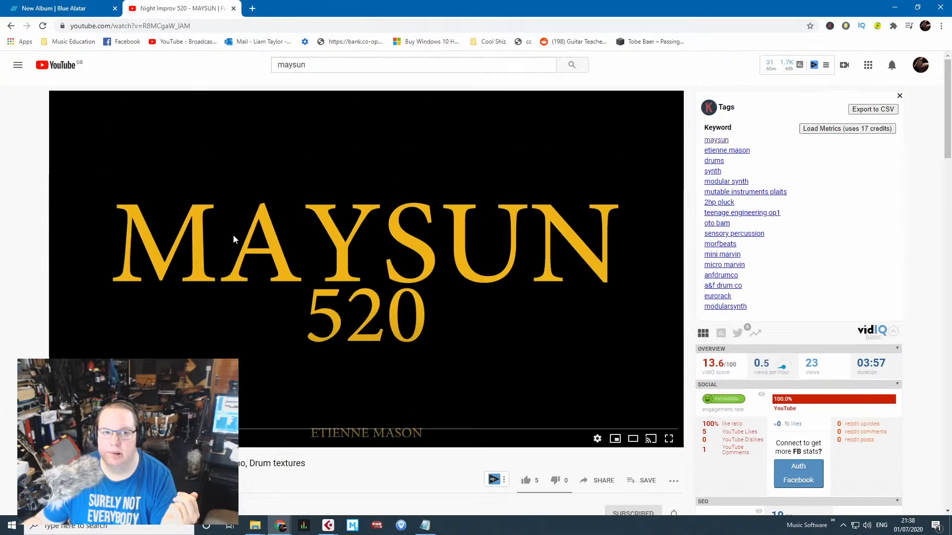
Close the browser tabs, start the Odd Chrome profile from the desktop and return to the maximized Cubase project window.
key("ctrl+w")
key("ctrl+w")
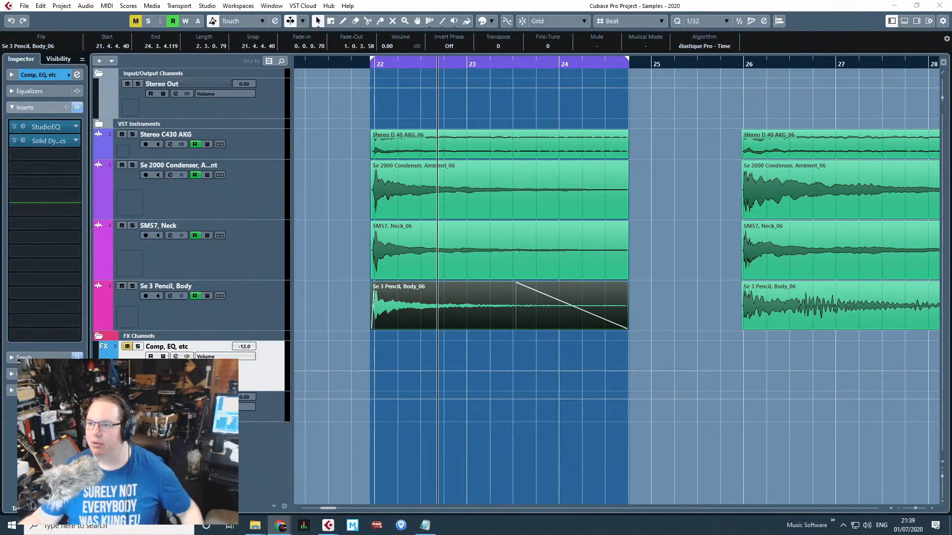
left_click(659, 100)
left_click_drag(381, 5, 370, 152)
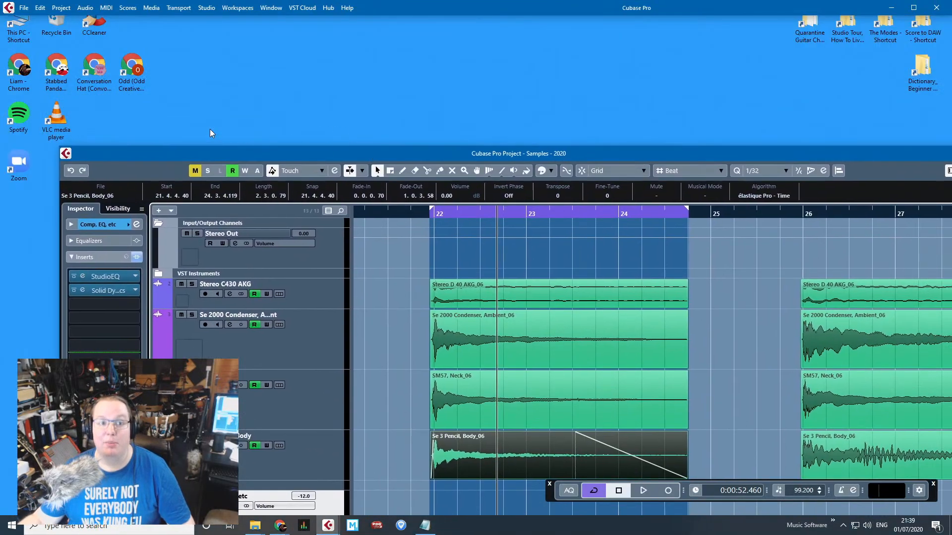
left_click(128, 86)
double_click(129, 88)
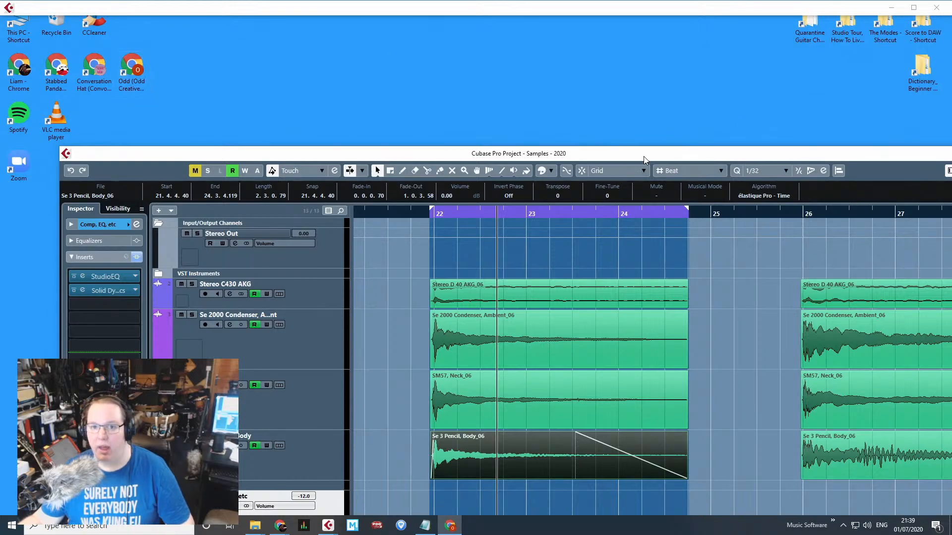
double_click(644, 157)
left_click(647, 191)
scroll(762, 186, "up", 5)
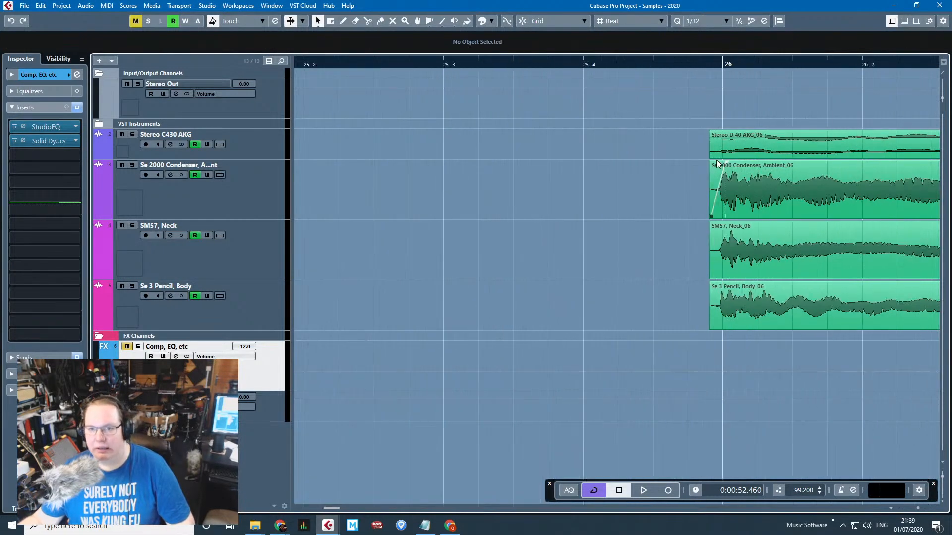
scroll(715, 82, "up", 1)
left_click_drag(690, 58, 843, 102)
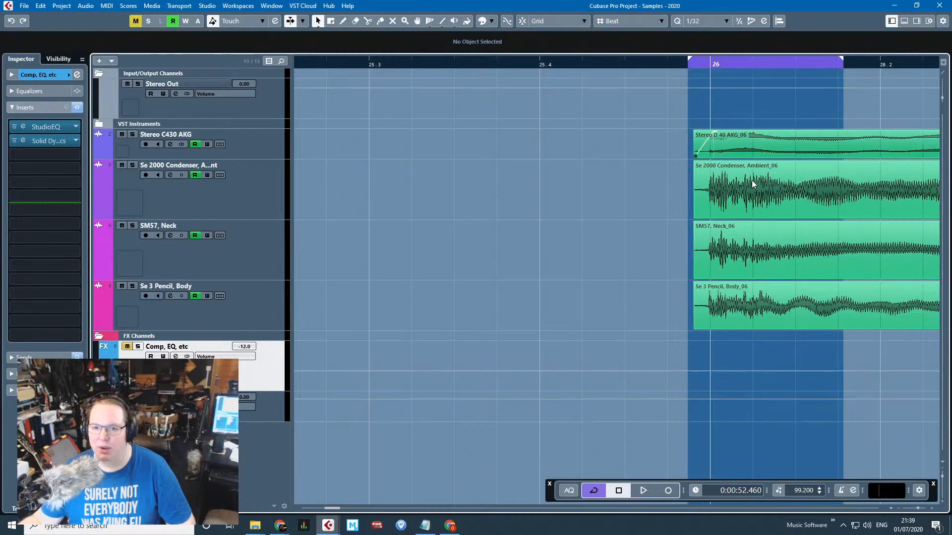
scroll(752, 184, "down", 6)
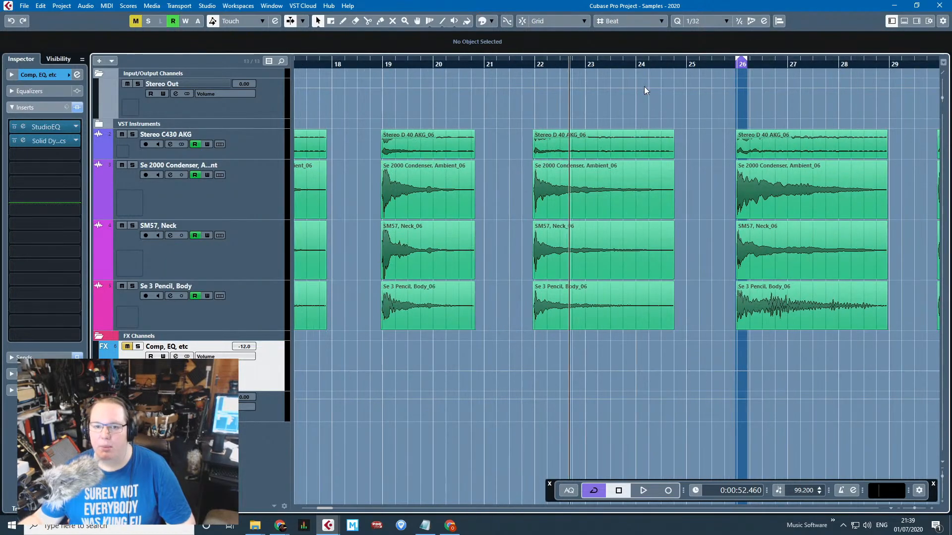
Set the locator range over the hit at bar 22, from the start of its clips to their end.
left_click(540, 64)
scroll(532, 79, "up", 4)
key("space")
key("space")
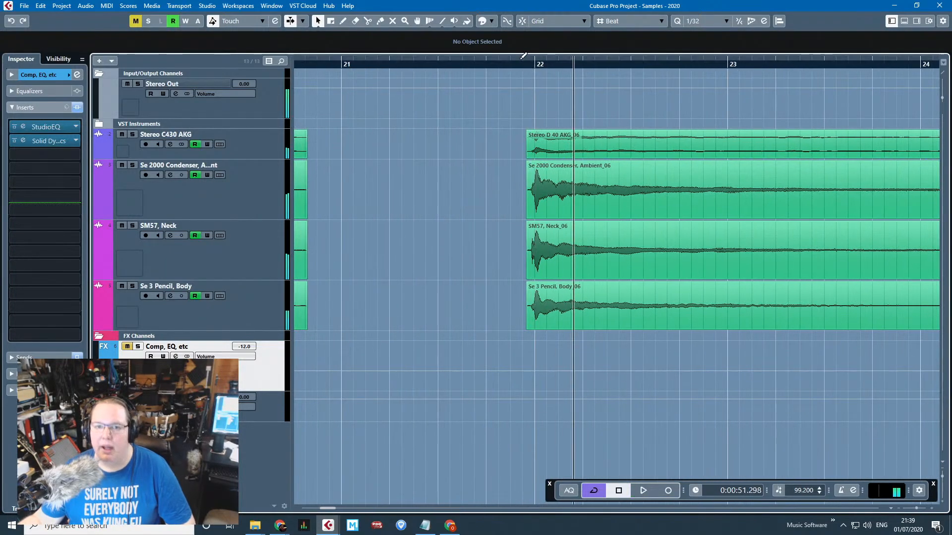
left_click_drag(521, 58, 712, 151)
scroll(707, 192, "up", 3)
scroll(660, 248, "down", 6)
scroll(528, 315, "up", 6)
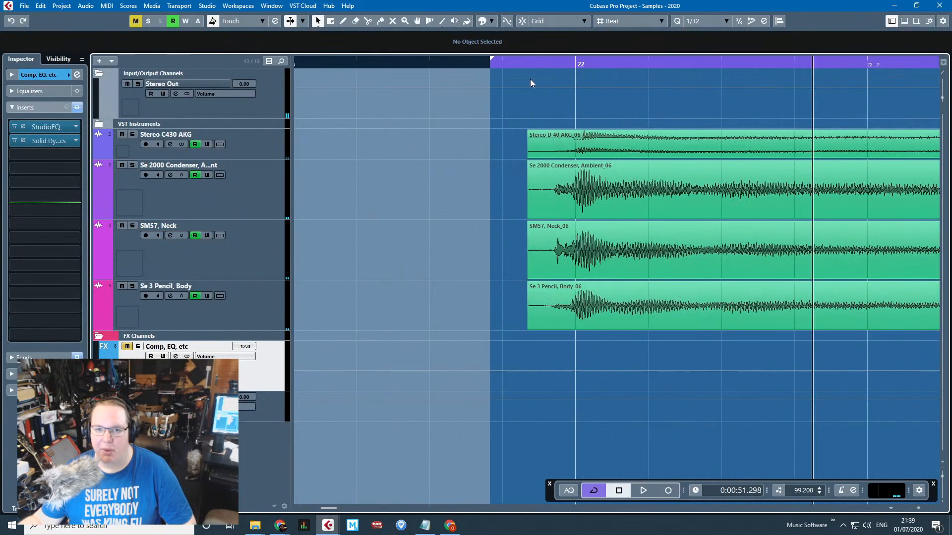
scroll(526, 73, "down", 4)
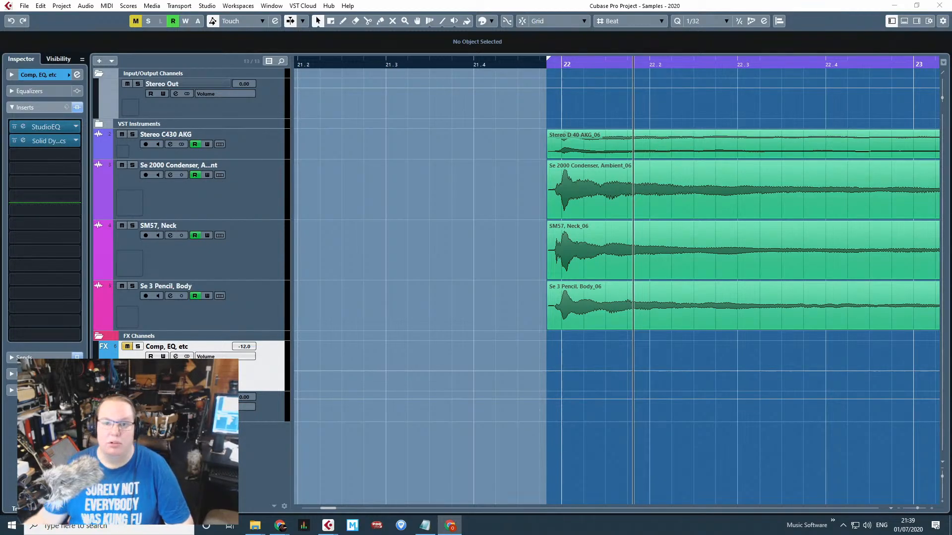
Play the bar 22 hit from just before its clips to check the locator range.
left_click(542, 88)
left_click(520, 66)
key("space")
key("g")
key("g")
key("g")
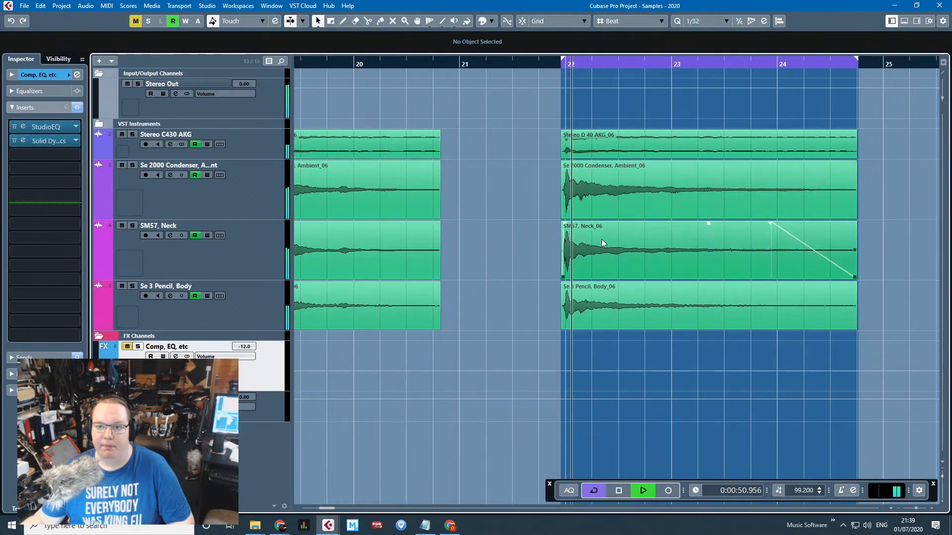
key("g")
key("space")
Export the bar 22 locator range as a Wave audio mixdown named F# Hit 7.
left_click(23, 6)
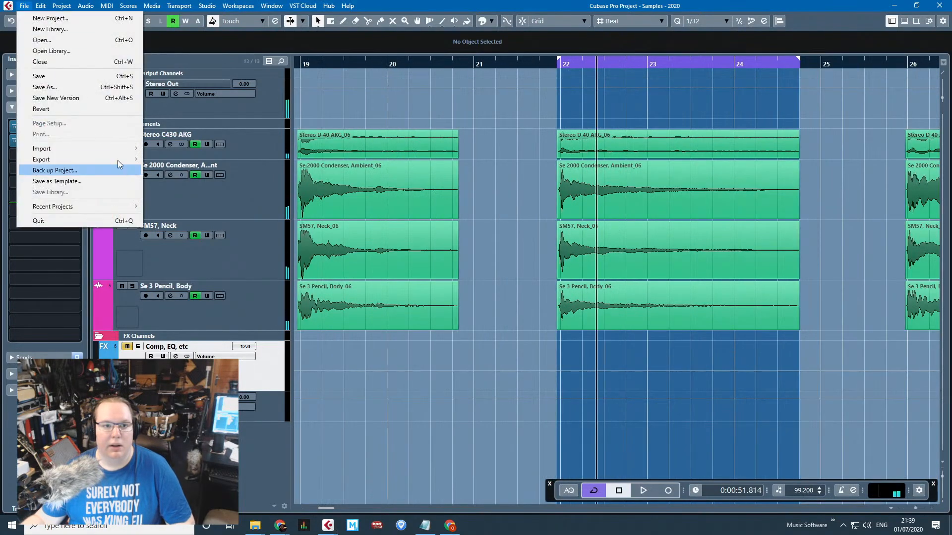
mouse_move(117, 159)
left_click(164, 175)
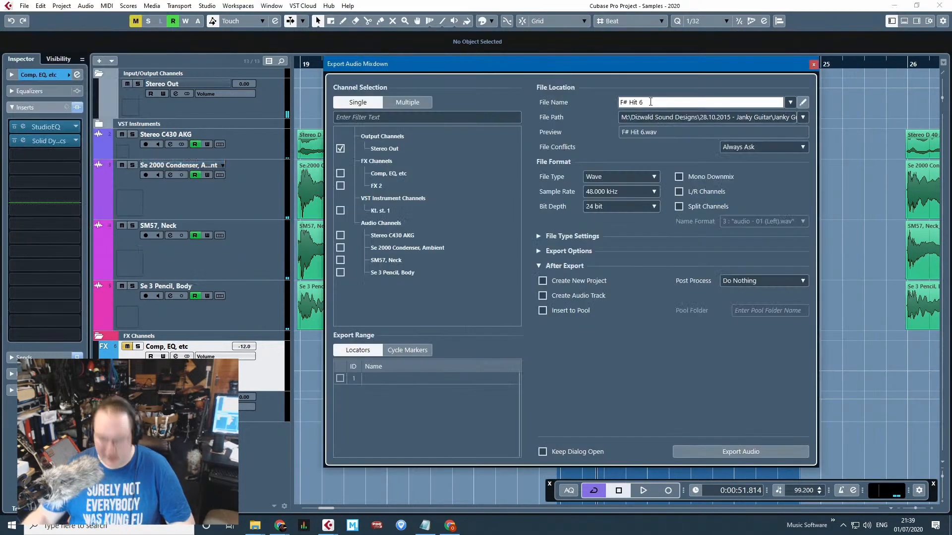
key("Return")
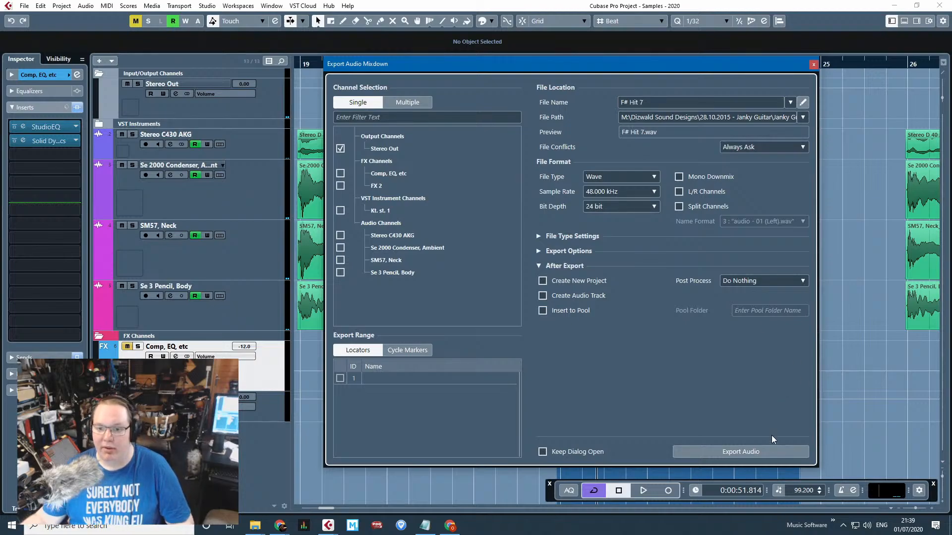
left_click(770, 449)
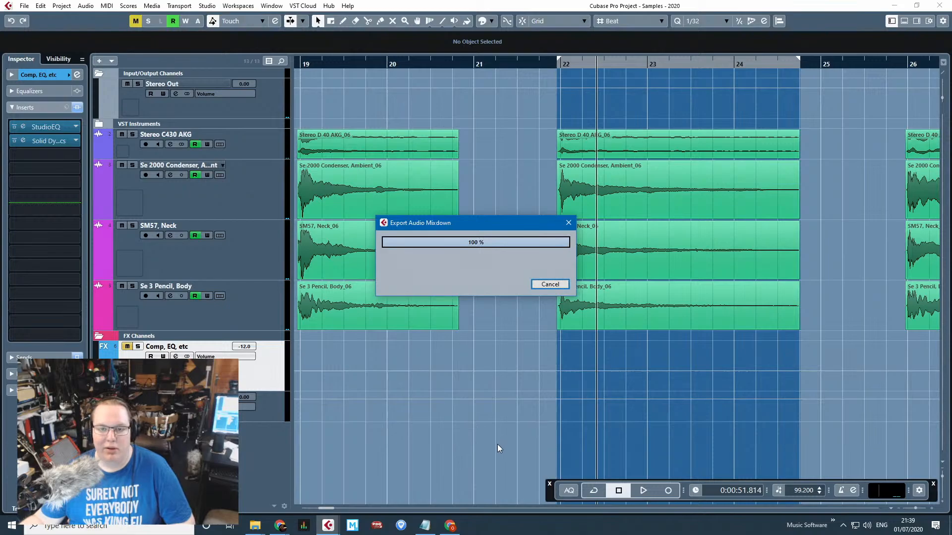
Count through the green hits on the Se 2000 Condenser track, from the first one to the hit at bar 22.
scroll(496, 444, "down", 5, "ctrl")
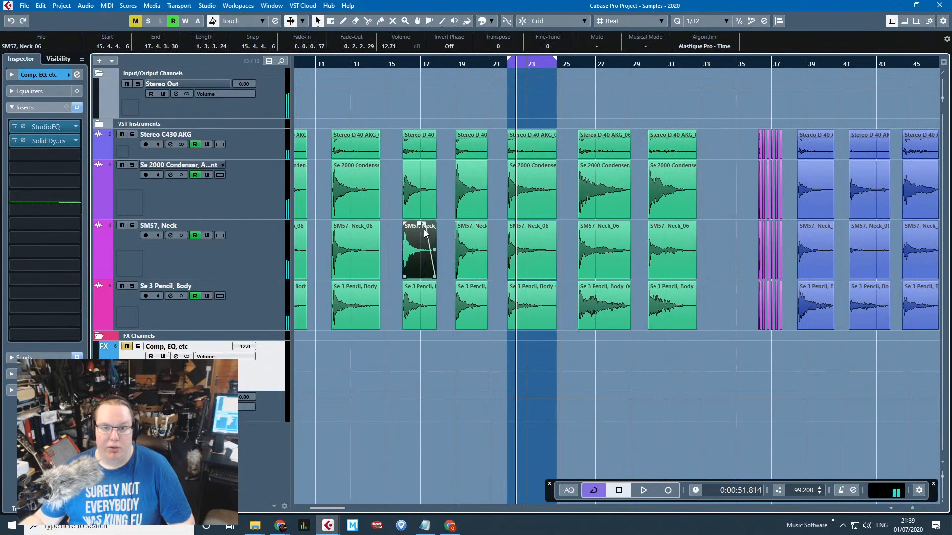
scroll(424, 229, "left", 4, "shift")
left_click(340, 181)
left_click(390, 189)
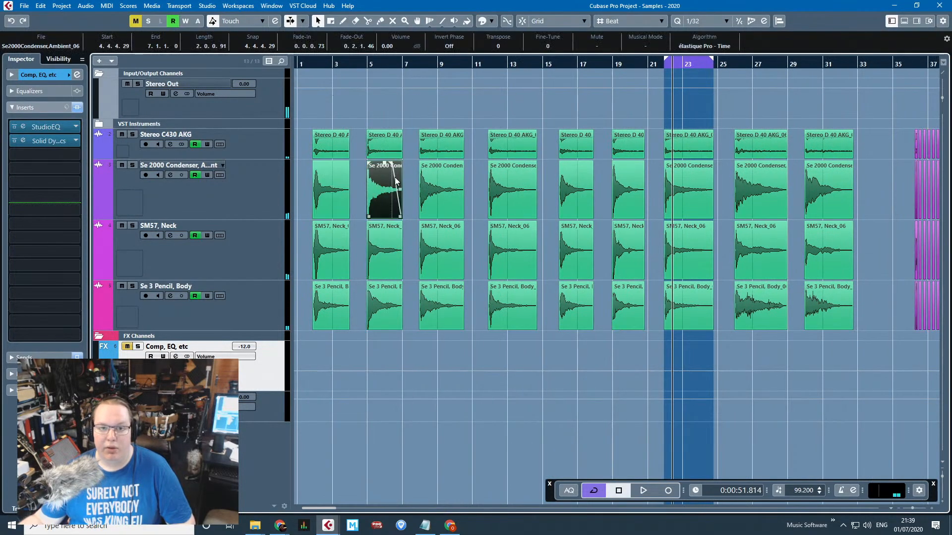
left_click(442, 189)
left_click(500, 191)
left_click(577, 193)
left_click(629, 197)
left_click(689, 191)
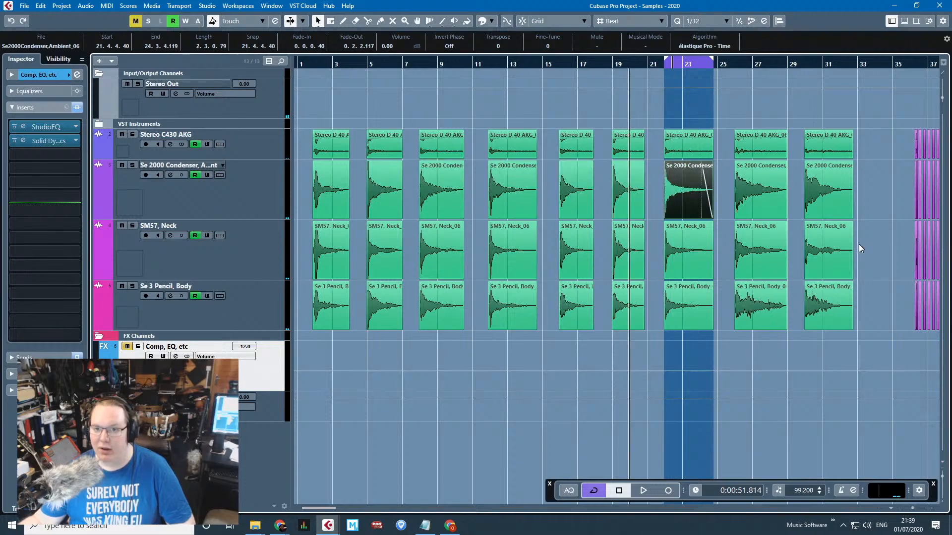
Set the locator range over the full length of the hit at bar 26 and start playing it.
scroll(859, 243, "up", 5, "ctrl")
left_click_drag(400, 60, 669, 61)
scroll(434, 130, "up", 4, "ctrl")
scroll(444, 153, "down", 1, "ctrl")
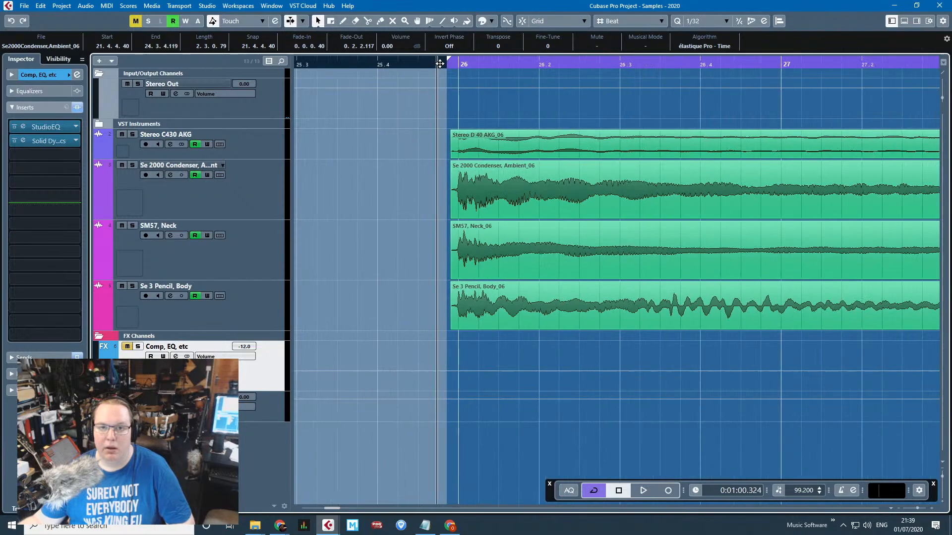
key("space")
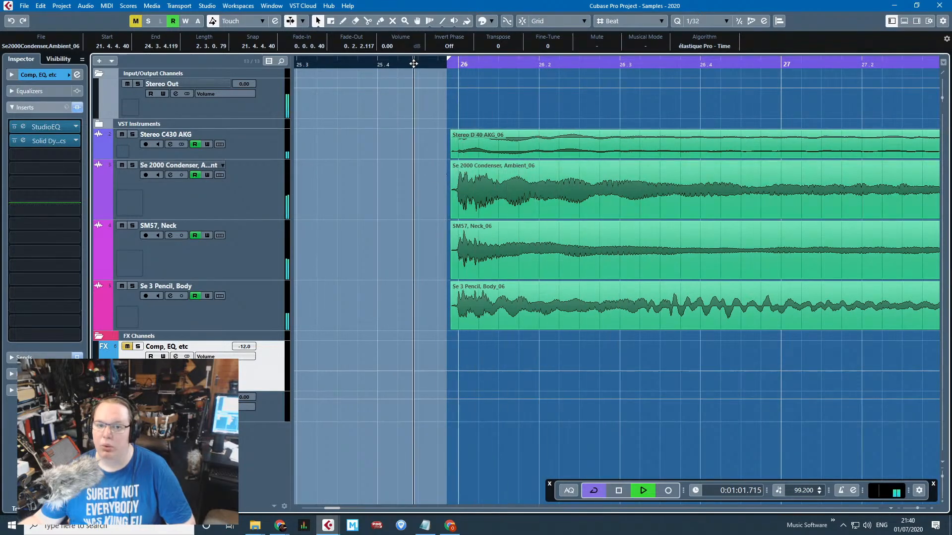
Lengthen the fade-outs of the bar 26 clips, to about one bar on the condenser and just over three beats on the AKG and Pencil.
scroll(447, 223, "up", 3)
scroll(509, 257, "down", 5, "ctrl")
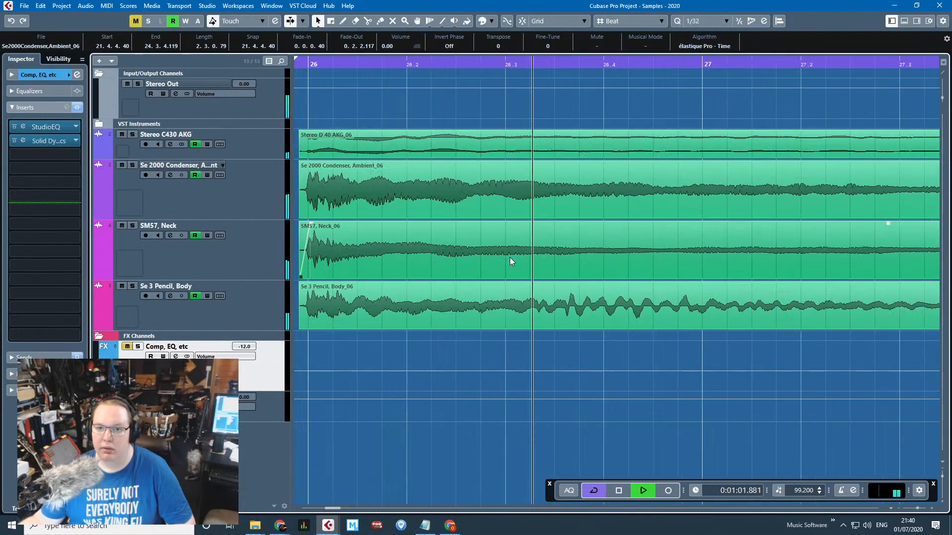
left_click(742, 131)
left_click_drag(742, 132, 704, 129)
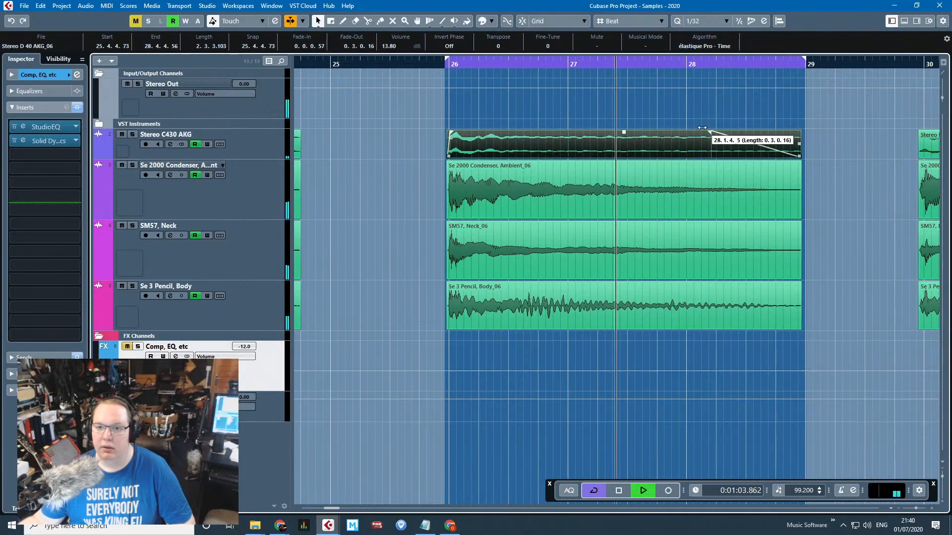
left_click_drag(814, 186, 781, 243)
left_click_drag(693, 164, 661, 165)
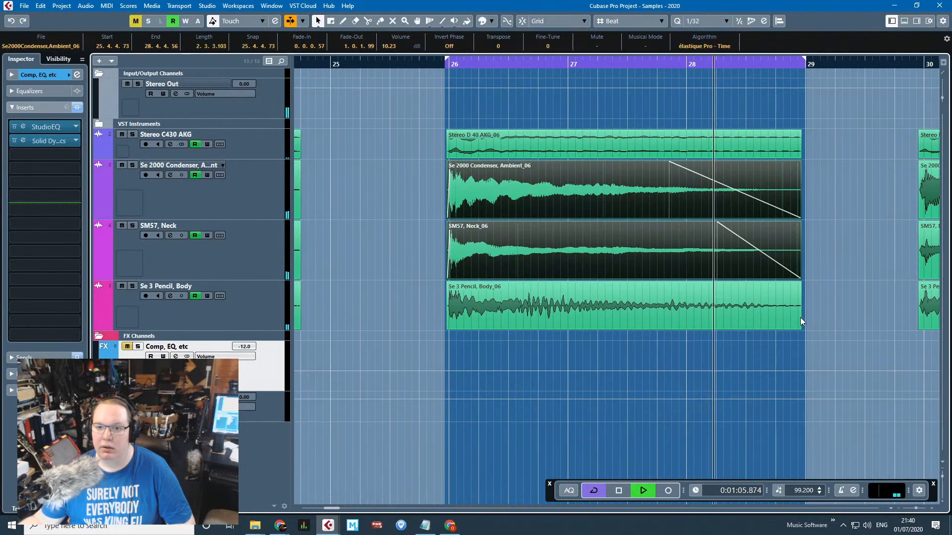
left_click_drag(744, 286, 686, 286)
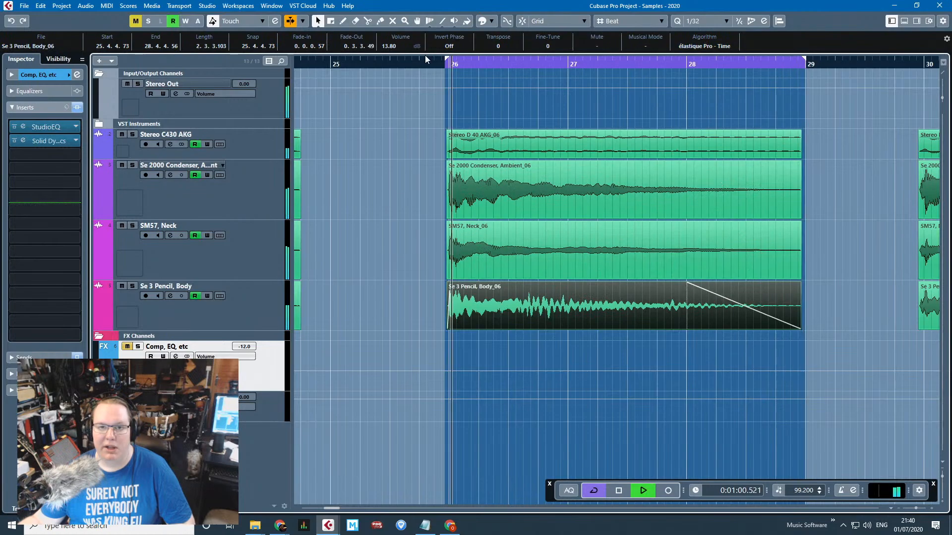
Listen to the bar 26 hit with only the Stereo C430 AKG track soloed, clear the solo and stop playback.
left_click(243, 144)
key("s")
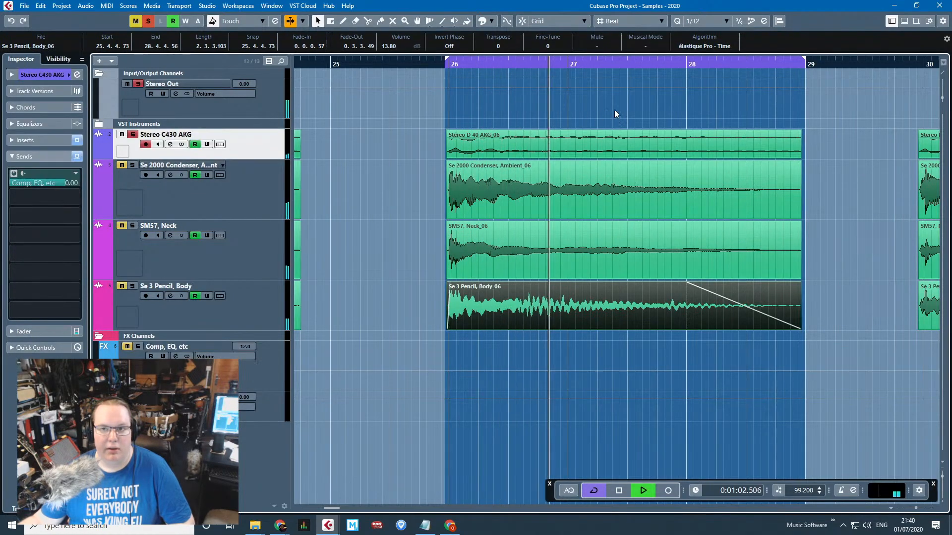
left_click(585, 137)
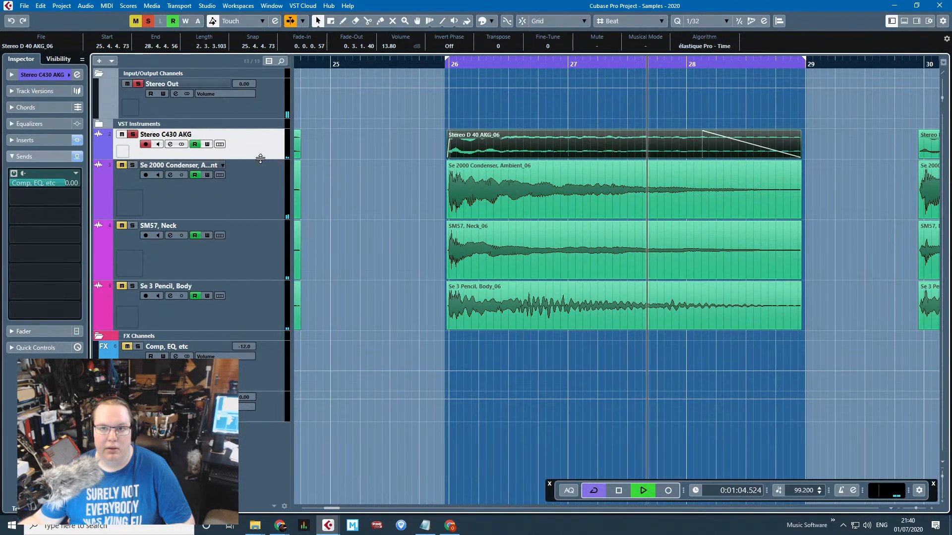
key("s")
left_click(244, 202)
key("space")
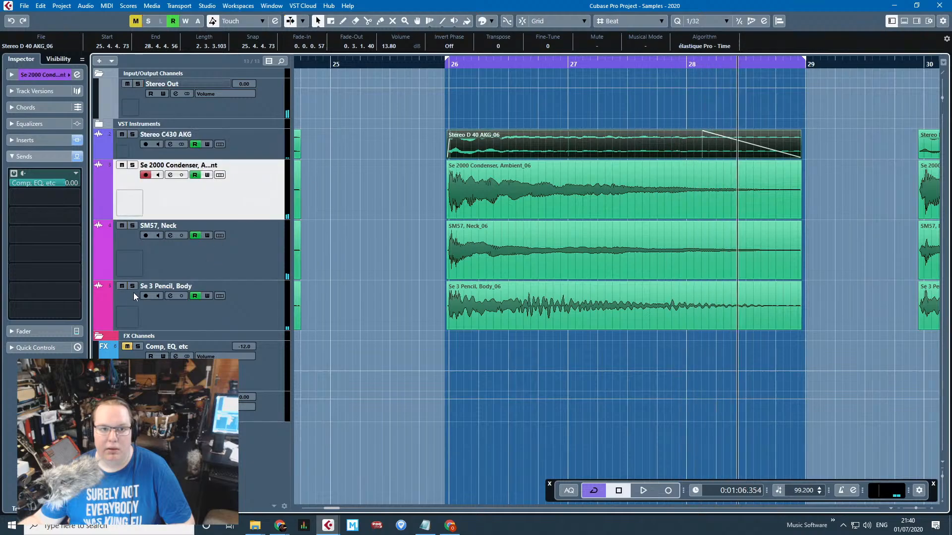
Play the bar 26 hit with the Se 2000 Condenser track soloed, briefly toggle the SM57, Neck solo and clear the solo.
left_click(493, 64)
key("space")
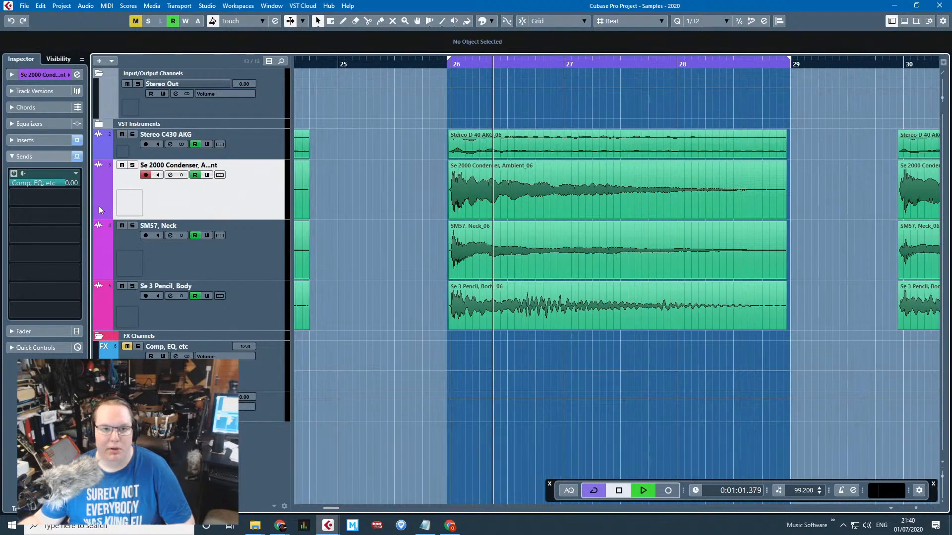
left_click(133, 165)
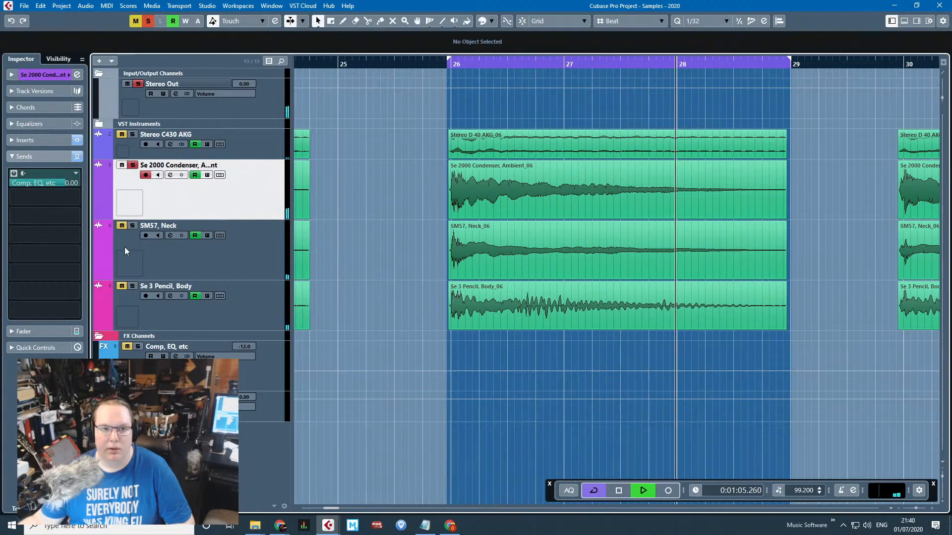
left_click(497, 64)
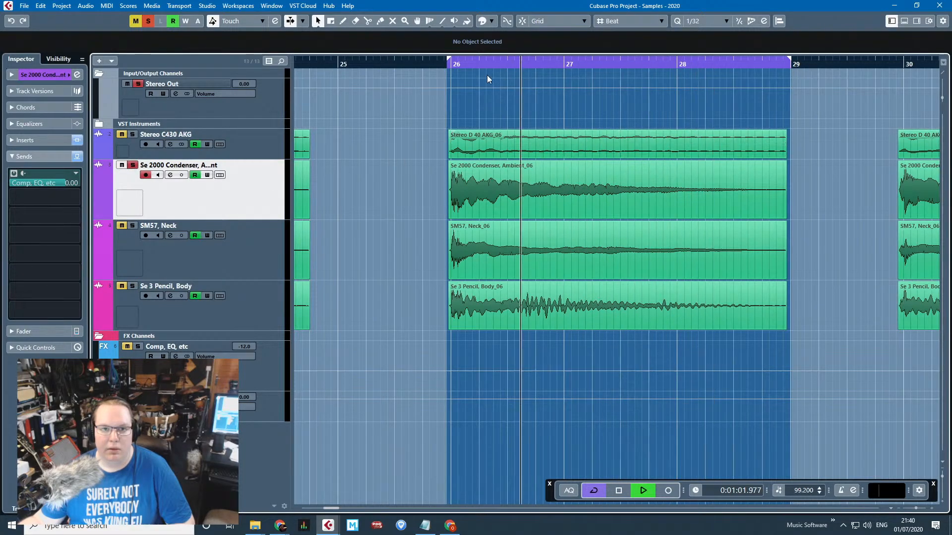
left_click(132, 226)
left_click(133, 226)
key("space")
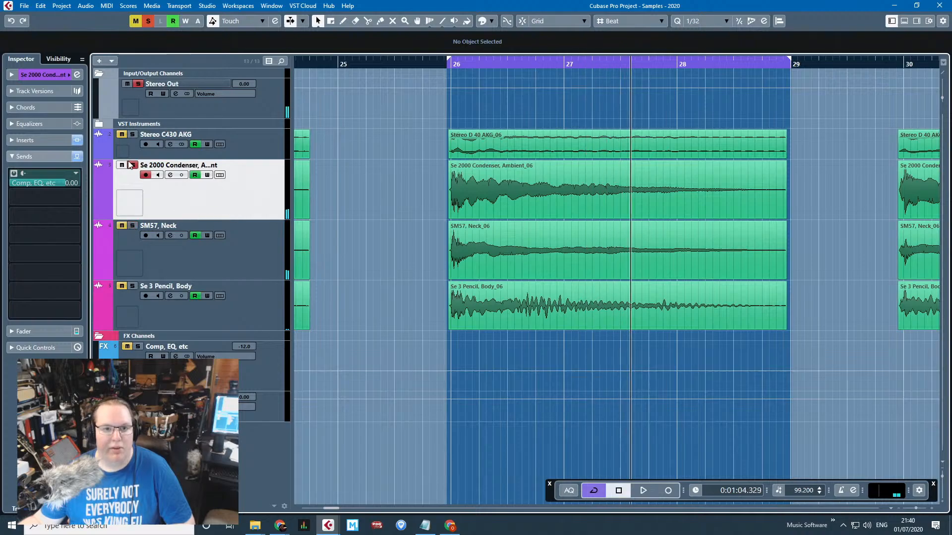
left_click(132, 165)
key("Down")
left_click(245, 195)
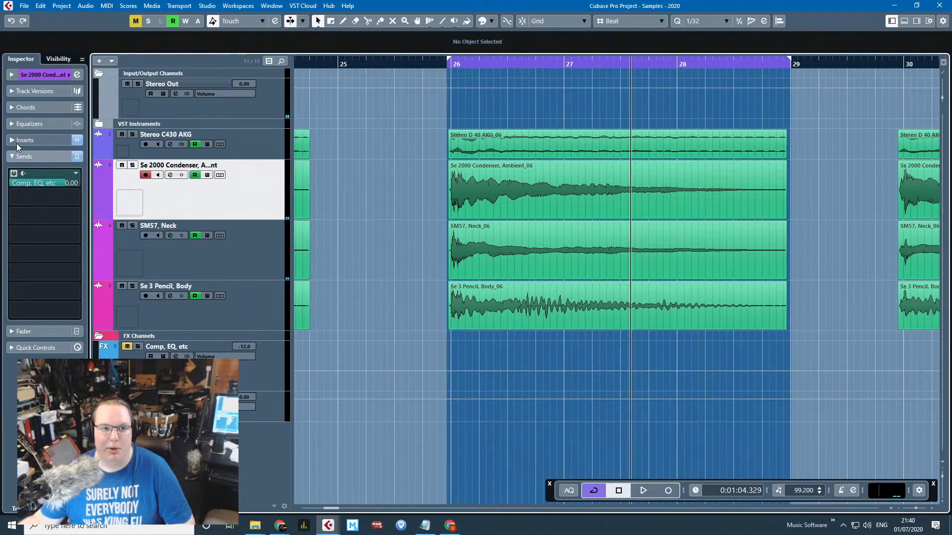
Solo the Se 2000 Condenser track, open its StudioEQ insert and play the bar 26 hit.
left_click(16, 144)
left_click(74, 173)
left_click(246, 187)
key("s")
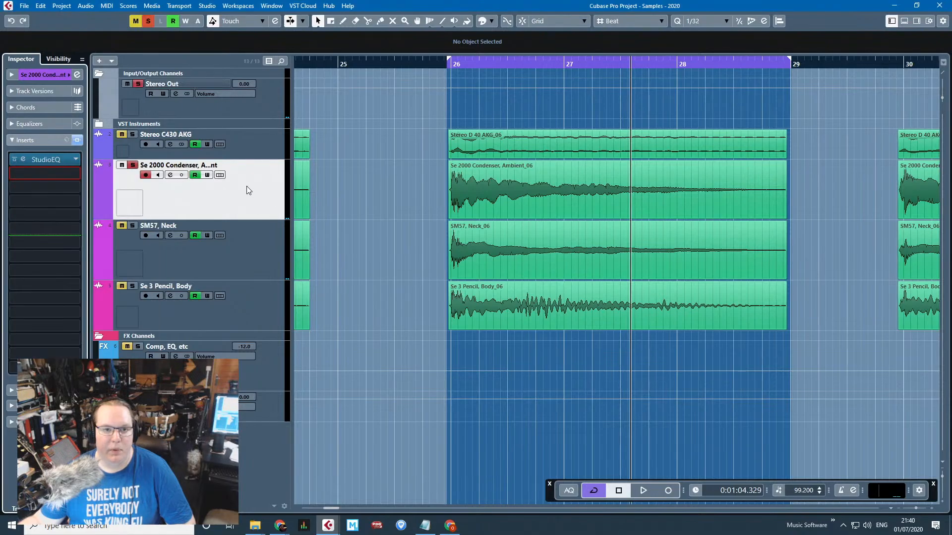
left_click(55, 159)
left_click(442, 68)
key("space")
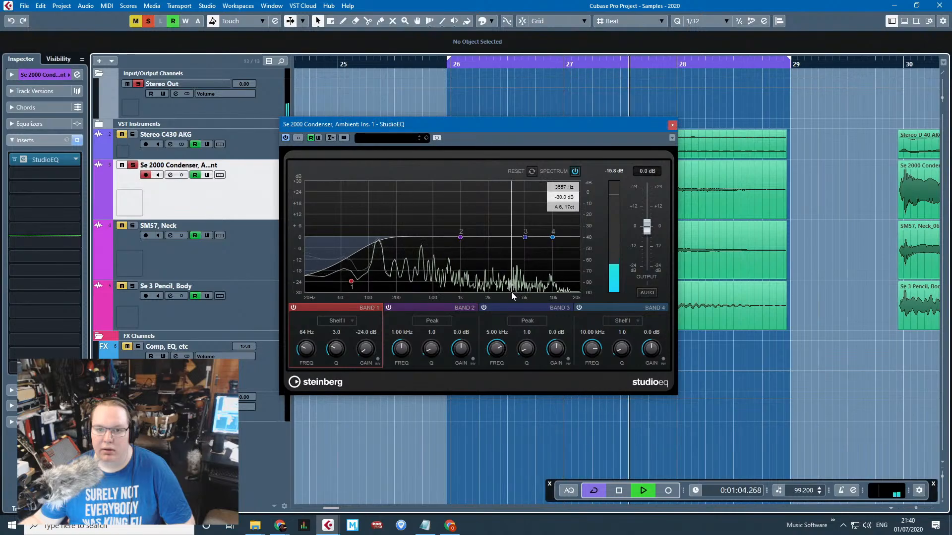
In the condenser's StudioEQ, cut band 3 by about 1.6 dB at 2.95 kHz and set band 2's Q to 1.5.
left_click_drag(525, 236, 505, 251)
left_click_drag(433, 351, 433, 347)
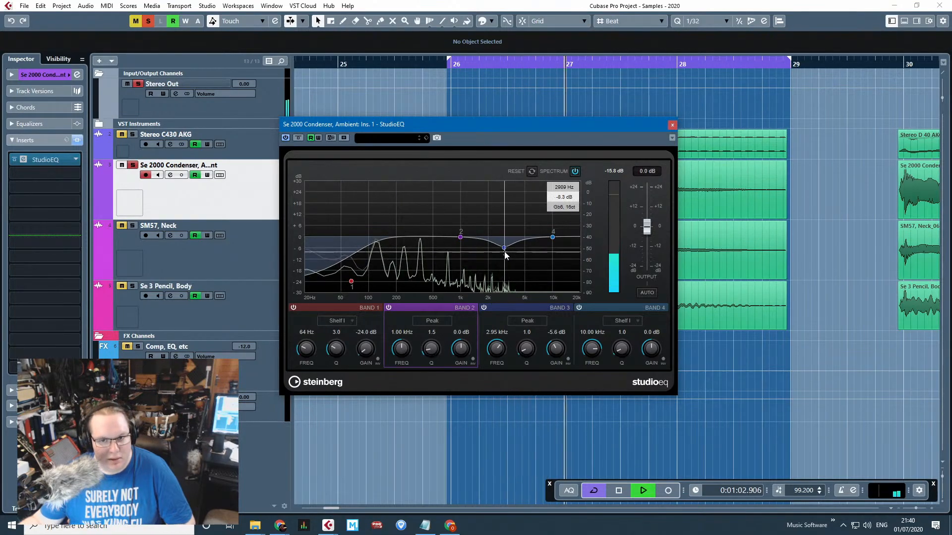
left_click_drag(504, 250, 504, 242)
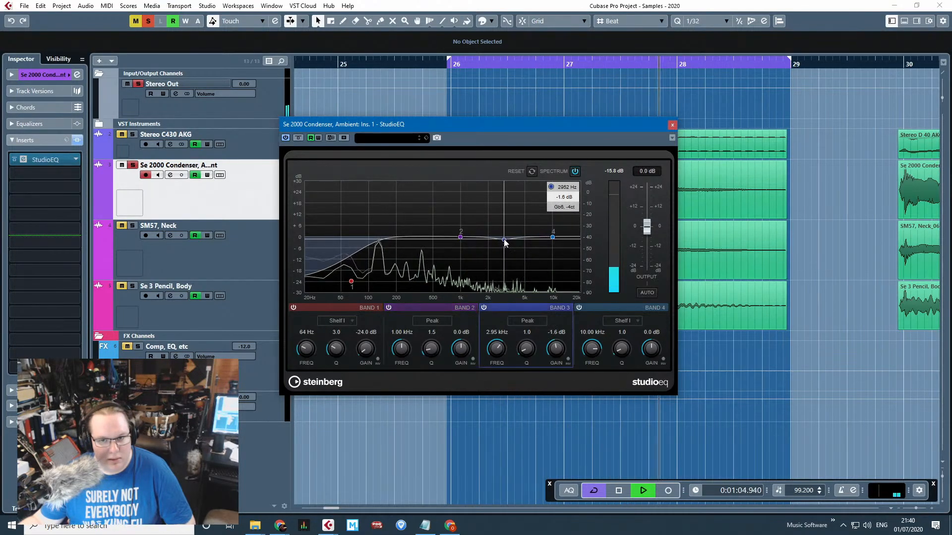
Switch off band 3 in the condenser's StudioEQ and add iZotope RX 5 Dialogue De-noise to the track's second insert slot.
left_click(484, 307)
key("space")
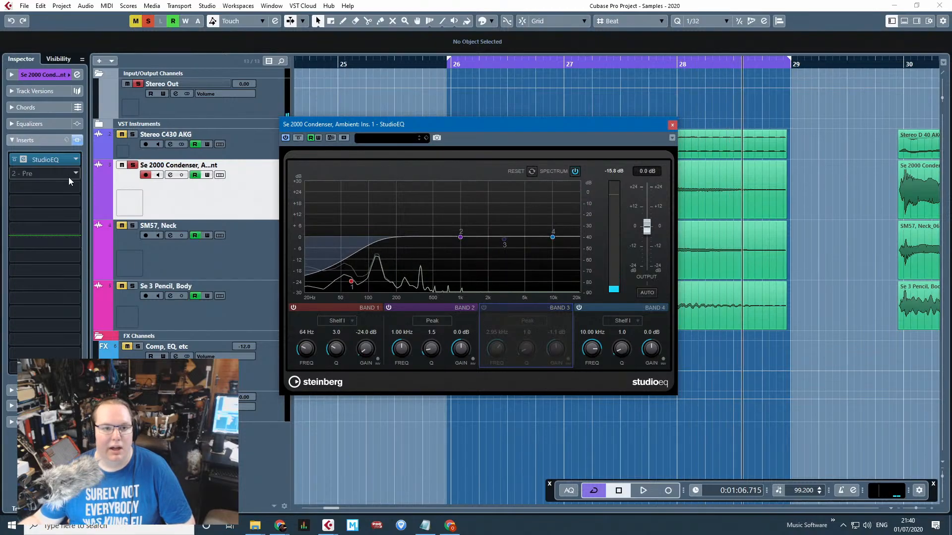
left_click(44, 173)
left_click(25, 232)
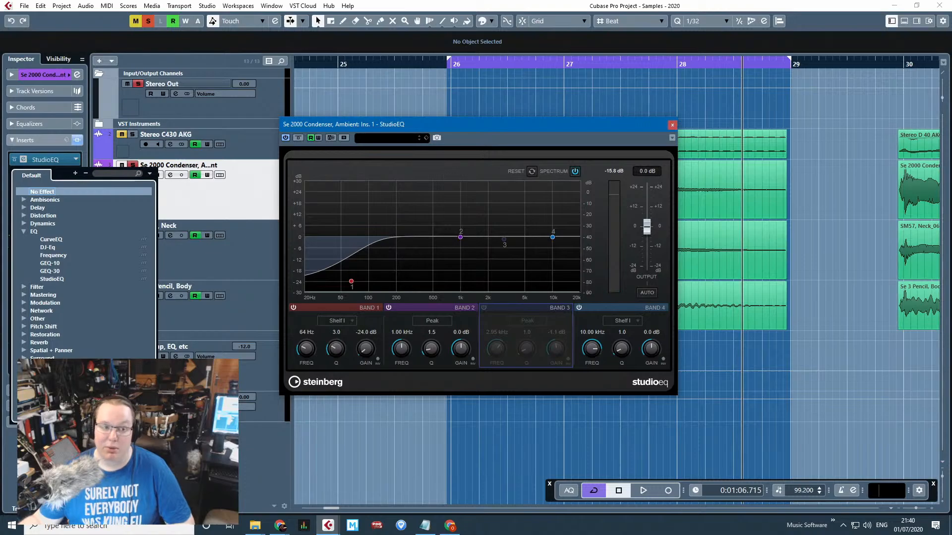
left_click(23, 351)
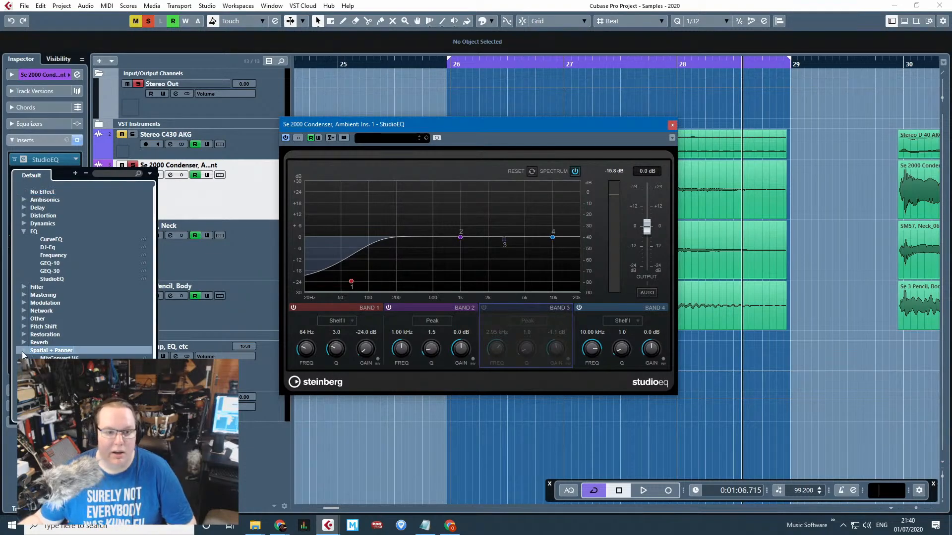
left_click(22, 351)
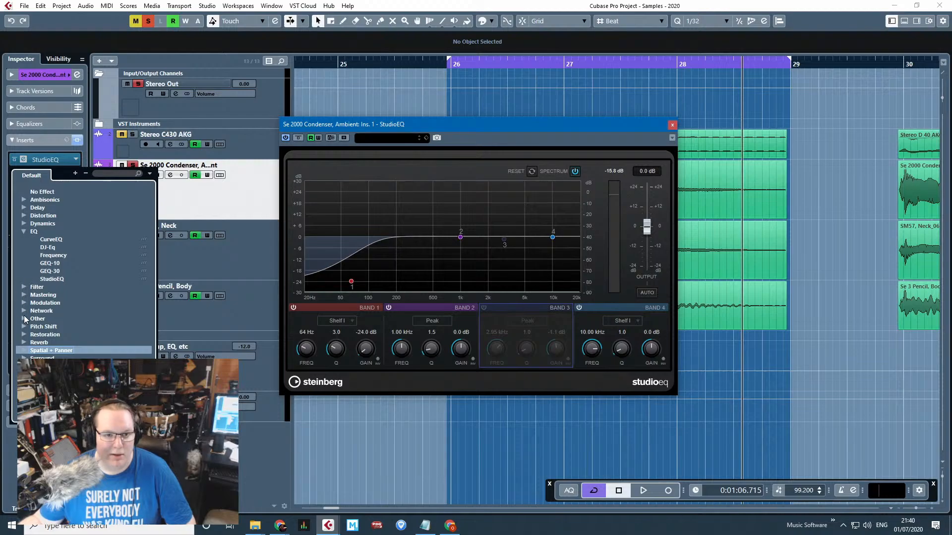
left_click(24, 319)
double_click(59, 382)
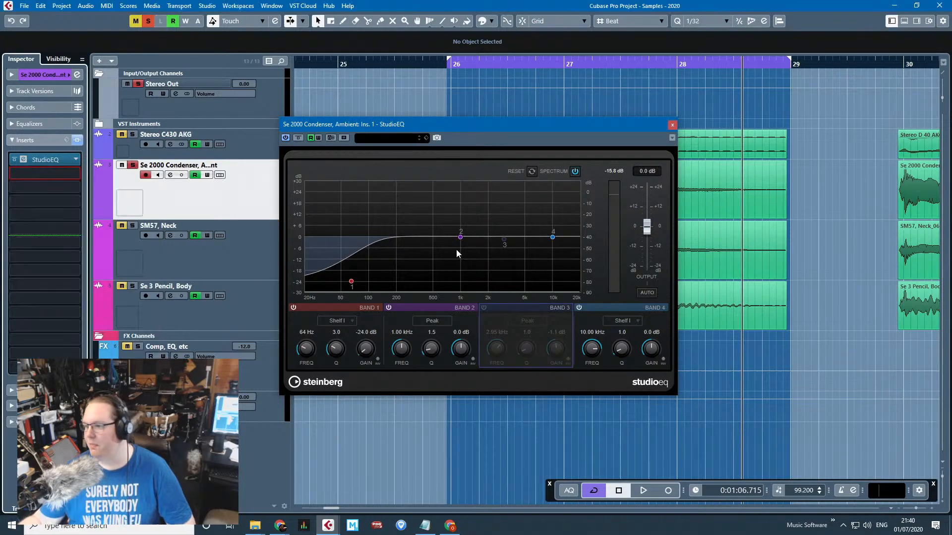
Play the bar 26 hit and try a Dialogue De-noise threshold of 10.0.
key("space")
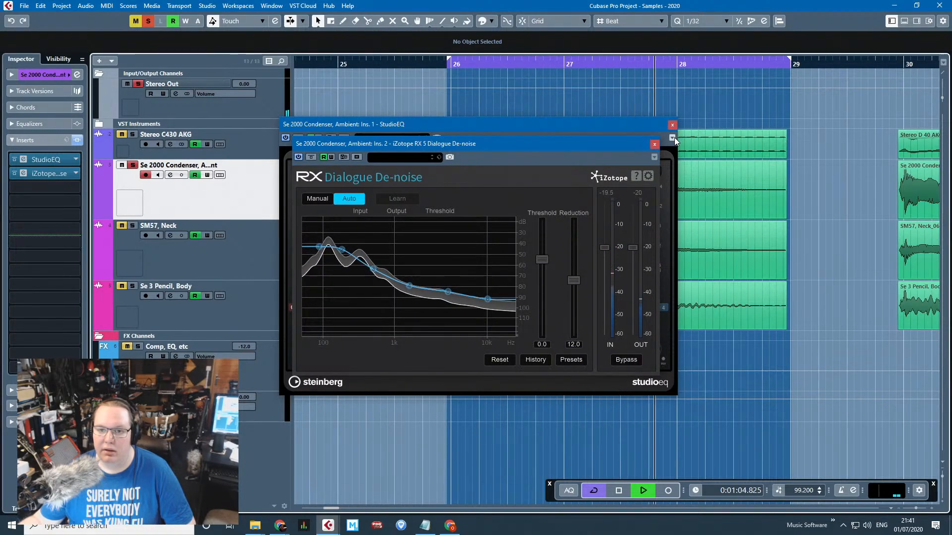
left_click_drag(545, 255, 555, 219)
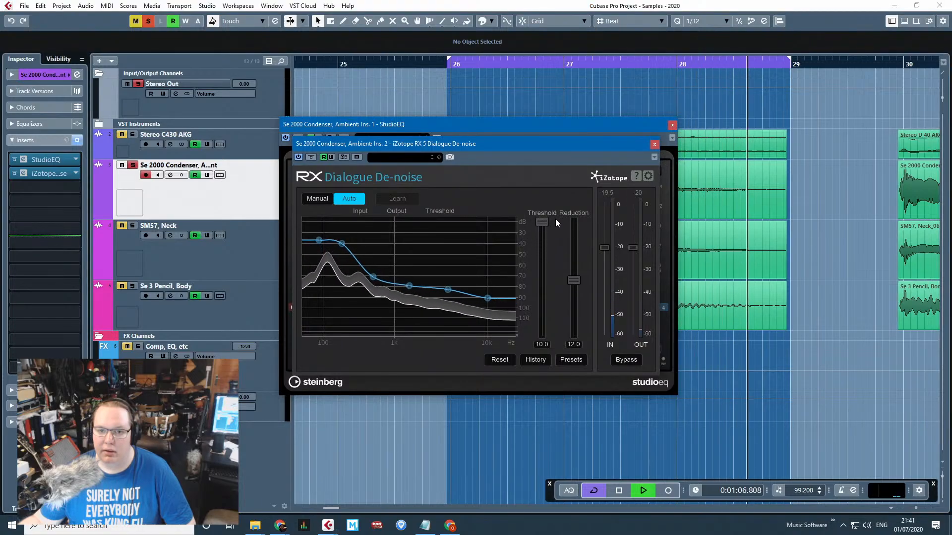
key("space")
Shorten the loop to the hit's tail, ending just before bar 29, and set the Dialogue De-noise threshold to 2.3 during playback.
left_click(622, 65)
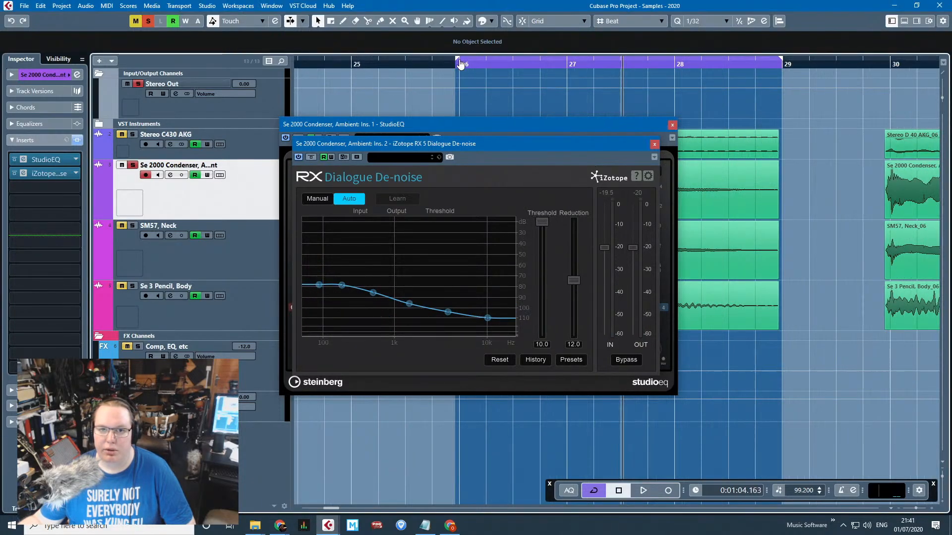
left_click_drag(457, 60, 644, 93)
key("space")
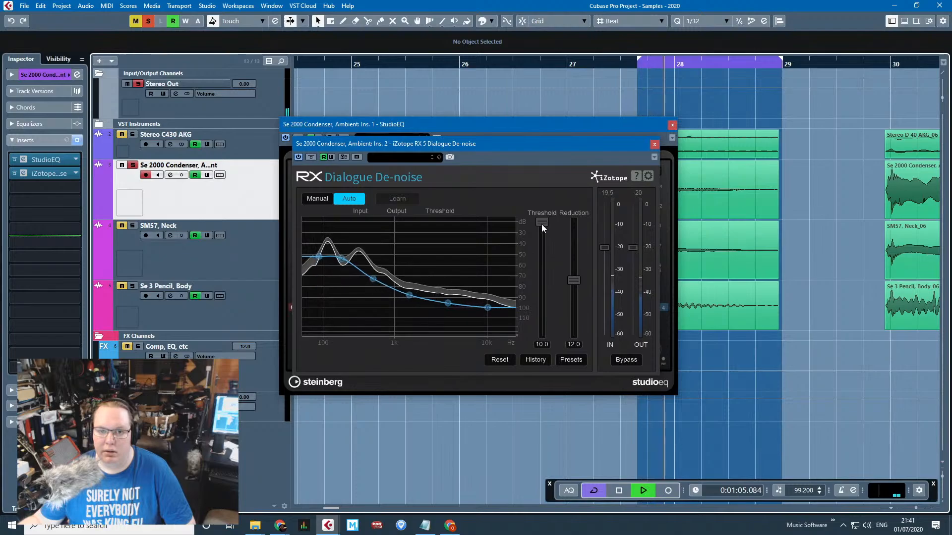
left_click_drag(542, 223, 548, 252)
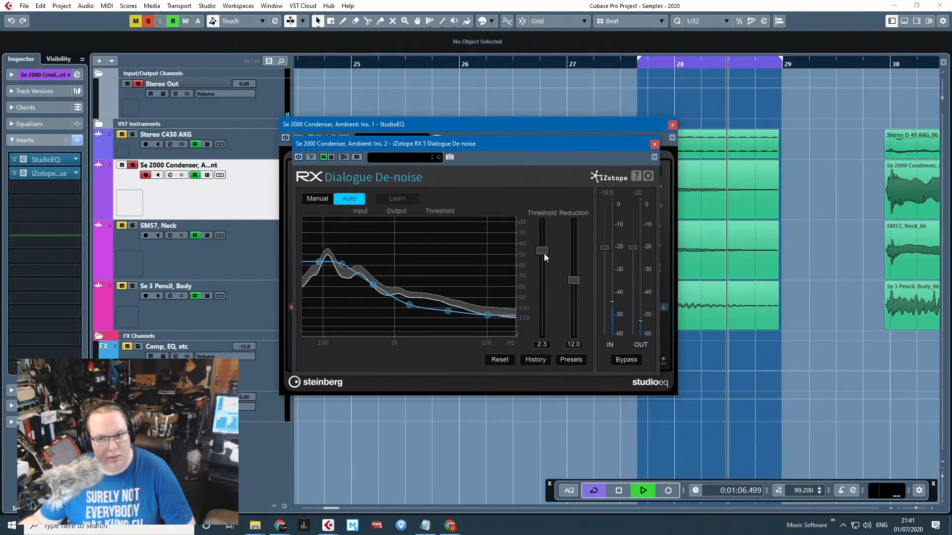
Extend the loop start back to just before bar 26 and move the StudioEQ window clear of the ruler.
left_click_drag(640, 58, 448, 59)
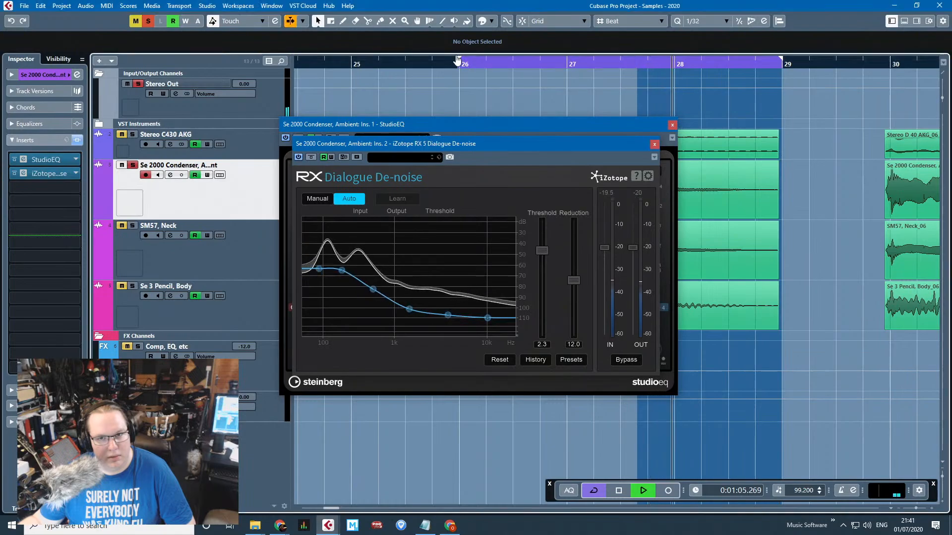
left_click_drag(461, 119, 473, 230)
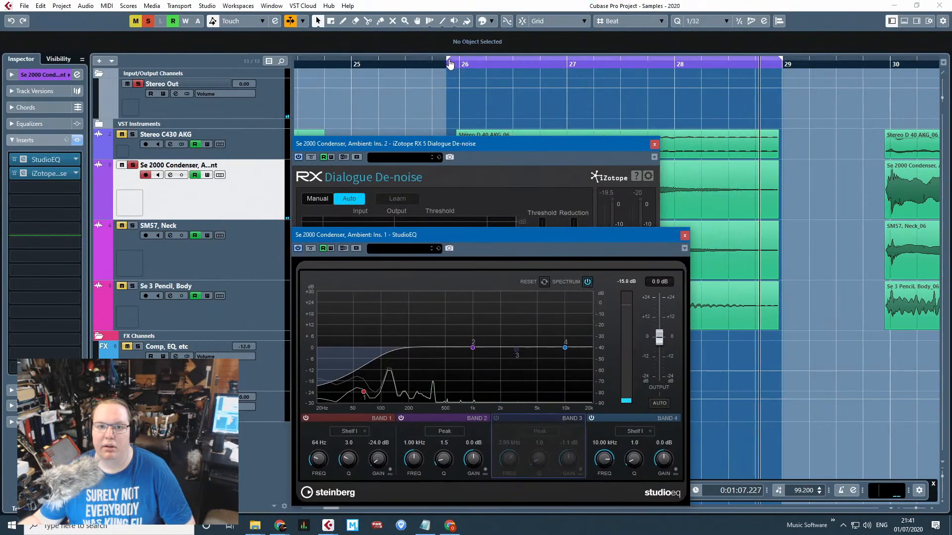
left_click_drag(448, 64, 450, 66)
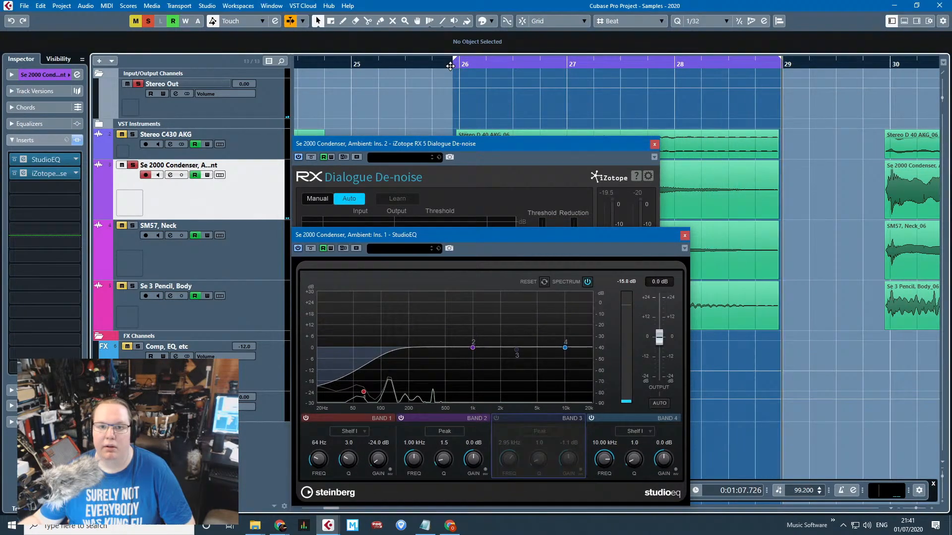
Clear the condenser's solo, play the bar 26 hit with all microphones and close both plug-in windows.
left_click(125, 165)
left_click(124, 166)
left_click(443, 64)
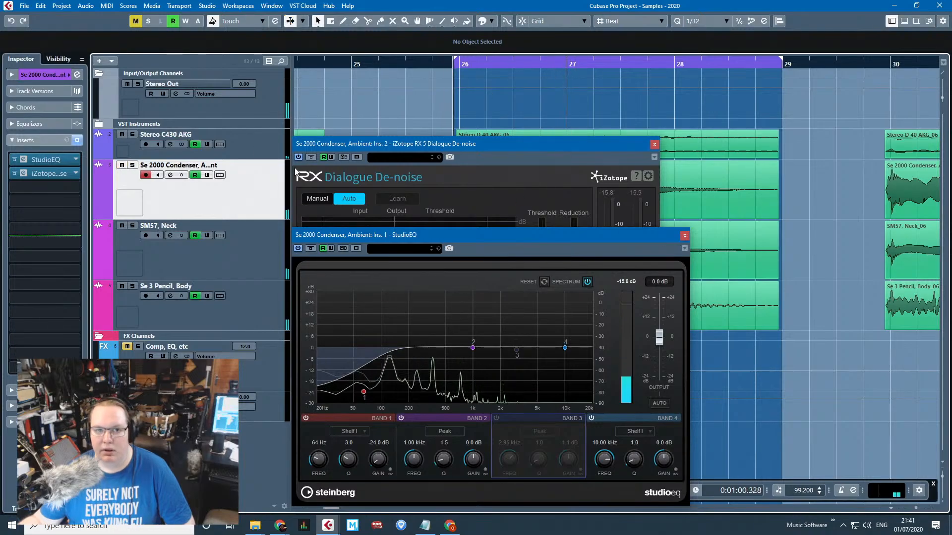
left_click(223, 155)
left_click(685, 236)
left_click(655, 145)
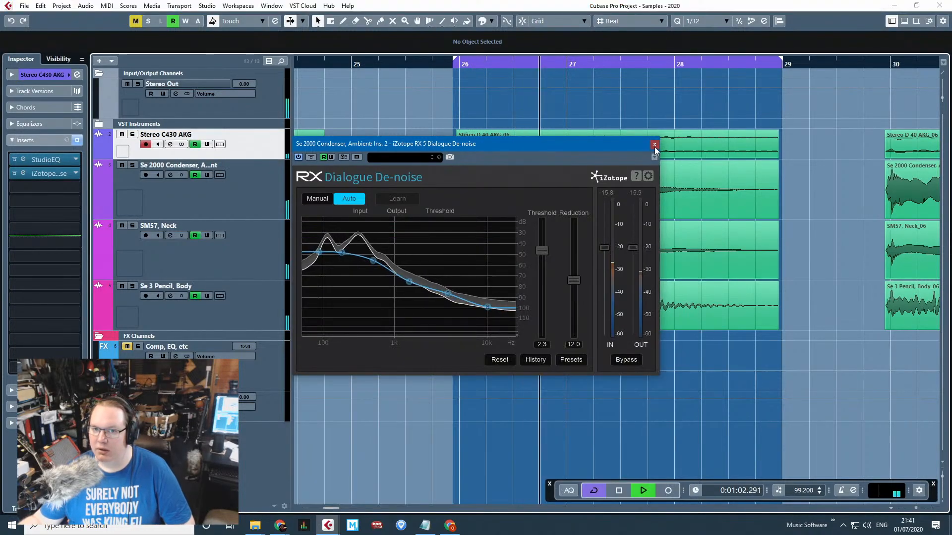
scroll(614, 365, "down", 2)
scroll(679, 379, "up", 4)
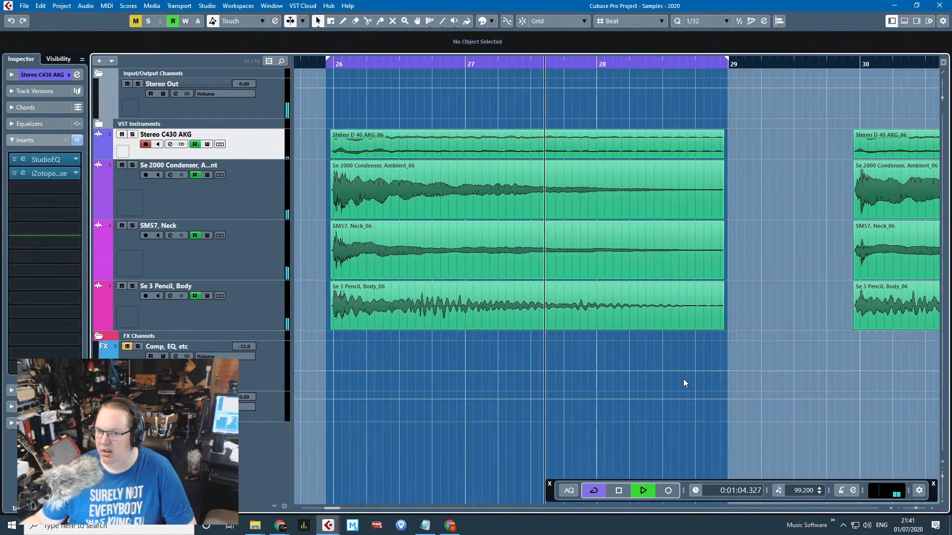
scroll(411, 235, "down", 3)
key("space")
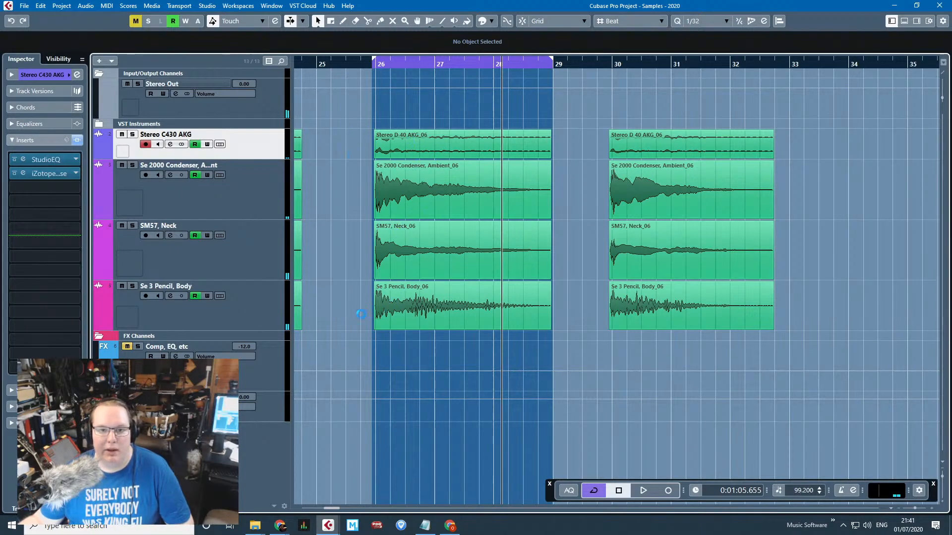
Lower the volume of the four bar 26 clips together, bringing the stereo AKG clip to 12.11 dB, and play them back.
left_click_drag(353, 318, 535, 142)
scroll(486, 166, "up", 3)
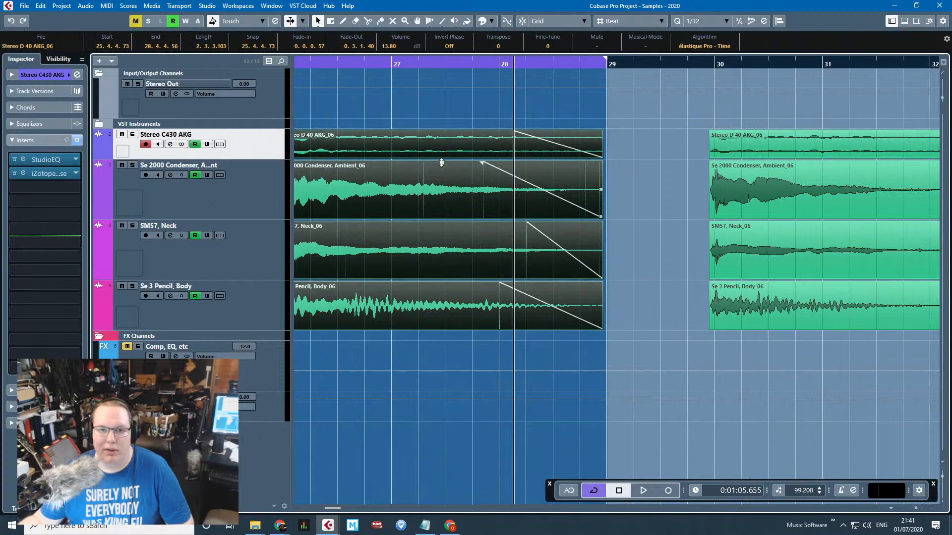
left_click_drag(442, 163, 445, 194)
key("g")
key("space")
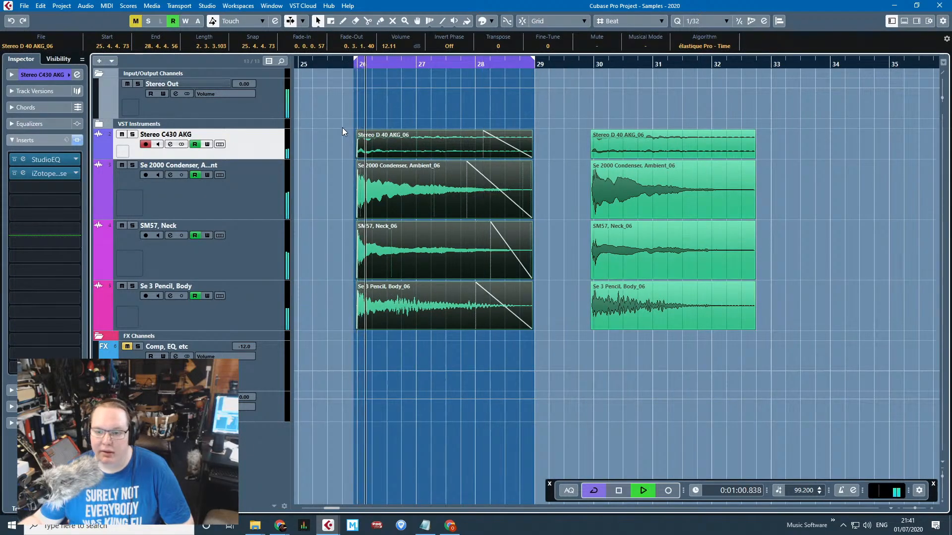
left_click(338, 134)
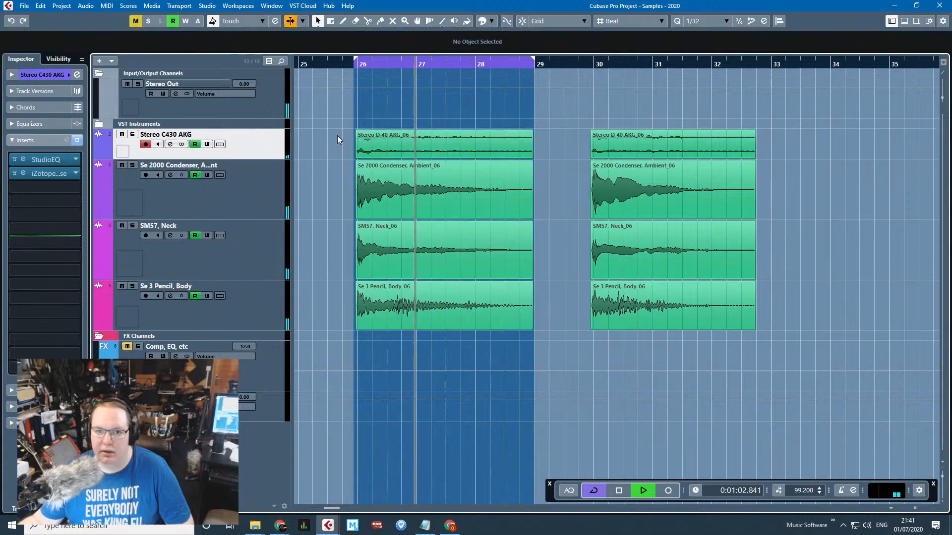
key("space")
Export the looped bar 26 range as an audio mixdown named "F# Harmonic 1".
left_click(24, 5)
mouse_move(50, 157)
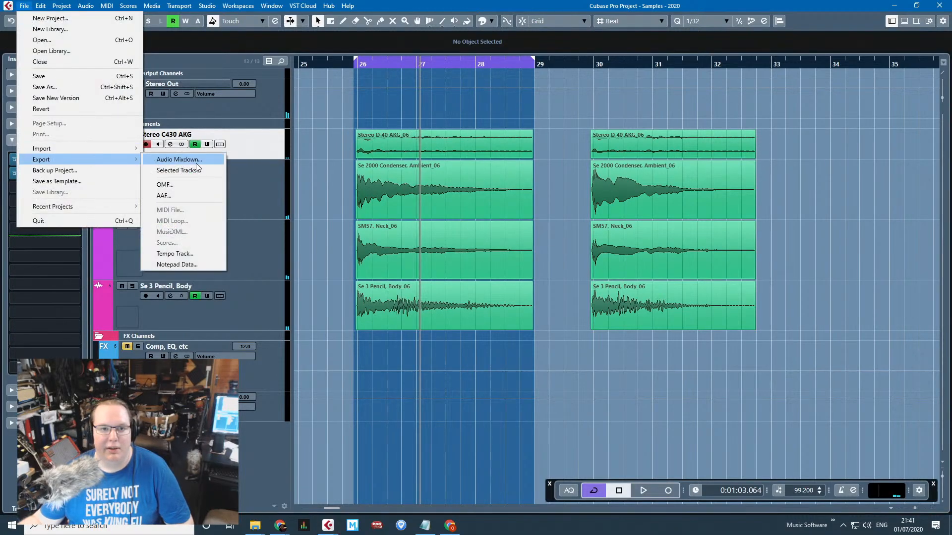
left_click(180, 158)
key("ctrl+a")
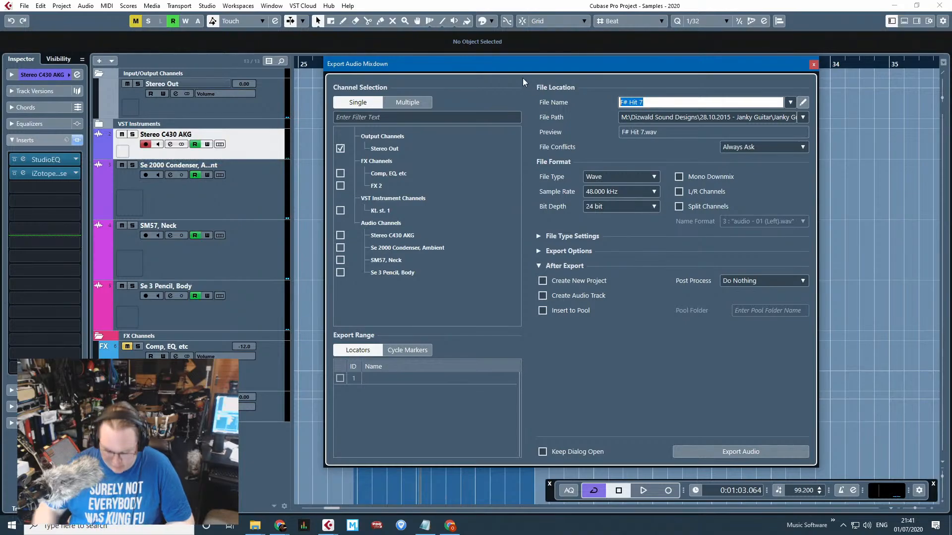
type("F#")
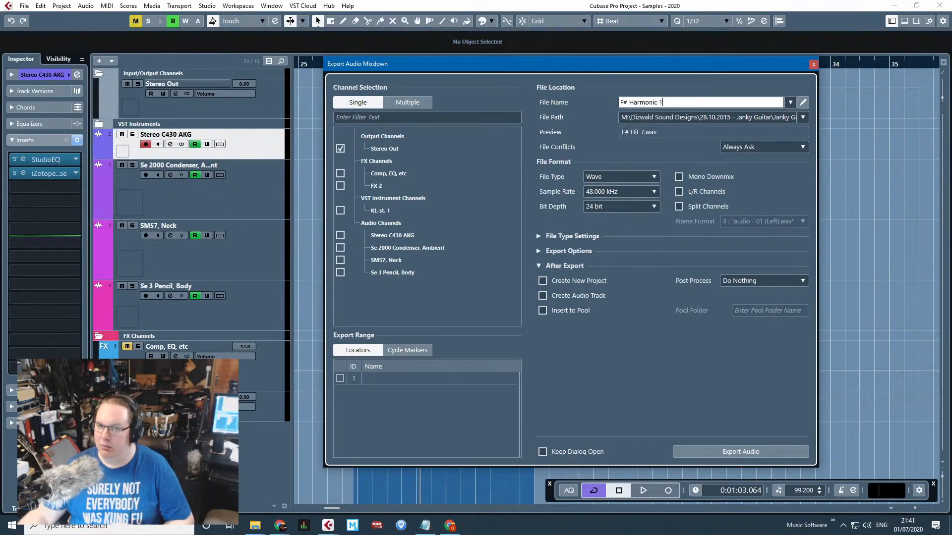
left_click(740, 450)
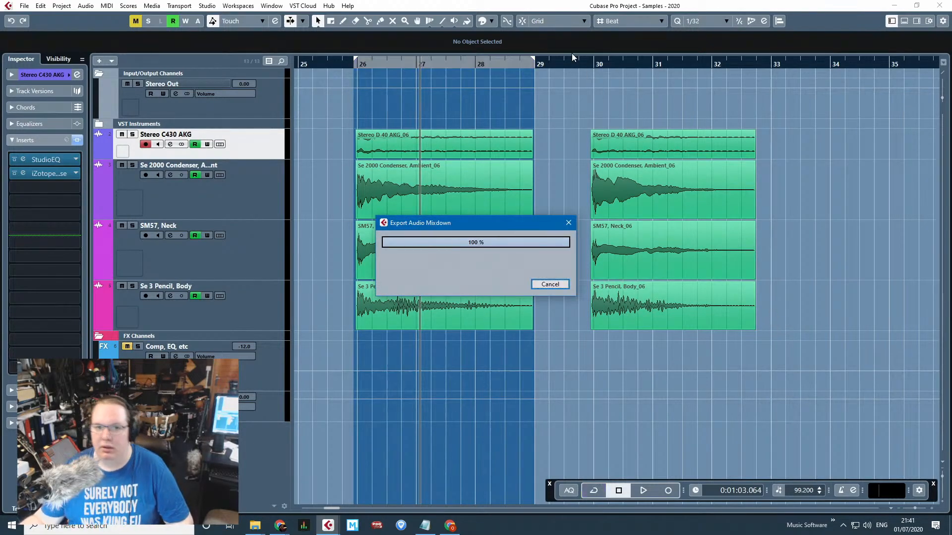
Set the loop range around the bar 30 hit, trim its start close to the clips and play it.
mouse_move(586, 64)
left_mouse_down()
mouse_move(587, 74)
mouse_move(920, 158)
mouse_move(816, 170)
mouse_move(837, 169)
left_mouse_up()
key("space")
scroll(517, 119, "up", 4)
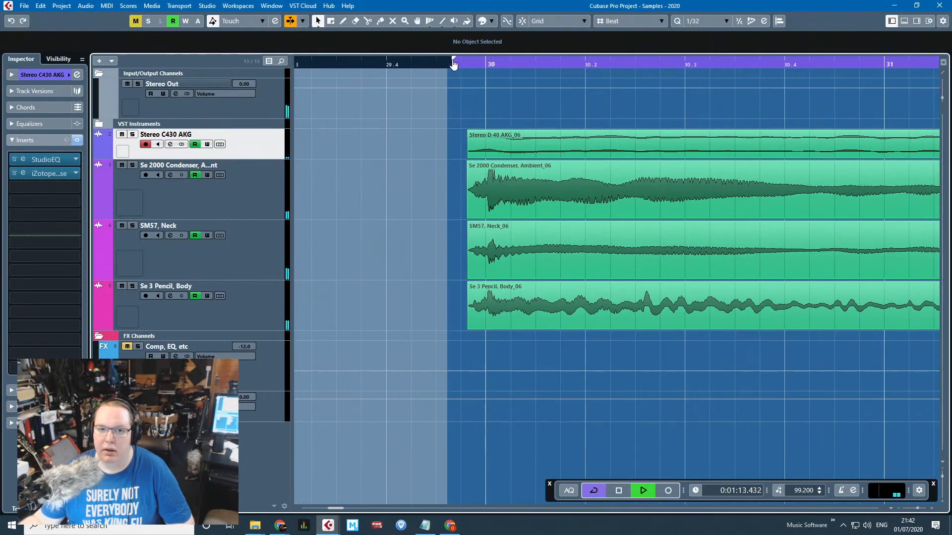
left_click_drag(449, 59, 467, 61)
scroll(453, 103, "down", 4)
Lower the volume of the four bar 30 clips together, then listen to the hit from its start and stop playback.
left_click(681, 275)
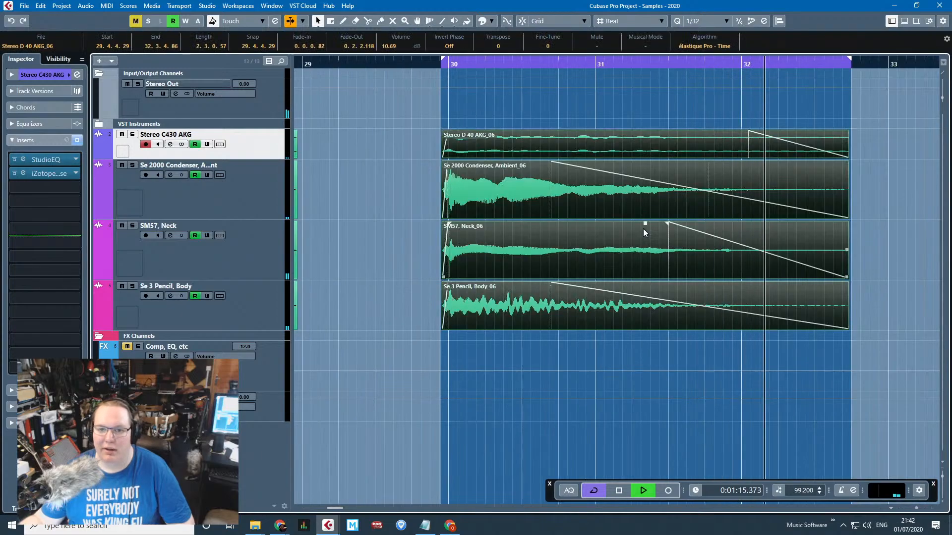
left_click_drag(645, 223, 647, 286)
left_click(348, 224)
key("g")
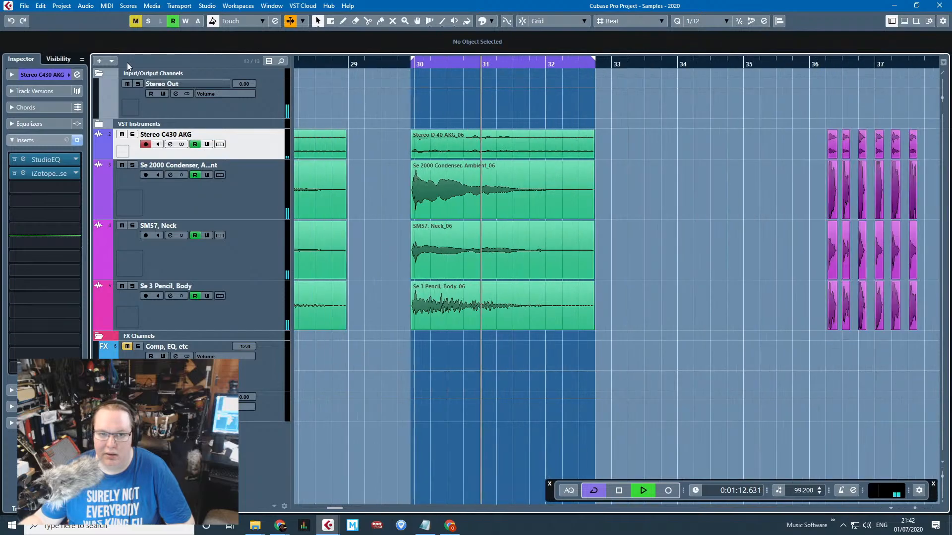
key("space")
Export the looped bar 30 range as an audio mixdown named "F# Harmonic 2".
left_click(24, 5)
mouse_move(115, 159)
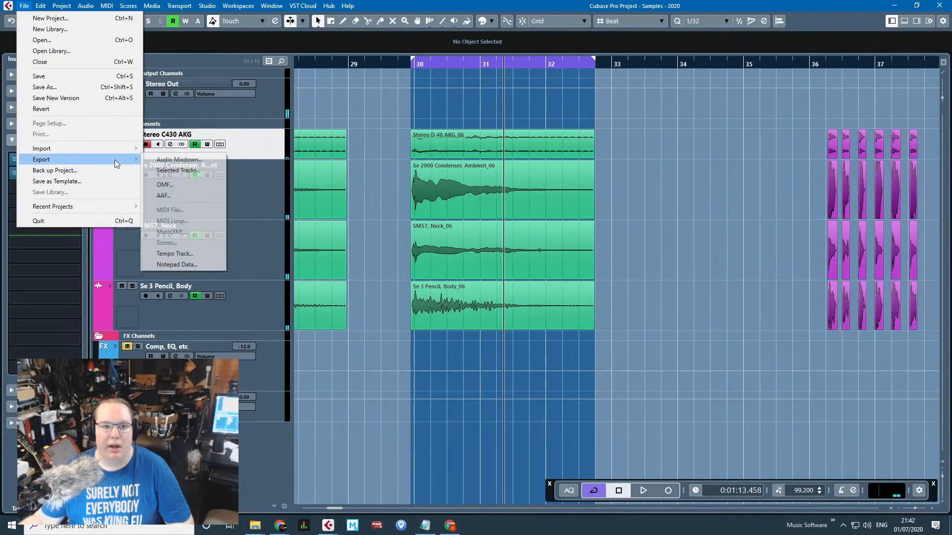
left_click(164, 158)
double_click(661, 102)
type("2")
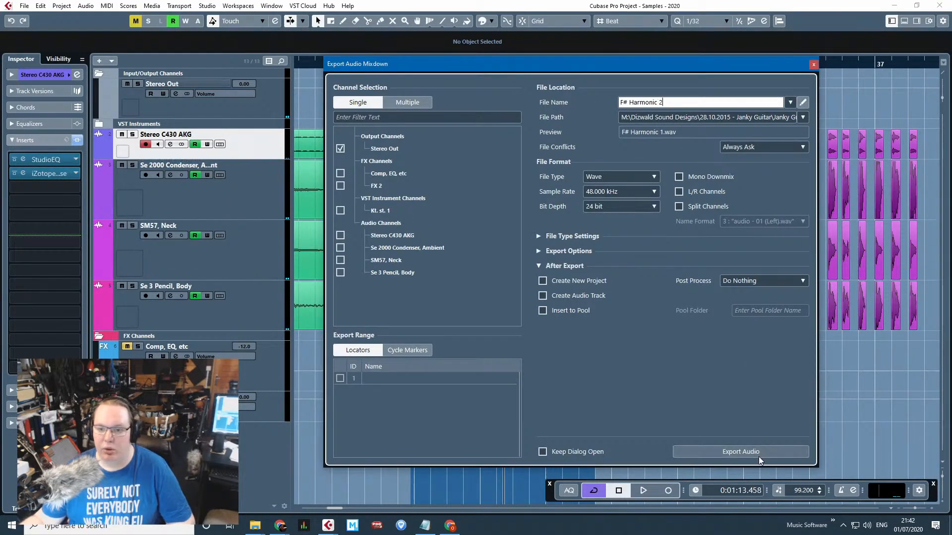
left_click(758, 454)
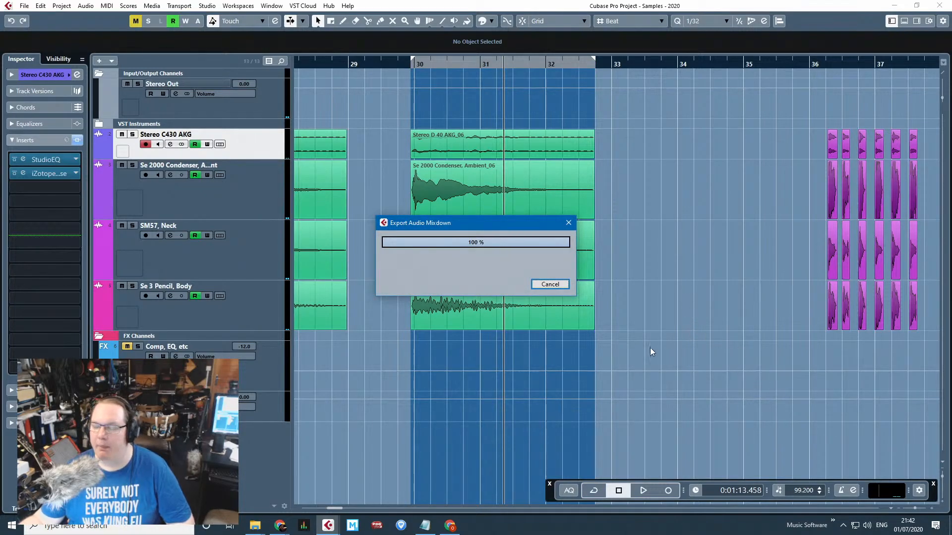
Colour all clips of the bar 26 and bar 30 hits bright green.
scroll(658, 333, "down", 3)
left_click_drag(658, 339, 436, 142)
left_click(494, 21)
left_click(567, 51)
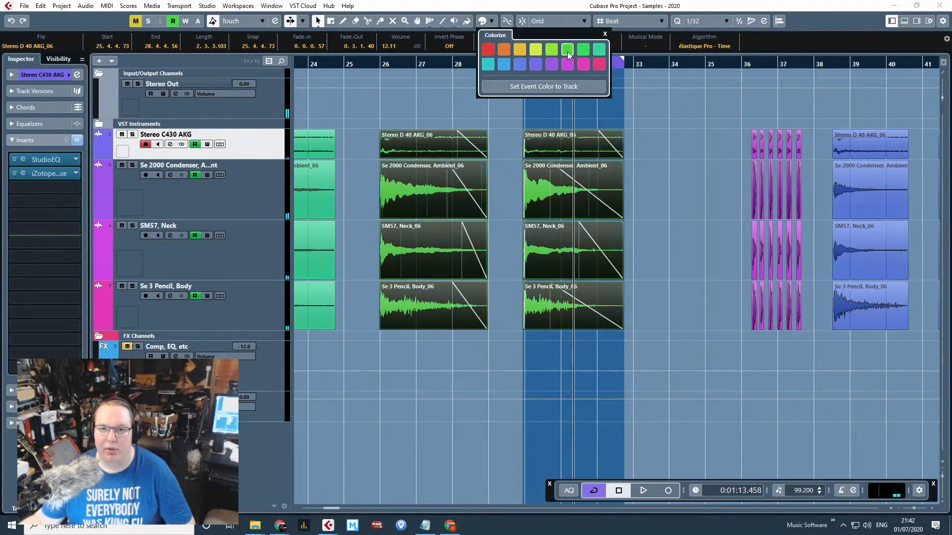
left_click(694, 210)
Look over the remaining clip groups and play the short magenta hits from about 36.2.
scroll(505, 332, "down", 4)
scroll(540, 297, "up", 2)
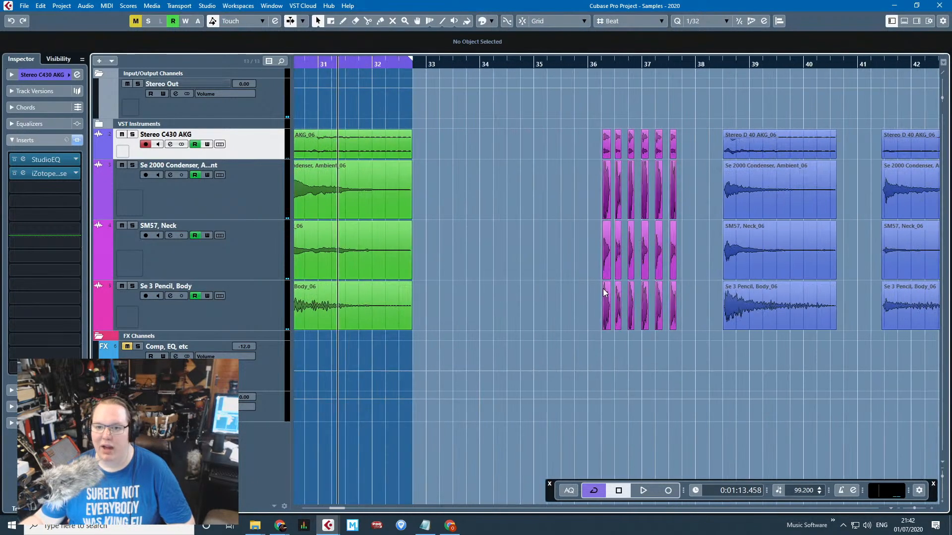
scroll(603, 289, "down", 6)
scroll(472, 234, "up", 10)
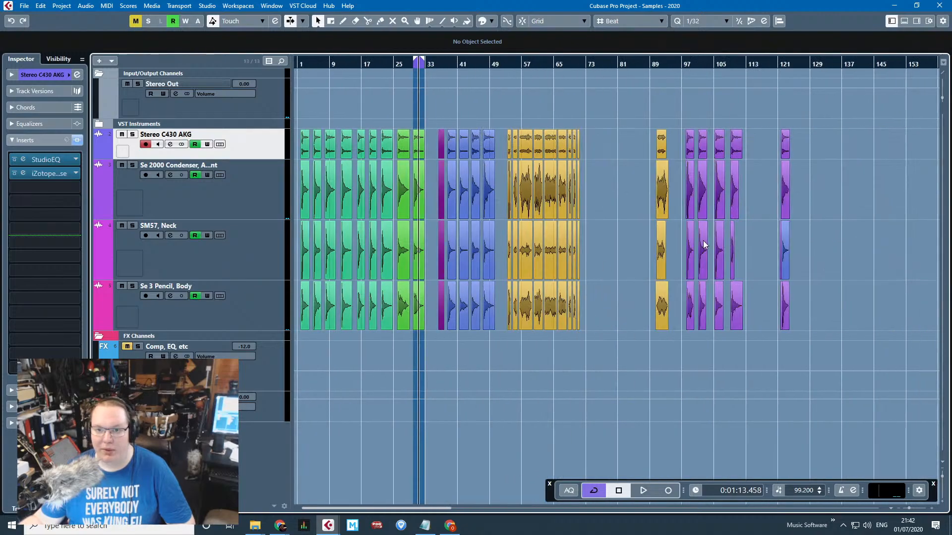
scroll(500, 241, "up", 1)
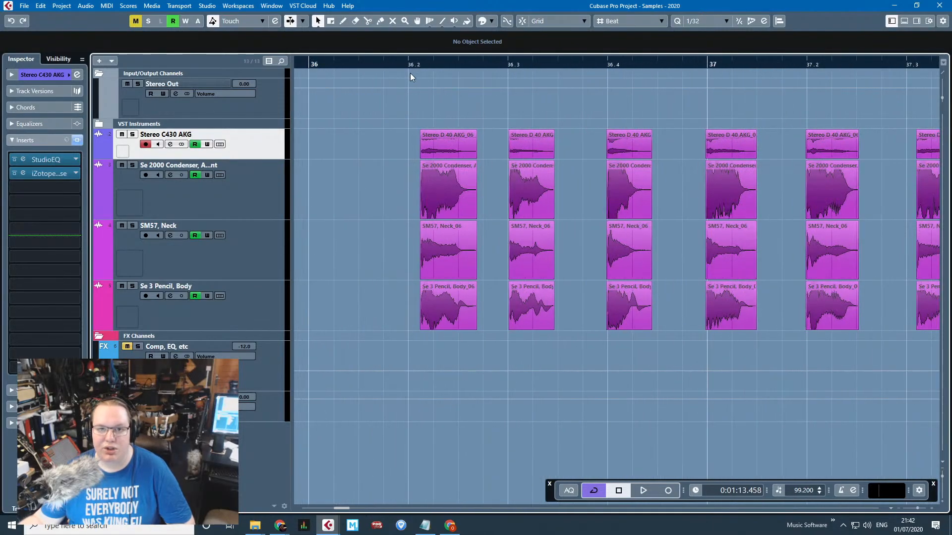
left_click(413, 64)
key("space")
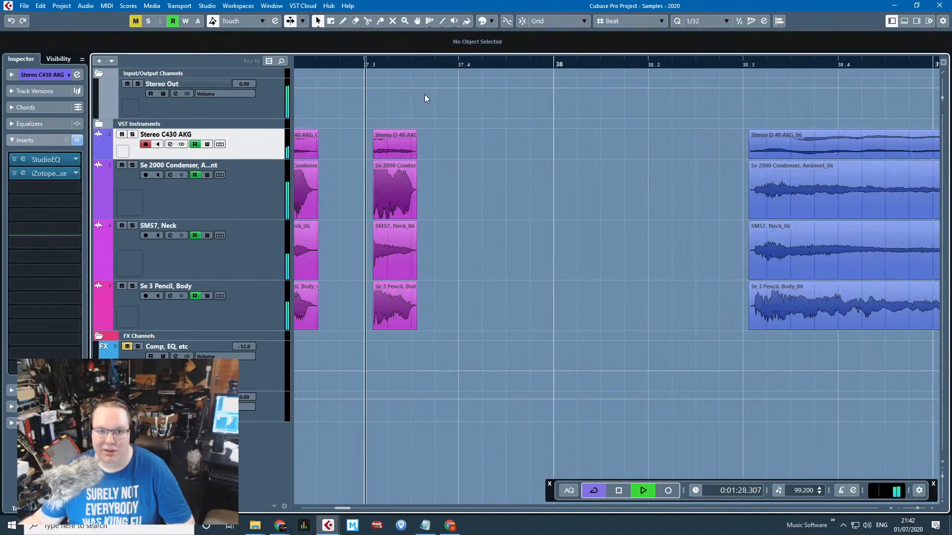
Stop playback and align the first short magenta hit's clips on all four tracks to the start of bar 36.
scroll(403, 194, "down", 2)
key("space")
left_click_drag(421, 117, 238, 105)
left_click_drag(505, 125, 575, 288)
scroll(575, 277, "up", 3)
key("j")
left_click_drag(524, 146, 397, 141)
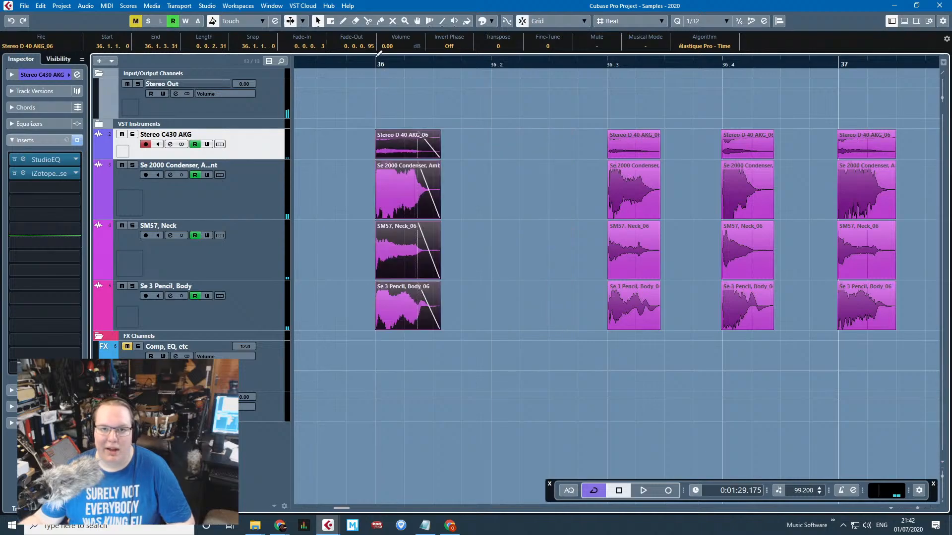
Set the loop range from bar 36 to the end of the first short hit's clips, then play the hit.
left_click_drag(378, 56, 454, 65)
scroll(459, 141, "up", 1)
scroll(467, 79, "up", 2)
left_click(332, 84)
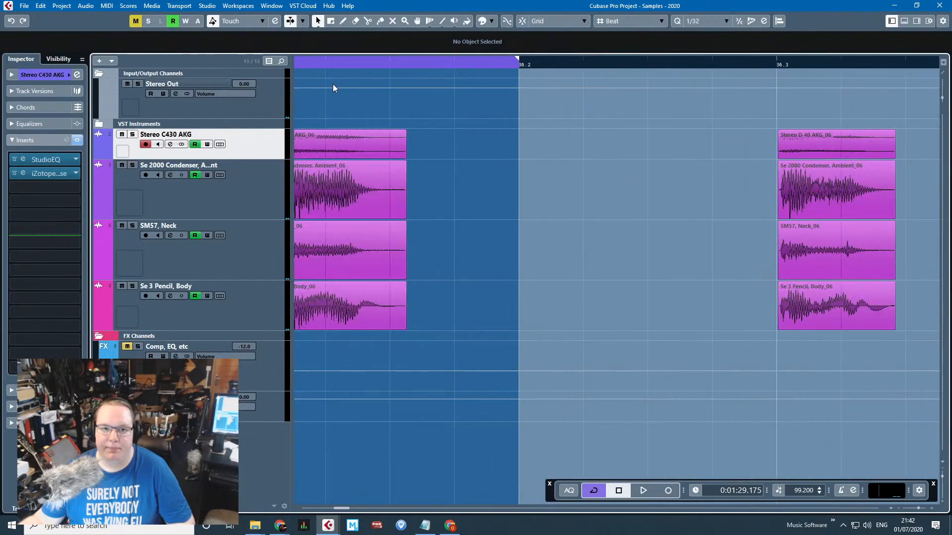
scroll(479, 168, "down", 3)
scroll(355, 370, "up", 2)
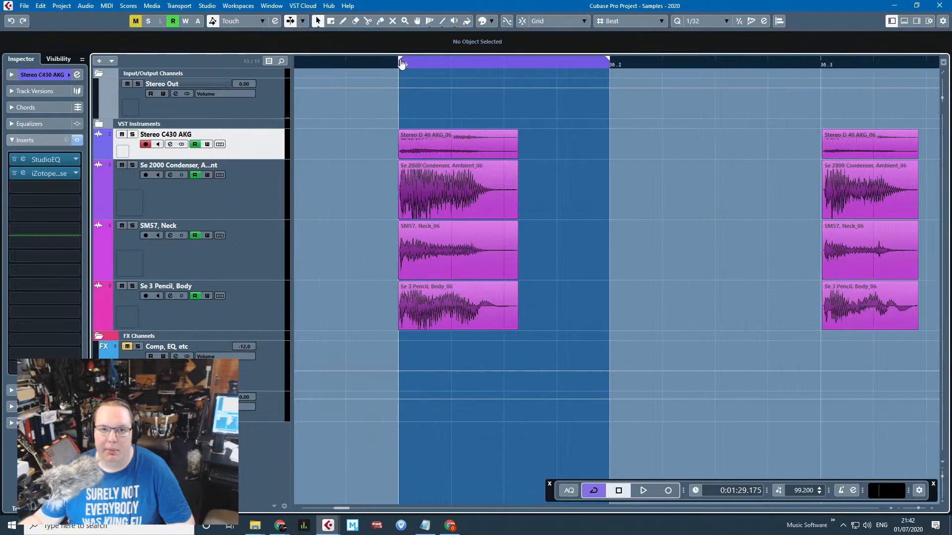
left_click_drag(608, 62, 522, 108)
scroll(538, 131, "down", 2)
key("space")
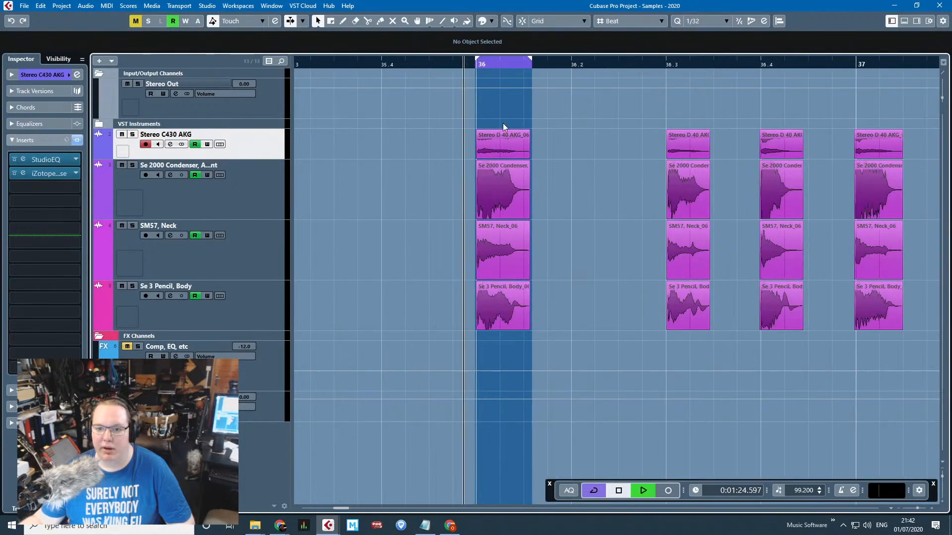
key("space")
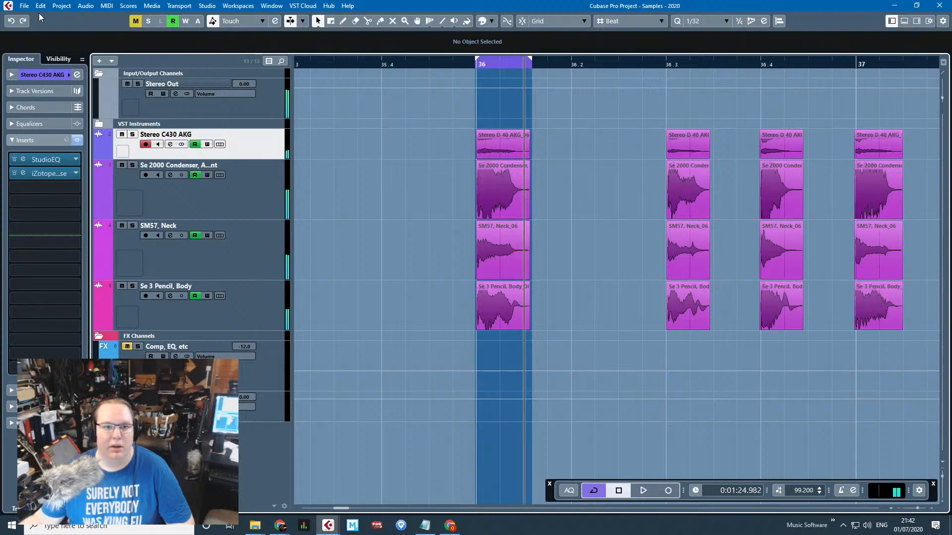
Export the looped bar 36 hit as a 24 bit Wave audio mixdown named "F# Short 1".
left_click(24, 5)
mouse_move(110, 159)
left_click(171, 159)
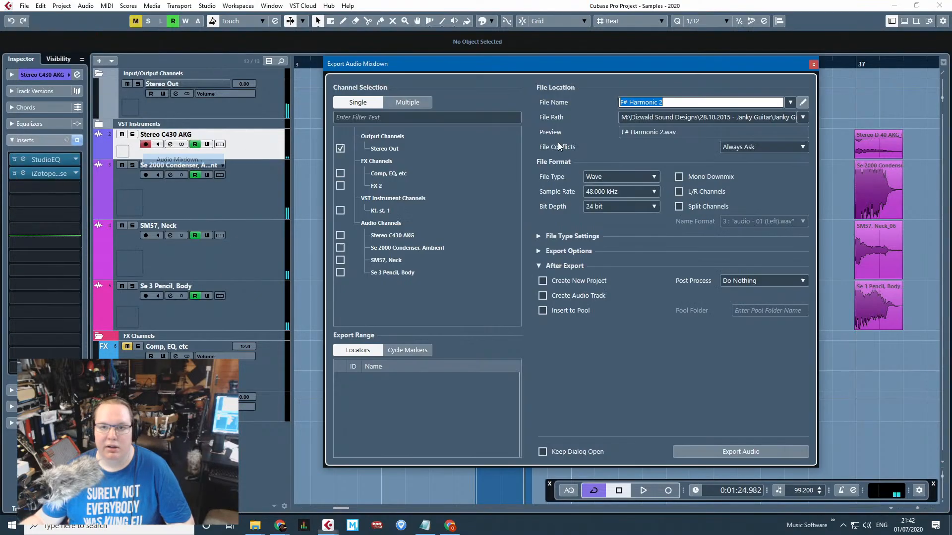
left_click(632, 102)
mouse_move(621, 103)
left_mouse_down()
mouse_move(709, 121)
mouse_move(628, 102)
left_mouse_up()
left_click(673, 103)
type("S")
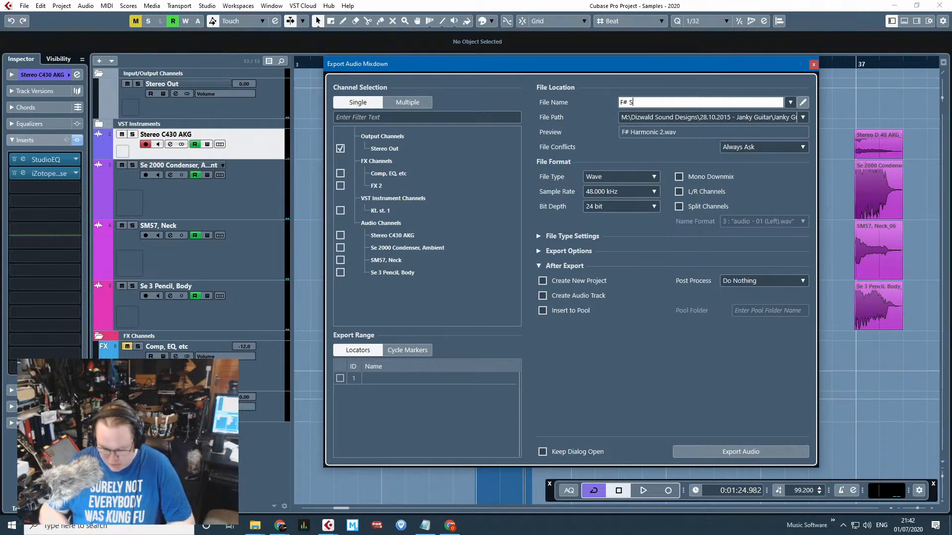
type("hort 1")
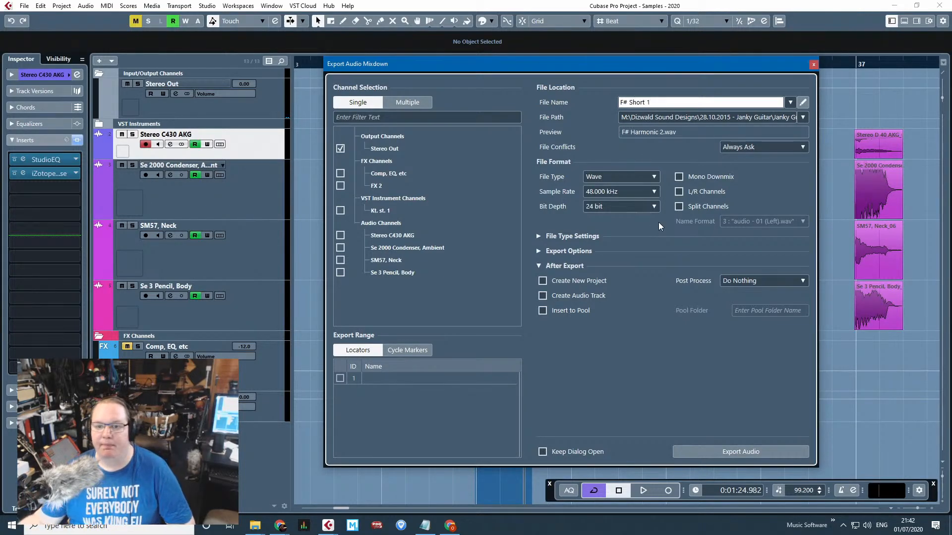
left_click(740, 455)
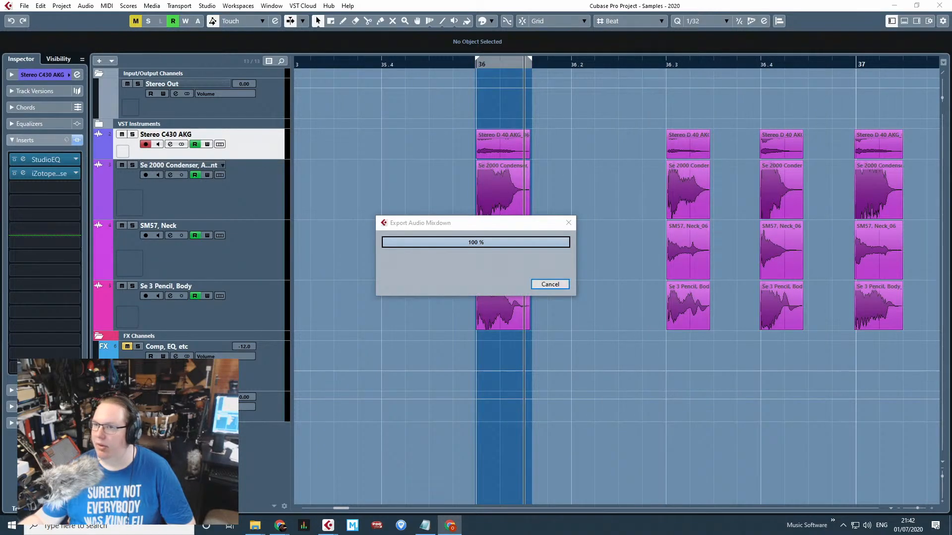
Align the second short hit's clips to 36.2 and the third short hit's clips to 36.3, playing the hits in between.
left_click_drag(556, 147, 687, 327)
key("j")
left_click_drag(691, 149, 602, 139)
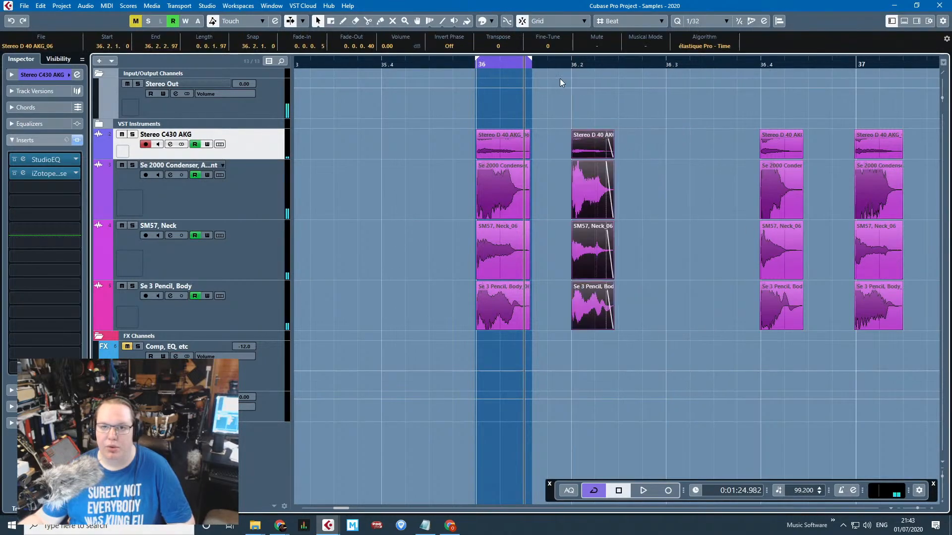
double_click(556, 64)
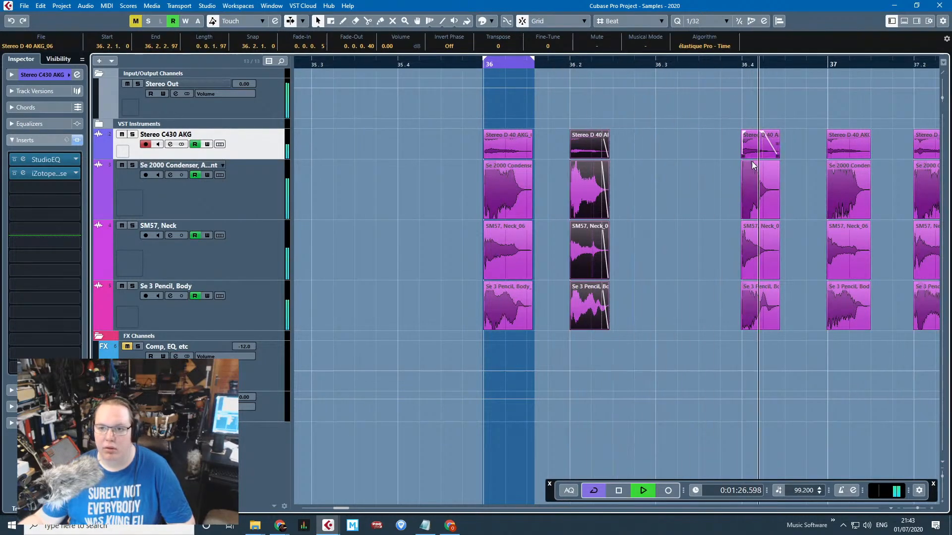
key("space")
left_click_drag(697, 96, 790, 307)
left_click_drag(765, 199, 680, 179)
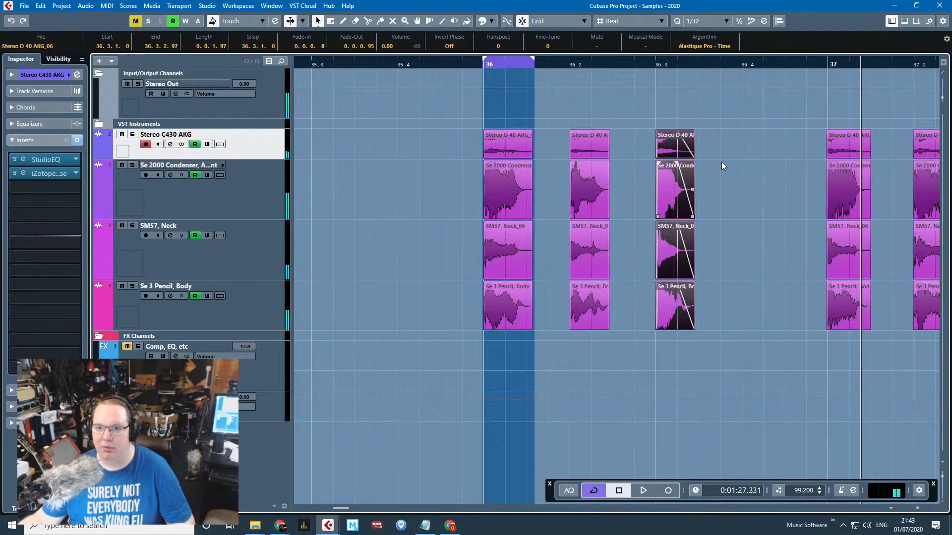
Listen to the following short hits in bar 37 and stop playback.
left_click(890, 102)
scroll(862, 93, "right", 3)
key("space")
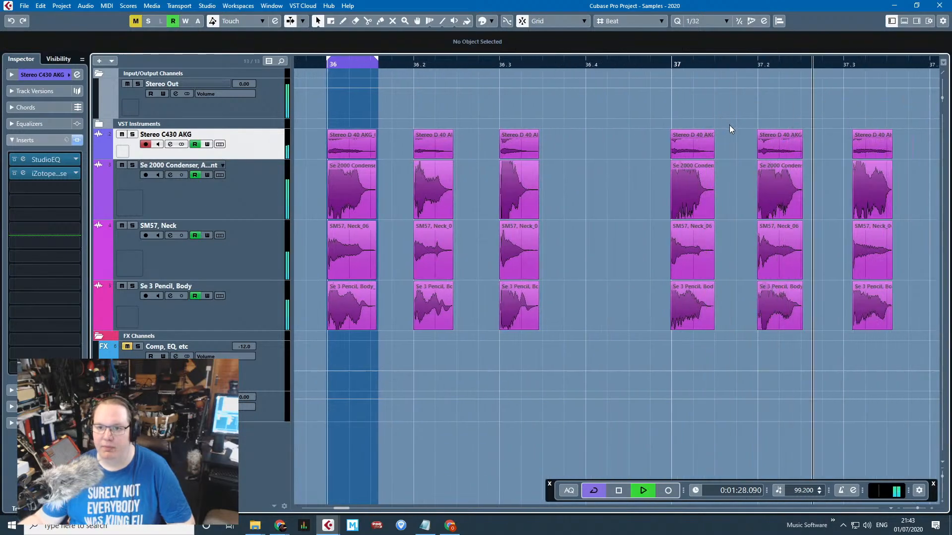
key("g")
key("space")
Set the loop range from 36.2 to the end of that short hit's clips, then play the hit.
scroll(591, 127, "left", 5)
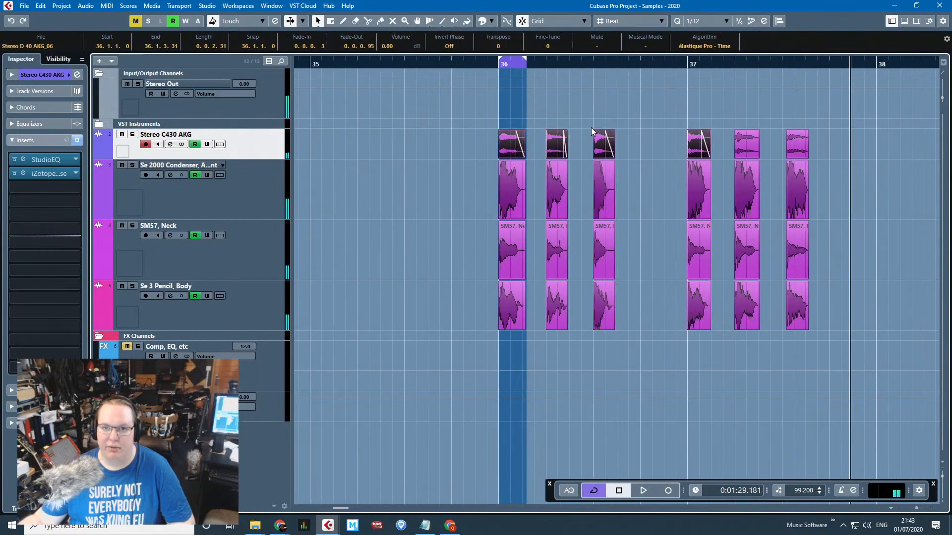
scroll(591, 127, "up", 3)
left_click_drag(488, 61, 554, 61)
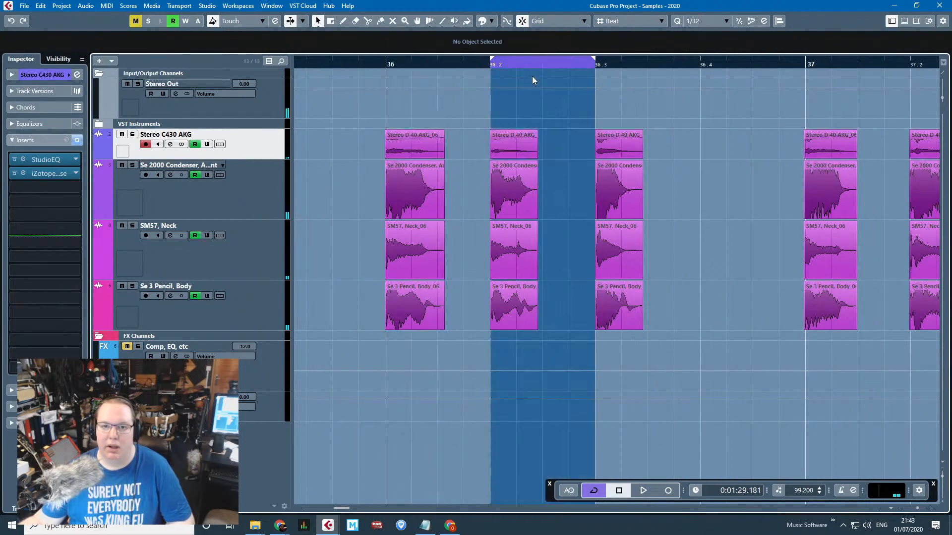
scroll(533, 78, "up", 3)
key("j")
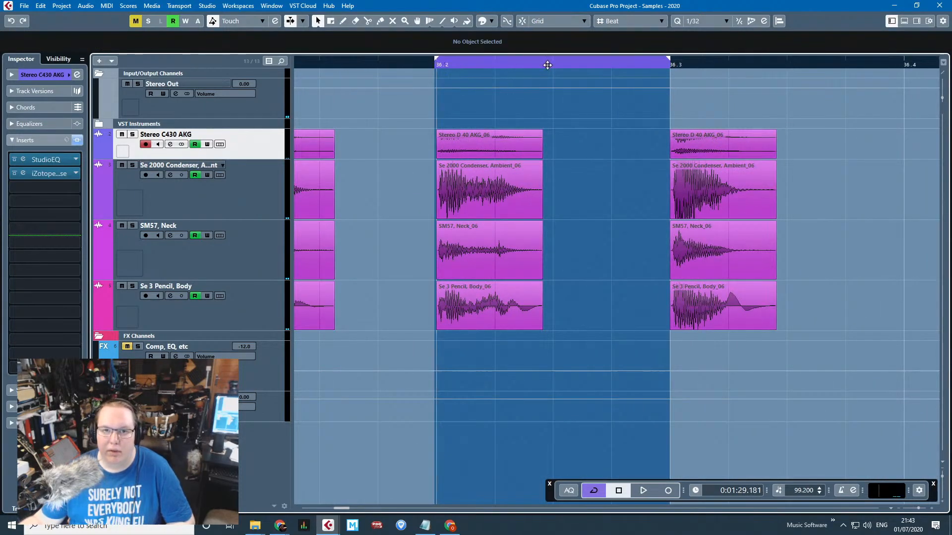
left_click_drag(670, 65, 543, 108)
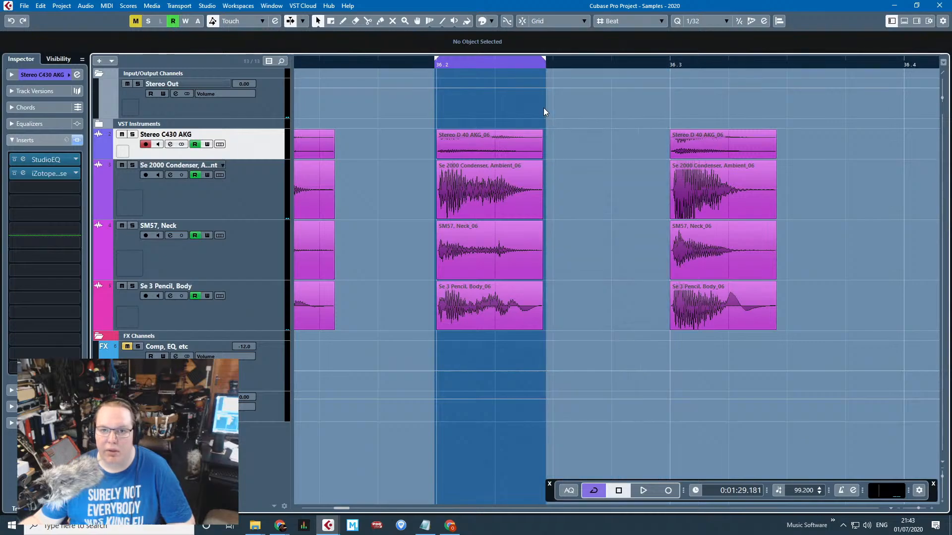
key("space")
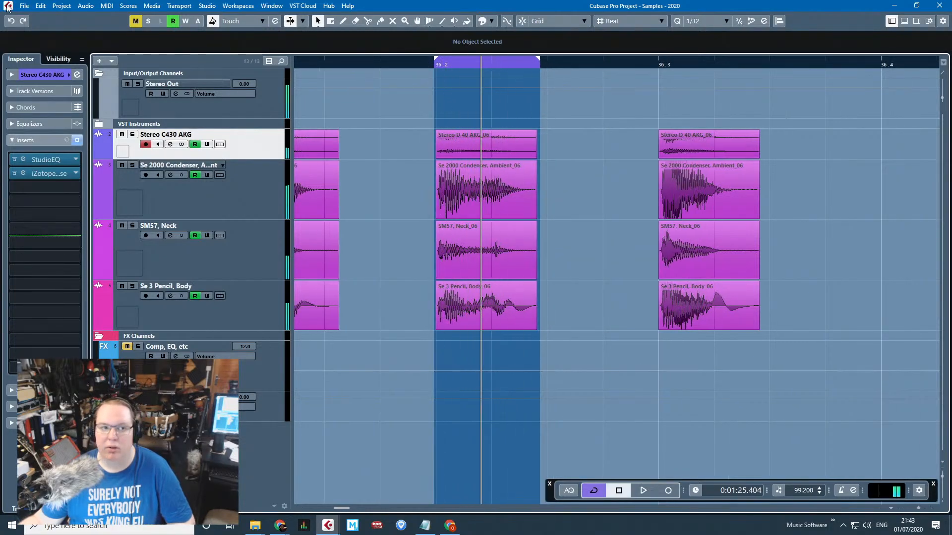
Export the looped 36.2 hit as an audio mixdown named "F# Short 2".
left_click(24, 6)
mouse_move(92, 159)
left_click(169, 163)
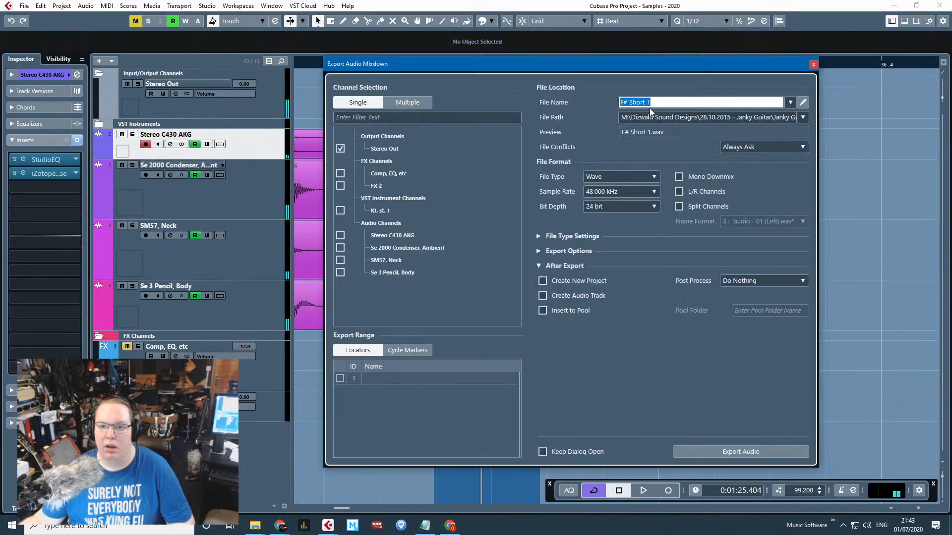
left_click(648, 102)
left_click(735, 450)
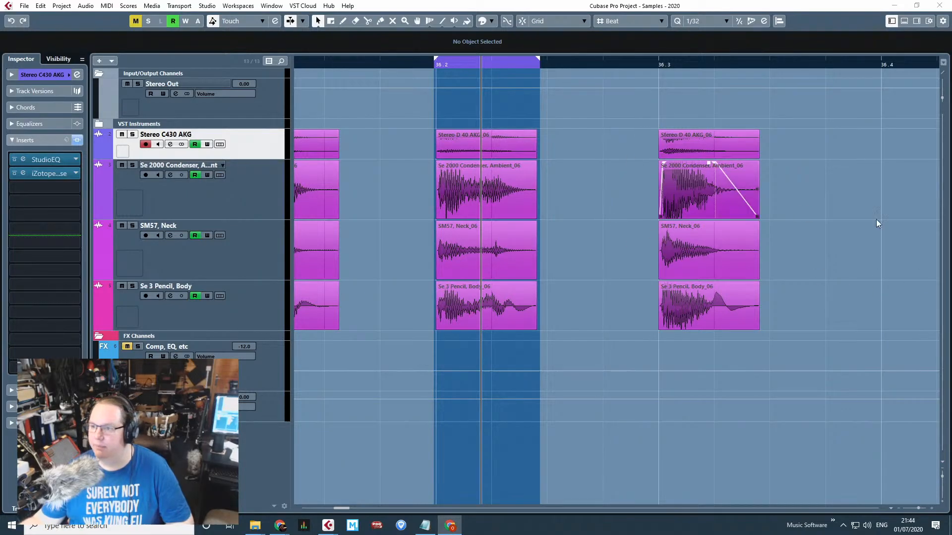
Set the loop range tightly around the short hit at 36.3 and listen to it from just before its start.
key("ctrl+z")
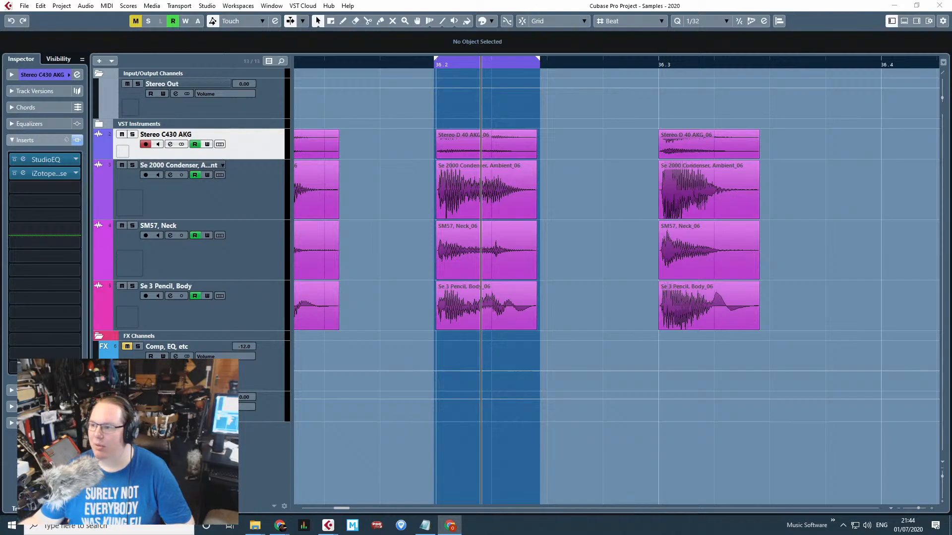
left_click(711, 105)
scroll(671, 138, "up", 3)
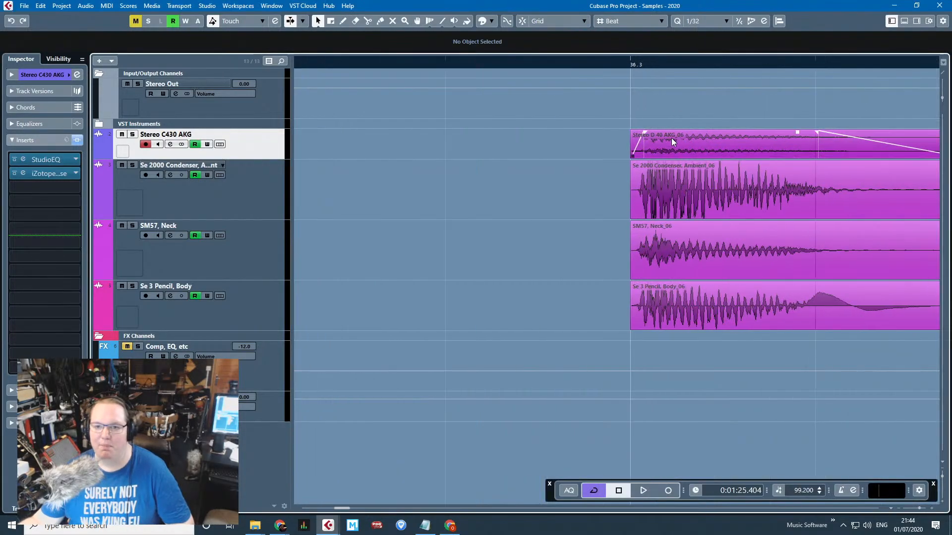
mouse_move(627, 60)
left_mouse_down()
mouse_move(938, 79)
mouse_move(882, 124)
mouse_move(865, 161)
left_mouse_up()
left_click(536, 63)
key("space")
scroll(558, 216, "down", 4)
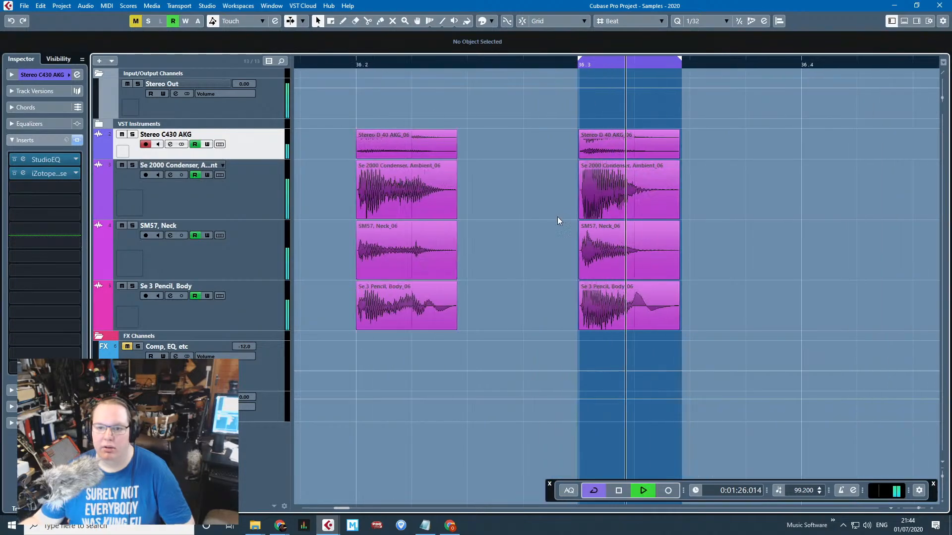
key("space")
Export the looped 36.3 hit as an audio mixdown named "F# Short 3".
left_click(14, 5)
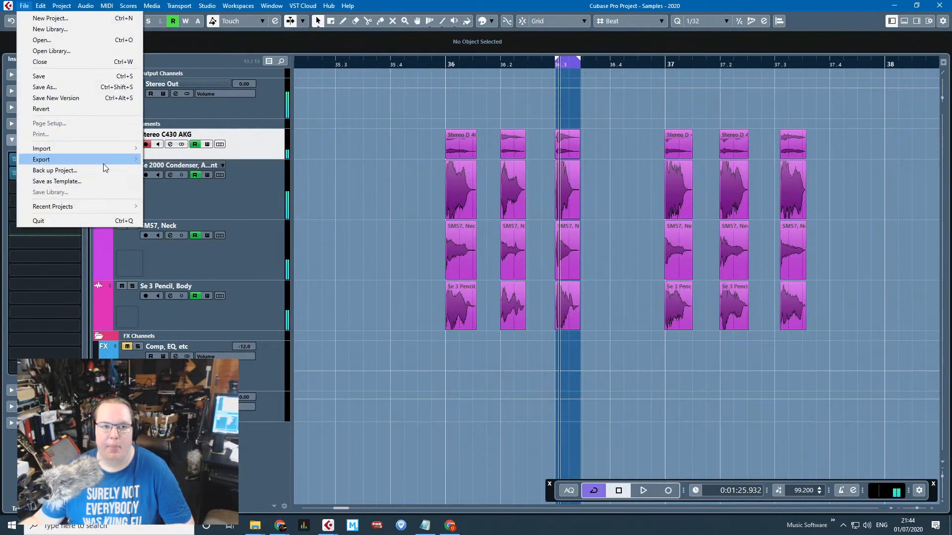
mouse_move(106, 155)
left_click(159, 156)
double_click(647, 102)
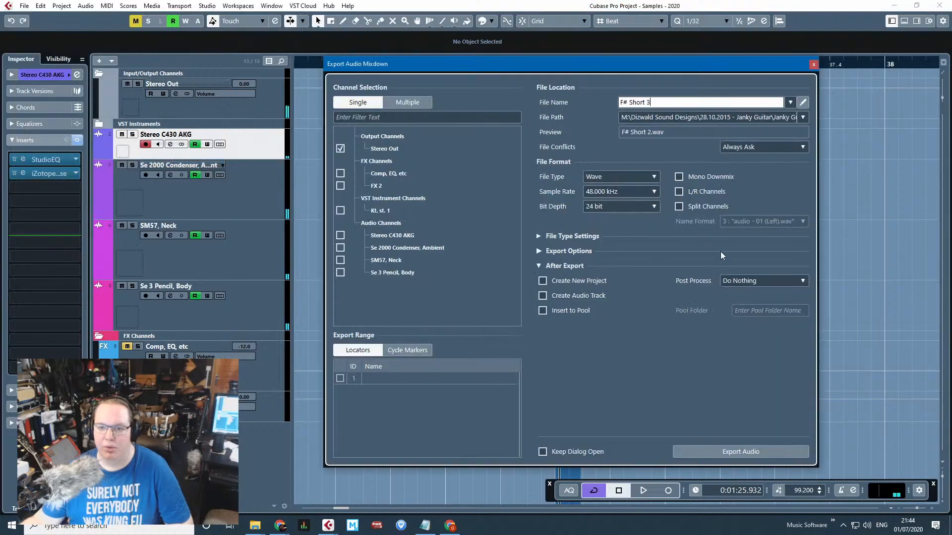
type("3")
left_click(727, 452)
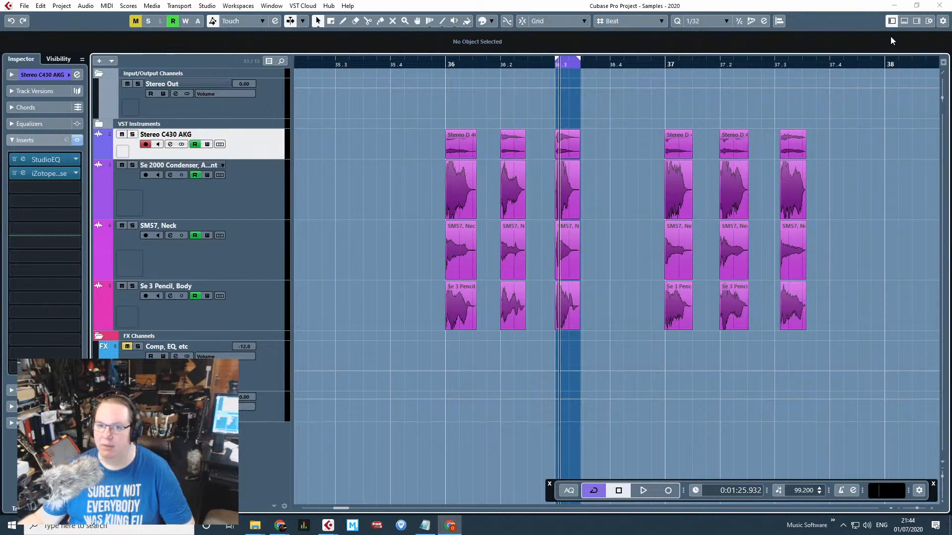
Play the short hit at bar 37 from just before its start, then stop playback.
left_click(613, 183)
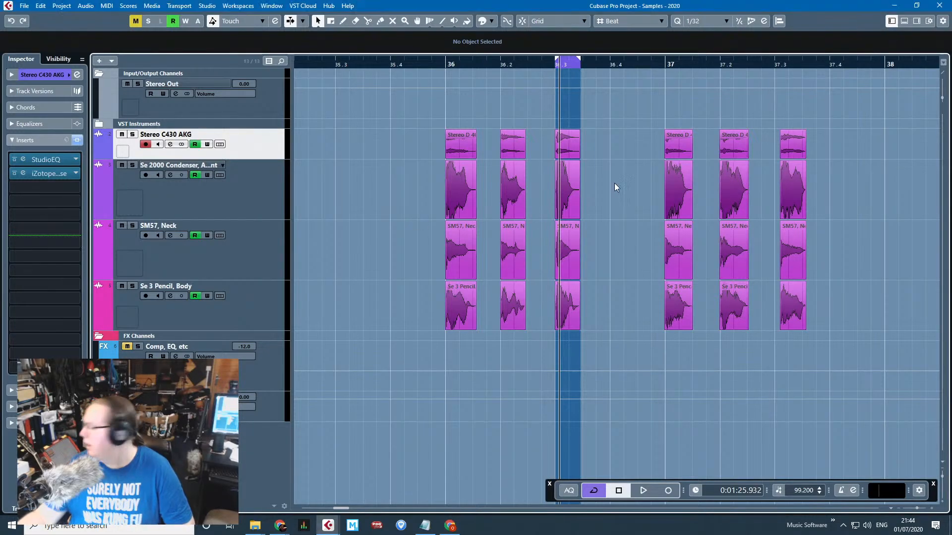
left_click(665, 65)
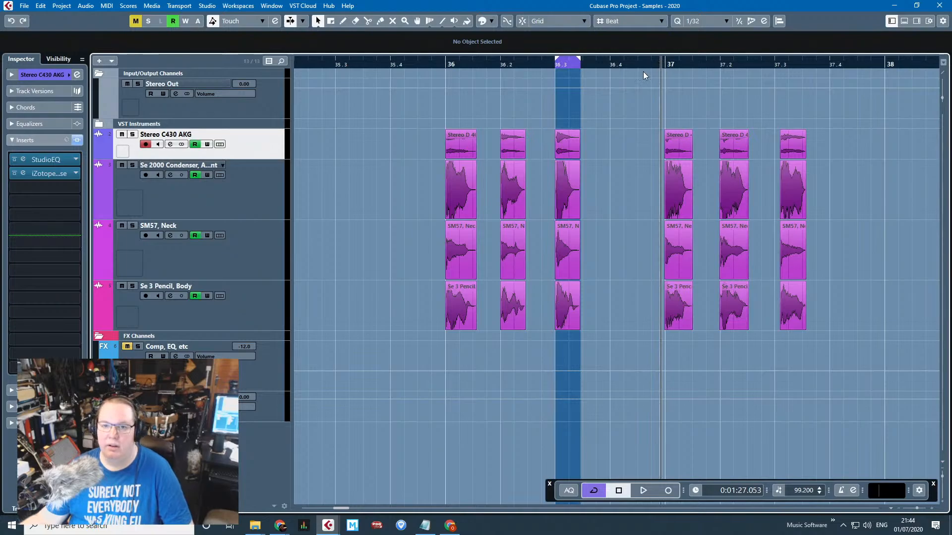
key("space")
Set the loop range tightly around the bar 37 hit's clips and play it to identify its note.
scroll(664, 57, "up", 4)
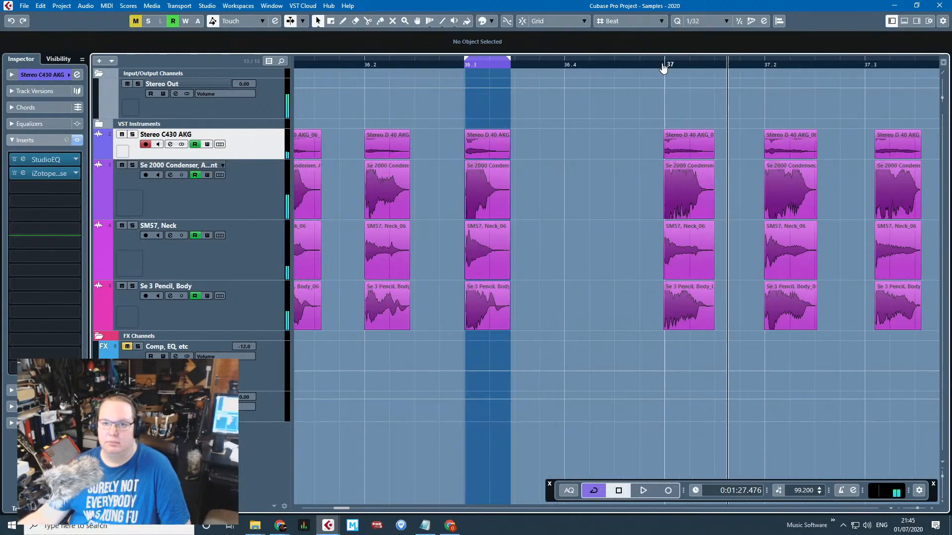
left_click_drag(663, 58, 724, 89)
scroll(721, 97, "up", 1)
scroll(716, 104, "up", 3)
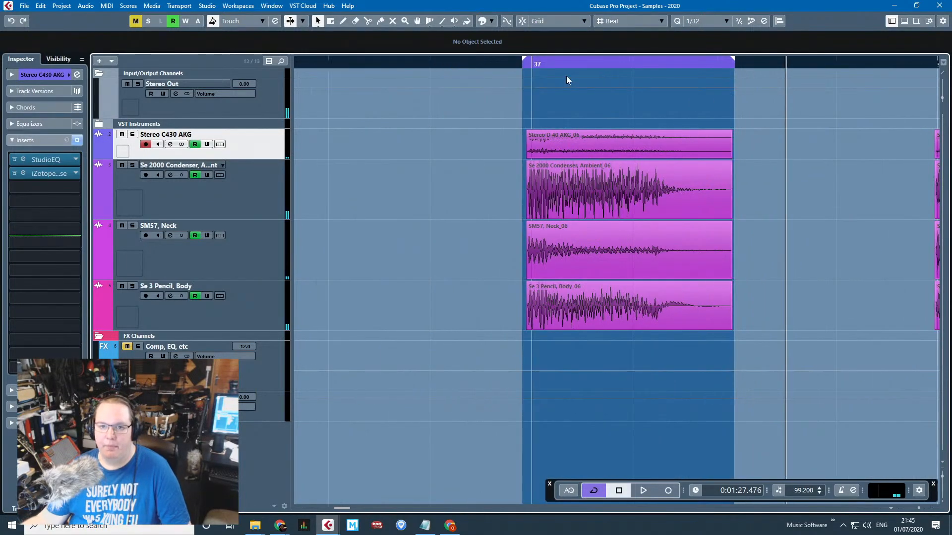
scroll(527, 60, "up", 3)
left_click_drag(526, 59, 532, 61)
left_click(515, 64)
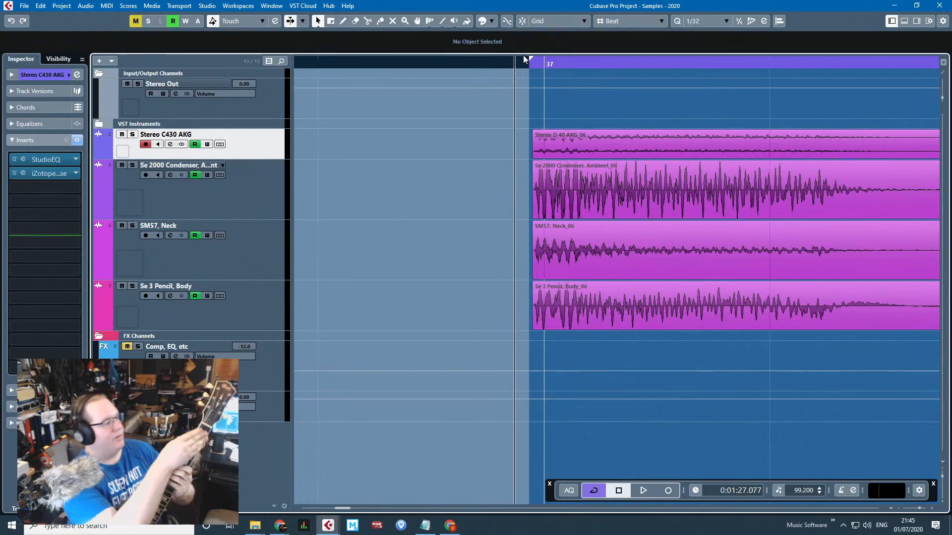
key("space")
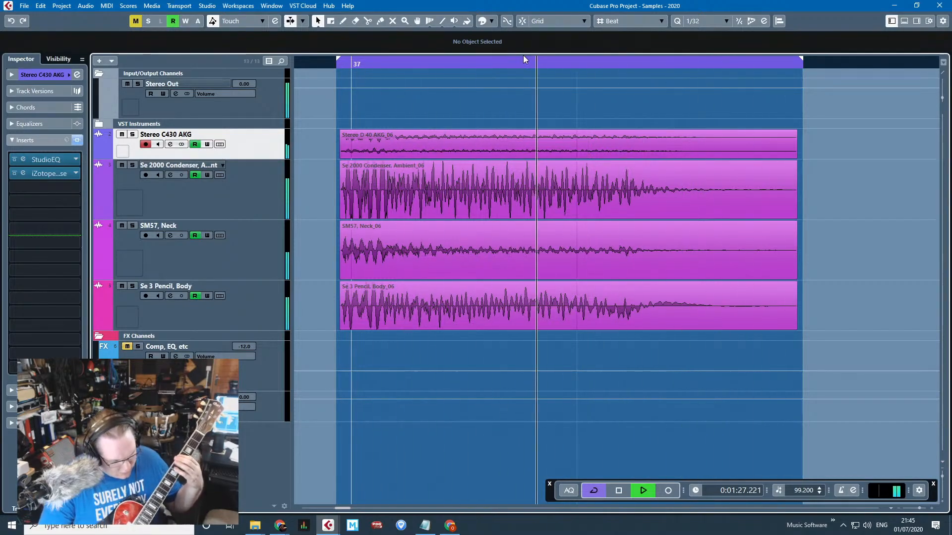
key("space")
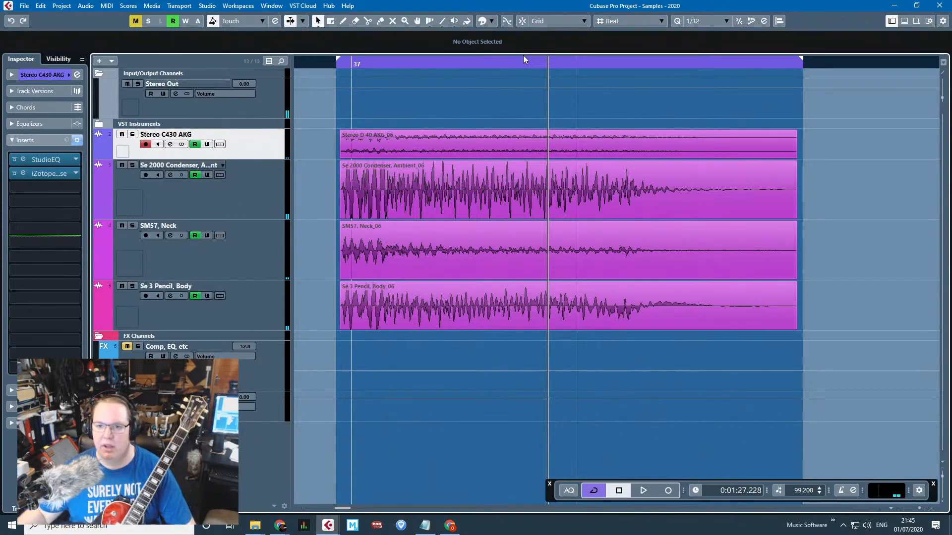
Export the looped bar 37 hit as a Wave audio mixdown named "G# Short".
left_click(24, 5)
mouse_move(59, 159)
left_click(170, 159)
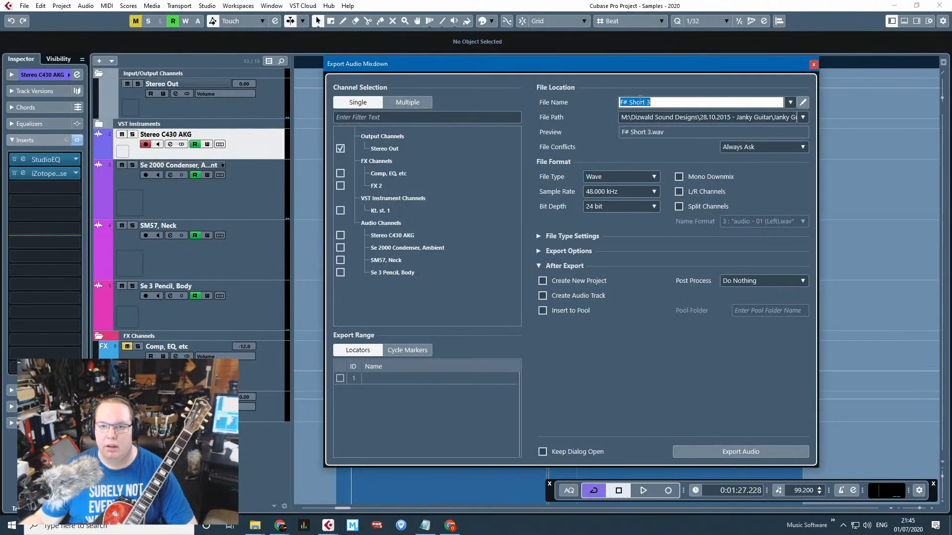
type("G")
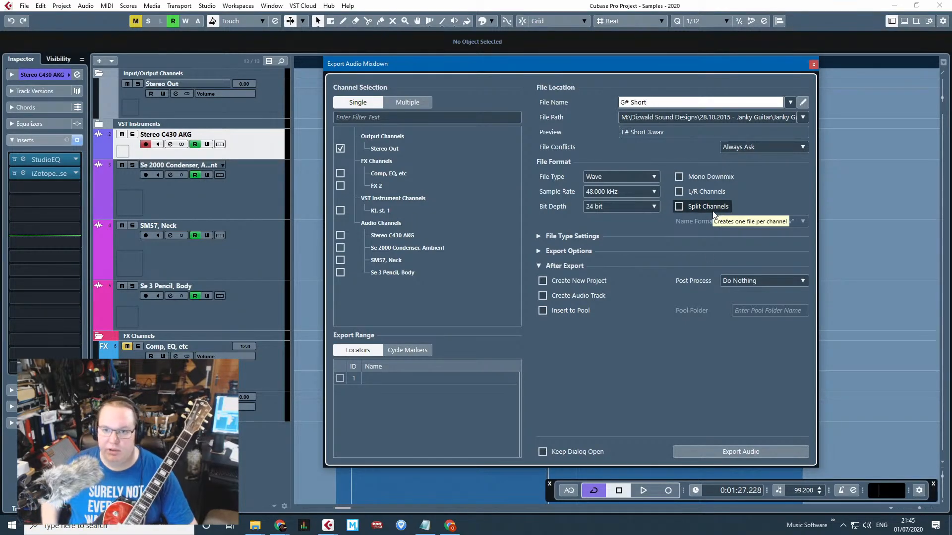
left_click(724, 451)
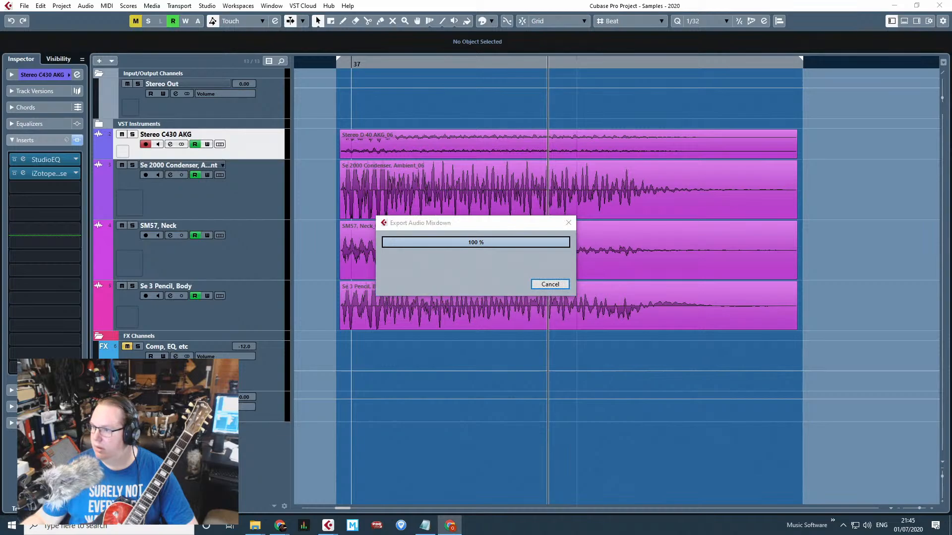
Set the loop range tightly around the short hit at 37.2 and play it to identify its note.
scroll(771, 359, "down", 3)
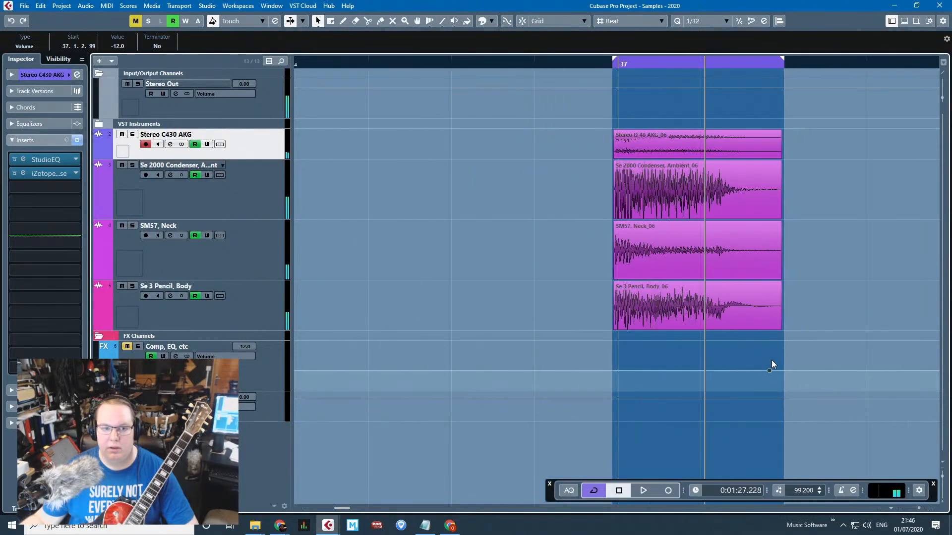
scroll(818, 356, "right", 4)
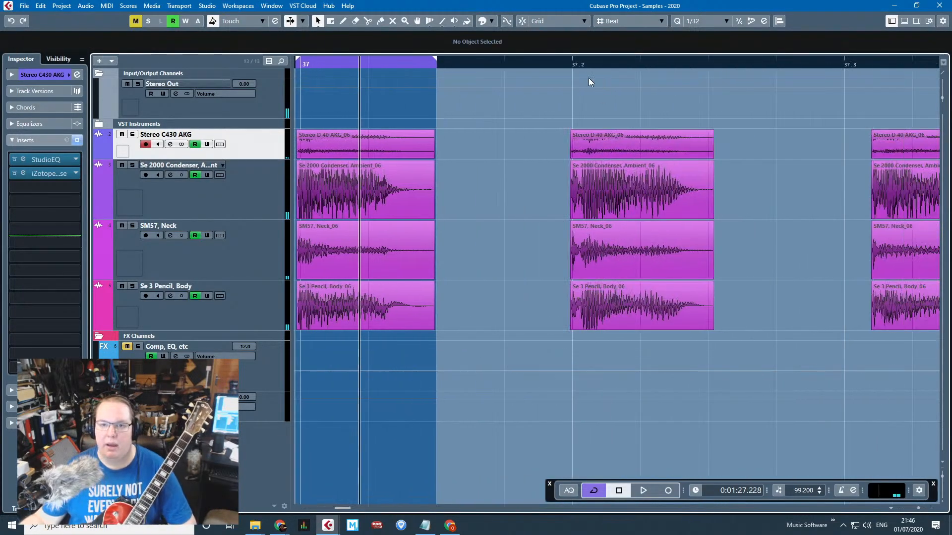
left_click_drag(564, 57, 719, 101)
scroll(666, 142, "up", 4)
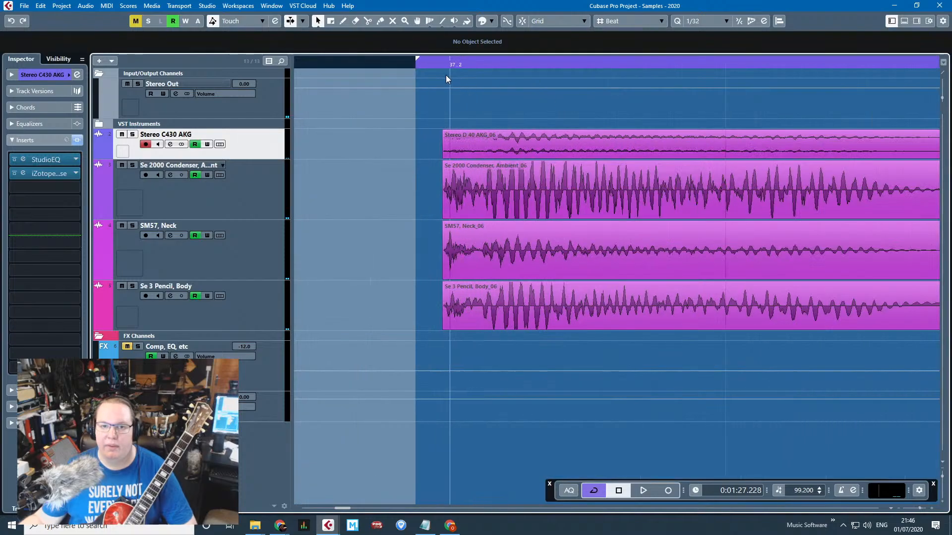
left_click_drag(420, 60, 462, 75)
key("KP_1")
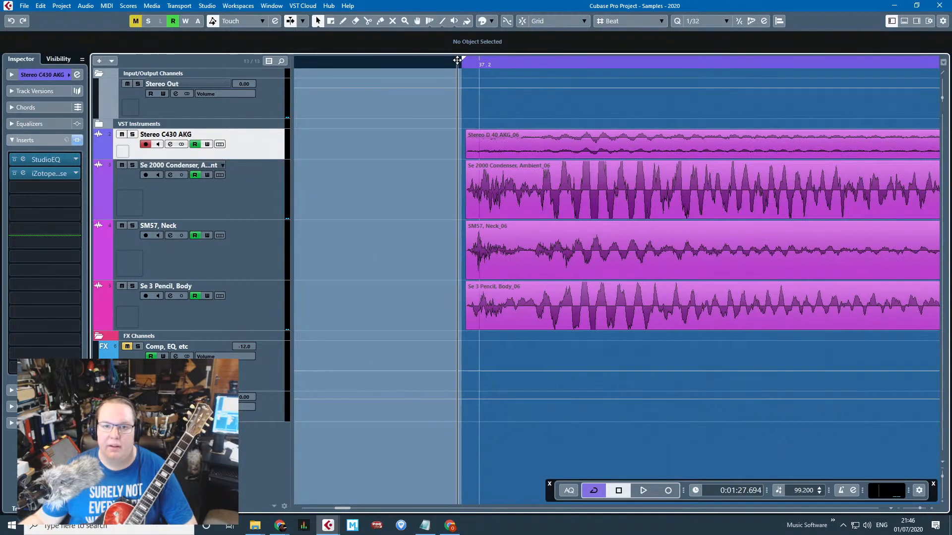
key("space")
scroll(551, 213, "down", 3)
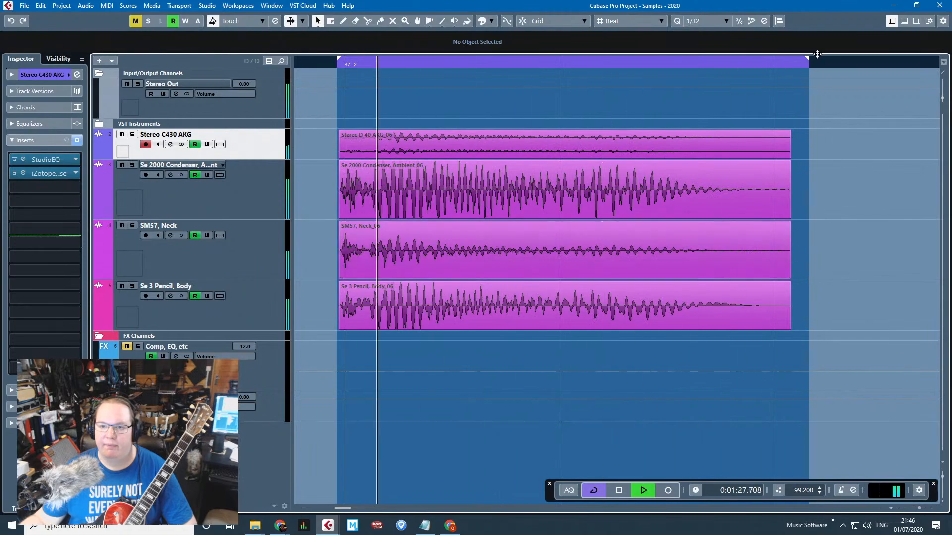
left_click_drag(806, 60, 802, 64)
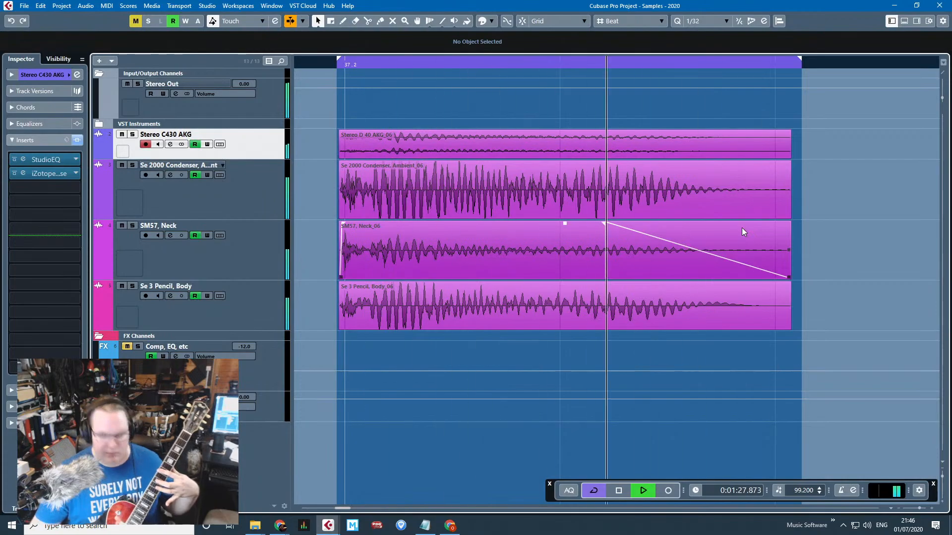
key("space")
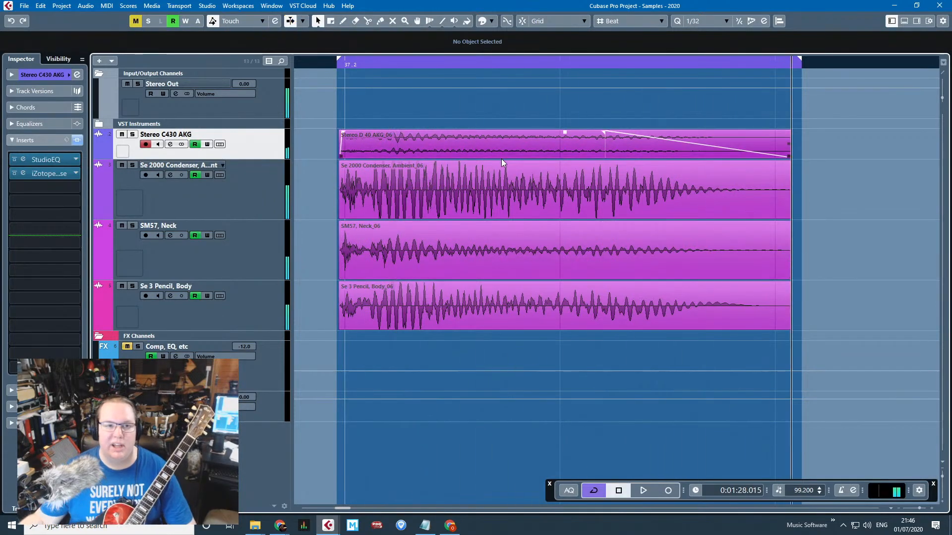
Export the looped 37.2 hit as an audio mixdown named "B Short".
left_click(25, 6)
mouse_move(104, 159)
left_click(168, 180)
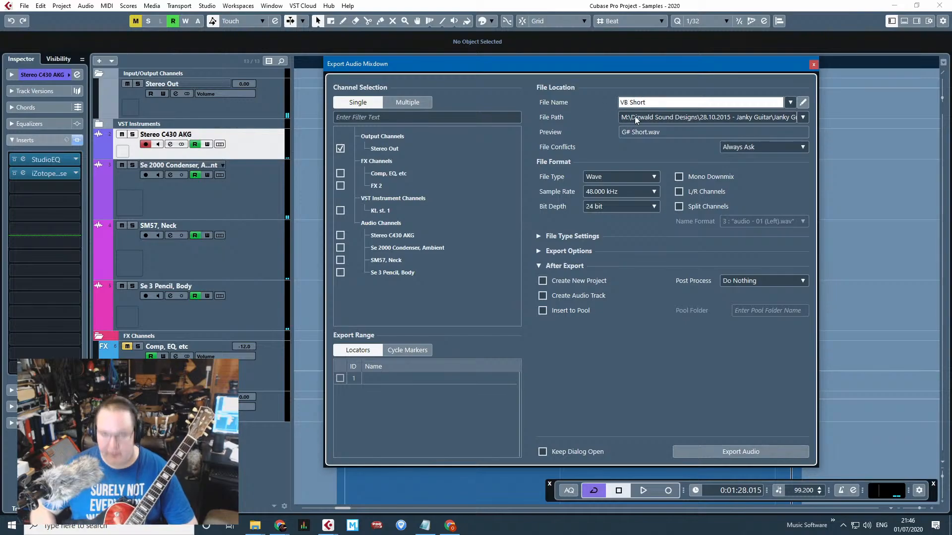
left_click(743, 451)
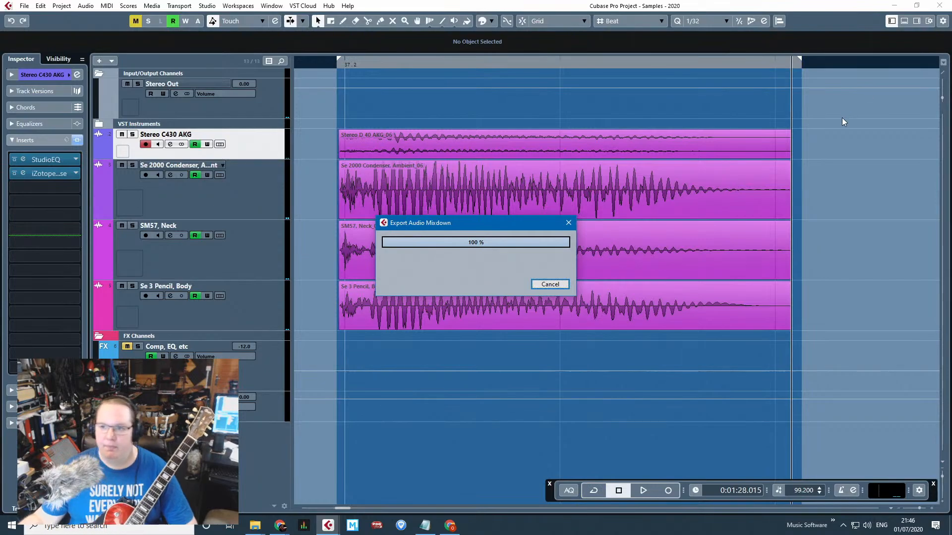
Loop the short hit just after 37.3, ending the range exactly where its clips end.
scroll(860, 142, "down", 3)
scroll(863, 129, "right", 2)
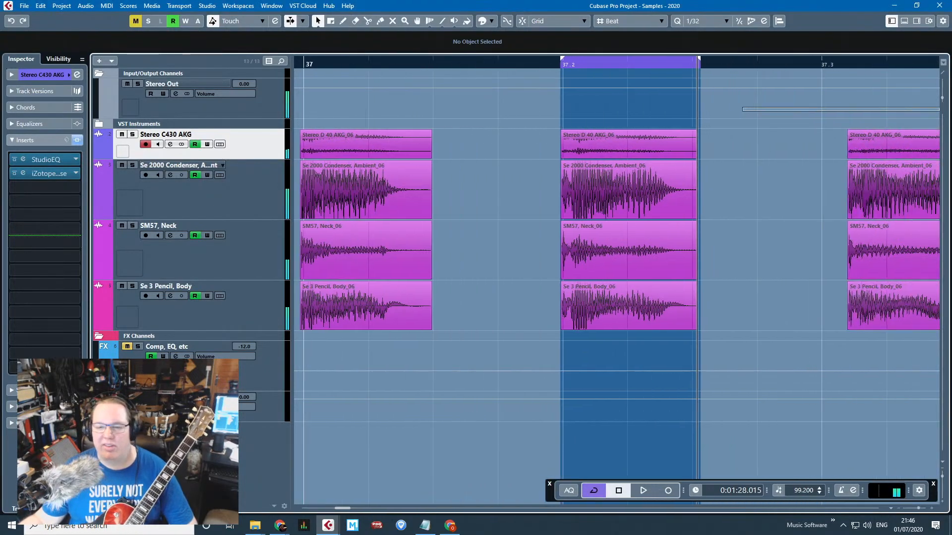
scroll(720, 103, "up", 3)
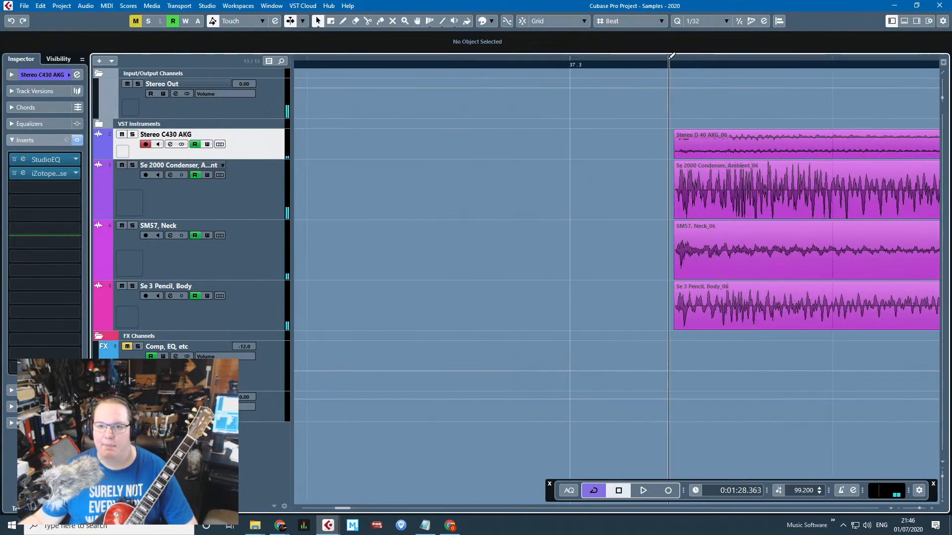
left_click_drag(669, 60, 940, 98)
scroll(940, 97, "right", 5)
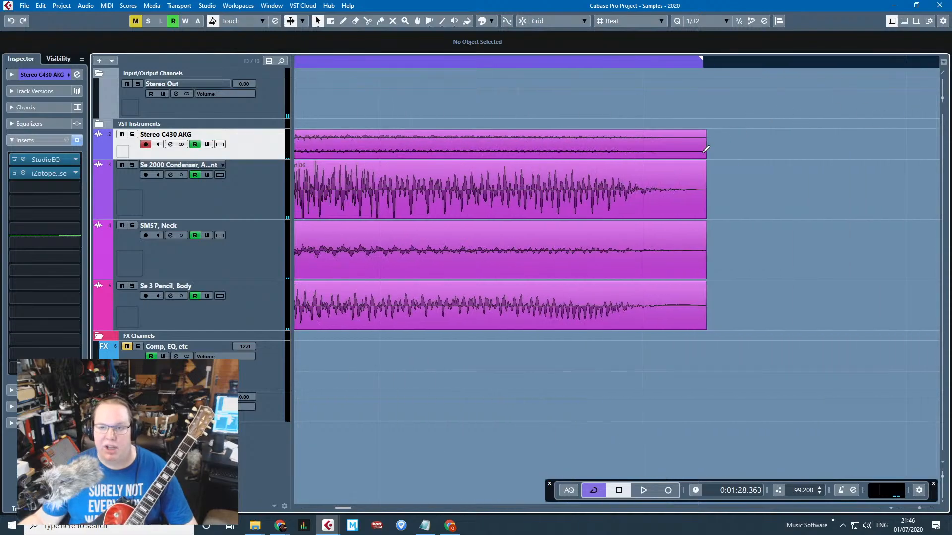
left_click_drag(705, 153, 706, 153)
scroll(719, 134, "up", 5)
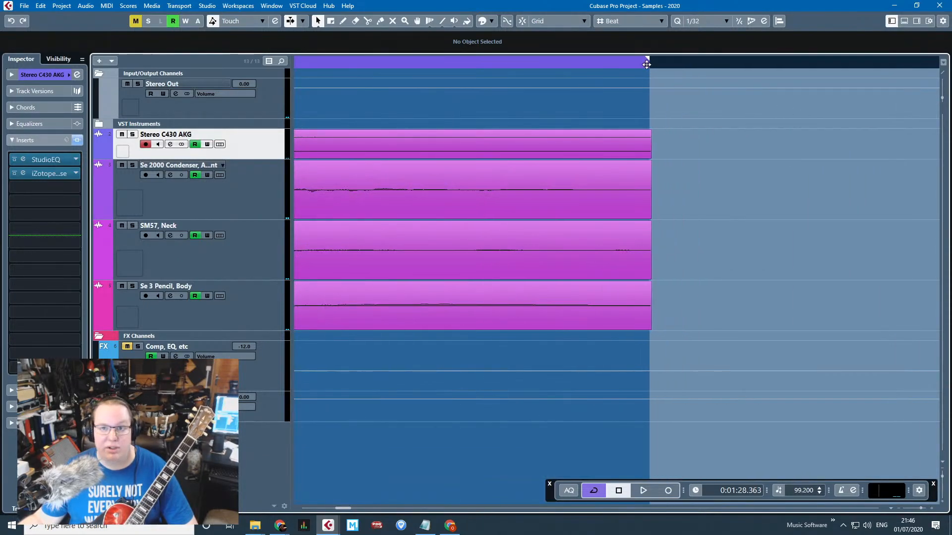
scroll(649, 129, "down", 3)
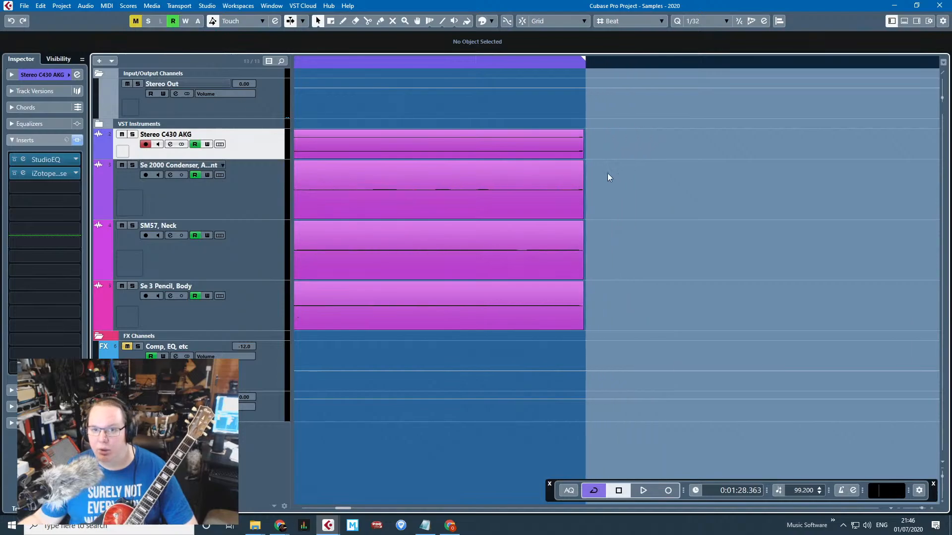
scroll(562, 203, "down", 4)
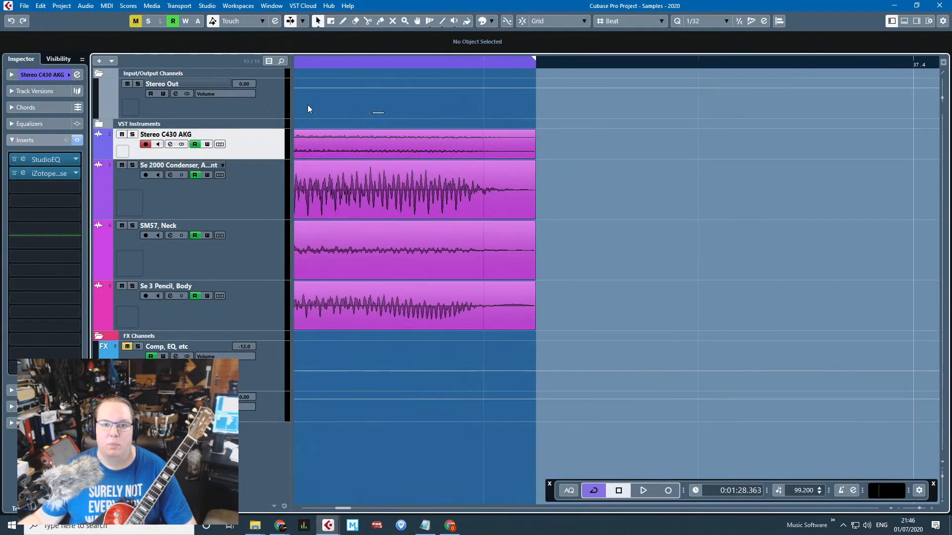
Tighten the loop start to the beginning of the clips after 37.3 and play the hit to identify its note.
left_click_drag(308, 105, 369, 110)
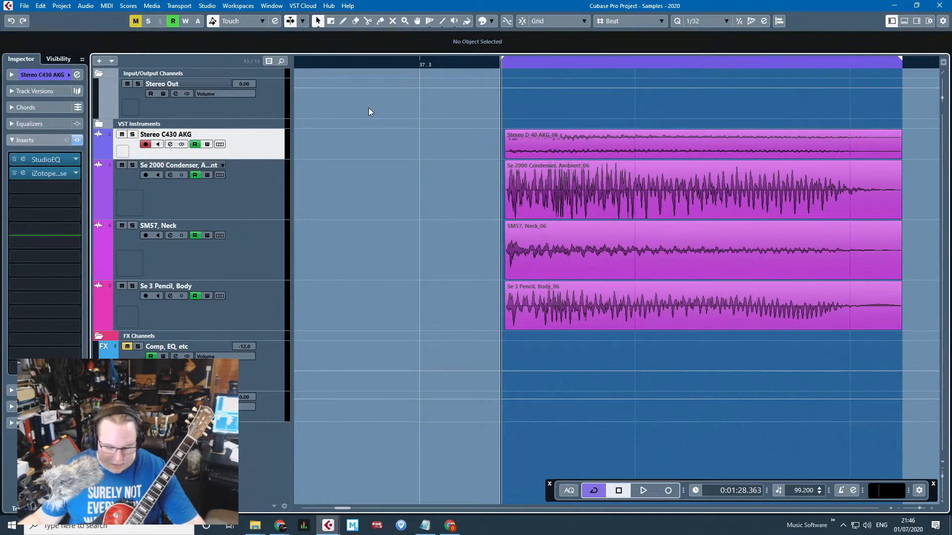
scroll(506, 129, "up", 6)
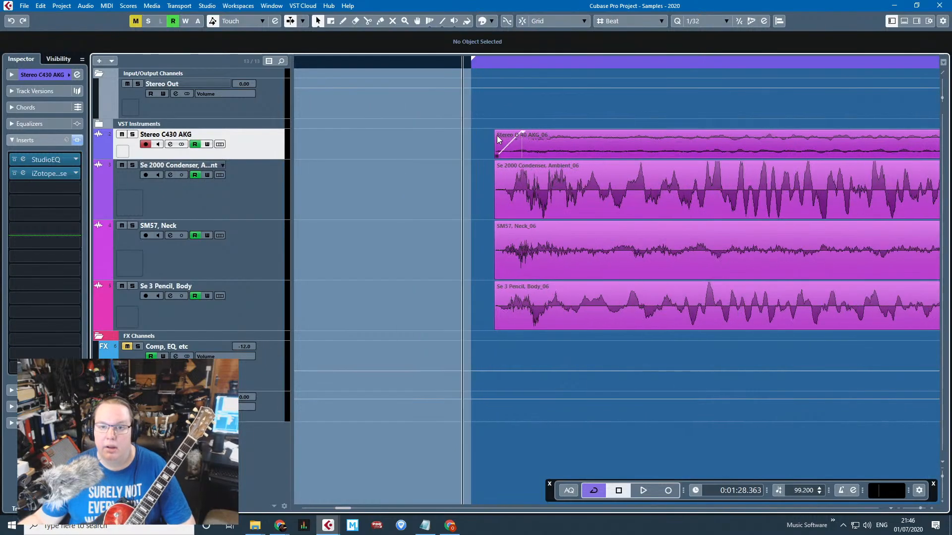
scroll(499, 139, "up", 2)
left_click_drag(450, 60, 489, 81)
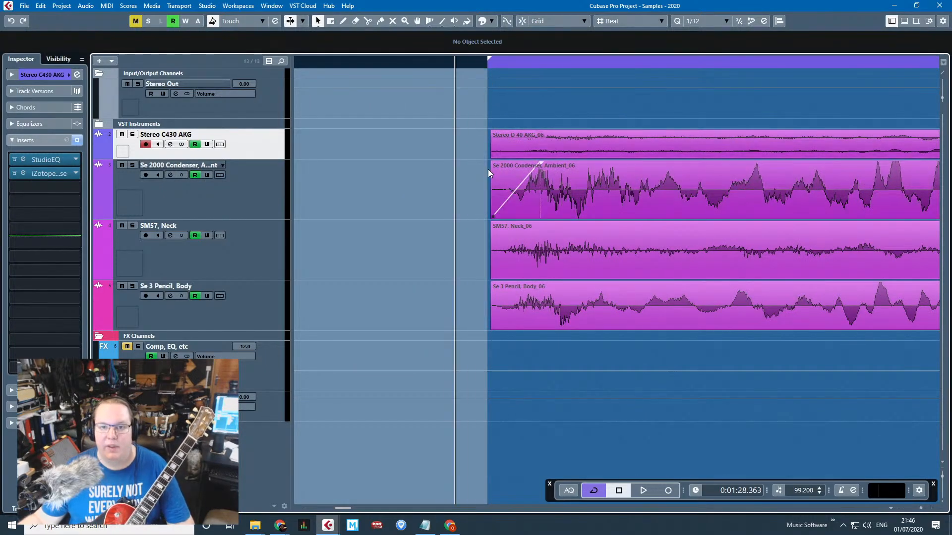
key("space")
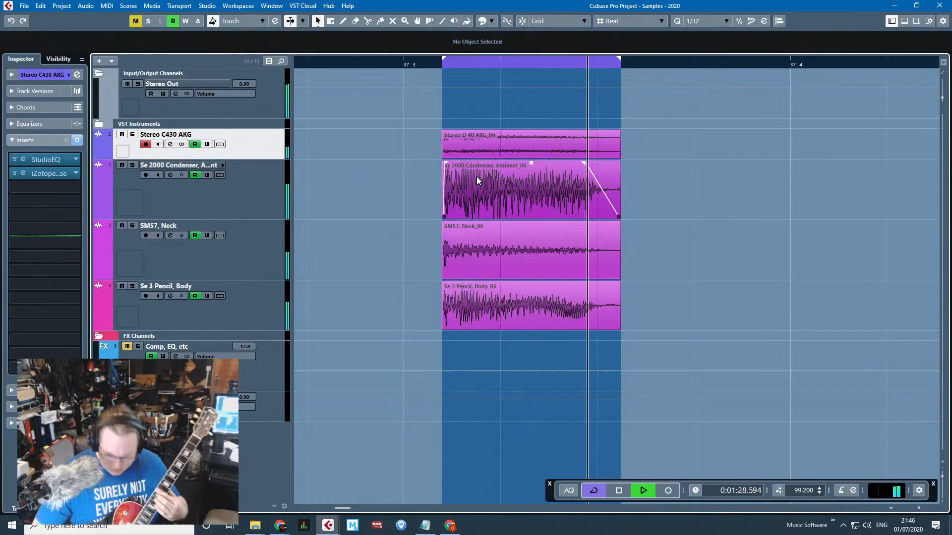
key("space")
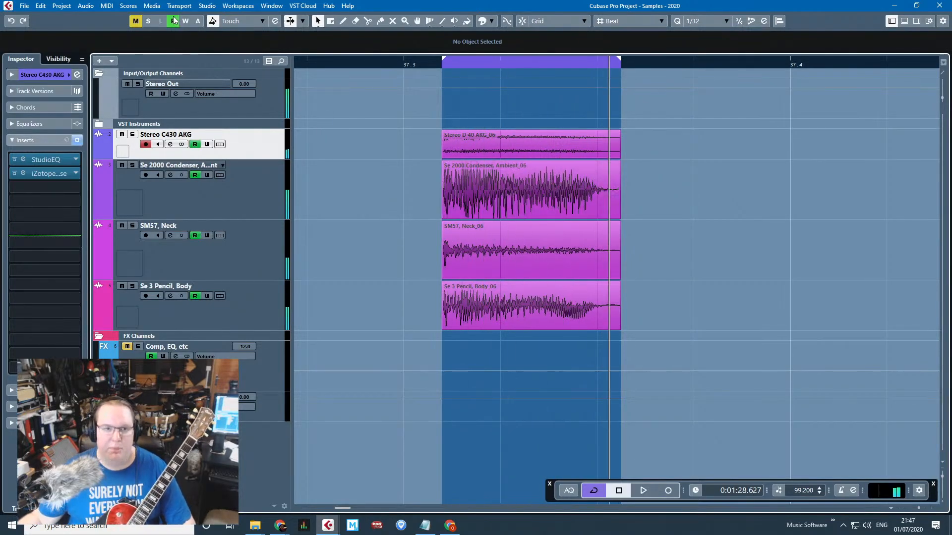
Export the looped hit after 37.3 as an audio mixdown named "D# Short".
left_click(25, 6)
mouse_move(90, 155)
left_click(179, 158)
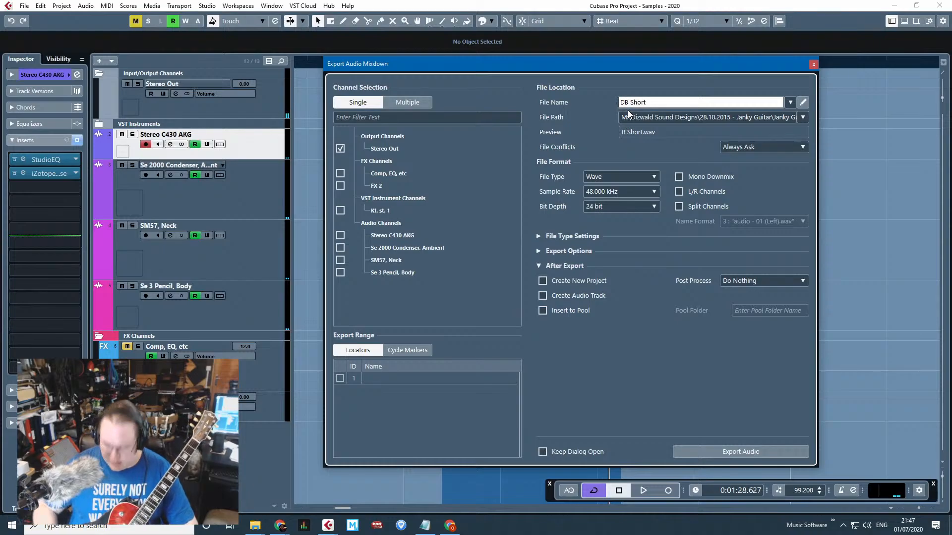
key("Delete")
type("#")
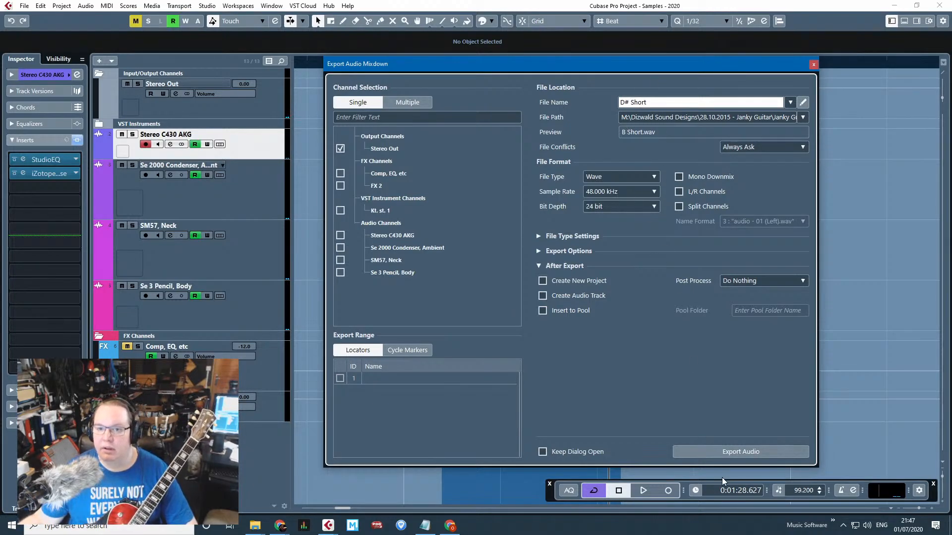
left_click(748, 450)
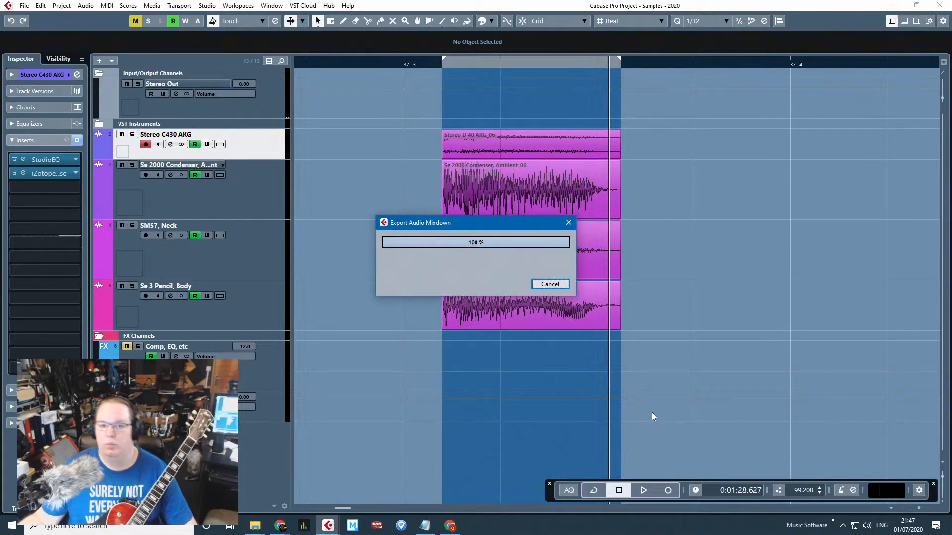
Play the first blue hit from just before 38.3 and start a loop range at the beginning of its clips.
scroll(708, 294, "down", 10)
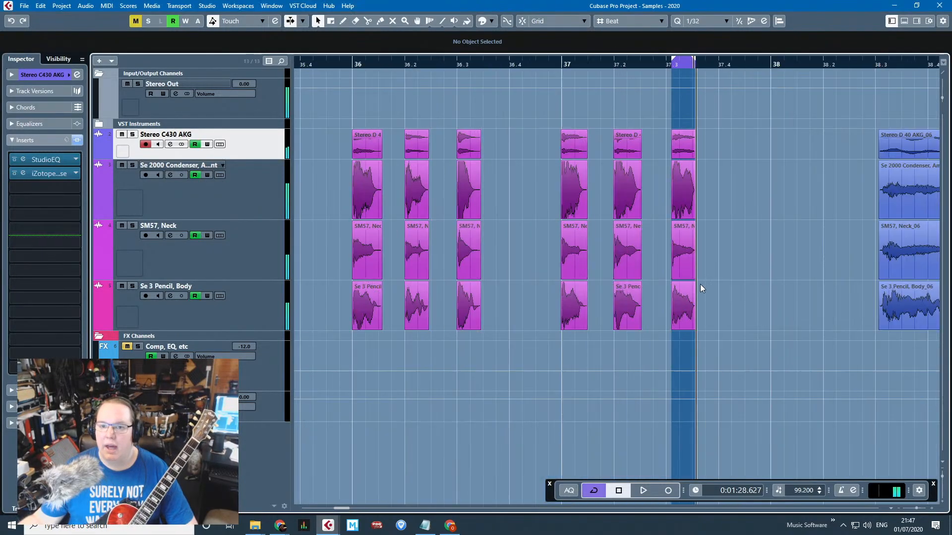
scroll(766, 254, "up", 2)
scroll(769, 254, "up", 4)
left_click(550, 65)
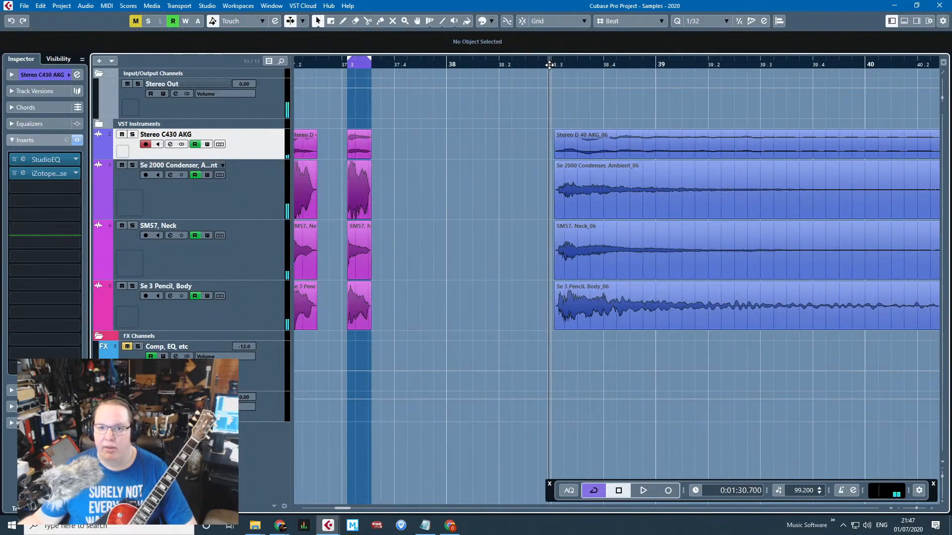
key("space")
scroll(550, 65, "up", 2)
left_click_drag(564, 53, 721, 55)
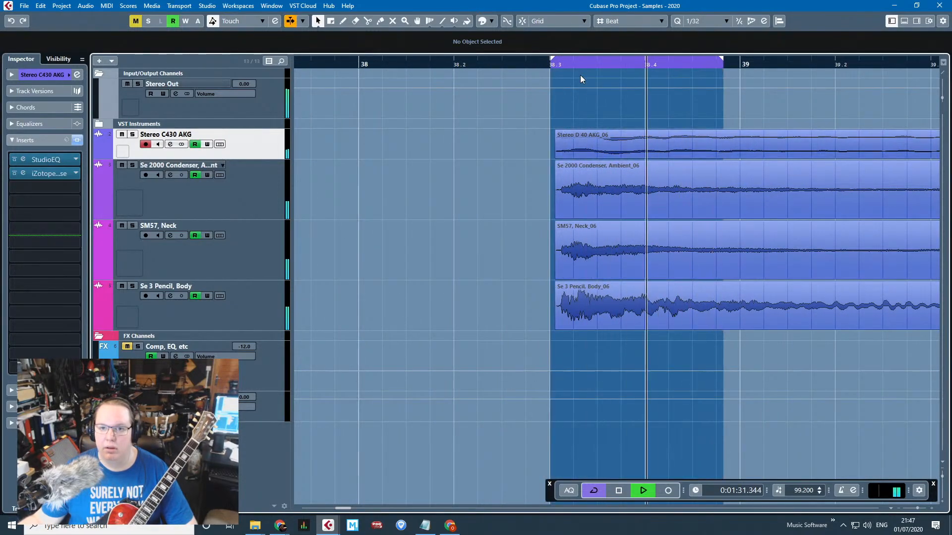
Extend the loop range to the end of the first blue hit's clips past 40.3, listen to it, and stop playback.
scroll(570, 81, "down", 2)
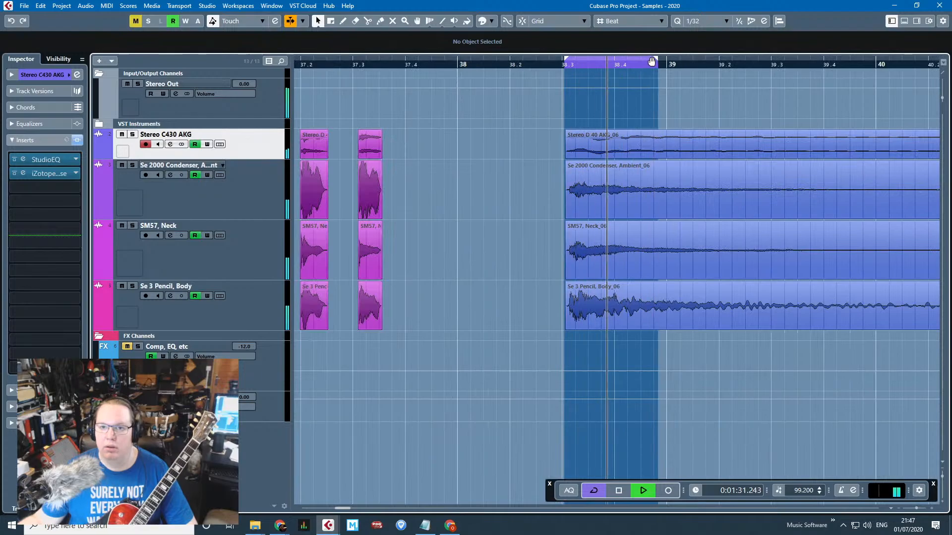
mouse_move(653, 59)
left_mouse_down()
mouse_move(918, 150)
mouse_move(795, 177)
mouse_move(661, 183)
mouse_move(656, 164)
left_mouse_up()
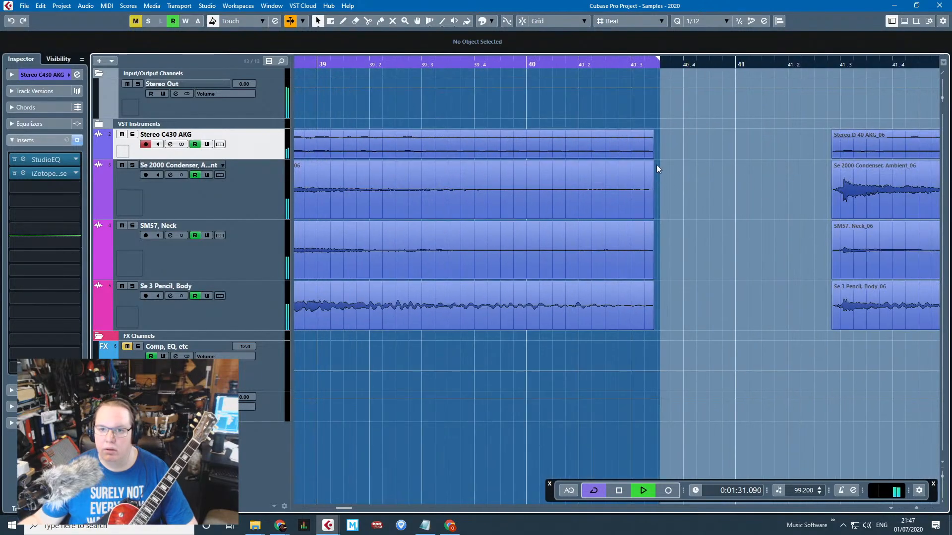
scroll(656, 165, "up", 3)
scroll(626, 249, "down", 5)
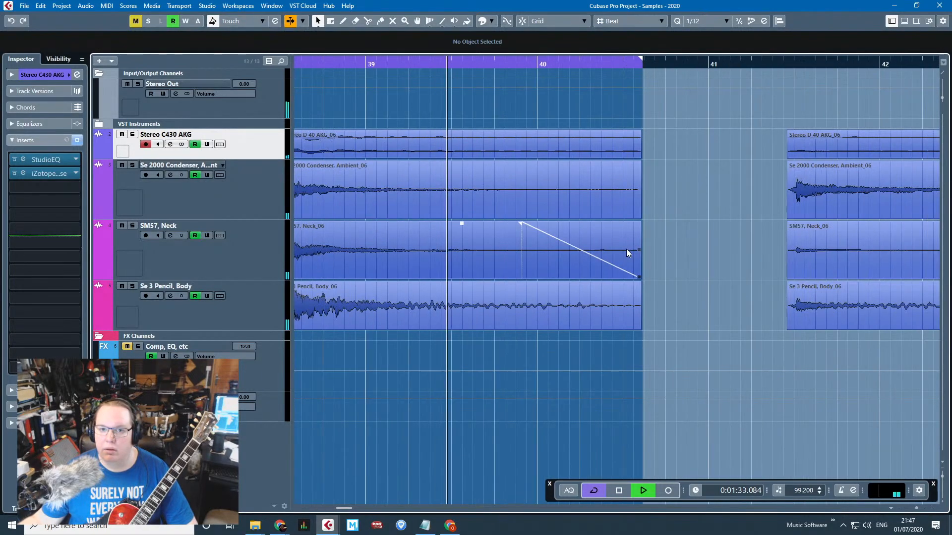
scroll(582, 322, "down", 6)
key("space")
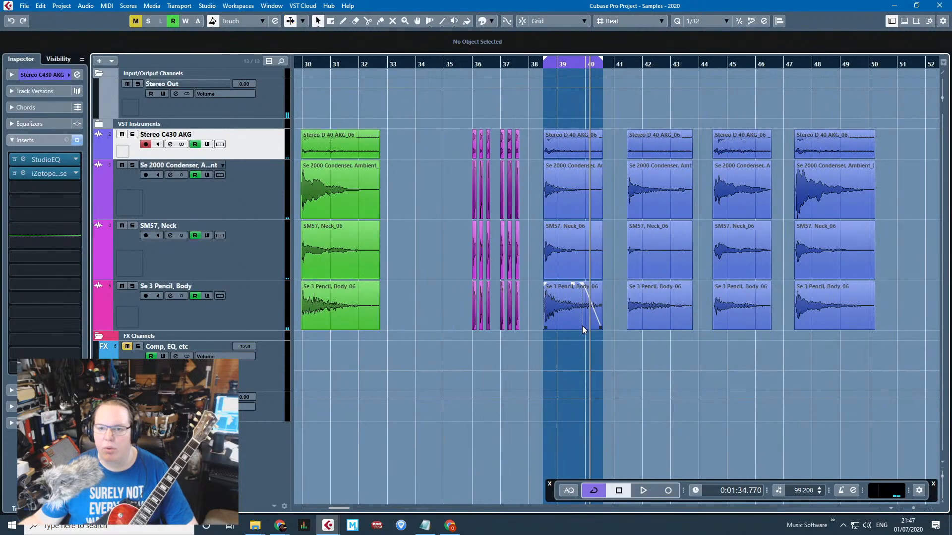
Play the green hit starting just before bar 12 to compare its note with the first blue hit, and stop playback.
scroll(317, 356, "left", 3)
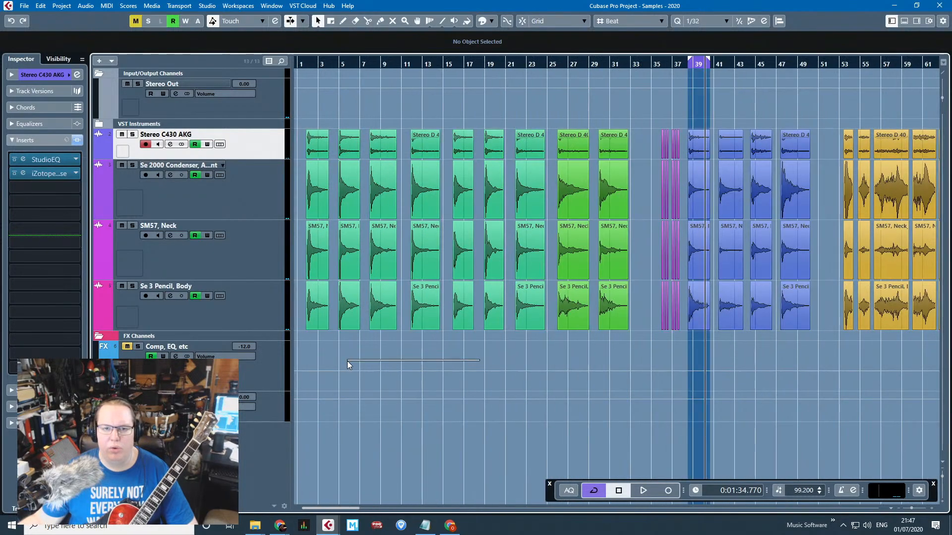
left_click(408, 62)
key("space")
scroll(439, 161, "up", 2)
scroll(439, 162, "up", 3)
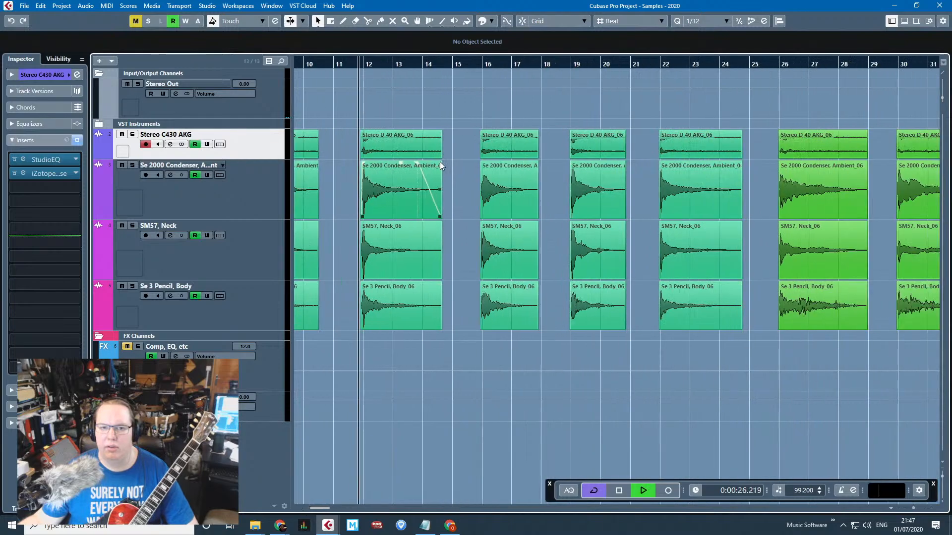
scroll(438, 163, "down", 5)
scroll(705, 102, "up", 2)
key("h")
key("h")
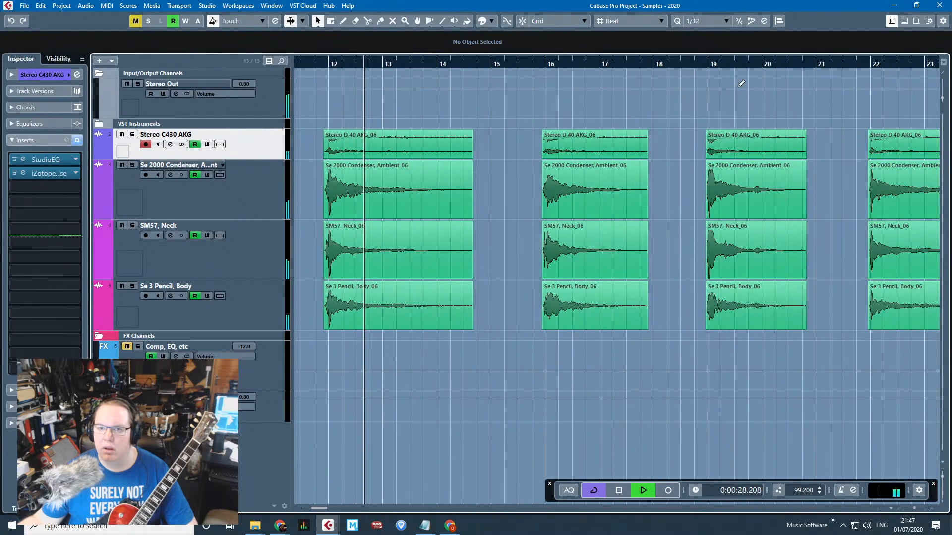
key("g")
key("g")
key("g")
key("space")
Play the first blue hit again from just before bar 39 to identify its note, and stop playback.
left_click(631, 63)
key("space")
key("h")
key("h")
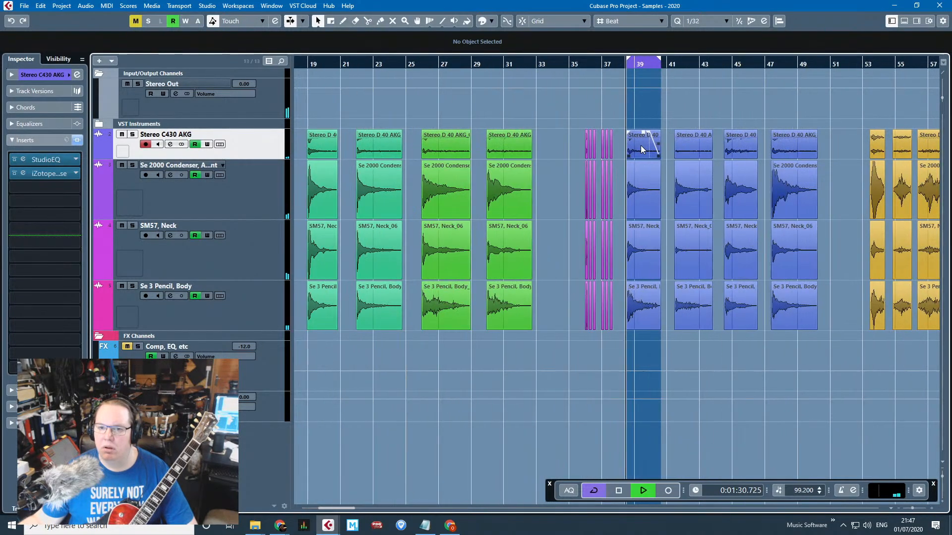
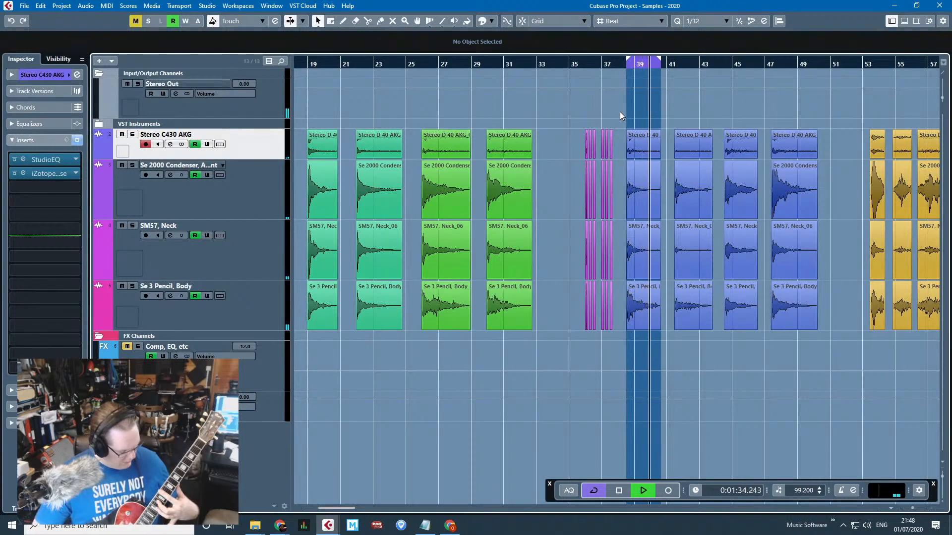
key("space")
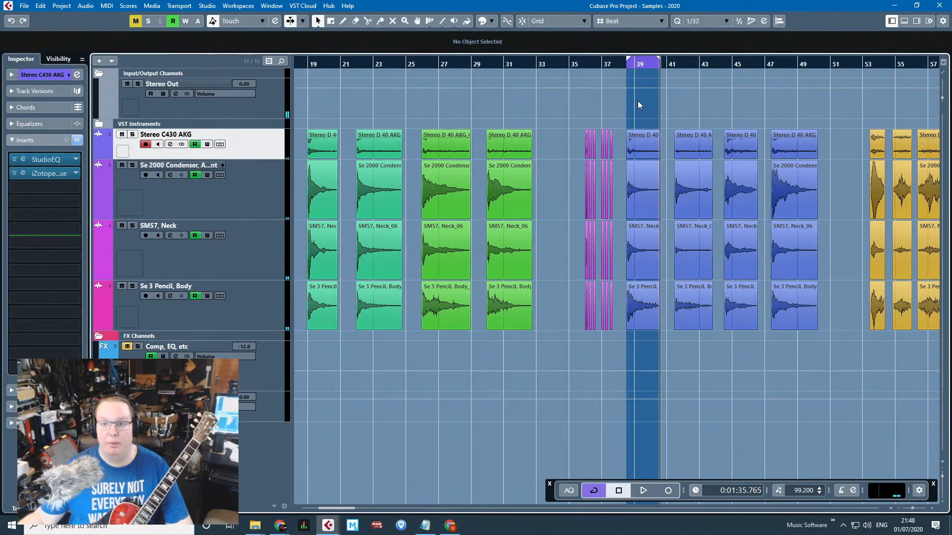
Listen to the blue hits after bars 41, 44 and 47 in turn, and return to the first blue hit for comparison.
mouse_move(673, 64)
left_mouse_down()
mouse_move(671, 76)
mouse_move(676, 66)
left_mouse_up()
key("space")
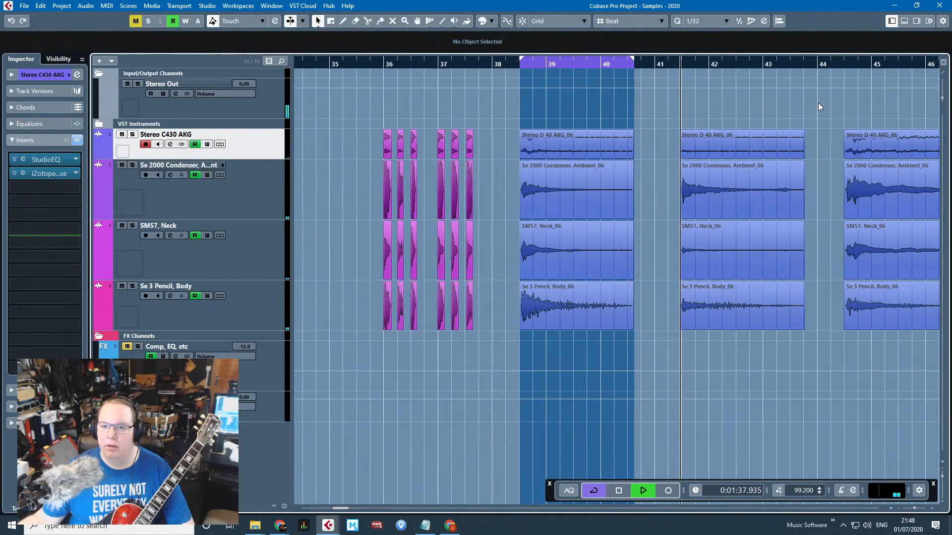
left_click(843, 65)
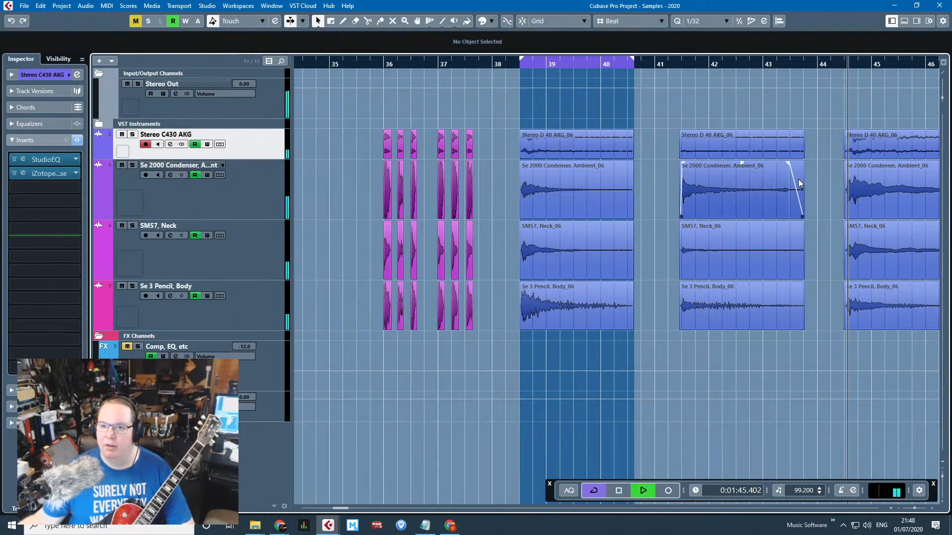
scroll(798, 179, "down", 3)
left_click(884, 64)
scroll(834, 166, "right", 5)
scroll(376, 212, "down", 3)
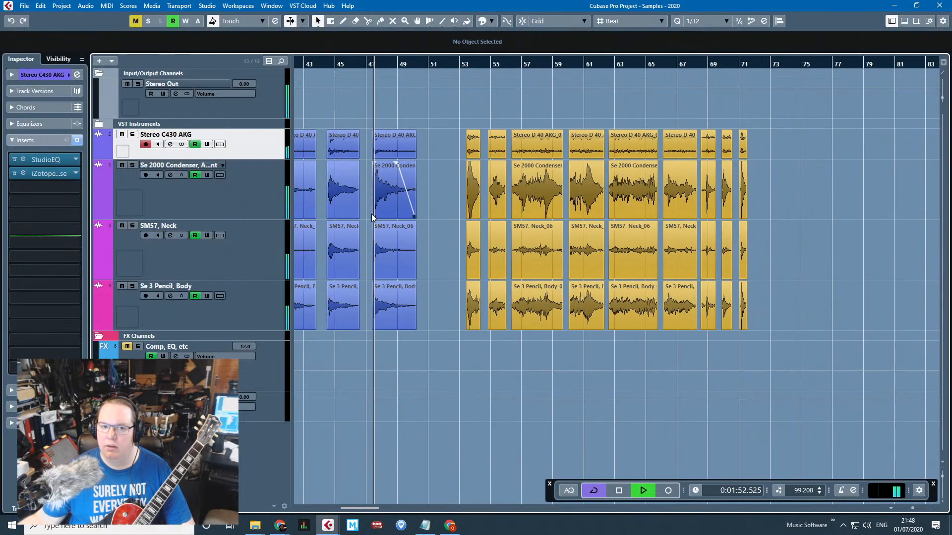
scroll(298, 139, "left", 3)
mouse_move(359, 64)
left_mouse_down()
mouse_move(366, 73)
mouse_move(356, 72)
left_mouse_up()
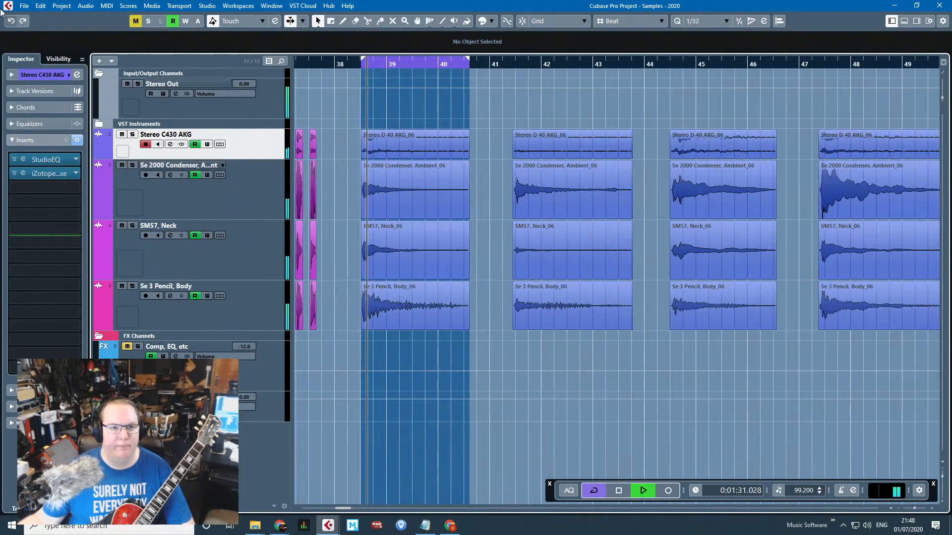
Stop playback and export the looped first blue hit as a Wave audio mixdown named "D# Long".
key("space")
left_click(24, 5)
mouse_move(109, 159)
left_click(178, 160)
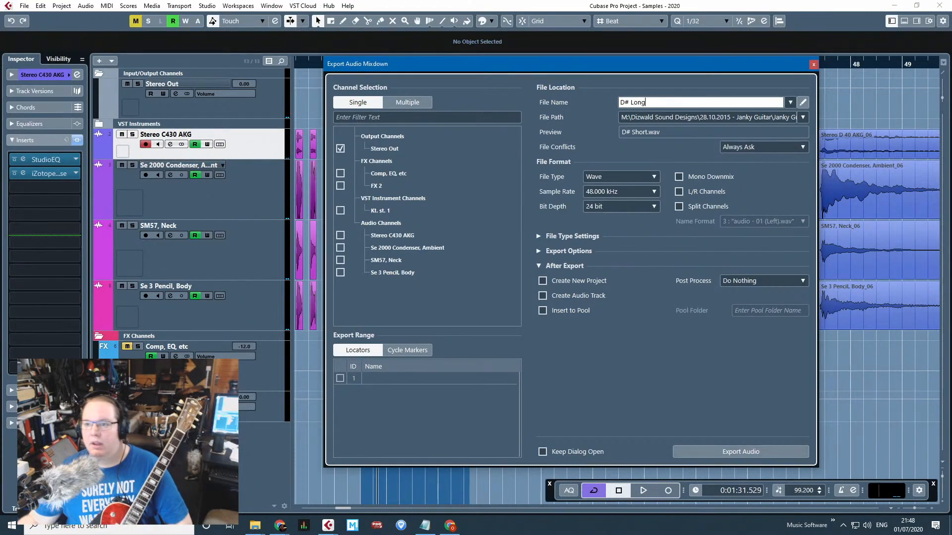
left_click(729, 452)
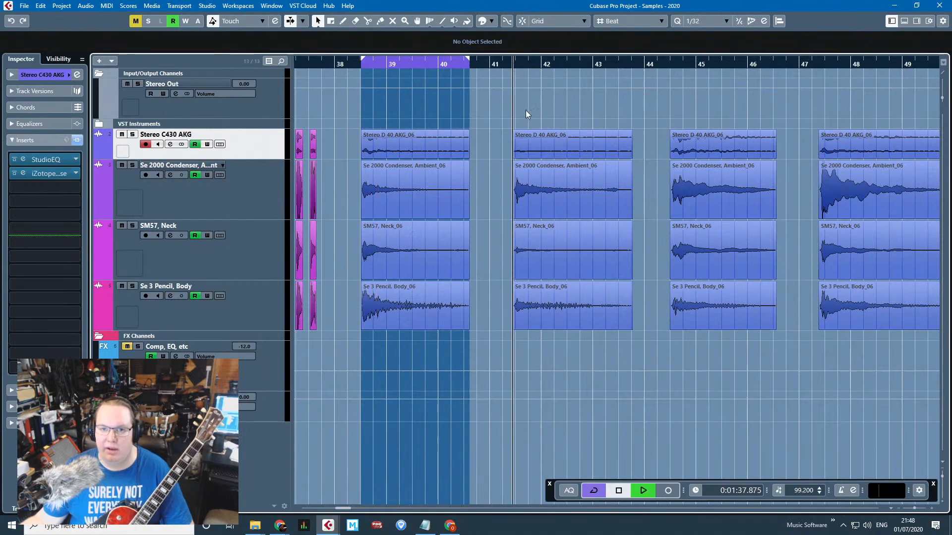
Set the loop range around the second blue hit's clips, from just before 41.3 to just past 43.4, and listen to it.
scroll(525, 110, "up", 3)
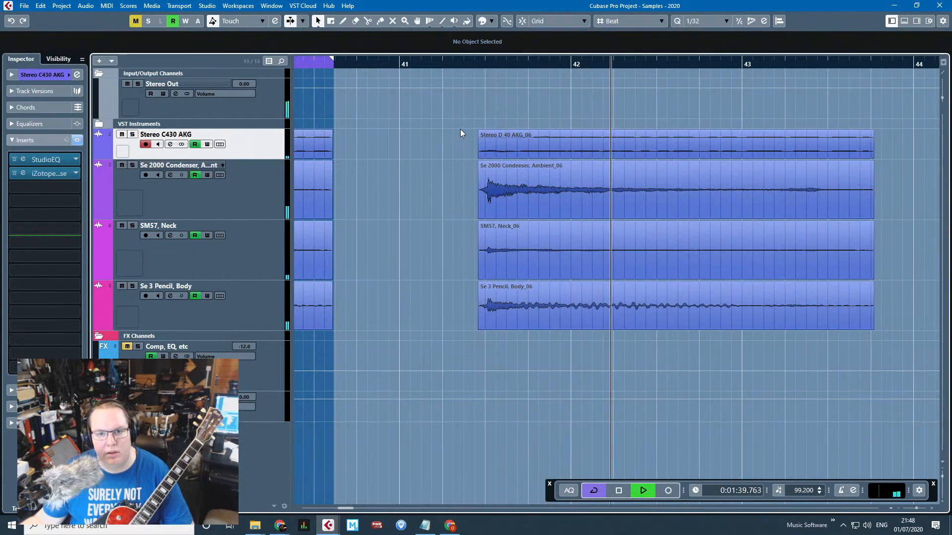
left_click(463, 64)
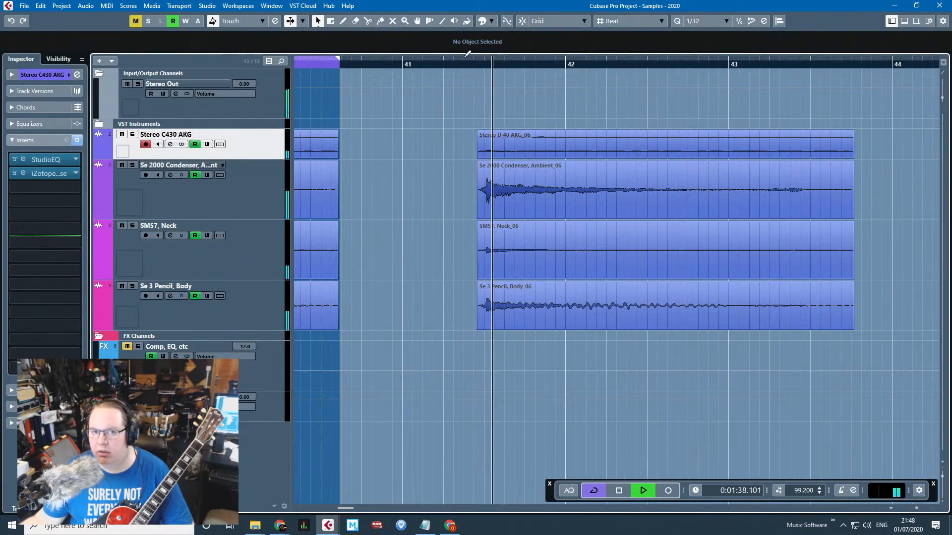
left_click_drag(474, 57, 858, 165)
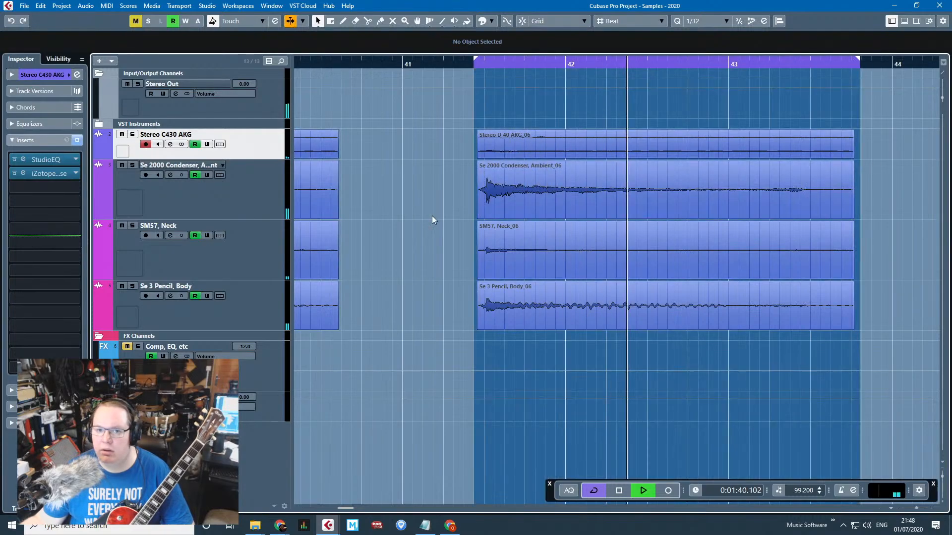
scroll(446, 199, "up", 5)
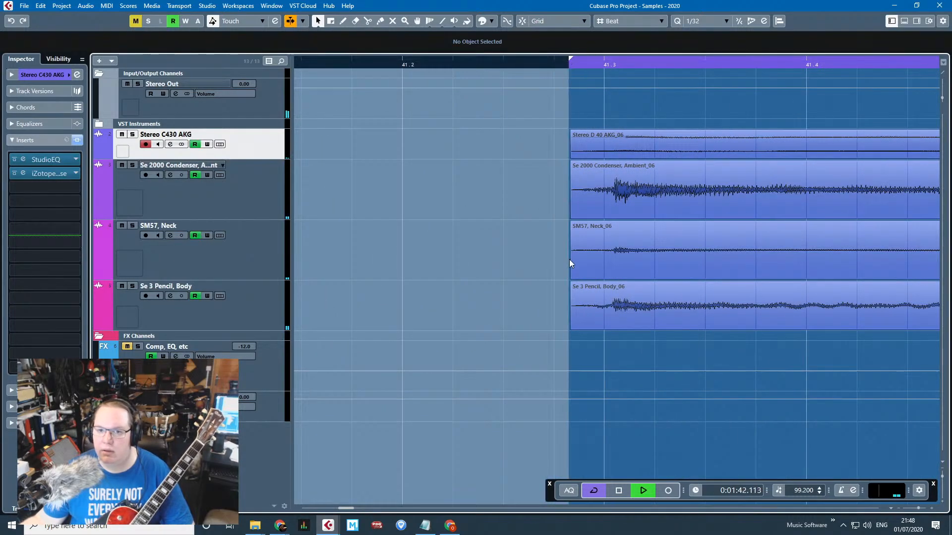
scroll(568, 260, "down", 6)
scroll(735, 217, "up", 2)
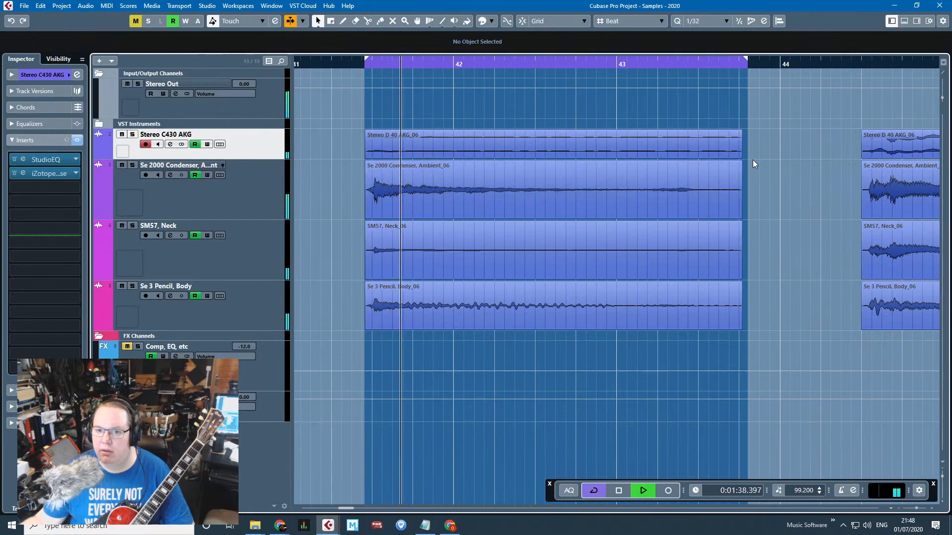
left_click_drag(753, 166, 722, 273)
scroll(302, 198, "down", 3)
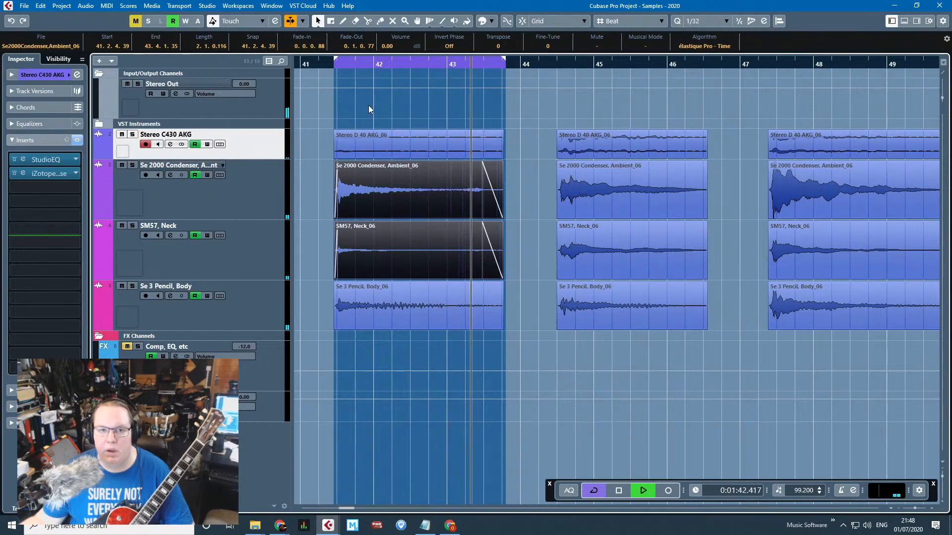
key("space")
scroll(327, 77, "up", 1)
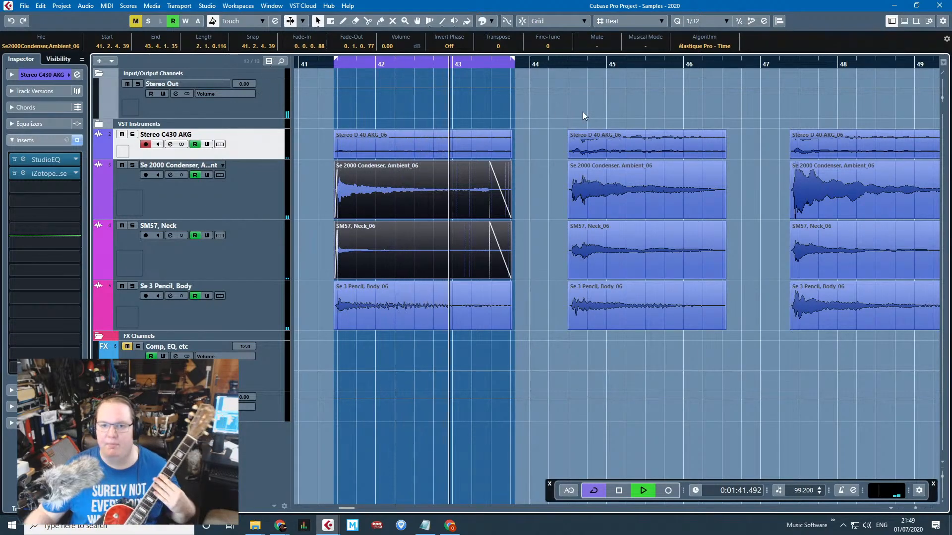
key("space")
Play the third blue hit after bar 44 and compare it with the looped second blue hit.
left_click(559, 64)
key("space")
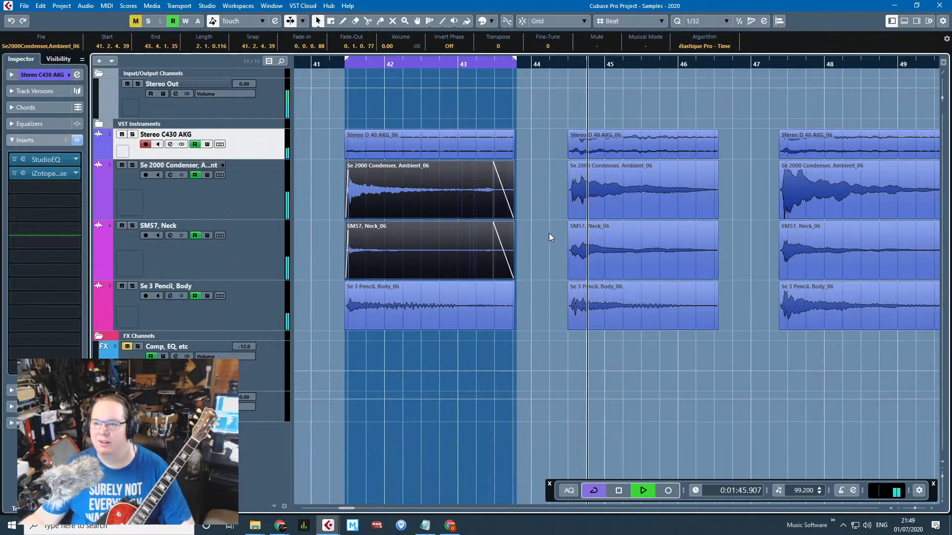
key("space")
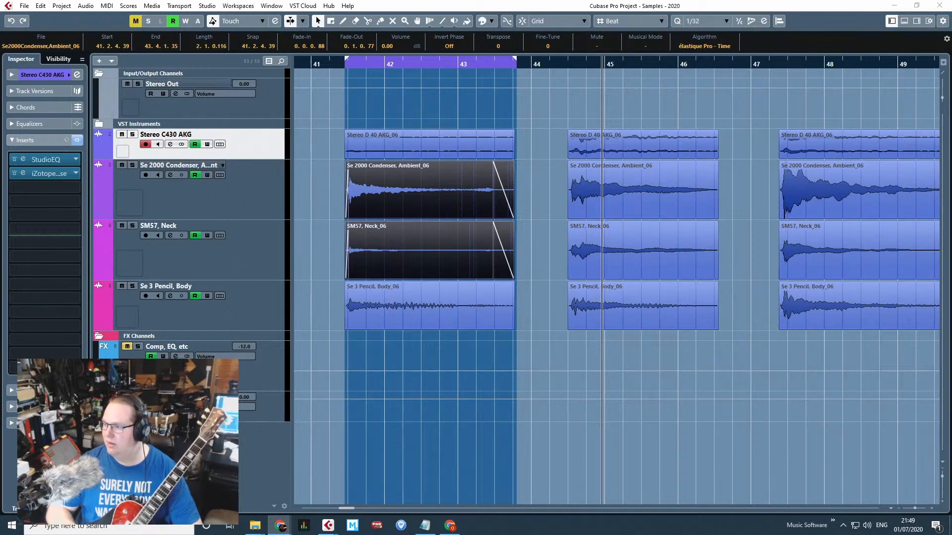
left_click(710, 429)
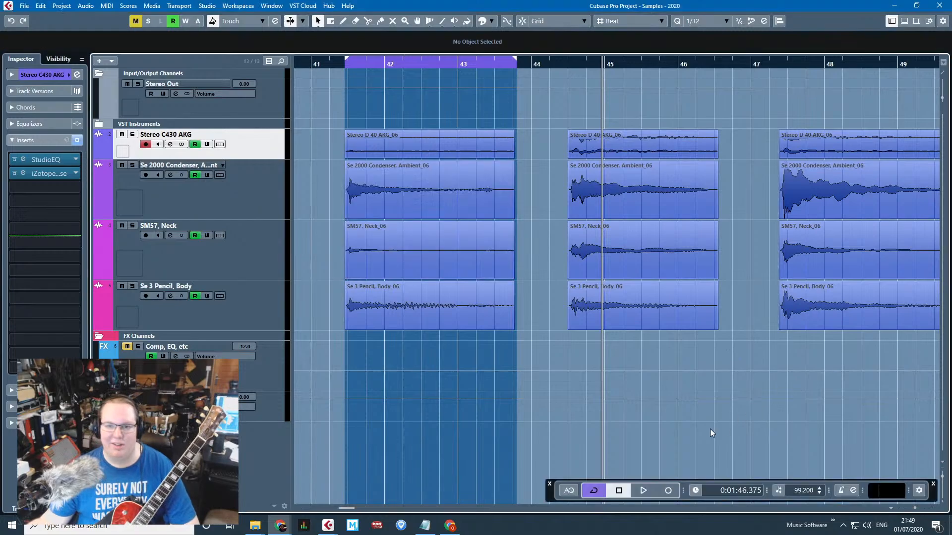
left_click(568, 65)
scroll(397, 192, "down", 5)
scroll(397, 191, "up", 5)
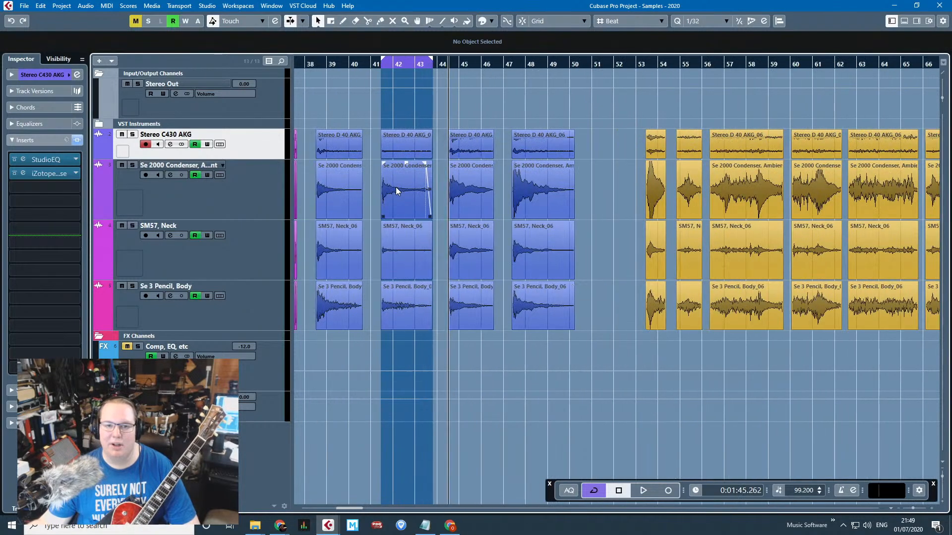
key("space")
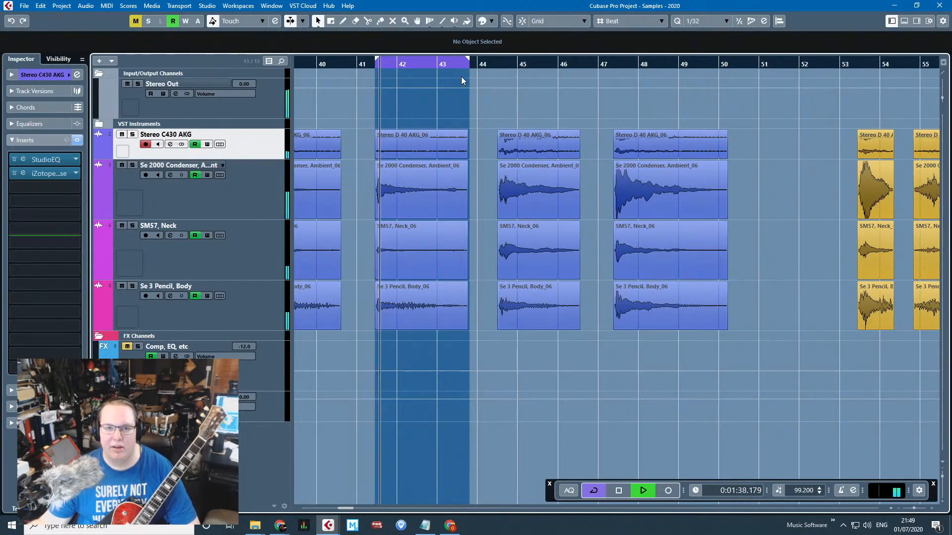
left_click(487, 64)
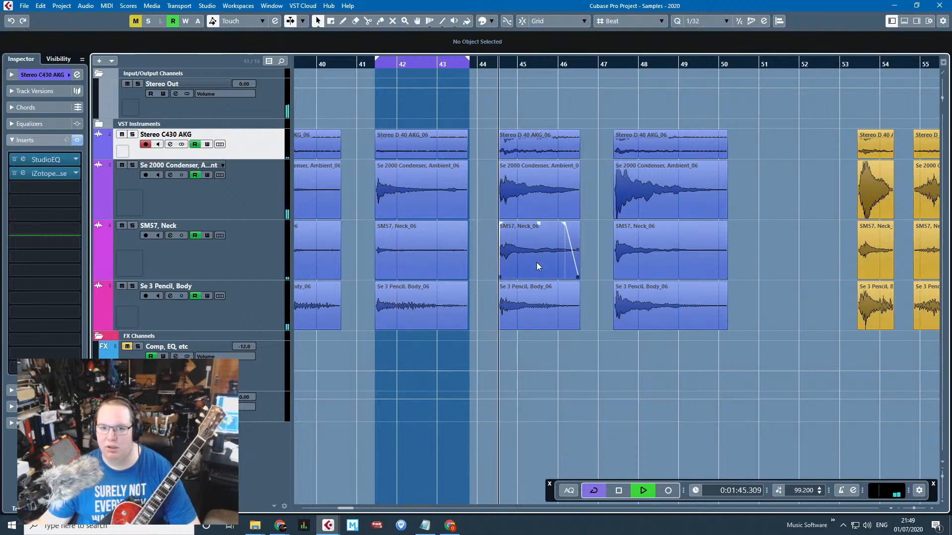
scroll(580, 253, "up", 3)
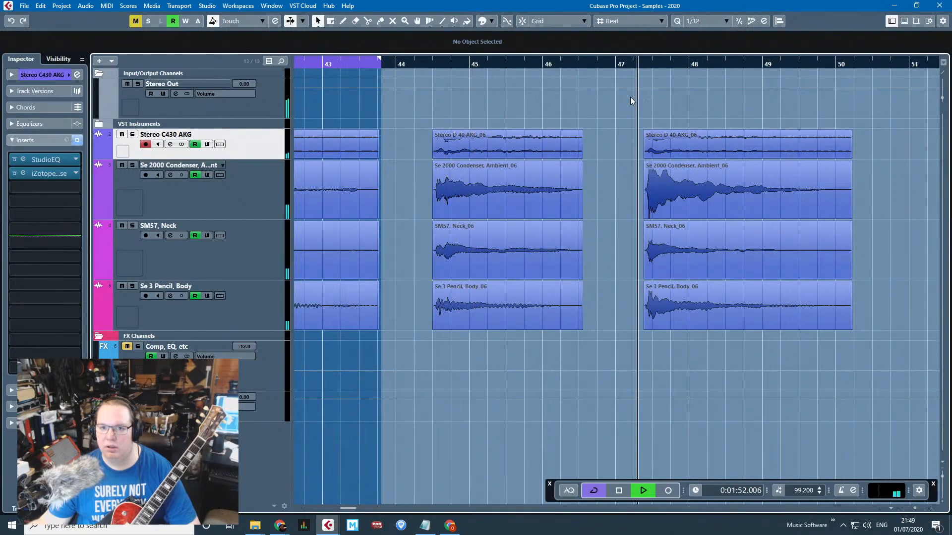
Colour all four clips of the second blue hit magenta and return to the selection tool.
scroll(466, 102, "down", 3)
left_click_drag(392, 106, 418, 327)
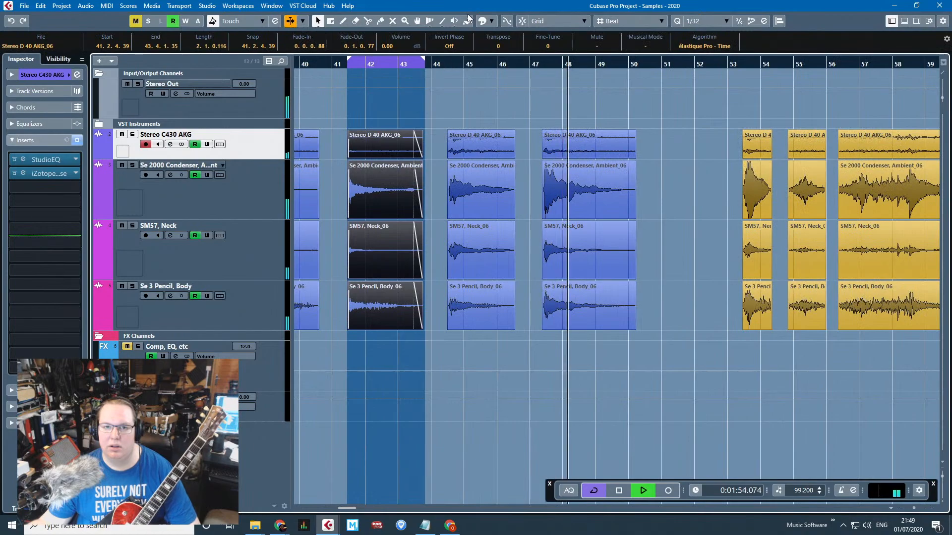
left_click(493, 22)
left_click(565, 63)
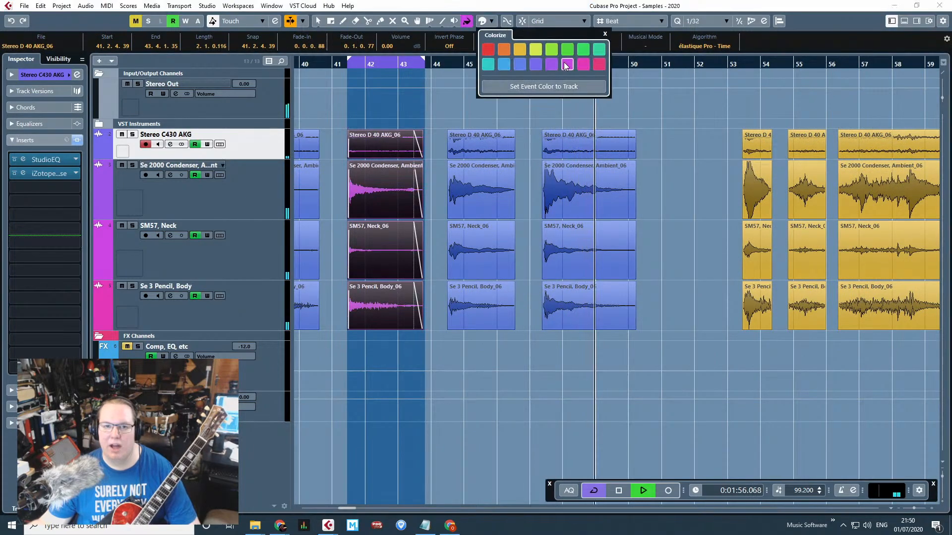
left_click(486, 109)
key("1")
Play the blue hit after bar 44 and compare it with the green hits at bars 22 and 5, and stop playback.
left_click(463, 80)
scroll(483, 230, "up", 2)
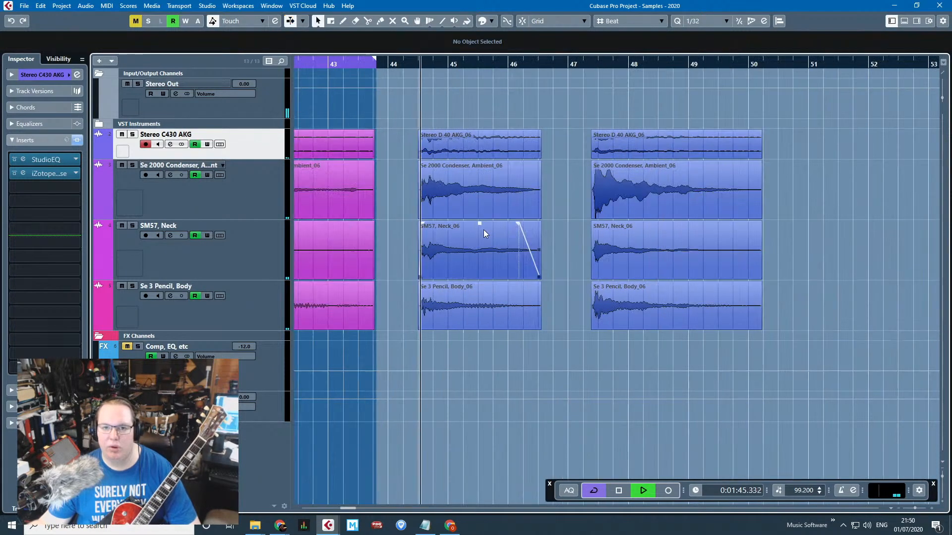
scroll(481, 232, "down", 6)
scroll(361, 96, "left", 2)
scroll(453, 204, "up", 5)
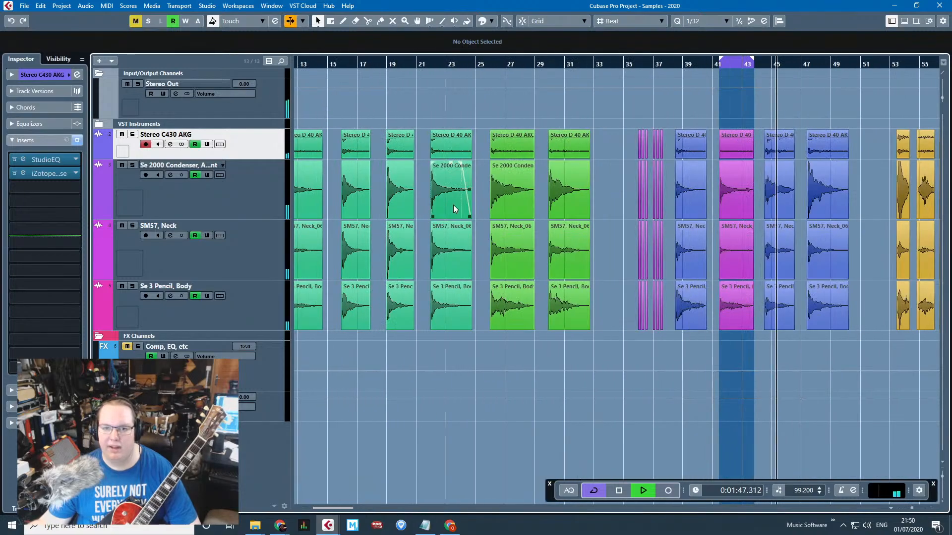
left_click(417, 64)
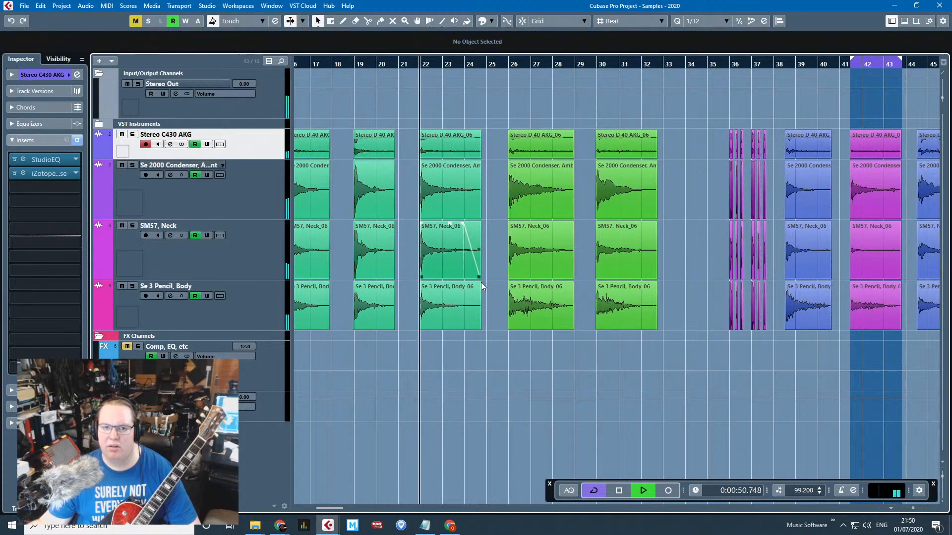
scroll(481, 281, "down", 3)
scroll(695, 226, "up", 4)
scroll(695, 227, "down", 3)
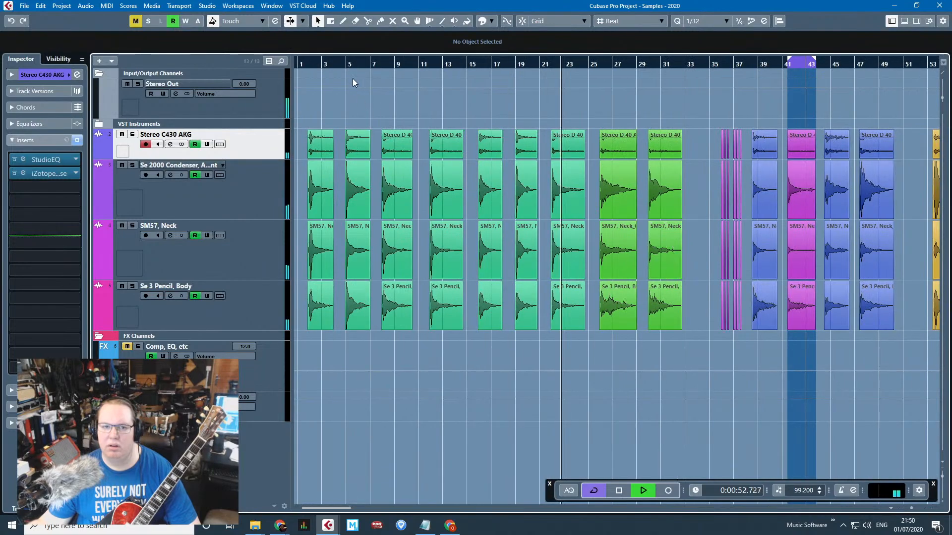
left_click(348, 64)
scroll(560, 210, "down", 3)
scroll(560, 210, "up", 3)
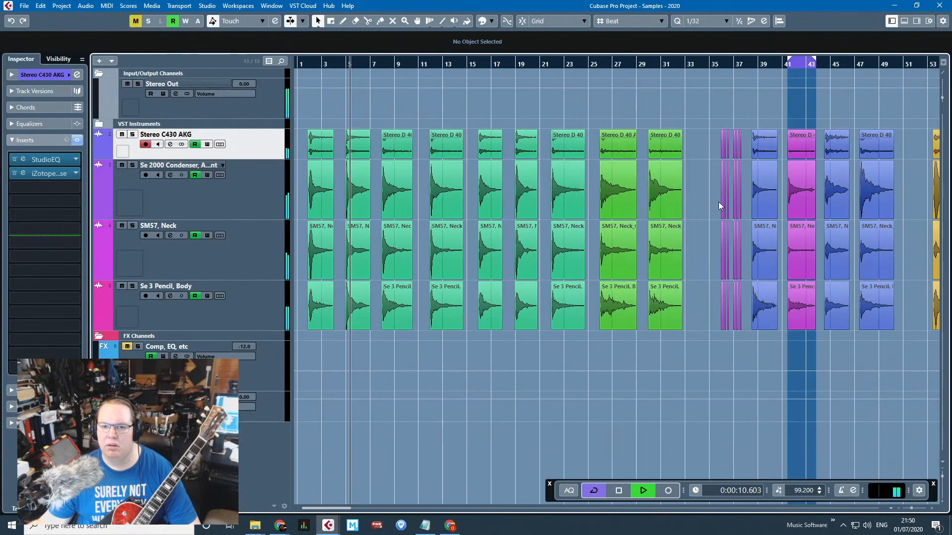
key("space")
Look over the yellow and purple clips further along the timeline and switch to File Explorer.
scroll(527, 176, "down", 4)
scroll(525, 175, "up", 3)
scroll(463, 179, "up", 2)
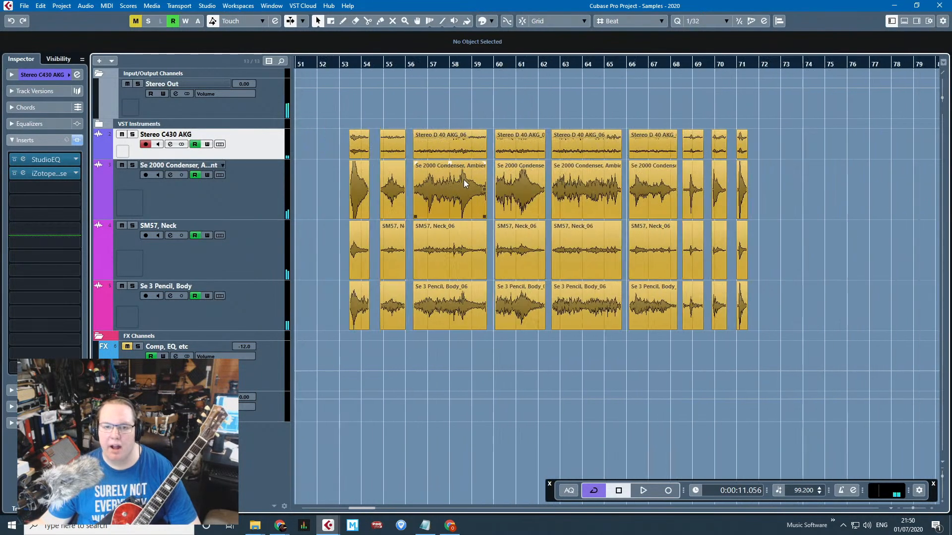
scroll(463, 179, "down", 3)
left_click(254, 525)
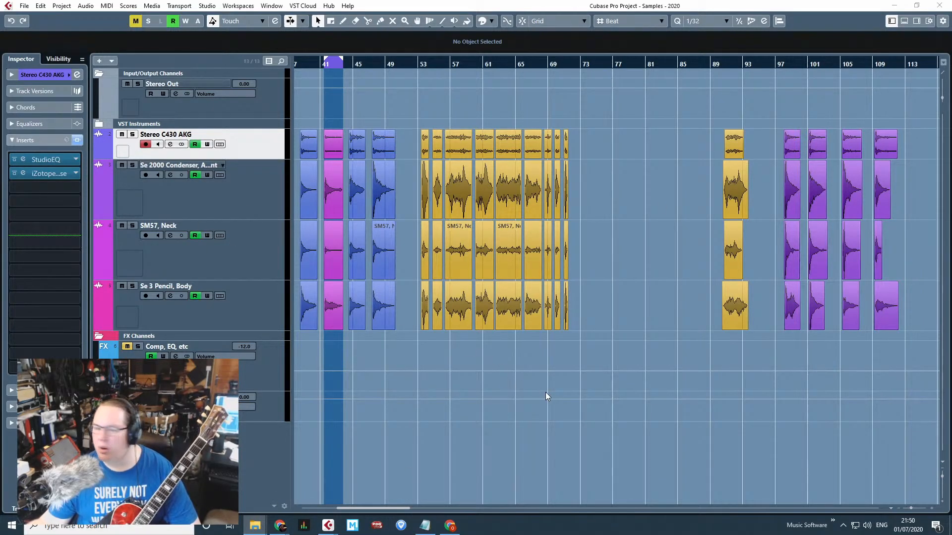
Play the green hit around bar 22 as a pitch reference and stop playback.
left_click(424, 471)
scroll(483, 467, "left", 5)
scroll(685, 418, "up", 1)
scroll(686, 419, "up", 1)
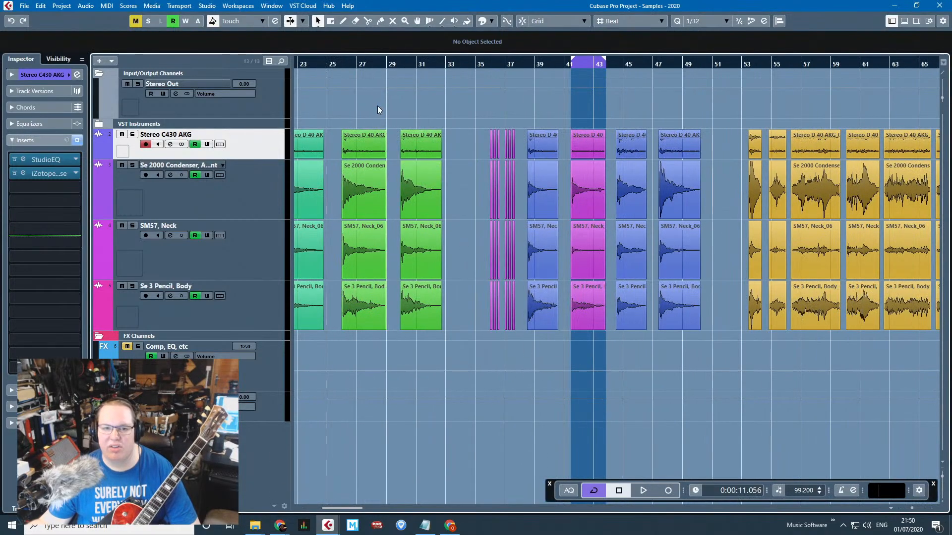
left_click_drag(308, 65, 478, 106)
key("space")
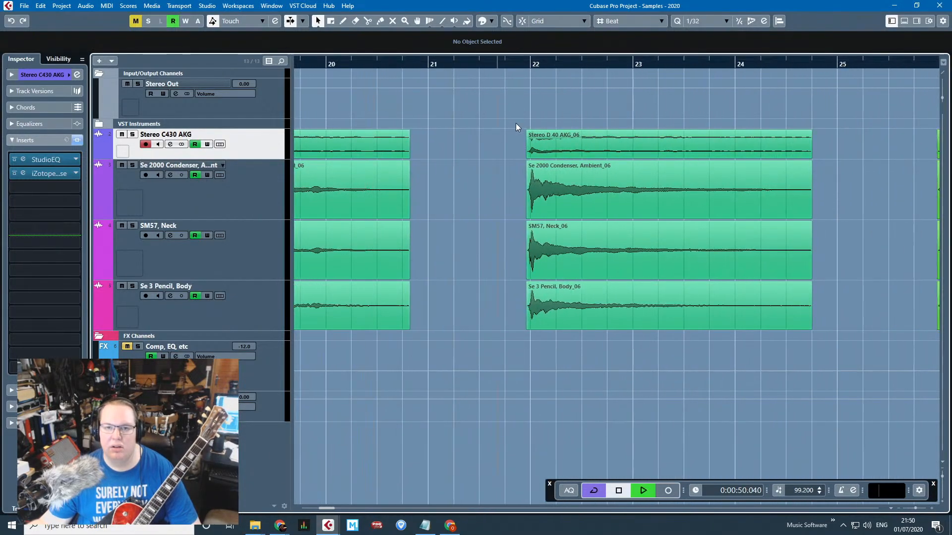
scroll(497, 405, "down", 5)
key("space")
scroll(542, 271, "up", 3)
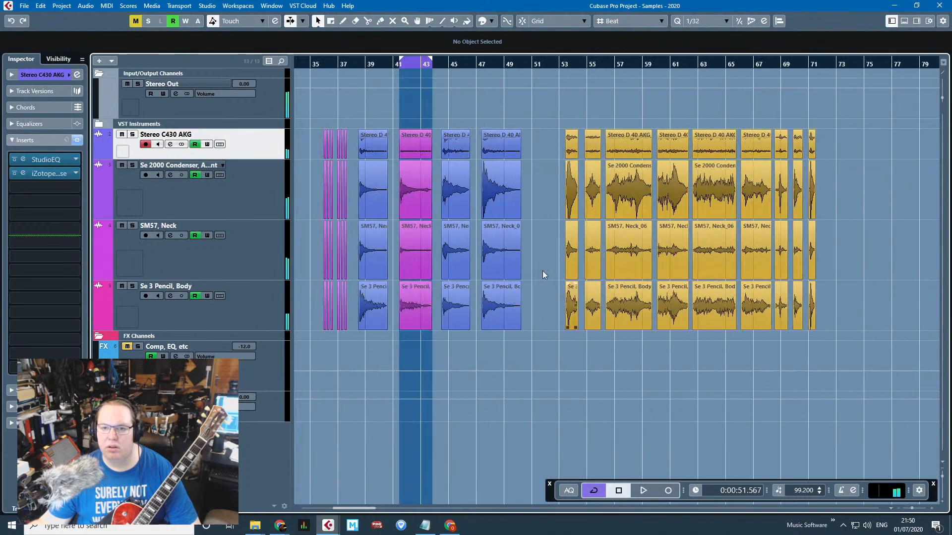
Play the third blue hit after bar 44 to judge its note against the green reference hit.
left_click_drag(345, 61, 328, 70)
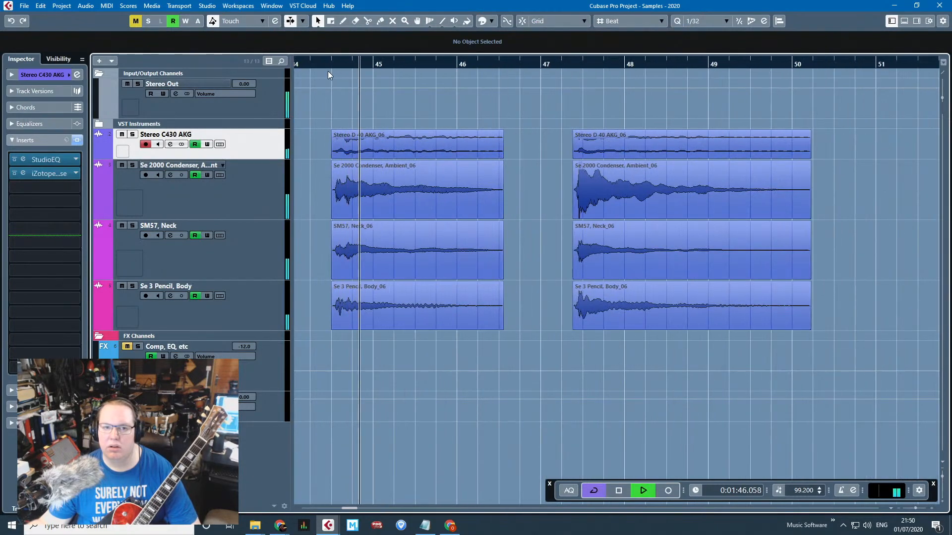
key("space")
key("alt+Tab")
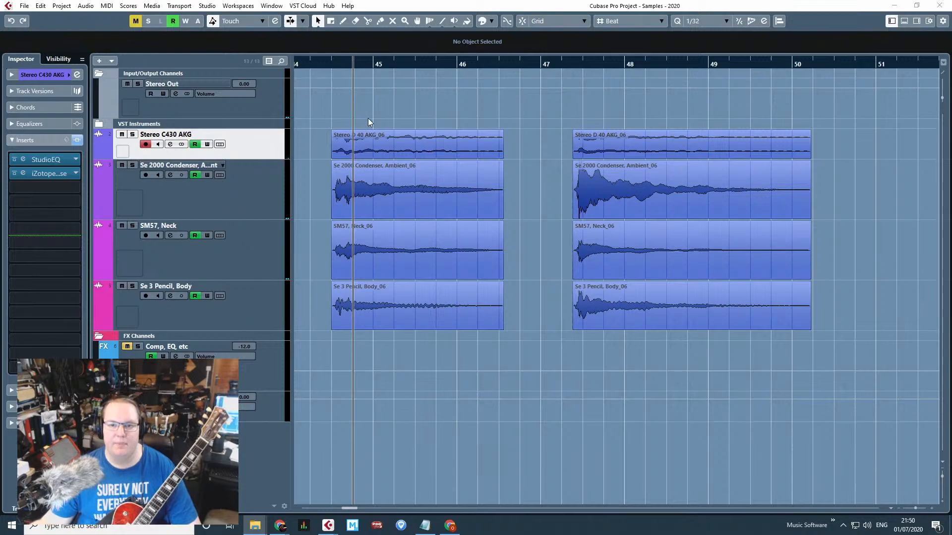
key("alt+Tab")
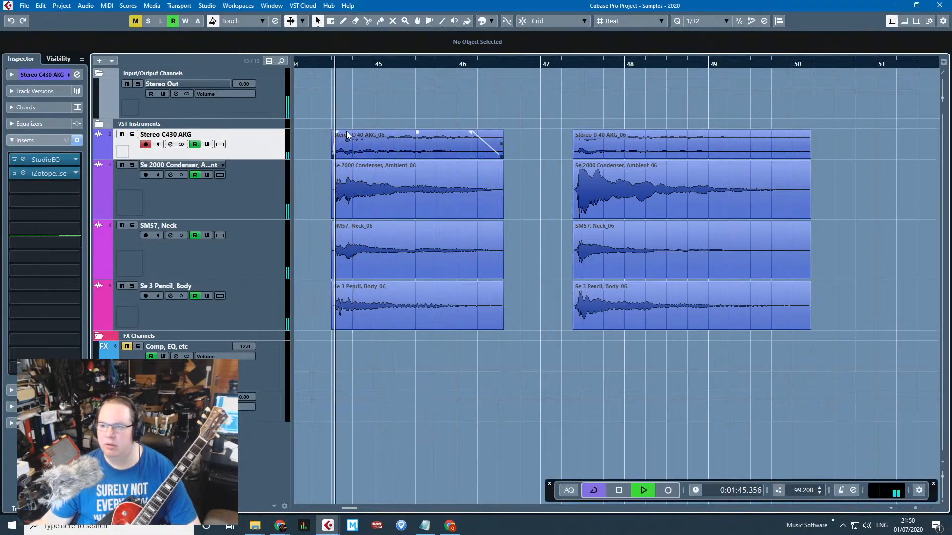
Set the loop range tightly around the third blue hit, from just before bar 44.3 to just after bar 46.3.
key("h")
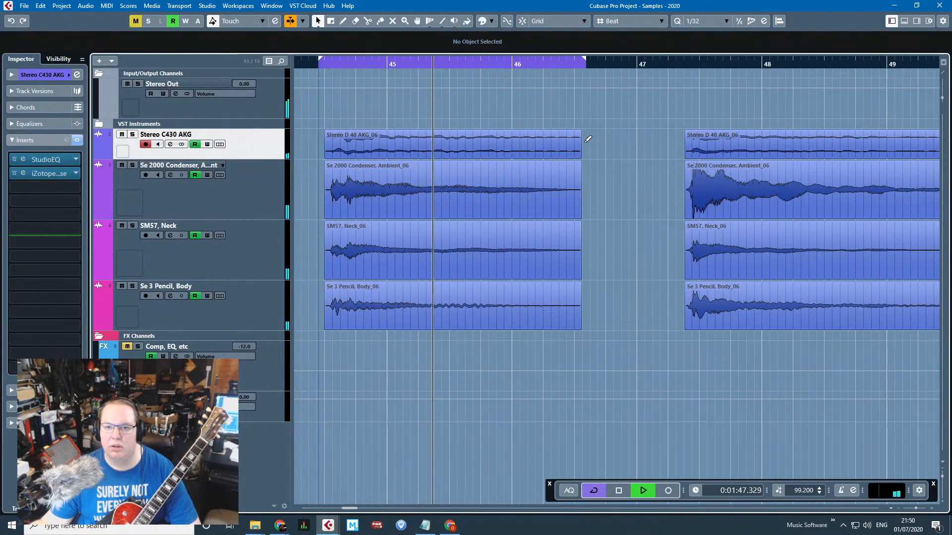
left_click_drag(321, 57, 580, 57)
scroll(316, 72, "up", 2)
left_click_drag(323, 59, 330, 58)
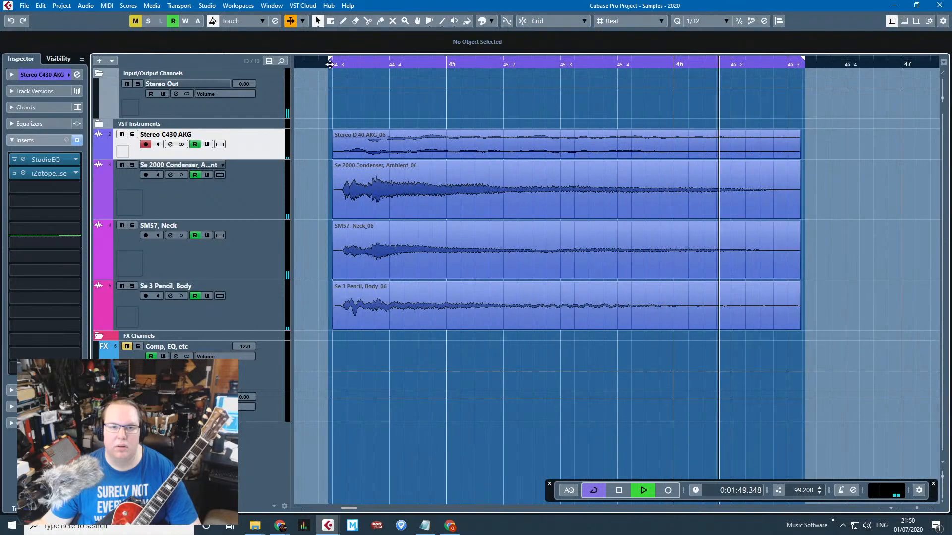
Solo the Stereo C430 AKG, Se 2000, SM57 and Se 3 Pencil tracks in turn during loop playback, and clear all solos.
key("s")
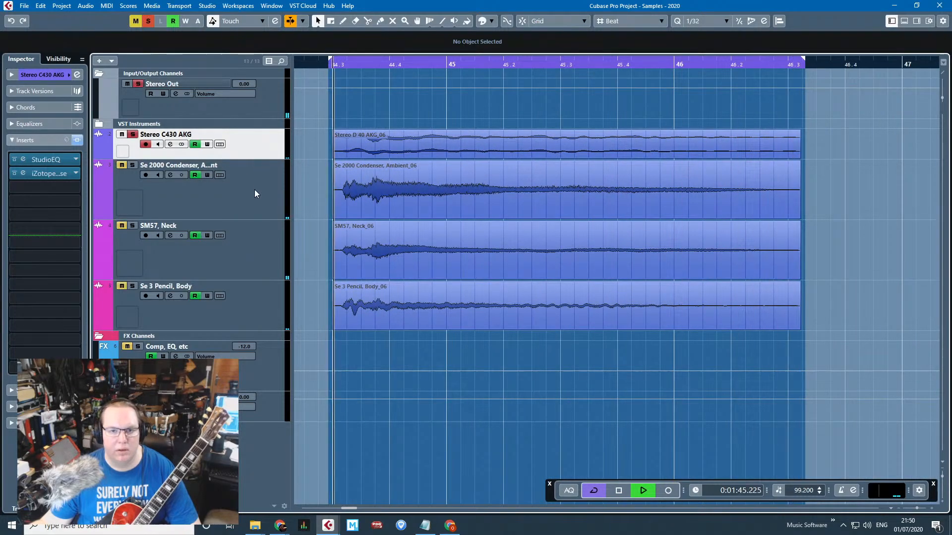
left_click(132, 135)
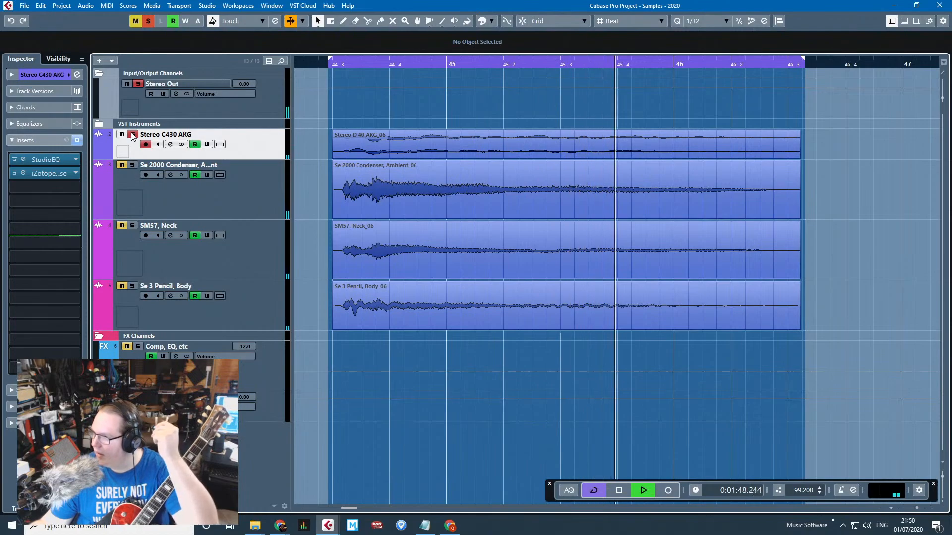
left_click(132, 165)
left_click(133, 165)
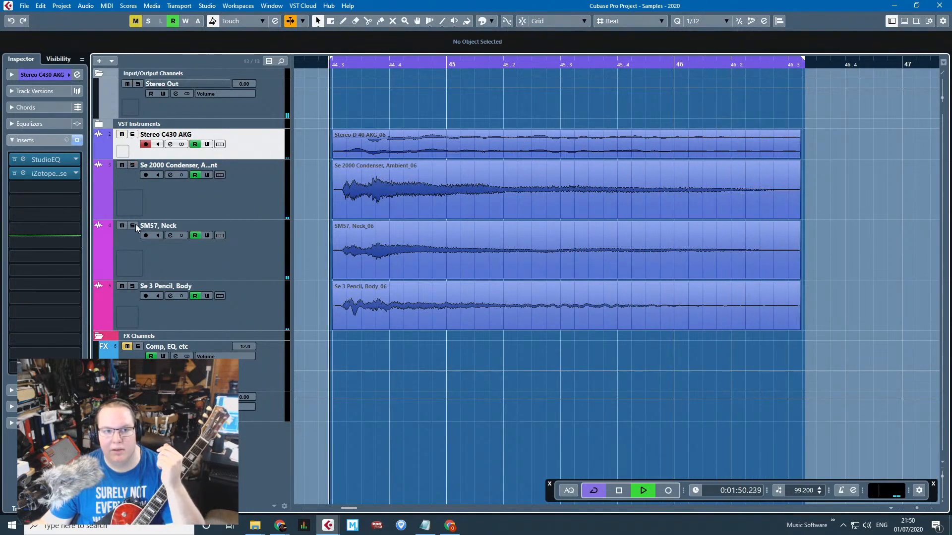
left_click(132, 225)
mouse_move(345, 238)
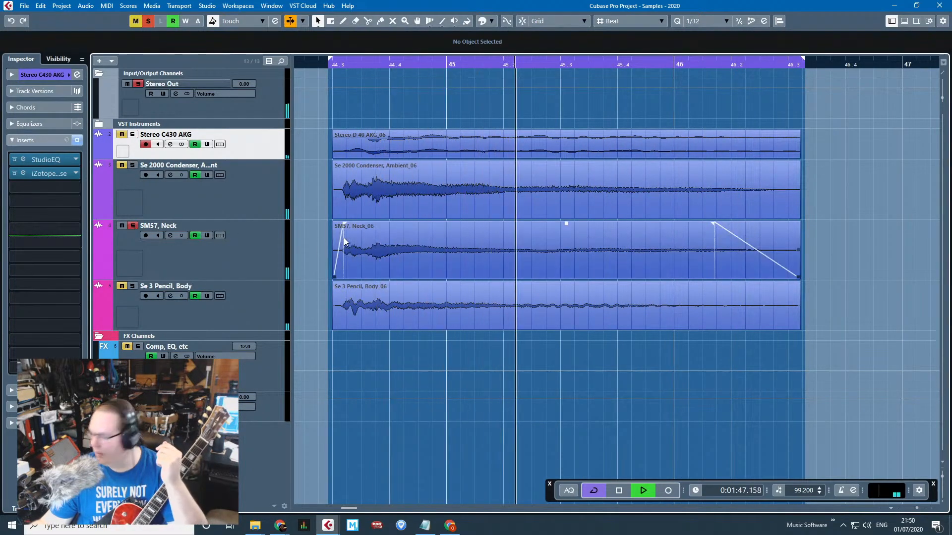
left_click(133, 287)
left_click(137, 231)
left_click(133, 227)
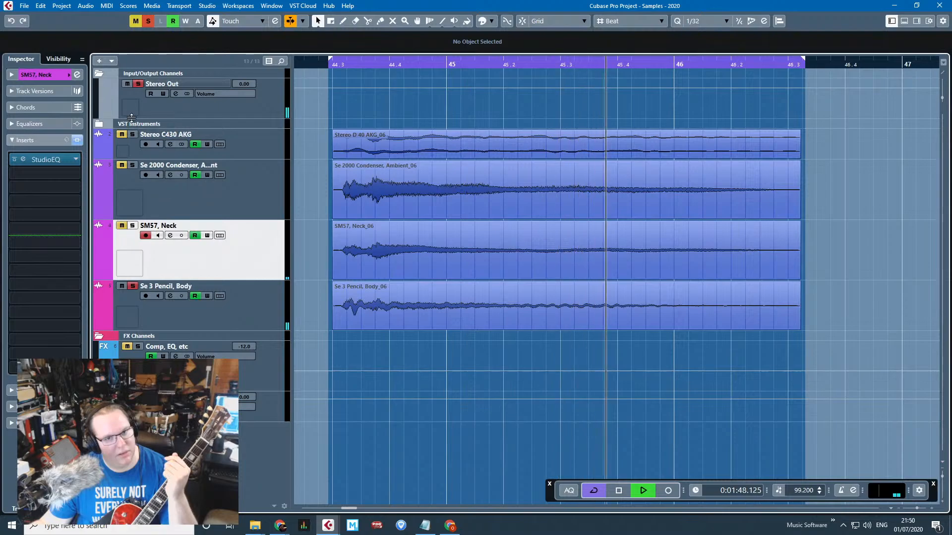
left_click(149, 21)
Lengthen the fade-out of the looped blue hit's Stereo C430 AKG clip to 0.2.2.68.
scroll(344, 206, "down", 2)
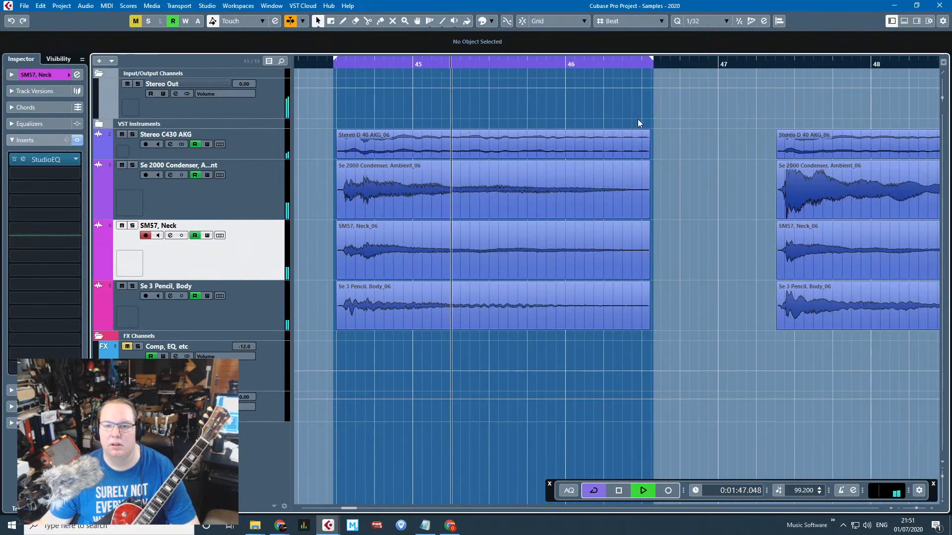
left_click_drag(652, 116, 476, 326)
left_click_drag(492, 284, 492, 314)
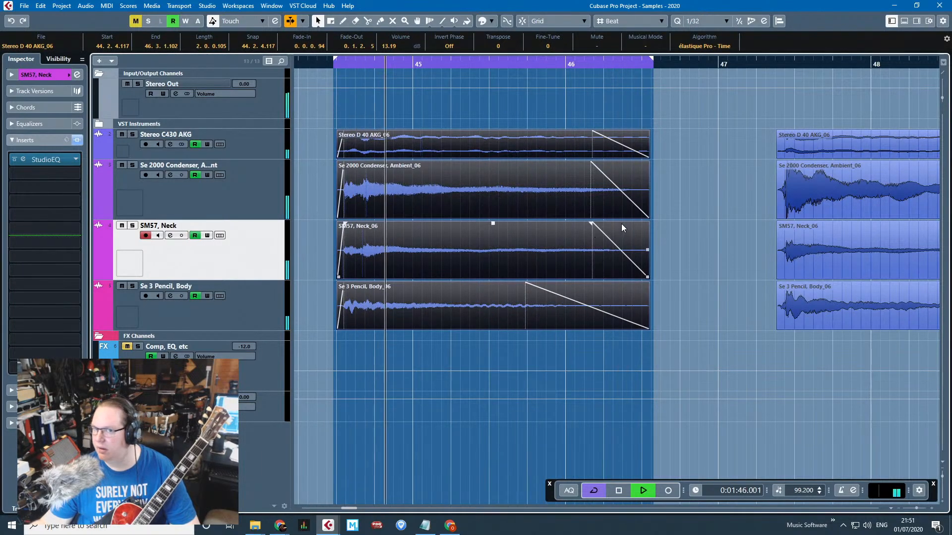
left_click_drag(592, 132, 548, 131)
left_click(600, 132)
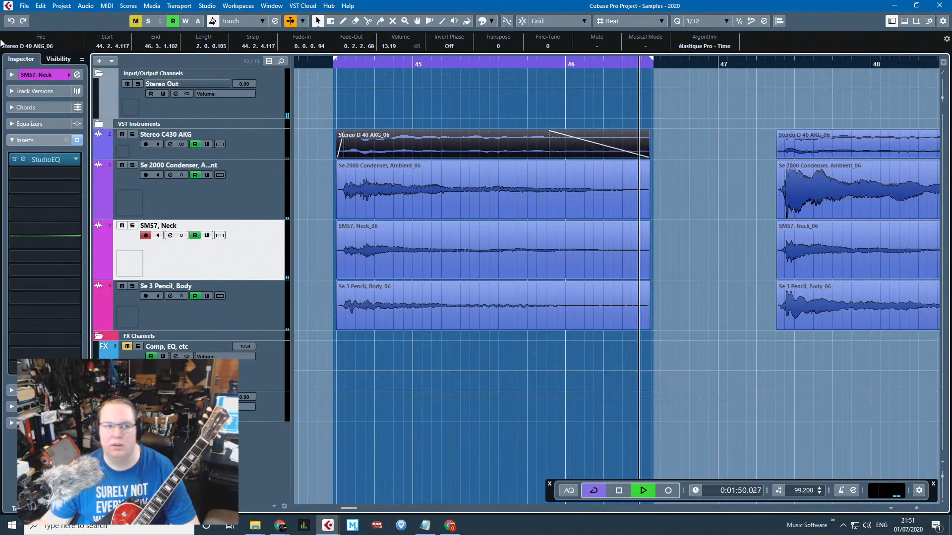
left_click(23, 6)
mouse_move(50, 157)
left_click(183, 157)
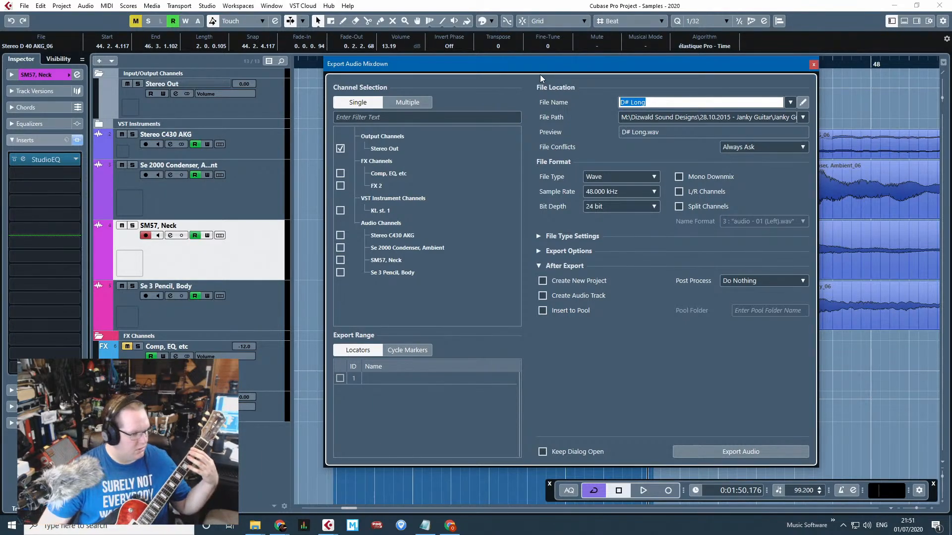
left_click(813, 64)
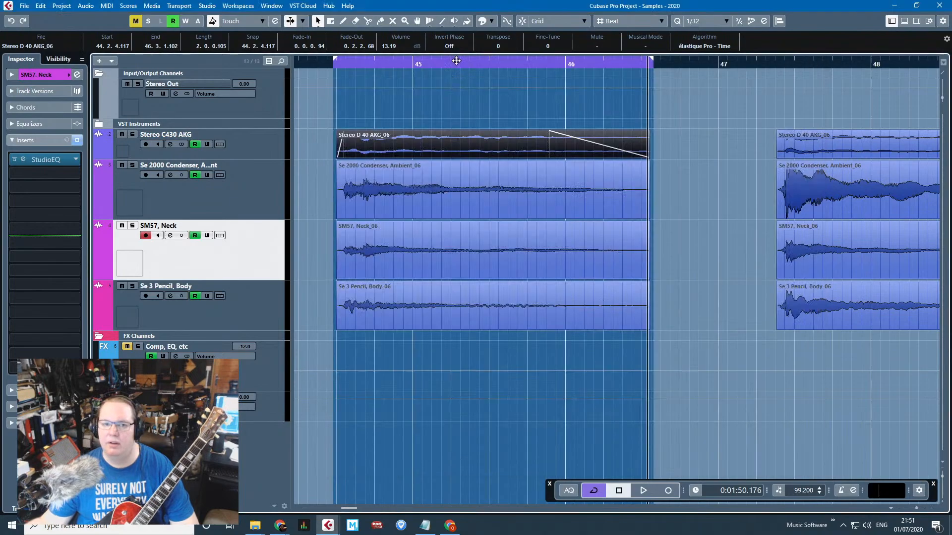
Play the looped blue hit after bar 44 and compare it with the green hit around bar 8.
key("space")
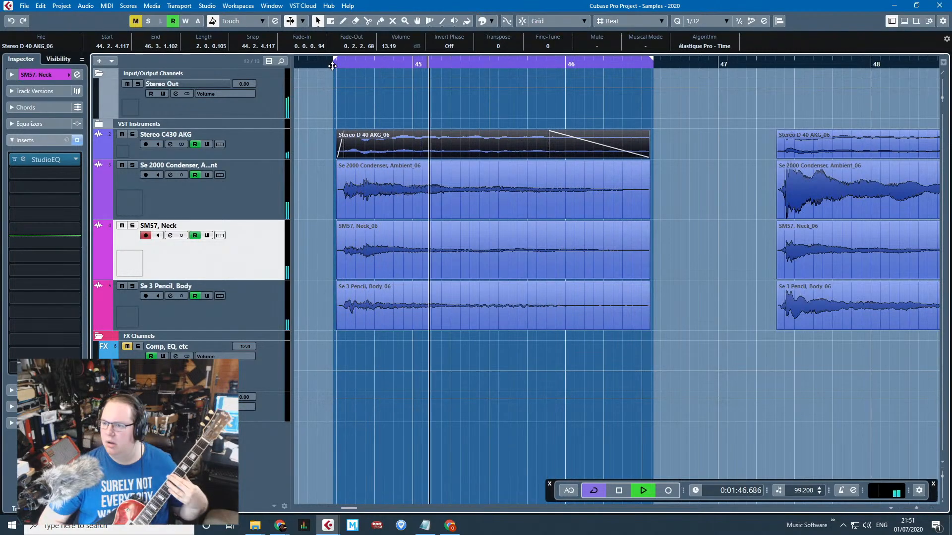
key("space")
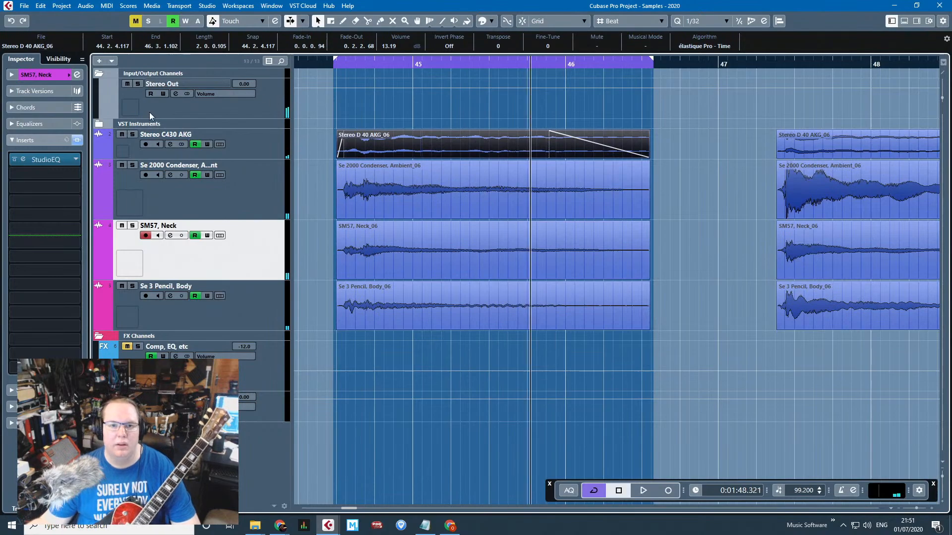
scroll(397, 406, "down", 6)
left_click(397, 405)
left_click_drag(410, 66, 407, 63)
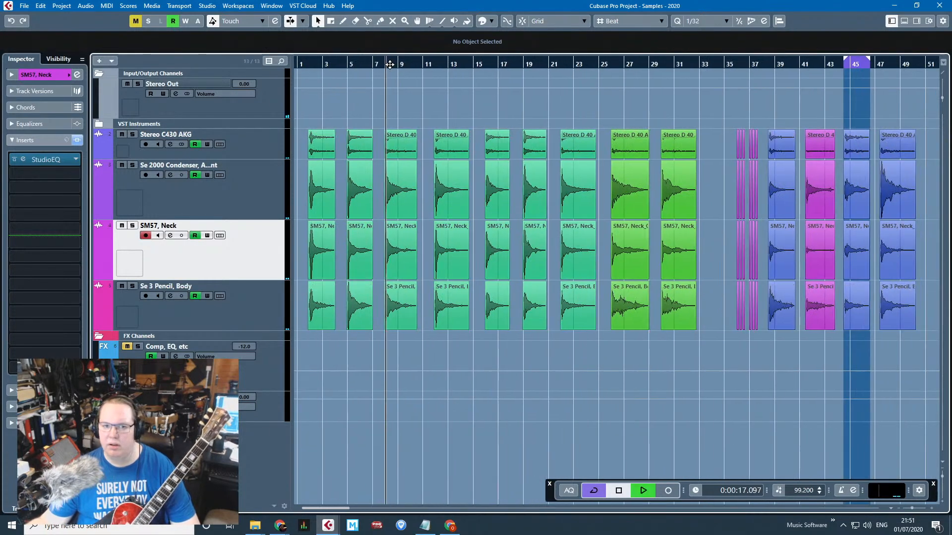
key("space")
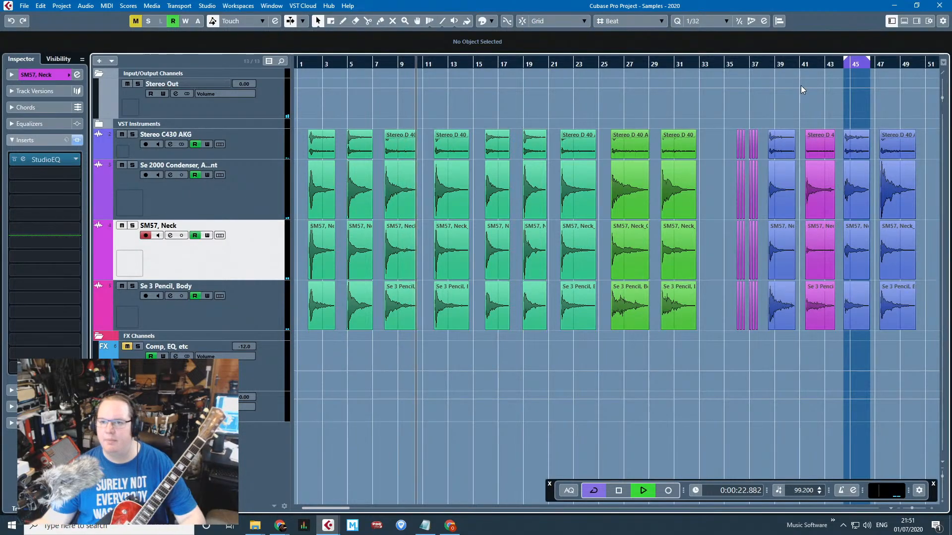
key("space")
scroll(885, 105, "up", 5)
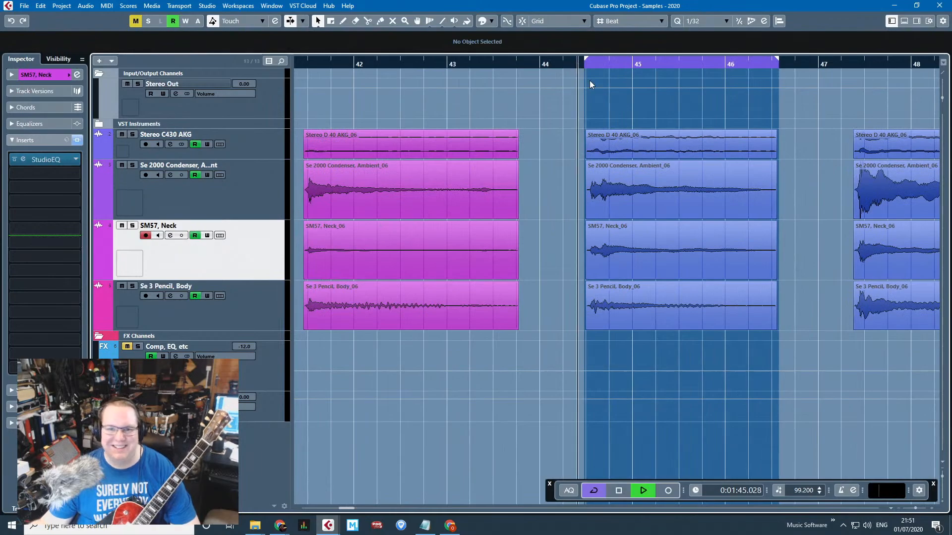
Export the looped blue hit as a 48 kHz, 24-bit Wave mixdown named B Strum 1.
left_click(20, 7)
mouse_move(124, 159)
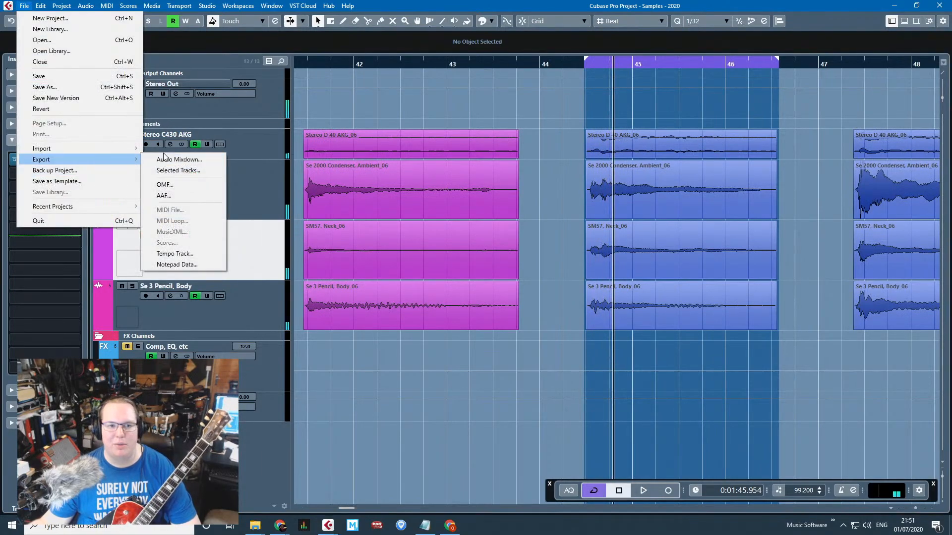
left_click(181, 160)
type("B Str")
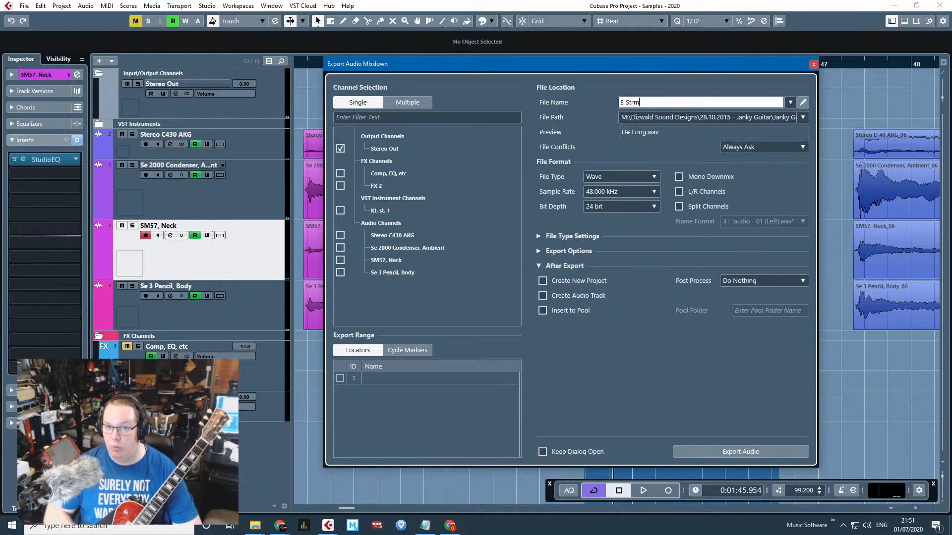
type("um 1")
key("Return")
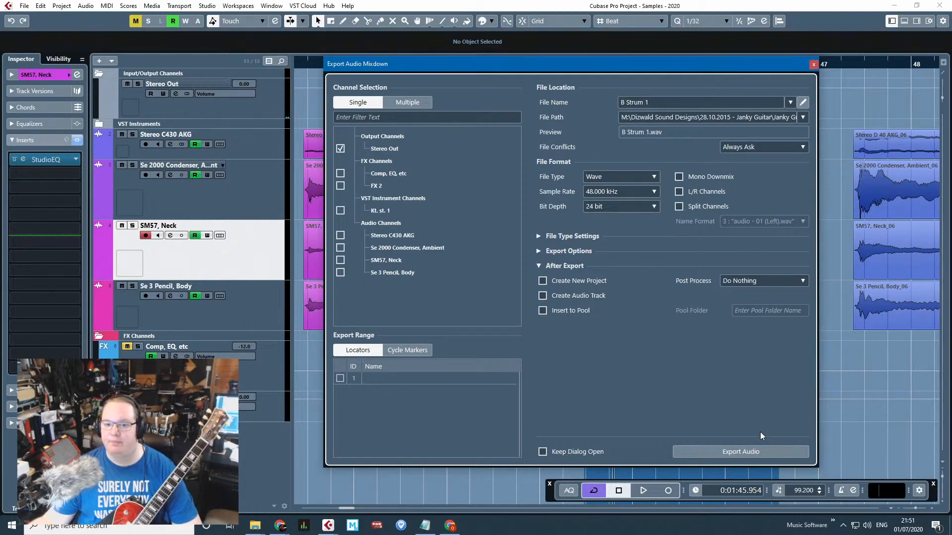
left_click(740, 452)
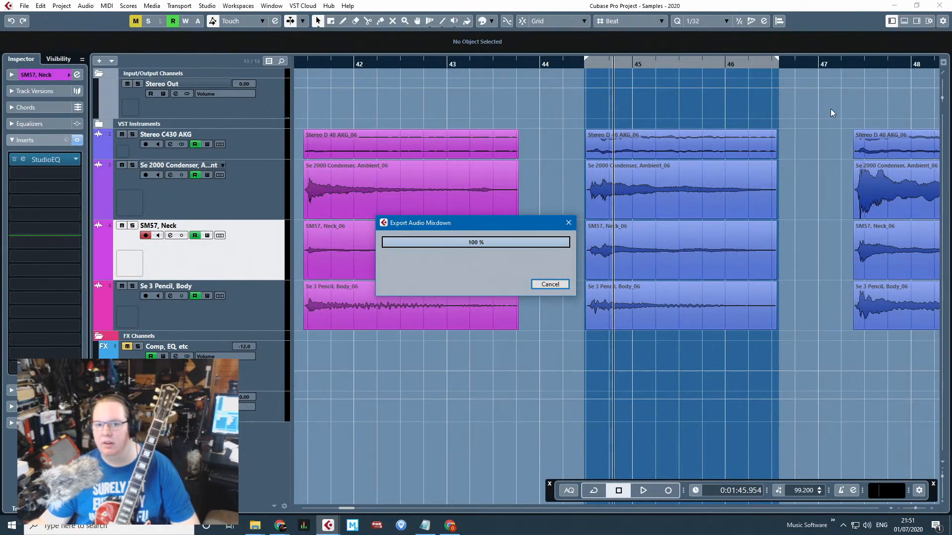
Set the loop range around the fourth blue hit, from just before bar 47.3 to just after bar 50.
scroll(848, 103, "up", 4)
mouse_move(848, 103)
left_mouse_down()
mouse_move(949, 110)
mouse_move(664, 110)
left_mouse_up()
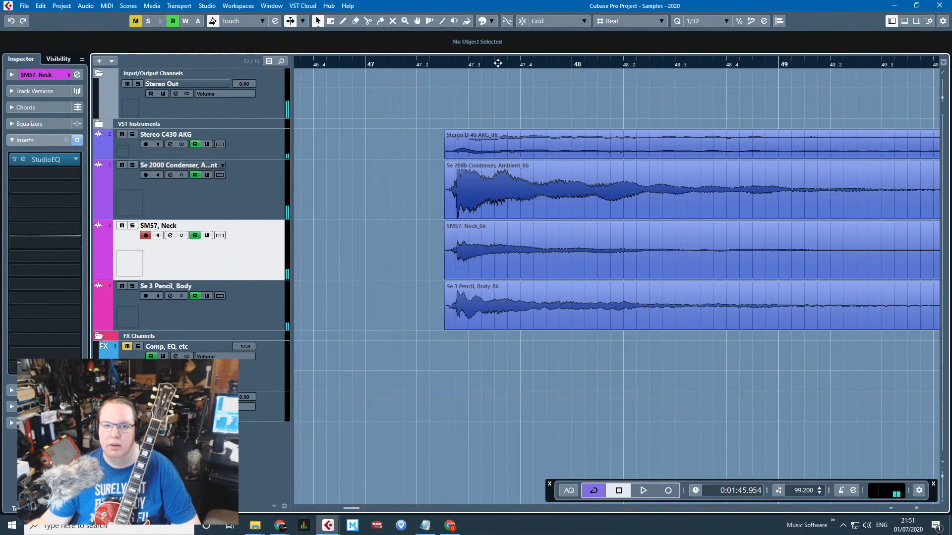
left_click_drag(442, 59, 570, 66)
left_click(441, 66)
left_click_drag(441, 66, 442, 109)
key("space")
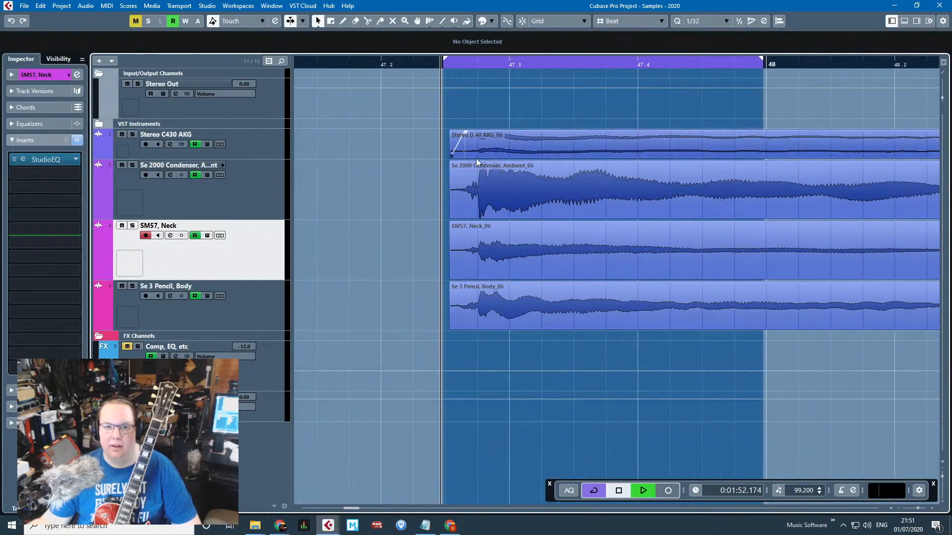
scroll(476, 159, "down", 4)
key("space")
mouse_move(565, 58)
left_mouse_down()
mouse_move(862, 147)
mouse_move(908, 143)
left_mouse_up()
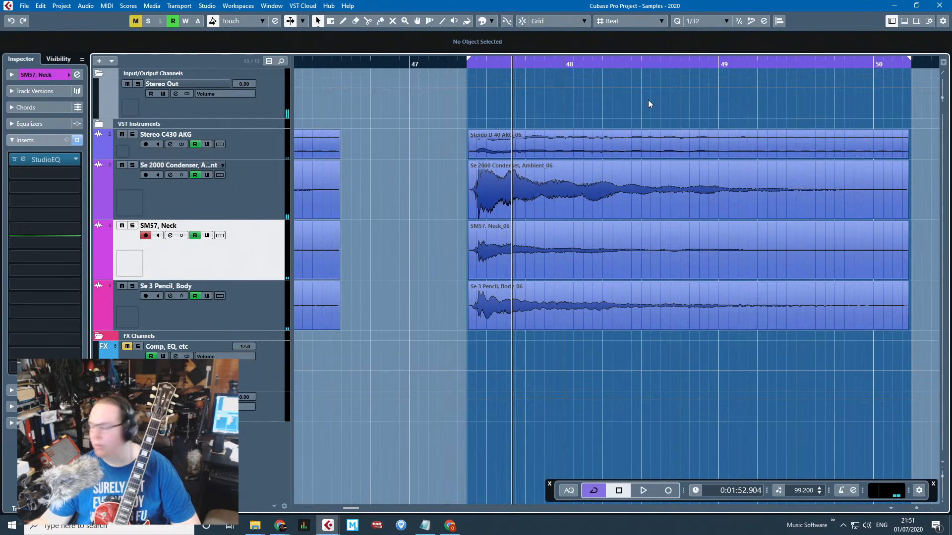
Play the fourth blue hit, check its start and fade-out against the loop range, and stop playback.
key("space")
scroll(466, 130, "up", 2)
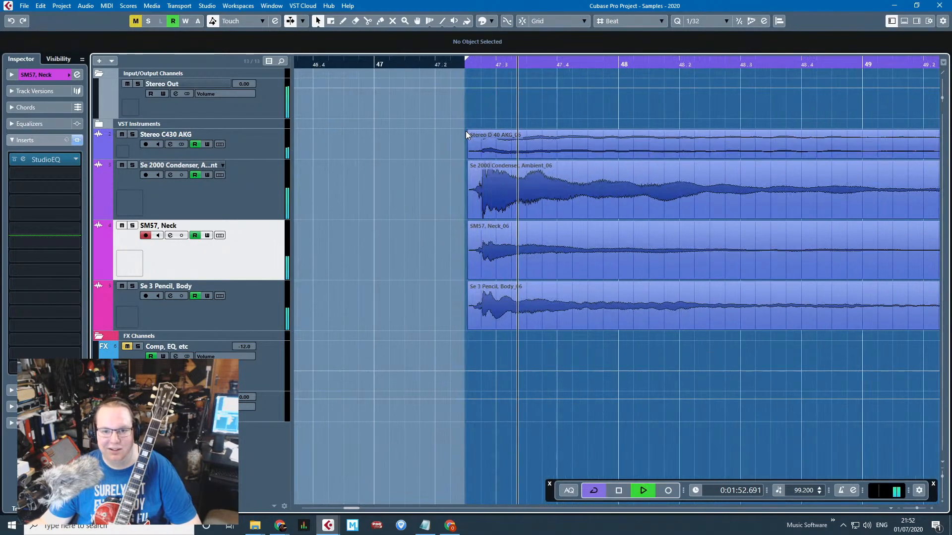
scroll(500, 284, "down", 4)
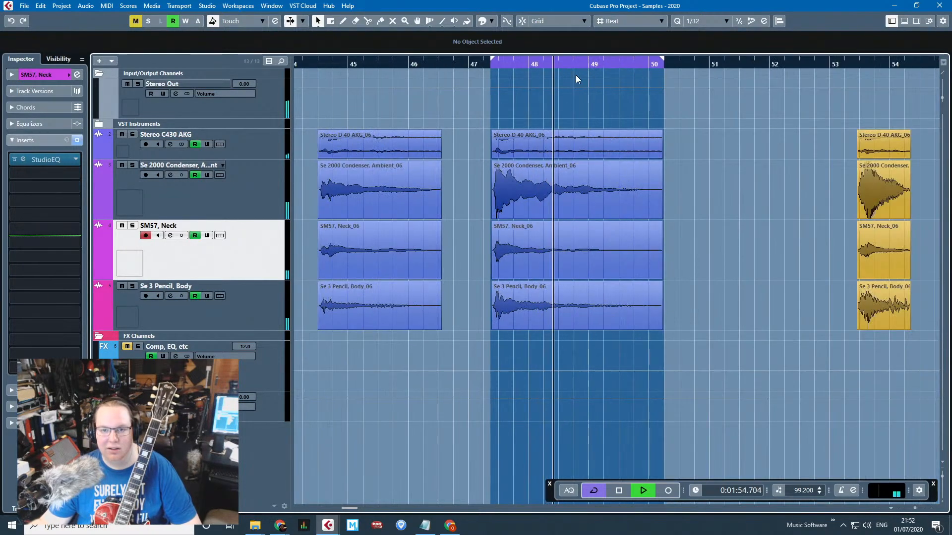
scroll(663, 129, "up", 2)
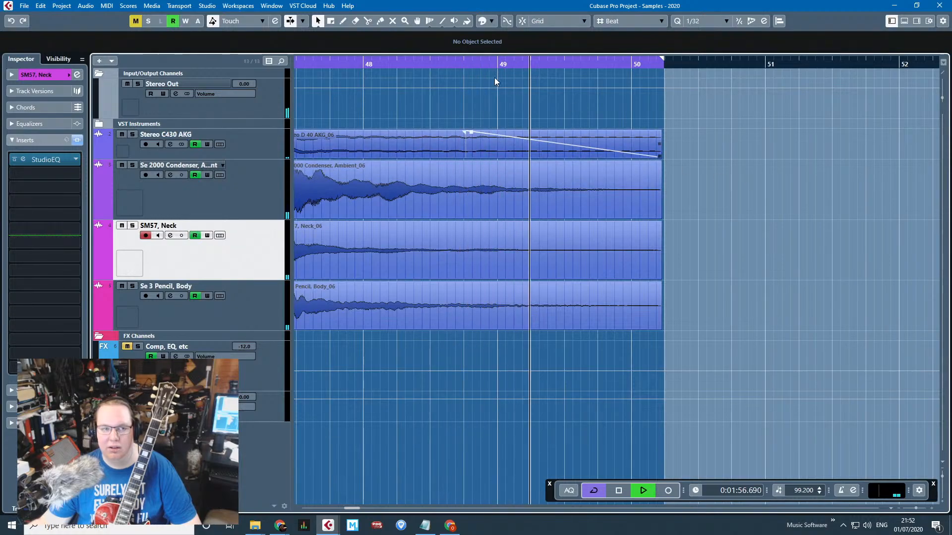
key("space")
left_click(25, 6)
left_click(99, 169)
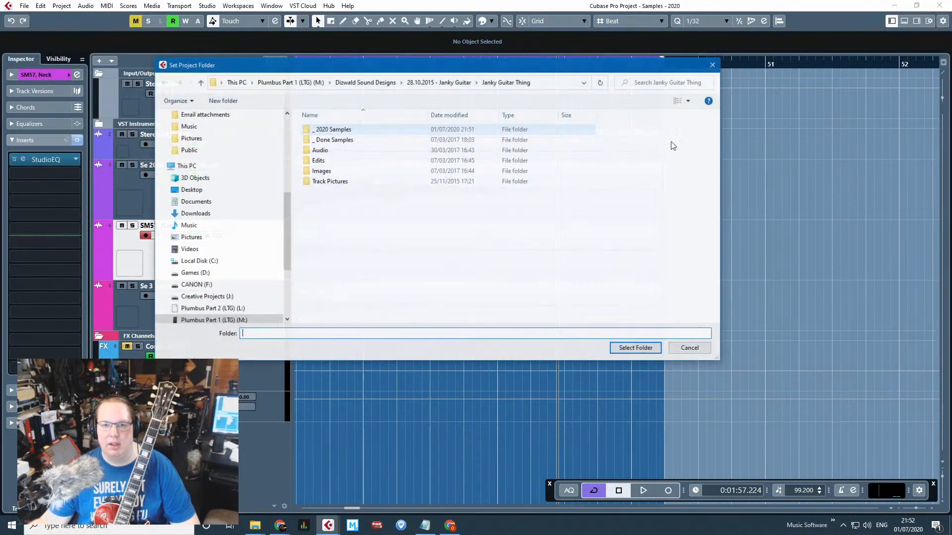
left_click(712, 65)
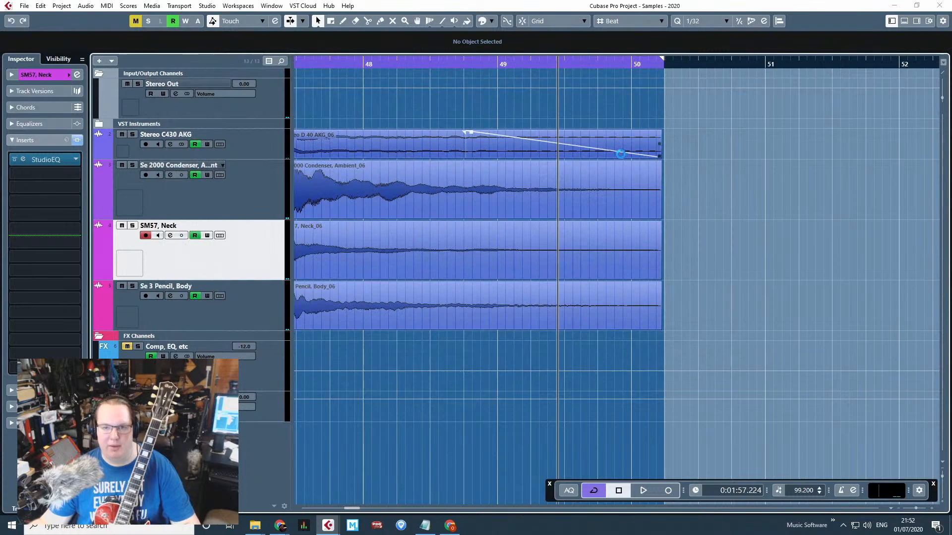
Export the looped fourth blue hit as a 48 kHz, 24-bit Wave mixdown named B Strum 2.
left_click(24, 5)
mouse_move(90, 157)
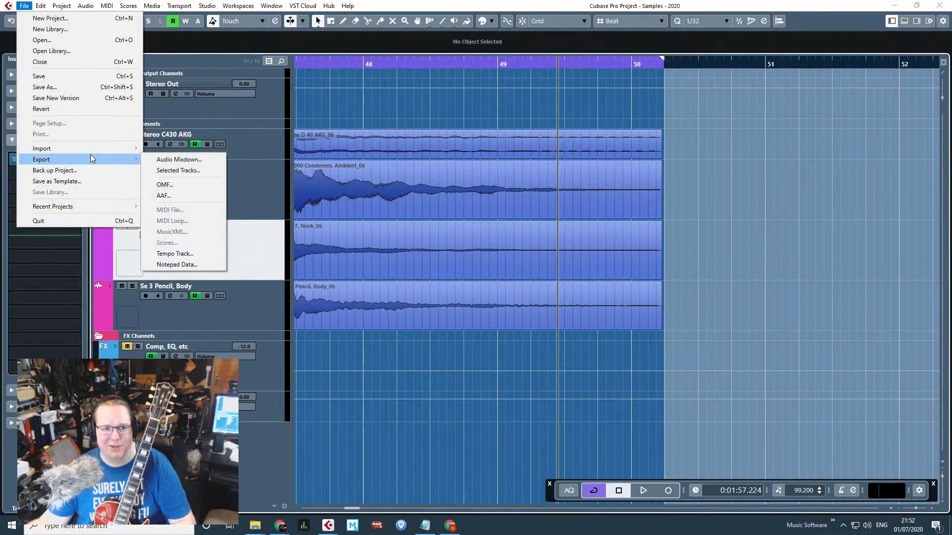
left_click(164, 159)
left_click(646, 102)
type("2")
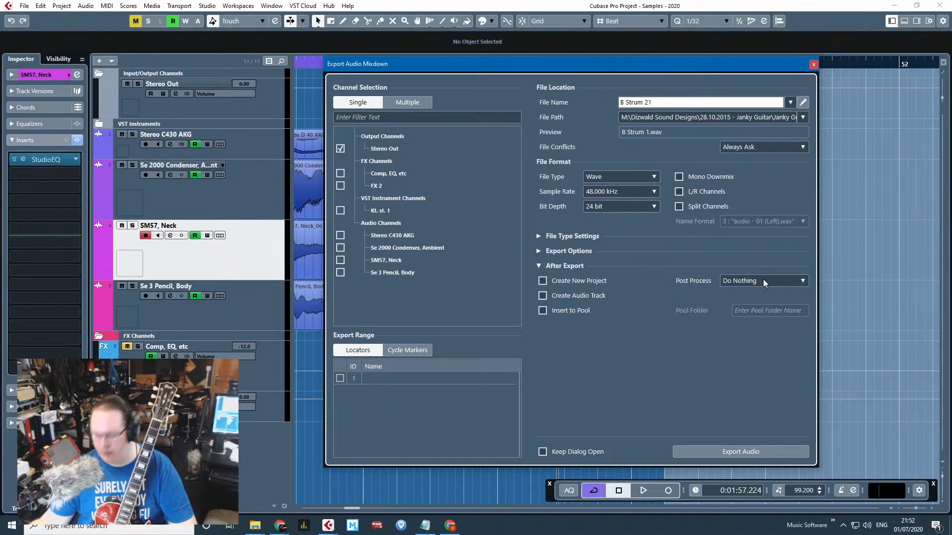
left_click(774, 451)
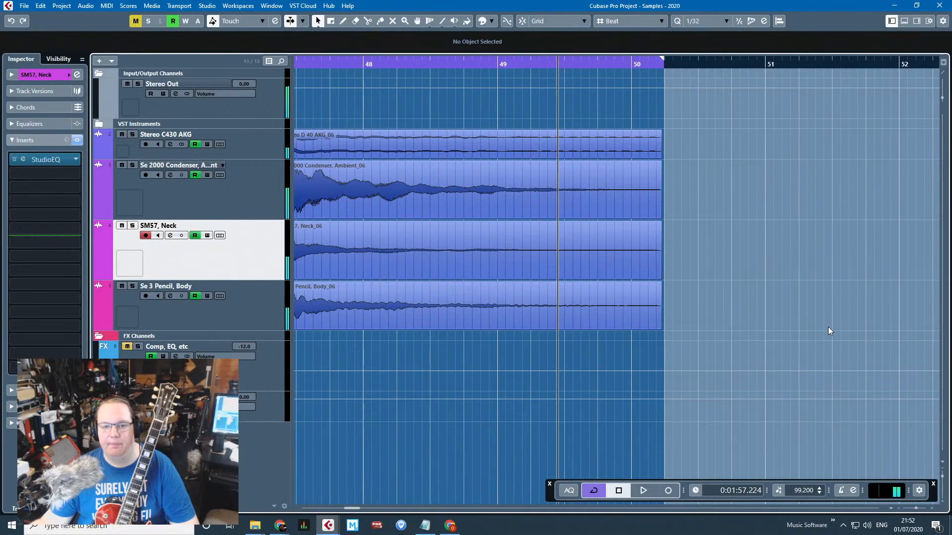
Play the green hits from just before bar 5 to just after bar 10, stop playback, and return to the blue hits.
scroll(792, 342, "down", 8)
left_click_drag(329, 62, 329, 68)
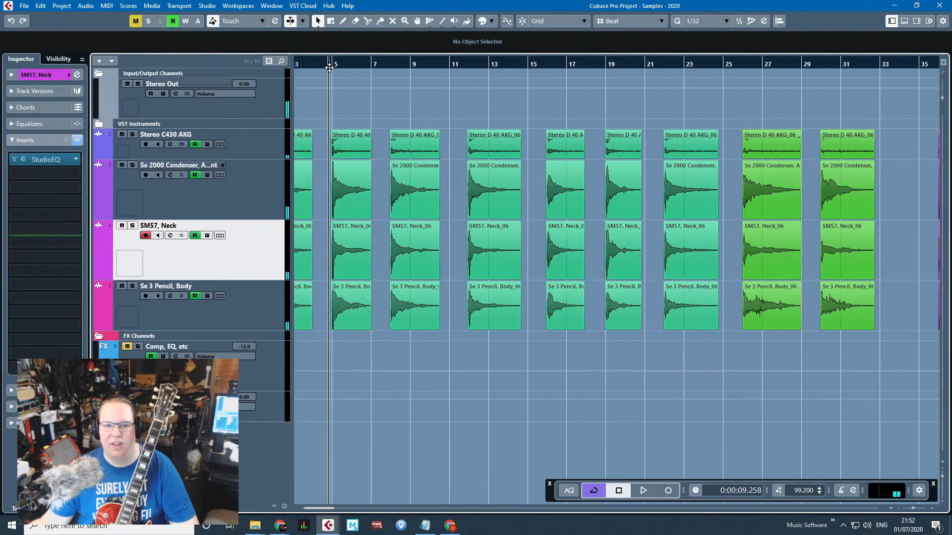
key("space")
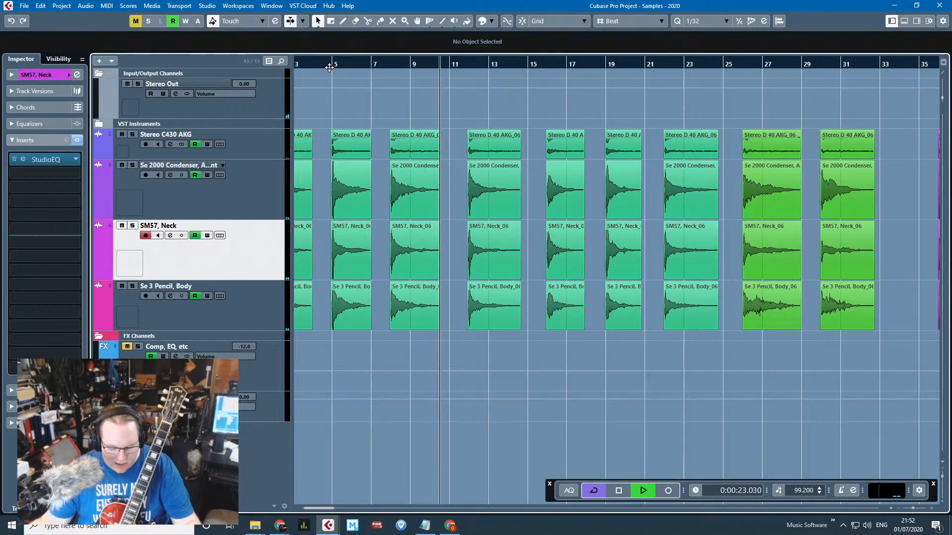
key("space")
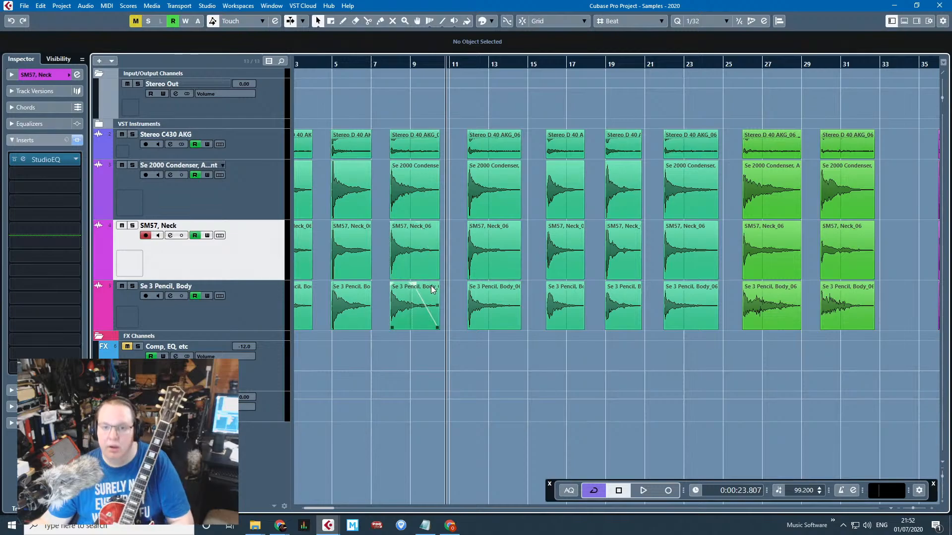
scroll(445, 305, "down", 6)
scroll(374, 257, "up", 5)
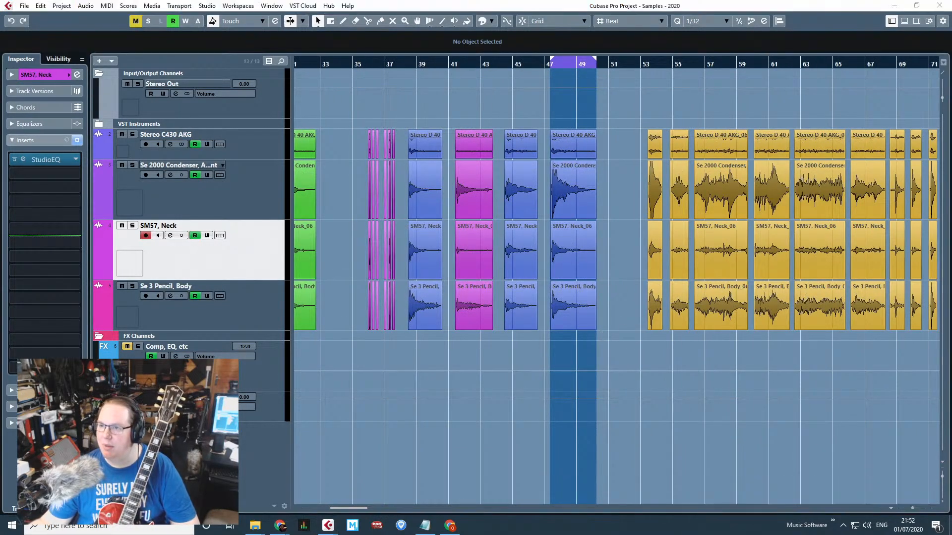
Switch to the Info file in Notepad and add below the format line the note "Be aware - the guitar was never".
key("alt+Tab")
key("Return")
key("Return")
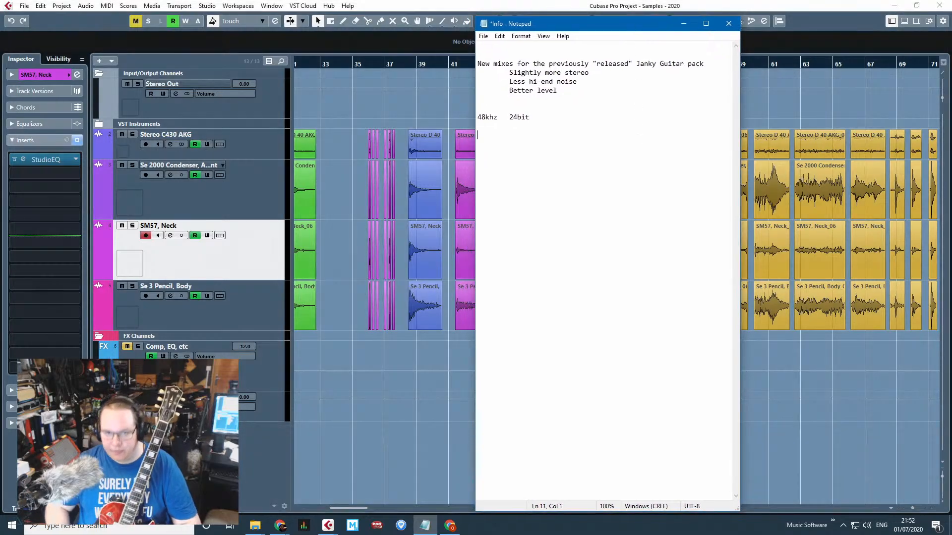
type("Be aware -")
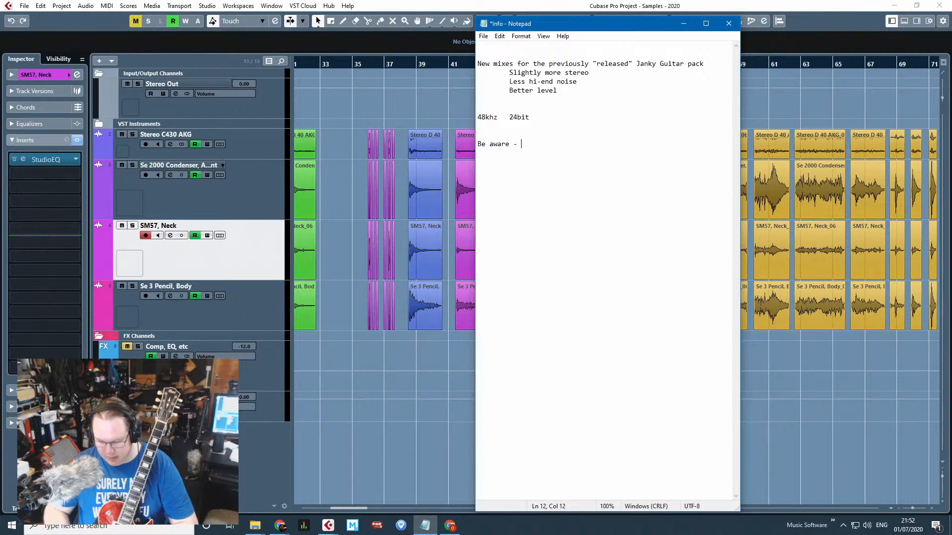
type(" the guitar was")
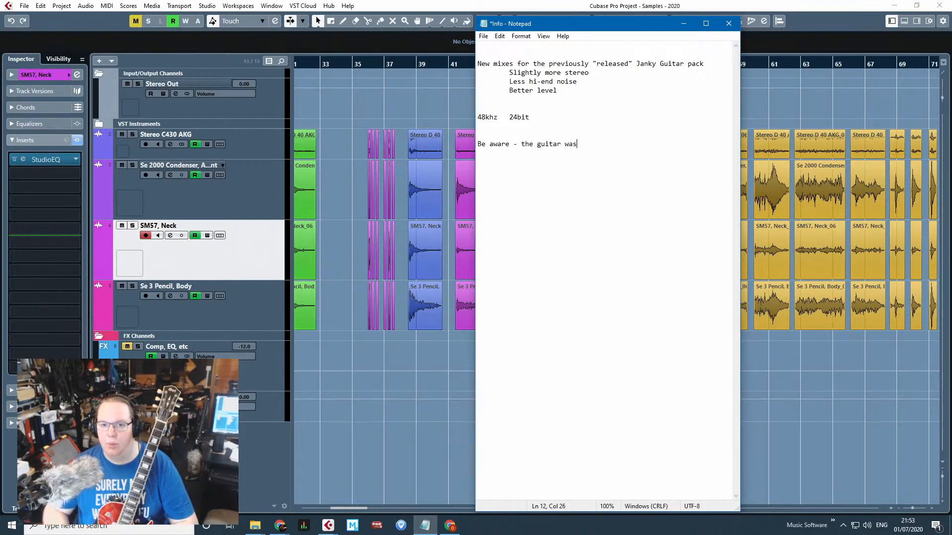
type(" never")
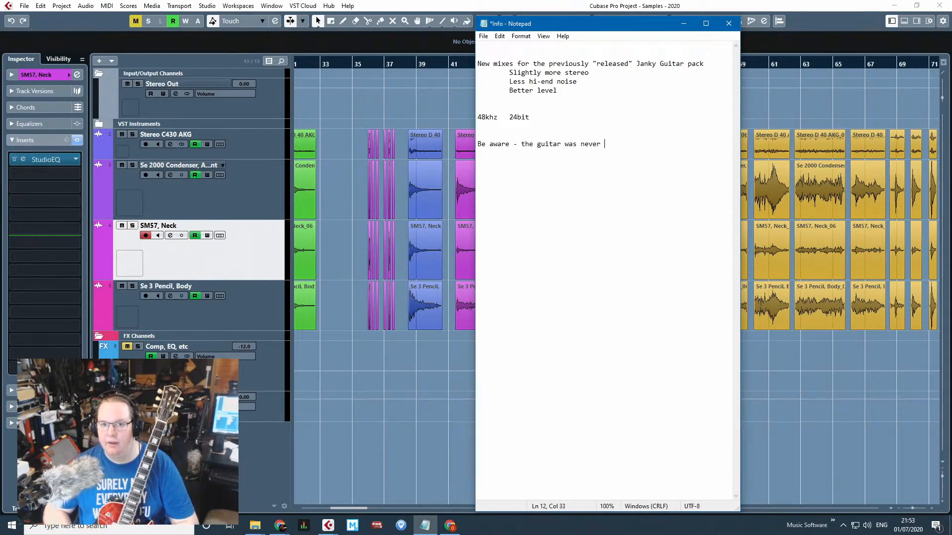
Reword the warning line as "Be aware - these strings were never meant to play the pitches they're tuned to.".
key("BackSpace")
key("BackSpace")
key("BackSpace")
key("BackSpace")
key("BackSpace")
key("BackSpace")
key("BackSpace")
key("BackSpace")
key("BackSpace")
key("BackSpace")
key("BackSpace")
key("BackSpace")
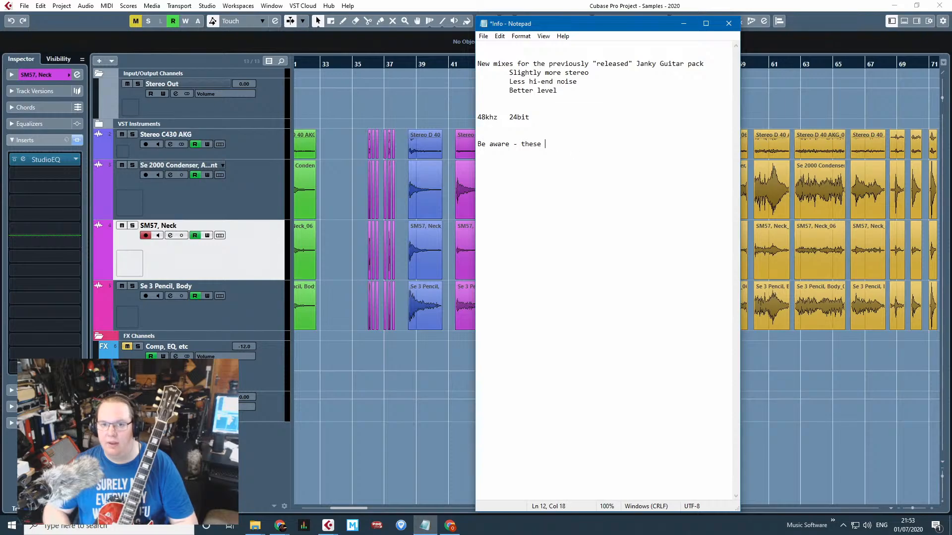
type("se strings were ")
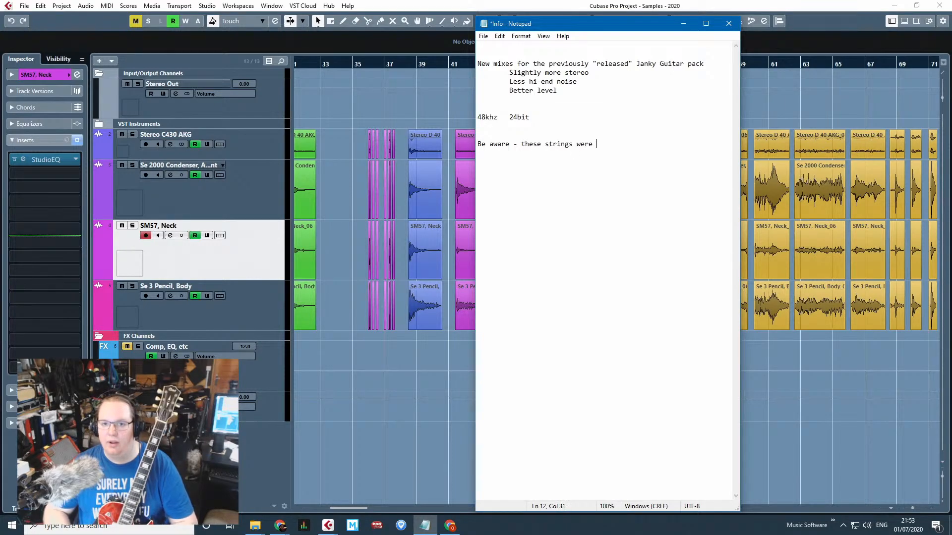
type("never meant to ")
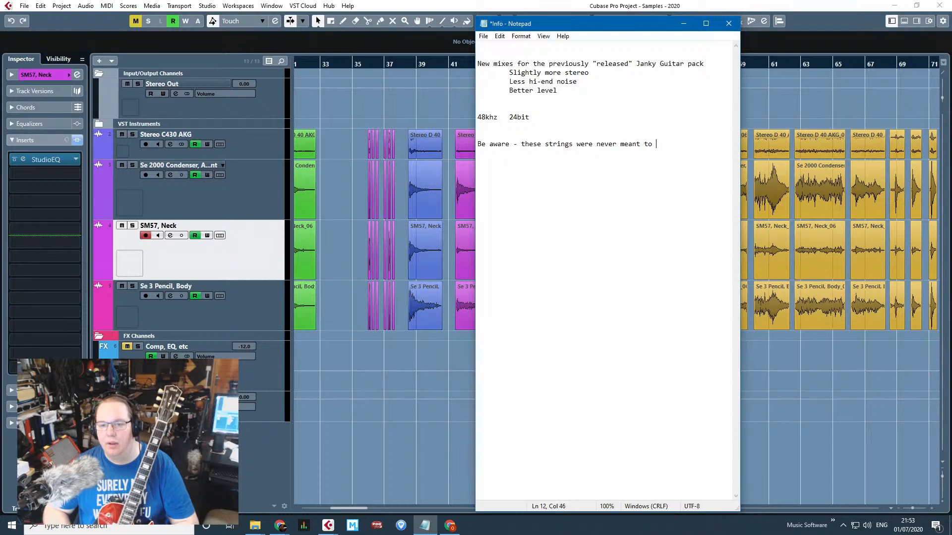
type("play the pitche")
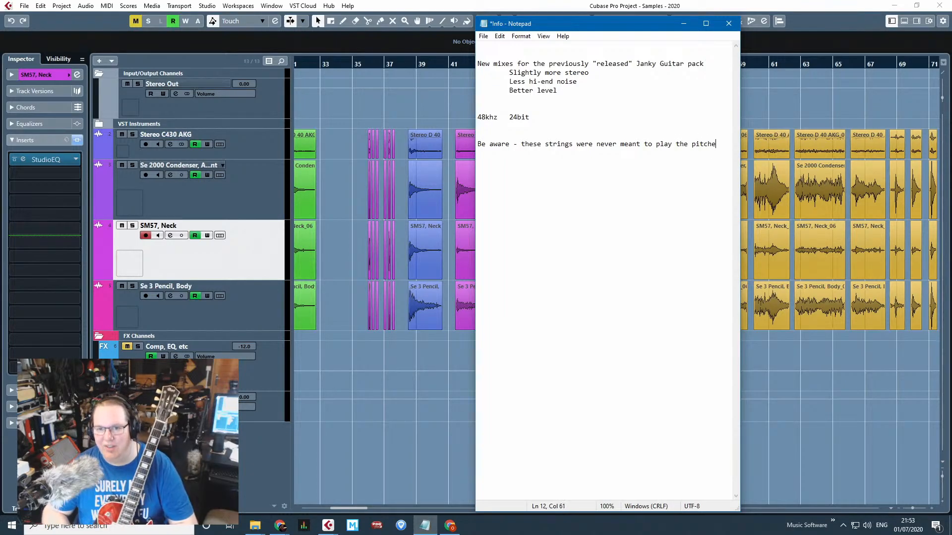
type("s they're tuned to. As such,")
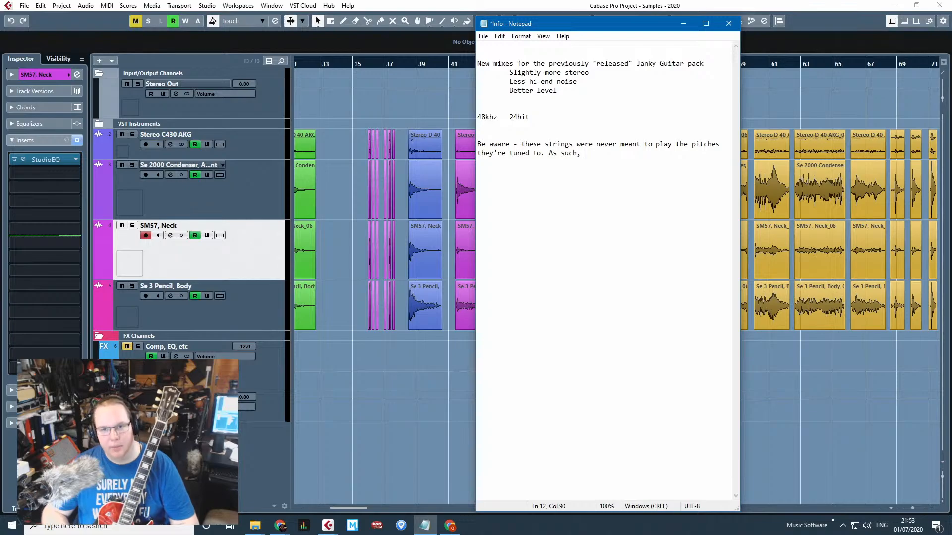
Continue the note with "As such, the intonation is slightly off in places but I happen to like that. Additionally,".
type("some")
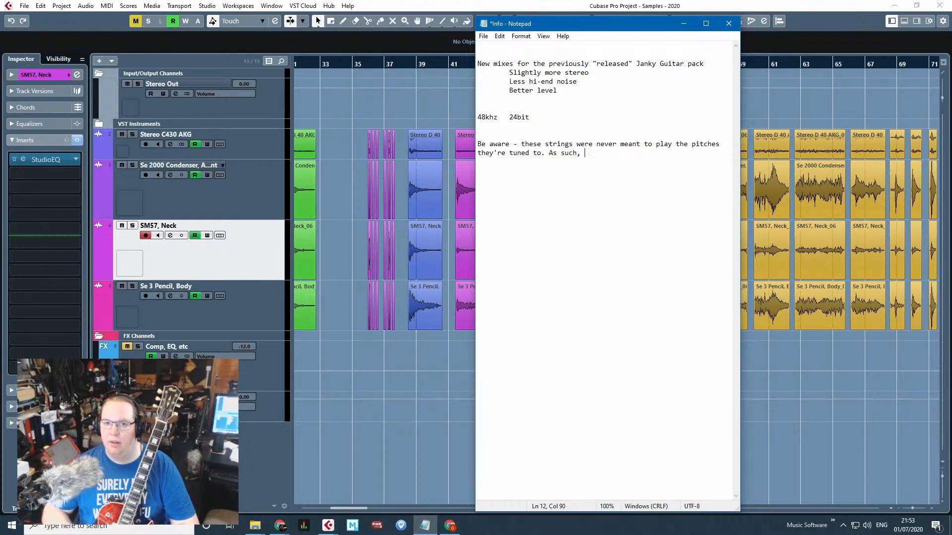
type("the")
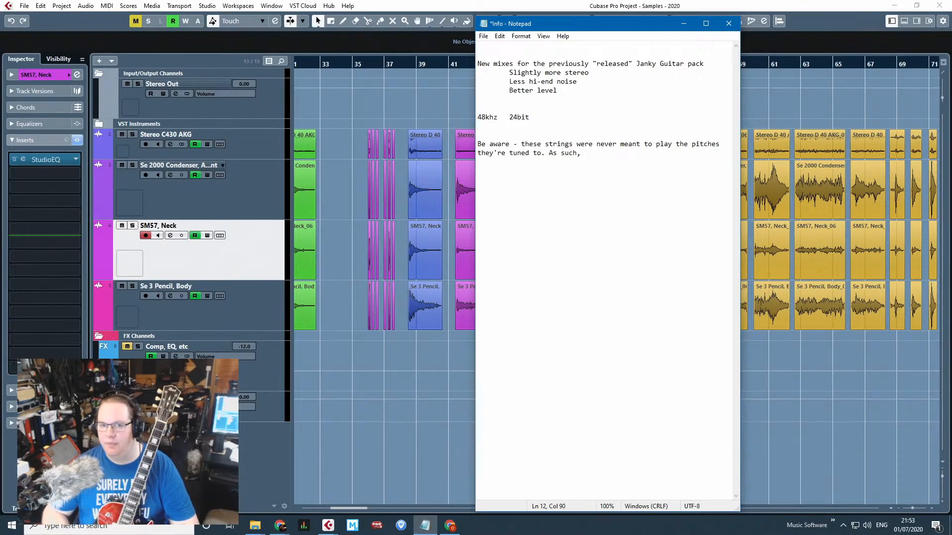
type("the intonation i")
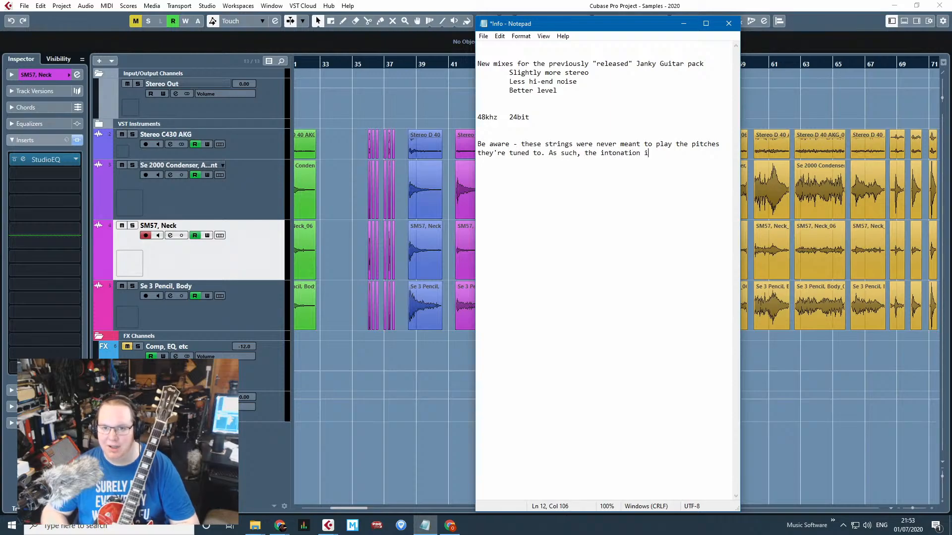
type("s slightly off ")
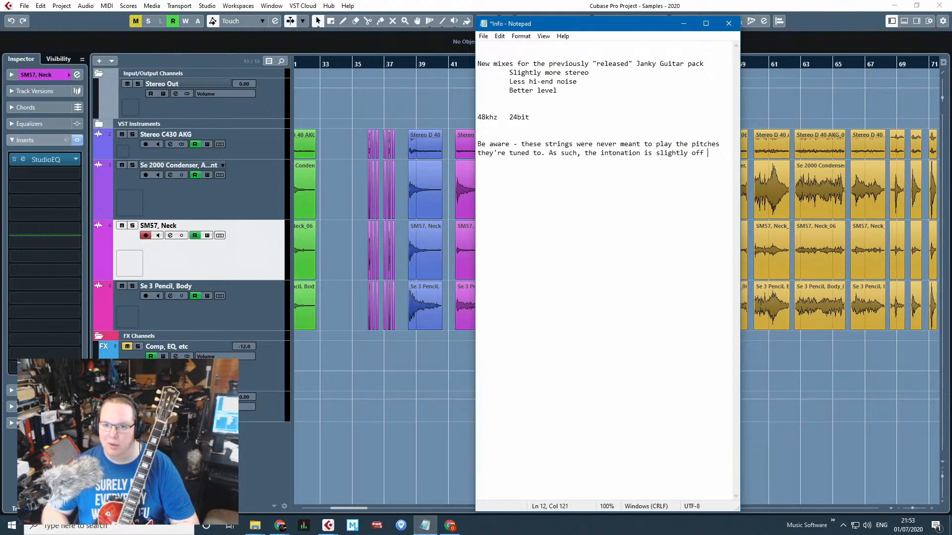
type("in place")
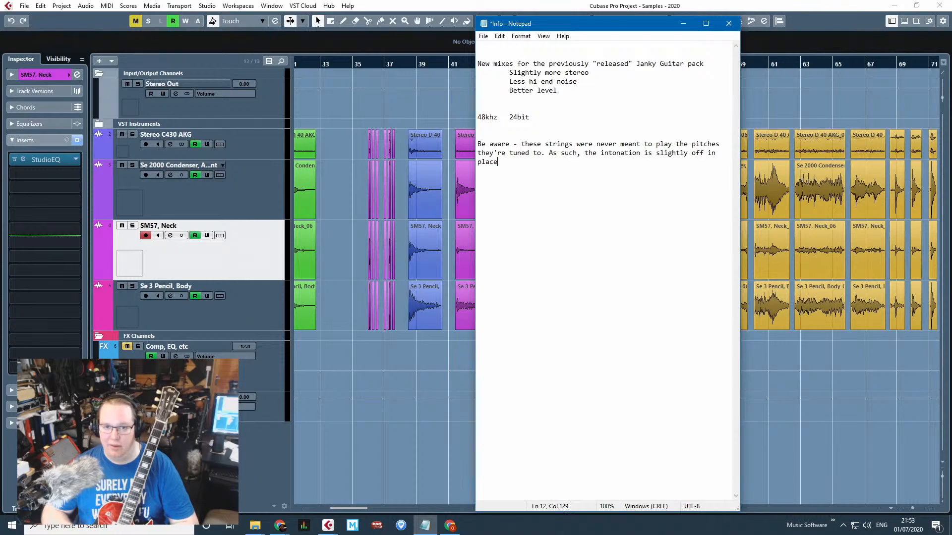
type("s ")
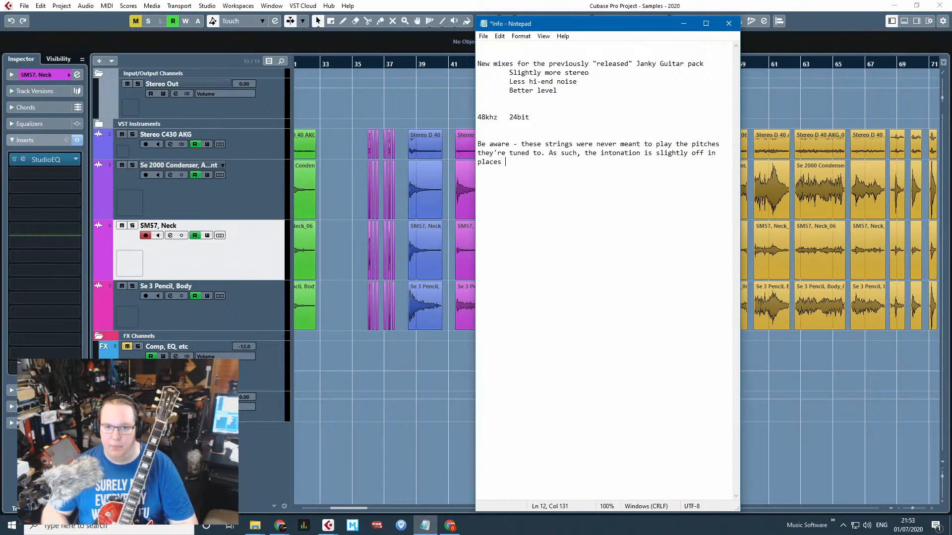
type("but I app")
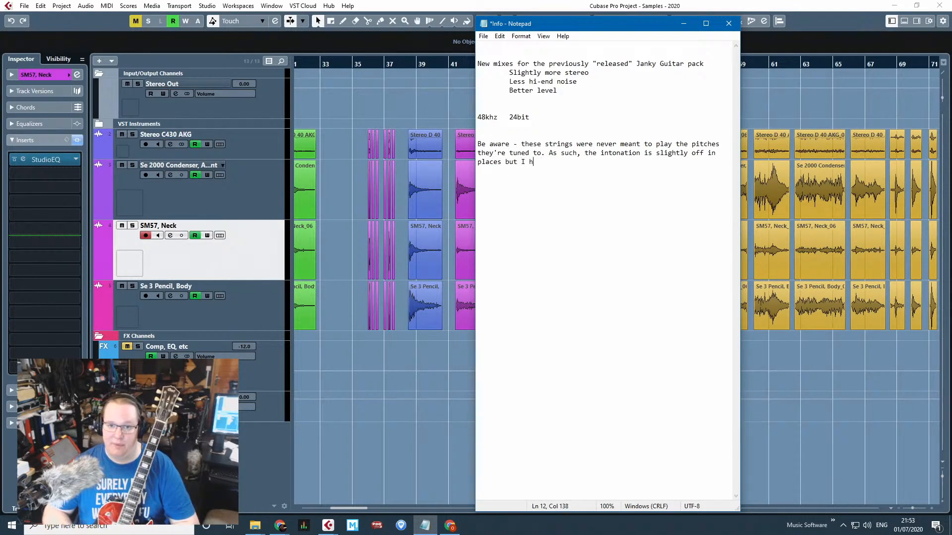
type("appen to like")
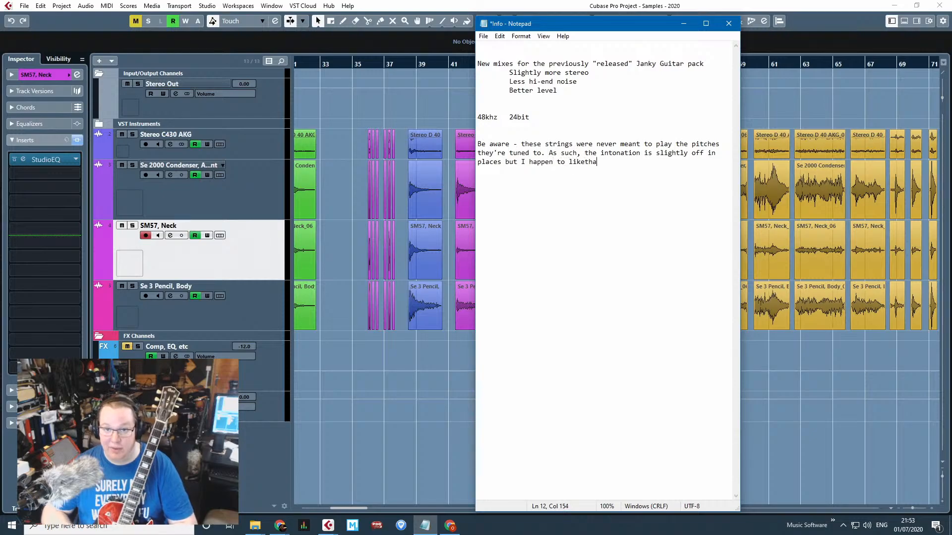
type(" that. Additionally, the")
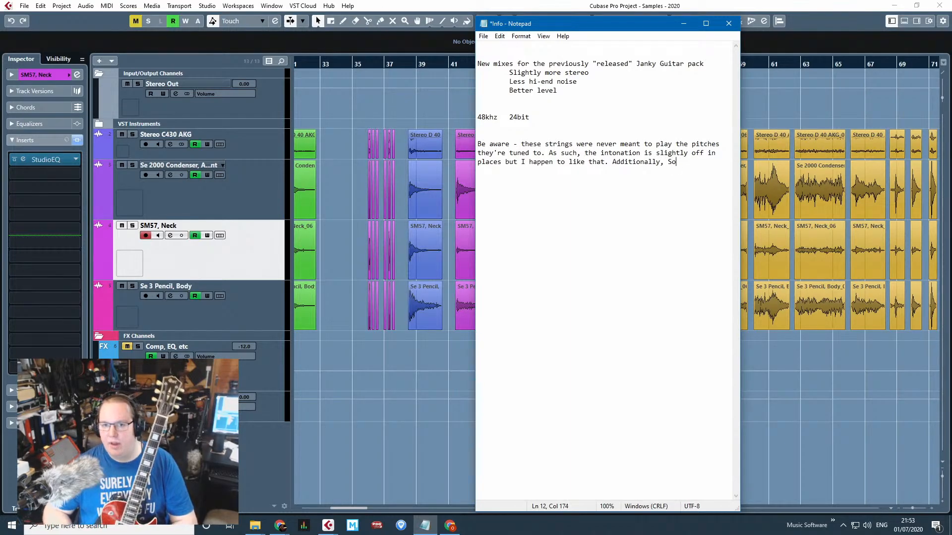
type("me of the Bs")
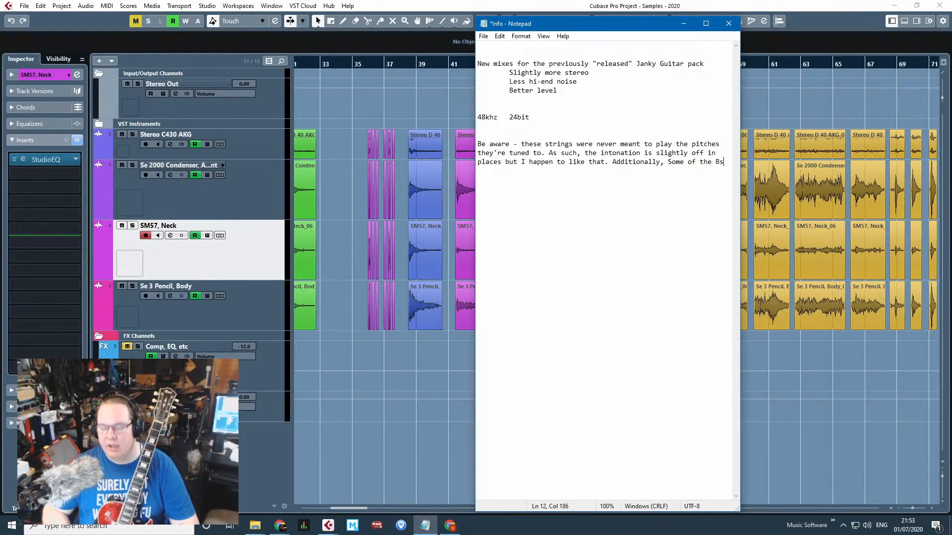
key("BackSpace")
key("BackSpace")
key("BackSpace")
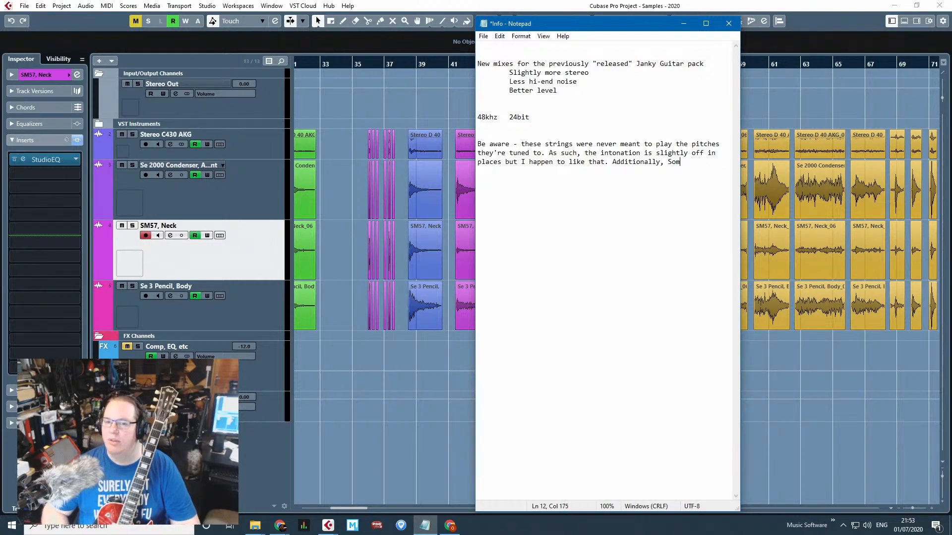
key("BackSpace")
key("BackSpace")
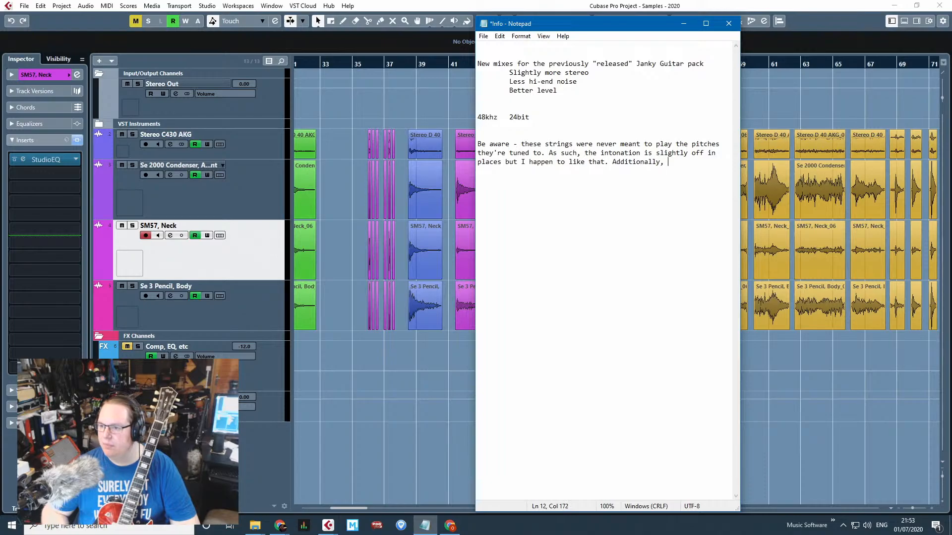
Complete the sentence after "Additionally," with "there's moments where the Bs feel more like F#s and vice-versa.".
type("there's m")
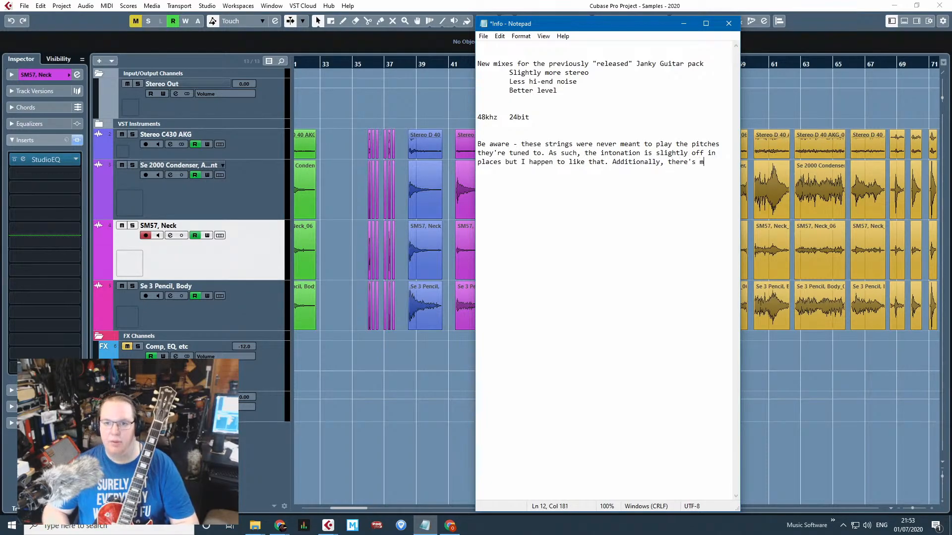
type("oments where the B")
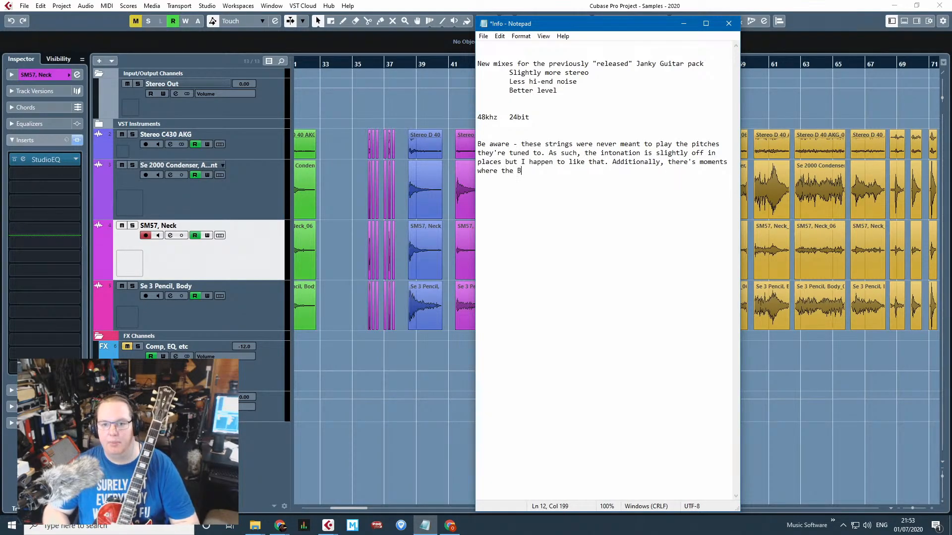
type("s feel more l")
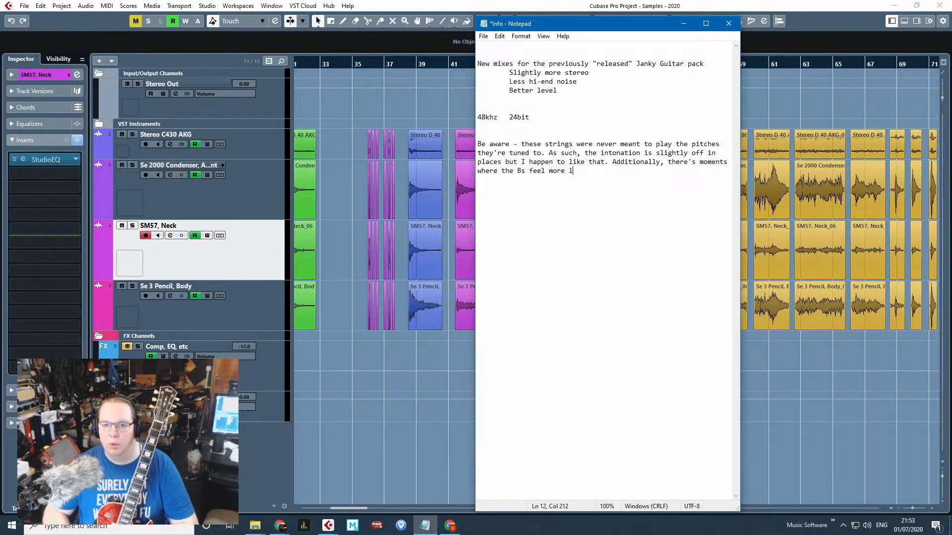
type("ike F#s anbd")
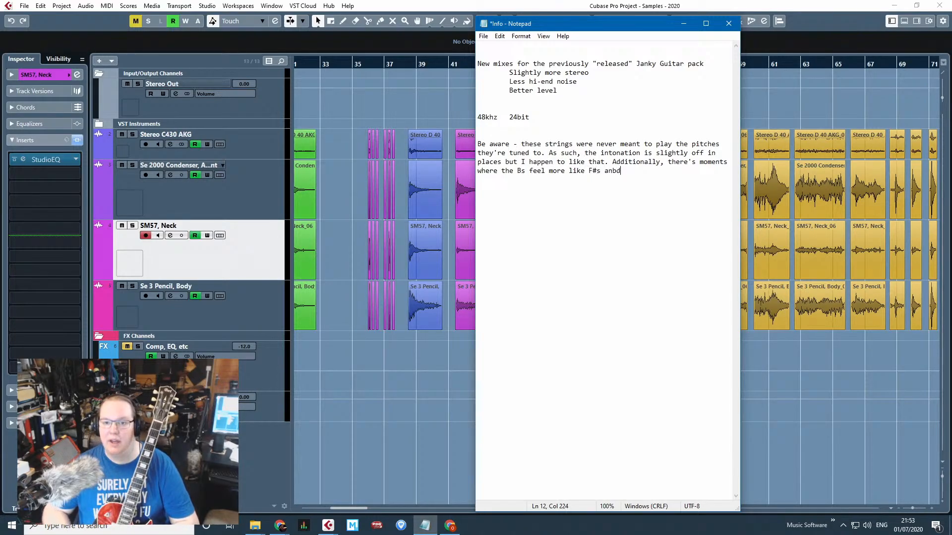
key("BackSpace")
key("BackSpace")
type("d vice0")
key("BackSpace")
type("-cer")
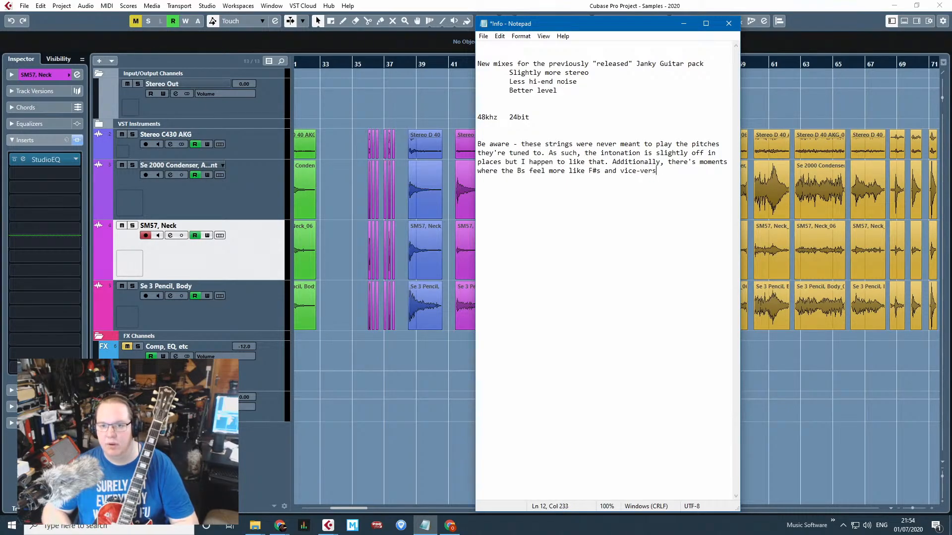
Add the closing sentence 'Welcome to the world of "trying not to thing about it too much"'.
type("ome ")
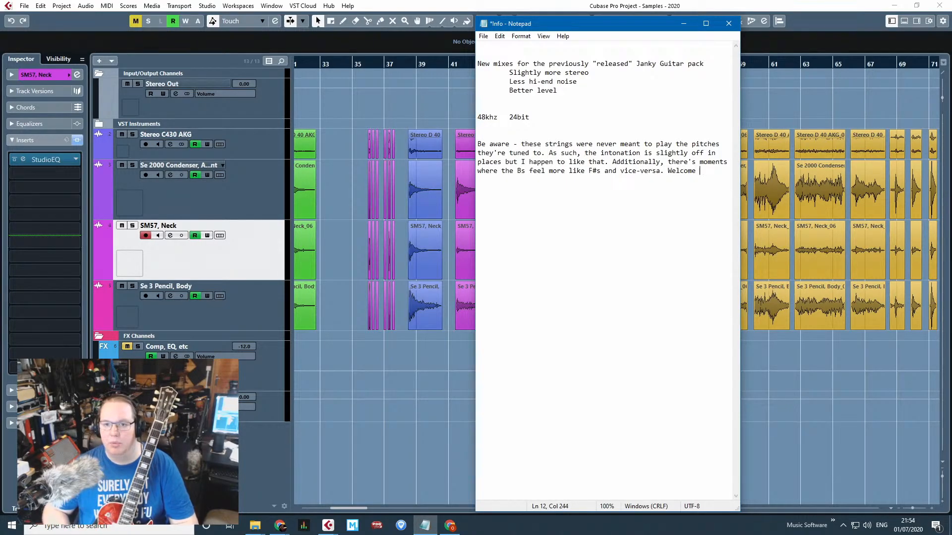
type("to the world of")
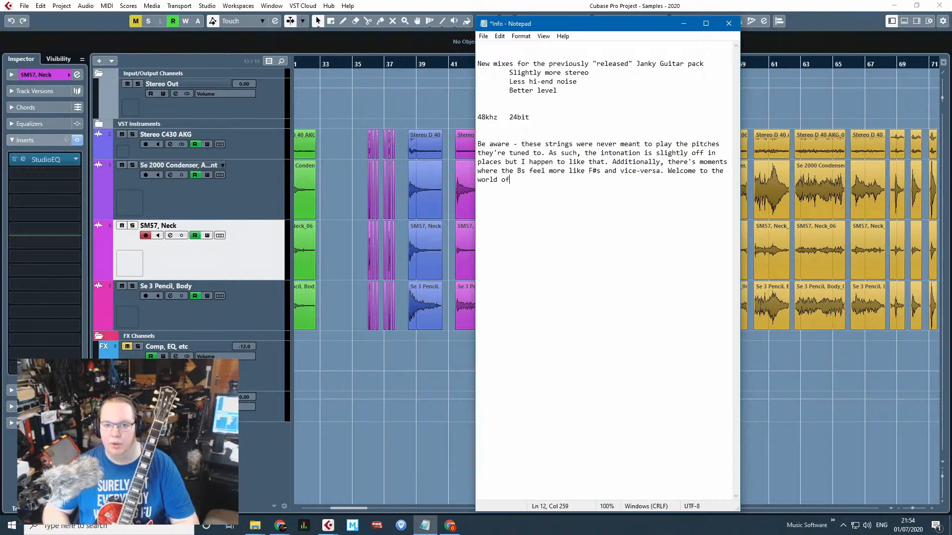
type(" \"trying not")
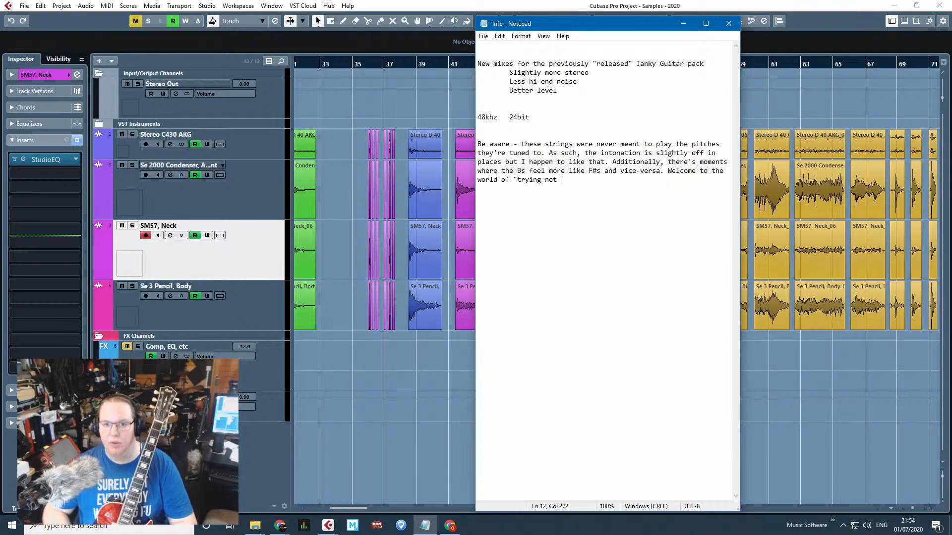
type(" to thing")
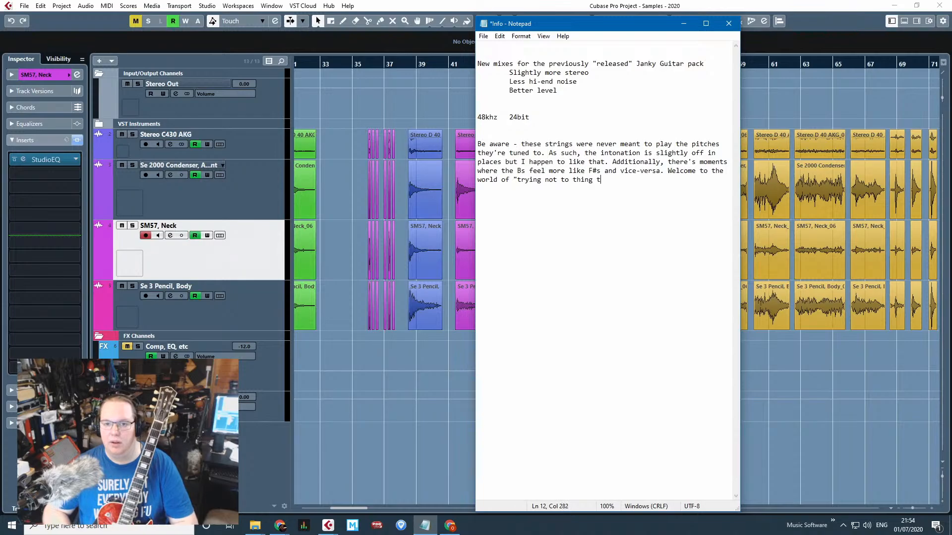
type(" about it t")
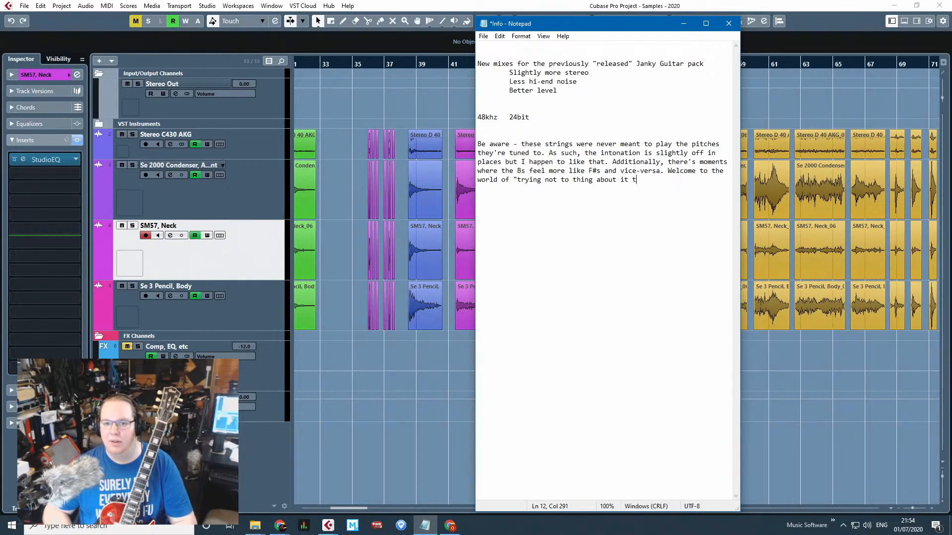
type("oo mich")
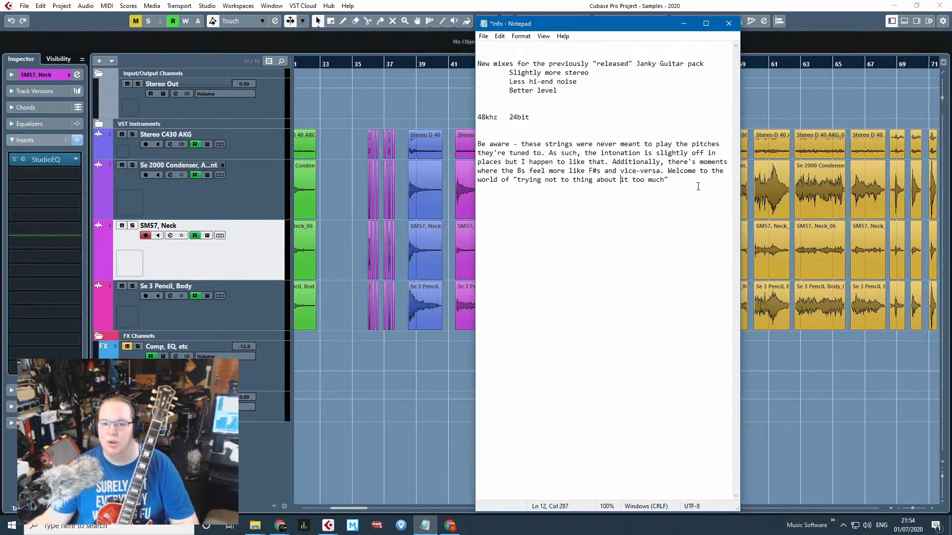
Change the quoted ending to "trying not to worry about it" and save the Info text file.
left_click_drag(697, 186, 574, 186)
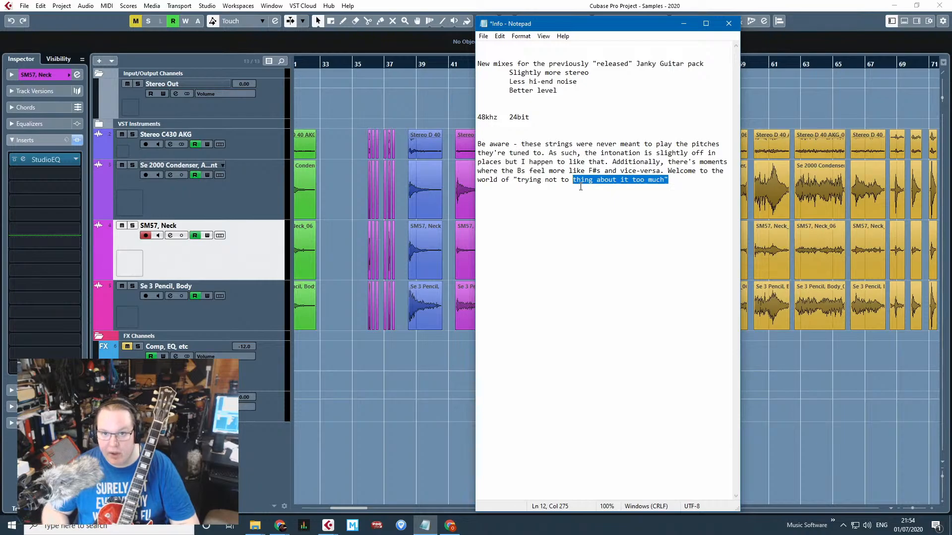
type("worry about")
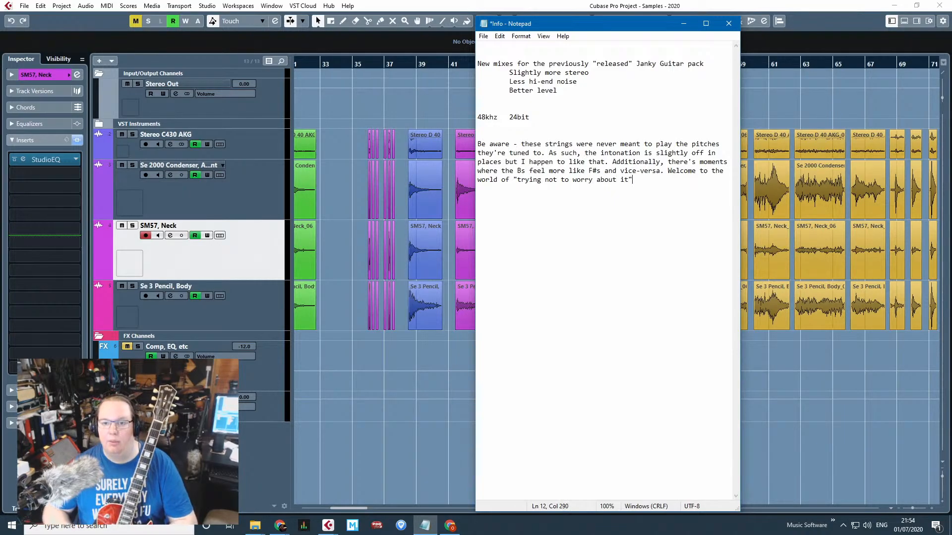
key("ctrl+s")
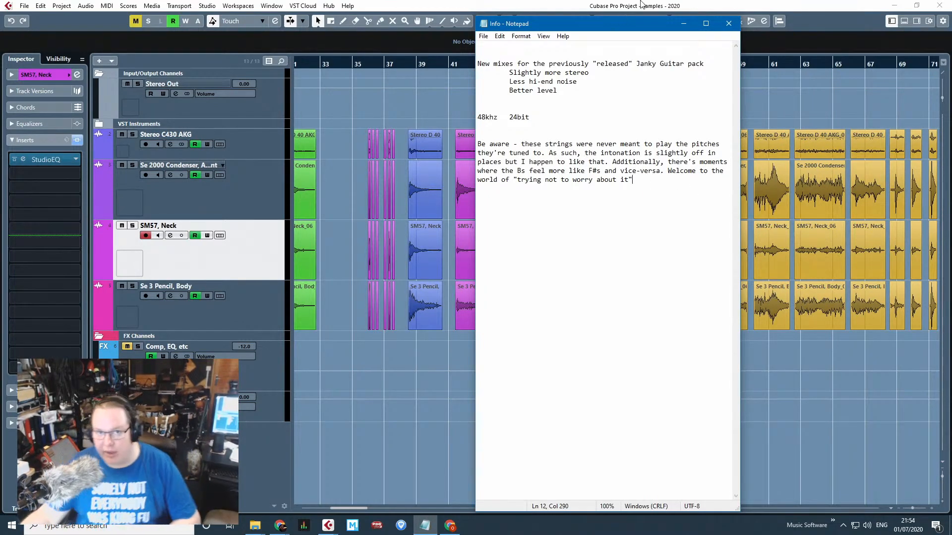
Move the notes window off the Cubase arrangement and play the first yellow event group near bar 53.
left_click_drag(590, 27, 951, 87)
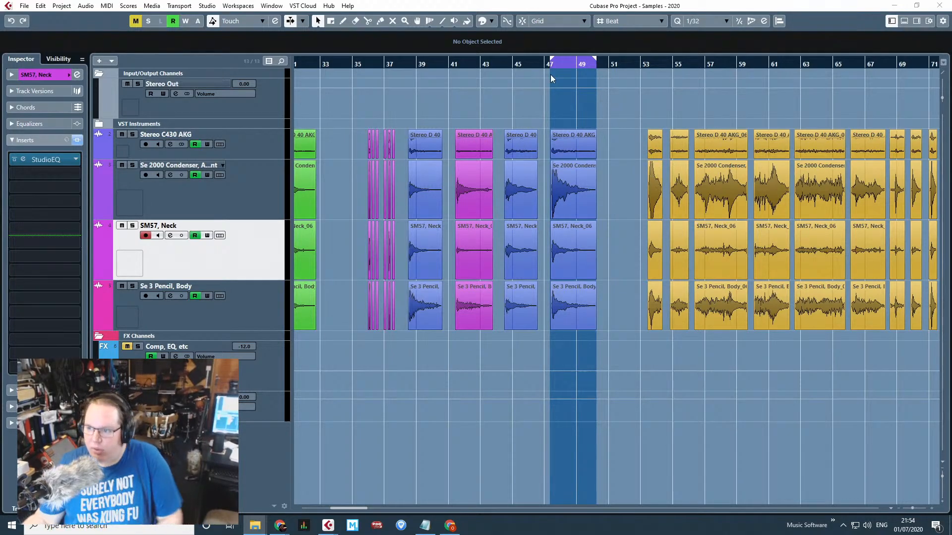
left_click(683, 94)
scroll(620, 109, "up", 8)
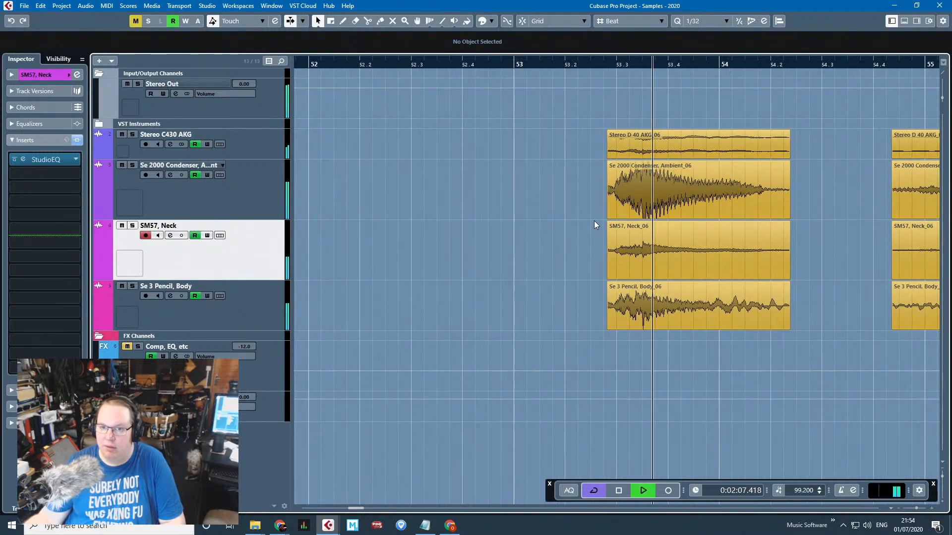
Add a fade-in of 0.0.0.46 to the first yellow event group across all four microphone tracks and stop playback.
left_click(640, 305)
scroll(640, 305, "up", 3)
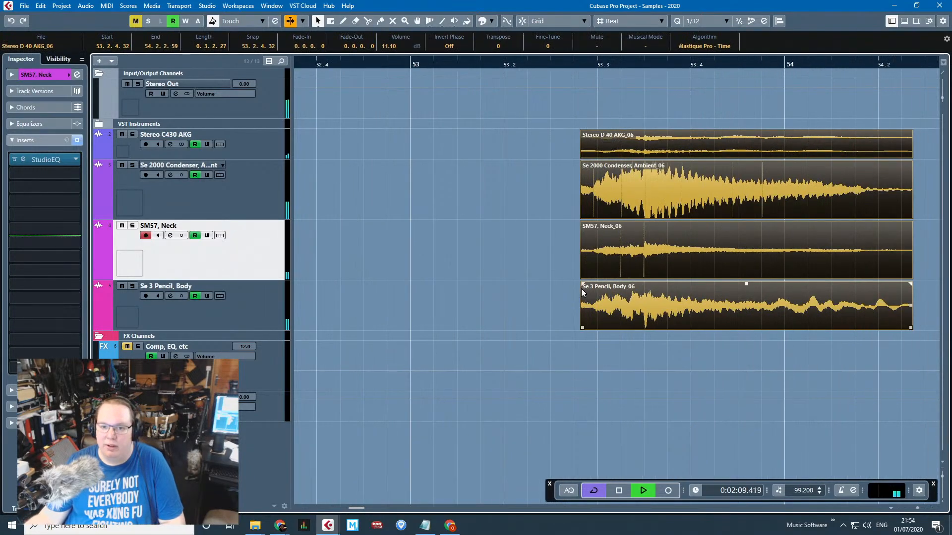
left_click_drag(583, 285, 589, 286)
key("space")
scroll(574, 270, "down", 3)
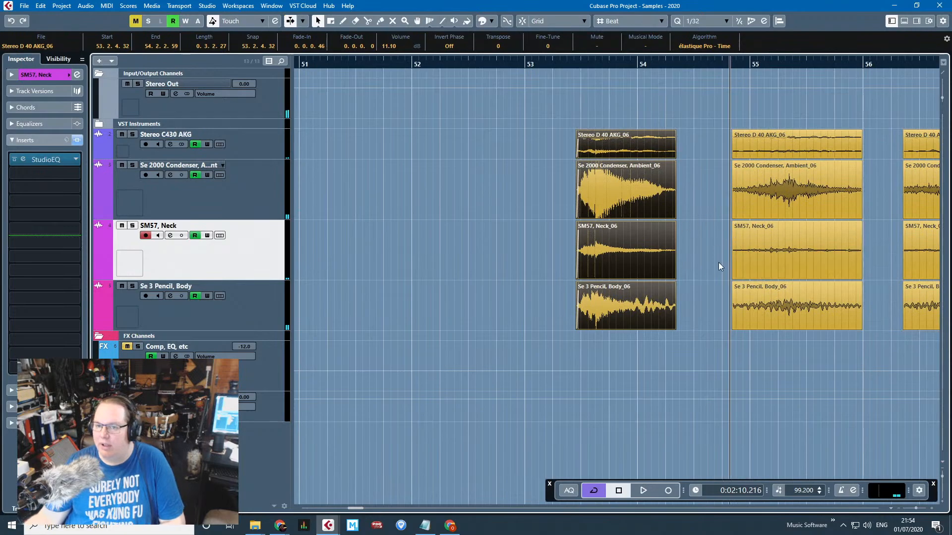
Set the cycle range around the first yellow event group near bar 53 and play it from its start.
key("space")
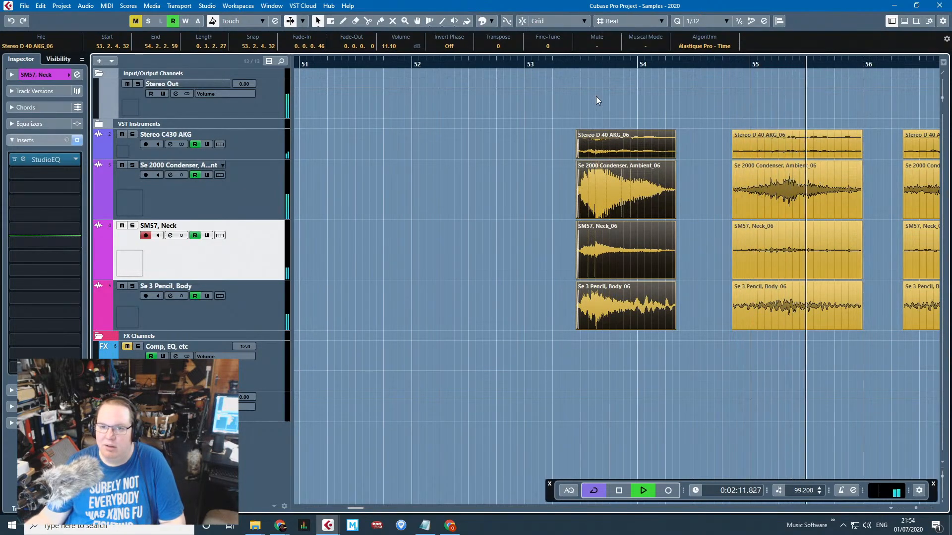
left_click_drag(570, 61, 593, 103)
left_click_drag(520, 62, 781, 285)
key("space")
left_click(518, 69)
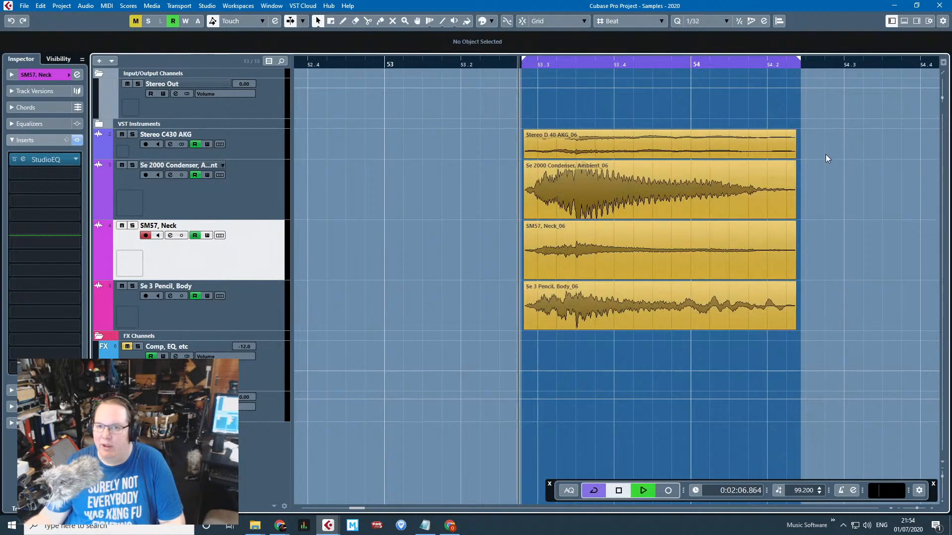
key("space")
Add fade-outs to the first yellow event group on all four tracks, using 0.0.2.77 on the stereo AKG event, and stop playback.
left_click_drag(814, 153, 765, 286)
left_click(846, 249)
left_click_drag(764, 225, 749, 225)
left_click_drag(764, 133, 745, 132)
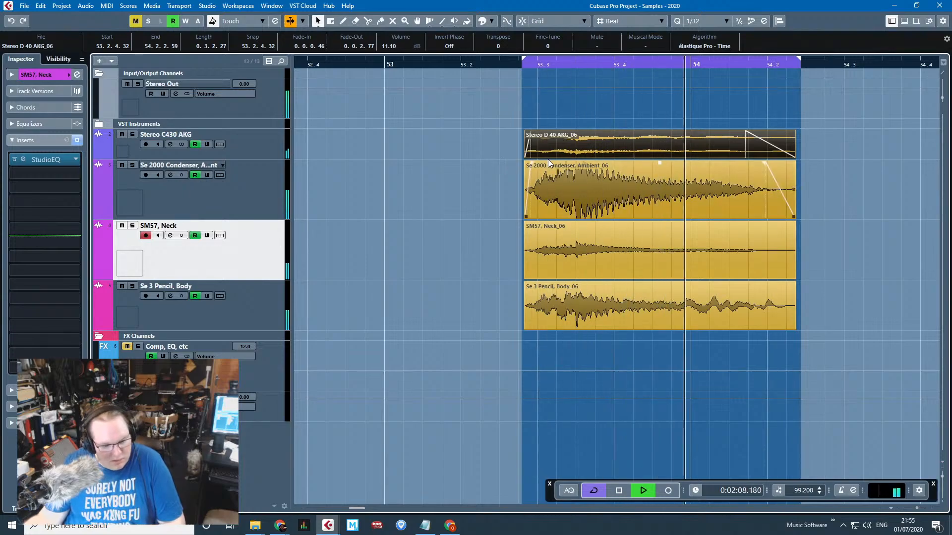
key("space")
Export the cycle range as a Wave audio mixdown named Jank 1.
left_click(25, 7)
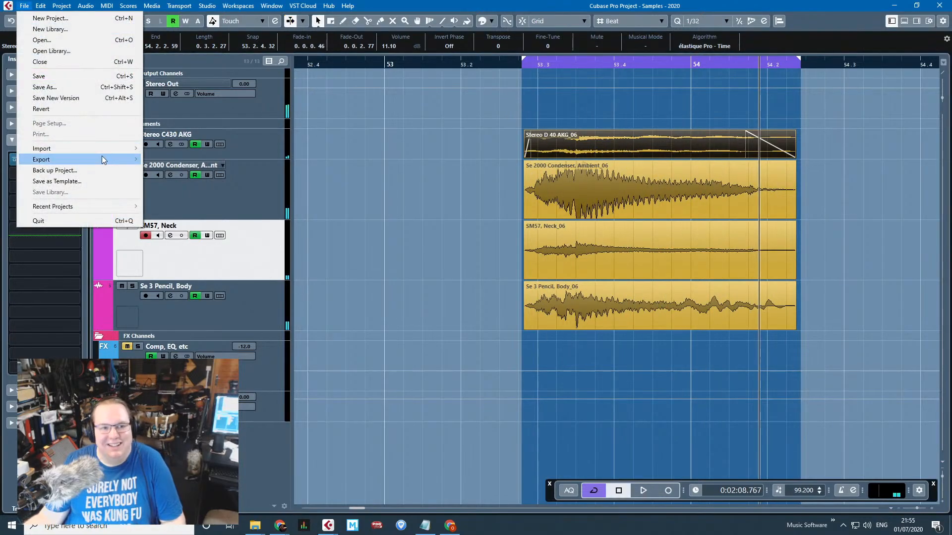
mouse_move(102, 159)
left_click(179, 158)
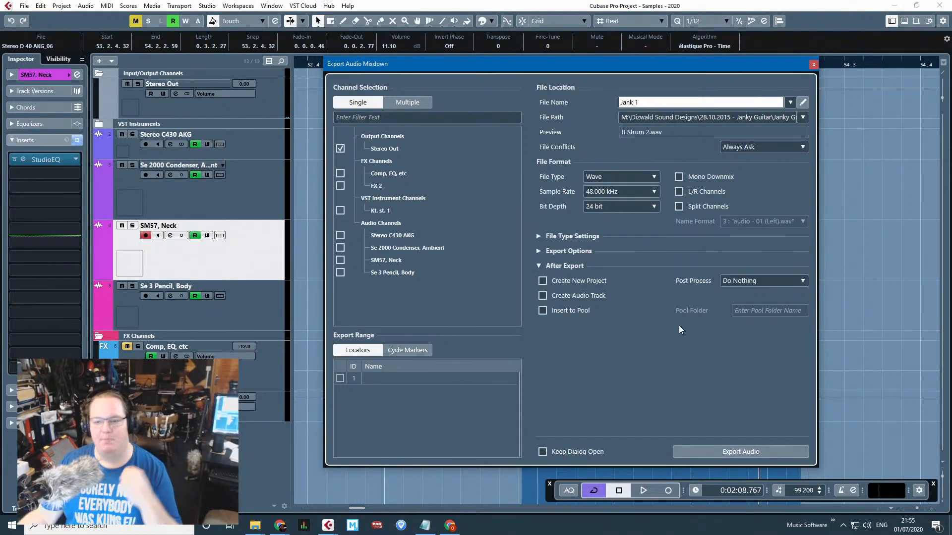
left_click(744, 452)
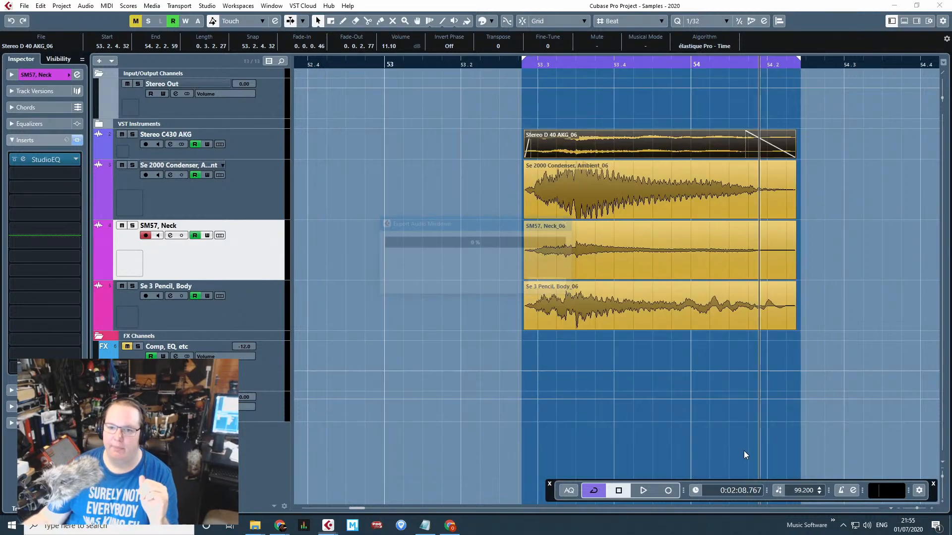
Play from just before the second yellow event group near bar 55 and set the cycle range around it.
left_click(826, 229)
scroll(825, 228, "right", 3)
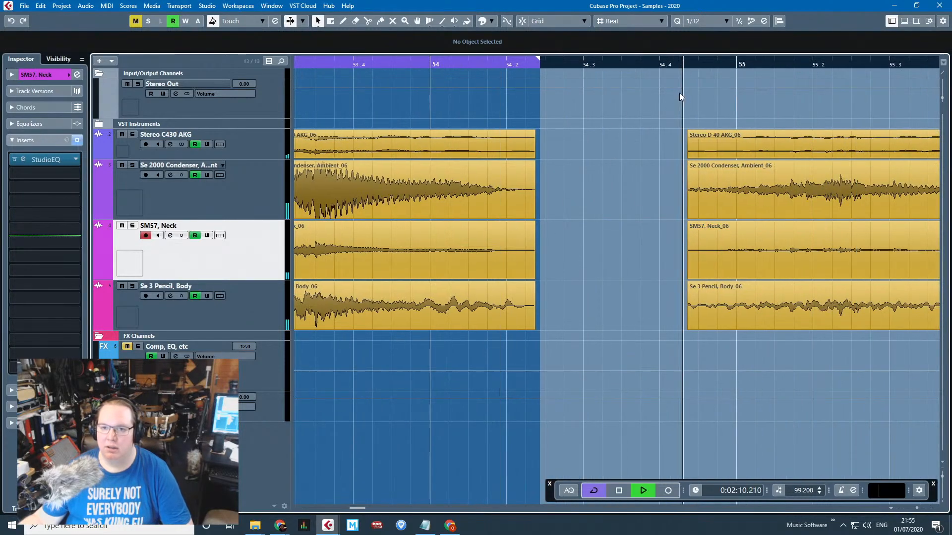
left_click_drag(684, 61, 633, 166)
scroll(656, 222, "down", 2)
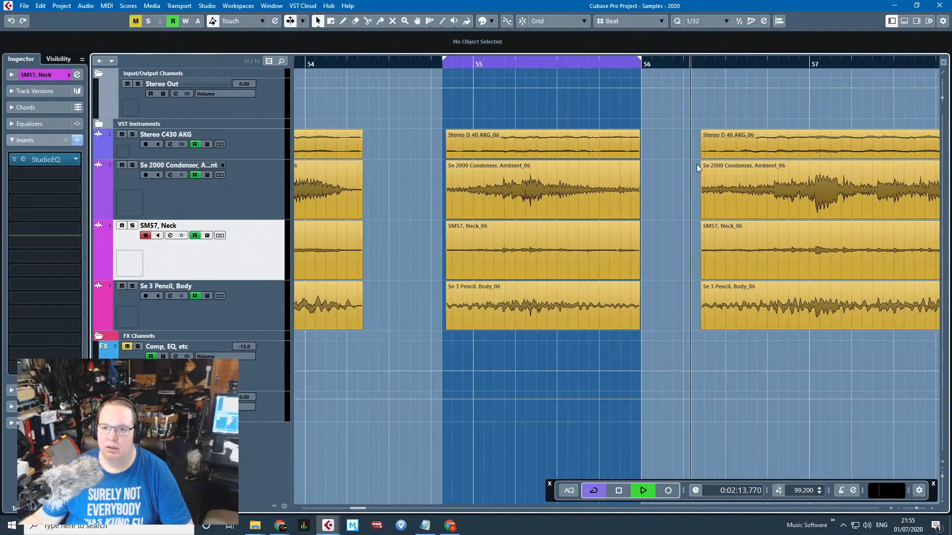
Listen through the yellow event groups between bars 56 and 63, checking their waveforms, and stop playback.
scroll(695, 219, "down", 4)
scroll(605, 224, "up", 5)
scroll(468, 233, "down", 4)
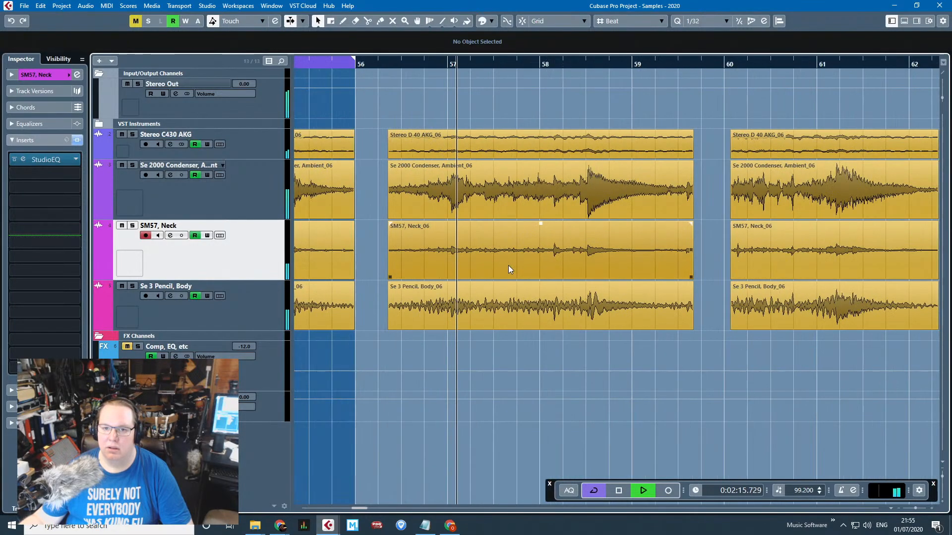
scroll(550, 183, "down", 3)
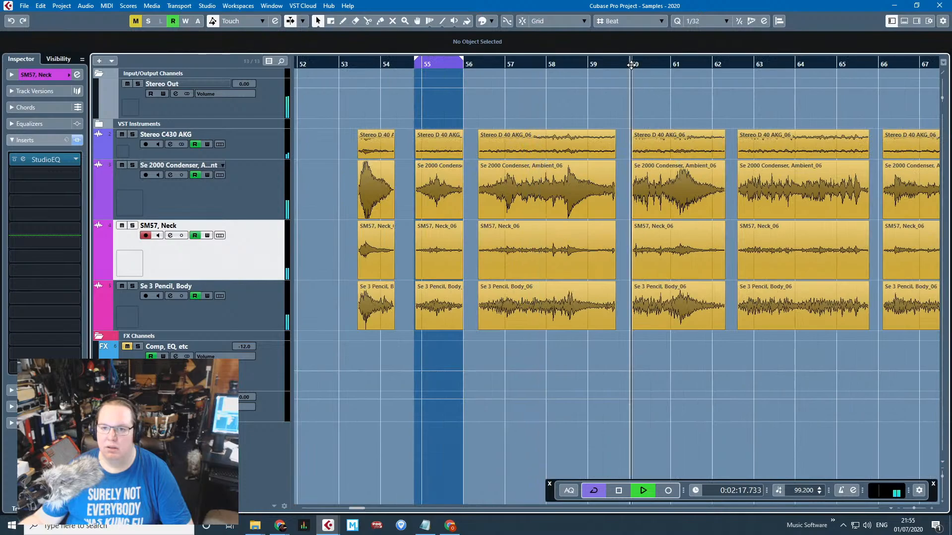
scroll(670, 333, "up", 3)
scroll(659, 346, "down", 3)
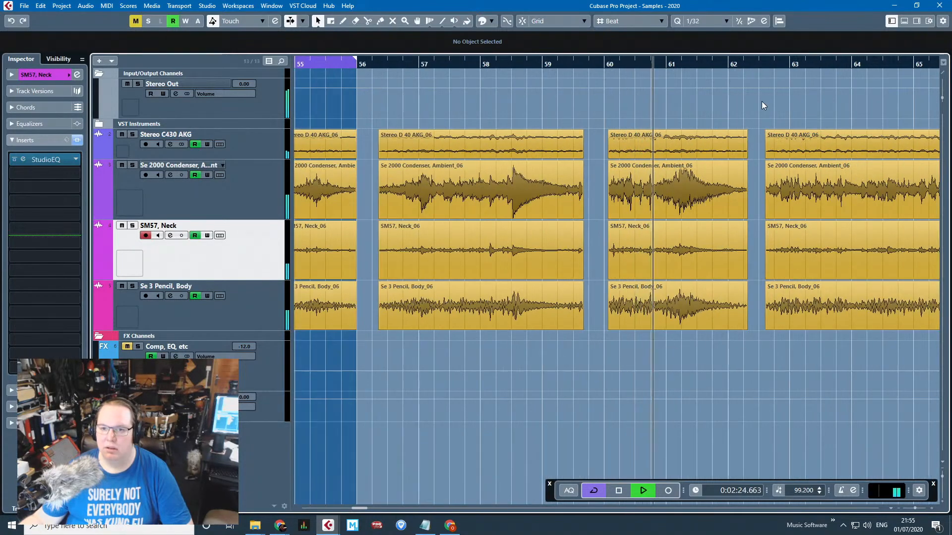
scroll(659, 262, "up", 2)
scroll(666, 261, "down", 3)
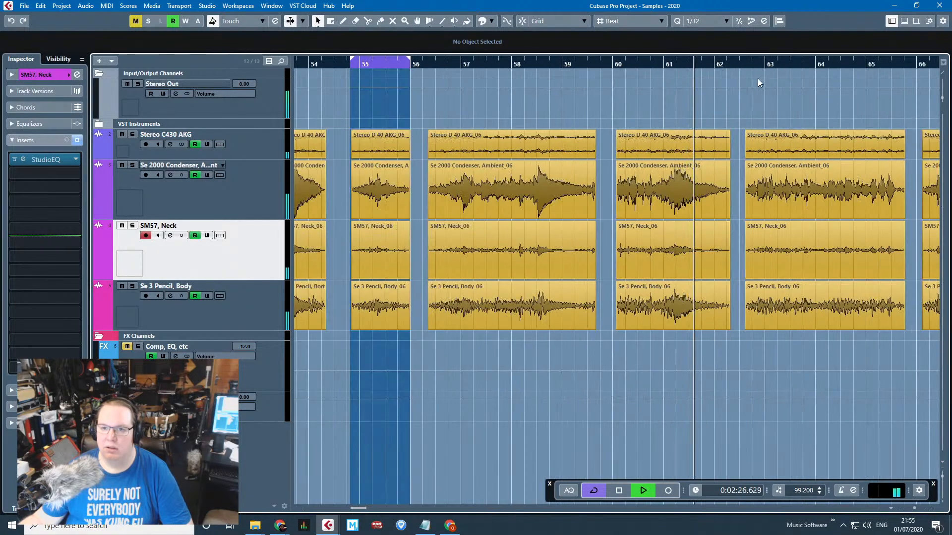
scroll(757, 79, "down", 1)
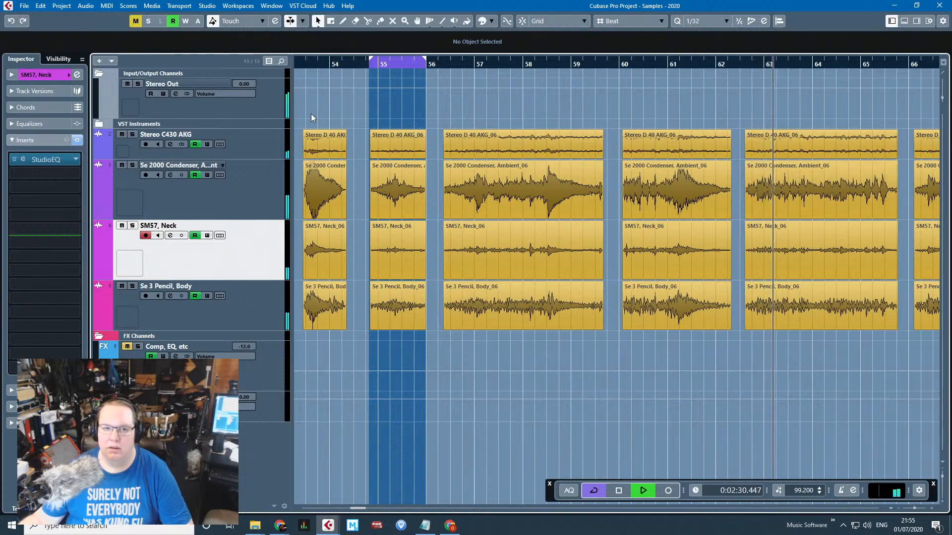
key("space")
Select the second yellow event group near bar 55 and add a fade-in of 0.0.0.83 on all four tracks.
scroll(367, 139, "up", 5)
left_click_drag(483, 97, 432, 300)
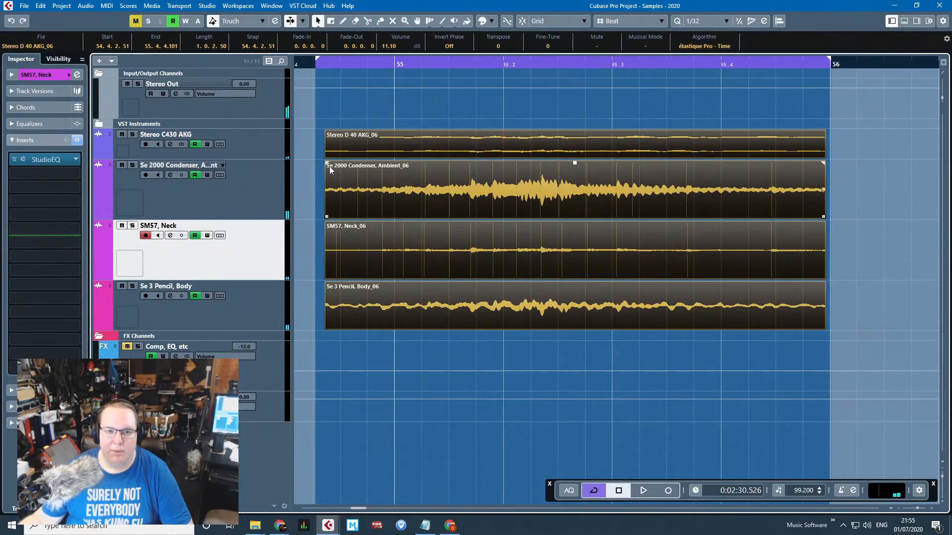
left_click_drag(328, 164, 342, 165)
left_click(822, 165)
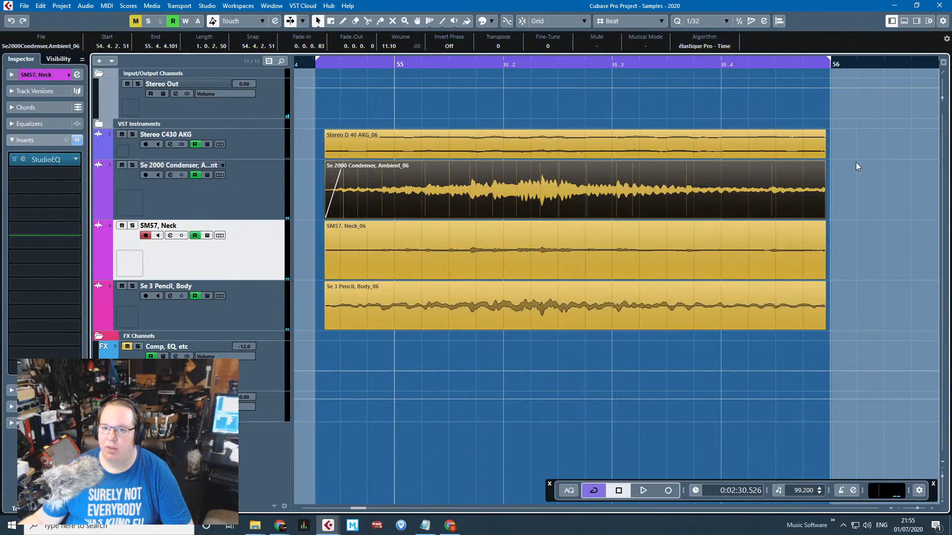
Add fade-outs to the second group, 0.0.1.103 on the stereo AKG event, and lengthen that event's fade-in to 0.0.1.26.
left_click_drag(831, 143, 814, 297)
left_click_drag(823, 226, 802, 219)
left_click(793, 113)
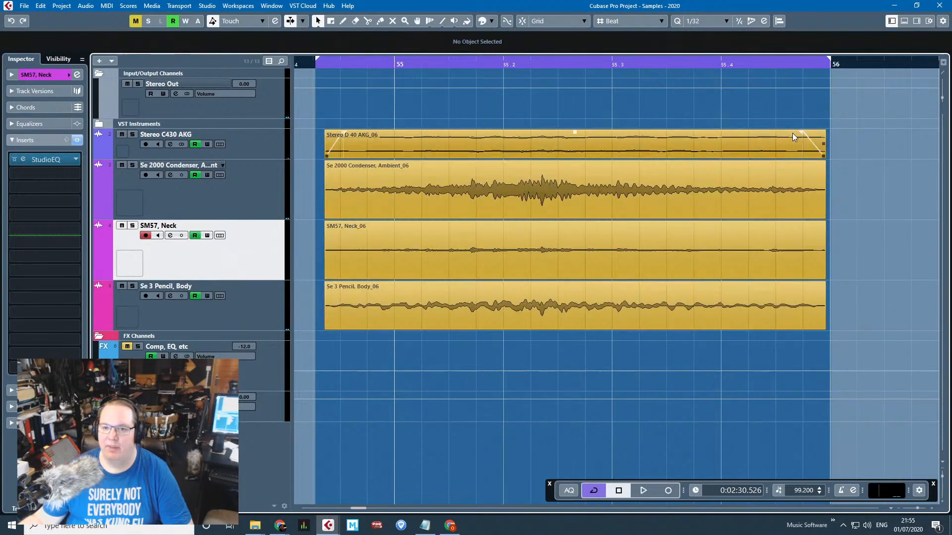
left_click_drag(800, 131, 776, 132)
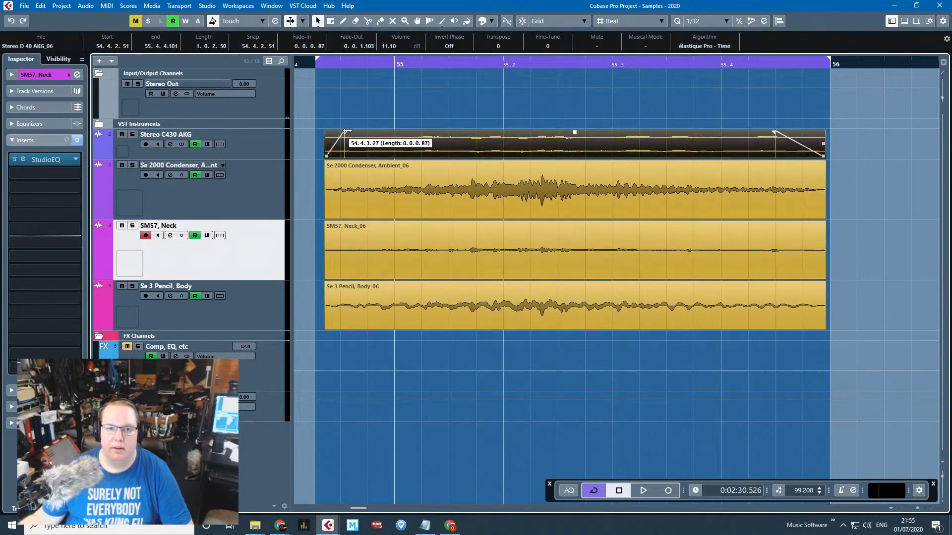
Tighten the cycle start to the second group and lengthen its fade-outs during playback, reaching 0.0.3.112 on the stereo AKG event.
left_click_drag(318, 62, 320, 68)
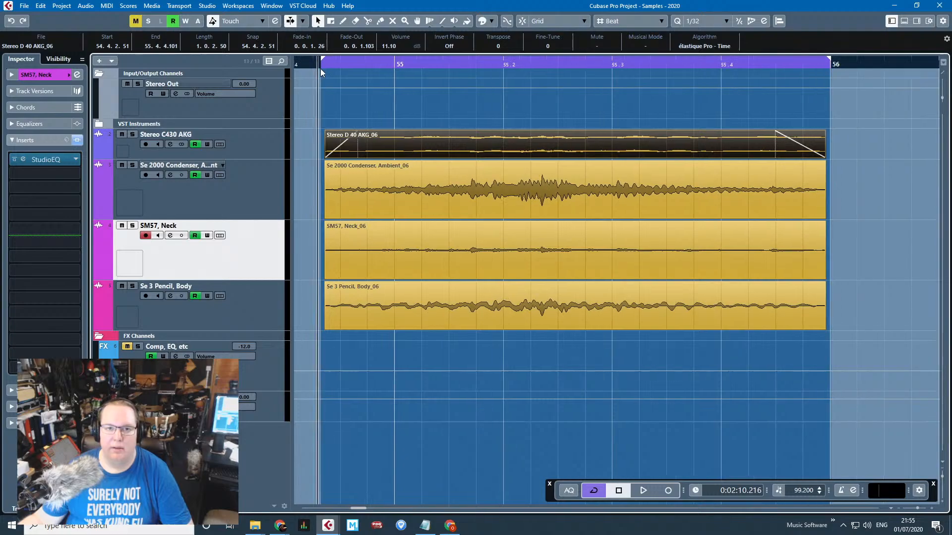
key("space")
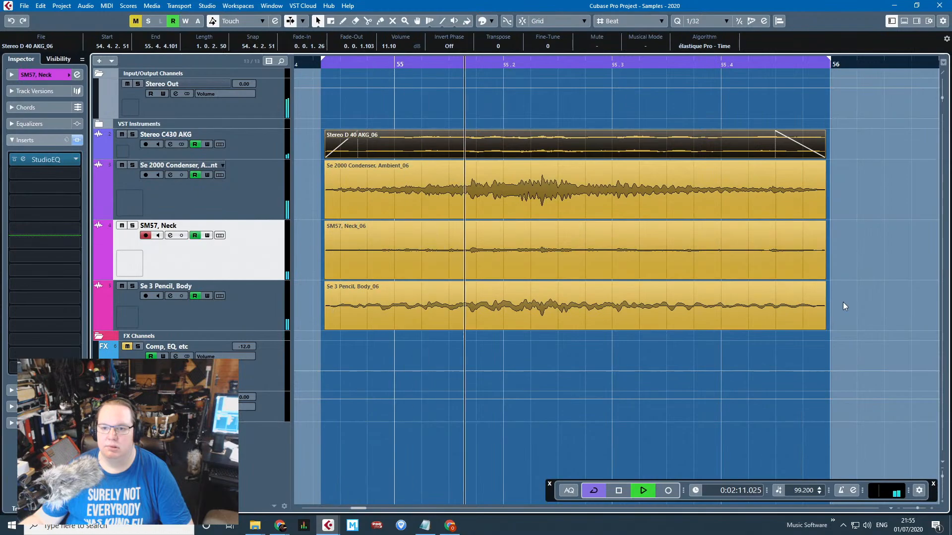
left_click_drag(842, 302, 760, 130)
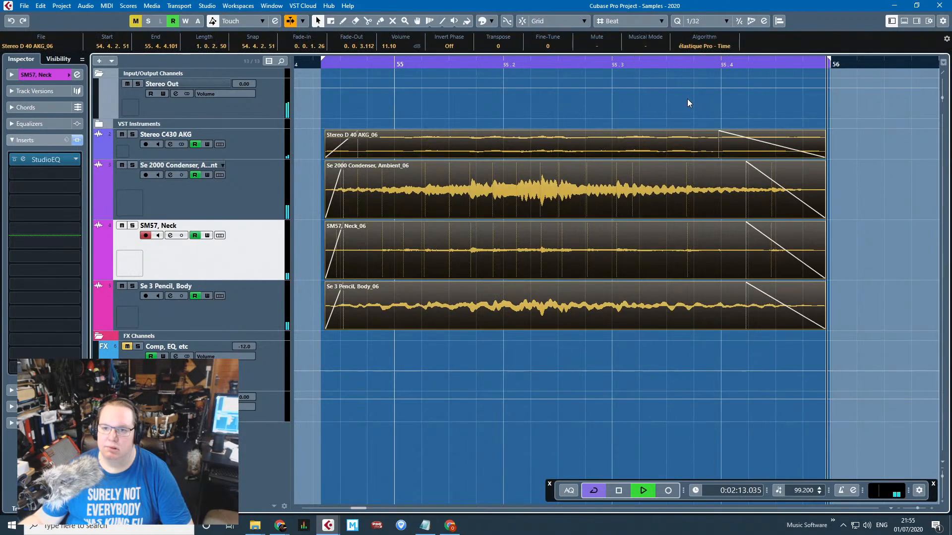
left_click(911, 186)
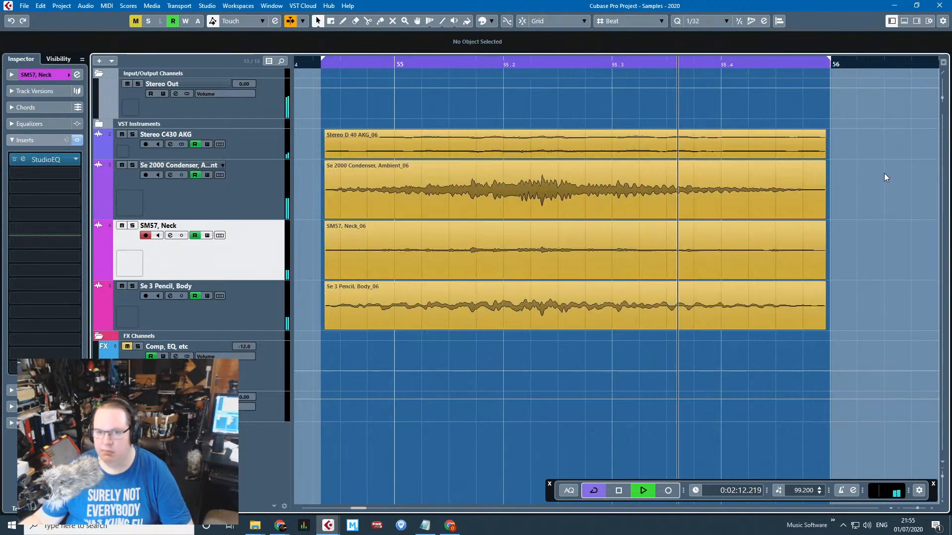
key("space")
Export the second group's cycle range as a Wave audio mixdown named Jank 2.
left_click(23, 6)
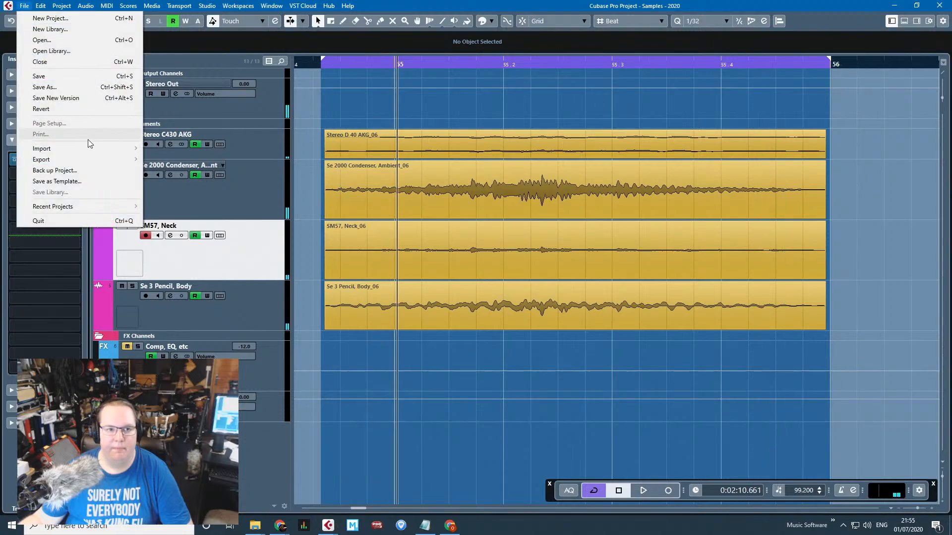
mouse_move(43, 155)
left_click(180, 156)
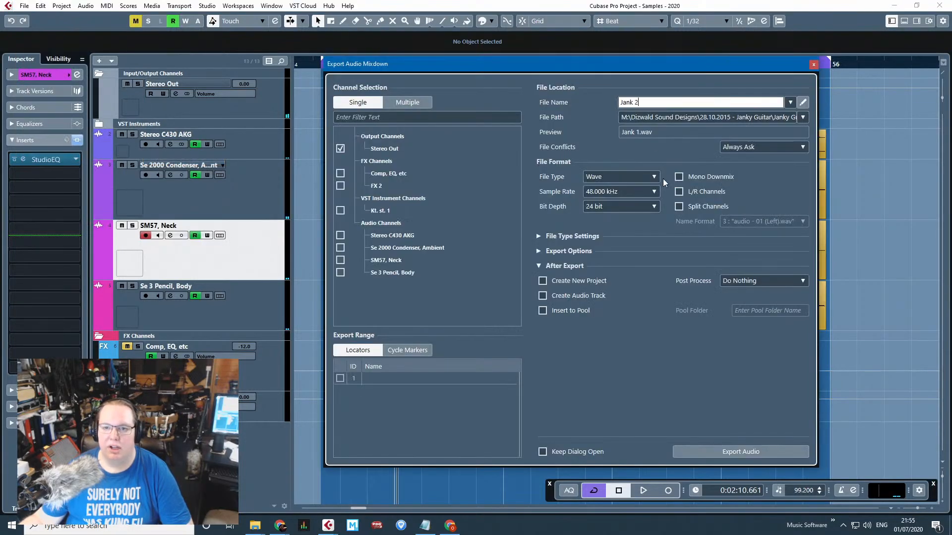
left_click(742, 451)
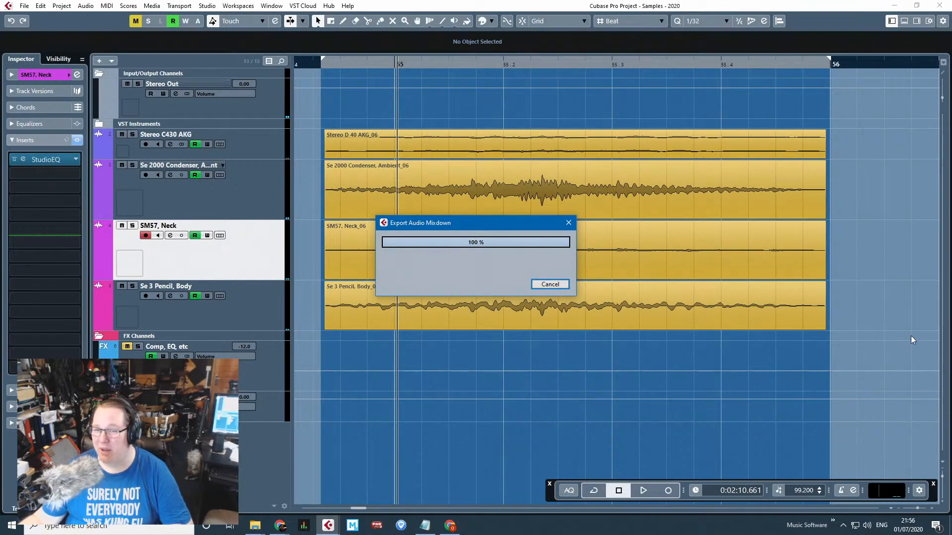
Audition the short yellow event groups between bars 68 and 70, then stop playback.
scroll(885, 335, "down", 6)
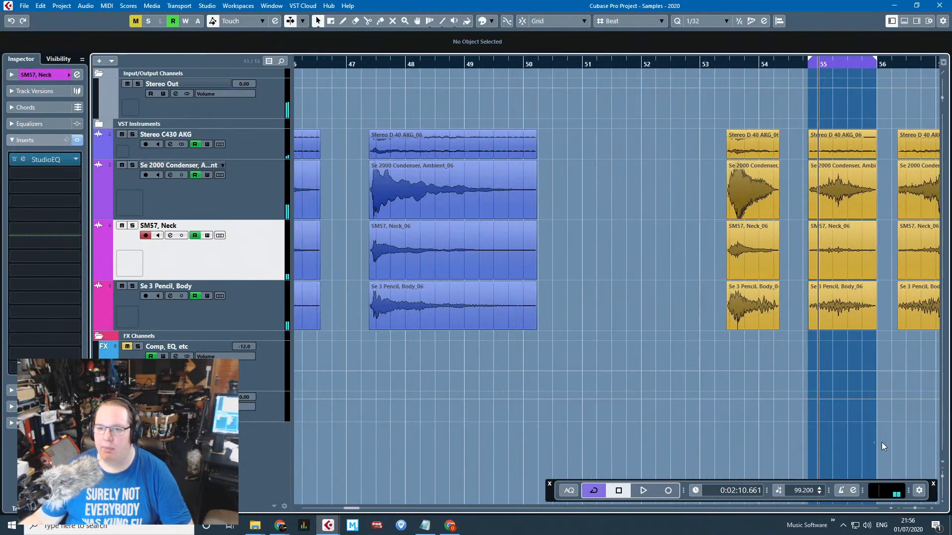
scroll(881, 446, "right", 10)
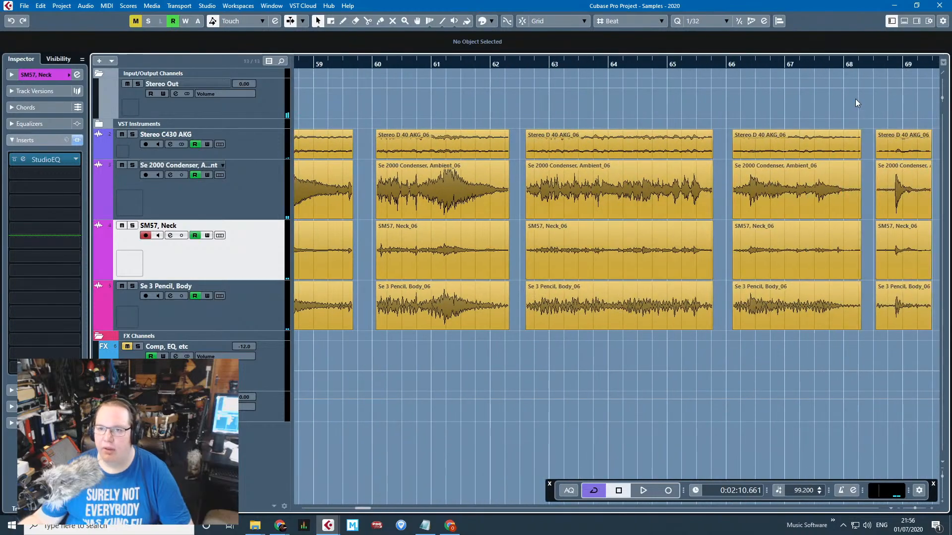
left_click(875, 64)
key("space")
scroll(939, 99, "up", 3)
left_click_drag(893, 101, 947, 94)
scroll(872, 405, "right", 2)
scroll(854, 404, "up", 5)
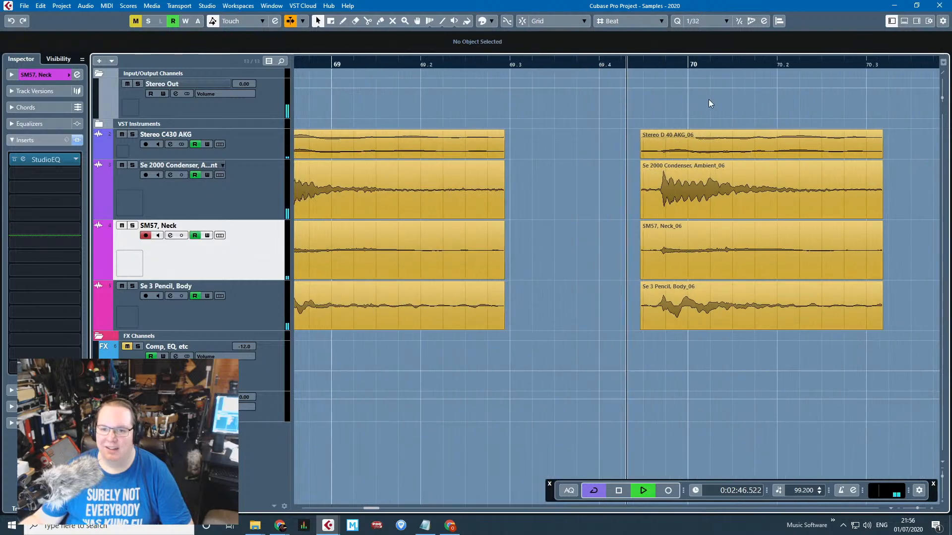
scroll(611, 219, "down", 3)
left_click_drag(729, 112, 783, 297)
key("space")
Split the yellow event group near bar 69 just before its attack and delete the leading piece on all four tracks.
left_click_drag(566, 381, 515, 147)
scroll(514, 199, "up", 3)
left_click(469, 245, "alt")
left_click_drag(424, 110, 432, 267)
key("Delete")
left_click(436, 322)
key("Delete")
Move the trimmed group to start at 68.4.1.0 and add a fade-in of 0.0.0.23 on all four tracks.
left_click_drag(448, 357, 515, 147)
key("j")
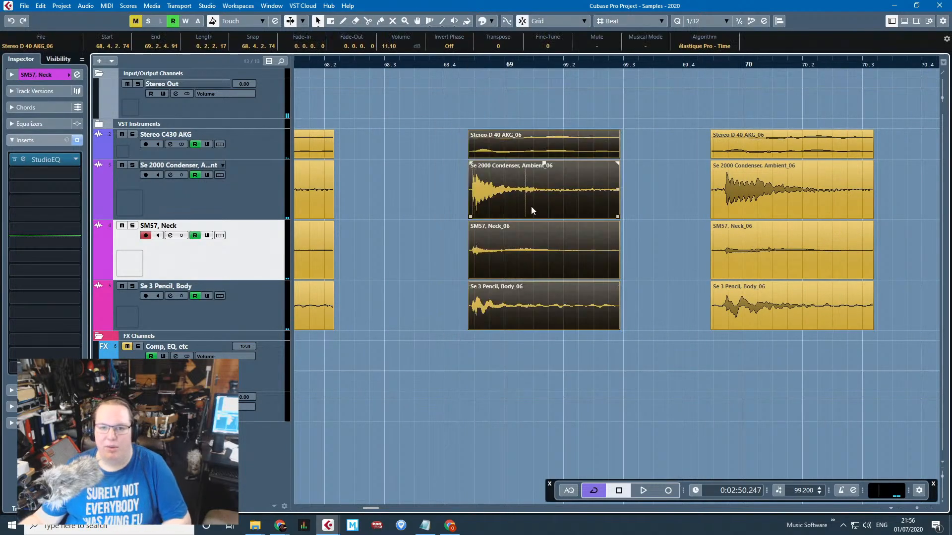
left_click_drag(531, 206, 467, 177)
scroll(428, 204, "up", 3)
mouse_move(431, 206)
left_mouse_down()
mouse_move(523, 185)
mouse_move(496, 141)
left_mouse_up()
Set the cycle range from beat 68.4 to just past the end of the trimmed event group.
left_click_drag(489, 65, 802, 69)
scroll(734, 217, "down", 5)
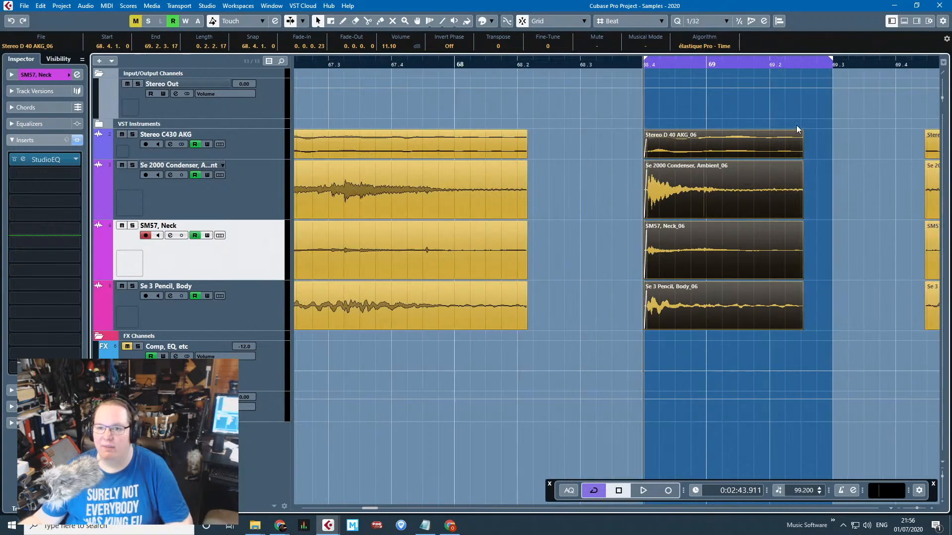
scroll(802, 124, "up", 4)
left_click_drag(882, 58, 852, 75)
Trim the group's end to 69.2.3.3 and add a fade-out of 0.1.0.12 on all four tracks.
left_click_drag(800, 100, 800, 102)
left_click_drag(820, 121, 623, 129)
key("ctrl+z")
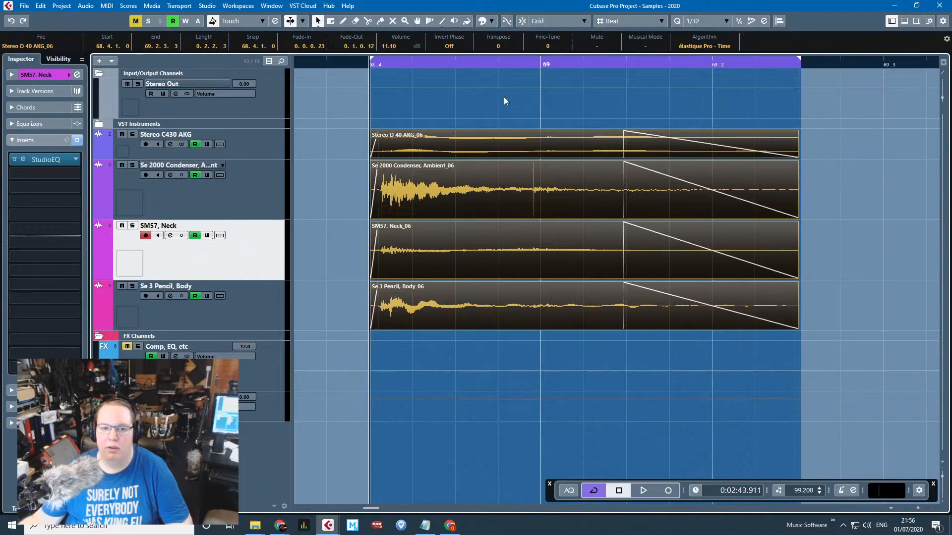
Play the faded group from beat 68.4, stop playback, and select the Stereo Out channel.
left_click(375, 65)
key("space")
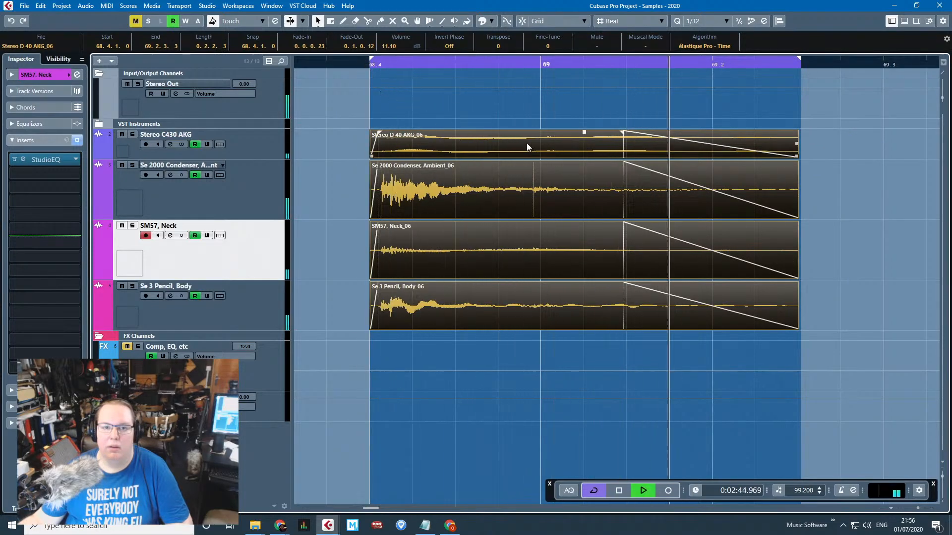
key("space")
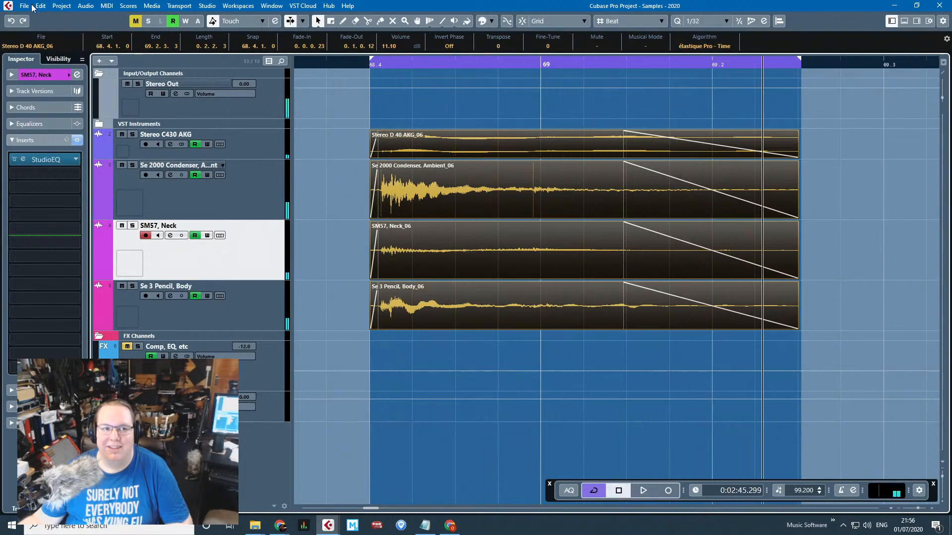
left_click(26, 6)
left_click(275, 100)
Select the last three yellow event groups, lower their event volume slightly, and play them from beat 68.4.
scroll(370, 119, "down", 6)
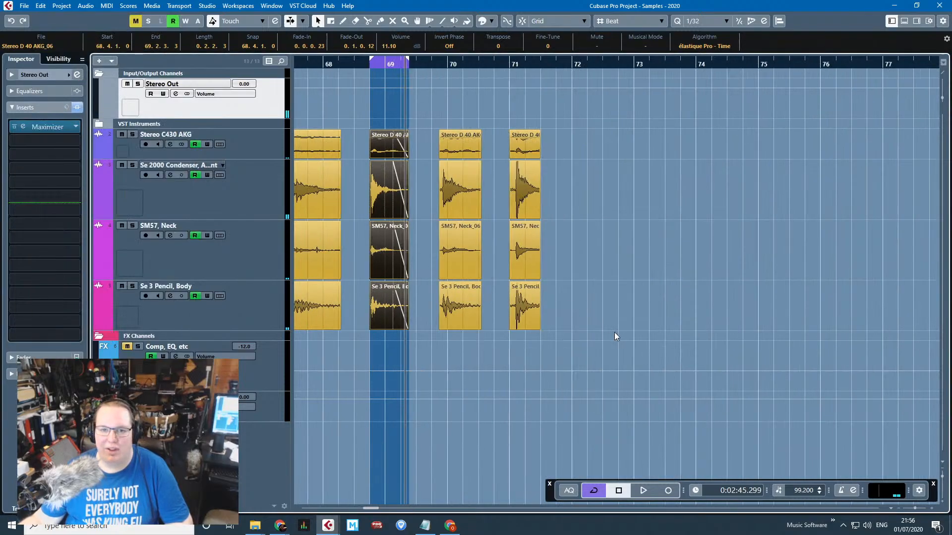
left_click_drag(614, 332, 373, 124)
scroll(386, 126, "up", 4)
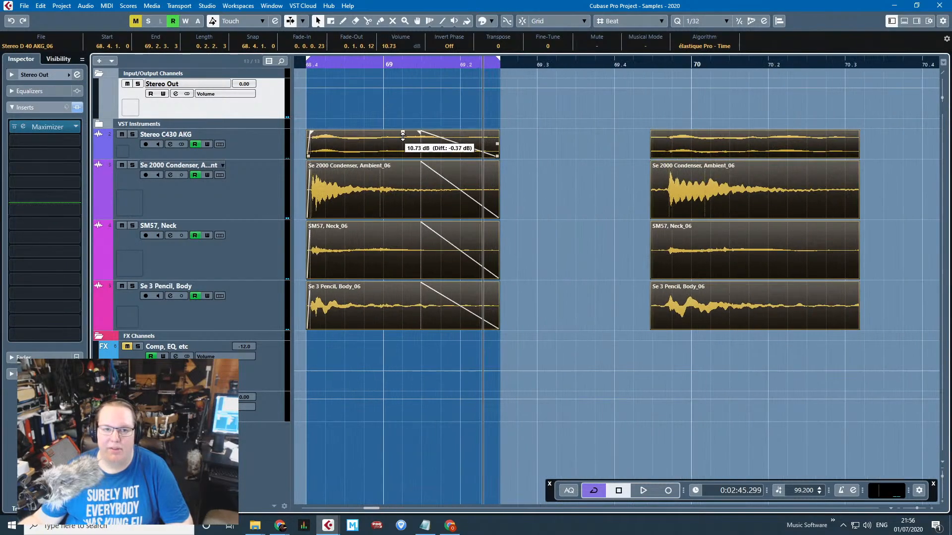
left_click(300, 64)
key("space")
left_click(571, 132)
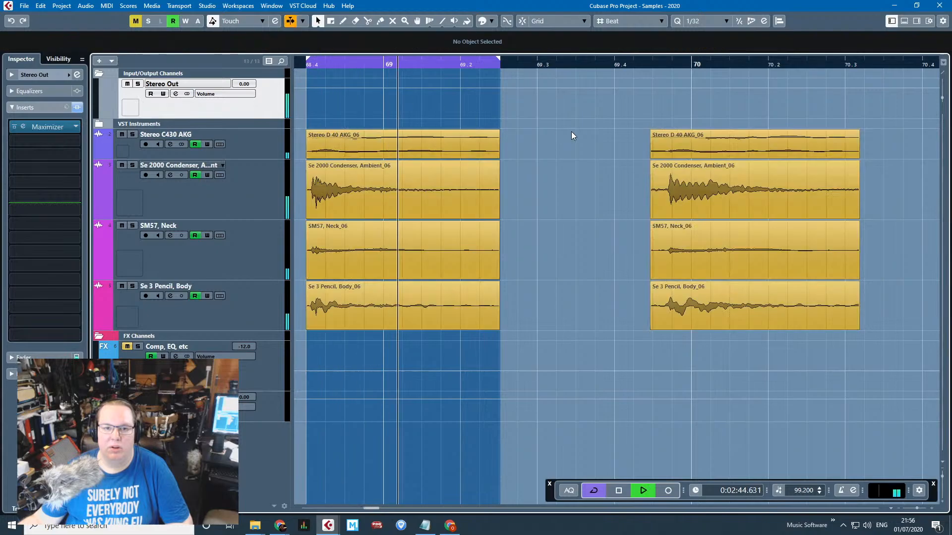
Stop playback and export the Stereo Out cycle range as the Wave file Short Jank 1.
key("space")
left_click(24, 6)
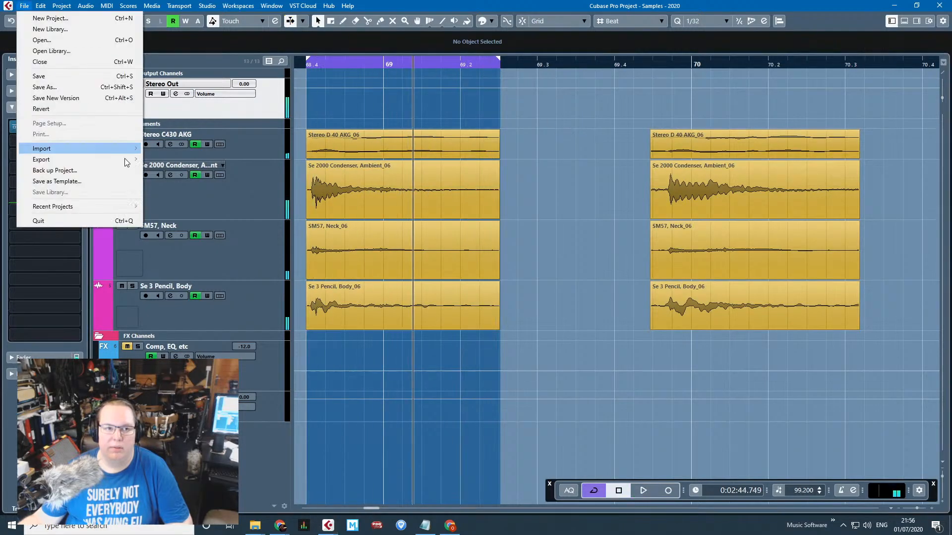
mouse_move(134, 161)
left_click(178, 159)
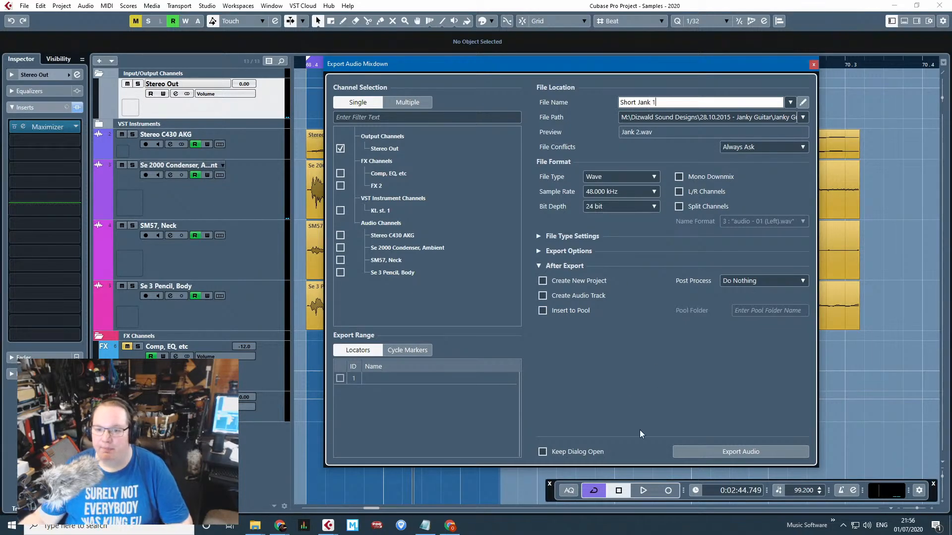
left_click(776, 455)
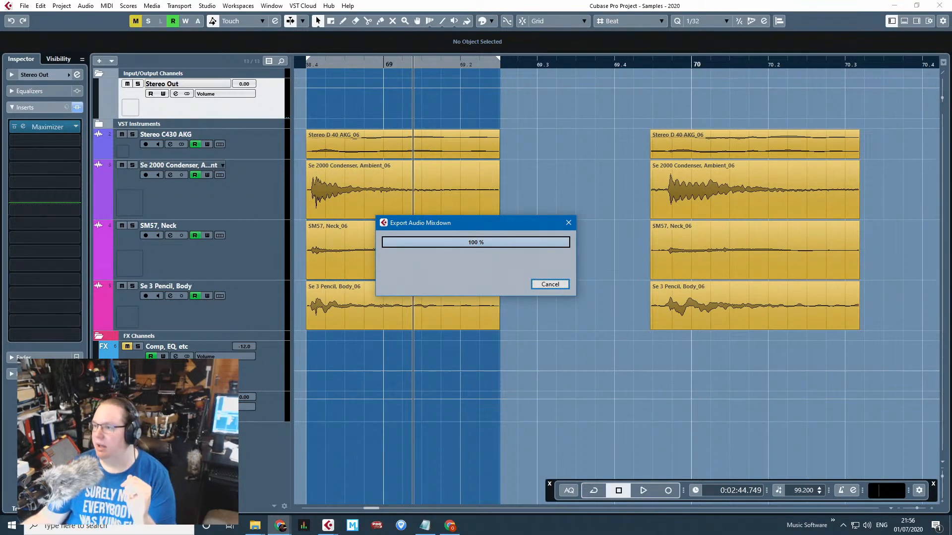
Trim the start of the next four-track event group, add a 0.0.0.22 fade-in and move it to beat 69.4.
left_click(631, 64)
key("space")
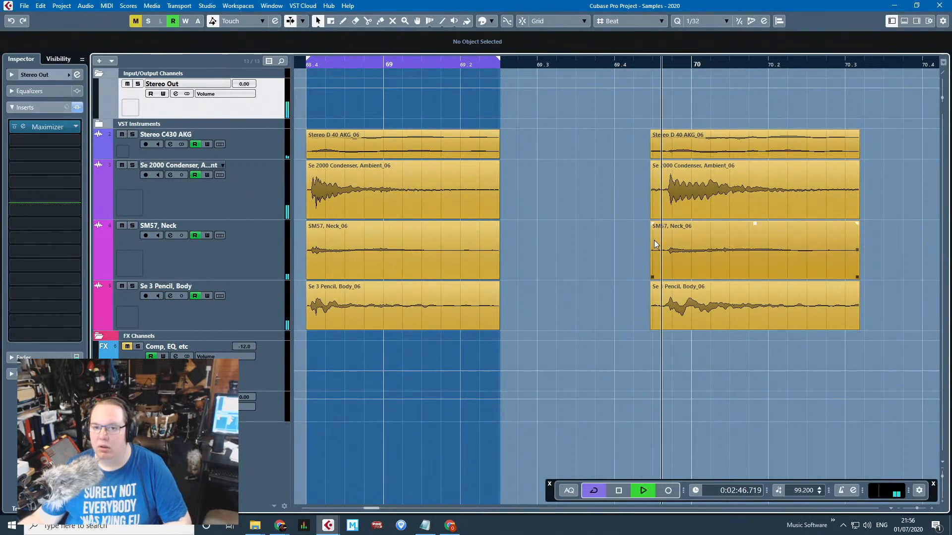
key("h")
left_click(661, 312)
left_click_drag(619, 218, 655, 217)
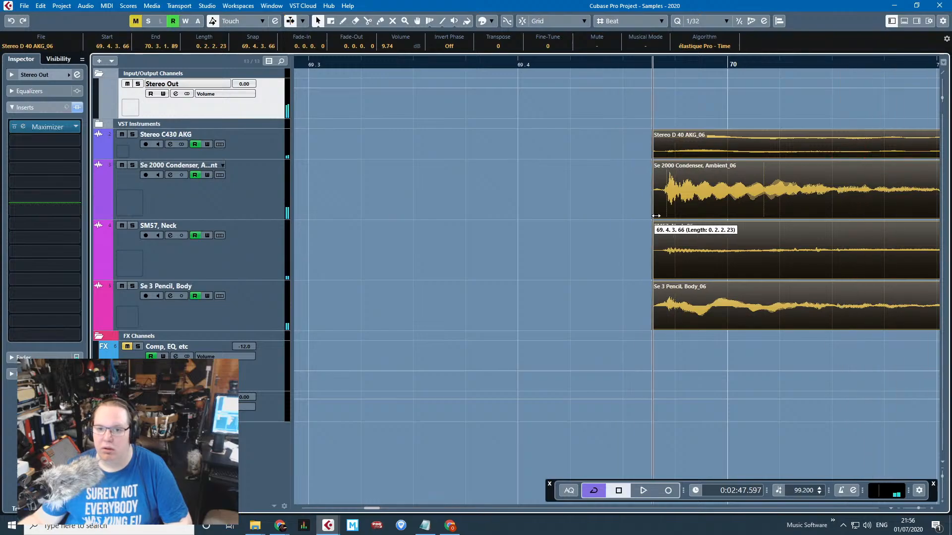
left_click_drag(770, 217, 634, 217)
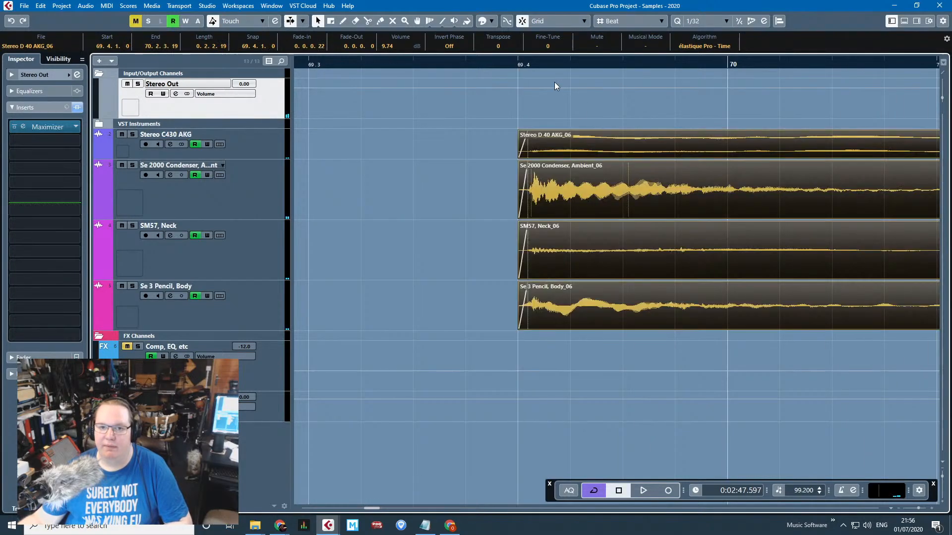
Set the cycle range from beat 69.4 to the end of the moved event group.
left_click_drag(520, 56, 709, 126)
scroll(709, 127, "down", 2)
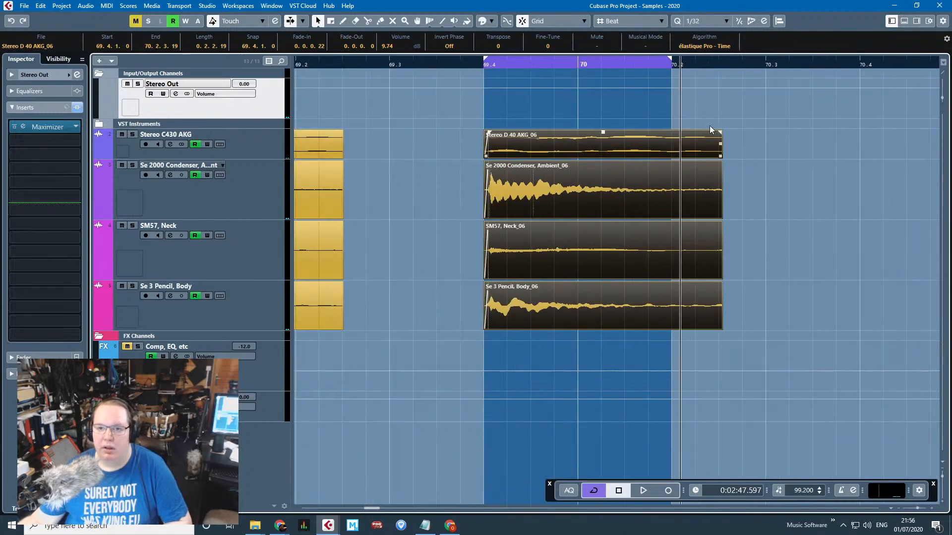
left_click_drag(675, 55, 722, 75)
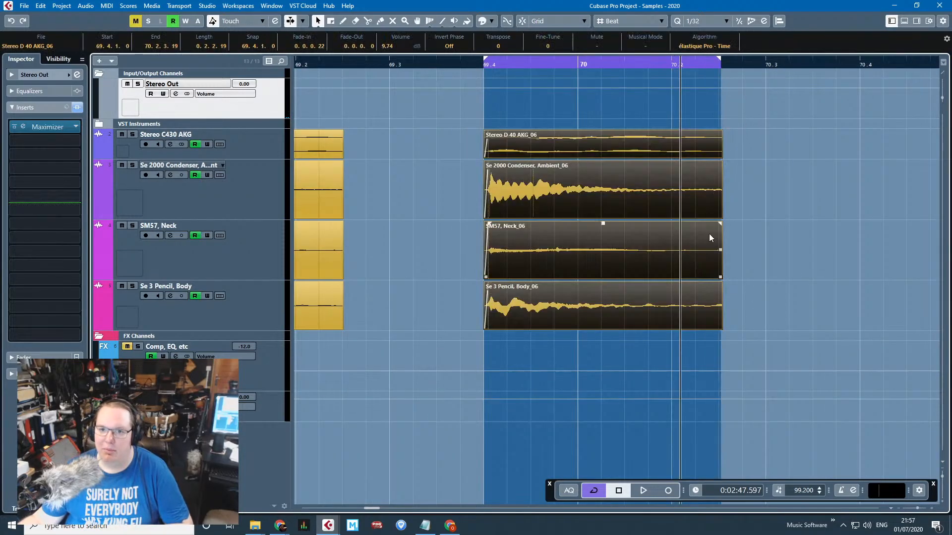
Add a fade-out to all four events and trim their ends to 70.2.2.112, giving a 0.0.3.96 fade, and audition them.
left_click_drag(721, 133, 633, 132)
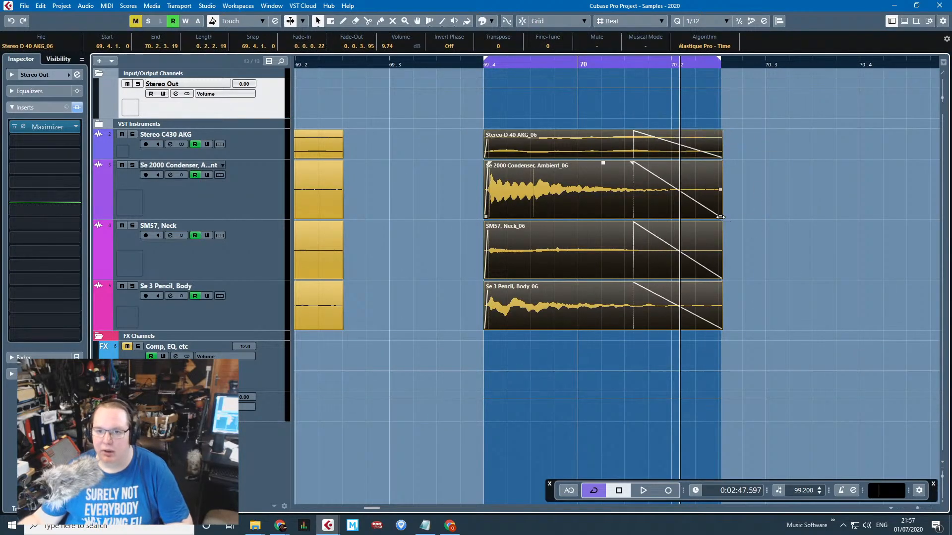
left_click_drag(721, 217, 717, 217)
left_click(479, 64)
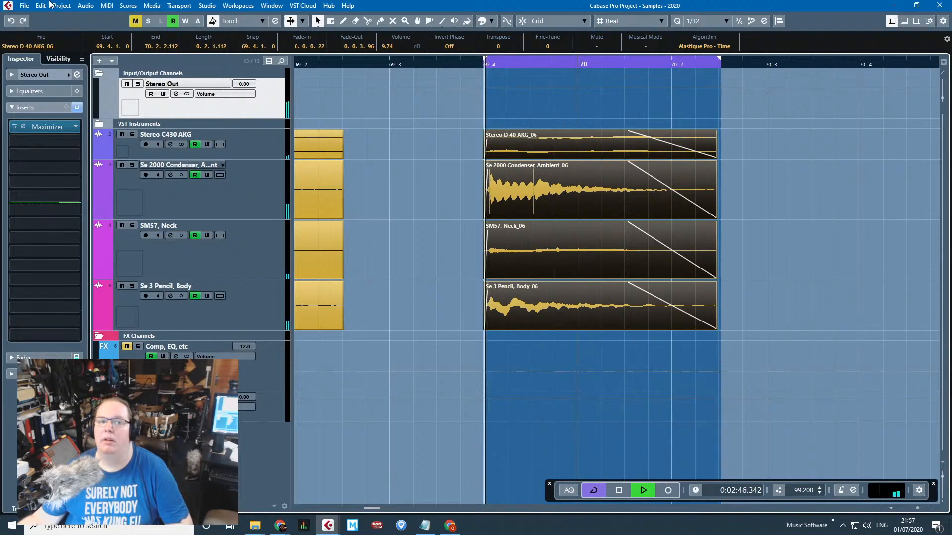
key("space")
Export the Stereo Out cycle range as the Wave file Short Jank 2.
left_click(24, 6)
mouse_move(99, 150)
left_click(166, 155)
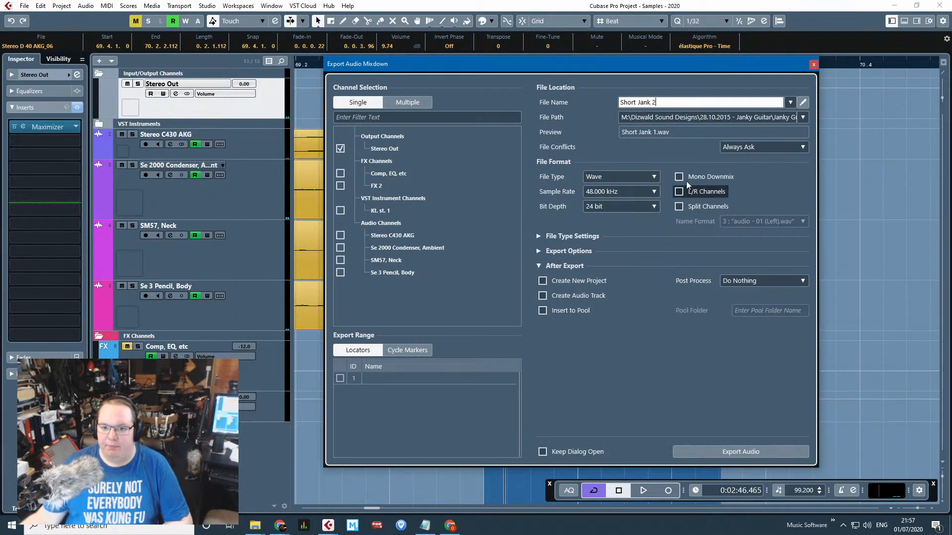
left_click(732, 452)
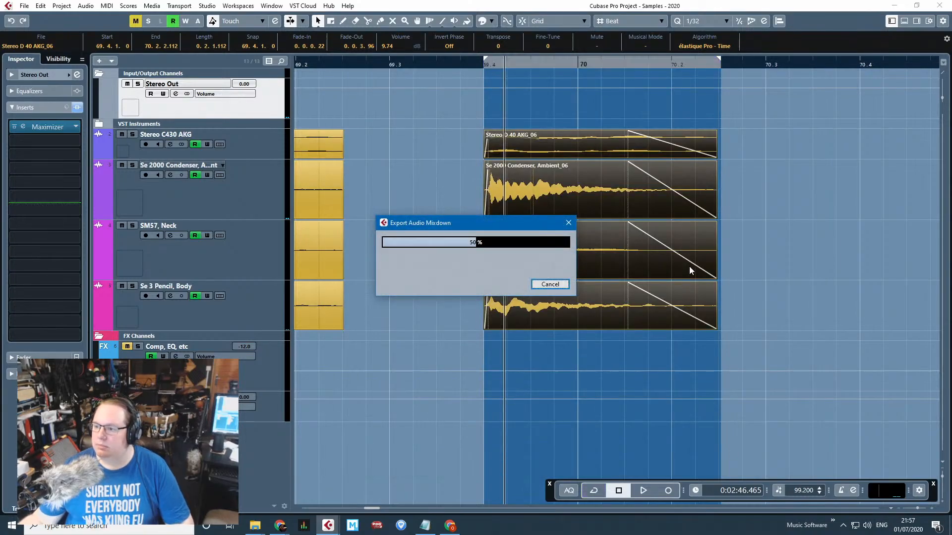
Trim the start of the four-track event group at bar 71, add a 0.0.0.13 fade-in and move it to 71.1.1.0.
left_click(777, 237)
scroll(779, 239, "down", 3)
scroll(787, 249, "right", 5)
left_click_drag(641, 131, 713, 104)
scroll(722, 227, "up", 6)
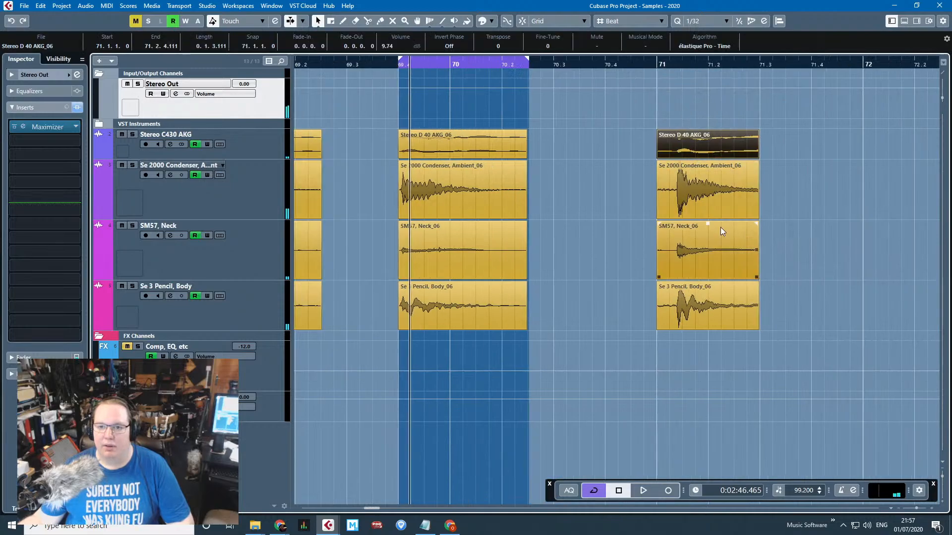
left_click_drag(513, 113, 595, 332)
key("j")
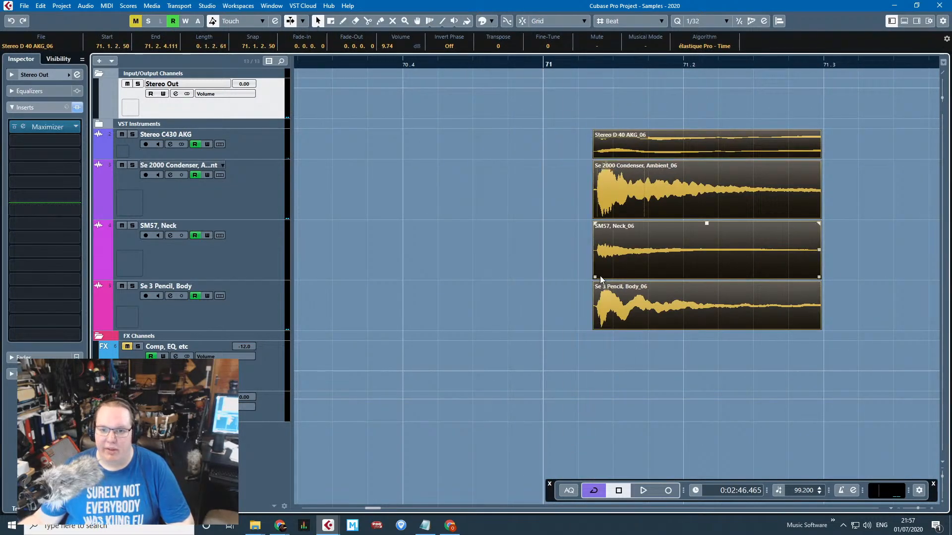
left_click_drag(595, 285, 599, 285)
key("j")
left_click_drag(707, 305, 657, 276)
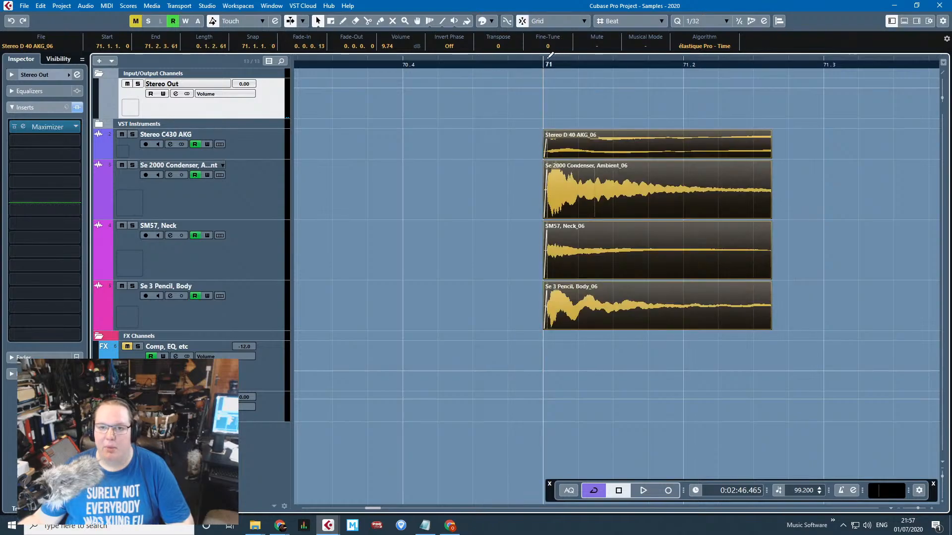
Set the cycle range from bar 71 to the group's end, add a 0.0.2.97 fade-out on all four tracks and play it.
left_click_drag(554, 57, 874, 102)
left_click_drag(822, 61, 775, 90)
left_click_drag(767, 131, 670, 110)
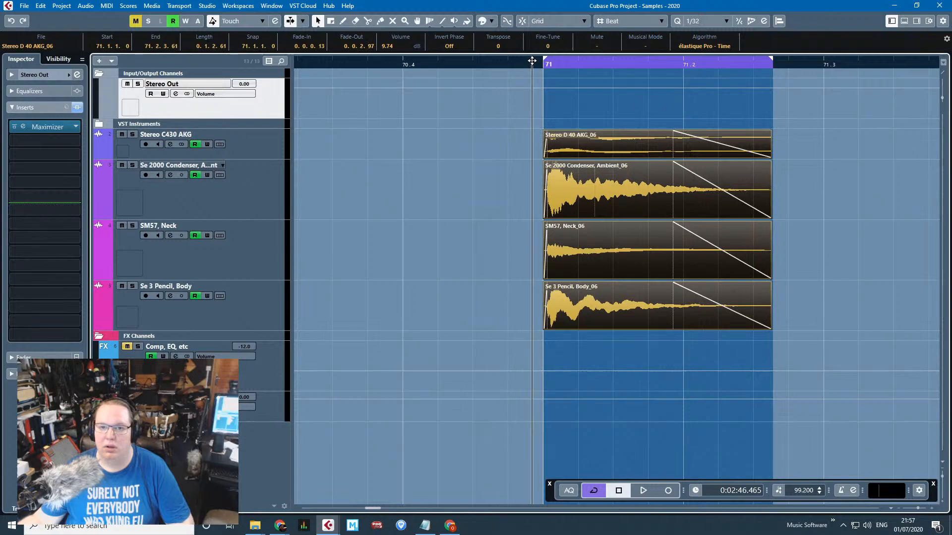
key("space")
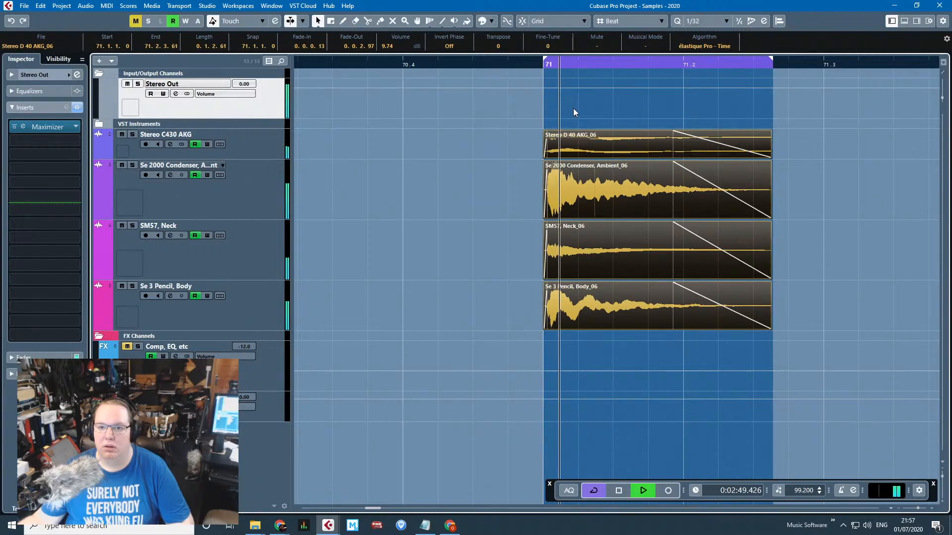
Export the bar 71 cycle range from Stereo Out as the next numbered Short Jank Wave file.
left_click(25, 6)
mouse_move(43, 158)
left_click(168, 160)
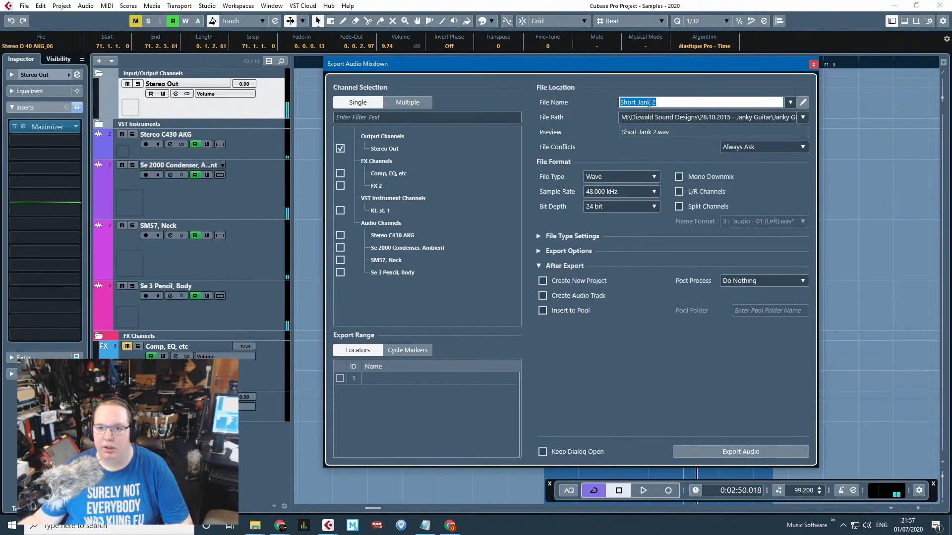
left_click(721, 457)
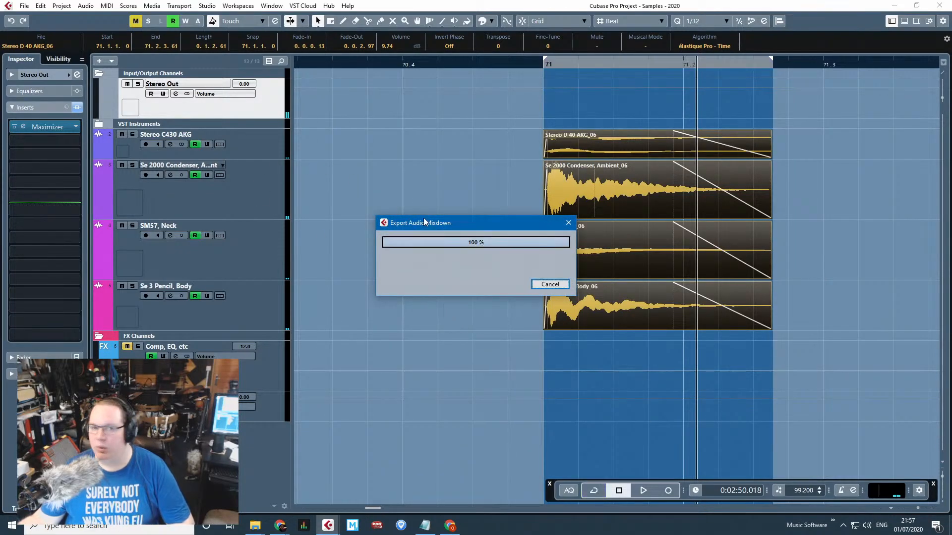
Play the yellow event group between bars 90 and 94 and set a cycle range around it.
left_click(410, 275)
scroll(409, 276, "down", 10)
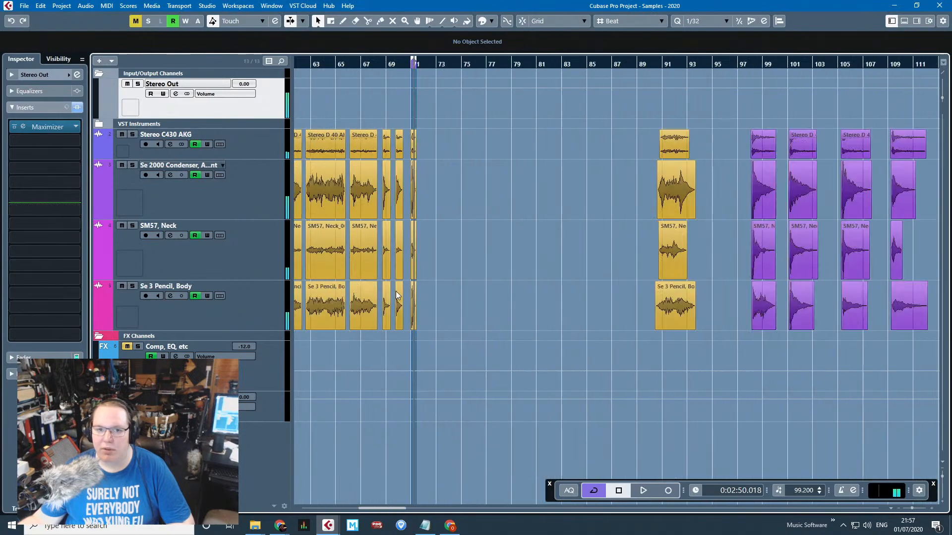
scroll(415, 293, "up", 4)
scroll(647, 317, "up", 5)
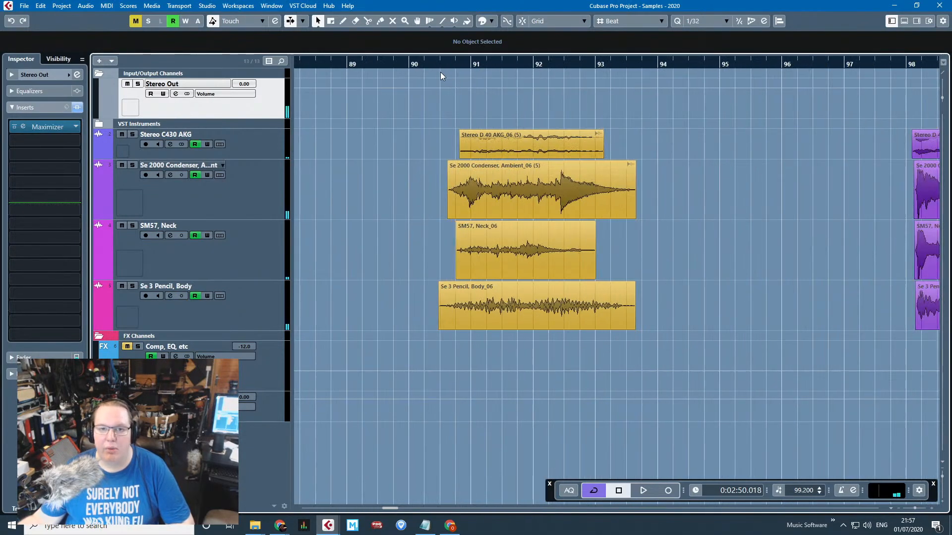
scroll(453, 150, "up", 2)
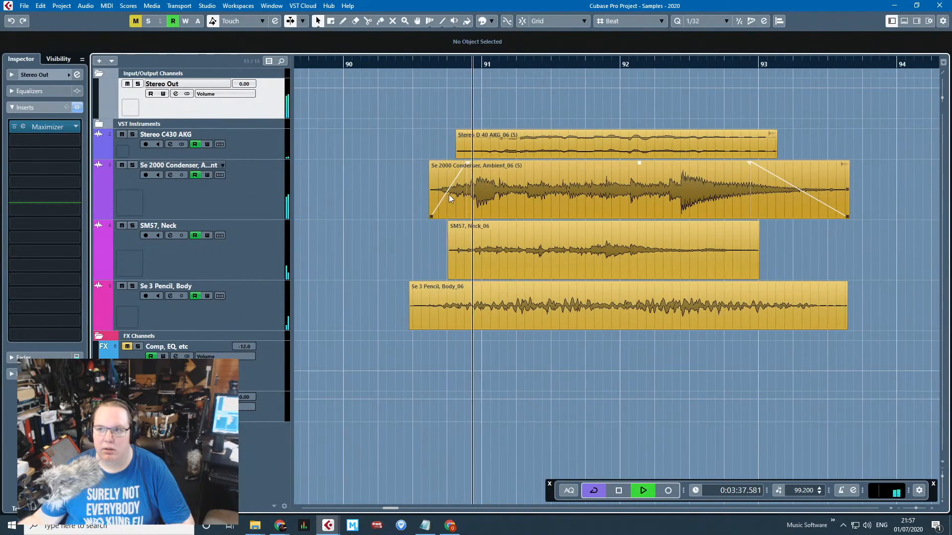
left_click_drag(401, 62, 862, 62)
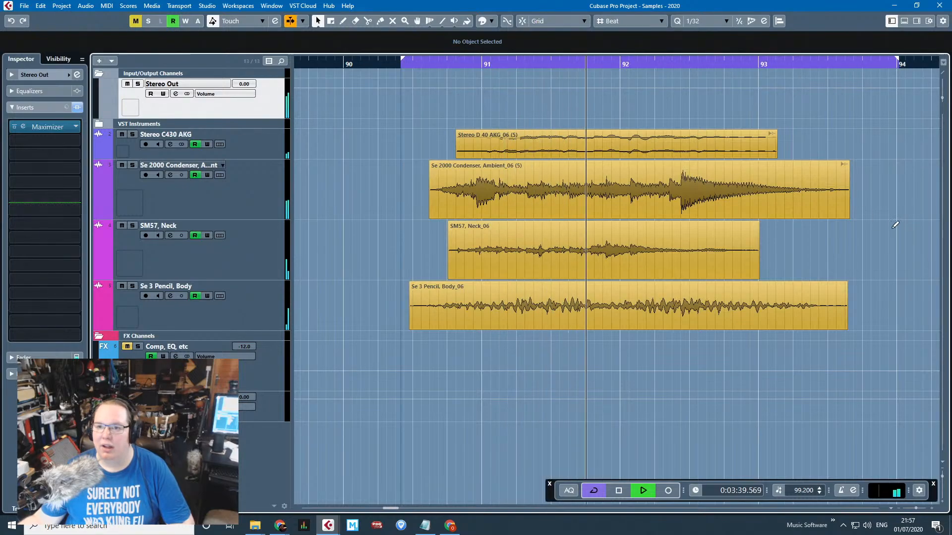
Tighten both ends of the cycle range to the edges of the yellow event group and stop playback.
scroll(859, 245, "up", 3)
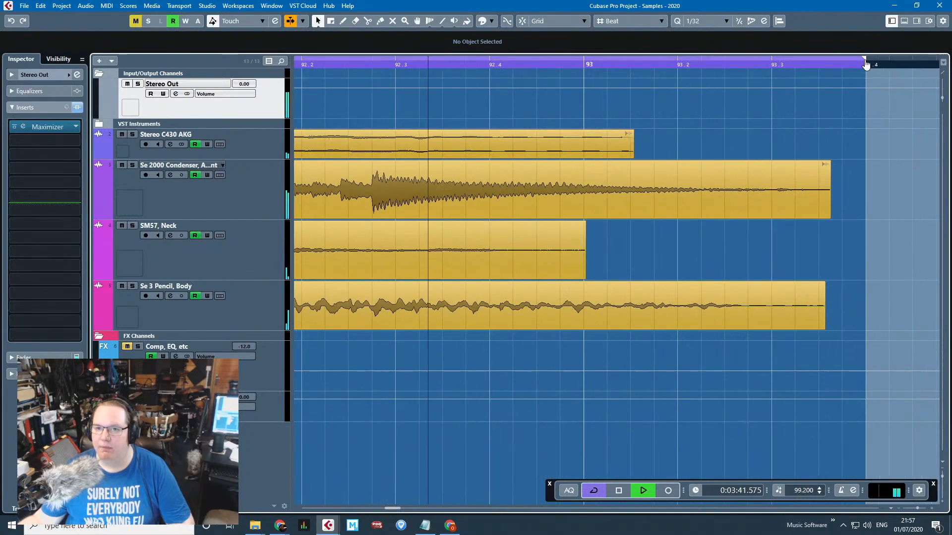
scroll(719, 321, "down", 3)
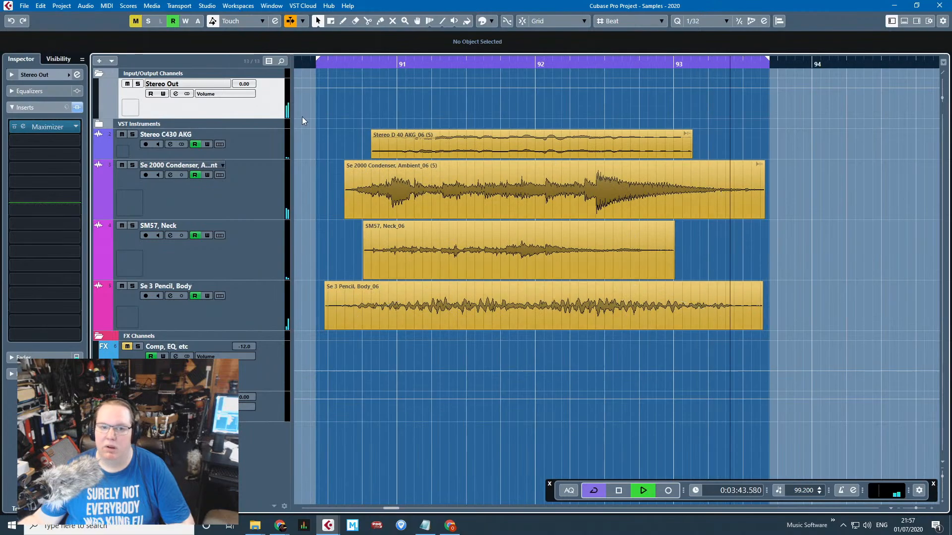
scroll(301, 119, "up", 2)
left_click_drag(333, 57, 341, 57)
scroll(601, 214, "down", 3)
key("space")
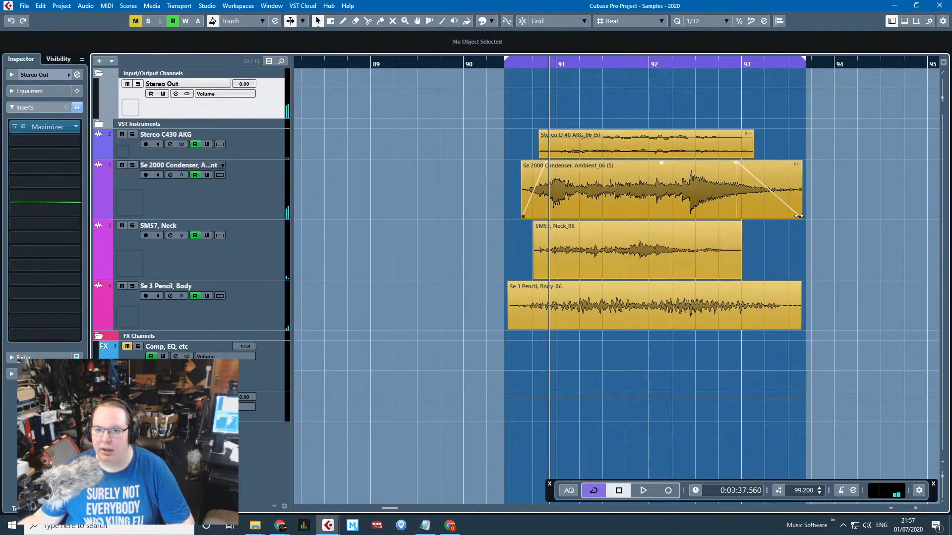
Trim the end of the Se 2000 Condenser, Ambient event to 93.3.1.62 and play the group through.
left_click_drag(798, 215, 787, 216)
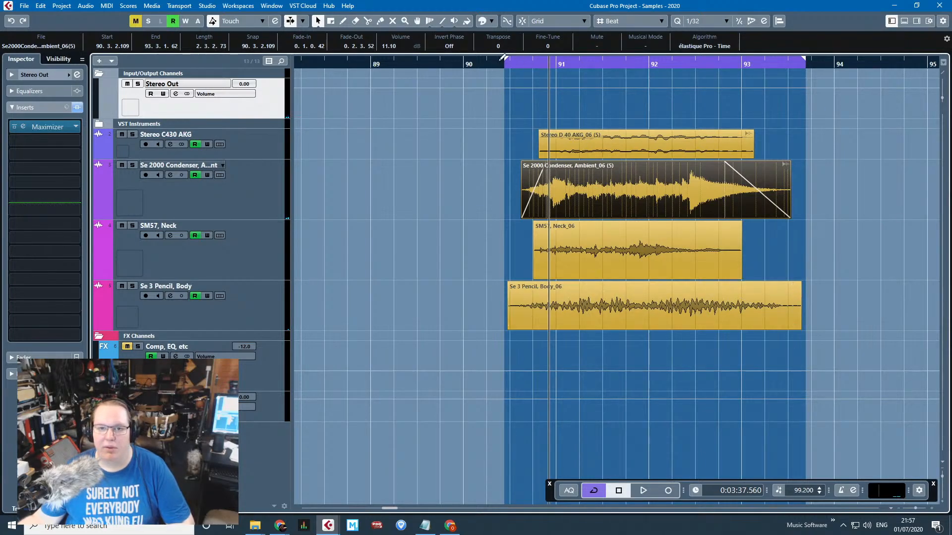
scroll(590, 264, "down", 4)
key("space")
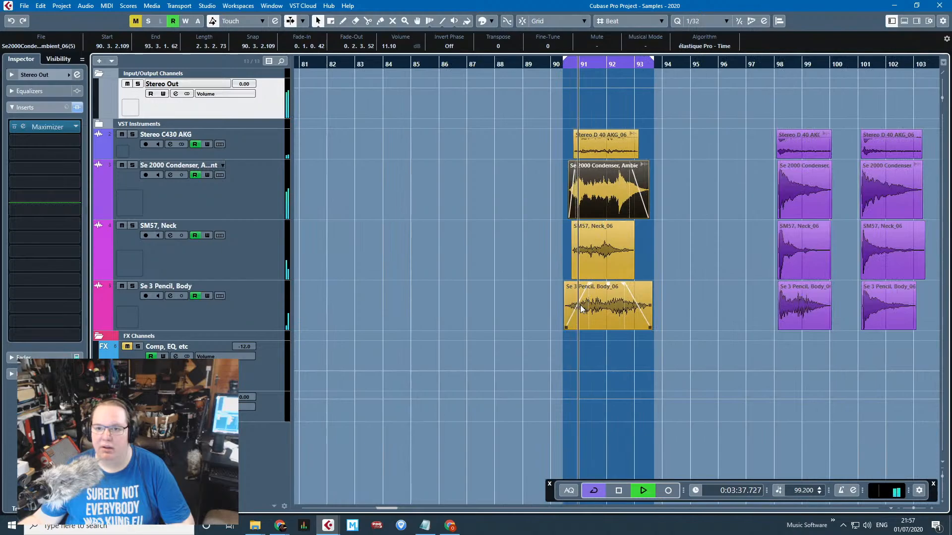
scroll(585, 327, "up", 4)
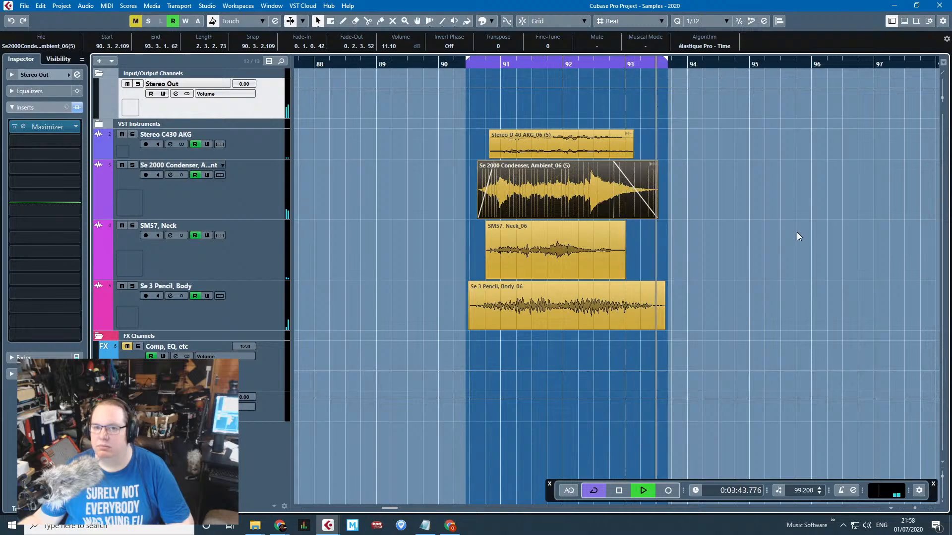
key("space")
Listen to the Se 3 Pencil, Body track in solo, trim its event's end to 93.2.4.61 and set its fade-out to 1.0.2.20.
left_click(658, 305)
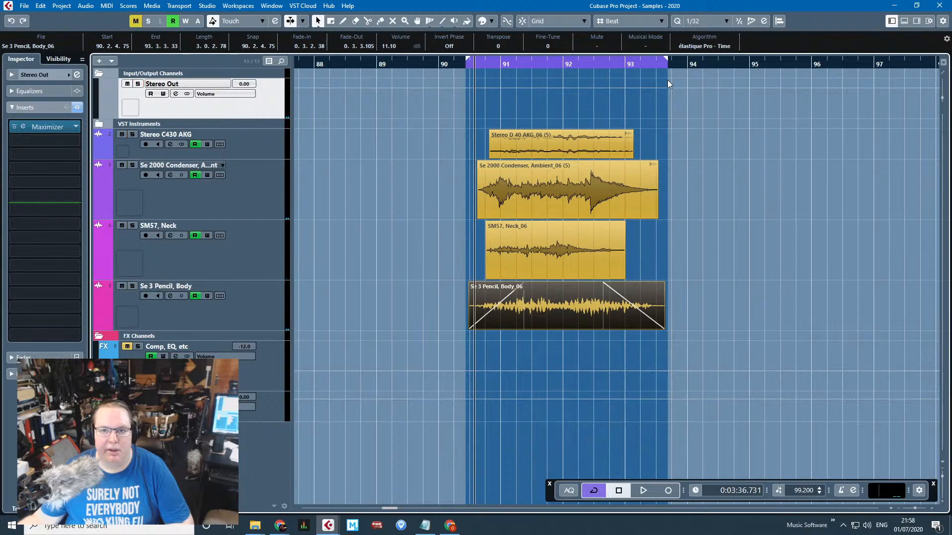
key("space")
left_click(132, 286)
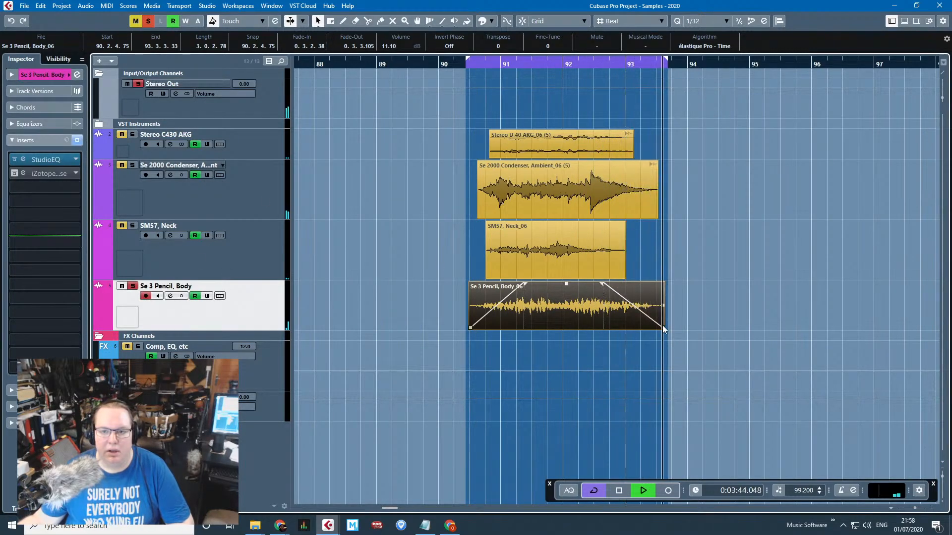
left_click_drag(663, 330, 653, 329)
left_click_drag(592, 283, 582, 284)
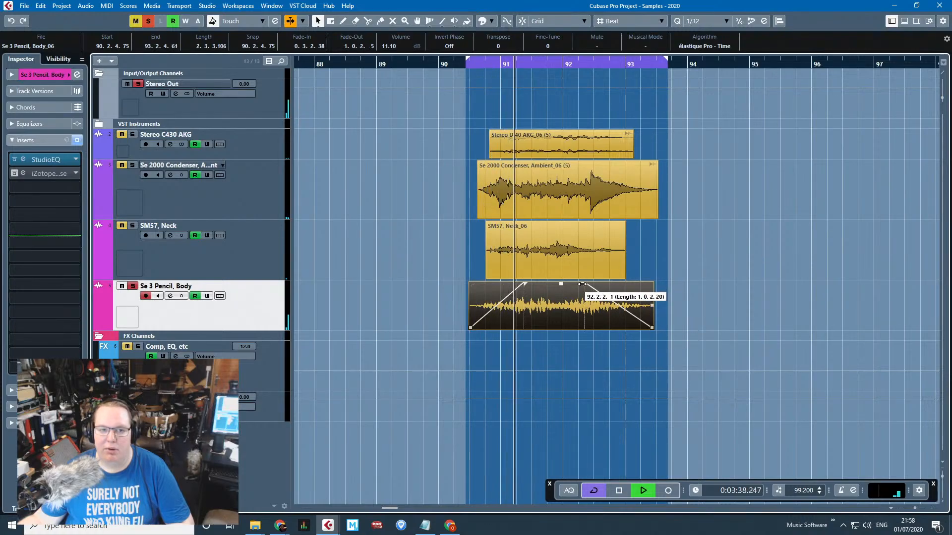
key("s")
Play the yellow event group through and export the cycle range as a Wave file named Layered Jank 1.
scroll(674, 284, "up", 2)
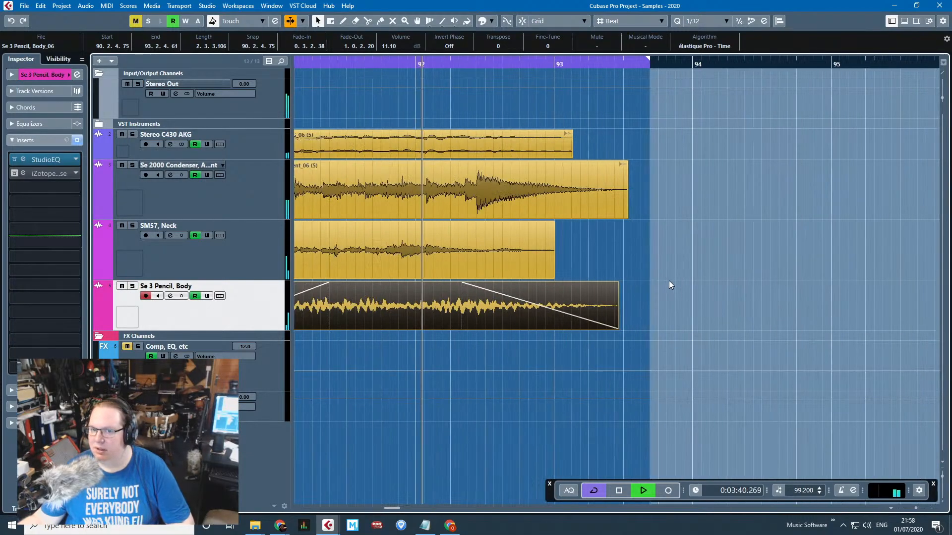
scroll(541, 331, "down", 3)
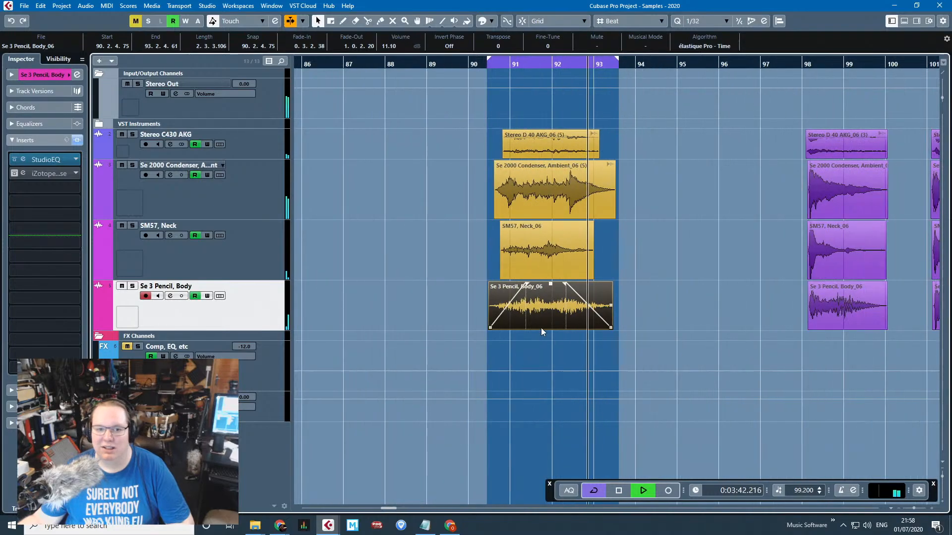
left_click(27, 6)
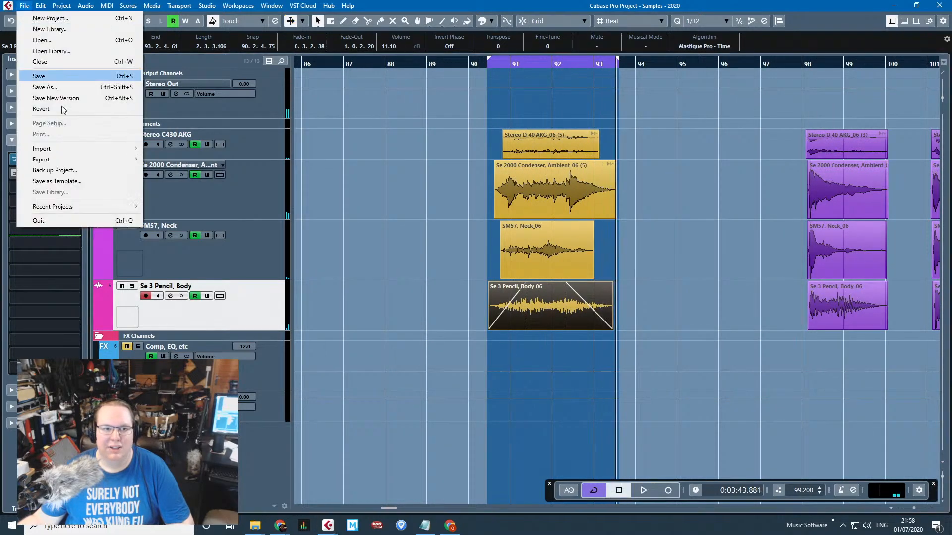
left_click(169, 159)
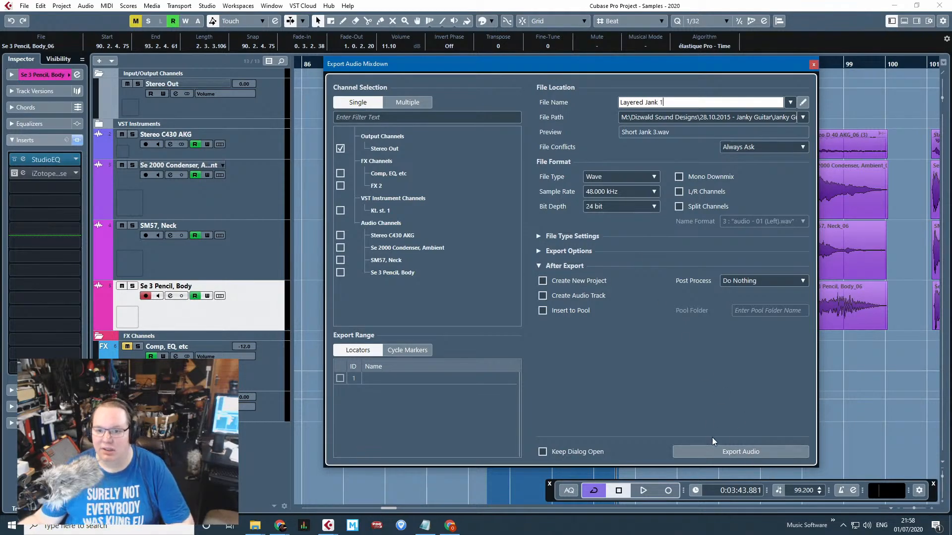
left_click(715, 452)
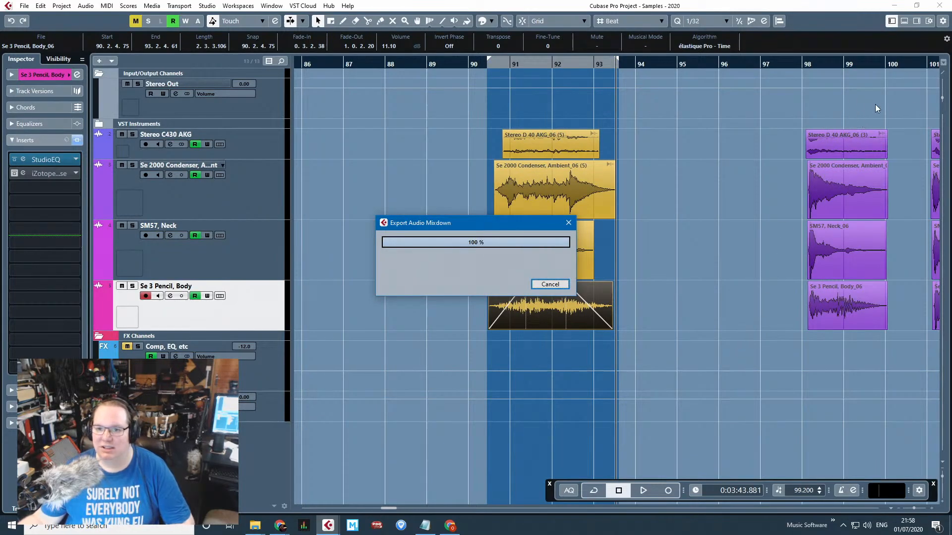
Play the purple event group between bars 98 and 100 and select its events on all four tracks.
left_click(800, 65)
key("h")
key("space")
left_click_drag(701, 386, 738, 152)
key("h")
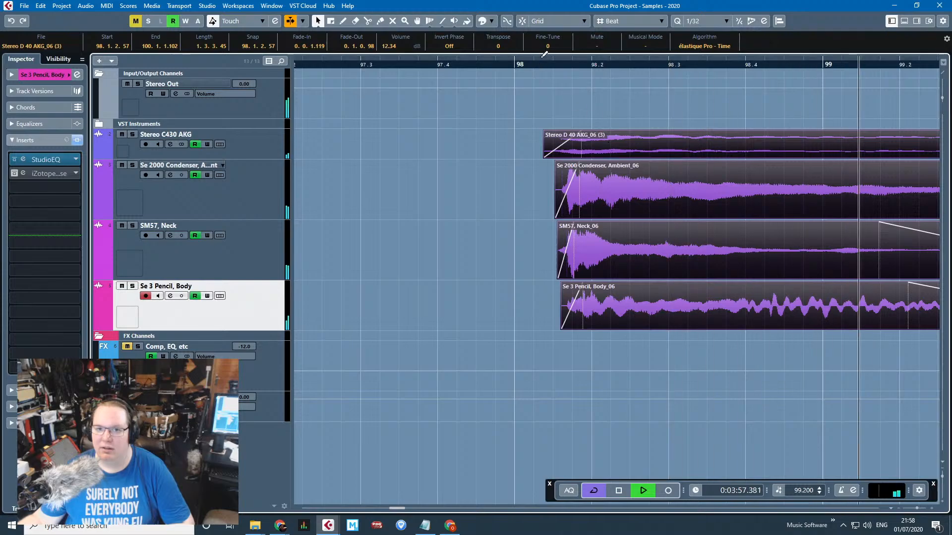
Set a cycle range around the selected purple event group, from just after bar 98 to just past bar 100.
left_click_drag(542, 58, 749, 59)
scroll(655, 190, "down", 3)
left_click(686, 61)
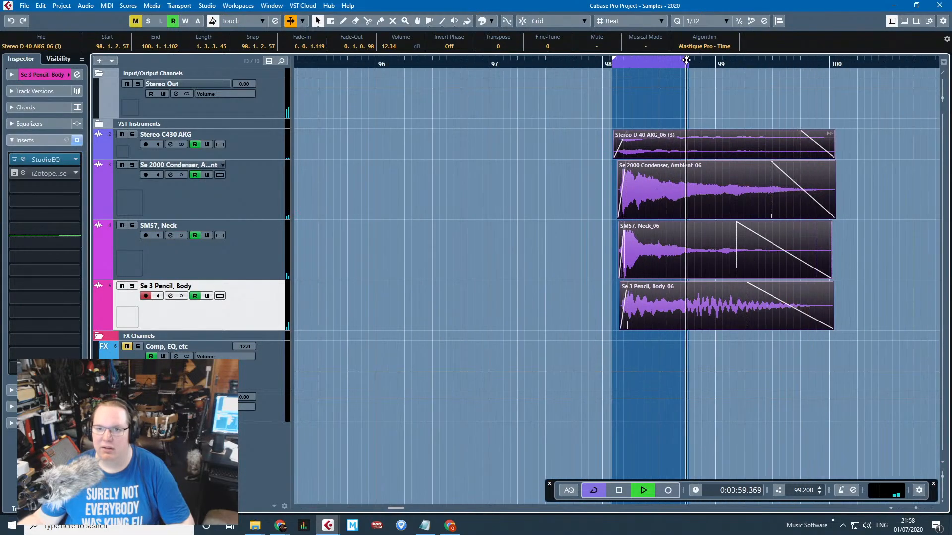
key("space")
left_click_drag(686, 60, 845, 61)
key("h")
key("h")
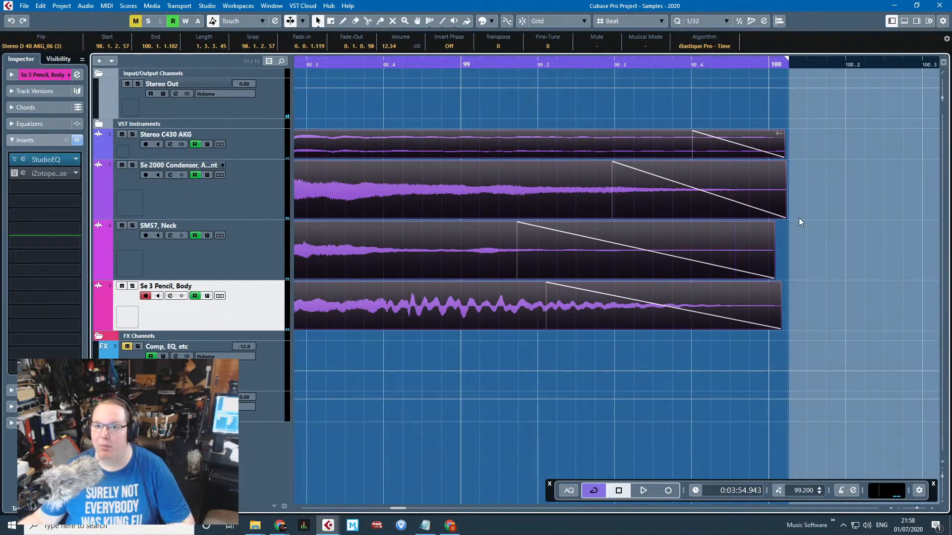
Listen to the cycled purple group from its start and clear the event selection.
scroll(798, 218, "down", 2)
key("space")
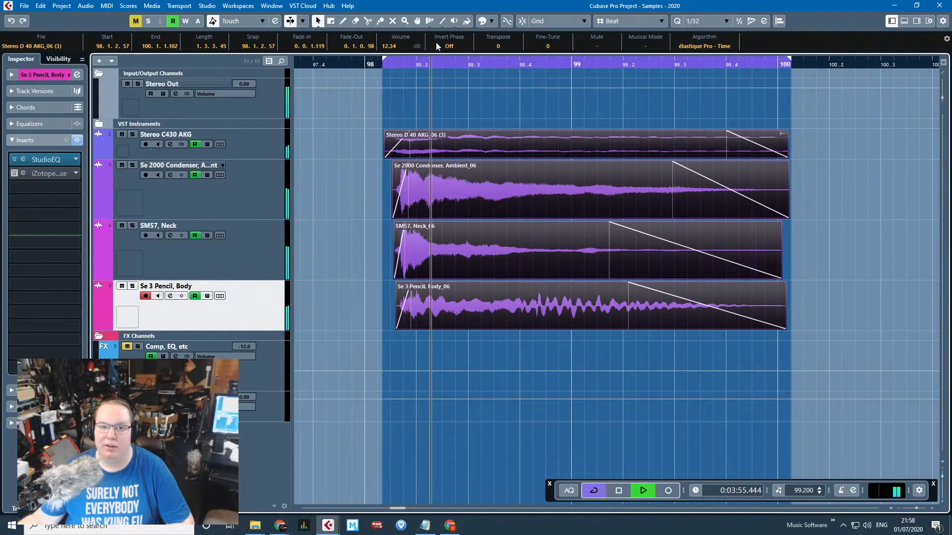
left_click_drag(375, 217, 419, 292)
mouse_move(387, 180)
left_mouse_down()
mouse_move(409, 236)
mouse_move(393, 223)
mouse_move(414, 236)
mouse_move(411, 224)
left_mouse_up()
left_click(377, 225)
scroll(384, 213, "up", 2)
left_click(373, 249)
scroll(372, 248, "down", 3)
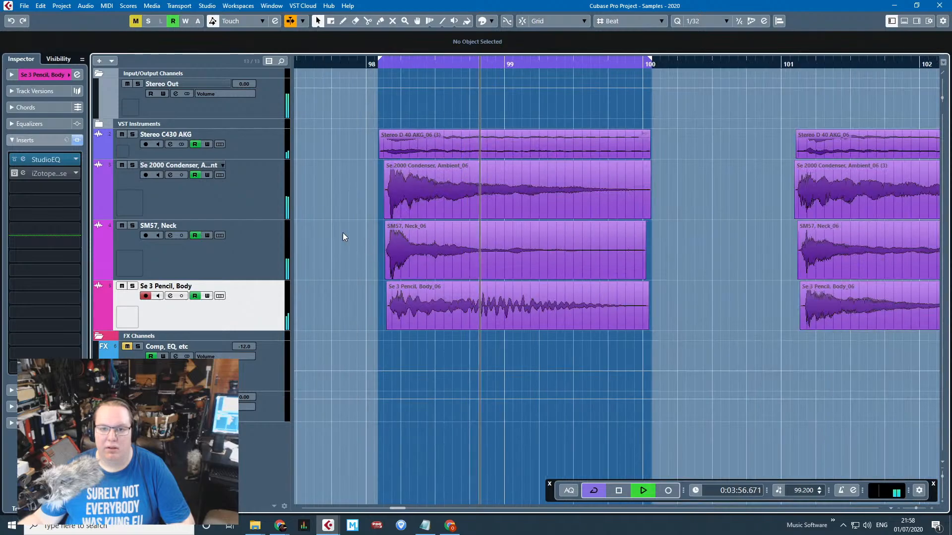
Stop playback and export the cycled purple group as a Wave file named Layered Hit 1.
key("space")
left_click(24, 6)
mouse_move(106, 159)
left_click(178, 159)
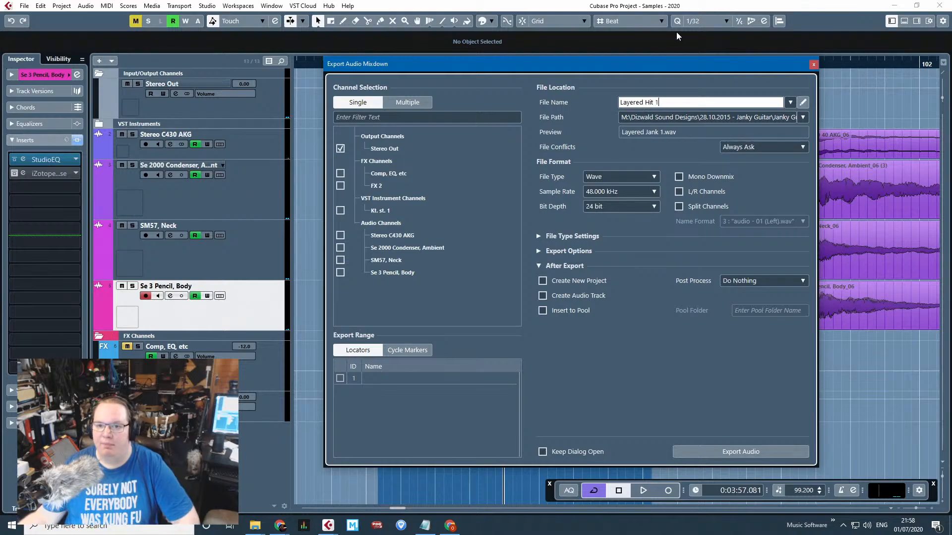
left_click(768, 454)
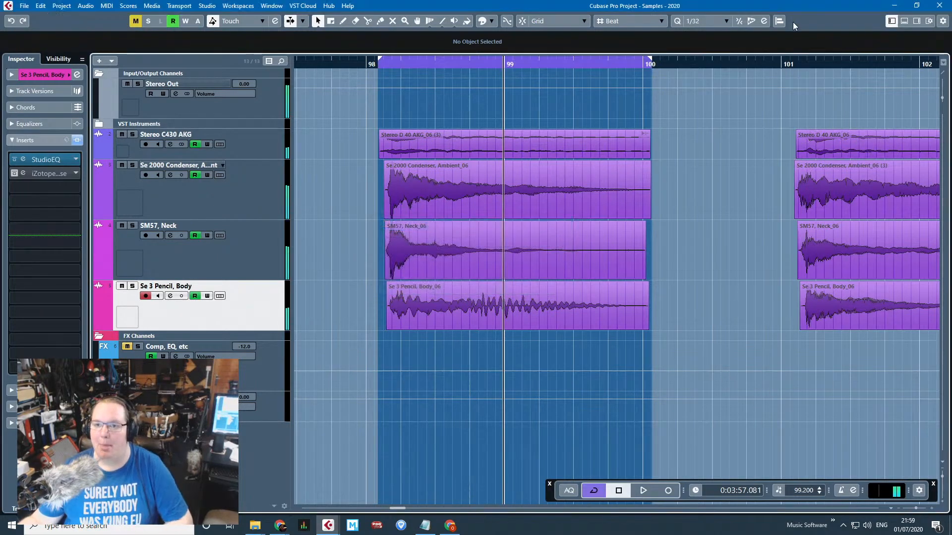
Set a cycle range around the purple event group between bars 101 and 103 and audition its start.
mouse_move(794, 64)
left_mouse_down()
mouse_move(793, 114)
mouse_move(859, 67)
mouse_move(917, 66)
left_mouse_up()
left_click_drag(793, 66, 710, 123)
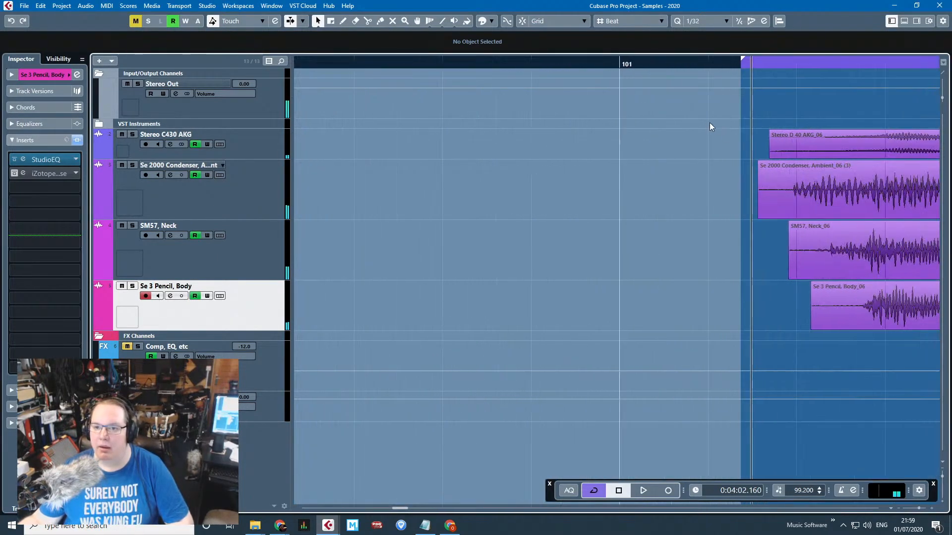
key("space")
scroll(754, 114, "down", 4)
key("space")
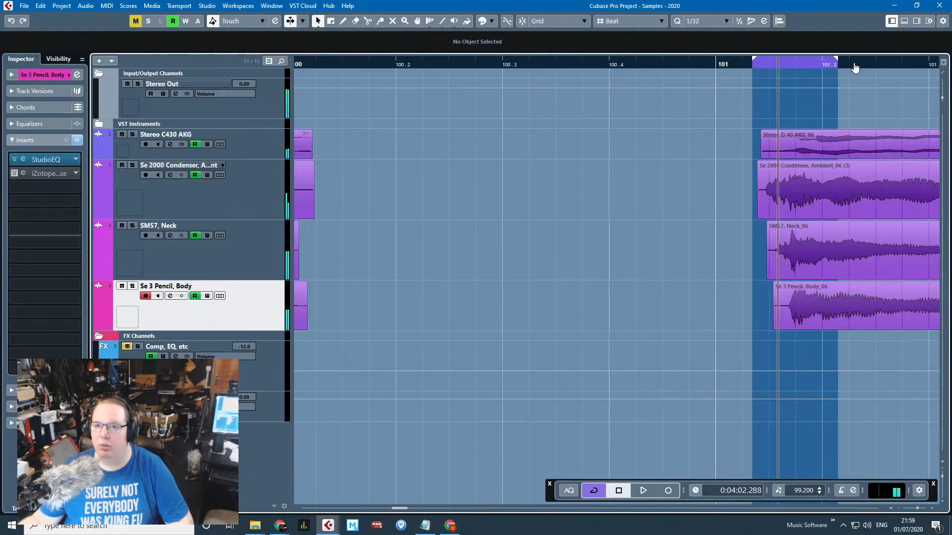
left_click_drag(853, 65, 844, 171)
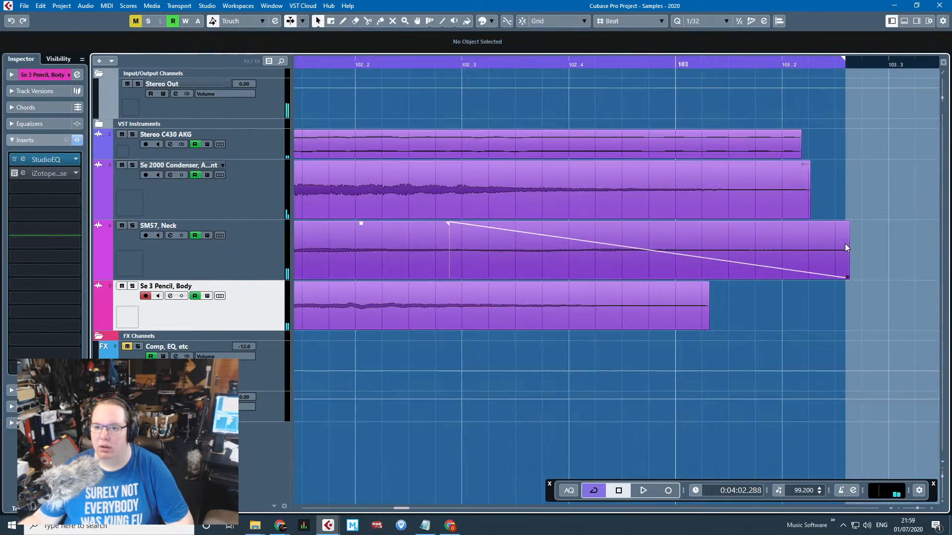
Trim the end of the SM57, Neck event to 103.2.3.18, adjust the cycle start and play the group through.
scroll(845, 243, "down", 1)
left_click_drag(847, 278, 838, 278)
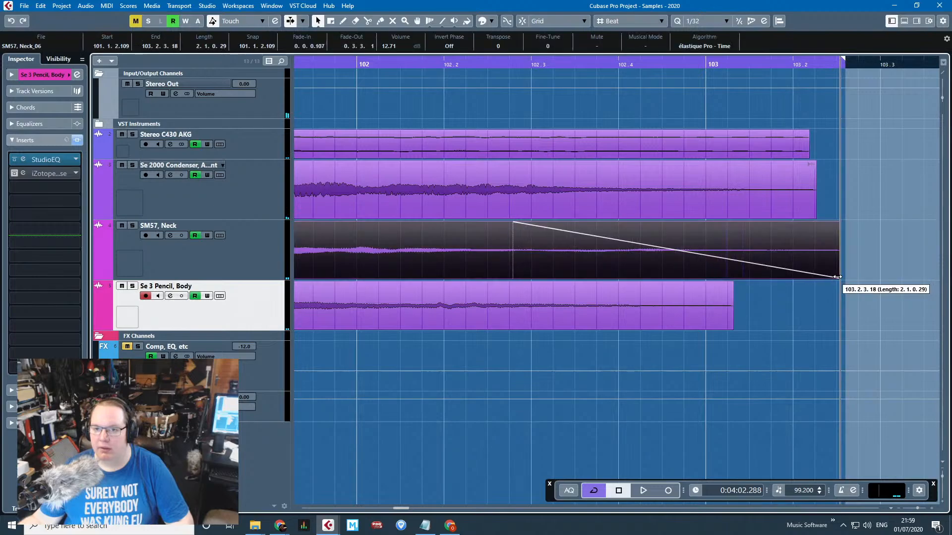
scroll(781, 248, "down", 3)
left_click_drag(503, 66, 515, 197)
key("space")
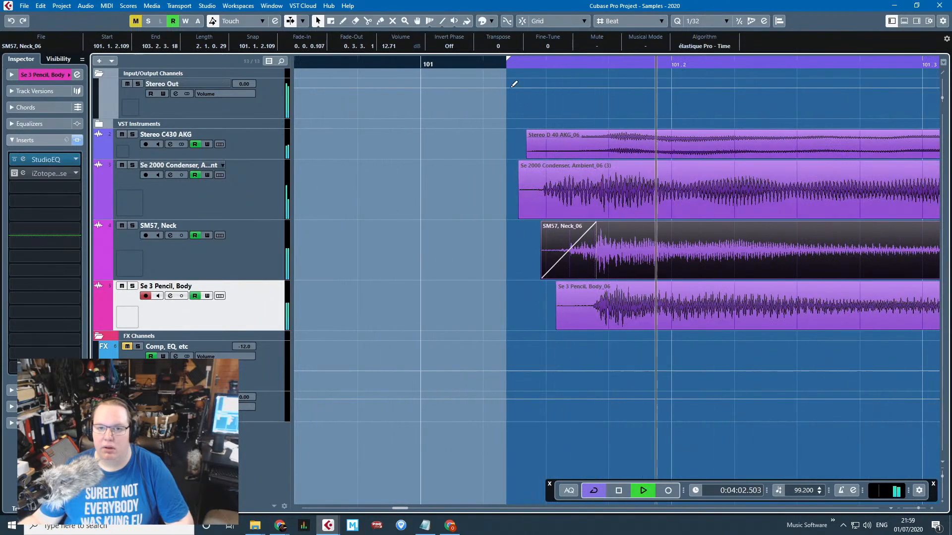
scroll(537, 201, "down", 5)
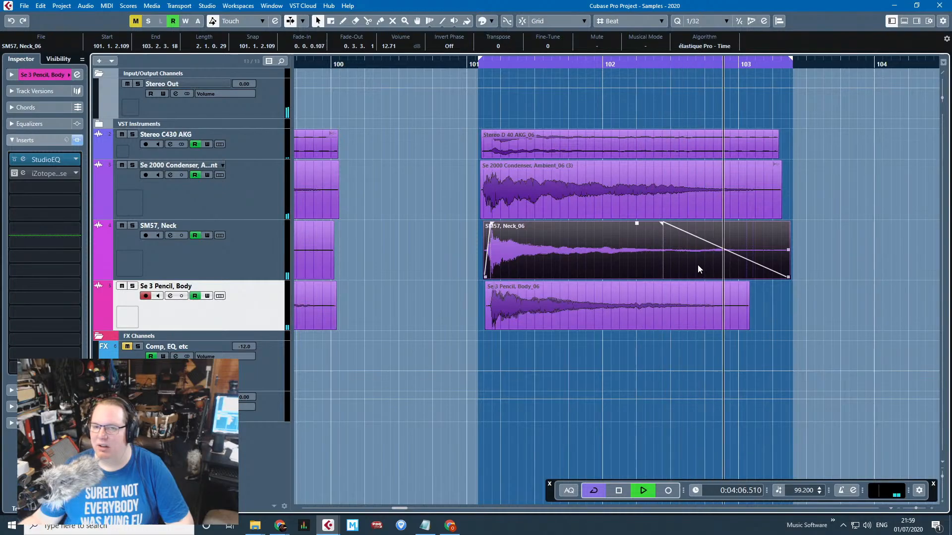
key("space")
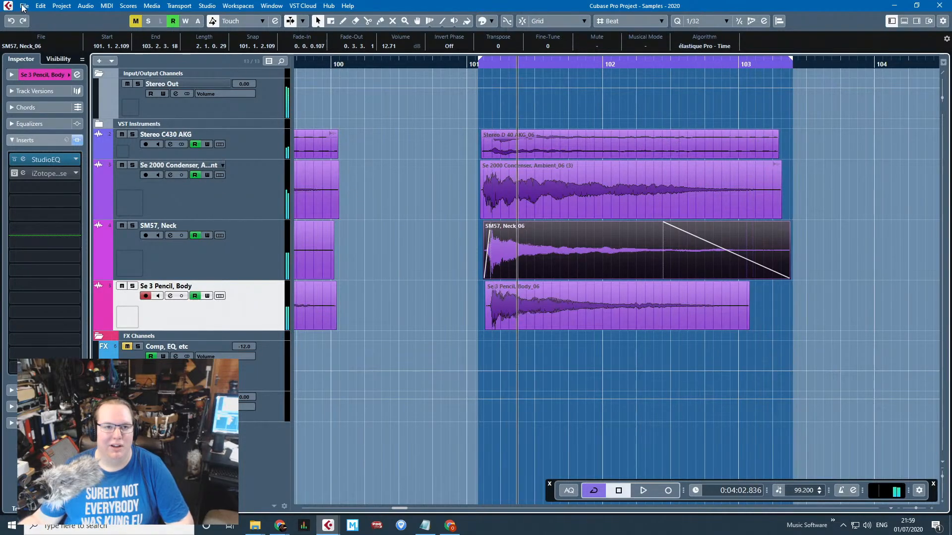
Export the cycled group between bars 101 and 103 as a Wave file named Layered Hit 2.
left_click(24, 6)
mouse_move(140, 159)
left_click(178, 159)
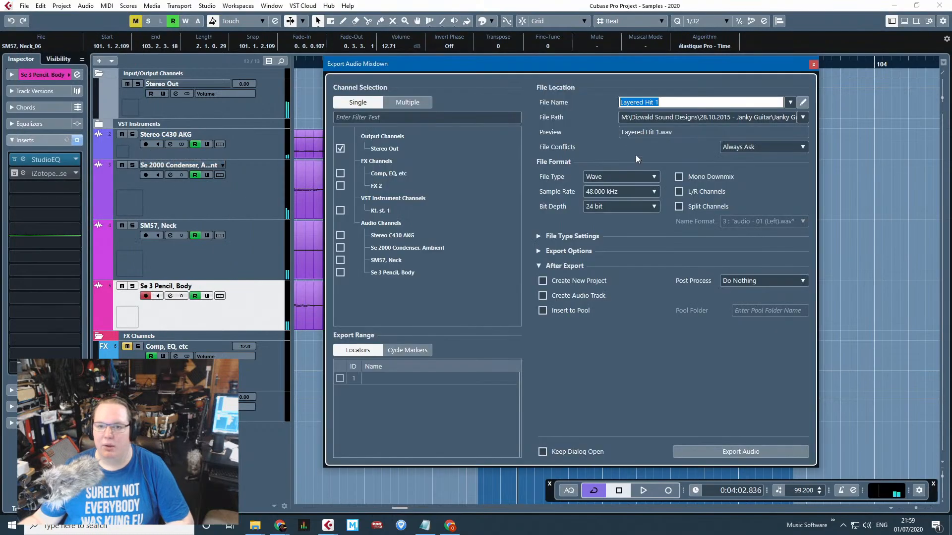
left_click(730, 452)
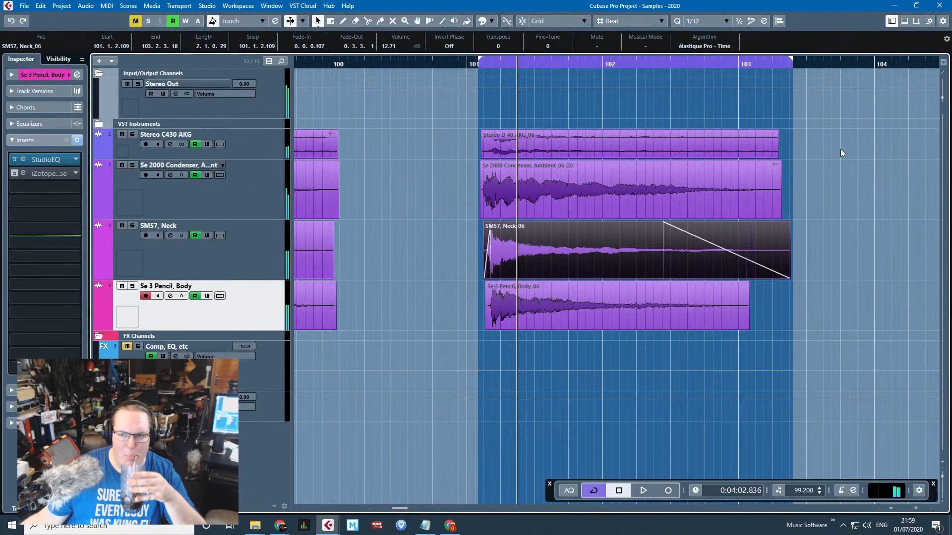
Play the opening of the purple event group that starts just after bar 105 and inspect its waveforms.
left_click_drag(841, 148, 625, 121)
left_click(621, 63)
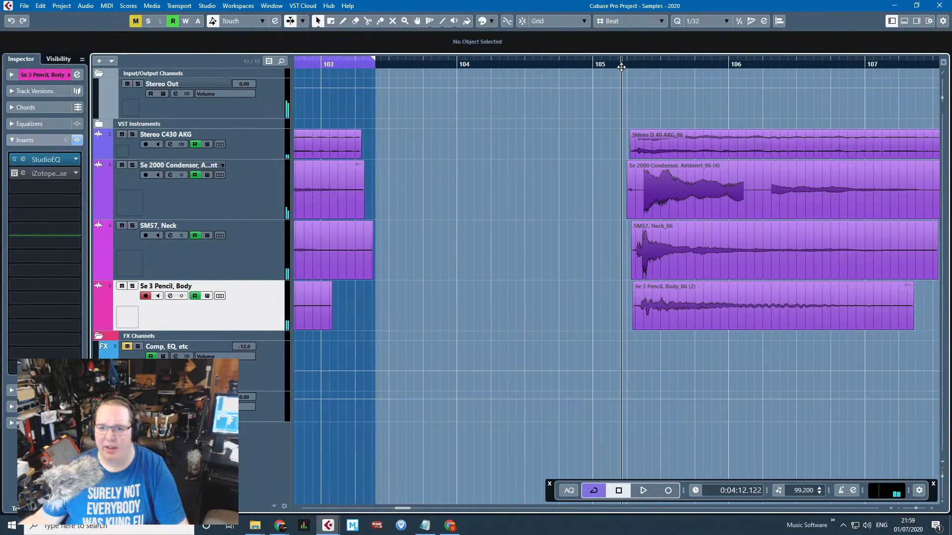
key("space")
key("space")
scroll(708, 258, "down", 4)
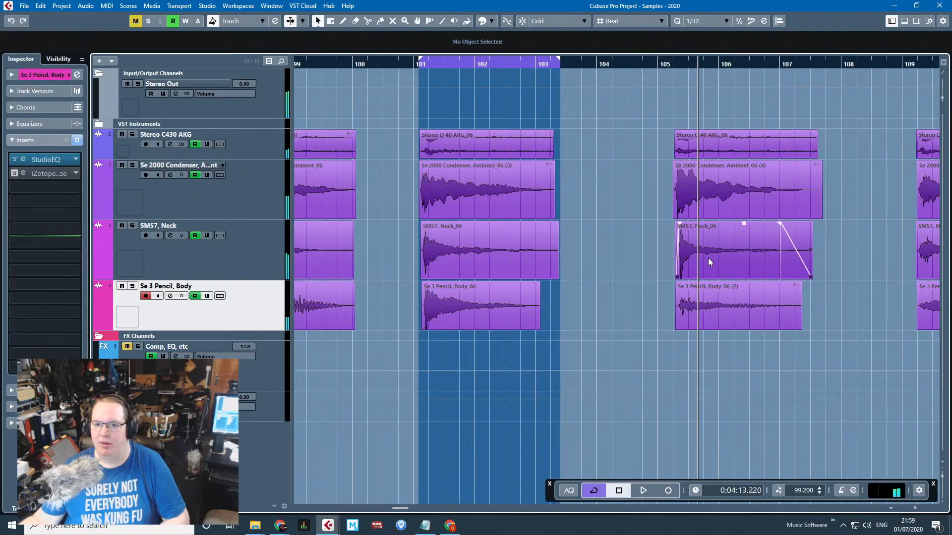
scroll(737, 297, "up", 3)
scroll(798, 236, "left", 2)
scroll(802, 230, "up", 3)
Listen to the Se 2000 Condenser, Ambient track in solo, set its event's fade-out to 1.1.1.43 and unsolo it.
left_click(208, 210)
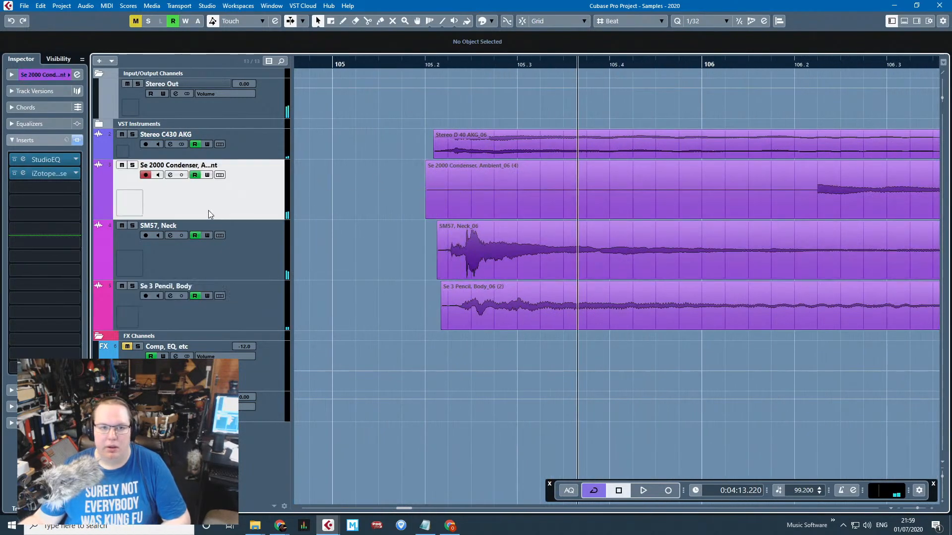
left_click(133, 165)
left_click(424, 65)
scroll(489, 203, "down", 4)
key("space")
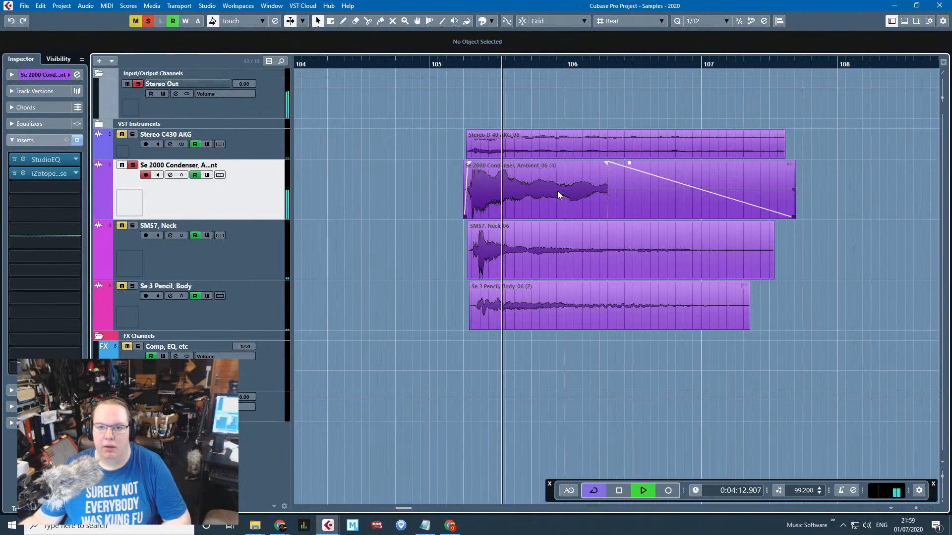
left_click_drag(608, 168, 615, 165)
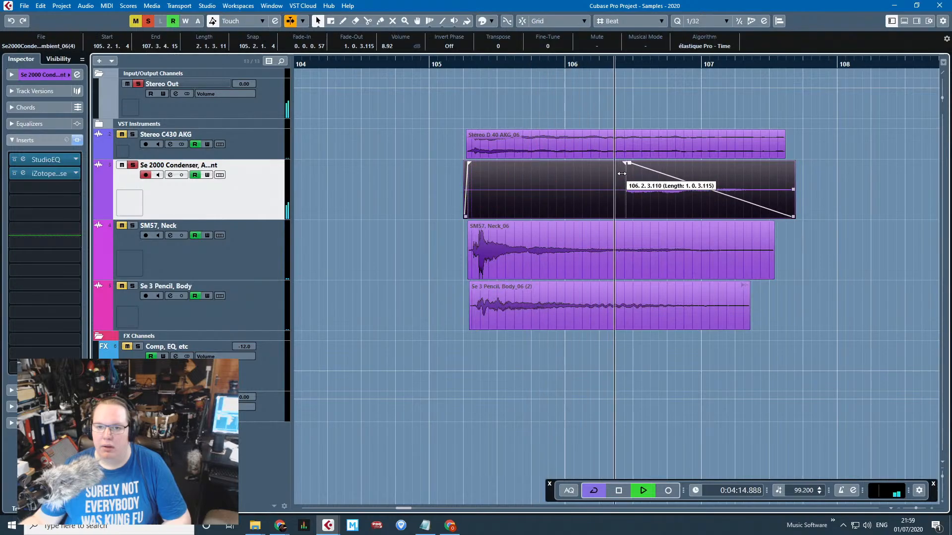
key("space")
left_click(132, 164)
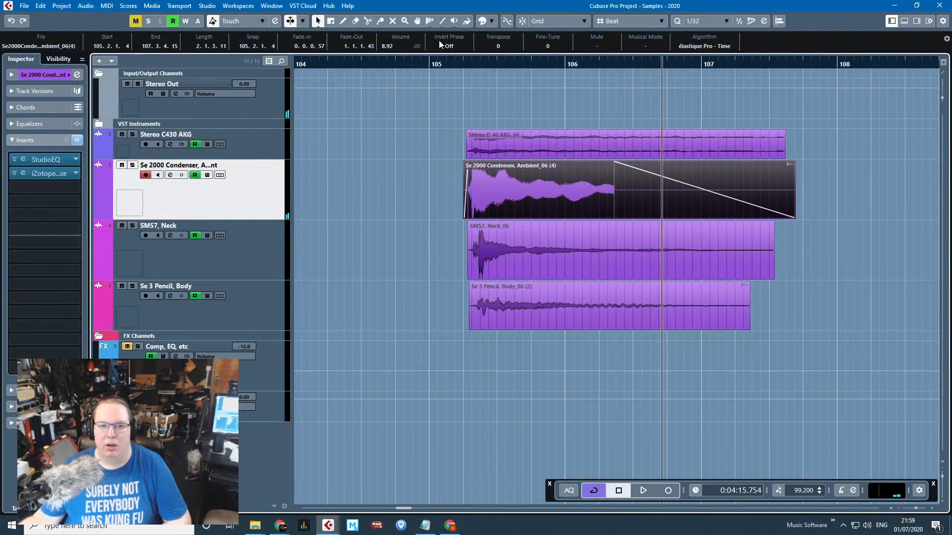
Play the purple event group between bars 105 and 107 and set a cycle range around it.
left_click(457, 60)
key("space")
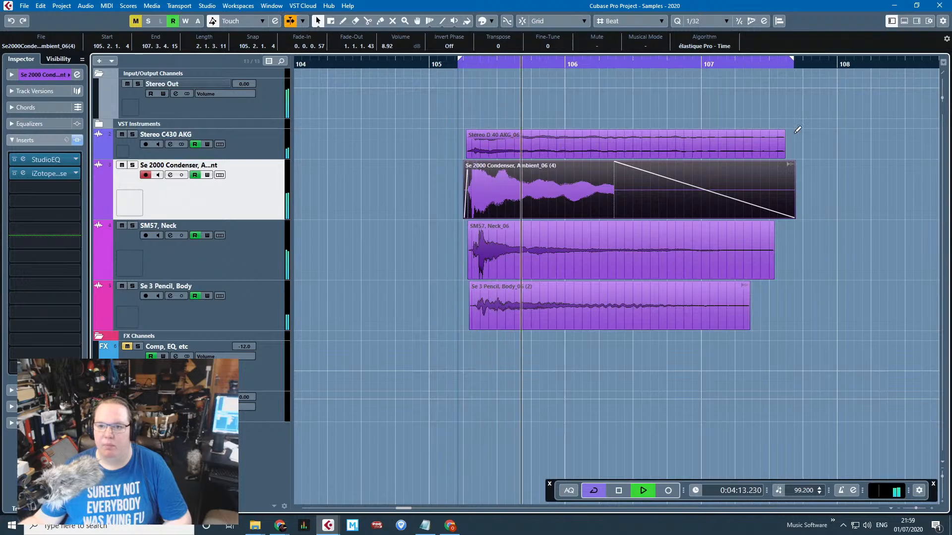
key("p")
Tighten both ends of the cycle range to the edges of the group between bars 105 and 107.
scroll(456, 137, "up", 1)
scroll(457, 137, "up", 1)
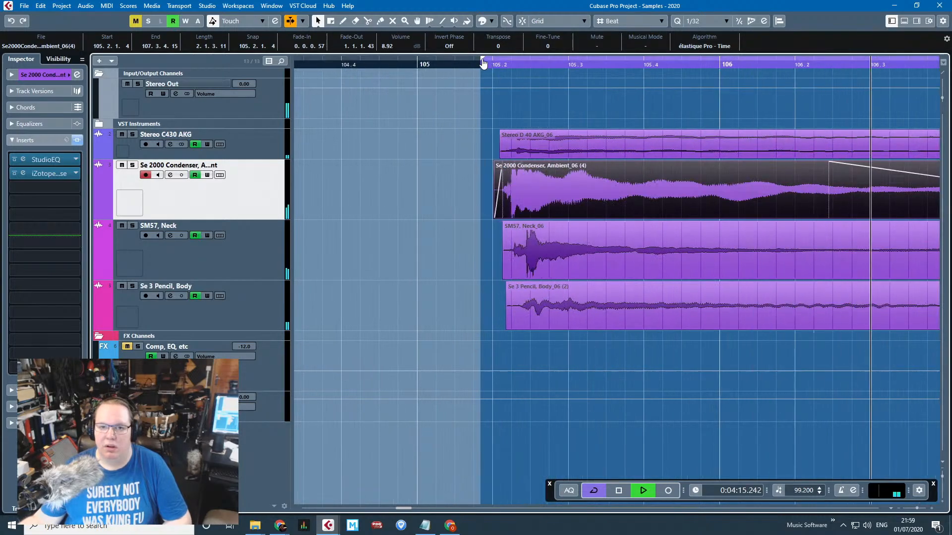
left_click_drag(482, 60, 492, 60)
scroll(512, 193, "down", 1)
scroll(513, 193, "down", 2)
scroll(626, 167, "up", 3)
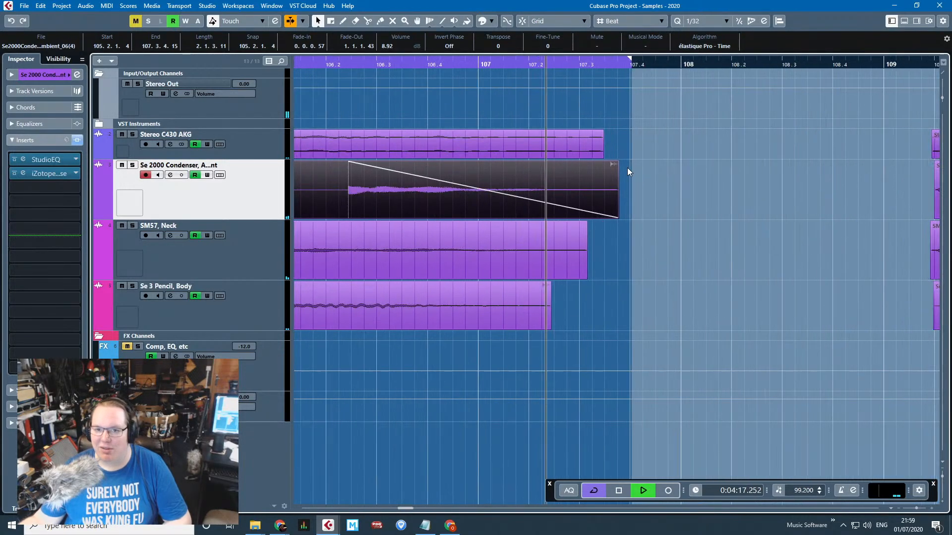
scroll(613, 183, "down", 3)
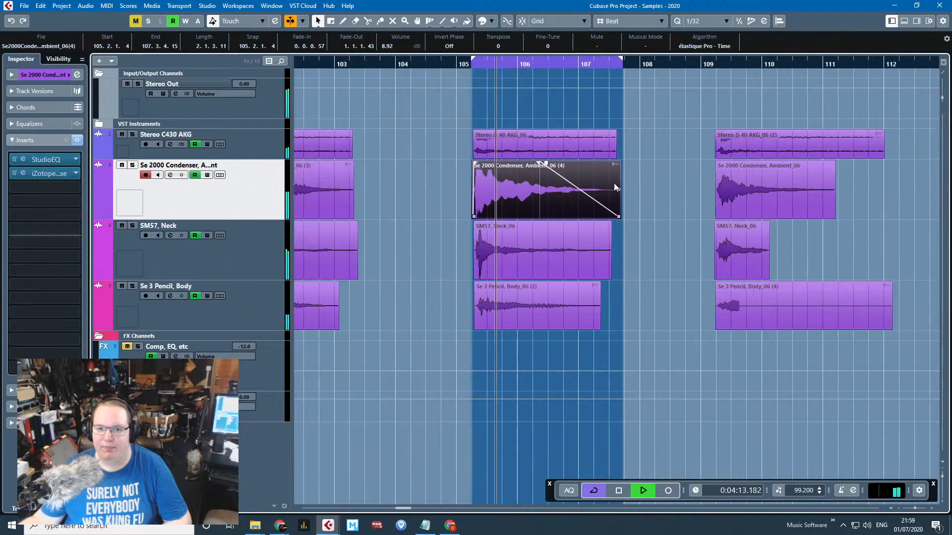
Stop playback and export the cycled group as the next numbered Layered Hit Wave file.
key("space")
left_click(24, 5)
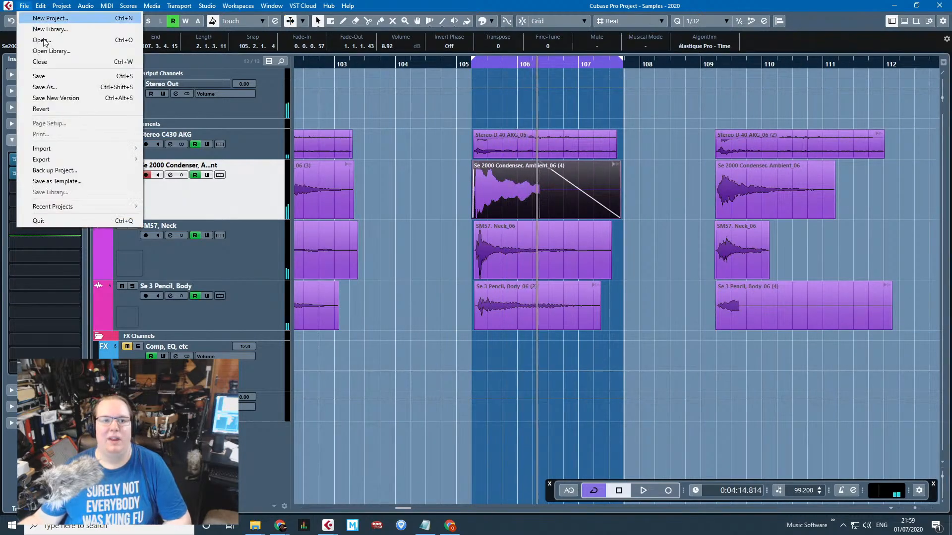
mouse_move(103, 160)
left_click(157, 159)
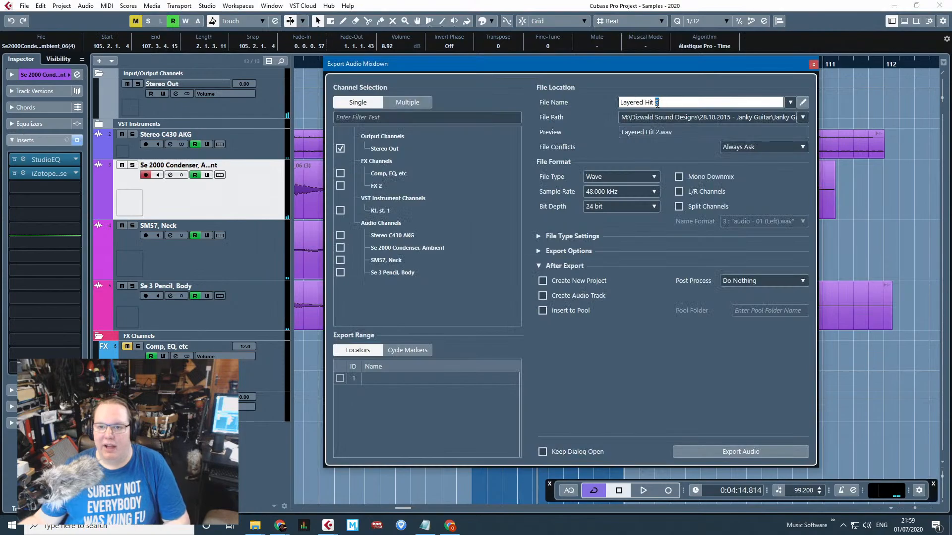
left_click(751, 452)
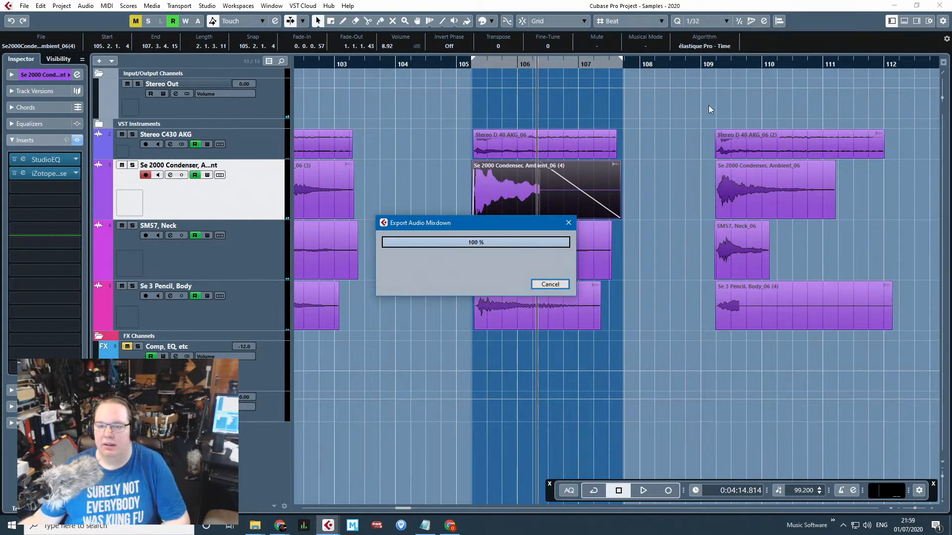
Play the purple event group between bars 109 and 112 and set a cycle range around it.
left_click(770, 109)
scroll(728, 107, "up", 5)
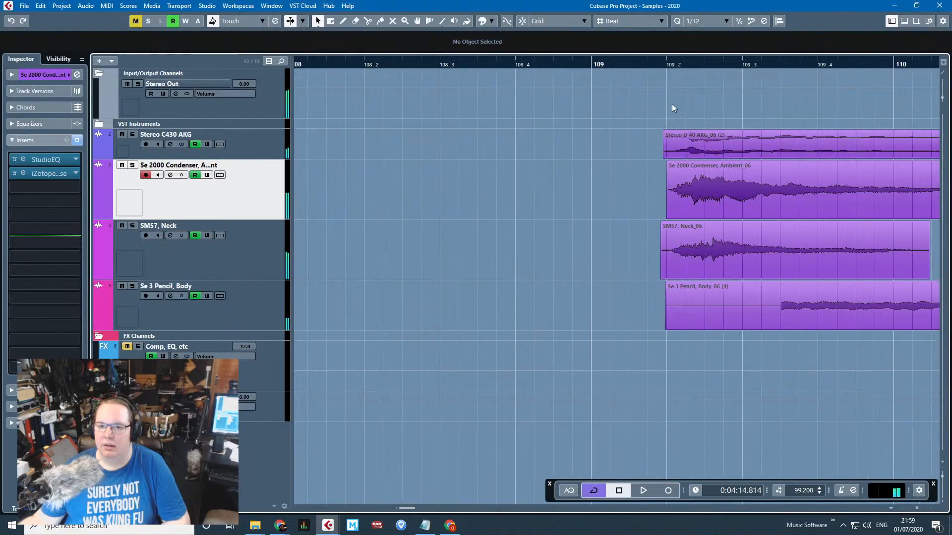
left_click(653, 65)
key("space")
left_click_drag(655, 58, 748, 62)
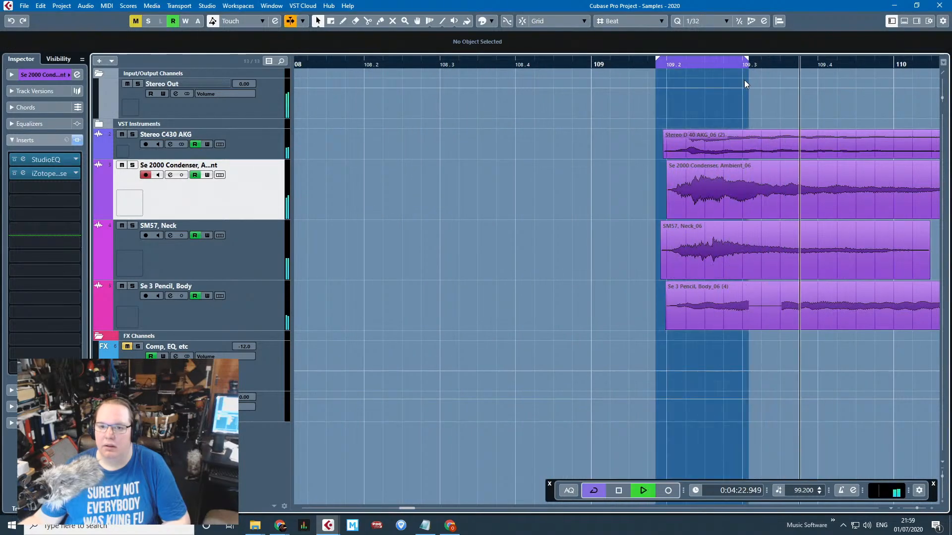
scroll(667, 103, "down", 1)
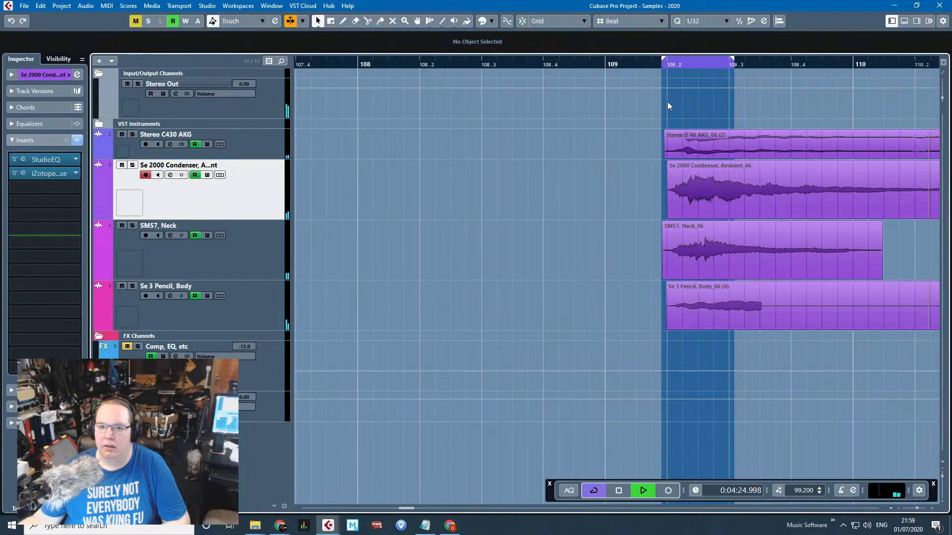
scroll(667, 102, "down", 1)
left_click_drag(723, 59, 823, 154)
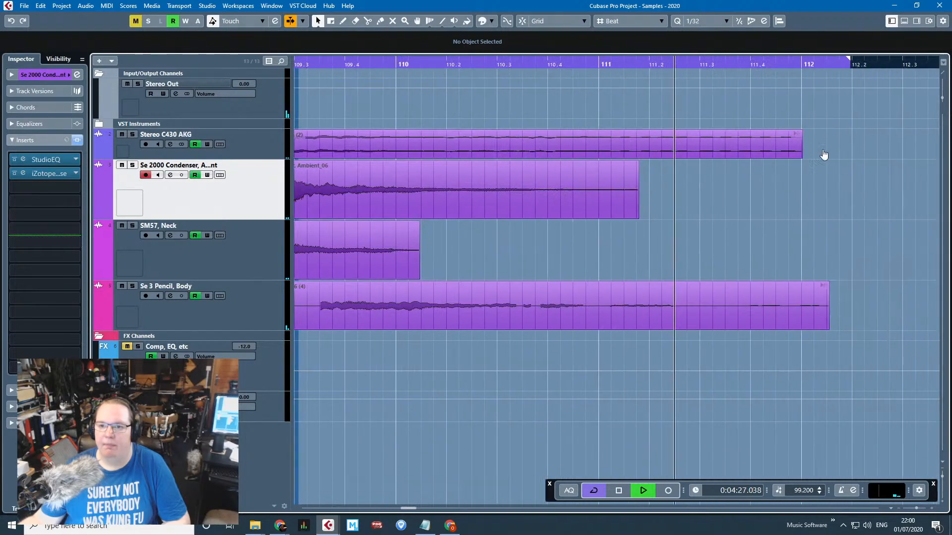
scroll(837, 221, "down", 3)
Stop playback and export the cycled group as the Wave file Layered Hit 4.
key("space")
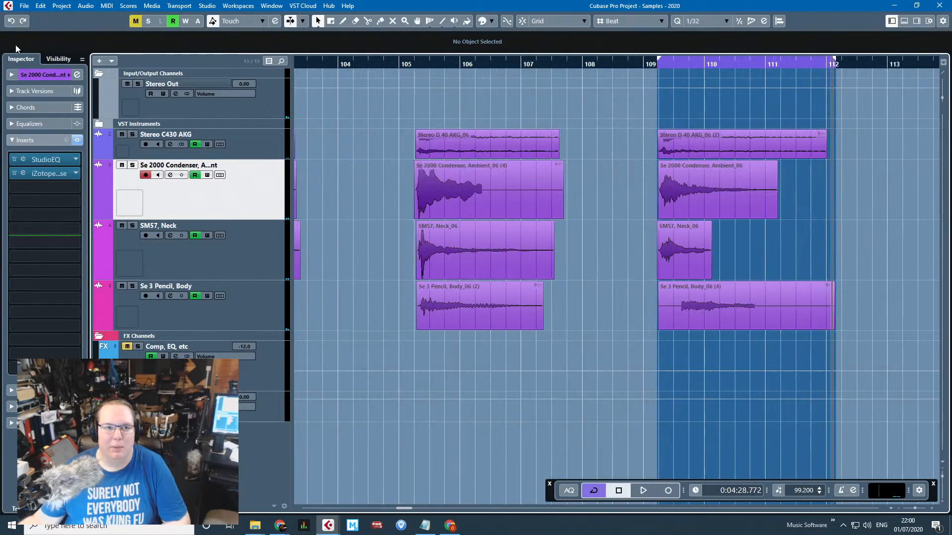
left_click(24, 6)
mouse_move(45, 157)
left_click(165, 185)
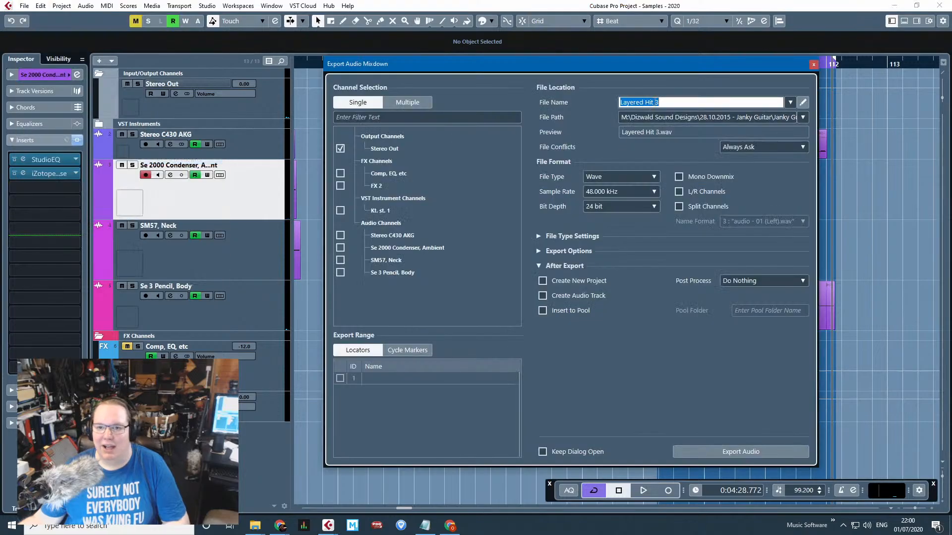
left_click(744, 451)
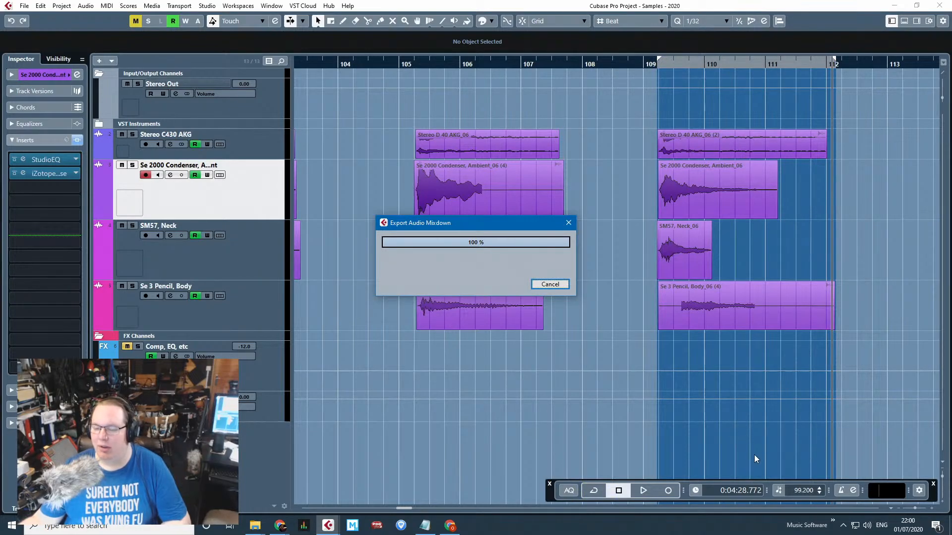
Play the last purple event group between bars 121 and 124 and set a cycle range around it.
scroll(780, 450, "down", 9)
scroll(655, 305, "up", 3)
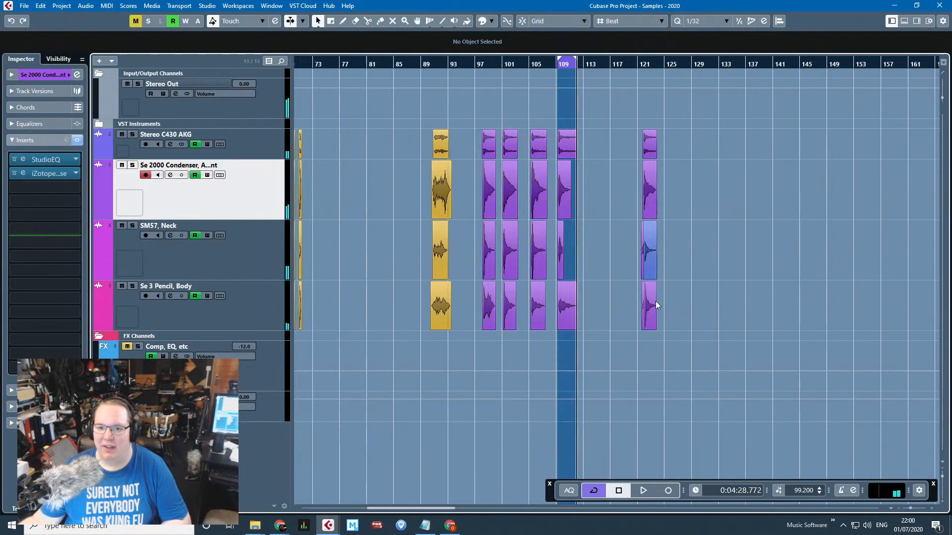
scroll(655, 302, "up", 6)
scroll(544, 295, "up", 2)
left_click(470, 63)
key("space")
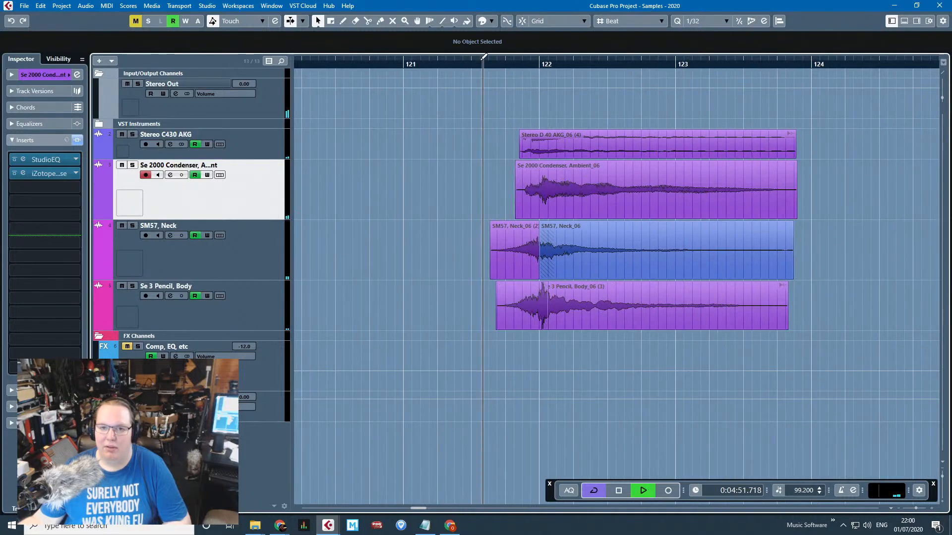
left_click_drag(482, 58, 800, 59)
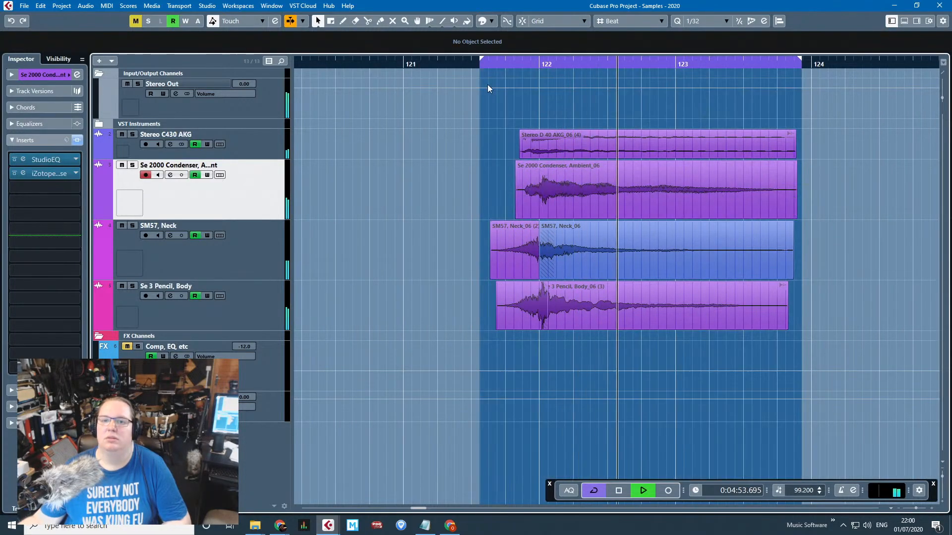
scroll(487, 89, "up", 3)
scroll(514, 161, "down", 4)
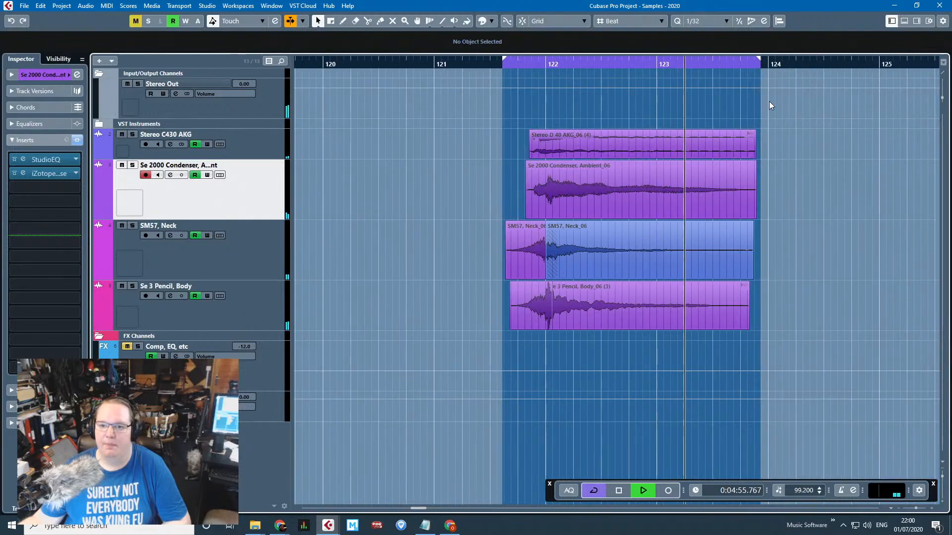
Stop playback and export the cycled group as a Wave file named Layered, Reversed Hit.
key("space")
left_click(24, 6)
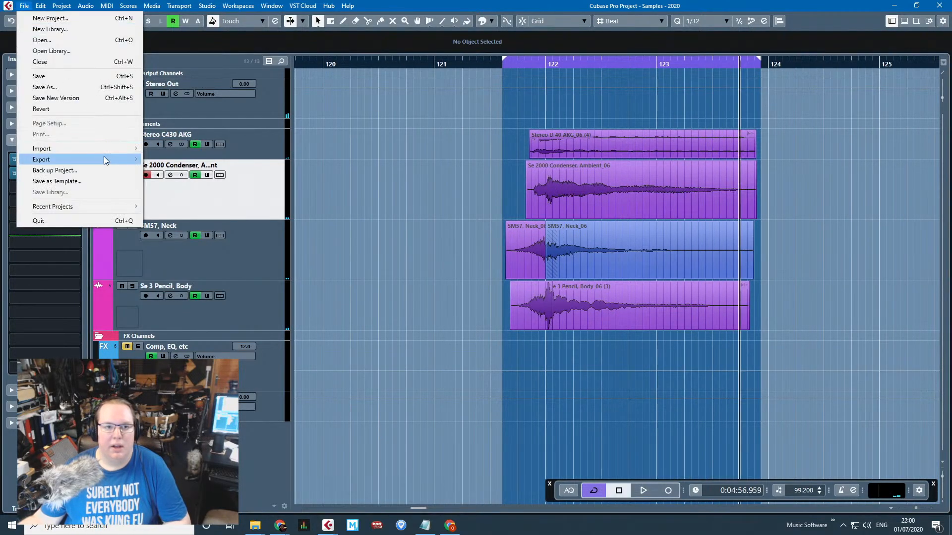
mouse_move(105, 159)
left_click(173, 159)
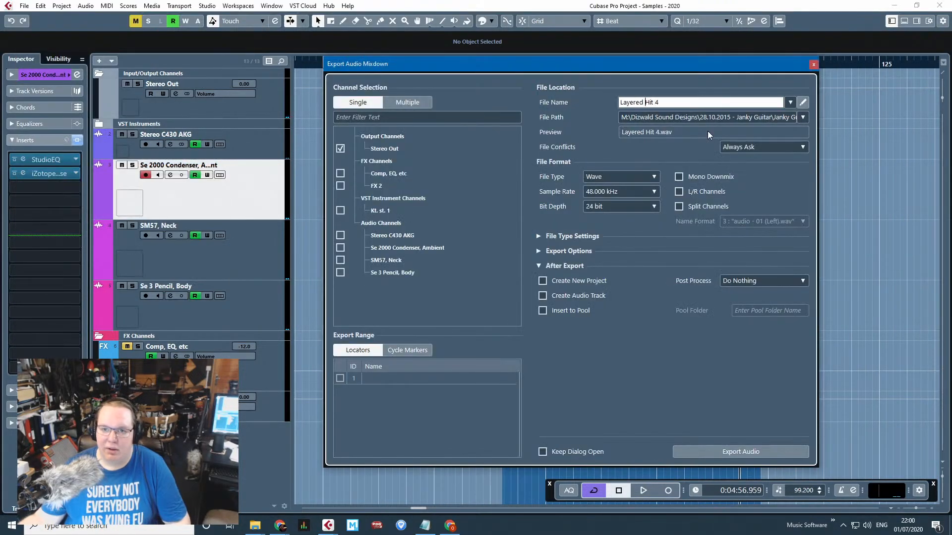
type(", Reversed")
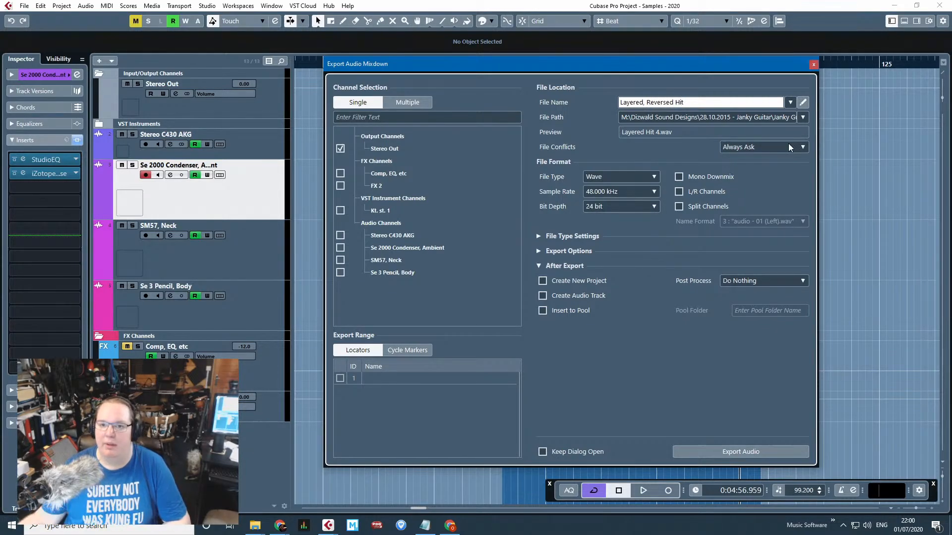
left_click(757, 451)
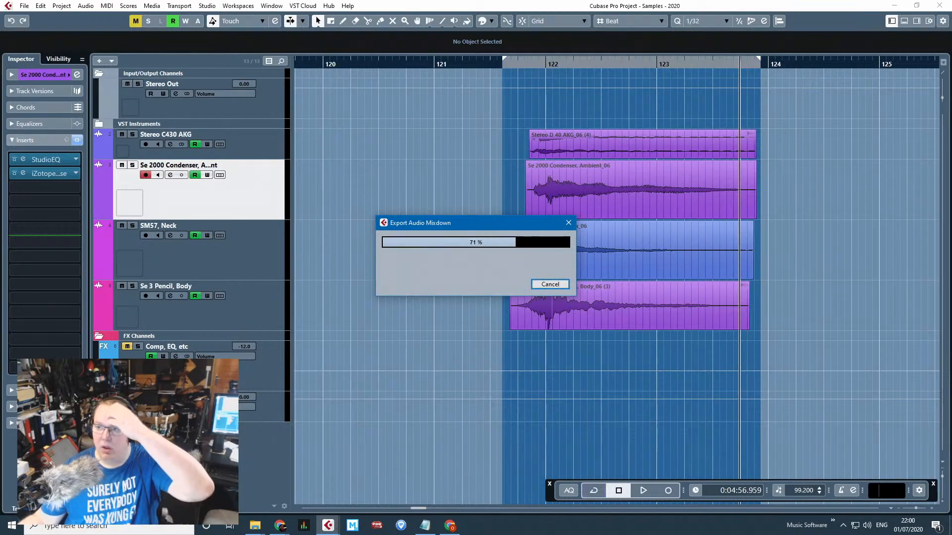
Switch to File Explorer and review the exported WAV files in the _ 2020 Samples folder, then put its window aside.
left_click_drag(951, 59, 480, 43)
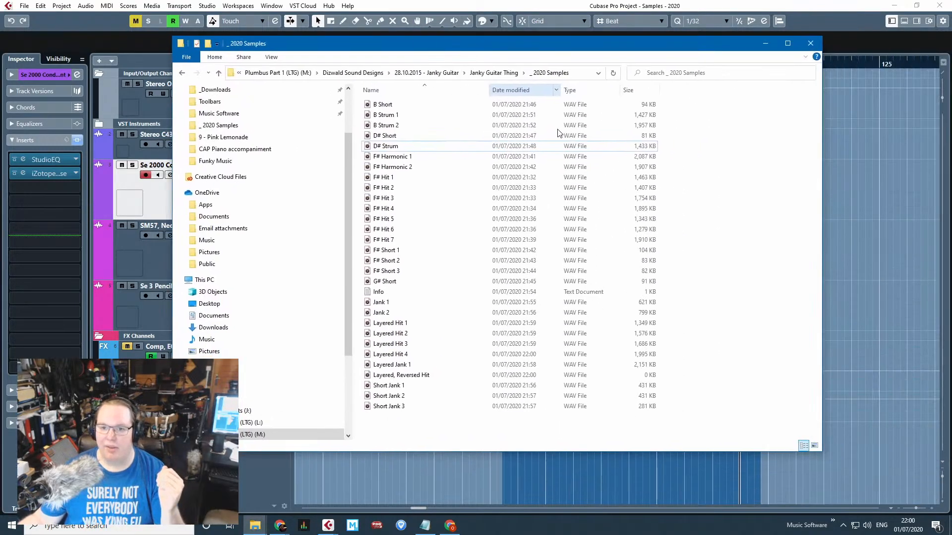
left_click_drag(687, 426, 491, 97)
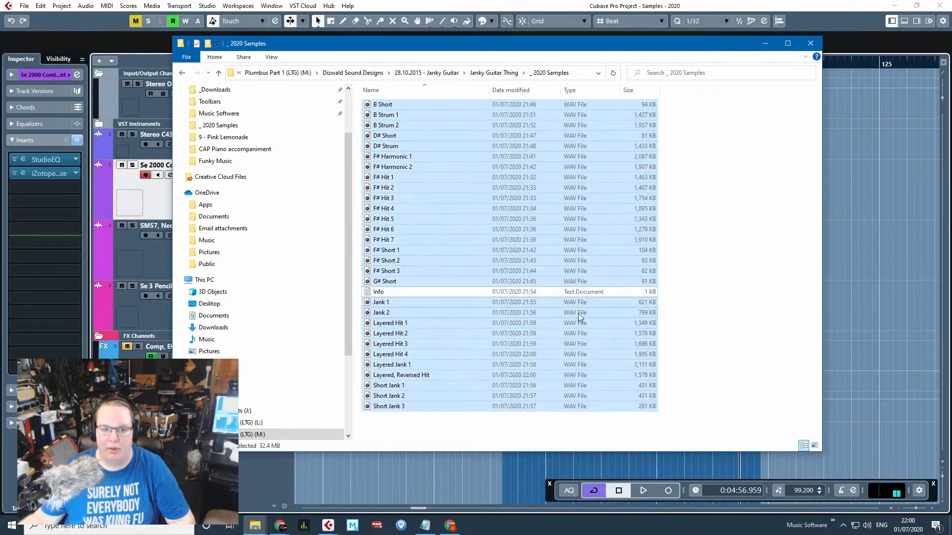
left_click(662, 332)
left_click_drag(606, 44, 951, 94)
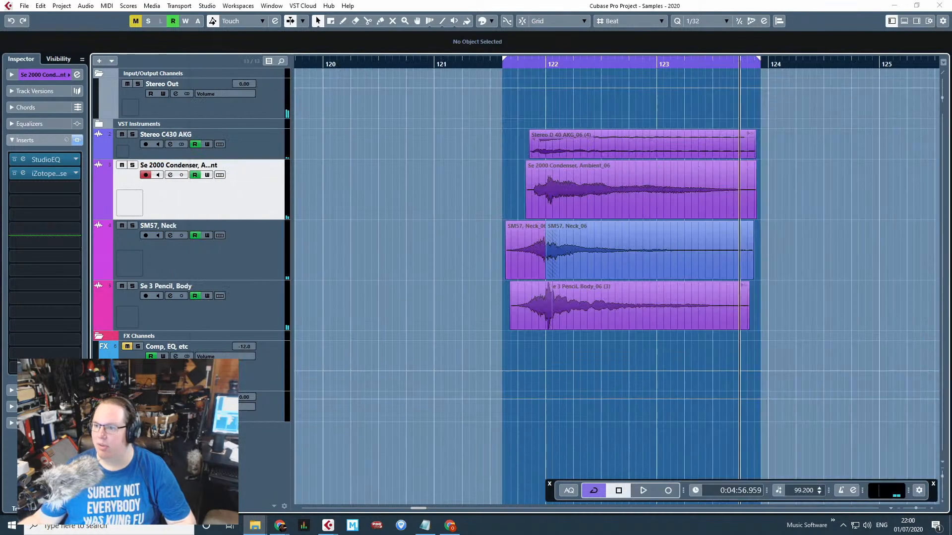
left_click(413, 231)
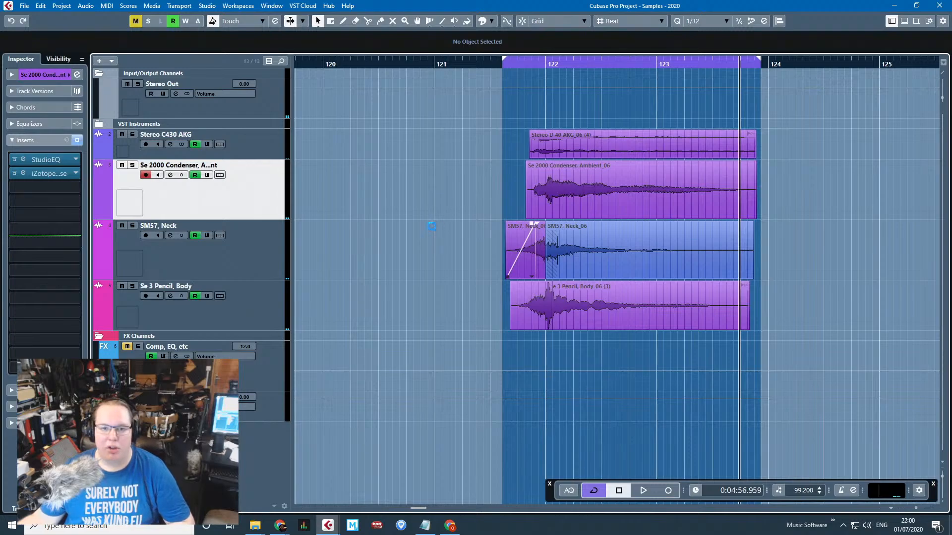
Close the Samples - 2020 project window and call up the _ 2020 Samples folder window.
scroll(438, 227, "down", 8)
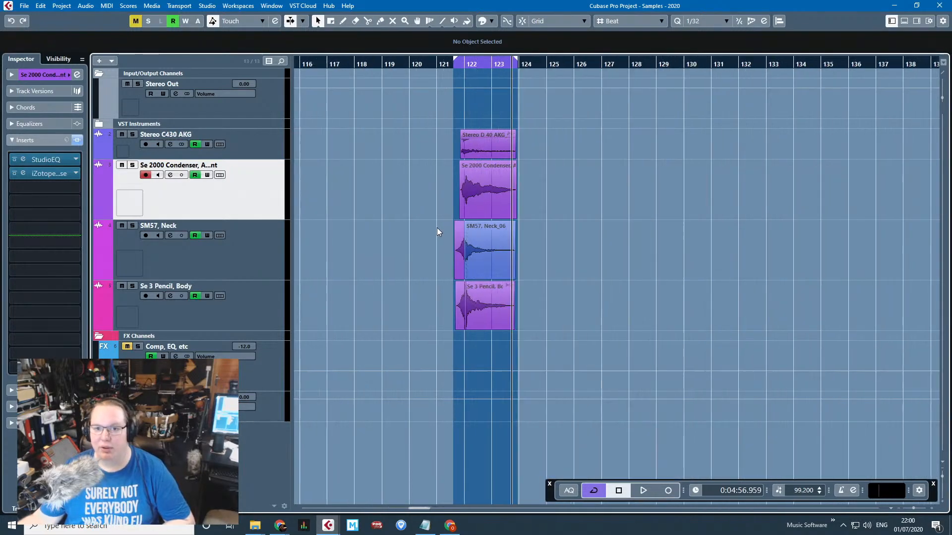
left_click(931, 4)
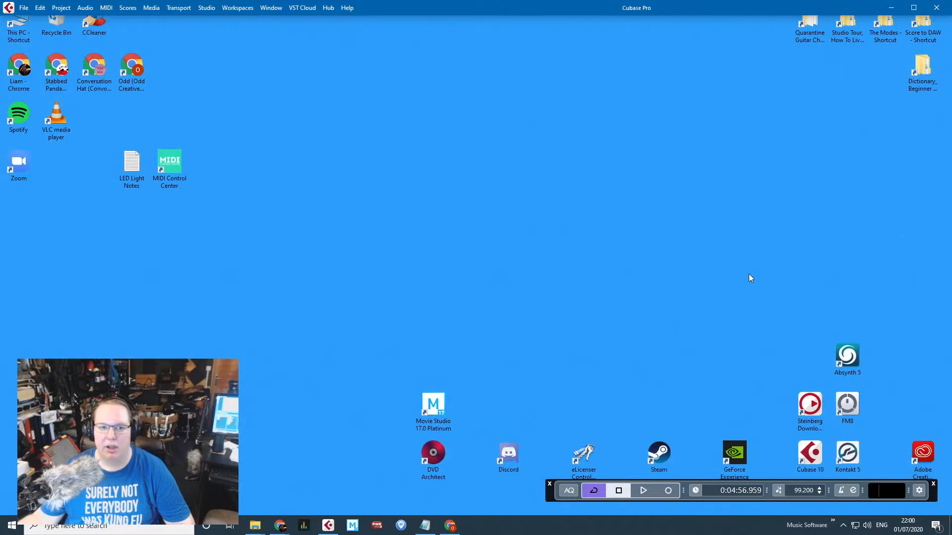
left_click(255, 525)
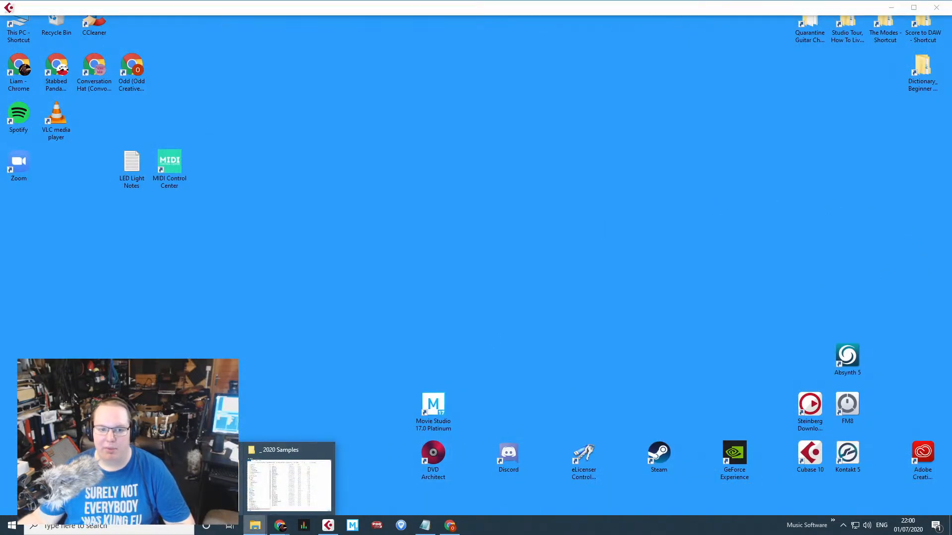
left_click(213, 480)
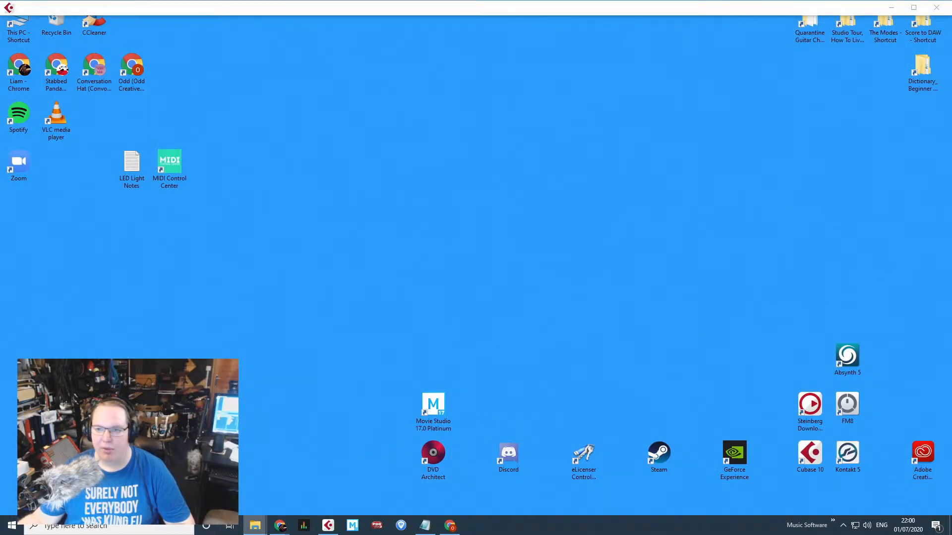
Switch to Chrome and look over the earlier Janky Guitar Samples tracks on SoundCloud.
left_click(281, 527)
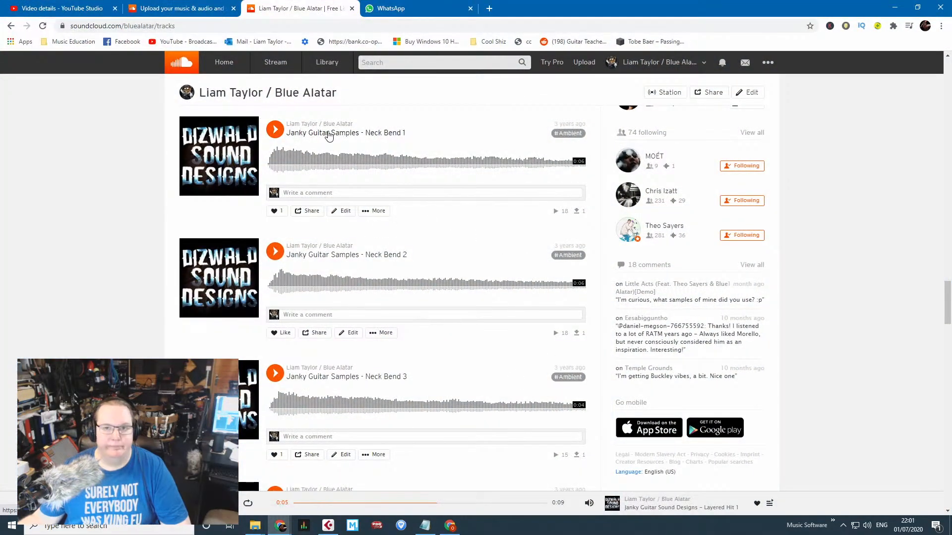
left_click_drag(578, 2, 951, 5)
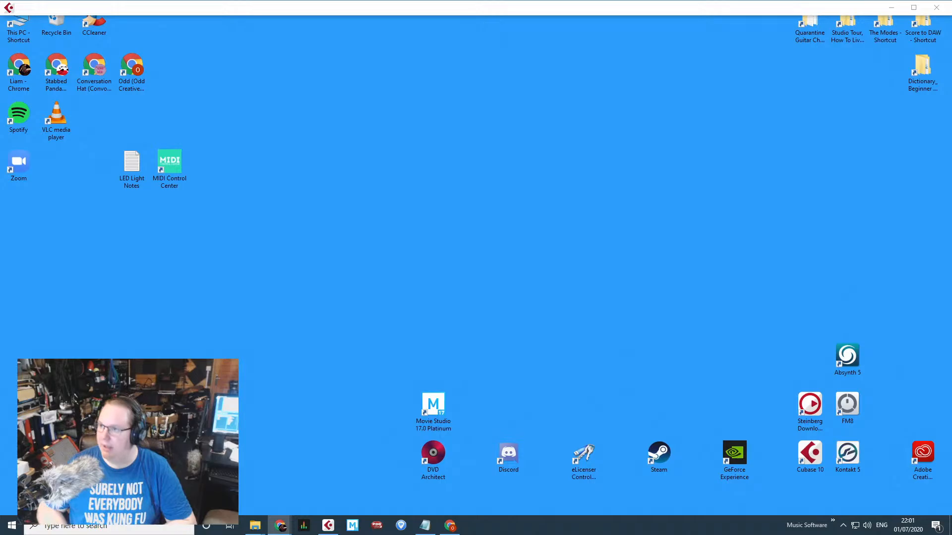
Switch to the Chrome window with Bandcamp's tag setup page and set the genre to Soundtrack.
left_click(447, 523)
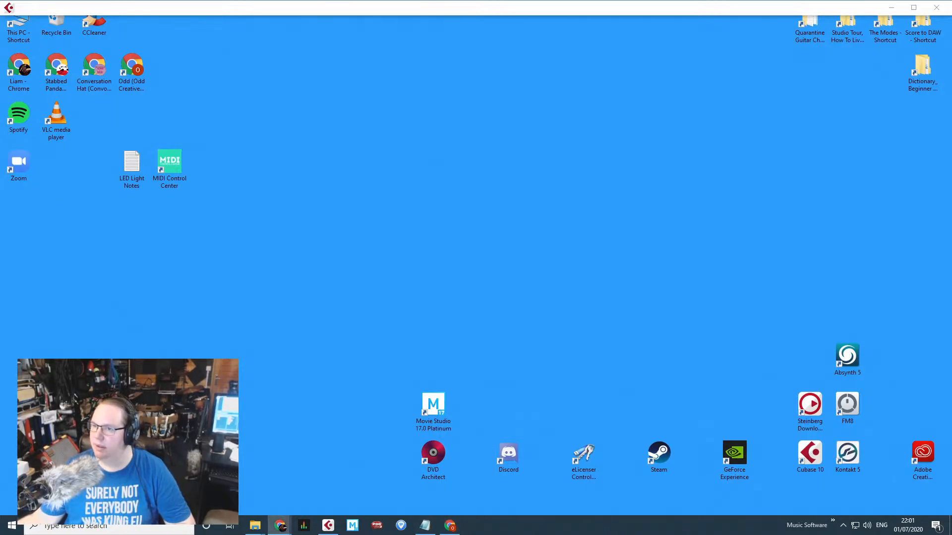
left_click_drag(618, 6, 619, 1)
left_click(866, 191)
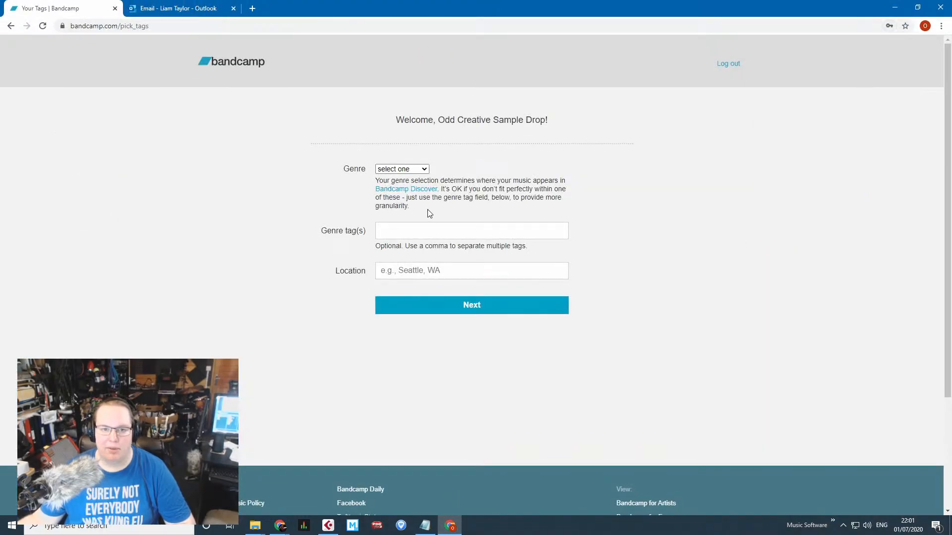
left_click(411, 168)
scroll(420, 209, "down", 3)
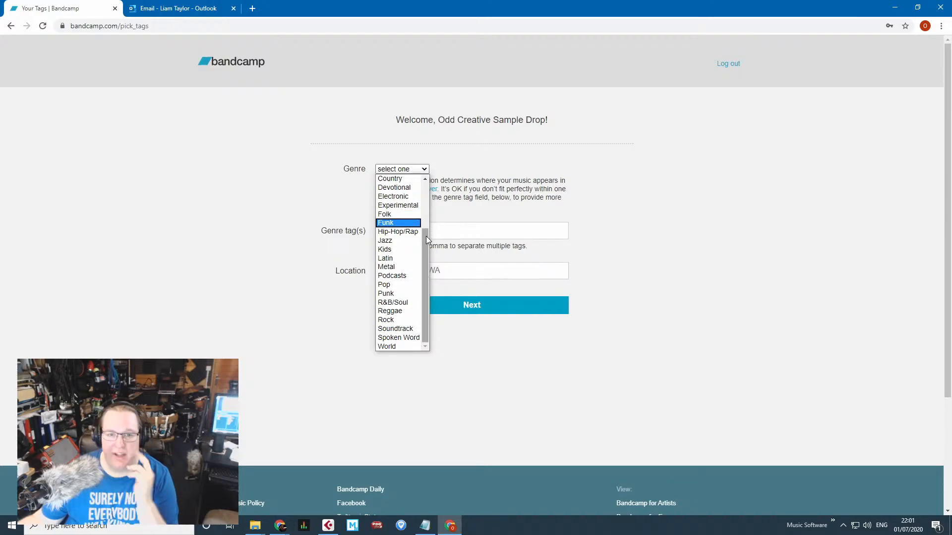
mouse_move(427, 236)
left_mouse_down()
mouse_move(427, 186)
mouse_move(422, 248)
left_mouse_up()
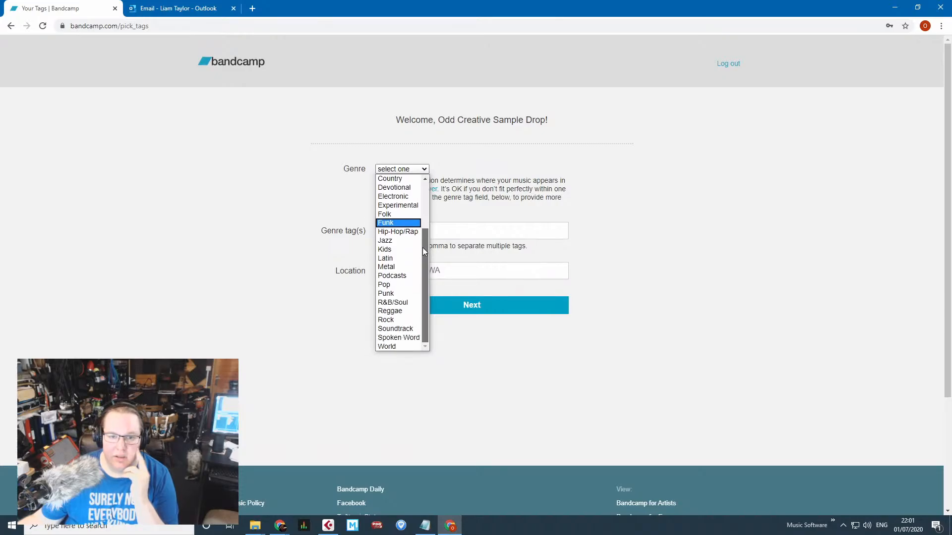
left_click(410, 329)
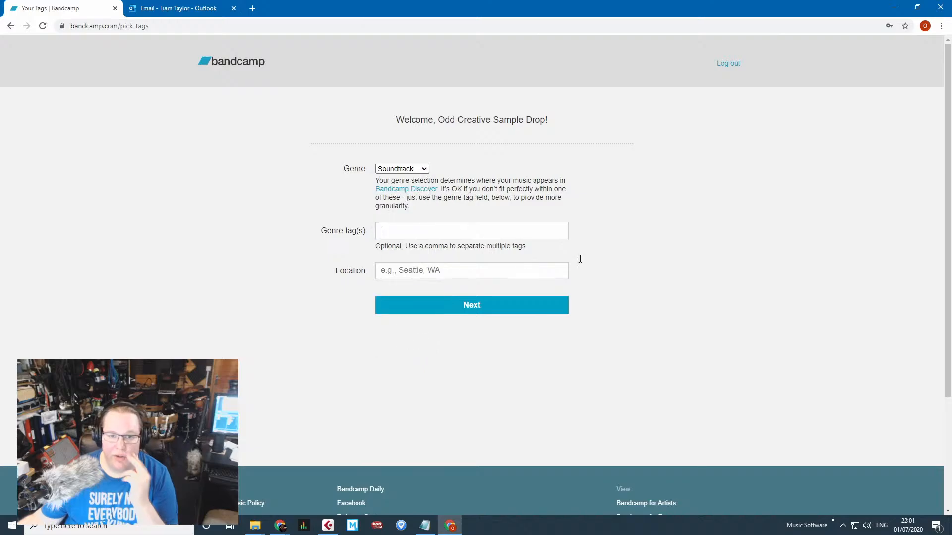
Enter the genre tags cinematic, samples and free samples for the artist page.
type("cinemati")
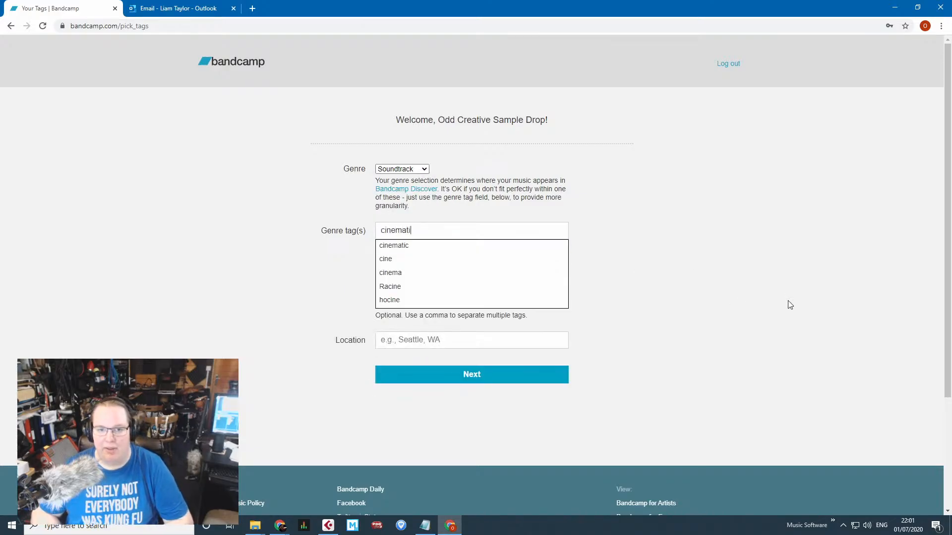
type("c, ")
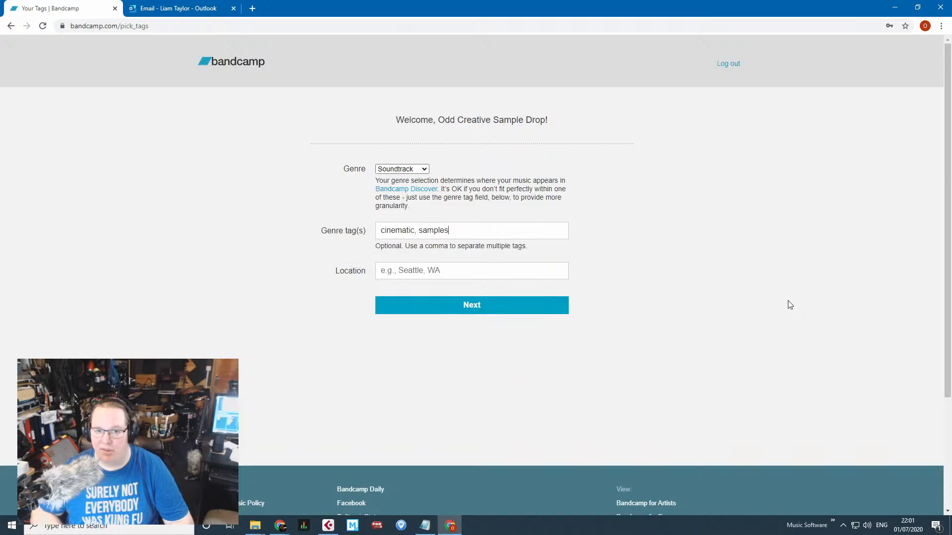
type("samples")
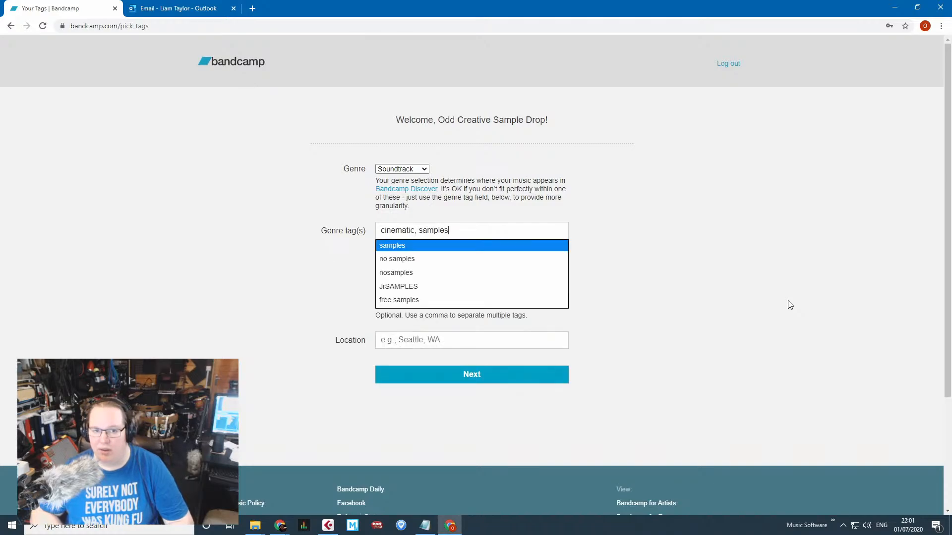
type(", free sample")
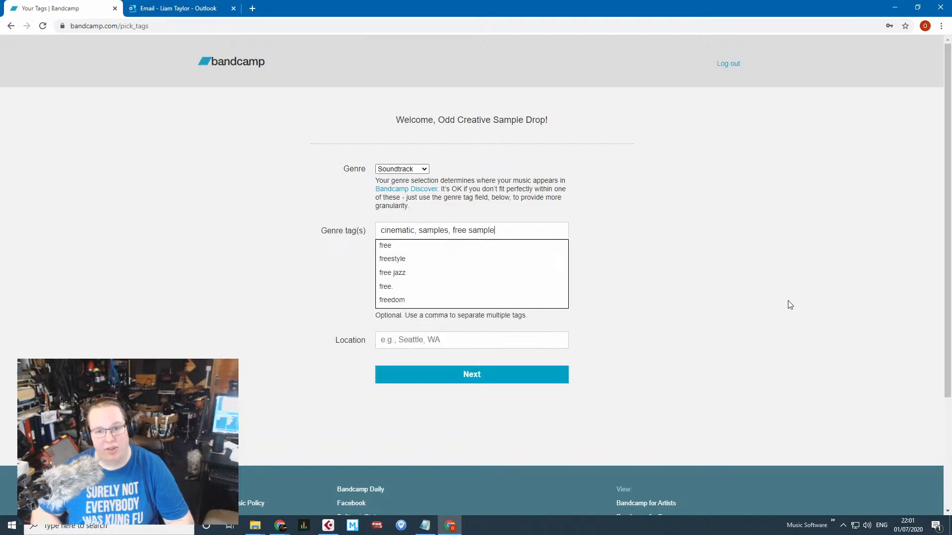
type("s")
key("Down")
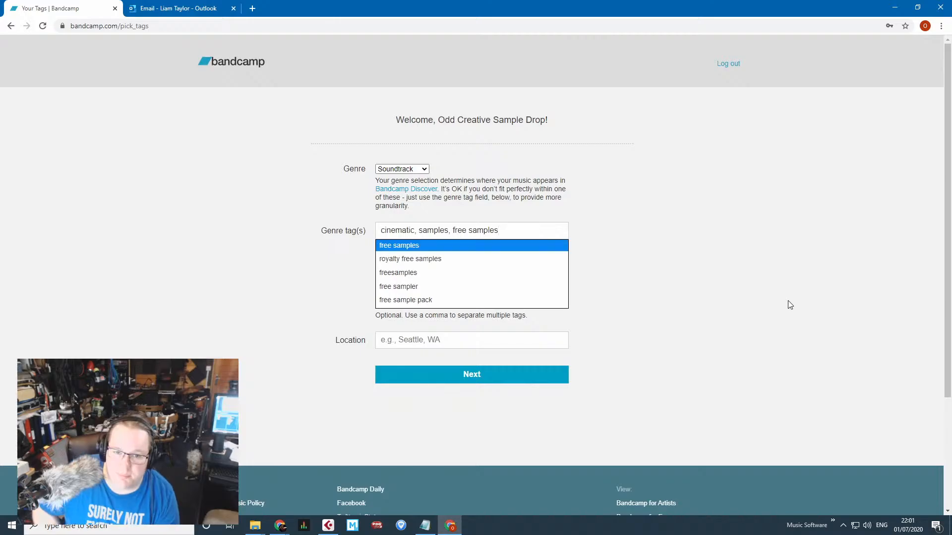
key("Return")
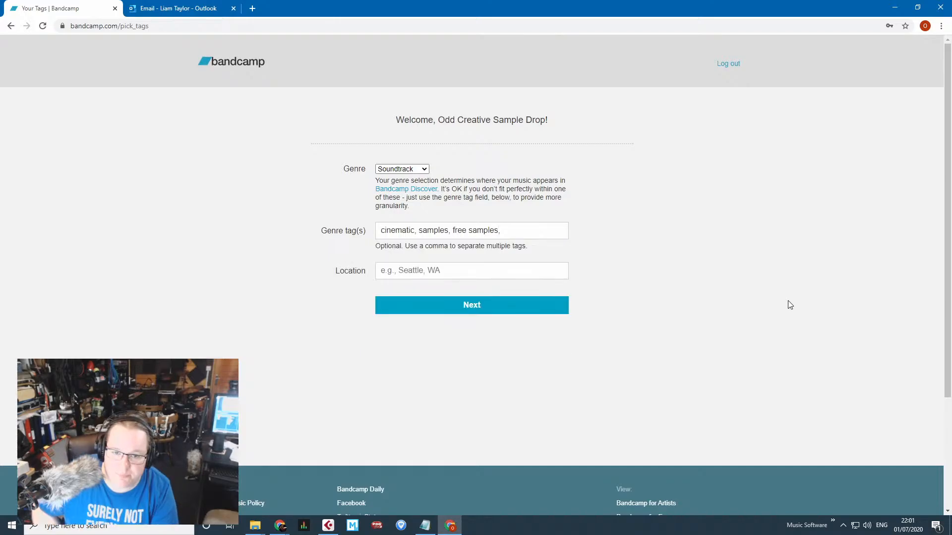
Add royalty free samples as a further genre tag.
type("royal")
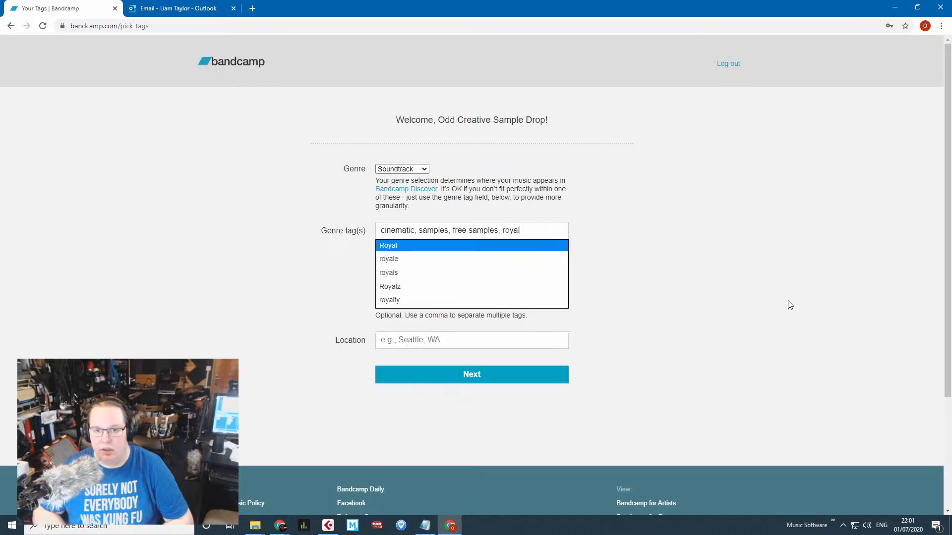
type("ty f")
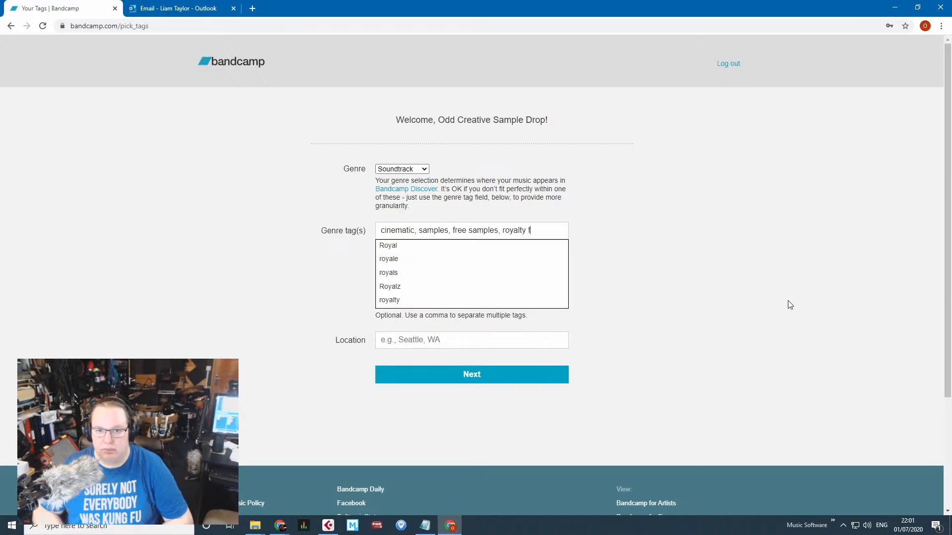
type("ree samples")
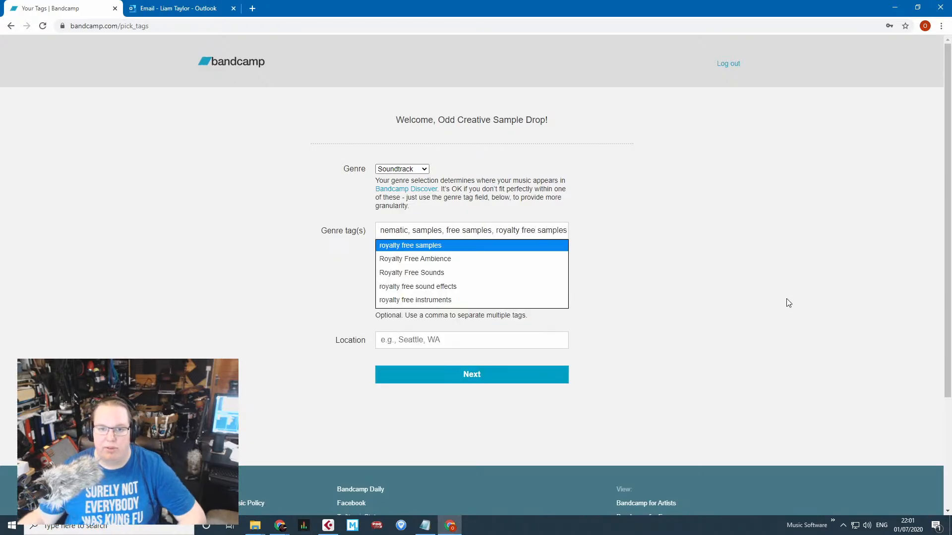
left_click(432, 247)
left_click(286, 248)
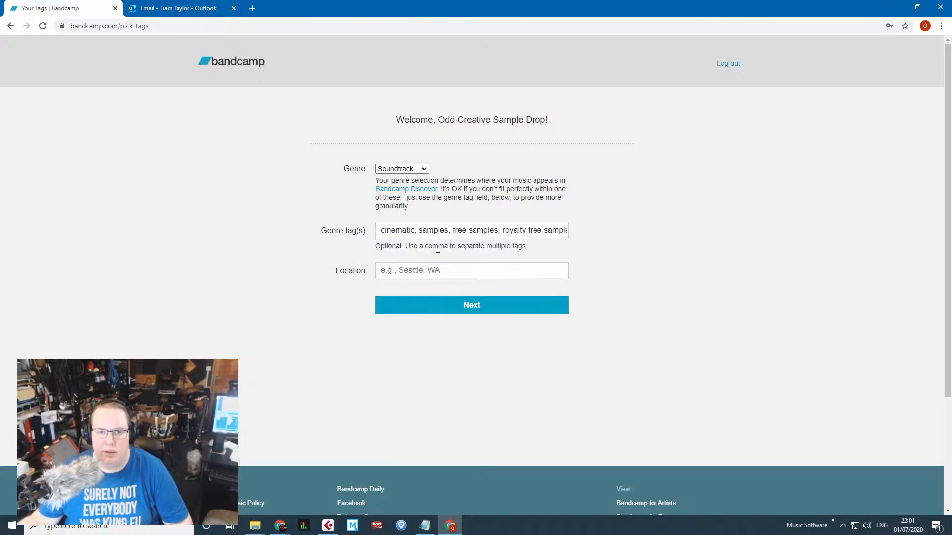
left_click_drag(423, 233, 844, 260)
key("End")
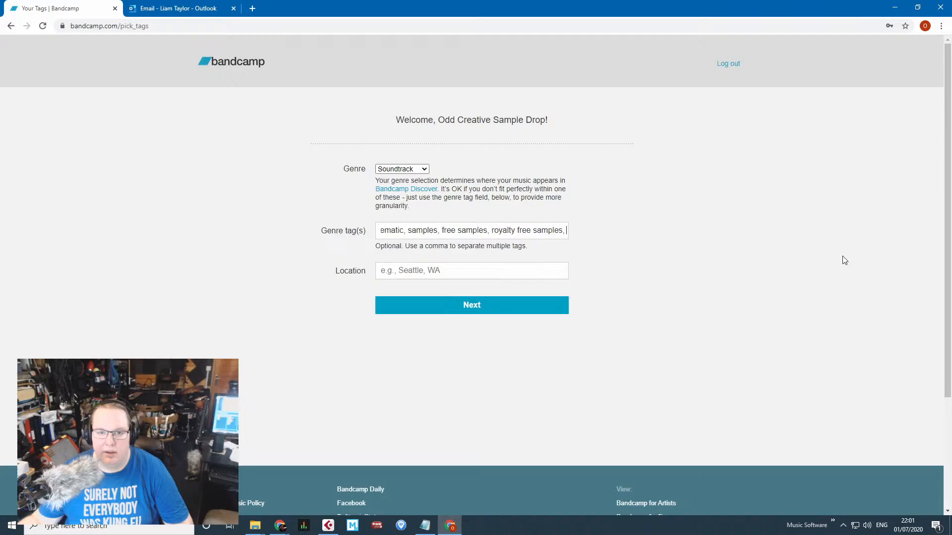
Add sound design as the last genre tag, correcting its spelling and dismissing the suggestions.
type("sound desing")
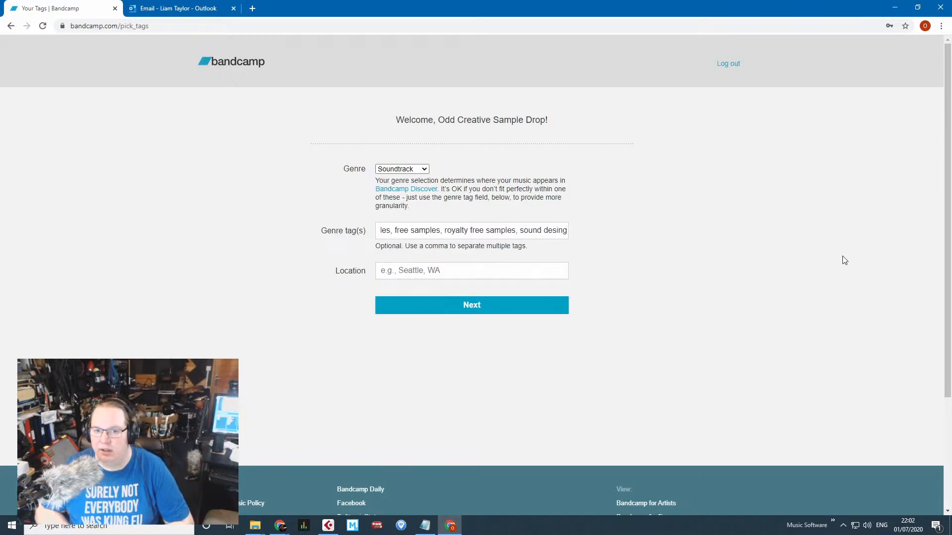
key("BackSpace")
key("BackSpace")
type("gn")
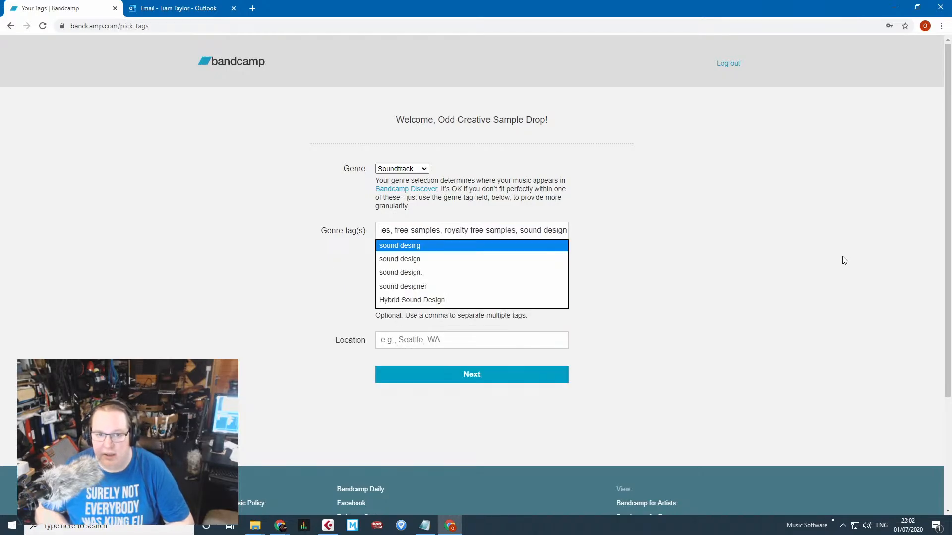
key("Escape")
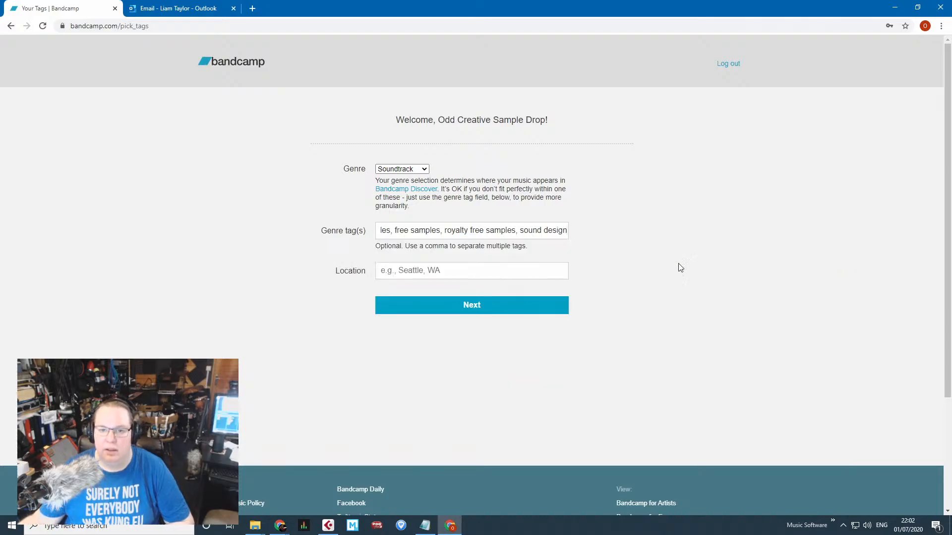
Set the location to Cambridge, UK and continue to the URL setup.
left_click(465, 270)
type("Cambridg")
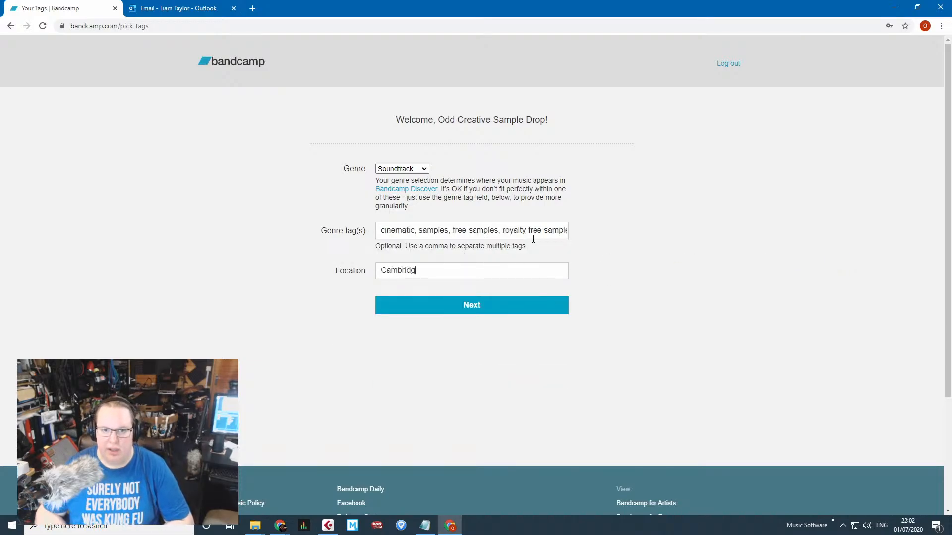
type("e, UK")
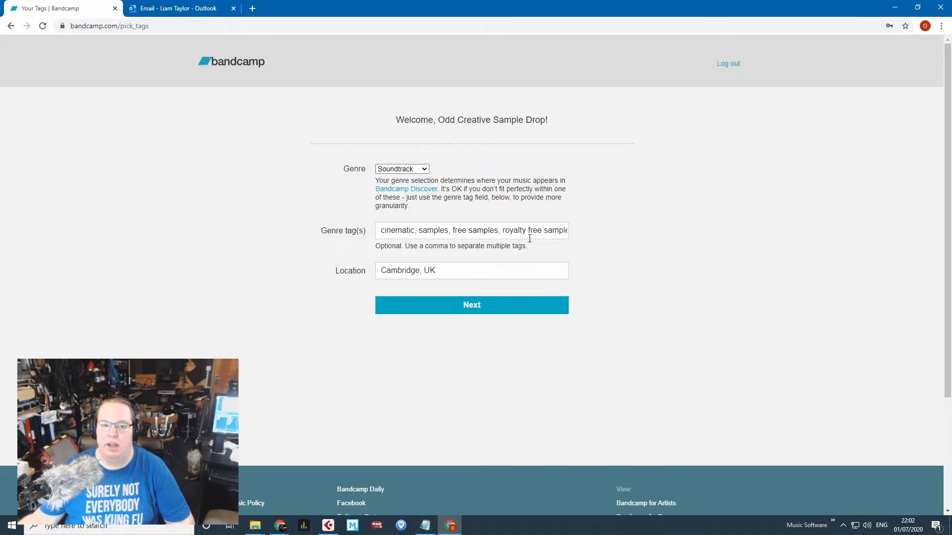
left_click(467, 308)
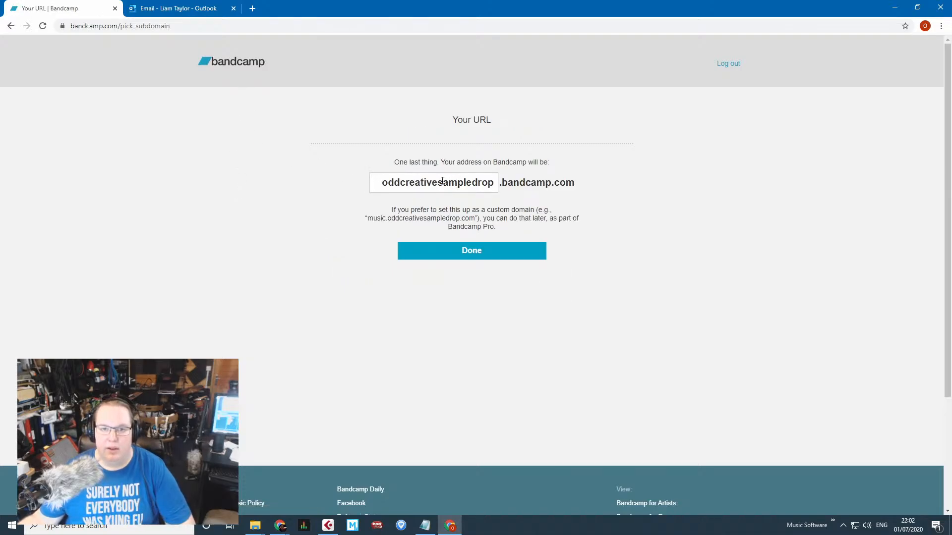
Shorten the Bandcamp address to oddcreative and finish the account setup.
left_click_drag(443, 181, 624, 206)
key("BackSpace")
left_click(522, 255)
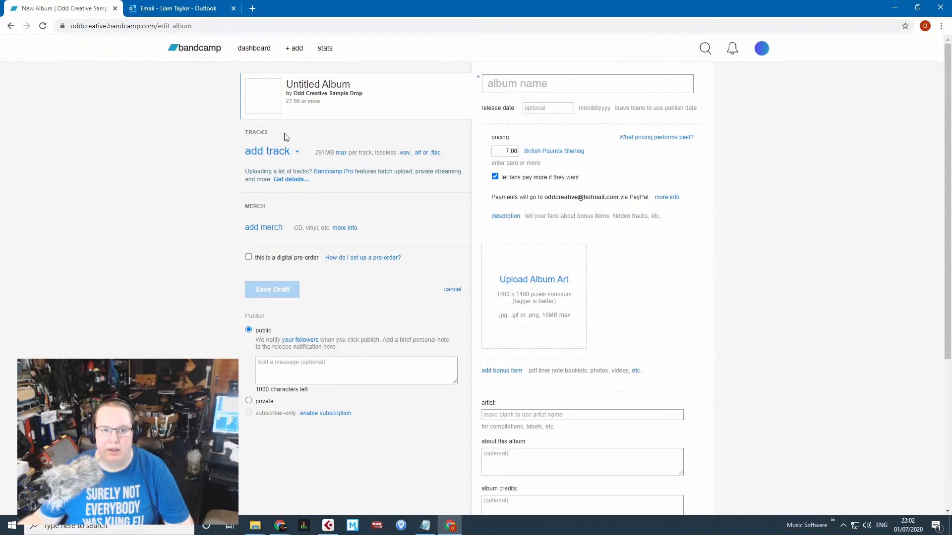
Start adding an audio track to the new album and browse to the _ 2020 Samples folder inside Janky Guitar Thing.
left_click(296, 154)
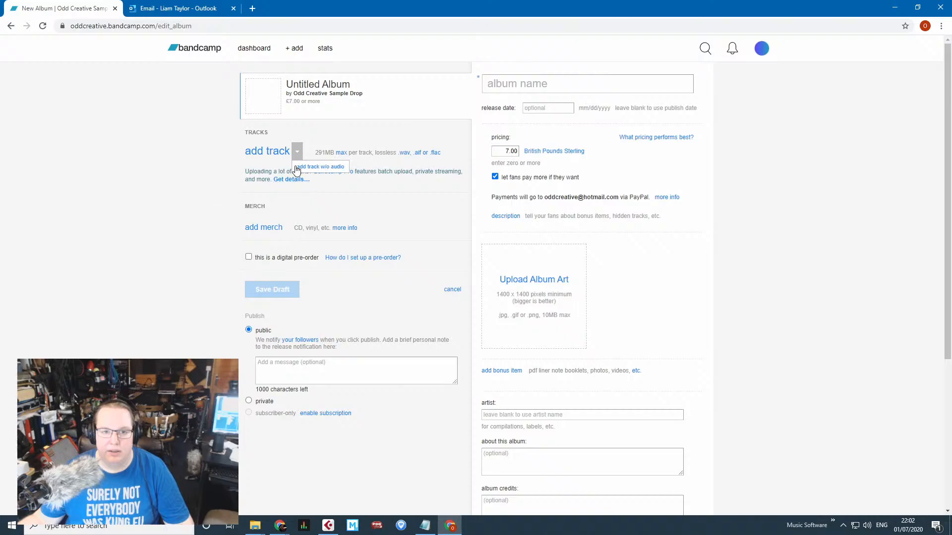
left_click(238, 158)
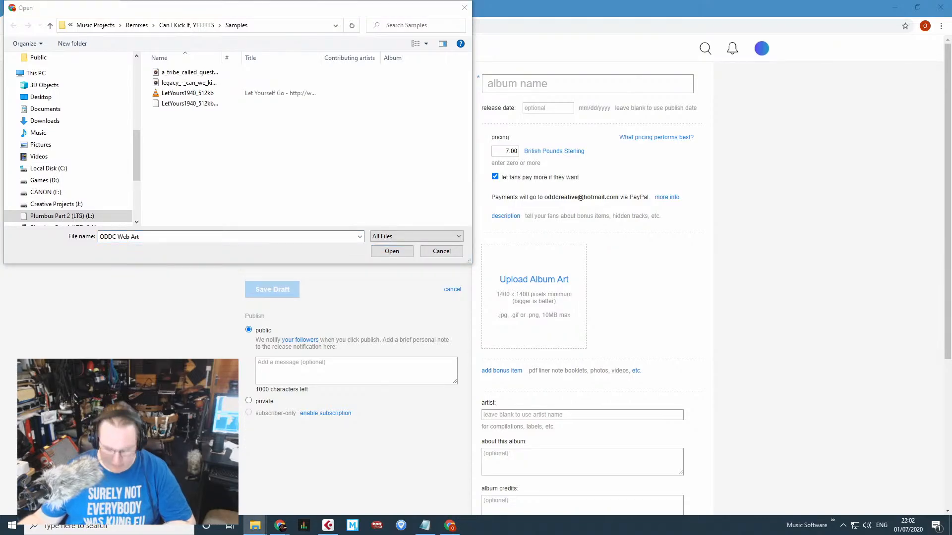
left_click(270, 26)
type("M:\\Dizwald Sound Designs\\28.10.2015 - Janky Guitar\\Janky Guitar Thing\\_ 2020 Samples")
key("Return")
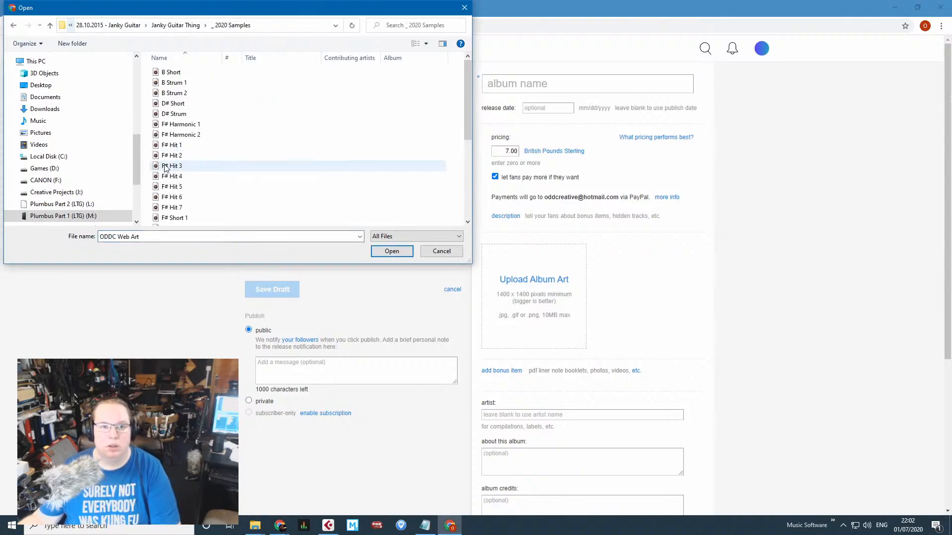
Look through the sample files and upload B Short as the album's first track.
left_click(181, 93)
scroll(188, 149, "down", 5)
left_click(185, 215)
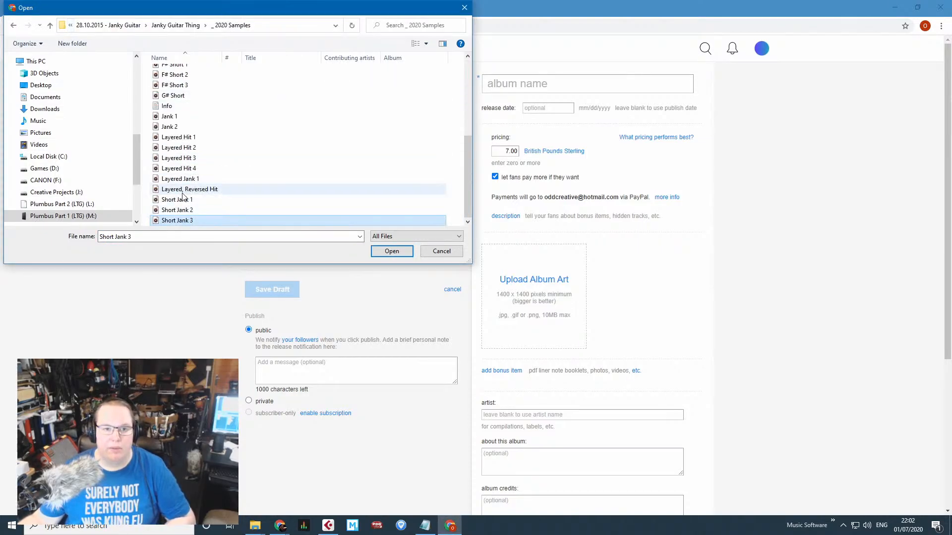
scroll(184, 213, "up", 5)
left_click(180, 74)
scroll(183, 84, "down", 5)
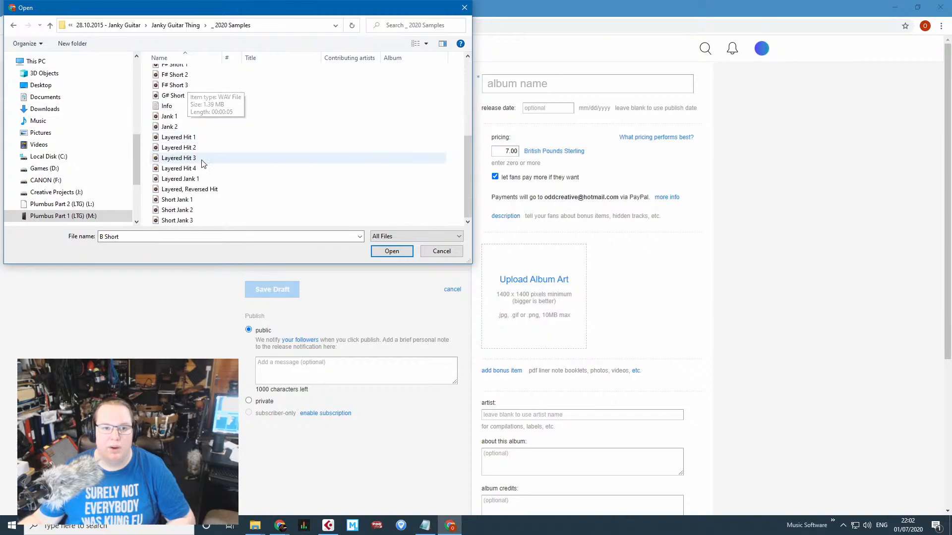
scroll(188, 164, "up", 5)
key("Return")
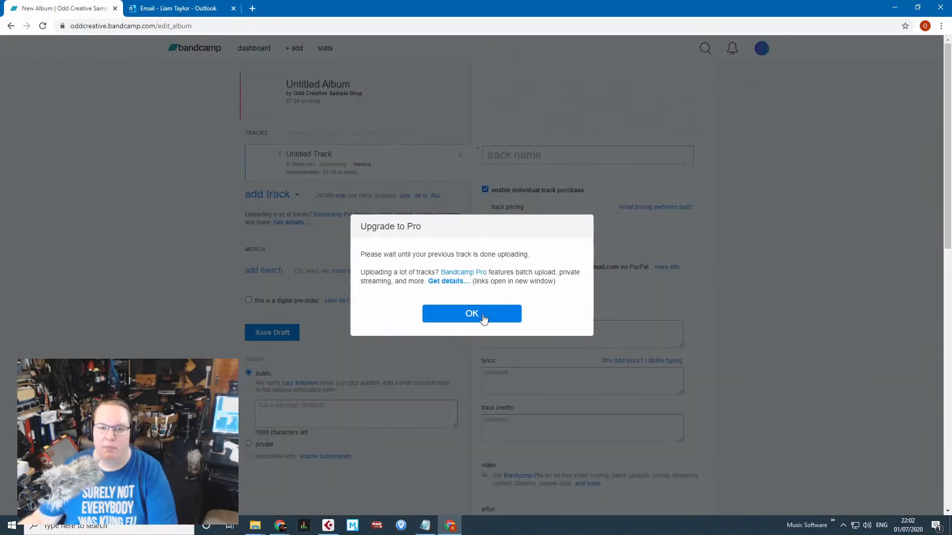
Dismiss the Upgrade to Pro notice and upload B Strum 1 as the second track.
left_click(482, 314)
left_click(276, 197)
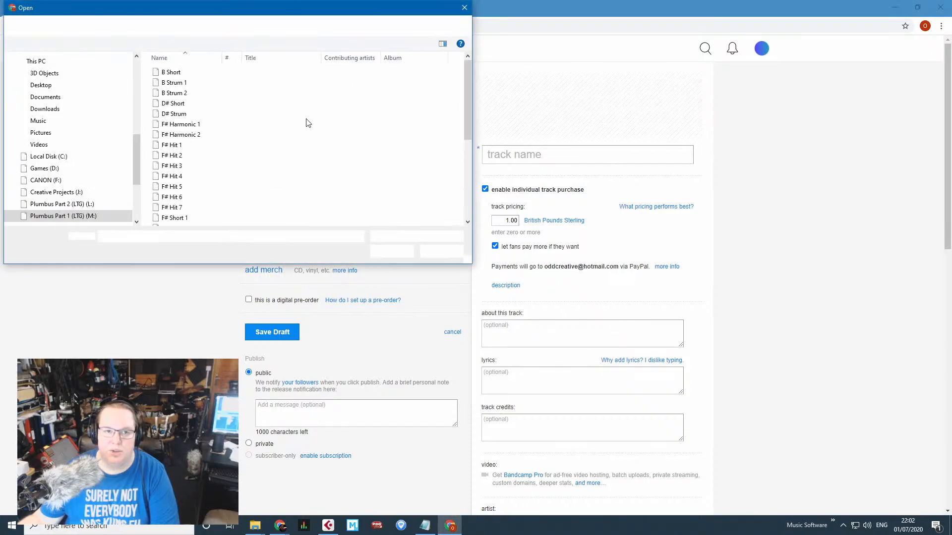
left_click_drag(250, 10, 647, 204)
double_click(598, 275)
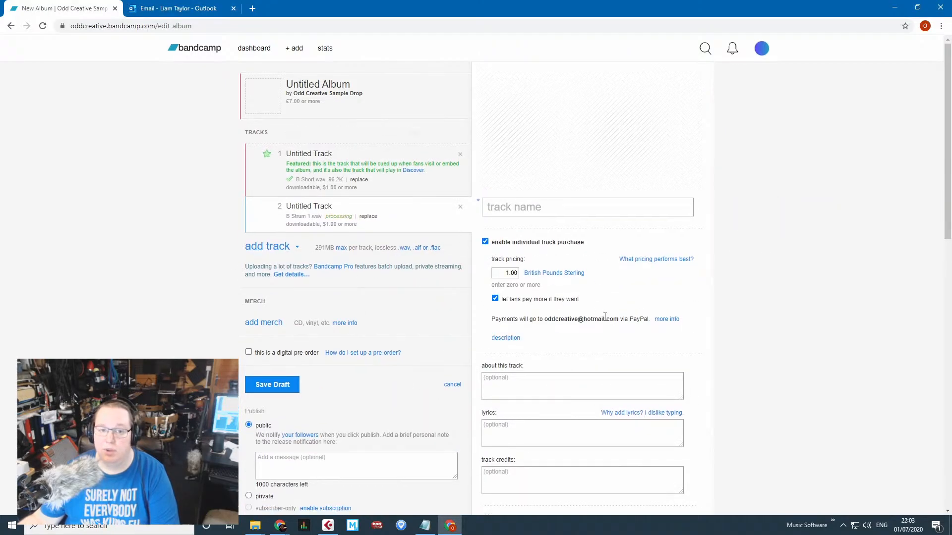
Upload B Strum 2 and D# Short as the third and fourth album tracks.
left_click(258, 245)
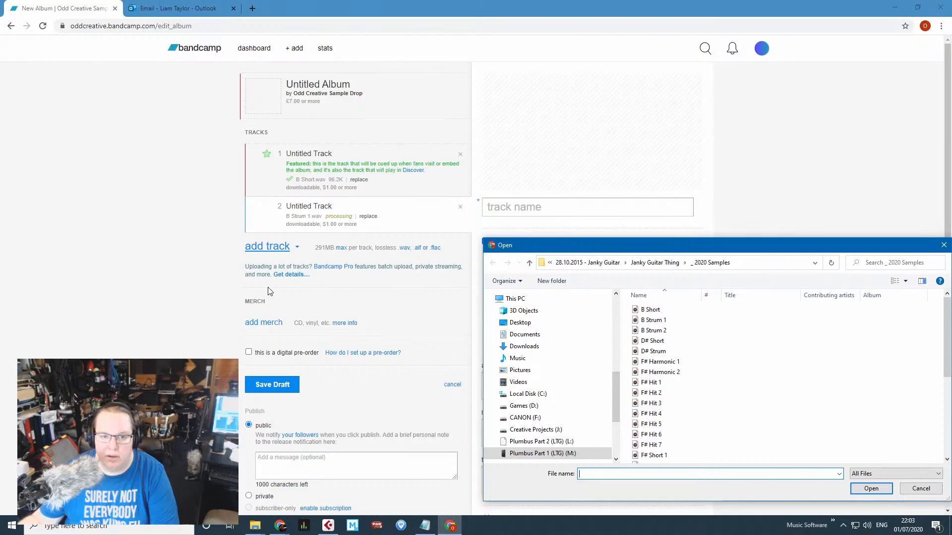
double_click(657, 330)
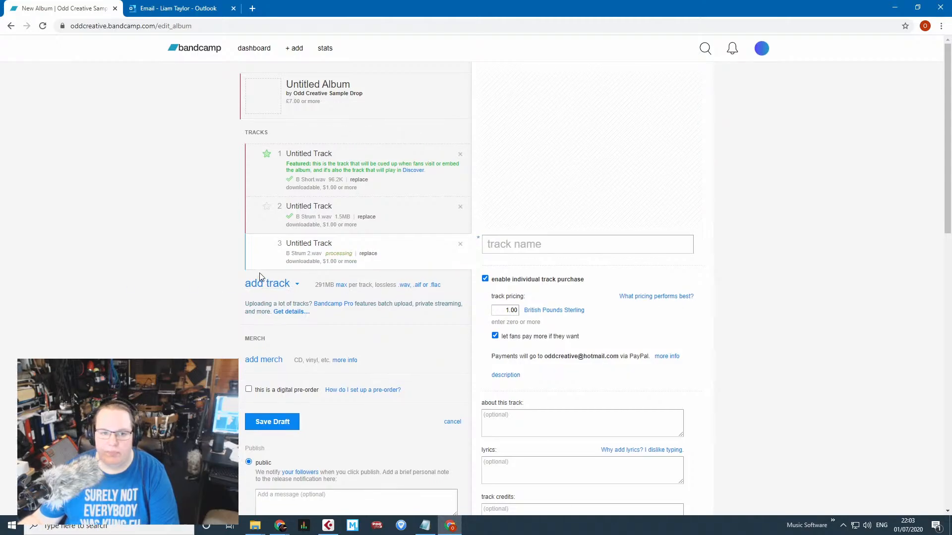
left_click(263, 290)
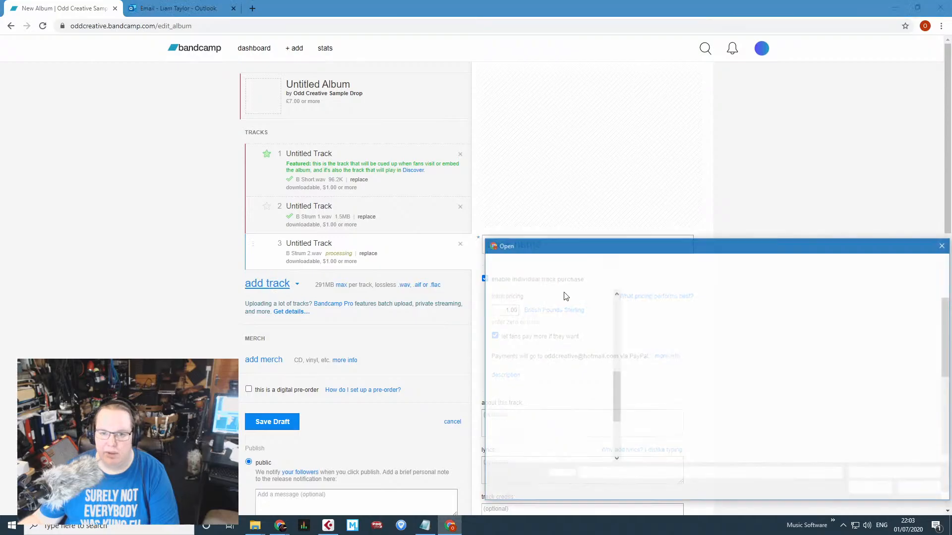
key("Escape")
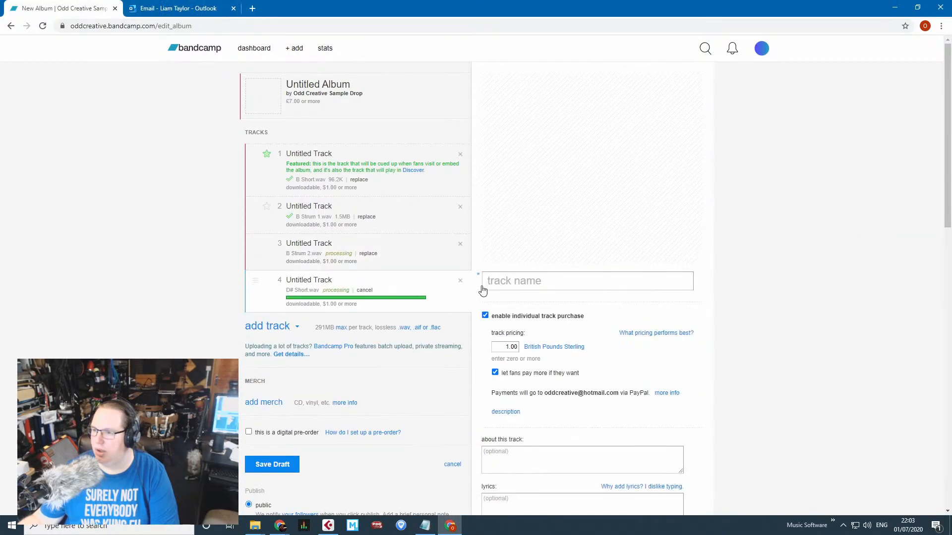
Upload D# Strum and F# Harmonic 1 as the fifth and sixth album tracks.
left_click(261, 319)
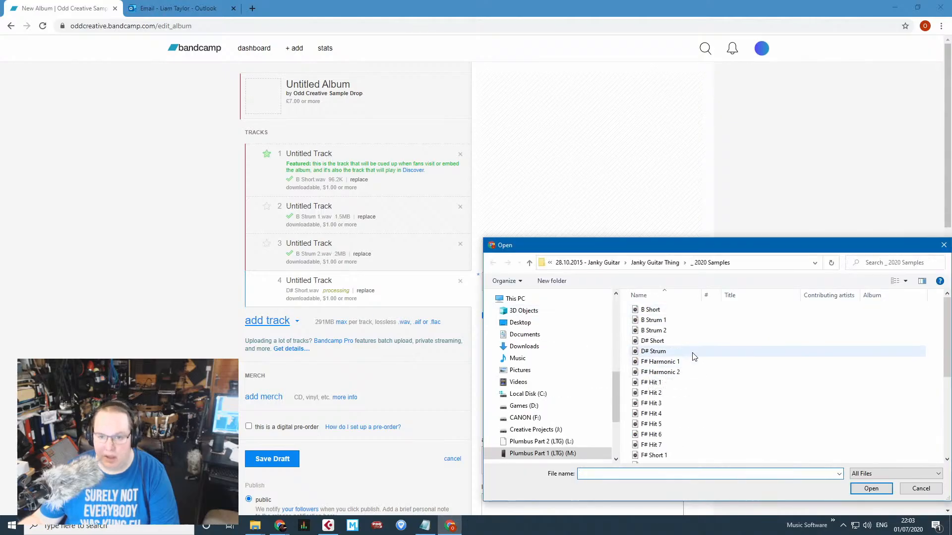
double_click(689, 351)
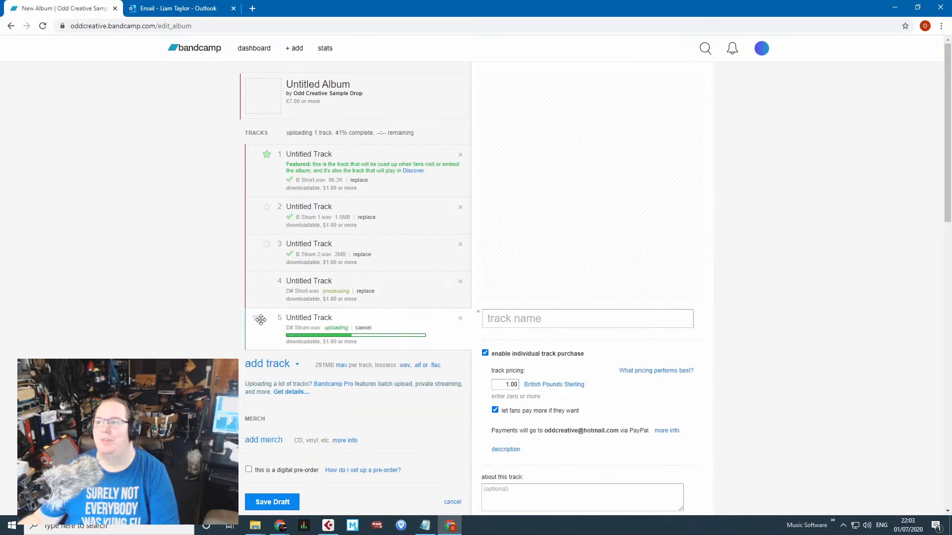
scroll(220, 286, "down", 2)
scroll(221, 286, "up", 1)
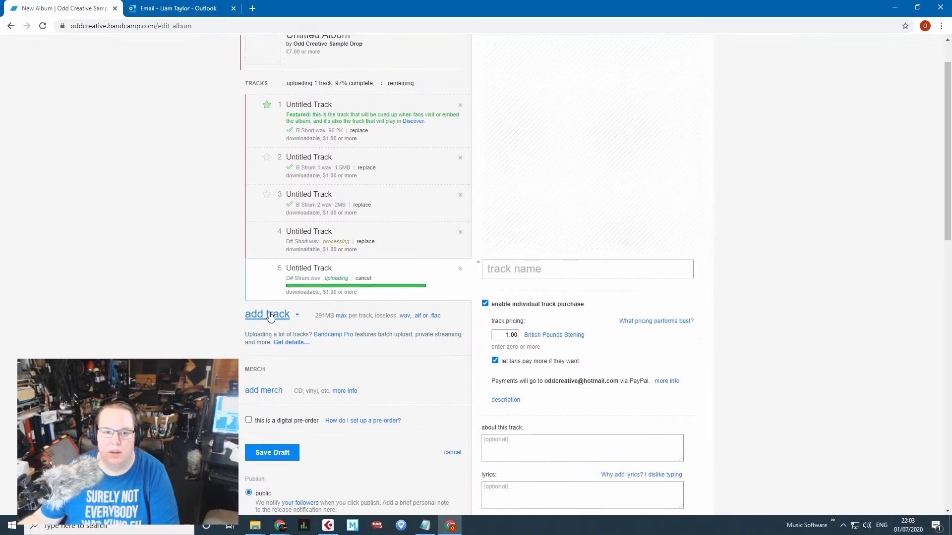
left_click(272, 309)
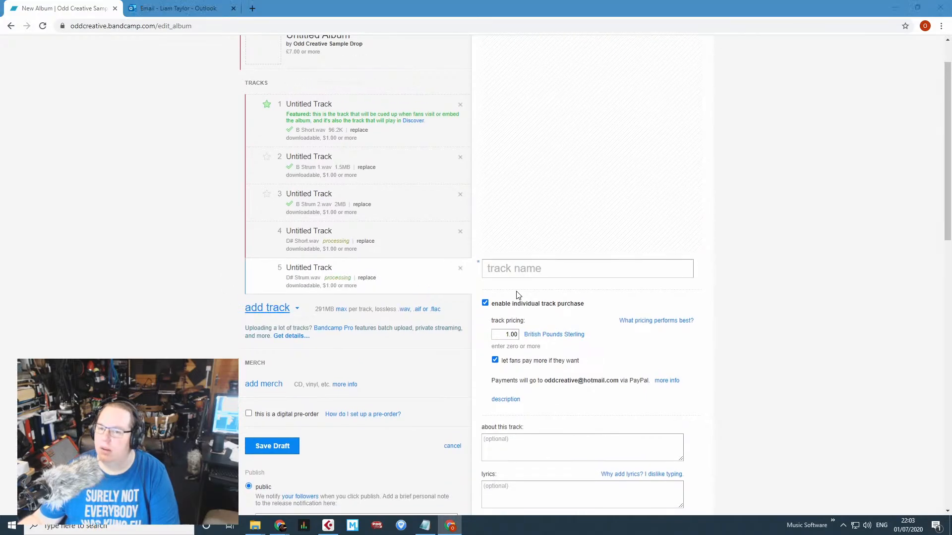
double_click(694, 367)
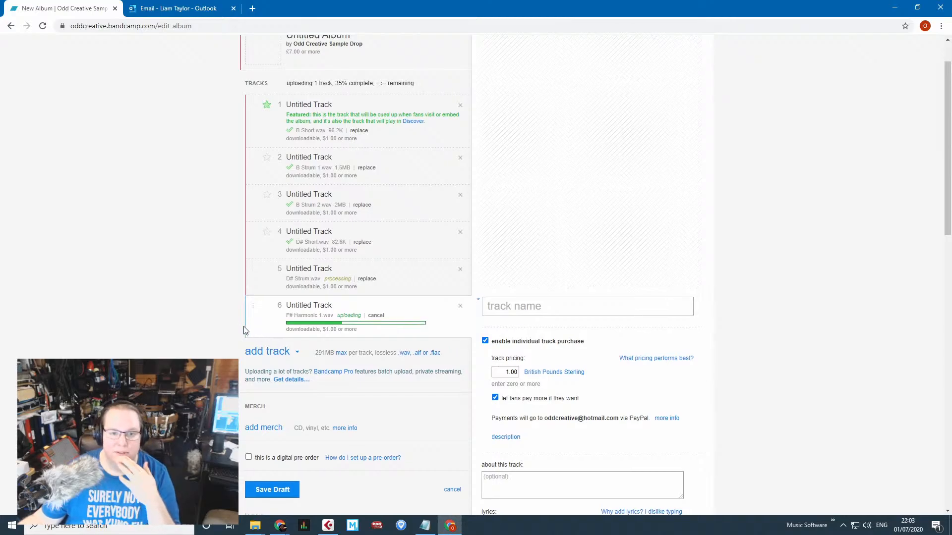
Upload F# Harmonic 2 as the album's seventh track.
left_click(267, 351)
left_click(483, 315)
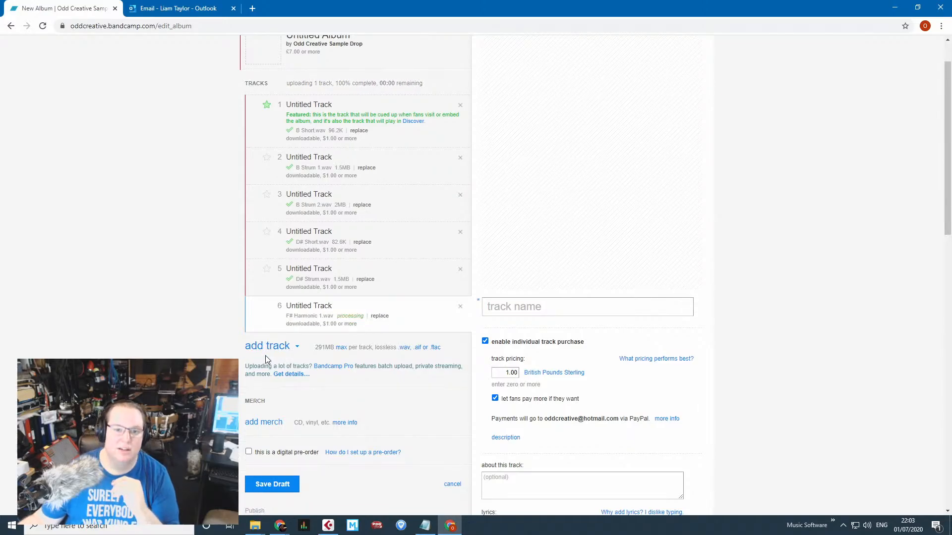
left_click(265, 348)
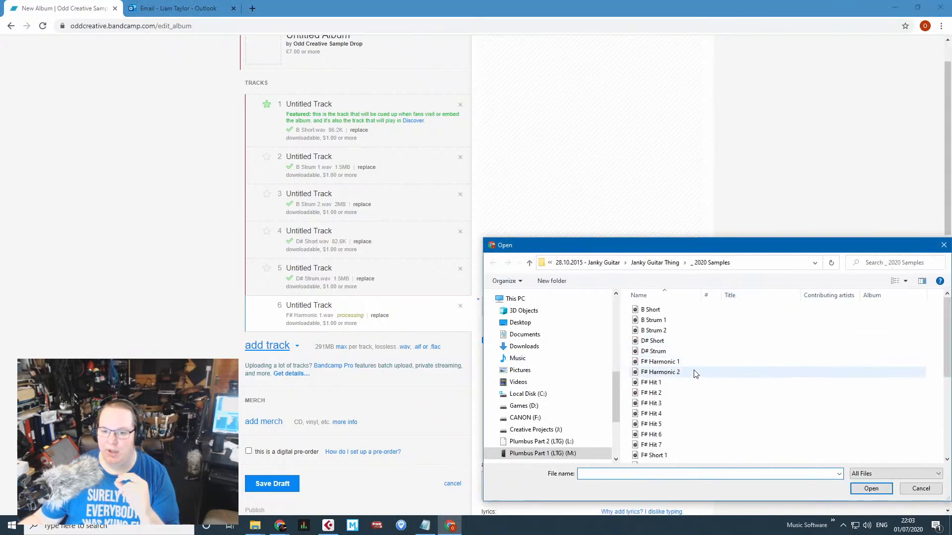
double_click(694, 373)
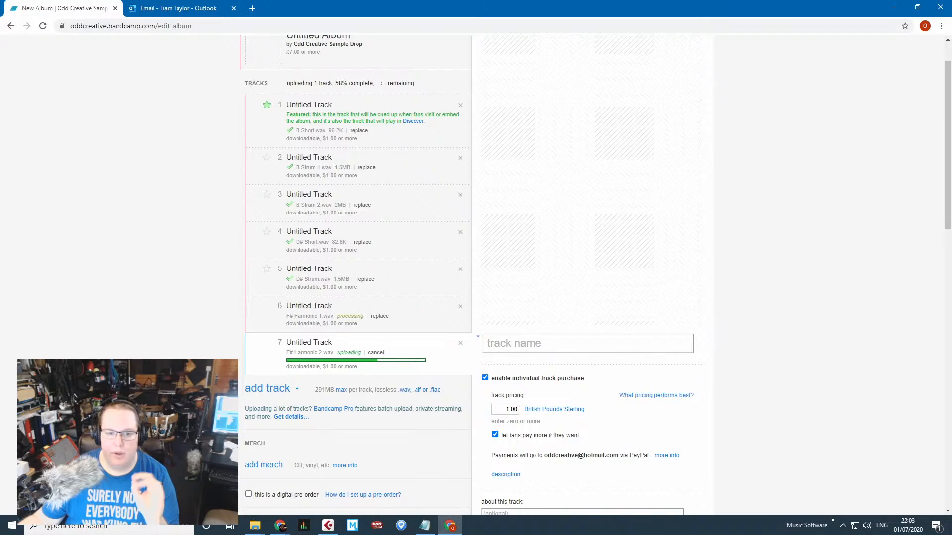
Switch to the Info file in Notepad and copy the 48khz 24bit line together with the "Be aware" paragraph.
key("alt+Tab")
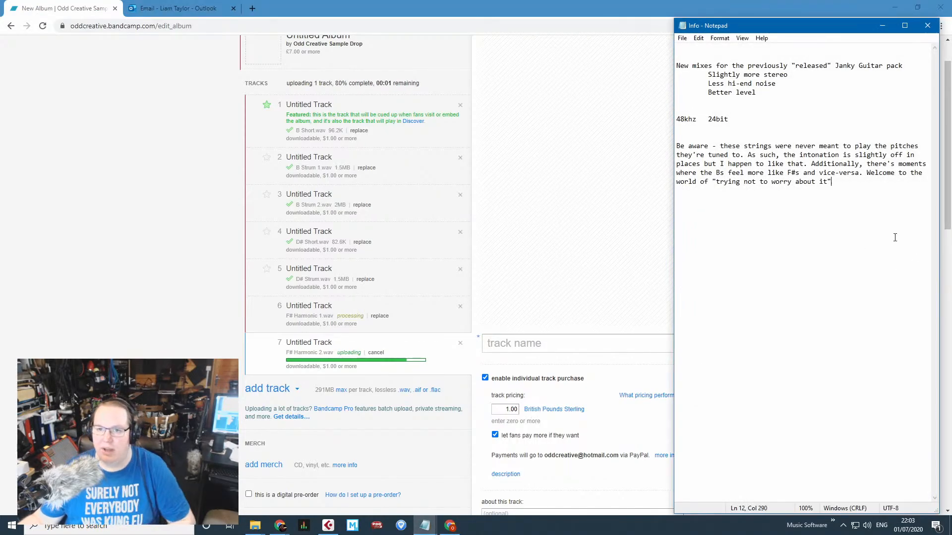
left_click_drag(894, 237, 649, 49)
left_click(768, 146)
left_click_drag(864, 191, 876, 118)
key("ctrl+c")
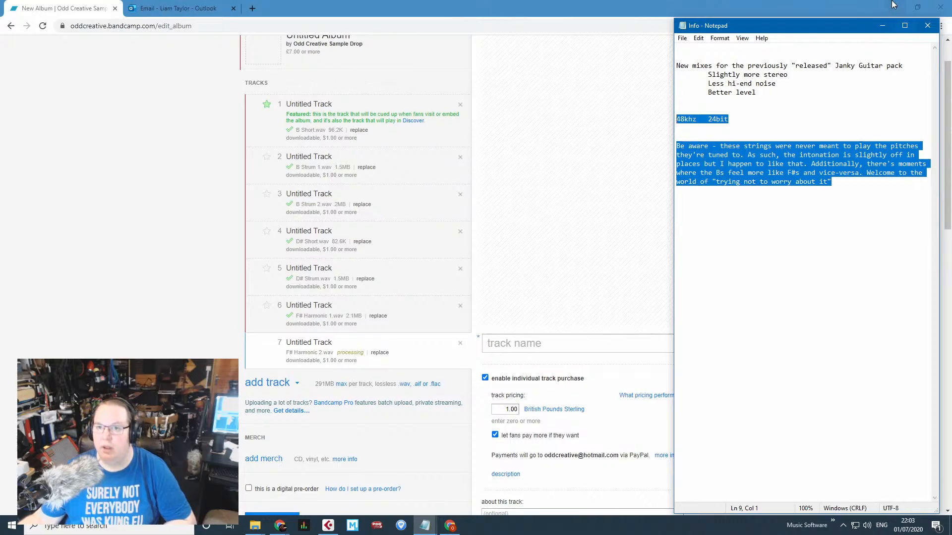
left_click(881, 25)
Paste the copied notes into the album's about text and enlarge the text box to show them all.
scroll(793, 148, "down", 4)
left_click(516, 314)
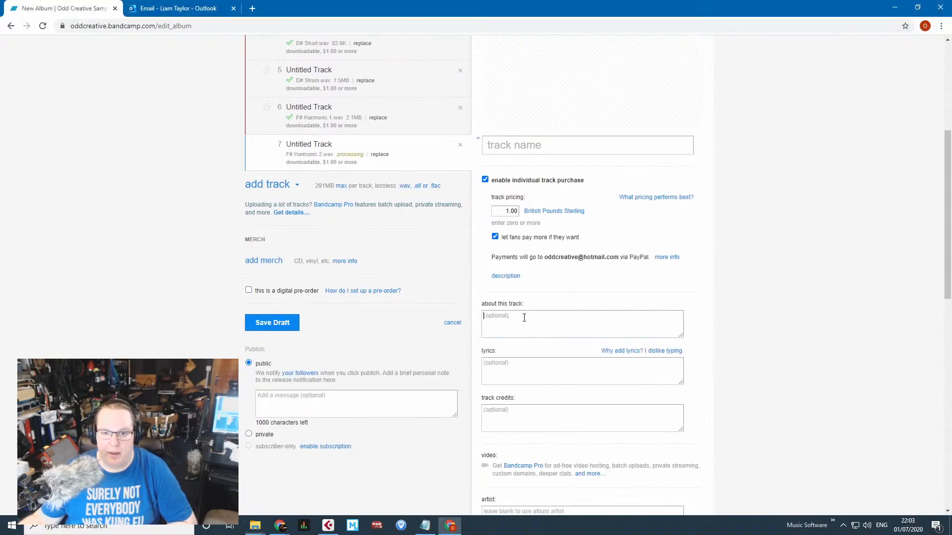
left_click(340, 400)
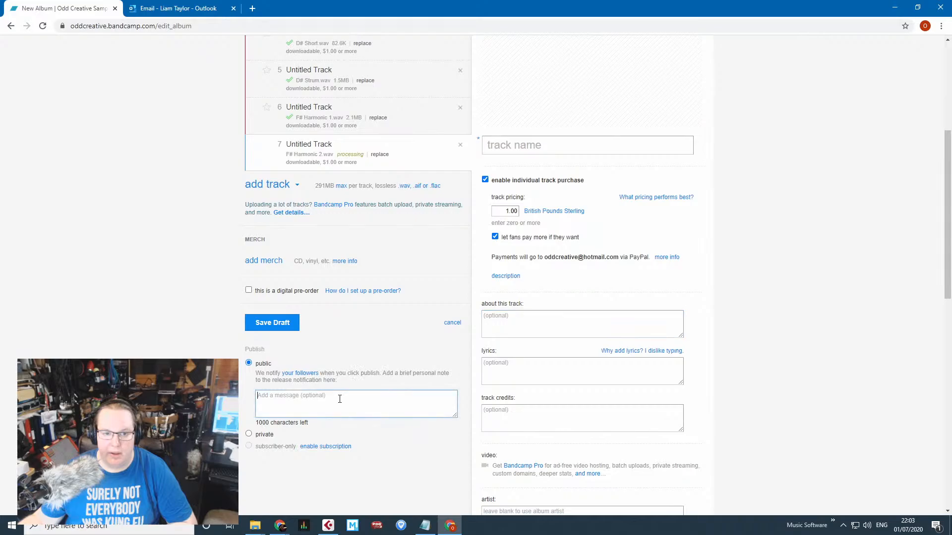
scroll(196, 349, "up", 5)
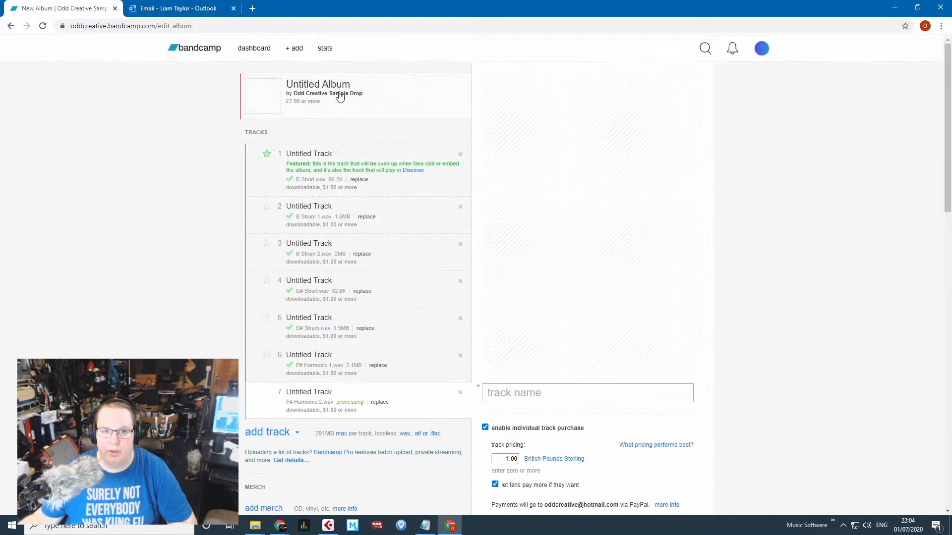
left_click(317, 91)
scroll(611, 227, "down", 2)
left_click(522, 370)
key("ctrl+v")
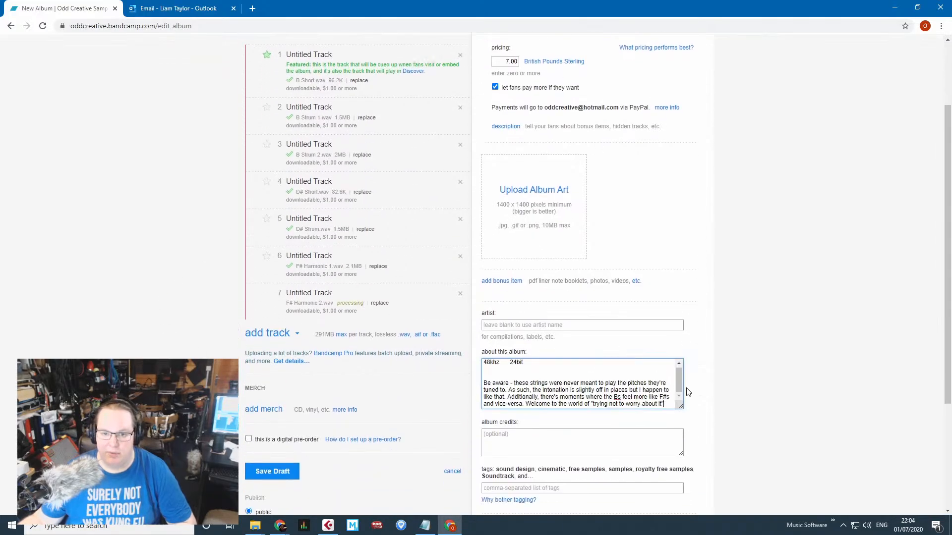
left_click_drag(682, 403, 680, 413)
Reword the description's first line as "Samples rendered at 48khz, 24bit." and remove the extra blank line below it.
triple_click(502, 365)
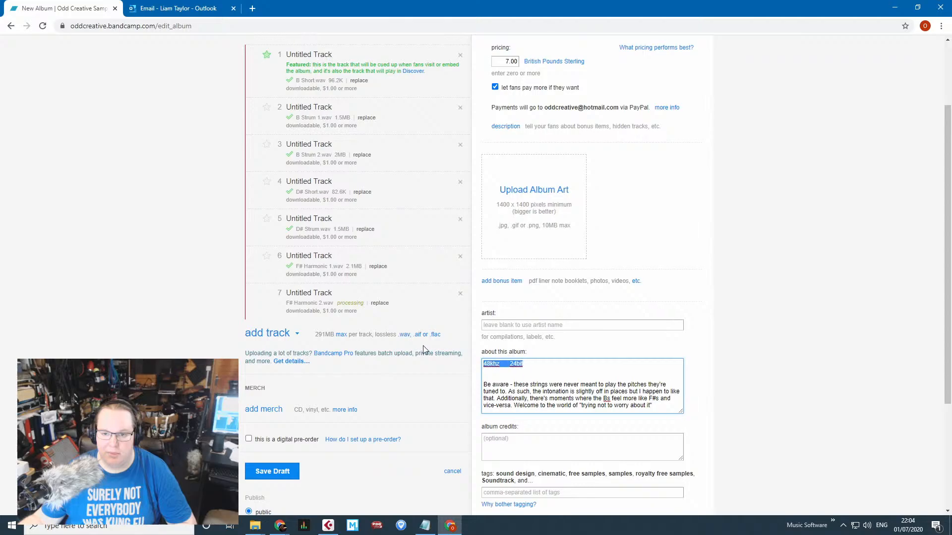
key("Home")
type("Samples re")
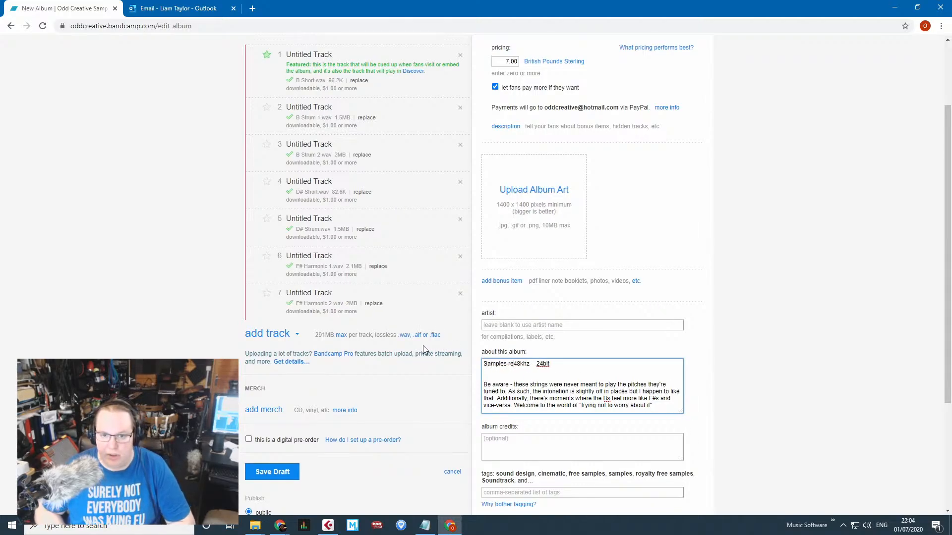
type("ndered ")
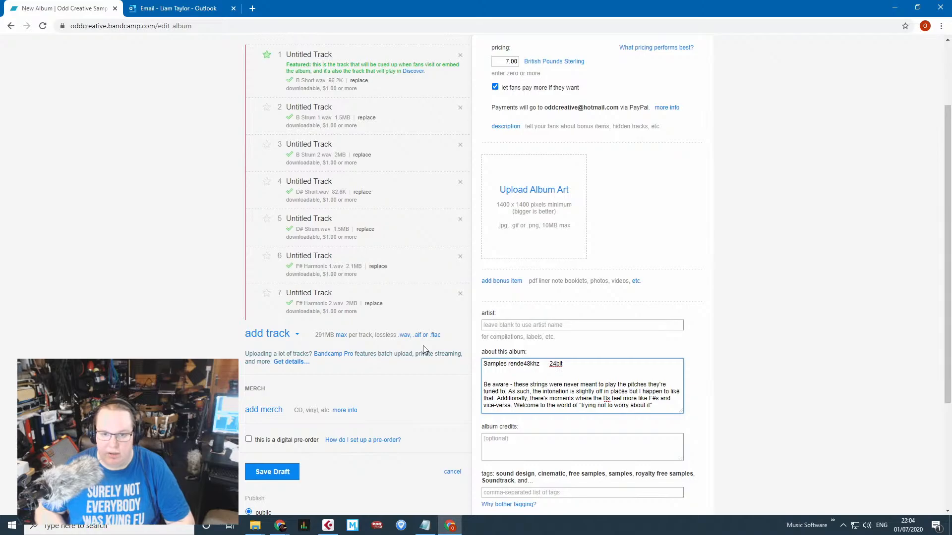
type("at")
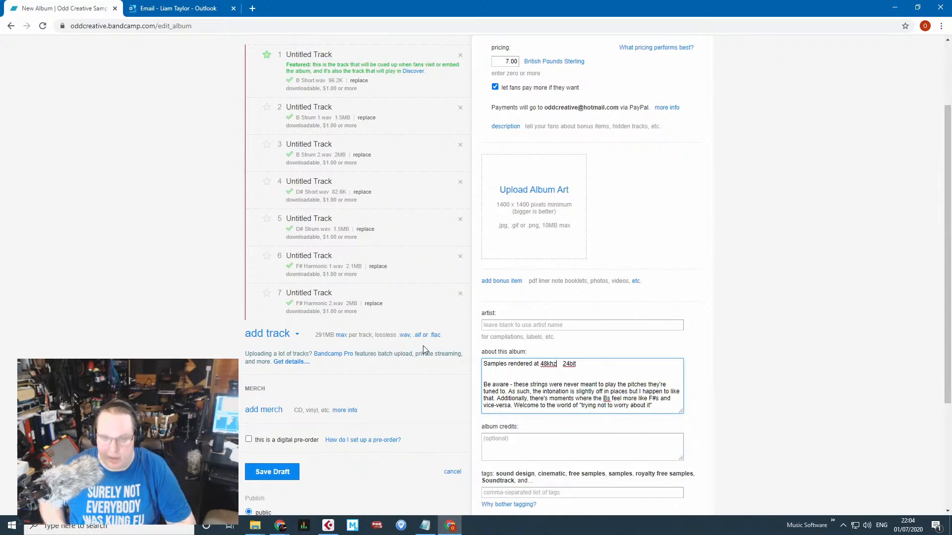
key("BackSpace")
key("BackSpace")
key("BackSpace")
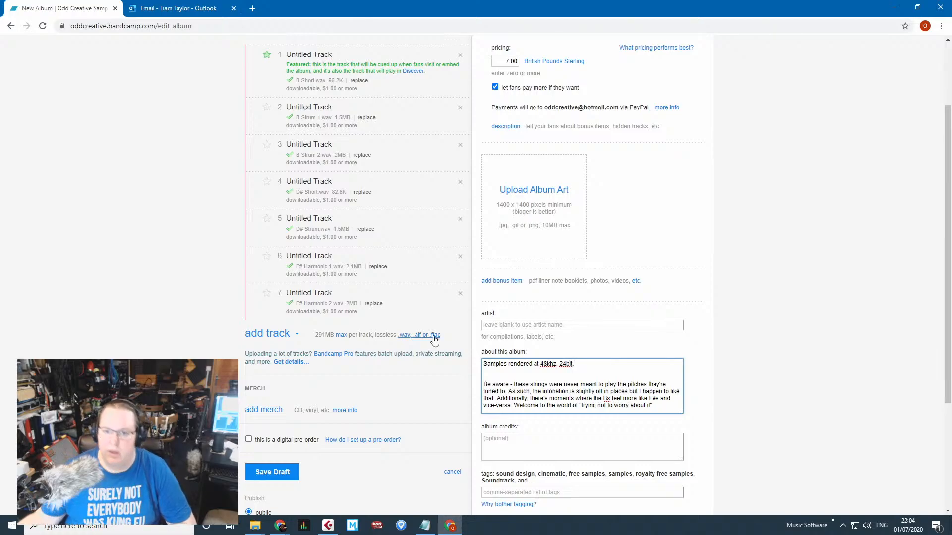
key("Delete")
Move the "Samples rendered at 48khz, 24bit." line to the end of the album description, separated by a blank line.
left_click_drag(589, 365, 439, 330)
key("ctrl+c")
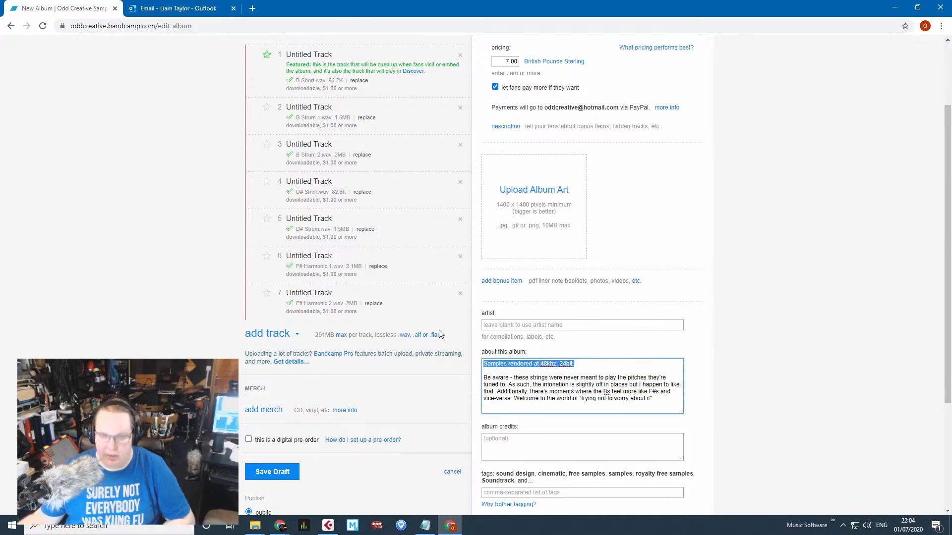
key("Delete")
key("Delete")
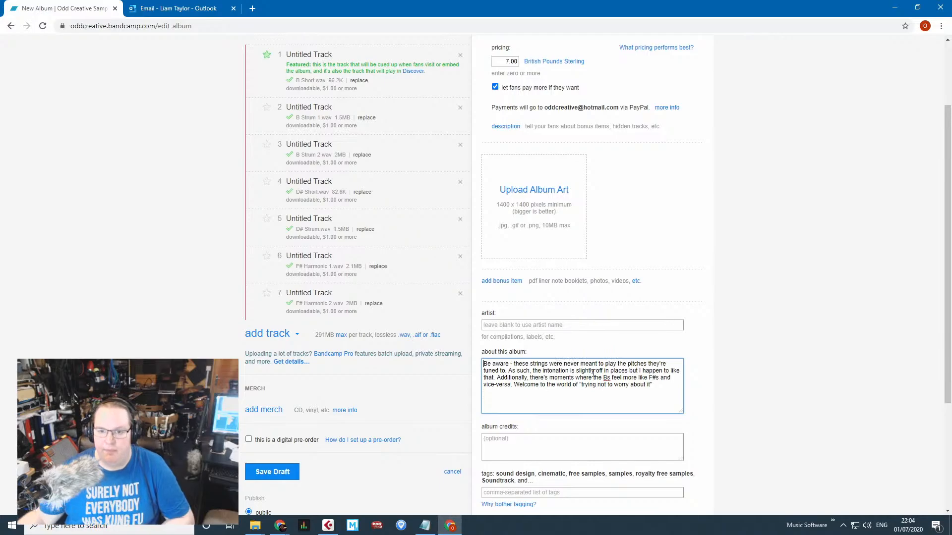
key("Return")
key("ctrl+v")
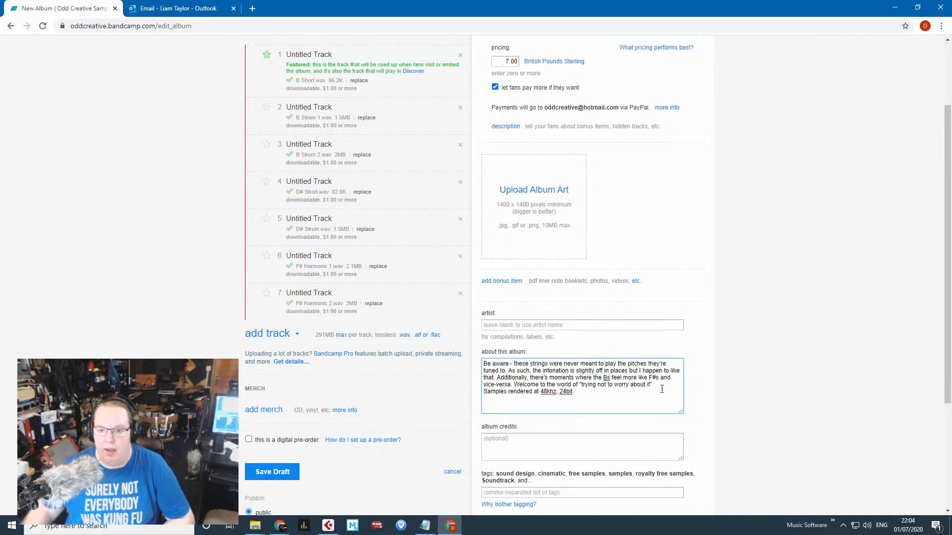
left_click(664, 386)
key("Return")
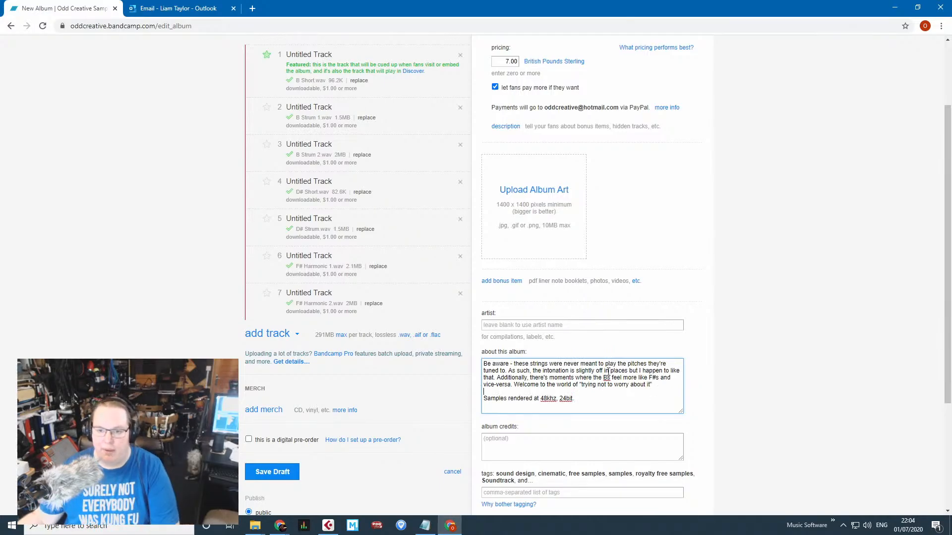
Start the album description with "Sound design elements created by tuning all strings of an acoustic guitar to B - regardless of the string density.".
key("Return")
key("Return")
left_click(493, 364)
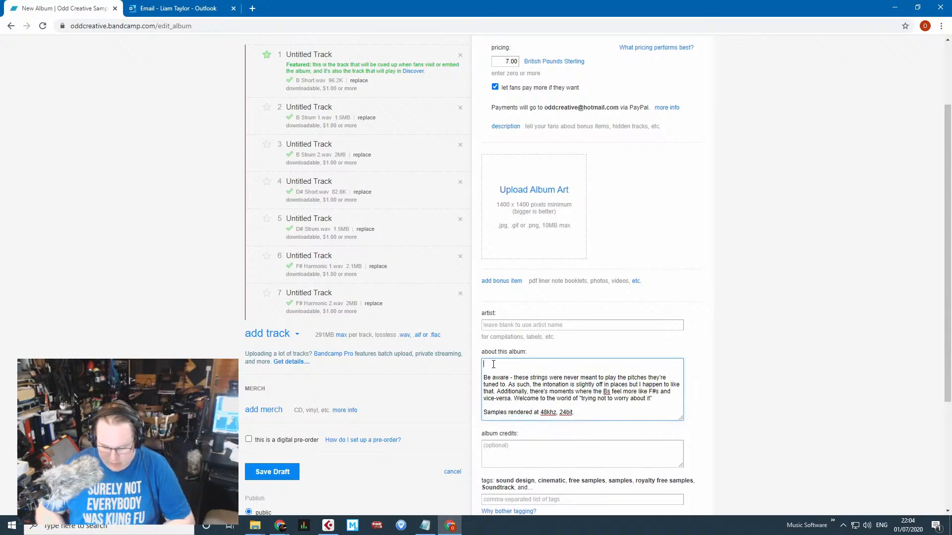
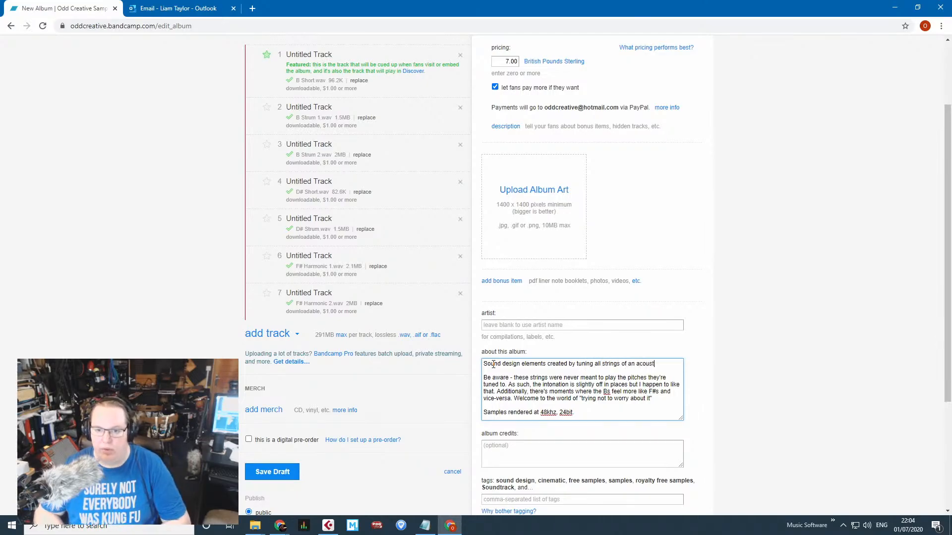
type("o B.")
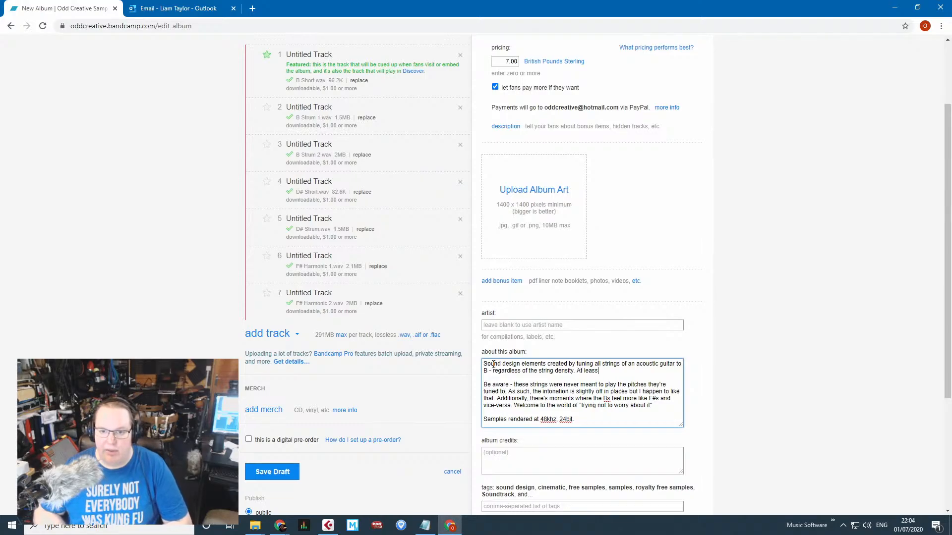
Continue the opening paragraph with "At least, I thought they were all B, I'm pretty sure some F#s snuck in there too.".
type("thought the")
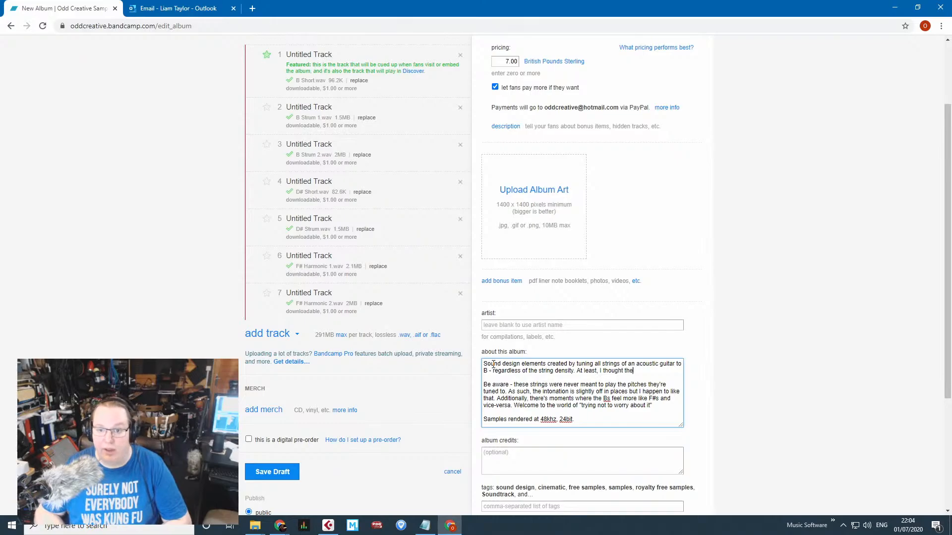
type("y were all ")
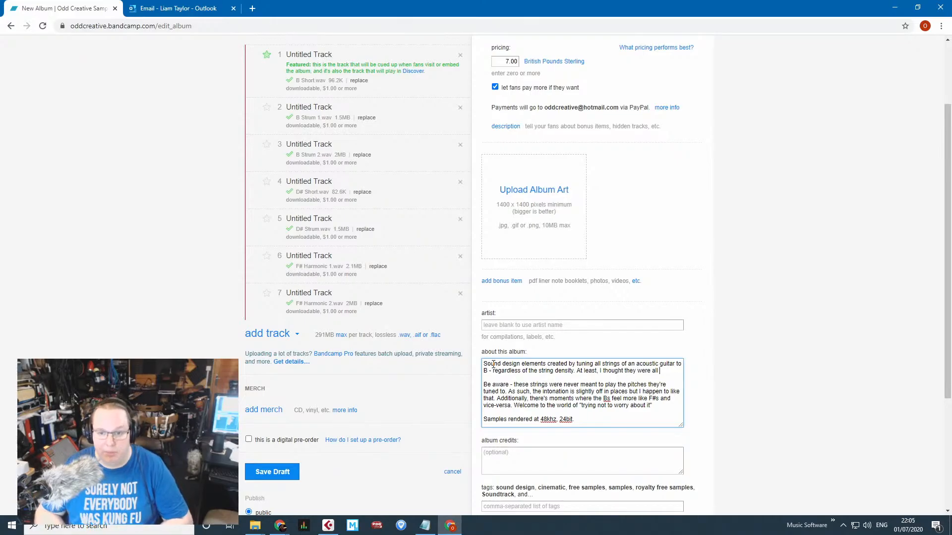
type("B, I'm pretty sure some F#s s")
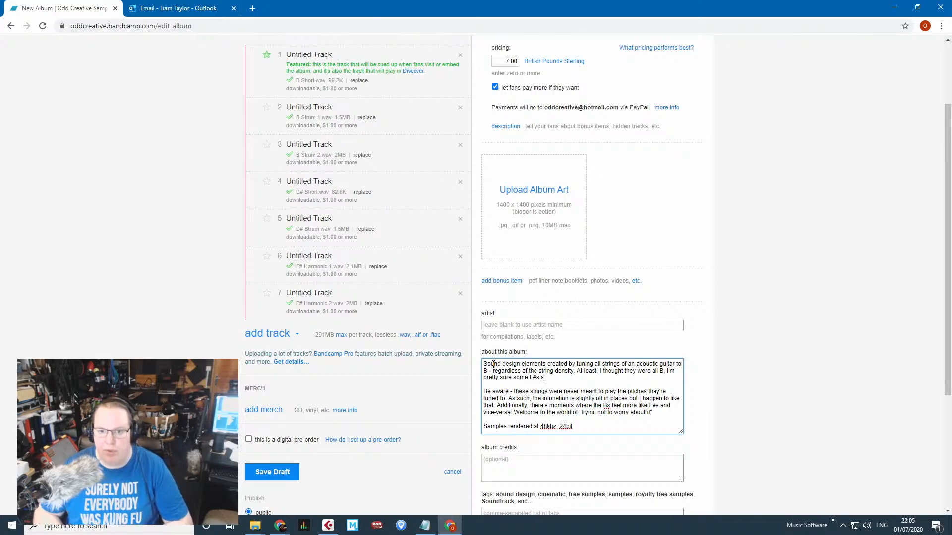
type("nuck in ther")
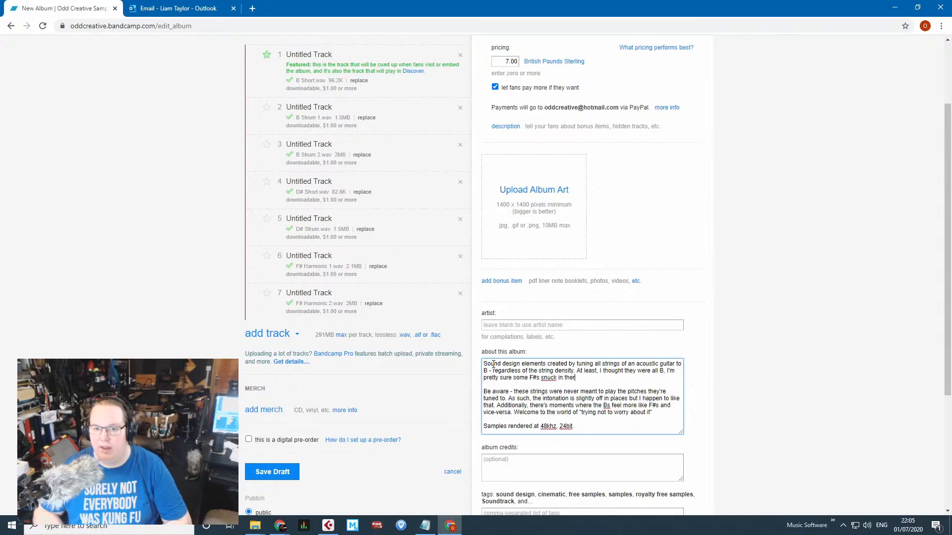
type("e too. You")
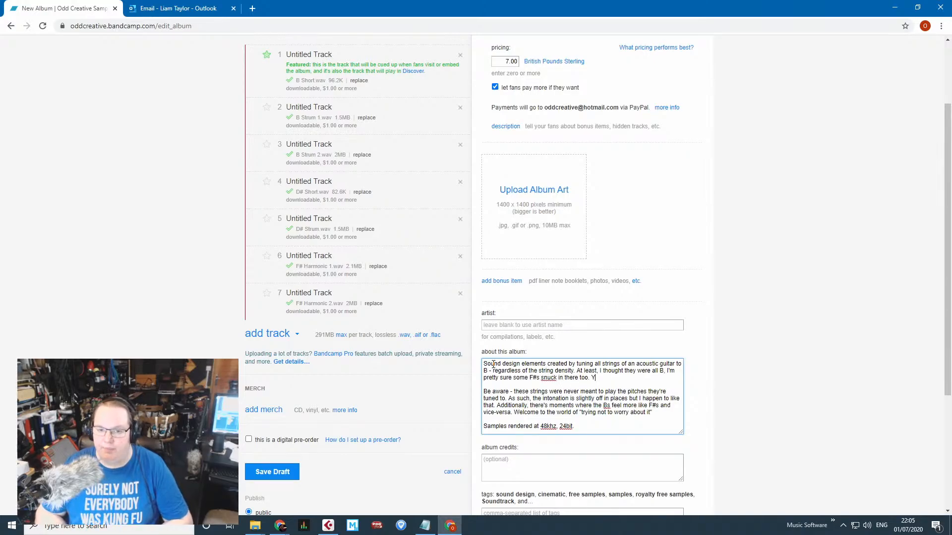
key("BackSpace")
key("BackSpace")
key("BackSpace")
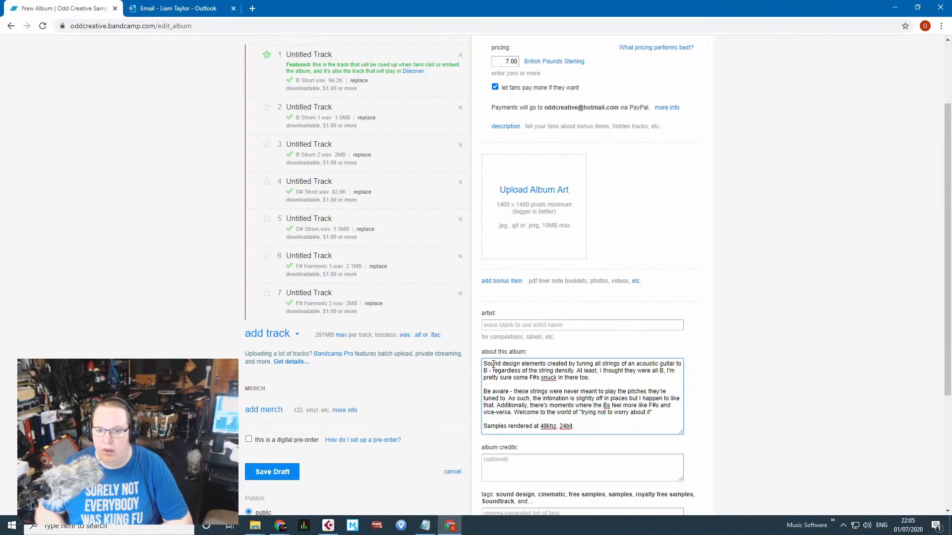
Add "This creates a spooky and very metalic sound" to the end of the opening paragraph.
type("This creates a")
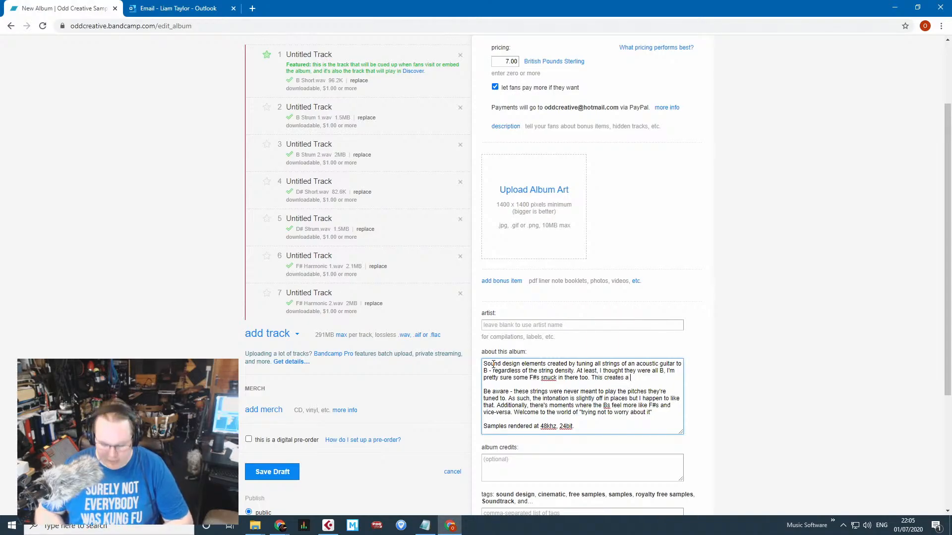
type(" spooky")
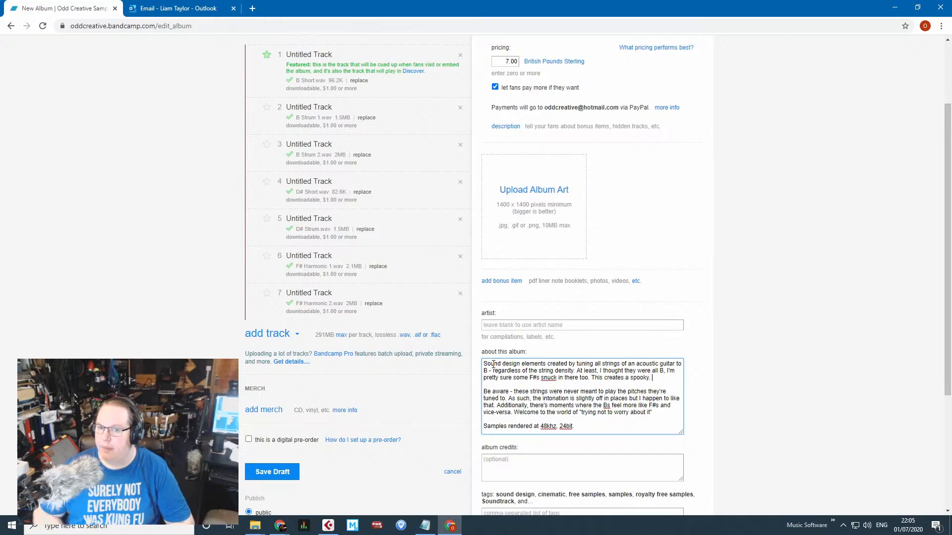
type(" a")
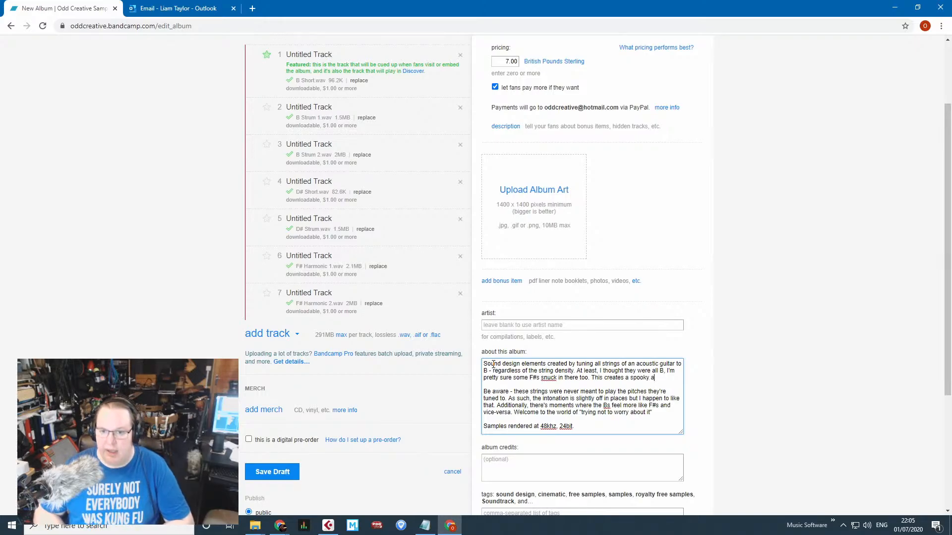
type("nd very metalic ")
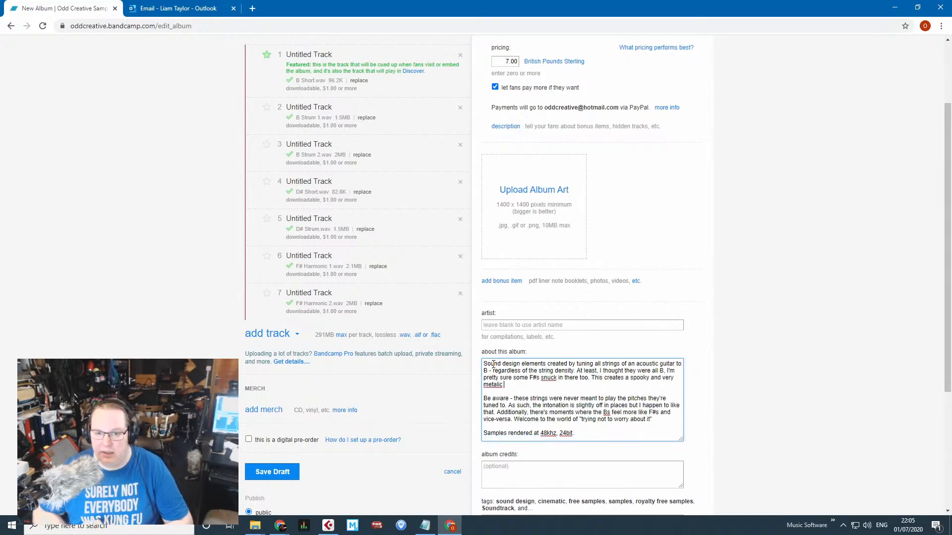
type("sound")
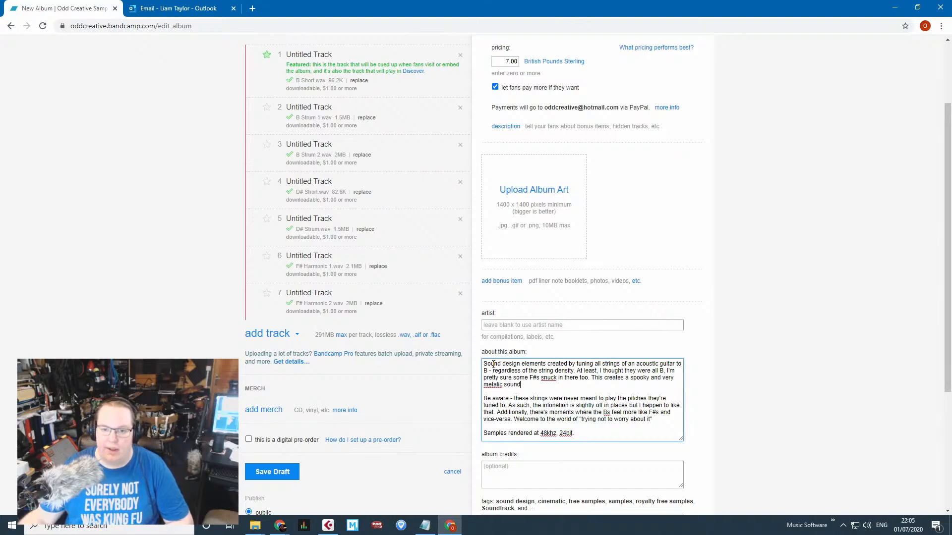
Correct the spelling of "metalic" to "metallic" and check the spelling suggestions for "snuck".
right_click(494, 385)
left_click(552, 260)
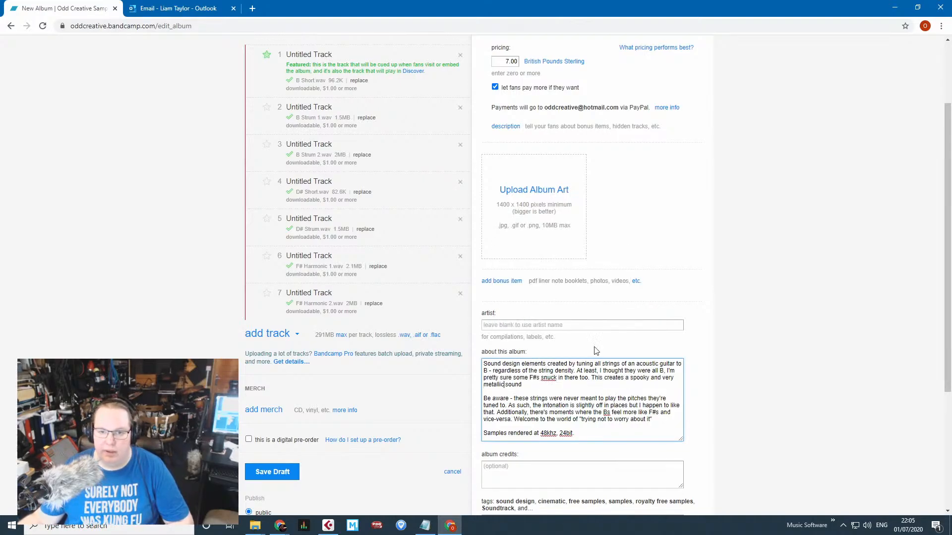
right_click(543, 377)
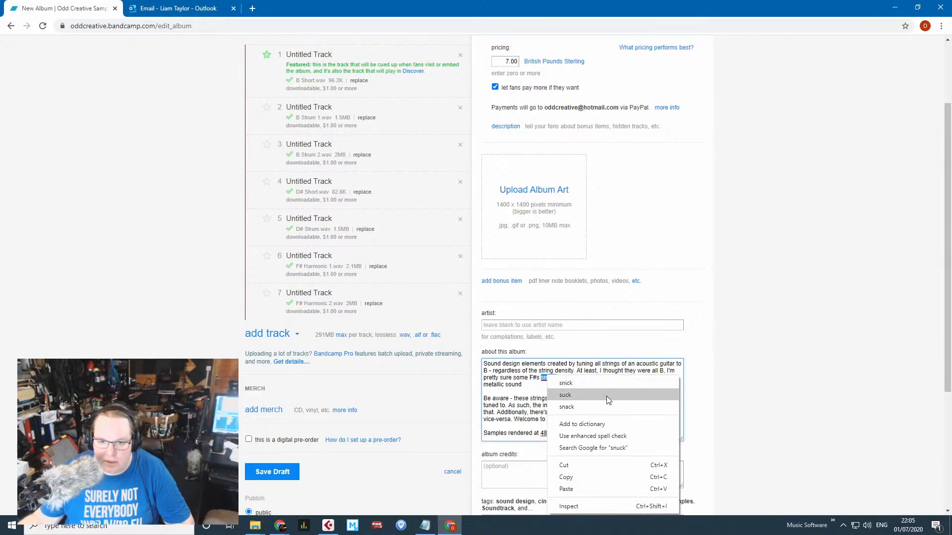
left_click(468, 382)
left_click(554, 378)
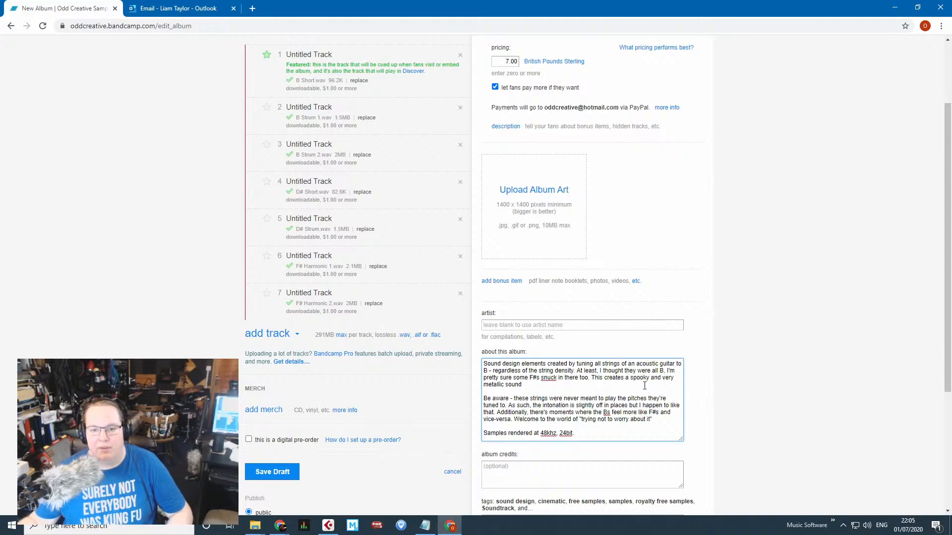
Finish the opening paragraph of the album description with ", perfect for many cinematic applications.".
type("per")
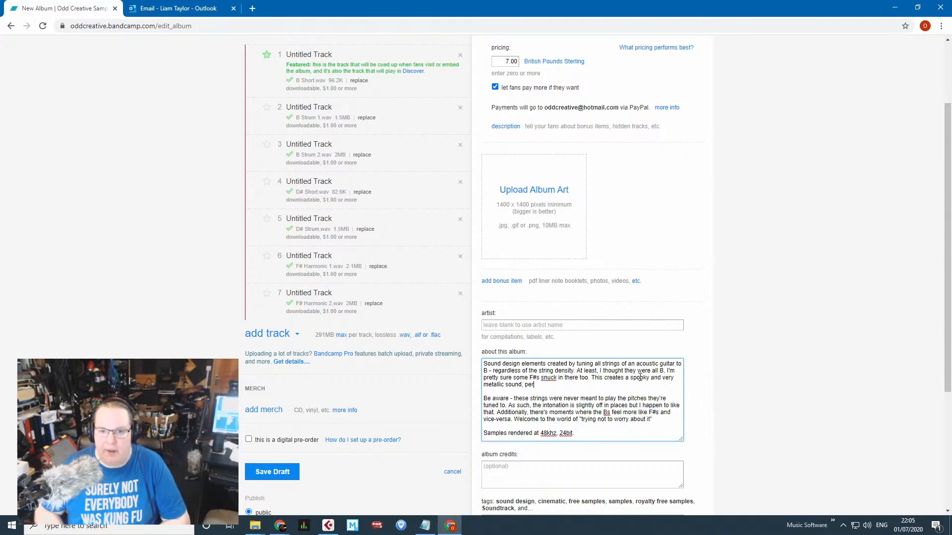
type("fect for m")
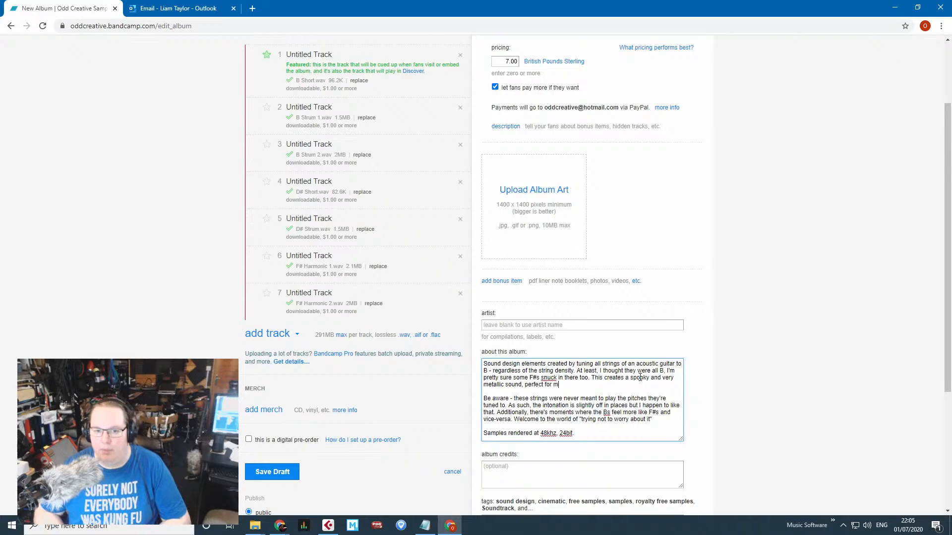
type("any sound design")
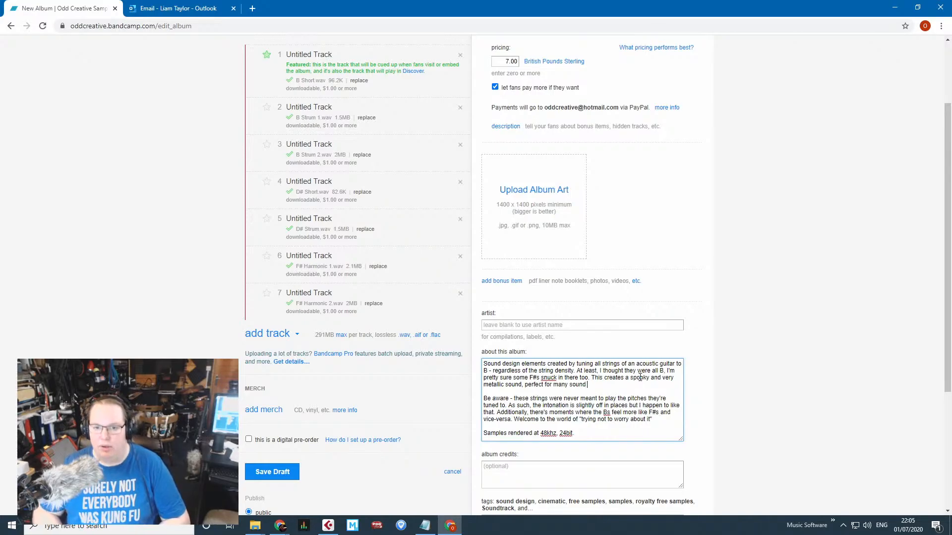
key("BackSpace")
key("BackSpace")
key("BackSpace")
key("BackSpace")
key("BackSpace")
key("BackSpace")
key("BackSpace")
key("BackSpace")
key("BackSpace")
key("BackSpace")
key("BackSpace")
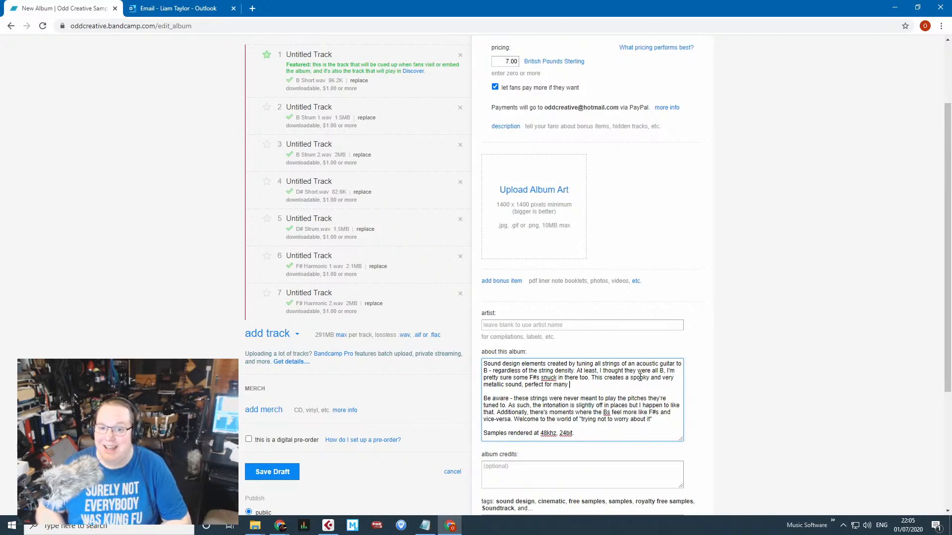
type("cinematic applica")
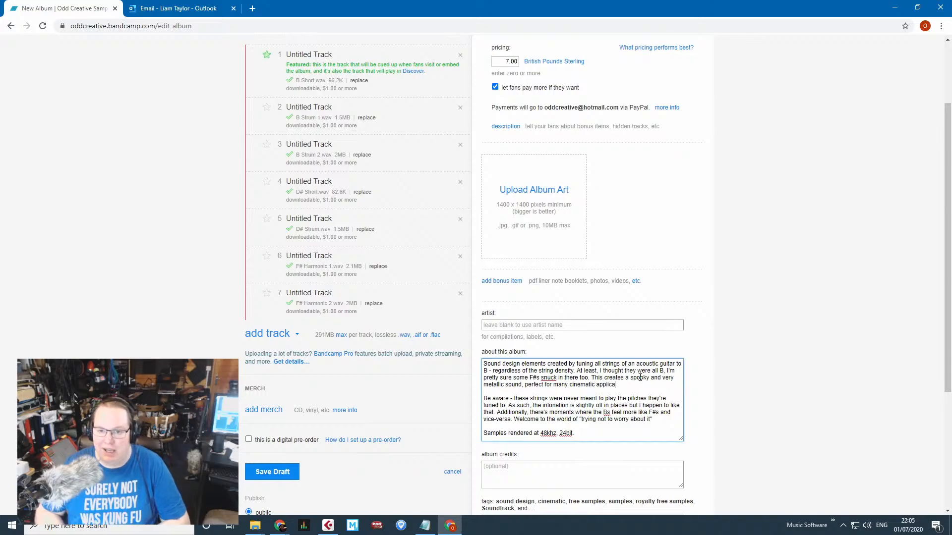
type("tions.")
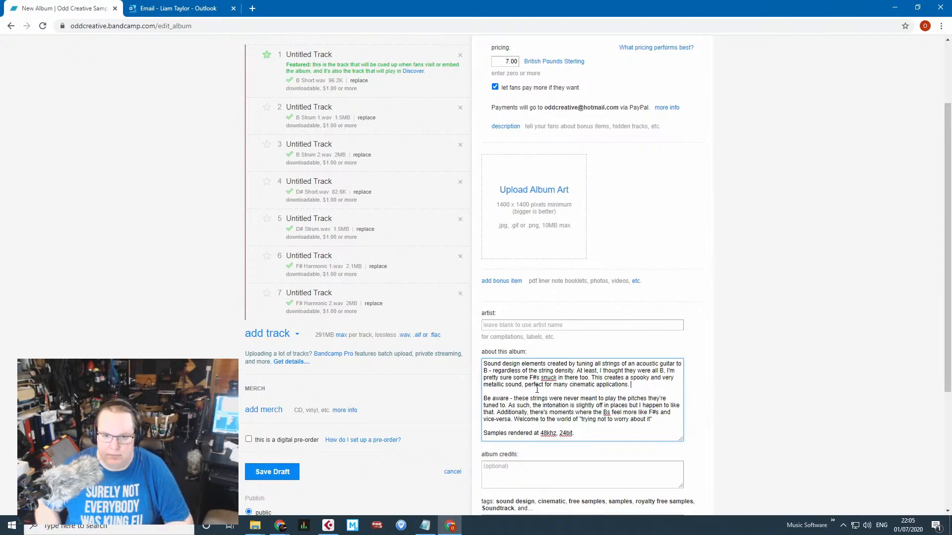
Add a paragraph before the sample-rate line reading "Feel free to download for your cinematic or original music projects".
left_click(657, 418)
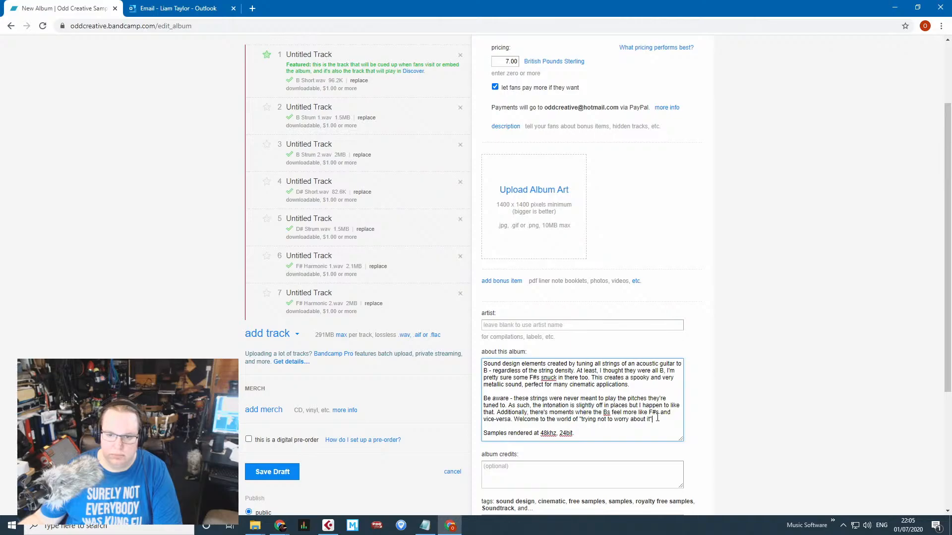
key("Return")
key("Return")
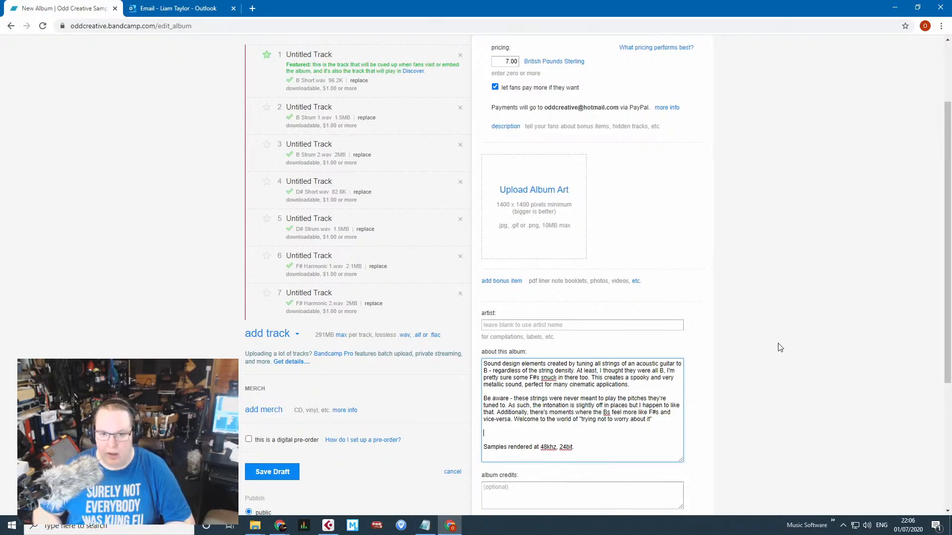
type("Feel free to")
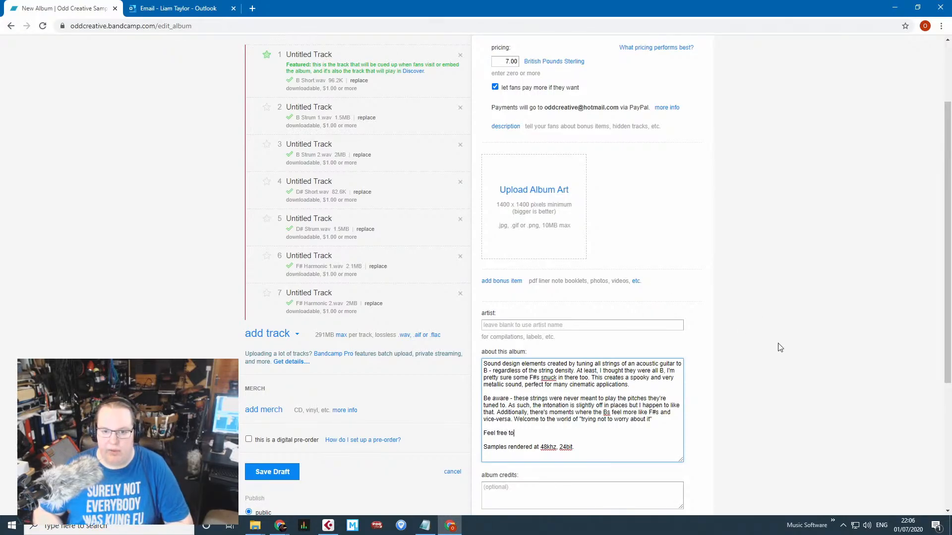
type(" download for ")
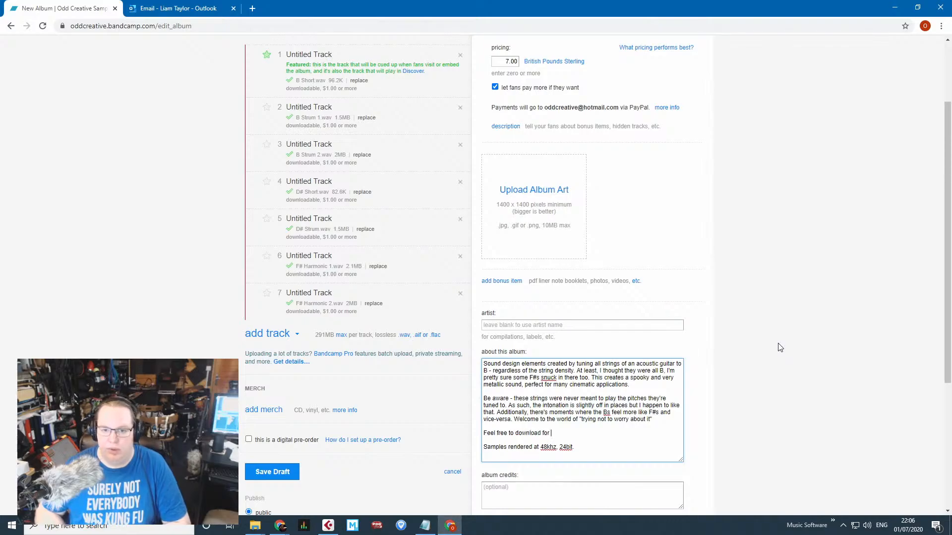
type("your cinematic")
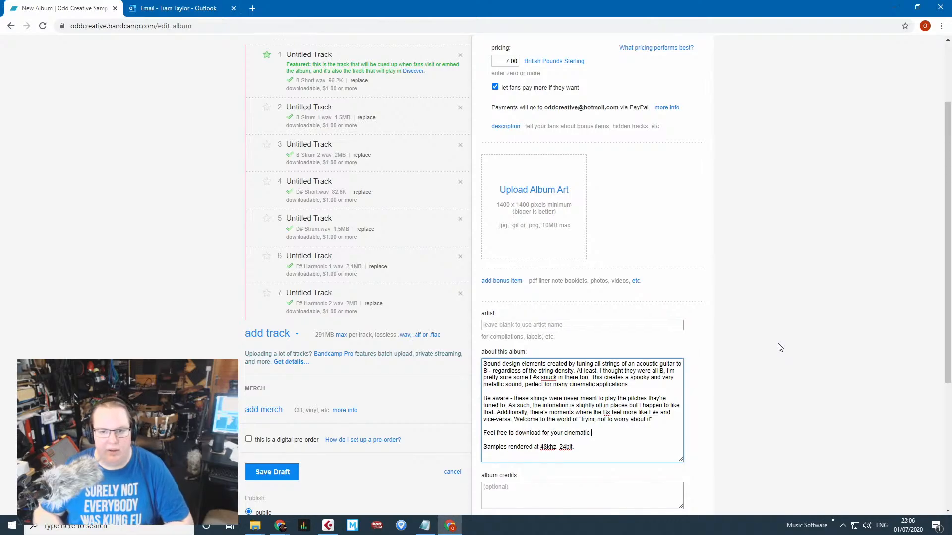
type(" or o")
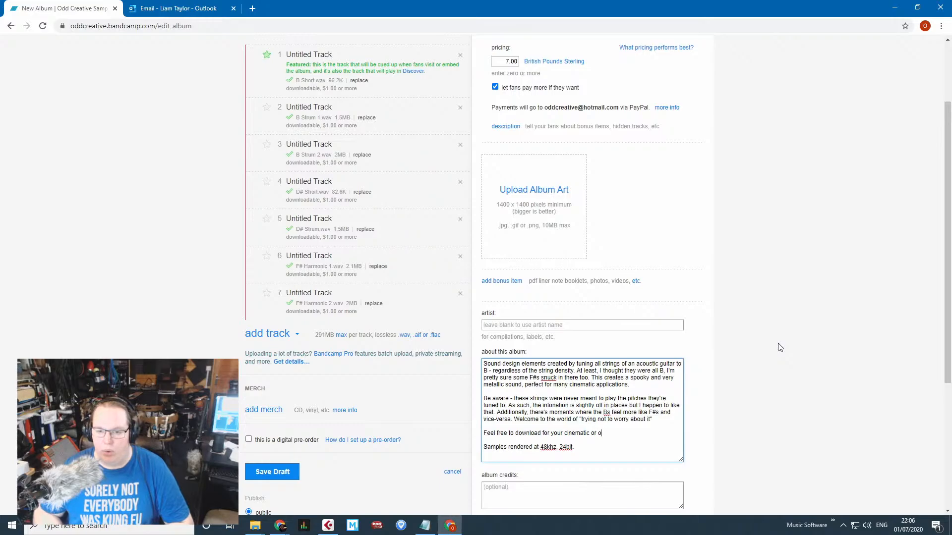
type("riginal music proje")
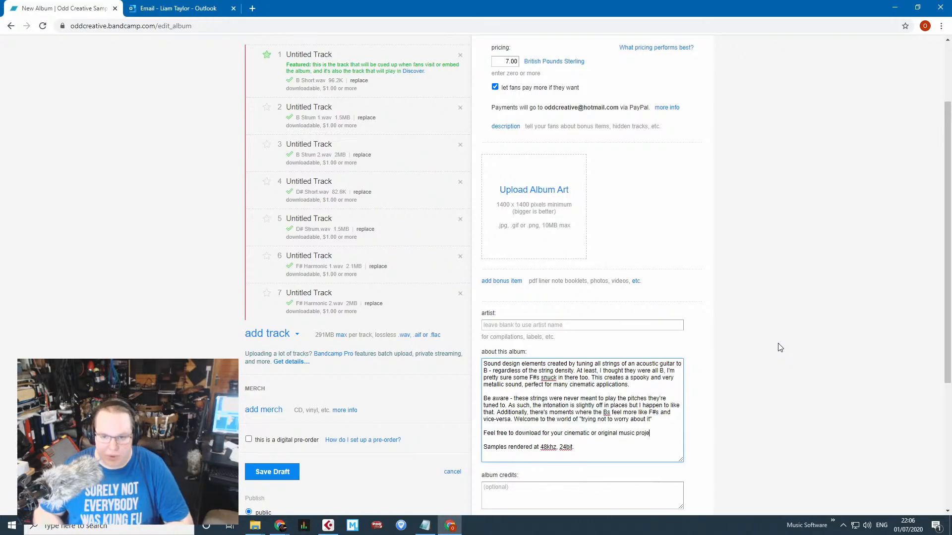
type("cts")
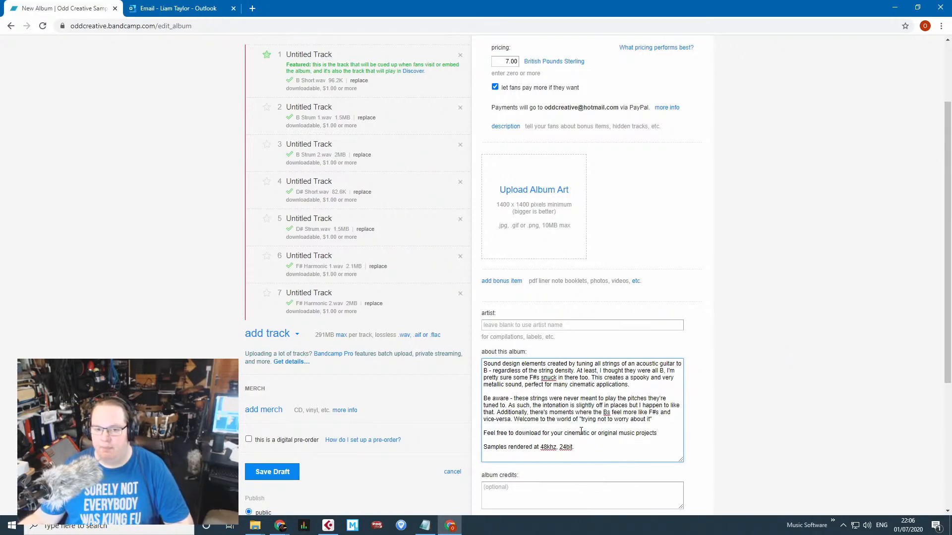
Replace "cinematic" with "sound design" in the download paragraph and end its sentence with ", paying whatever you think is fair.".
double_click(587, 434)
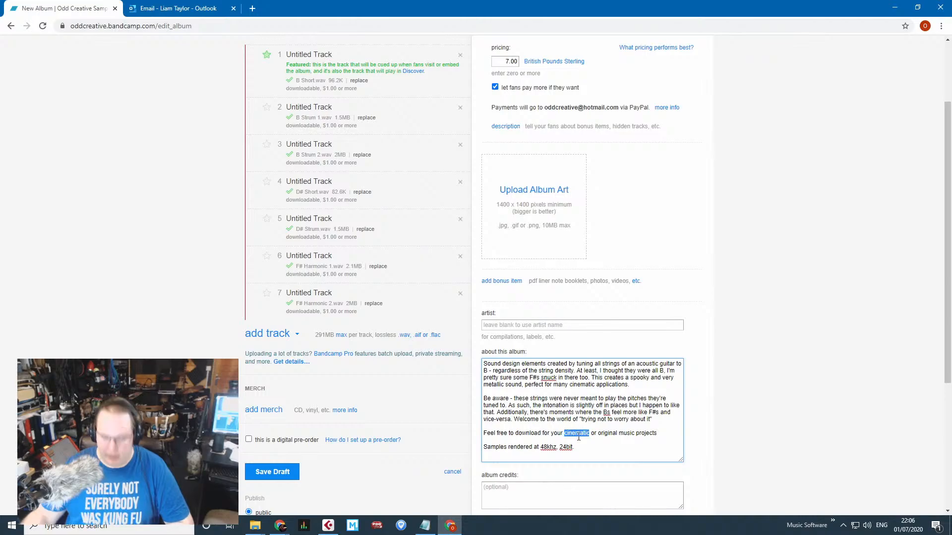
type("sound design")
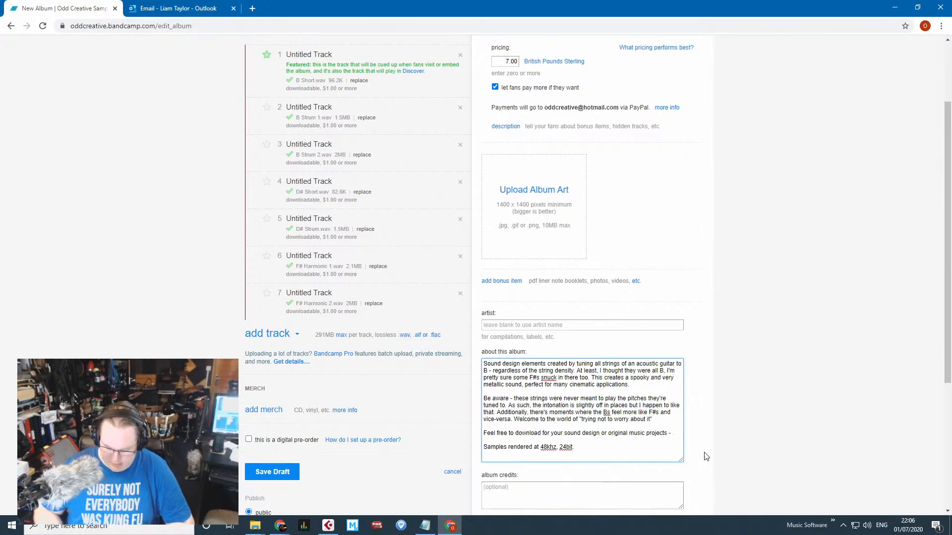
type("pa")
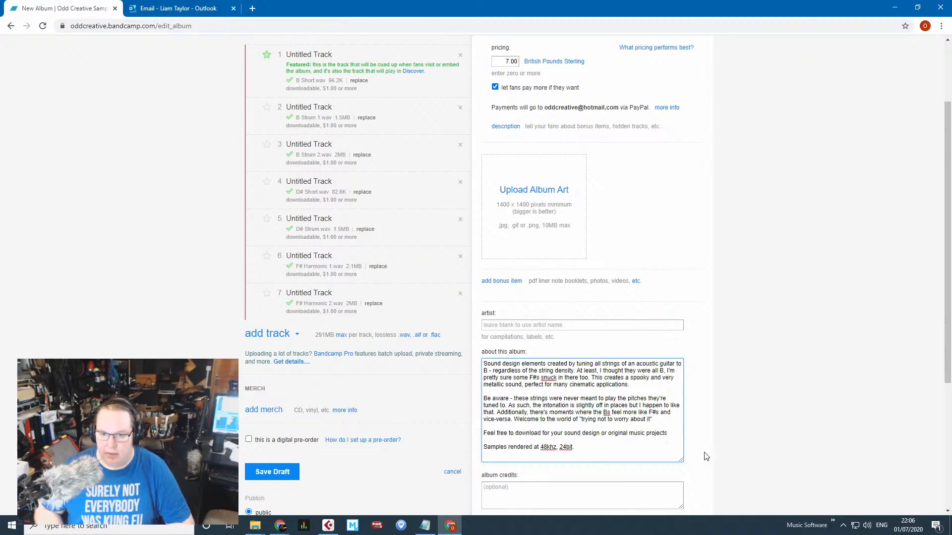
type(", paying whatever you")
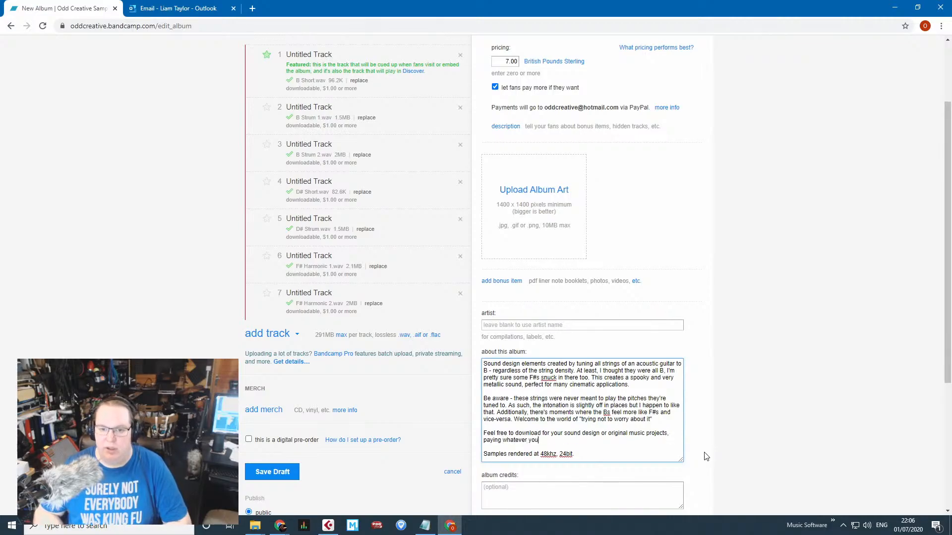
type(" think is fair.")
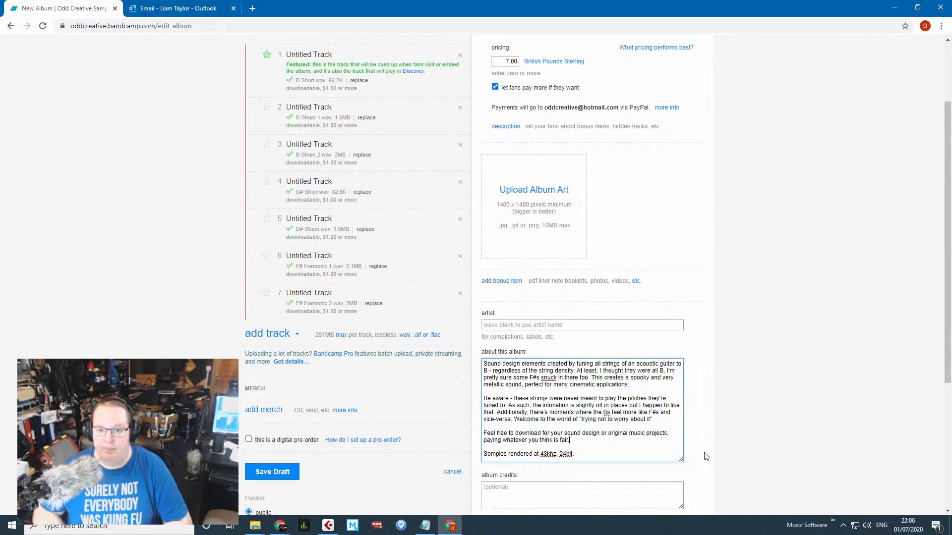
Continue the download paragraph with "It would be polite to credit", the creator's full name and "as".
type(" It would be")
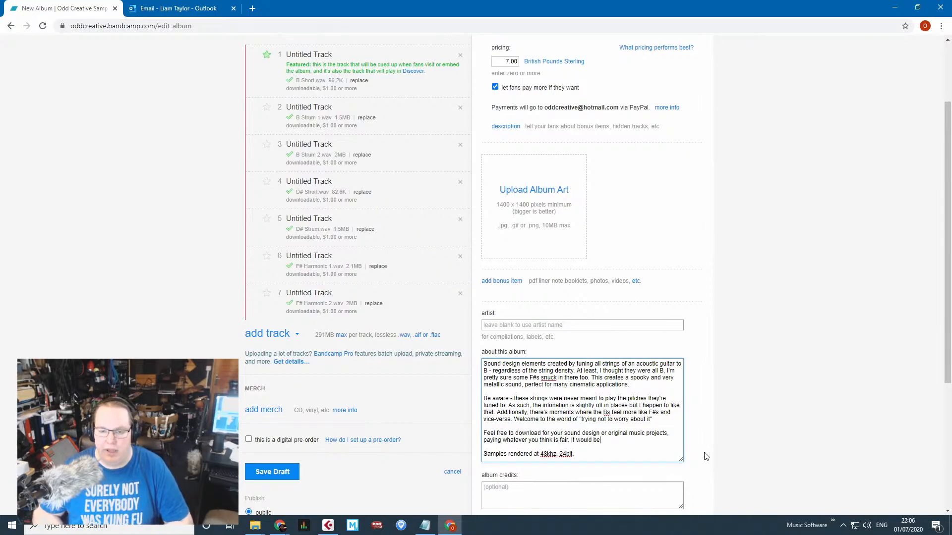
type(" polite to c")
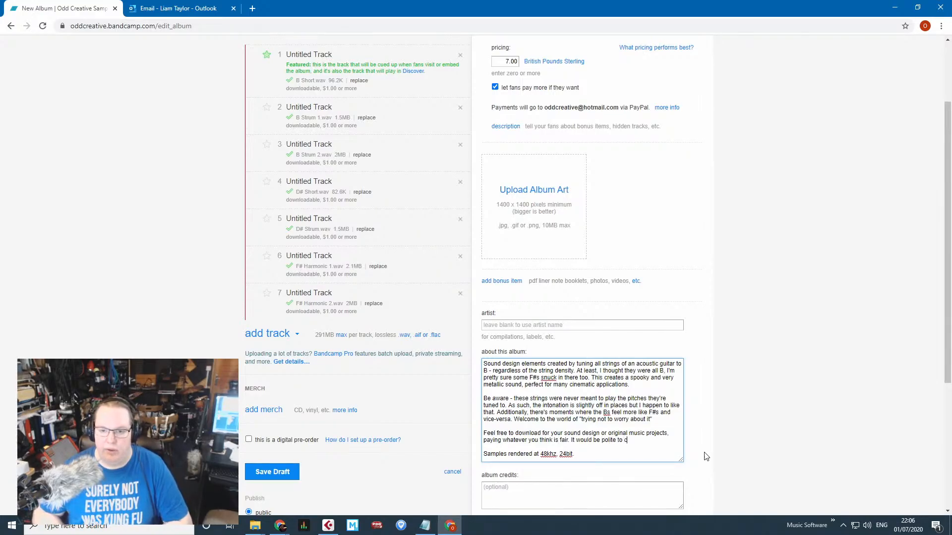
type("redit Liam Taylo")
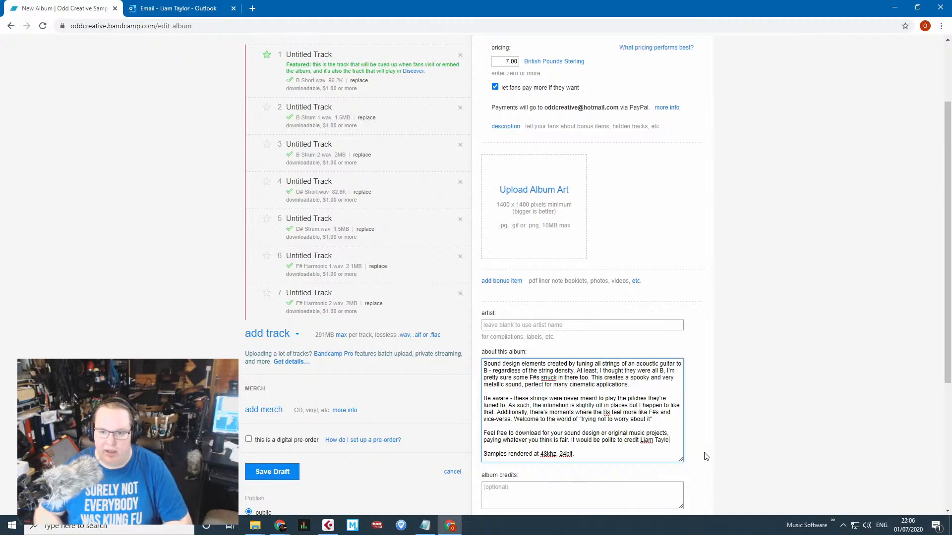
type("r somewhere")
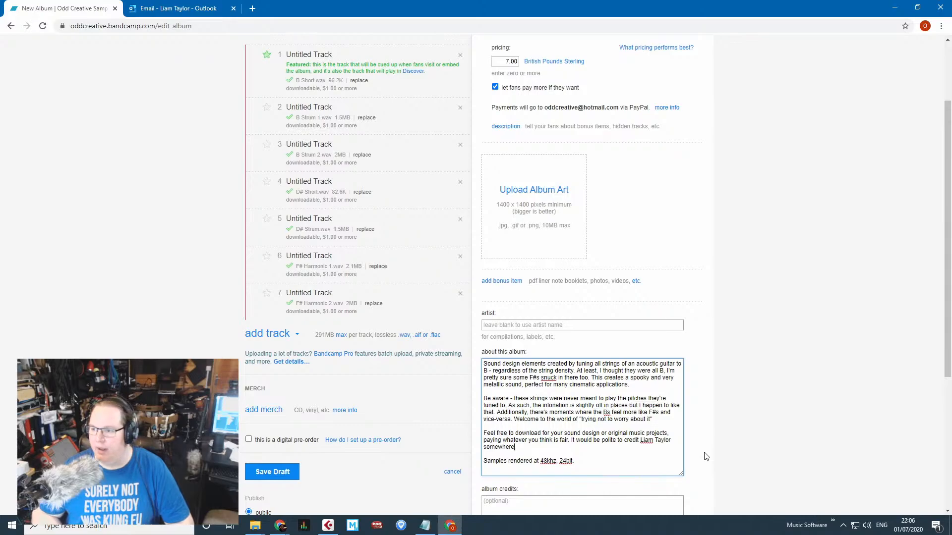
key("BackSpace")
key("BackSpace")
key("BackSpace")
key("BackSpace")
key("BackSpace")
key("BackSpace")
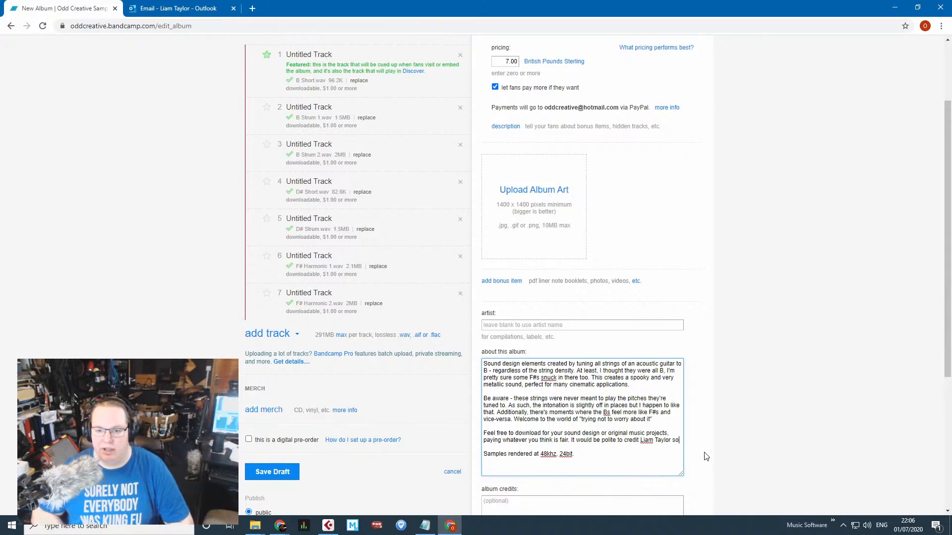
type("as the")
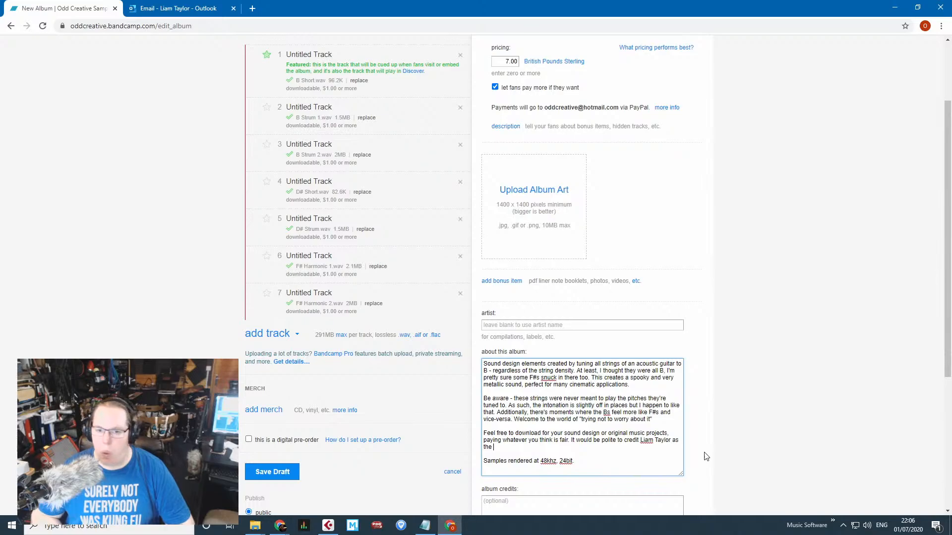
key("BackSpace")
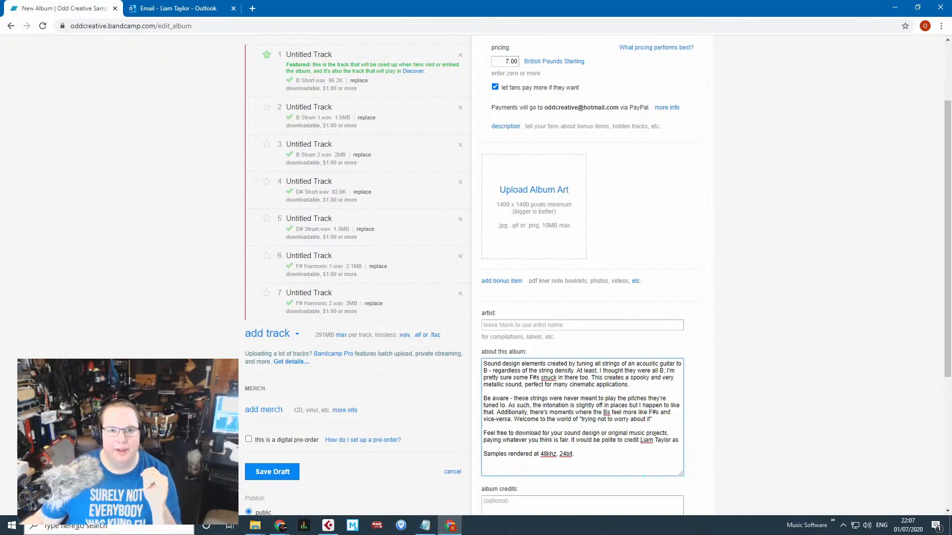
Upload the samples F# Hit 1 and F# Hit 2 as the album's eighth and ninth tracks.
left_click(262, 335)
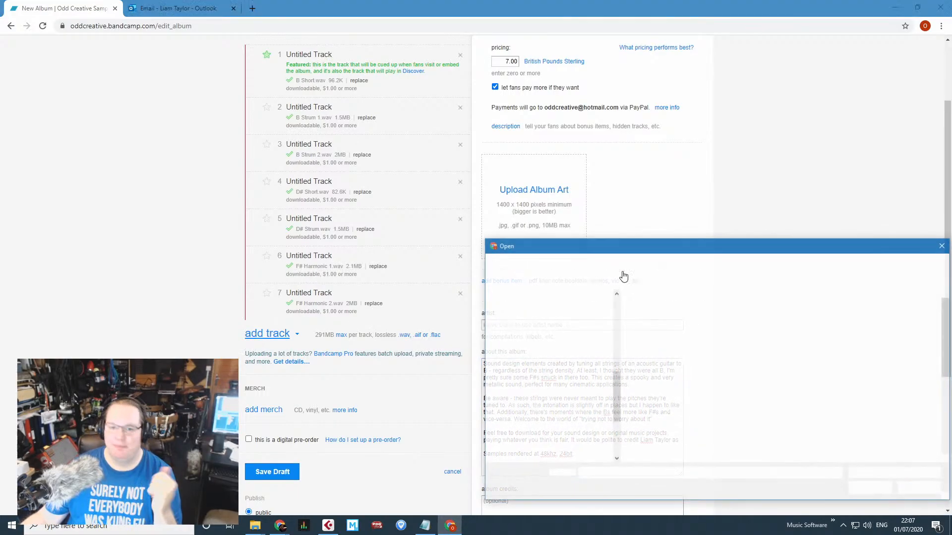
double_click(682, 382)
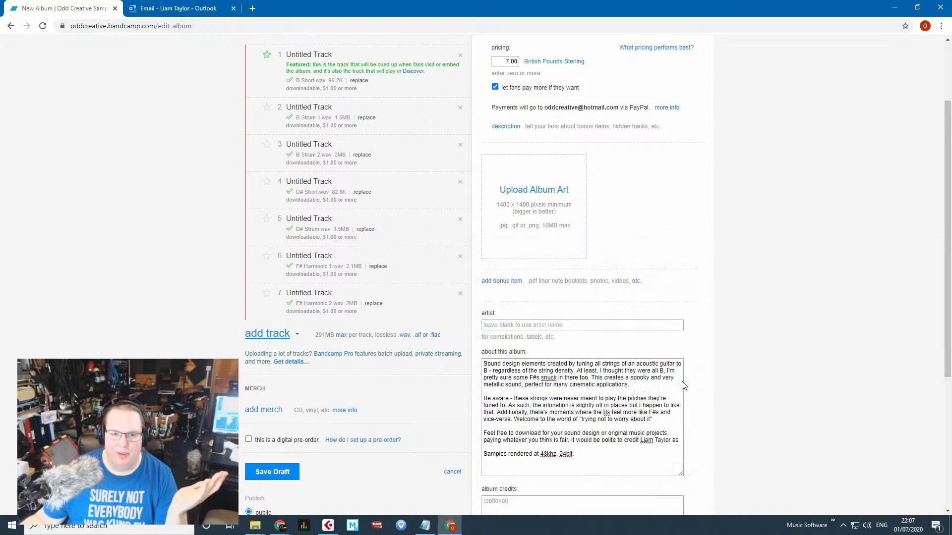
scroll(725, 373, "down", 1)
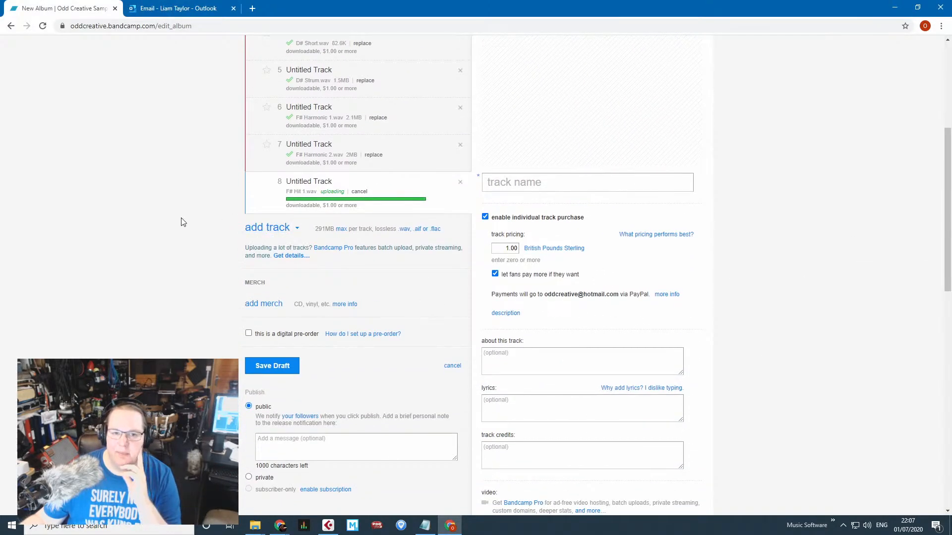
scroll(841, 360, "up", 2)
scroll(842, 360, "up", 2)
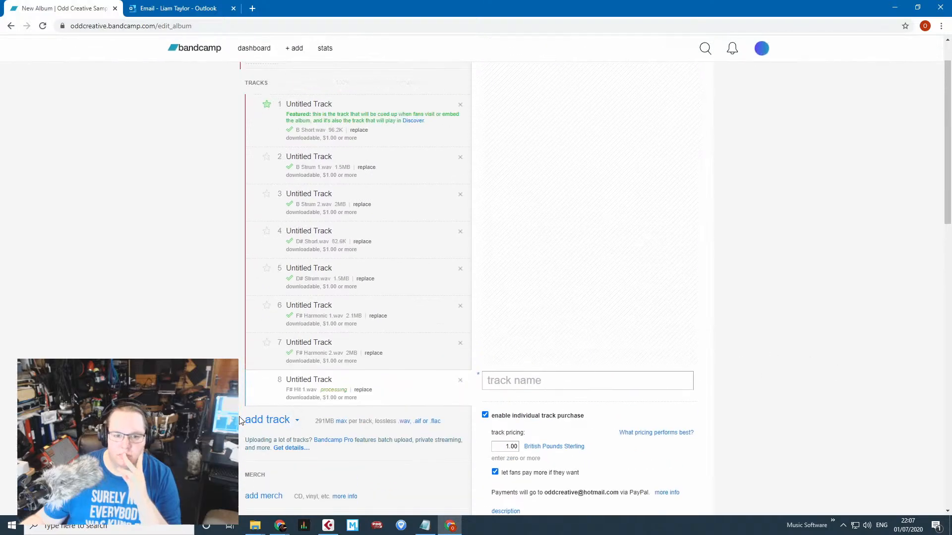
left_click(263, 420)
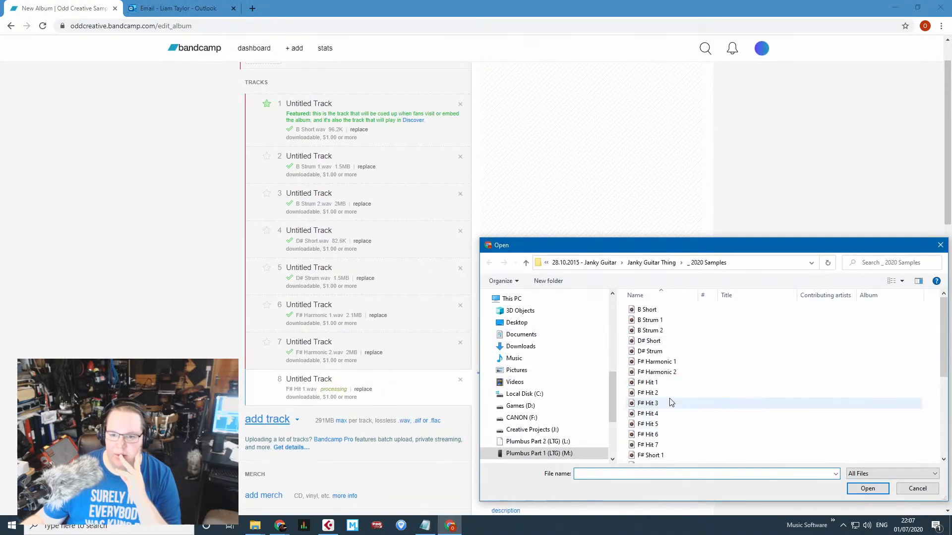
double_click(665, 393)
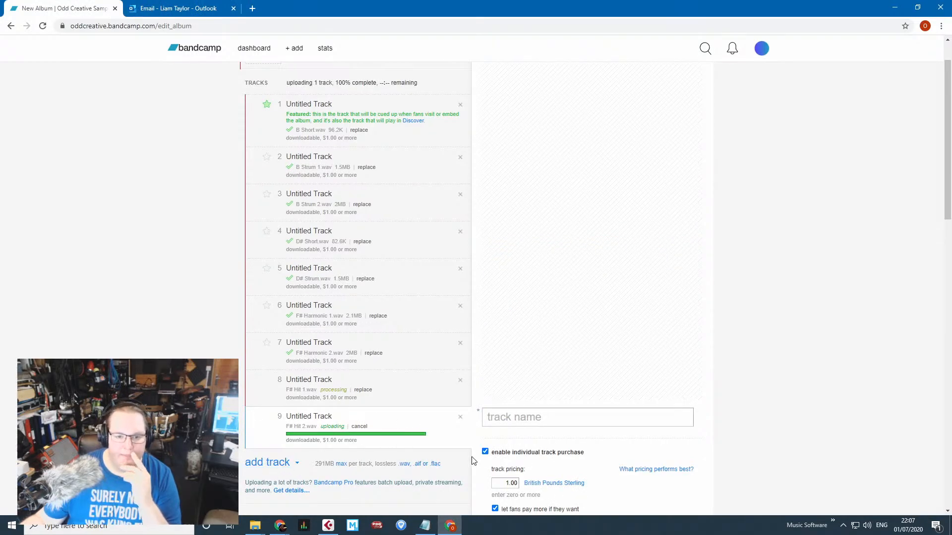
Return to the album details and finish the credit sentence in the album description with "guitarist.".
scroll(298, 365, "down", 2)
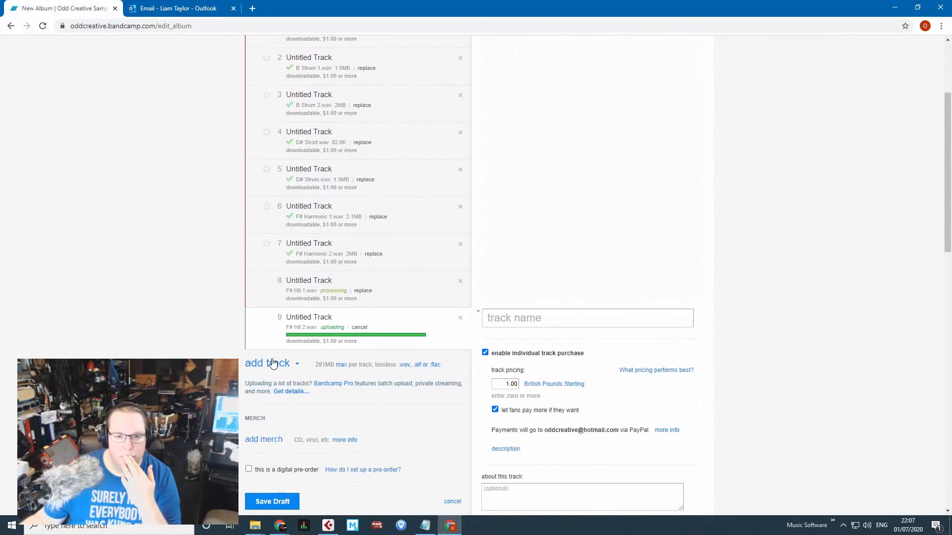
scroll(313, 186, "up", 3)
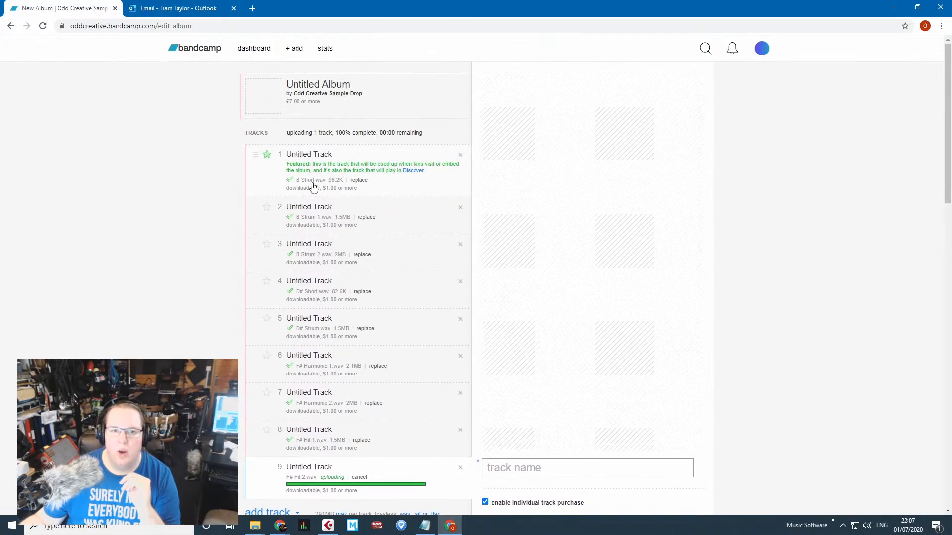
left_click(327, 94)
scroll(671, 283, "down", 5)
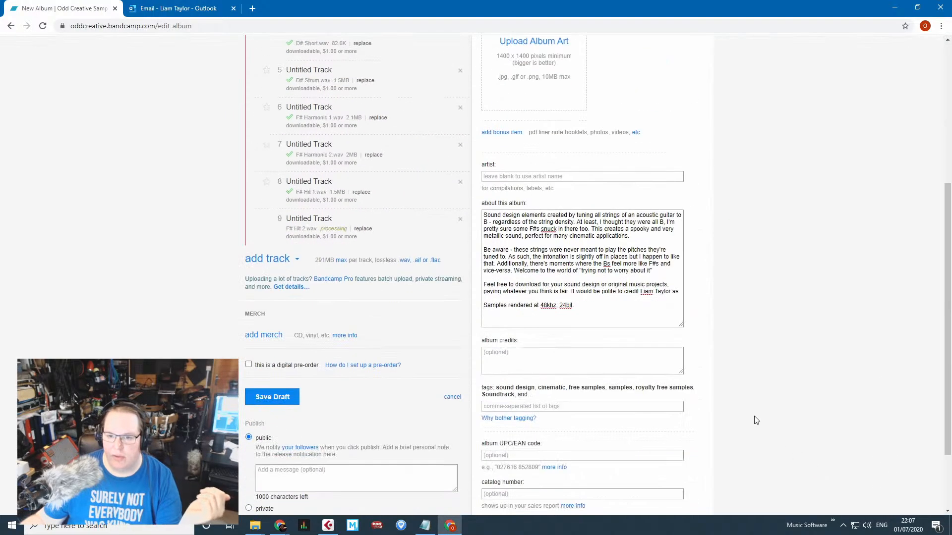
left_click(679, 292)
type("guita")
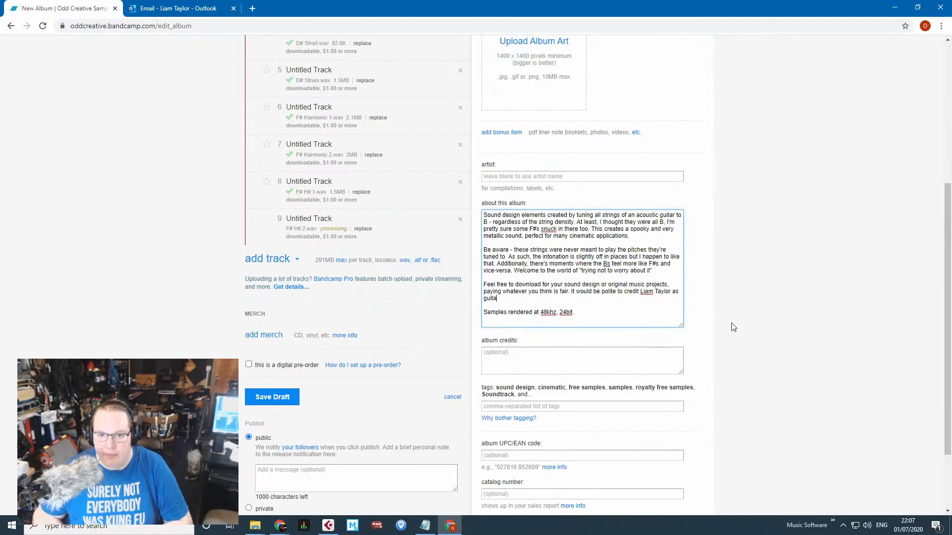
type("rist.  Samples")
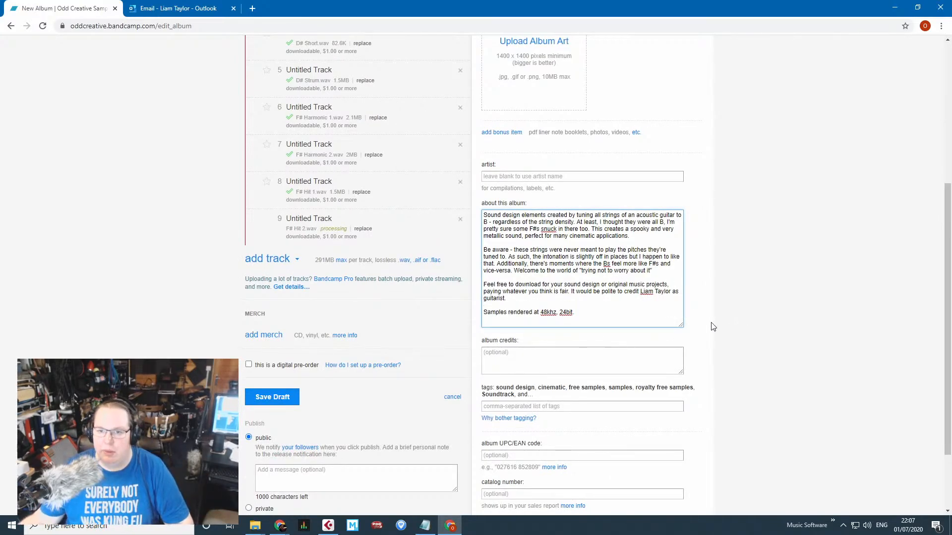
left_click_drag(593, 293, 579, 292)
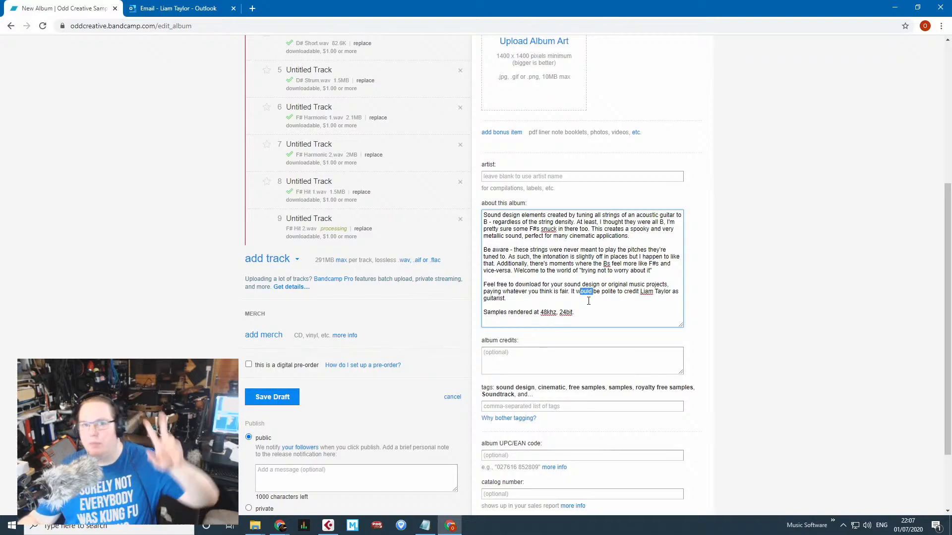
left_click(951, 144)
key("alt+F4")
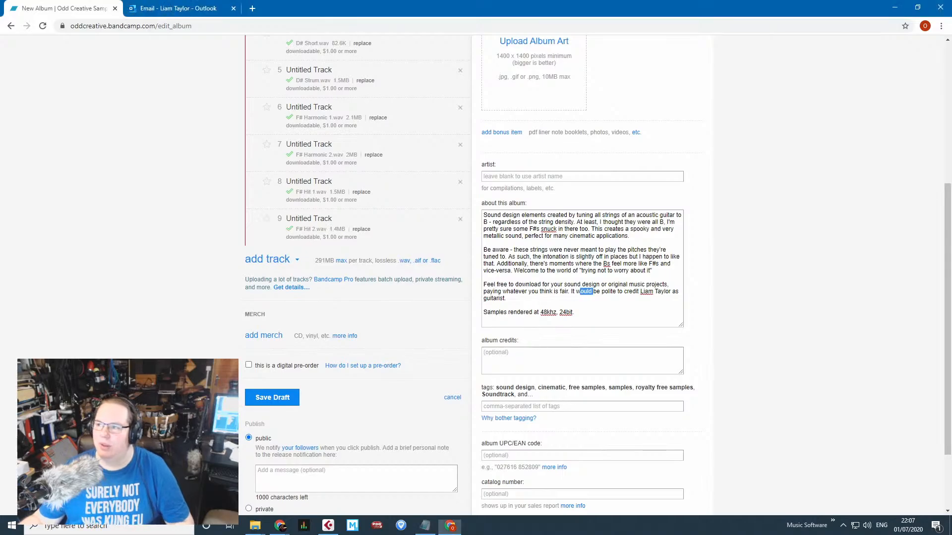
key("alt+Tab")
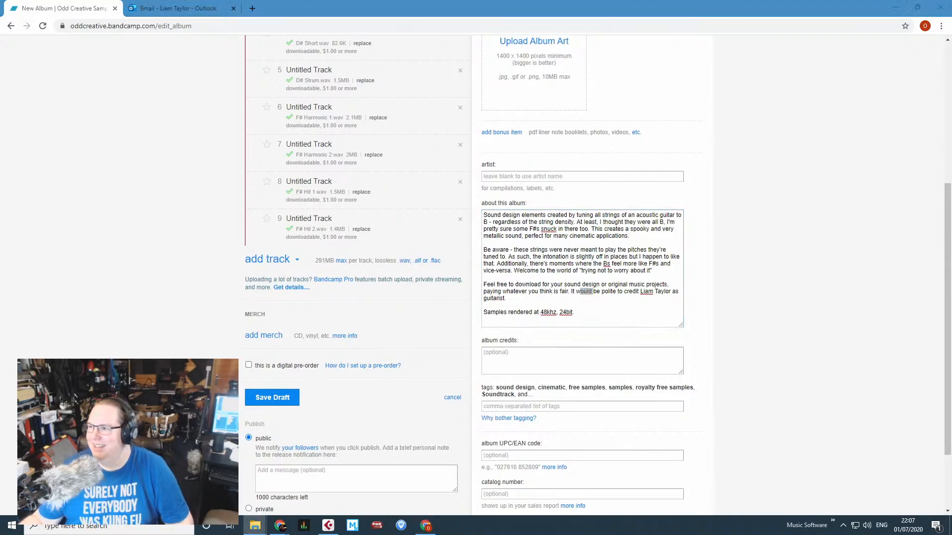
left_click(534, 312)
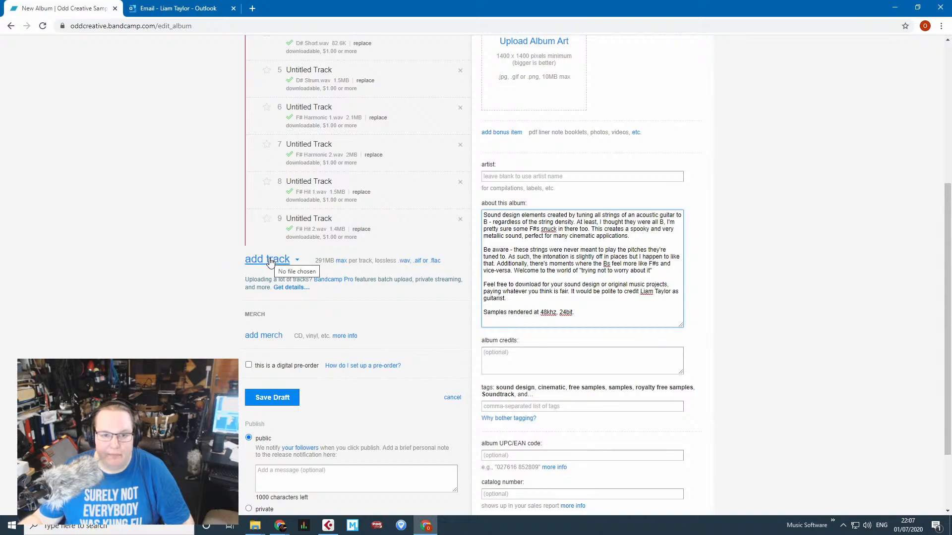
Upload the sample F# Hit 3 as the album's tenth track.
key("alt+Tab")
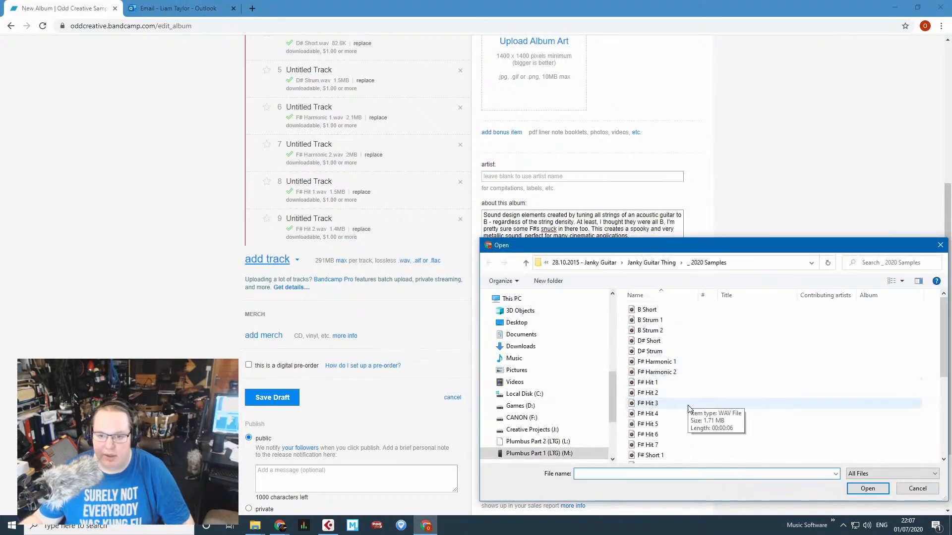
left_click_drag(664, 397, 345, 268)
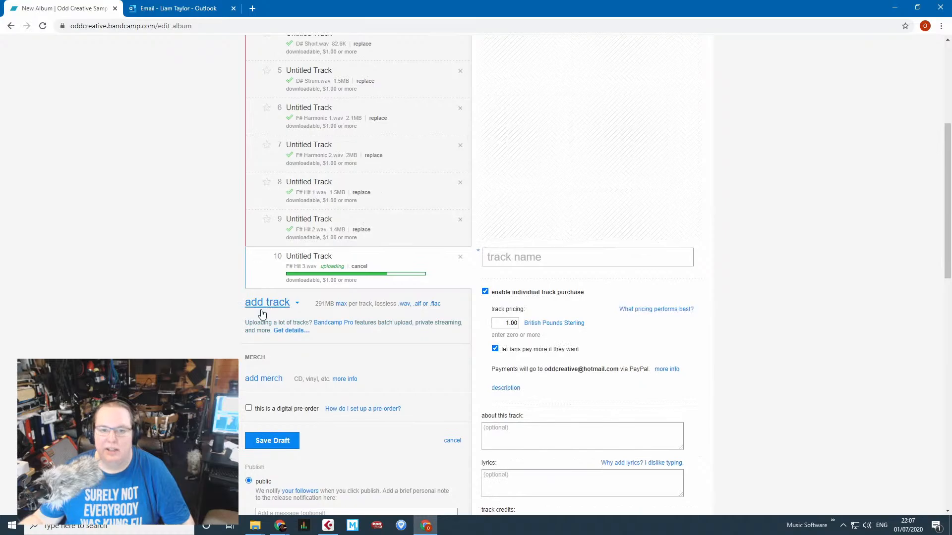
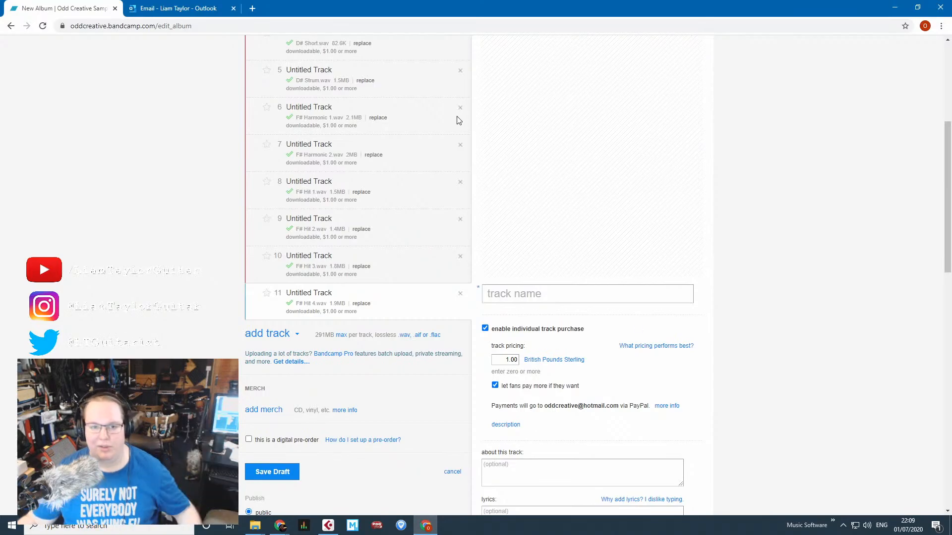
Upload the samples F# Hit 5, F# Hit 6 and F# Hit 7 as the album's twelfth, thirteenth and fourteenth tracks.
left_click(269, 333)
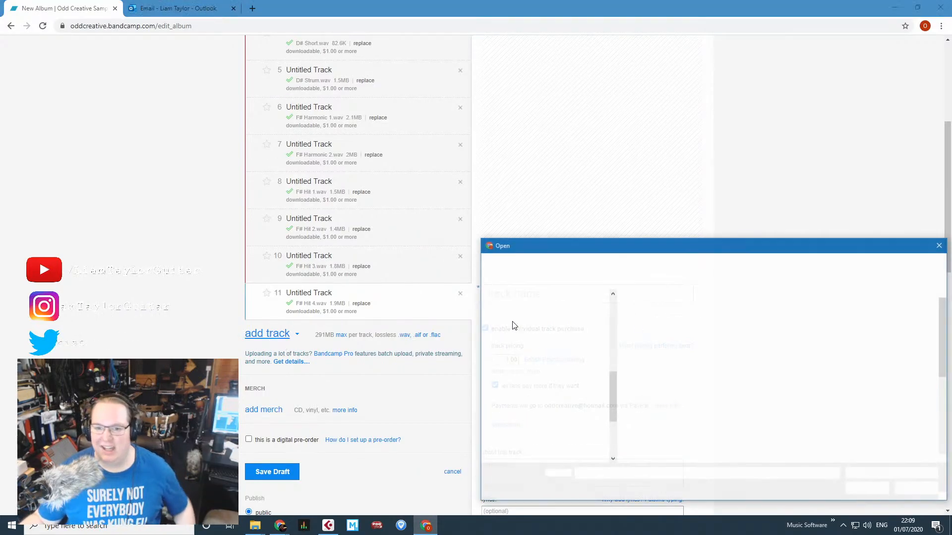
double_click(654, 427)
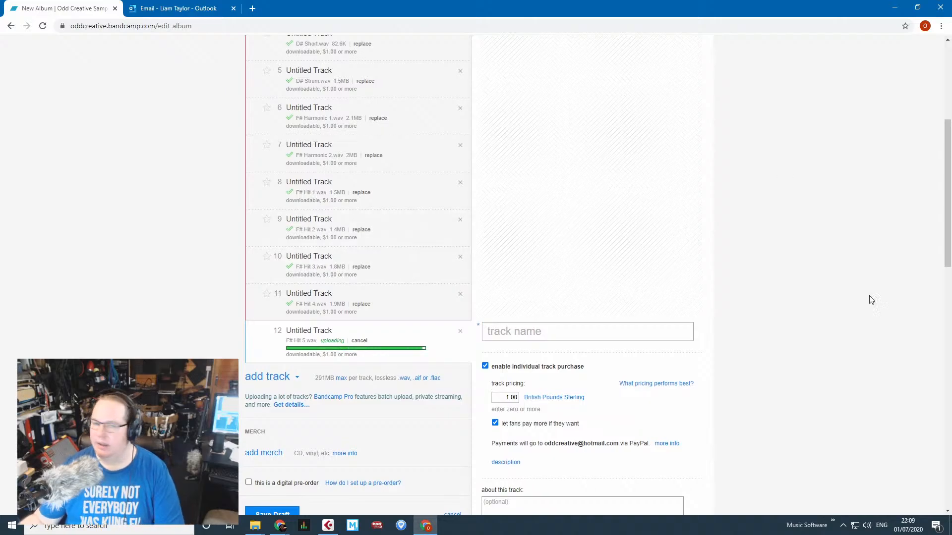
scroll(508, 225, "down", 1)
scroll(245, 210, "up", 5)
scroll(291, 381, "down", 3)
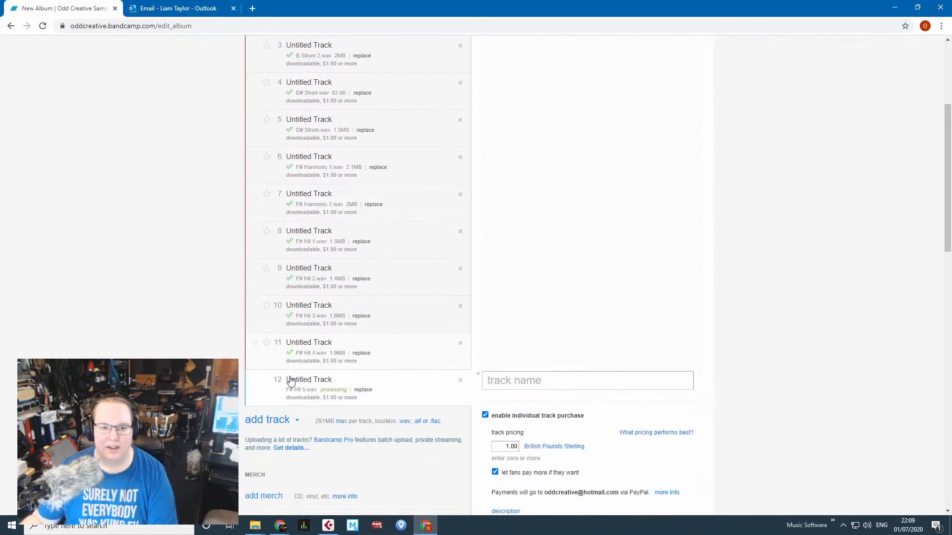
left_click(279, 419)
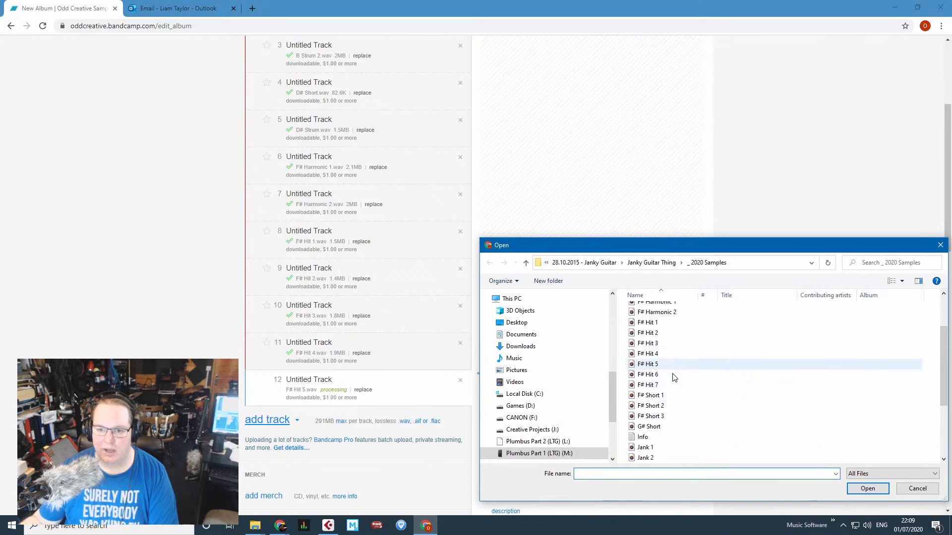
double_click(674, 376)
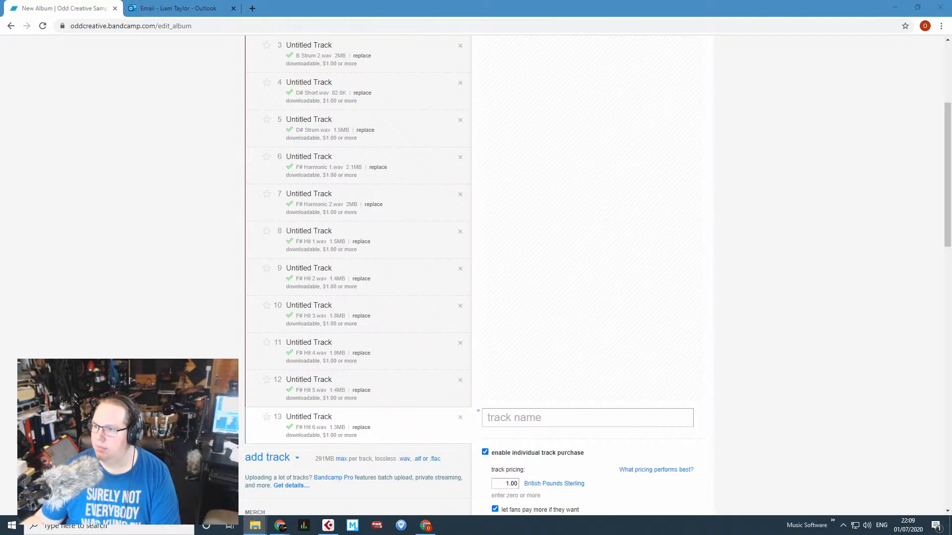
left_click(267, 456)
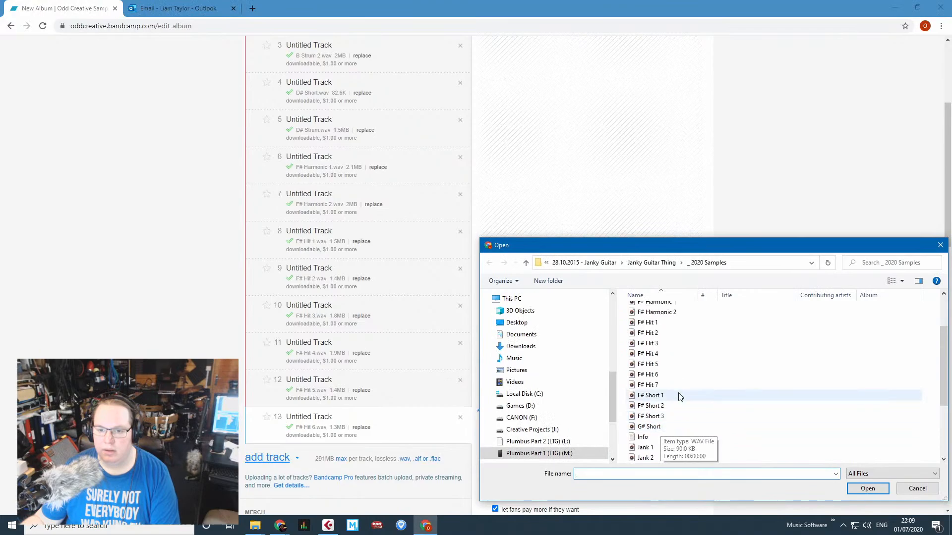
double_click(676, 385)
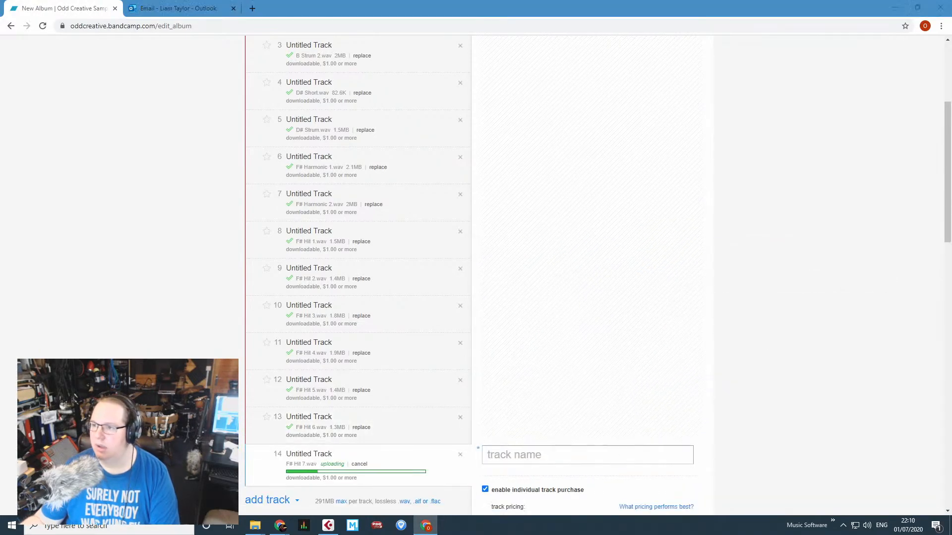
Switch to File Explorer and look through the _ Stupid & Fun folder of Dizwald Sound Designs, including its Mouth Trumpet subfolder.
left_click_drag(951, 32, 294, 62)
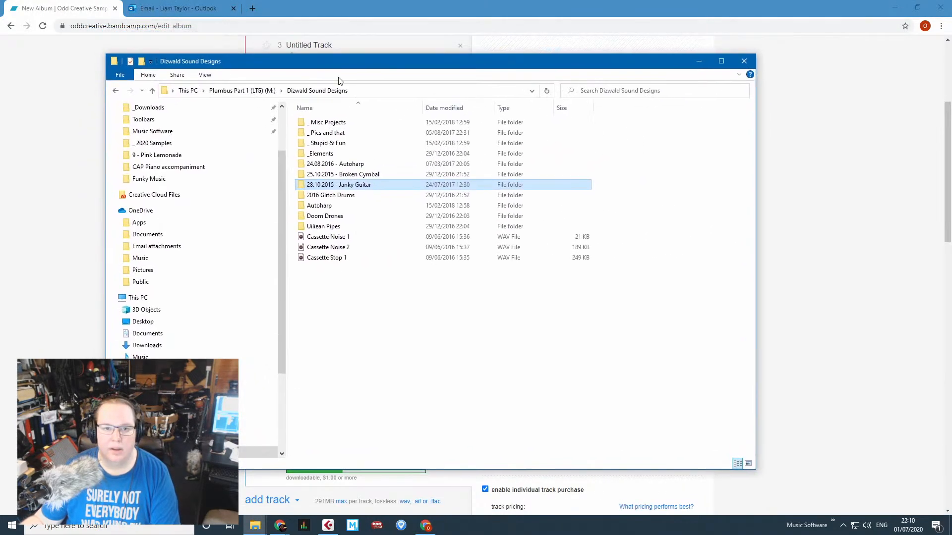
left_click(355, 144)
key("Return")
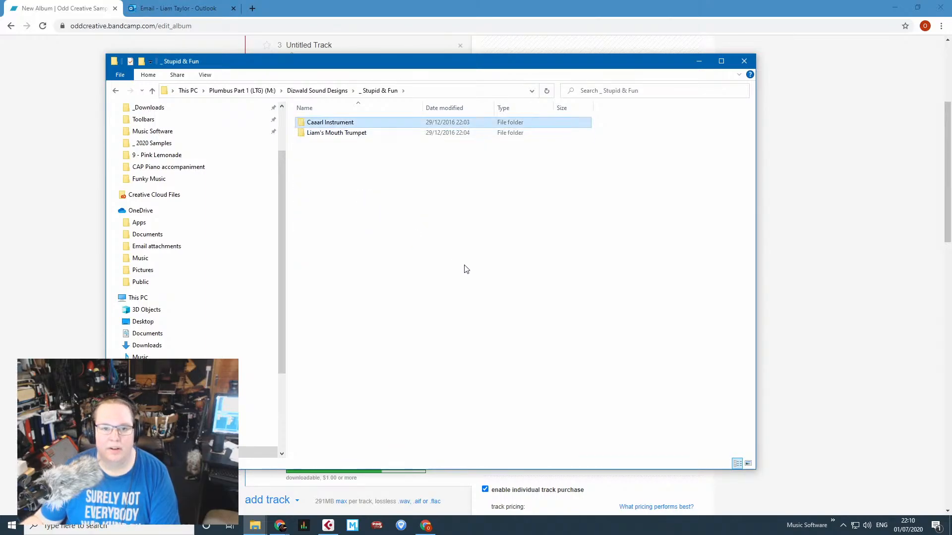
key("Down")
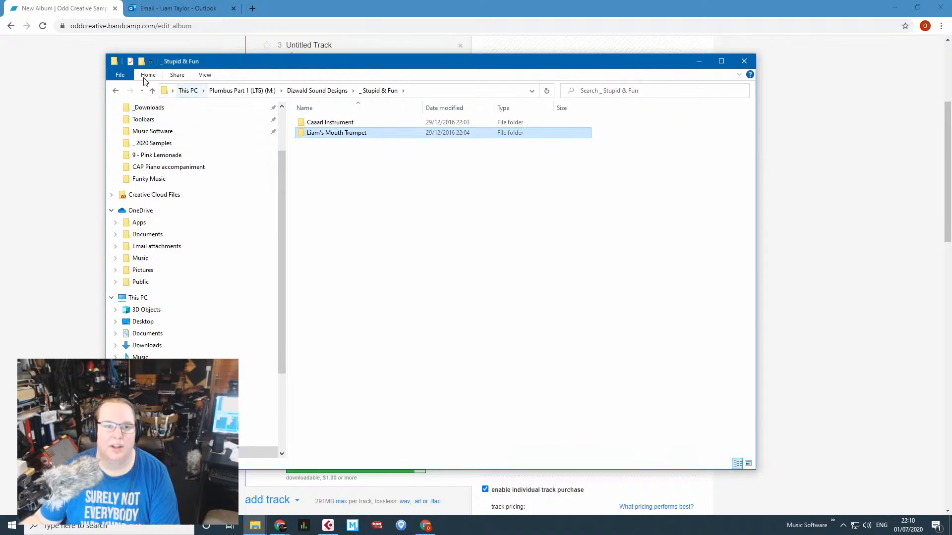
key("Up")
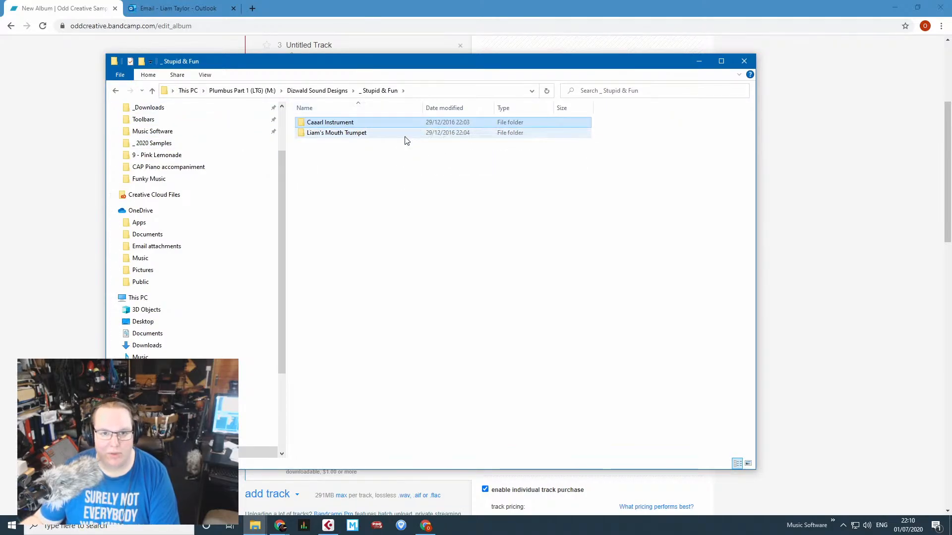
double_click(406, 134)
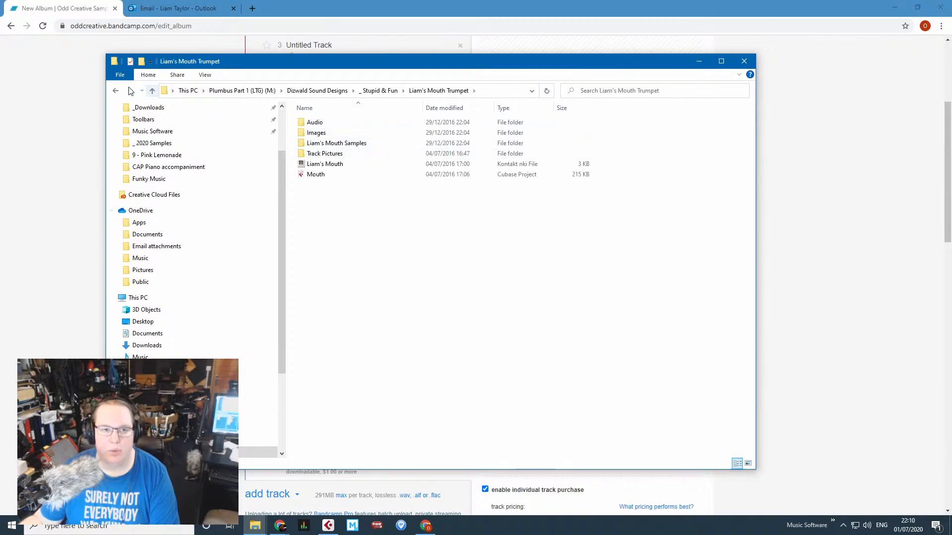
left_click(116, 91)
left_click(115, 91)
Look through the _Elements folder, including the _ Channel Art folder inside Twitch.
left_click(115, 90)
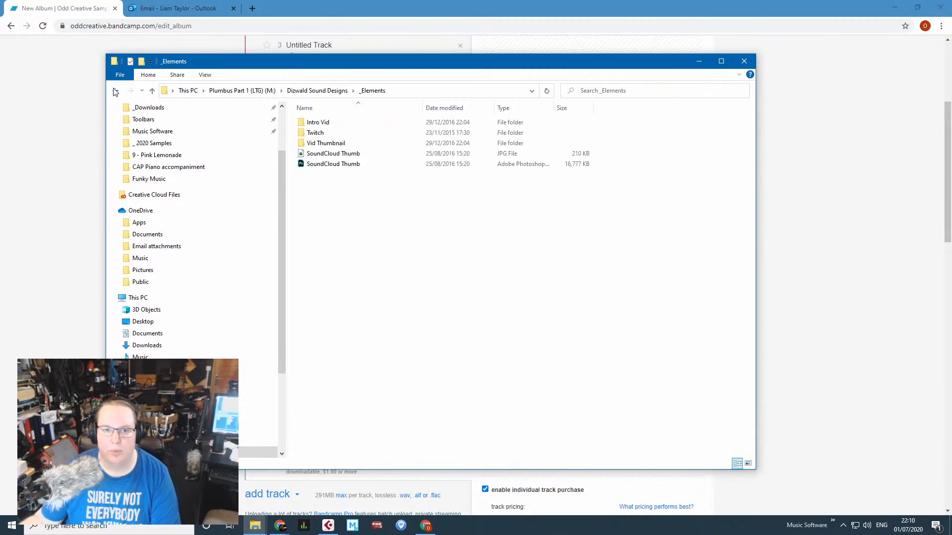
left_click(116, 90)
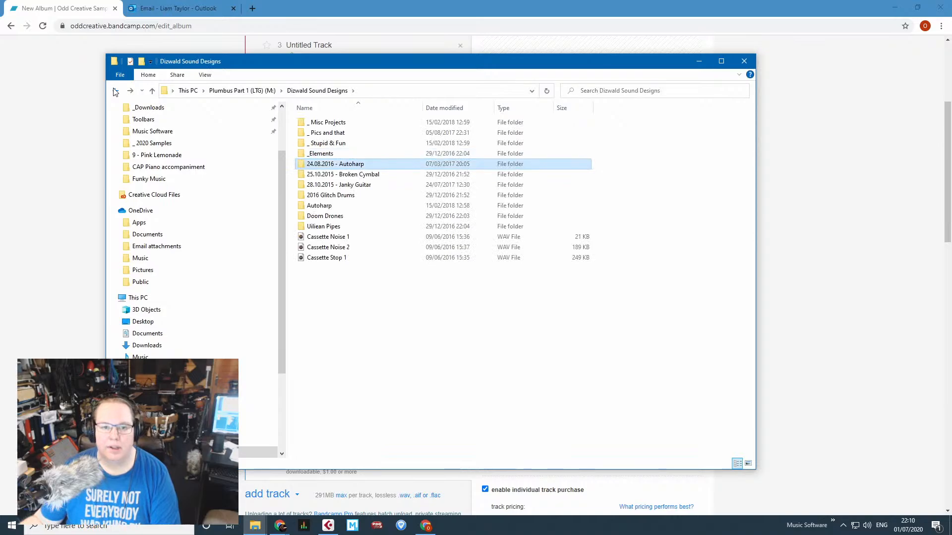
key("alt+Right")
key("alt+Right")
key("alt+Right")
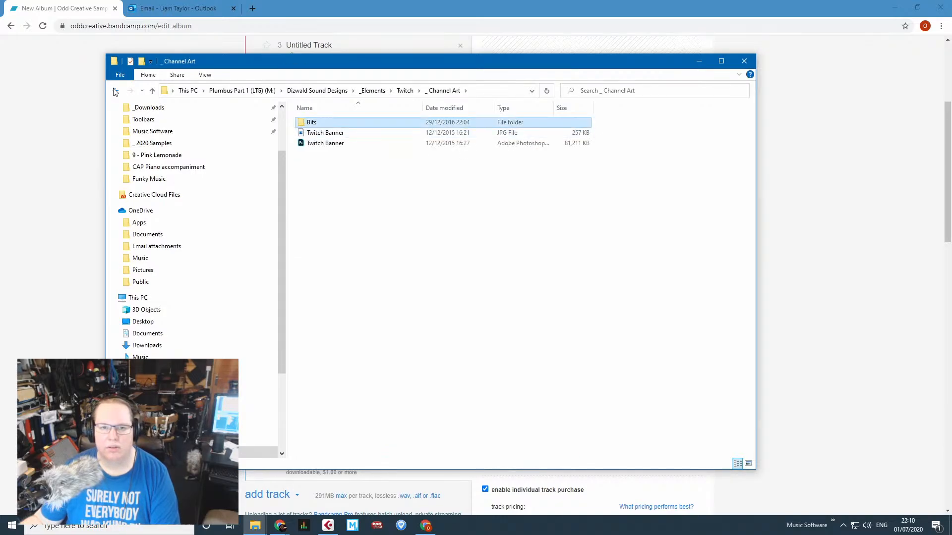
left_click(115, 92)
left_click(115, 92)
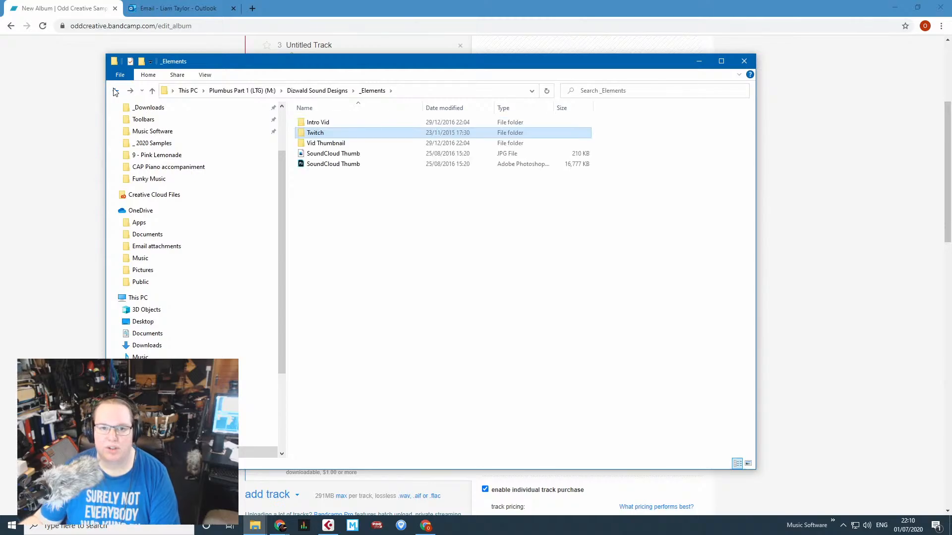
left_click(115, 92)
Look through the 24.08.2016 - Autoharp folder and try to open its Autoharp Sampling shortcut.
key("Return")
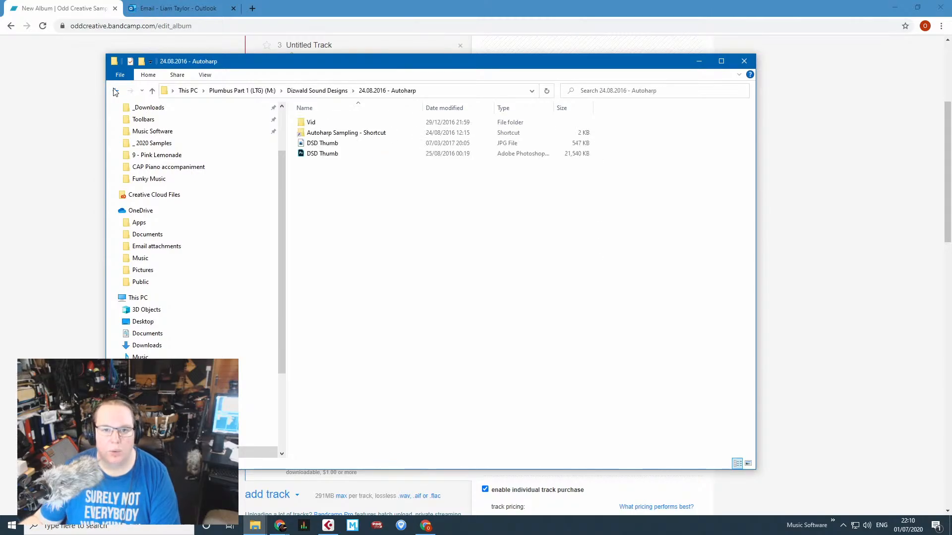
key("Down")
key("Up")
key("Return")
left_click(115, 92)
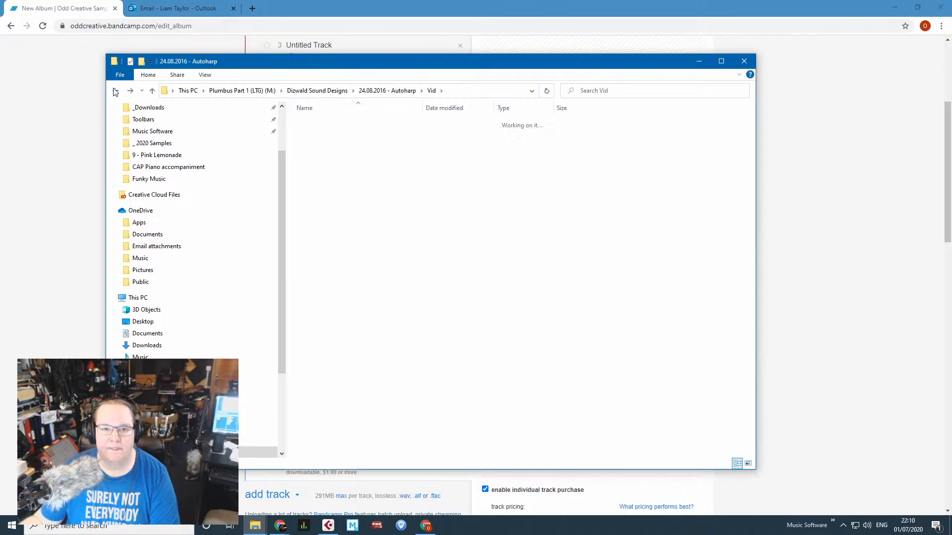
key("Down")
key("Return")
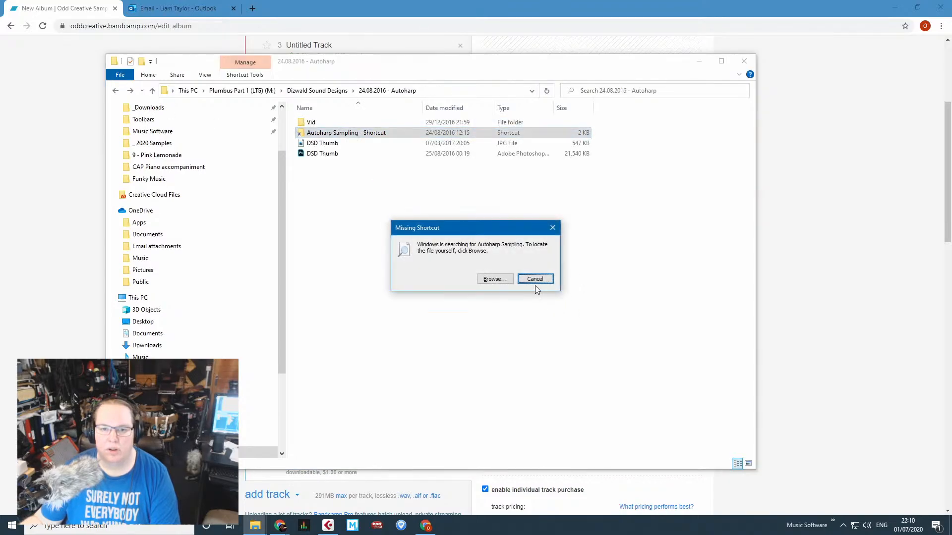
left_click(534, 278)
Examine the Samples to Demo folder inside the Autoharp project's Vid folder, and the remaining Autoharp files.
key("Up")
key("Return")
key("Down")
key("Return")
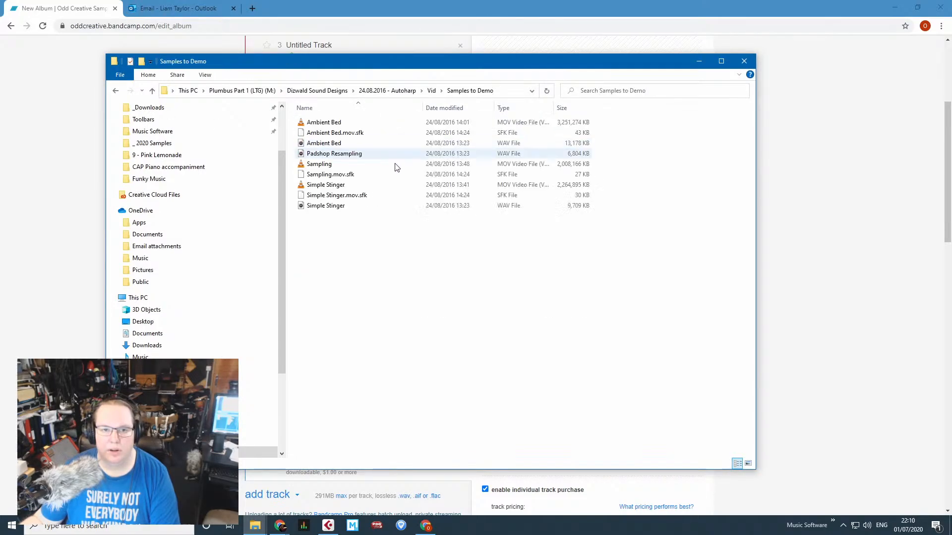
left_click(116, 92)
left_click(116, 92)
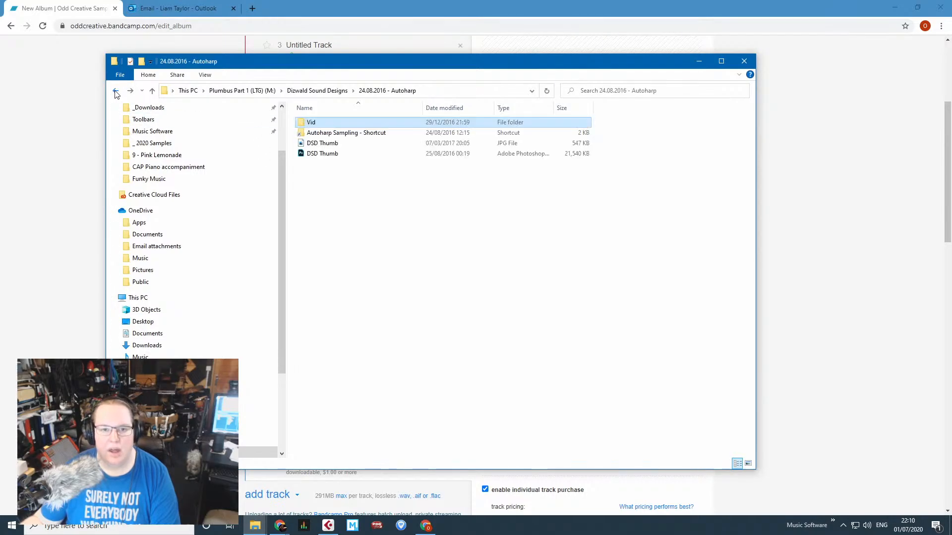
key("Down")
key("Down")
key("Down")
key("Up")
key("Up")
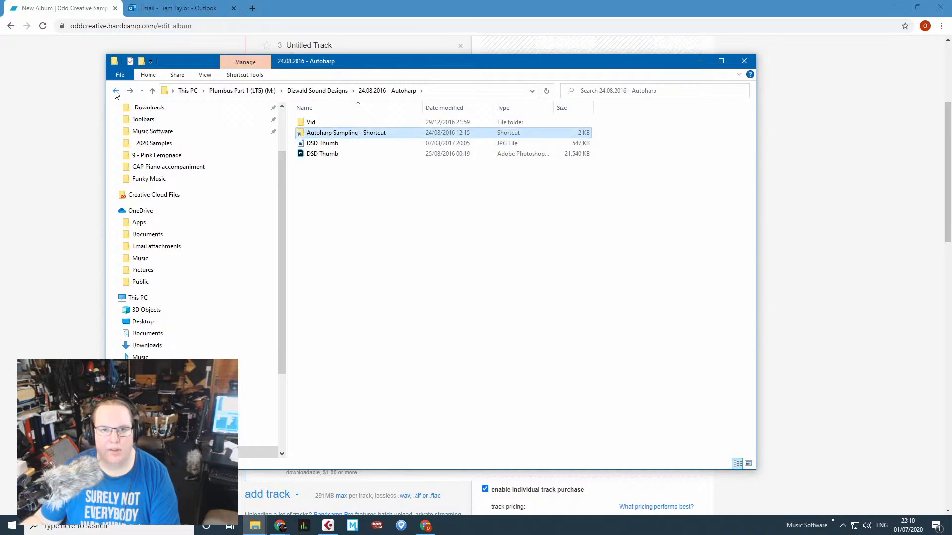
Open the 25.10.2015 - Broken Cymbal folder and look at its contents.
left_click(115, 92)
key("Down")
key("Return")
key("Down")
key("Up")
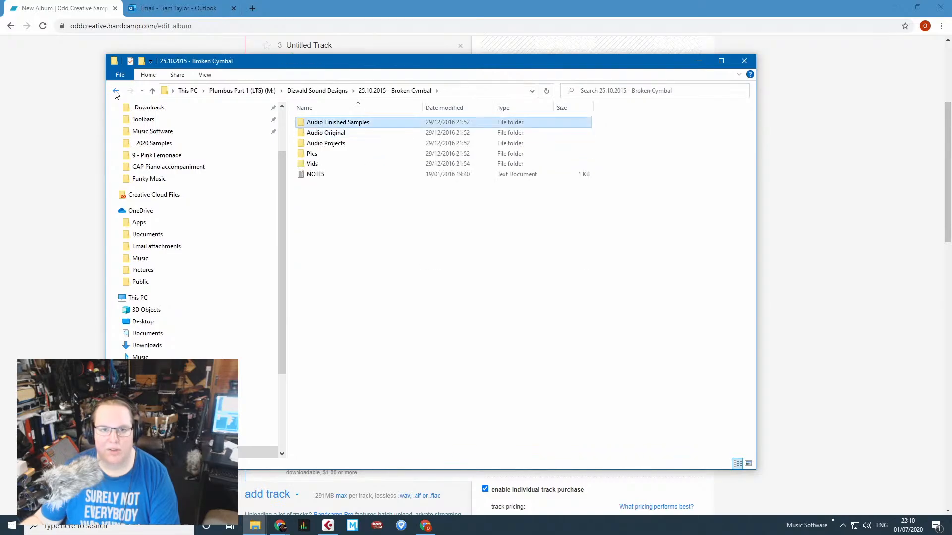
Look into the Audio Original folder of the Broken Cymbal project, and open its Audio Projects folder.
key("Down")
key("Return")
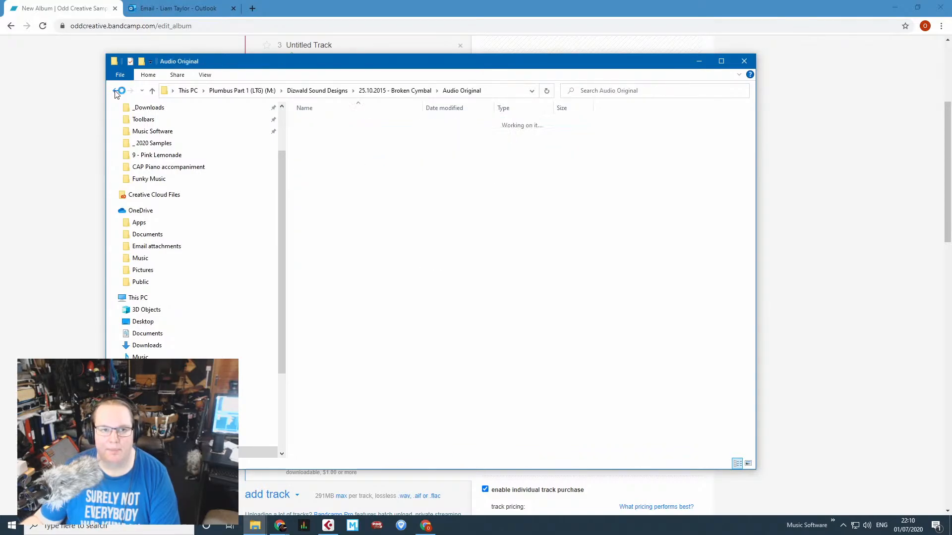
left_click(116, 92)
key("Down")
key("Return")
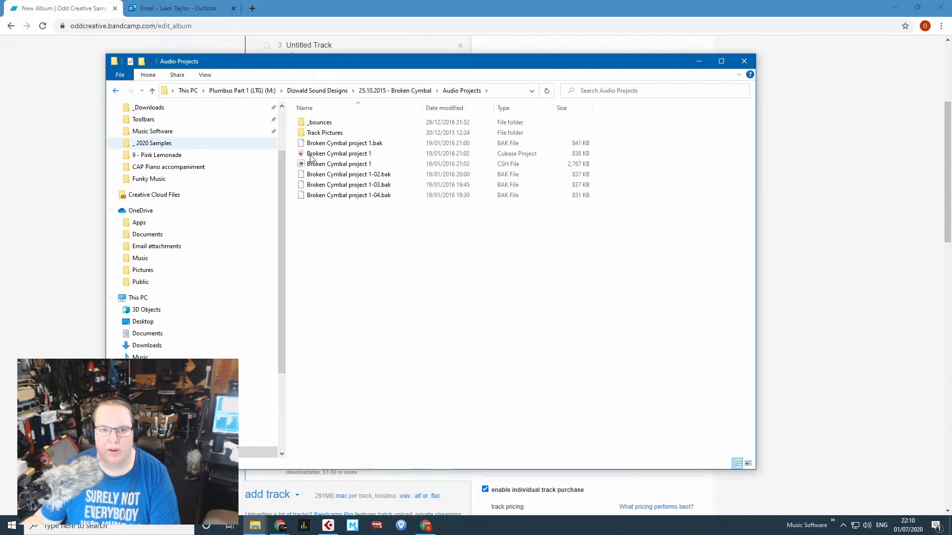
Open the _bounces folder inside Audio Projects, read the full bounce file names, and return to the Broken Cymbal folder.
key("Up")
key("Up")
key("Up")
key("Return")
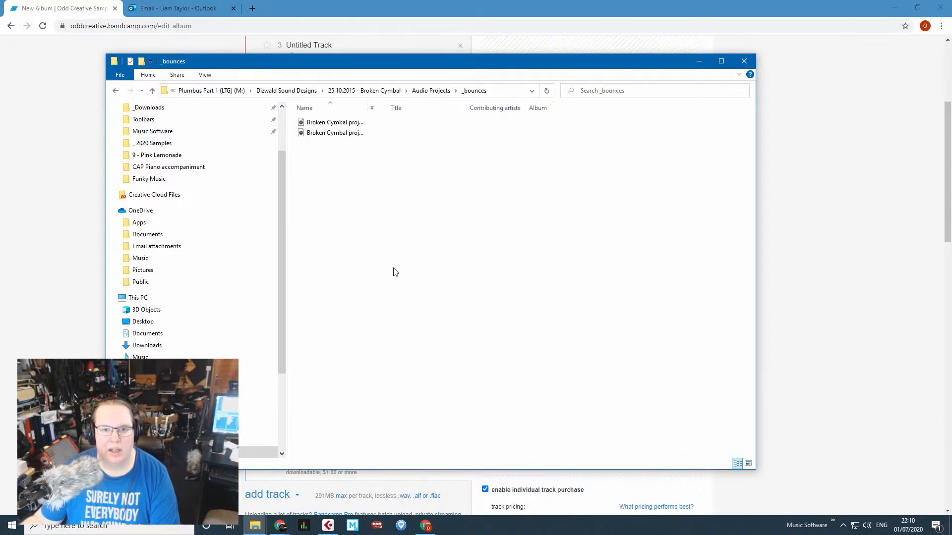
left_click_drag(367, 107, 481, 108)
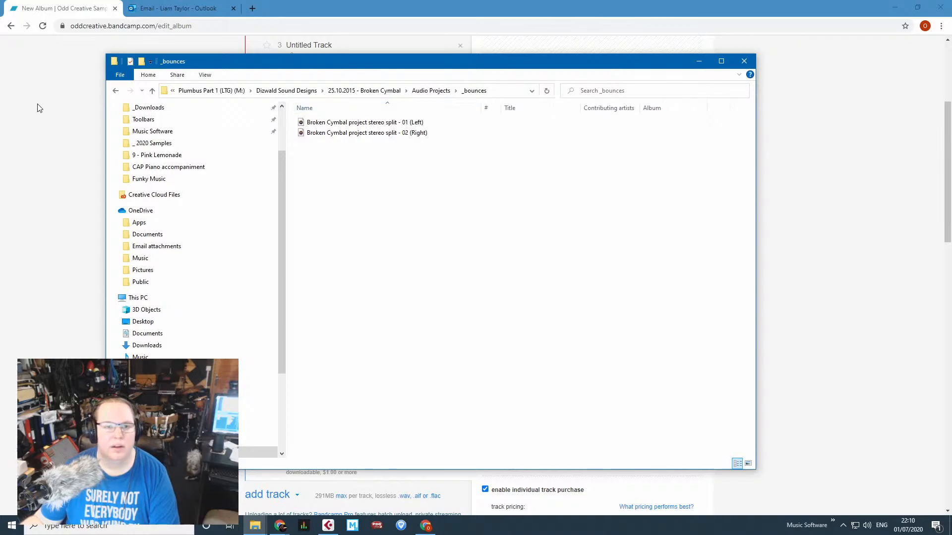
left_click(116, 92)
left_click(115, 93)
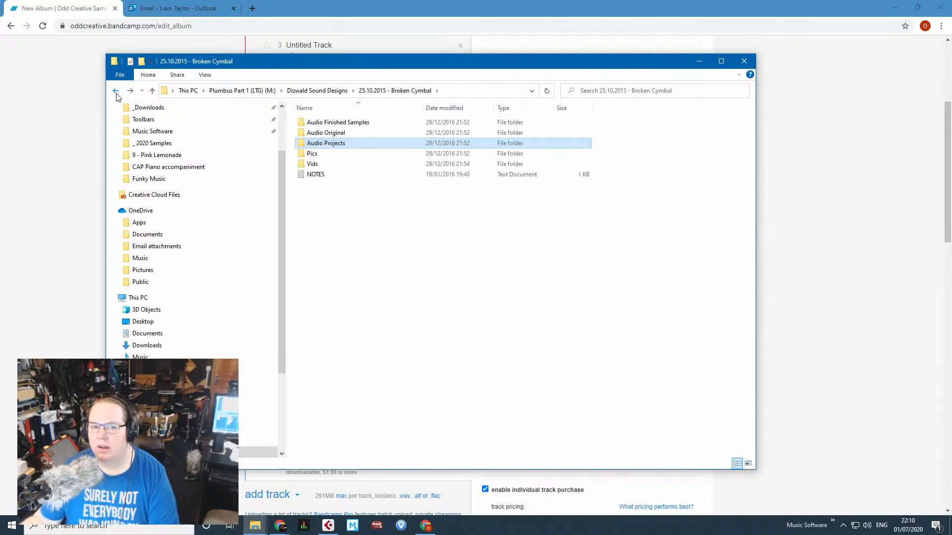
Look through the photos in the Broken Cymbal project's Pics folder and the clips in its Vids folder.
key("Down")
key("Return")
key("Right")
key("Right")
key("Right")
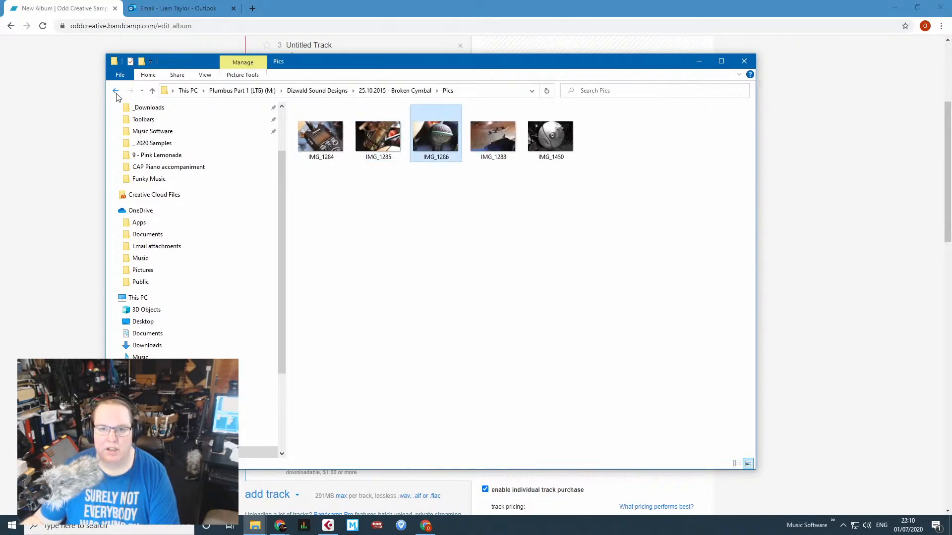
left_click(117, 93)
key("Down")
key("Return")
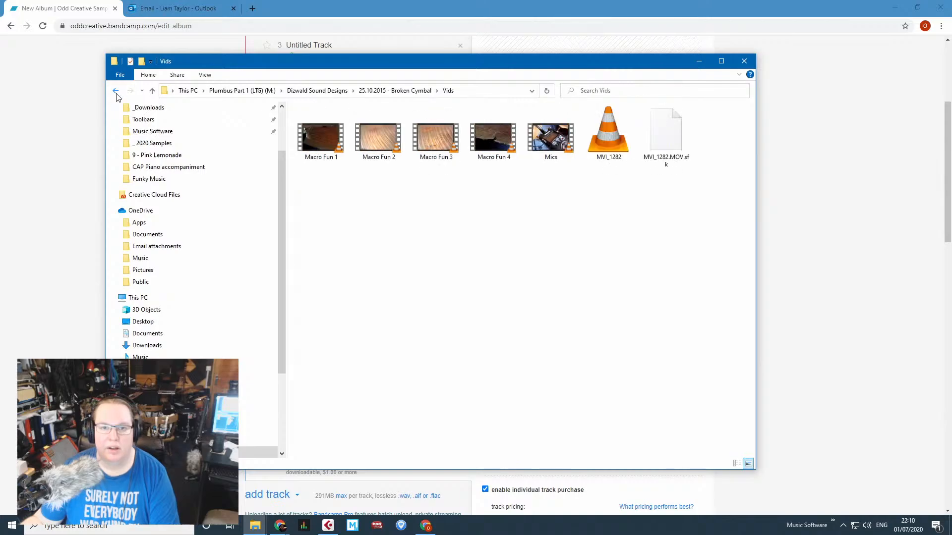
left_click(116, 93)
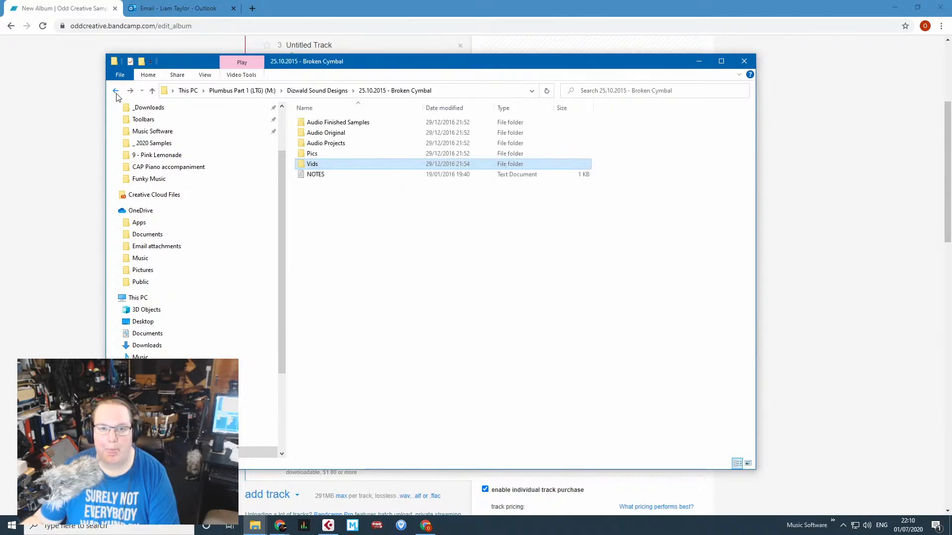
Open the Audio Finished Samples folder of the Broken Cymbal project and play the Kit Crash 1 sample.
key("Up")
key("Up")
key("Up")
key("Up")
key("Return")
key("Down")
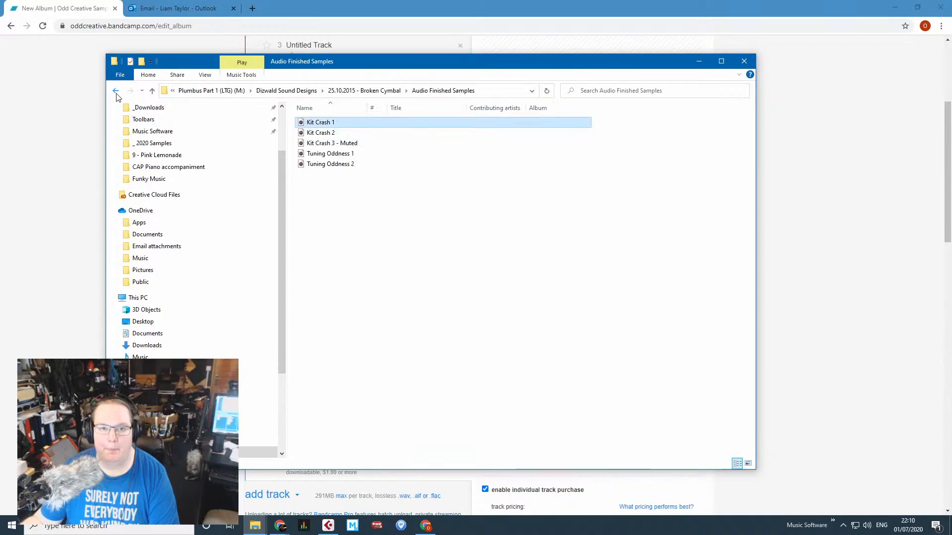
double_click(440, 164)
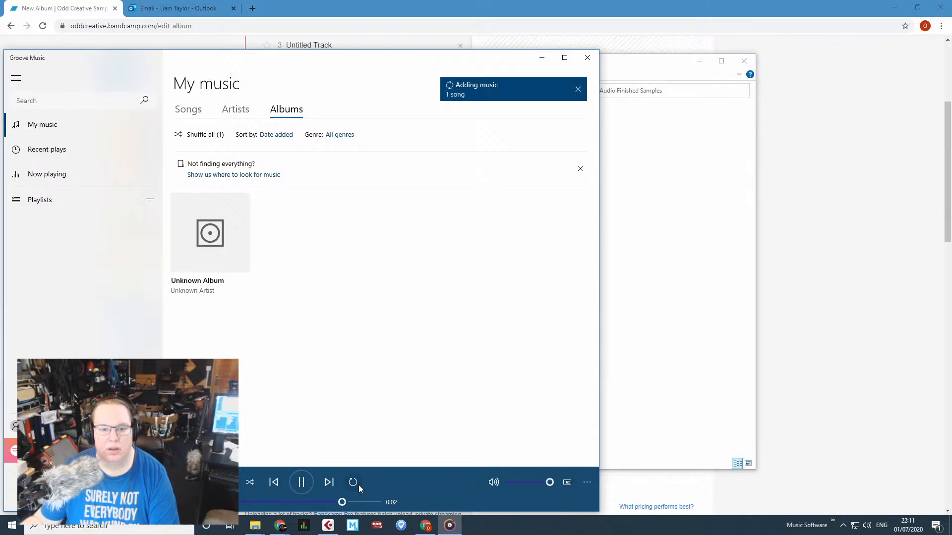
left_click(645, 327)
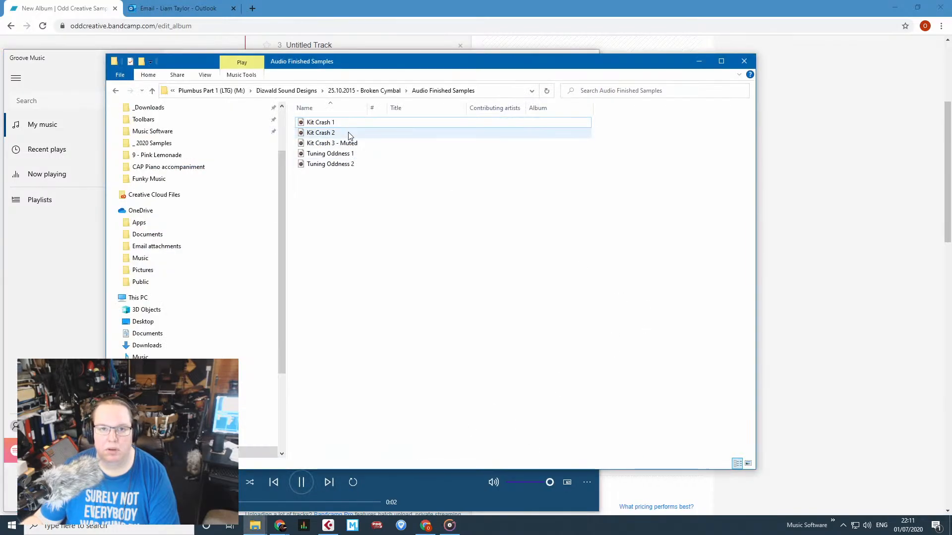
Audition more Kit Crash samples and both Tuning Oddness samples, and close the music player.
double_click(331, 125)
left_click(657, 289)
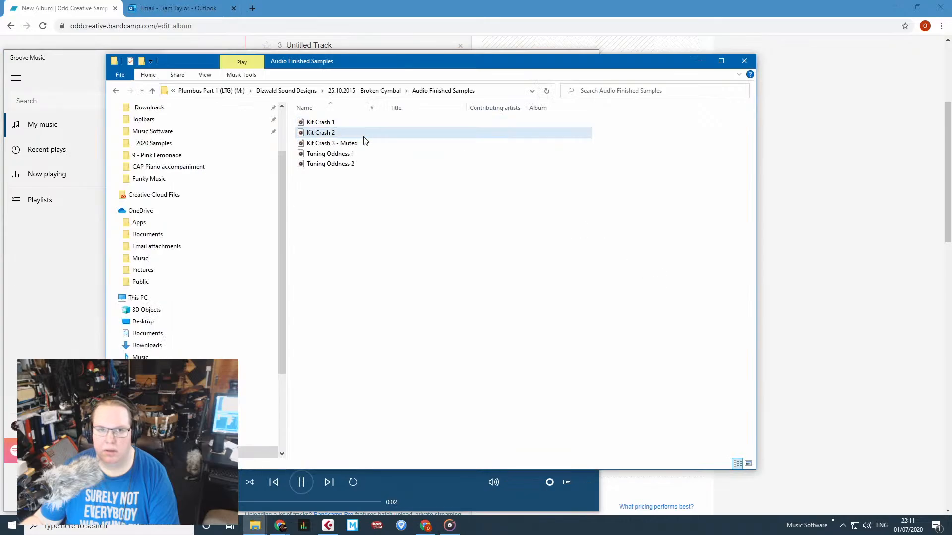
double_click(363, 142)
left_click(652, 218)
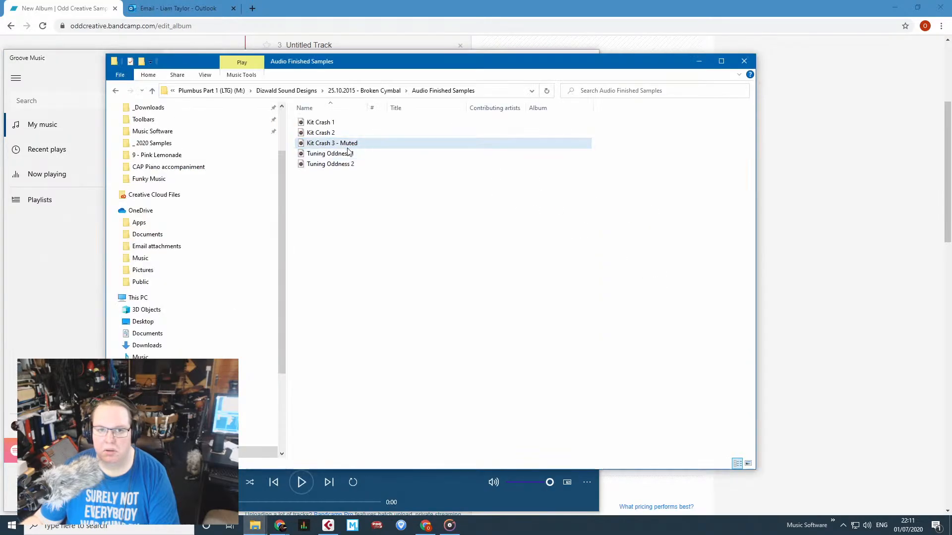
double_click(347, 154)
left_click(650, 217)
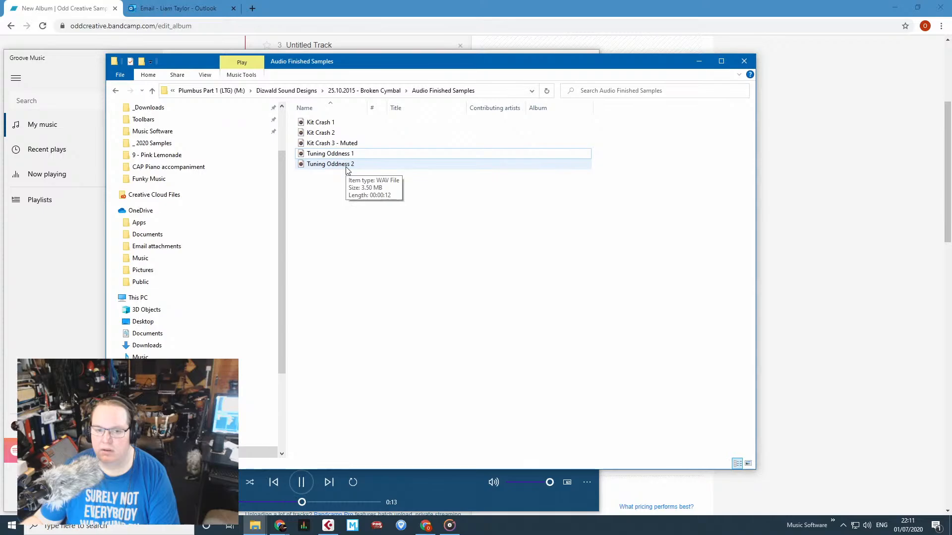
double_click(347, 165)
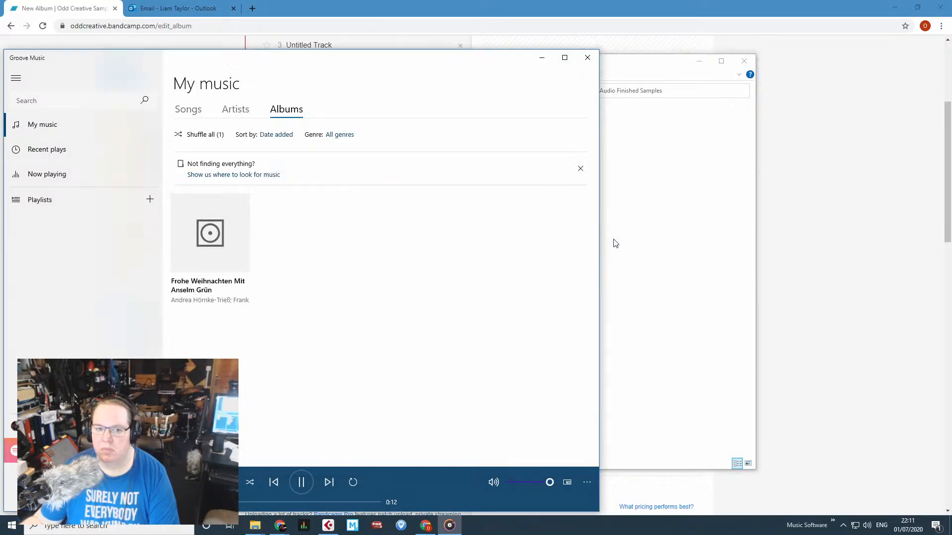
left_click(587, 57)
Clear the folder window away from the browser and return to the end of the Bandcamp album's track list.
left_click_drag(456, 70, 951, 74)
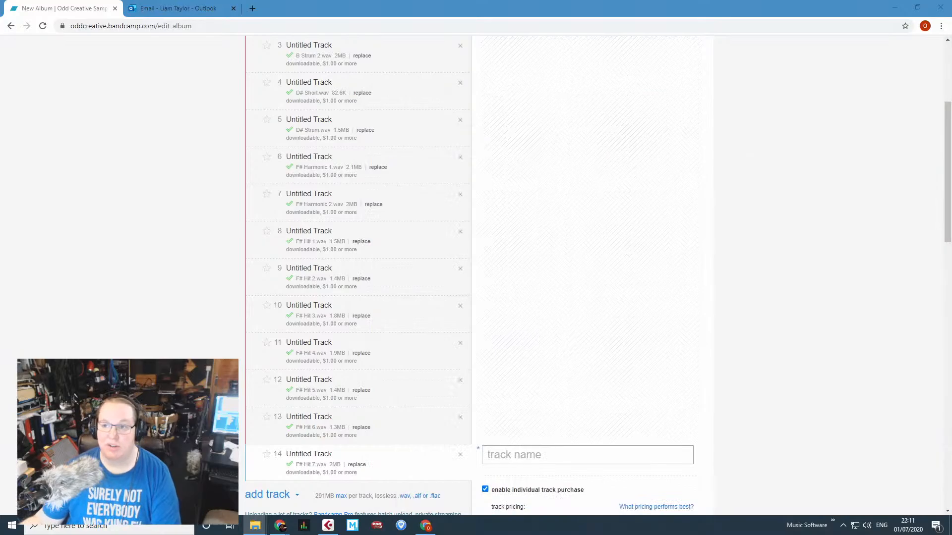
scroll(410, 404, "down", 3)
left_click(189, 331)
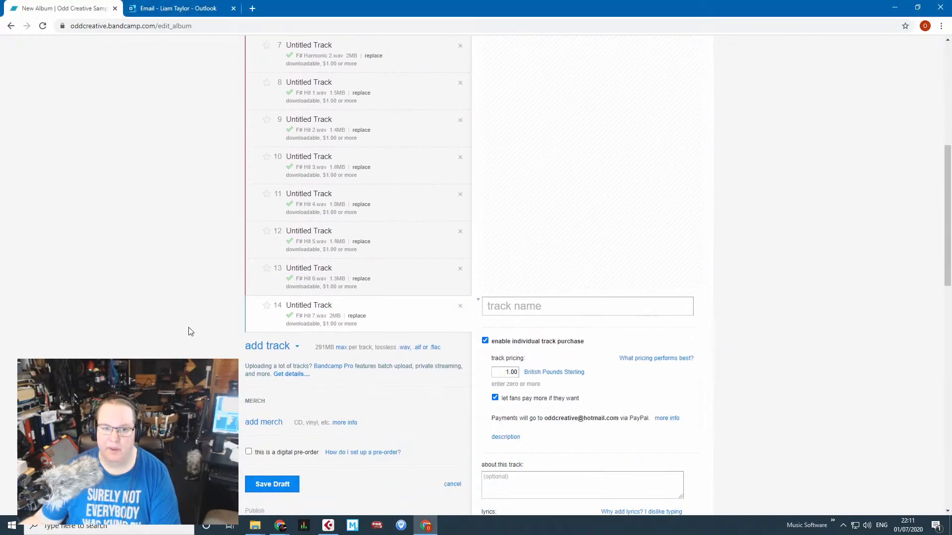
Add the F# Short 1 sample from the _ 2020 Samples folder as a new album track.
left_click(283, 347)
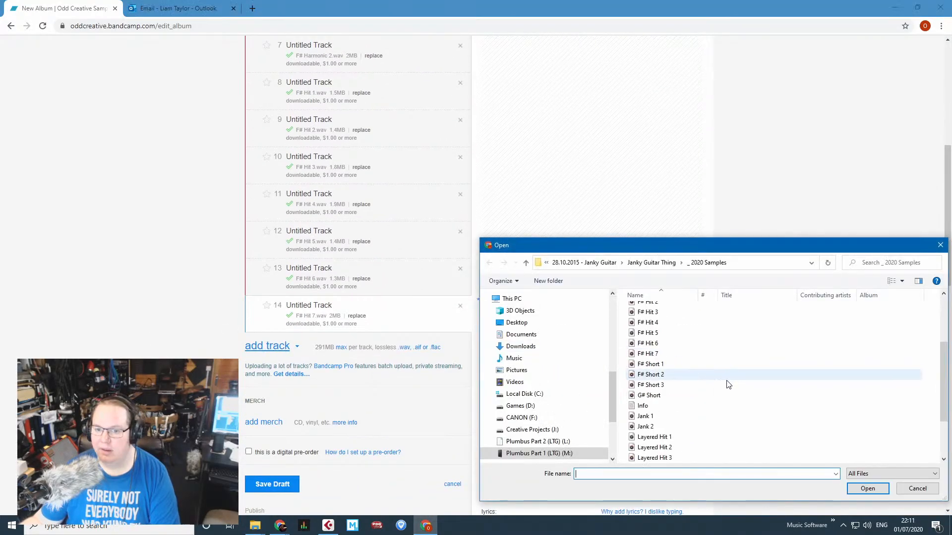
scroll(687, 376, "down", 3)
scroll(688, 347, "up", 2)
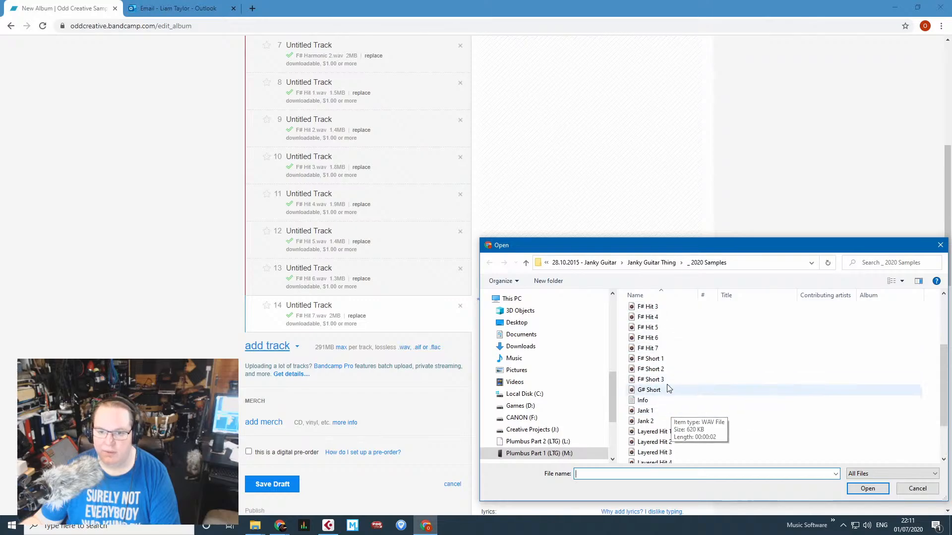
left_click(673, 359)
double_click(673, 359)
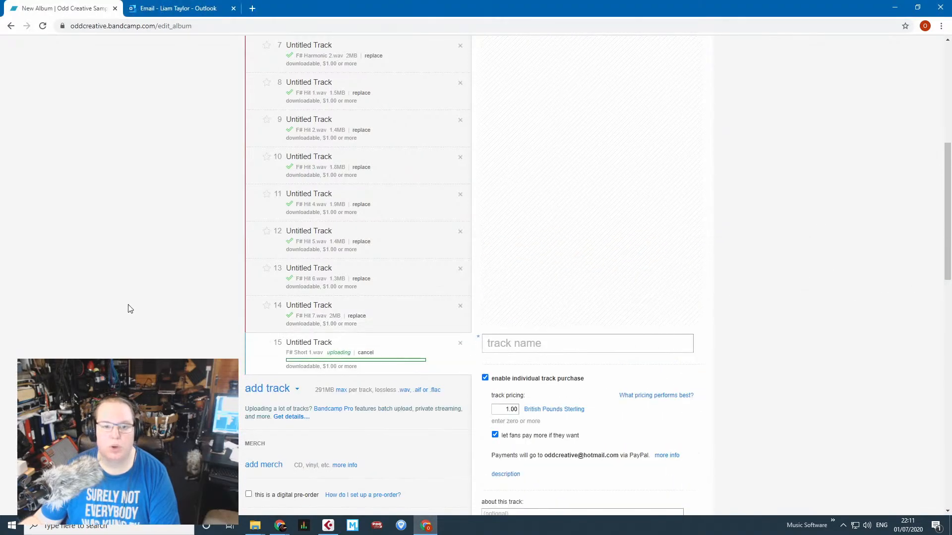
Upload F# Short 2, F# Short 3 and G# Short as separate new tracks of the album.
left_click(267, 382)
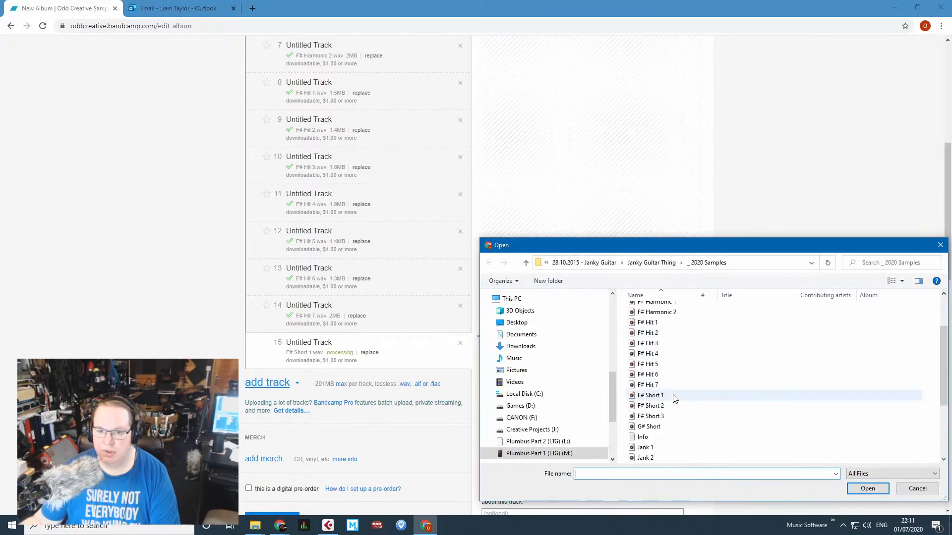
double_click(677, 408)
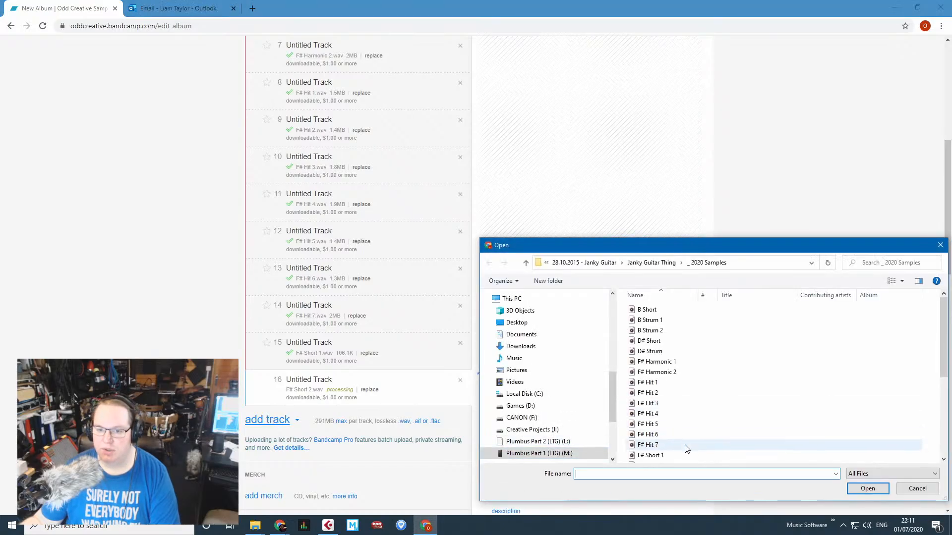
scroll(685, 447, "down", 1)
double_click(680, 447)
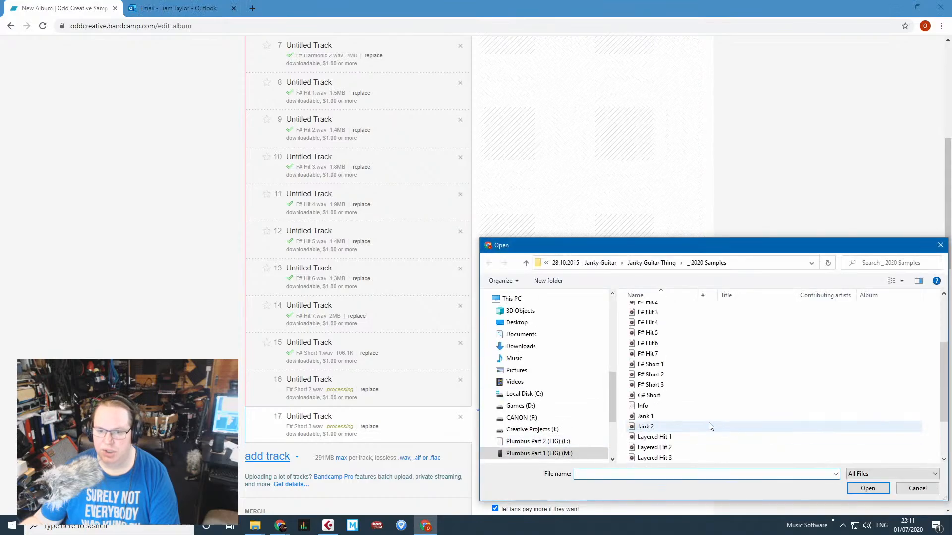
double_click(662, 395)
Move the featured B Short.wav track to position 18, at the end of the track list.
scroll(230, 357, "up", 6)
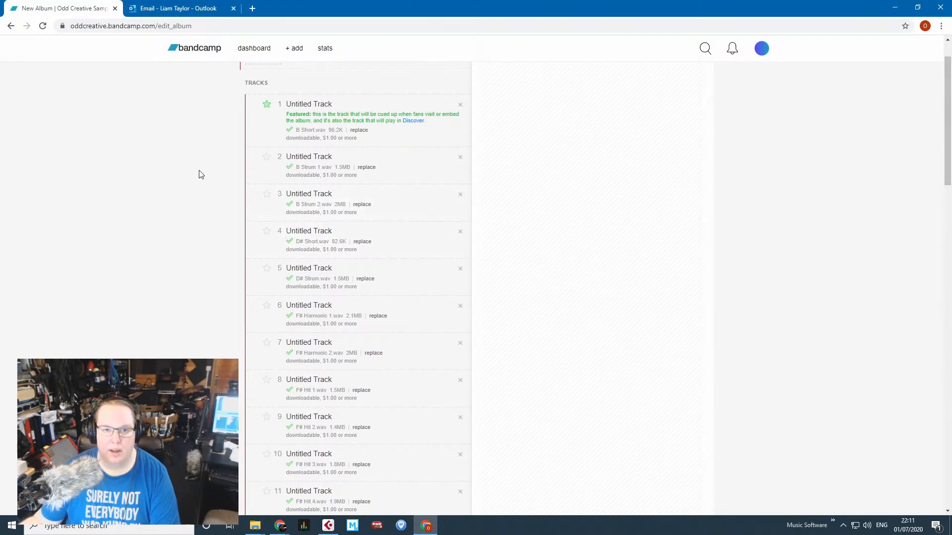
left_click_drag(254, 106, 358, 303)
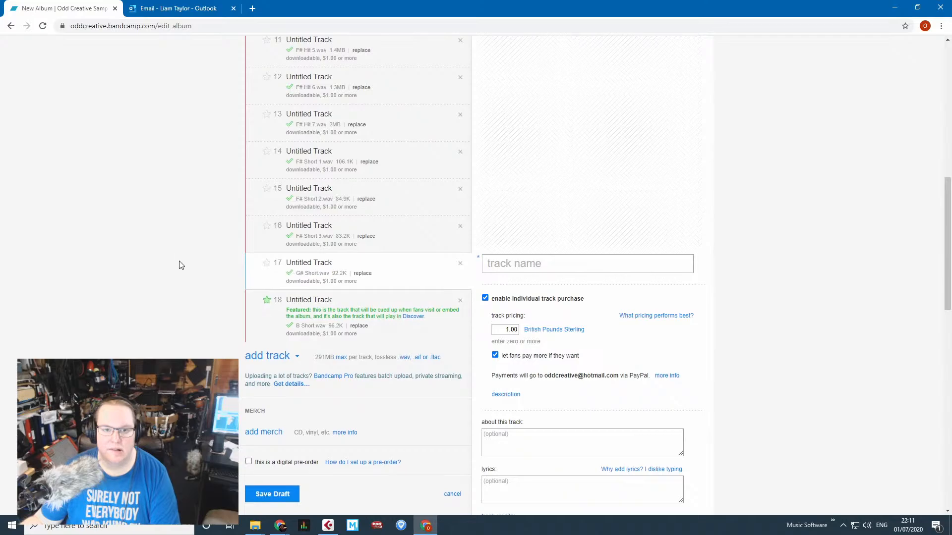
Upload the Jank 1 and Jank 2 samples as two further album tracks.
left_click(271, 357)
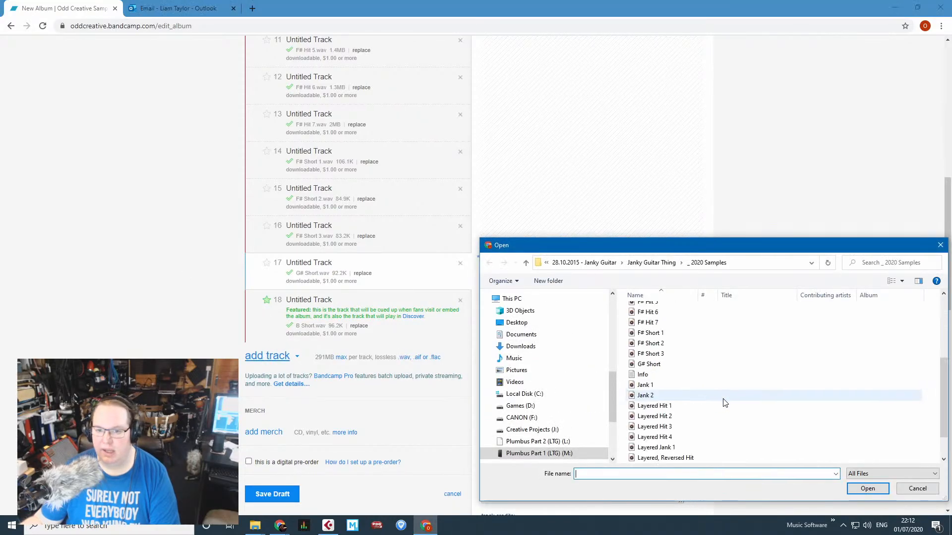
double_click(654, 385)
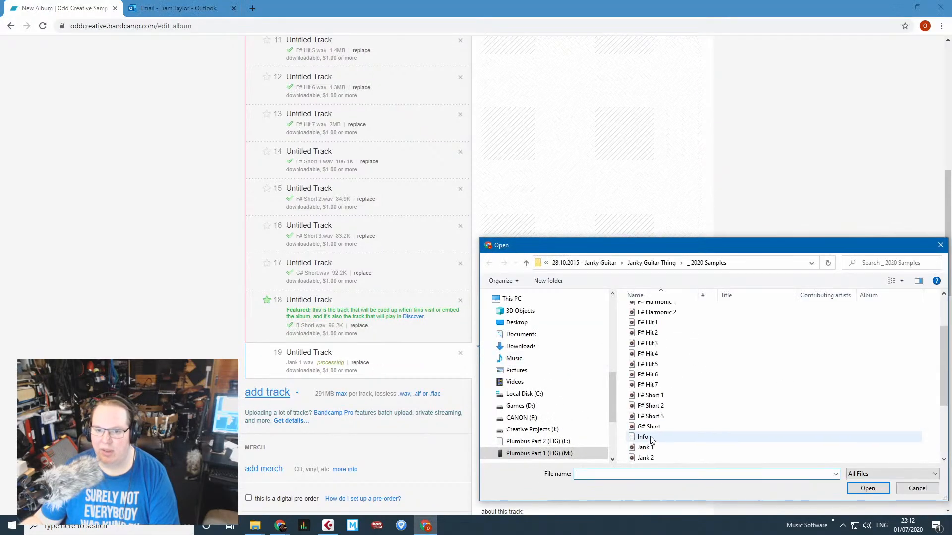
scroll(714, 431, "down", 3)
double_click(645, 365)
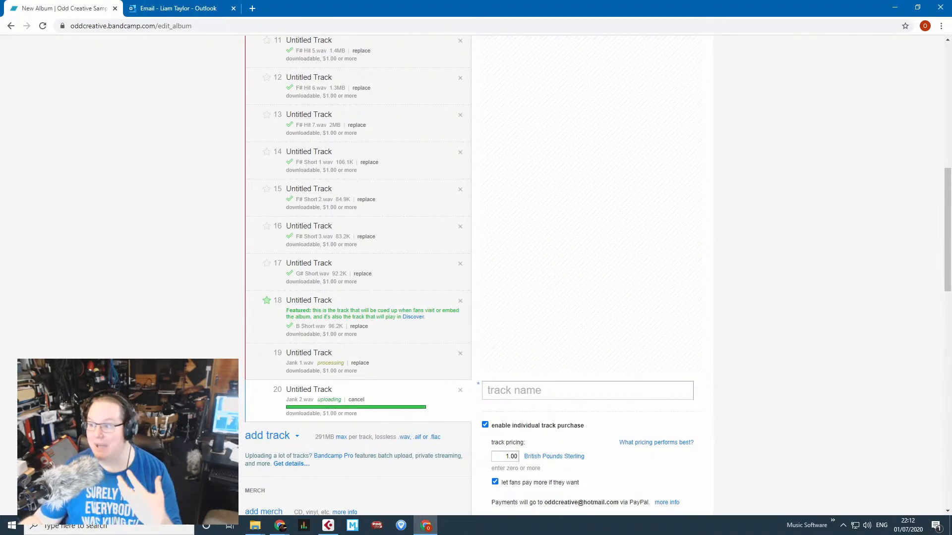
Upload the Layered Hit 1 sample as a new album track.
left_click(271, 428)
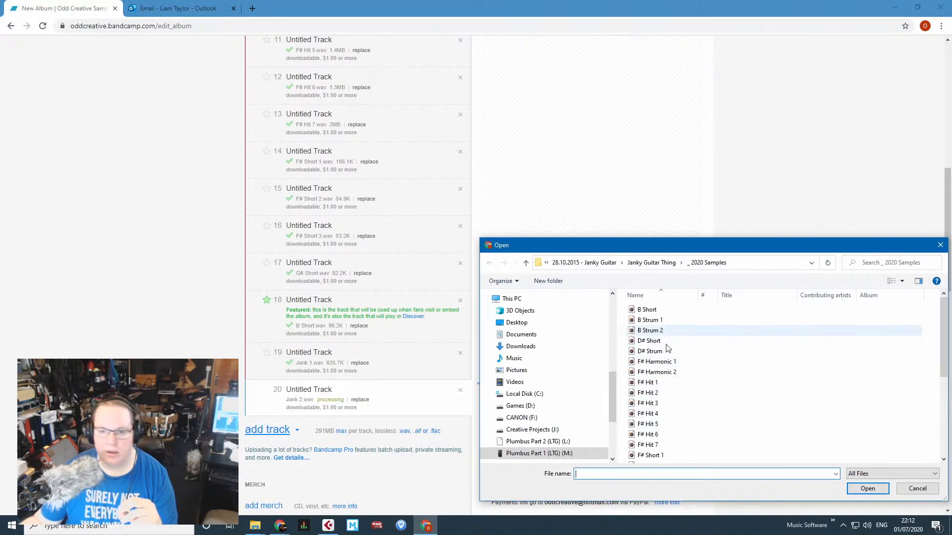
scroll(674, 397, "down", 1)
scroll(674, 398, "down", 3)
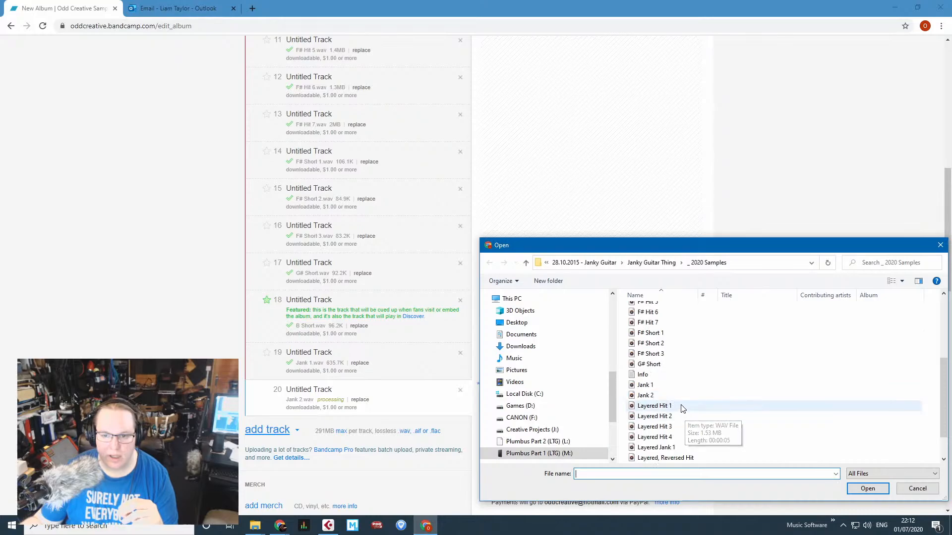
double_click(654, 406)
Switch to File Explorer and go back to the Dizwald Sound Designs folder.
left_click_drag(951, 14, 602, 63)
left_click(247, 87)
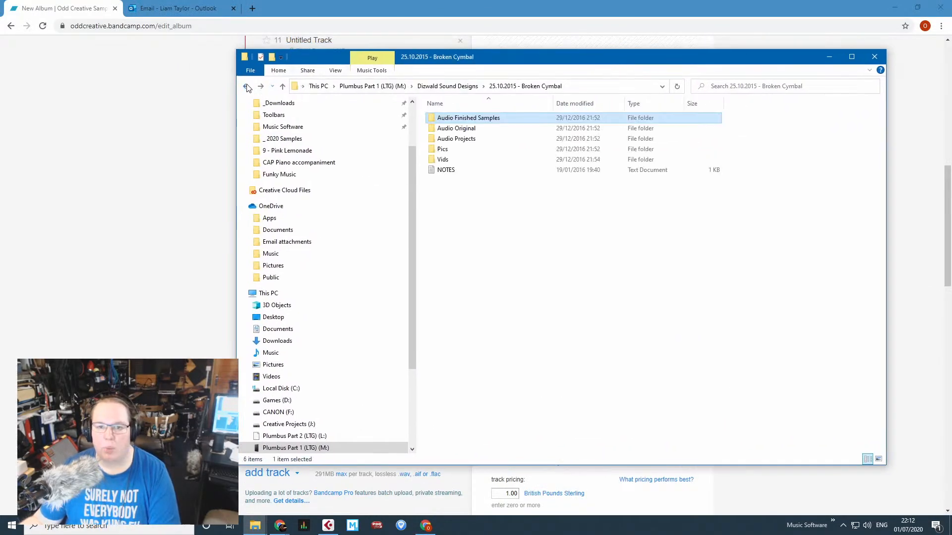
left_click(247, 87)
key("2")
key("4")
left_click(247, 87)
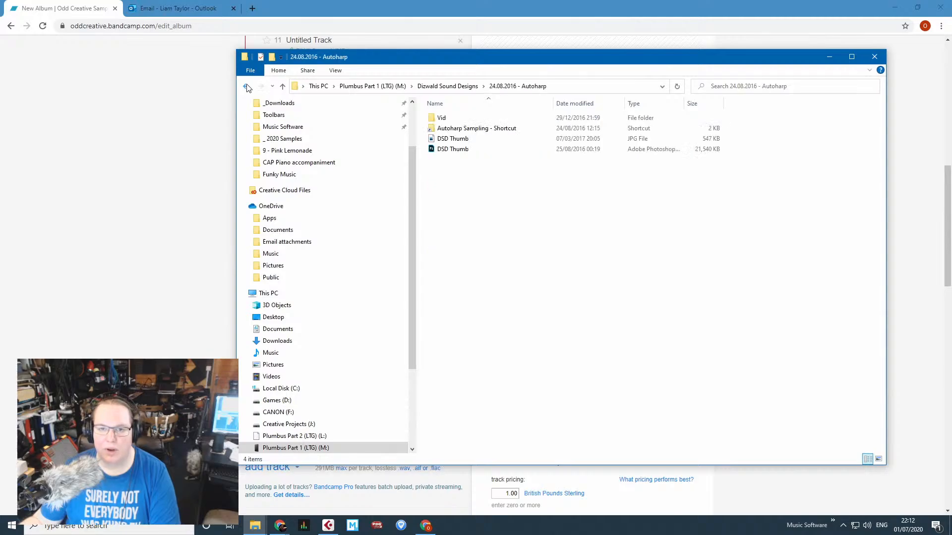
left_click(246, 87)
left_click(247, 87)
left_click(434, 87)
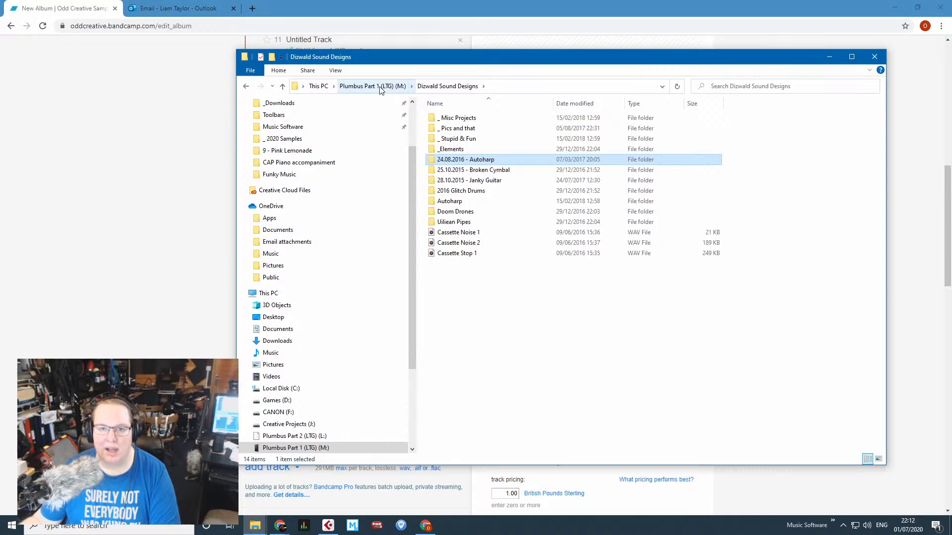
Open the Autoharp folder and look inside its Finished Samples subfolder.
key("Down")
key("Down")
key("Down")
key("Down")
key("Return")
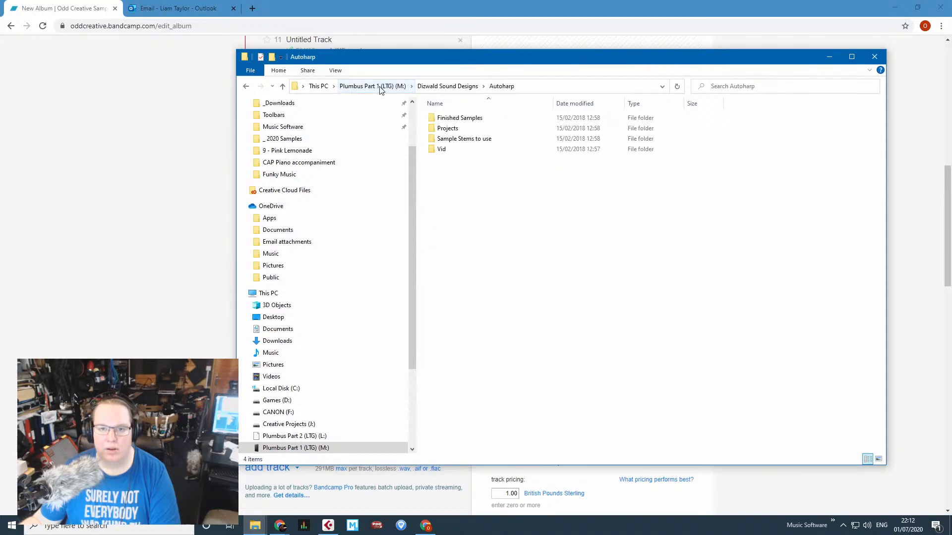
key("Down")
key("Down")
key("Up")
key("Return")
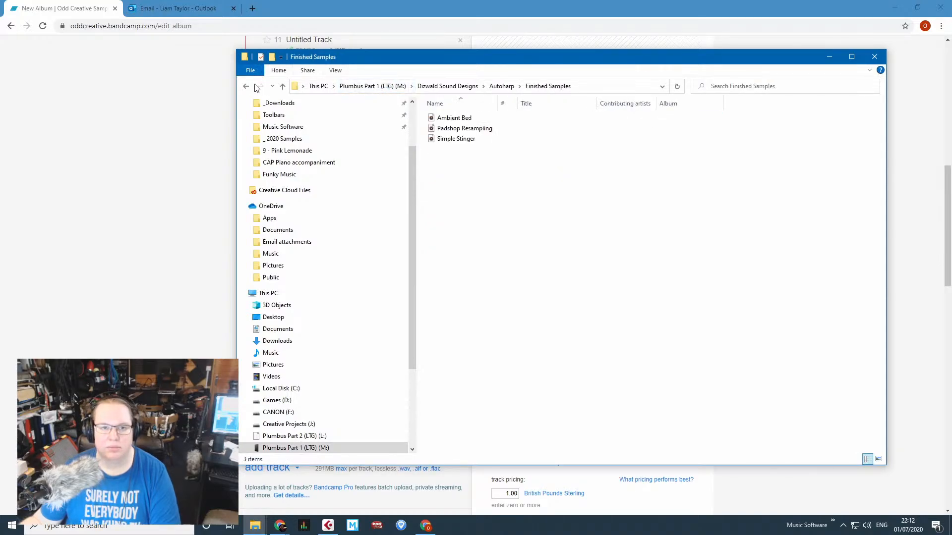
Look through the Projects, Sample Stems to use and Vid subfolders of the Autoharp folder.
left_click(246, 87)
key("Down")
key("Return")
left_click(246, 87)
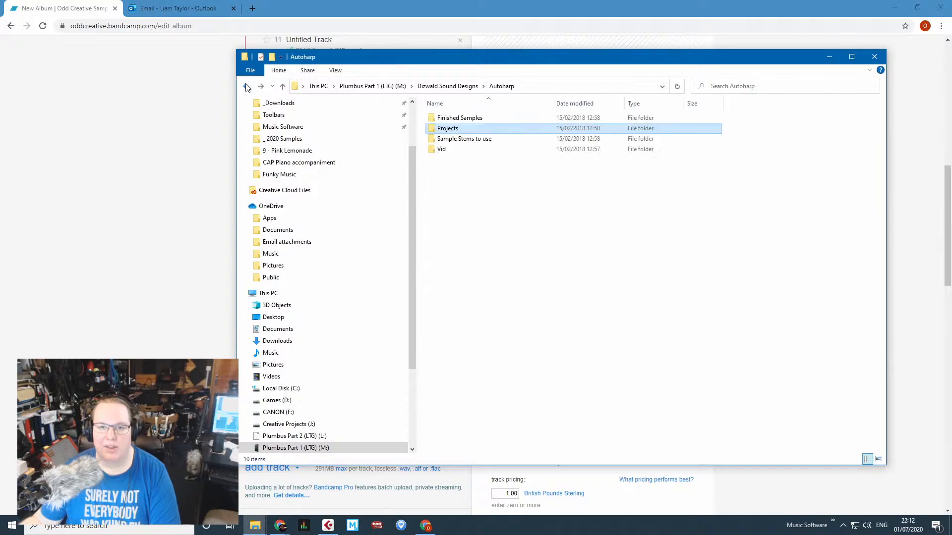
key("Down")
key("Return")
left_click(246, 86)
key("Down")
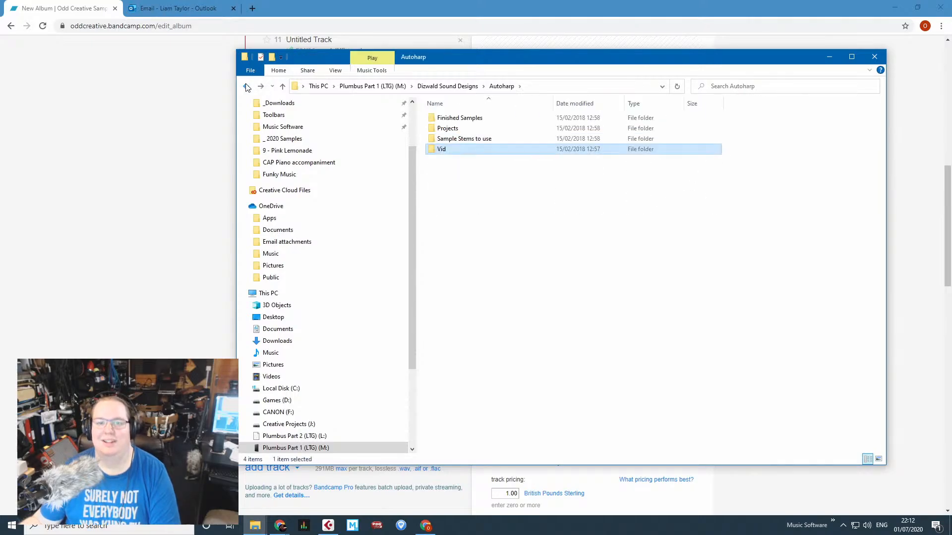
key("Return")
left_click(246, 86)
Examine the audio files in the Autoharp folder's Sample Stems to use subfolder.
key("Up")
key("Return")
key("Down")
key("Down")
key("Down")
key("Down")
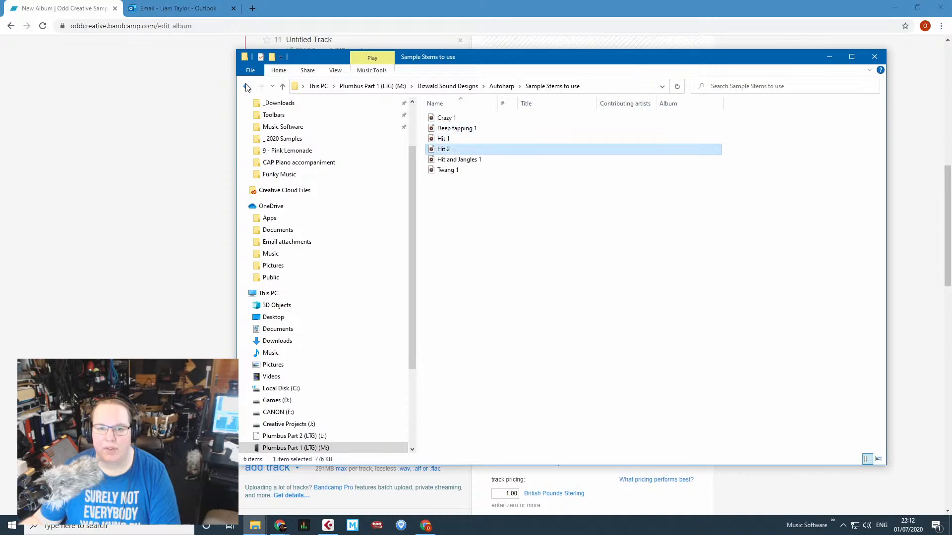
key("Up")
key("Up")
key("Up")
key("Up")
Open the Autoharp Projects subfolder, then return to the album page in the browser.
left_click(246, 87)
key("Up")
key("Return")
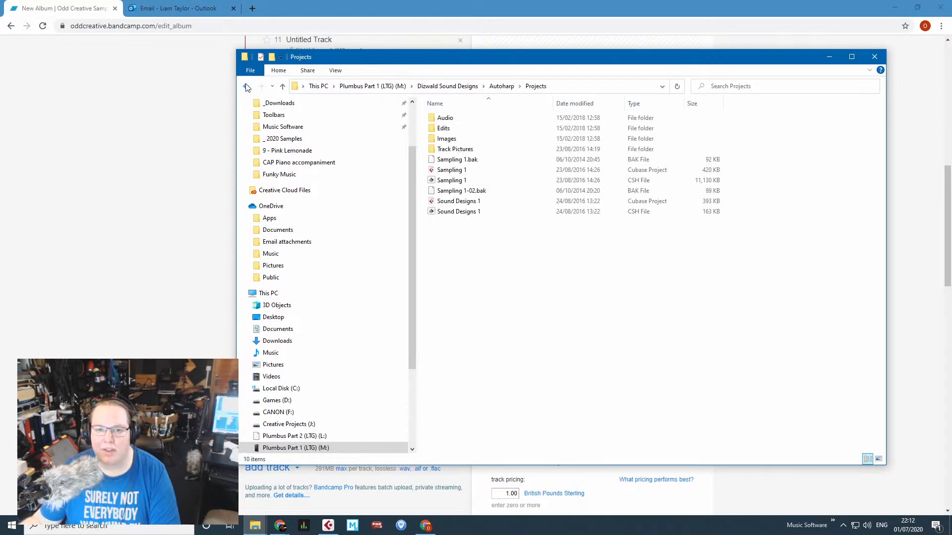
key("alt+F4")
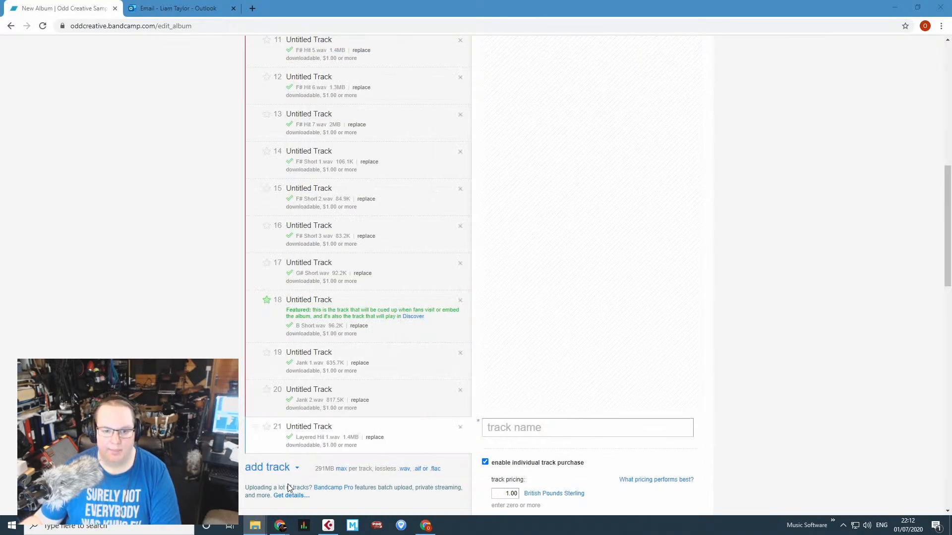
Upload the Layered Hit 2 and Layered Hit 3 samples as two new album tracks.
left_click(276, 470)
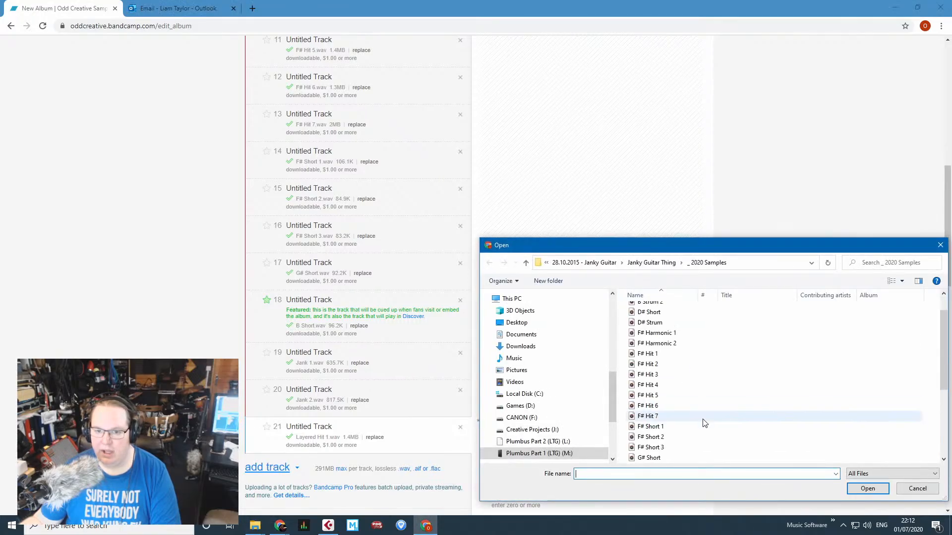
scroll(700, 428, "down", 2)
scroll(701, 428, "down", 2)
double_click(669, 382)
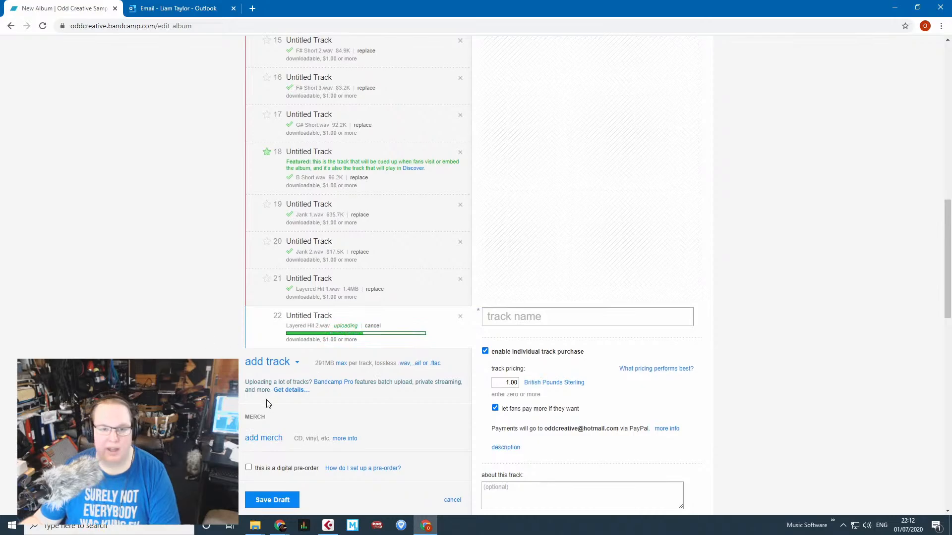
left_click(266, 358)
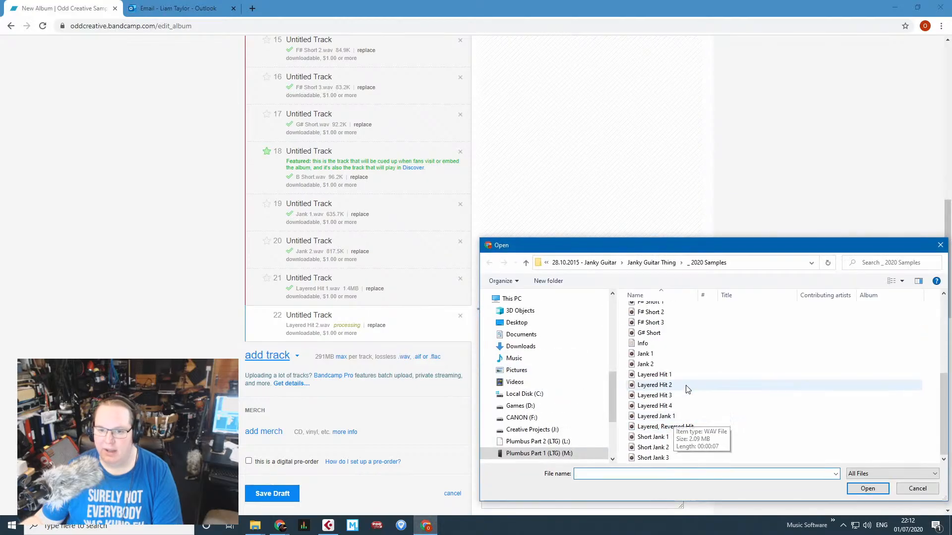
scroll(686, 399, "down", 1)
double_click(688, 400)
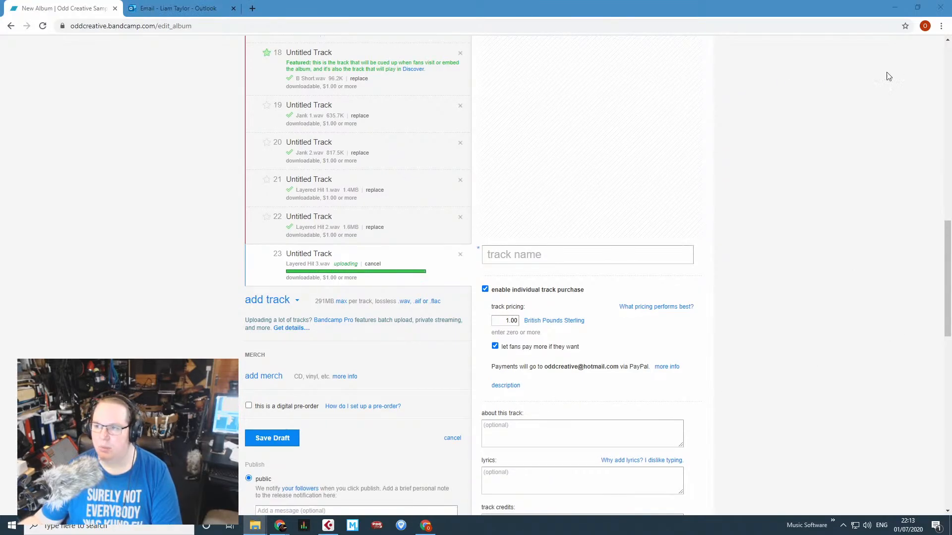
Switch to File Explorer and look over the files and folders in the Autoharp Projects folder.
left_click_drag(951, 74, 652, 85)
key("Down")
key("Down")
key("Up")
key("Up")
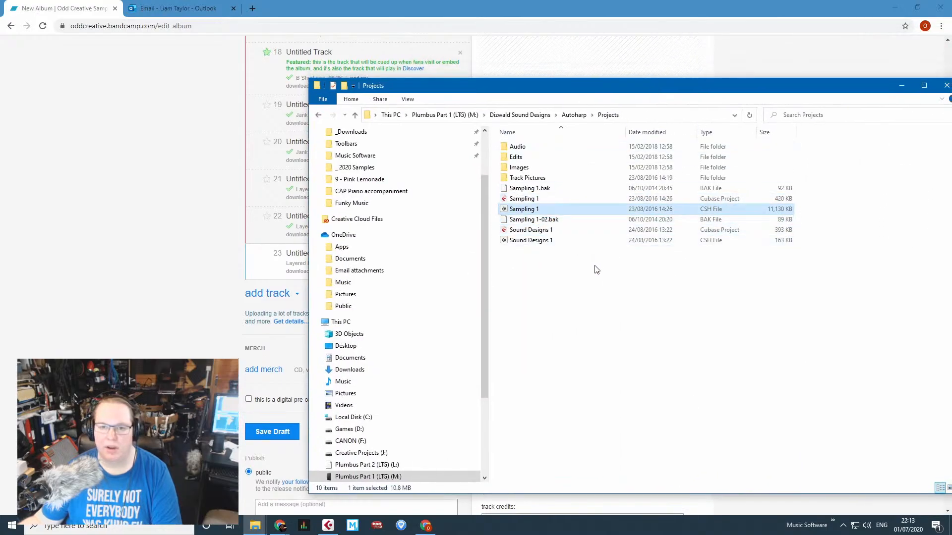
left_click(550, 230)
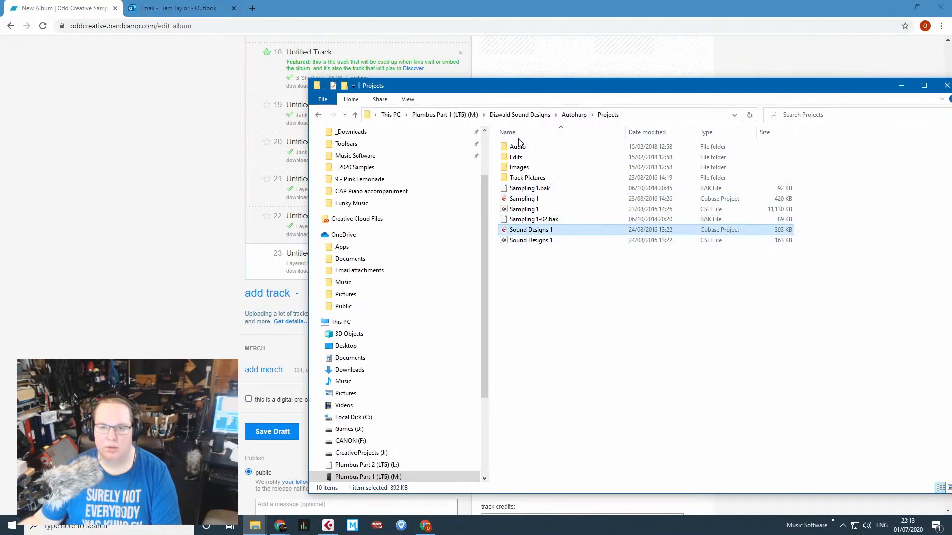
left_click(525, 149)
Open the Autoharp folder's Finished Samples, play Ambient Bed, pause it and return to the folder.
left_click(574, 115)
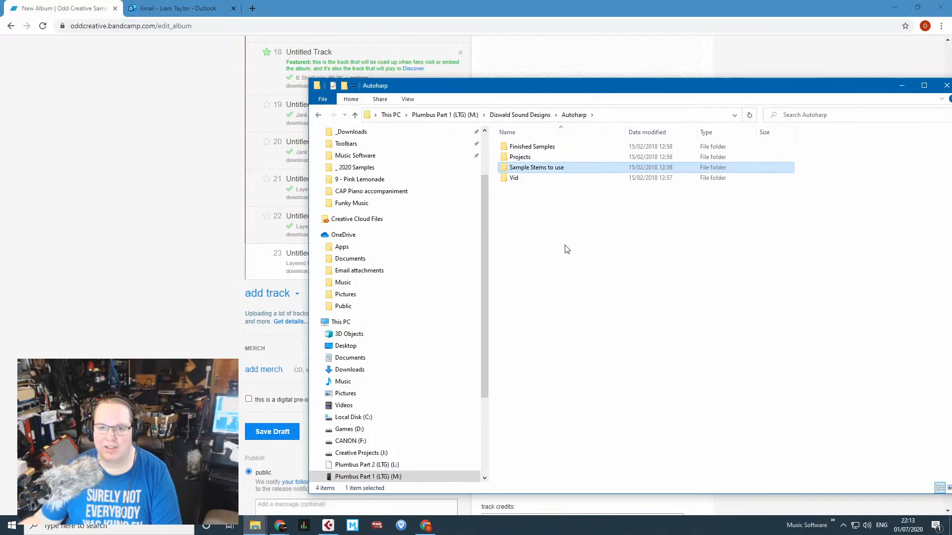
key("Return")
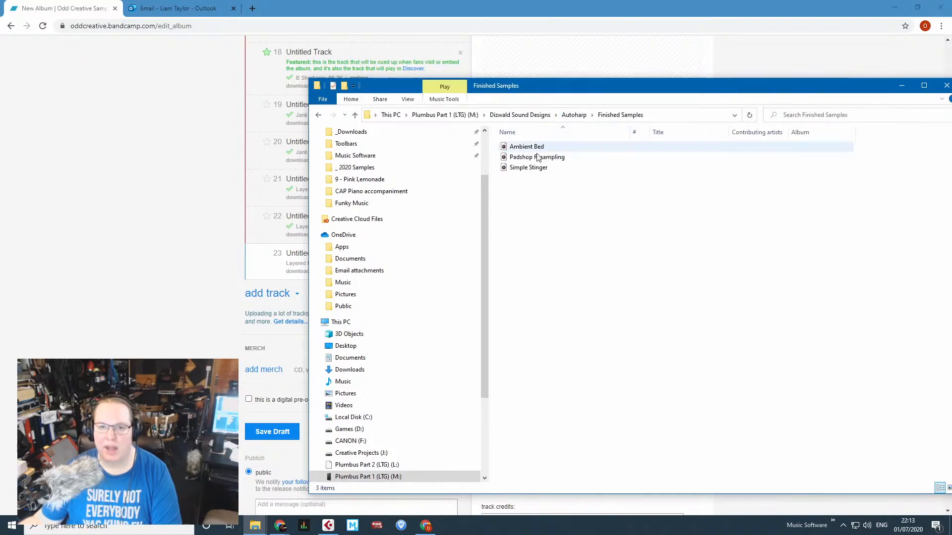
double_click(542, 147)
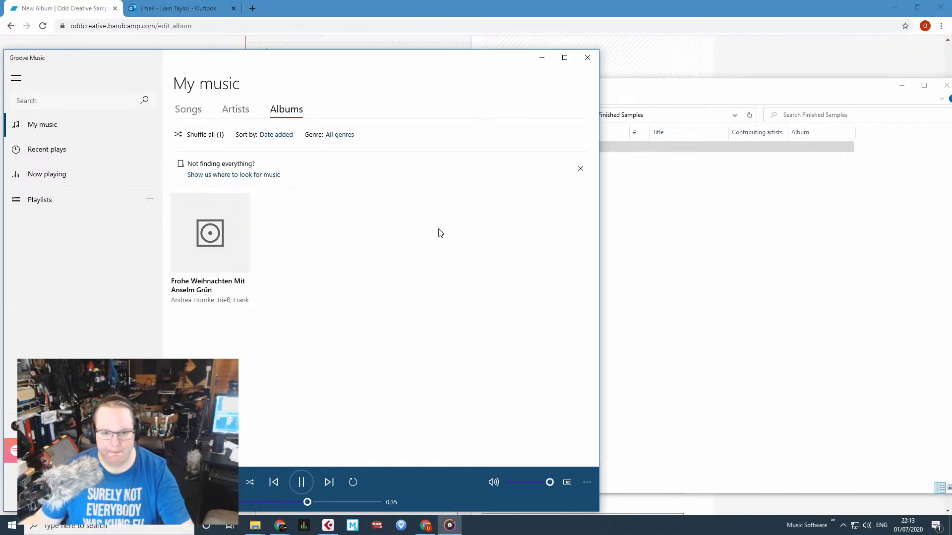
left_click(301, 482)
left_click(695, 264)
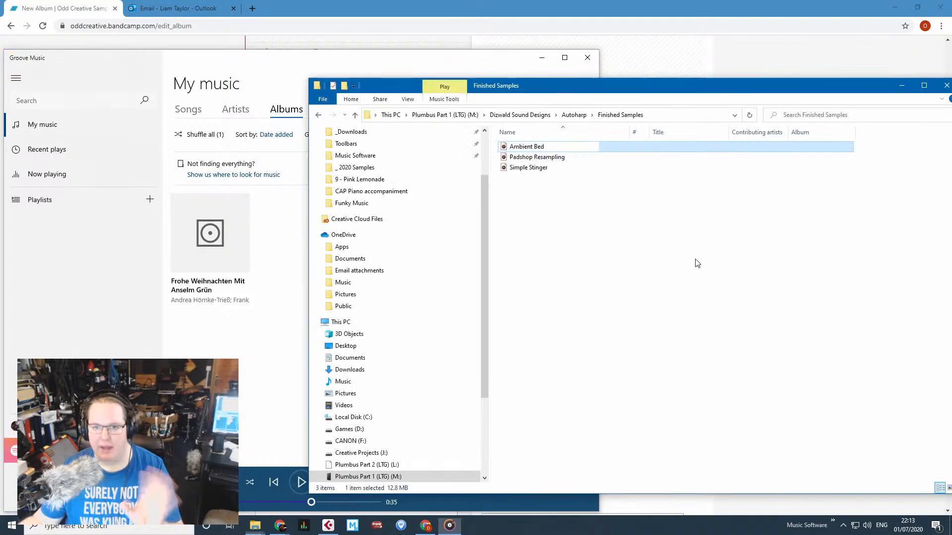
Play the Padshop Resampling sample and return to the Finished Samples folder.
left_click(546, 157)
double_click(546, 158)
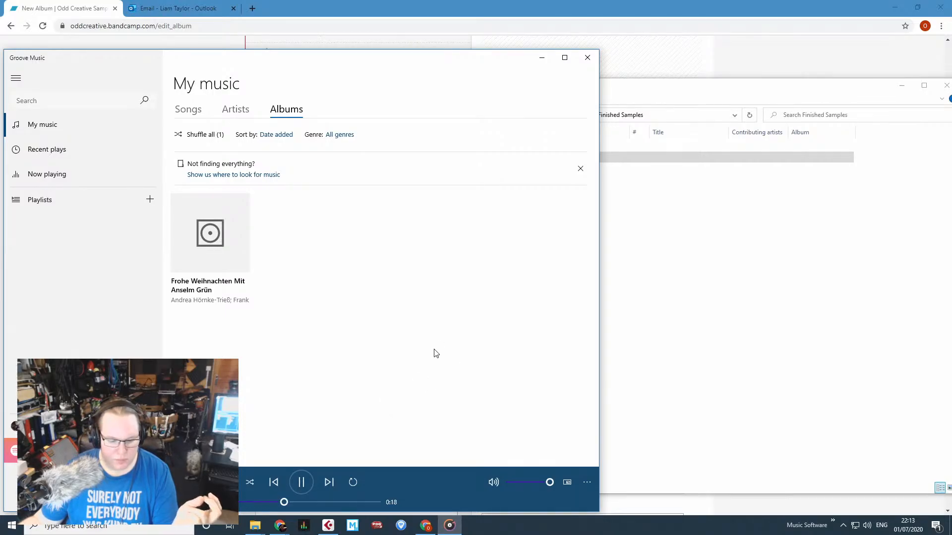
left_click(739, 329)
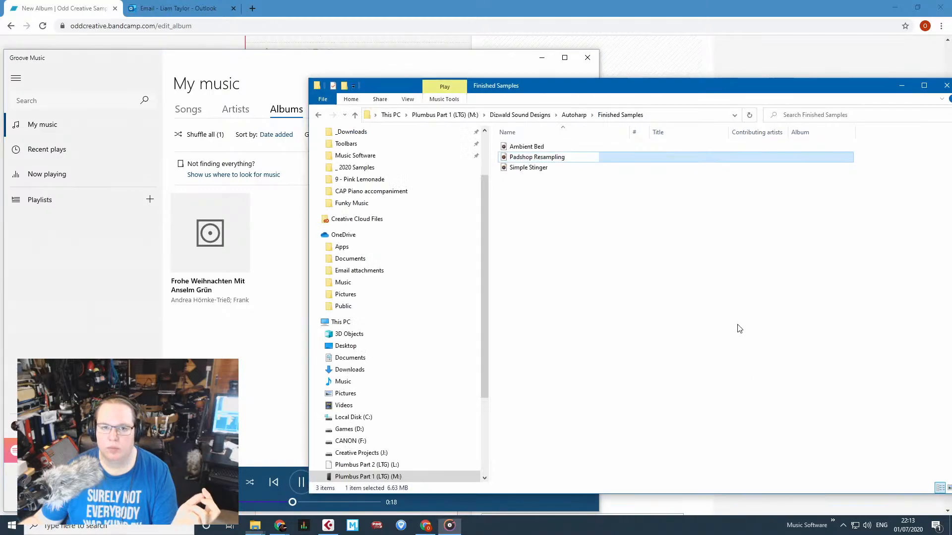
Play the Simple Stinger sample, pause it and close the music player.
double_click(550, 172)
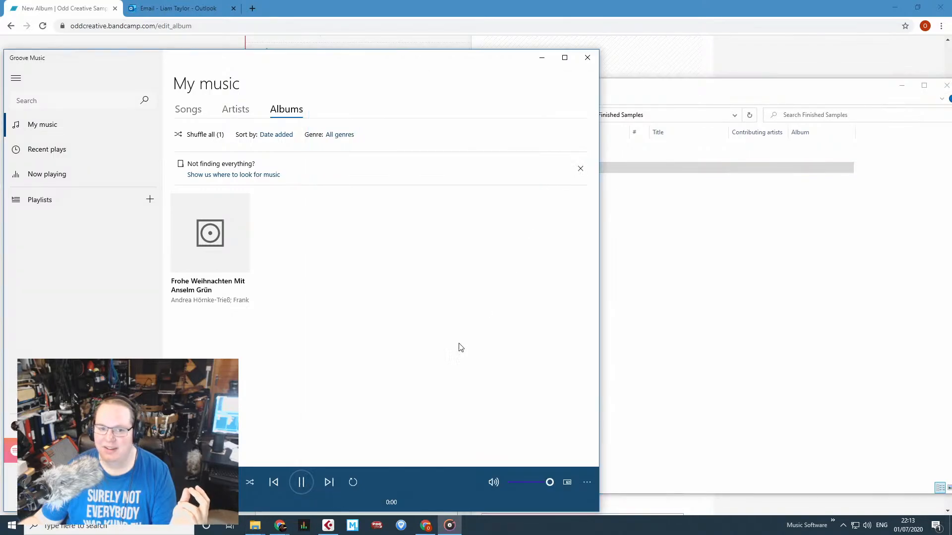
left_click(301, 484)
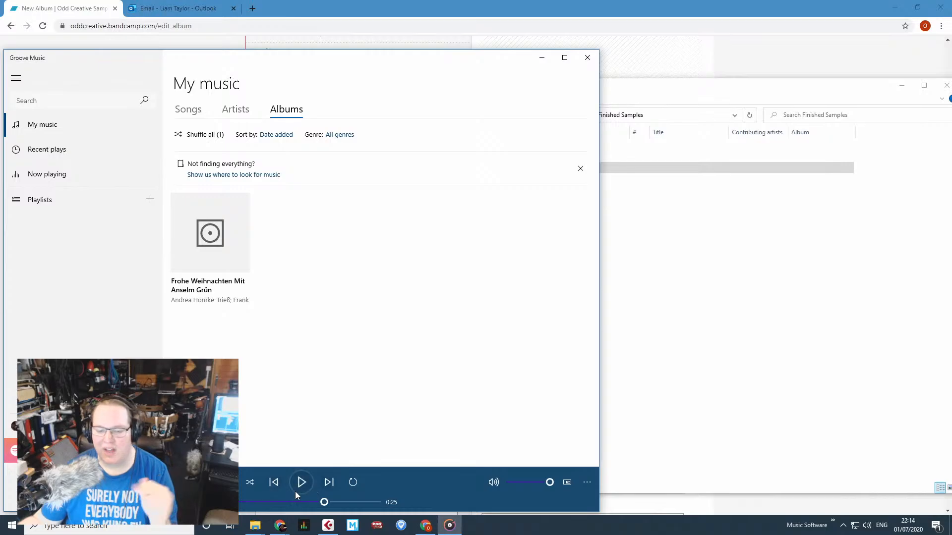
left_click(587, 58)
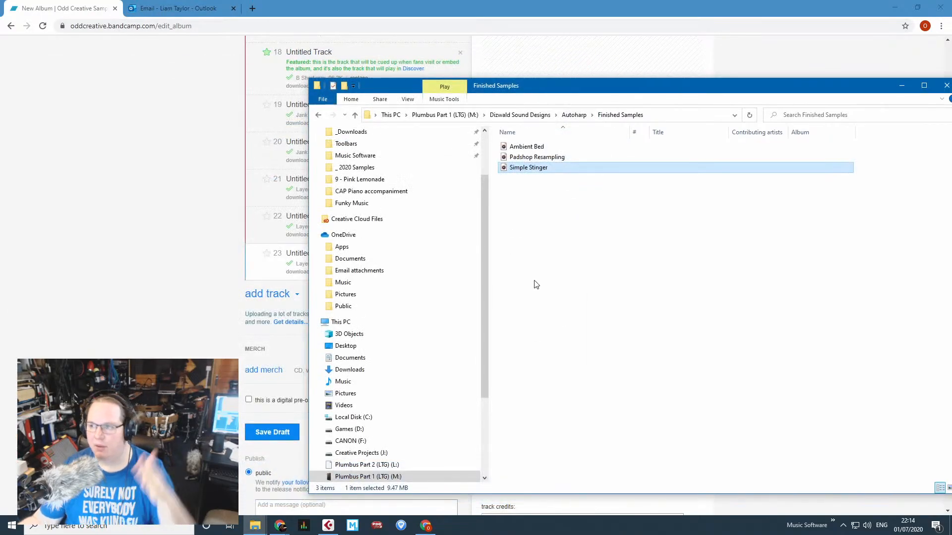
Look into the Autoharp Projects folder, return, and open the Sample Stems to use folder.
left_click(318, 115)
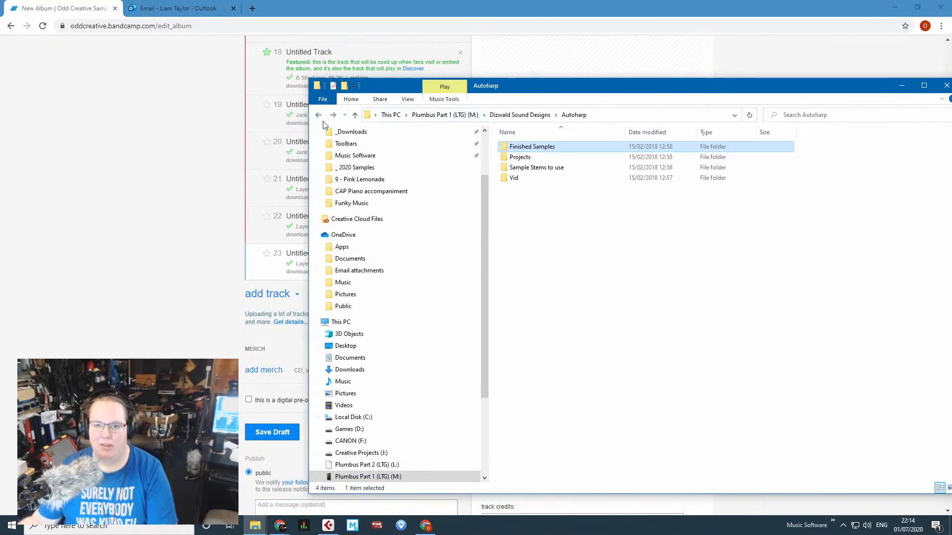
double_click(520, 157)
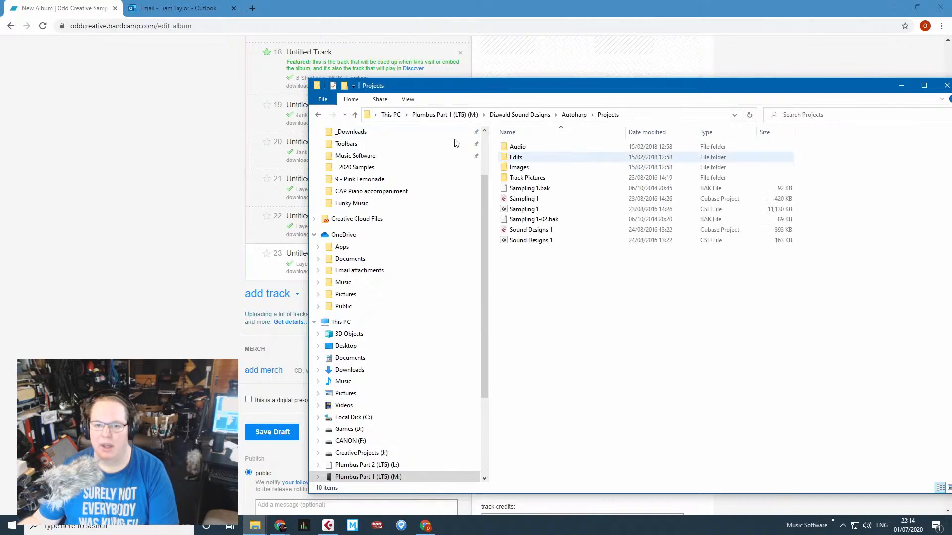
left_click(320, 119)
key("Down")
key("Return")
key("Down")
key("Down")
key("Down")
key("Up")
key("Up")
key("Up")
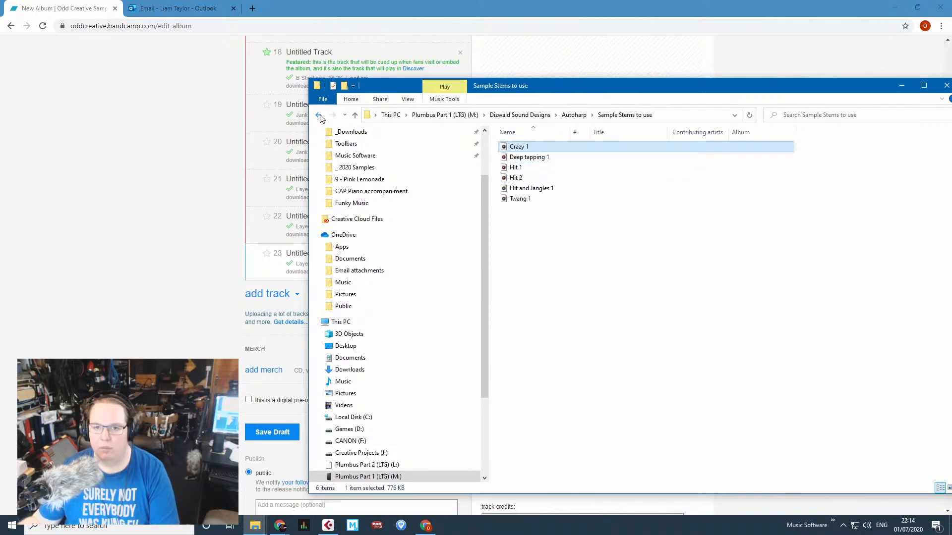
Play the Crazy 1, Hit 1 and Hit 2 stems in turn, returning to the folder after each.
key("Return")
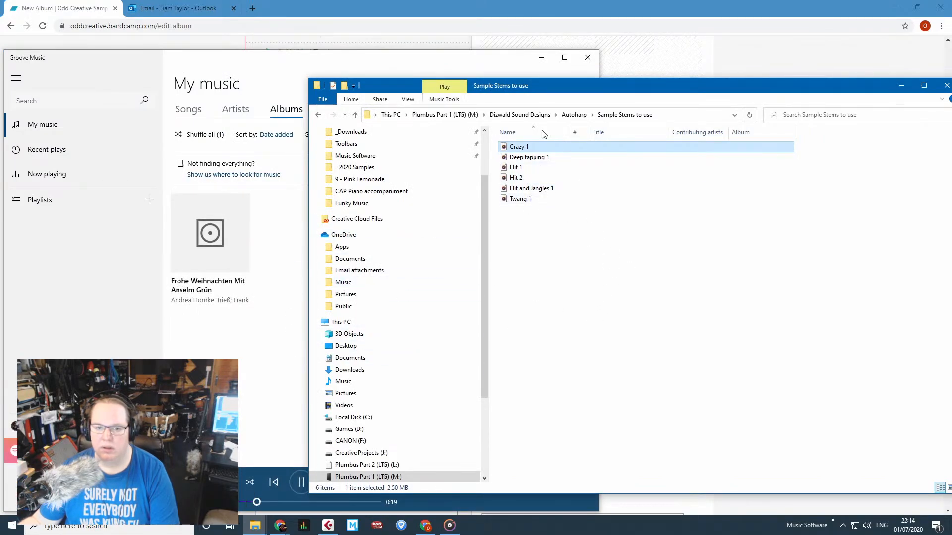
left_click_drag(518, 91, 497, 82)
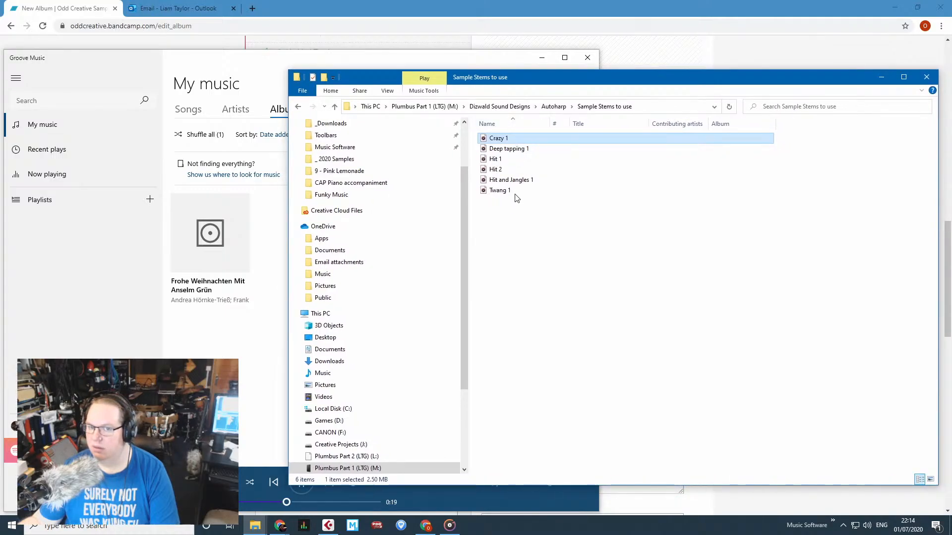
double_click(500, 159)
left_click(633, 246)
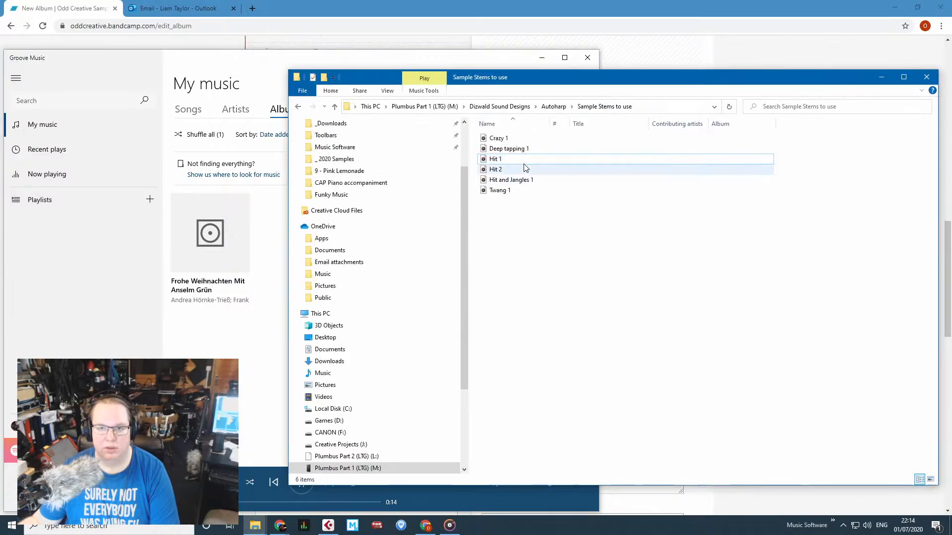
double_click(525, 168)
left_click(625, 226)
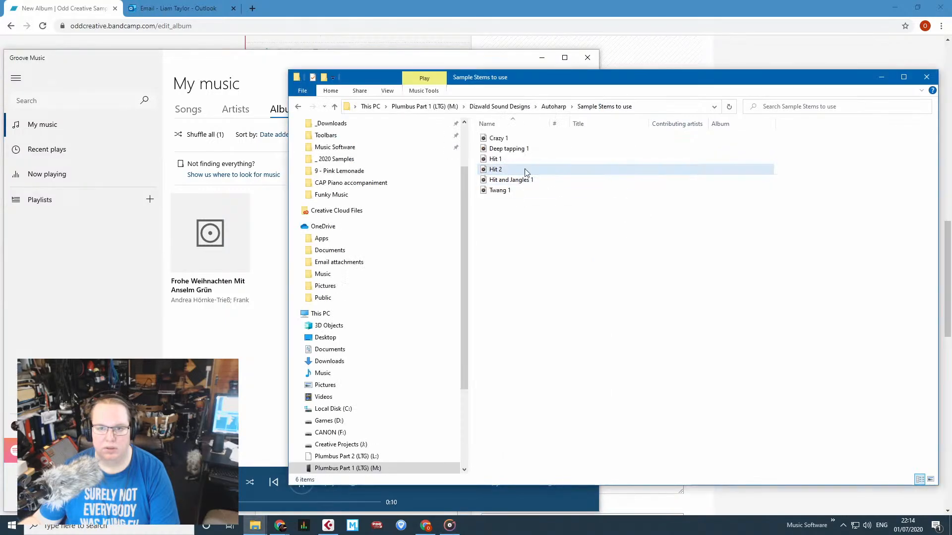
Play the Hit and Jangles 1 and Twang 1 stems and return to the Sample Stems to use folder.
double_click(528, 180)
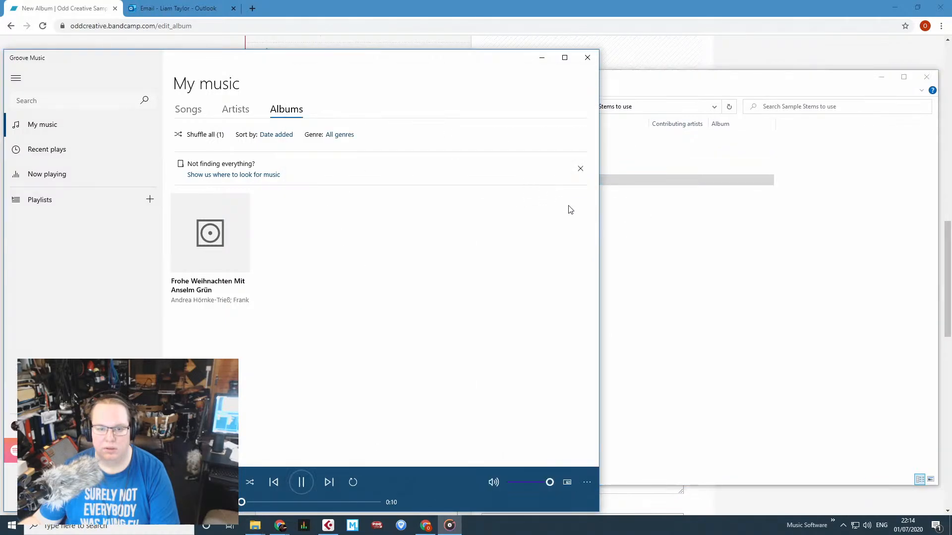
left_click(639, 249)
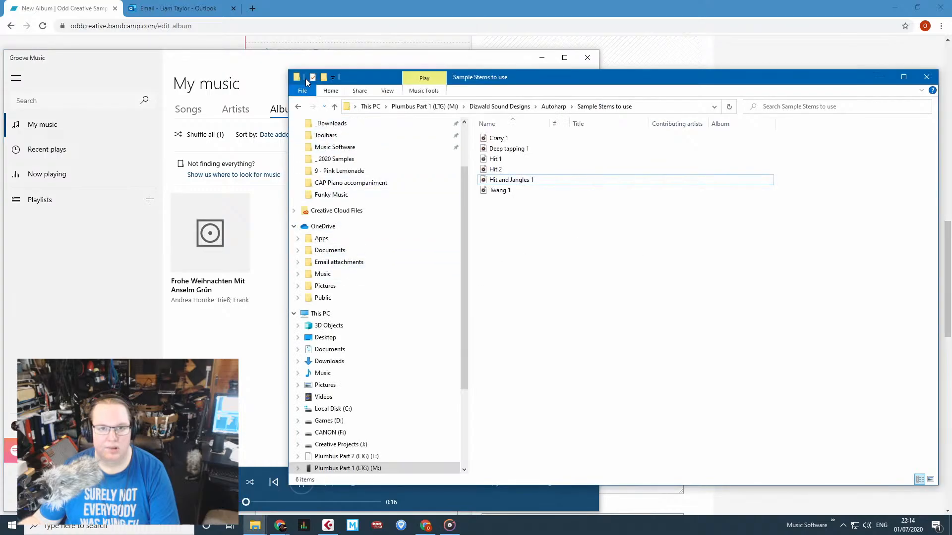
left_click_drag(352, 78, 350, 58)
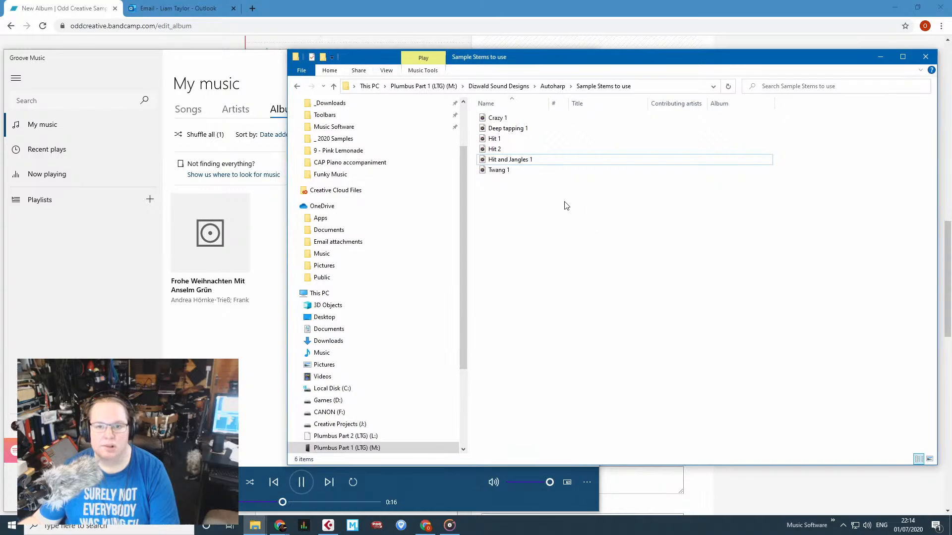
double_click(523, 168)
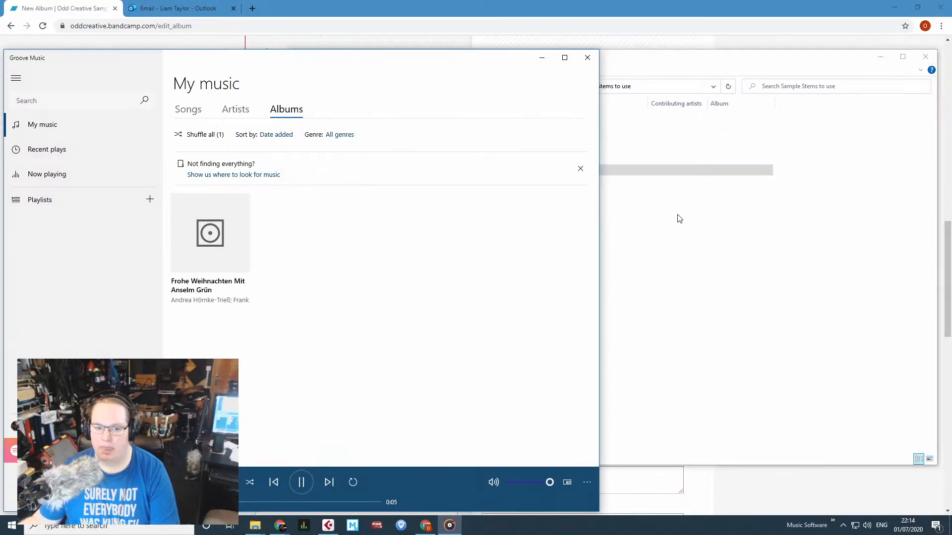
left_click(699, 223)
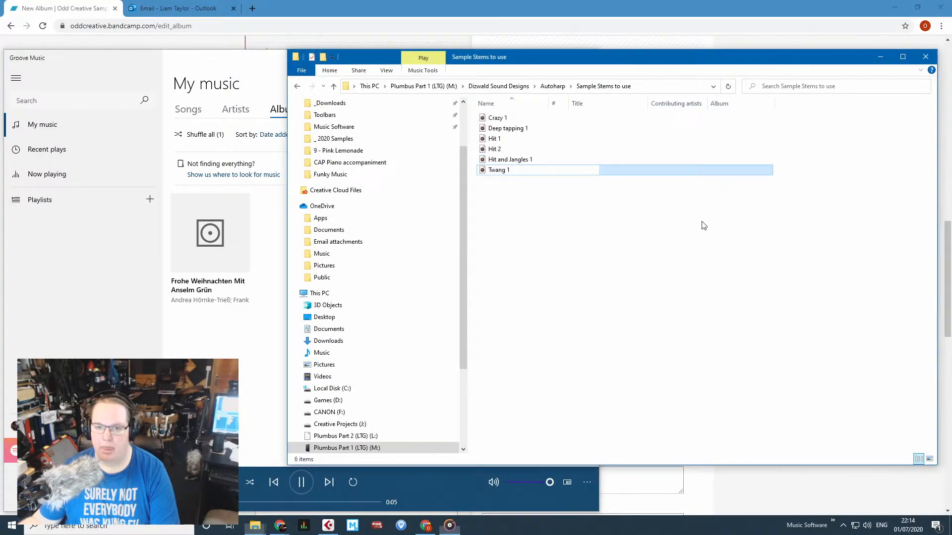
left_click(496, 119)
left_click(609, 291)
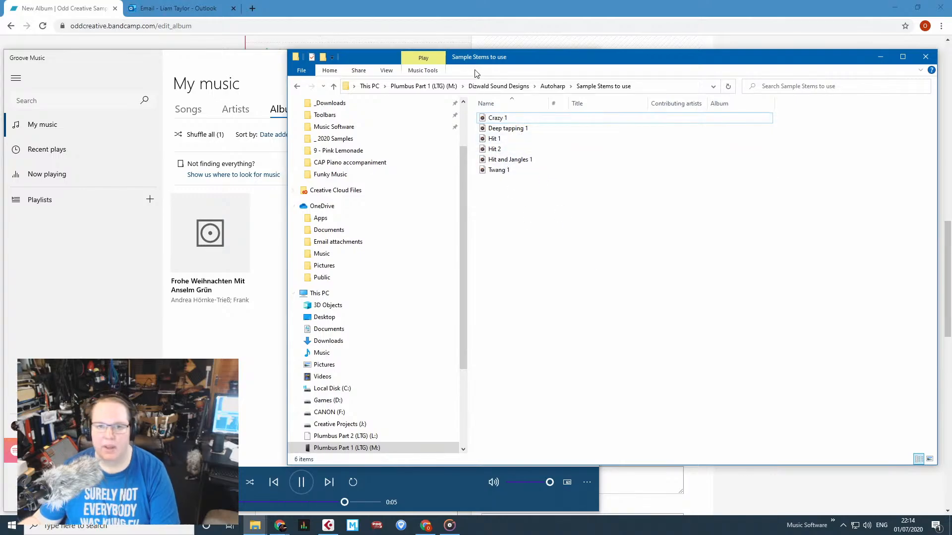
left_click_drag(473, 61, 523, 52)
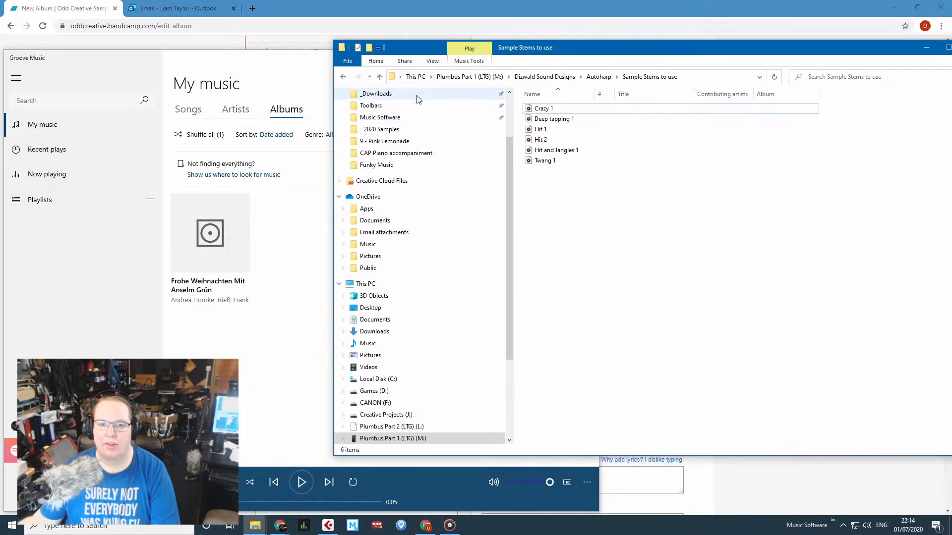
Create a folder named _2020 Samples inside the Autoharp folder.
left_click(343, 77)
right_click(600, 227)
mouse_move(693, 340)
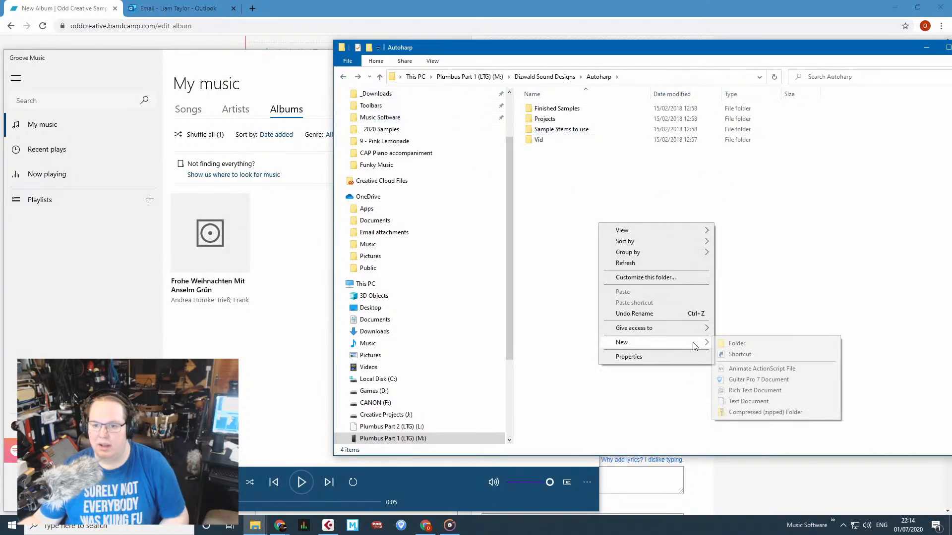
left_click(735, 343)
type("_2020")
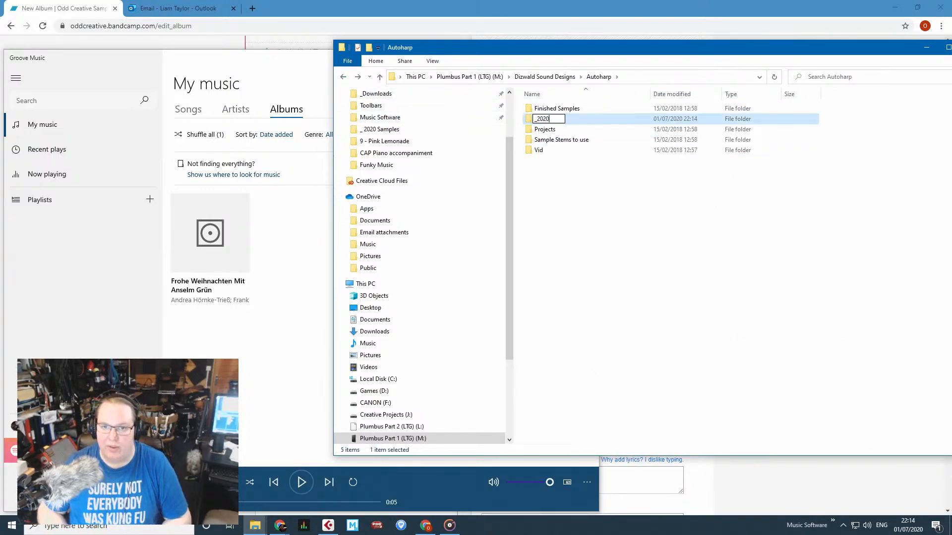
type(" Samples")
key("Return")
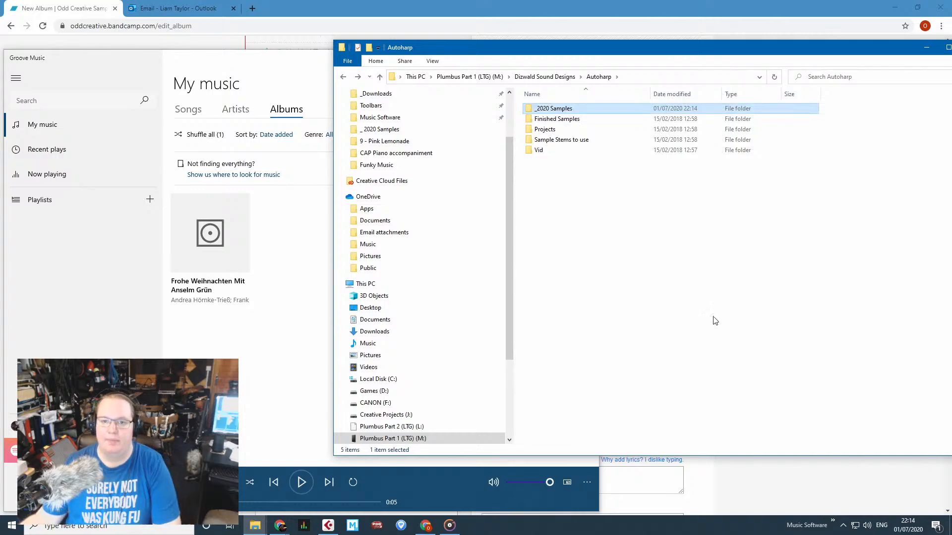
Rename the _2020 Samples folder as _2020 Sample Pack.
right_click(553, 112)
left_click(630, 344)
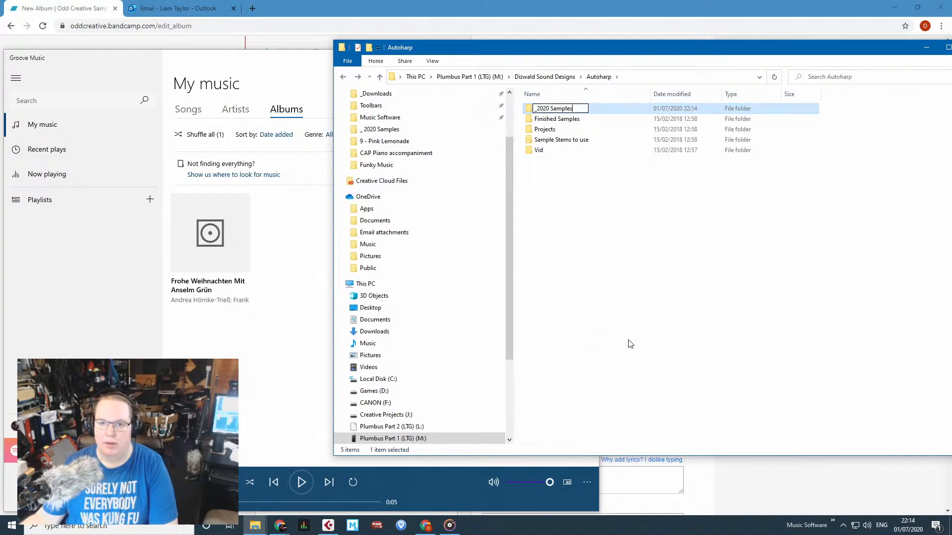
type("P{")
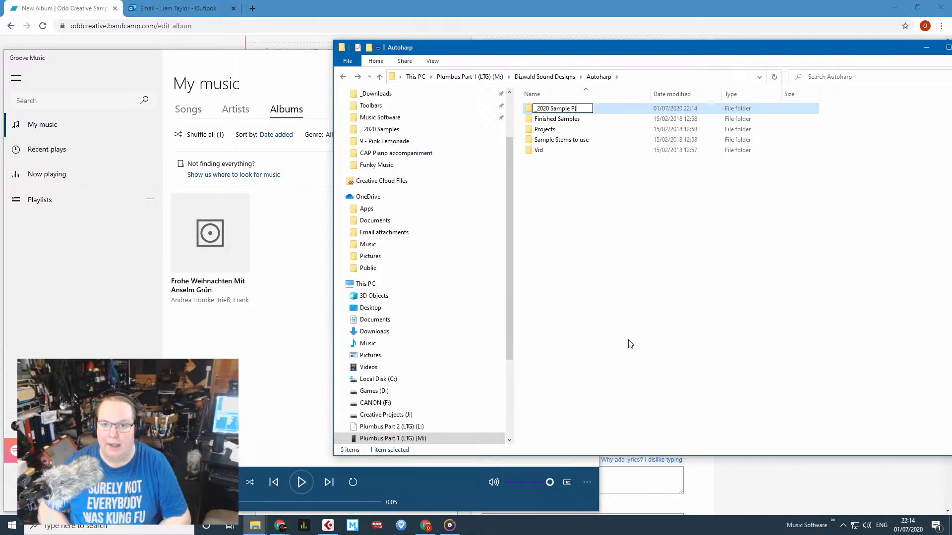
type("ack")
key("Return")
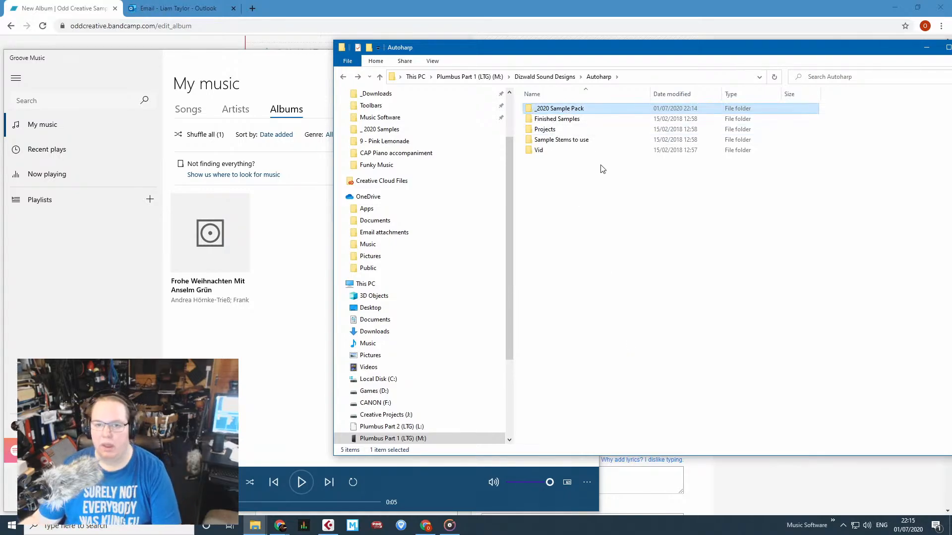
Copy Ambient Bed and Padshop Resampling from Finished Samples into the _2020 Sample Pack folder.
double_click(550, 118)
left_click(559, 117)
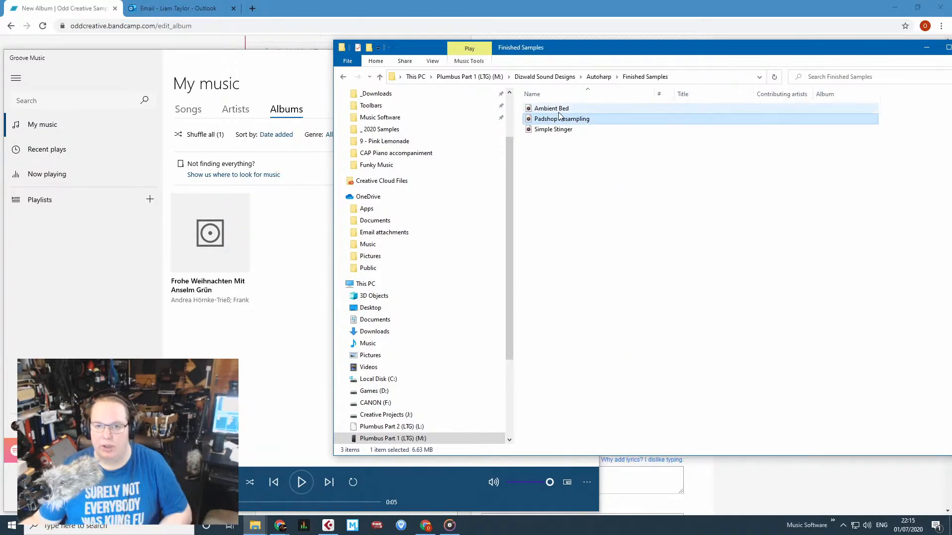
left_click(551, 108, "ctrl")
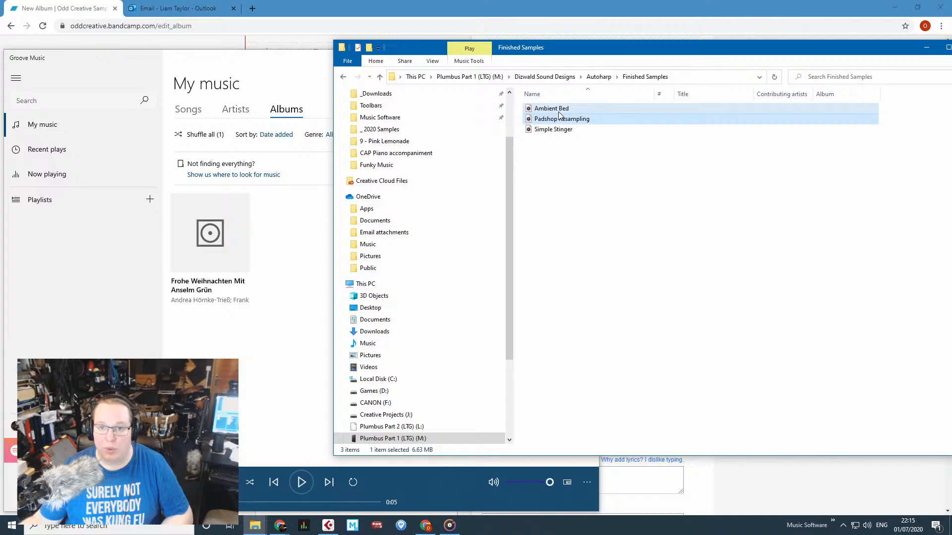
left_click(379, 77)
double_click(585, 103)
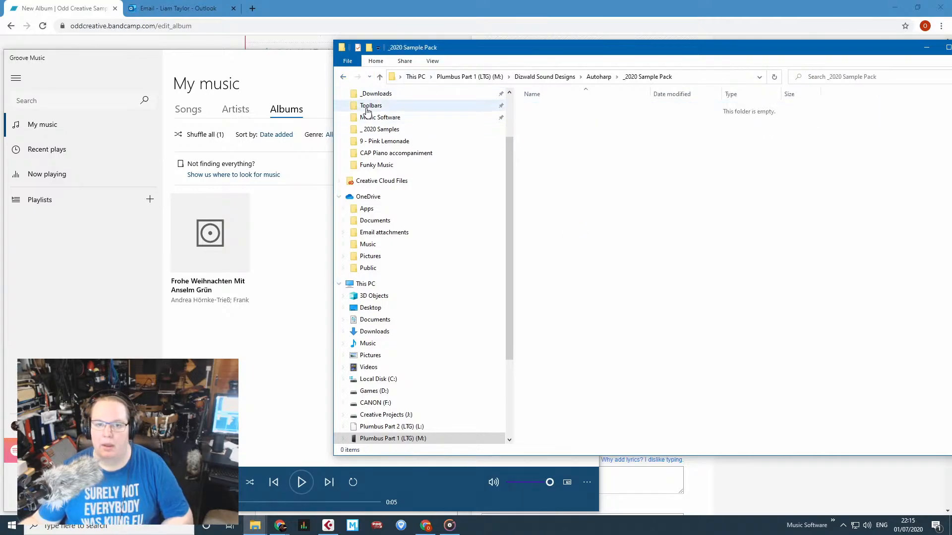
key("ctrl+v")
Copy all the stems from Sample Stems to use into the _2020 Sample Pack folder.
left_click(343, 77)
double_click(550, 140)
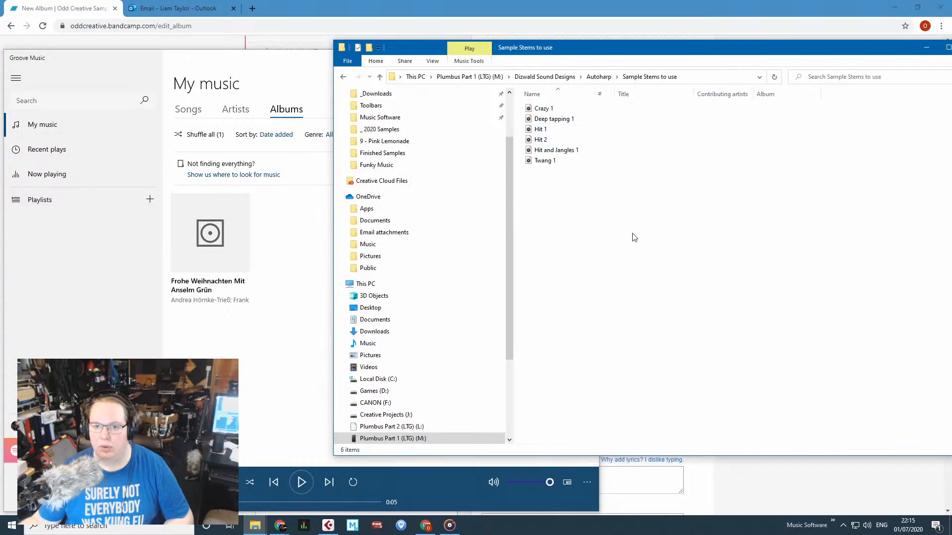
key("ctrl+a")
left_click(342, 77)
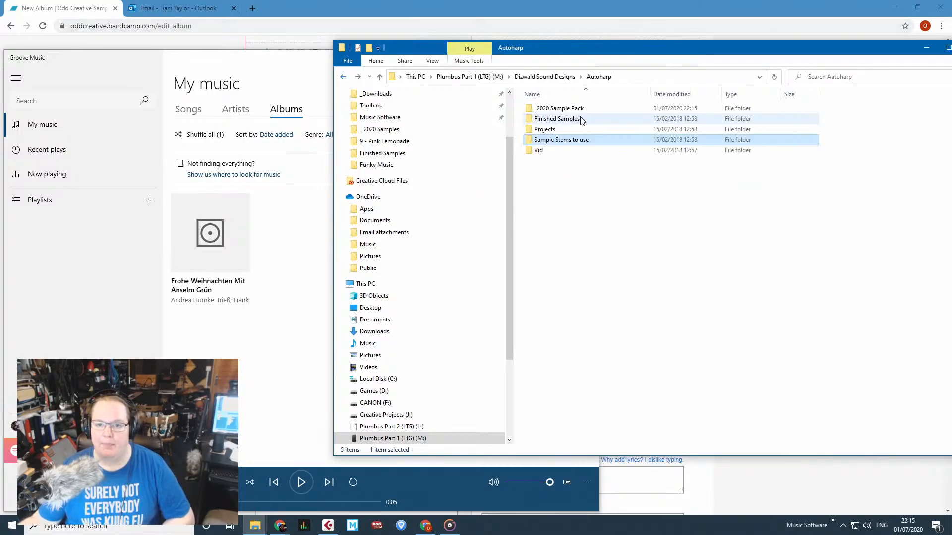
double_click(568, 108)
key("ctrl+v")
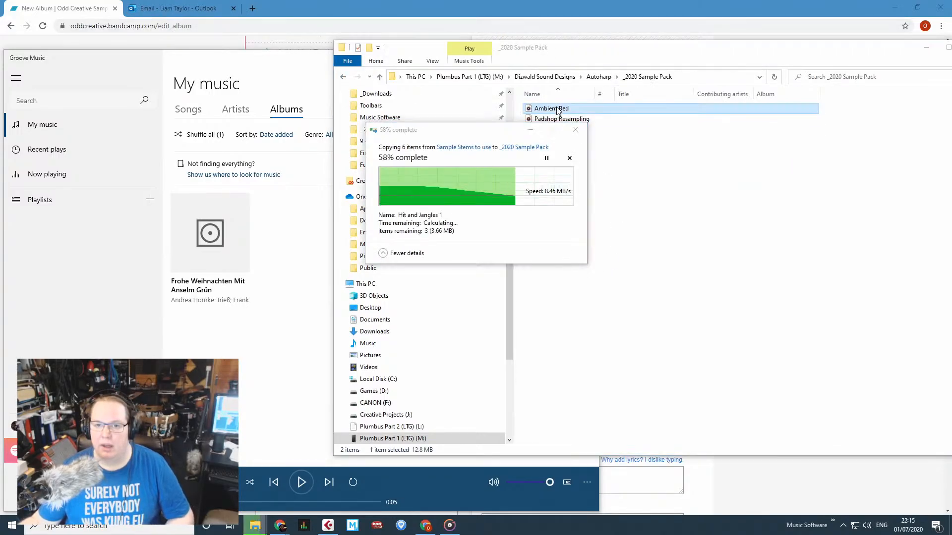
right_click(557, 117)
left_click(615, 297)
type("A")
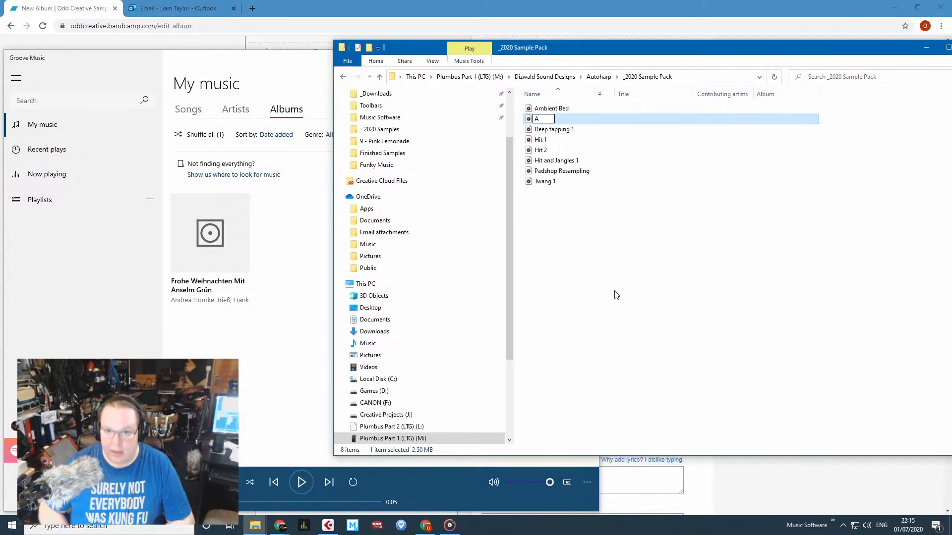
type("m")
left_click(616, 294)
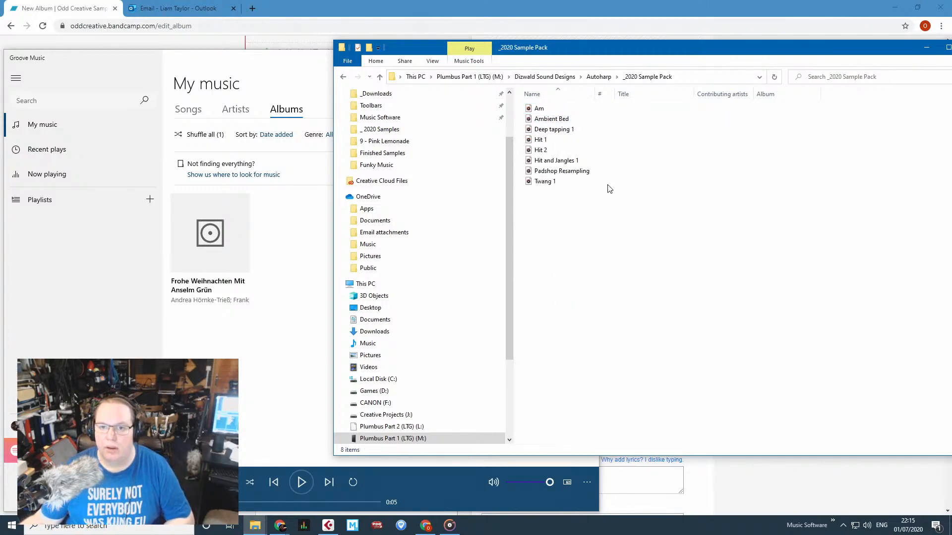
Rename Ambient Bed as Ambient Bed 1 and Padshop Resampling as Ambient Bed 2.
right_click(566, 108)
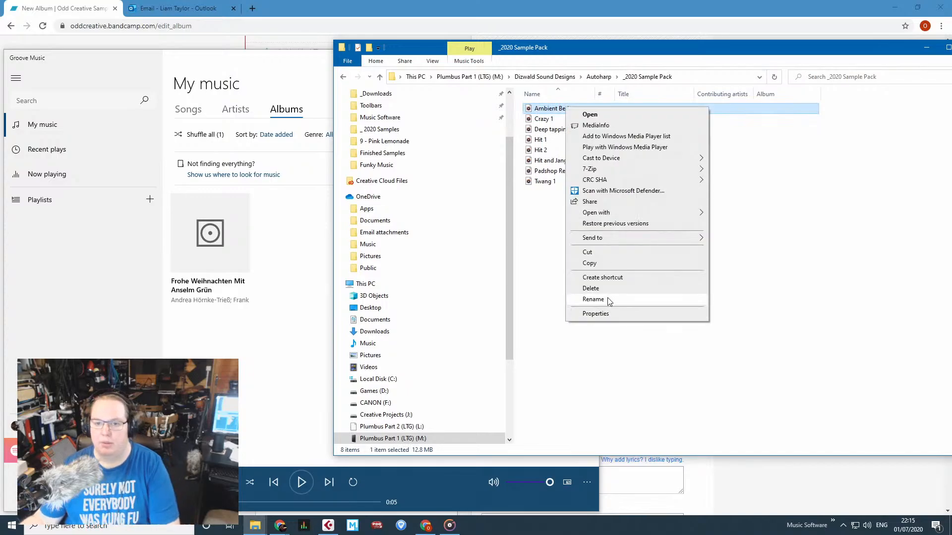
left_click(609, 299)
right_click(572, 171)
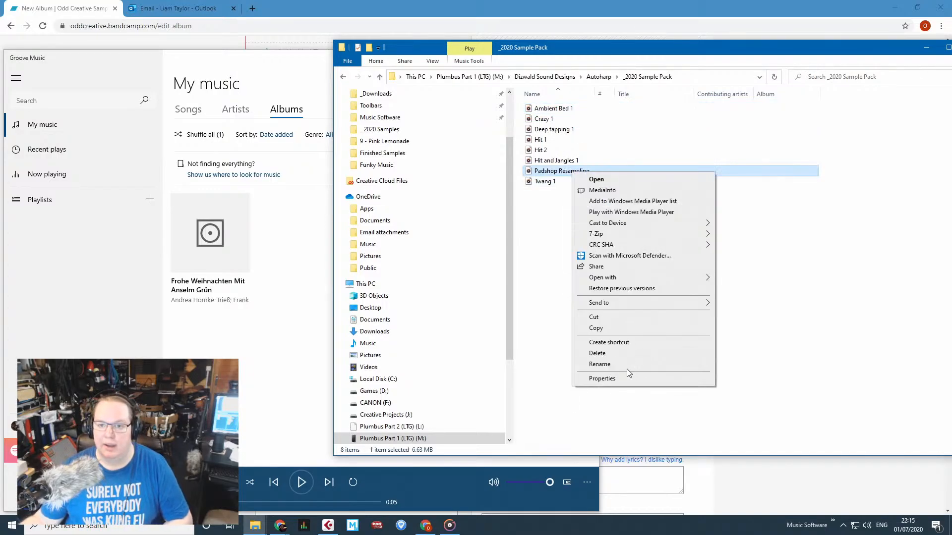
left_click(601, 364)
type("A")
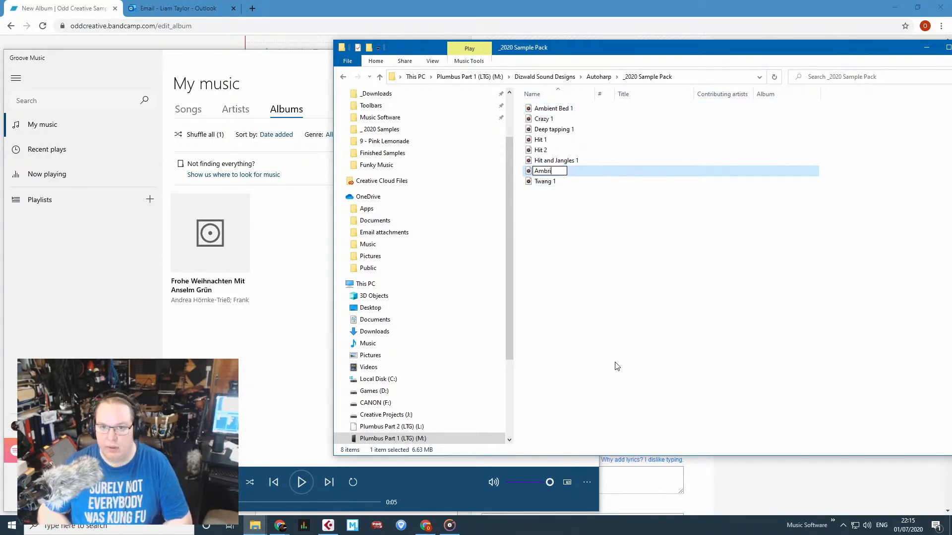
type("mbient Bed 2")
key("Return")
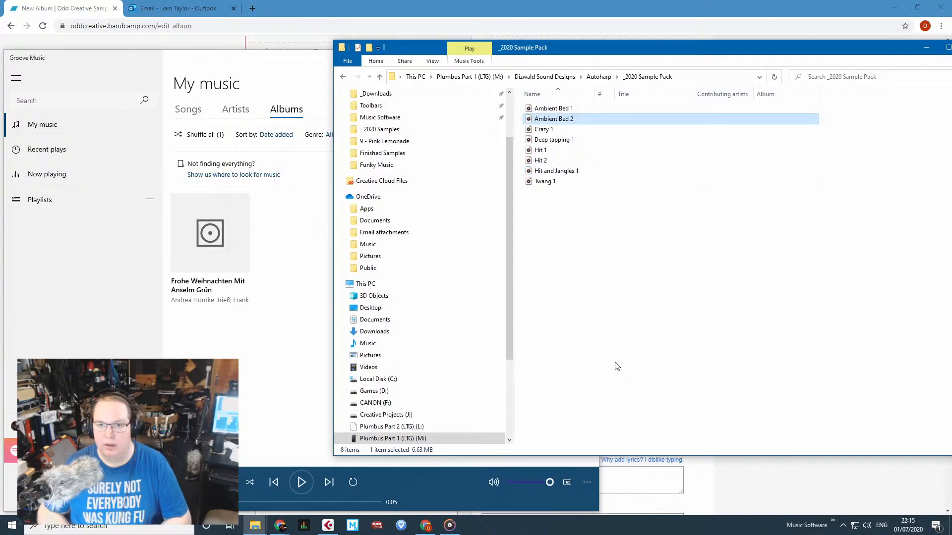
Audition the Crazy 1 sample, skipping ahead in playback, and pause it.
left_click(617, 367)
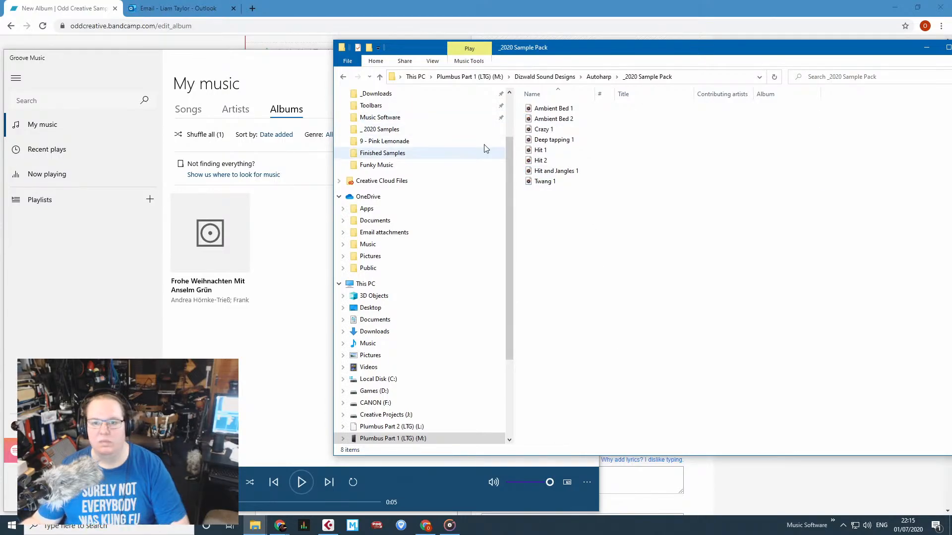
double_click(550, 129)
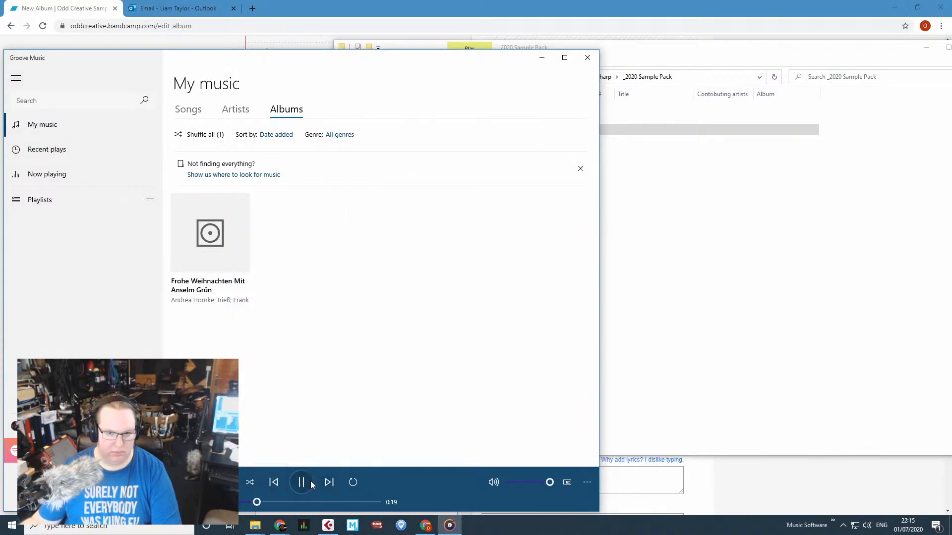
left_click(317, 502)
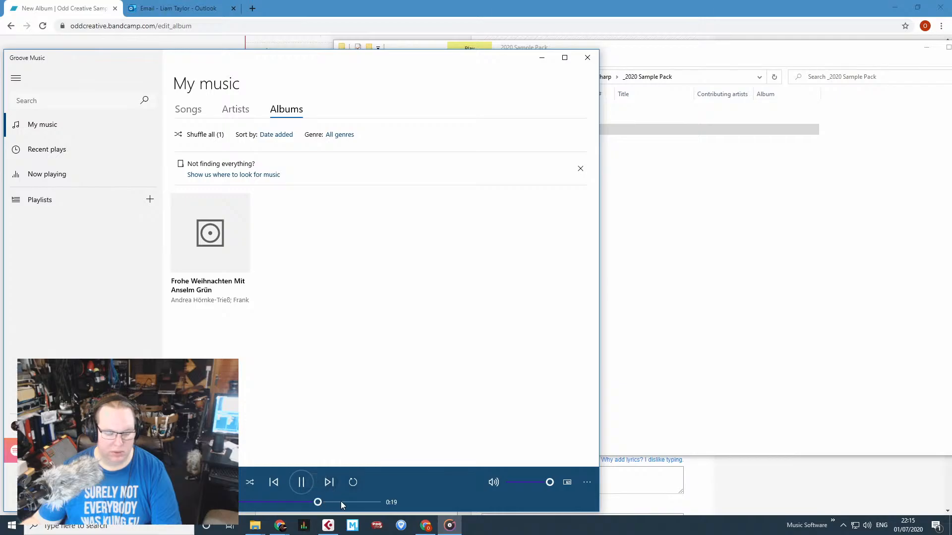
left_click(312, 482)
Rename the Crazy 1 sample as Sound Cluster 1.
left_click(694, 130)
right_click(547, 130)
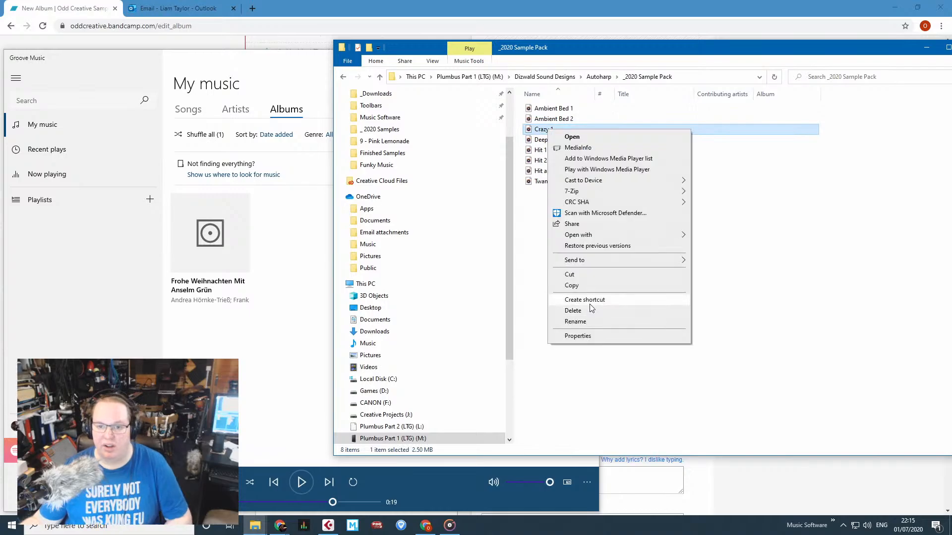
left_click(589, 322)
type("Sound C")
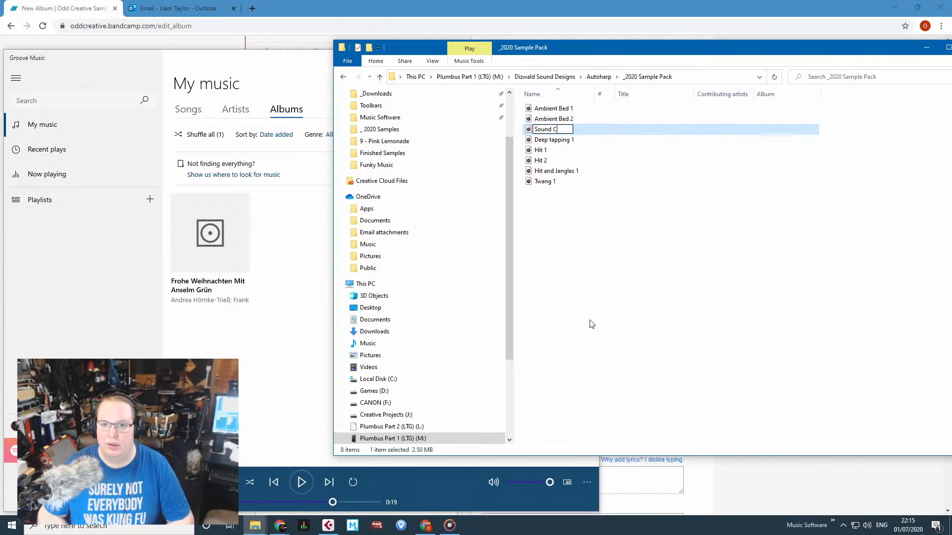
type("luster 1")
key("Return")
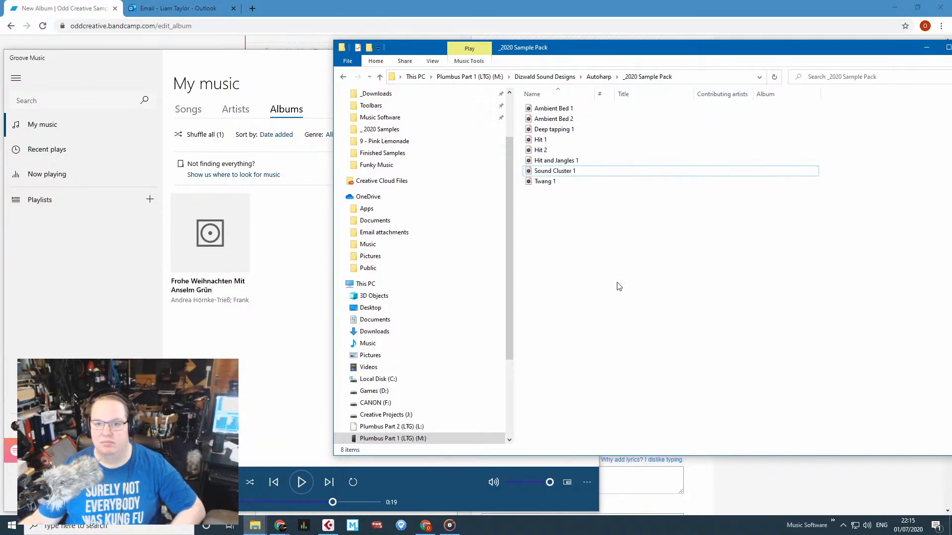
Audition Twang 1, the Hit samples and Hit and Jangles 1, and close the music player.
double_click(568, 181)
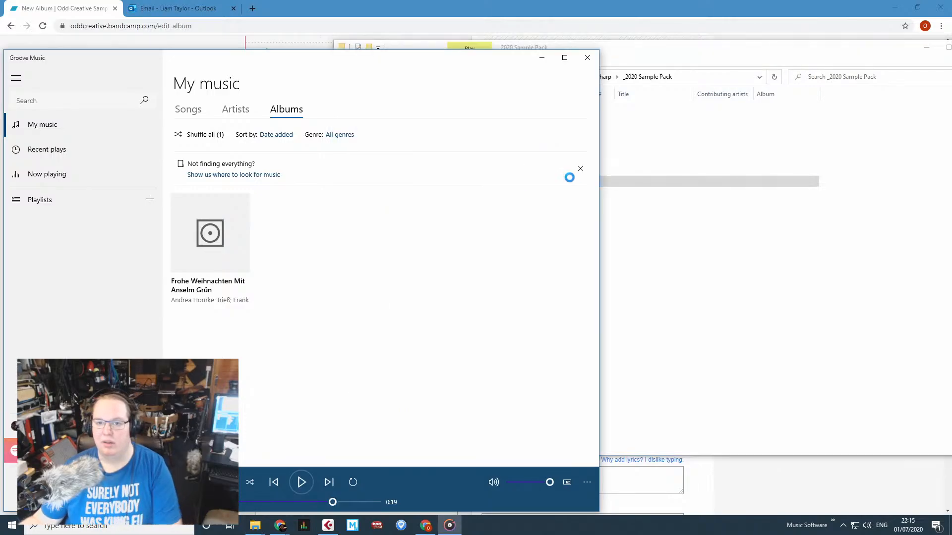
left_click(705, 288)
double_click(568, 149)
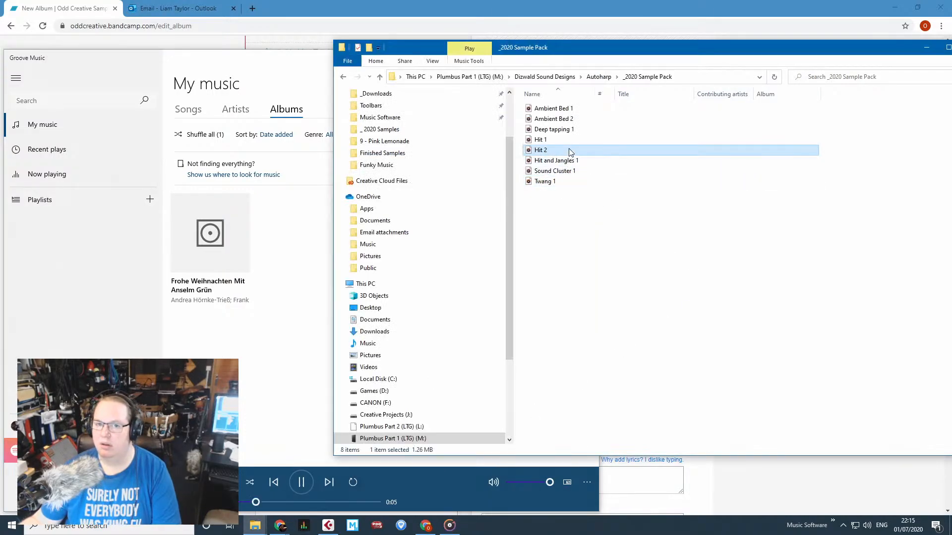
left_click(624, 143)
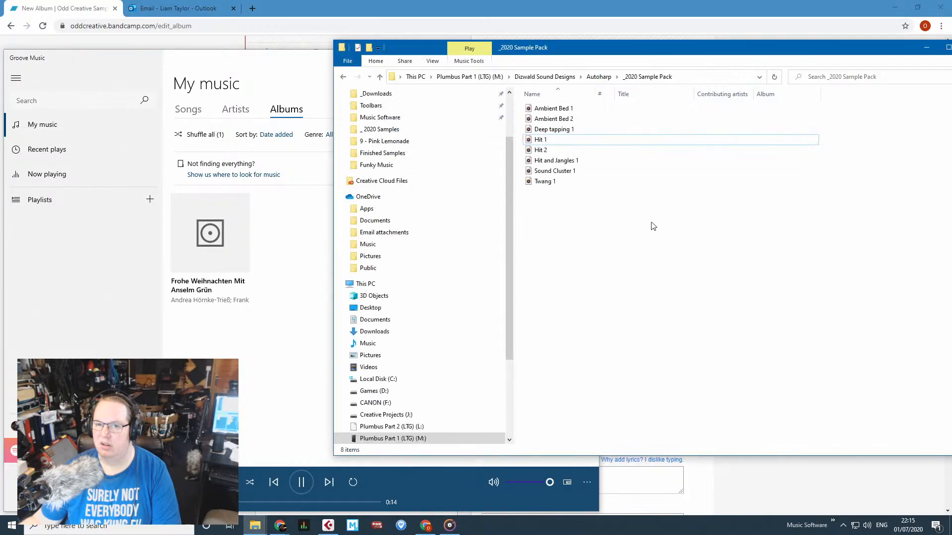
double_click(565, 160)
left_click(685, 248)
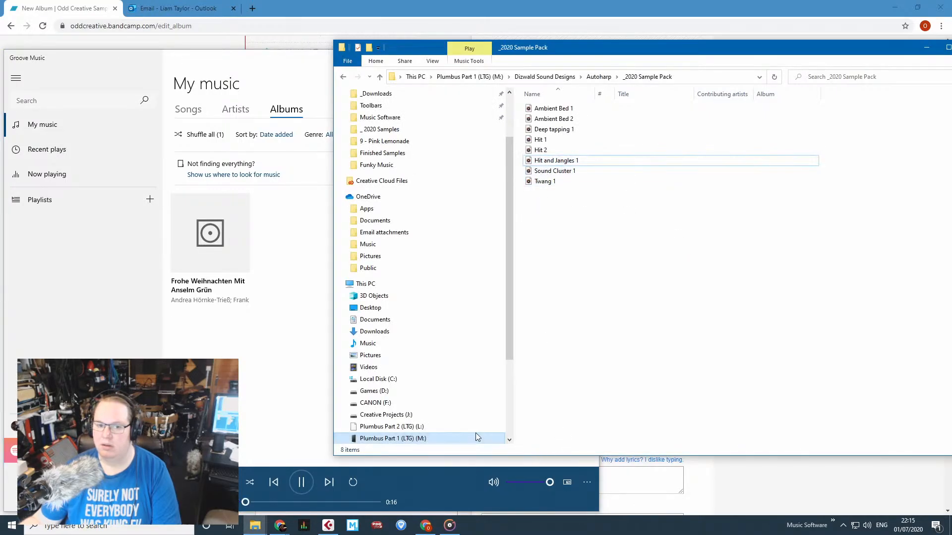
left_click(304, 482)
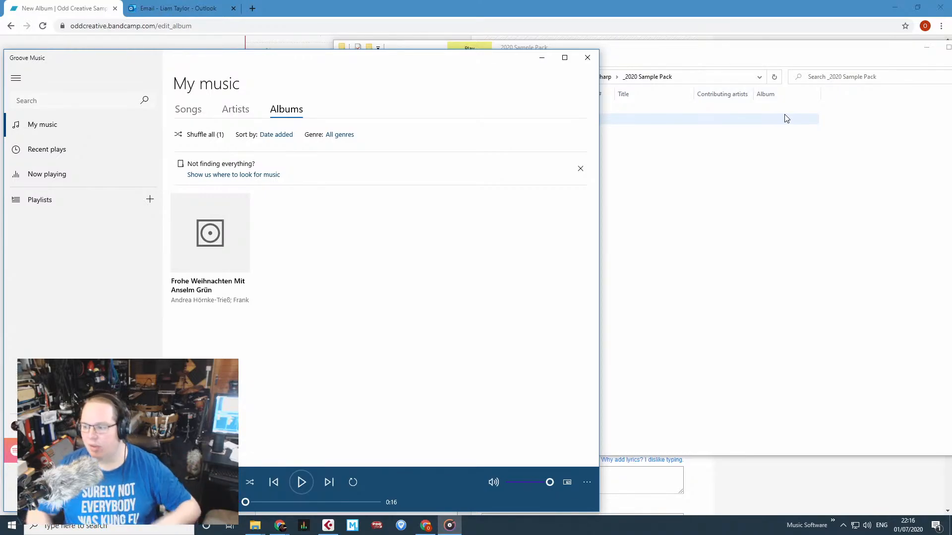
left_click(587, 57)
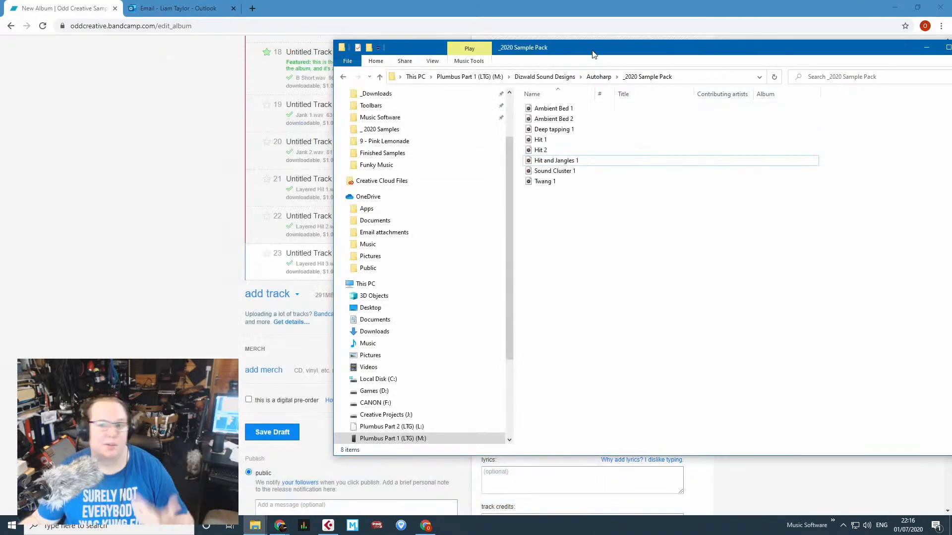
Uncover the Bandcamp album page and add Layered Hit 4 from the _ 2020 Samples folder as a track.
left_click_drag(591, 51, 951, 116)
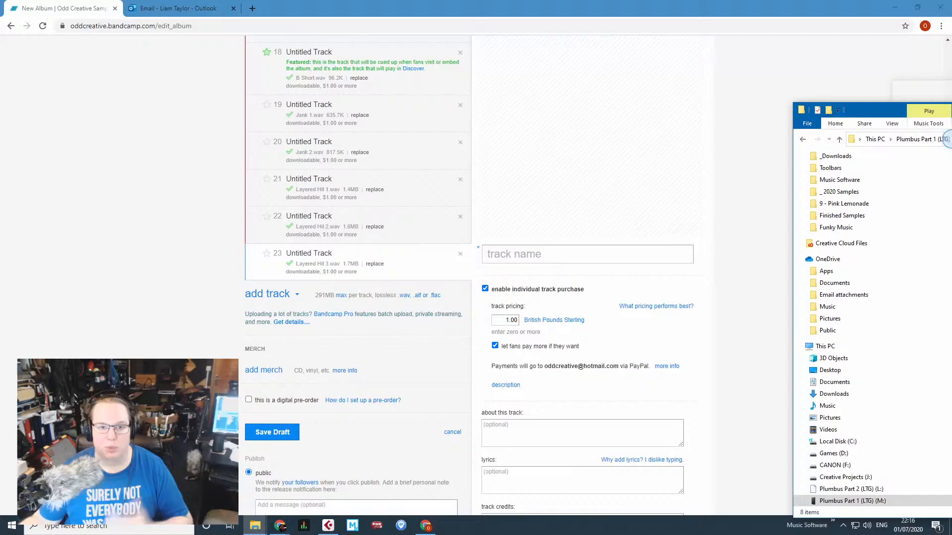
left_click(278, 294)
scroll(713, 438, "down", 5)
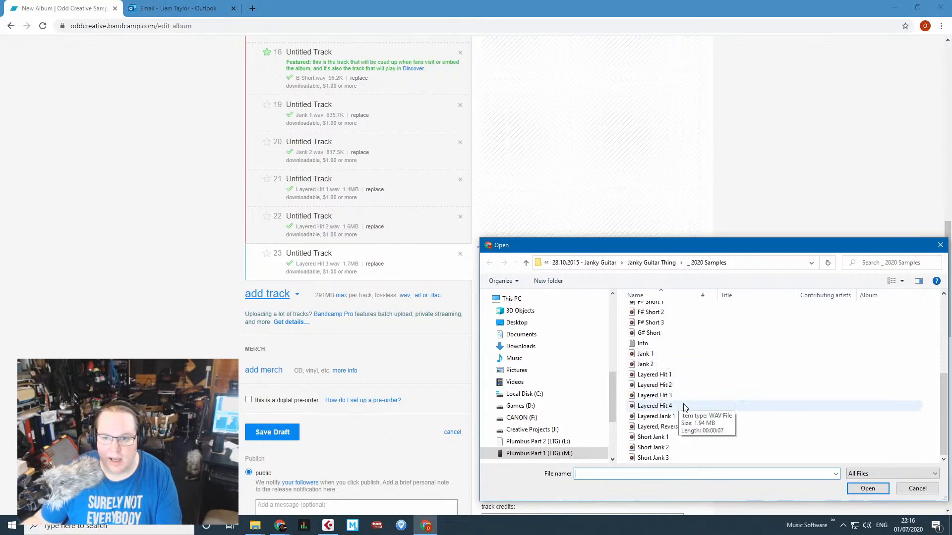
double_click(654, 405)
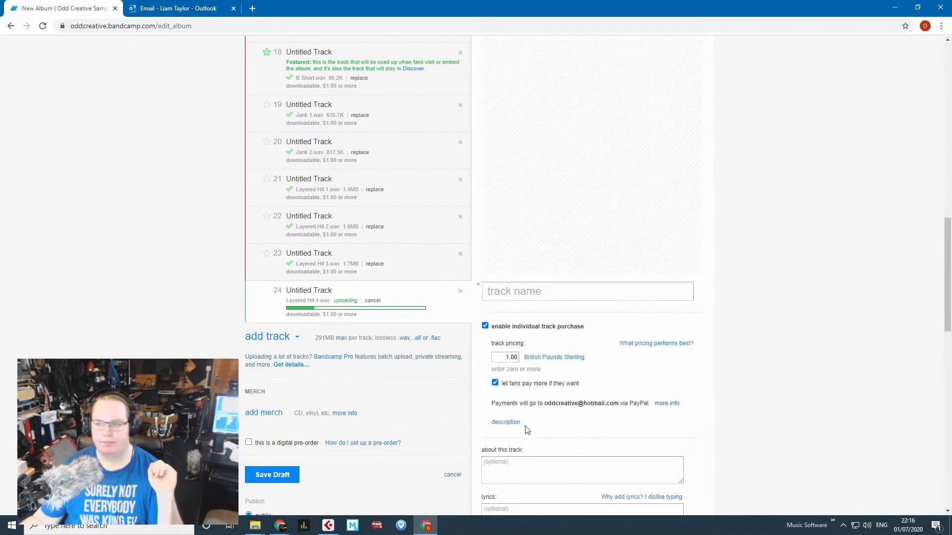
Return to the Projects folder inside Autoharp in File Explorer and open the Sound Designs 1 Cubase project.
left_click_drag(951, 49, 517, 98)
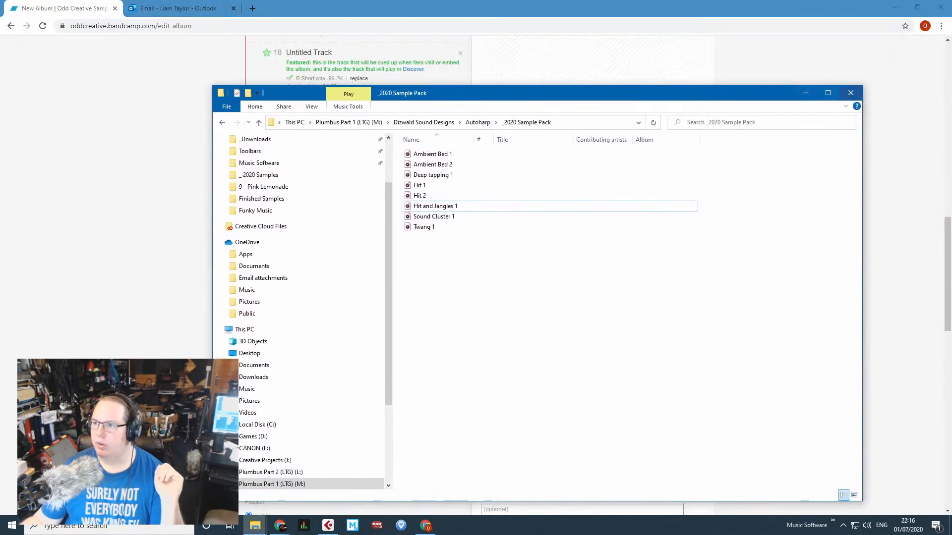
left_click(609, 123)
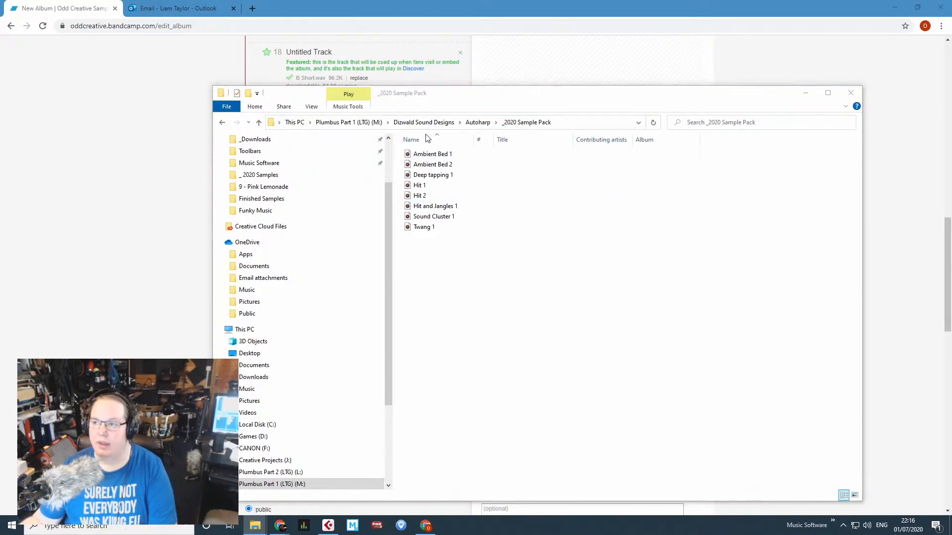
left_click(222, 122)
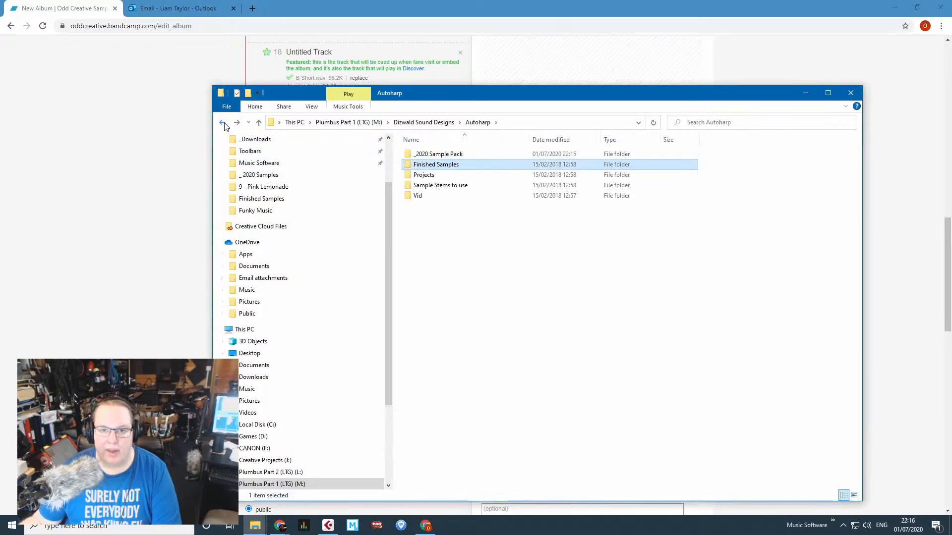
left_click(224, 124)
left_click(224, 124)
left_click(224, 123)
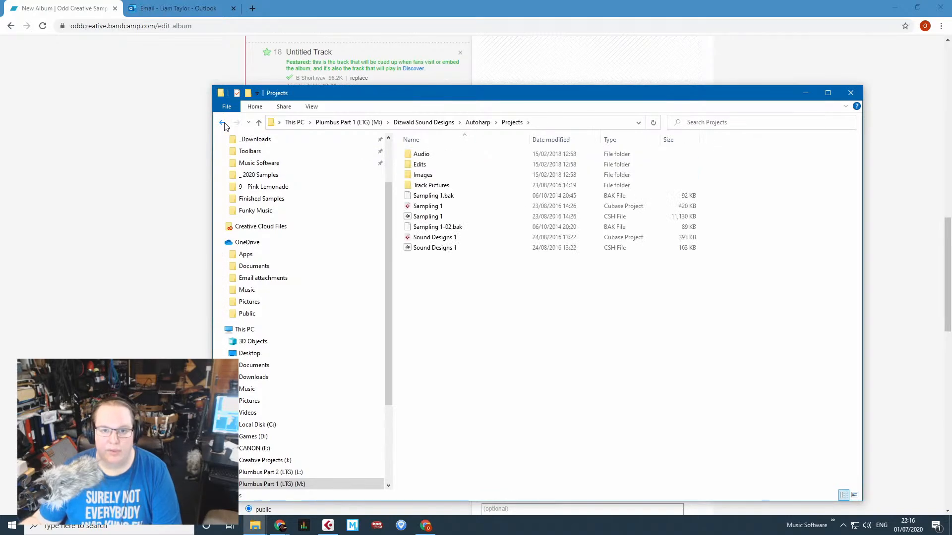
left_click(223, 123)
left_click(224, 123)
left_click(224, 124)
left_click(224, 123)
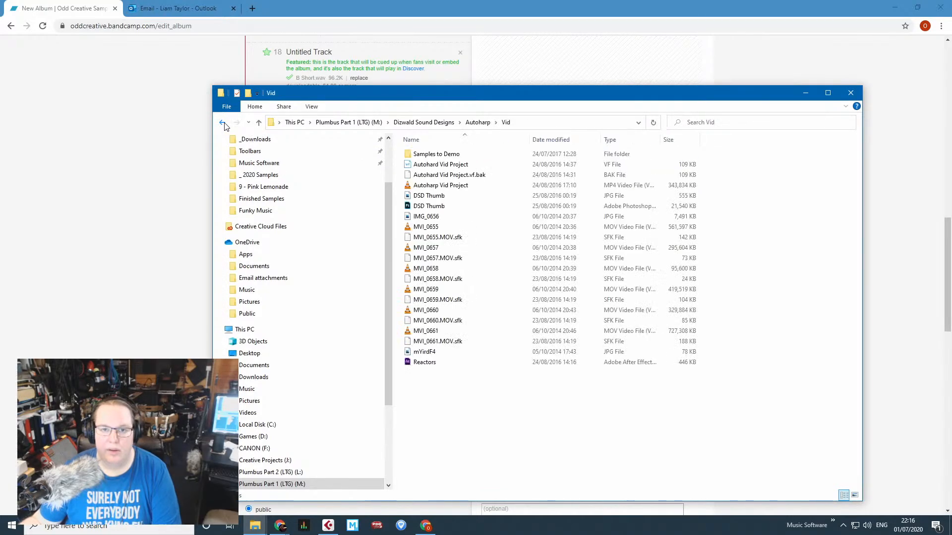
left_click(224, 124)
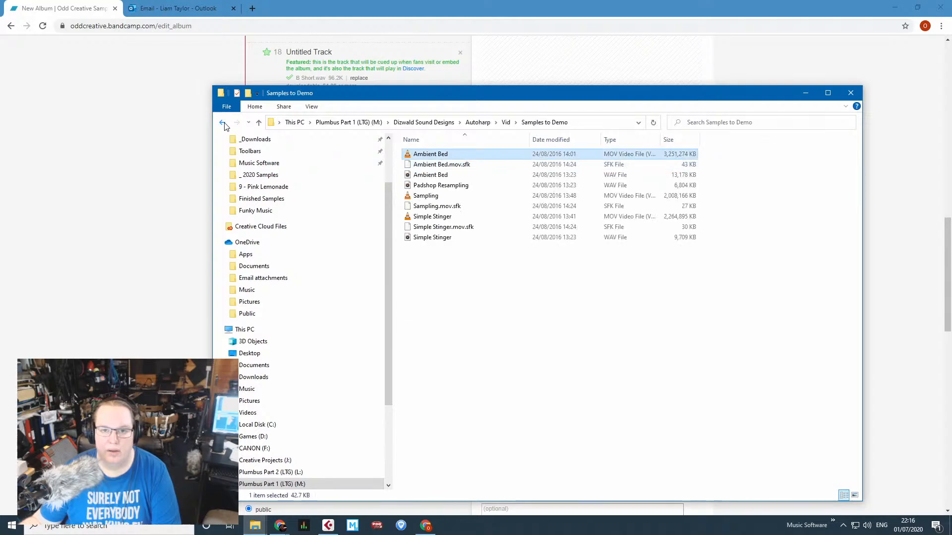
left_click(224, 124)
left_click(224, 124)
left_click(223, 123)
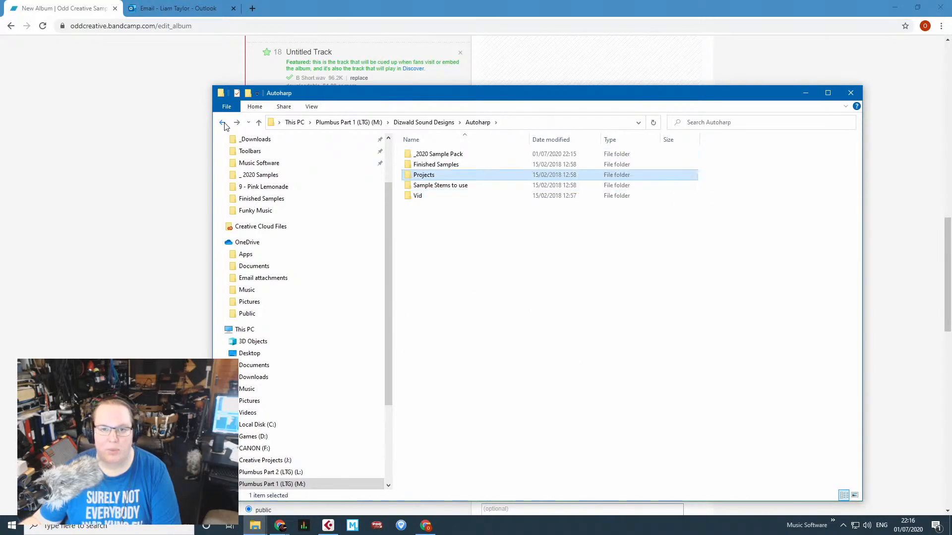
left_click(224, 124)
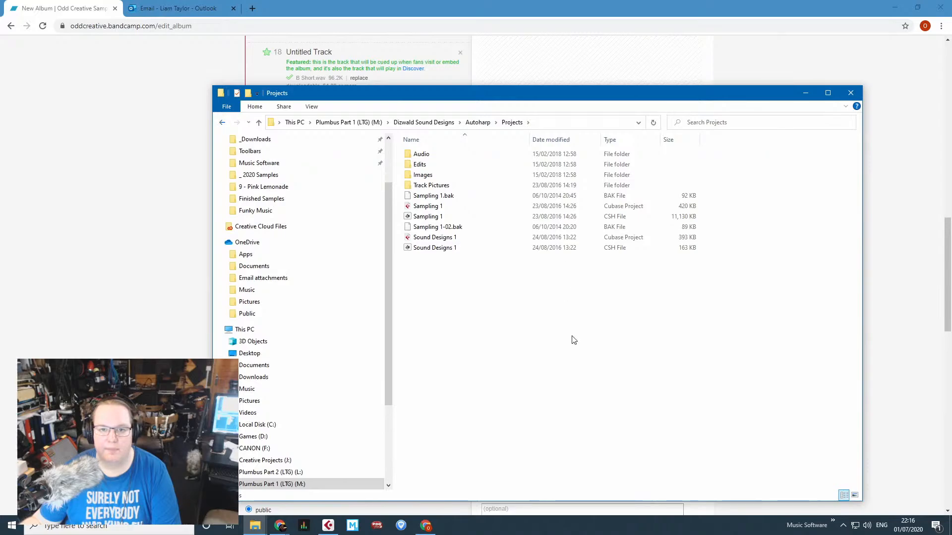
left_click(458, 239)
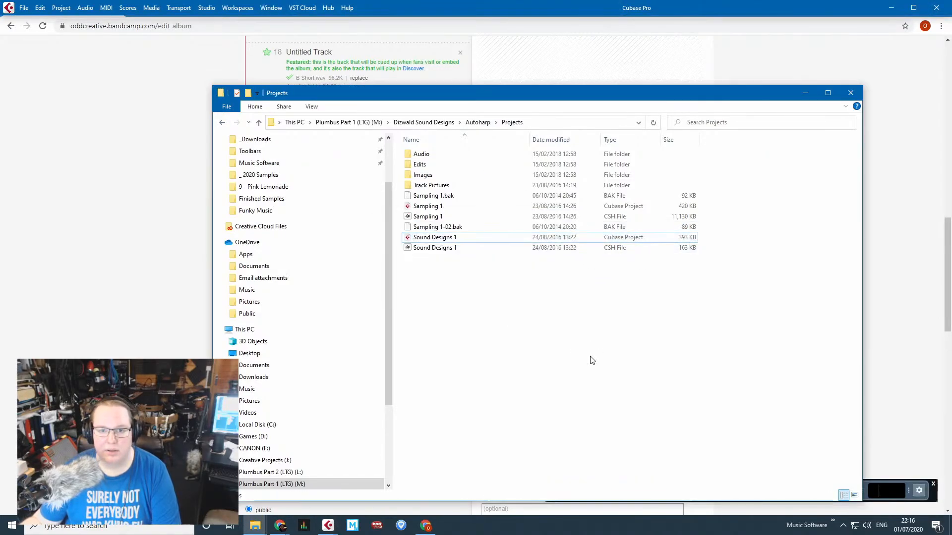
Switch back to the Bandcamp album page and add Layered Jank 1 as a track.
left_click(82, 250)
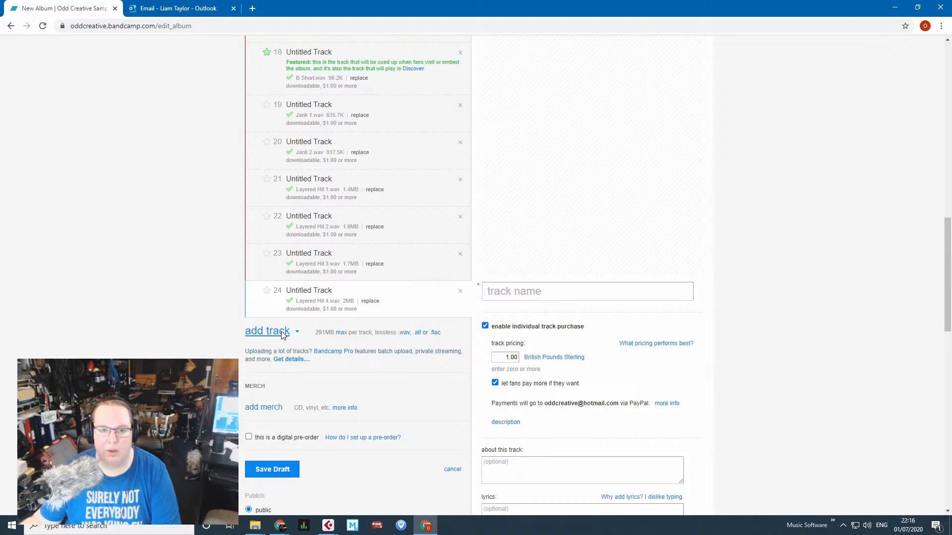
left_click(283, 335)
scroll(693, 412, "down", 3)
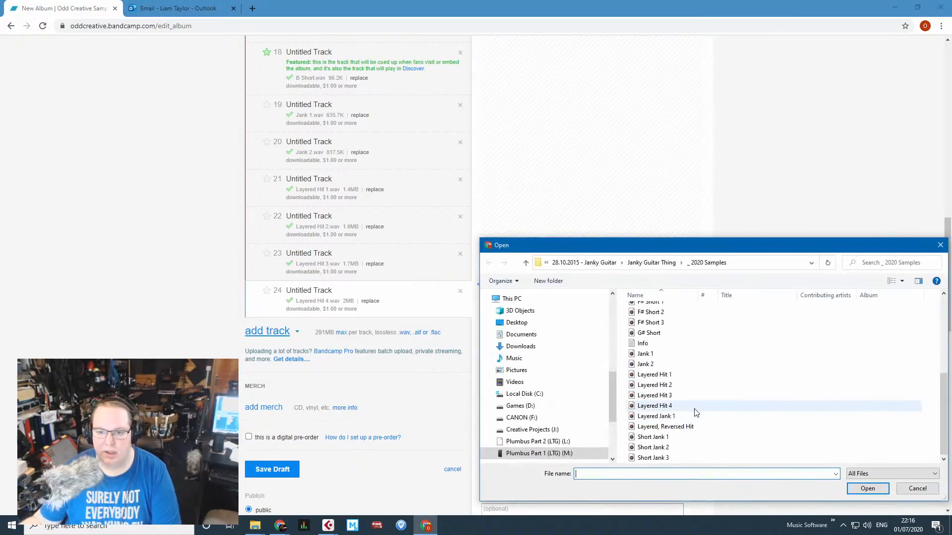
double_click(696, 417)
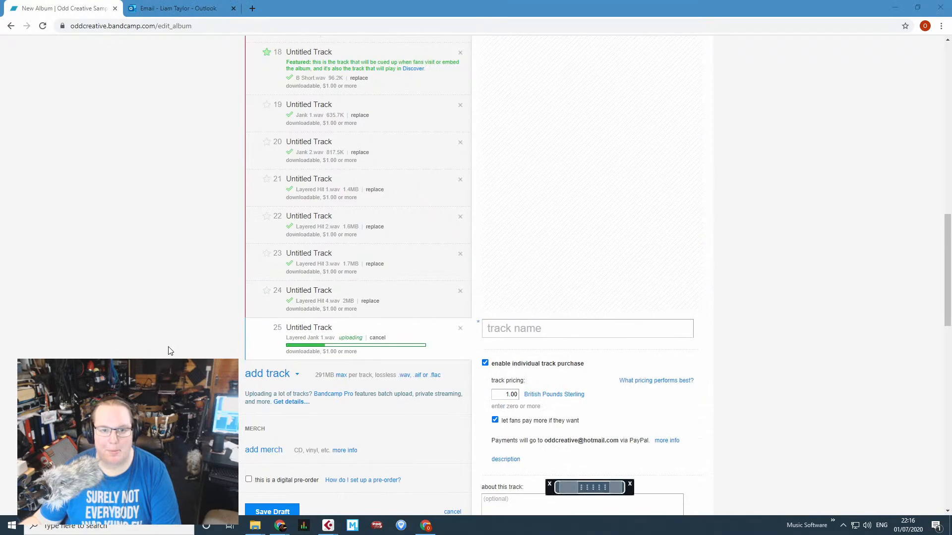
Move the Layered Hit 2 track to the start of the album and Layered Hit 4 directly after it.
scroll(170, 351, "up", 2)
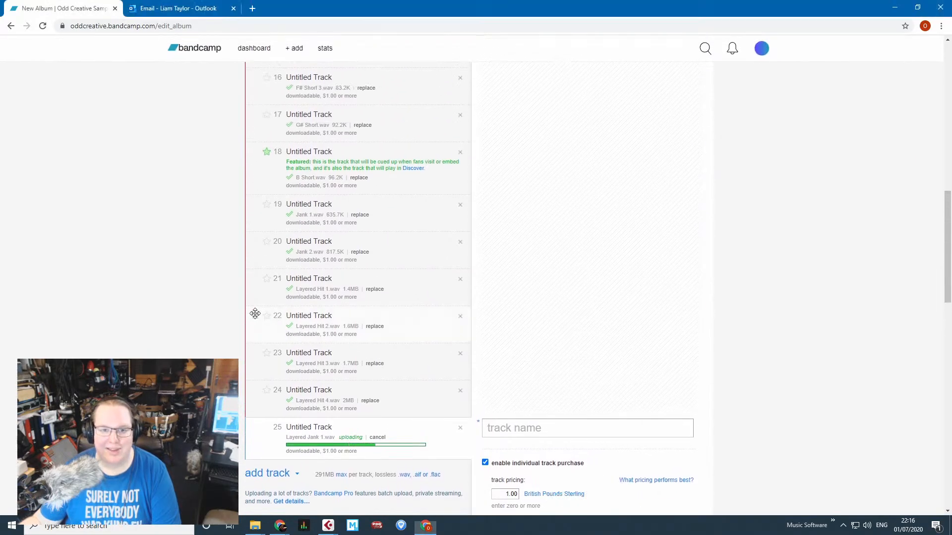
left_click_drag(255, 314, 256, 45)
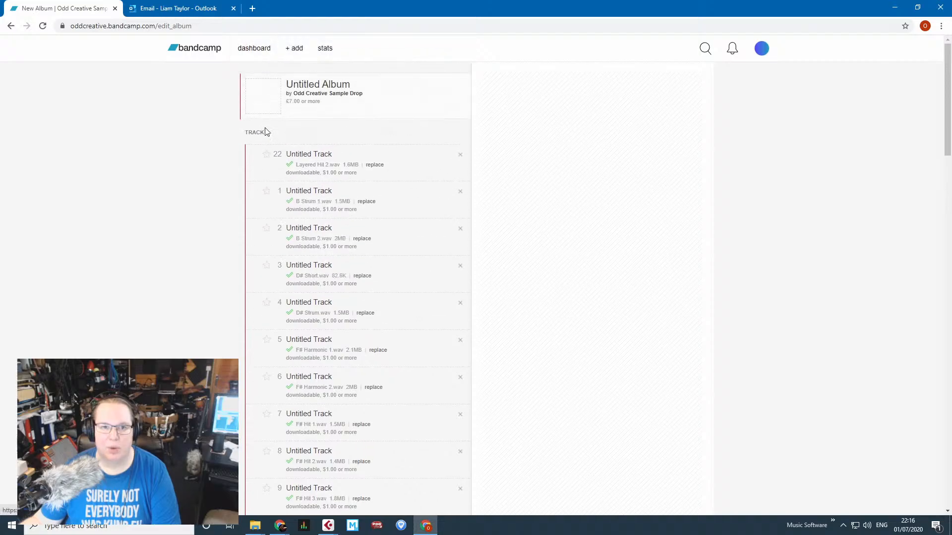
scroll(212, 236, "down", 15)
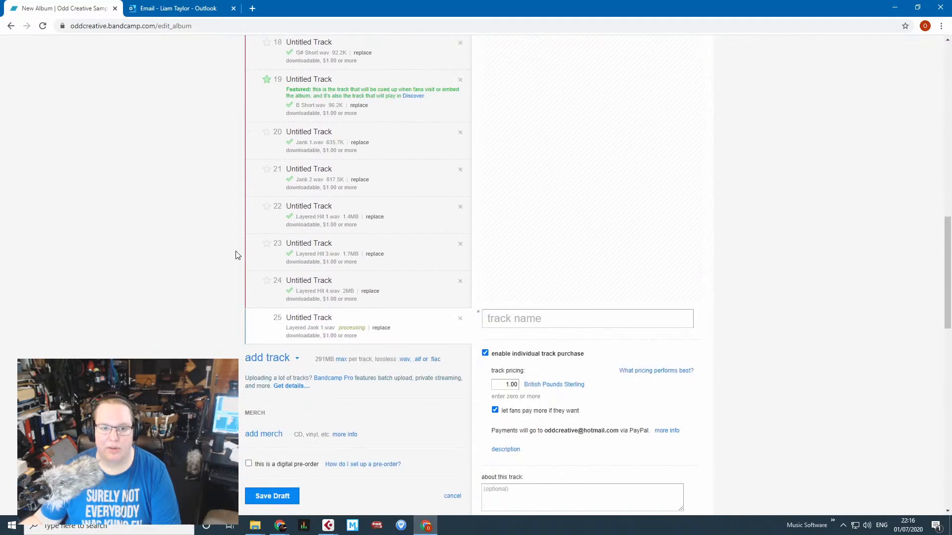
left_click_drag(252, 296, 277, 148)
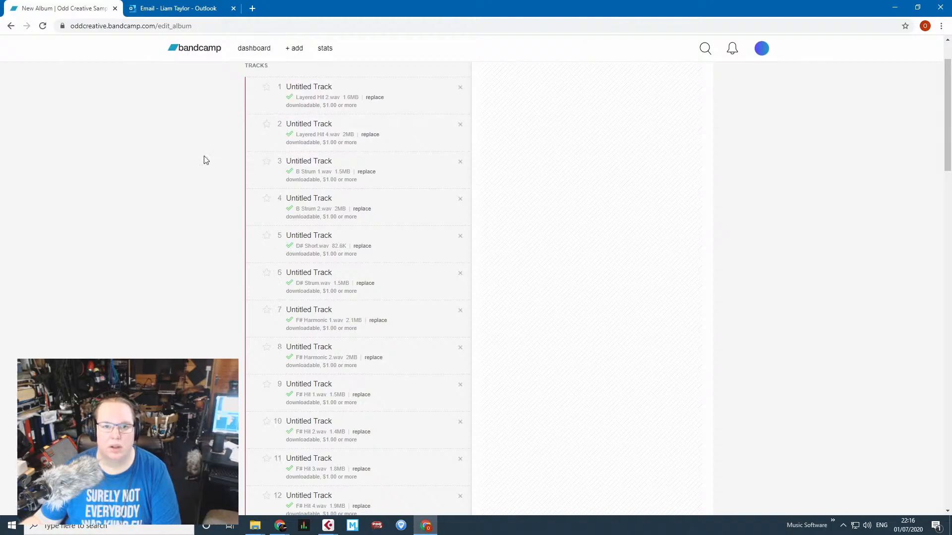
scroll(314, 188, "up", 2)
Move the Layered Hit 1 track to first place and Layered Hit 3 between Layered Hit 2 and Layered Hit 4.
scroll(238, 297, "down", 13)
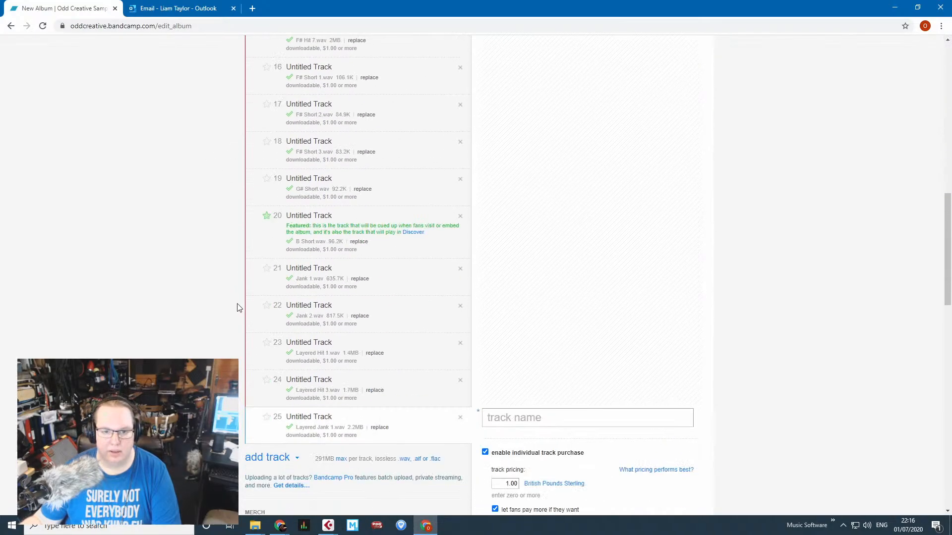
left_click_drag(257, 353, 241, 186)
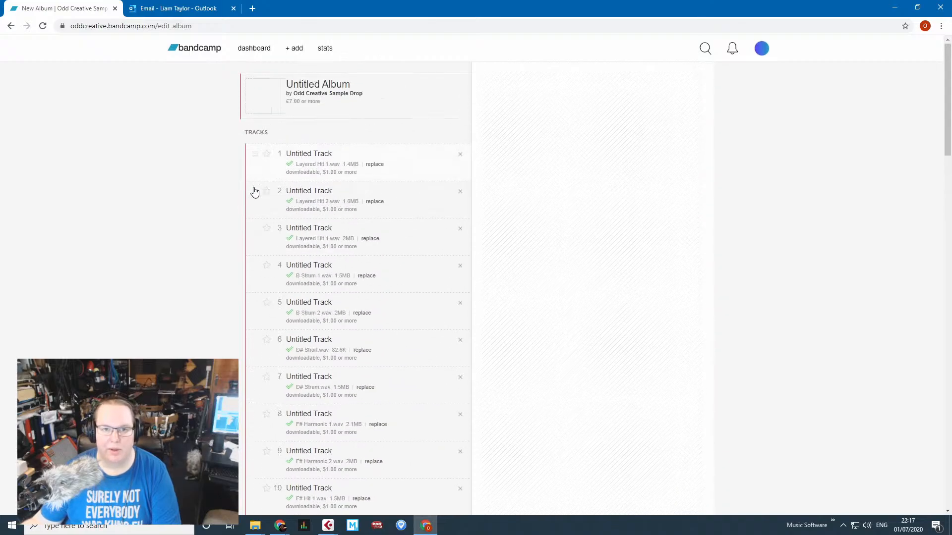
scroll(233, 233, "down", 15)
left_click(277, 388)
left_click_drag(261, 343, 393, 223)
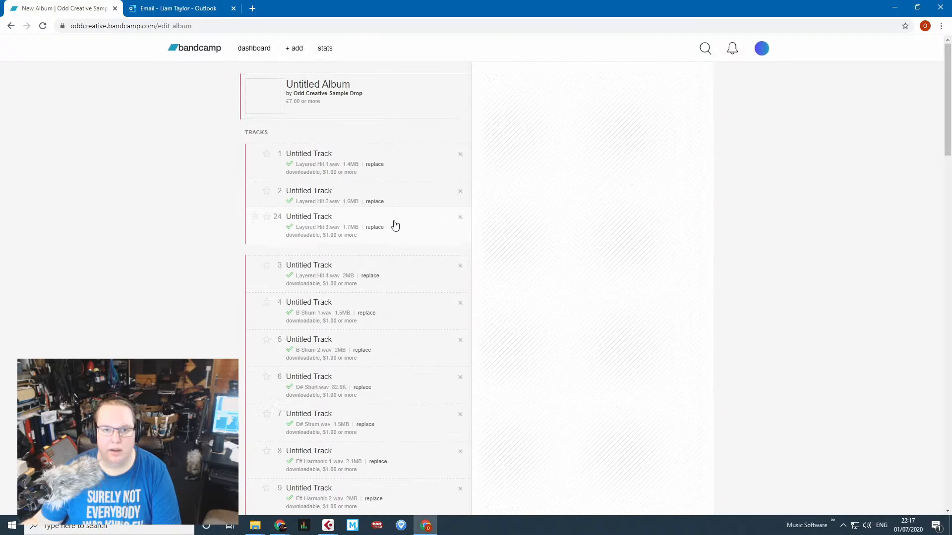
scroll(240, 382, "down", 13)
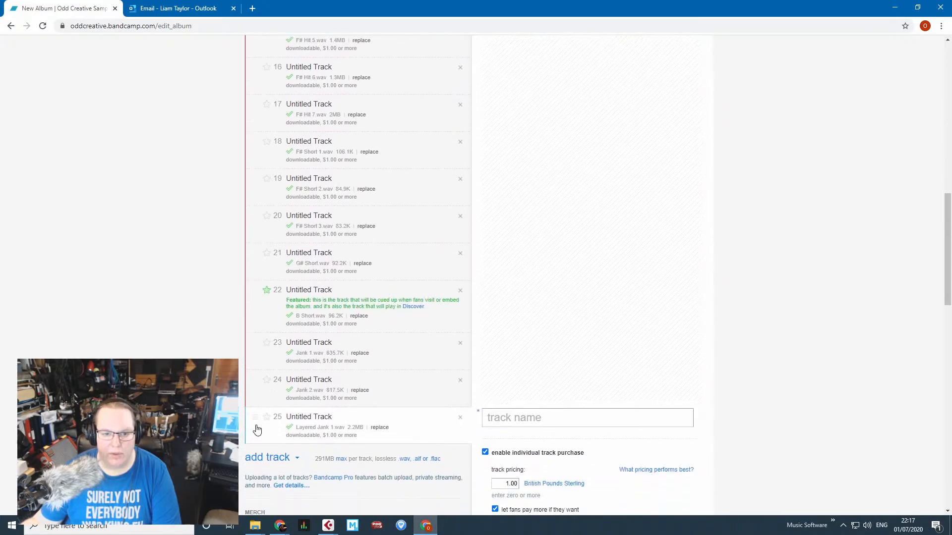
Move the Layered Jank 1 track directly after Layered Hit 4 and add Layered, Reversed Hit as a track.
left_click_drag(254, 421, 410, 322)
scroll(319, 376, "down", 16)
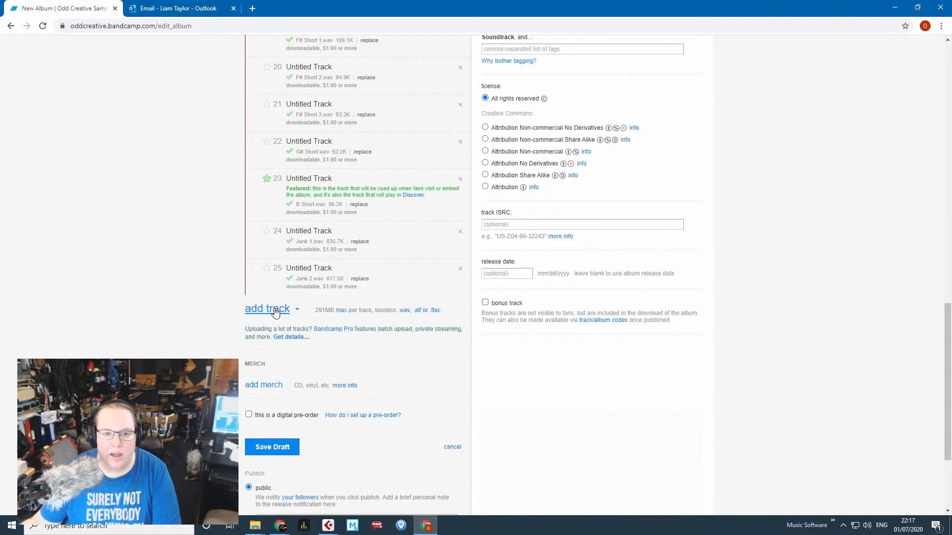
left_click(276, 313)
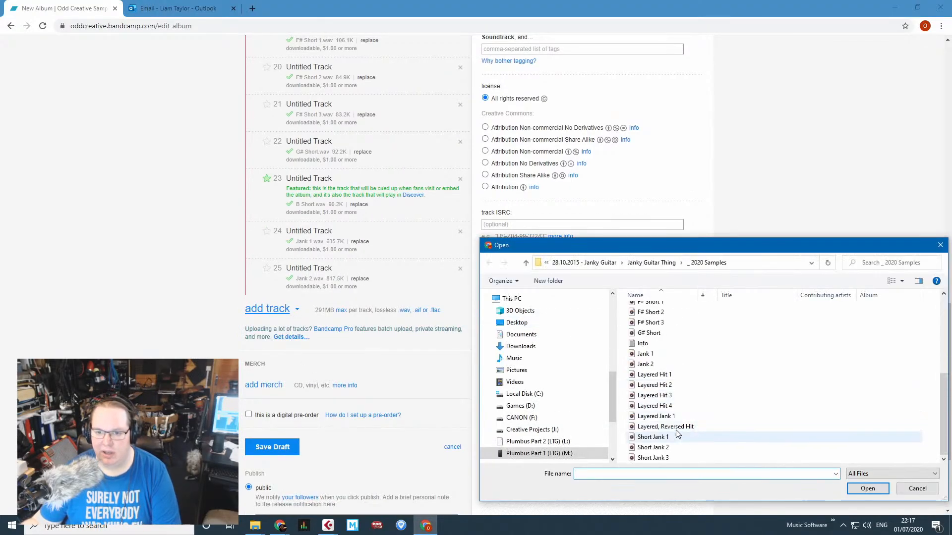
double_click(708, 433)
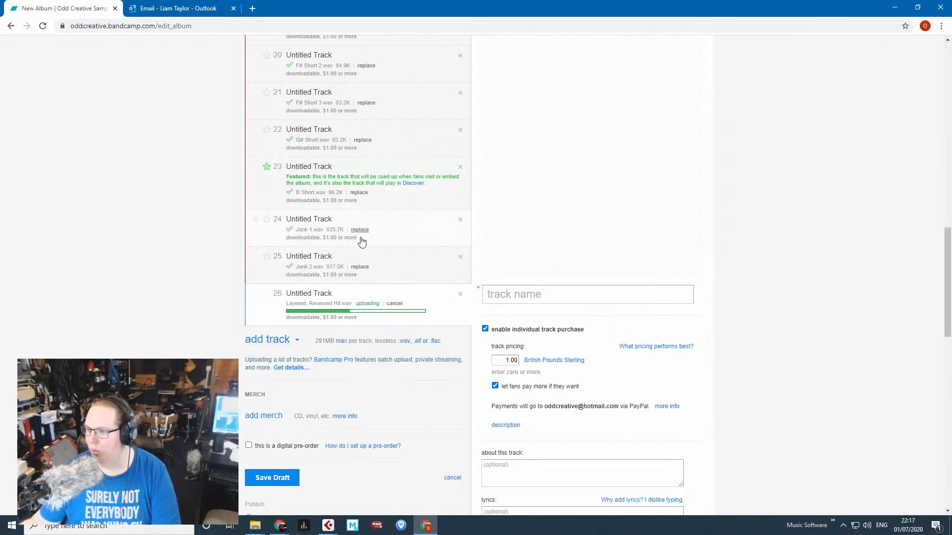
Add Short Jank 1 as a track and move Layered, Reversed Hit between Layered Hit 4 and Layered Jank 1.
left_click(266, 341)
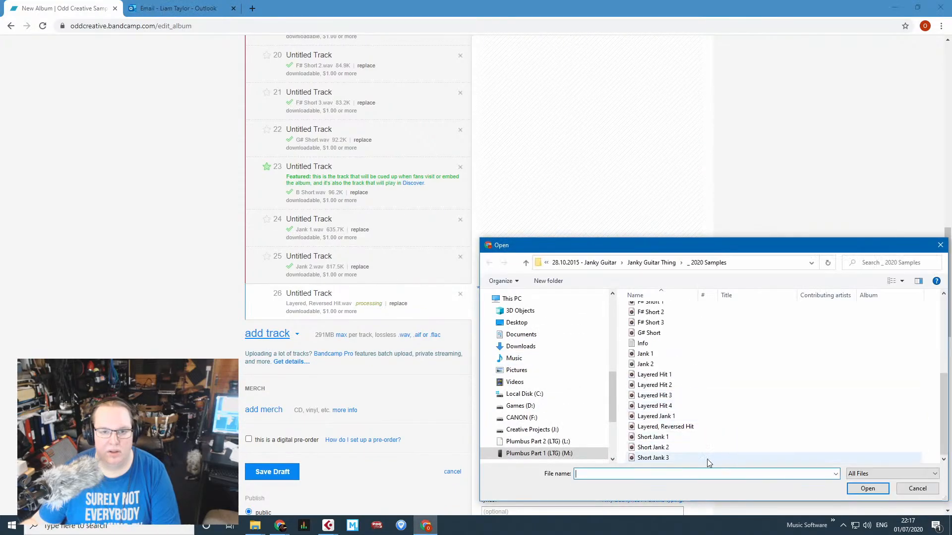
double_click(678, 440)
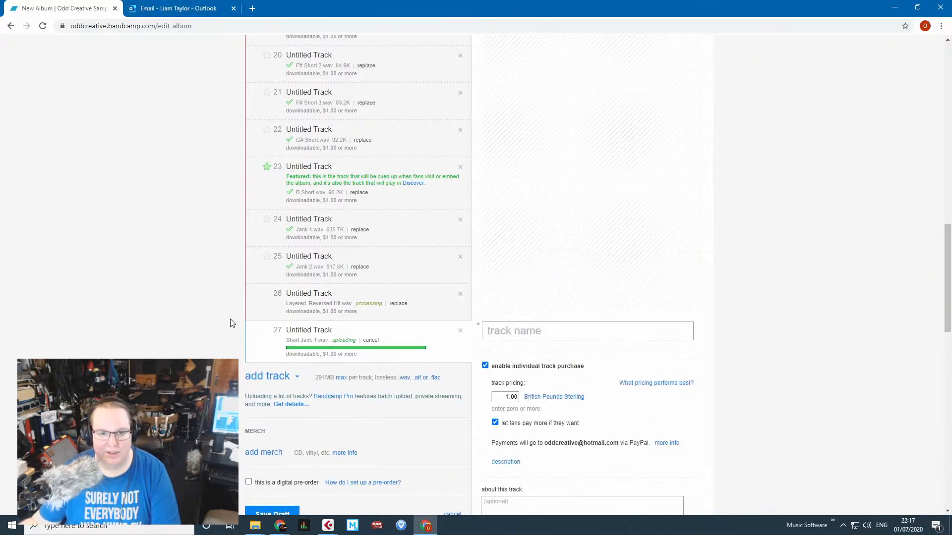
left_click_drag(254, 292, 395, 307)
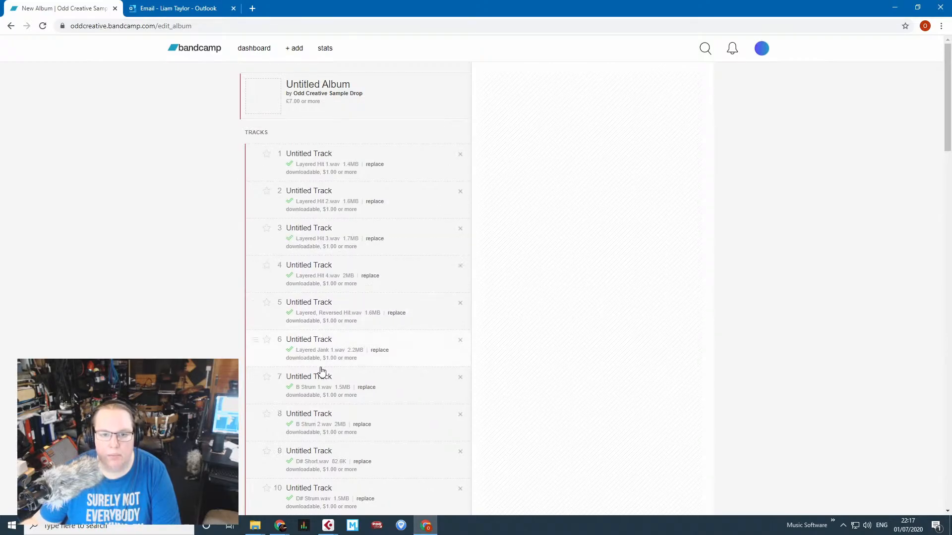
Add Short Jank 2 from the _ 2020 Samples folder as the last track of the album.
scroll(313, 384, "down", 7)
scroll(313, 384, "down", 14)
scroll(263, 253, "up", 4)
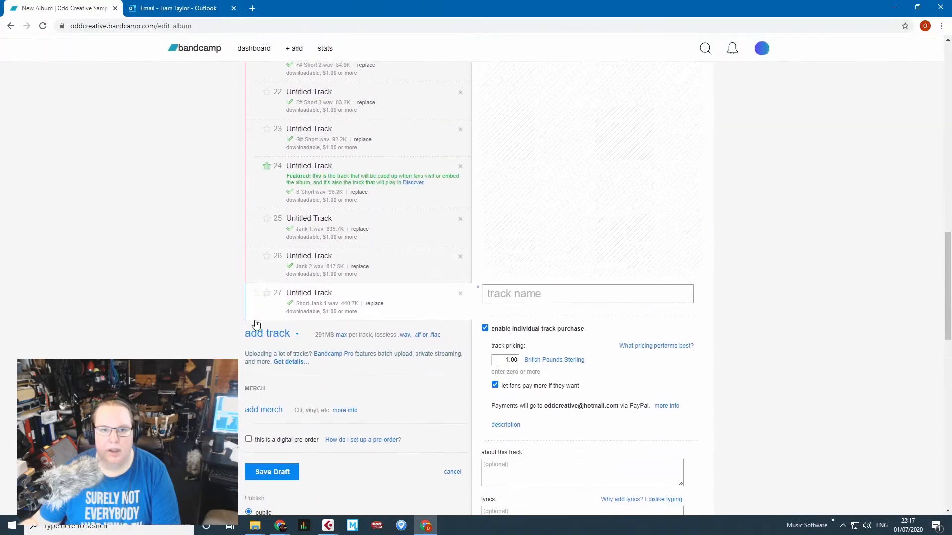
left_click(272, 342)
scroll(670, 363, "down", 7)
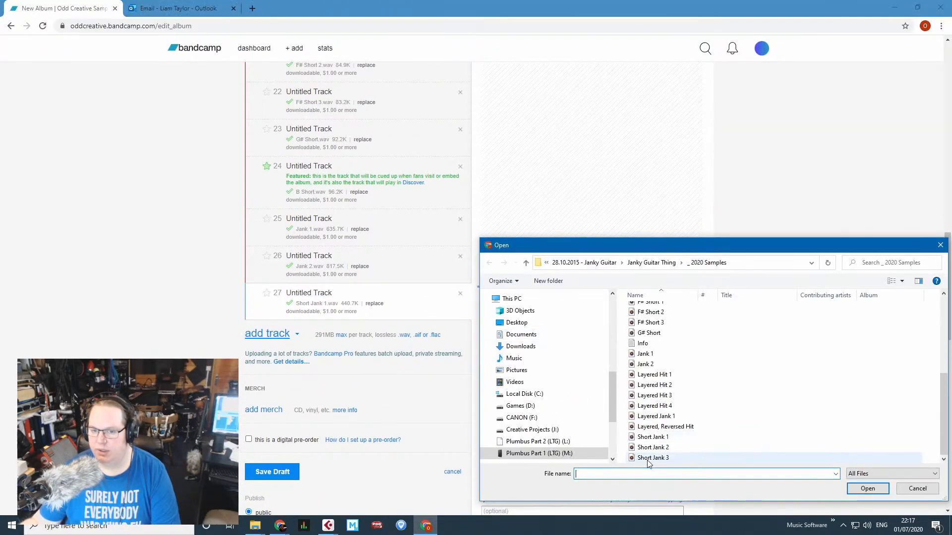
double_click(663, 449)
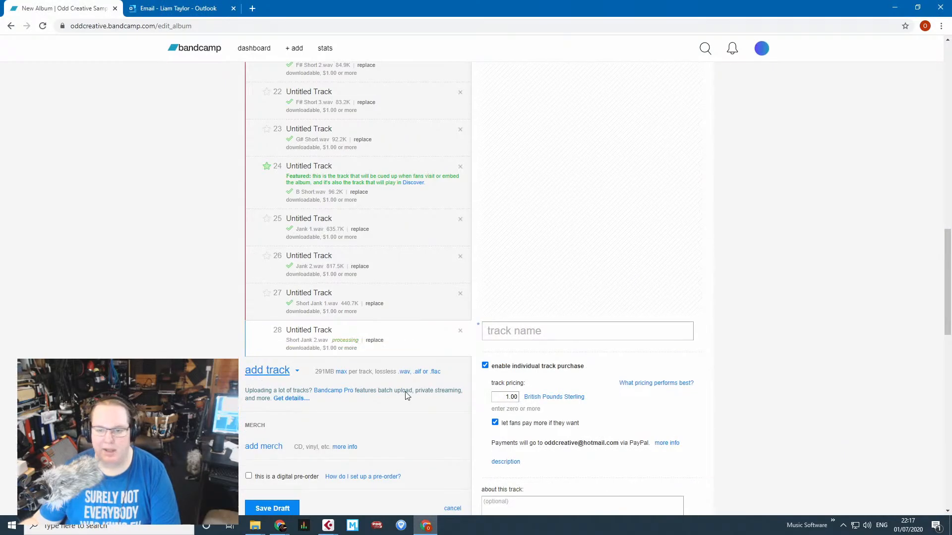
double_click(667, 455)
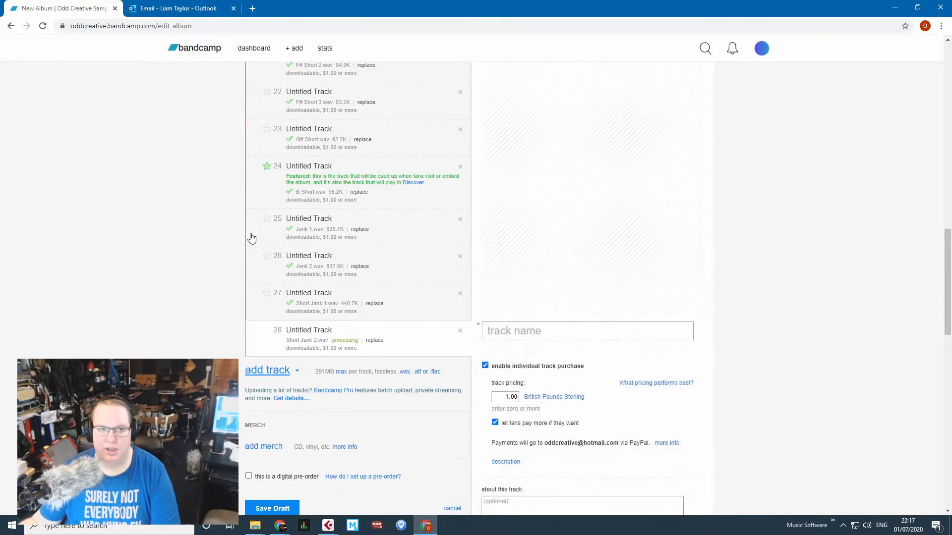
Switch to the Cubase project and save it under the new name Sound Designs 1 - 2020.
left_click_drag(481, 8, 951, 2)
left_click(468, 5)
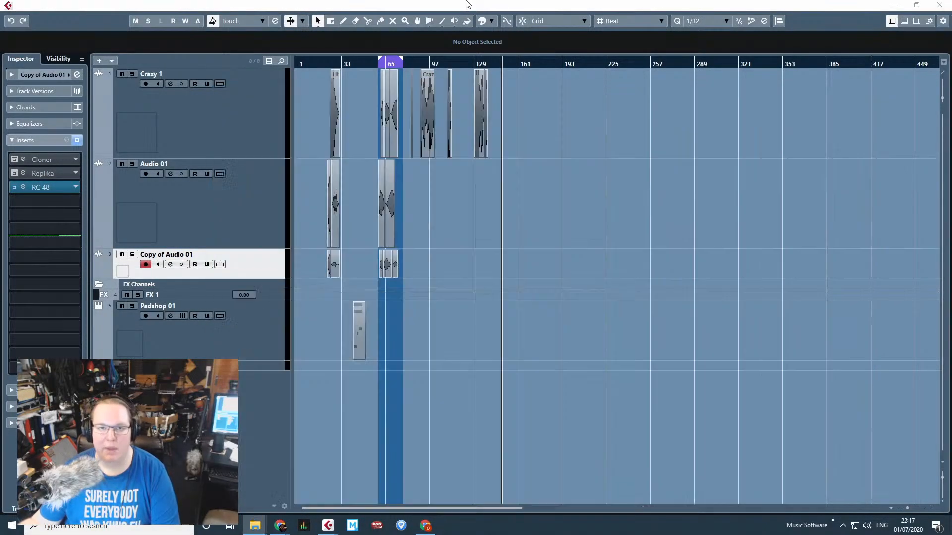
left_click(25, 8)
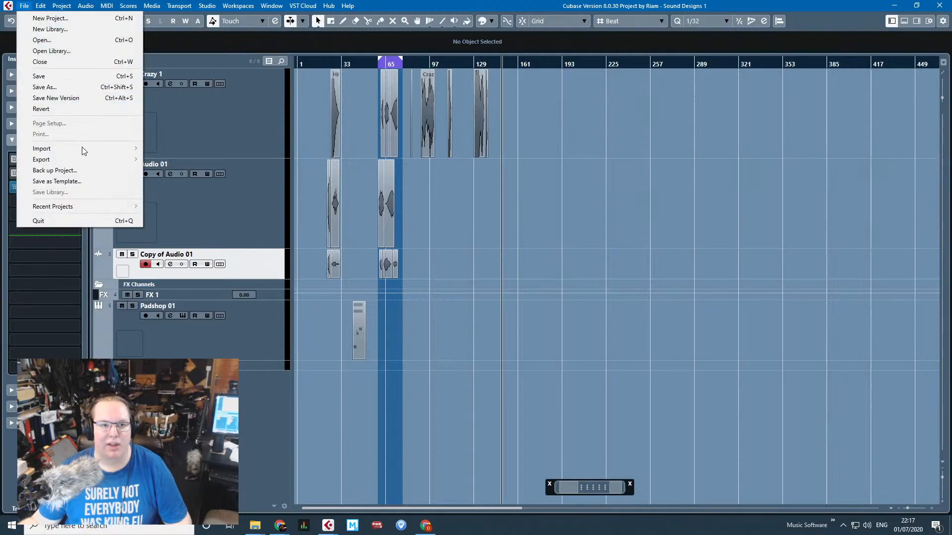
left_click(37, 86)
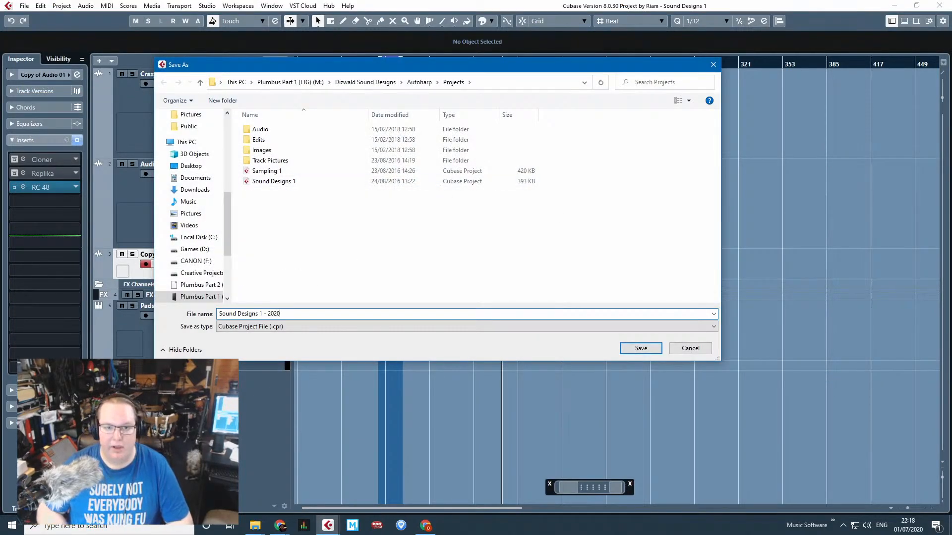
key("Return")
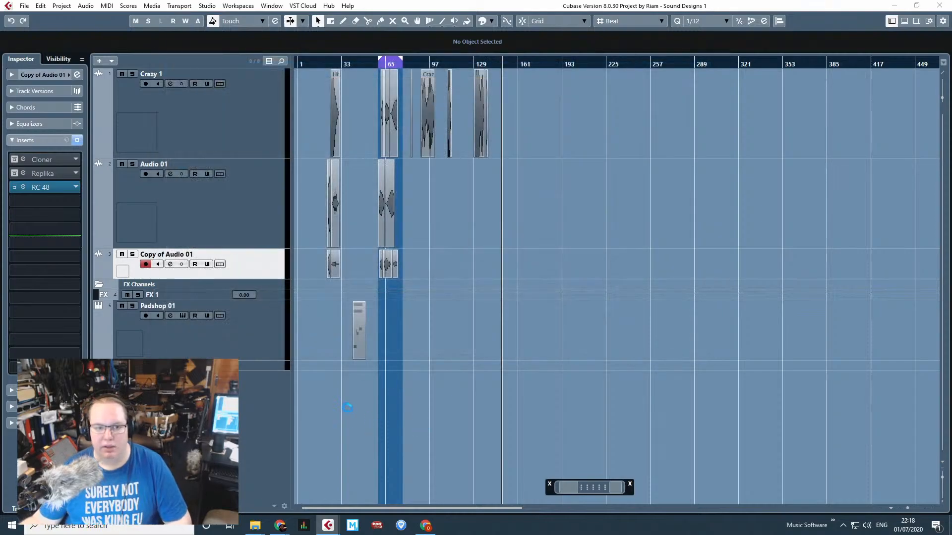
Move the Crazy 1 (2) and Crazy 1 (3) events to about bar 35, and the Hit events back to start at about bar 18.
scroll(366, 411, "up", 4)
scroll(420, 168, "left", 4)
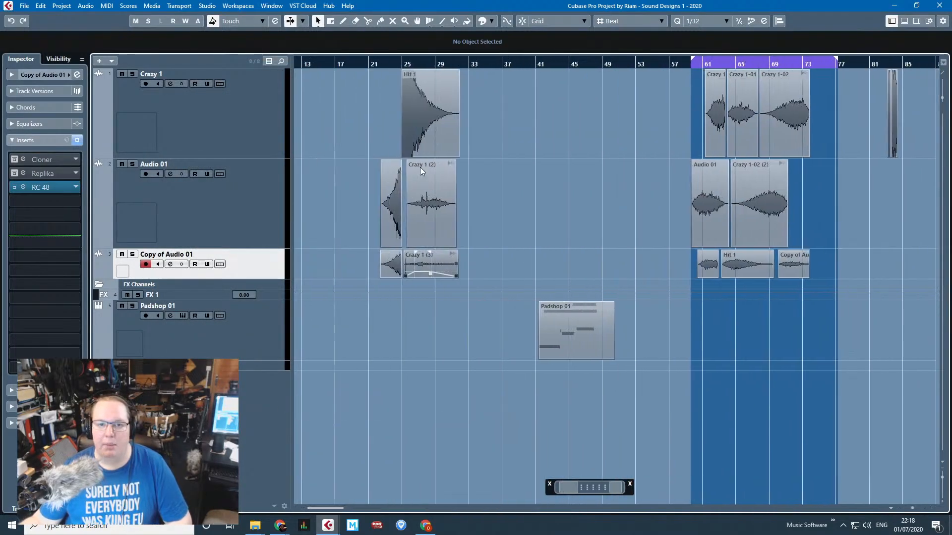
scroll(380, 78, "up", 6)
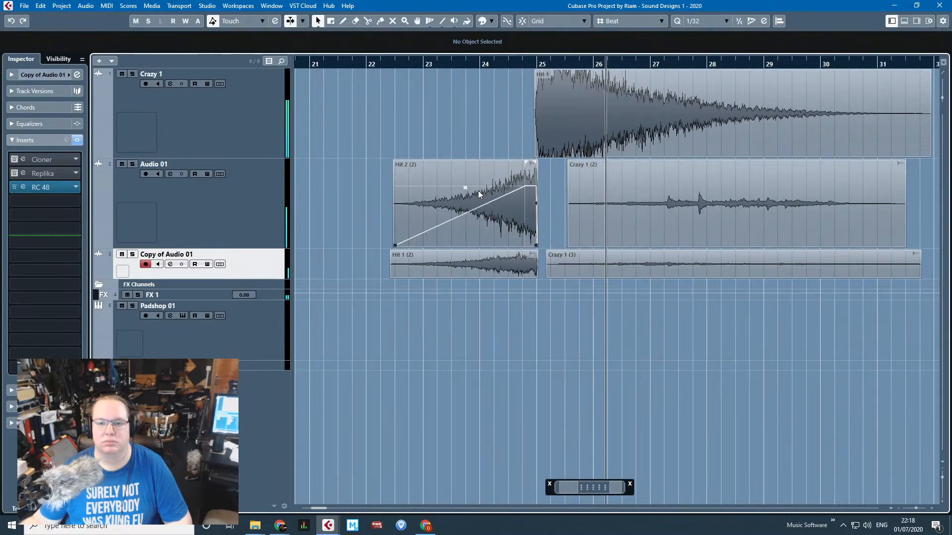
key("g")
left_click_drag(629, 283, 625, 277)
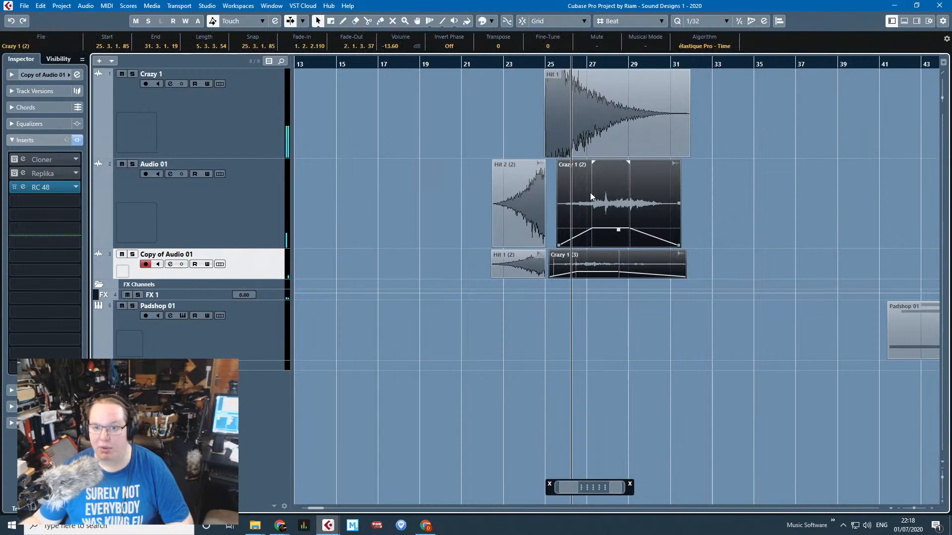
left_click_drag(590, 196, 786, 197)
left_click(652, 247)
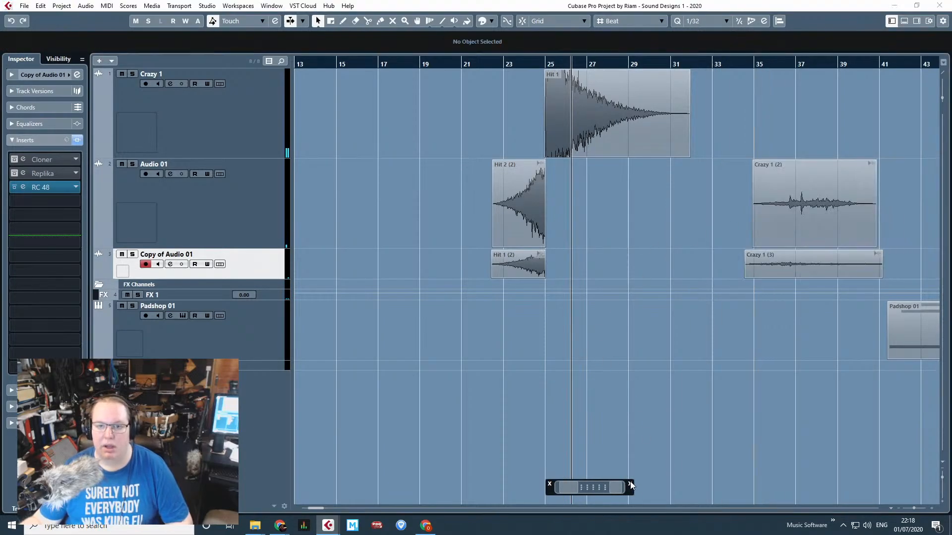
key("h")
key("h")
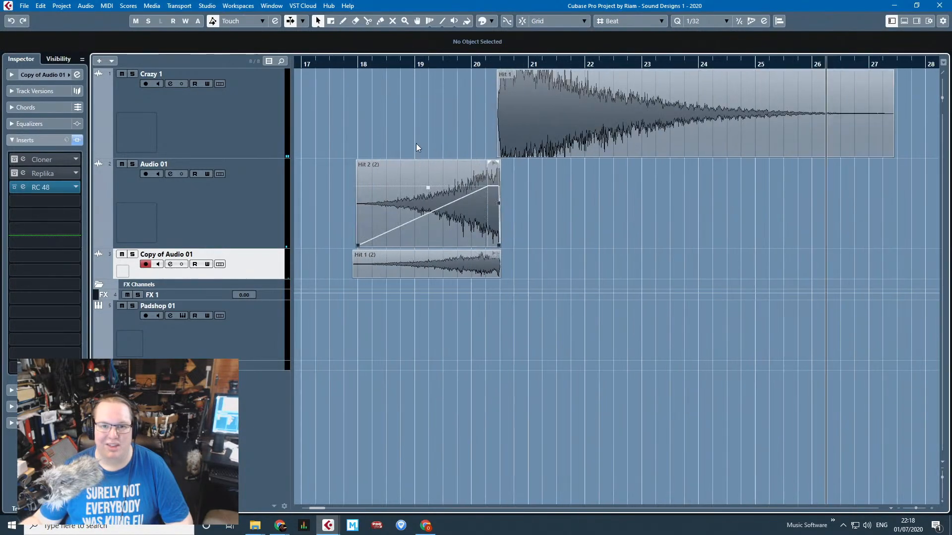
left_click(388, 186)
right_click(460, 203)
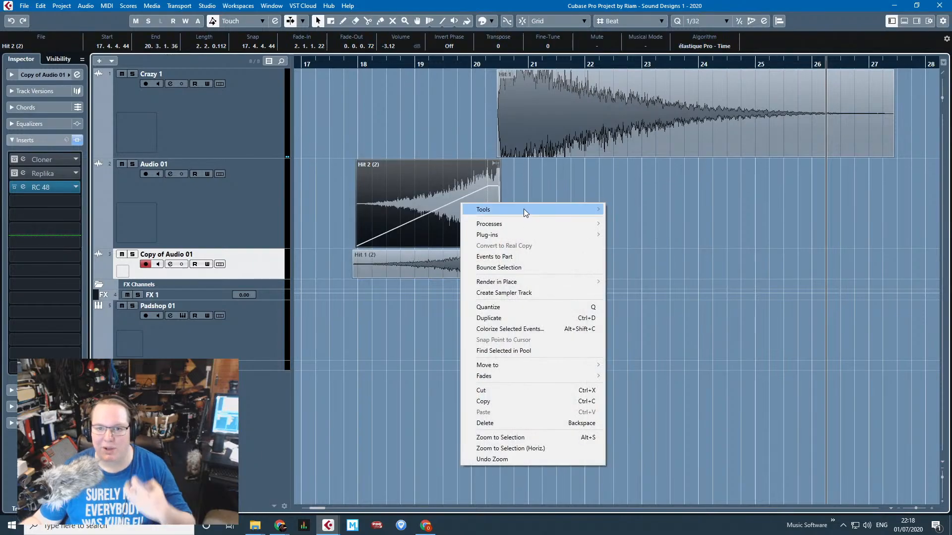
mouse_move(527, 213)
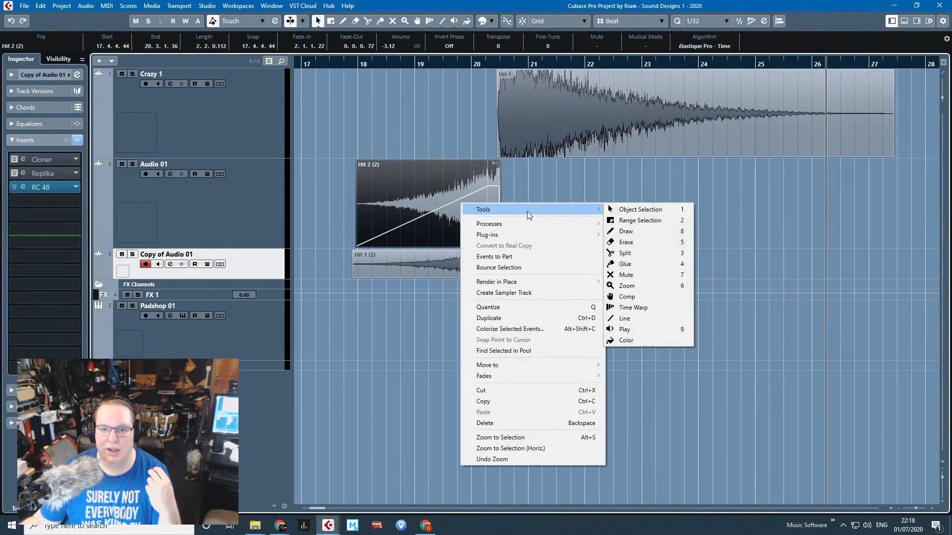
left_click(422, 120)
Clear the event selection and solo the Audio 01 track.
scroll(507, 243, "down", 5)
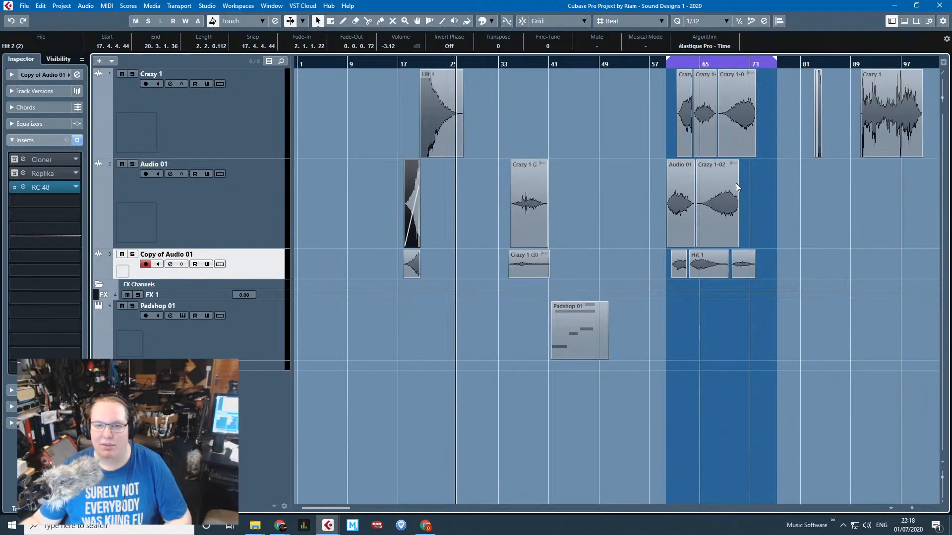
left_click(436, 210)
left_click(278, 195)
key("s")
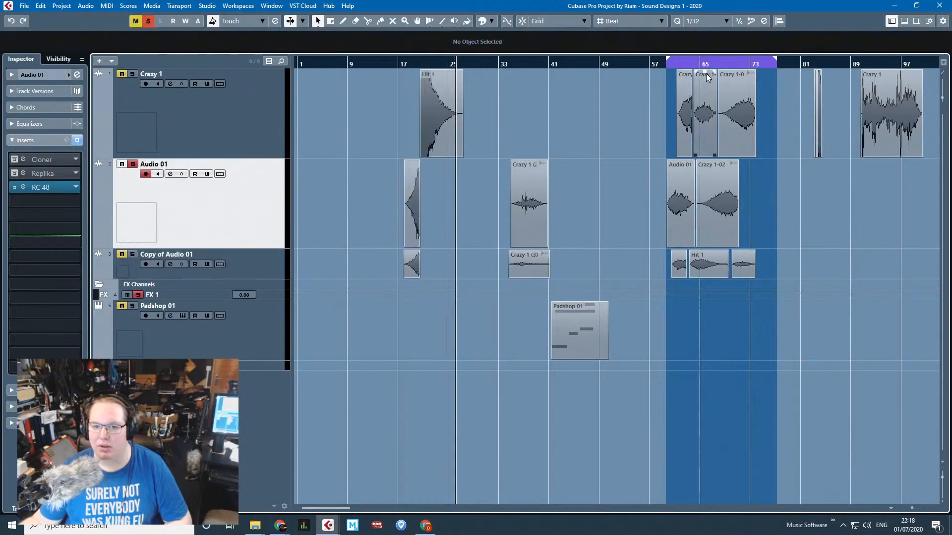
Replace the reversed Hit 1 (2) event on Copy of Audio 01 with a duplicate of Hit 1 from the Crazy 1 track.
scroll(396, 186, "up", 5)
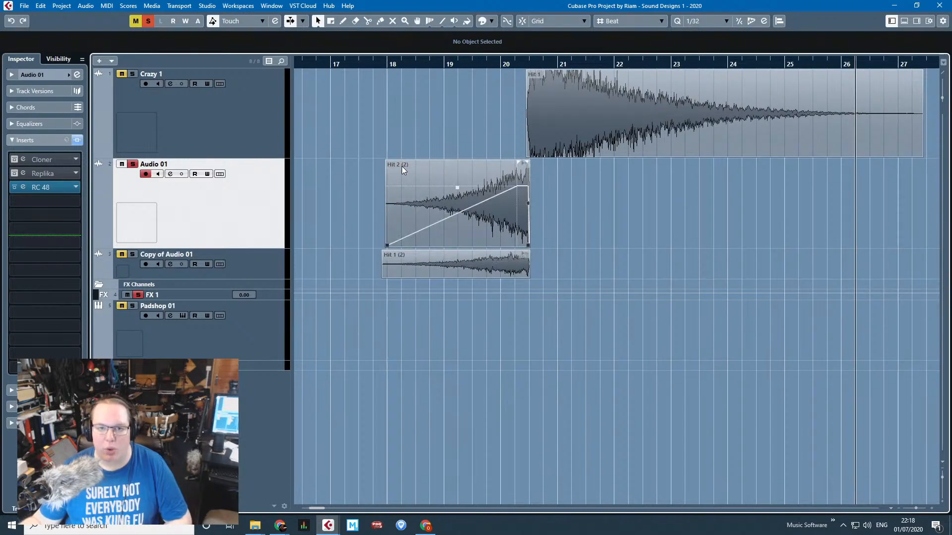
left_click(558, 129)
scroll(563, 208, "down", 3)
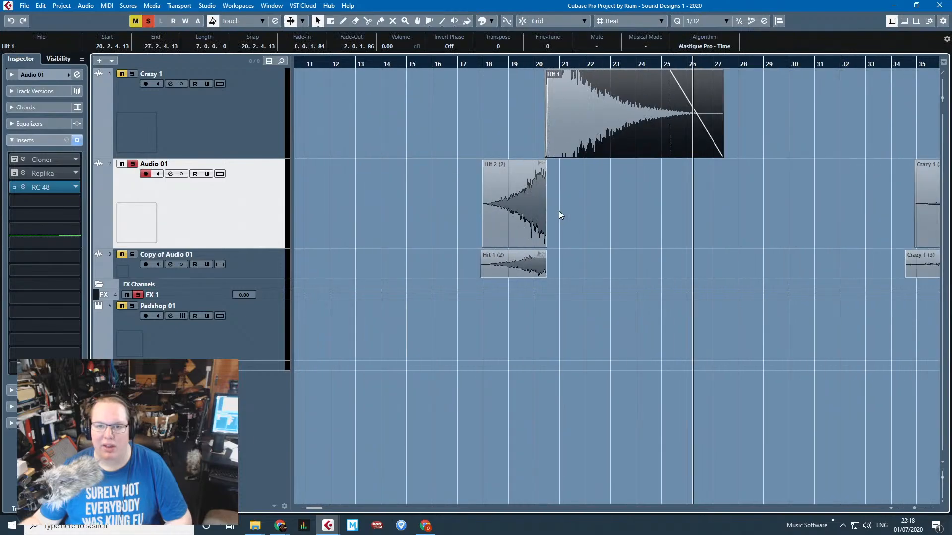
key("ctrl+d")
left_click(514, 266)
key("Delete")
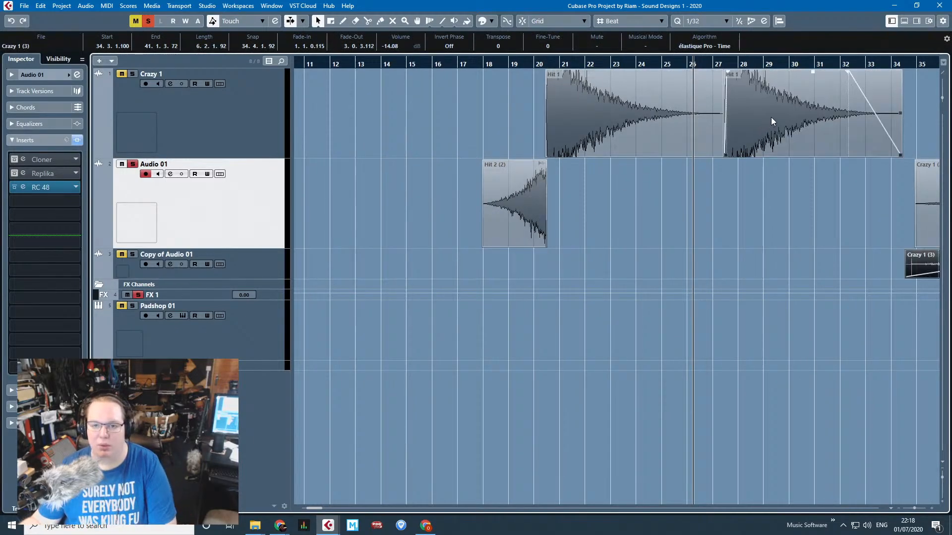
left_click_drag(768, 120, 525, 278)
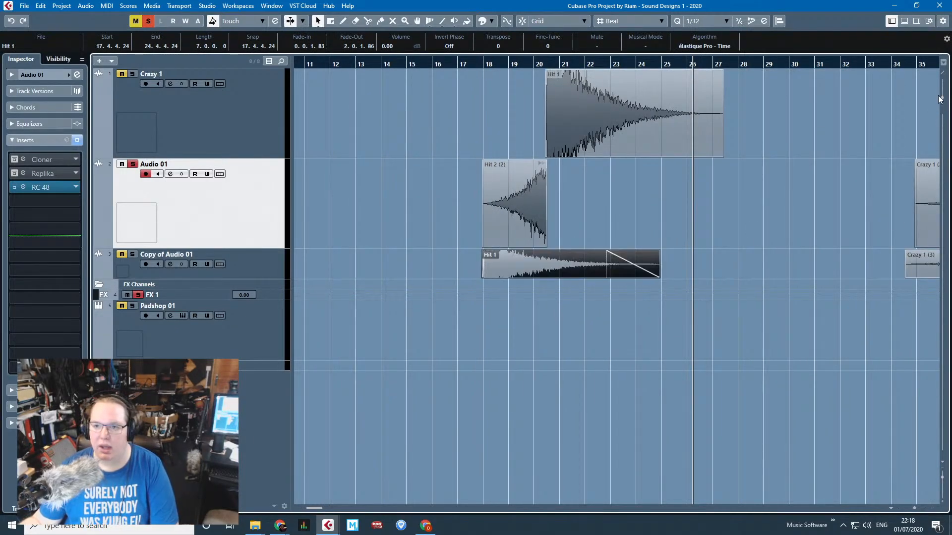
left_click(651, 223)
Replace the reversed Hit 2 (2) event on Audio 01 with a copy of Hit 2 from bar 83, placed at about bar 18 and extended to 5 bars.
scroll(576, 219, "down", 5)
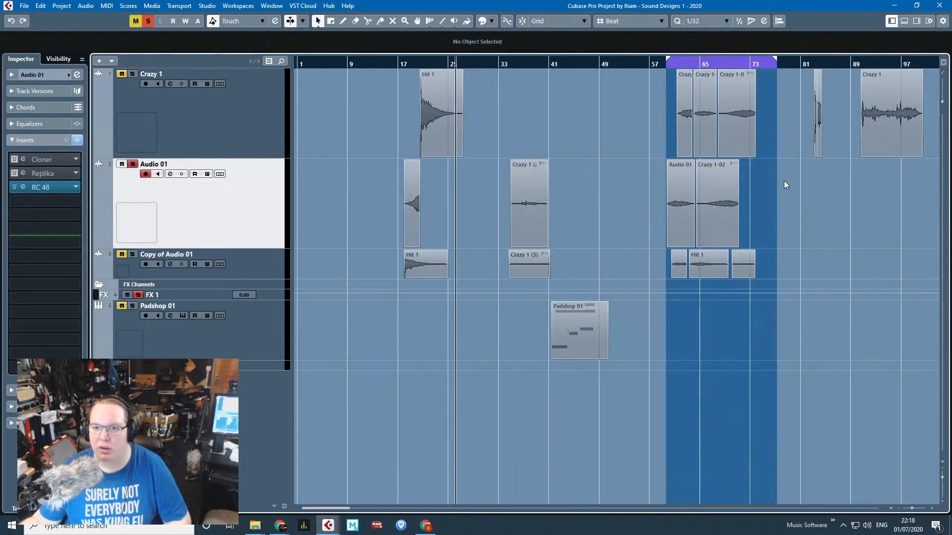
scroll(840, 203, "up", 3)
scroll(644, 168, "up", 5)
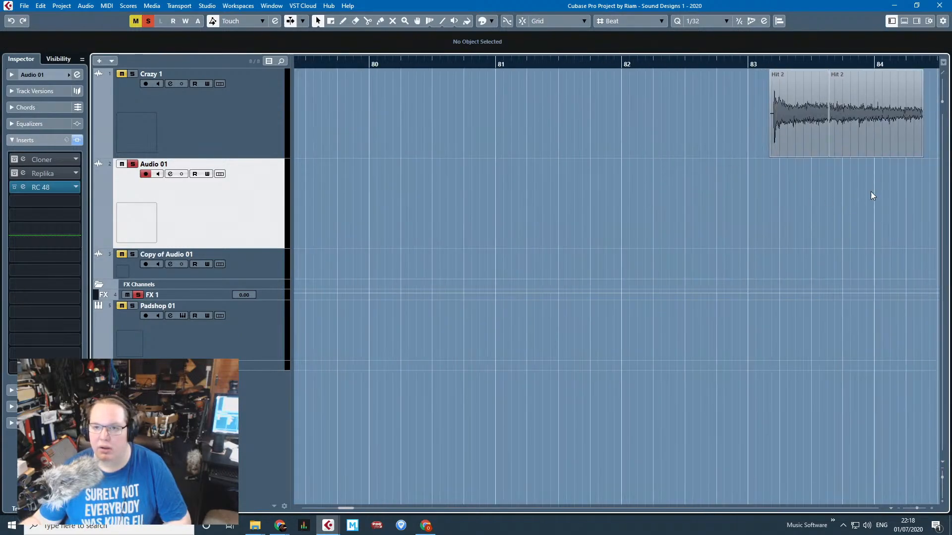
scroll(676, 275, "down", 8)
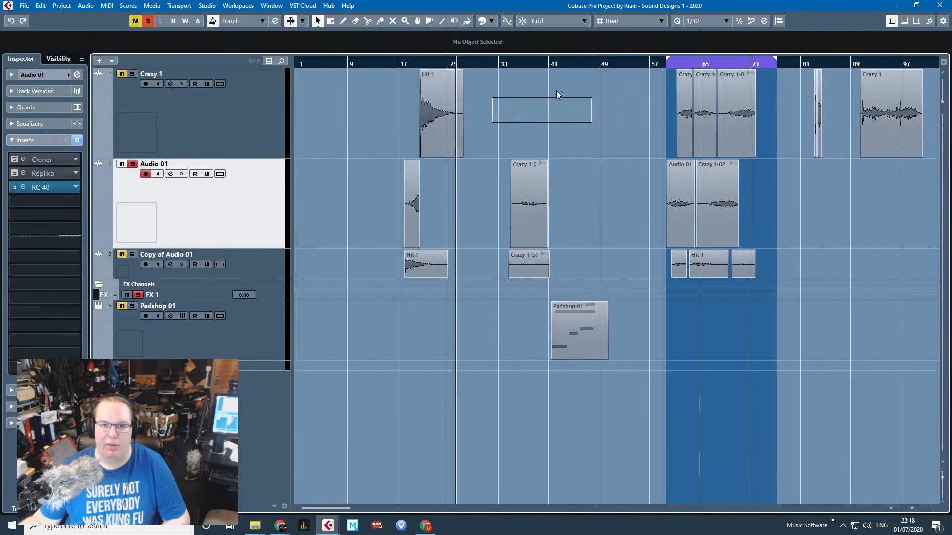
scroll(420, 139, "up", 4)
key("ctrl+v")
left_click(416, 196)
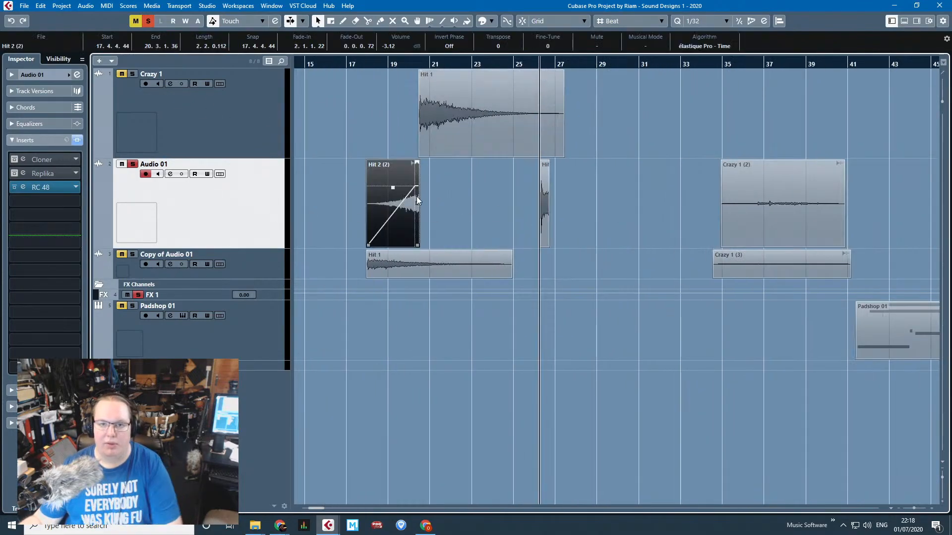
key("Delete")
left_click(544, 233)
left_click_drag(549, 246, 445, 217)
Time-stretch Hit 1 on Copy of Audio 01 to end with Hit 2, and give Hit 2 a fade-out of about 1 bar 3 beats.
scroll(346, 216, "up", 4)
left_click(450, 268)
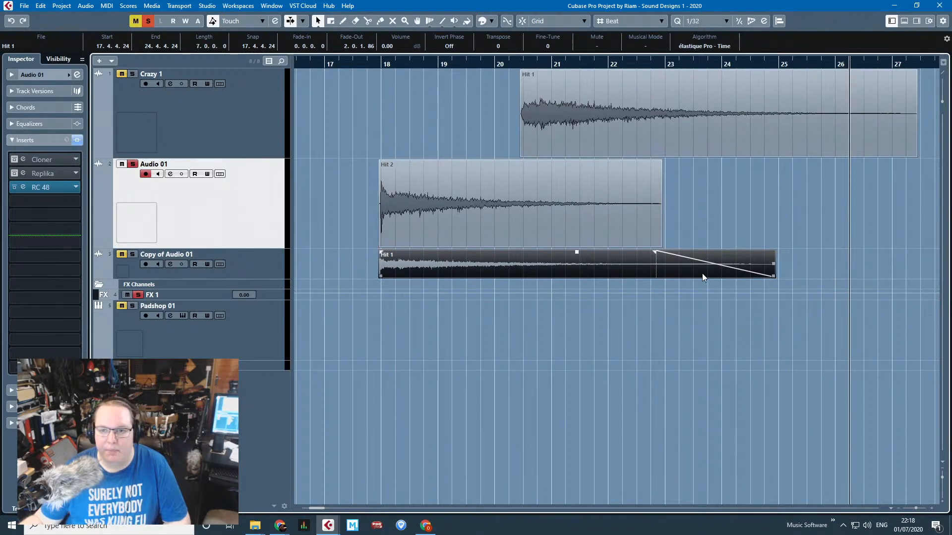
key("1")
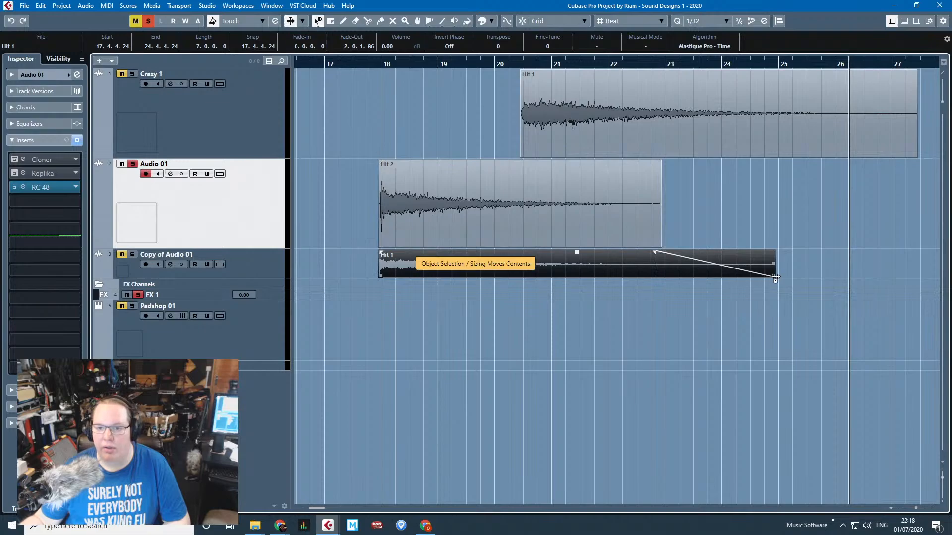
left_click_drag(773, 275, 664, 275)
left_click(721, 222)
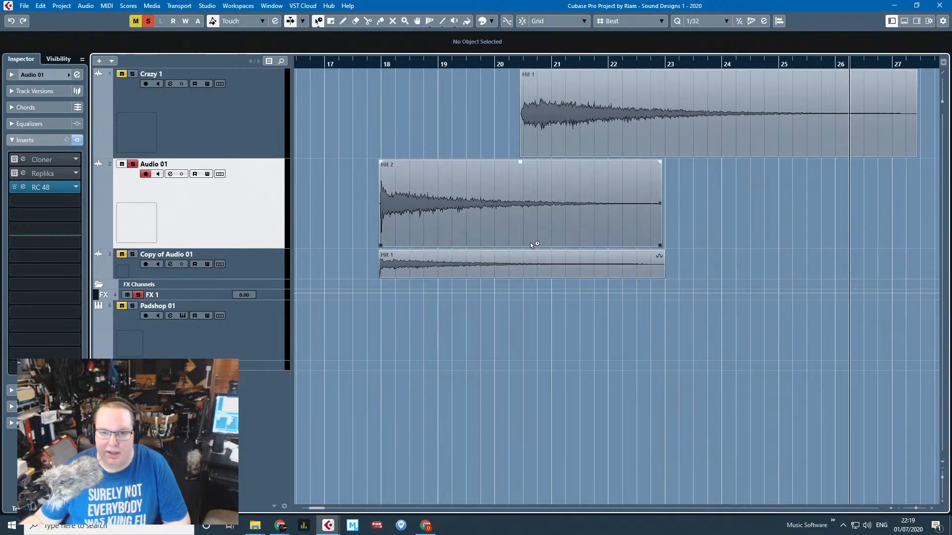
key("1")
left_click_drag(659, 161, 561, 161)
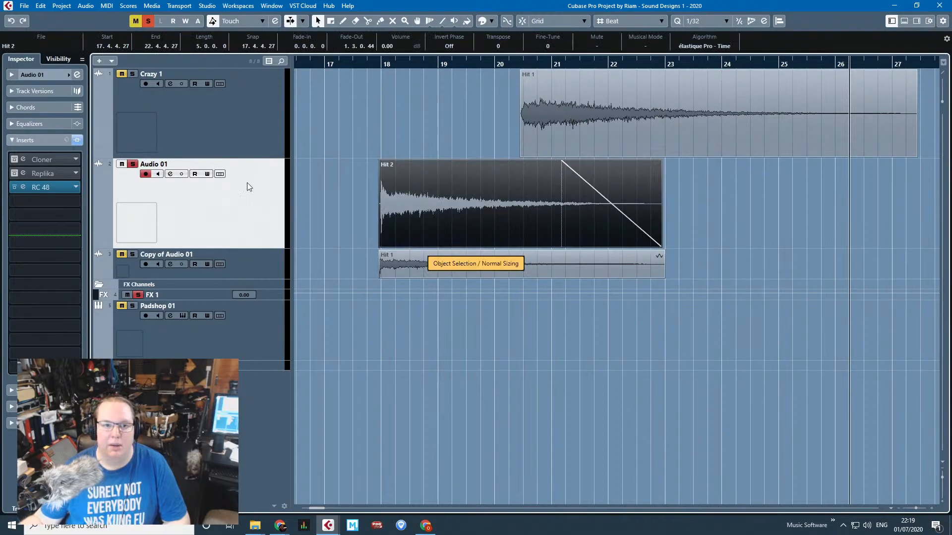
Solo Copy of Audio 01 alongside Audio 01 and play the layered Hit 1 and Hit 2 from just before bar 18.
scroll(351, 94, "down", 1)
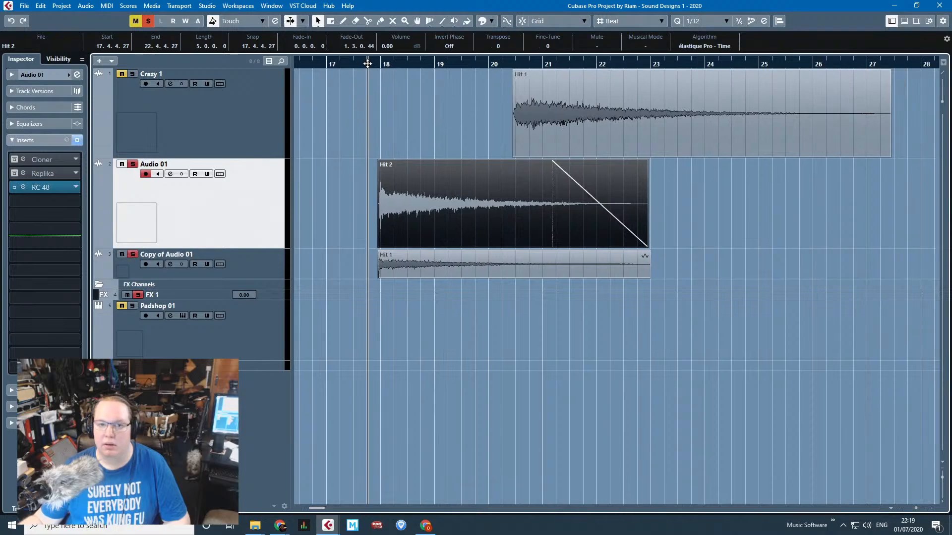
left_click(367, 65)
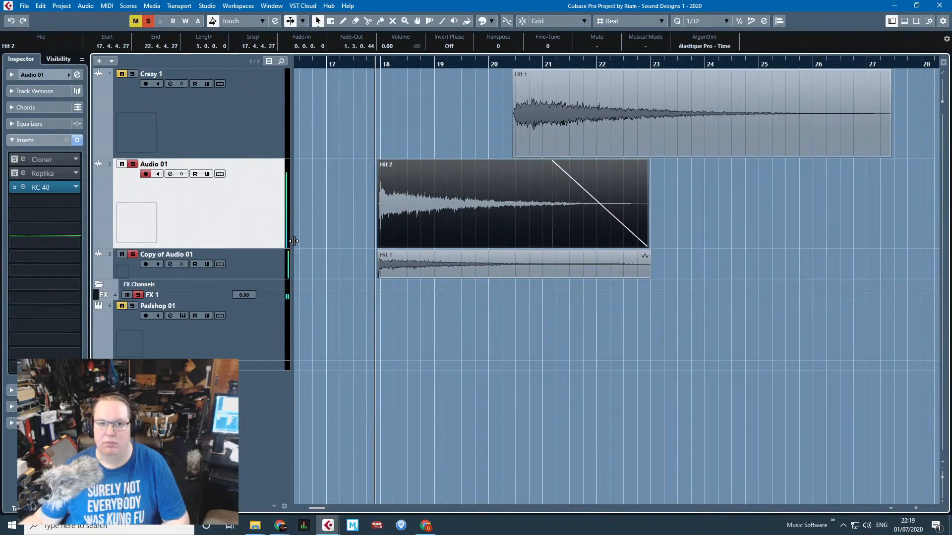
left_click(355, 111)
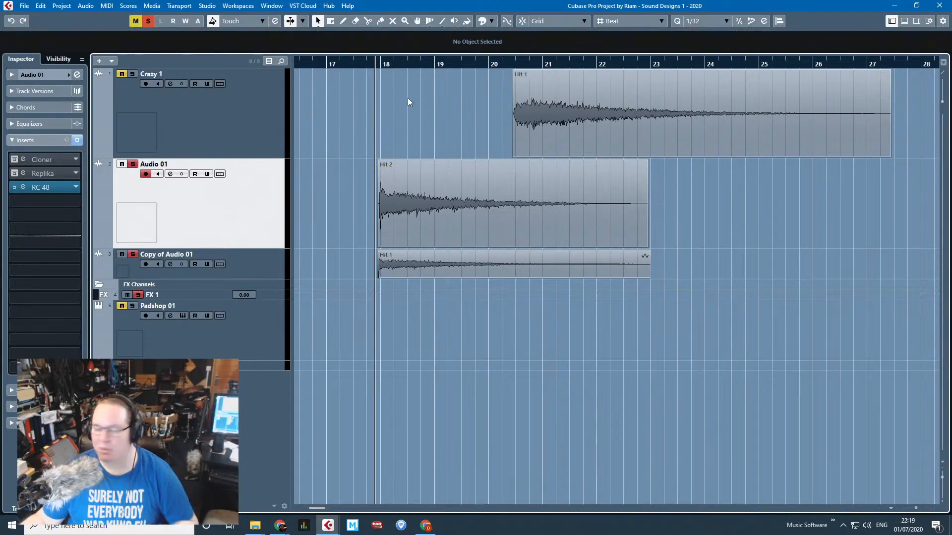
key("space")
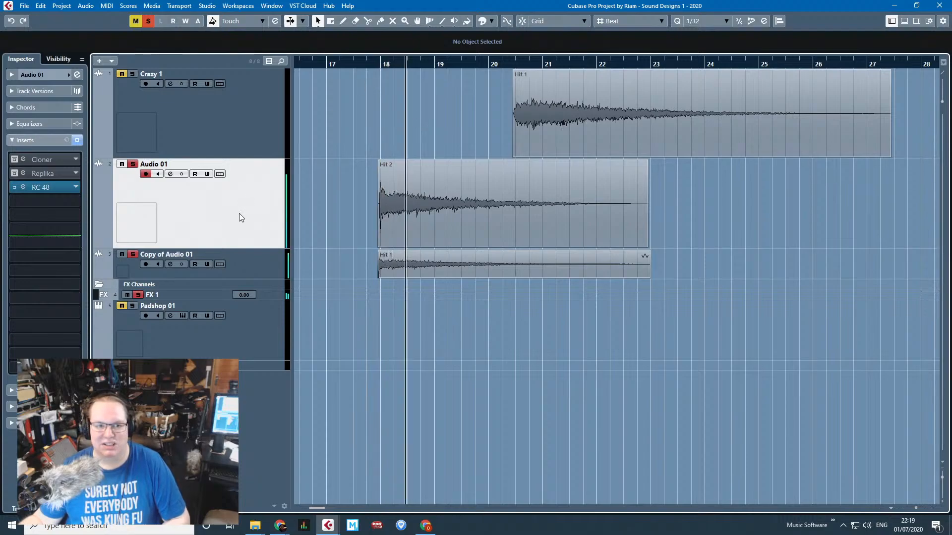
left_click(258, 262)
left_click(257, 206)
left_click(248, 117)
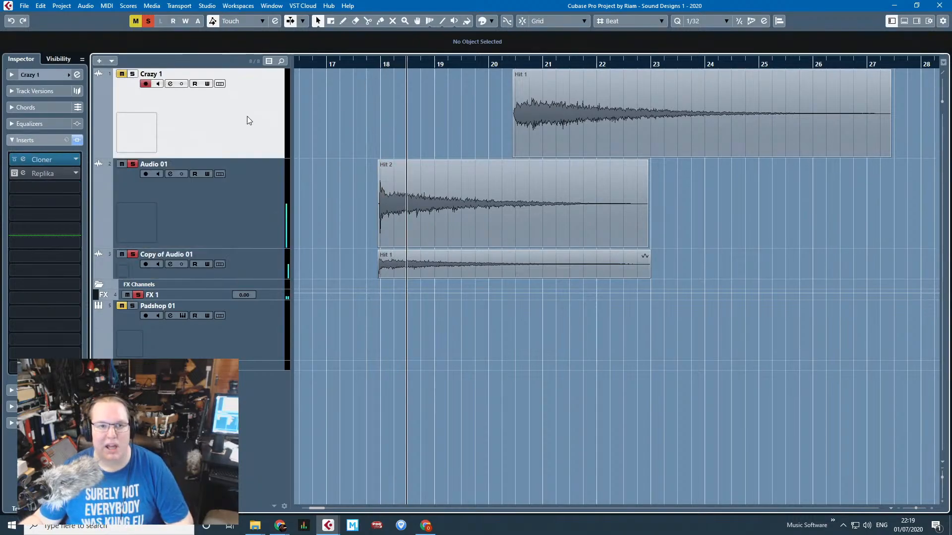
left_click(101, 208)
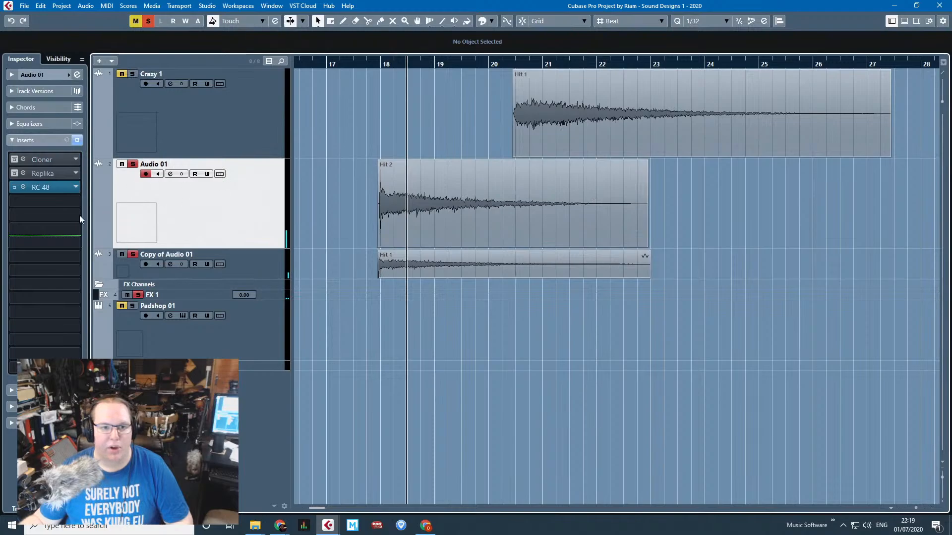
Move Hit 1 on Copy of Audio 01 slightly later so its start lines up with the attack of Hit 2.
left_click(382, 181)
scroll(379, 184, "up", 5)
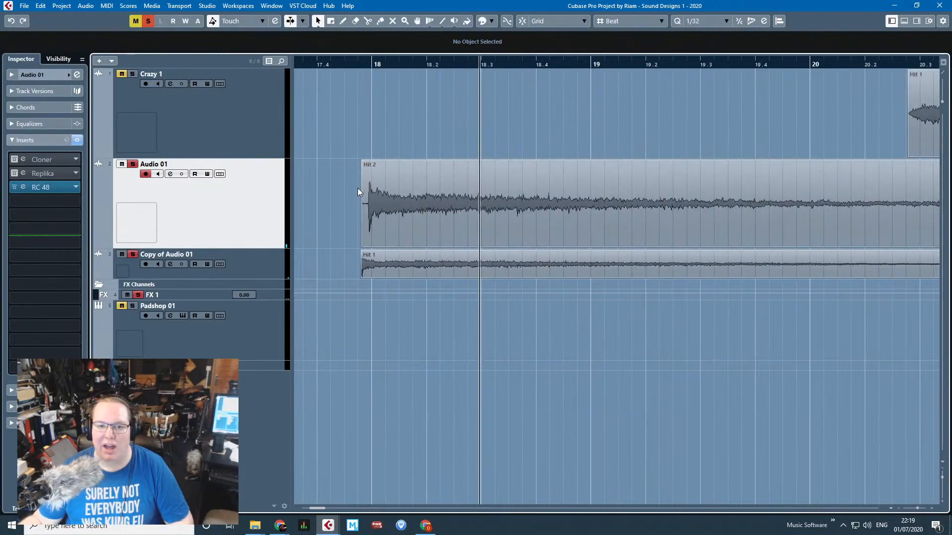
scroll(328, 251, "up", 3)
left_click(328, 252)
left_click_drag(458, 276, 504, 266)
left_click(370, 124)
left_click(436, 221)
scroll(420, 198, "down", 5)
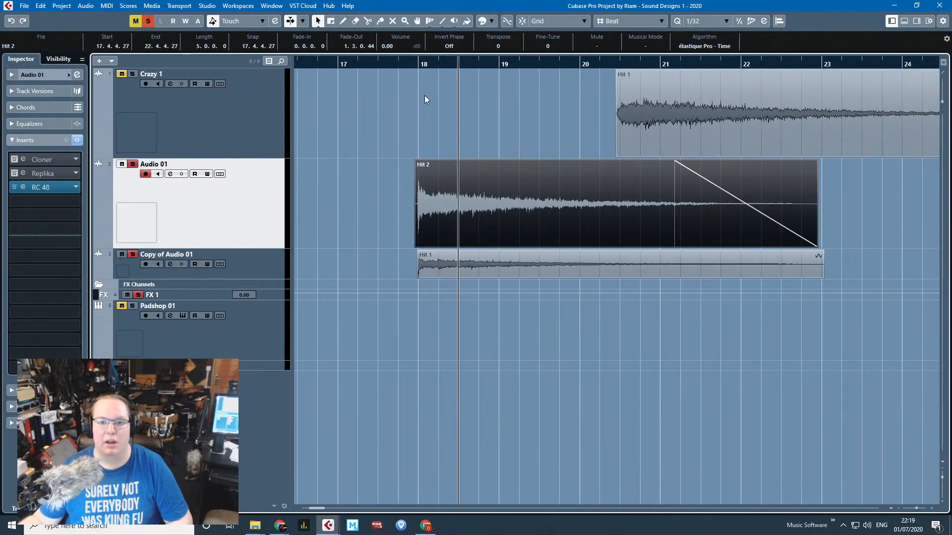
left_click_drag(424, 96, 449, 298)
right_click(501, 191)
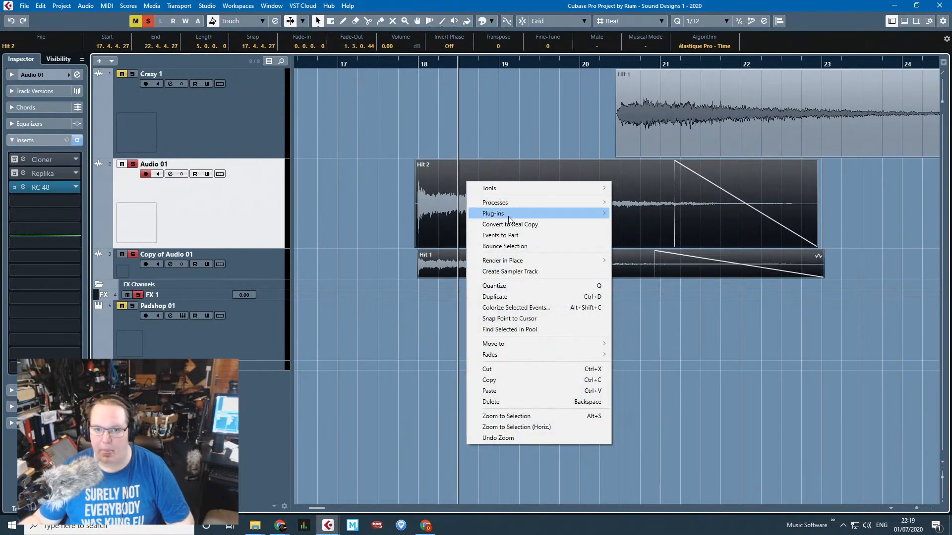
mouse_move(525, 203)
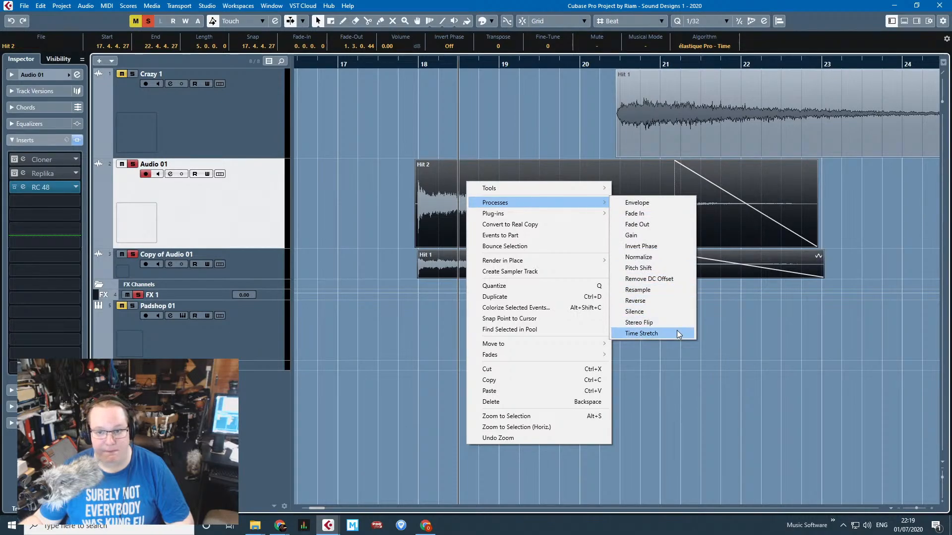
left_click(858, 233)
left_click(424, 129)
left_click_drag(372, 138, 432, 287)
Clear the event selection, take Copy of Audio 01 out of solo and play Audio 01 on its own.
scroll(425, 208, "up", 3)
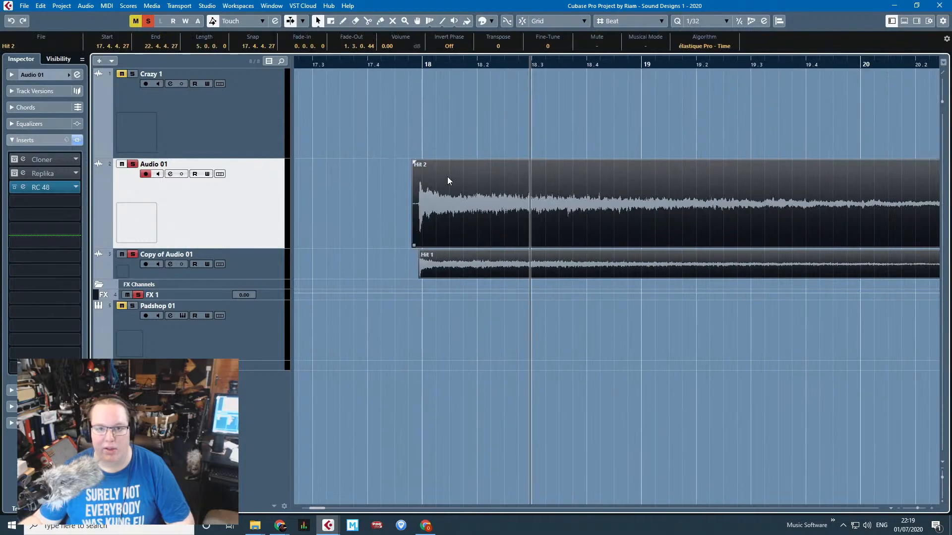
scroll(340, 174, "down", 2)
left_click(328, 209)
scroll(328, 209, "down", 2)
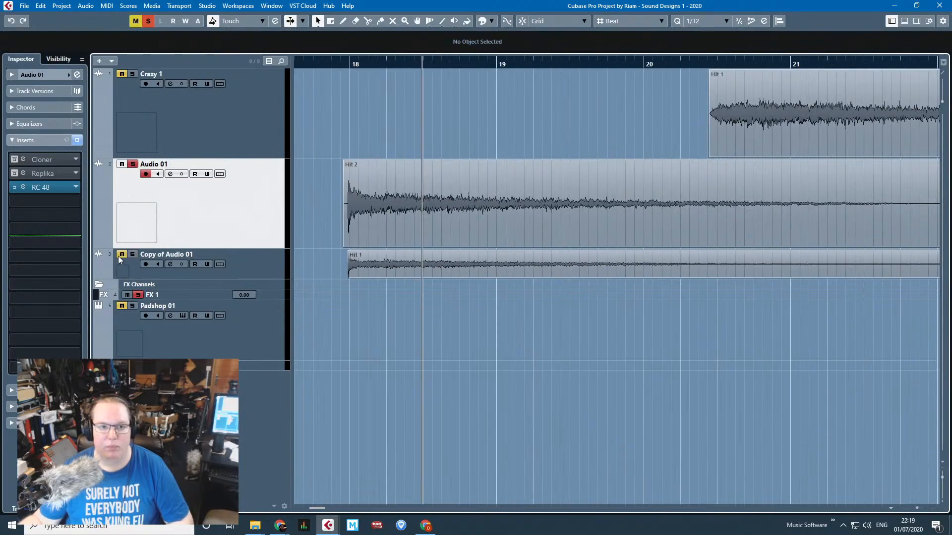
key("space")
key("g")
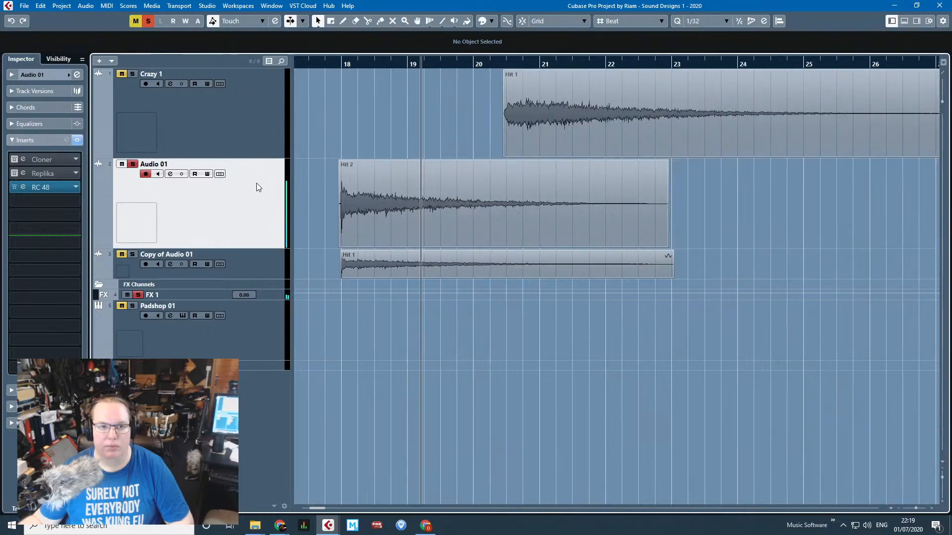
Pan Audio 01 to L30 and Copy of Audio 01 to R49.
left_click(32, 75)
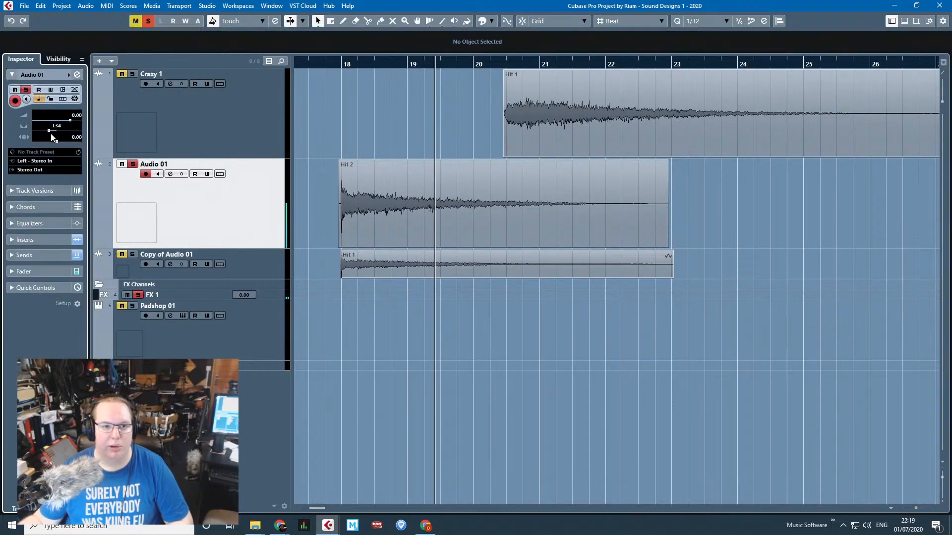
left_click(248, 262)
left_click_drag(79, 132, 68, 133)
Play the panned hits from bar 18, and set the locator range from about bar 18 to just before bar 26.
left_click_drag(338, 68, 334, 65)
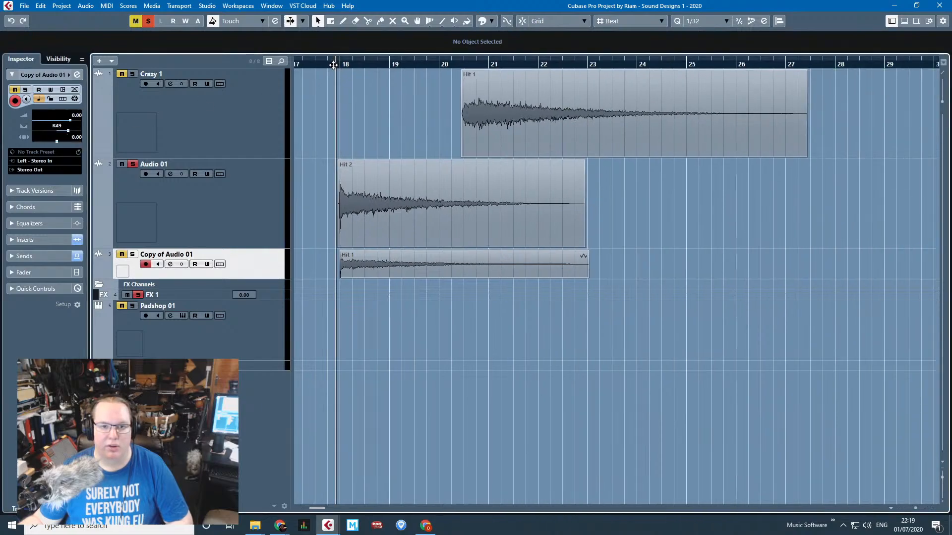
left_click(293, 199)
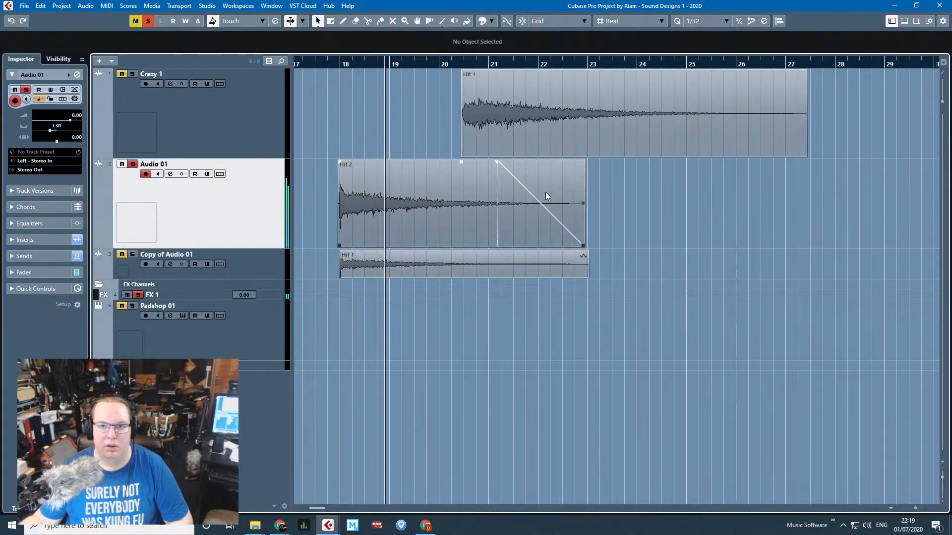
key("f")
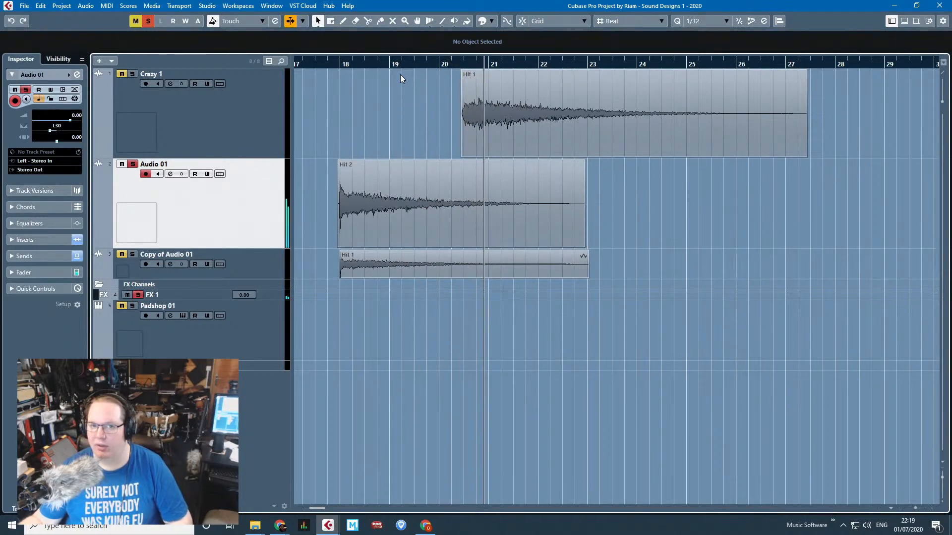
key("f")
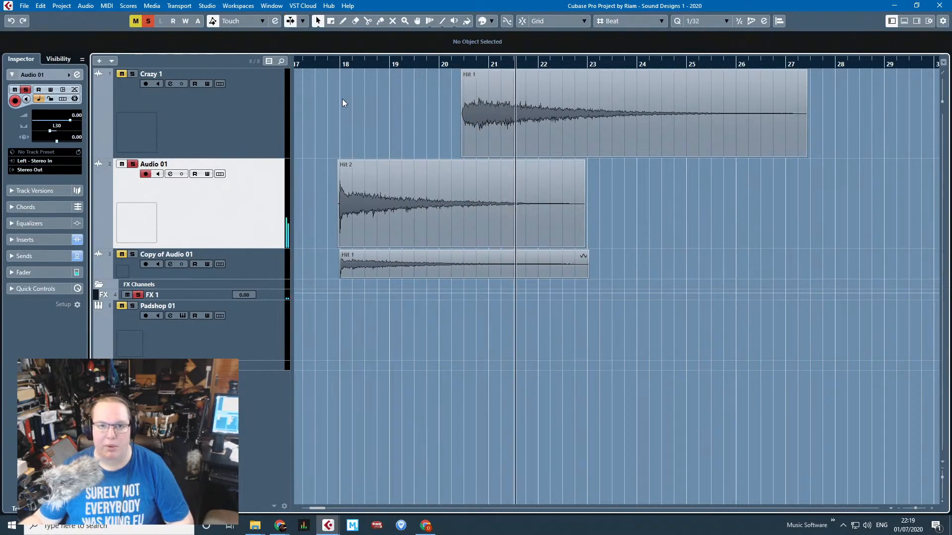
left_click_drag(337, 58, 725, 59)
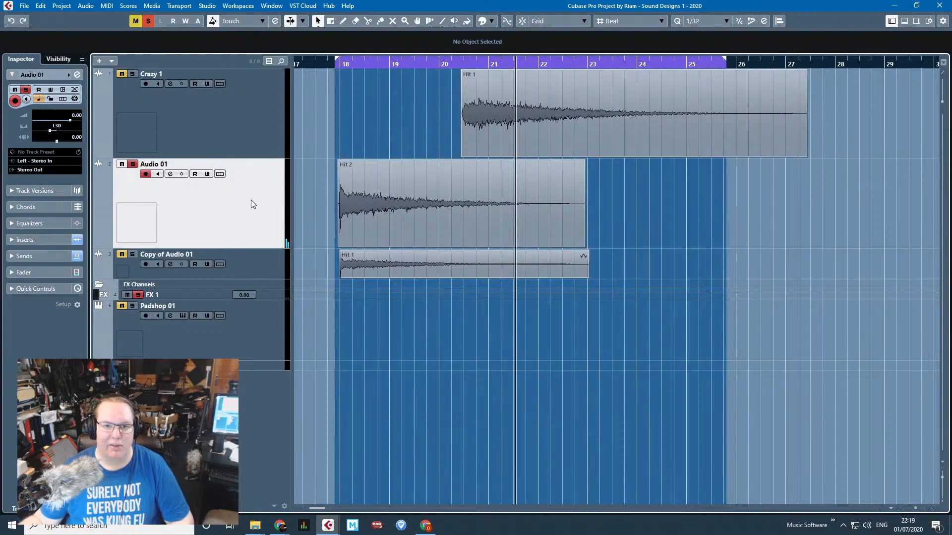
Turn off the FX 1 send on Copy of Audio 01 and Audio 01, and enlarge the FX 1 track.
left_click(22, 240)
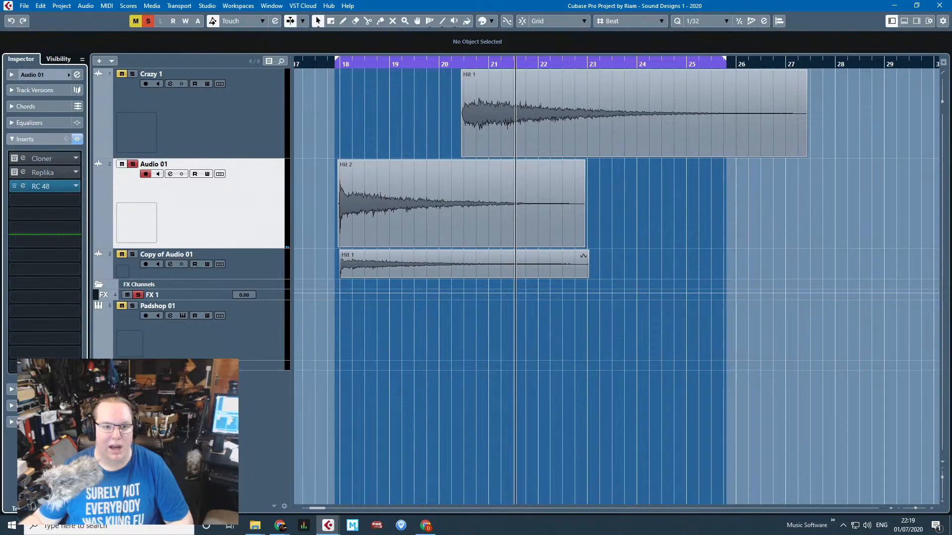
left_click(12, 389)
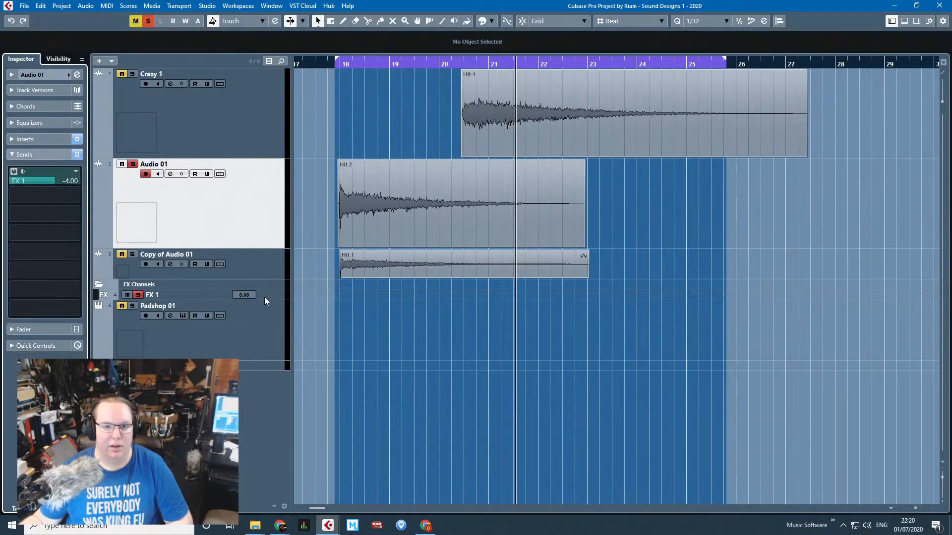
left_click_drag(270, 300, 270, 360)
left_click(259, 232)
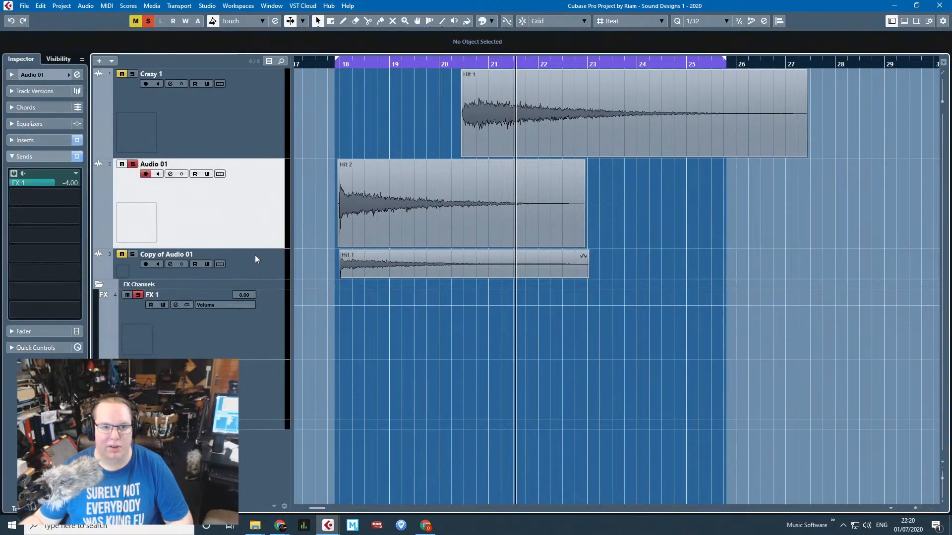
left_click(231, 263)
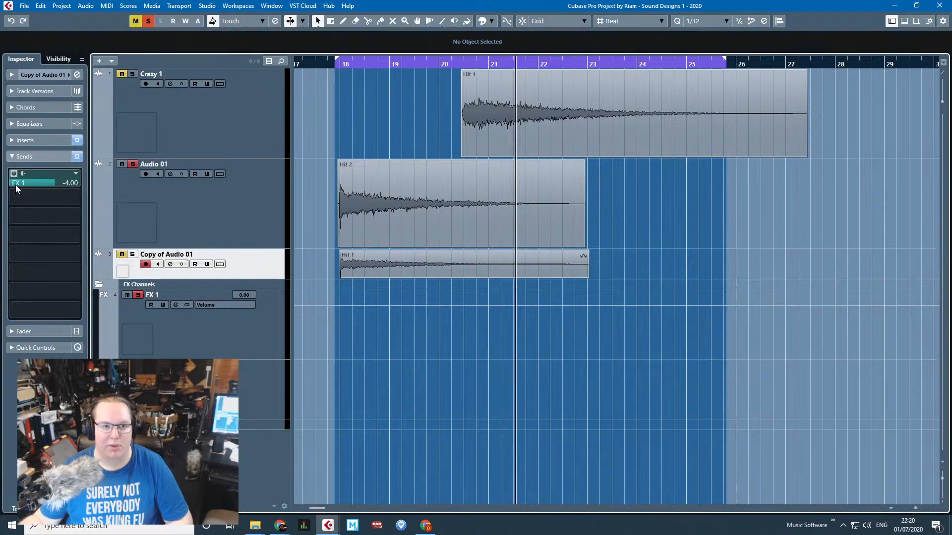
left_click(14, 174)
left_click(271, 191)
Cut the lows on Audio 01 during playback by setting equalizer band 1 to -24.0 dB at about 21 Hz.
left_click(340, 65)
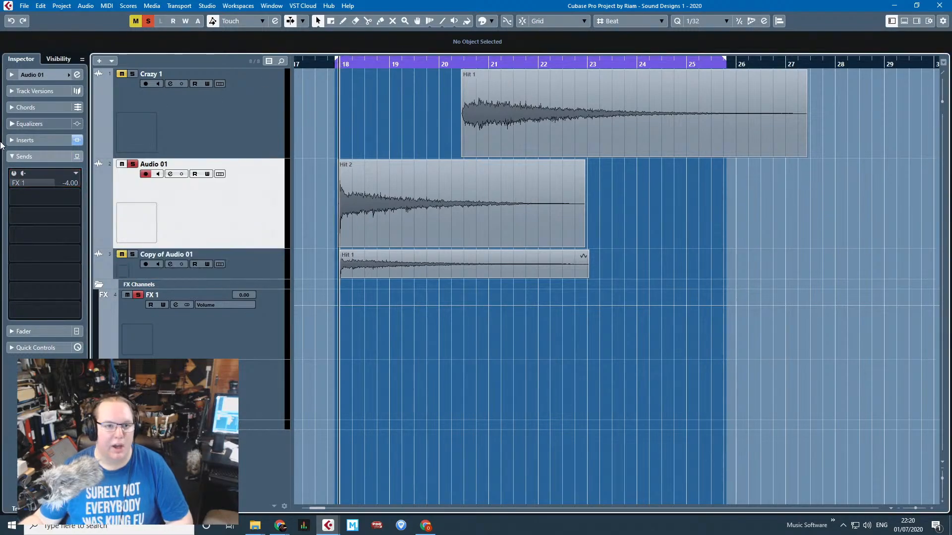
left_click(10, 123)
key("space")
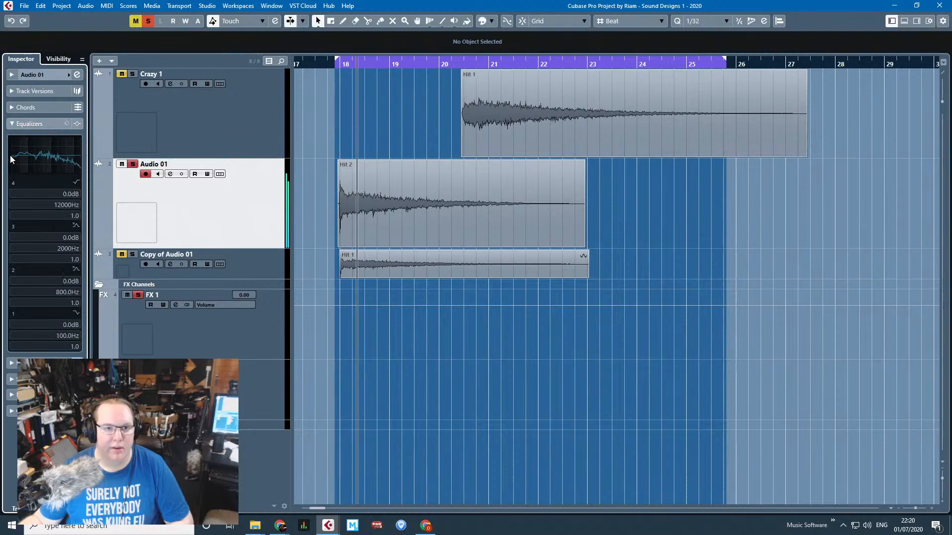
left_click_drag(12, 158, 16, 183)
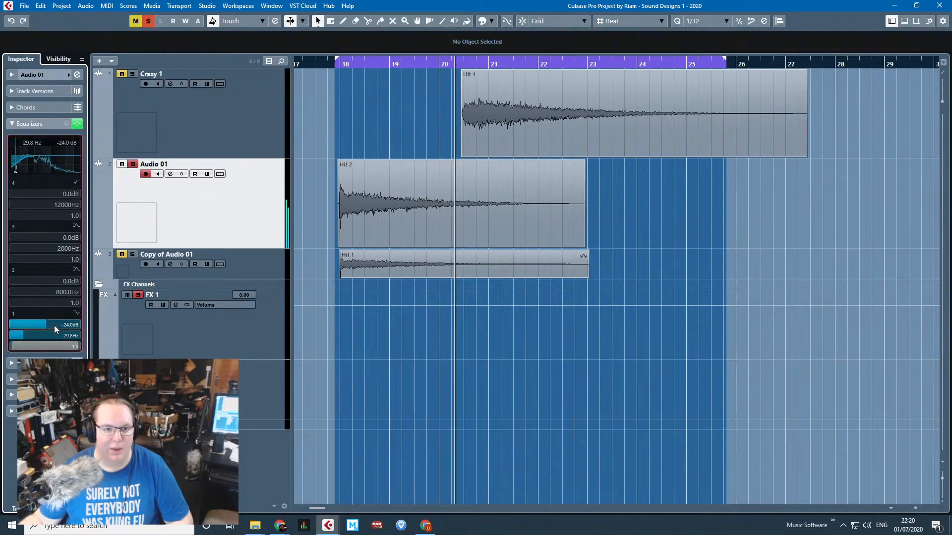
left_click_drag(49, 335, 32, 335)
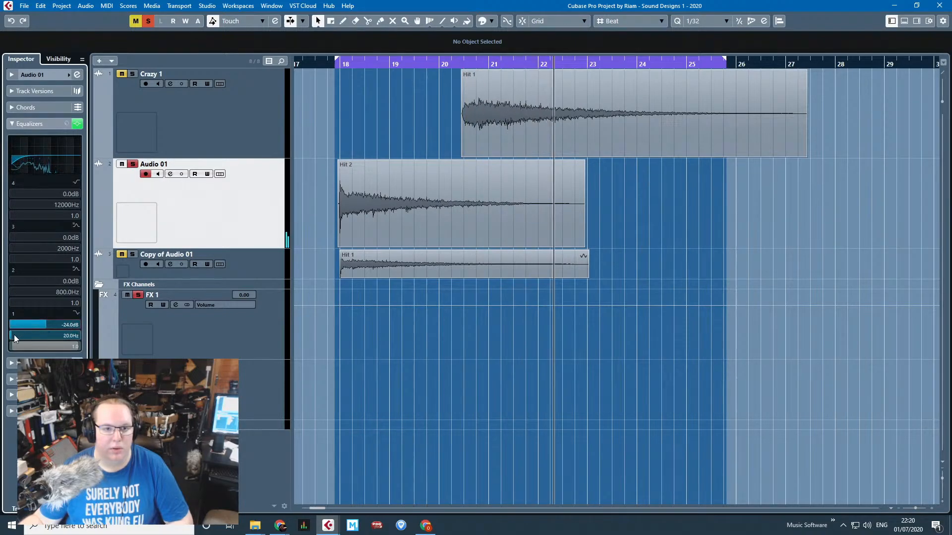
left_click_drag(14, 334, 36, 337)
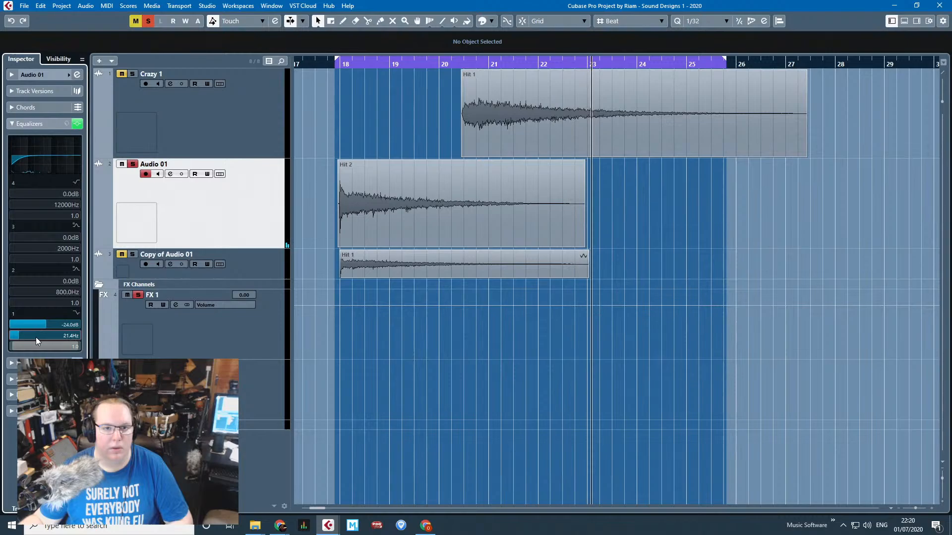
Set equalizer band 1 on Copy of Audio 01 to -24.0 dB at 28.3 Hz and play from bar 18.
left_click(260, 257)
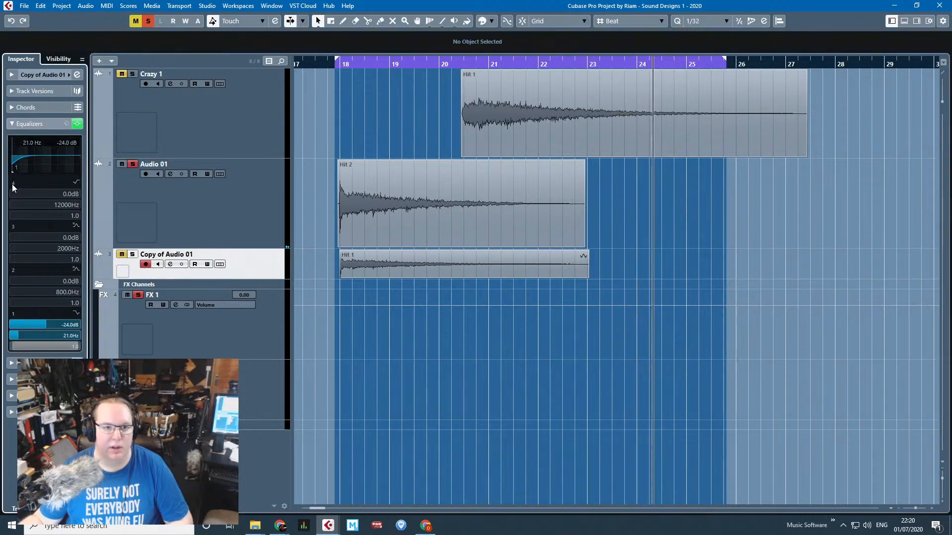
left_click_drag(12, 183, 15, 183)
left_click_drag(336, 64, 335, 70)
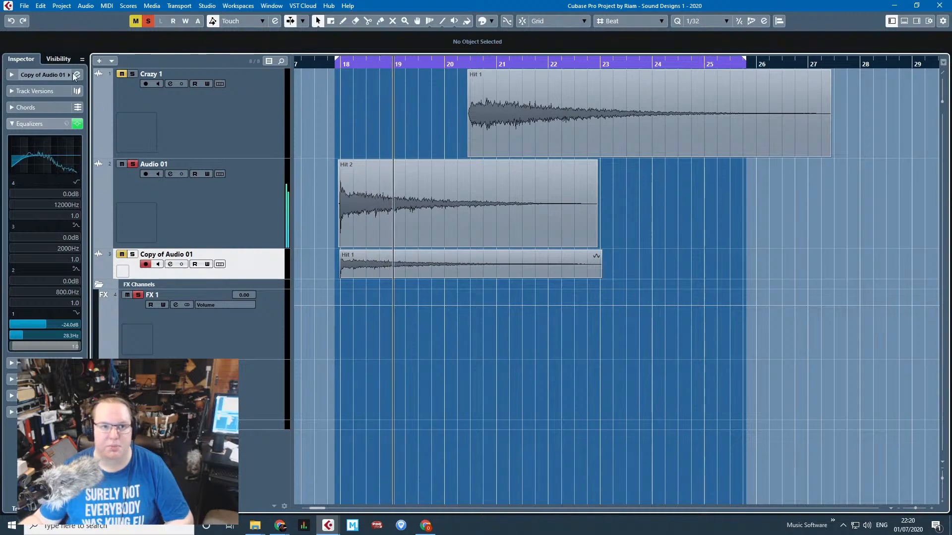
left_click(24, 6)
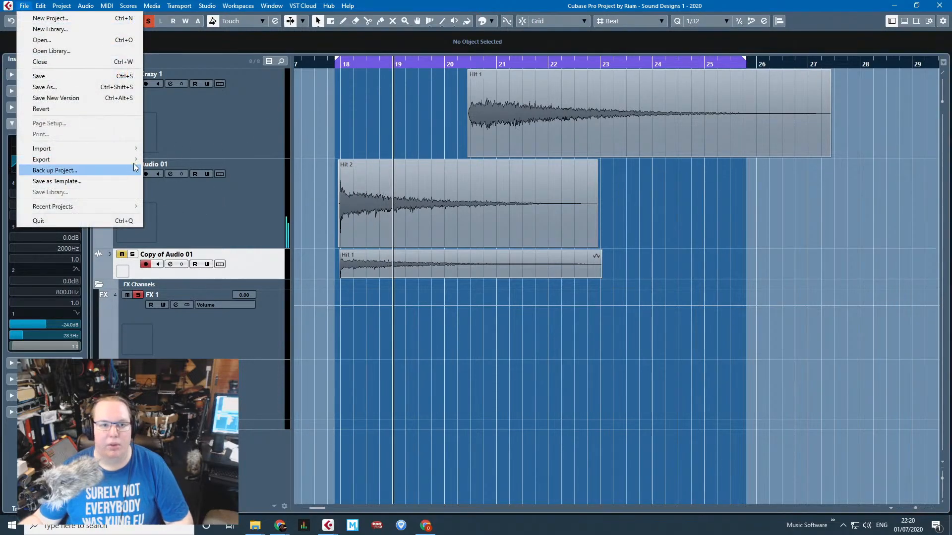
mouse_move(127, 159)
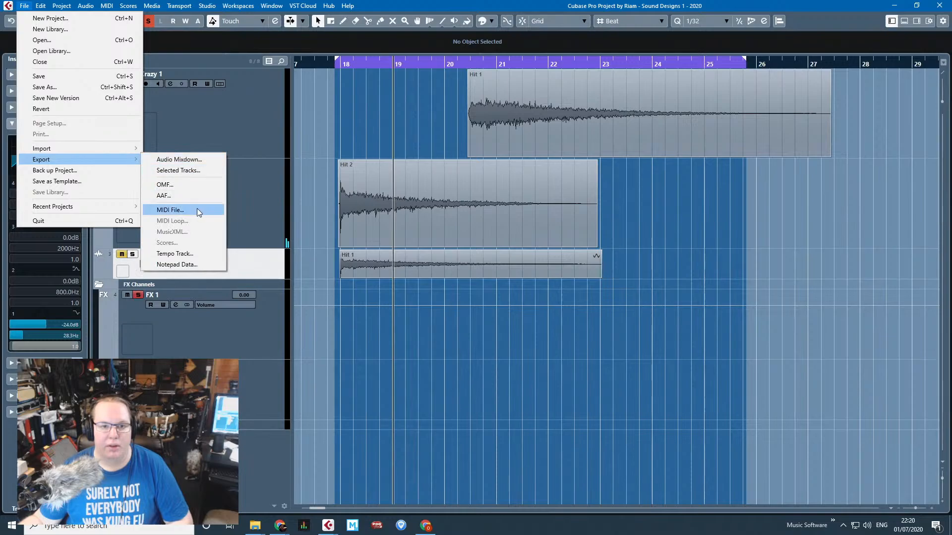
left_click(385, 117)
Add a Pitch Shift process to the Hit 2 event on Audio 01, in Envelope mode with the curve reset.
left_click(423, 182)
right_click(423, 182)
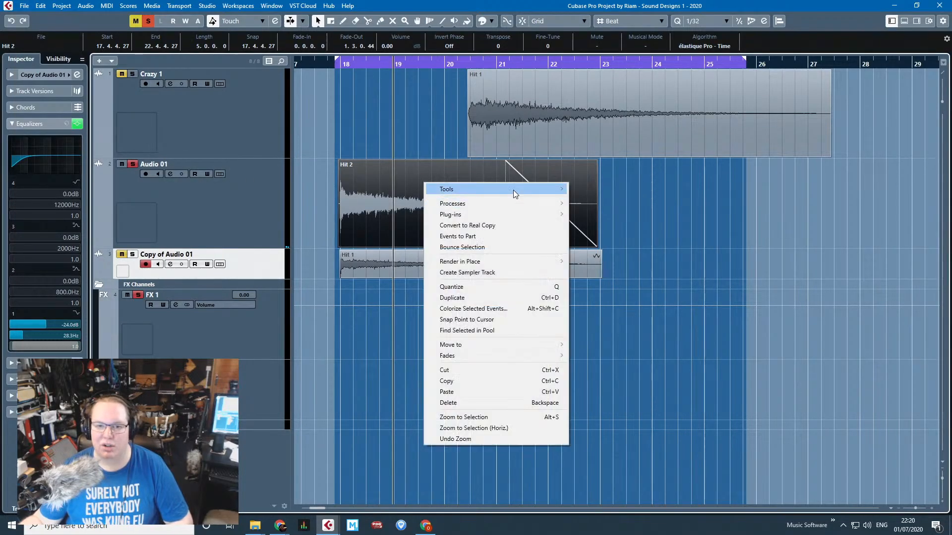
mouse_move(519, 204)
left_click(631, 270)
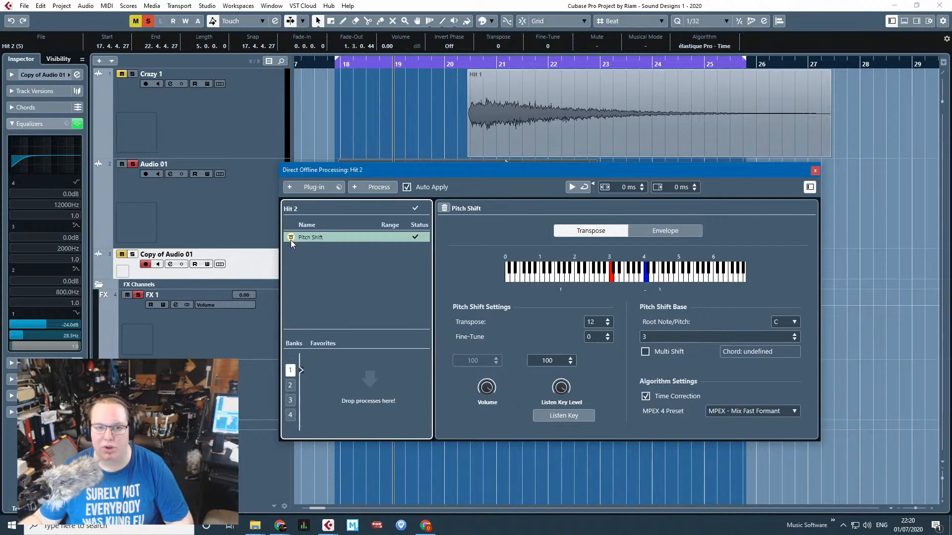
left_click(663, 230)
left_click(720, 261)
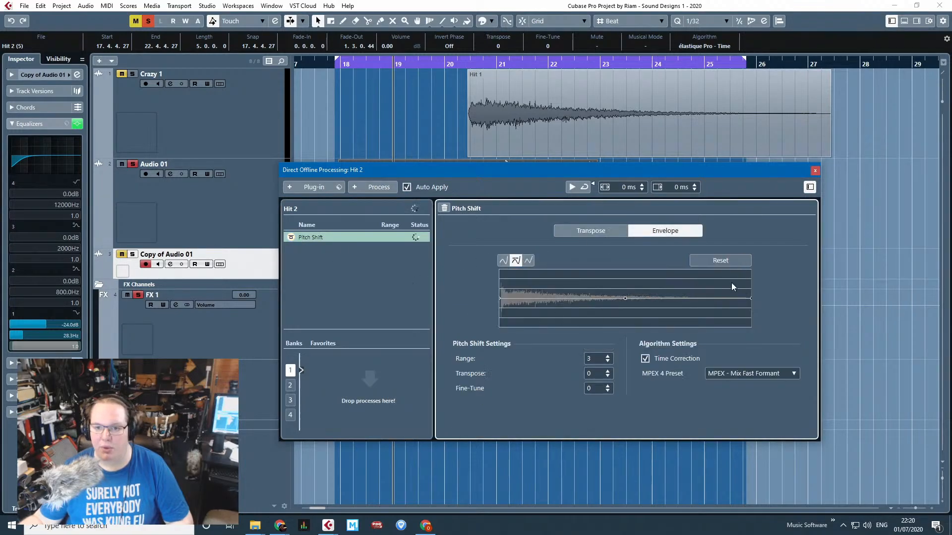
Shape the Hit 2 pitch envelope to start below pitch and rise early to the centre line, and play from bar 18.
left_click(526, 298)
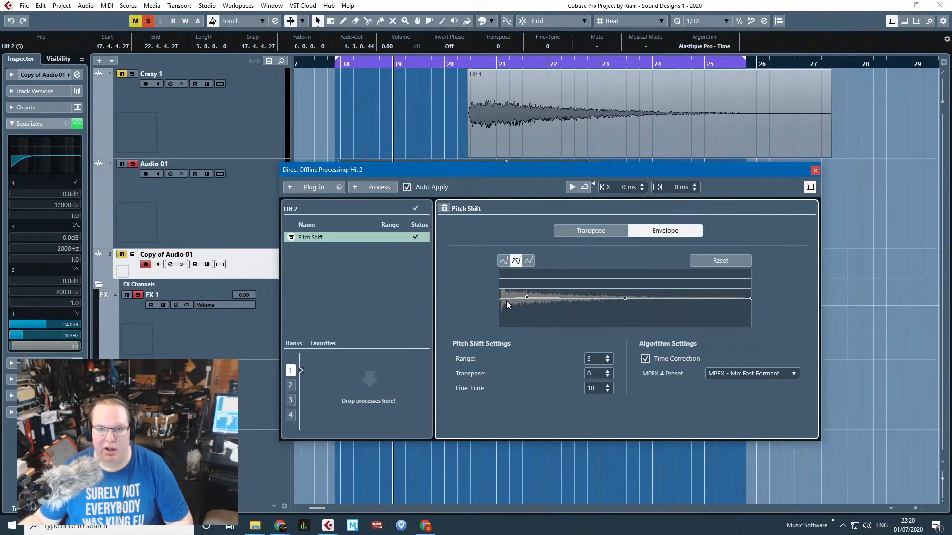
mouse_move(500, 299)
left_mouse_down()
mouse_move(547, 299)
mouse_move(500, 306)
left_mouse_up()
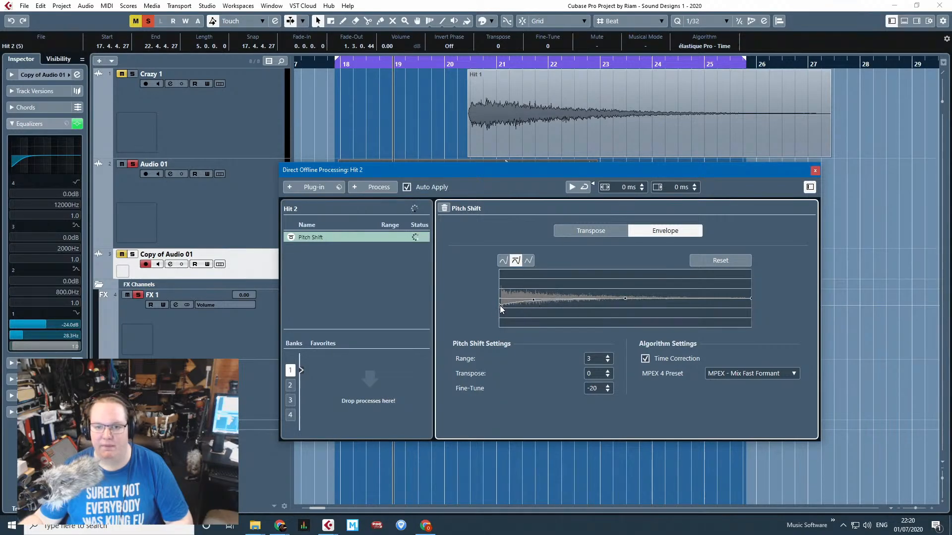
left_click(815, 170)
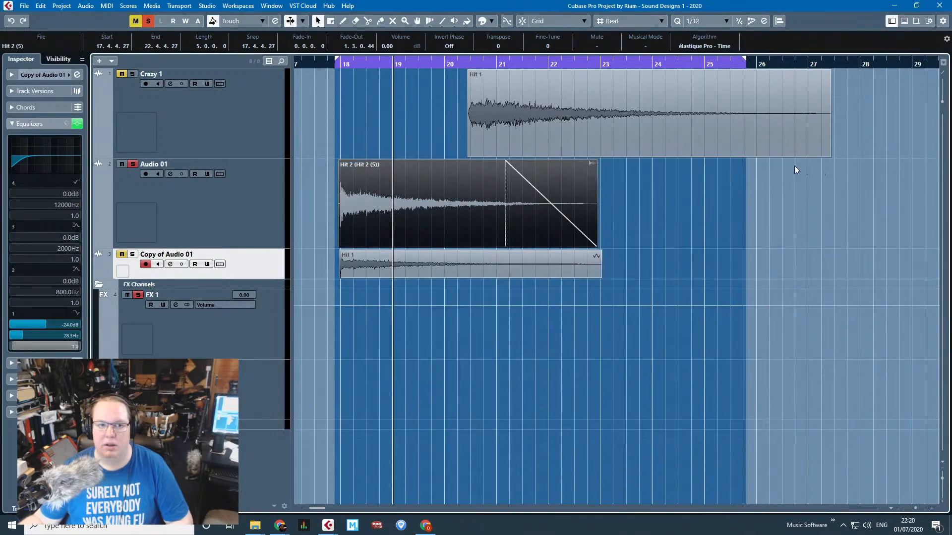
left_click(339, 65)
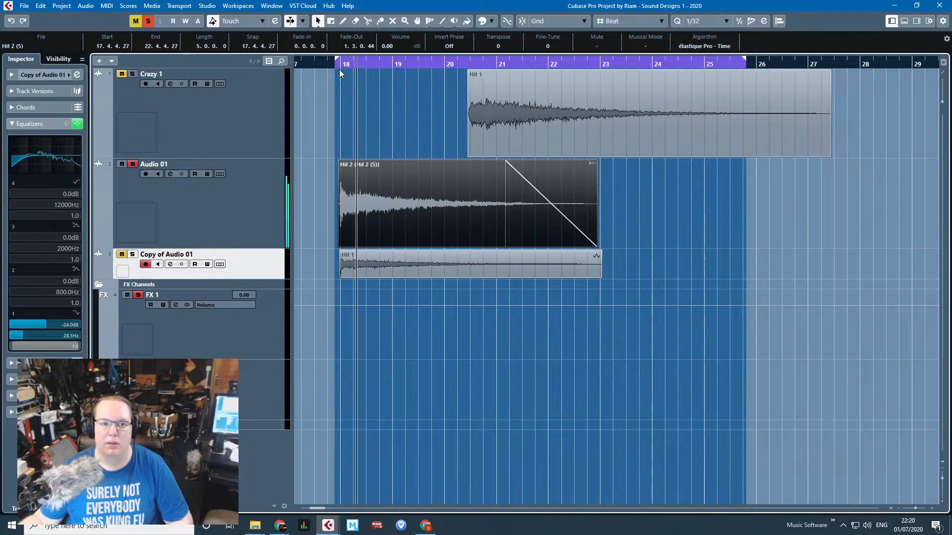
left_click(333, 66)
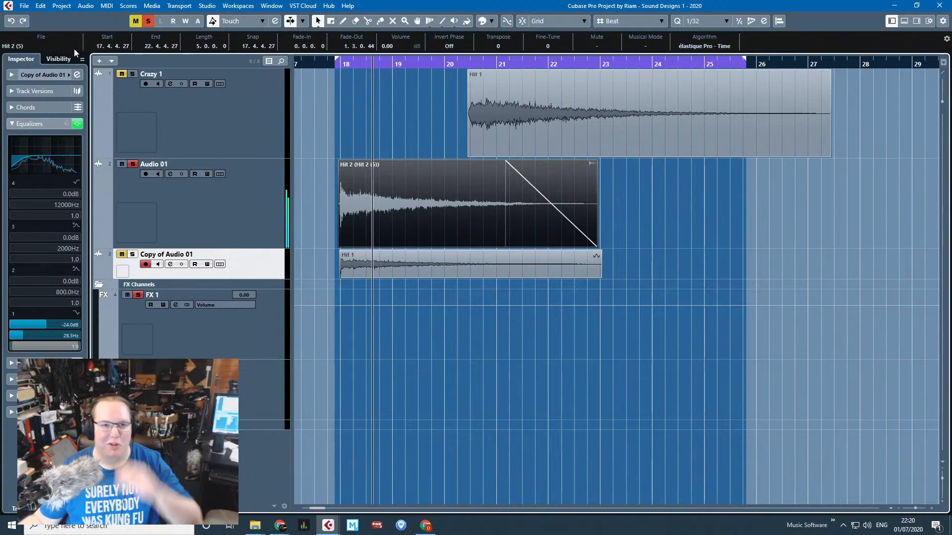
Start an audio mixdown export and set its file path to the project audio folder.
left_click(22, 7)
mouse_move(90, 162)
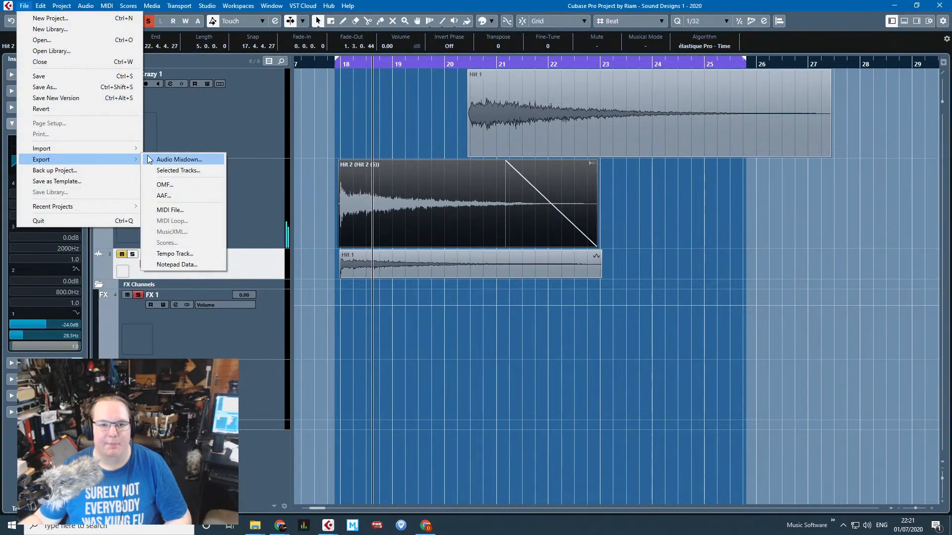
left_click(187, 157)
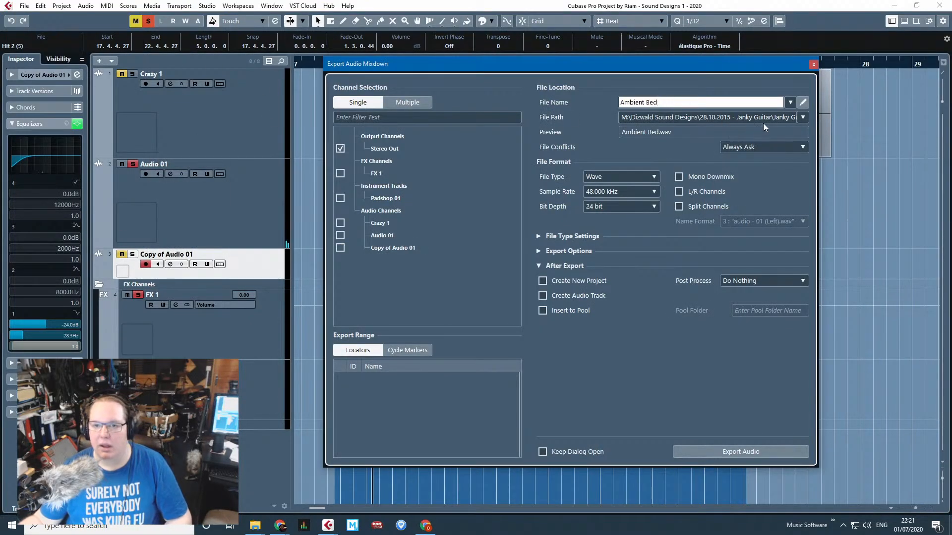
left_click(783, 117)
key("Escape")
left_click(802, 117)
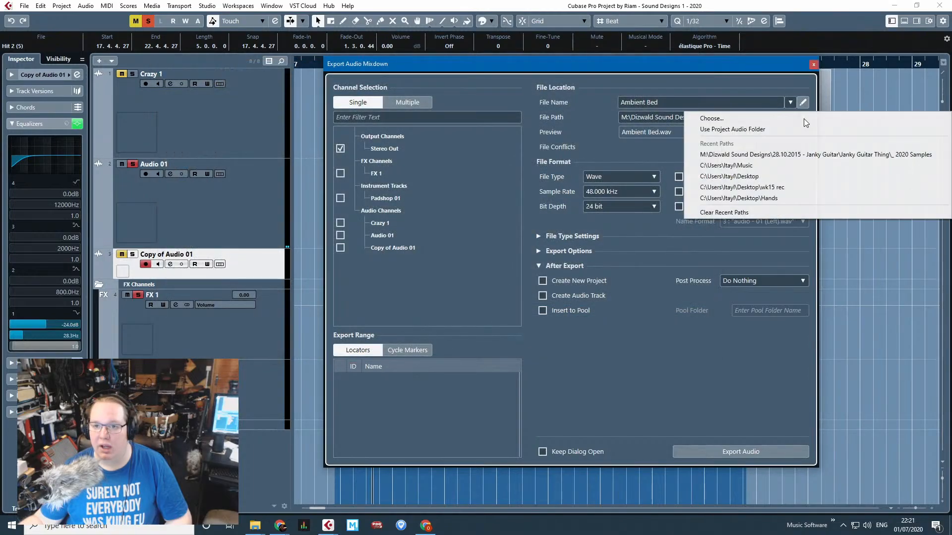
left_click(805, 129)
Export the mixdown as "Hit bounce 1", inserting it to the pool and creating an audio track.
left_click(708, 104)
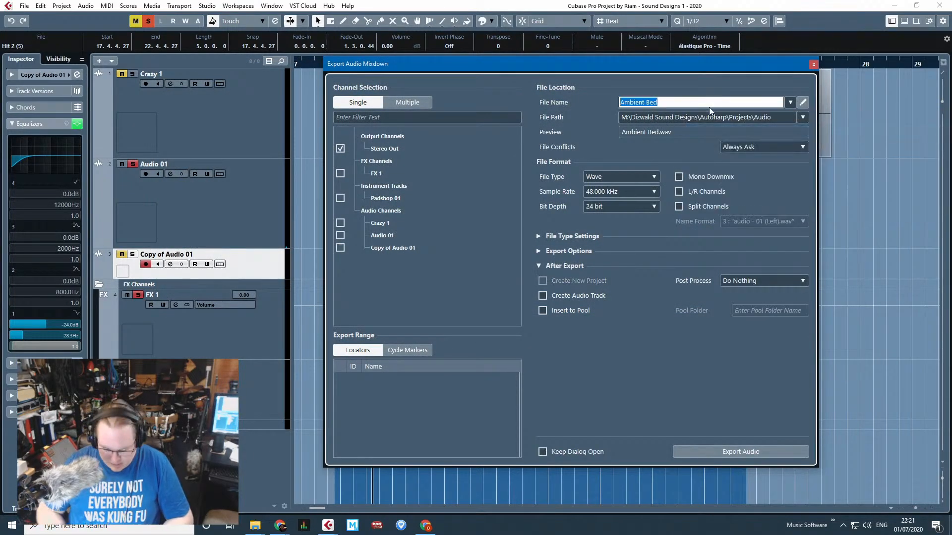
type("Hit bounce 1")
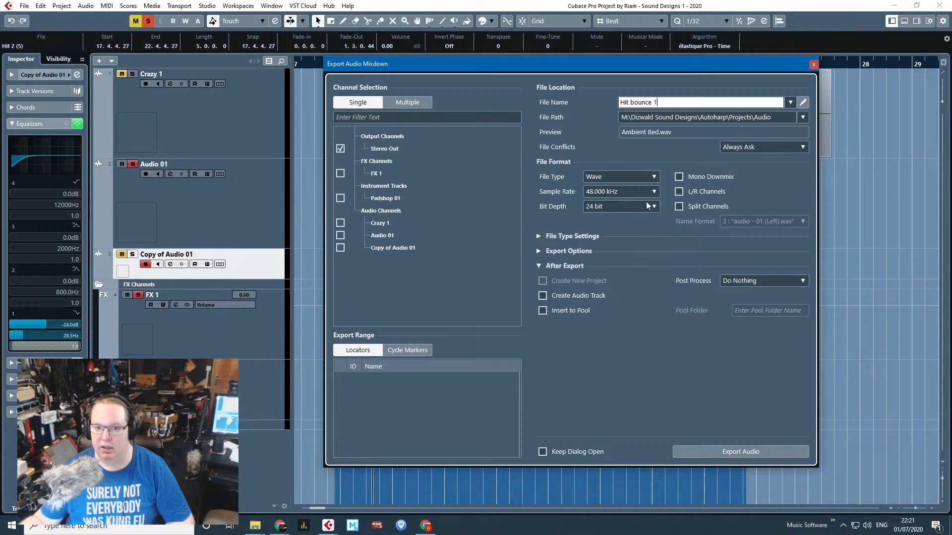
left_click(543, 310)
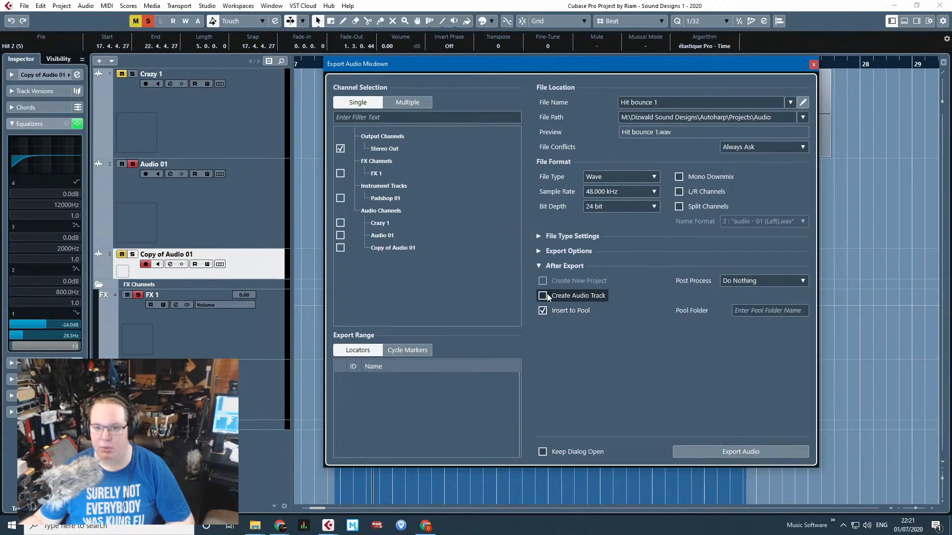
left_click(545, 296)
left_click(739, 452)
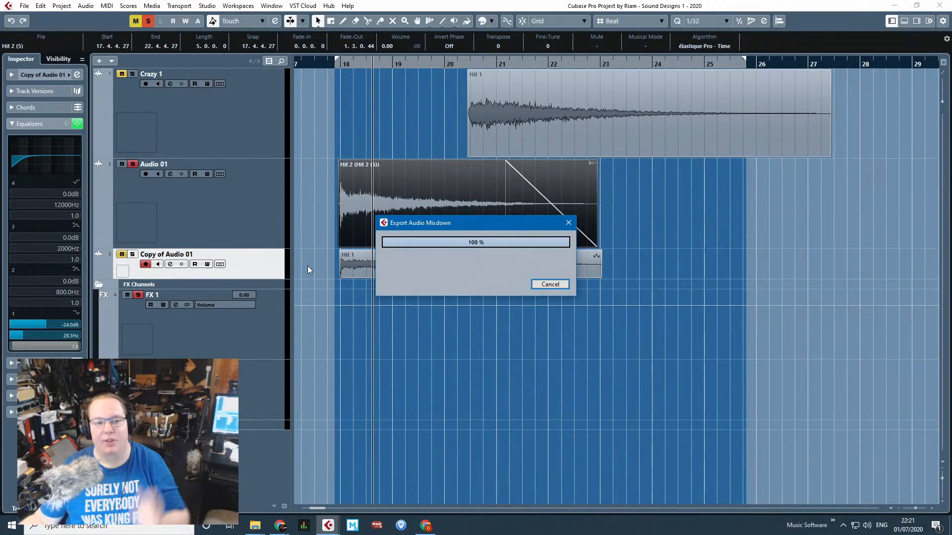
Solo Copy of Audio 01 instead of Audio 01 and add a Pitch Shift process to its Hit 1 event.
left_click(133, 164)
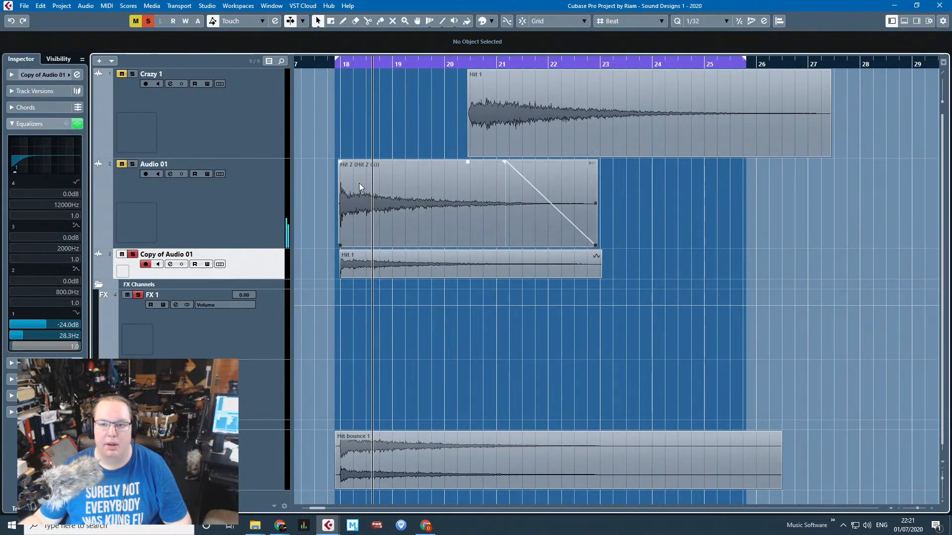
left_click(510, 255)
right_click(386, 263)
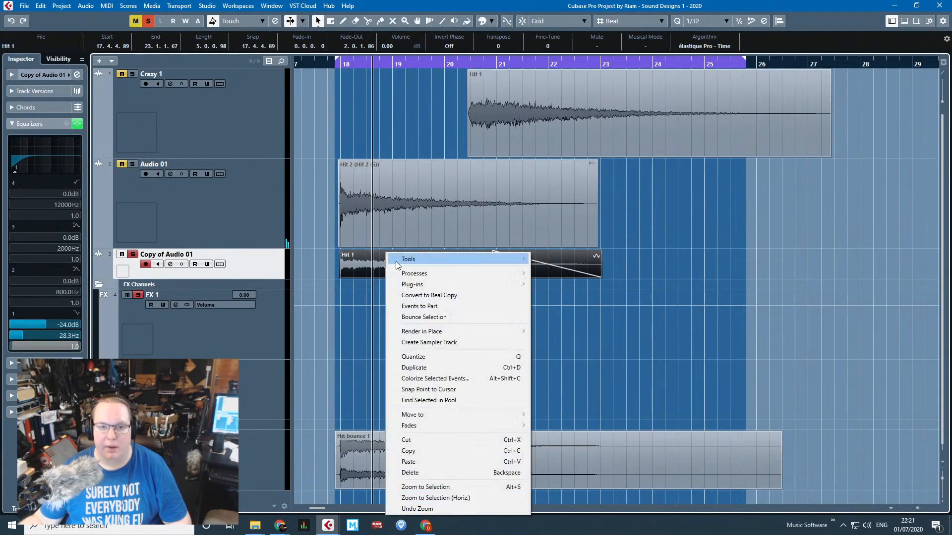
mouse_move(452, 274)
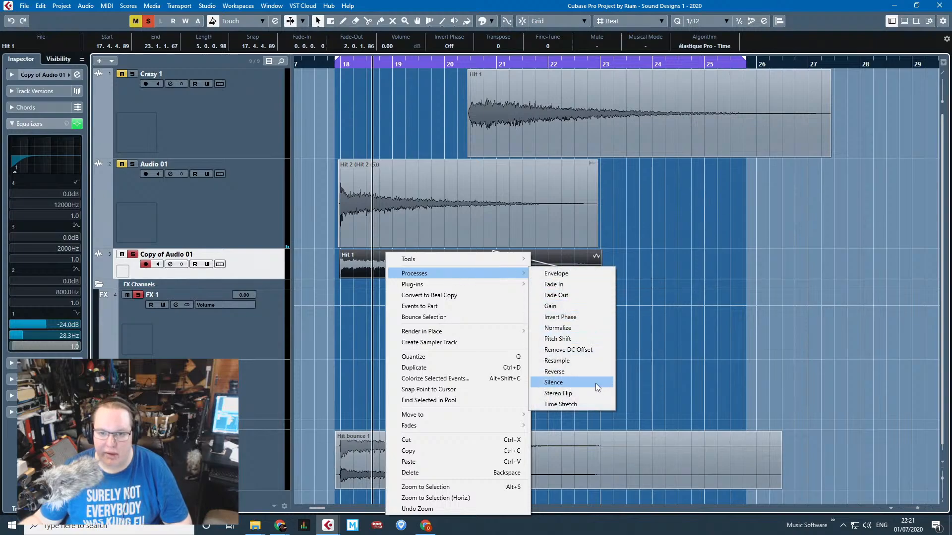
left_click(587, 339)
Lower the start of the Hit 1 pitch envelope to transpose -1, fine-tune -6, and play from bar 18.
left_click_drag(534, 299, 539, 300)
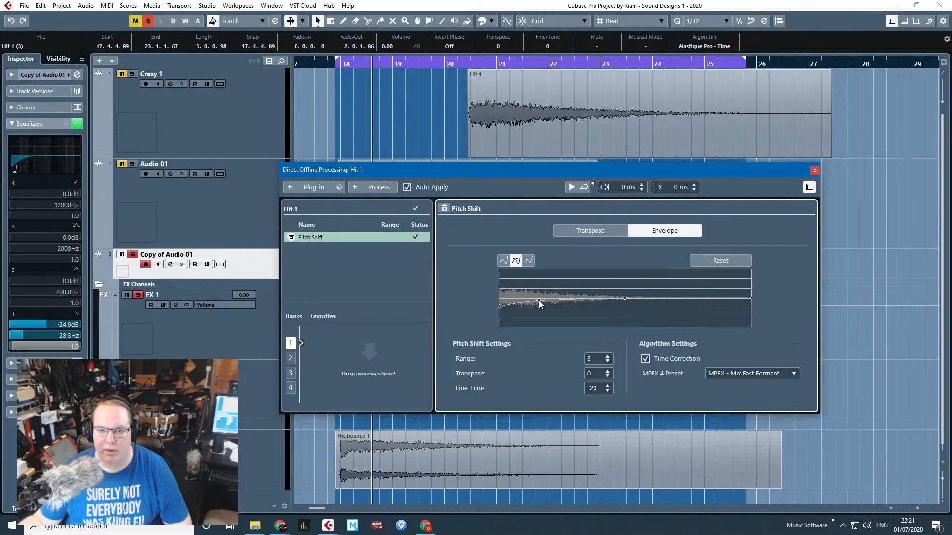
left_click(500, 307)
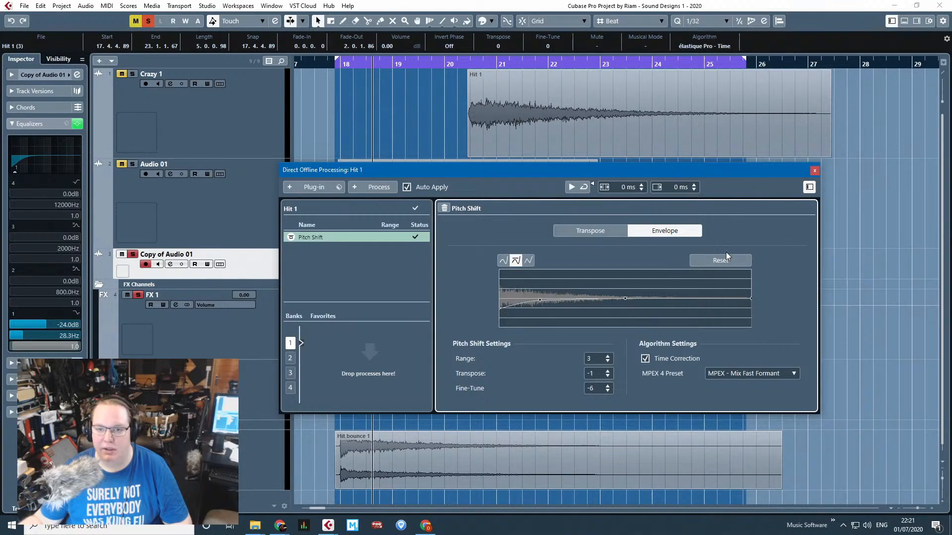
left_click(815, 170)
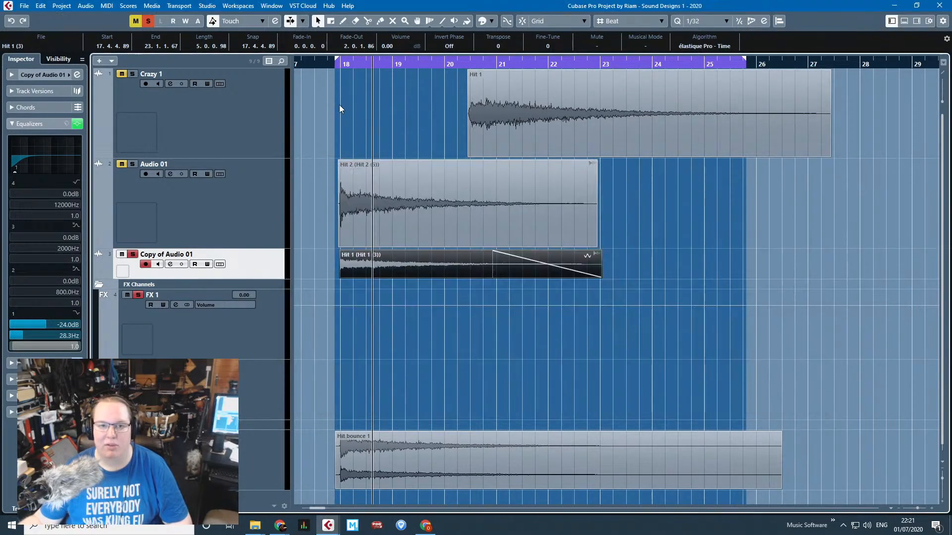
left_click(331, 66)
key("space")
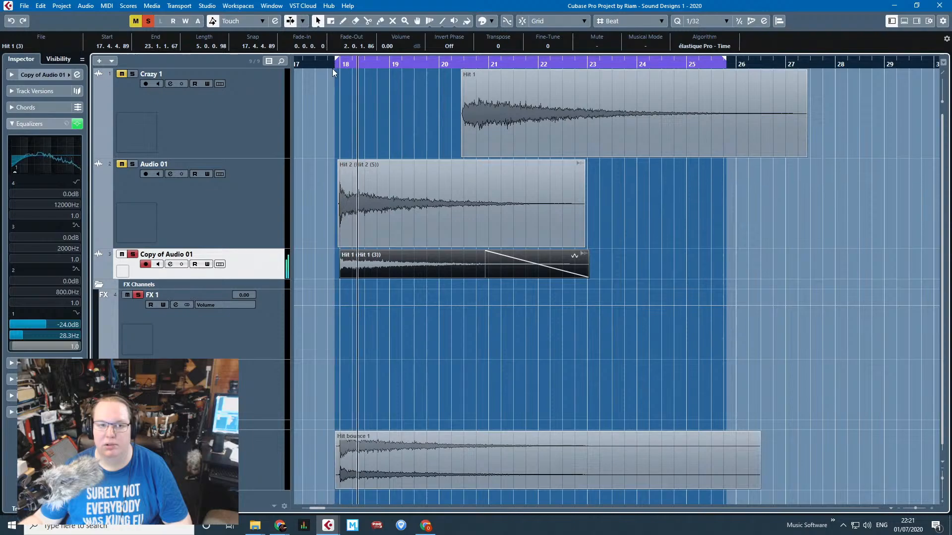
Export the soloed Copy of Audio 01 as an audio mixdown named "Hit bounce 2".
left_click(24, 6)
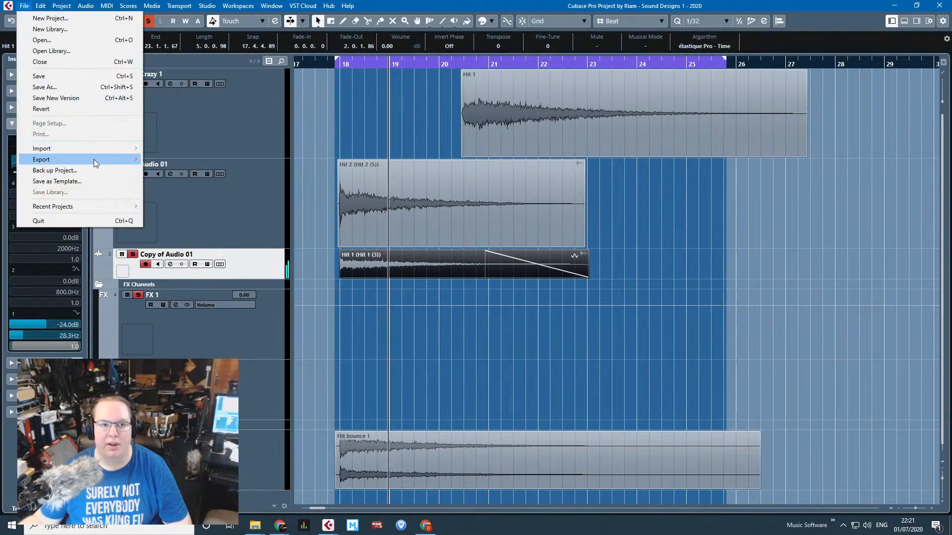
mouse_move(94, 159)
left_click(173, 159)
left_click(663, 102)
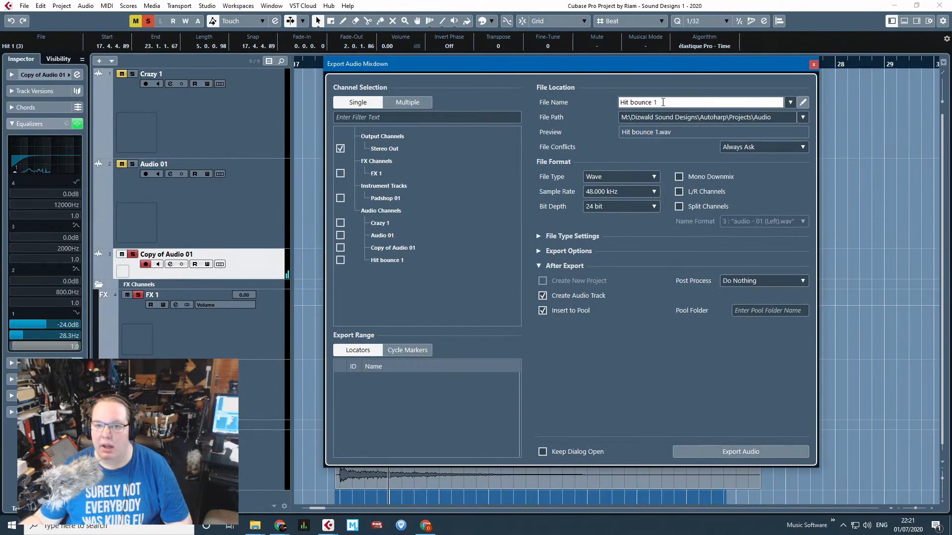
key("BackSpace")
type("2")
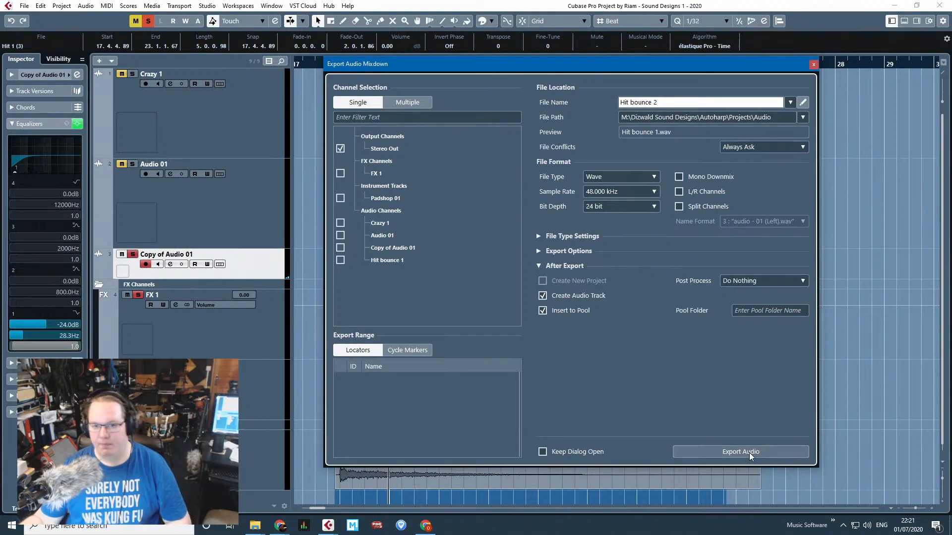
left_click(749, 451)
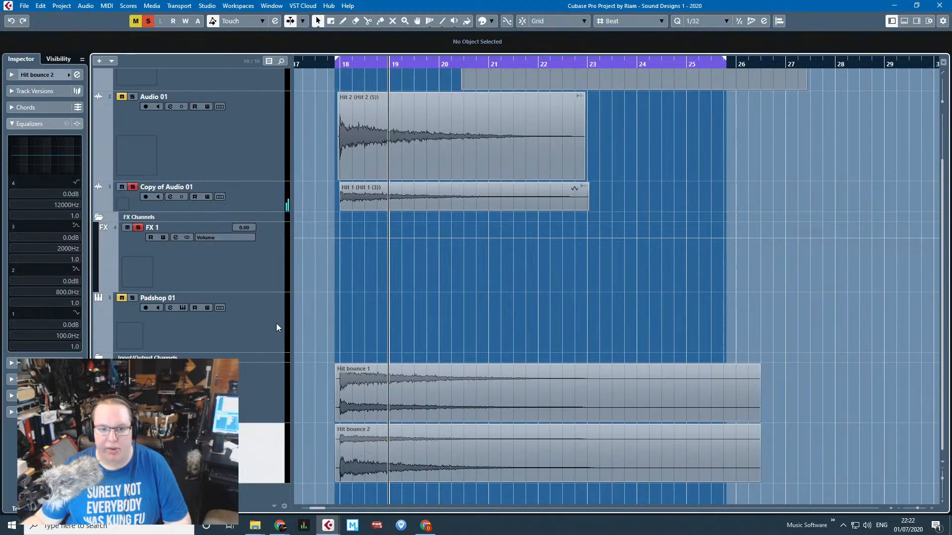
Trim Hit bounce 1 and Hit bounce 2 together to end at about 23.3.1, with a short fade-out.
left_click(364, 406)
left_click_drag(315, 378, 372, 444)
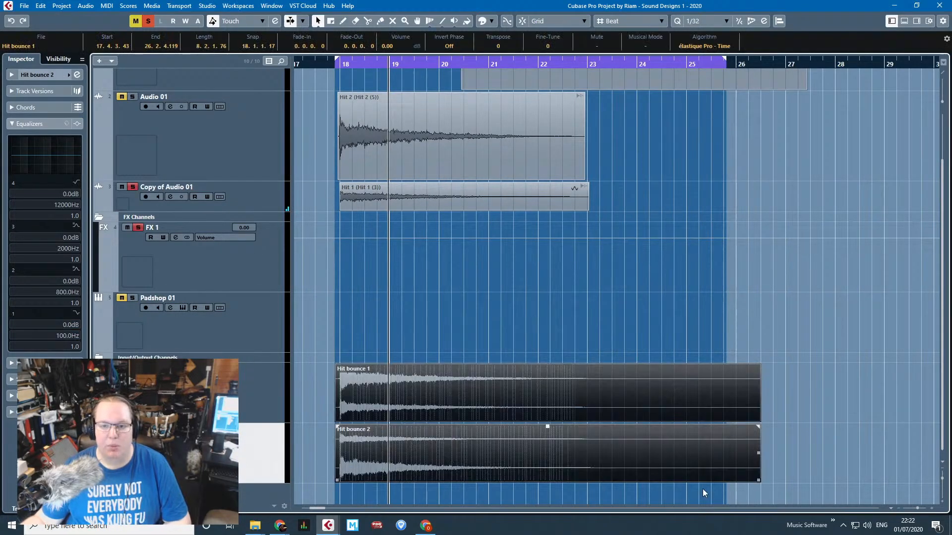
left_click_drag(944, 106, 942, 94)
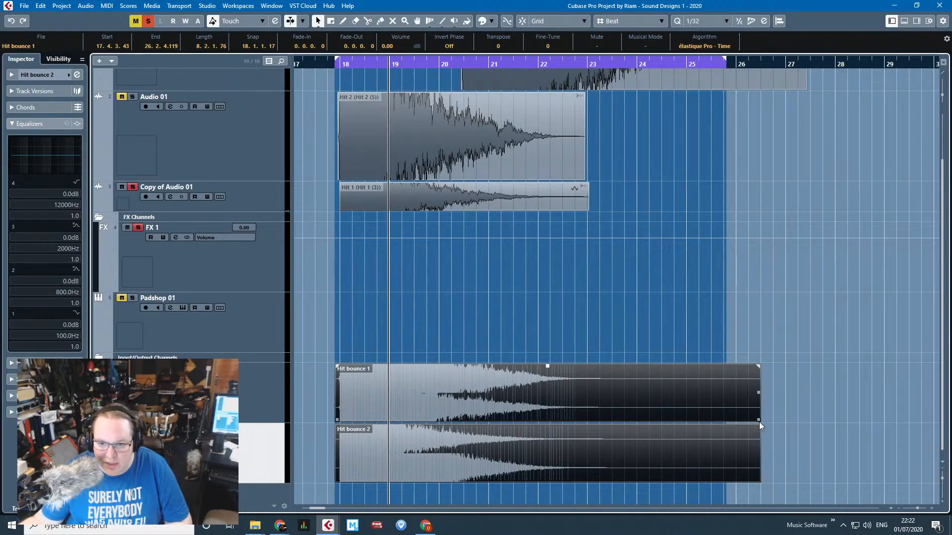
left_click_drag(755, 446, 589, 419)
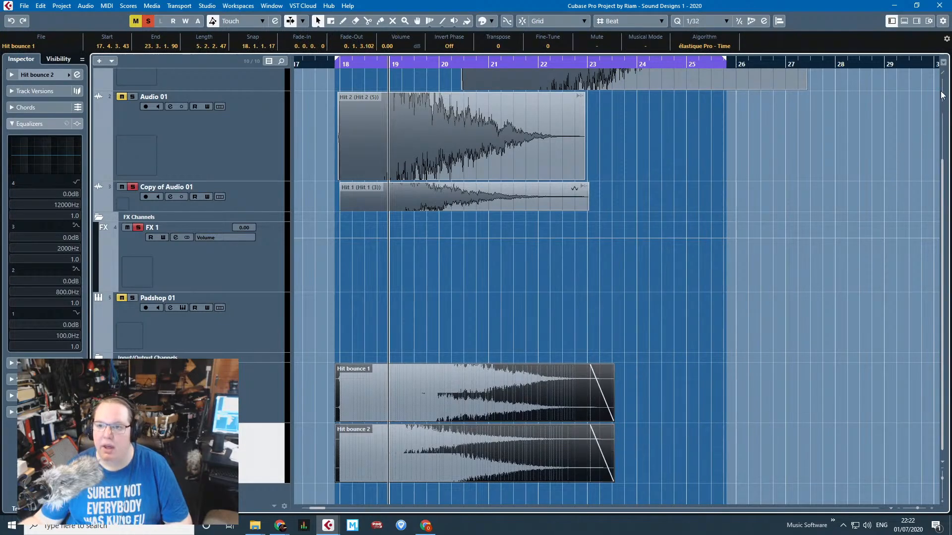
Reverse both Hit bounce events and remove their fade-outs.
right_click(376, 383)
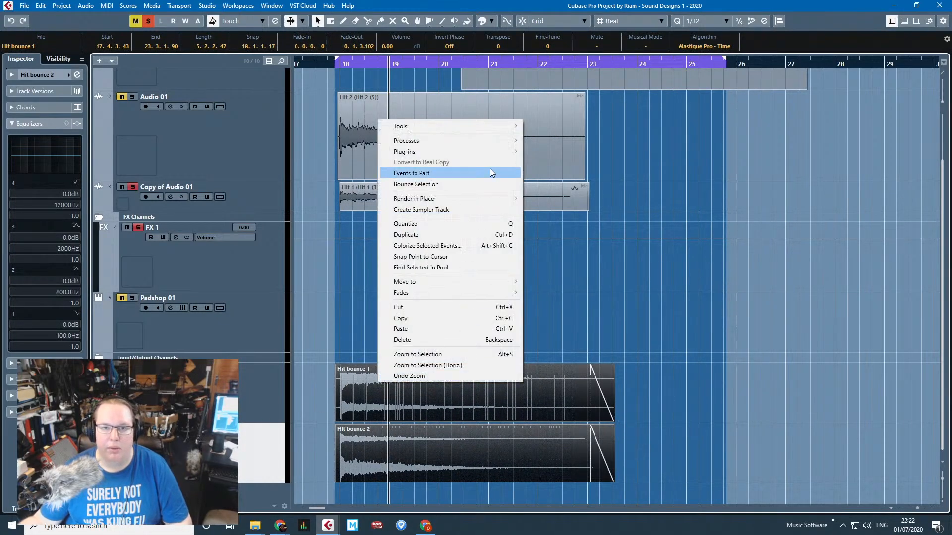
mouse_move(483, 141)
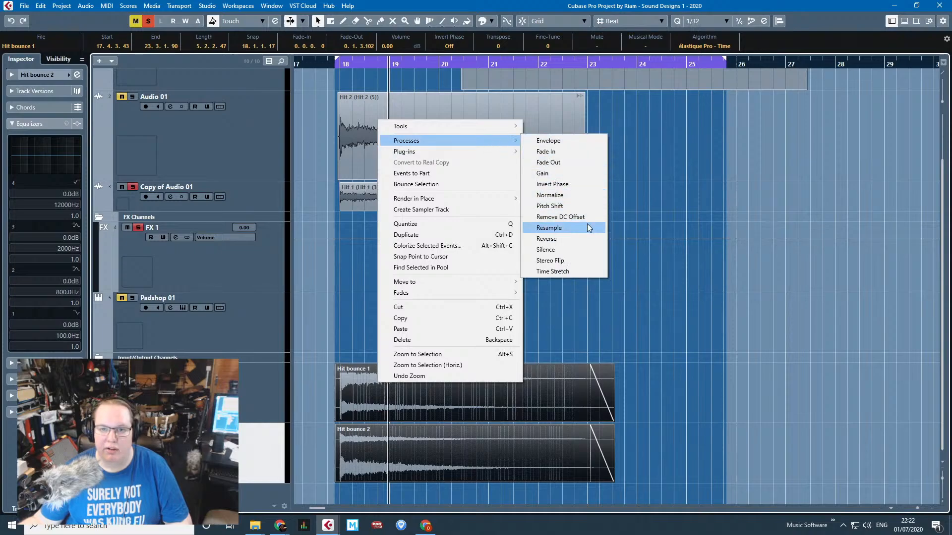
left_click(588, 239)
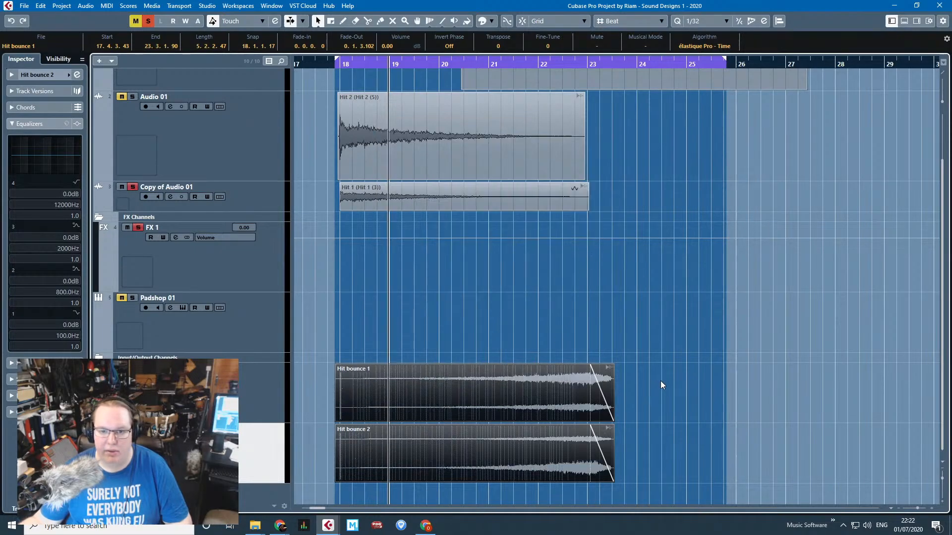
left_click_drag(590, 366, 613, 367)
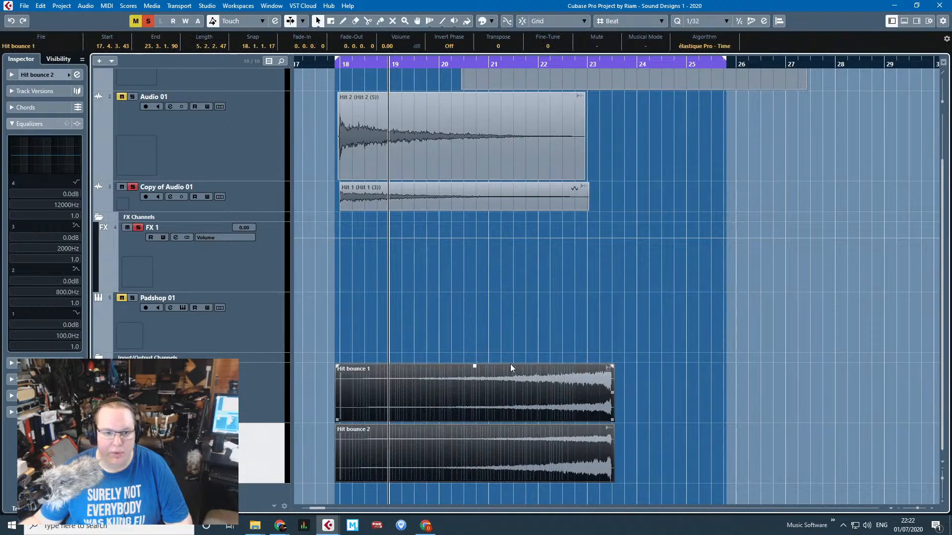
Move the Hit bounce 1 and Hit bounce 2 tracks directly above Audio 01, and solo Audio 01.
left_click(258, 406, "shift")
left_click_drag(240, 396, 275, 106)
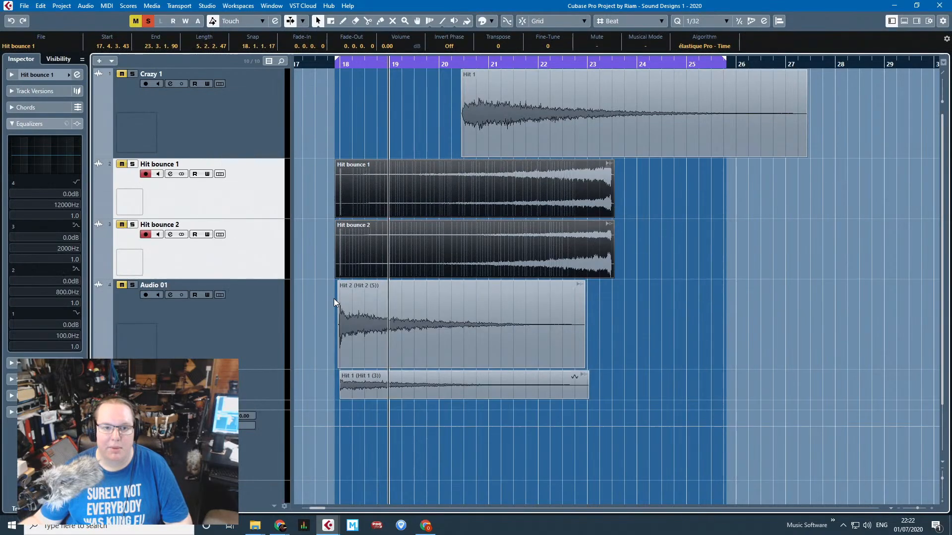
left_click(122, 285)
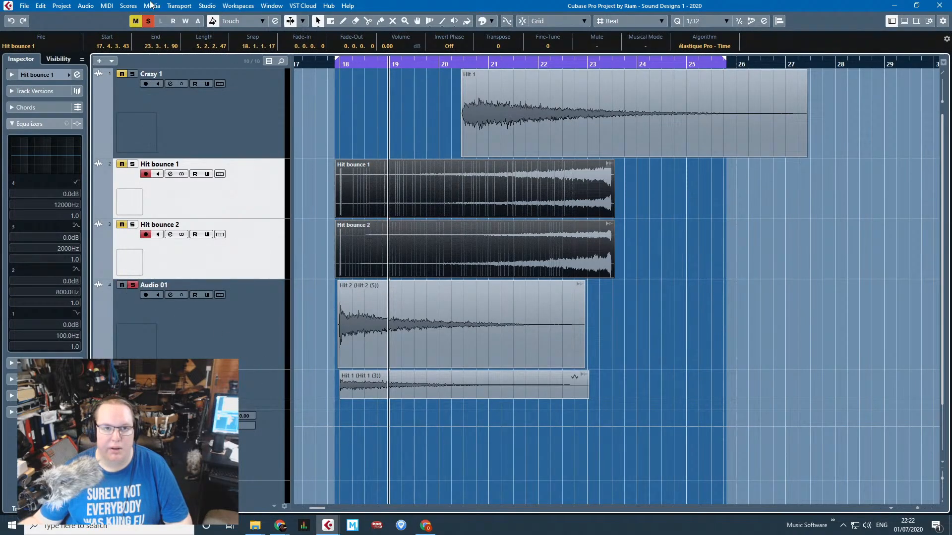
Solo only the Hit bounce 1 and Hit bounce 2 tracks and play them from bar 18.
left_click(148, 22)
left_click(132, 225)
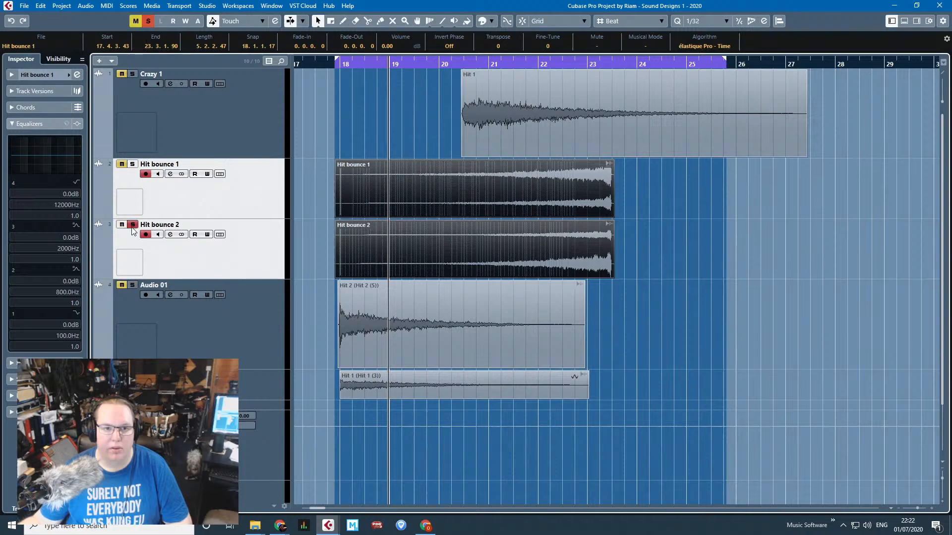
left_click(132, 164)
left_click(306, 94)
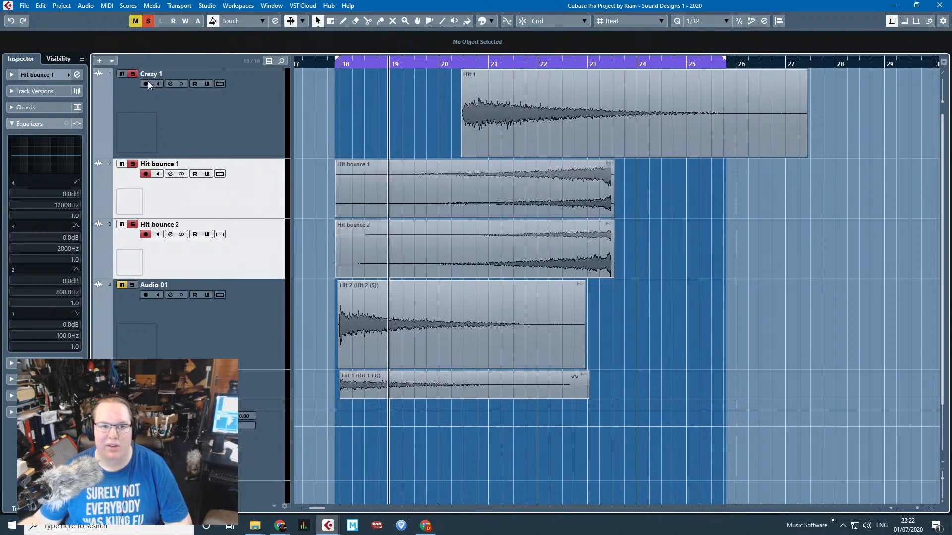
left_click(132, 74)
left_click(328, 65)
scroll(342, 138, "up", 1)
key("space")
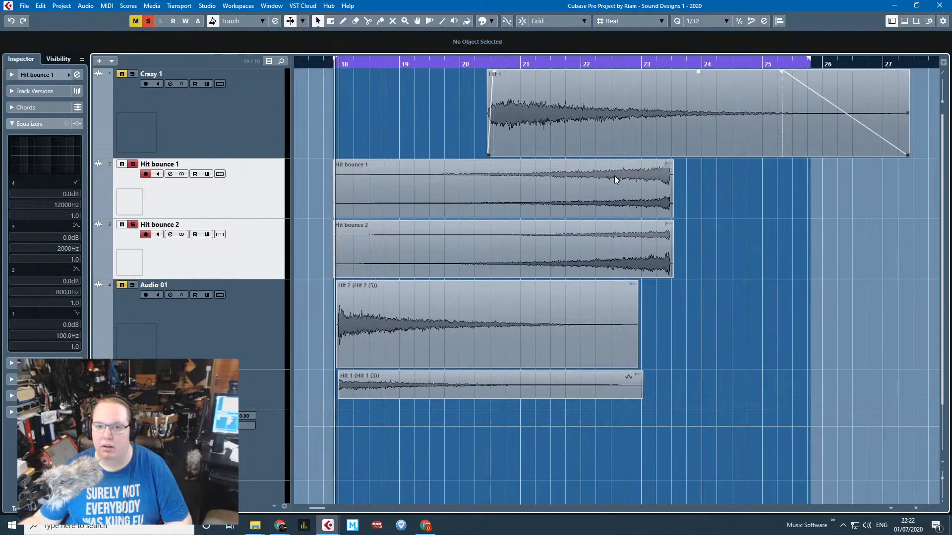
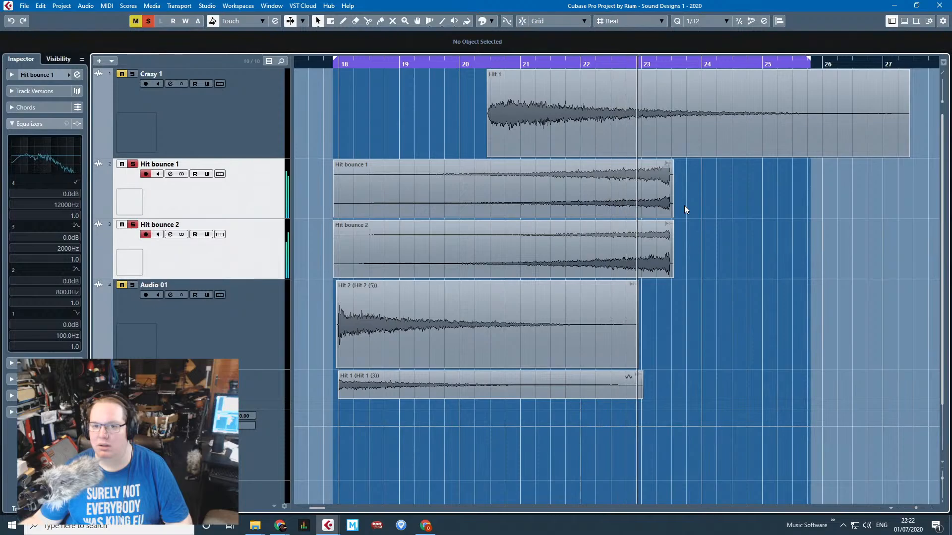
Trim the start of both Hit bounce events to about 18.2.1 and add a fade-in of about 0.1.2.114.
left_click_drag(689, 182, 577, 241)
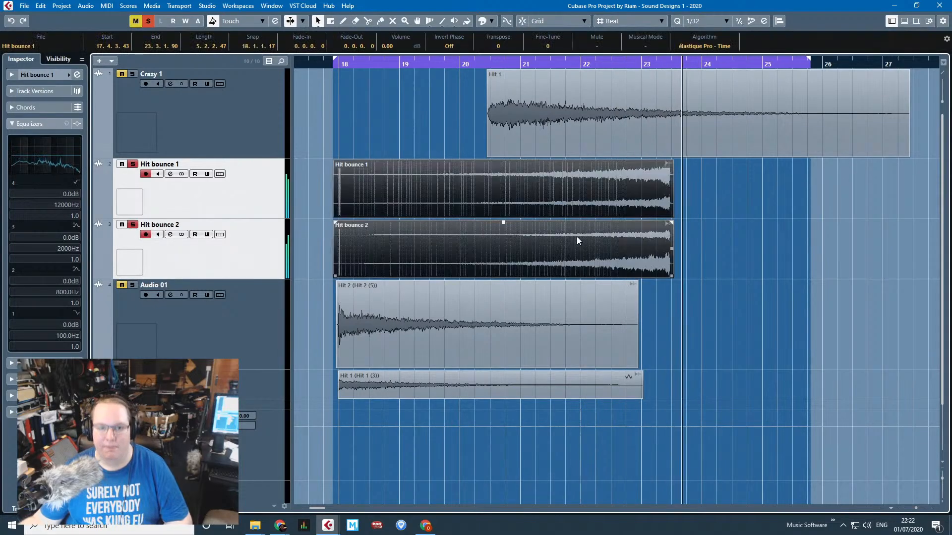
left_click_drag(334, 213, 358, 215)
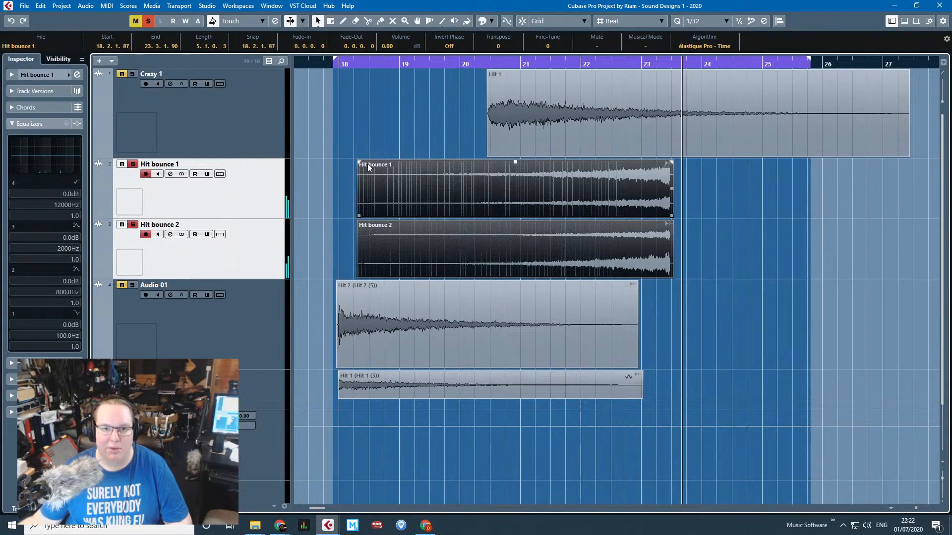
left_click_drag(359, 162, 384, 166)
Move both Hit bounce events together to start at 18.1.1.0 with snapping on.
mouse_move(474, 205)
left_mouse_down()
mouse_move(463, 205)
mouse_move(528, 207)
mouse_move(458, 208)
left_mouse_up()
key("j")
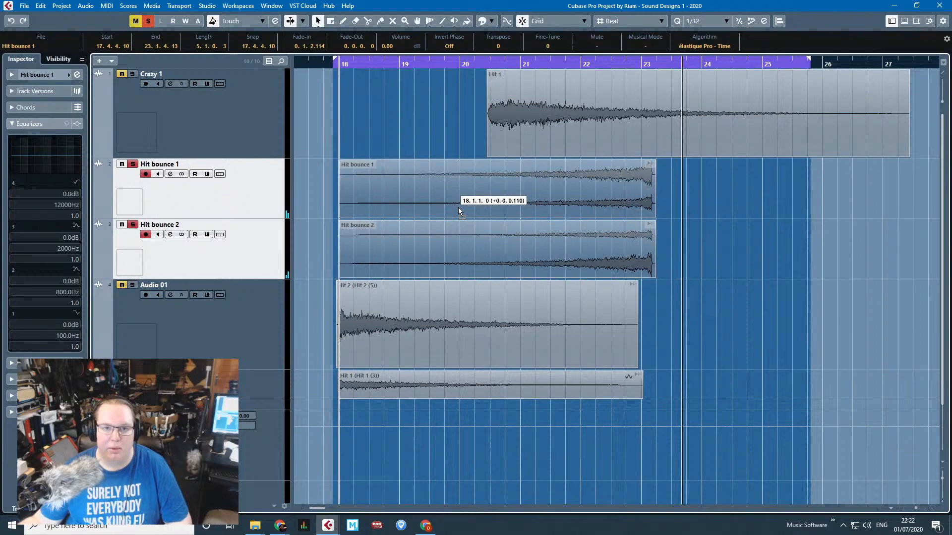
left_click(714, 216)
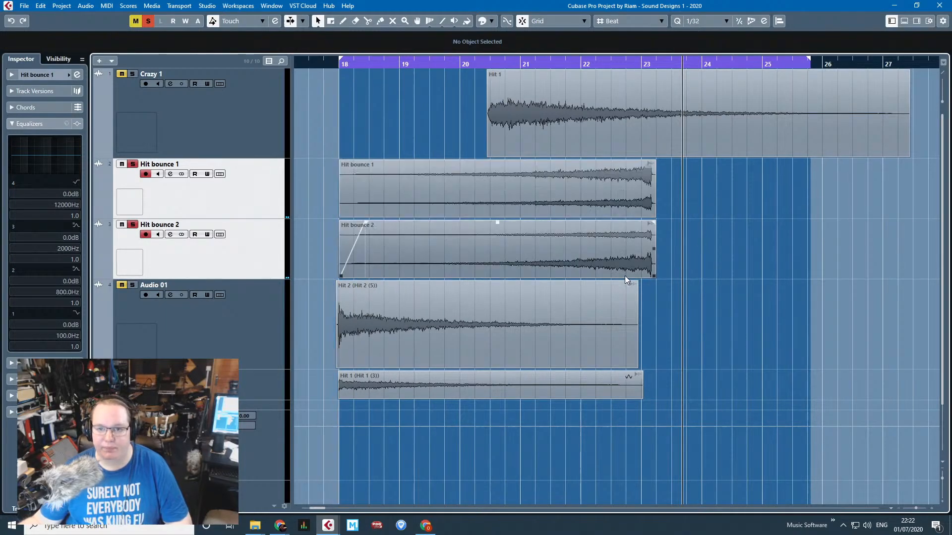
Extend the cycle range to about bar 30 and move the Hit 1 event on Crazy 1 to start at bar 24.
scroll(625, 275, "down", 3)
left_click_drag(869, 88, 873, 90)
left_click_drag(656, 105, 774, 107)
Add an active send to FX 1 on both the Hit bounce 1 and Hit bounce 2 tracks.
left_click(266, 208)
left_click(394, 267)
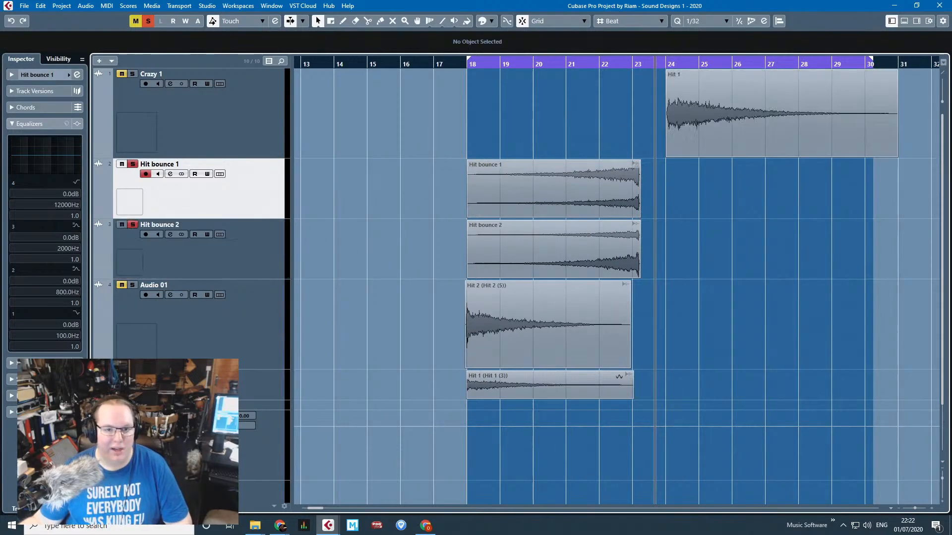
left_click(10, 381)
left_click(69, 177)
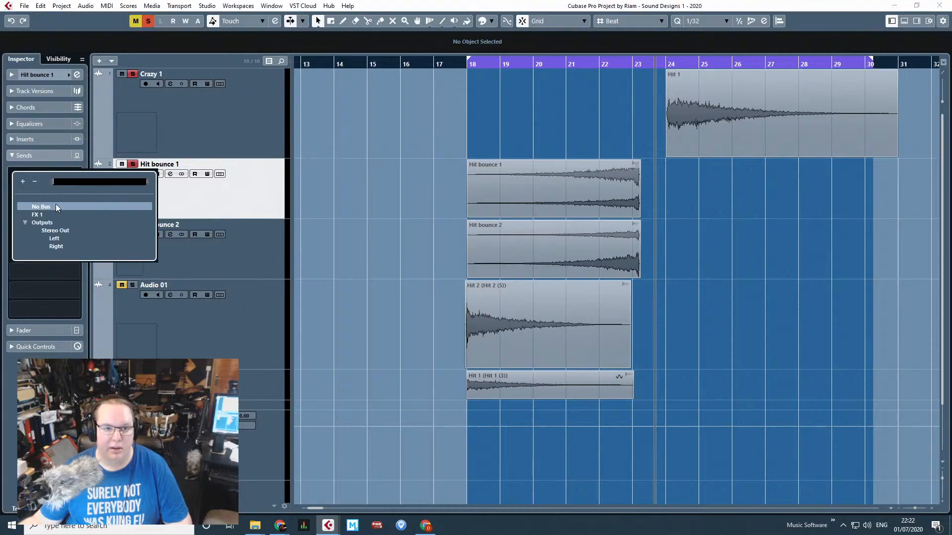
left_click(42, 216)
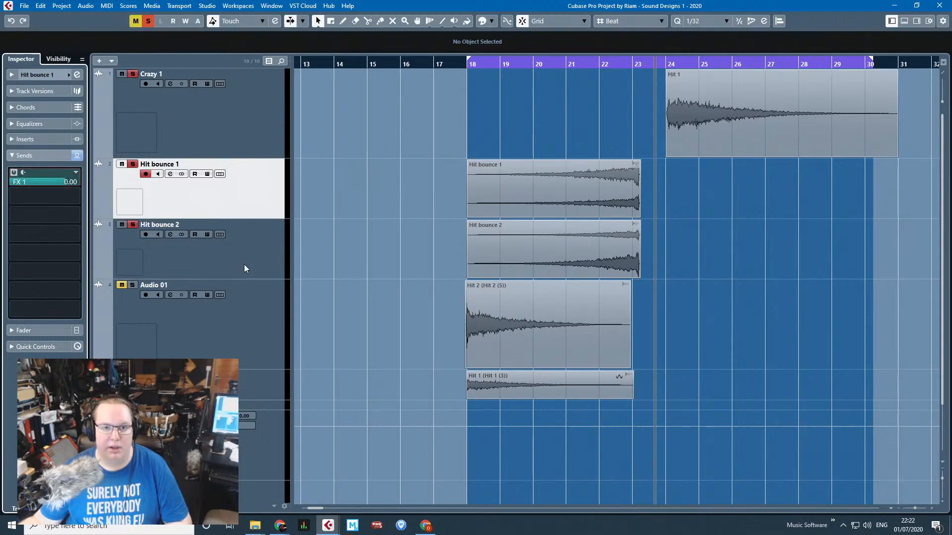
left_click(243, 263)
left_click(61, 177)
left_click(28, 213)
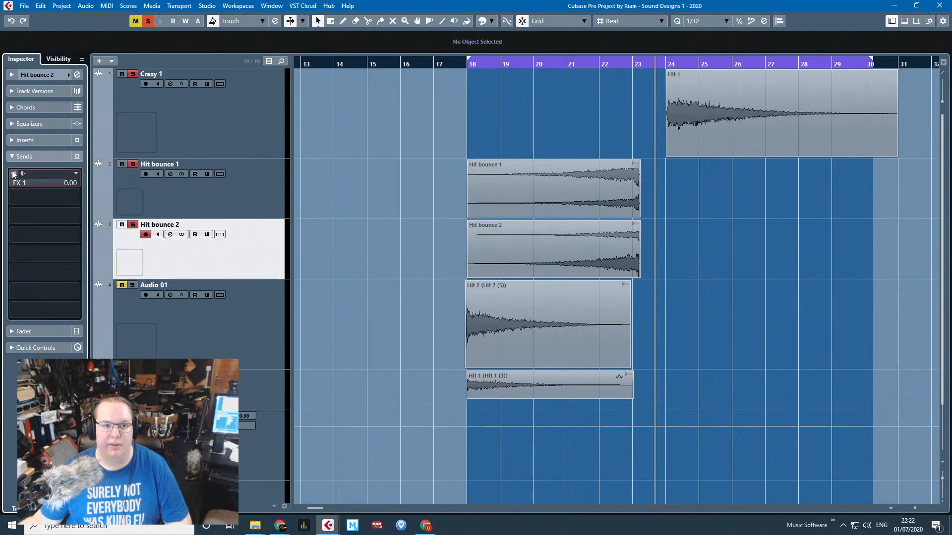
Play from bar 18 and lengthen the fade-in on both Hit bounce events to about 0.3.1.24.
left_click(472, 65)
key("space")
scroll(630, 298, "up", 2)
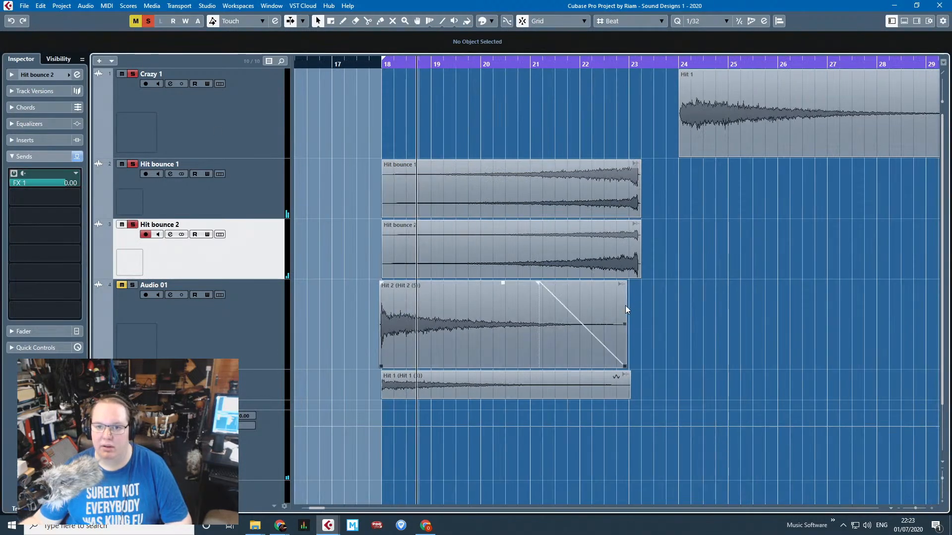
left_click(419, 202)
left_click(421, 229, "shift")
left_click_drag(404, 223, 423, 225)
left_click(454, 94)
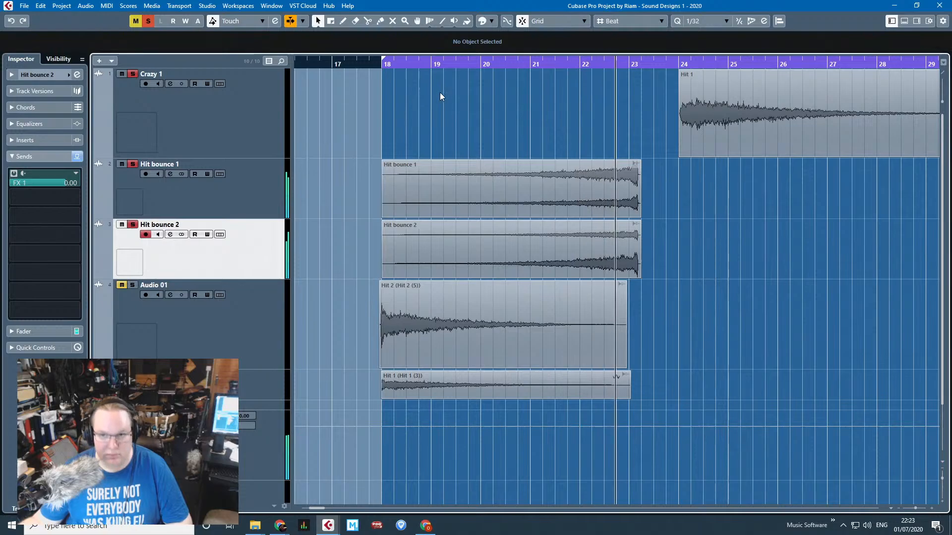
Inspect the RC 48 reverb on FX 1 while auditioning the end of the Hit bounce events.
left_click_drag(707, 256, 618, 192)
key("h")
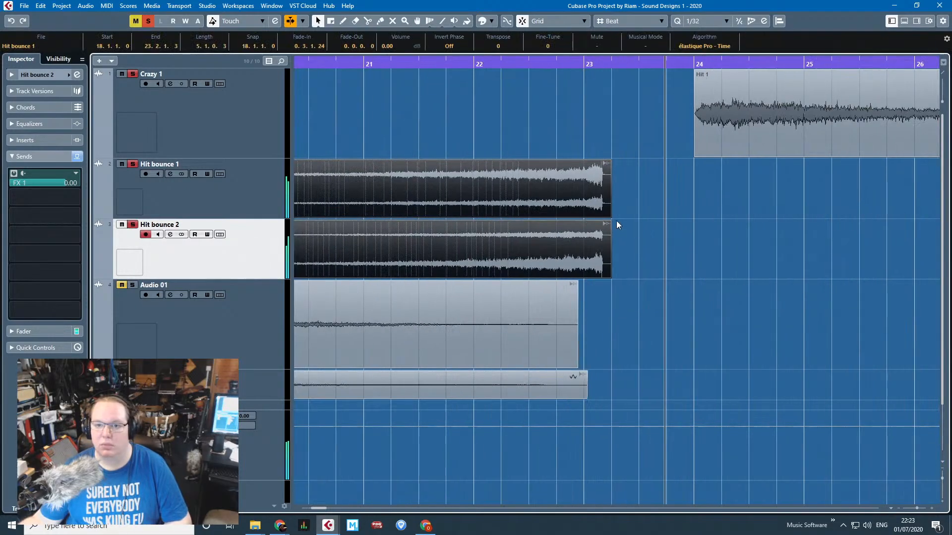
left_click(203, 439)
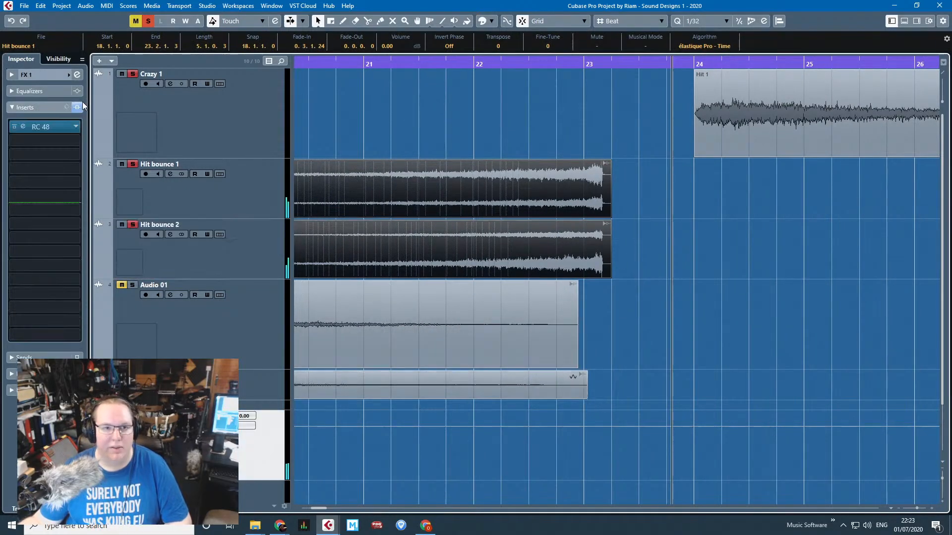
left_click(50, 127)
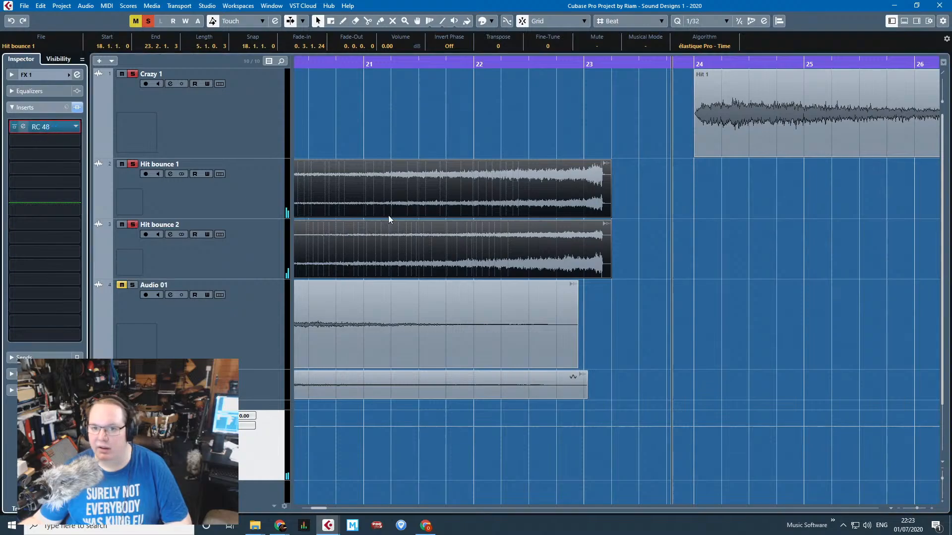
left_click(487, 230)
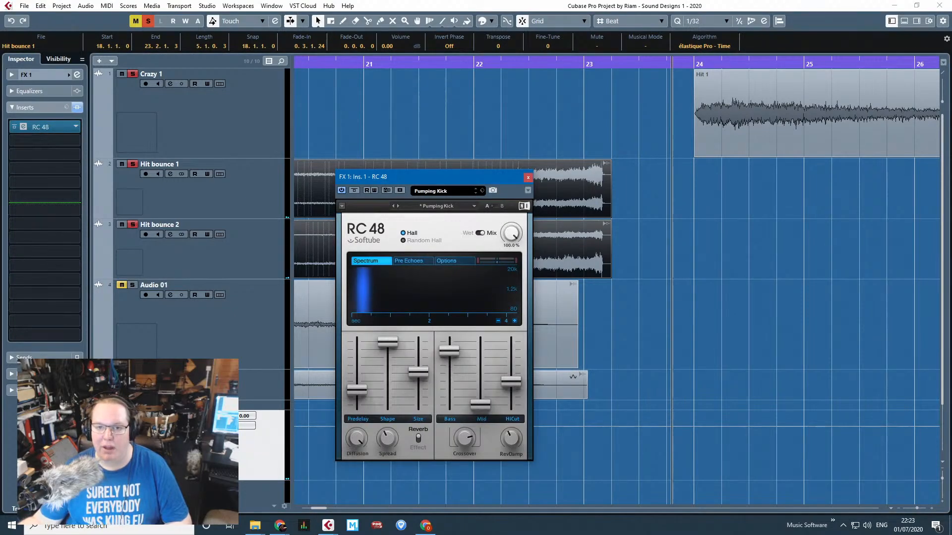
left_click(493, 73)
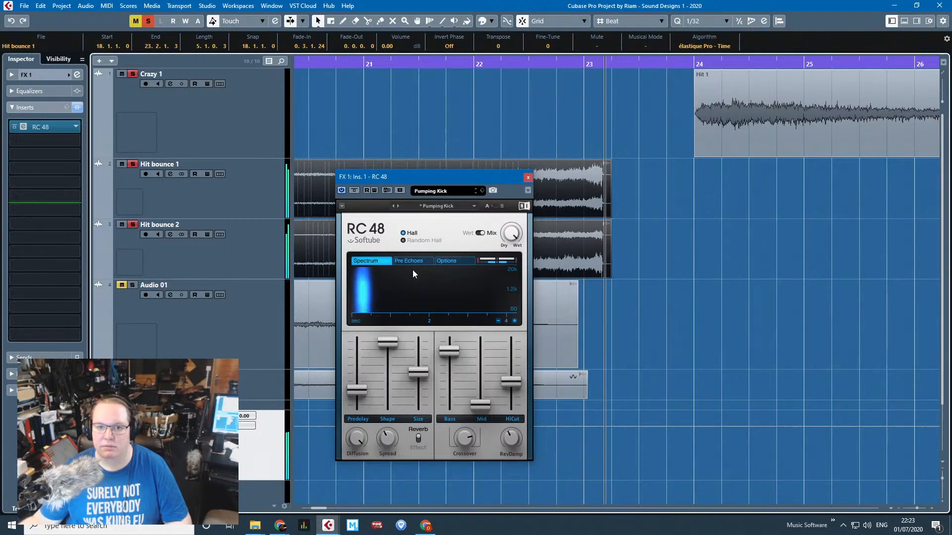
left_click(526, 177)
left_click(646, 223)
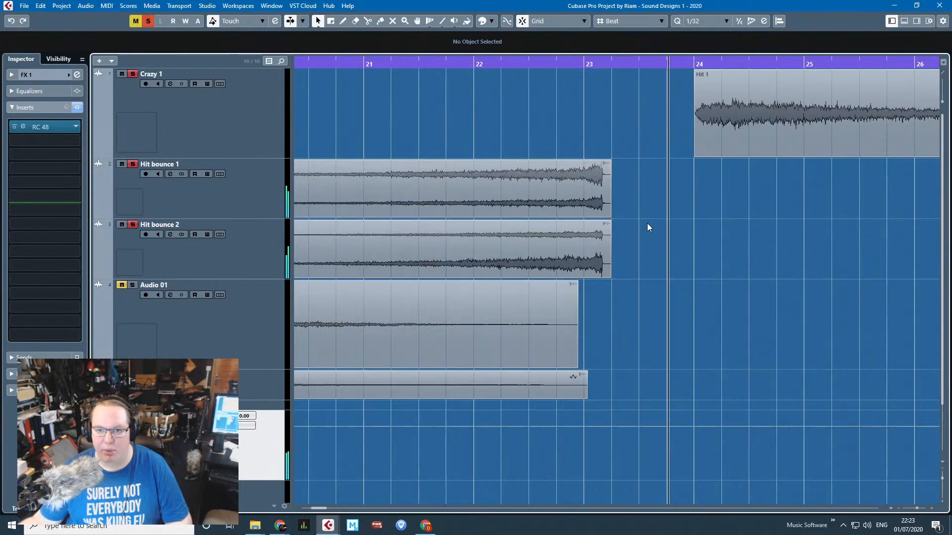
Add a fade-out of about 0.0.2.57 to both Hit bounce events and audition their ending.
scroll(647, 223, "up", 2)
left_click_drag(597, 115, 512, 223)
scroll(567, 225, "up", 1)
left_click(371, 64)
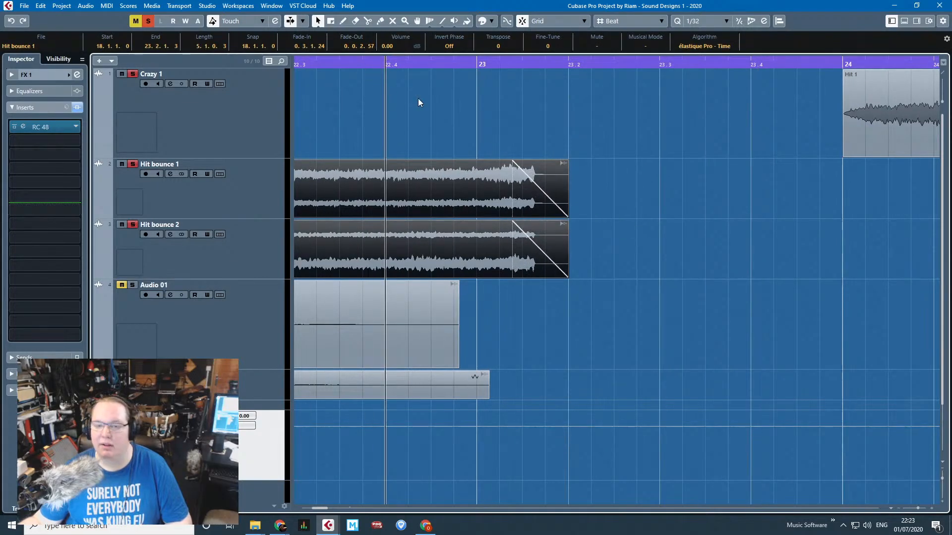
scroll(659, 278, "down", 3)
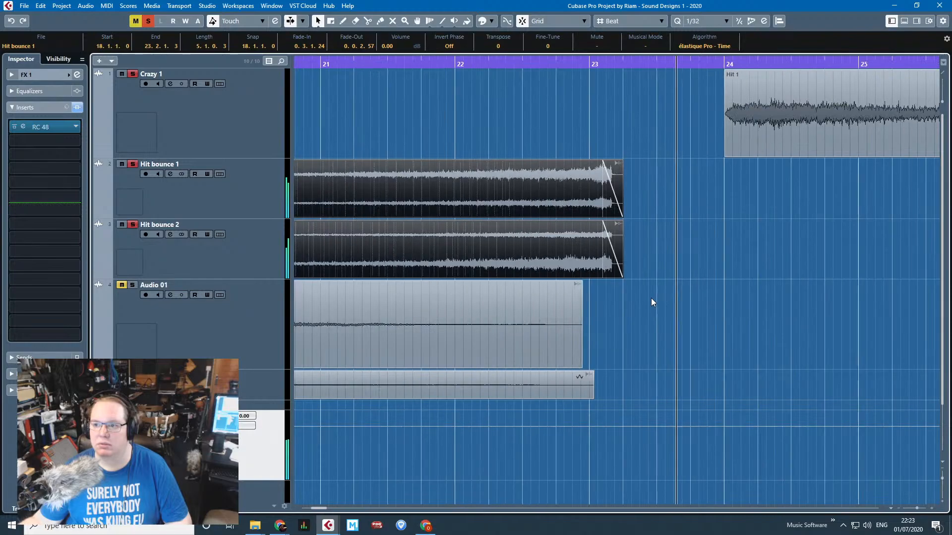
left_click(570, 118)
Shorten the cycle range so it ends about halfway through bar 24.
scroll(555, 213, "down", 3)
left_click_drag(889, 73, 813, 79)
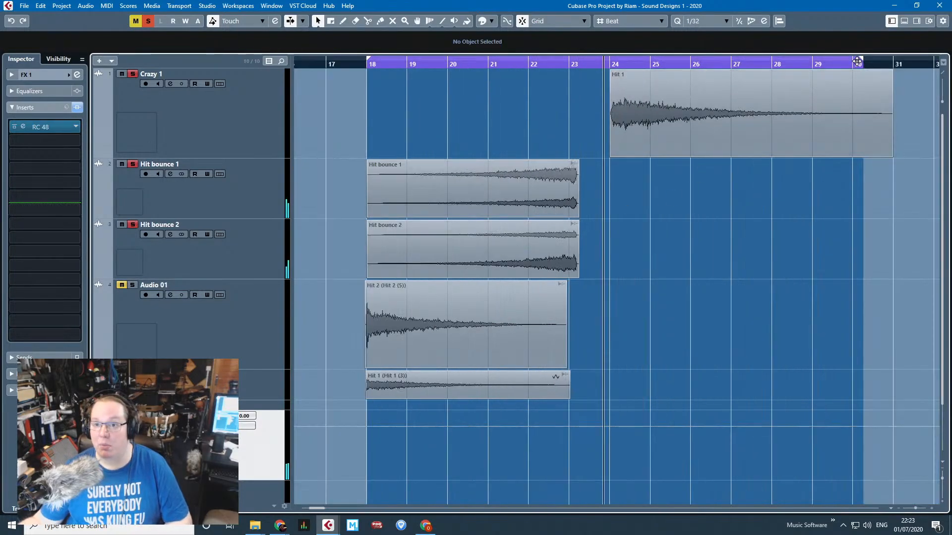
left_click_drag(862, 59, 629, 105)
Insert the RoomWorks SE reverb in the first insert slot of the Hit bounce 1 track.
left_click(215, 192)
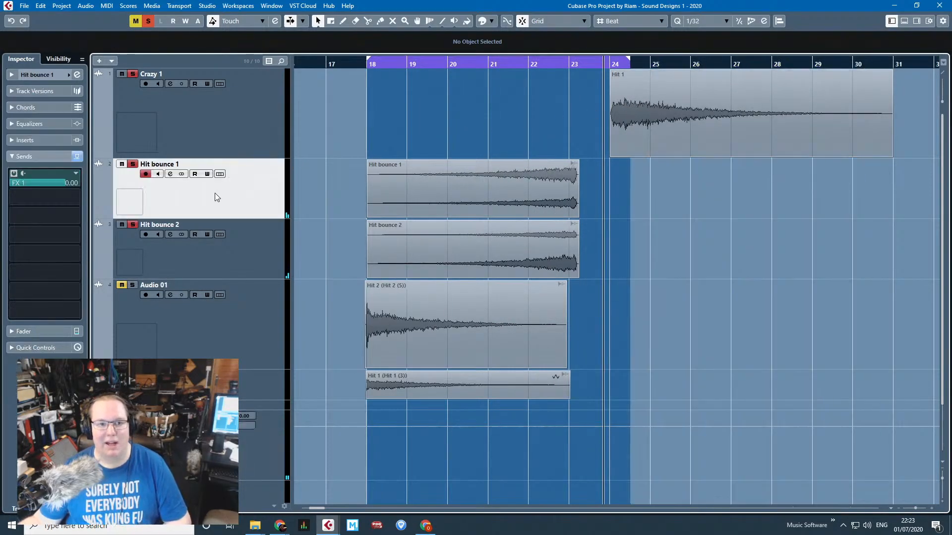
key("Down")
left_click(12, 124)
left_click(11, 127)
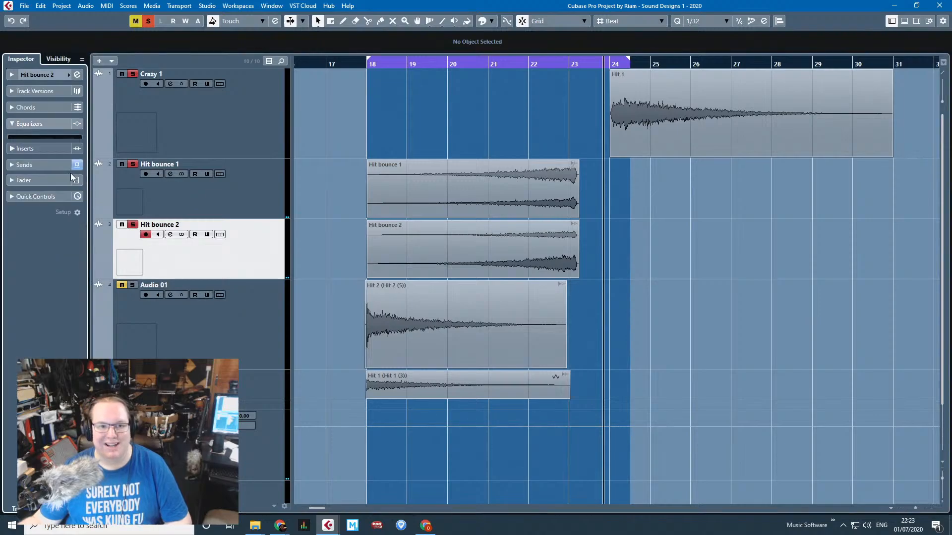
key("Up")
left_click(10, 140)
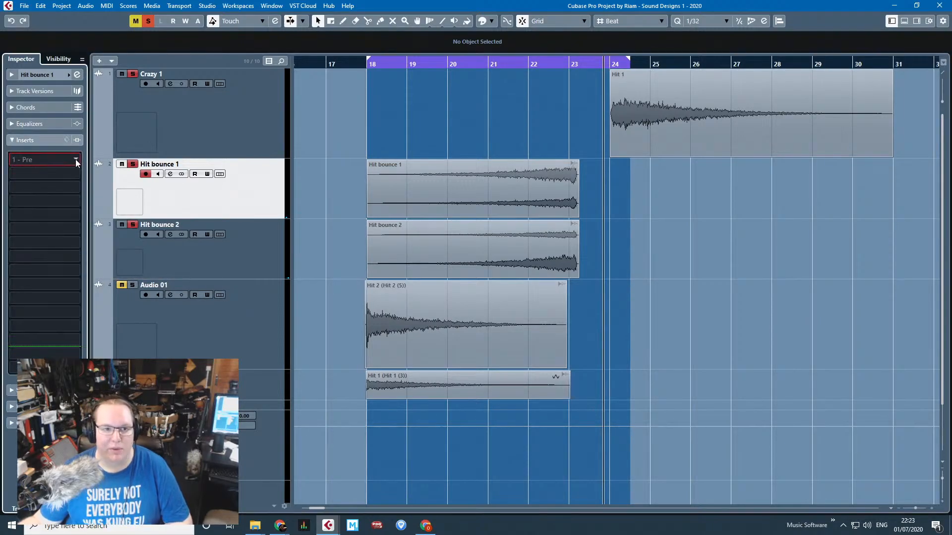
left_click(45, 172)
left_click(23, 281)
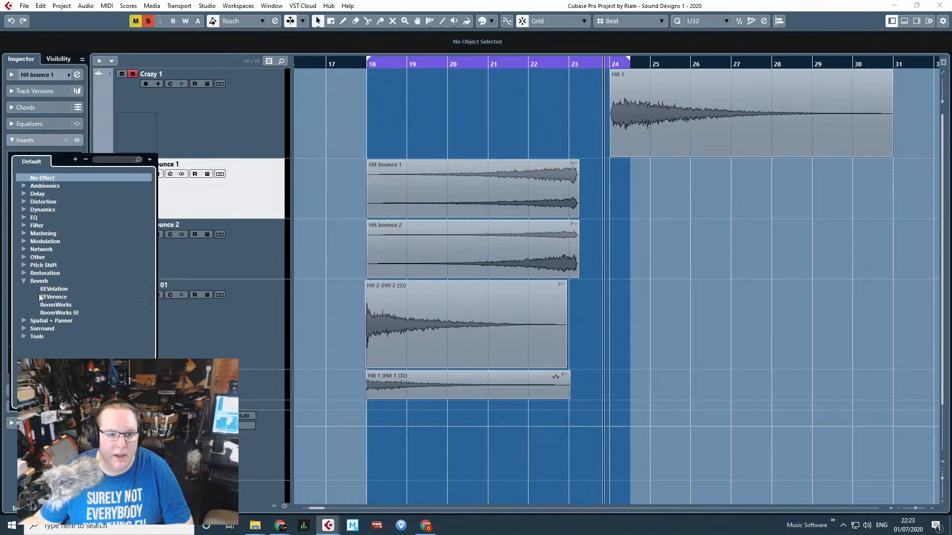
left_click(58, 313)
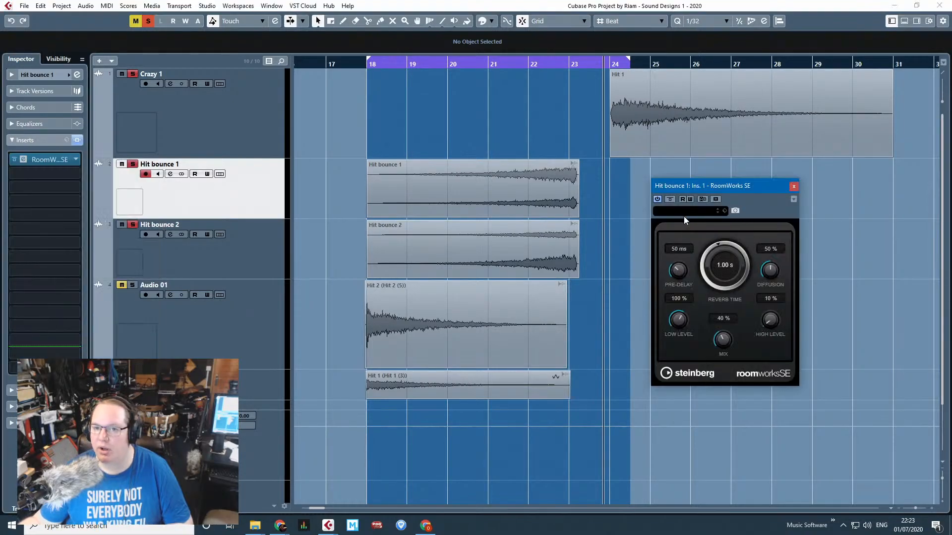
Load the Short Plate Reverb preset in RoomWorks SE and audition Hit bounce 1 soloed without Hit bounce 2.
left_click(685, 215)
type("hor")
double_click(719, 275)
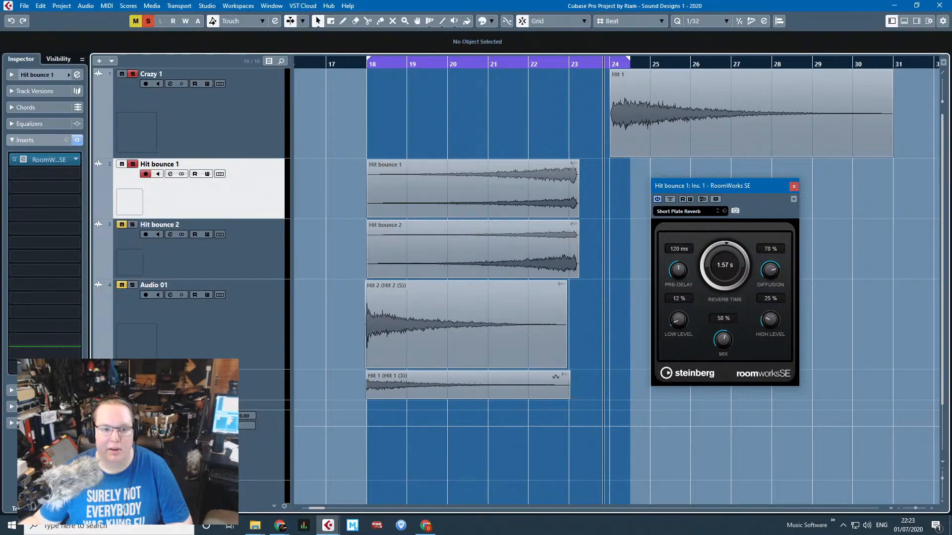
left_click(518, 63)
key("space")
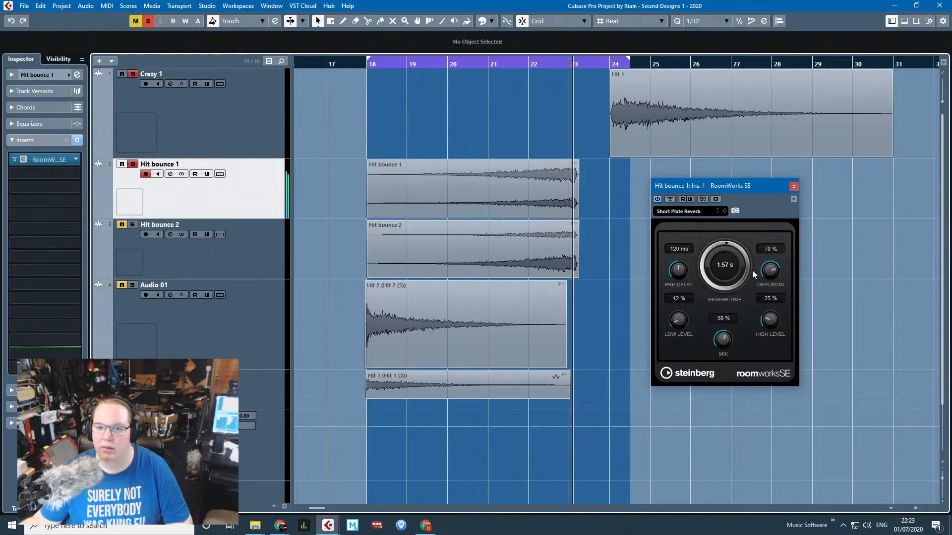
Set RoomWorks SE to 9 ms pre-delay, 80% high level, 30% mix and 0.95 s reverb time, auditioning the tail.
left_click_drag(678, 270, 680, 306)
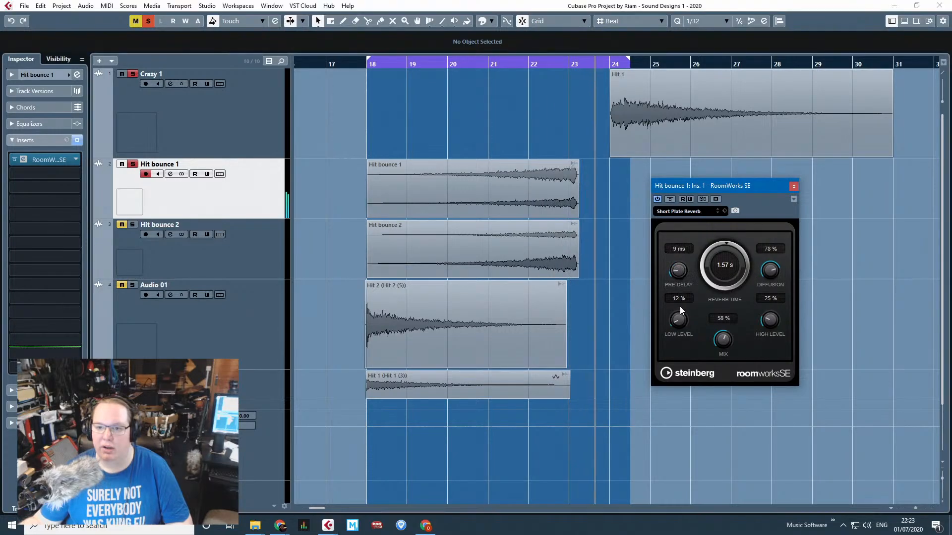
left_click_drag(769, 320, 777, 311)
left_click(528, 66)
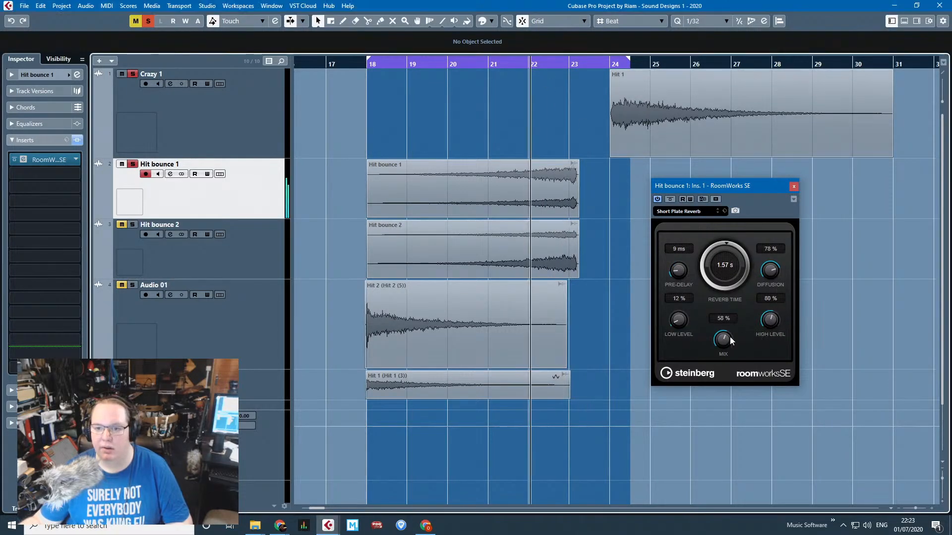
left_click_drag(724, 339, 727, 355)
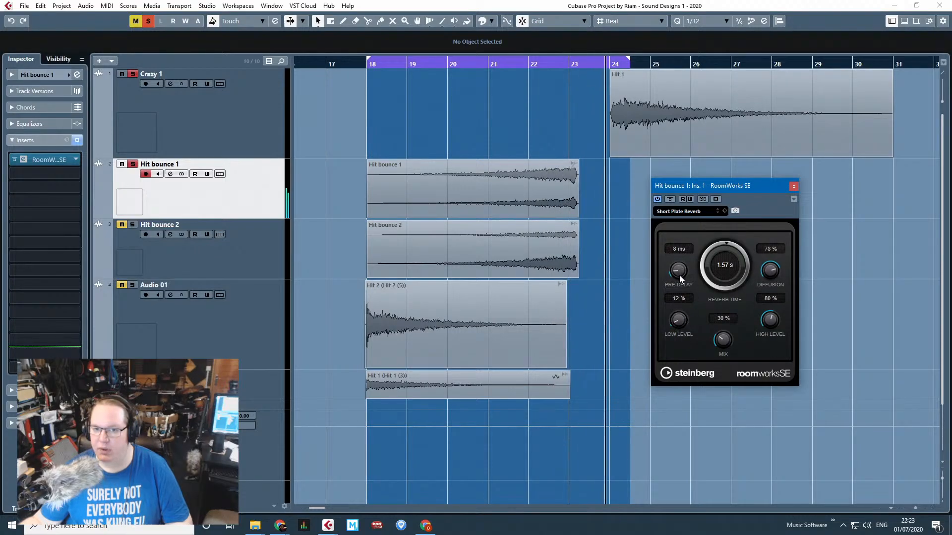
left_click_drag(719, 247, 711, 248)
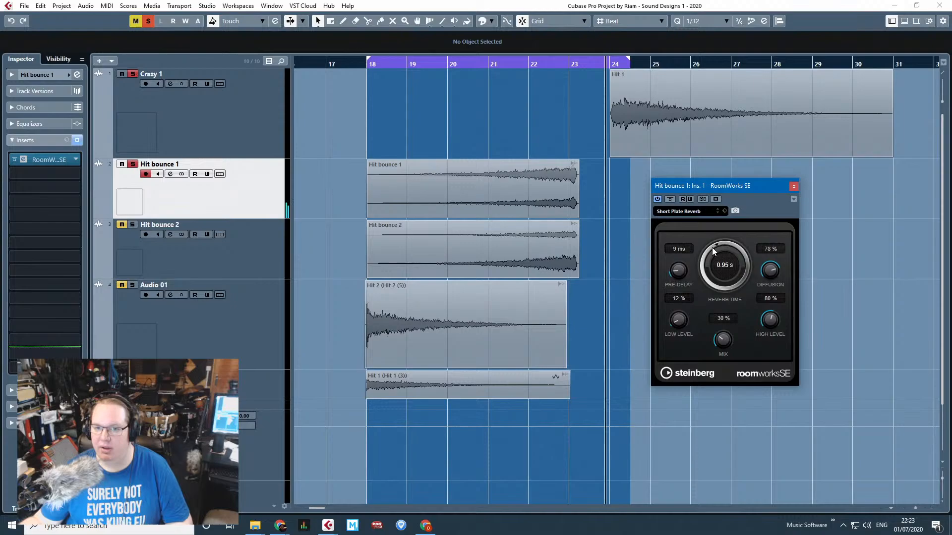
left_click(557, 60)
left_click(557, 65)
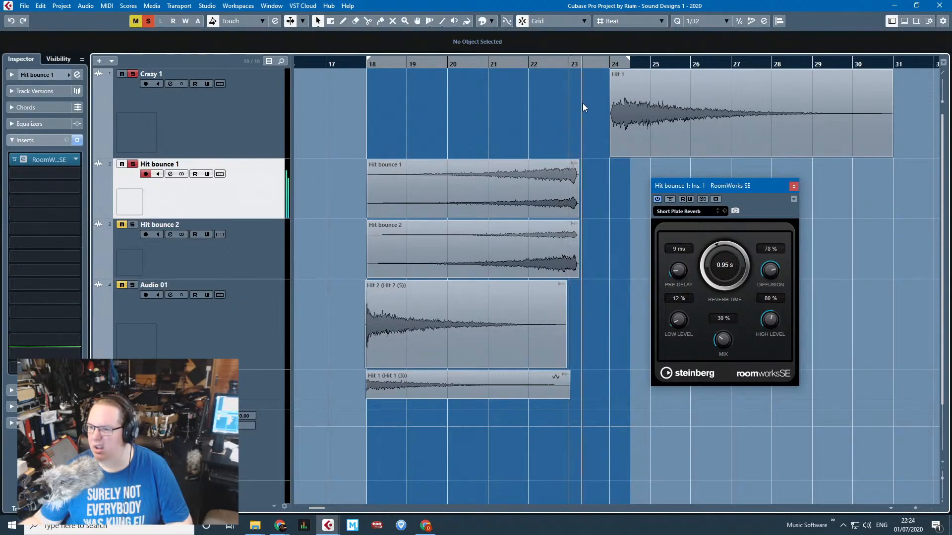
Unmute the Hit bounce 2 track and insert the RoomWorks SE reverb in its first insert slot.
left_click(198, 253)
left_click(132, 225)
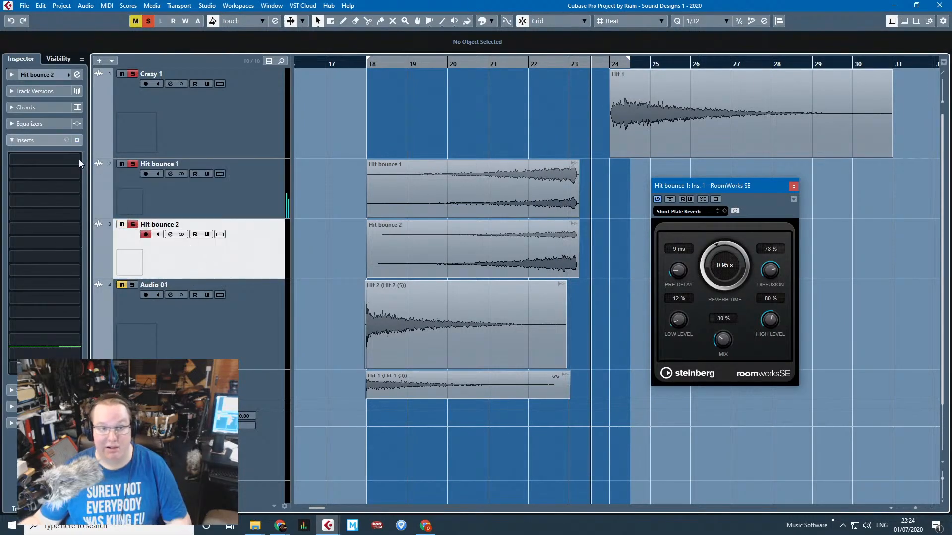
left_click(45, 159)
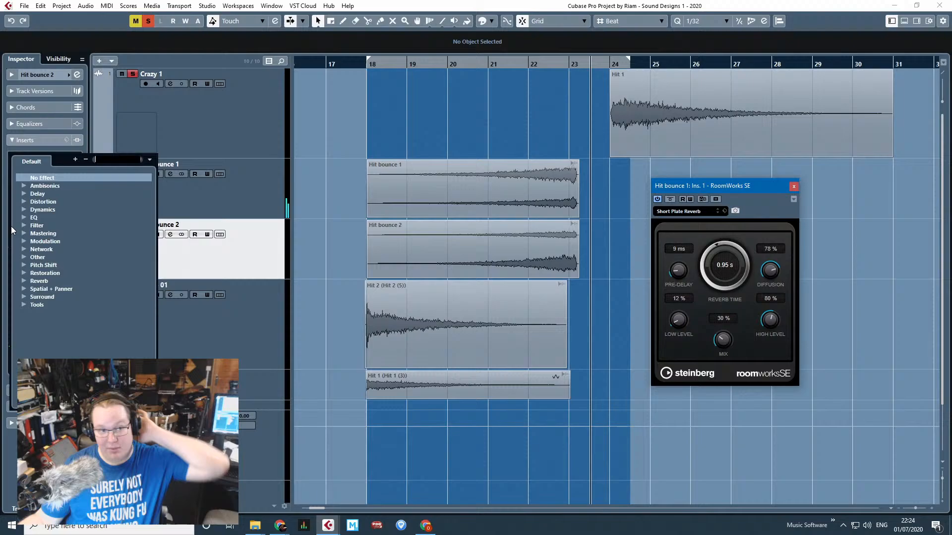
left_click(31, 281)
left_click(47, 305)
left_click_drag(506, 161, 575, 185)
Set Hit bounce 2's reverb to 0.97 s, 8 ms pre-delay, 68% diffusion, 16% low level, 90% high level and 27% mix, then audition it.
left_click_drag(544, 240, 538, 243)
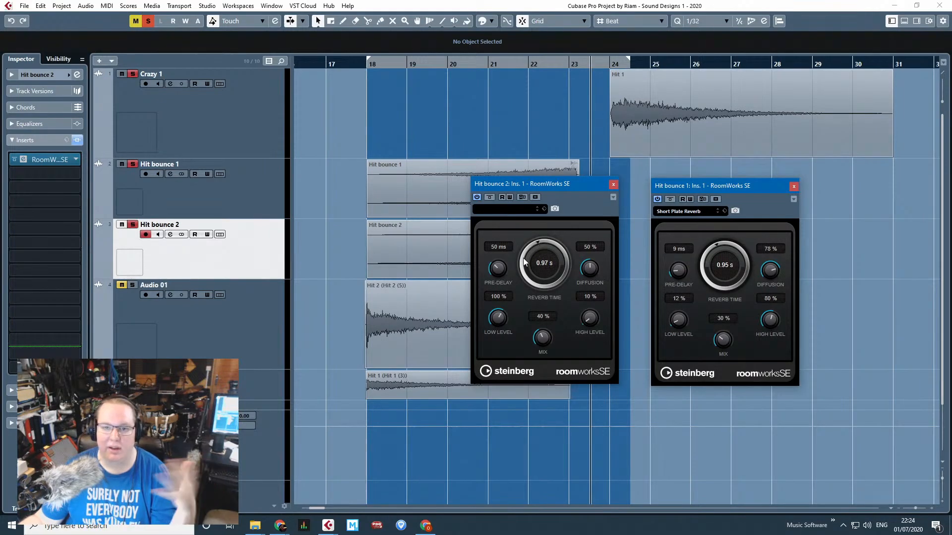
left_click_drag(501, 285, 501, 289)
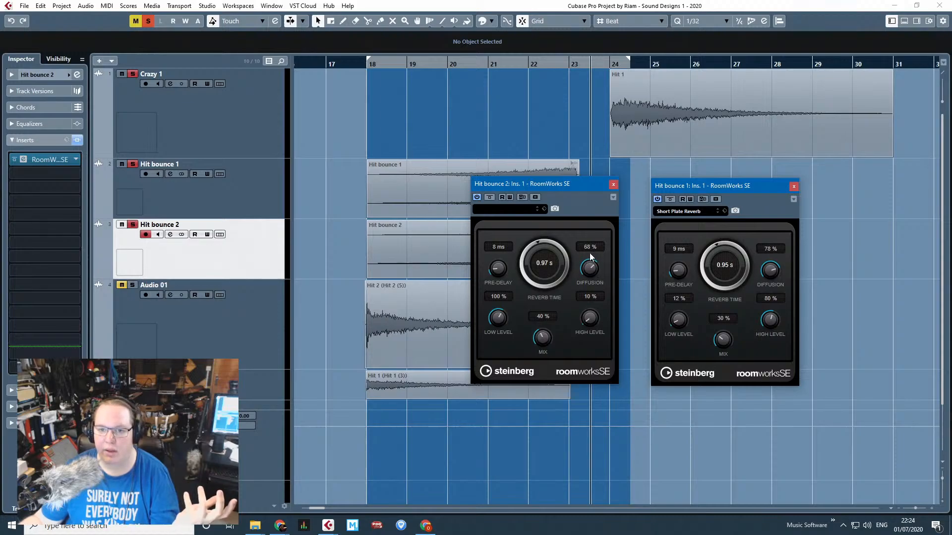
left_click_drag(499, 321, 498, 347)
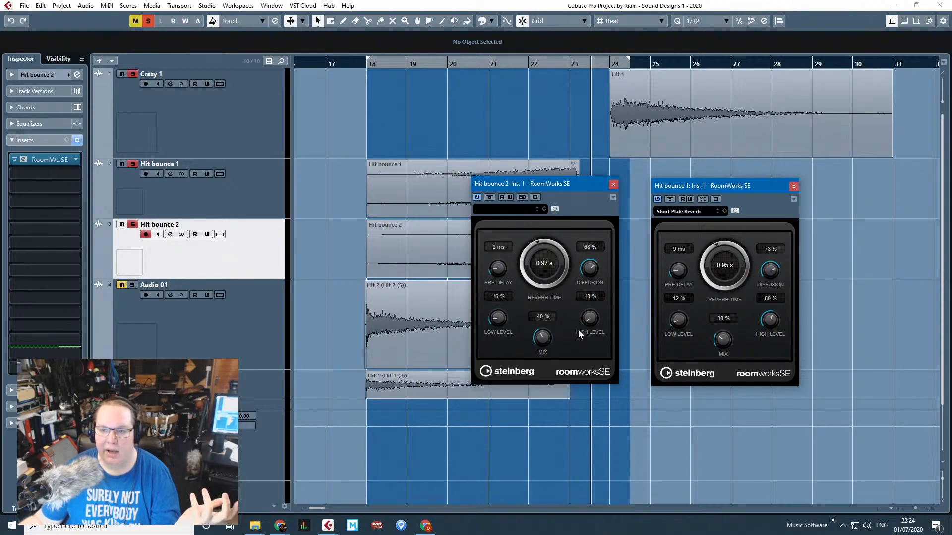
left_click_drag(589, 318, 587, 287)
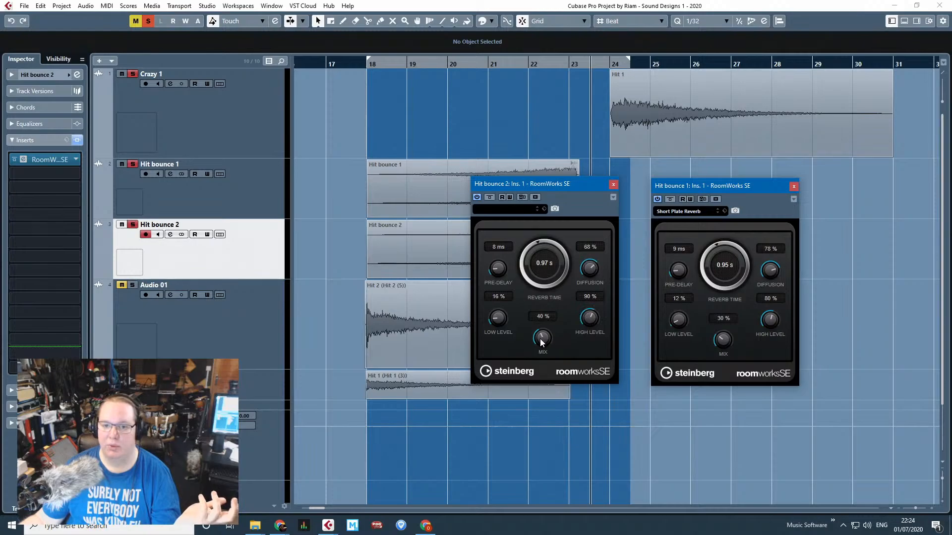
left_click_drag(540, 338, 540, 345)
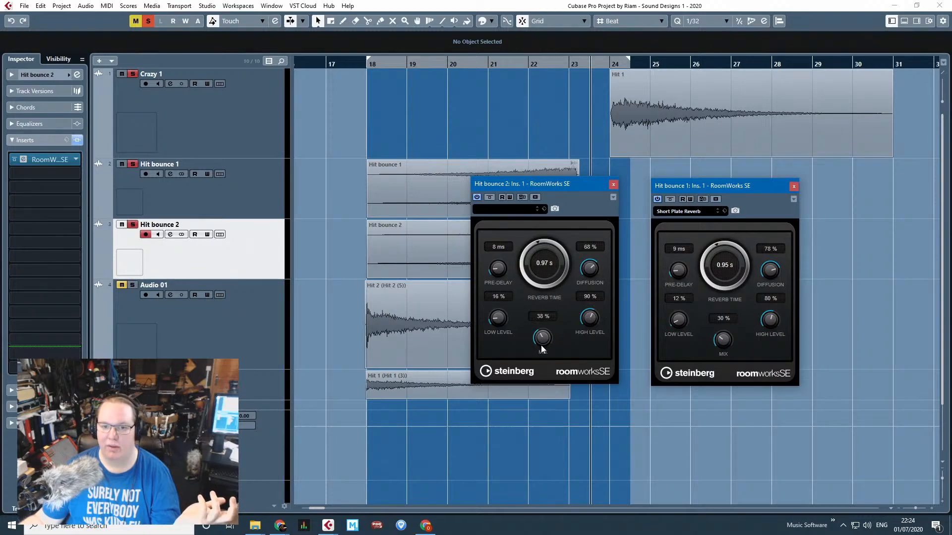
double_click(494, 60)
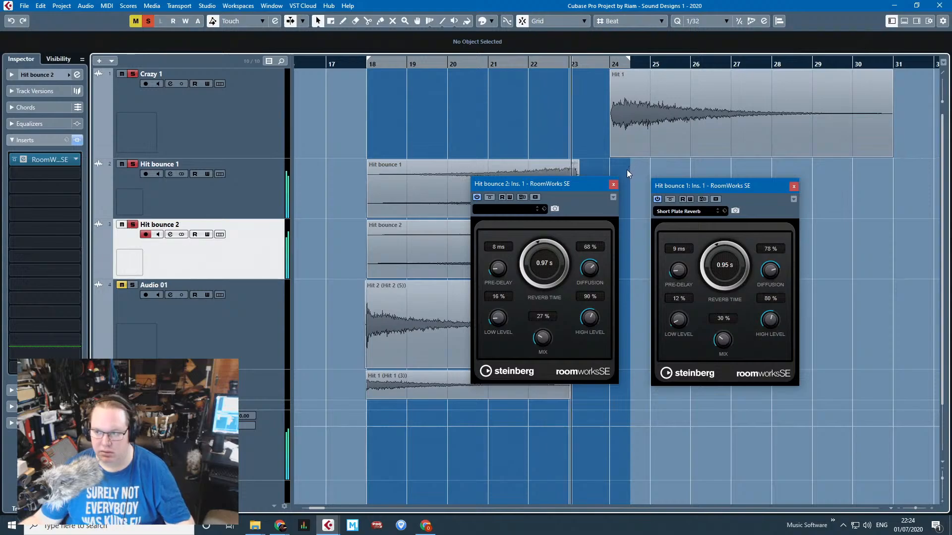
Close both RoomWorks SE windows and mute the Crazy 1 track.
left_click(793, 186)
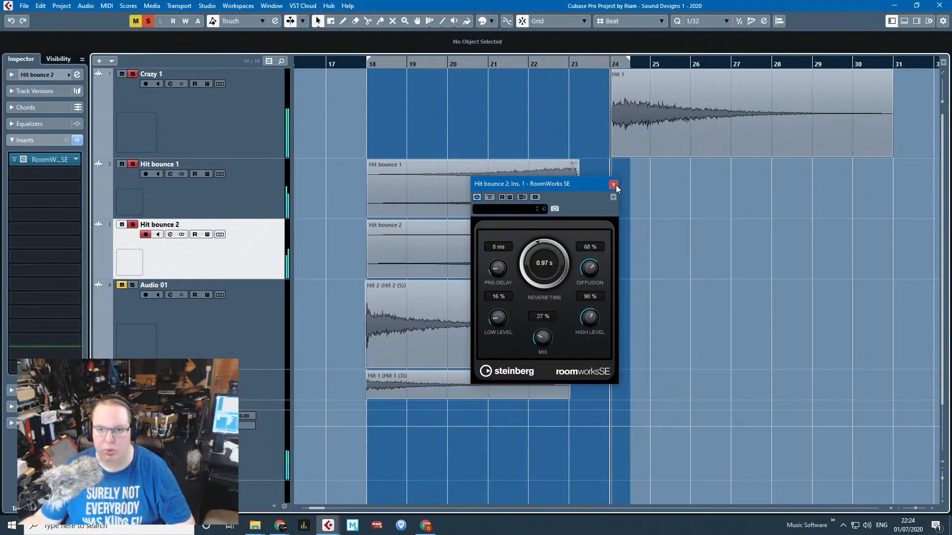
left_click(613, 185)
left_click(121, 74)
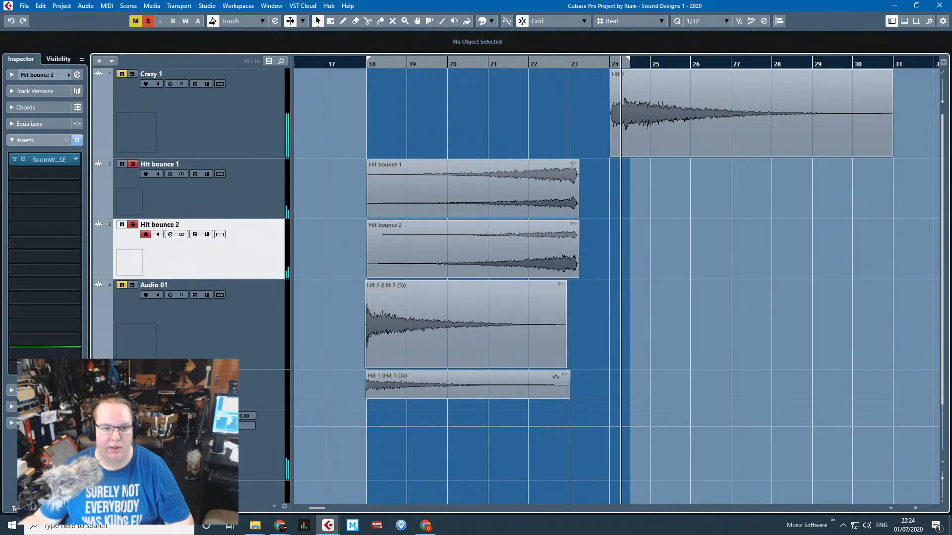
Select the FX 1 channel, extend the cycle range to bar 25 and audition the tail of the reversed hits.
left_click(188, 436)
left_click(472, 64)
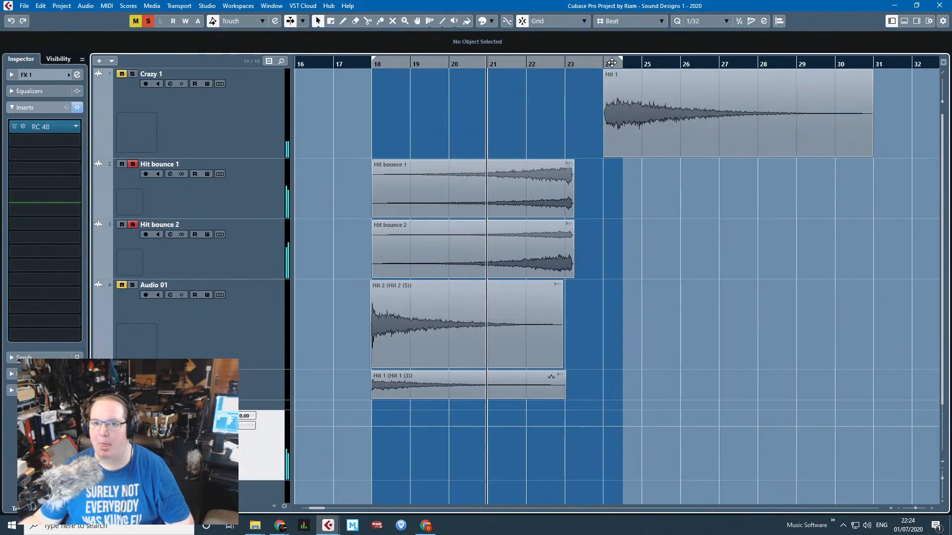
left_click_drag(621, 60, 628, 307)
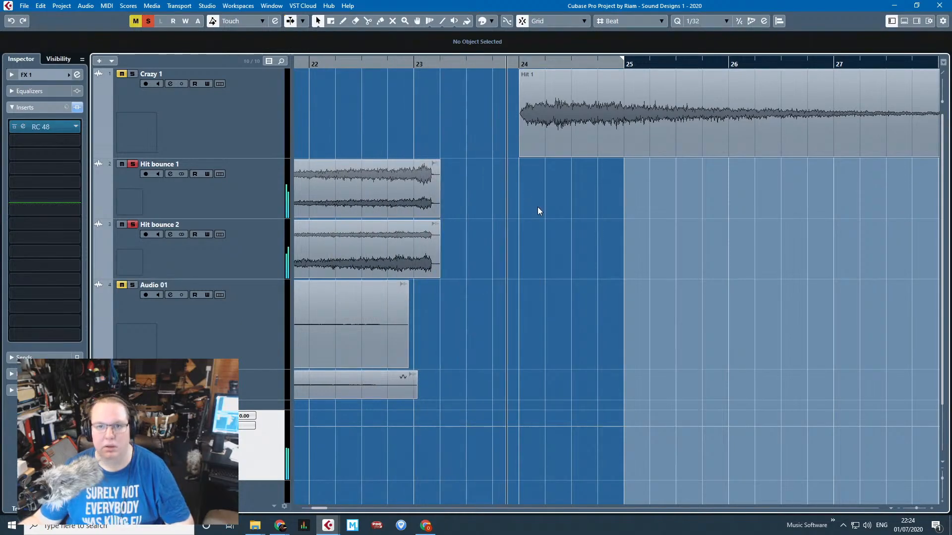
scroll(379, 168, "down", 2)
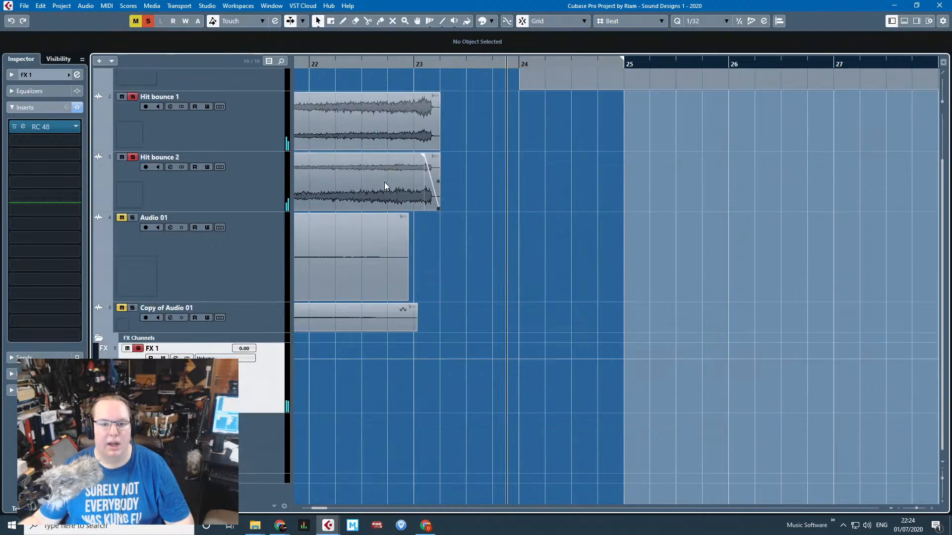
scroll(385, 183, "up", 2)
left_click(373, 76)
key("space")
scroll(396, 134, "up", 1)
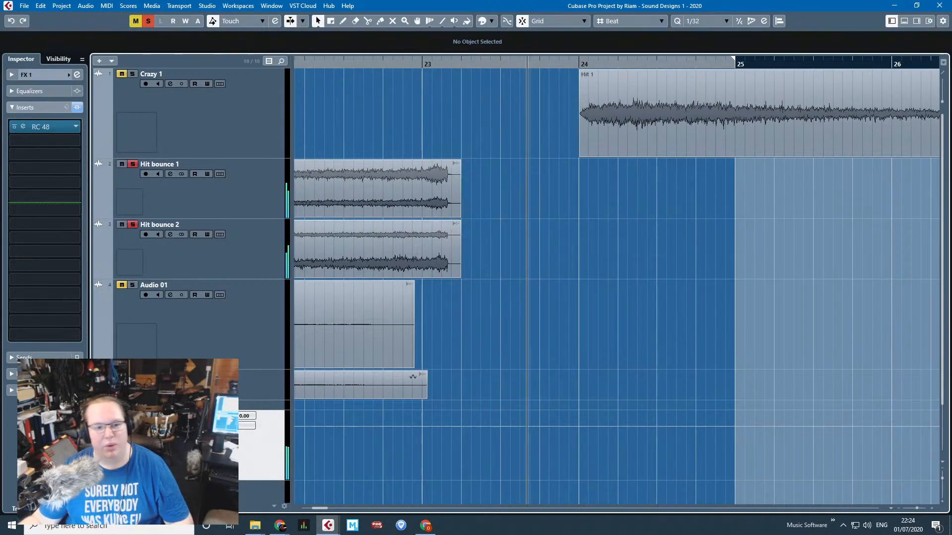
Open the RC 48 reverb on FX 1, lower its predelay to the minimum, audition it and load the Wormhole preset.
left_click(23, 127)
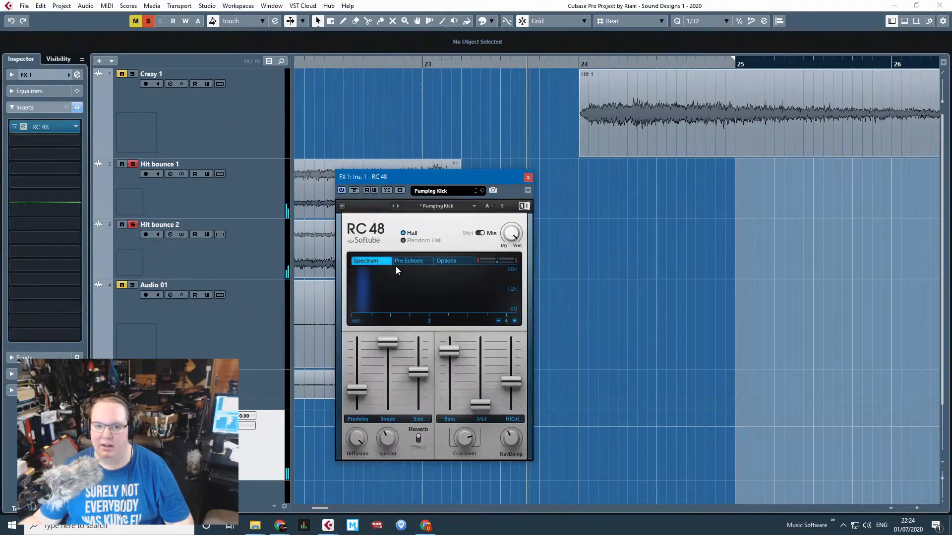
left_click(364, 63)
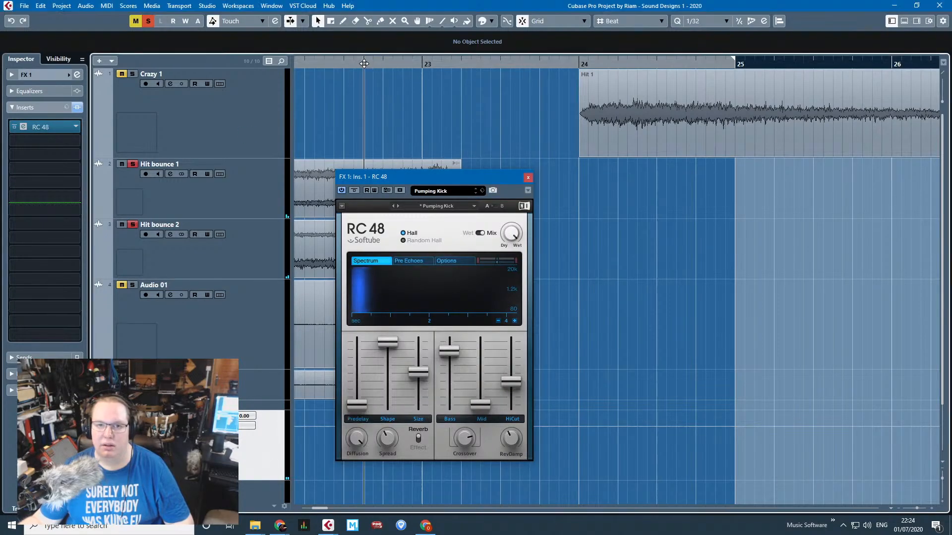
left_click(444, 193)
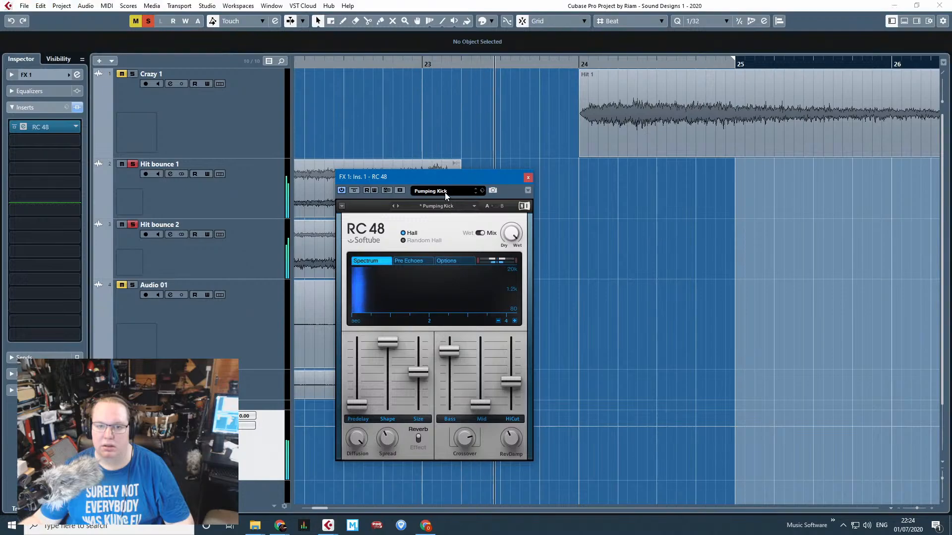
left_click(444, 192)
left_click(454, 439)
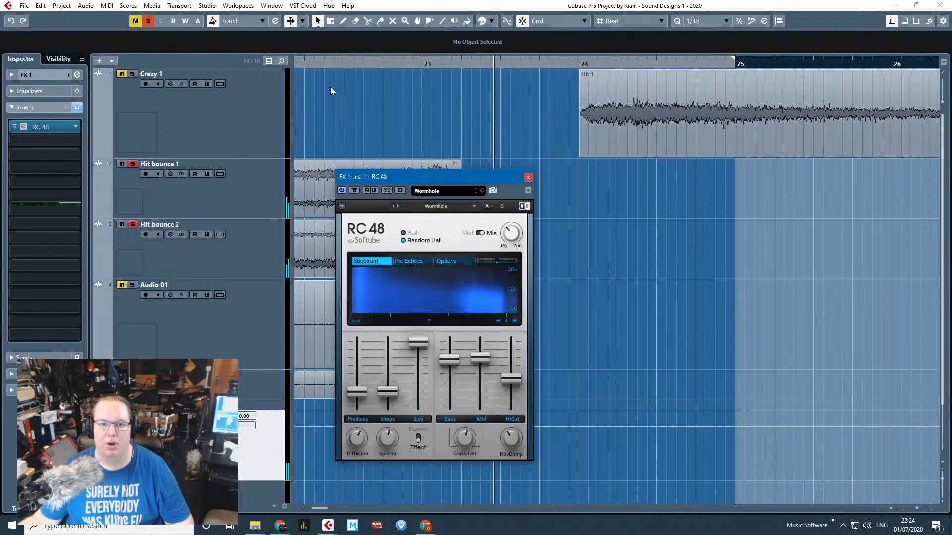
Set the RC 48 mix fully wet and lower the FX 1 volume to -8.69 dB while auditioning the hits.
left_click(481, 233)
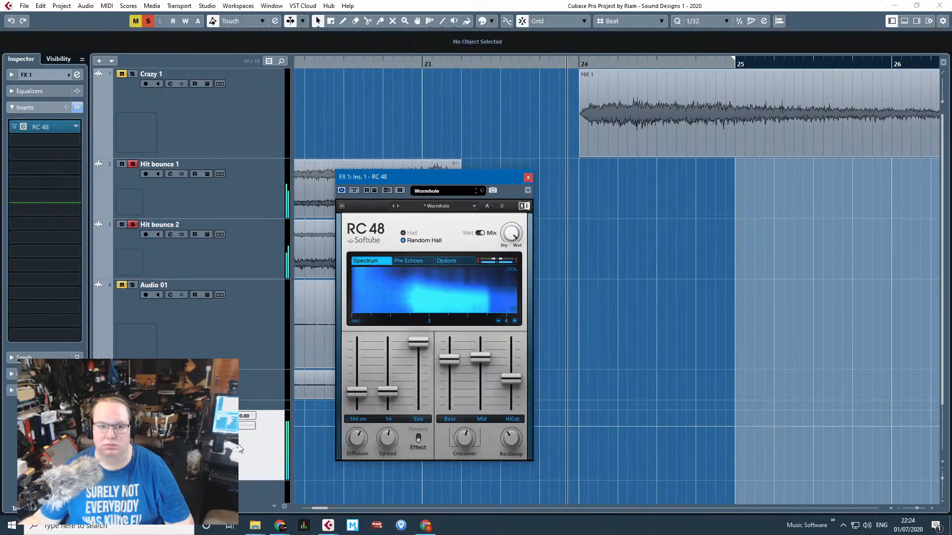
left_click_drag(246, 416, 252, 460)
left_click(304, 63)
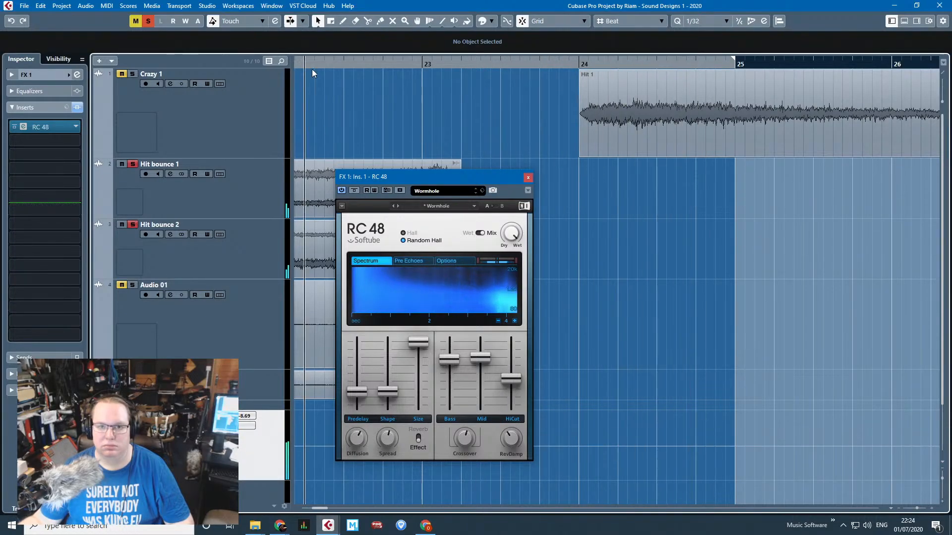
Try the Boiler Room preset in RC 48 with the mix at 100% wet while auditioning the hits.
left_click(444, 191)
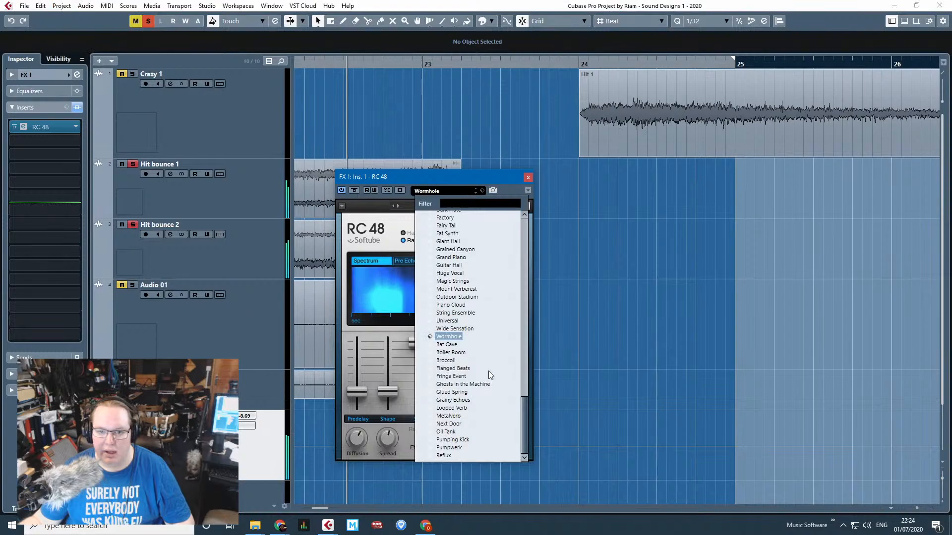
left_click(453, 353)
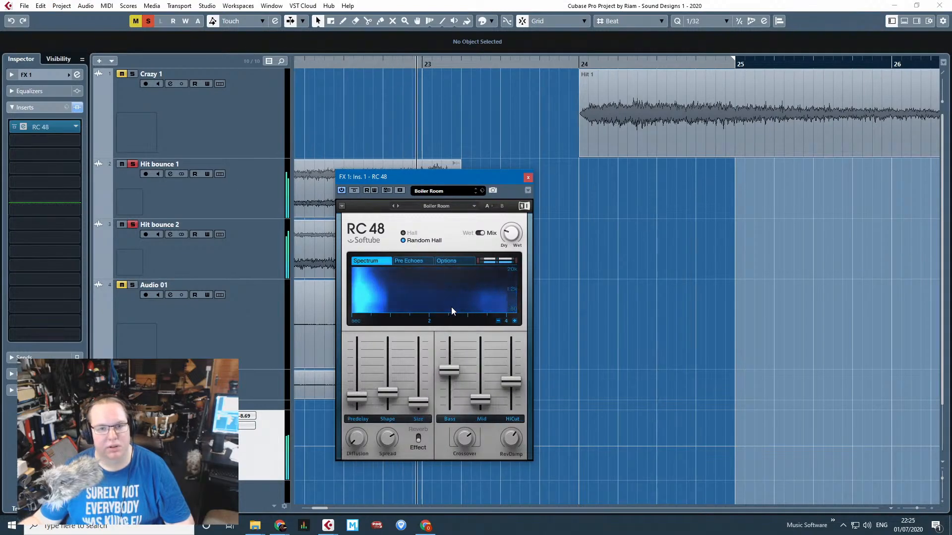
left_click(353, 65)
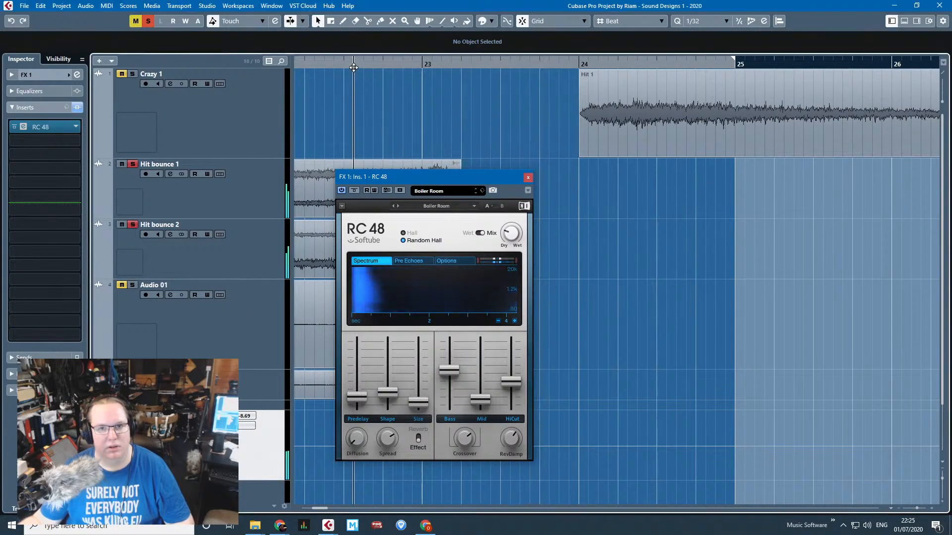
left_click_drag(510, 234, 506, 249)
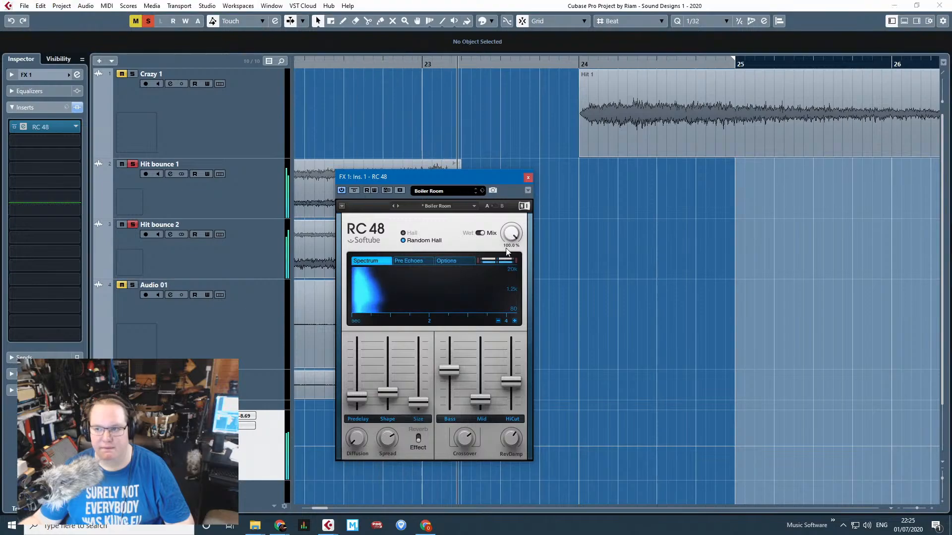
Load the Cross Vault preset in RC 48 with the mix fully wet, audition the tail and close the reverb window.
left_click(443, 191)
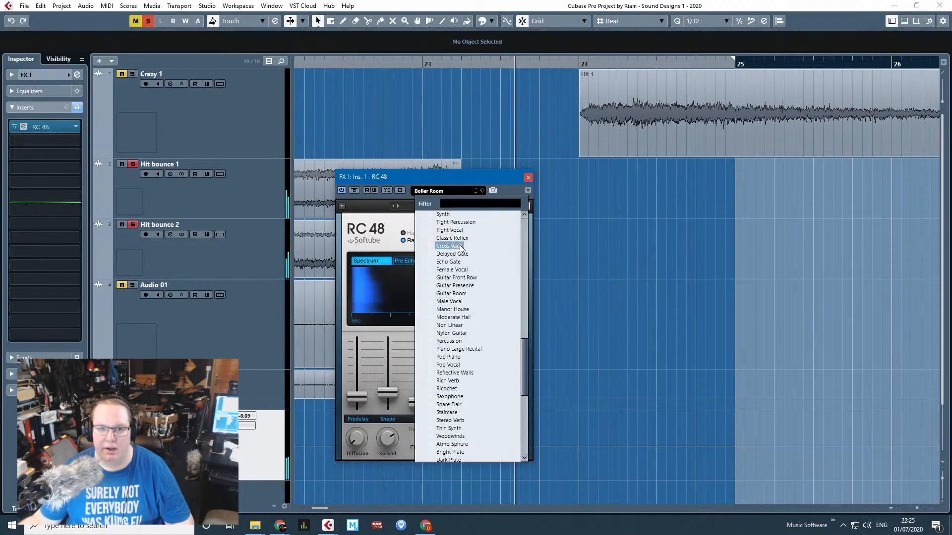
left_click(459, 246)
left_click(361, 69)
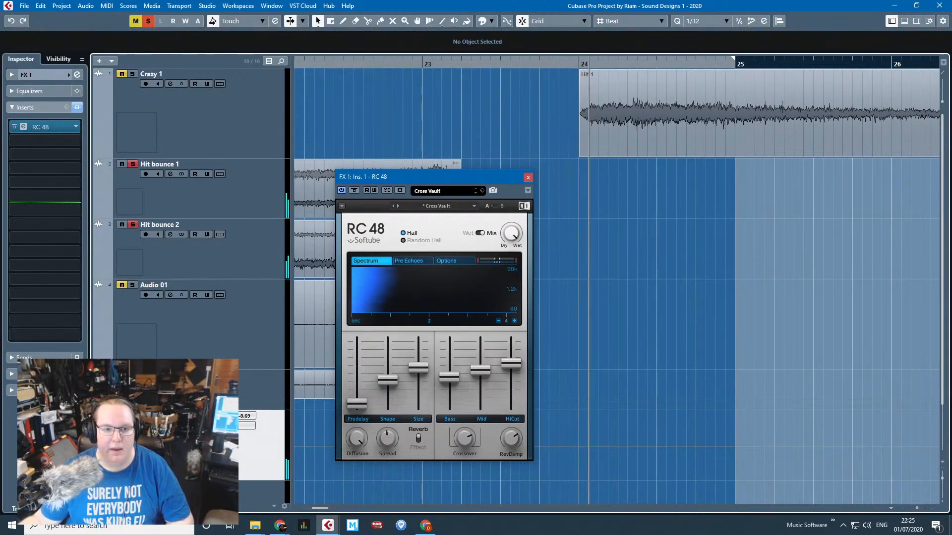
key("space")
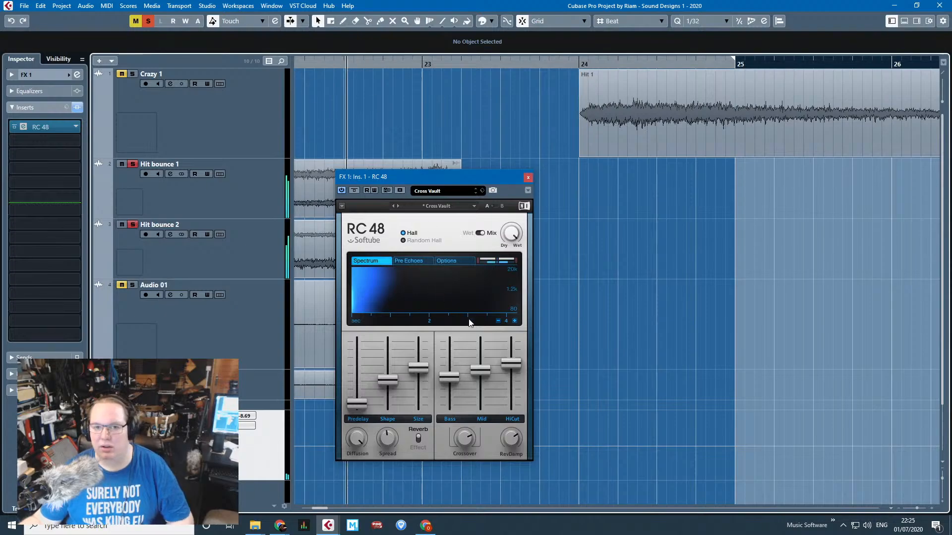
key("space")
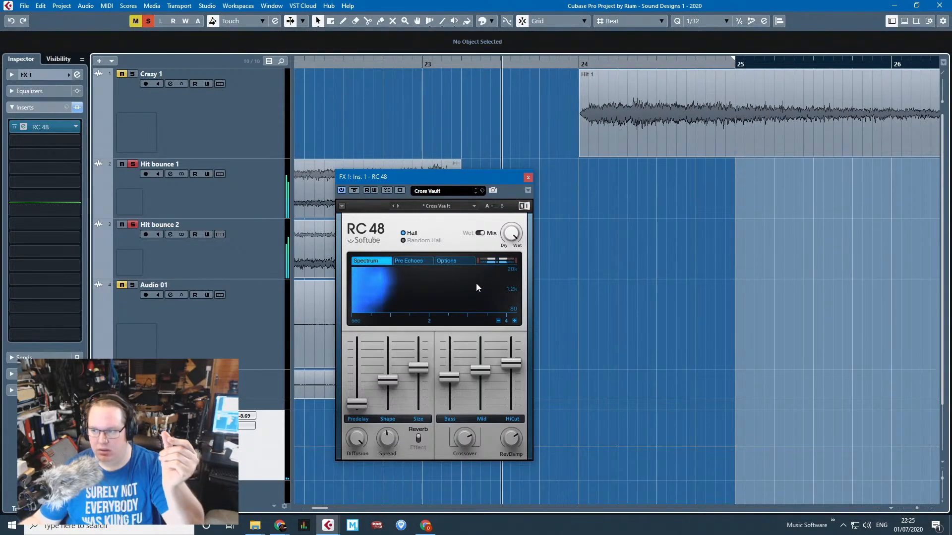
left_click(527, 177)
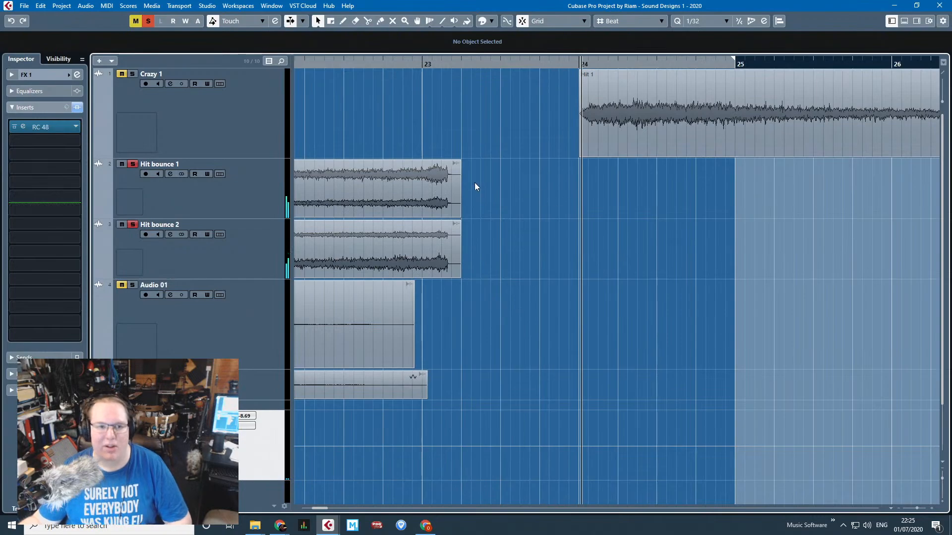
Insert StudioEQ in the first insert slot of the Stereo Out channel.
scroll(475, 183, "down", 3)
scroll(432, 335, "down", 2)
scroll(307, 451, "down", 1)
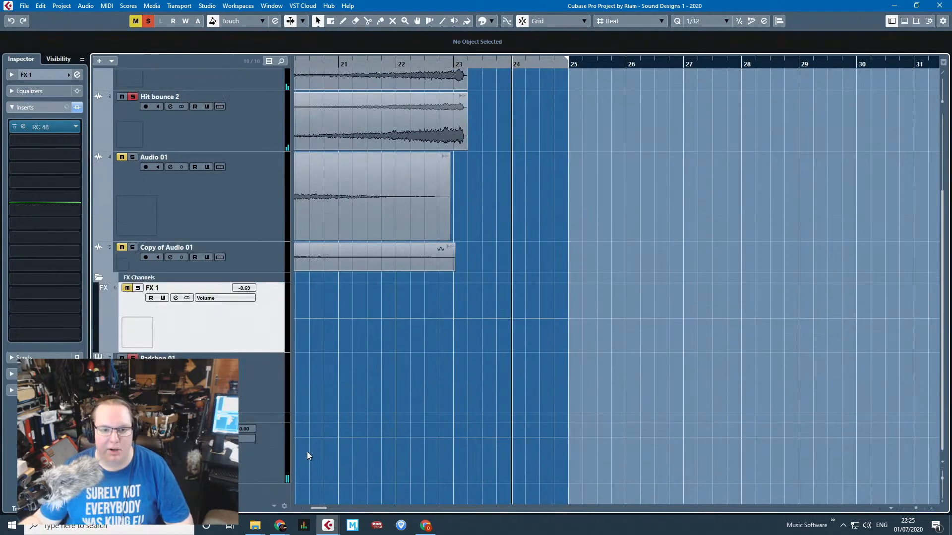
left_click(307, 451)
left_click(74, 127)
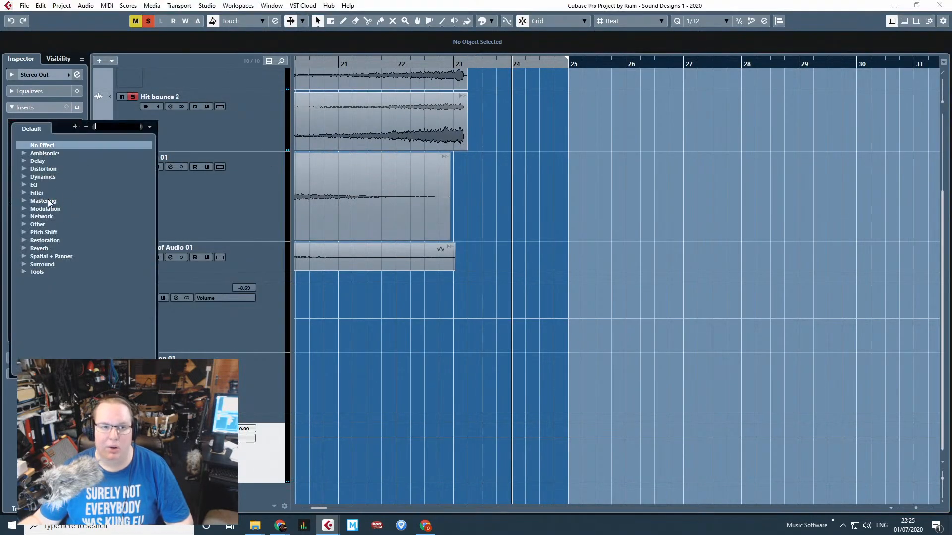
left_click(31, 185)
left_click(53, 233)
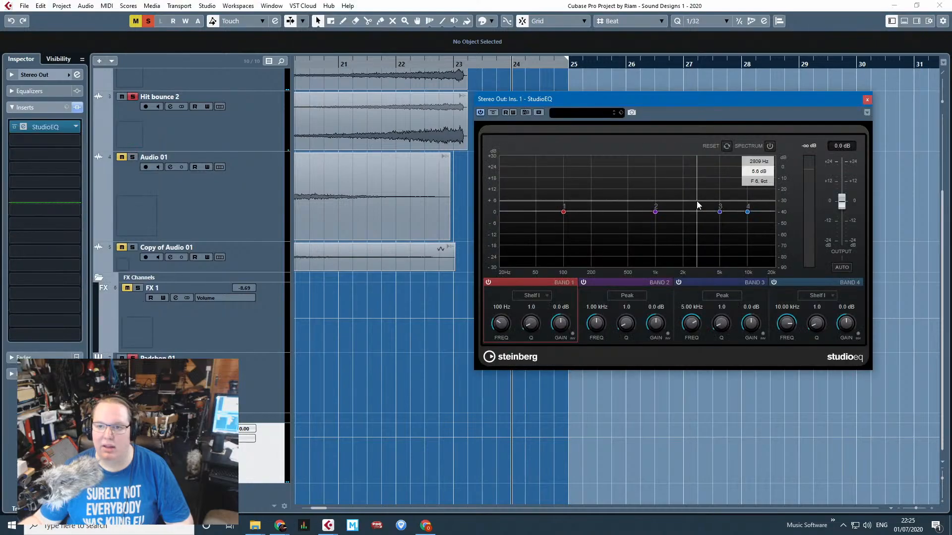
Turn on the StudioEQ spectrum and set band 1 to 20 Hz, -24 dB gain and Q 2.4 while playing from bar 21.
scroll(347, 255, "up", 4)
left_click(338, 64)
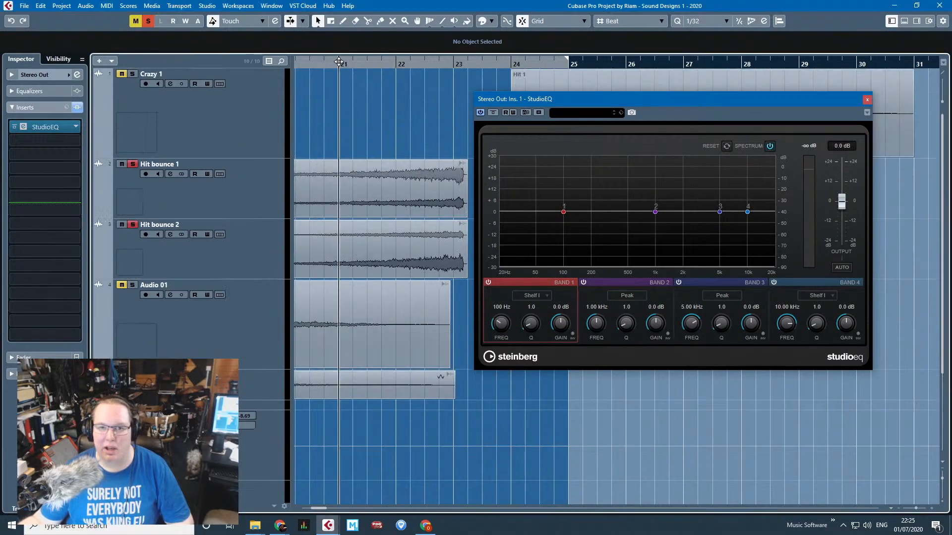
key("space")
left_click_drag(563, 212, 443, 306)
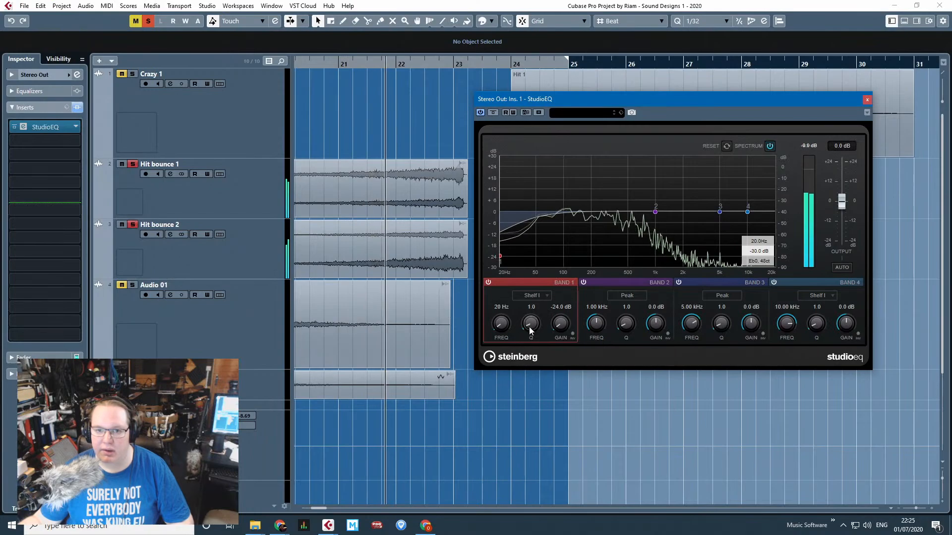
left_click_drag(528, 326, 528, 301)
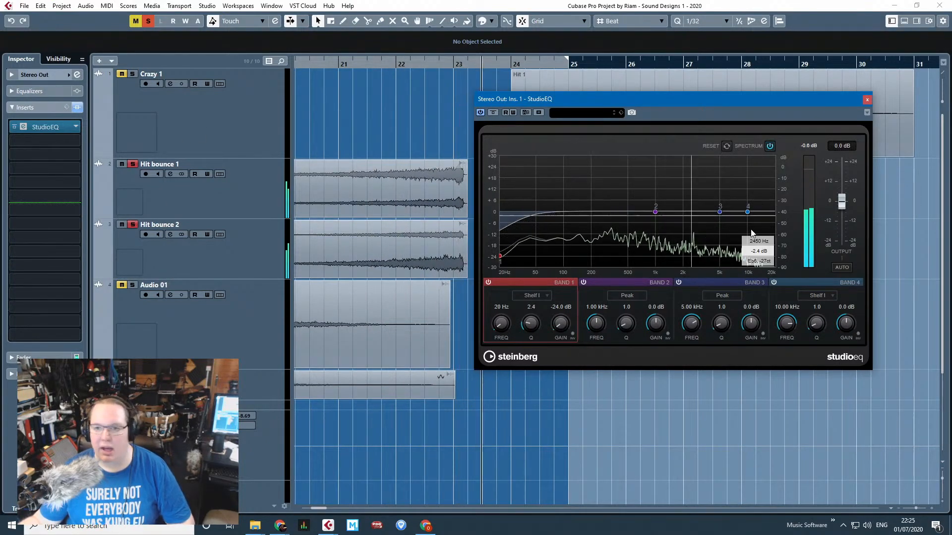
Insert Maximizer in the second insert slot of Stereo Out and load the Master Buss Dynamics Are Cool preset.
left_click(42, 141)
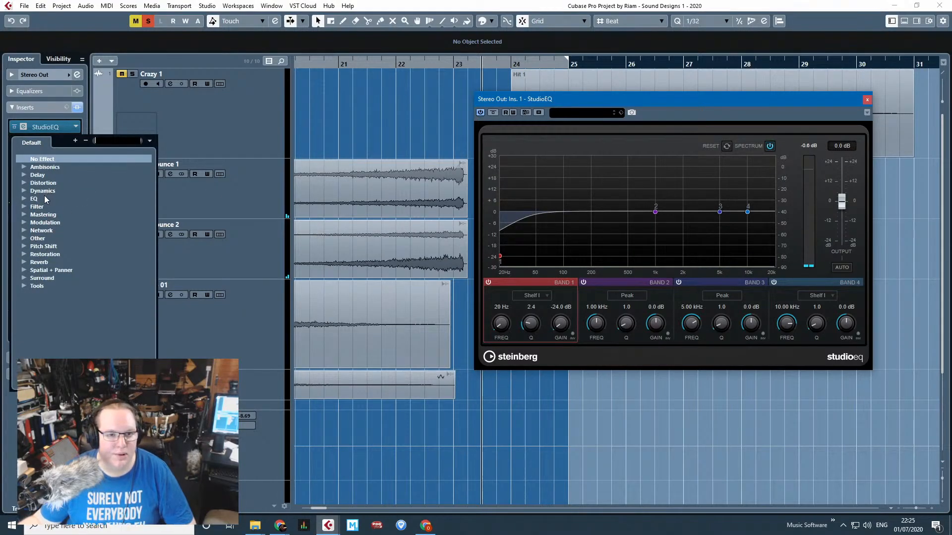
left_click(26, 194)
left_click(23, 191)
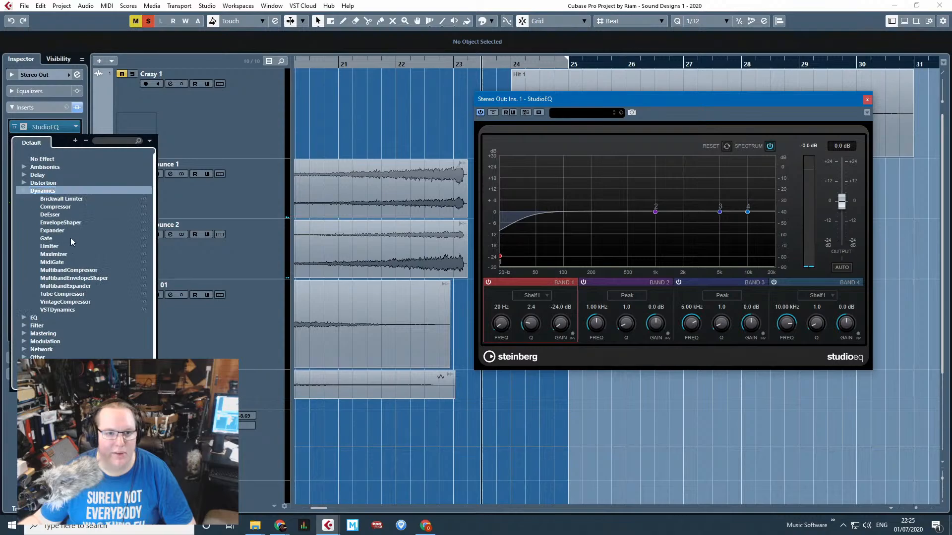
left_click(54, 254)
left_click(454, 103)
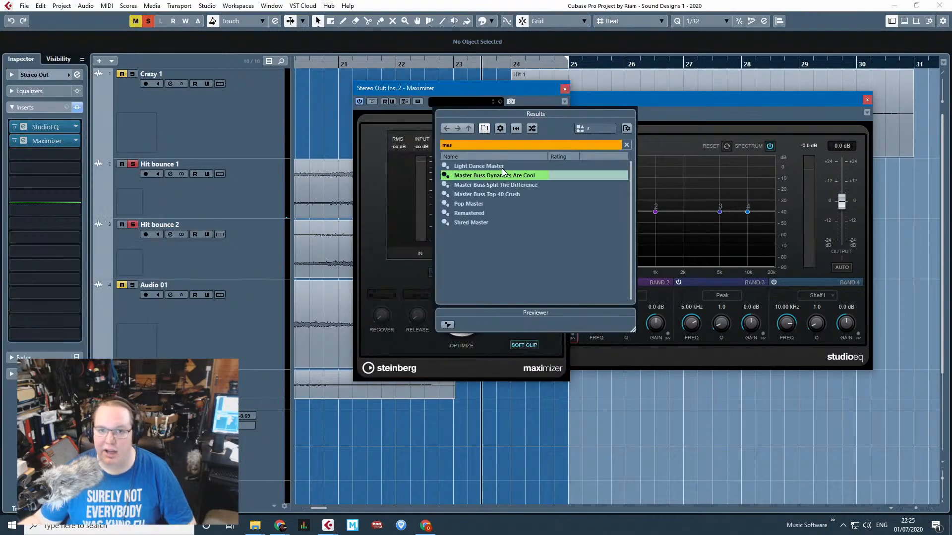
double_click(502, 176)
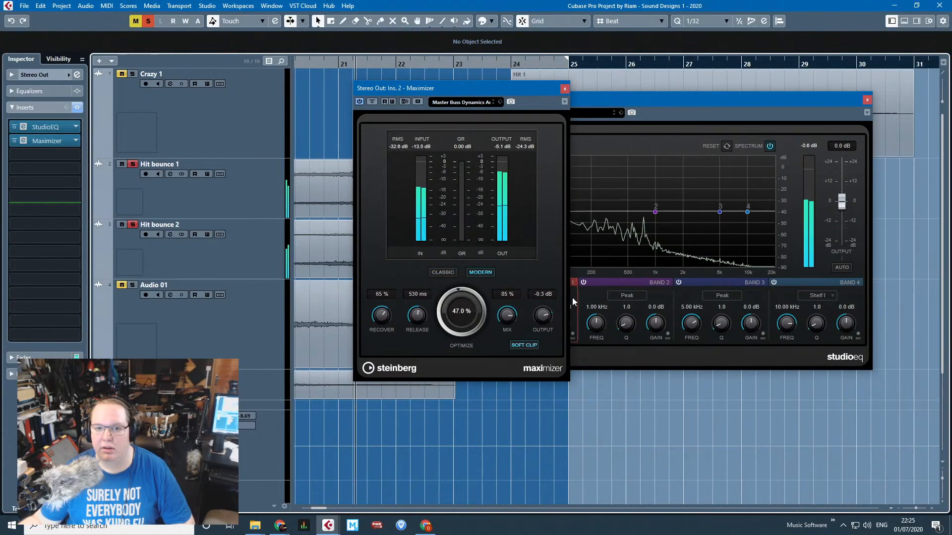
Turn on cycle mode and set the Maximizer's Optimize to 34.5% and output to -0.5 dB.
scroll(423, 450, "down", 3)
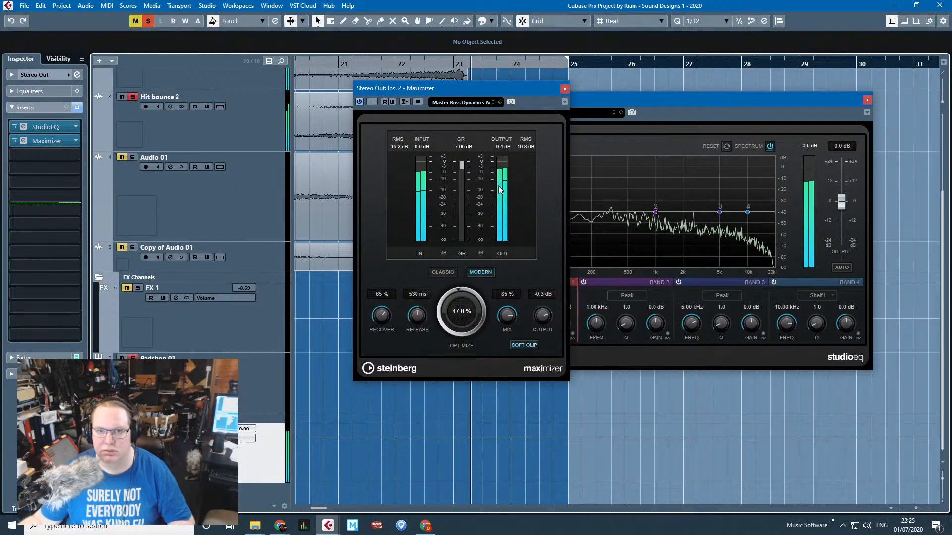
key("KP_Divide")
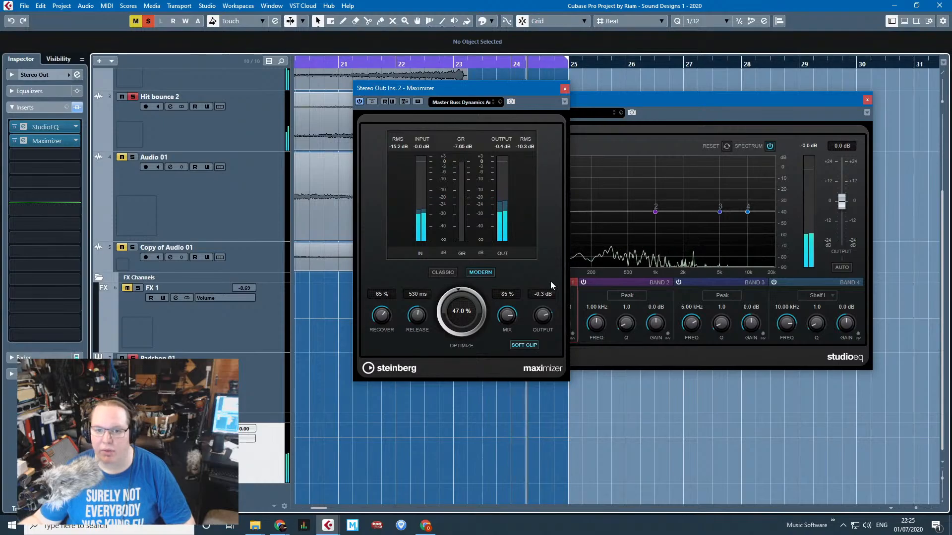
key("space")
left_click_drag(457, 296, 457, 297)
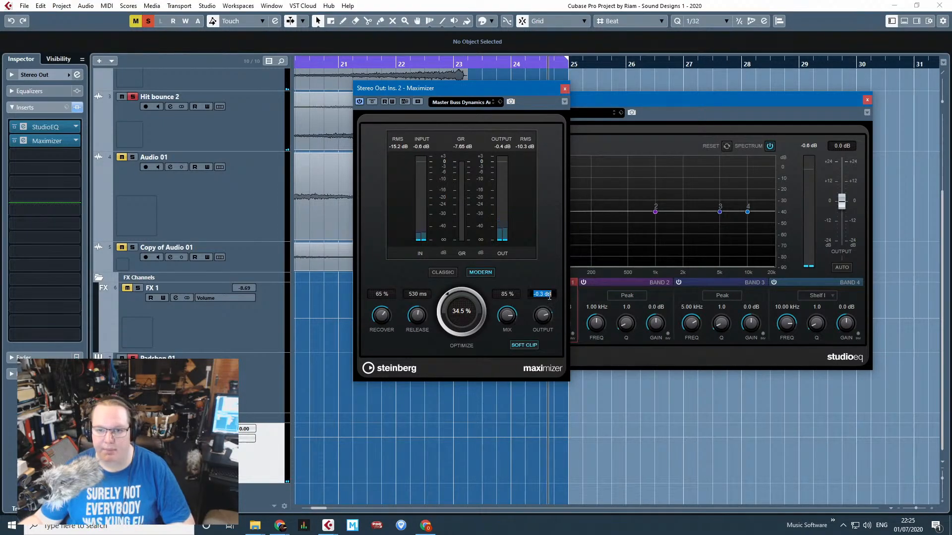
scroll(558, 296, "down", 2)
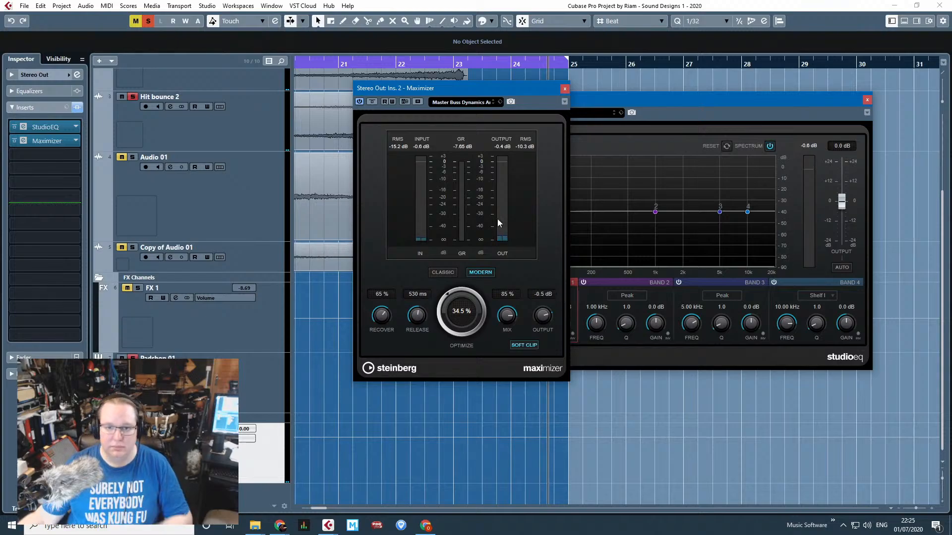
Audition the riser from between bars 21 and 22 through the Maximizer and close both plug-in windows.
left_click(375, 65)
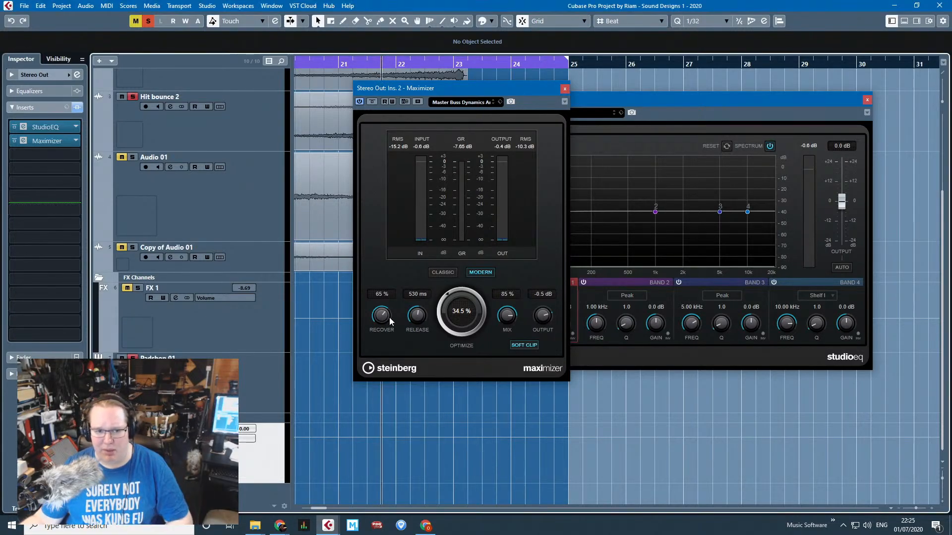
key("space")
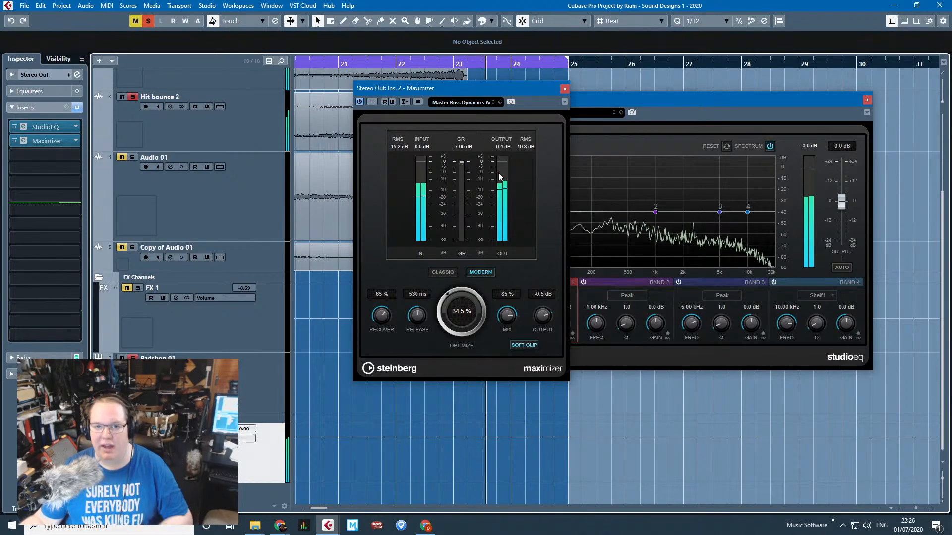
key("space")
left_click(867, 99)
left_click(565, 88)
scroll(517, 183, "up", 3)
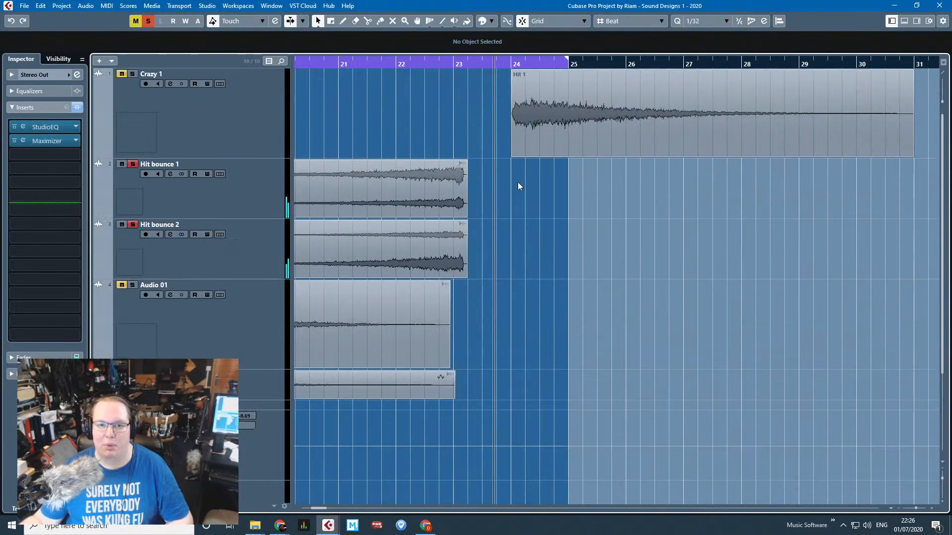
Play back the end of the riser and shorten the cycle range so it ends at bar 24.
left_click_drag(517, 182, 435, 232)
left_click_drag(317, 223, 314, 230)
left_click(347, 125)
left_click(376, 63)
key("space")
scroll(405, 122, "down", 3)
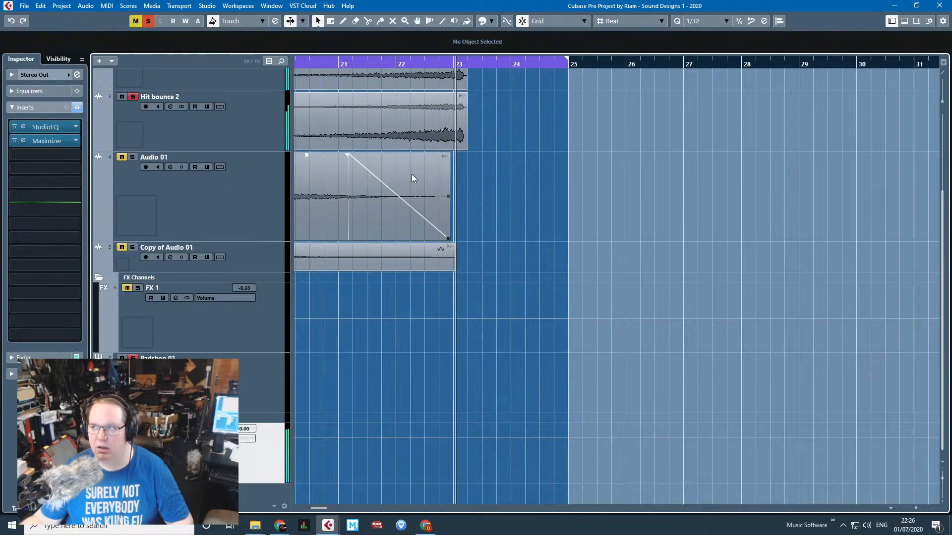
scroll(430, 180, "up", 3)
scroll(569, 73, "up", 2)
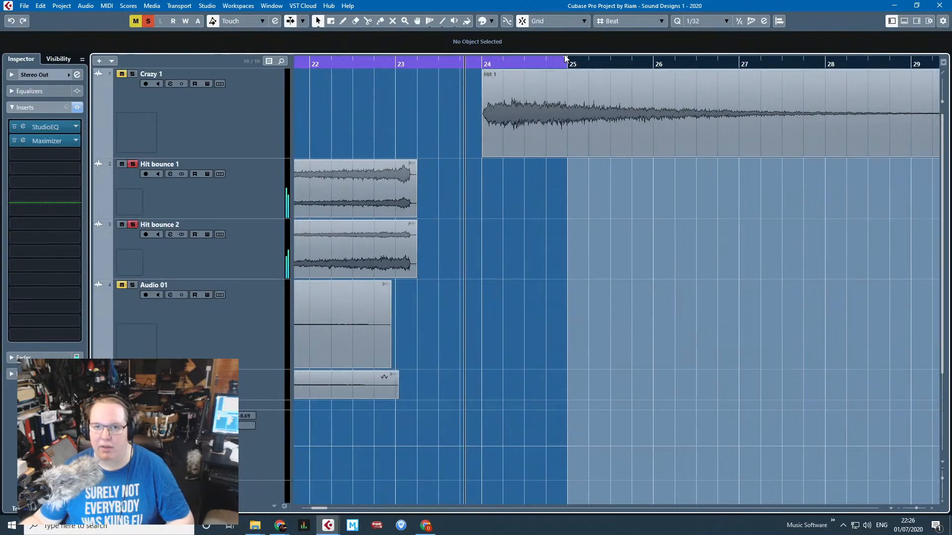
left_click_drag(566, 59, 479, 74)
left_click(399, 63)
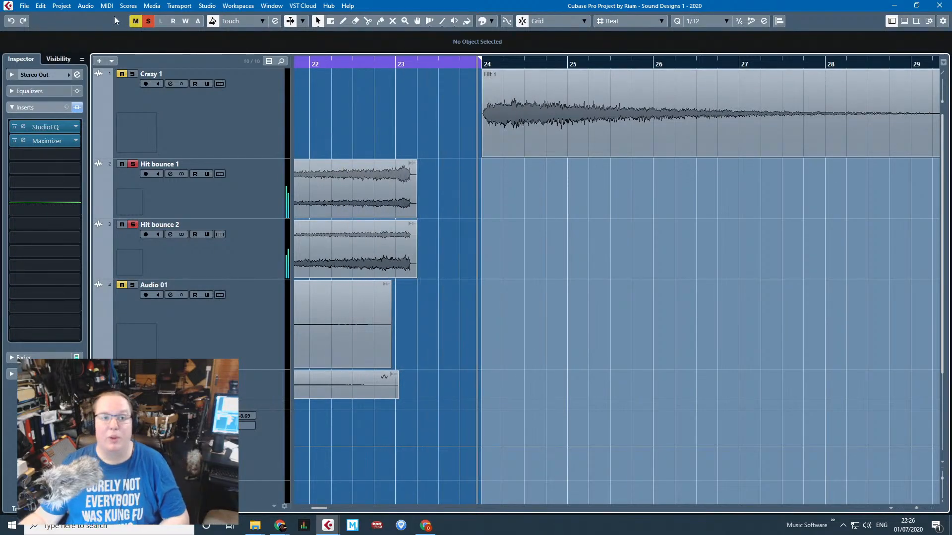
Set up an audio mixdown of Stereo Out named Autoharp Riser 1, saved to the Desktop.
left_click(24, 8)
mouse_move(117, 159)
left_click(164, 159)
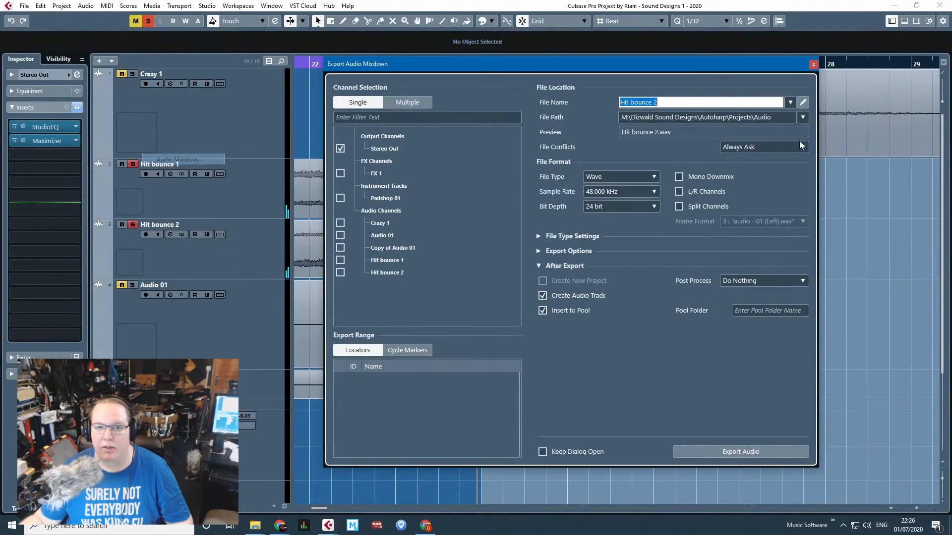
left_click(803, 118)
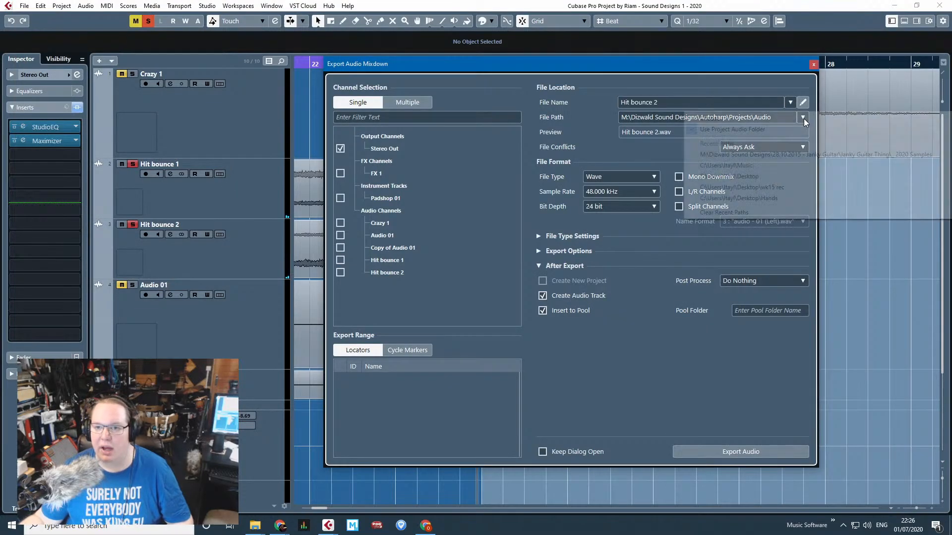
left_click(721, 117)
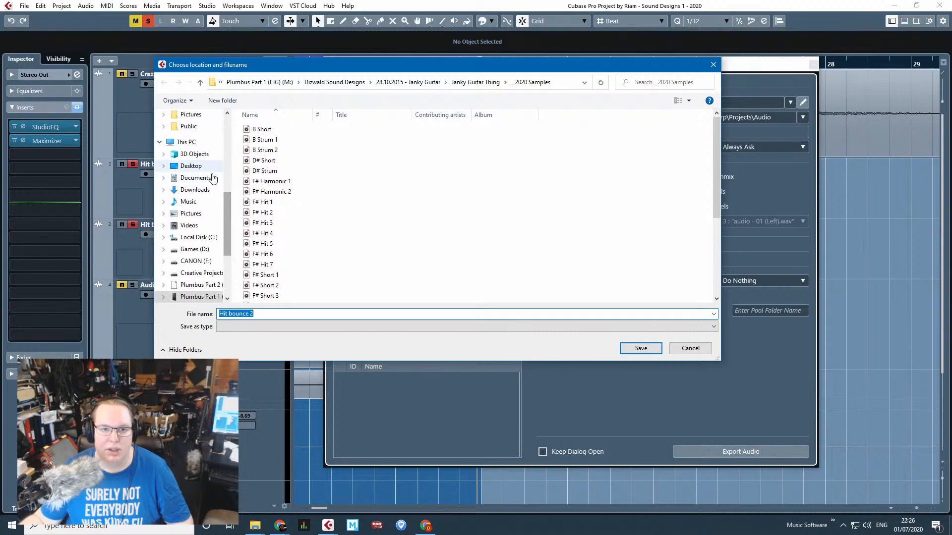
left_click_drag(228, 200, 239, 107)
left_click(200, 138)
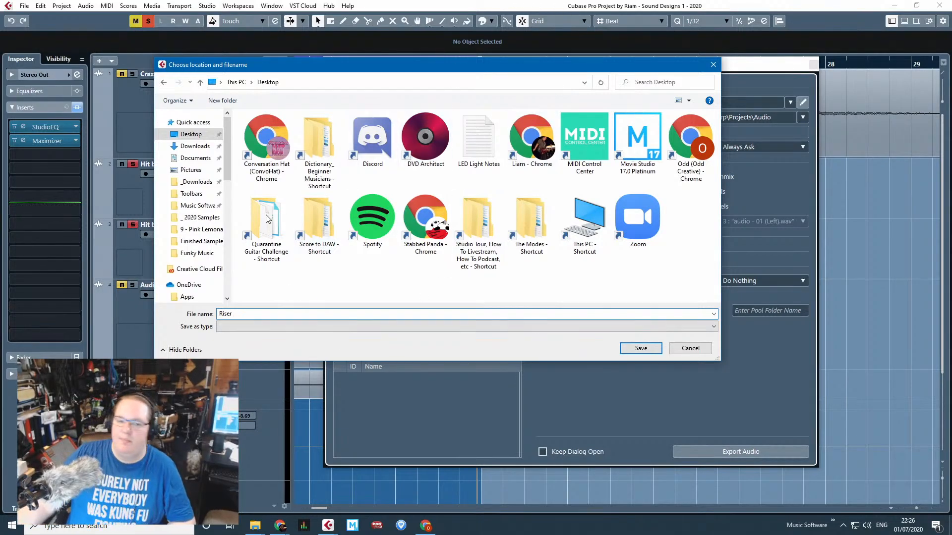
left_click_drag(246, 315, 193, 310)
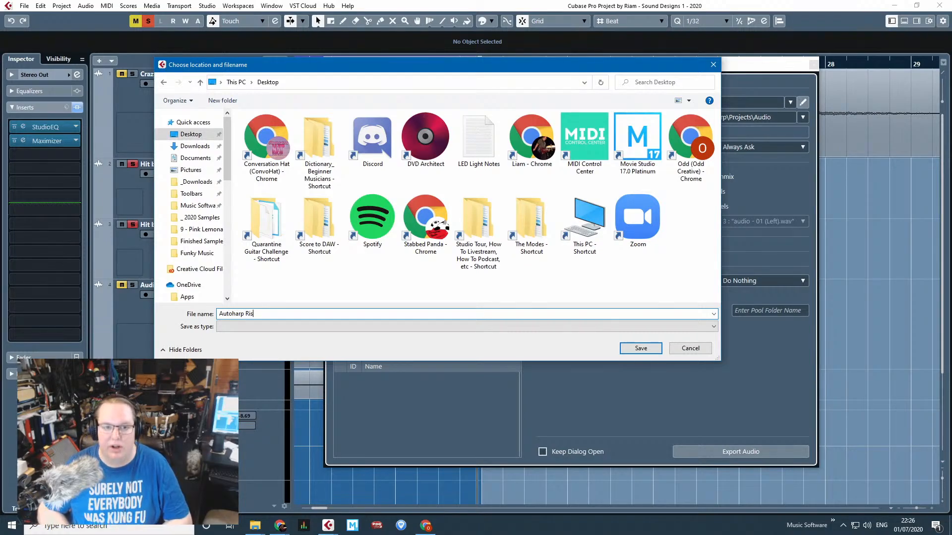
left_click(639, 348)
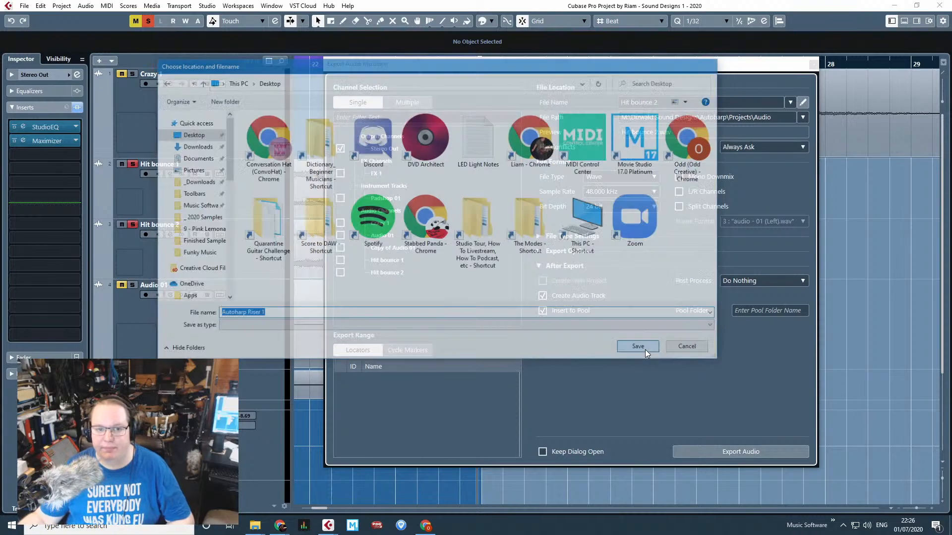
Disable creating an audio track and inserting to the pool, and export the mixdown.
left_click(542, 296)
left_click(542, 310)
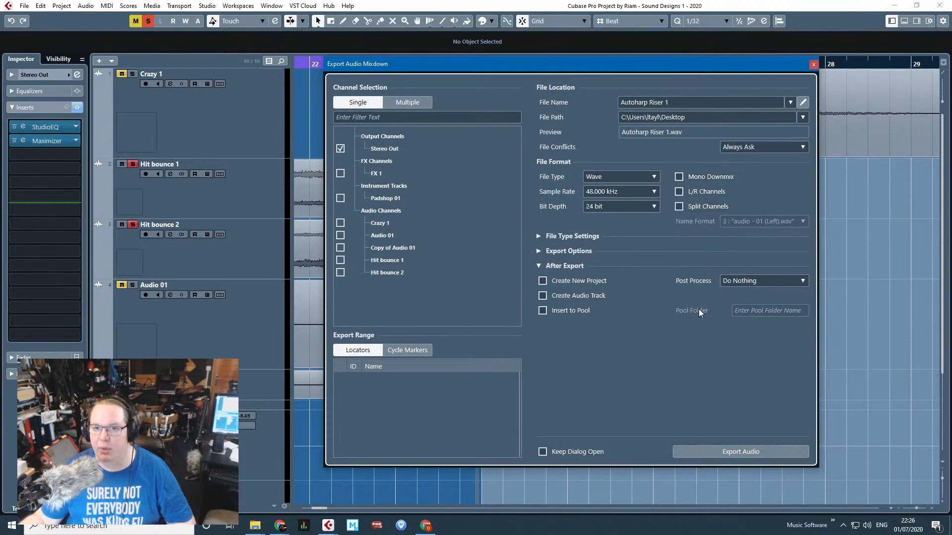
left_click(728, 451)
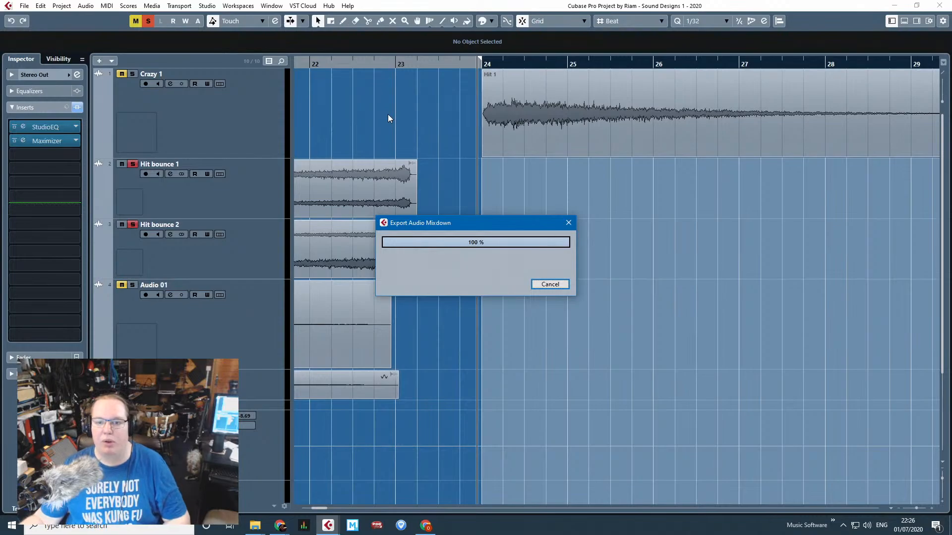
Trim the ends of the Hit bounce 1 and 2 events to 23.1.3.115 with snap off and shorten their fade-outs.
scroll(530, 177, "left", 5)
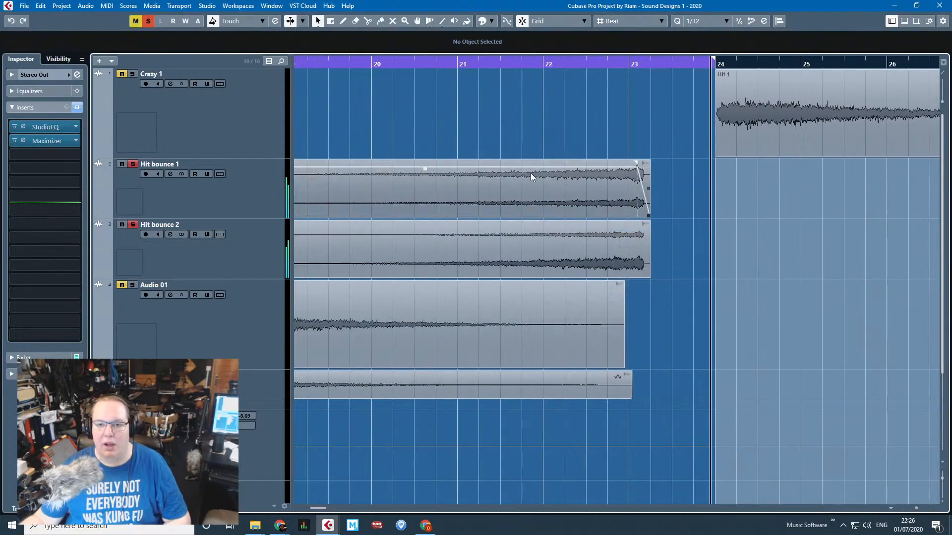
left_click(531, 177)
scroll(608, 161, "up", 5)
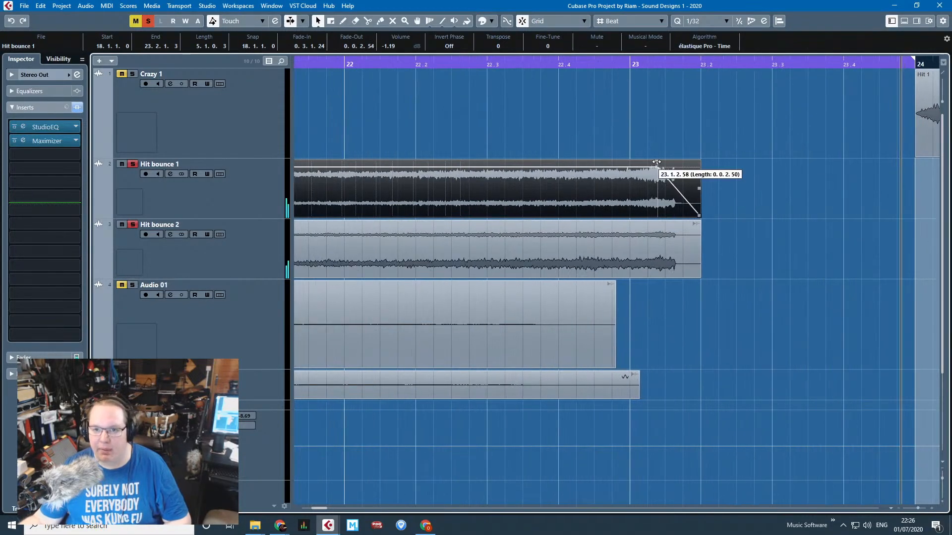
left_click_drag(656, 162, 663, 163)
left_click_drag(722, 195, 660, 274)
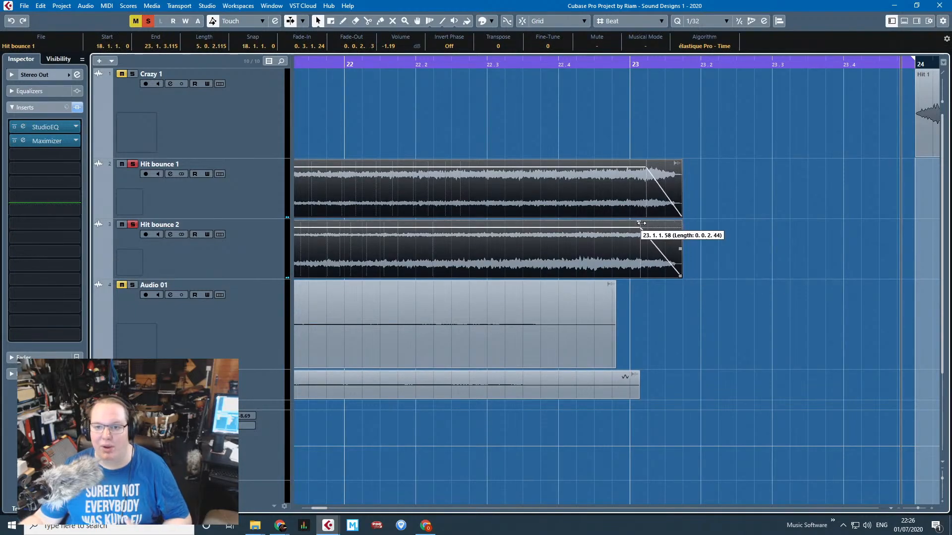
left_click_drag(641, 223, 663, 223)
left_click(641, 303)
scroll(635, 297, "down", 4)
Lengthen the fade-in of the Hit bounce 1 event to 1.0.2.45.
left_click(773, 108)
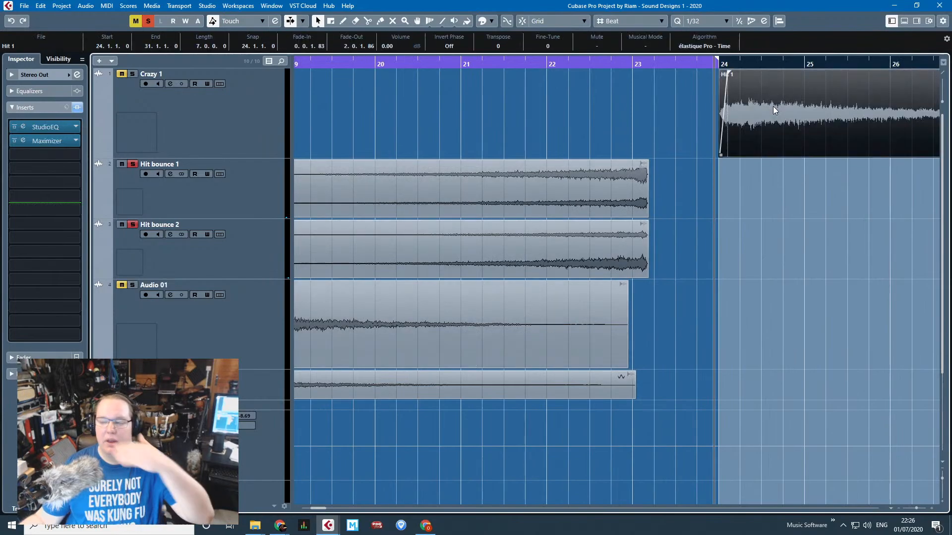
left_click_drag(485, 106, 338, 88)
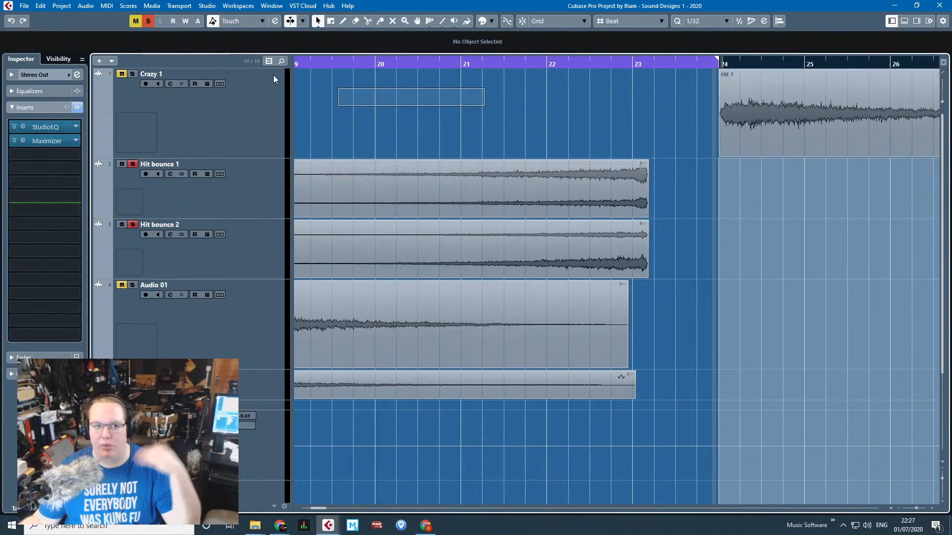
scroll(487, 138, "left", 3)
left_click(453, 215)
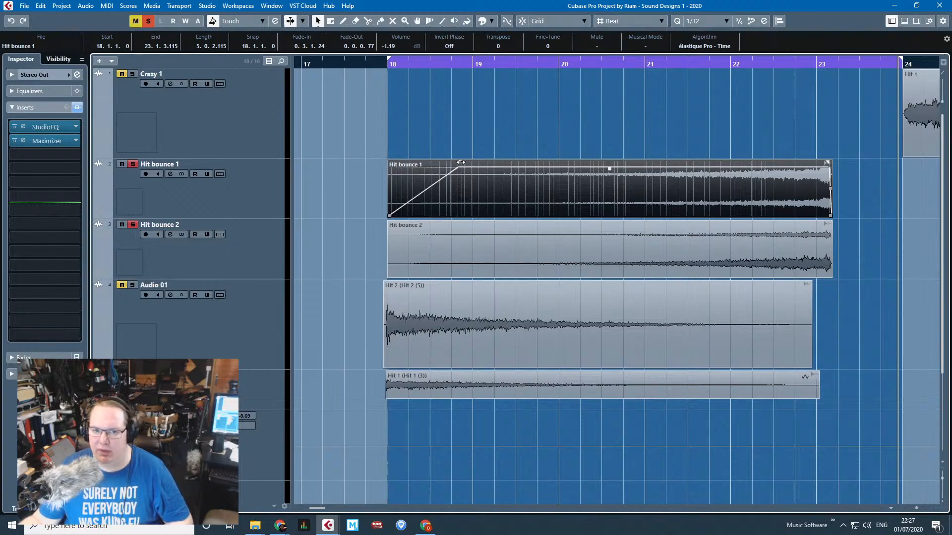
left_click_drag(460, 162, 488, 165)
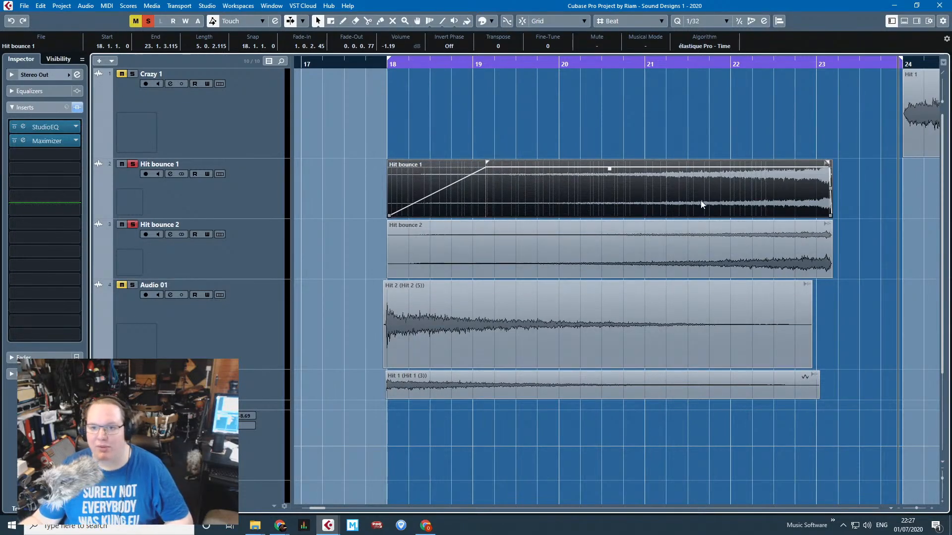
Time-stretch the starts of both bounce events slightly later, with Hit bounce 2 starting at about 18.1.2.110.
key("1")
key("1")
left_click_drag(389, 216, 393, 217)
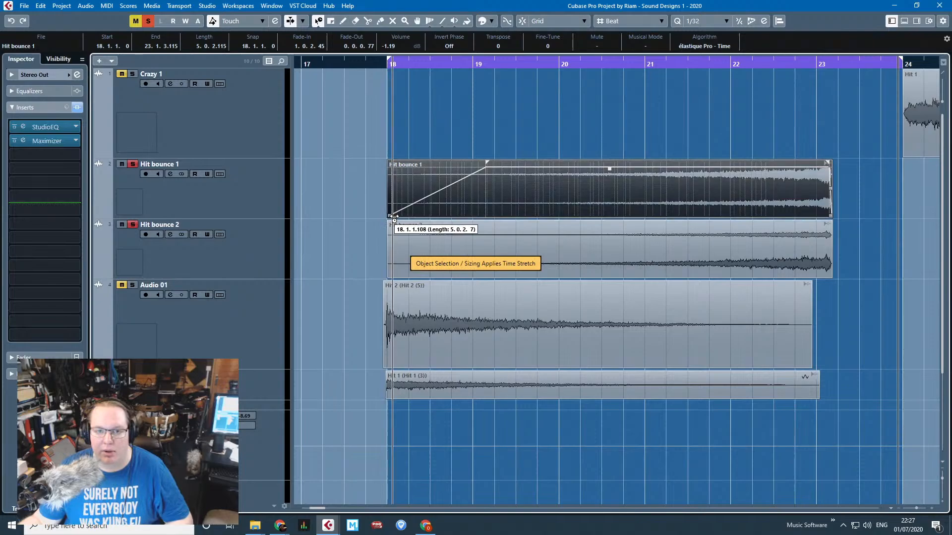
left_click(391, 239)
left_click_drag(388, 278, 402, 277)
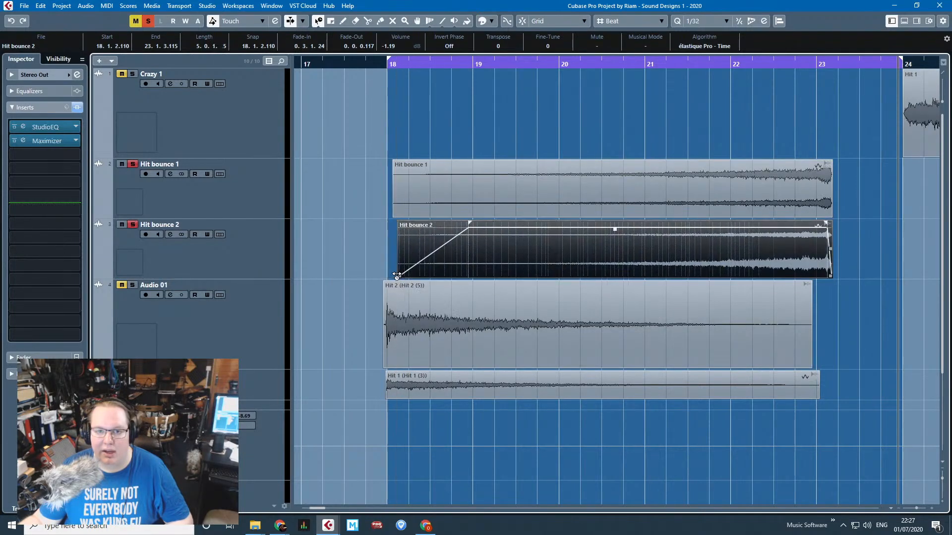
Return to normal sizing, enable snap and move both bounce events earlier so Hit bounce 1 starts at bar 18.
key("1")
left_click_drag(361, 178, 411, 246)
key("j")
left_click_drag(448, 199, 441, 198)
left_click(453, 136)
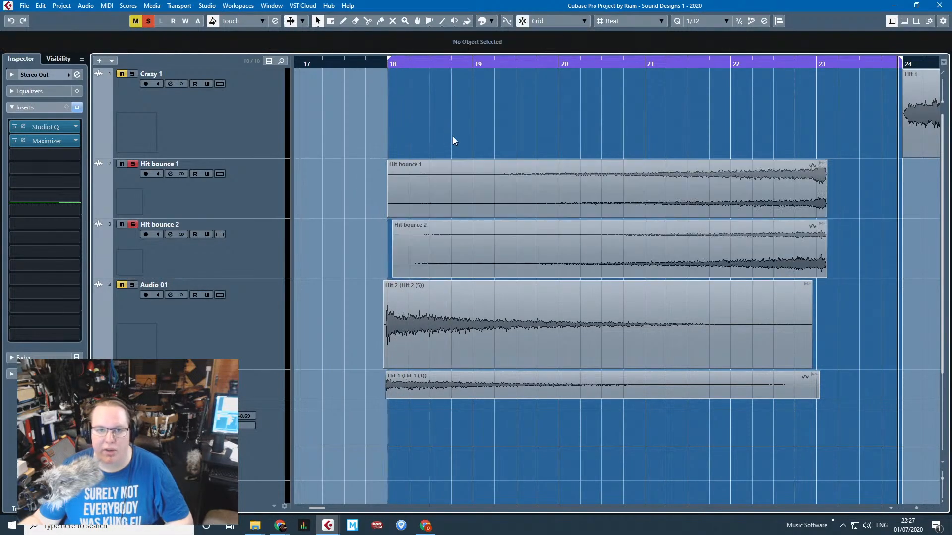
left_click(435, 185)
left_click(189, 167)
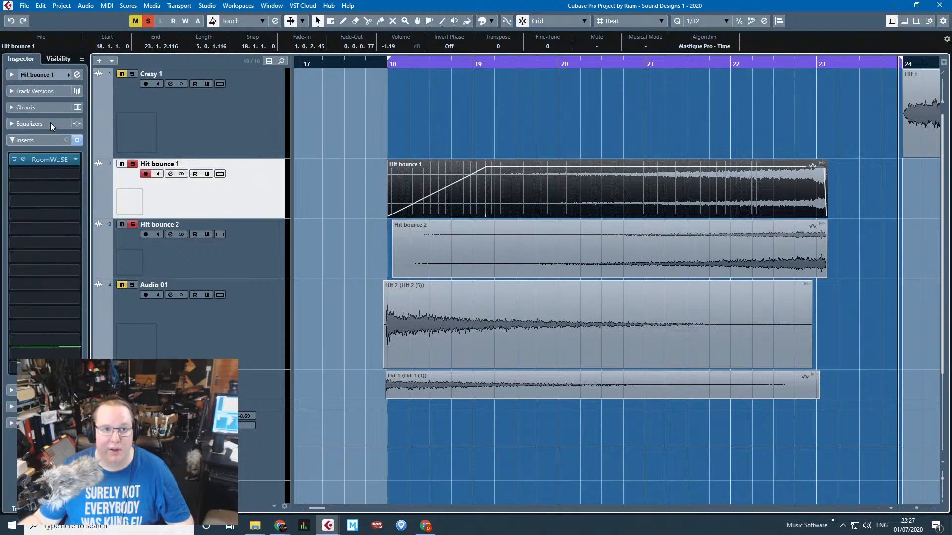
left_click(270, 257)
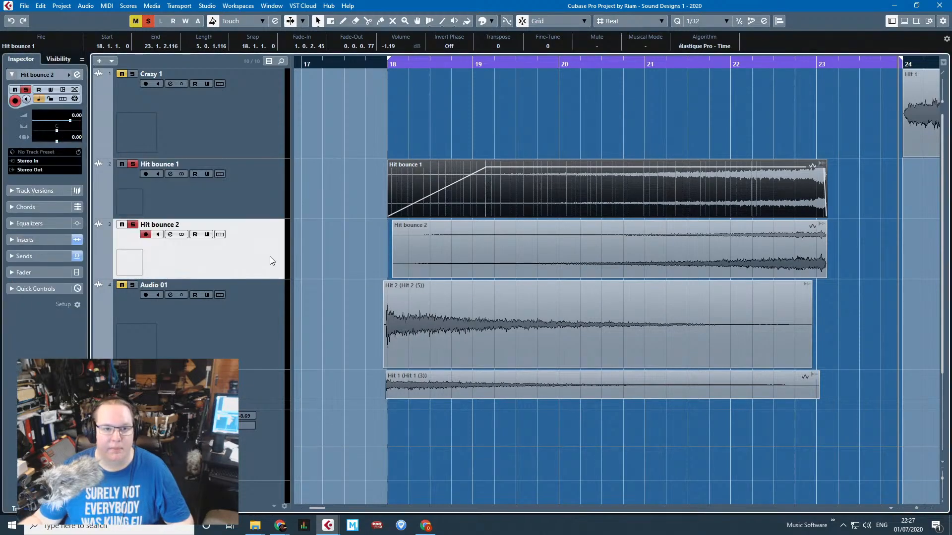
left_click(264, 204)
left_click(638, 240)
left_click(637, 200)
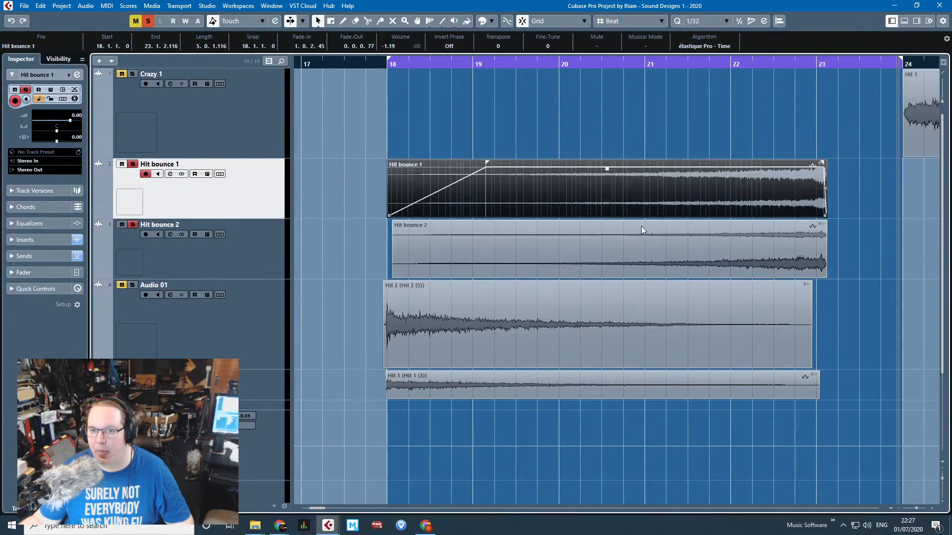
Apply the Stereo Flip process to the Hit bounce 2 event in Flip Left-Right mode and close the offline processing window.
left_click(646, 252)
right_click(629, 246)
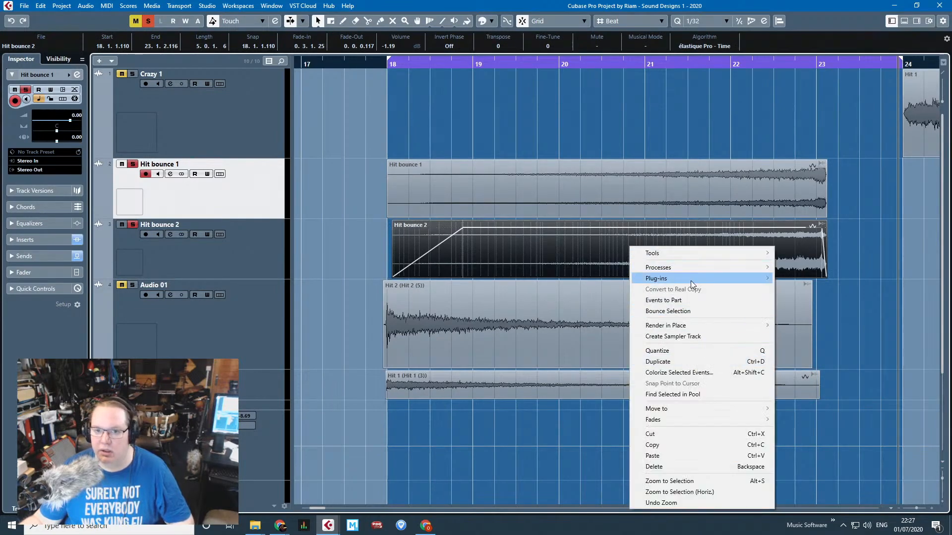
mouse_move(694, 267)
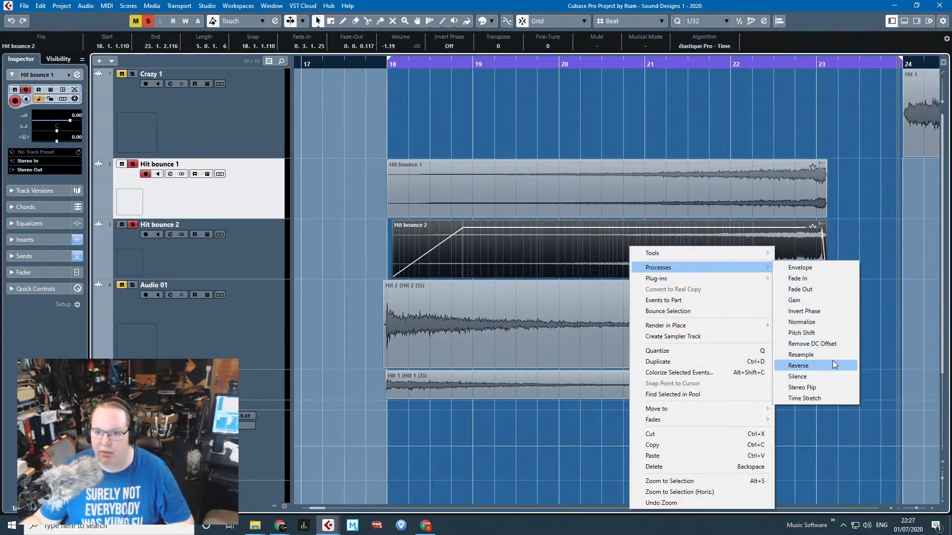
left_click(831, 388)
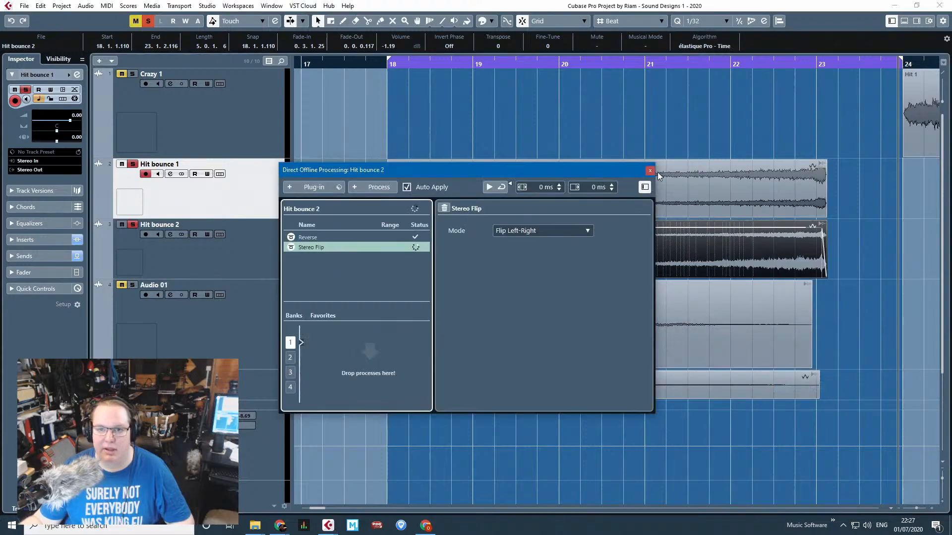
left_click(706, 189)
left_click(650, 170)
Apply the Flip Left-Right Stereo Flip process to the Hit bounce 1 event and close its offline processing window.
right_click(706, 194)
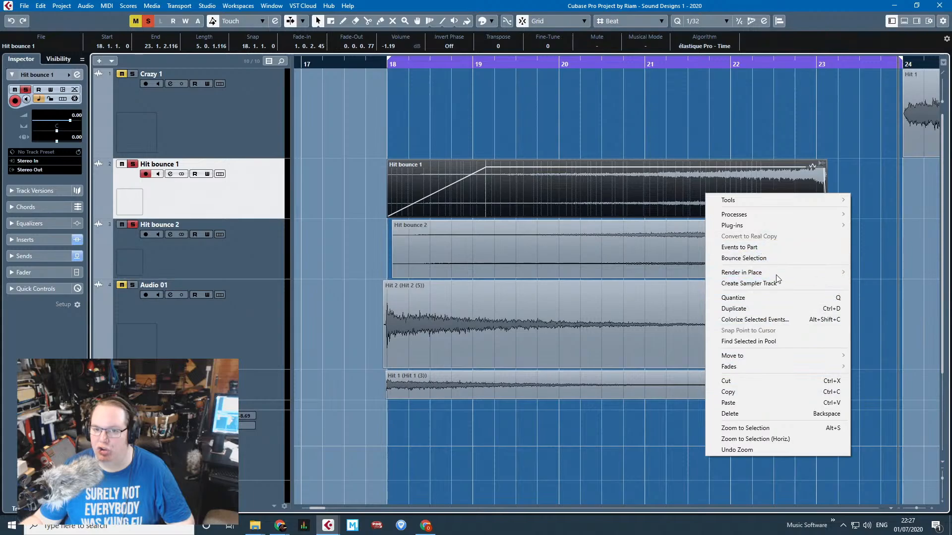
left_click(884, 334)
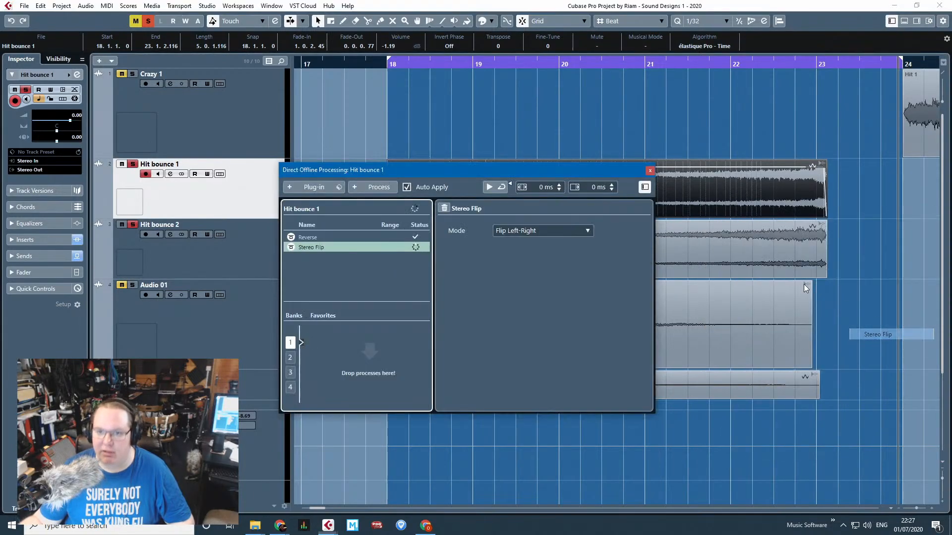
left_click(650, 171)
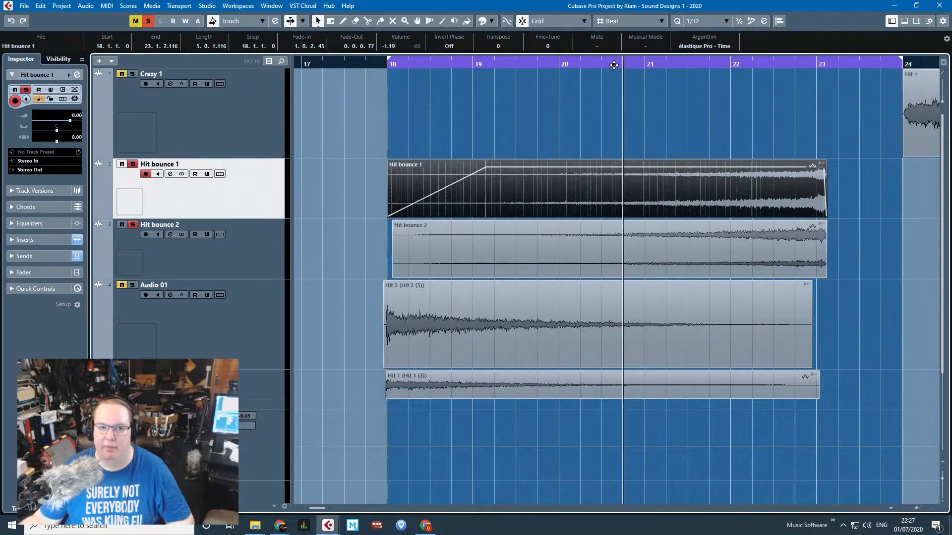
Show the insert effects of the Hit bounce 1 track.
left_click(14, 240)
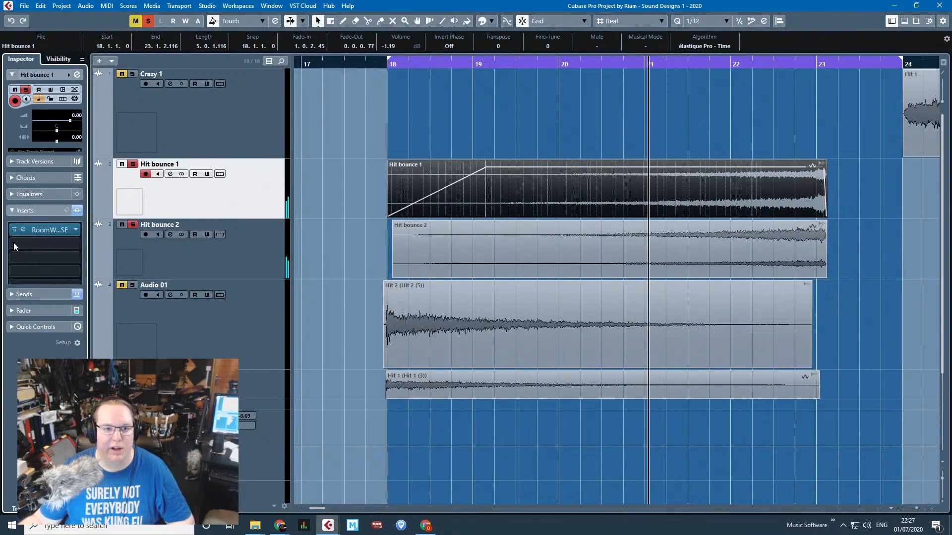
Adjust RoomWorks SE on Hit bounce 1 to 0.85 s reverb time and 76% diffusion, and on Hit bounce 2 to 70% diffusion and 82% high level.
left_click(48, 157)
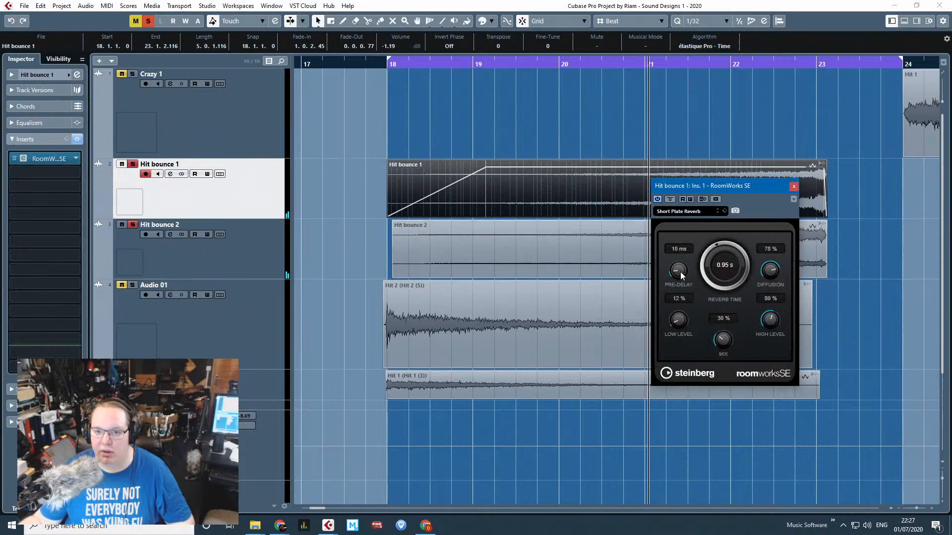
left_click(163, 273)
left_click(61, 163)
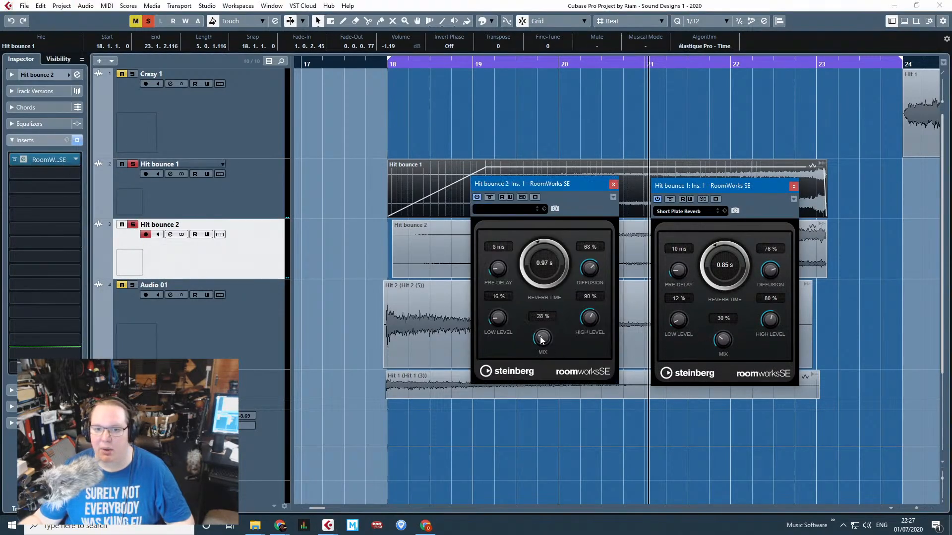
scroll(598, 270, "up", 1)
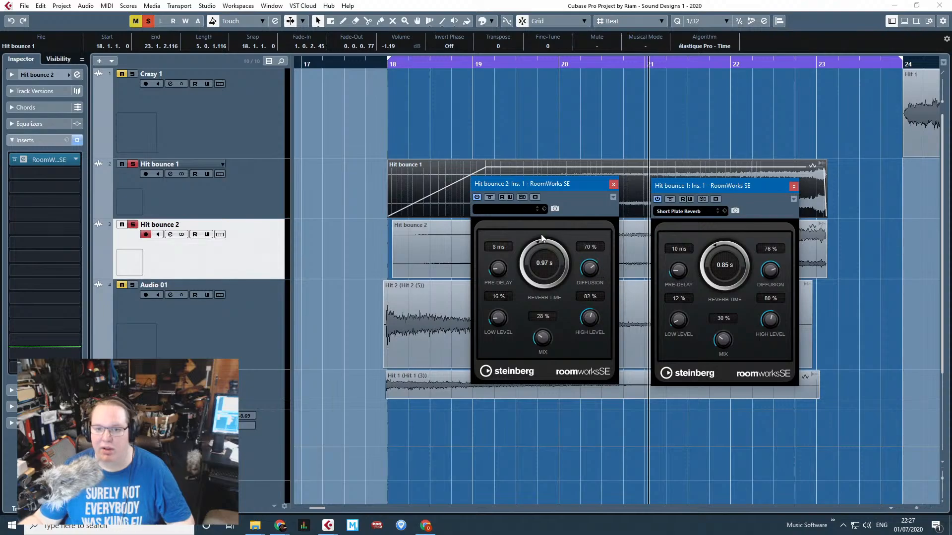
scroll(537, 243, "up", 1)
left_click(614, 185)
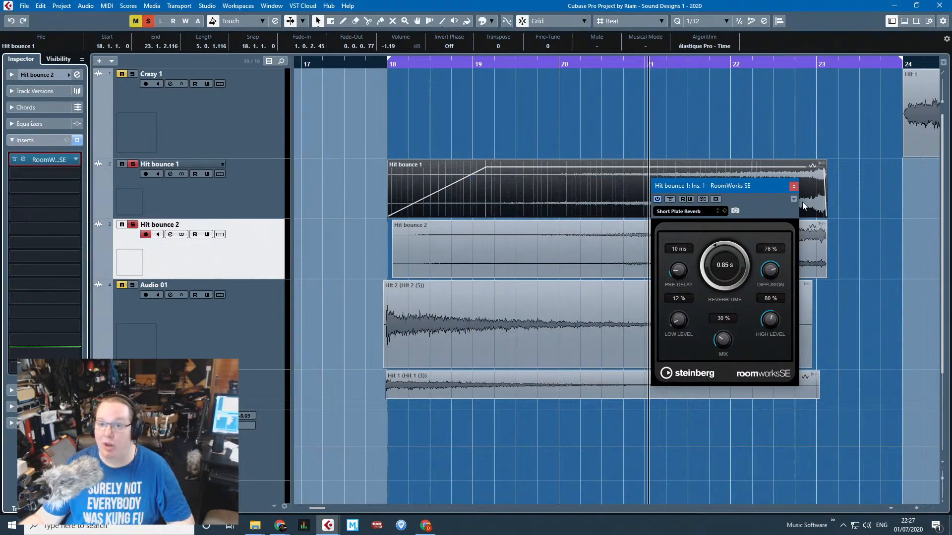
left_click(794, 187)
Solo the Crazy 1 track too and move its Hit 1 clip to start at bar 23.
key("space")
scroll(835, 283, "down", 6)
scroll(694, 223, "down", 2)
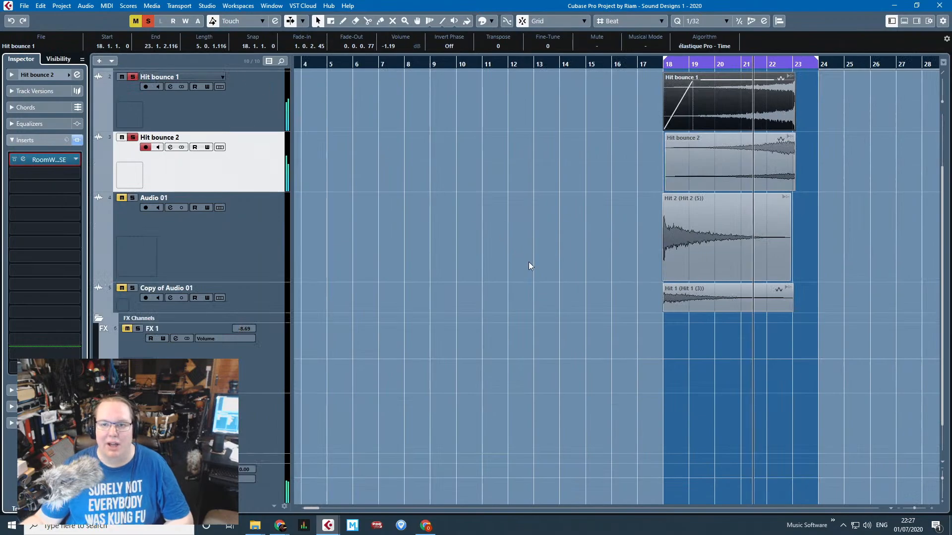
scroll(528, 262, "up", 2)
left_click(132, 74)
scroll(563, 158, "down", 3)
scroll(563, 161, "up", 4)
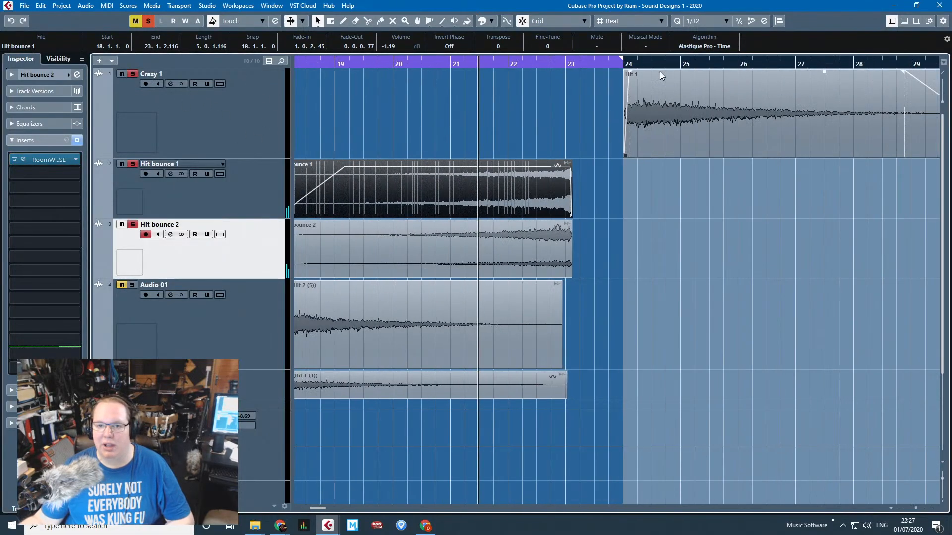
left_click_drag(722, 141, 663, 142)
Remove the fade-in from Hit 1, turn off snapping and shift the clip slightly later towards the end of the bounce swells.
scroll(557, 158, "up", 4)
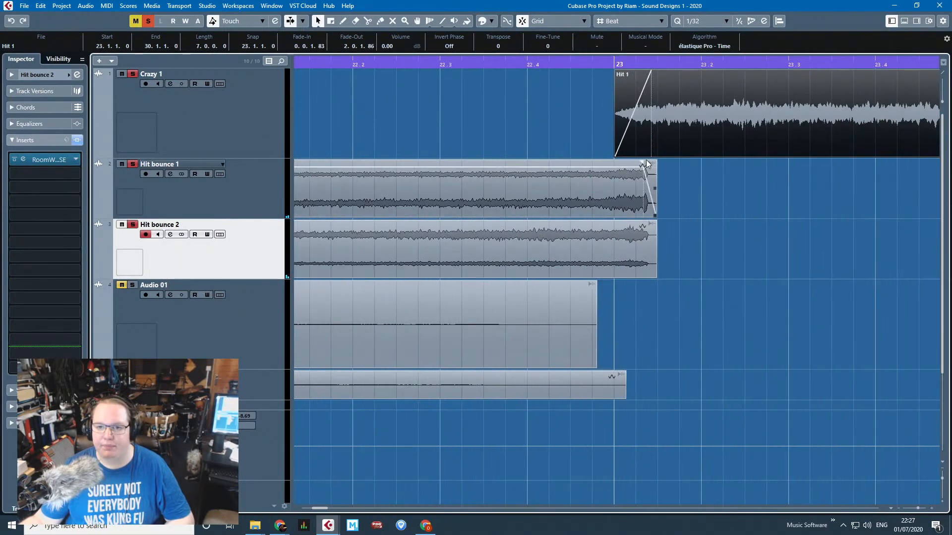
left_click_drag(650, 72, 613, 72)
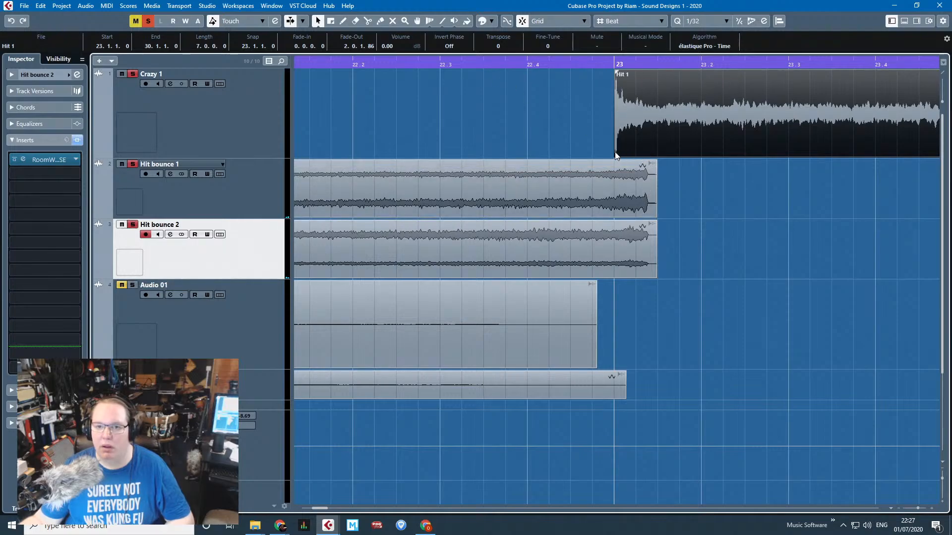
key("j")
left_click_drag(615, 157, 625, 121)
Trim the ends of both Hit bounce clips to about 23.1.2.71 and shorten their fade-outs to 0.0.0.47 and 0.0.0.43.
scroll(676, 134, "up", 5)
scroll(619, 188, "up", 4)
left_click_drag(751, 204, 598, 256)
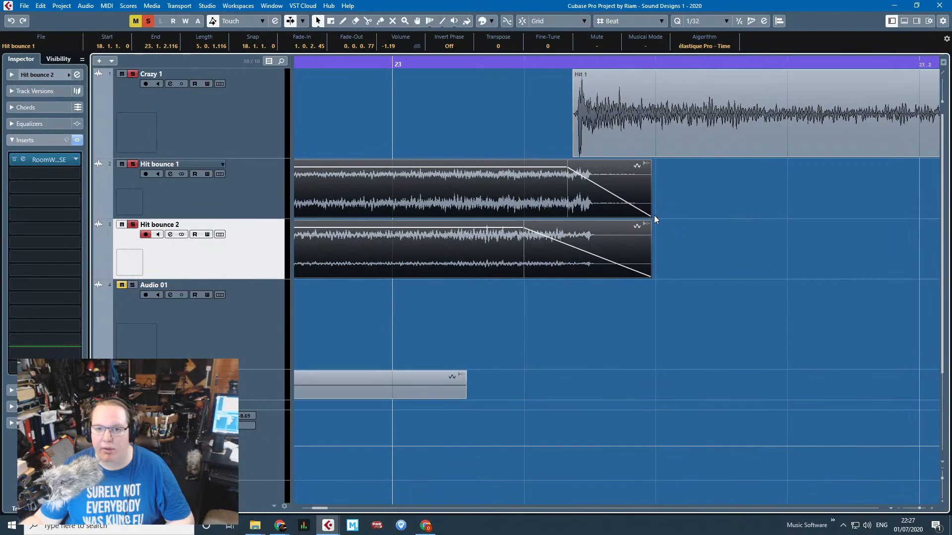
left_click_drag(647, 216, 600, 215)
left_click_drag(517, 162, 550, 163)
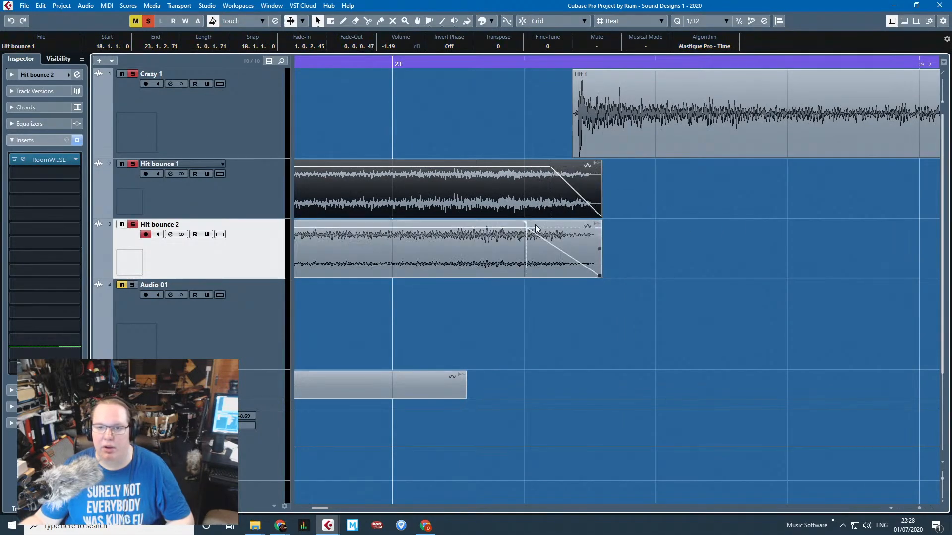
left_click_drag(525, 224, 551, 223)
Play the transition from the reversed bounce swells into Hit 1.
scroll(552, 223, "down", 4)
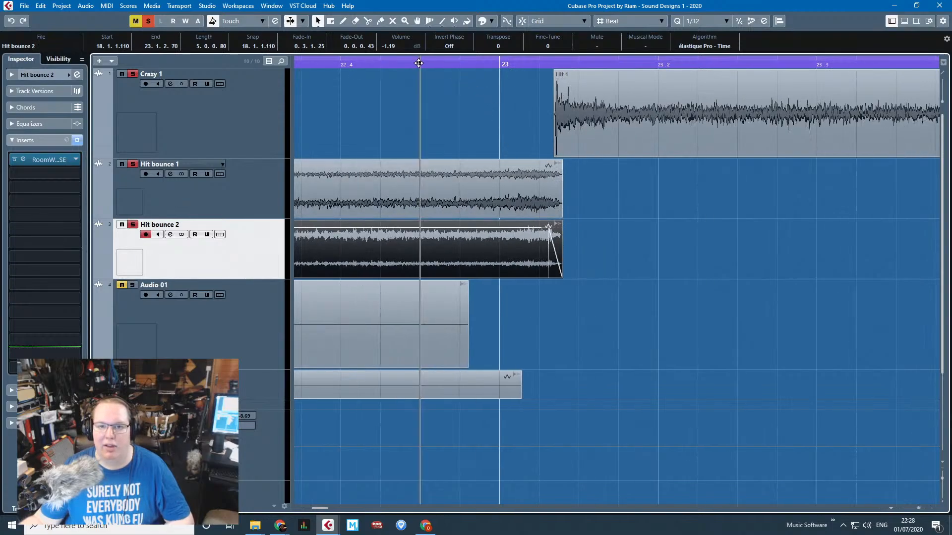
key("space")
scroll(633, 279, "down", 4)
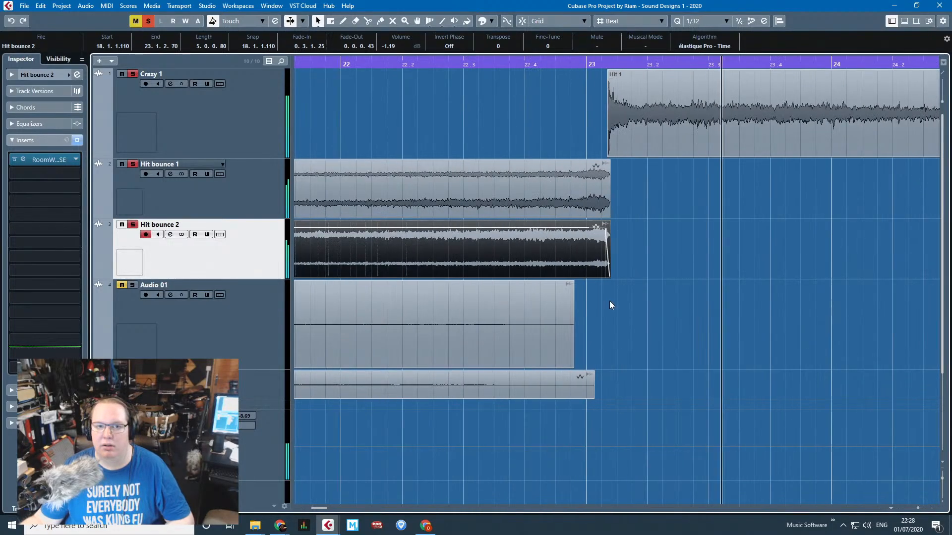
Lower the volume of both Hit bounce clips together, bringing Hit bounce 1 to -3.09 dB, and play the transition.
left_click(522, 102)
scroll(590, 198, "down", 2)
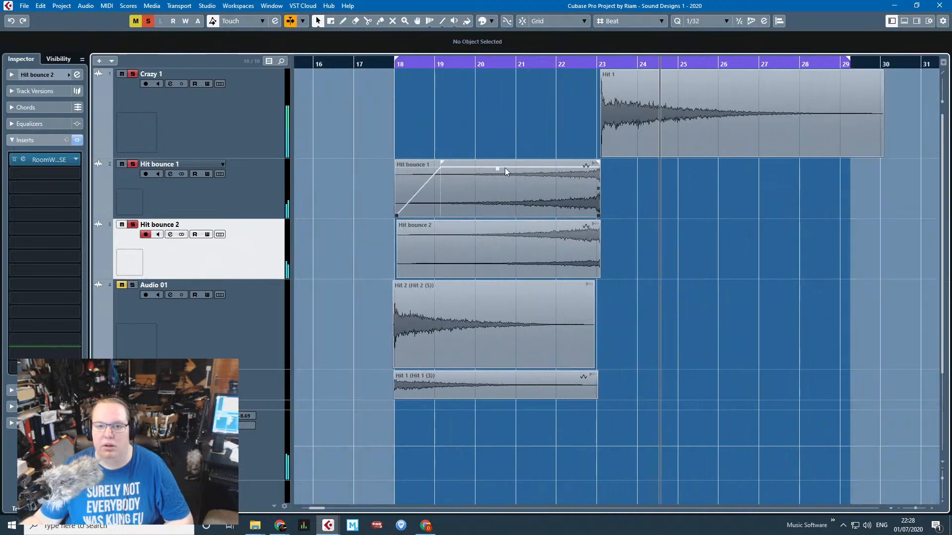
left_click_drag(365, 143, 496, 227)
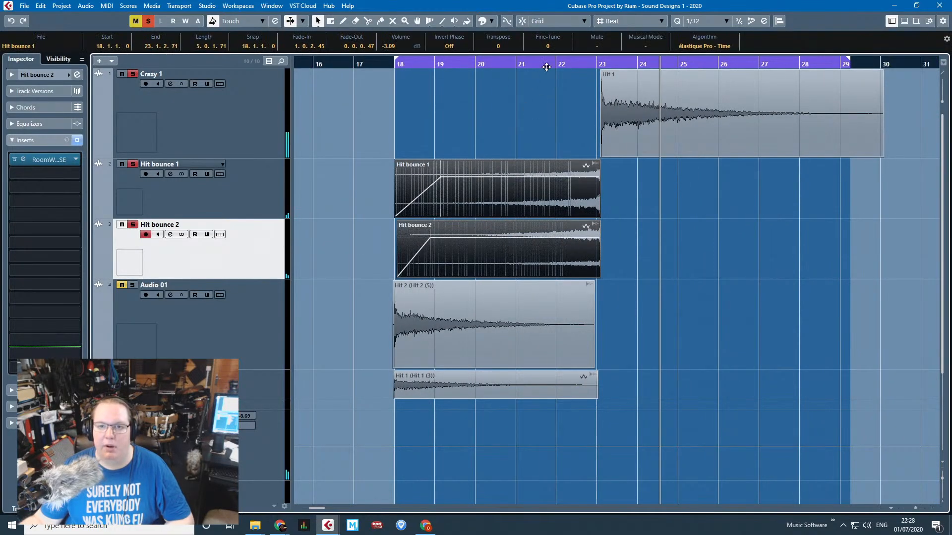
key("space")
key("space")
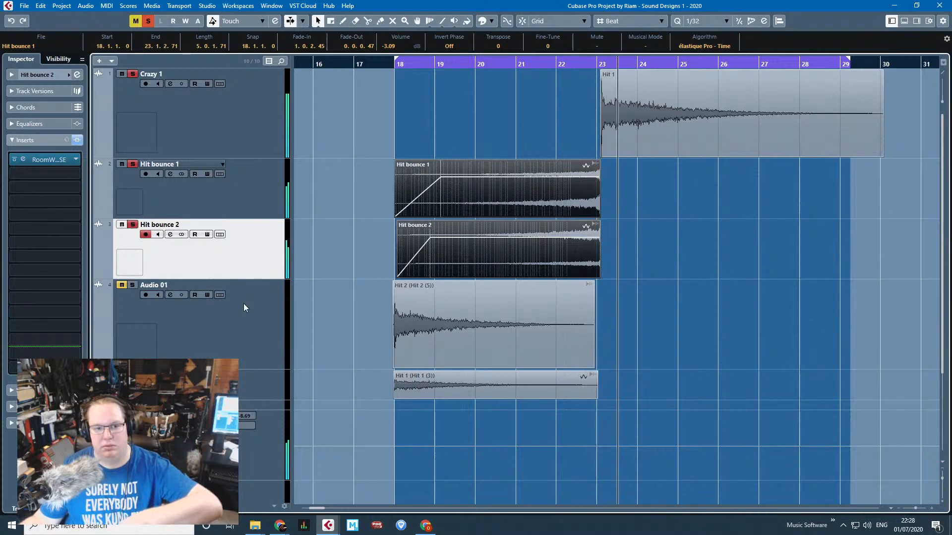
Open the Cloner effect on the Crazy 1 track and audition the hit with it.
left_click(239, 445)
left_click(246, 118)
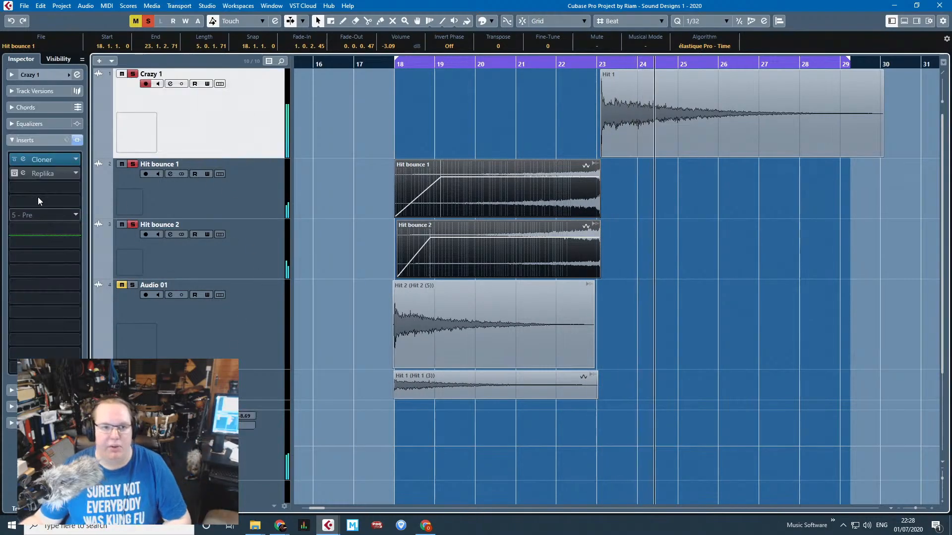
left_click(55, 160)
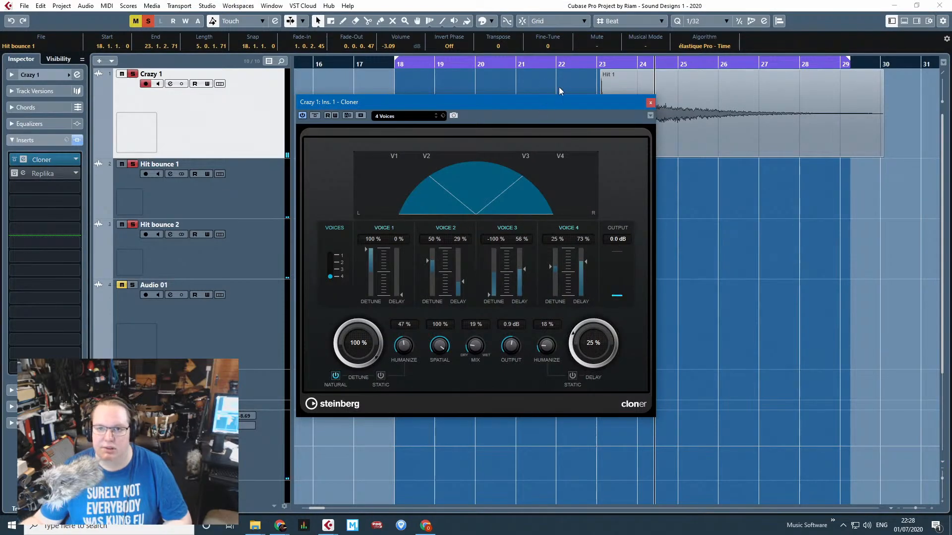
left_click(581, 65)
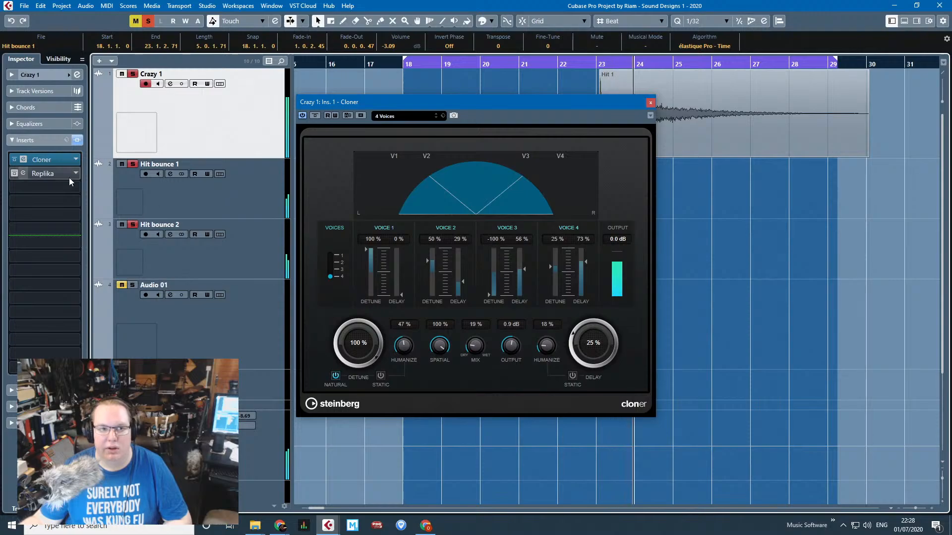
Enable Replika on Crazy 1, set its delay to 15 ms in ms mode and its mix to 81%/19%, and close both effect windows.
left_click(593, 80)
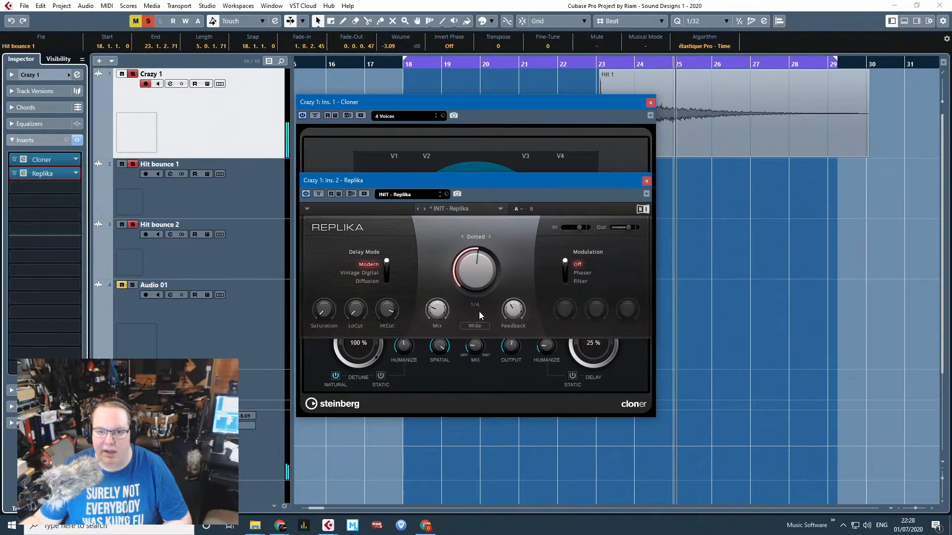
left_click(463, 237)
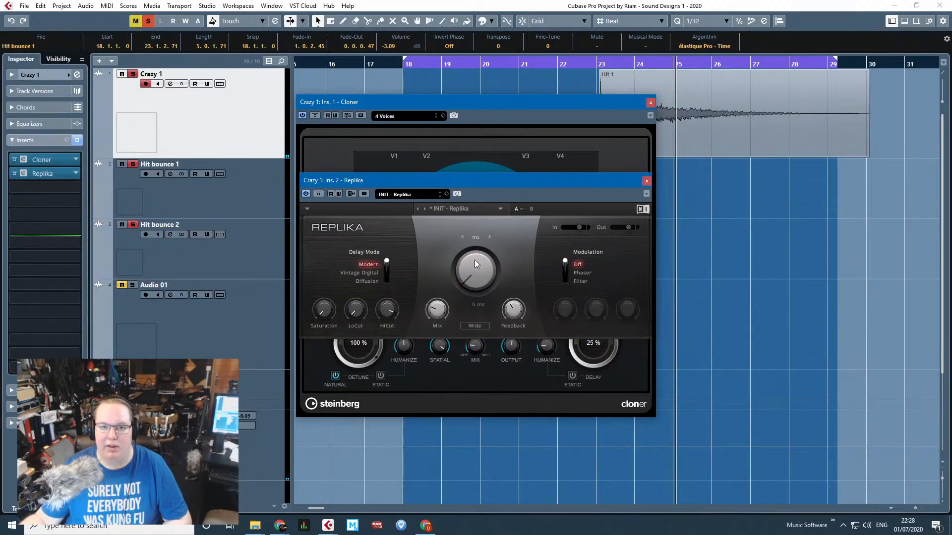
left_click(595, 75)
key("space")
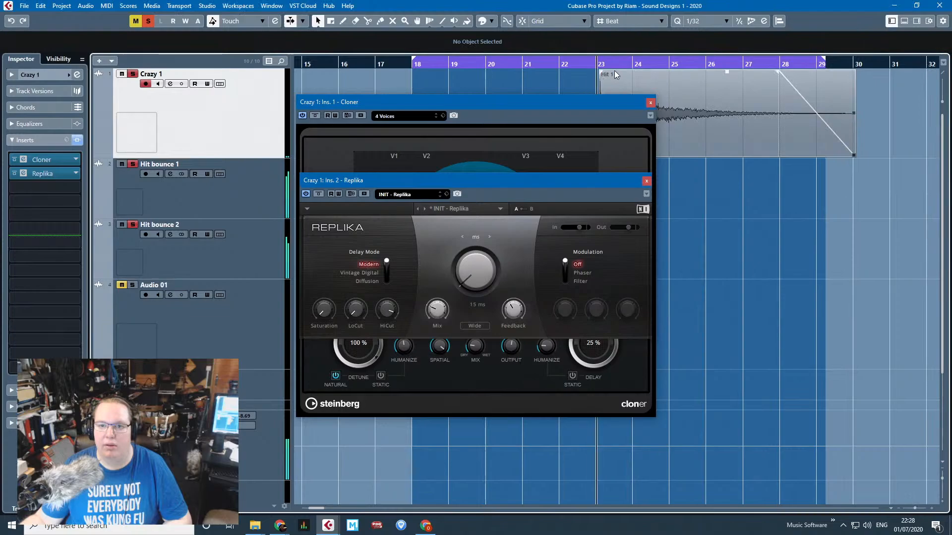
left_click(429, 311)
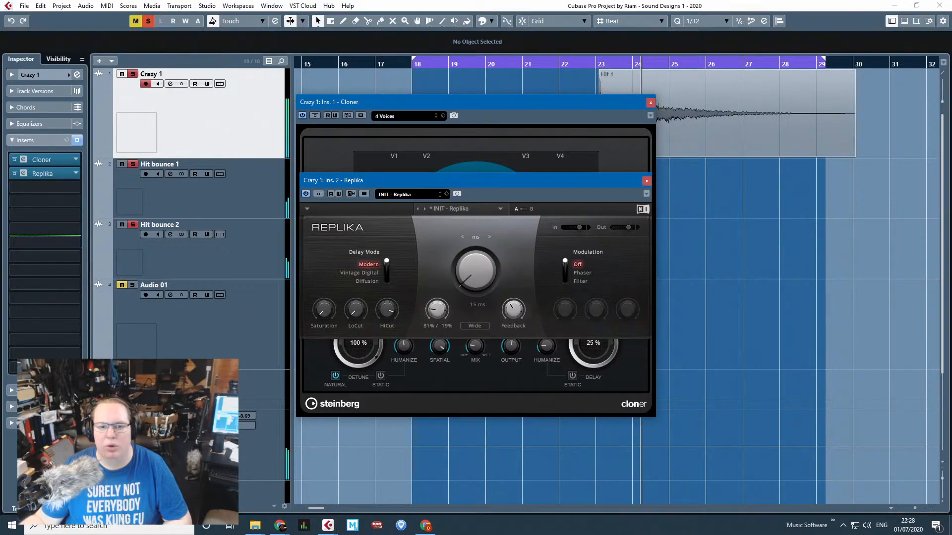
left_click(646, 180)
left_click(651, 102)
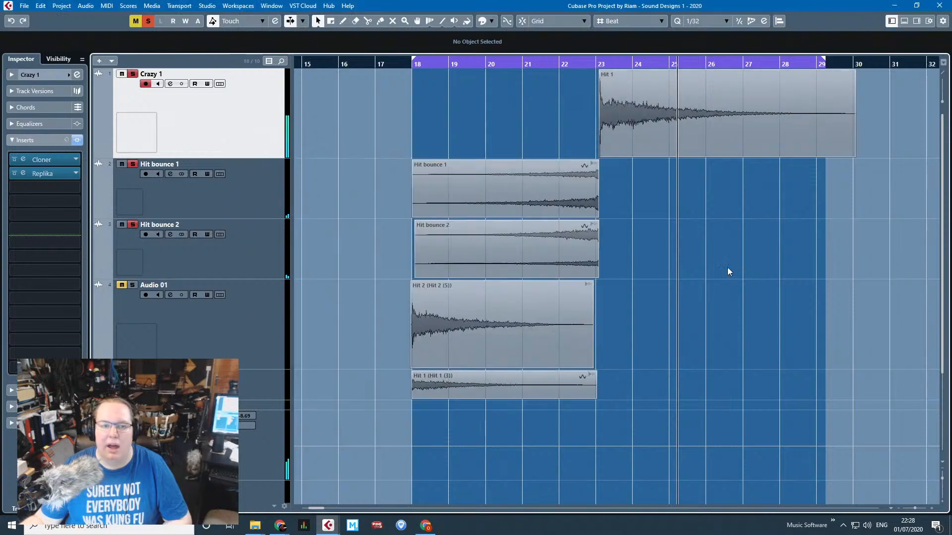
Move Cloner and Replika down the Crazy 1 insert chain and add the Octaver pitch-shift effect in the first slot.
left_click(75, 188)
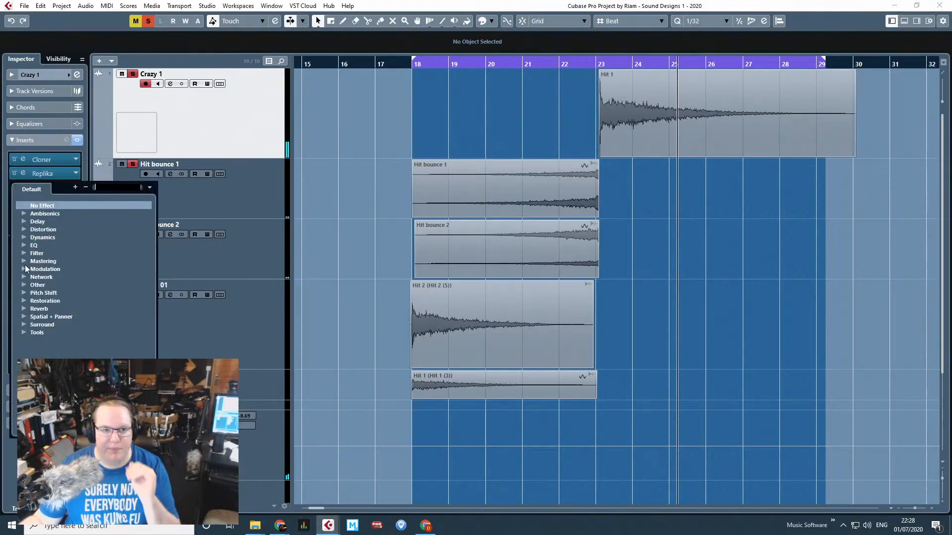
left_click(66, 175)
mouse_move(56, 173)
left_mouse_down()
mouse_move(57, 200)
mouse_move(67, 194)
mouse_move(69, 174)
left_mouse_up()
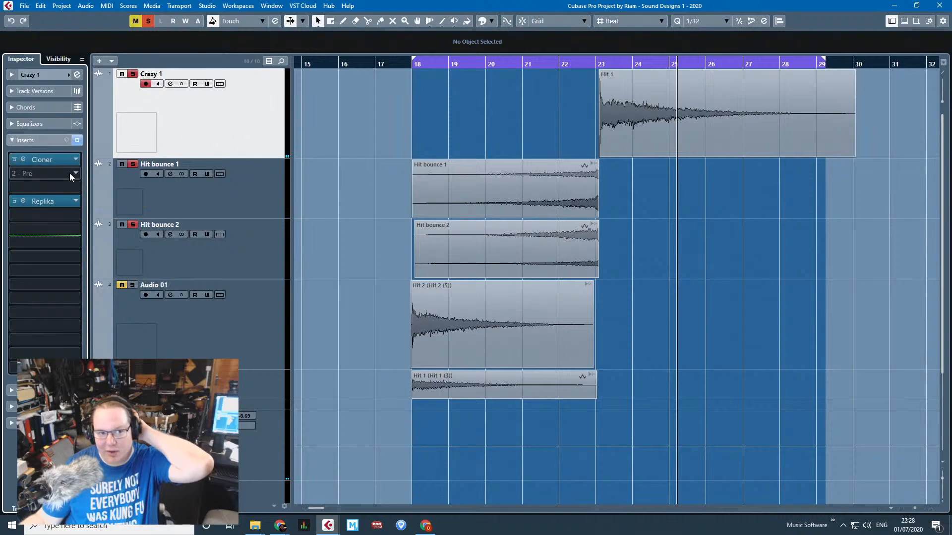
left_click(72, 174)
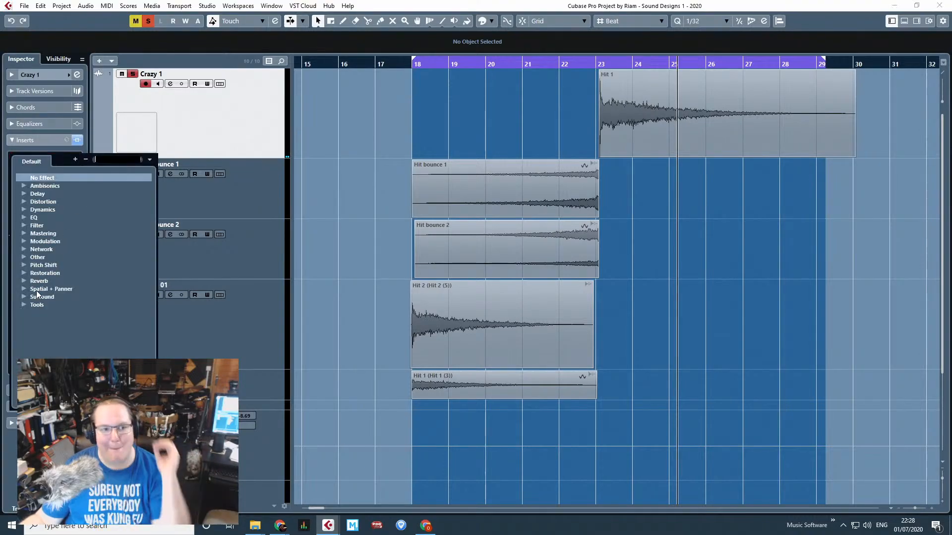
left_click(24, 265)
left_click(58, 272)
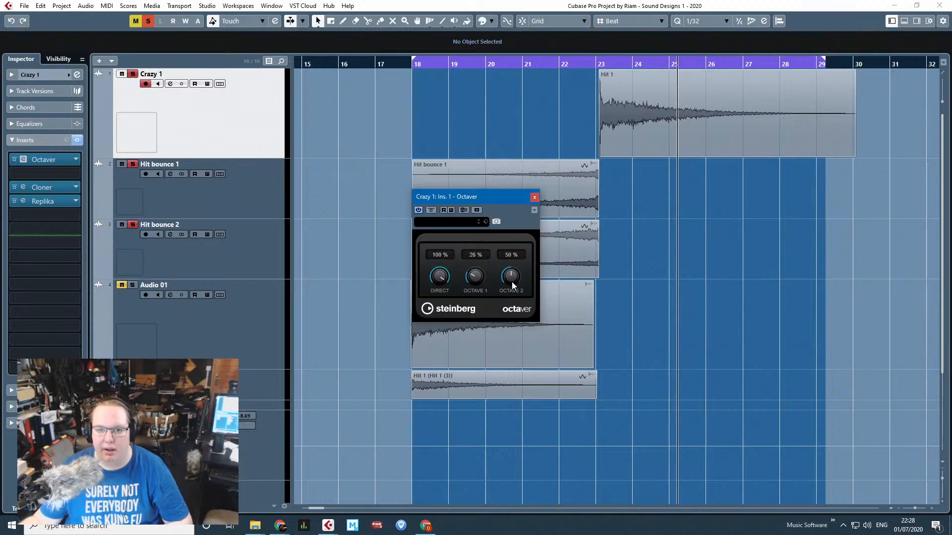
Set the Octaver's Octave 1 to 8% and Octave 2 to 27% while auditioning the hit.
left_click(587, 95)
key("space")
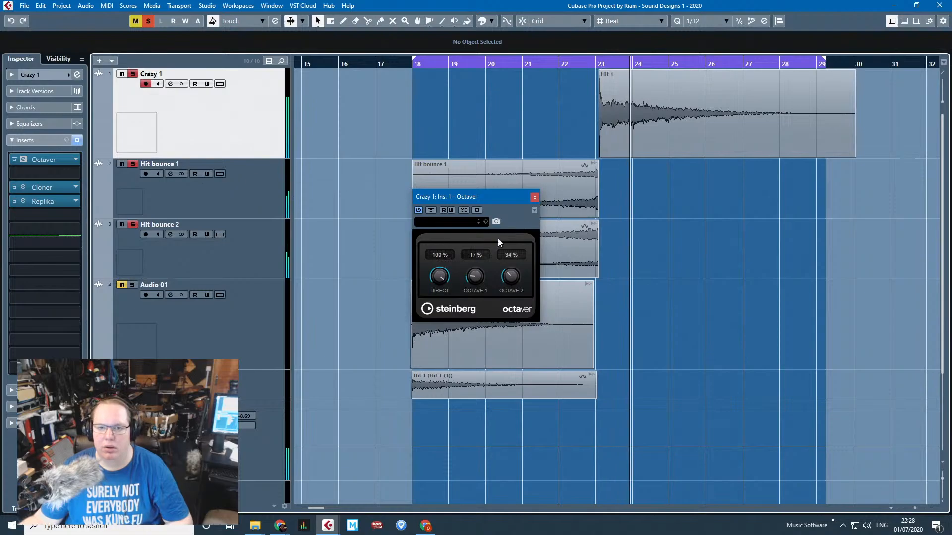
left_click_drag(473, 278, 519, 242)
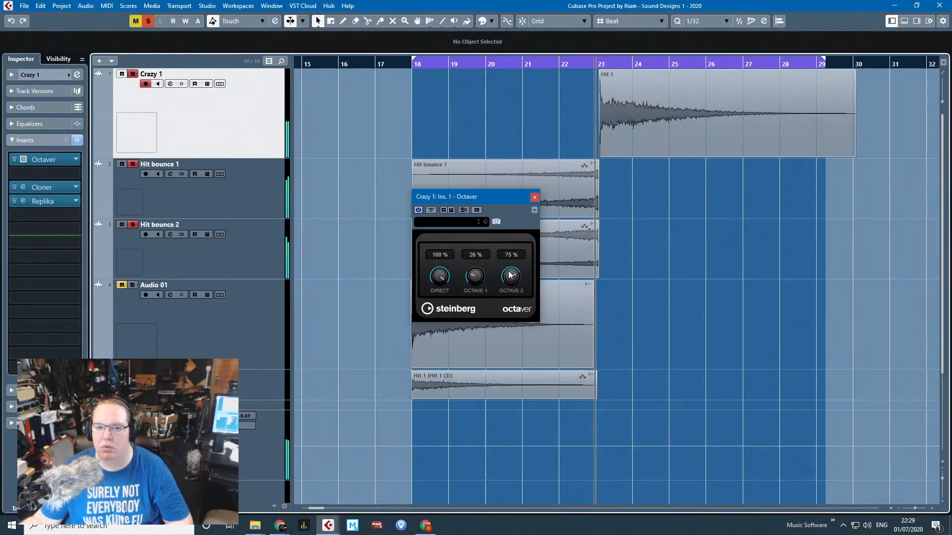
left_click_drag(474, 282, 511, 284)
left_click(584, 64)
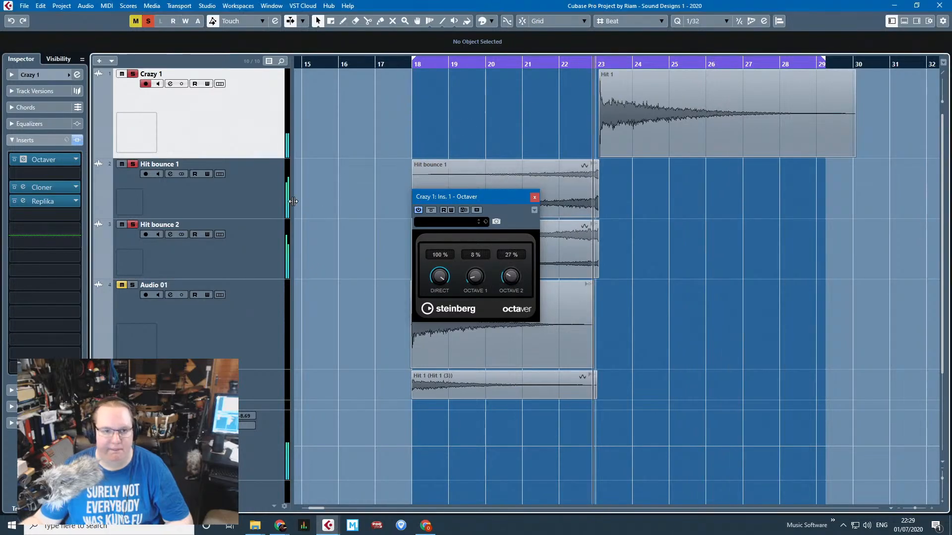
Adjust the FX 1 send to -4.43 on Hit bounce 1 and -1.46 on Crazy 1, and close the Octaver window.
left_click(10, 392)
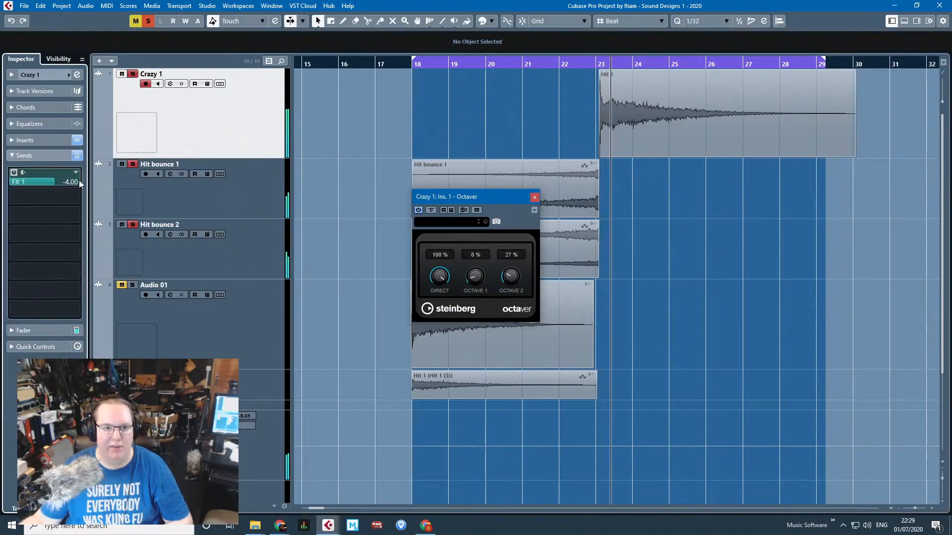
left_click(275, 208)
mouse_move(68, 184)
left_mouse_down()
mouse_move(38, 181)
mouse_move(70, 183)
left_mouse_up()
left_click(148, 246)
left_click(143, 150)
left_click(56, 185)
left_click(534, 197)
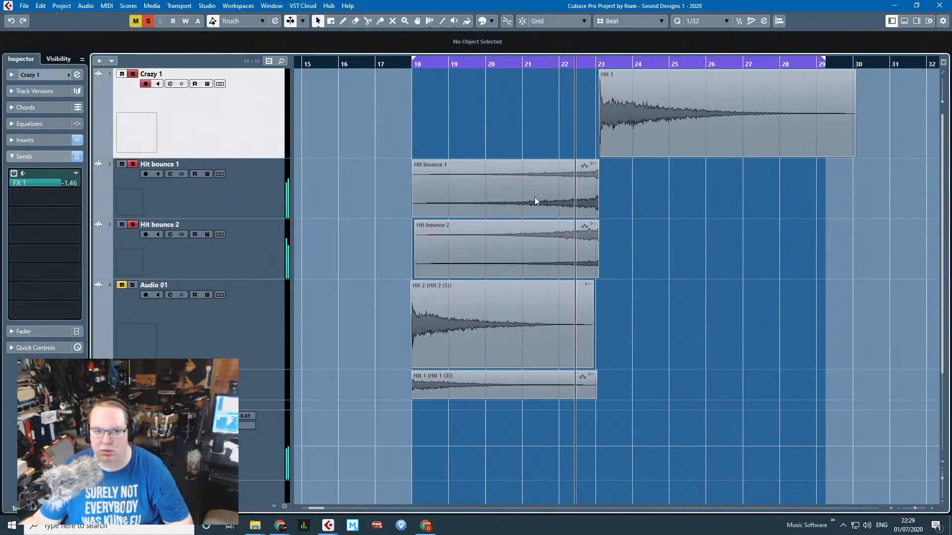
Bypass Replika on the Crazy 1 track and add the REVerence reverb in the insert slot below it.
left_click(237, 208)
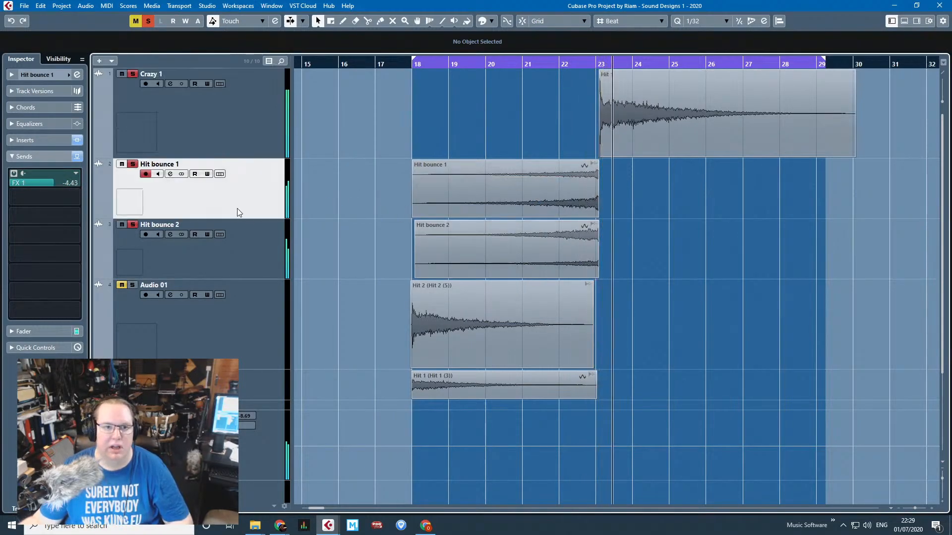
left_click(232, 242)
left_click(15, 140)
left_click(217, 154)
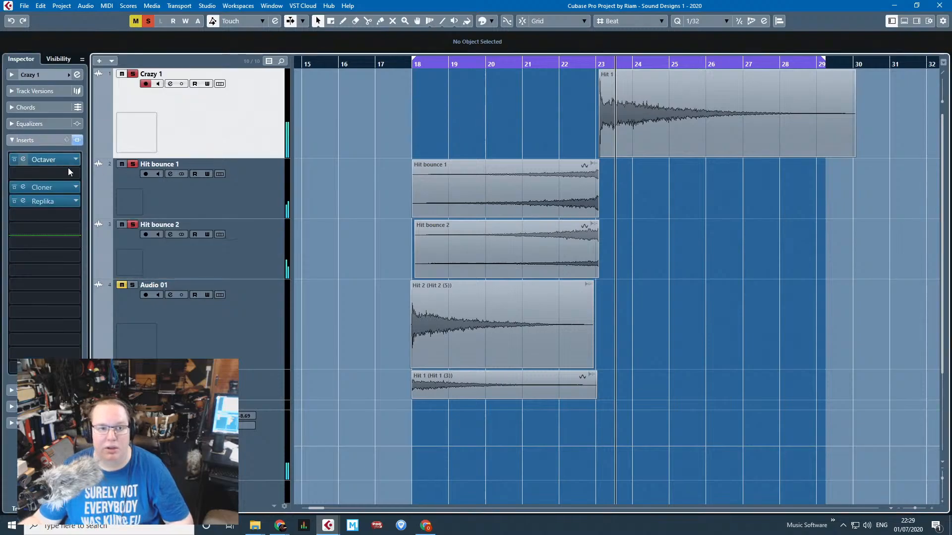
mouse_move(73, 228)
left_mouse_down()
mouse_move(74, 240)
mouse_move(73, 211)
left_mouse_up()
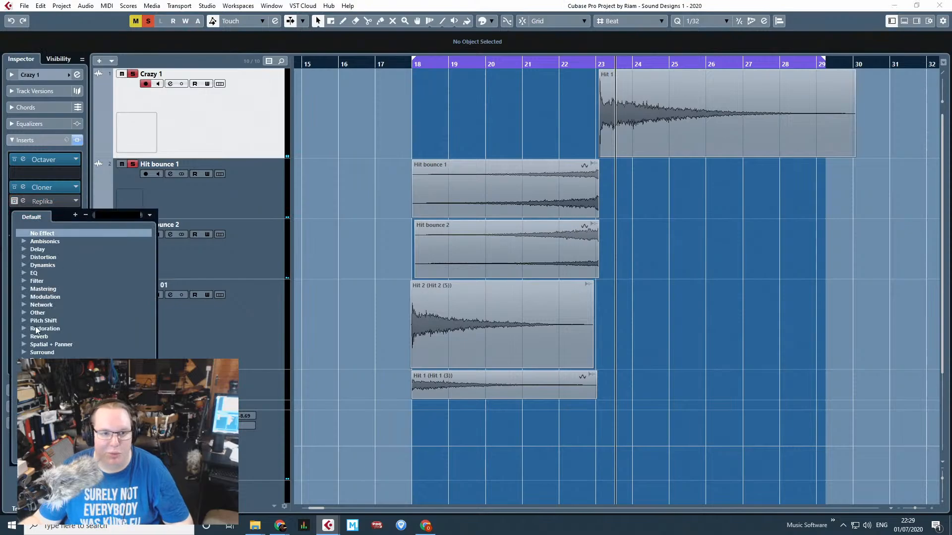
left_click(25, 337)
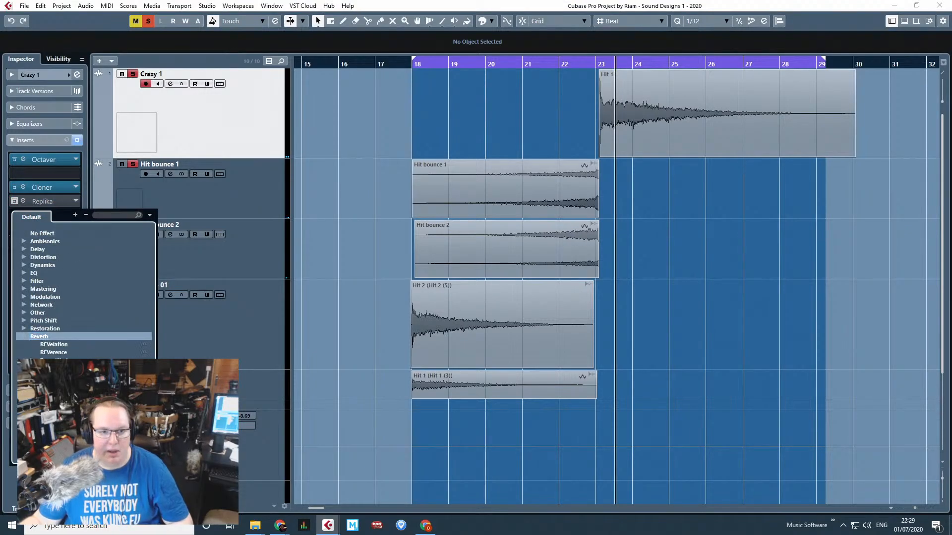
left_click(53, 352)
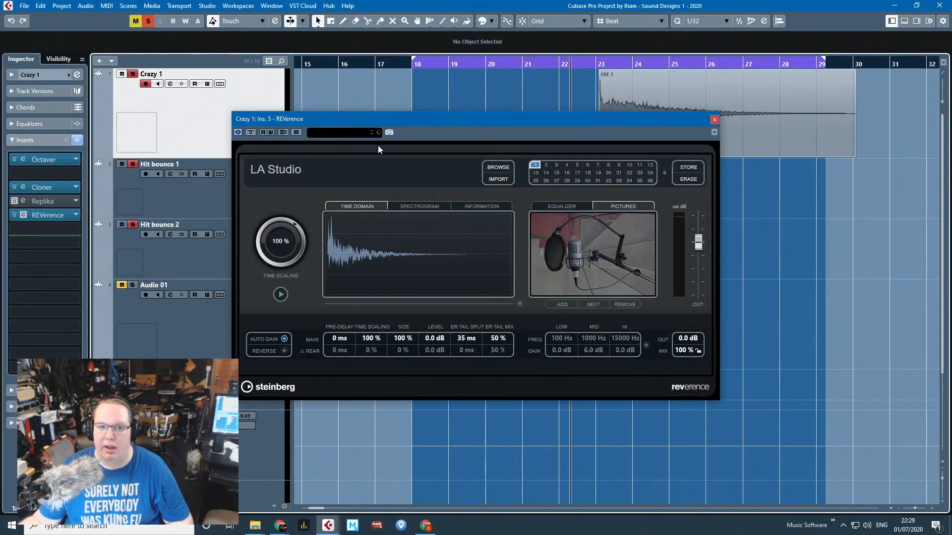
Load the Far Away preset in REVerence and lower its mix to 22%.
left_click(369, 133)
double_click(375, 237)
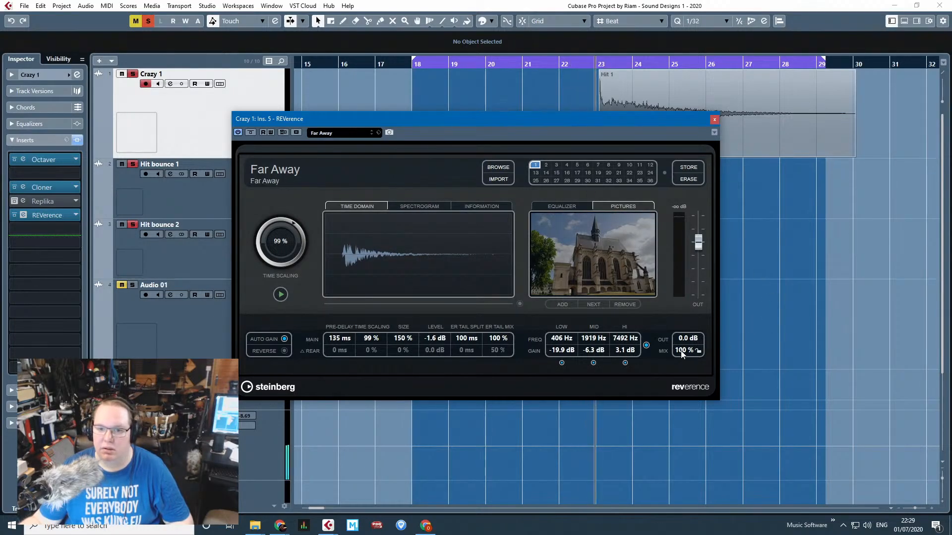
left_click_drag(682, 353, 686, 381)
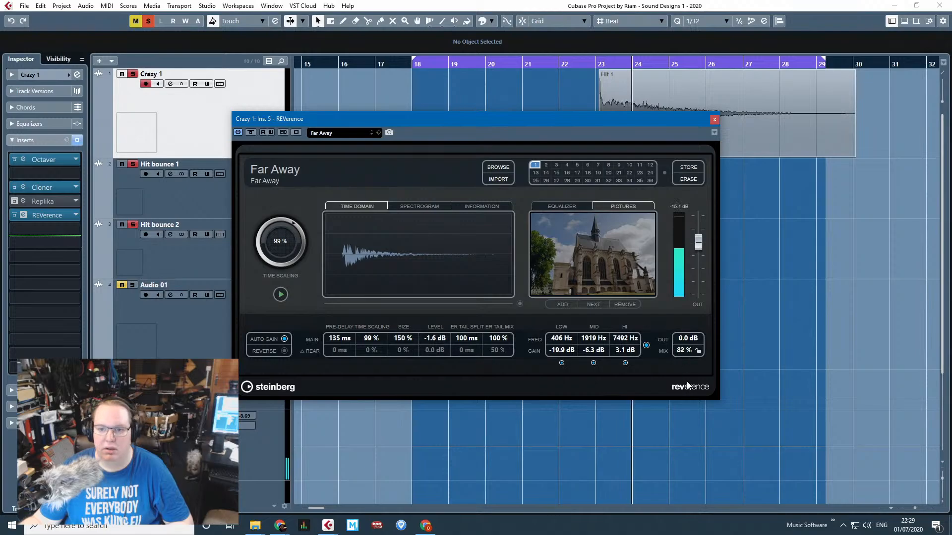
left_click_drag(687, 433, 689, 465)
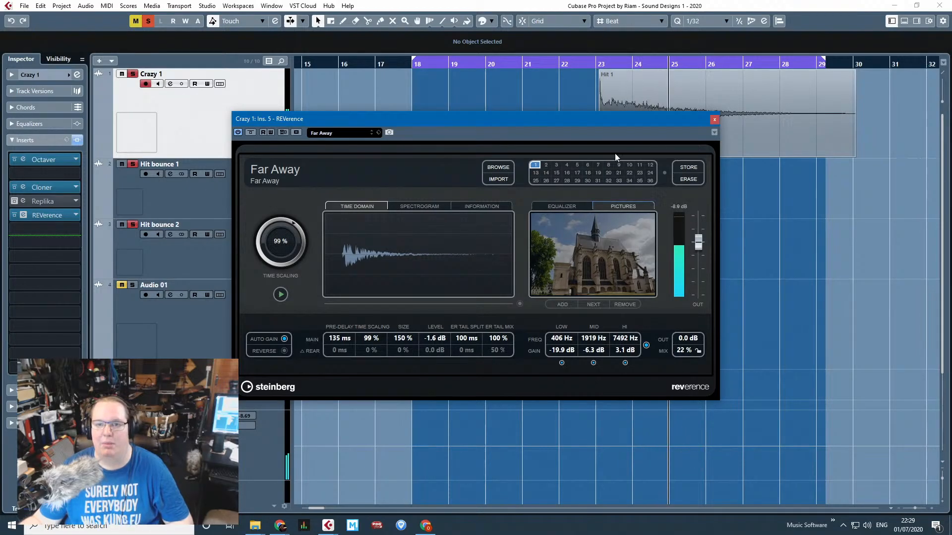
Replay the hit with the reverb, extend the locator range to about bar 31 and close the REVerence window.
left_click(574, 66)
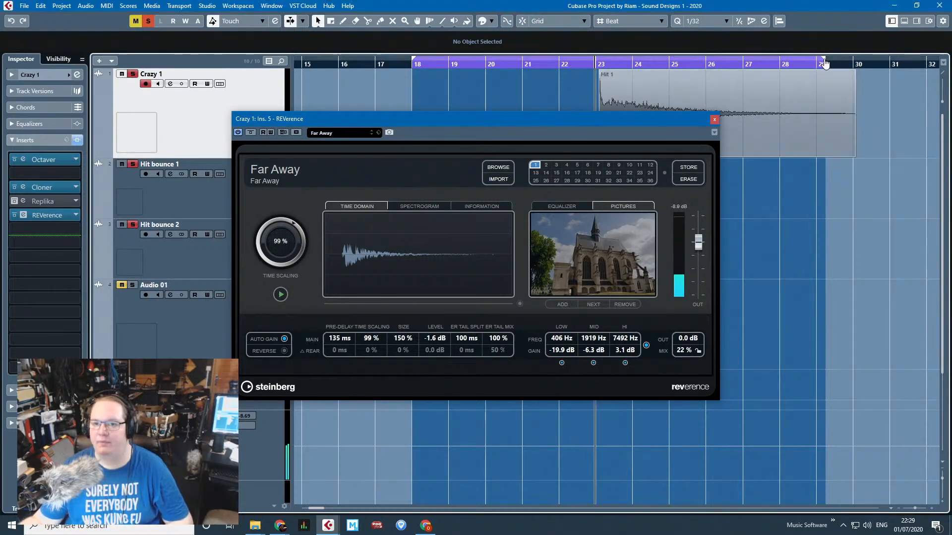
left_click_drag(824, 60, 895, 79)
left_click(714, 120)
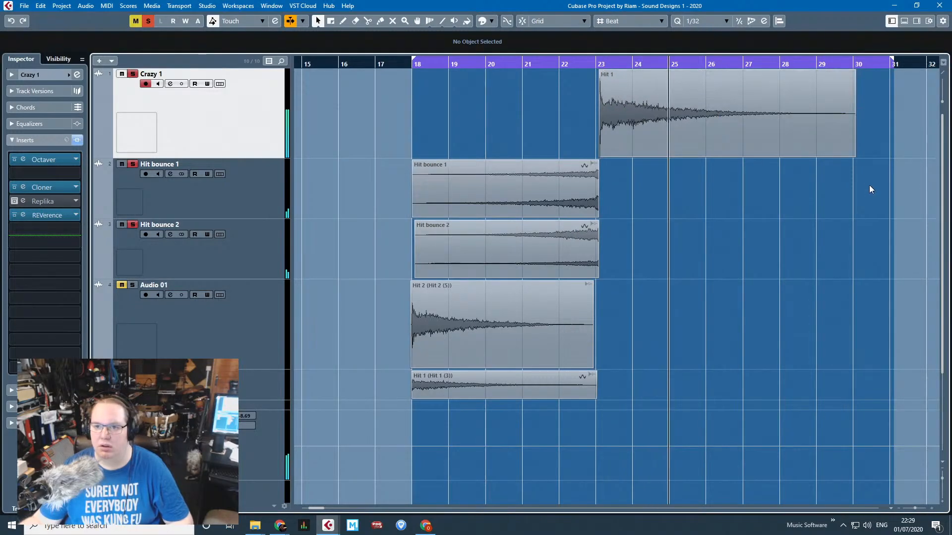
scroll(870, 186, "up", 1)
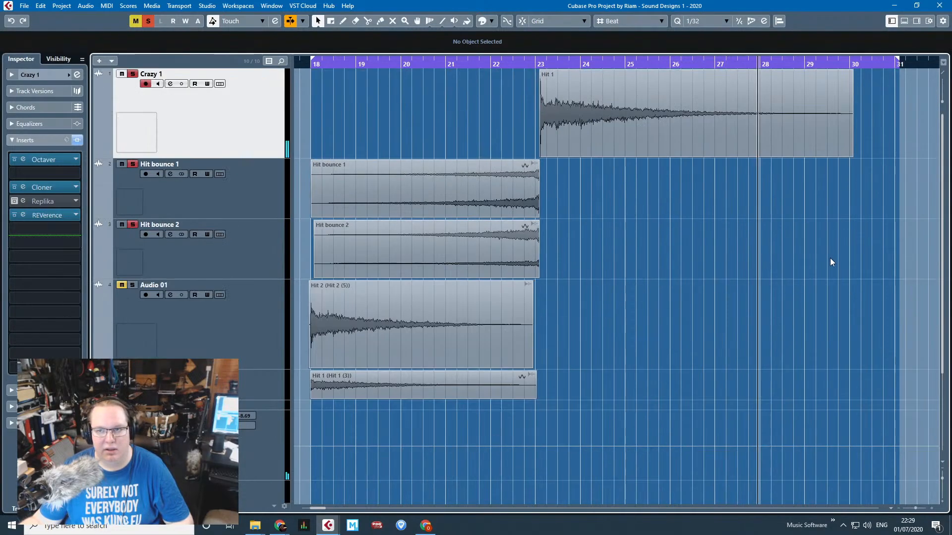
scroll(900, 191, "up", 2)
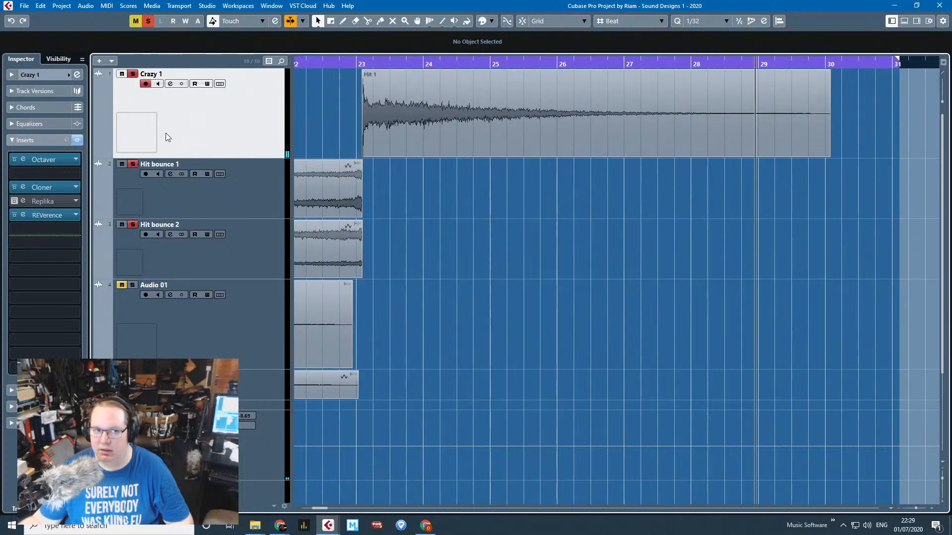
Draw a curved volume automation fade on Crazy 1 from about bar 28.5 down to silence at 30.3.4.97.
left_click(95, 154)
left_click(122, 165)
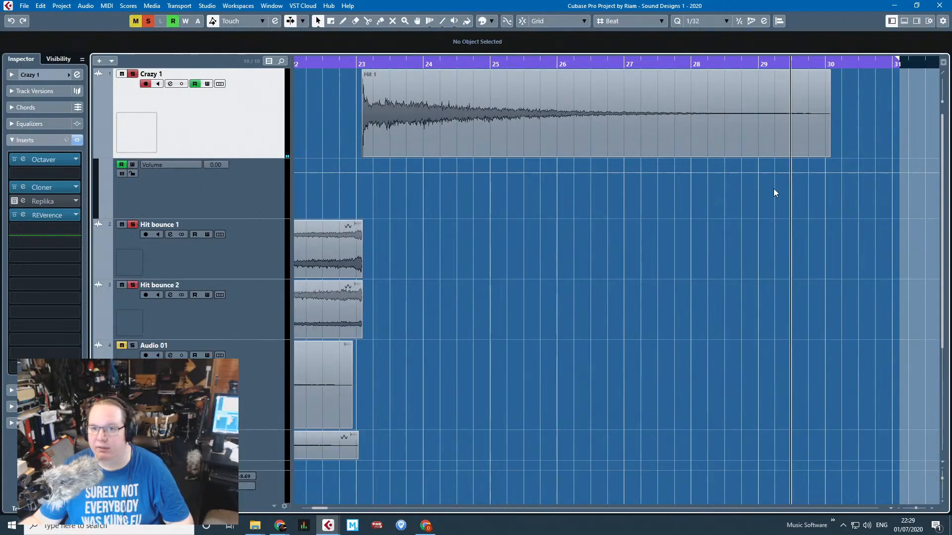
left_click(730, 172)
left_click_drag(852, 176, 879, 257)
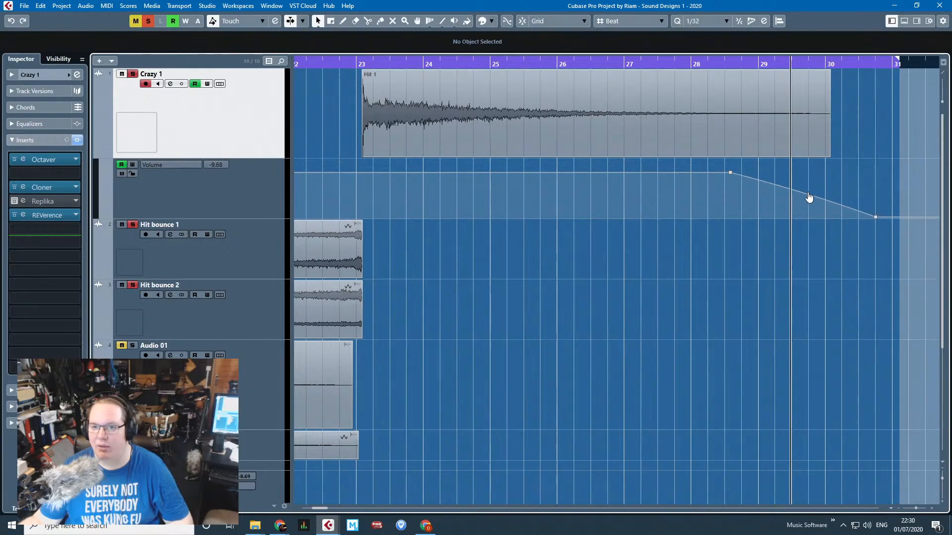
left_click_drag(808, 194, 835, 180)
scroll(842, 194, "up", 3)
left_click_drag(823, 218, 820, 219)
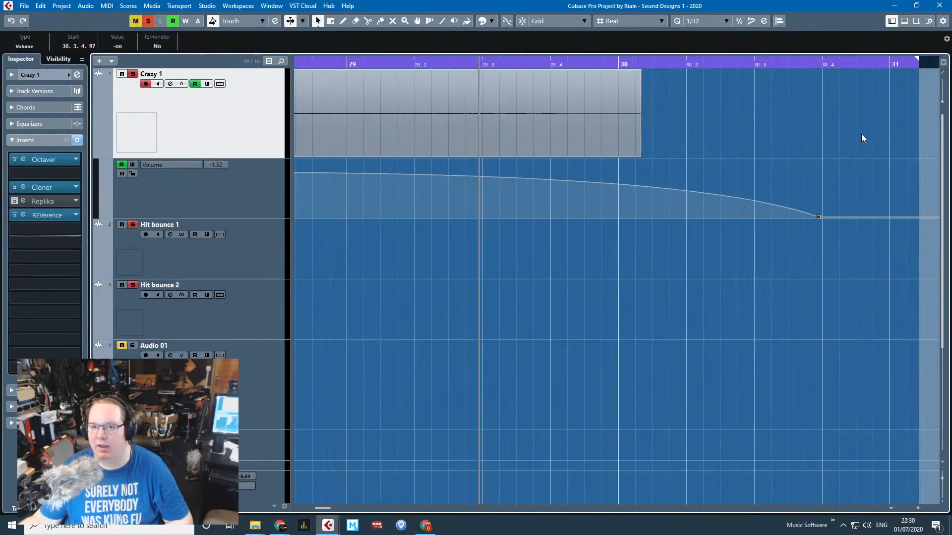
Toggle snapping and shorten the locator range so it ends where the Crazy 1 volume fade reaches silence.
key("j")
left_click_drag(916, 58, 834, 81)
scroll(723, 275, "down", 6)
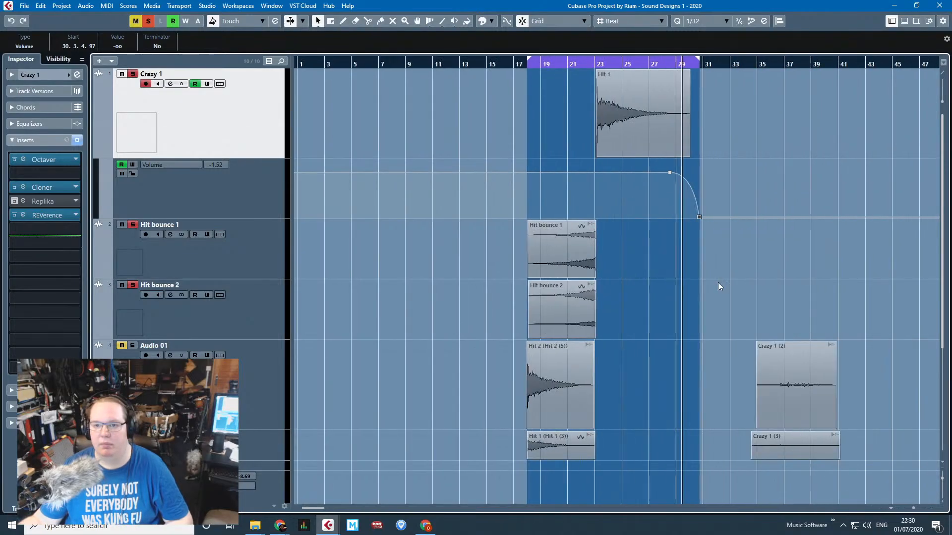
Export the locator range as an audio mixdown of the Stereo Out with the file name "Autoharp Rise & Hit".
left_click(26, 6)
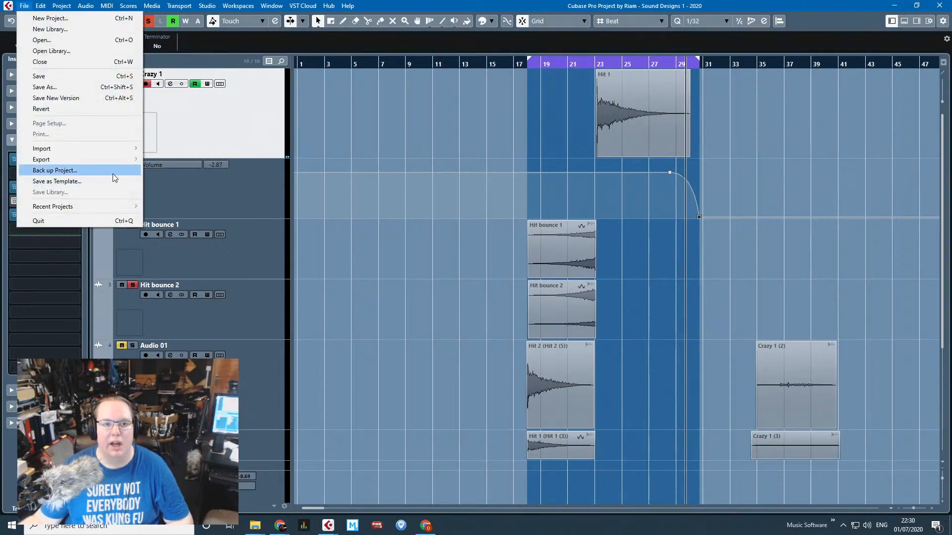
mouse_move(117, 159)
left_click(152, 156)
left_click(24, 6)
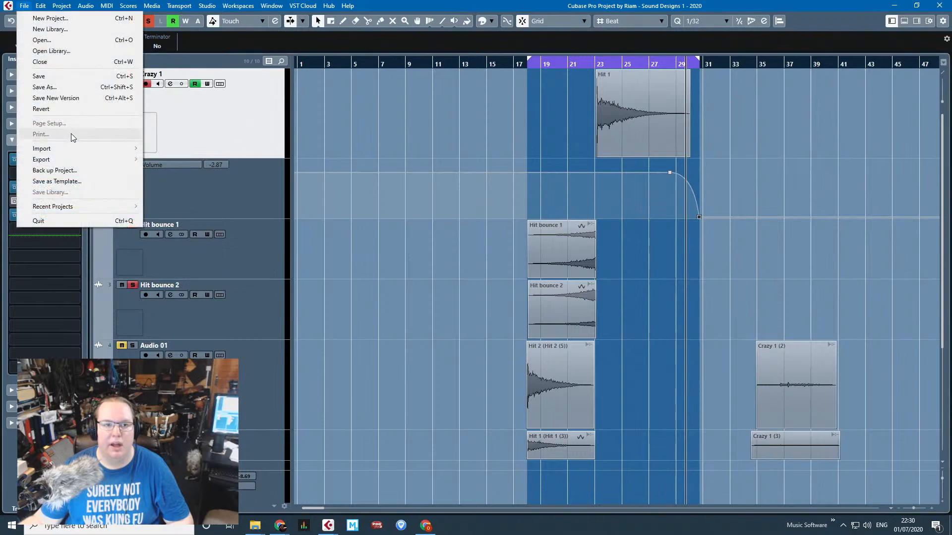
mouse_move(75, 159)
left_click(163, 159)
left_click_drag(650, 103, 688, 104)
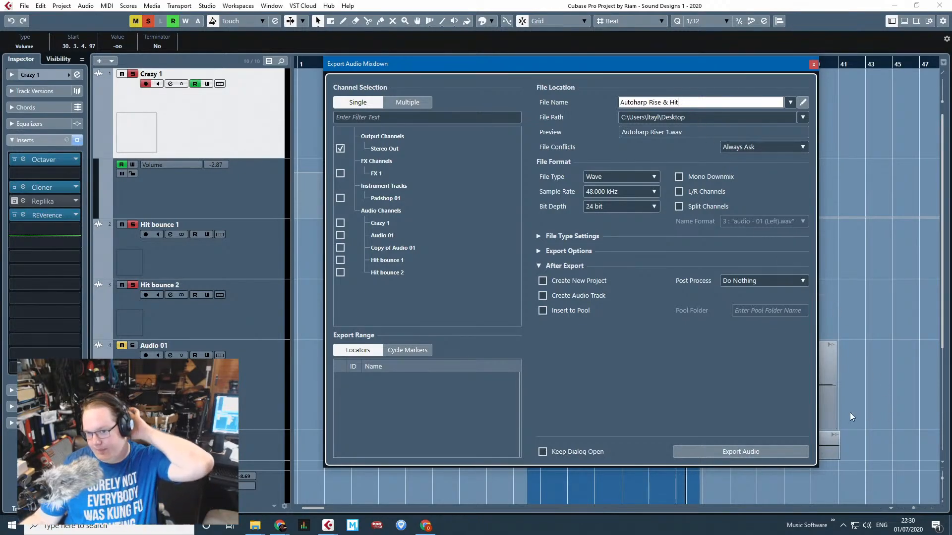
left_click(765, 452)
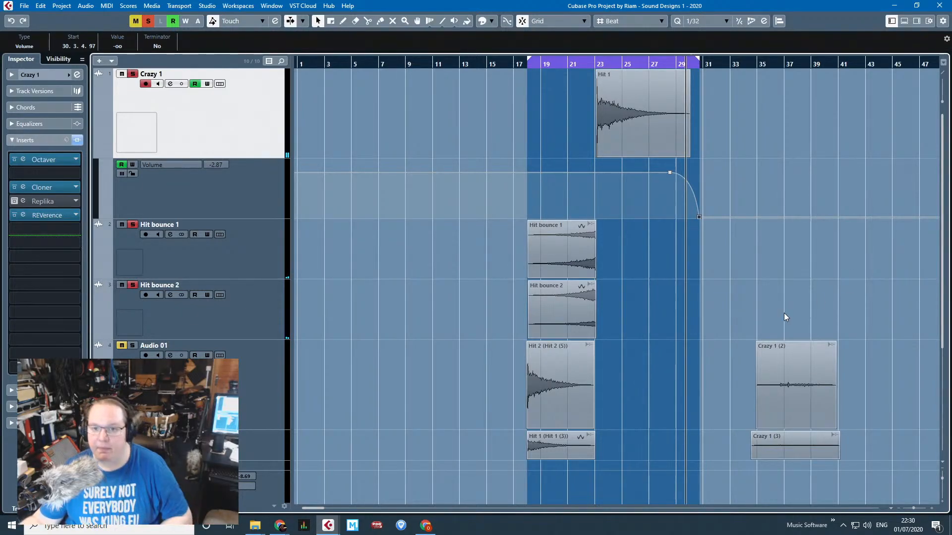
Clear all solo and mute states and play the Crazy 1 (2) and Crazy 1 (3) clips from bar 35.
left_click(696, 346)
scroll(697, 346, "down", 4)
scroll(712, 356, "down", 5)
scroll(490, 335, "up", 5)
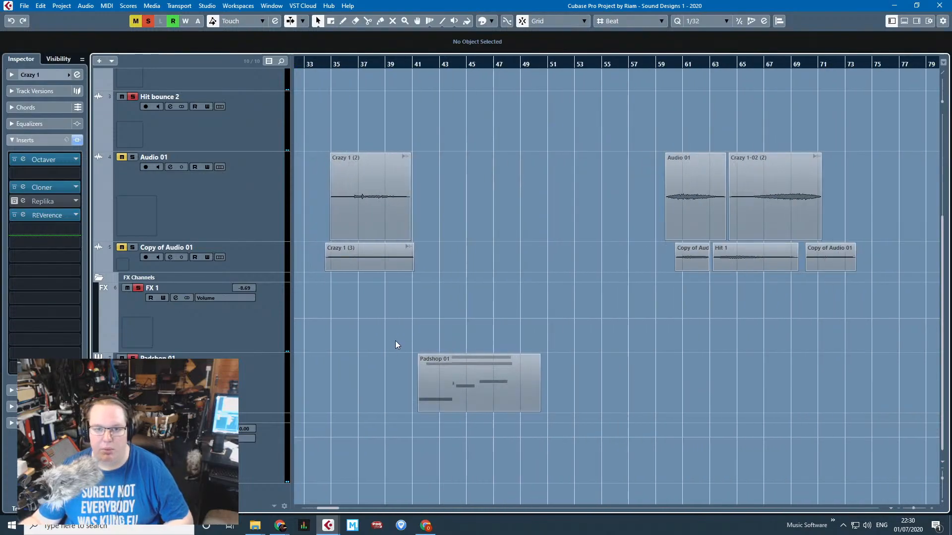
left_click(336, 66)
left_click(149, 22)
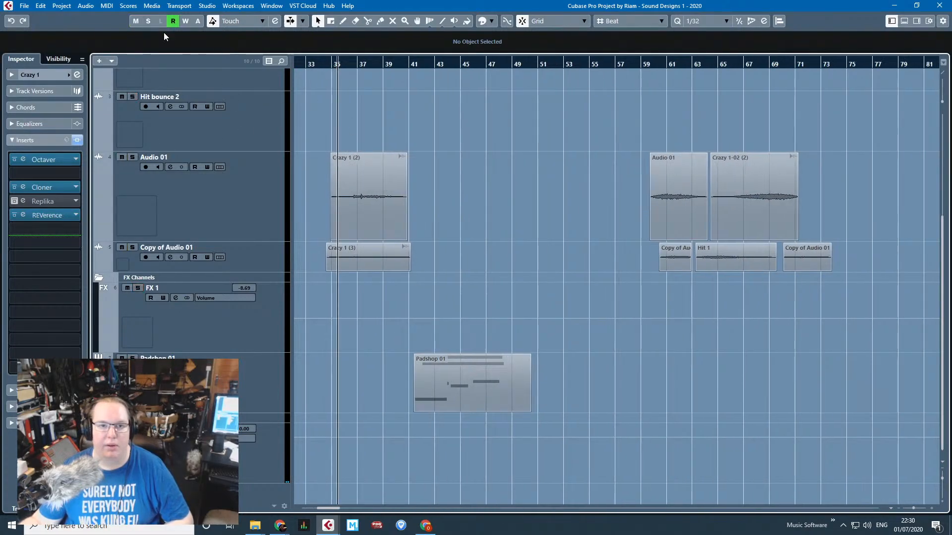
key("space")
scroll(325, 229, "up", 2)
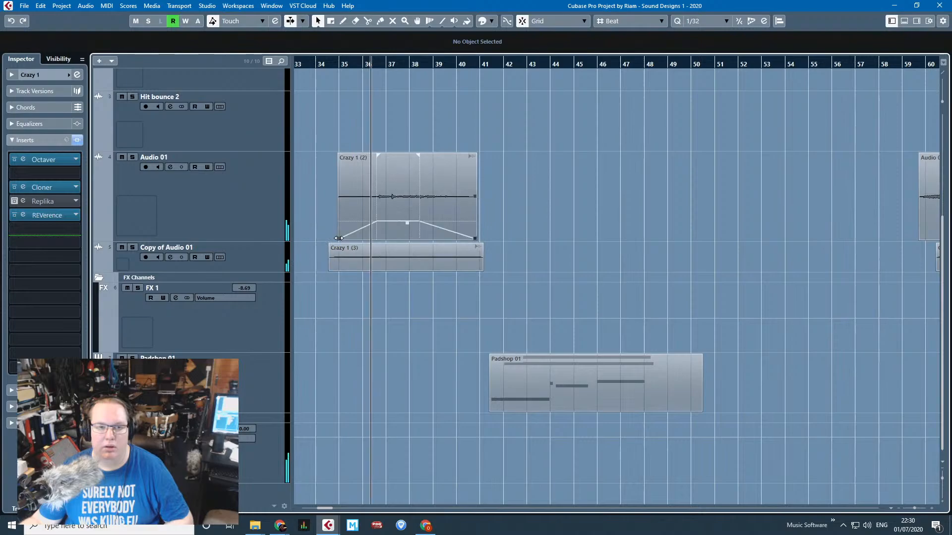
Audition the unused clips around bar 60 and the Crazy 1 recording from about bar 90.
scroll(337, 233, "down", 2)
scroll(743, 203, "up", 4)
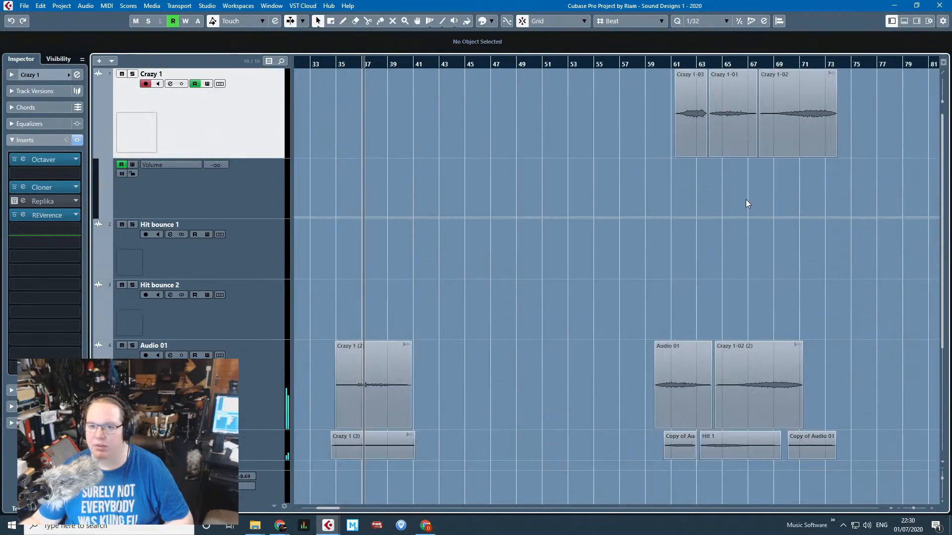
left_click(658, 66)
scroll(694, 339, "down", 4)
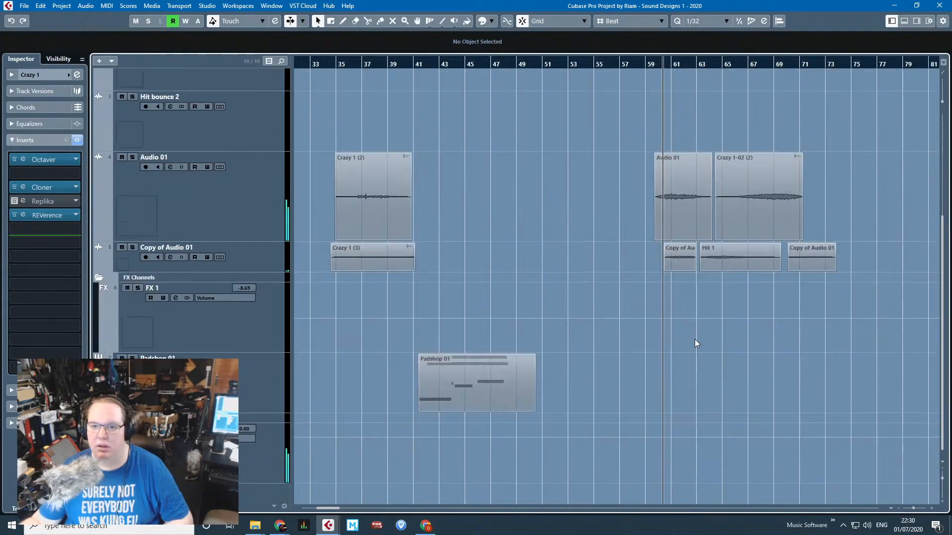
scroll(700, 339, "down", 3)
scroll(703, 339, "up", 4)
scroll(703, 339, "up", 3)
left_click(756, 62)
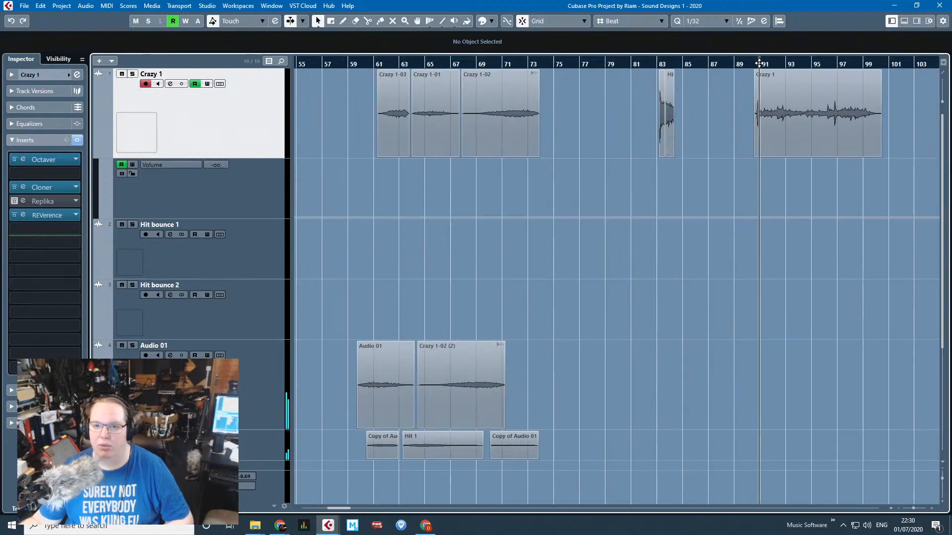
scroll(667, 328, "up", 4)
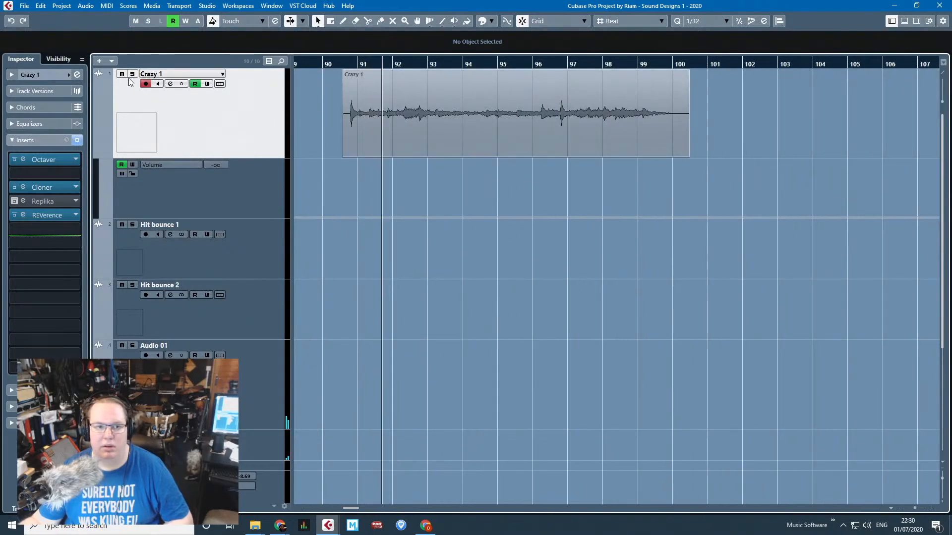
Solo the Crazy 1 track and raise its volume automation back to -1.05 at bar 34, after the fade-out.
key("s")
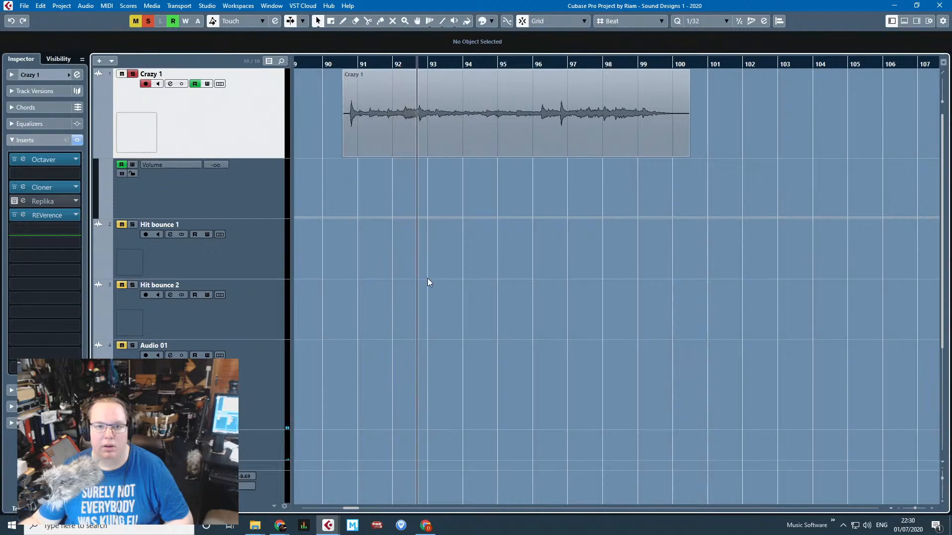
scroll(419, 307, "down", 8)
scroll(510, 282, "up", 3)
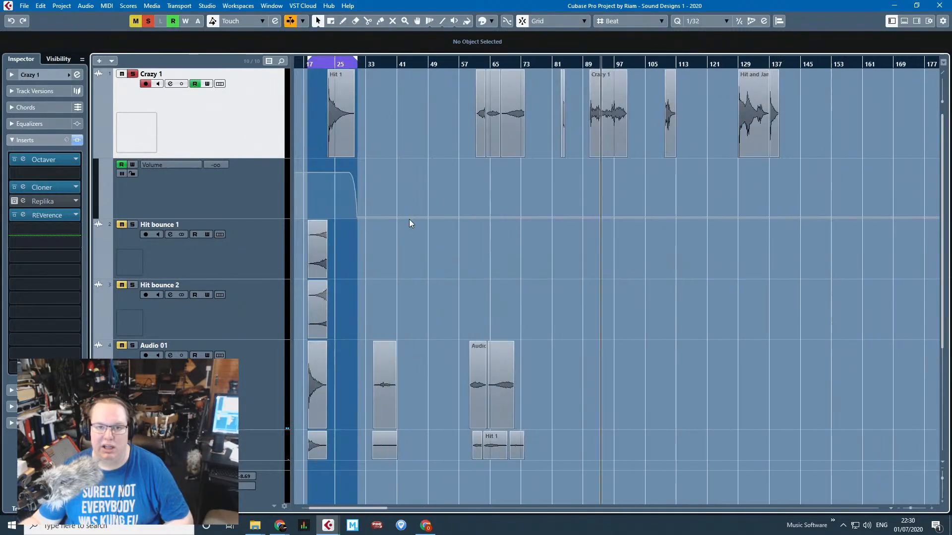
left_click(355, 217)
left_click_drag(355, 217, 395, 251)
Audition the remaining Crazy 1 recordings, including the Hit and Jangles 1 clip from bar 129.
scroll(360, 200, "up", 3)
scroll(404, 293, "down", 3)
scroll(818, 260, "up", 1)
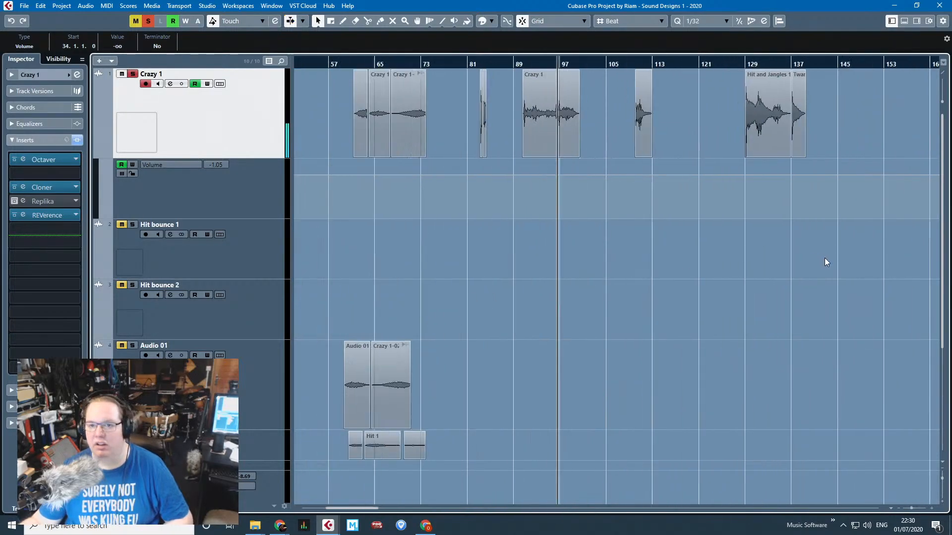
scroll(825, 262, "up", 2)
scroll(680, 195, "up", 1)
scroll(680, 194, "down", 1)
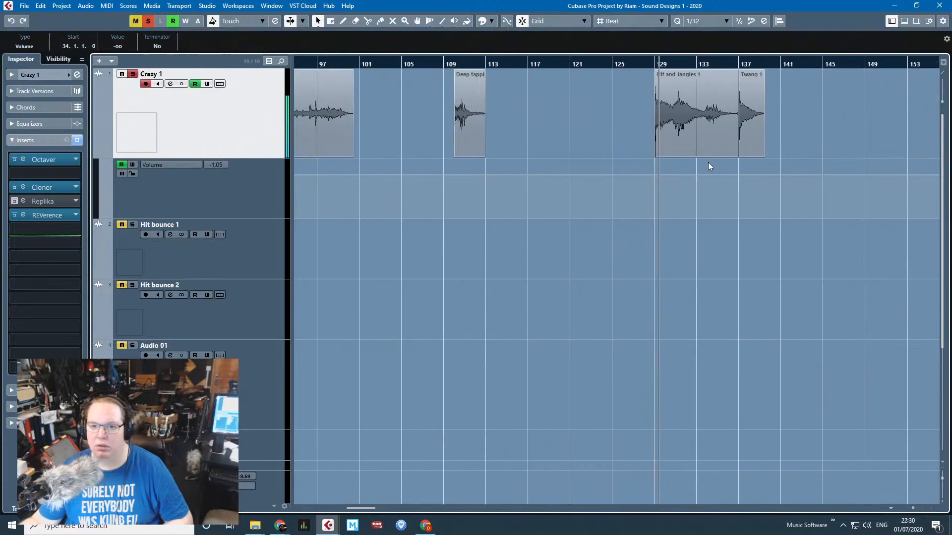
scroll(771, 221, "up", 2)
scroll(691, 263, "down", 4)
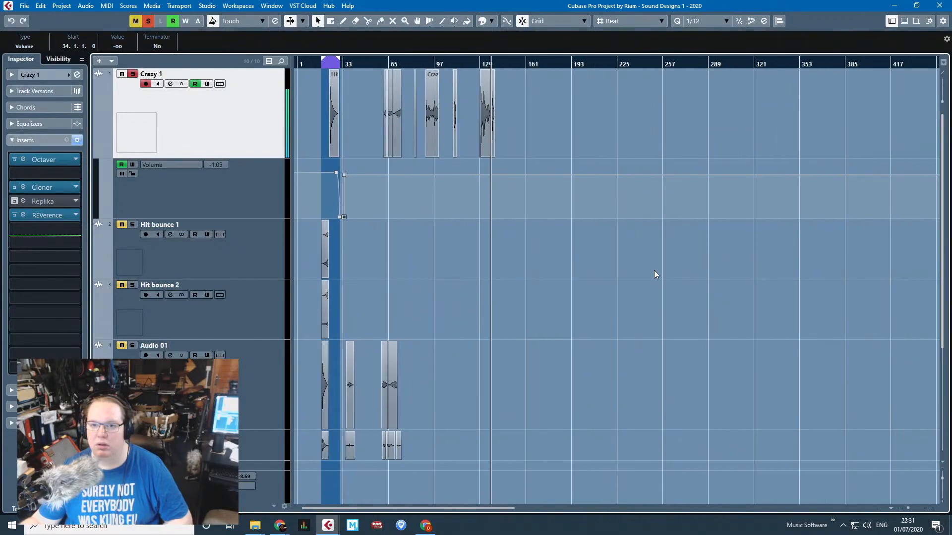
scroll(468, 249, "down", 2)
scroll(305, 255, "up", 5)
Select the Padshop 01 MIDI part and place the playback cursor at its start near bar 41.
left_click(313, 258)
scroll(313, 257, "left", 3)
left_click(409, 264)
scroll(492, 279, "down", 4)
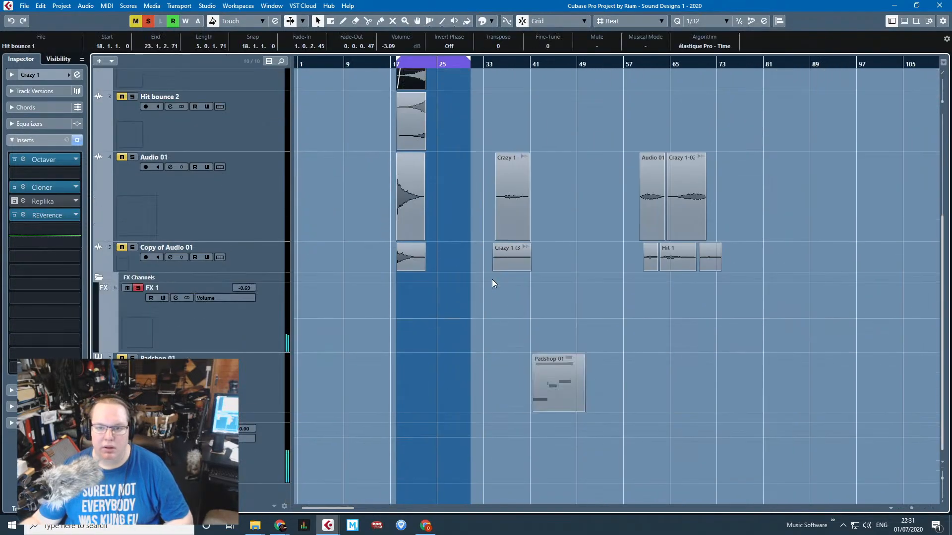
left_click(572, 318)
scroll(564, 317, "up", 2)
left_click(609, 269)
left_click_drag(596, 292, 523, 368)
scroll(493, 331, "up", 3)
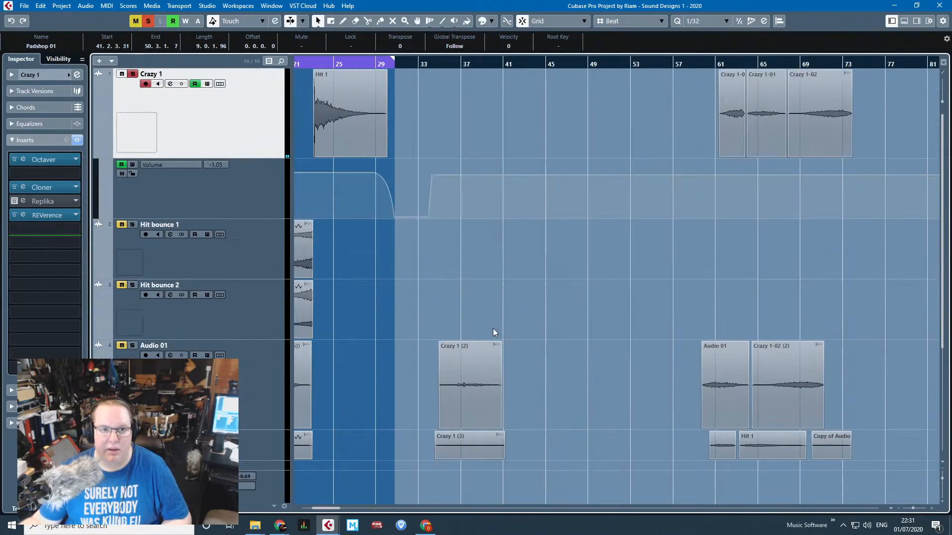
scroll(494, 332, "down", 3)
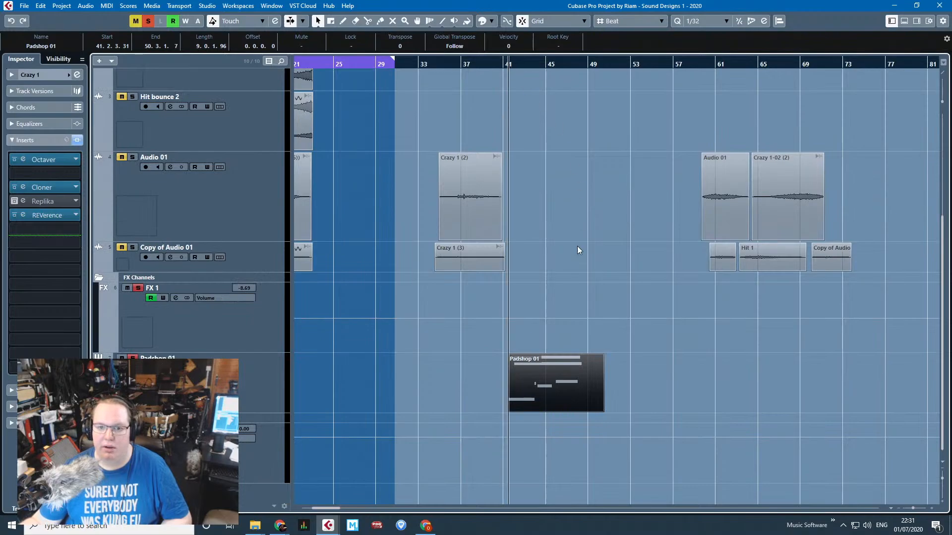
Open the Padshop 01 track's Padshop Pro instrument to inspect its granular settings, and close its window.
scroll(577, 245, "up", 3)
left_click(263, 356)
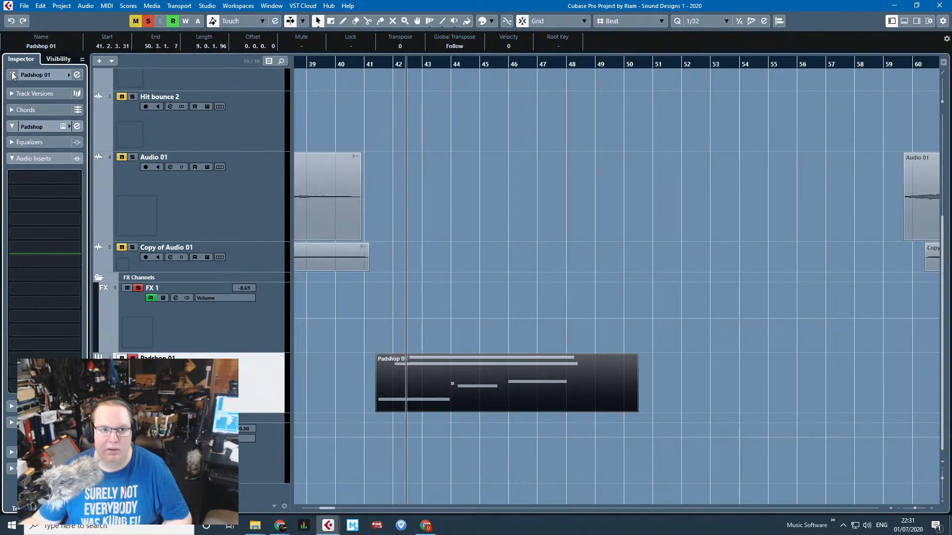
left_click(13, 74)
left_click(74, 178)
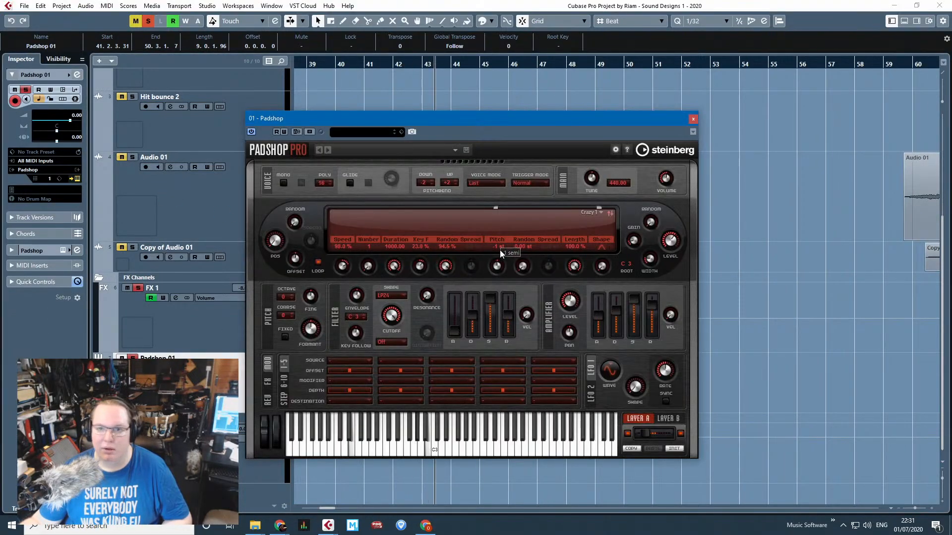
left_click(693, 119)
left_click(739, 308)
Deselect everything, zoom out to the whole arrangement and close the Sound Designs 1 - 2020 project.
scroll(668, 445, "down", 3)
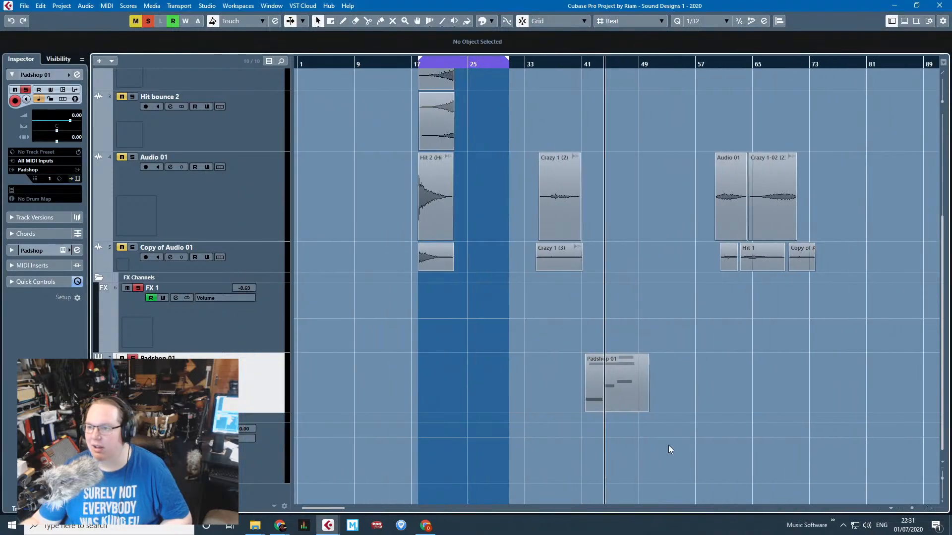
scroll(668, 445, "down", 3)
scroll(665, 423, "up", 4)
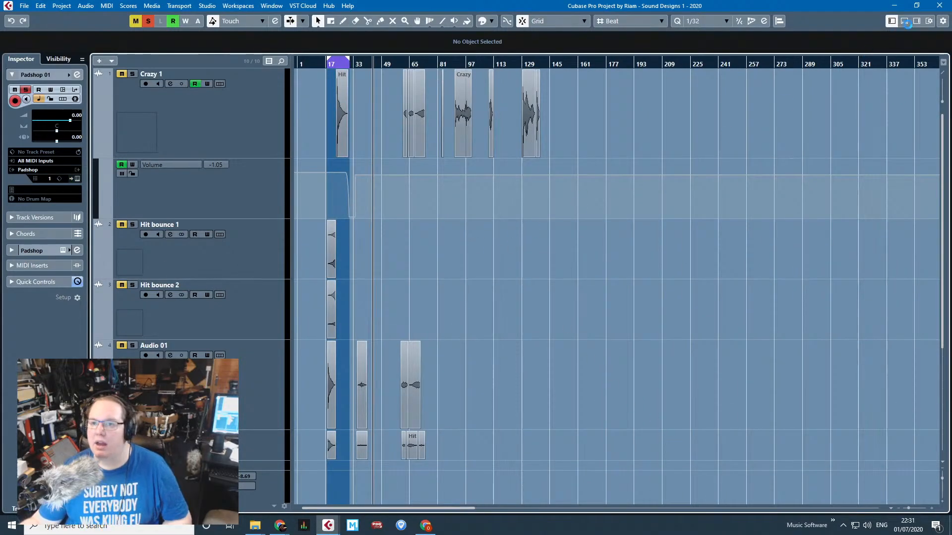
left_click(940, 5)
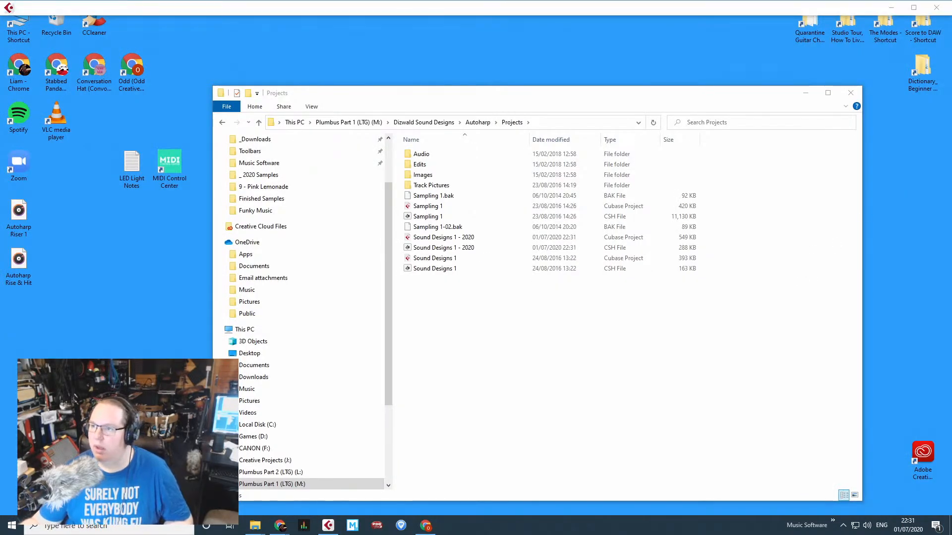
Move the Autoharp Riser 1 and Autoharp Rise & Hit files from the desktop into the _2020 Sample Pack folder.
left_click_drag(951, 28, 573, 67)
left_click_drag(69, 310, 18, 217)
key("ctrl+x")
left_click(619, 284)
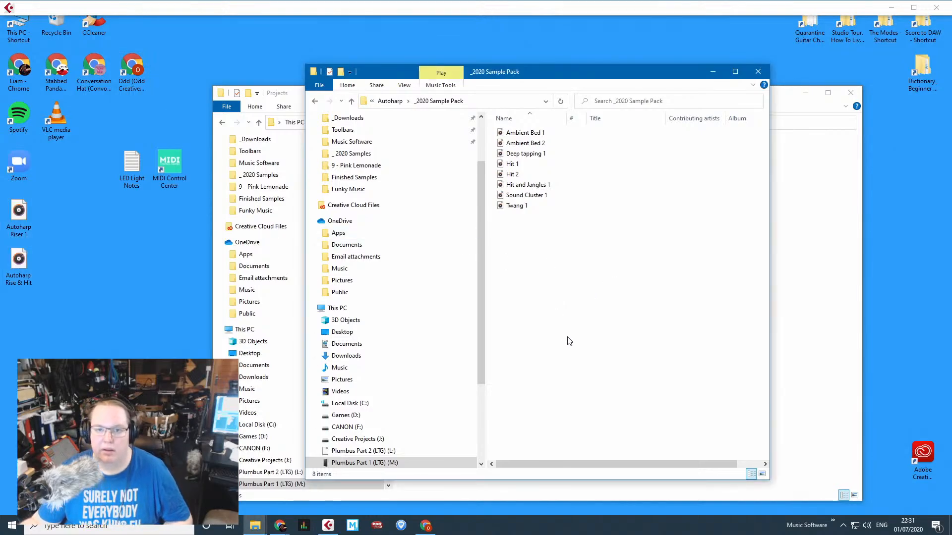
key("ctrl+v")
left_click(556, 263)
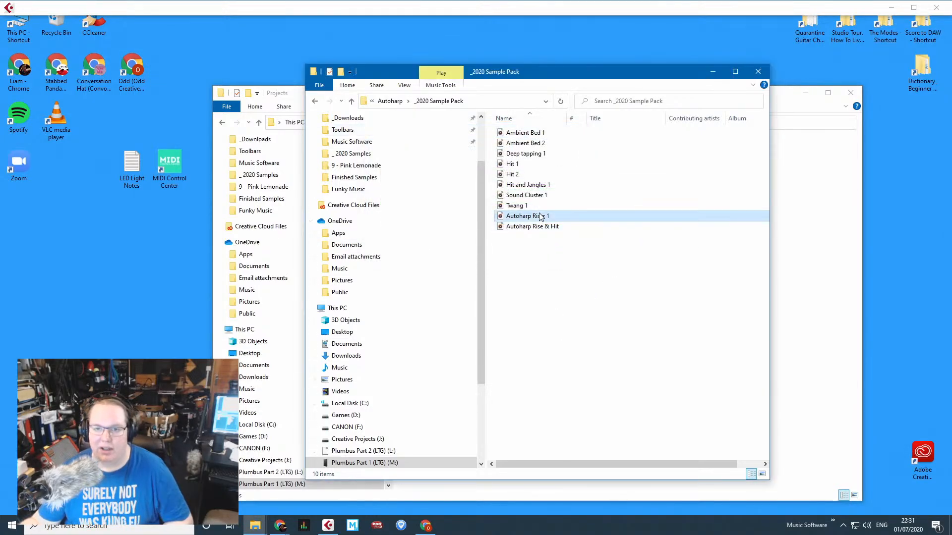
Rename the Autoharp Riser 1 file to Autoharp Riser.
right_click(540, 217)
left_click(560, 406)
type("Autoharp Riser")
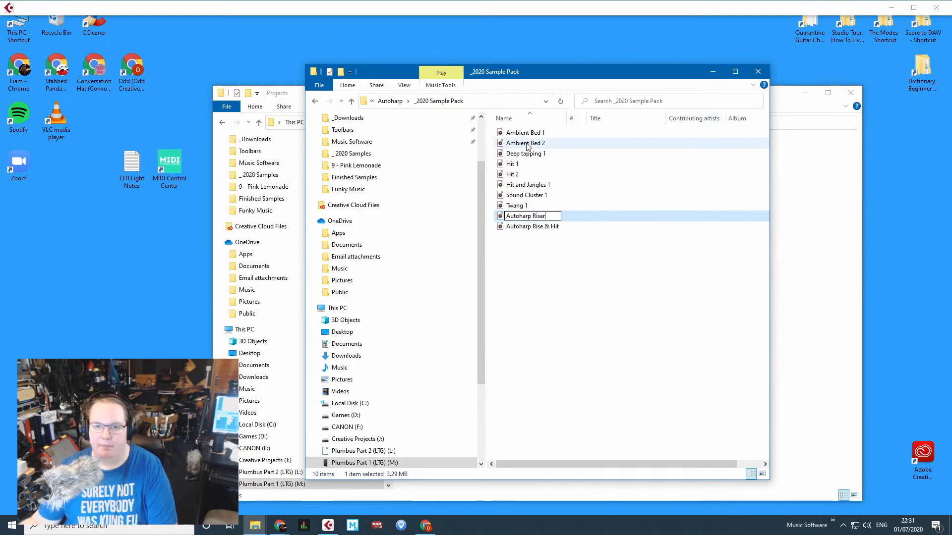
left_click(508, 133)
right_click(506, 132)
left_click(545, 320)
key("Home")
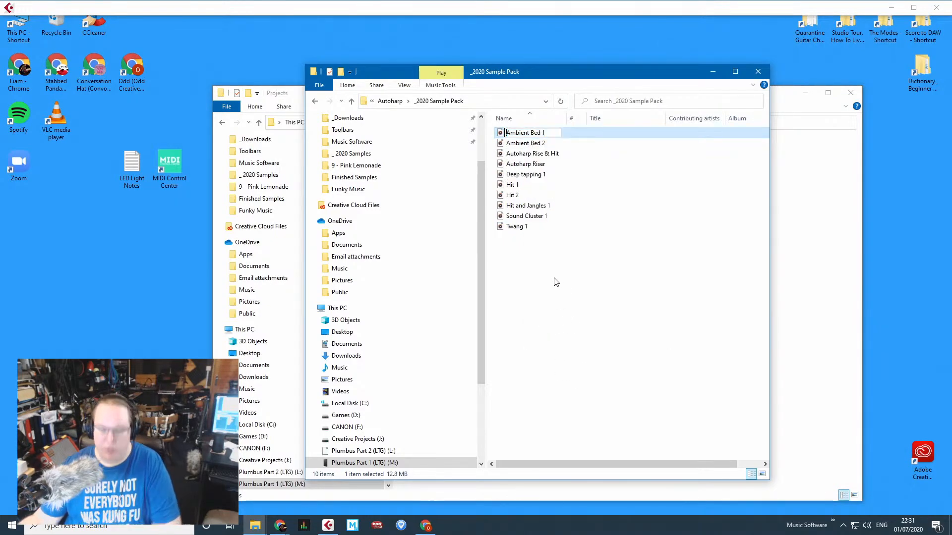
type("Auto")
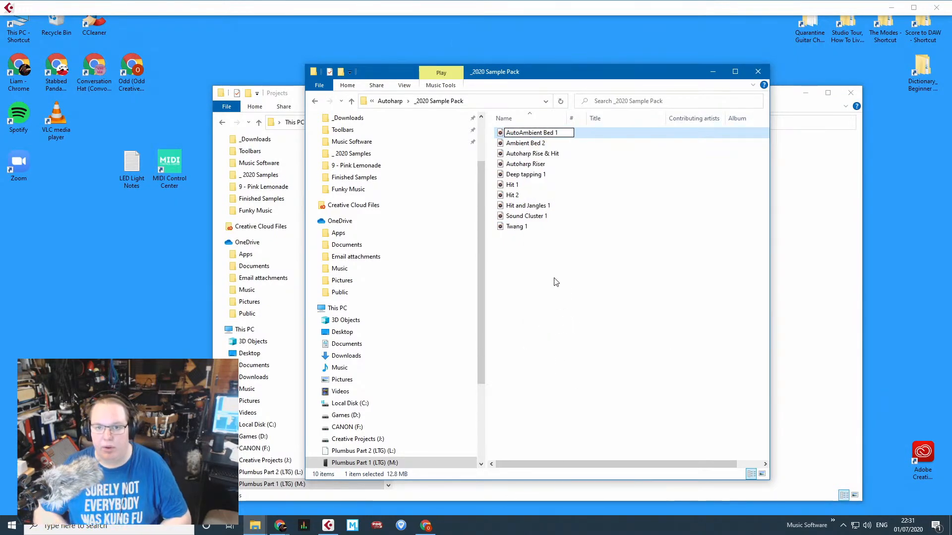
key("BackSpace")
key("BackSpace")
key("BackSpace")
key("BackSpace")
key("Return")
left_click(554, 282)
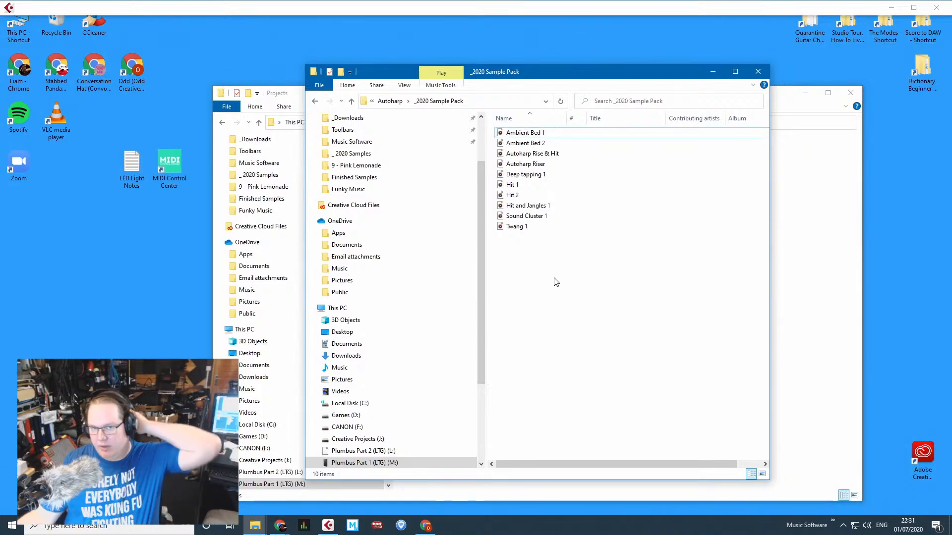
Clear the file selection and move the _2020 Sample Pack window onto the other display.
left_click_drag(581, 248, 516, 137)
left_click(491, 130)
left_click_drag(493, 73, 951, 277)
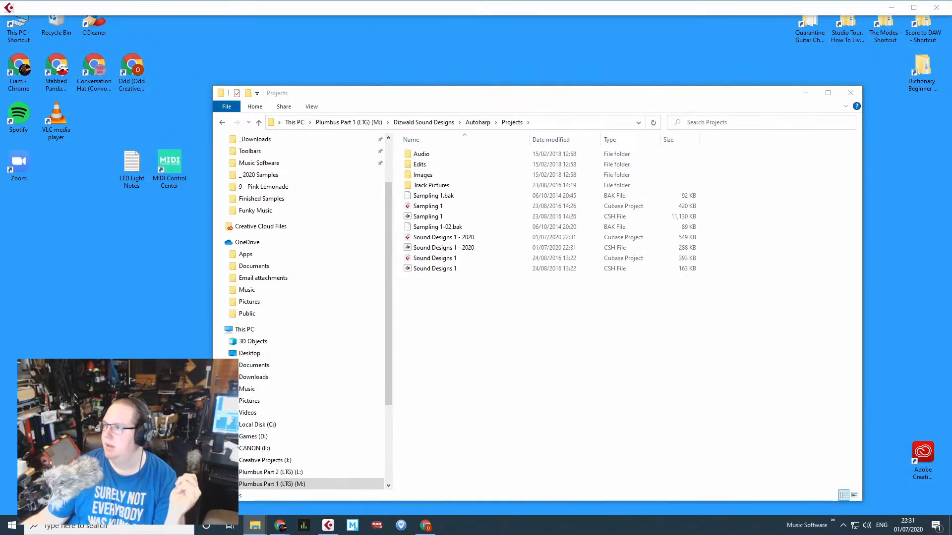
Switch to the Bandcamp new album page in Chrome, set the album's publishing option to private and review the track list.
left_click(425, 525)
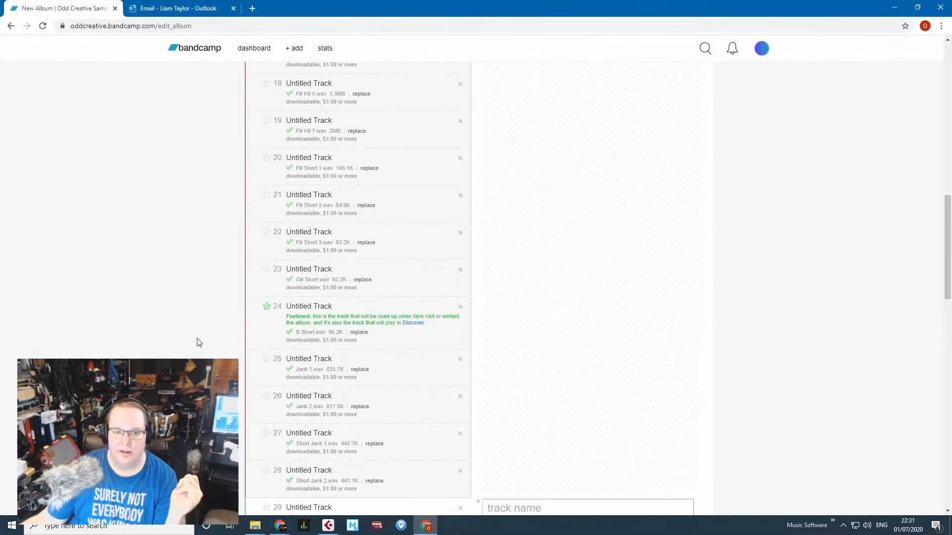
scroll(199, 343, "down", 10)
scroll(198, 345, "up", 7)
scroll(200, 352, "down", 5)
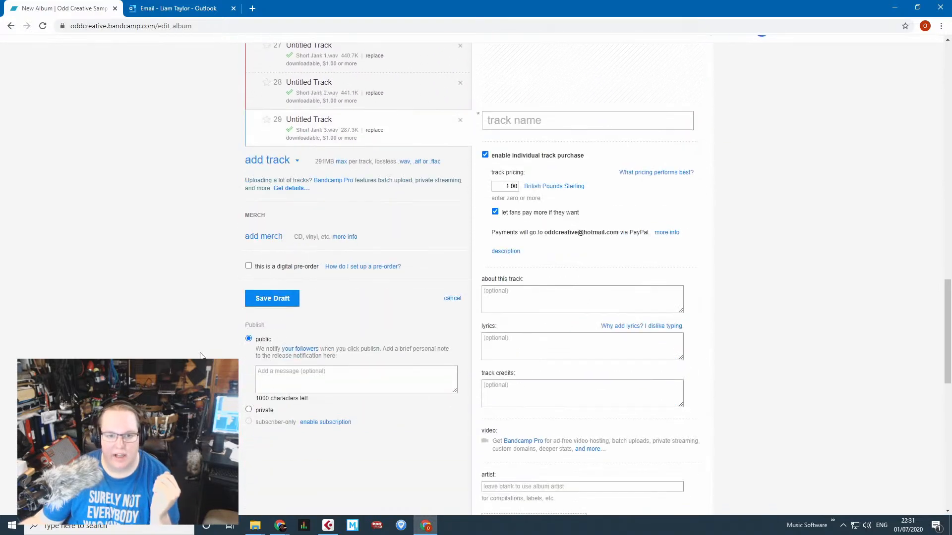
scroll(200, 355, "down", 8)
scroll(293, 183, "up", 4)
left_click(249, 212)
scroll(170, 305, "up", 6)
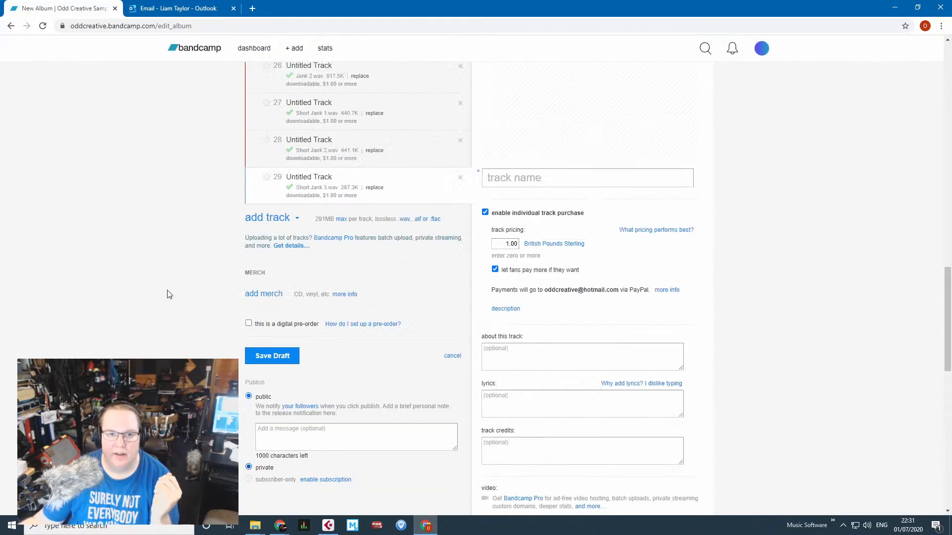
scroll(173, 294, "down", 4)
scroll(173, 294, "up", 20)
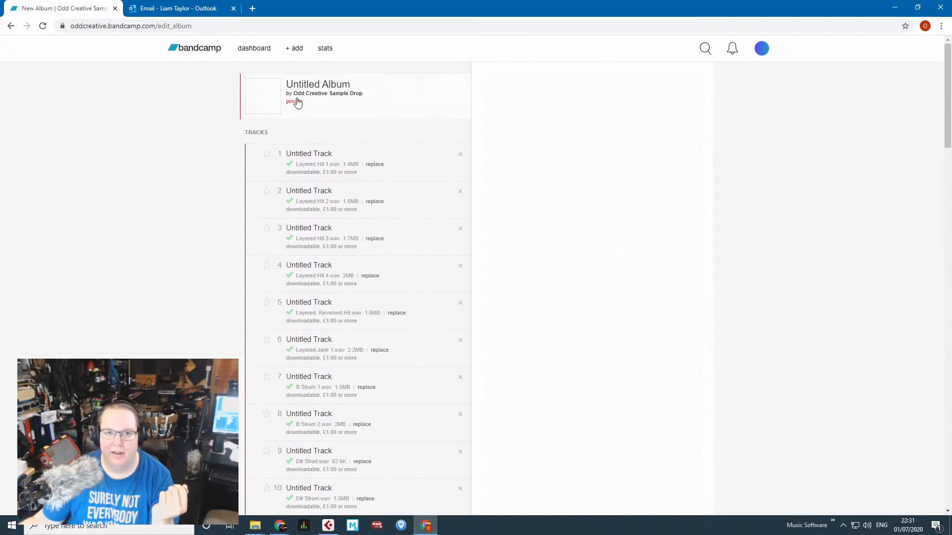
scroll(187, 223, "down", 20)
scroll(186, 223, "up", 17)
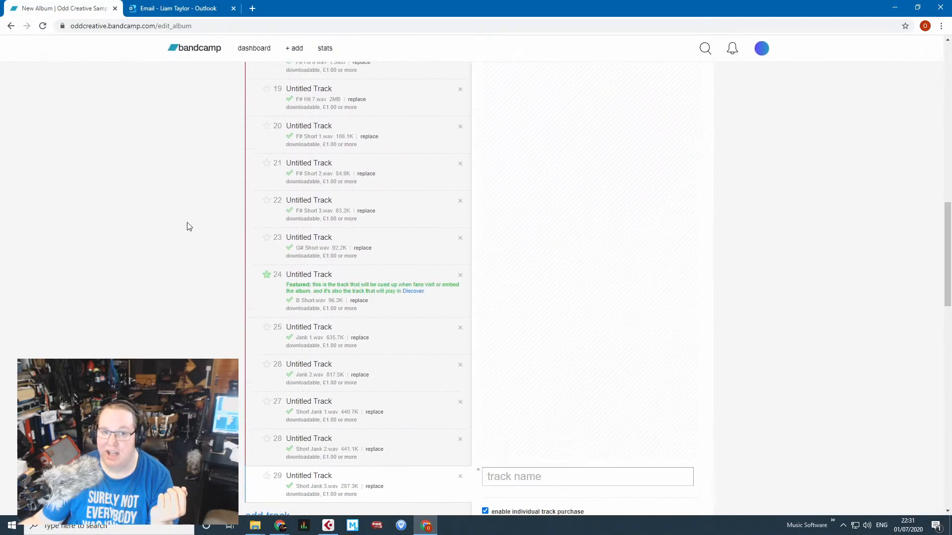
Name the Bandcamp album Acoustic Jank and try to save it as a draft.
scroll(364, 246, "up", 3)
left_click(401, 107)
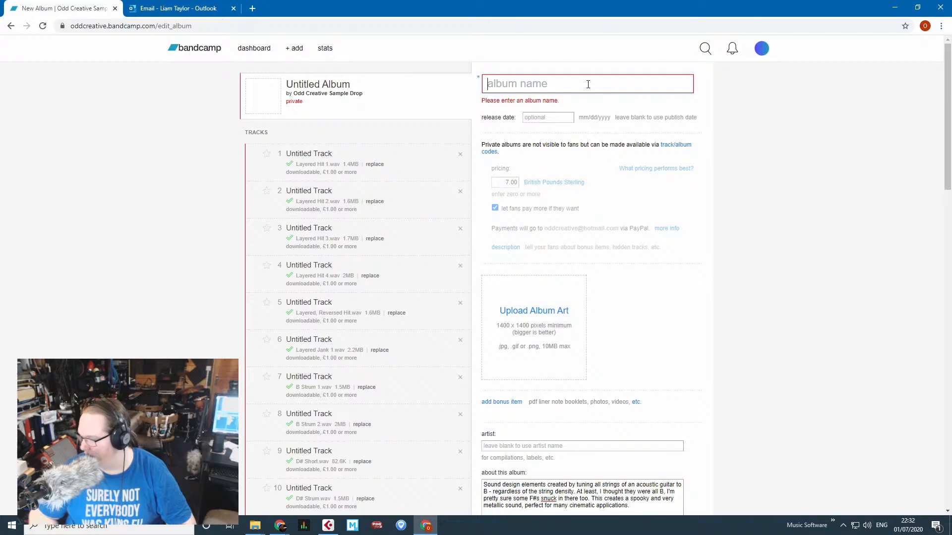
type("Acout")
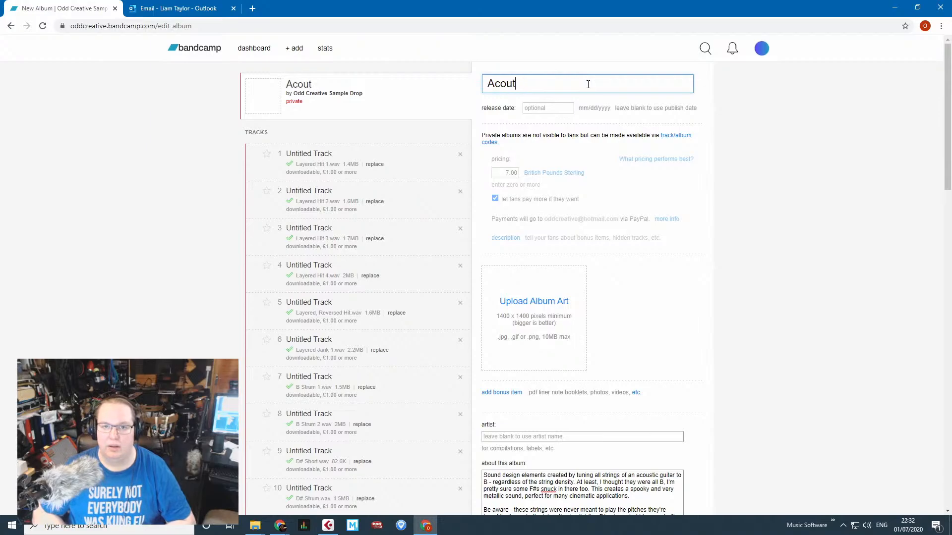
type("oust")
key("BackSpace")
type("stic J")
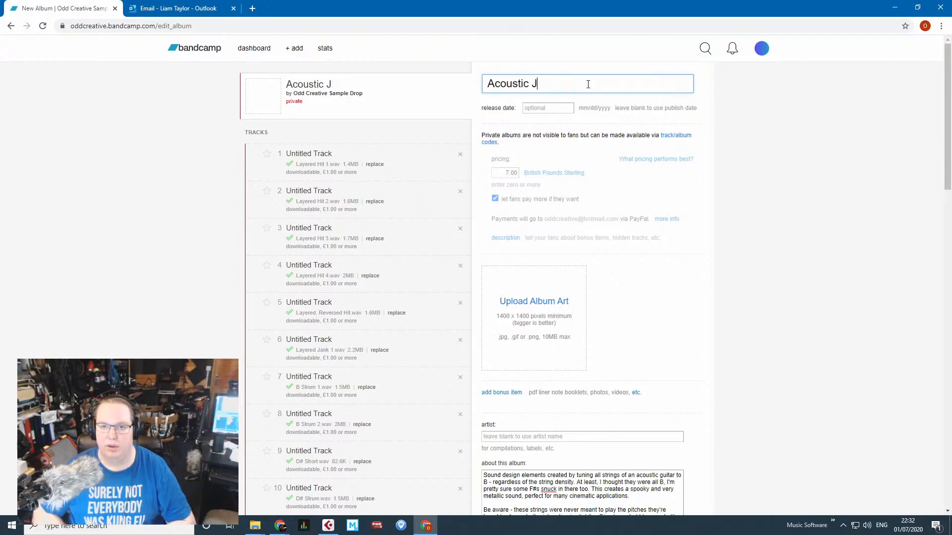
type("ank")
left_click(796, 191)
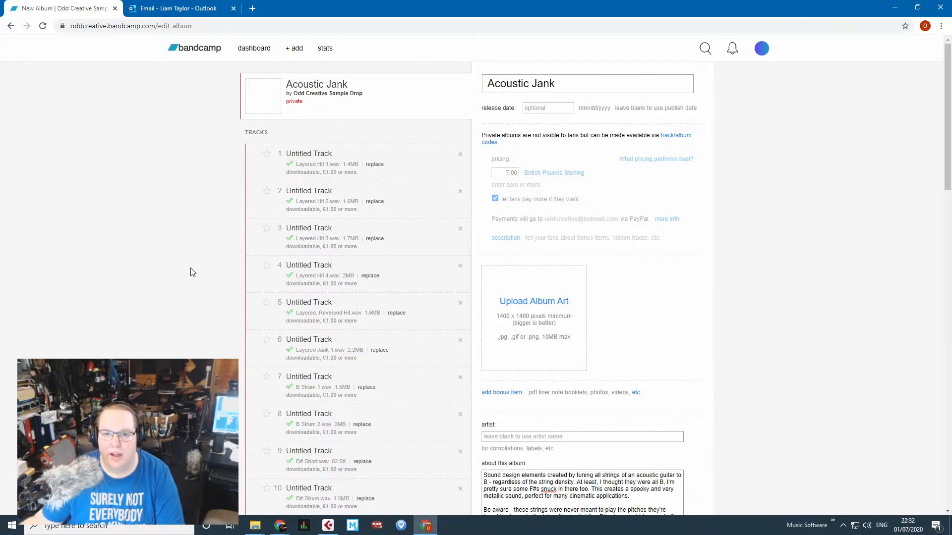
scroll(192, 272, "down", 20)
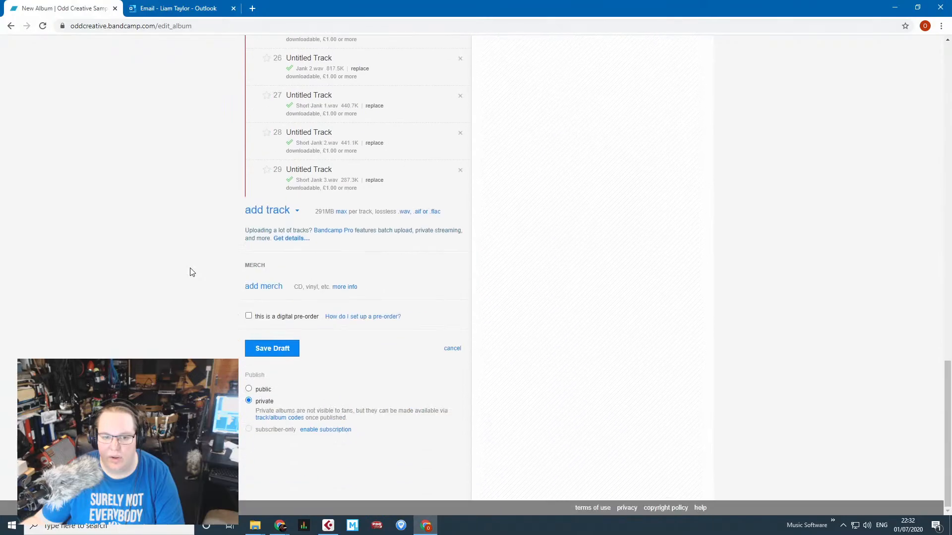
left_click(262, 349)
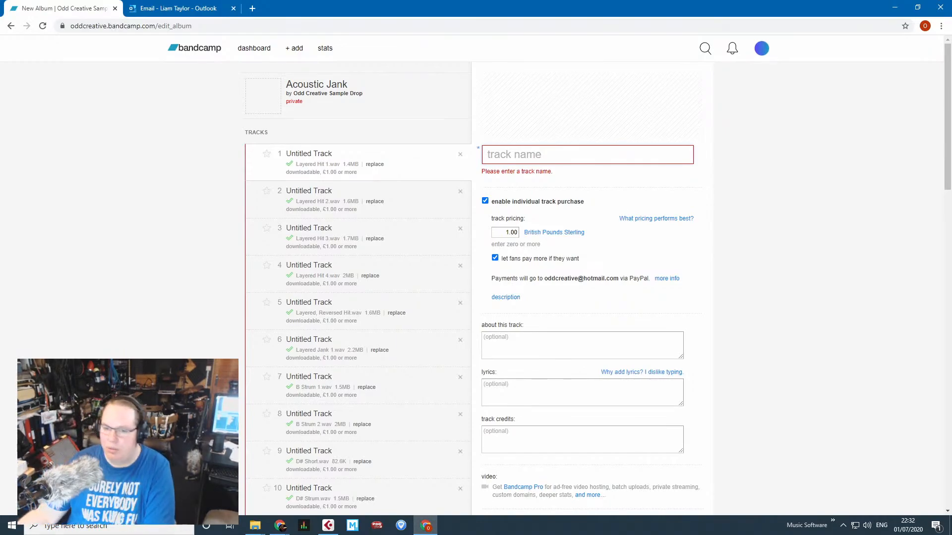
Move the Bandcamp browser window onto the other display and return to the Projects folder in File Explorer.
key("alt+Tab")
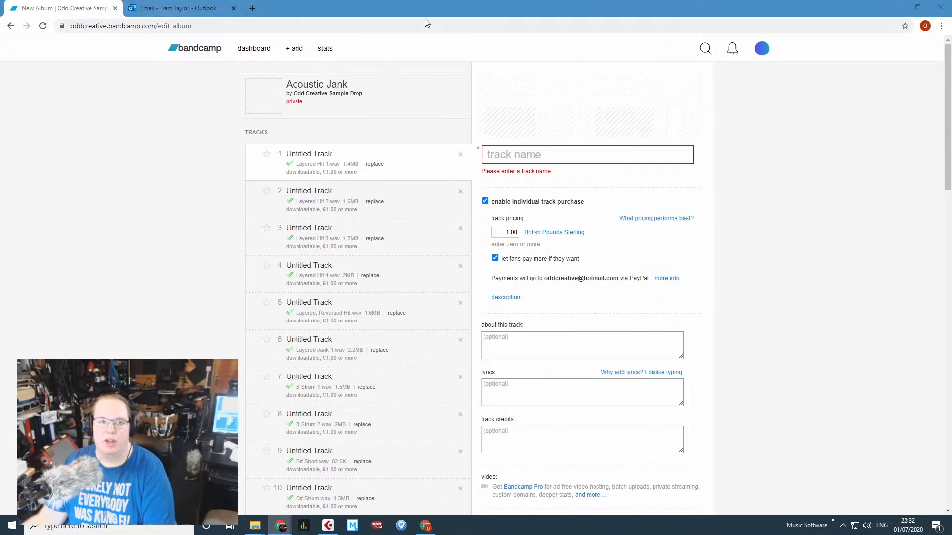
left_click_drag(424, 7, 951, 188)
left_click(632, 307)
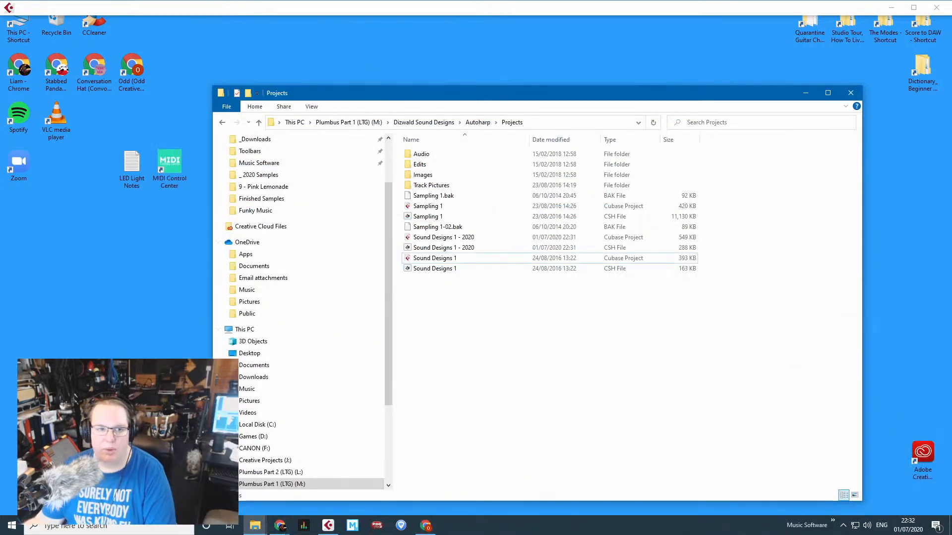
left_click(257, 532)
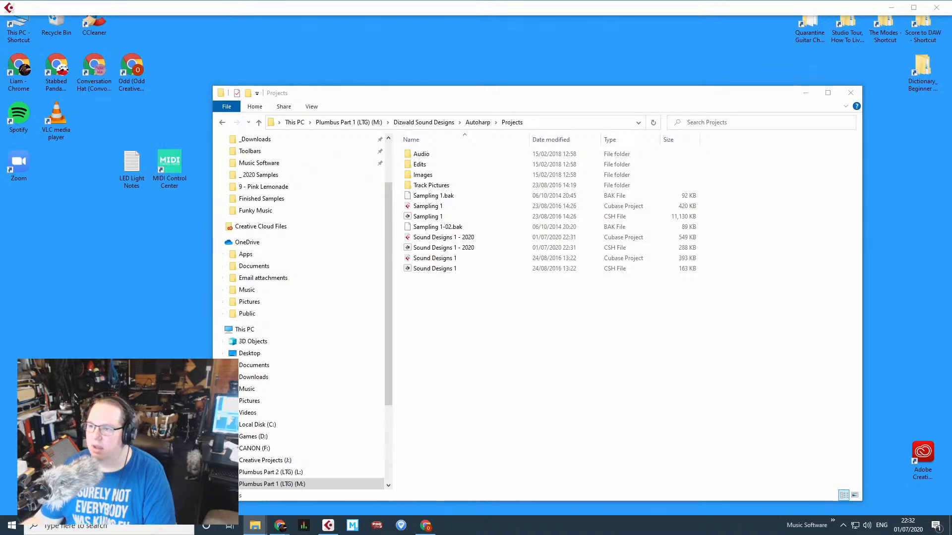
left_click(670, 327)
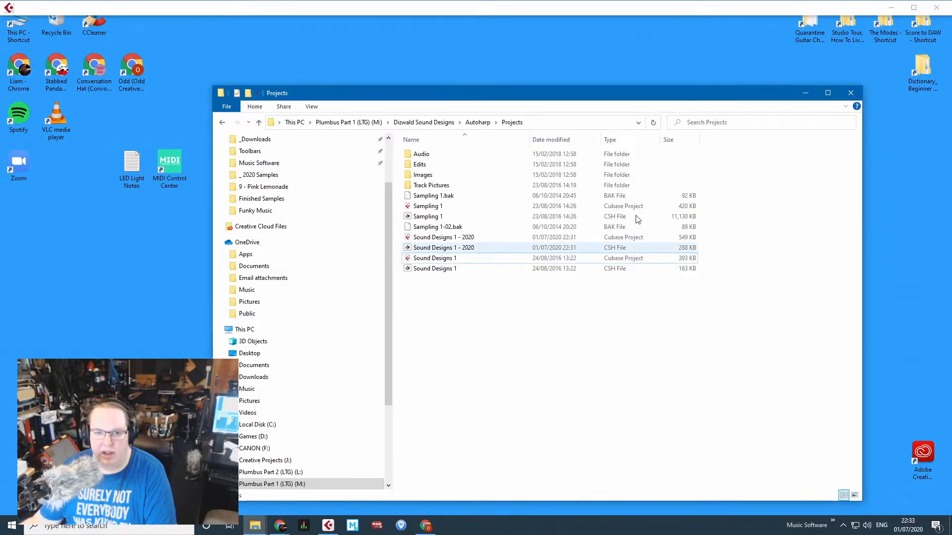
Go up from the Autoharp folder to Dizwald Sound Designs and open the Doom Drones folder.
left_click(478, 123)
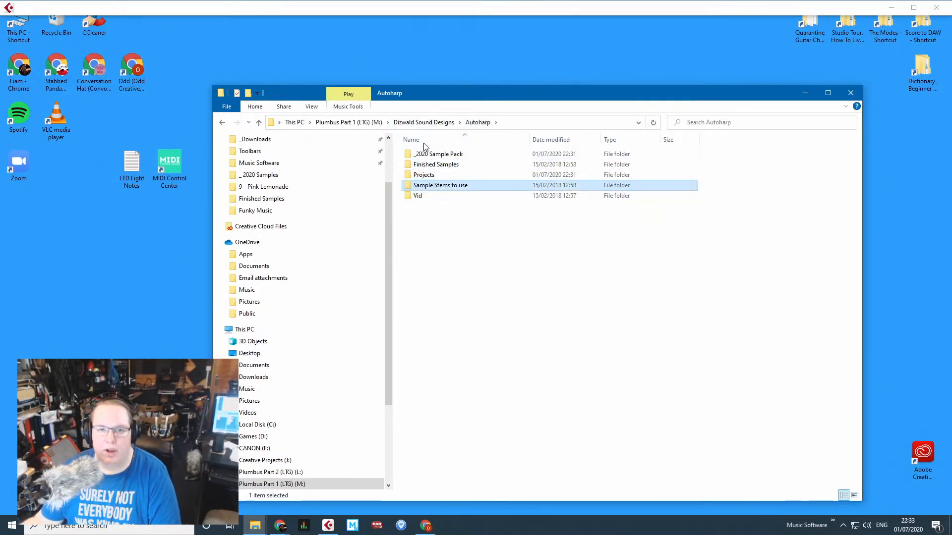
key("alt+Up")
key("Up")
key("Down")
key("Down")
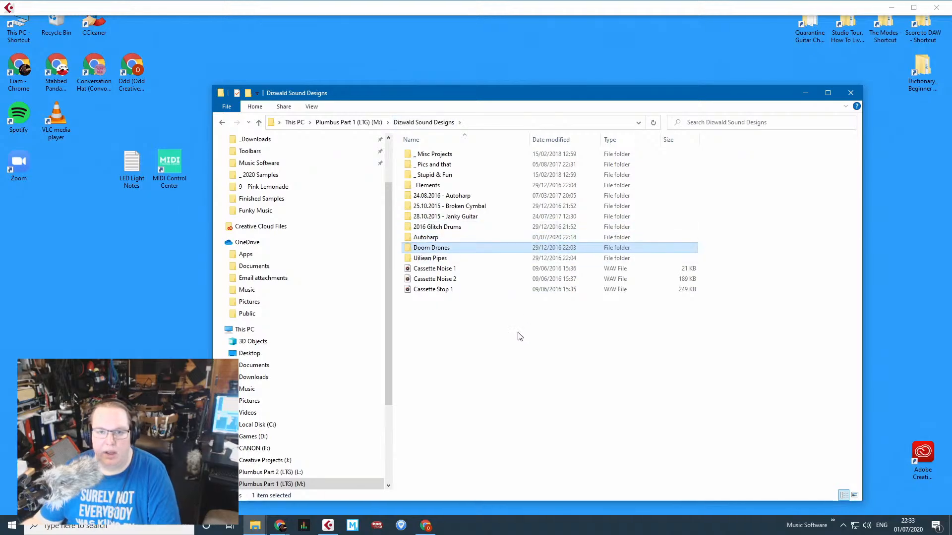
key("Return")
Open the FX mangling folder inside Doom Drones and go into its _ Fragments subfolder.
key("Down")
key("Down")
key("Down")
key("Up")
key("Up")
key("Return")
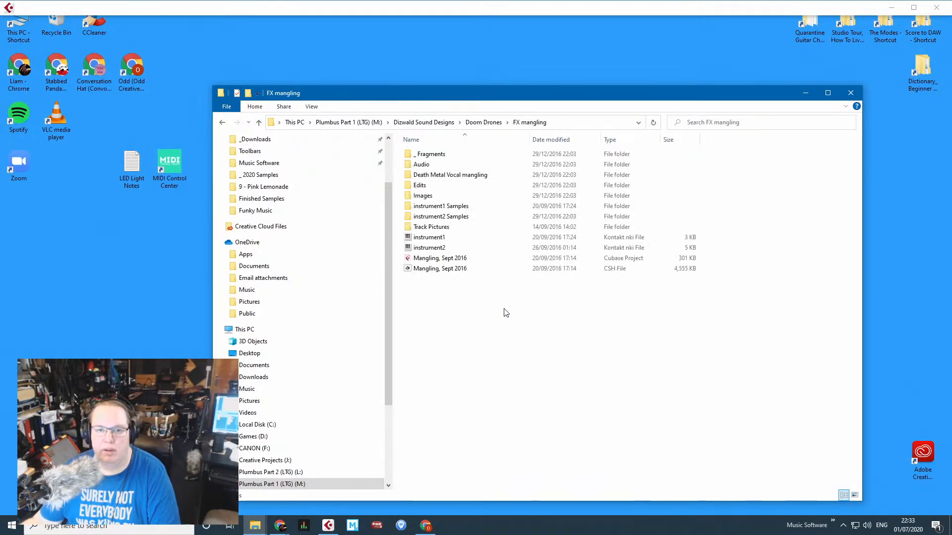
double_click(462, 157)
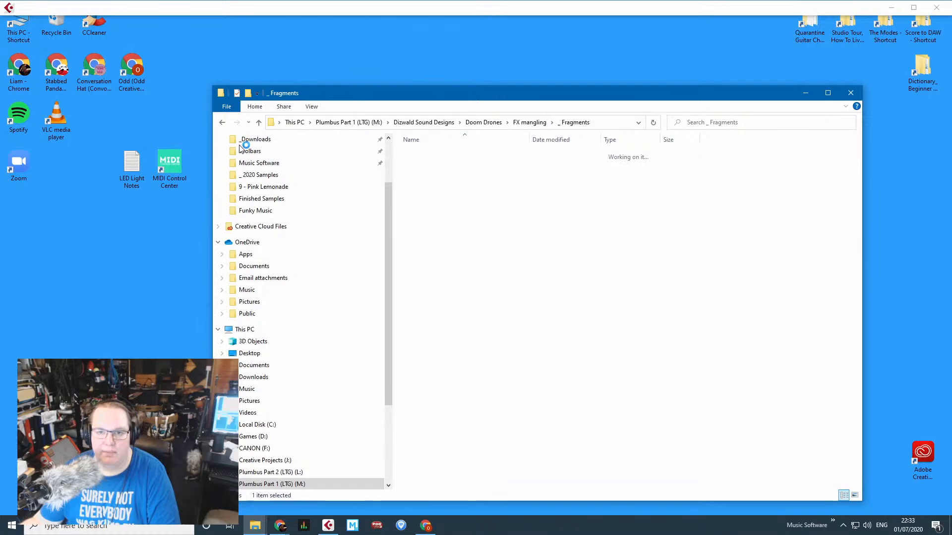
Widen the Name column in the _ Fragments folder so the full file names fit.
left_click(540, 207)
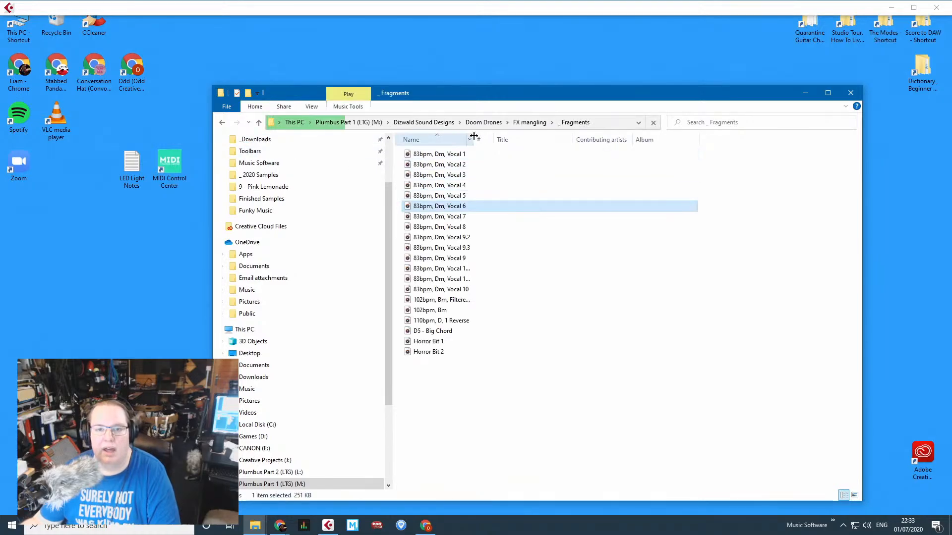
left_click_drag(473, 136, 556, 137)
left_click(589, 457)
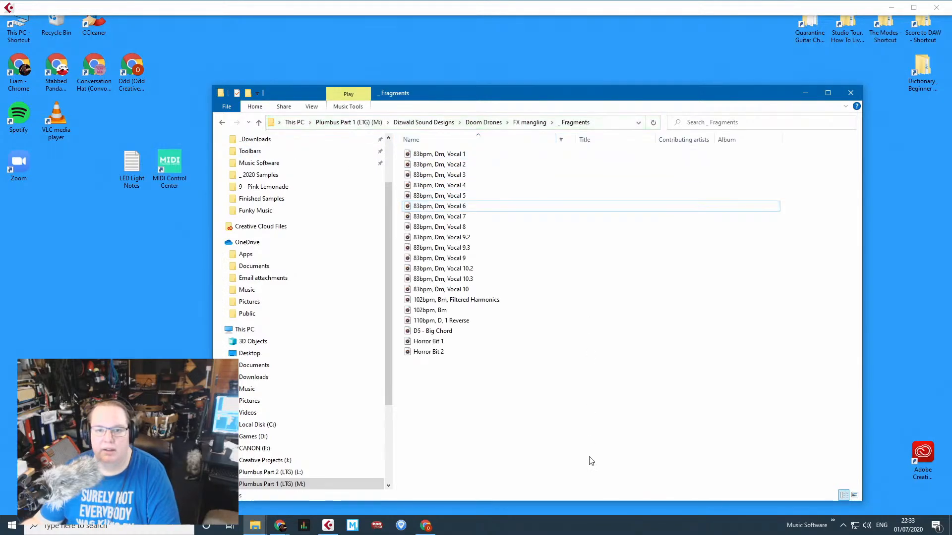
Play the 83bpm, Dm, Vocal 4 sample from the _ Fragments folder in Groove Music.
double_click(453, 189)
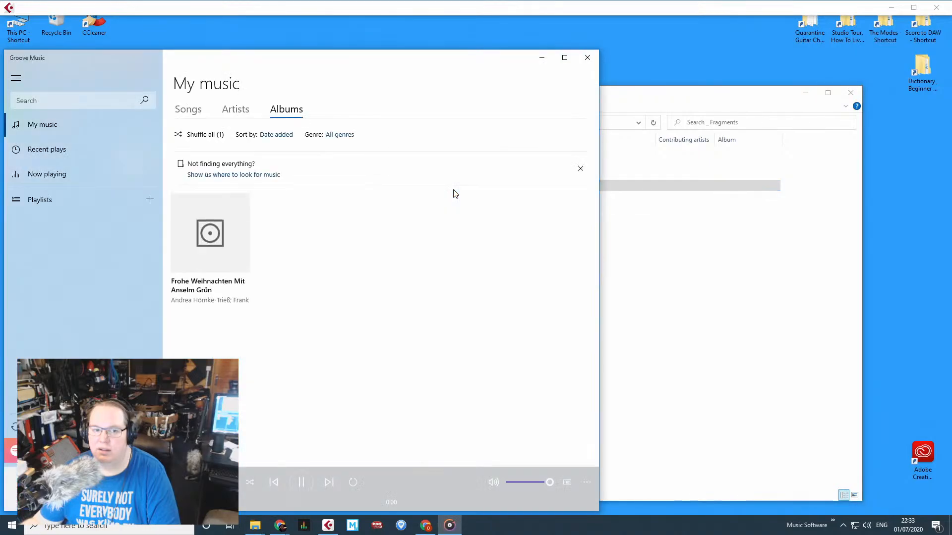
left_click(657, 296)
double_click(538, 186)
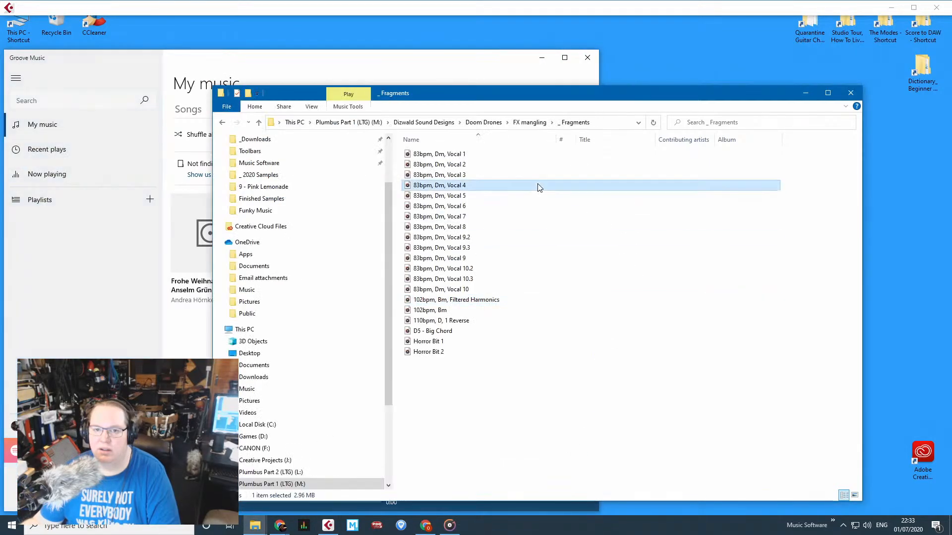
Play the 83bpm, Dm, Vocal 6, Vocal 8 and Vocal 9.3 samples from the _ Fragments folder.
left_click(625, 321)
double_click(531, 206)
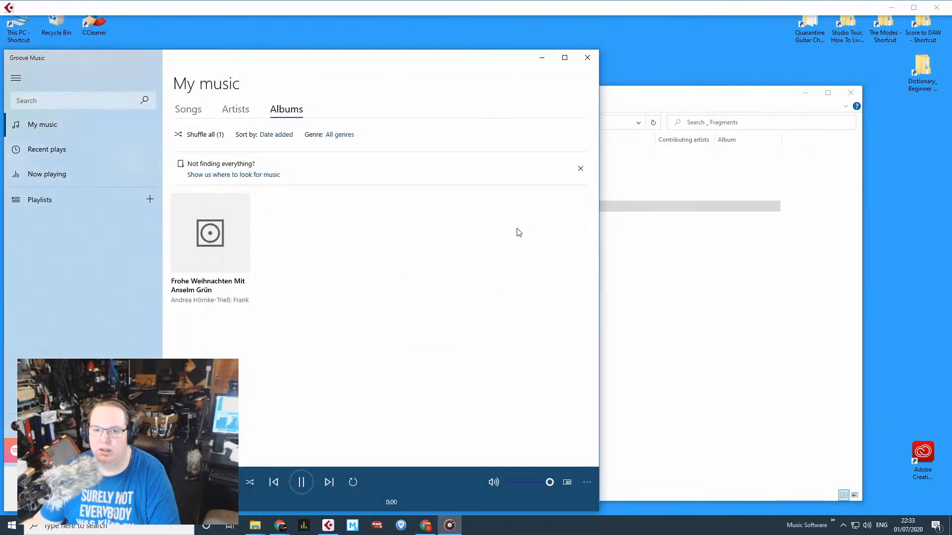
left_click(606, 230)
double_click(608, 228)
left_click(607, 248)
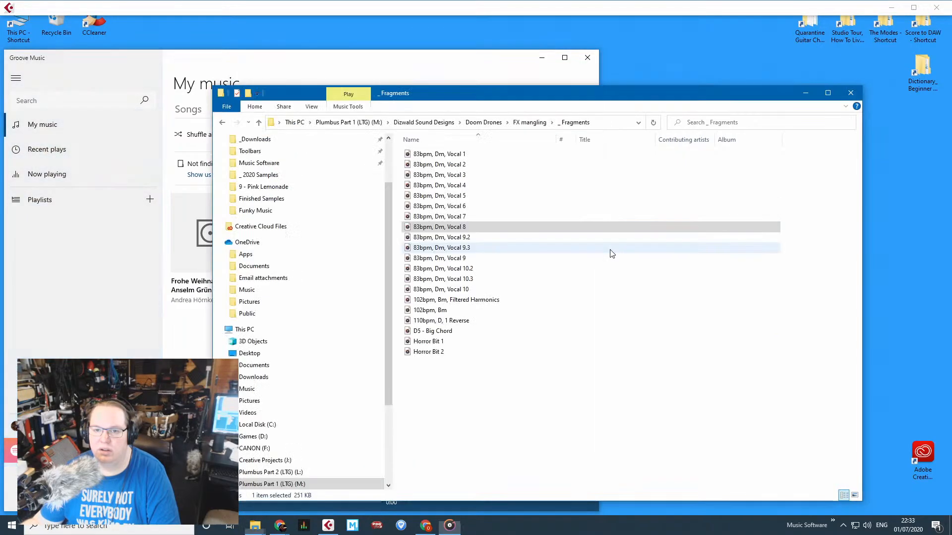
double_click(609, 248)
Shift the _ Fragments window aside and play Vocal 10.2, Vocal 10 and the 102bpm, Bm, Filtered Harmonics sample.
left_click_drag(635, 94, 710, 48)
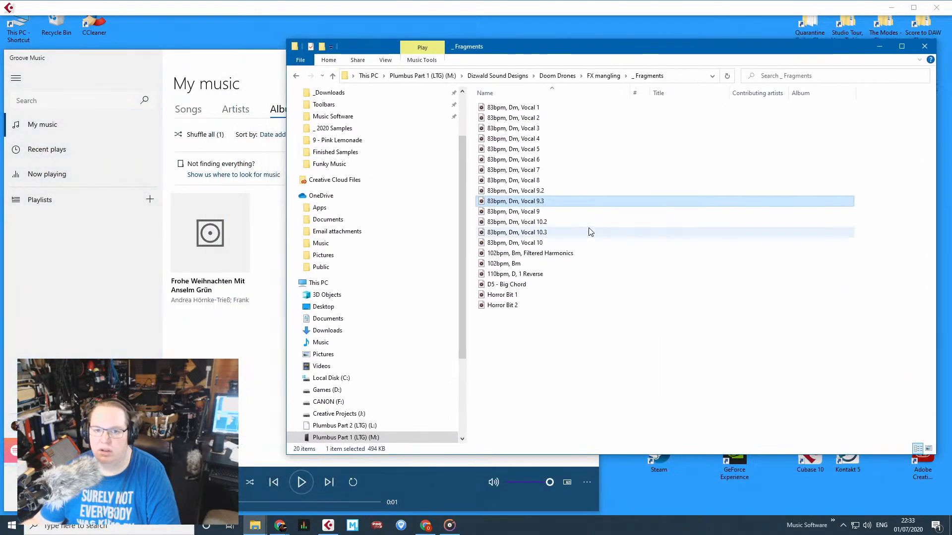
double_click(589, 225)
left_click(741, 336)
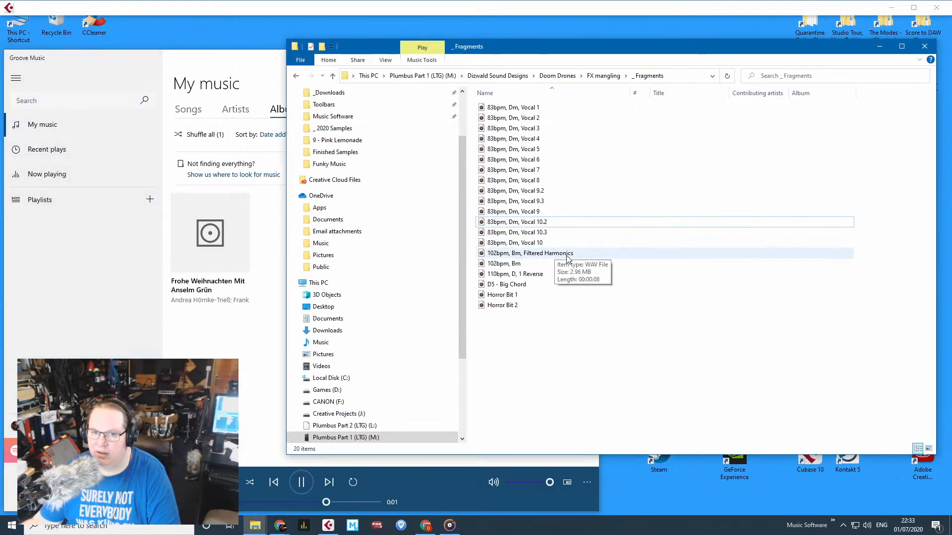
double_click(534, 243)
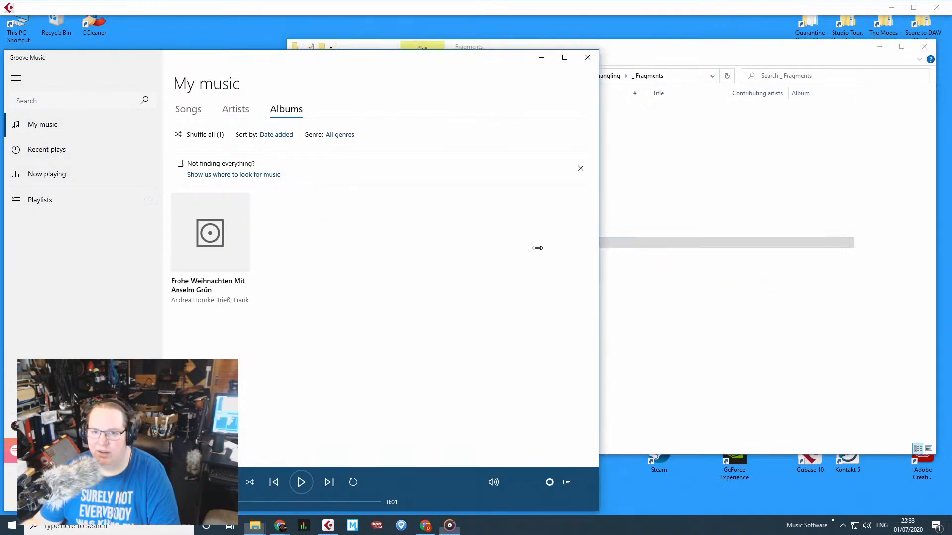
left_click(678, 319)
double_click(563, 252)
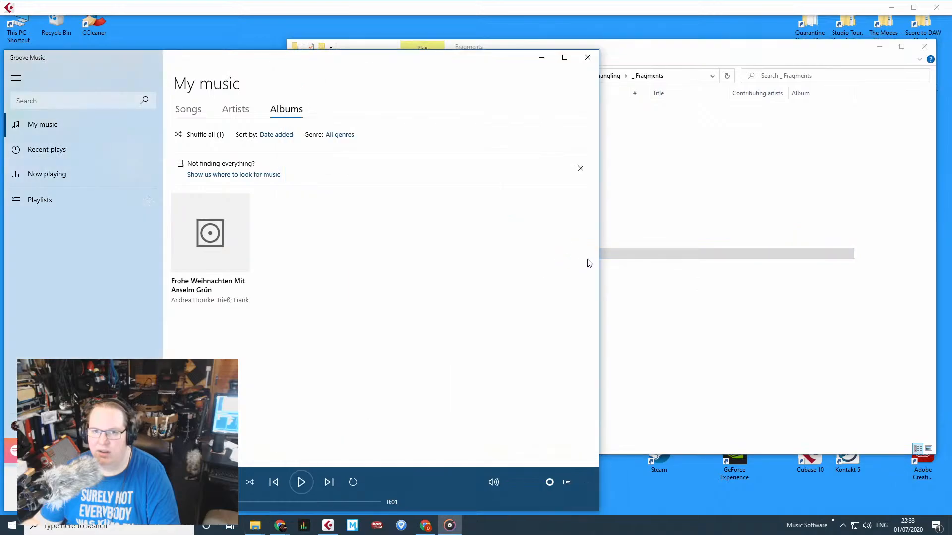
Narrow the Groove Music window so the file list shows, and play 102bpm, Bm, 110bpm, D, 1 Reverse and Horror Bit 1.
left_click_drag(600, 269, 457, 282)
double_click(513, 263)
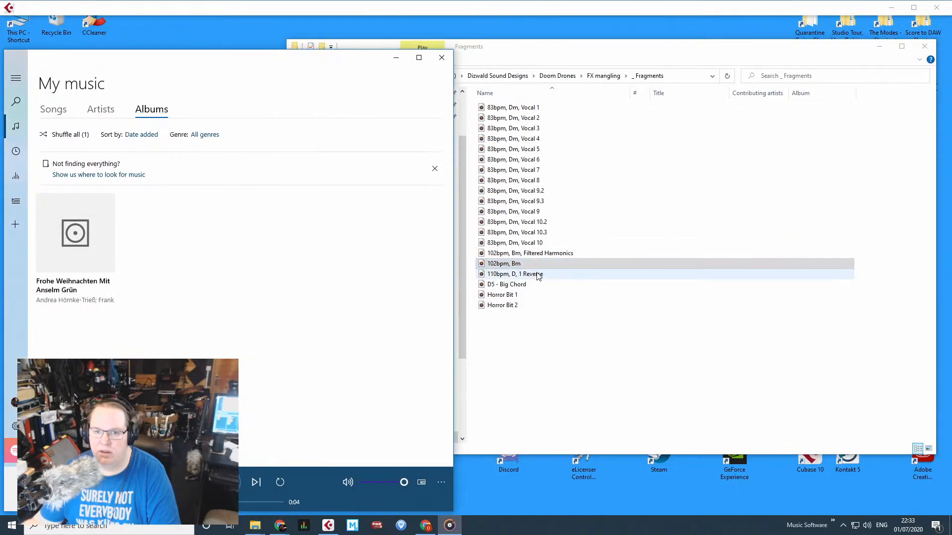
double_click(537, 274)
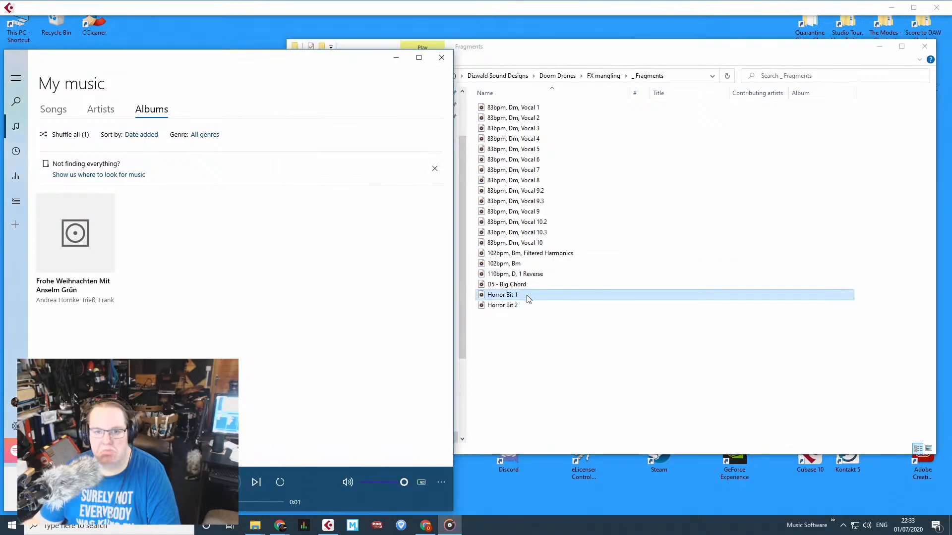
double_click(530, 296)
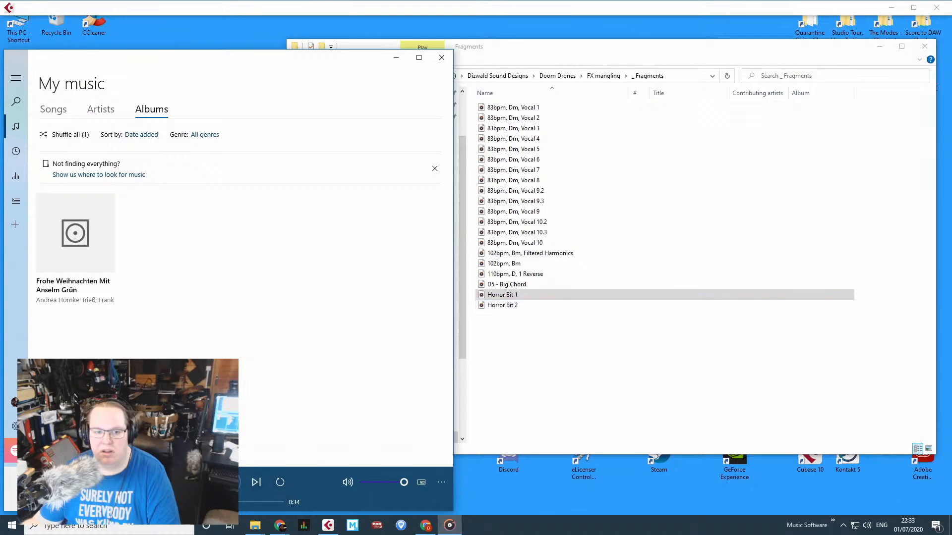
left_click(568, 355)
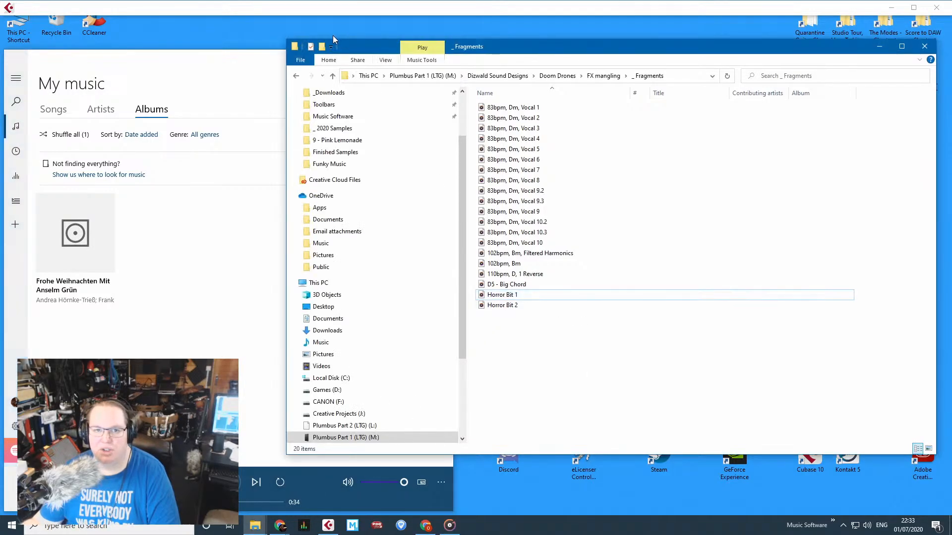
Return to the FX mangling folder and open the Audio subfolder inside Death Metal Vocal mangling.
left_click(295, 76)
key("Down")
key("Down")
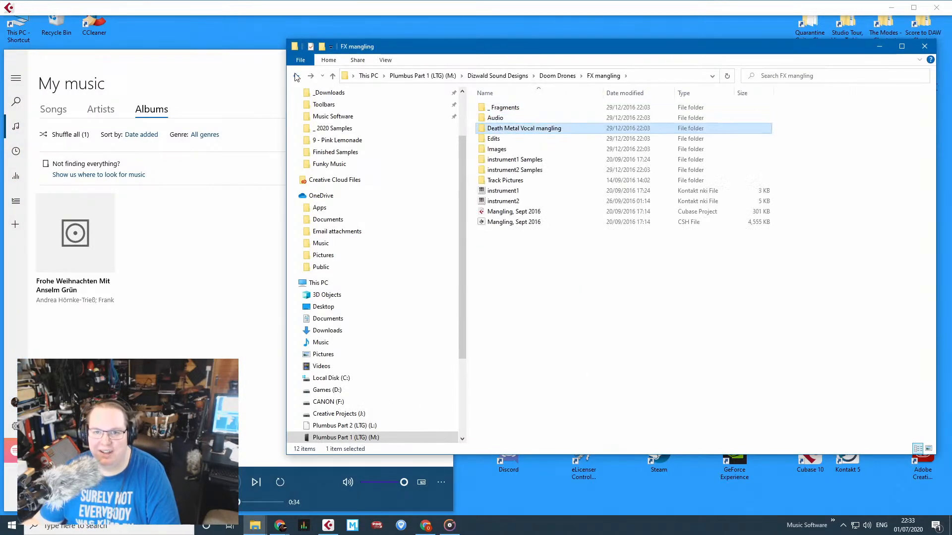
key("Return")
key("Down")
key("Up")
key("Return")
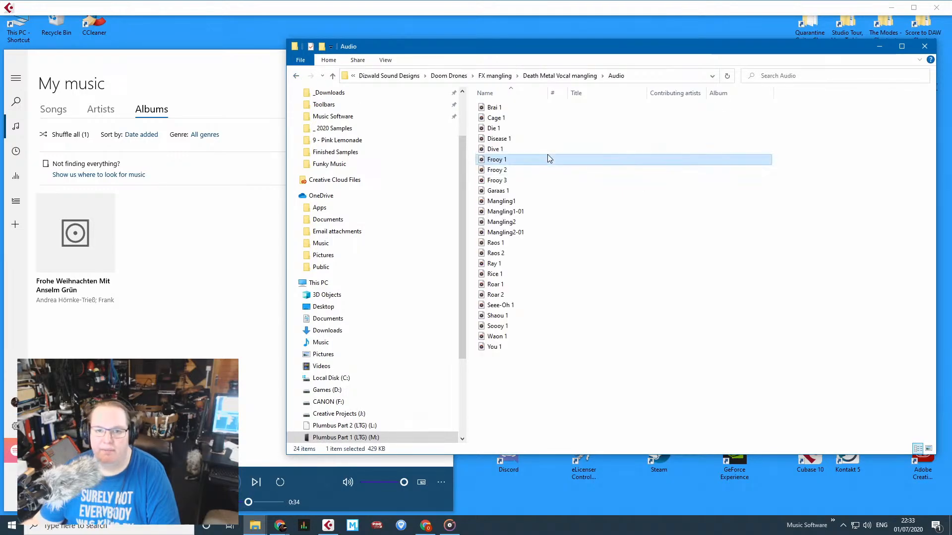
Play the Frooy 1, Mangling1, Mangling2 and Ray 1 samples from the Death Metal Vocal mangling Audio folder.
double_click(547, 158)
left_click(542, 253)
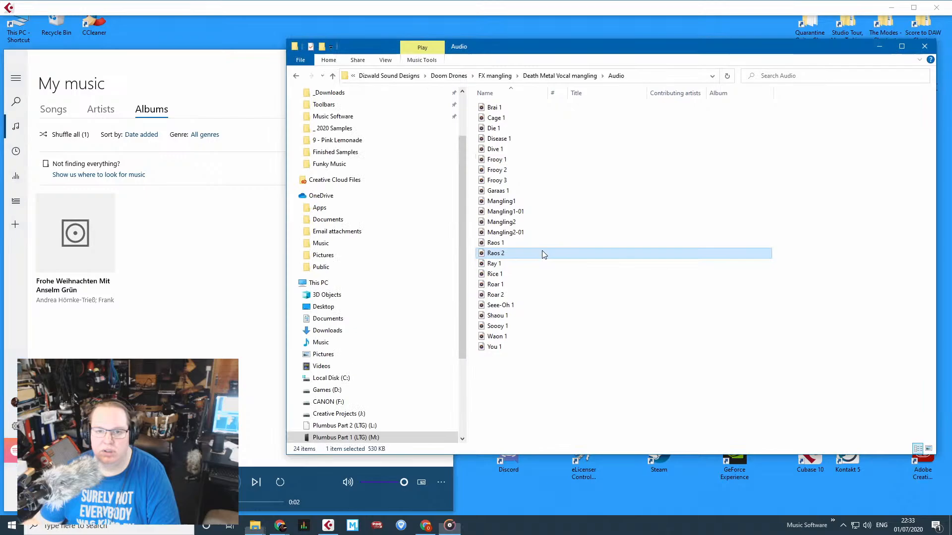
double_click(521, 202)
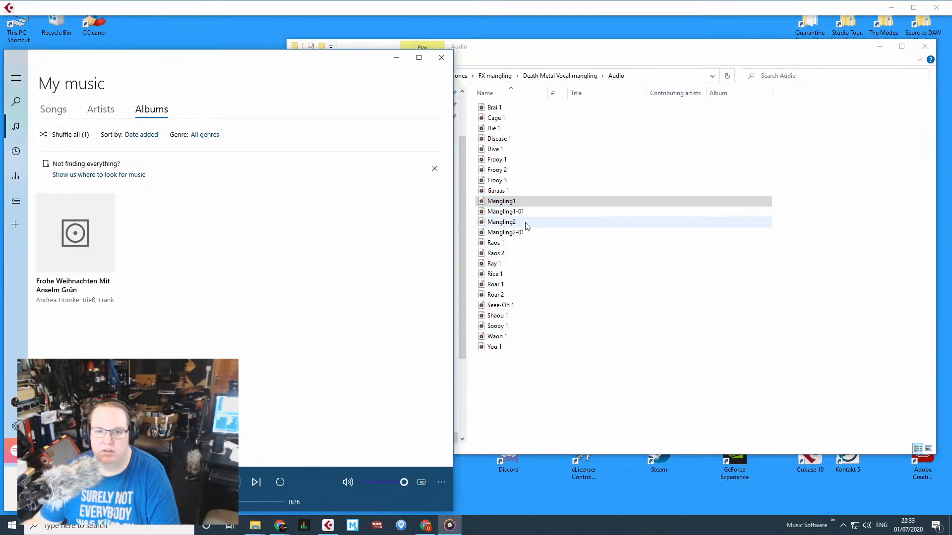
double_click(526, 222)
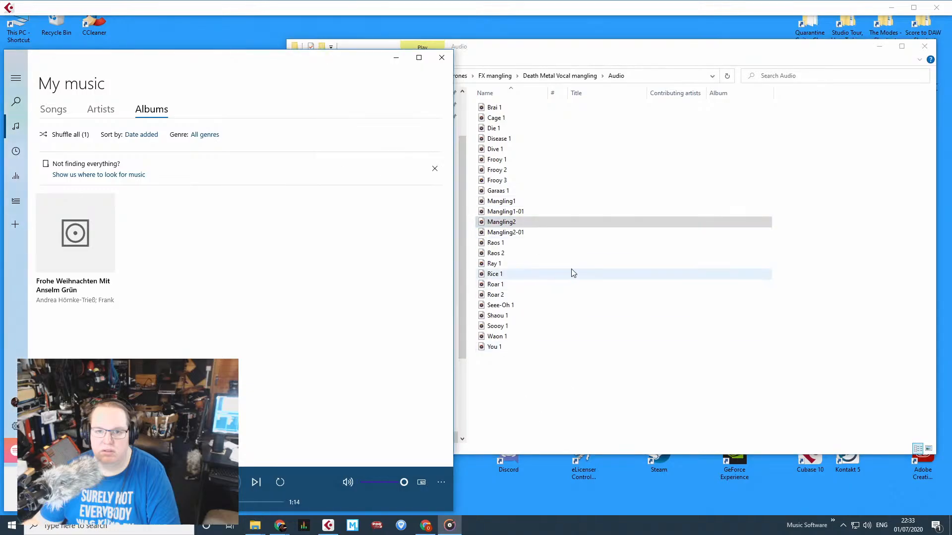
double_click(538, 264)
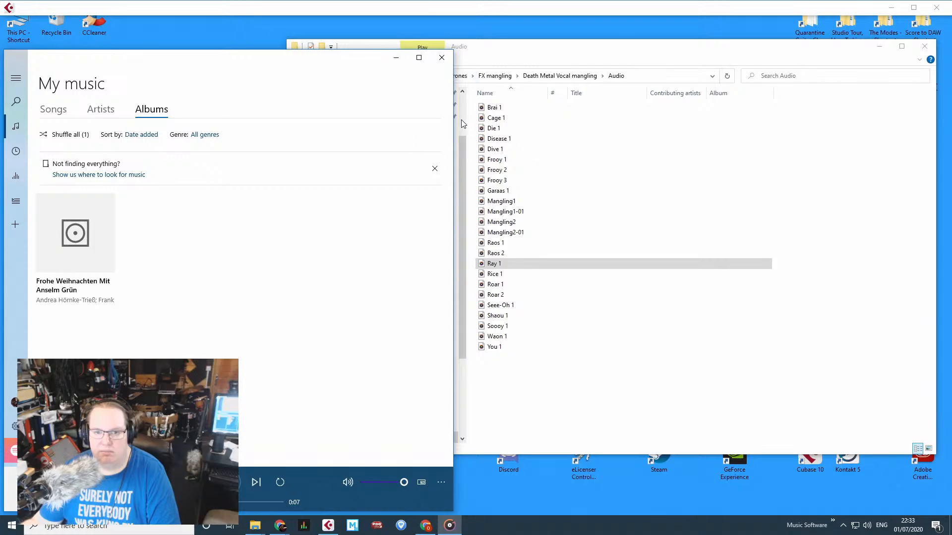
left_click(572, 417)
left_click(229, 482)
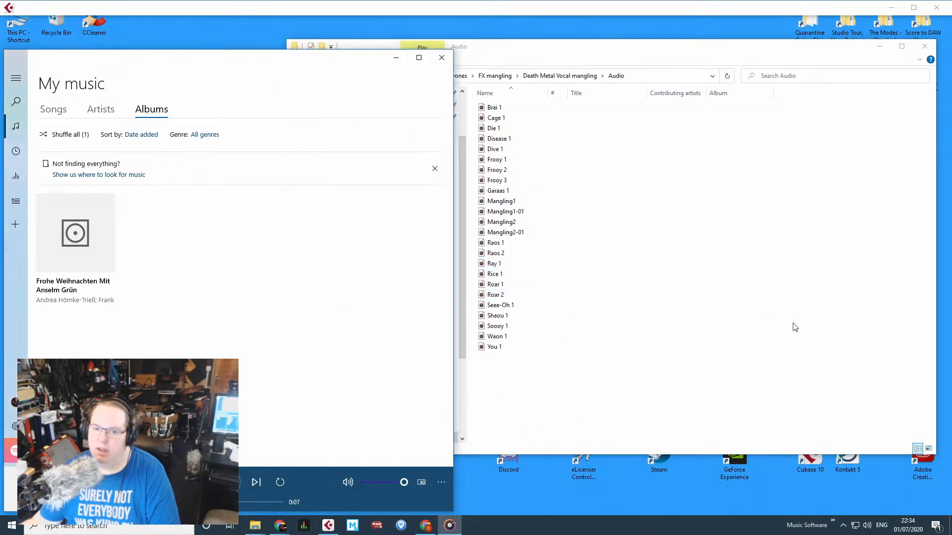
Go back to the Death Metal Vocal mangling folder and open its Originals subfolder.
left_click(795, 327)
left_click(296, 76)
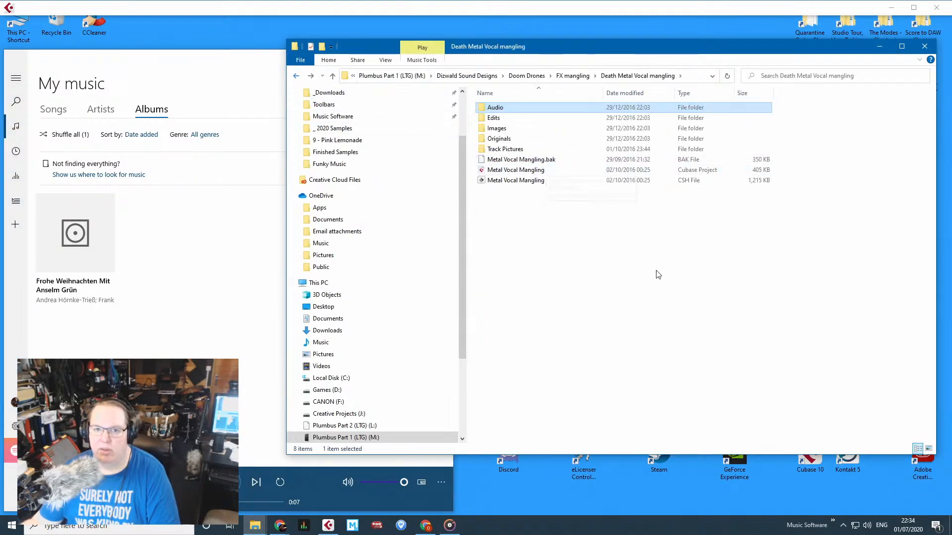
key("Down")
key("Down")
key("Down")
key("Return")
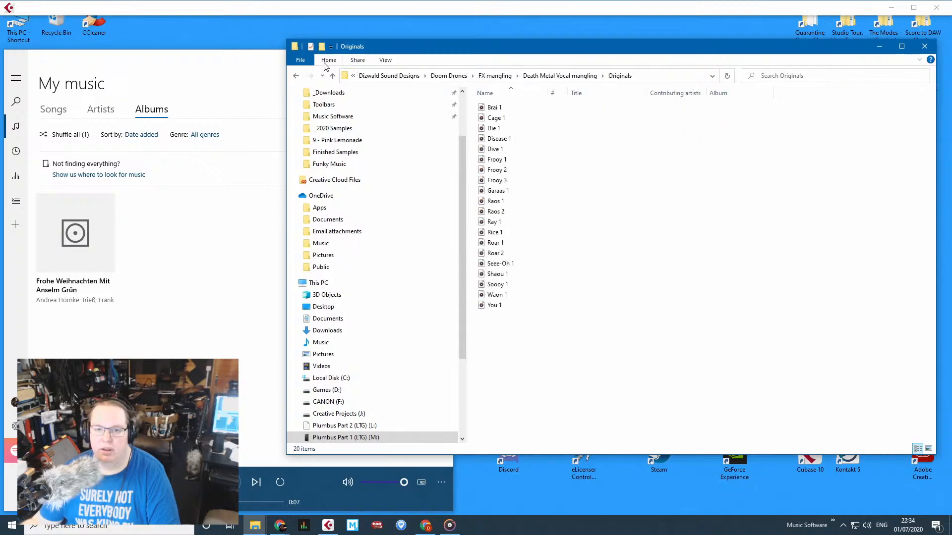
Go back up to the FX mangling folder and open its Edits subfolder.
double_click(296, 75)
key("Down")
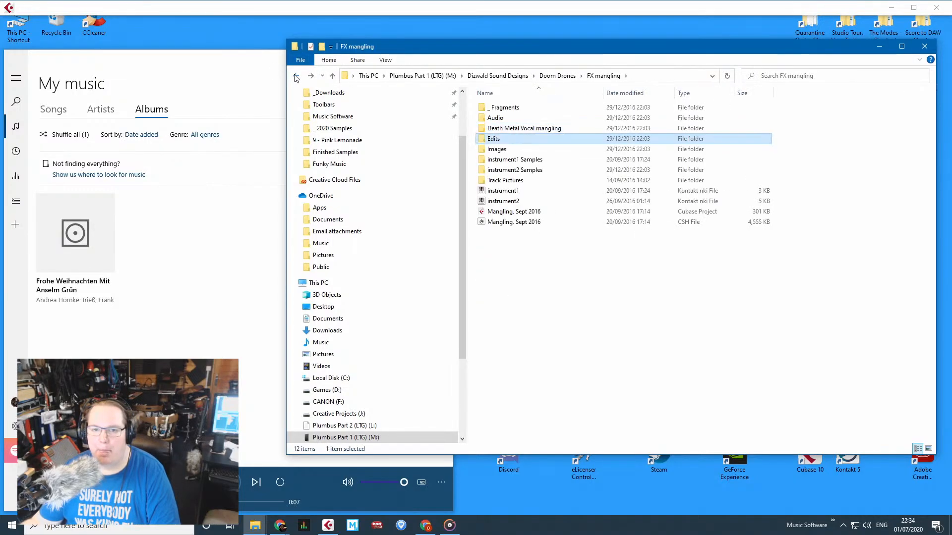
key("Return")
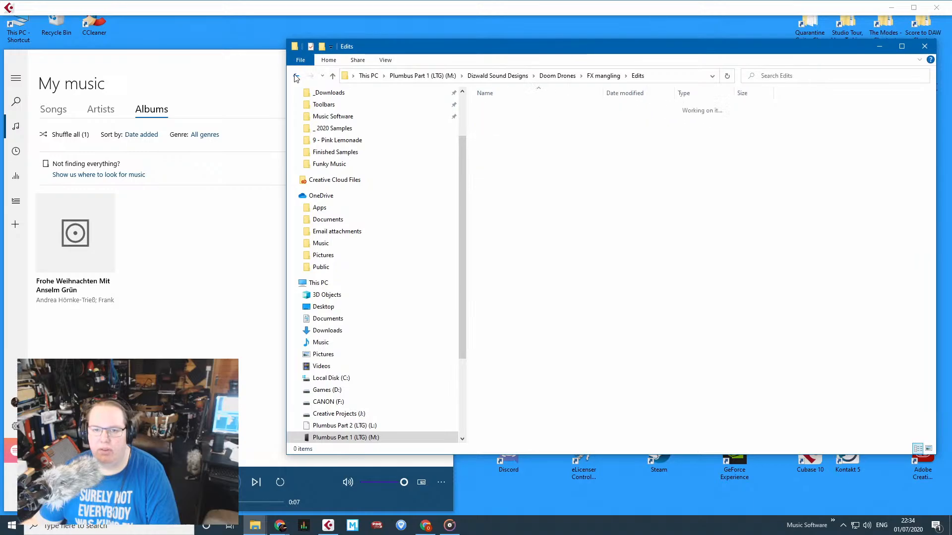
Open the instrument1 Samples folder inside FX mangling and play its 110bpm, D, 1 Reverse sample.
left_click(296, 75)
key("Down")
key("Down")
key("Down")
key("Down")
key("Up")
key("Up")
key("Return")
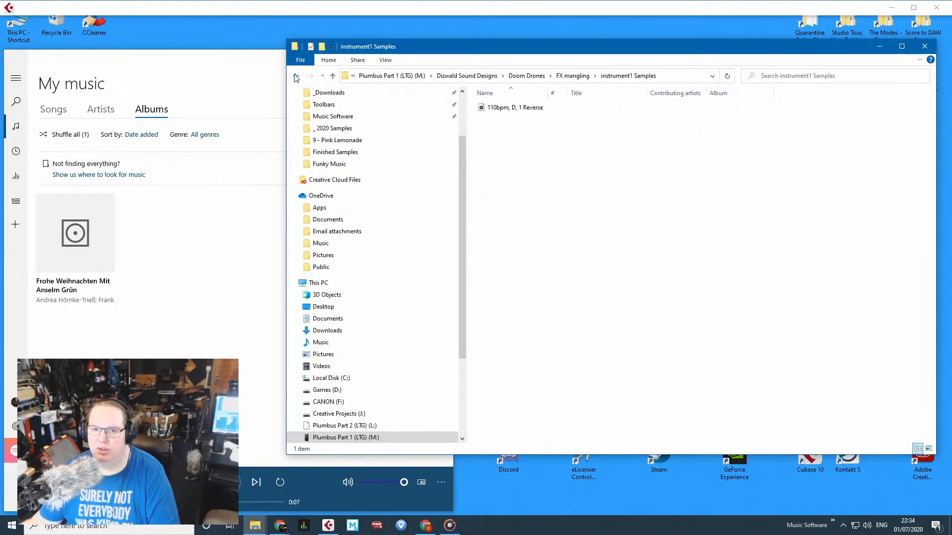
key("Down")
key("Return")
Leave the instrument1 Samples folder and open instrument2 Samples inside FX mangling.
left_click(350, 43)
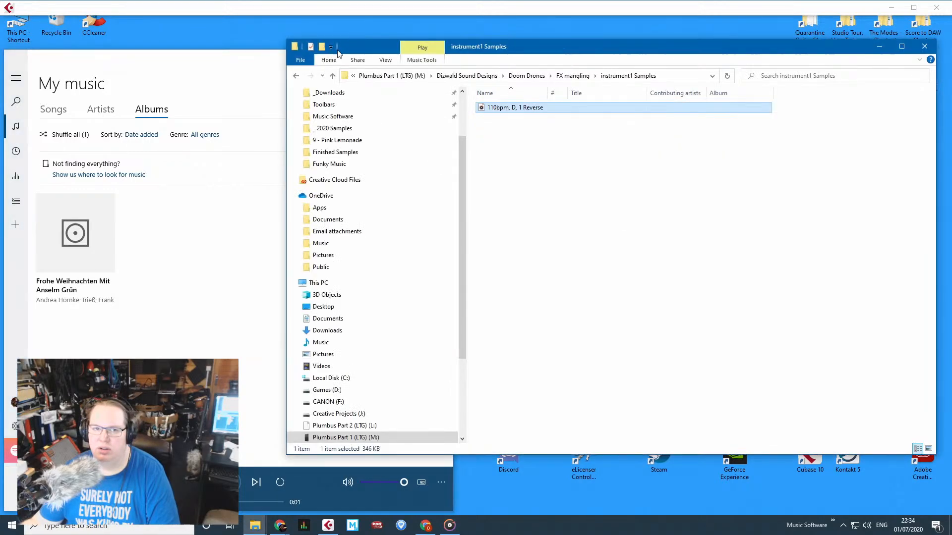
left_click(296, 76)
key("Down")
key("Return")
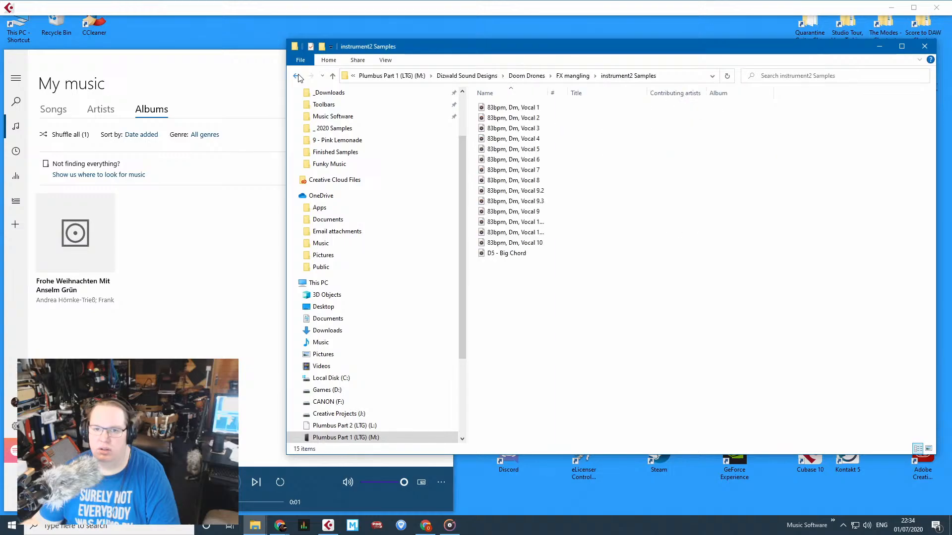
Play the 83bpm, Dm, Vocal 2 and Vocal 8 samples from the instrument2 Samples folder.
key("Down")
key("Return")
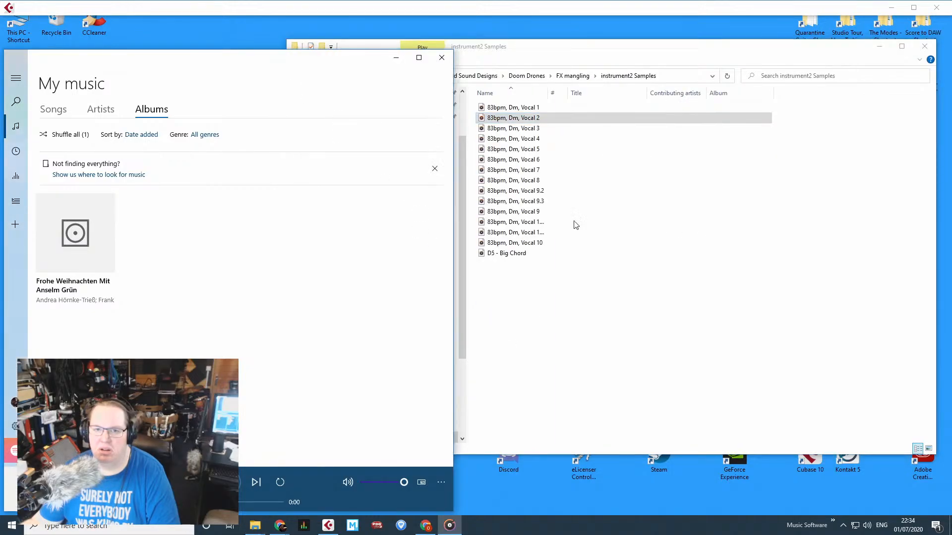
left_click(564, 149)
left_click_drag(575, 56, 586, 37)
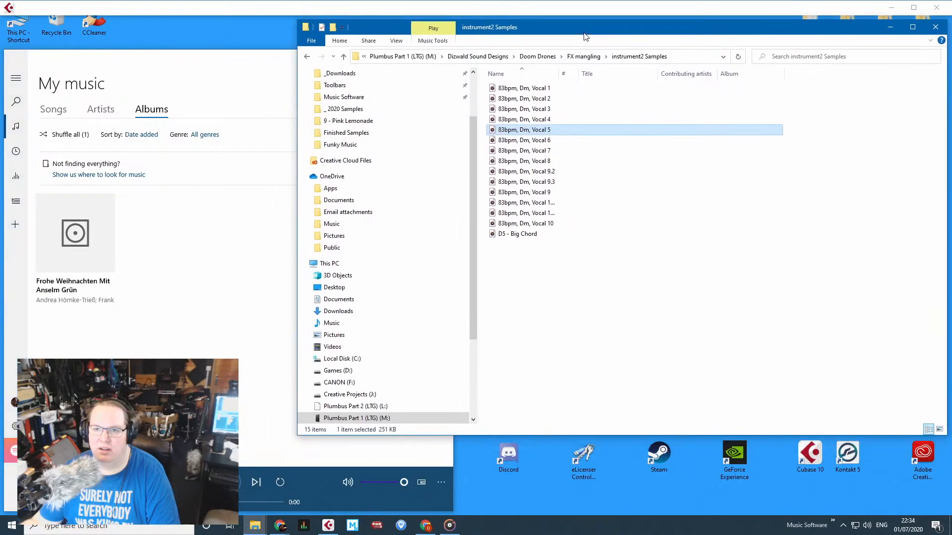
double_click(614, 162)
left_click(387, 30)
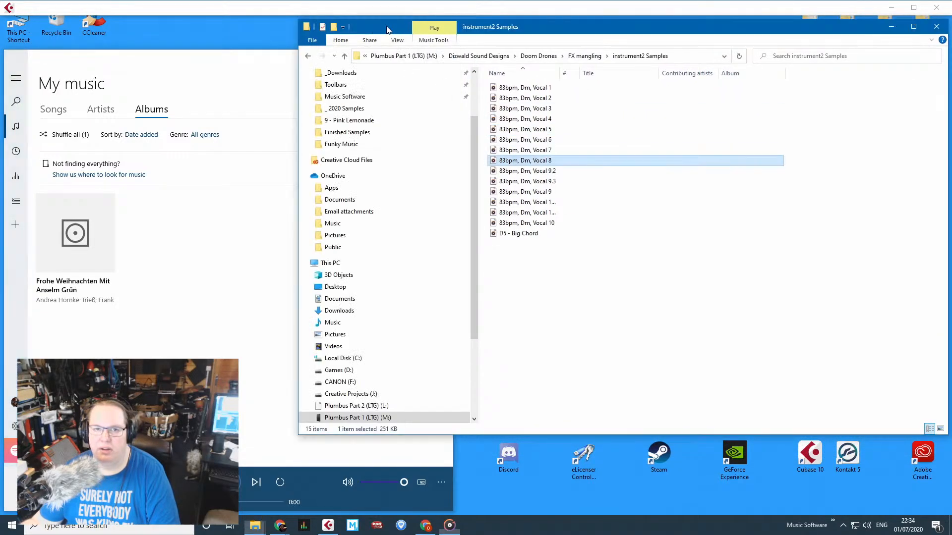
Go back to FX mangling, open the Mangling, Sept 2016 project in Cubase and dismiss the missing plug-in warning.
left_click(308, 56)
key("Down")
key("Down")
key("Down")
key("Down")
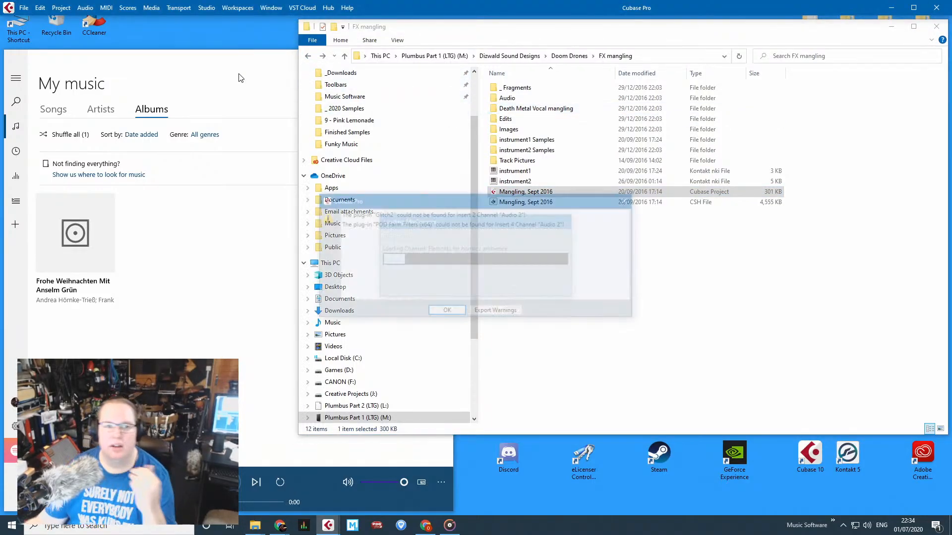
left_click(446, 312)
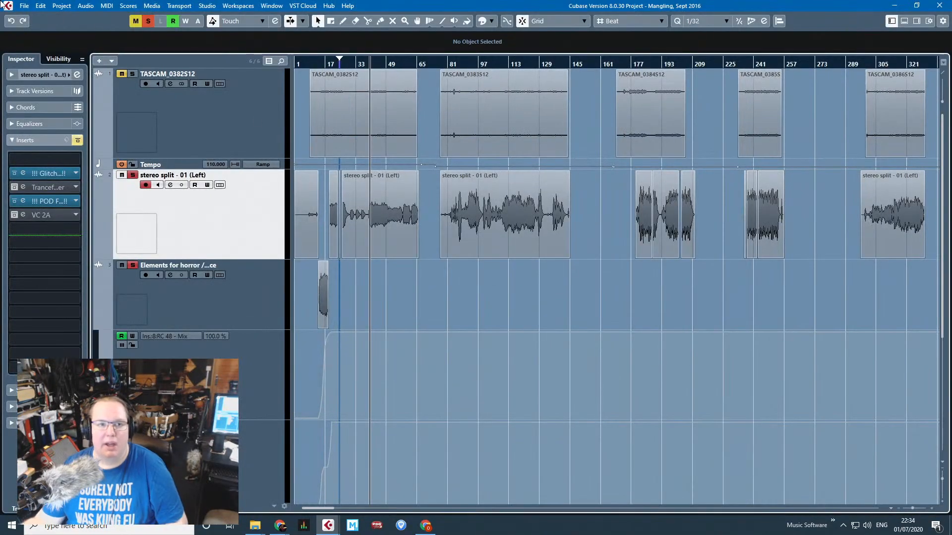
Play the Mangling project and examine the clips on the TASCAM and stereo split tracks around bars 1 to 65.
scroll(372, 288, "down", 5)
scroll(348, 288, "up", 6)
key("space")
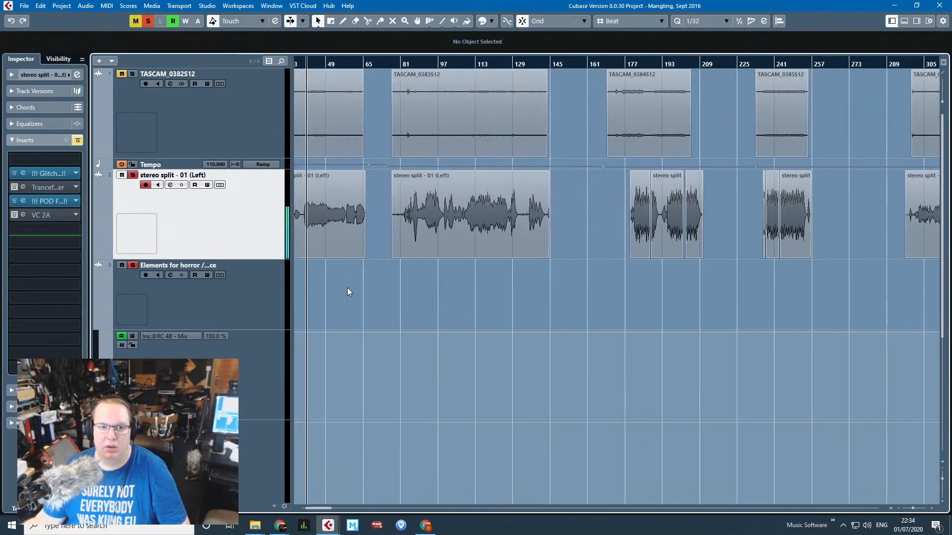
scroll(348, 288, "left", 2)
left_click_drag(431, 288, 485, 281)
scroll(405, 298, "up", 3)
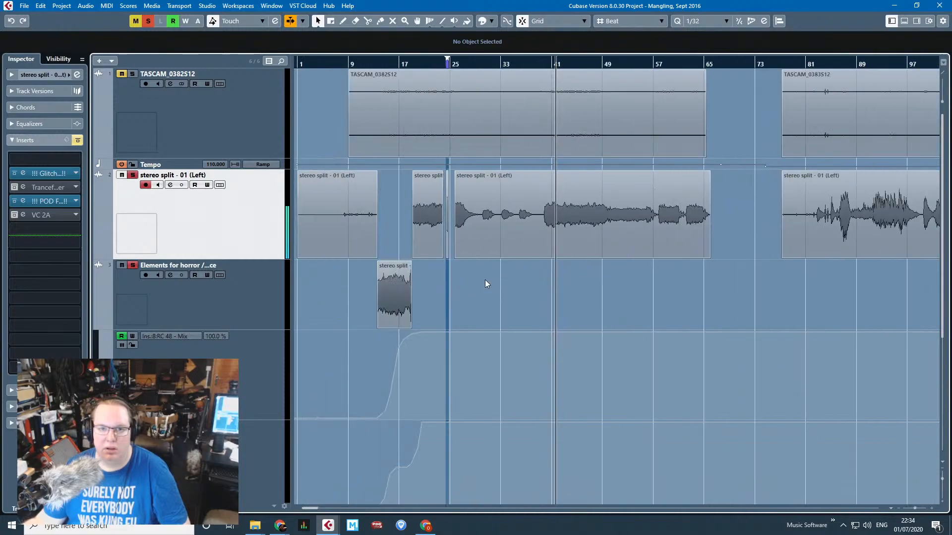
scroll(505, 288, "up", 3)
scroll(509, 287, "down", 4)
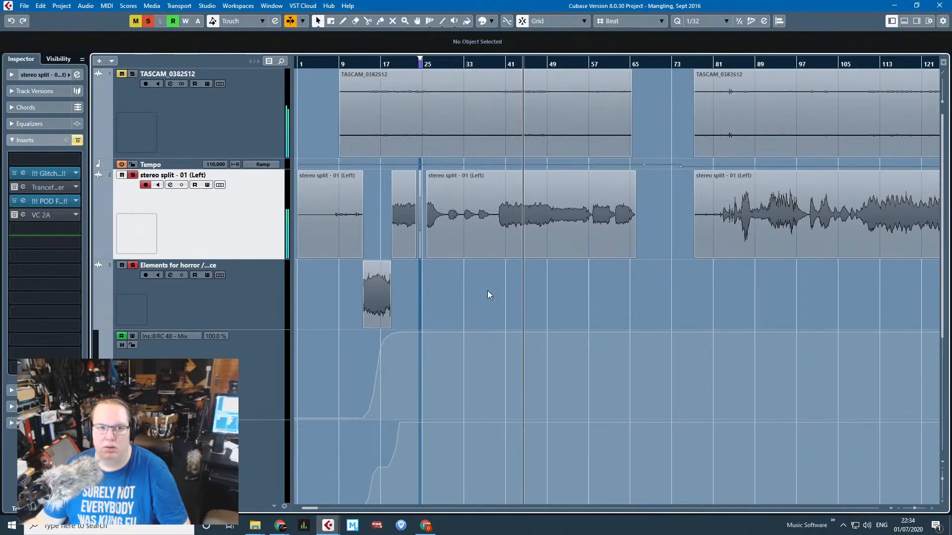
scroll(487, 290, "down", 5)
scroll(444, 287, "up", 4)
scroll(444, 287, "up", 3)
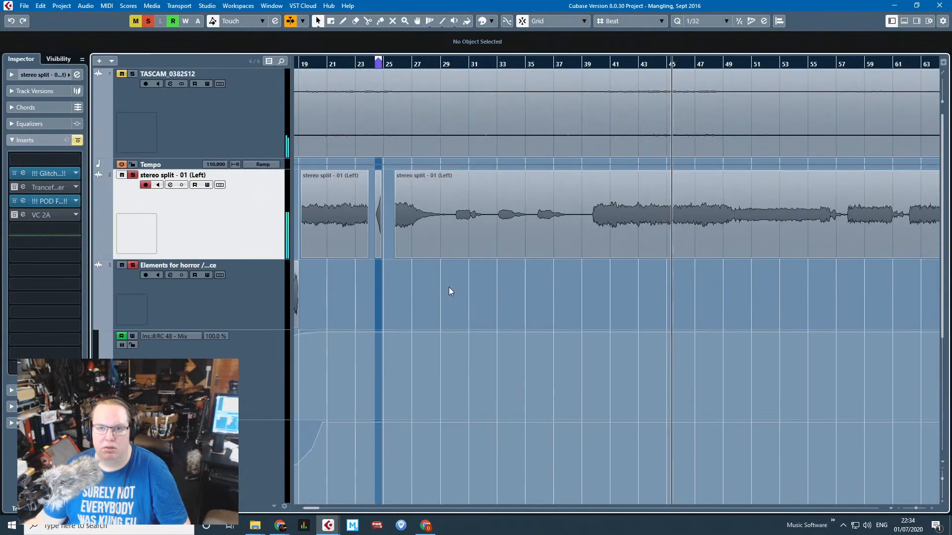
Move playback to about bar 85 and look closely at the second long stereo split clip there.
scroll(449, 291, "right", 10)
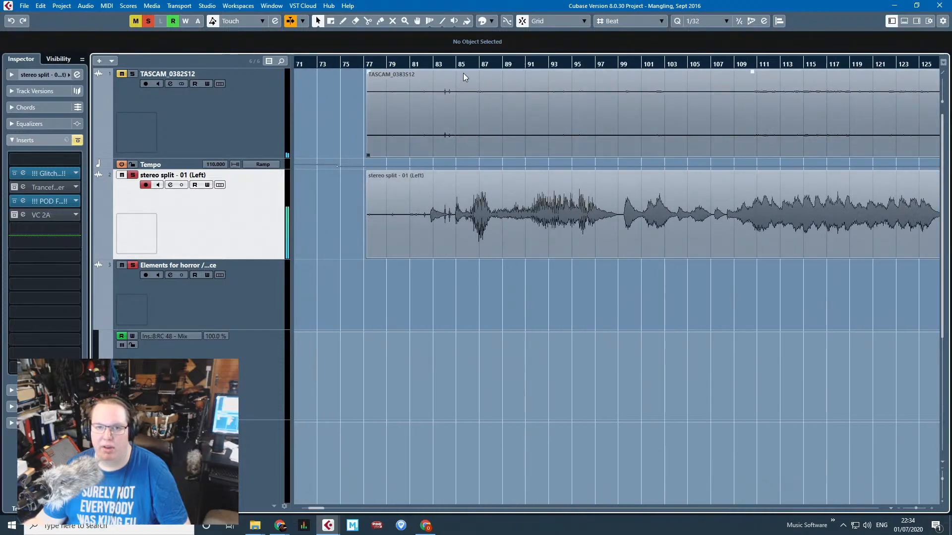
left_click(463, 82)
scroll(454, 287, "up", 10)
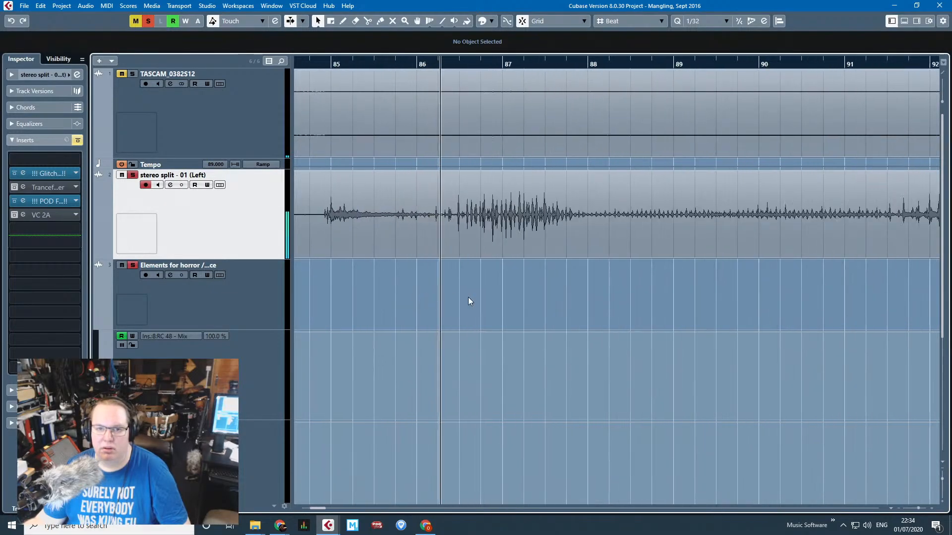
Examine the second long stereo split clip between about bars 77 and 111 while it plays.
scroll(489, 299, "down", 1)
scroll(489, 299, "down", 2)
scroll(422, 280, "down", 2)
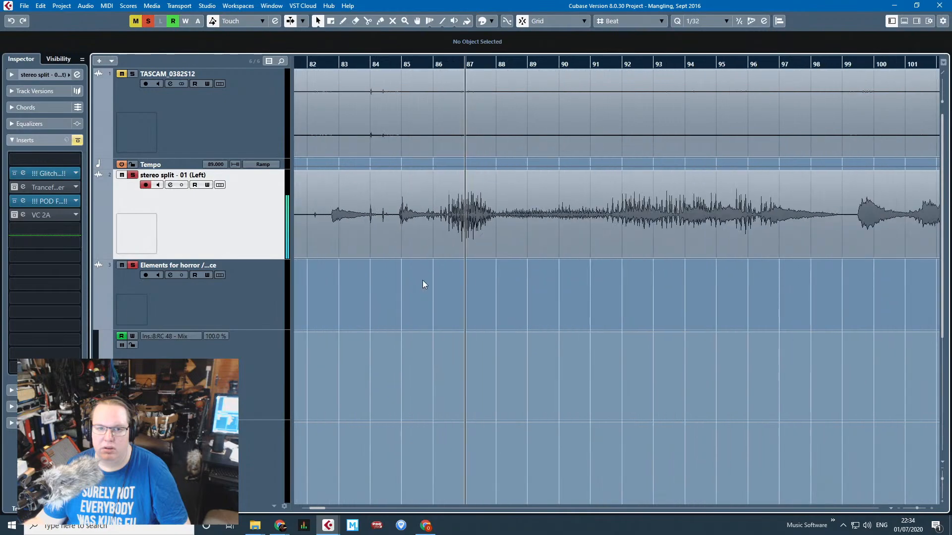
scroll(490, 288, "left", 3)
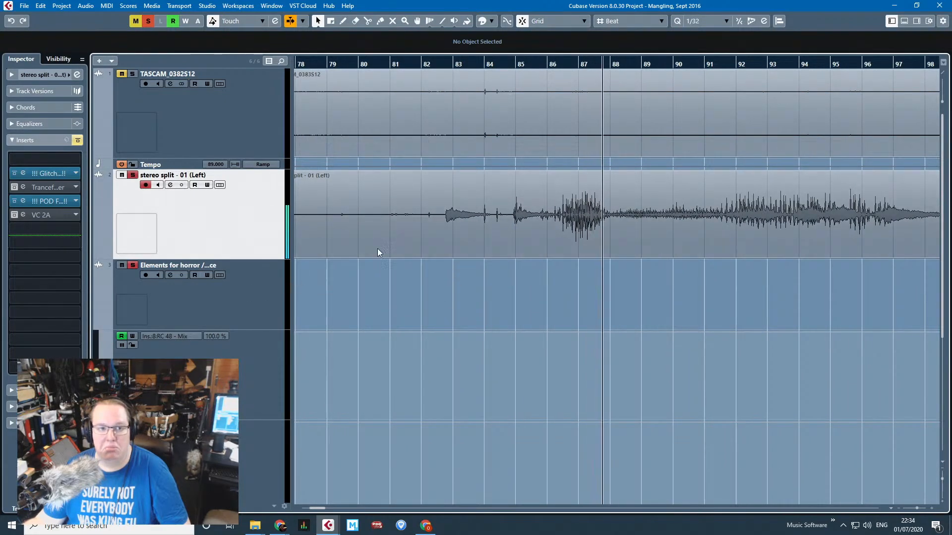
scroll(399, 279, "down", 3)
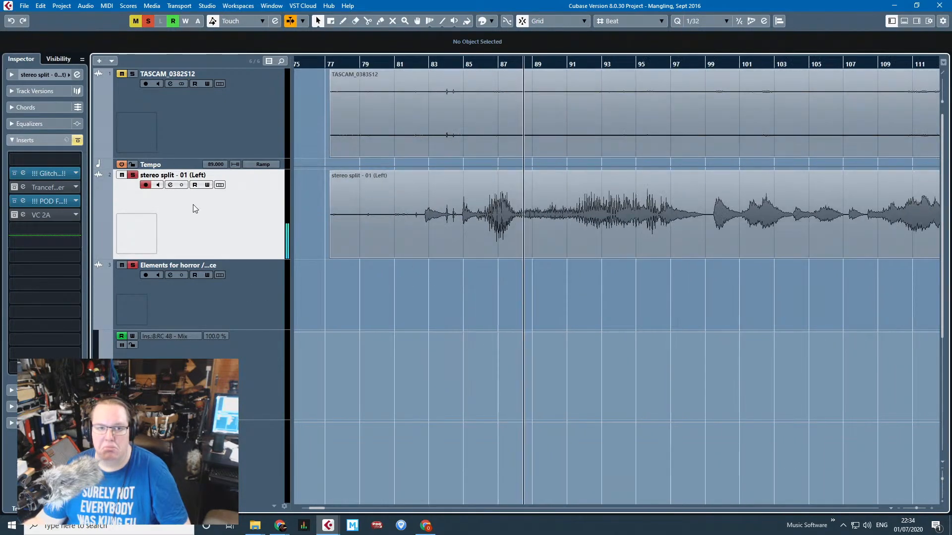
scroll(509, 221, "up", 5)
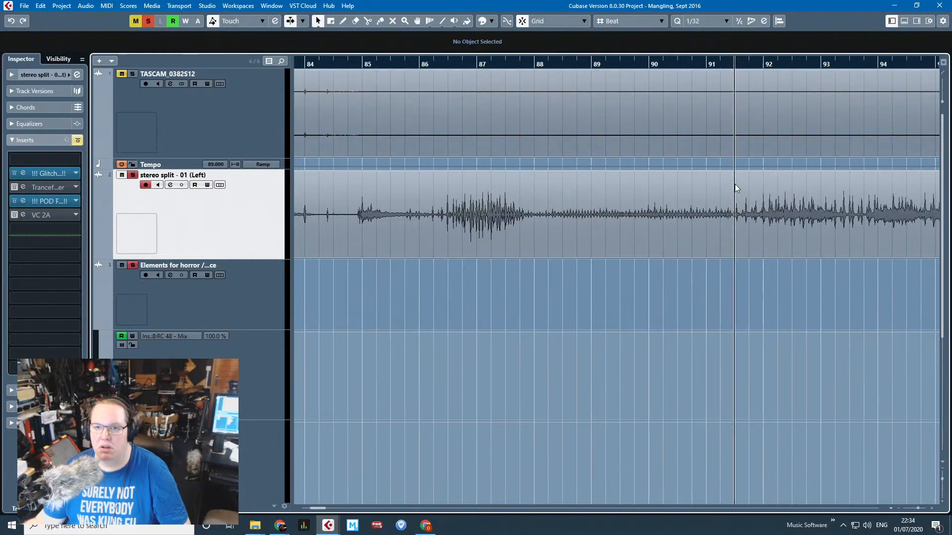
scroll(667, 309, "down", 8)
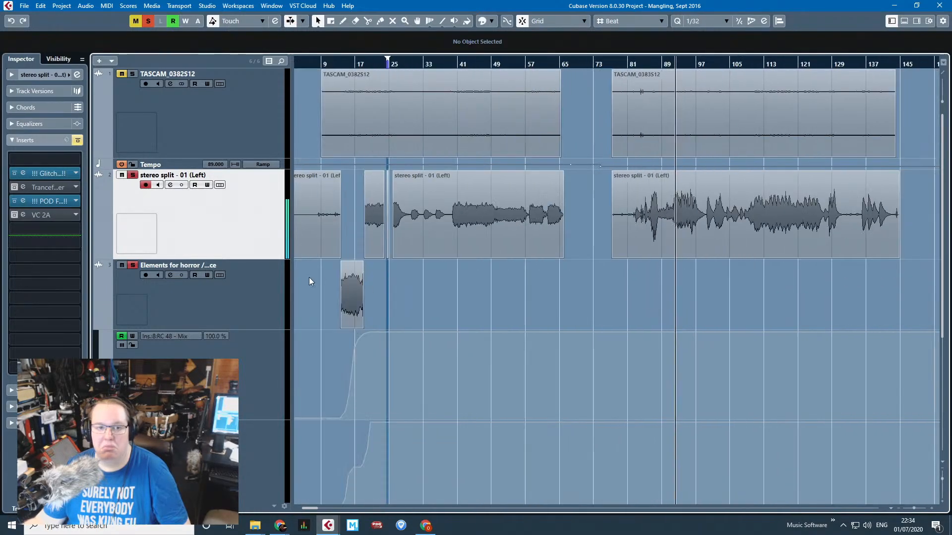
Play the first Elements for horror clip from about bar 13 and move playback on to about bar 19.
scroll(322, 281, "up", 6)
scroll(516, 294, "down", 4)
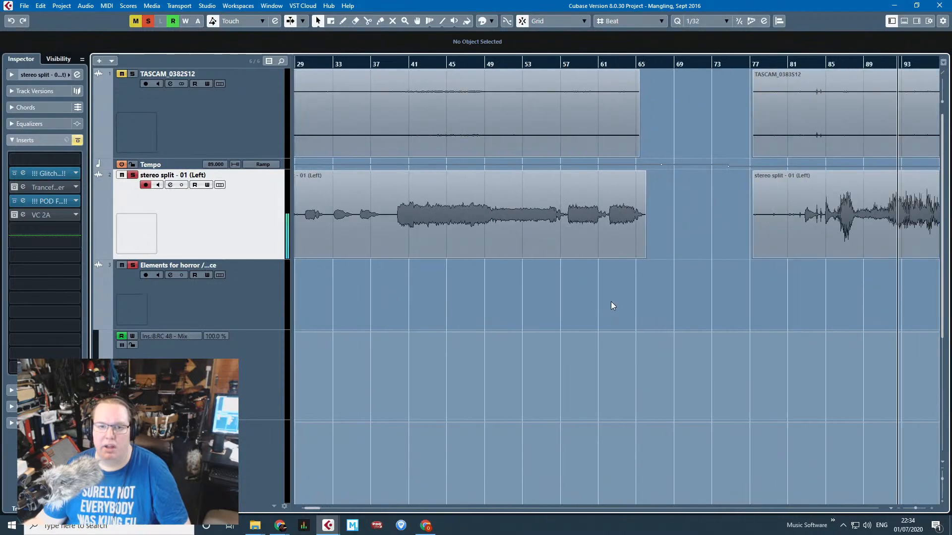
scroll(611, 301, "up", 6)
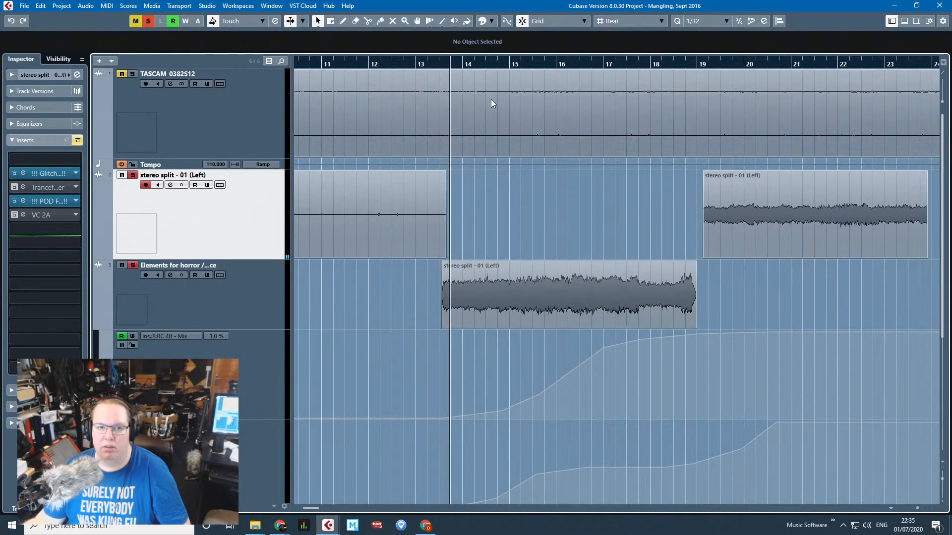
left_click(694, 63)
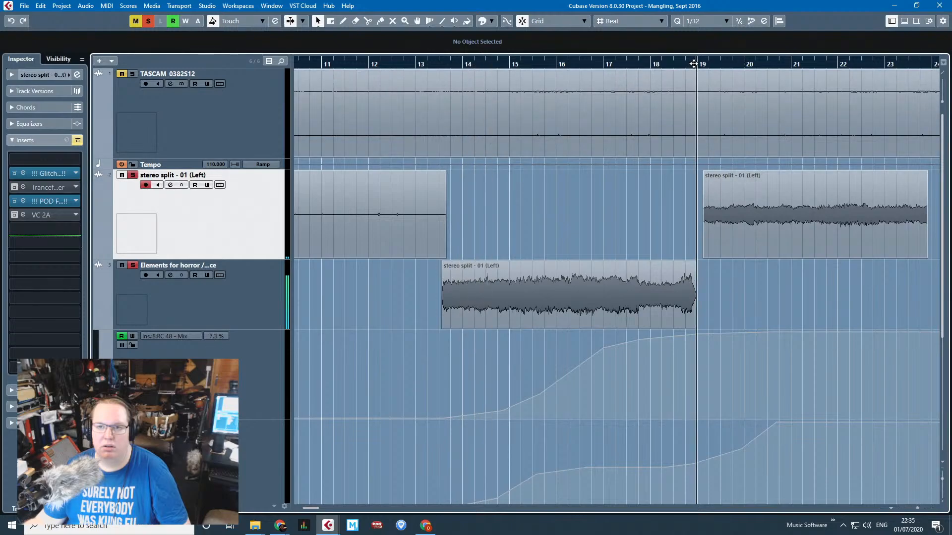
Look over the whole arrangement, move playback to about bar 413 and listen to the opening of the stereo split clip there.
scroll(682, 347, "down", 12)
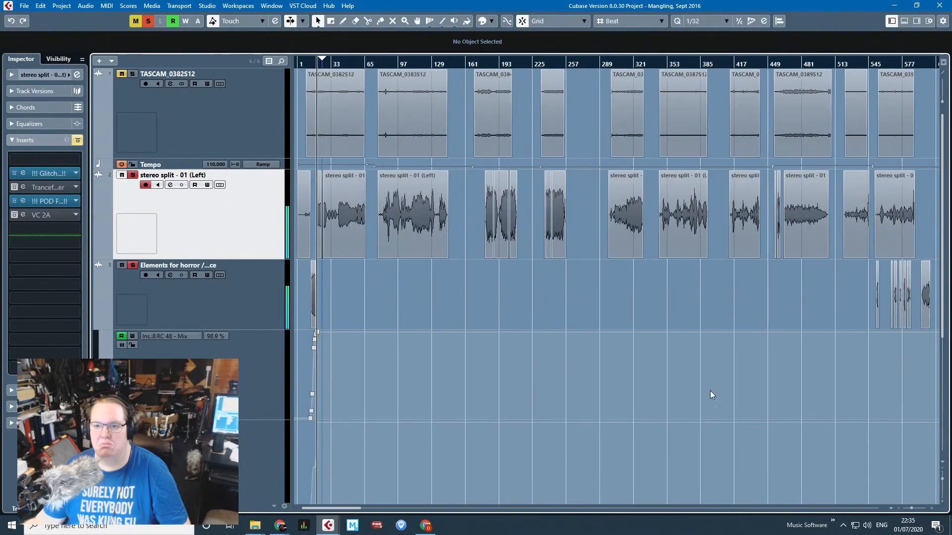
scroll(918, 303, "up", 3)
scroll(918, 303, "down", 4)
scroll(641, 150, "up", 4)
scroll(653, 296, "down", 4)
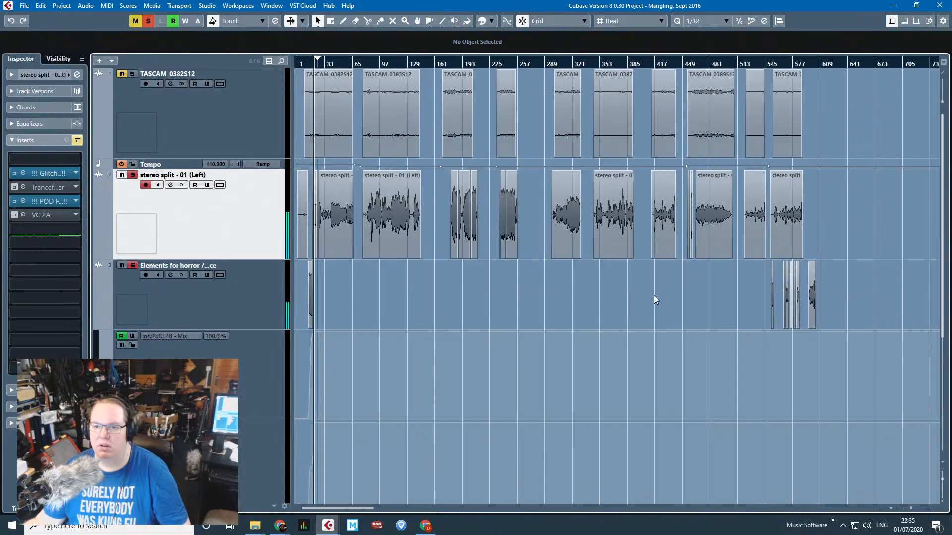
scroll(654, 295, "up", 5)
scroll(506, 264, "down", 5)
scroll(506, 264, "up", 4)
scroll(600, 275, "up", 3)
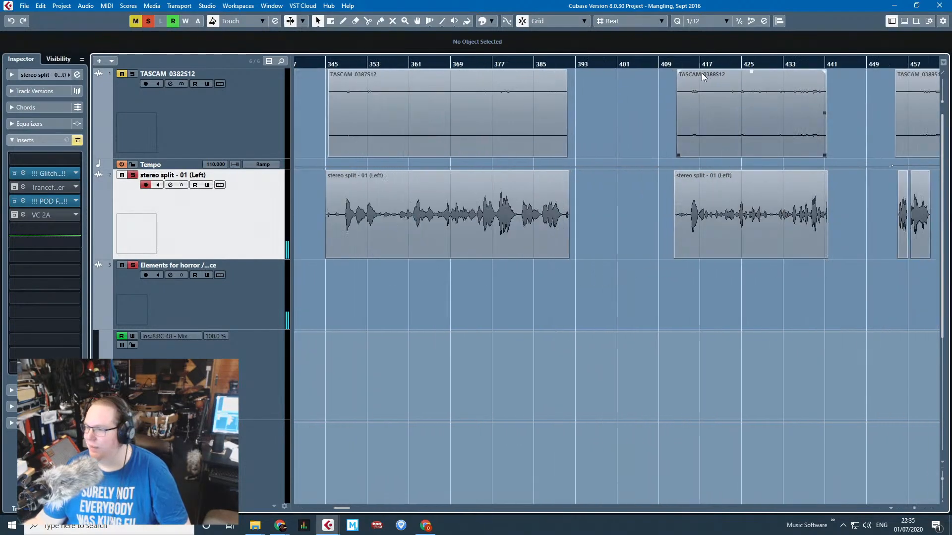
left_click(687, 66)
scroll(722, 295, "up", 4)
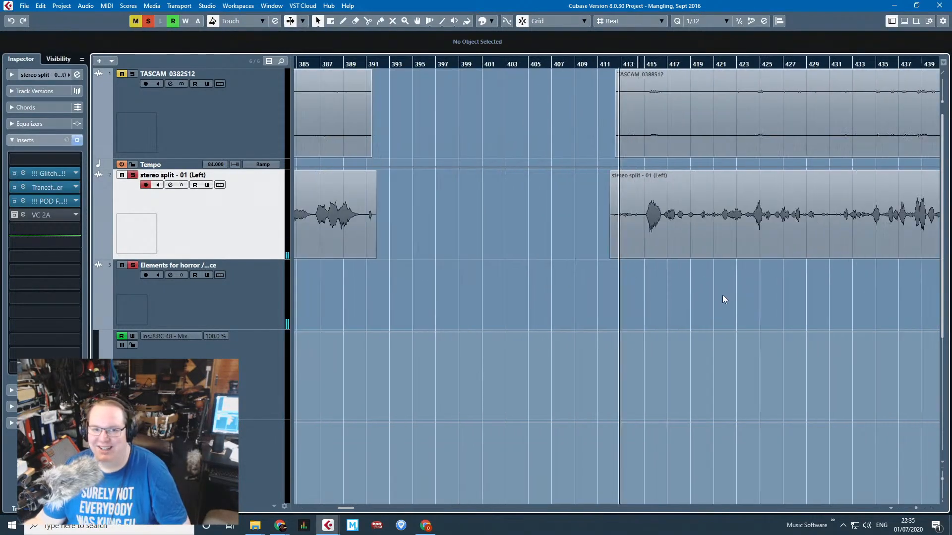
scroll(619, 298, "up", 5)
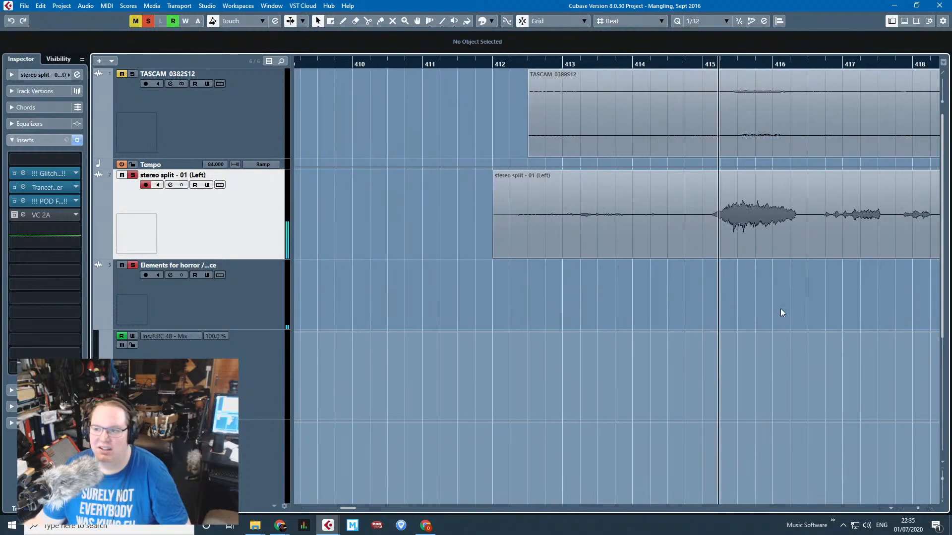
scroll(786, 310, "down", 3)
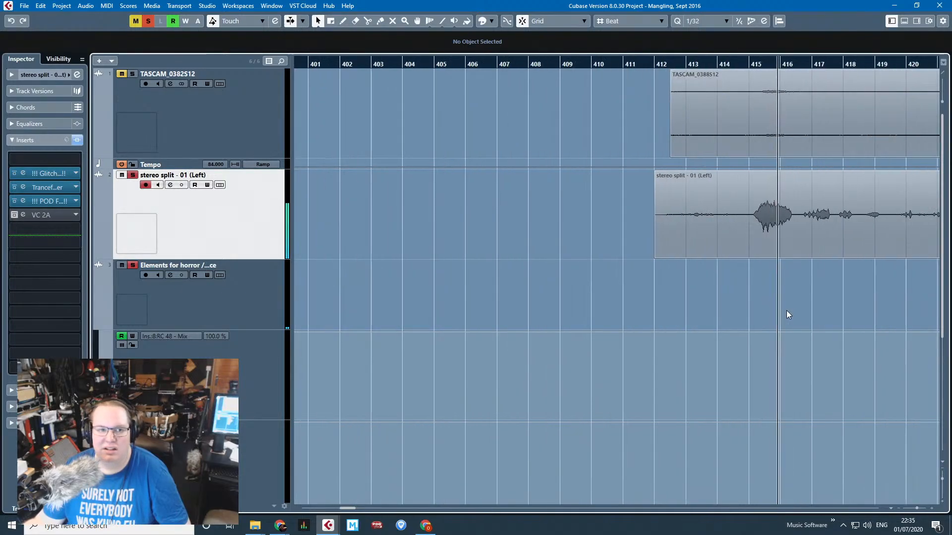
Play the closing part of that clip from about bar 438 and examine its waveform up to bar 441.
scroll(786, 310, "right", 4)
scroll(659, 284, "down", 3)
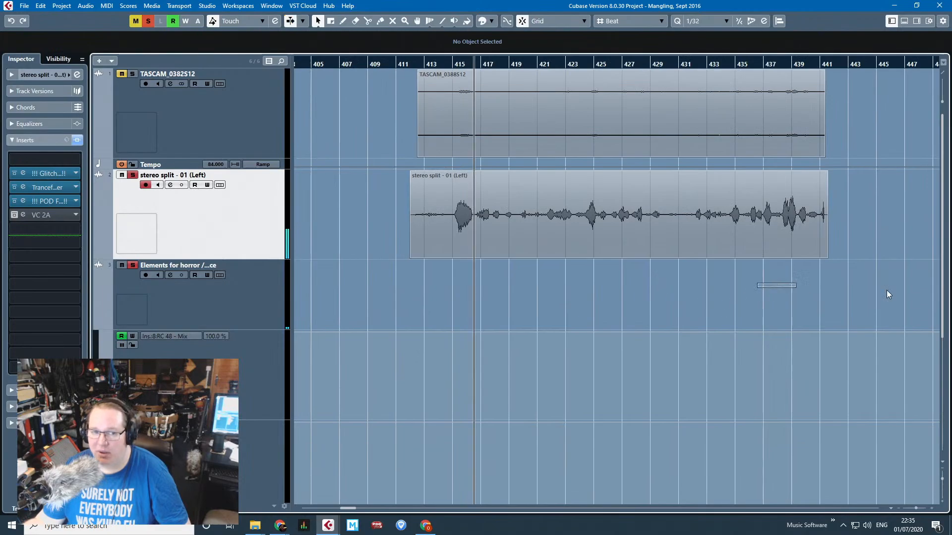
scroll(842, 295, "right", 4)
scroll(634, 243, "up", 4)
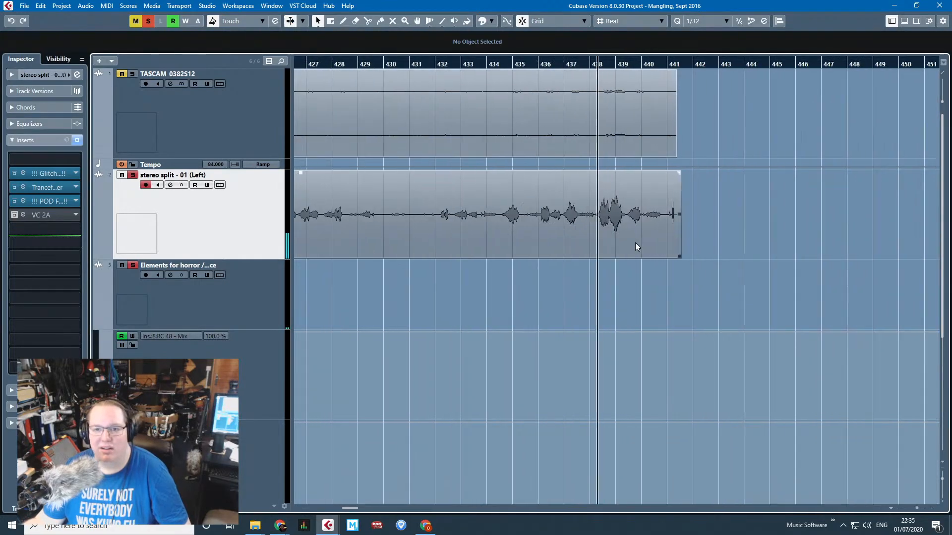
scroll(634, 281, "up", 4)
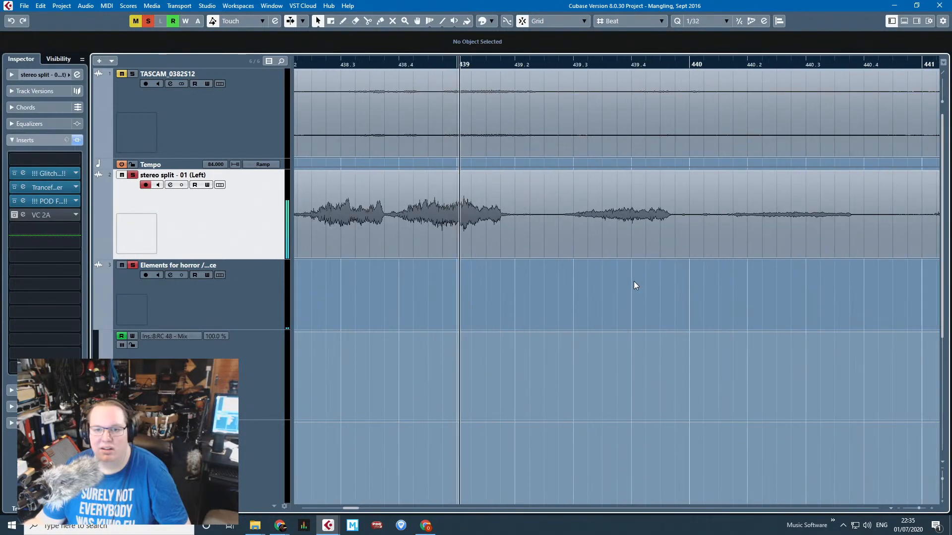
scroll(622, 266, "down", 4)
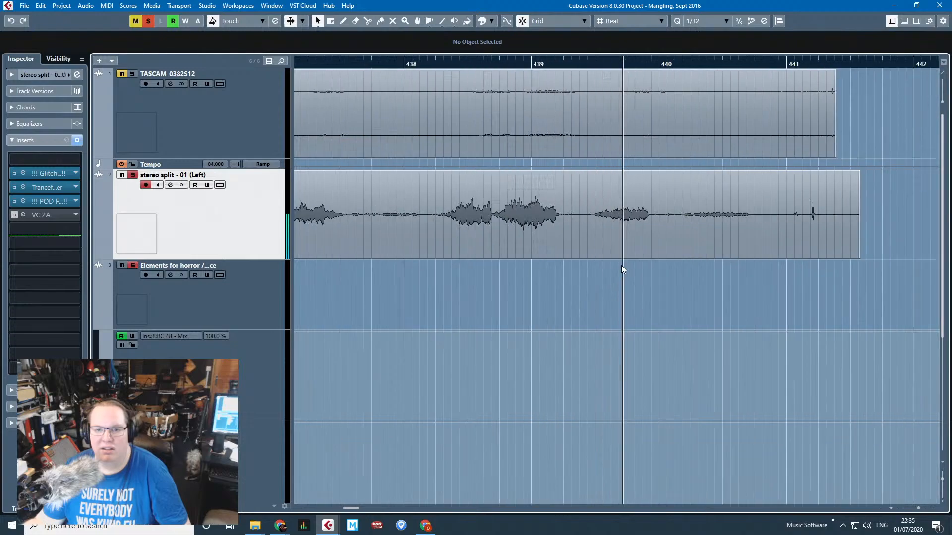
Move playback to about bar 455 and listen to the two short stereo split clips there.
scroll(620, 266, "down", 4)
left_click(846, 66)
scroll(839, 318, "up", 6)
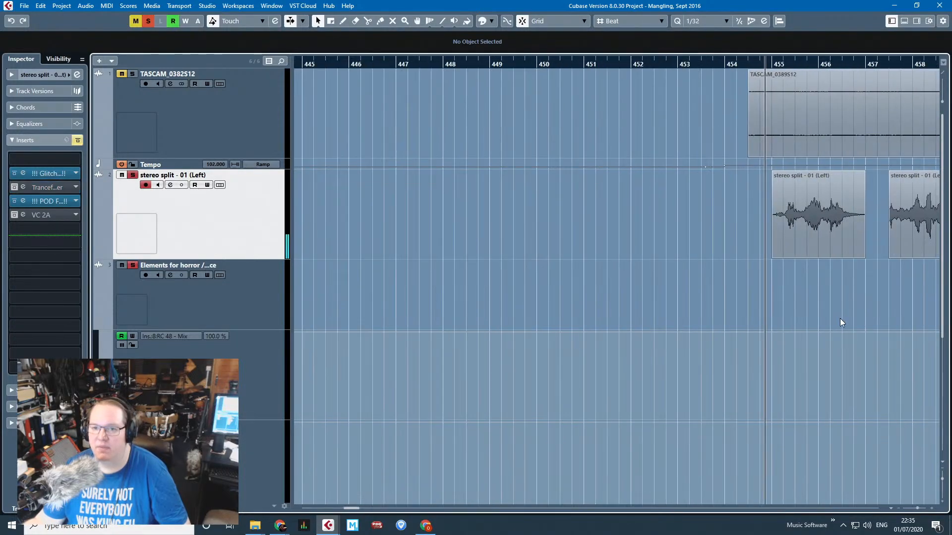
scroll(835, 317, "down", 2)
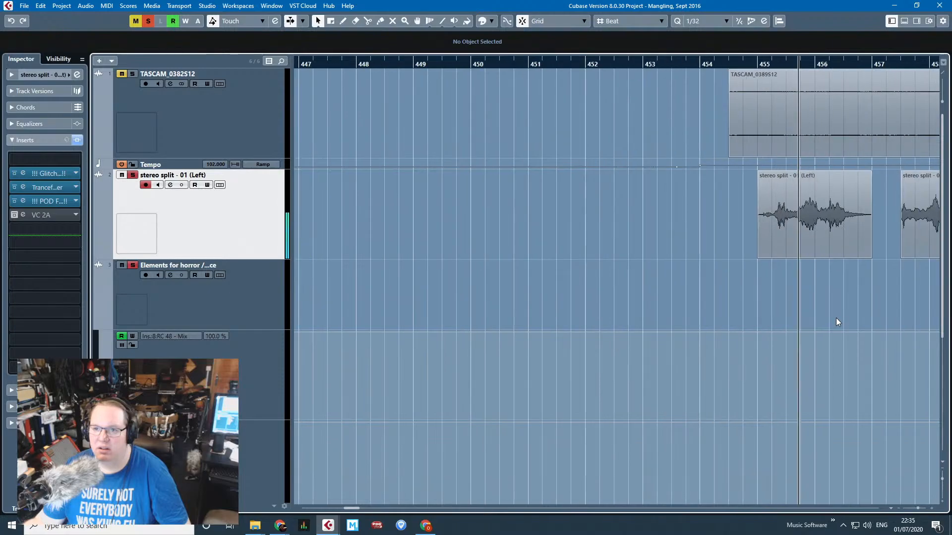
scroll(836, 318, "right", 2)
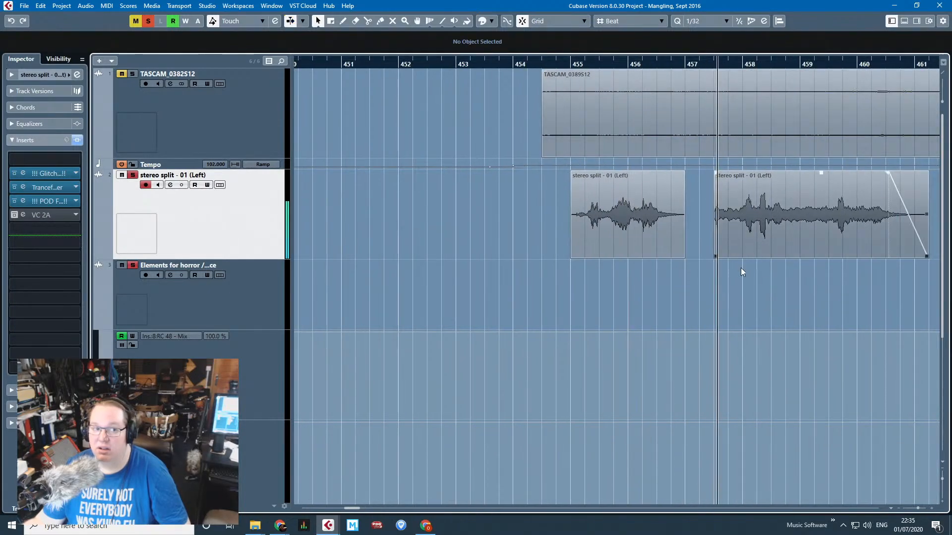
Play the long stereo split clip that follows from about bar 464.
scroll(733, 289, "down", 3)
scroll(667, 278, "right", 3)
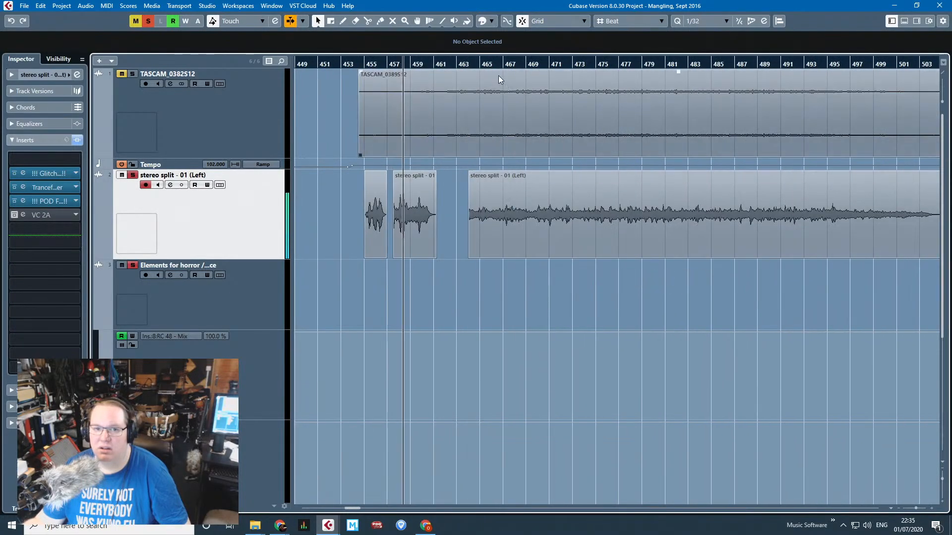
scroll(540, 288, "down", 3)
scroll(611, 275, "up", 4)
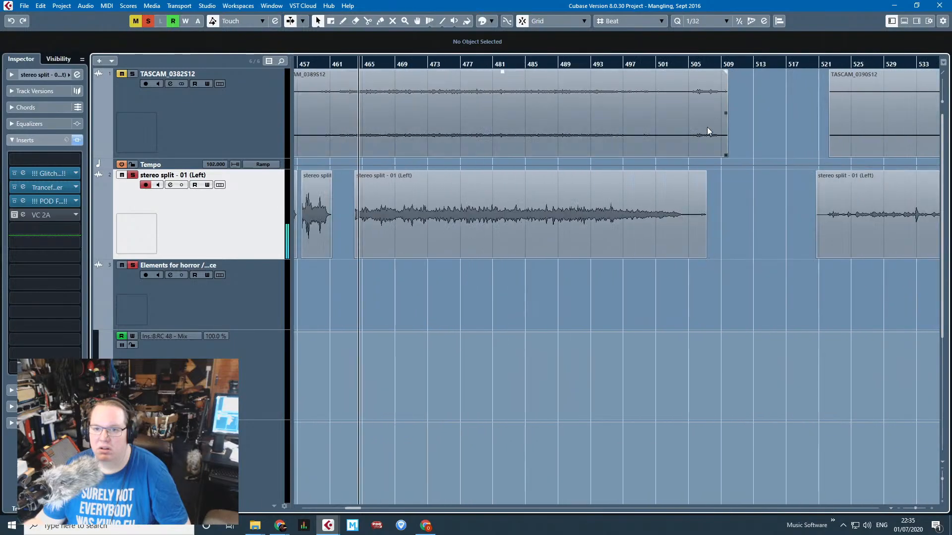
Move playback to about bar 522, then select and examine the quiet stereo split clip there.
scroll(683, 275, "down", 2)
scroll(828, 308, "up", 3)
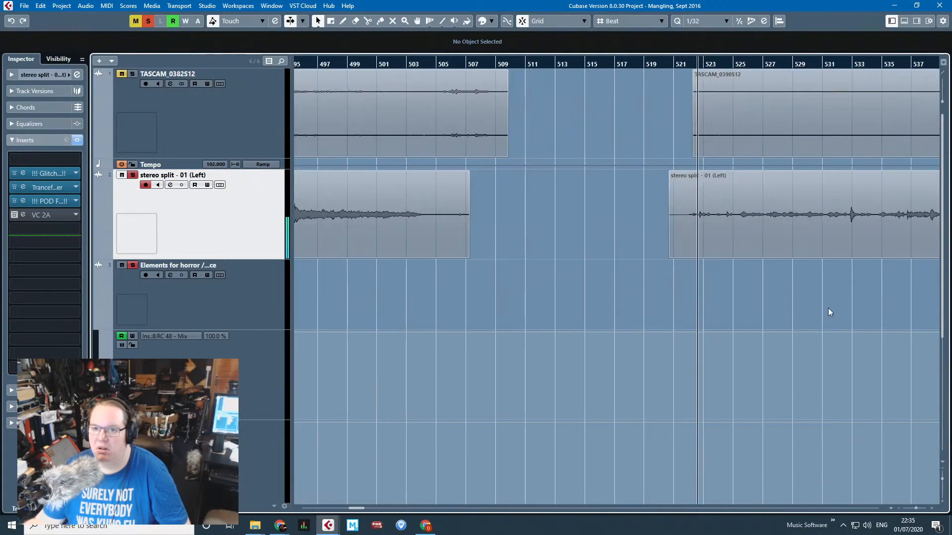
scroll(768, 296, "up", 2)
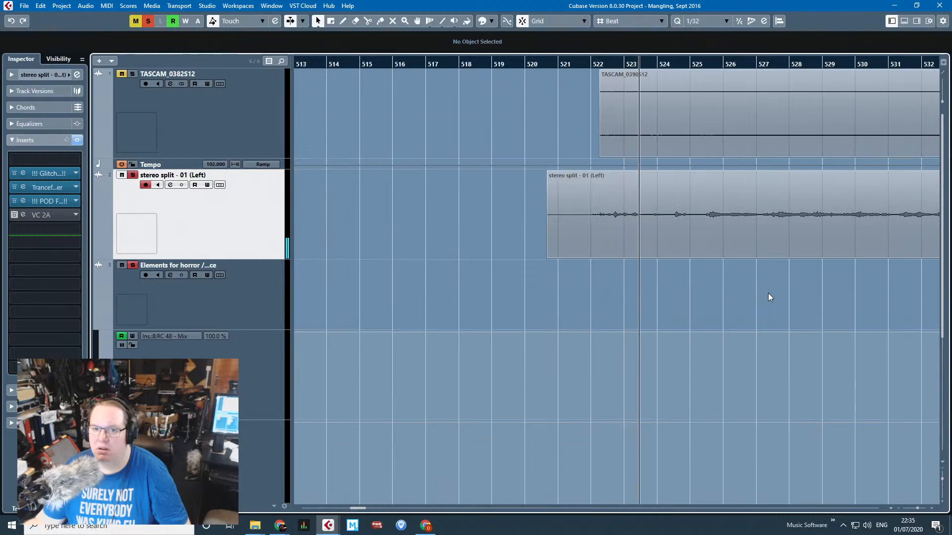
left_click(646, 255)
scroll(654, 224, "up", 1)
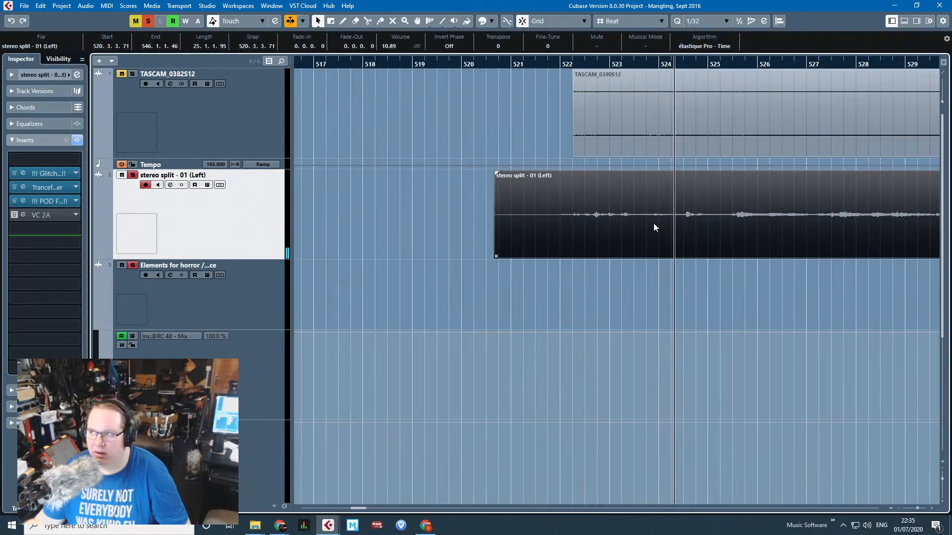
scroll(653, 223, "down", 4)
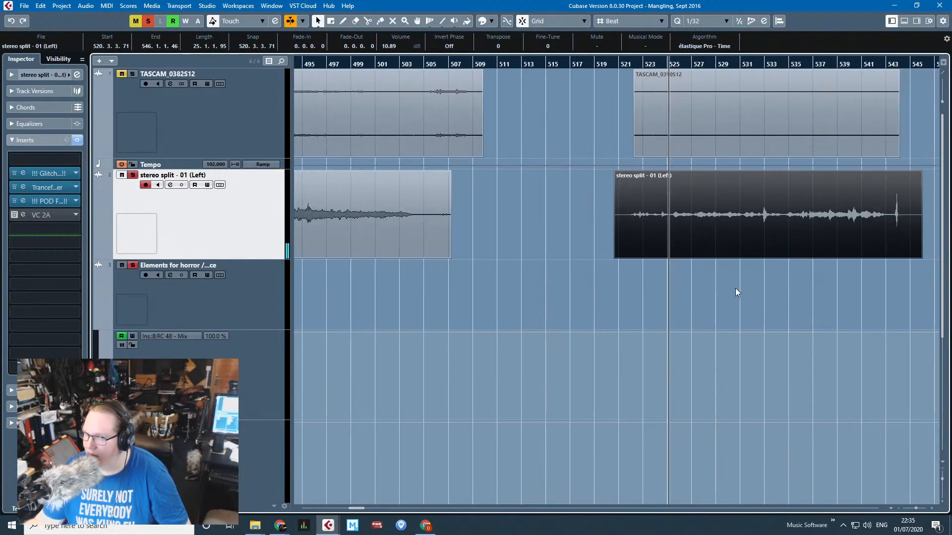
Select the Elements for horror clip at bar 552 and play it from its start.
left_click_drag(735, 292, 941, 299)
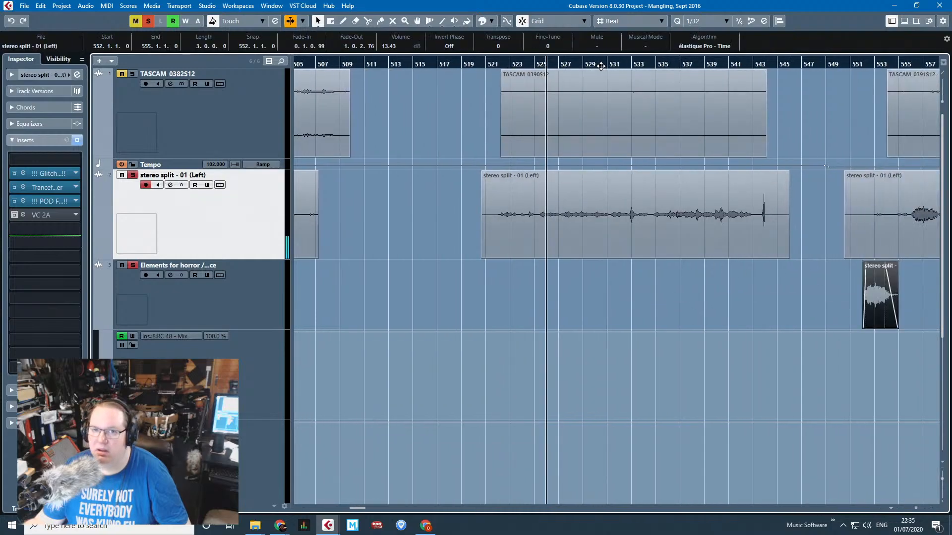
scroll(607, 315, "down", 5)
scroll(714, 337, "up", 6)
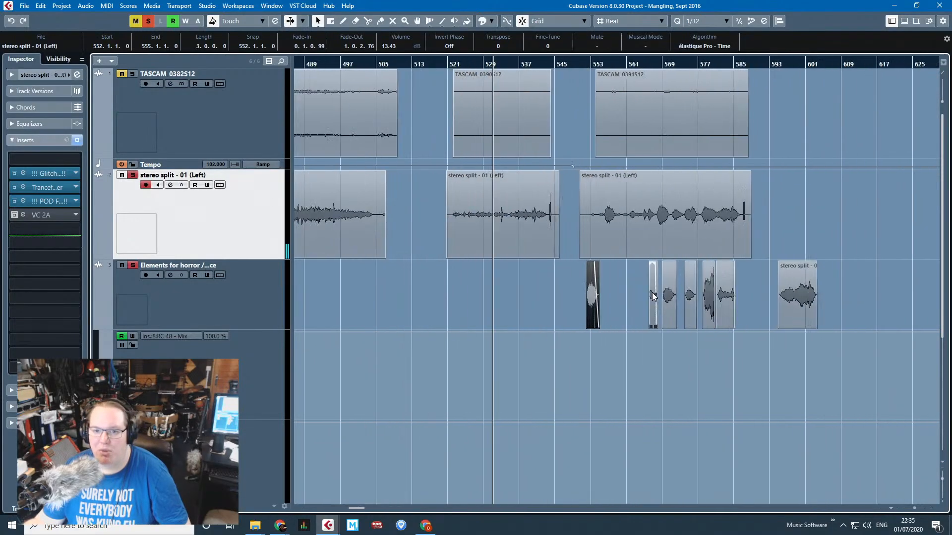
scroll(597, 318, "up", 3)
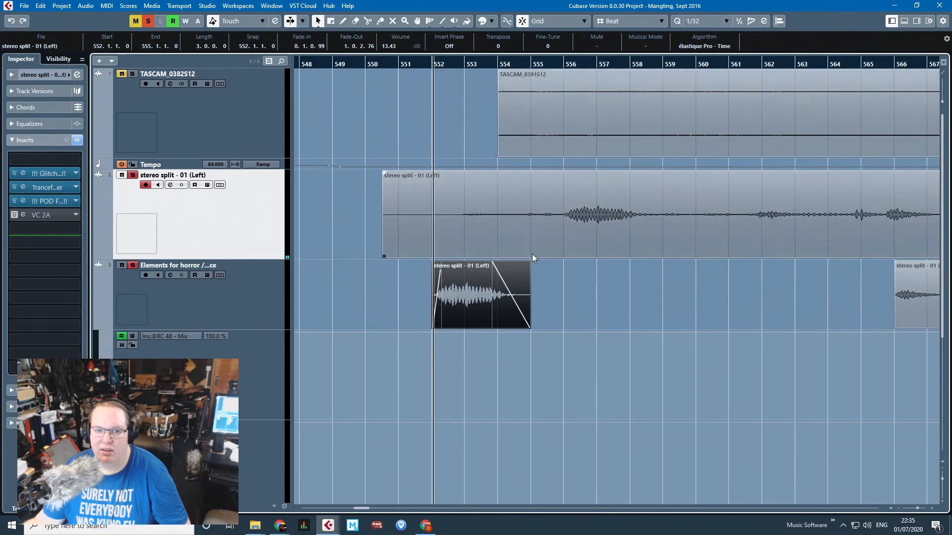
scroll(530, 258, "up", 4)
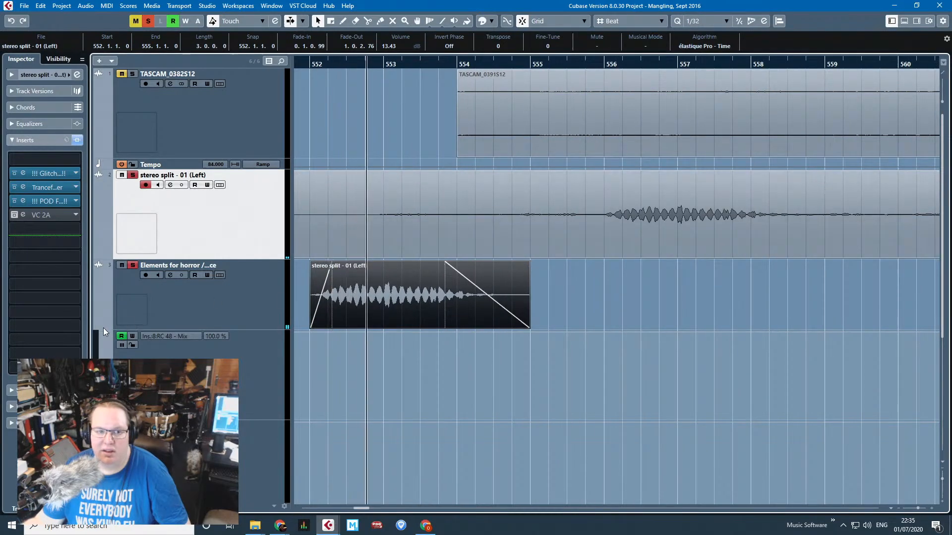
Play from about bars 556 and 574 to compare the stereo split source with the Elements for horror clips.
left_click(603, 64)
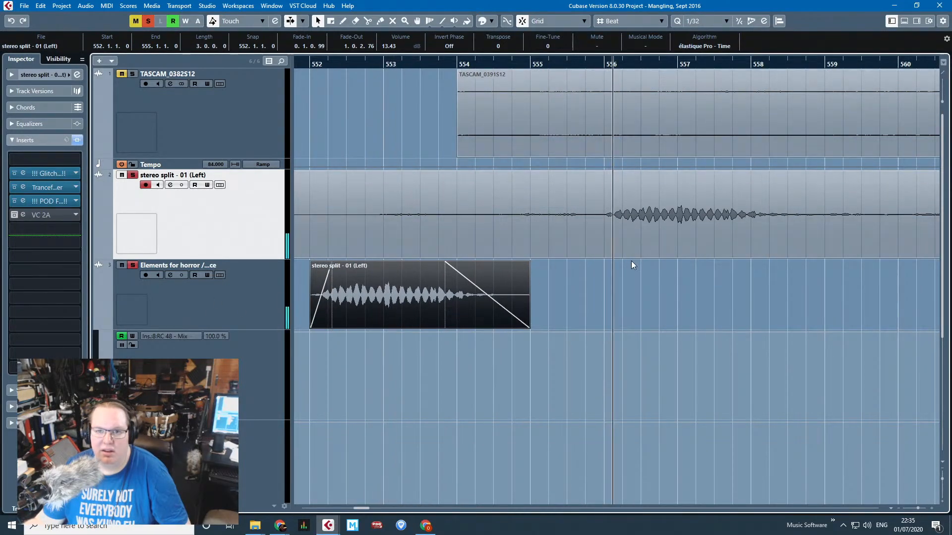
scroll(630, 265, "down", 6)
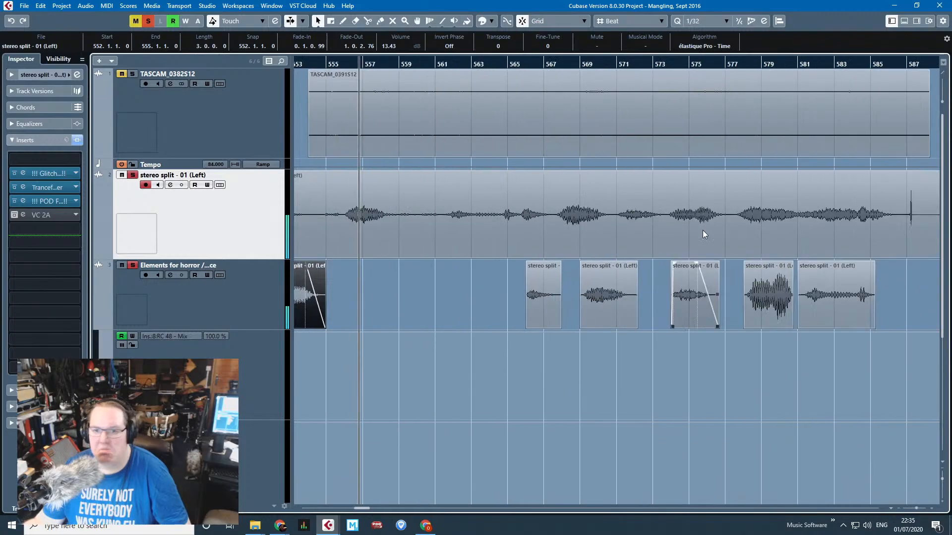
left_click(676, 65)
scroll(694, 298, "up", 4)
scroll(666, 329, "down", 4)
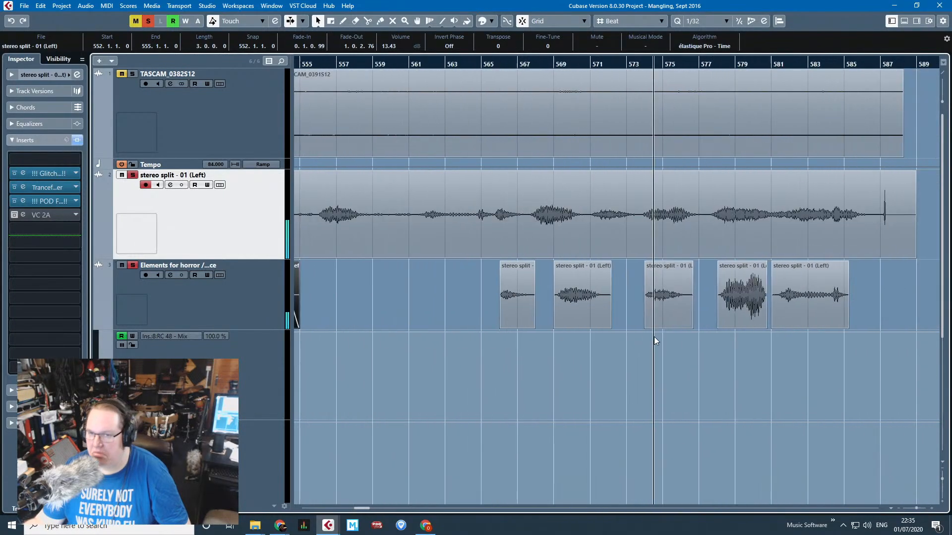
scroll(654, 337, "down", 4)
scroll(785, 148, "up", 4)
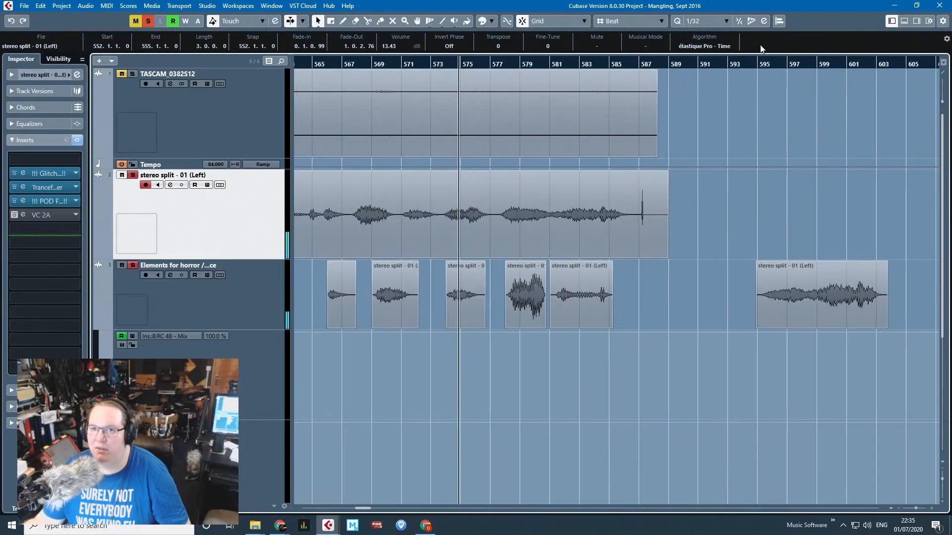
Play the final Elements for horror clip from about bar 595, then clear the clip selection.
left_click(764, 57)
scroll(795, 253, "down", 4)
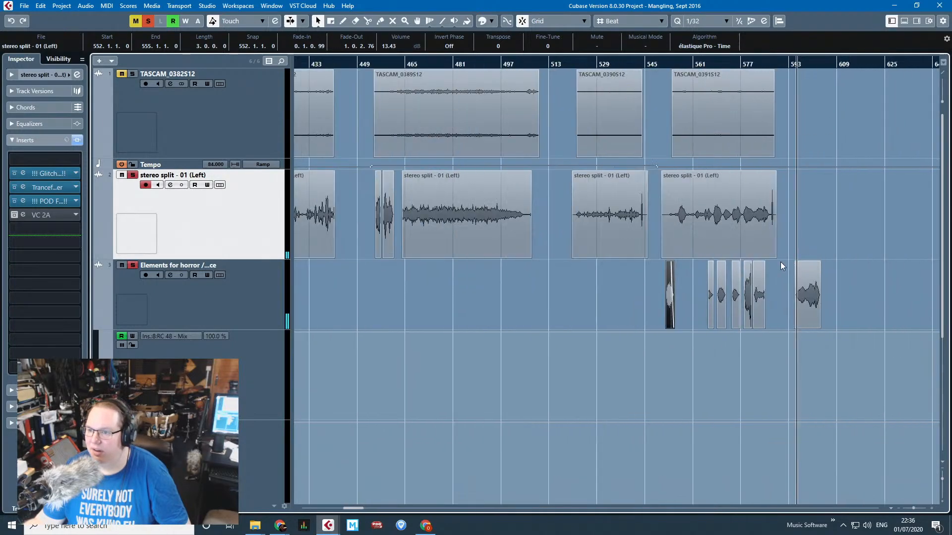
scroll(820, 229, "up", 3)
left_click_drag(885, 203, 938, 209)
scroll(819, 254, "down", 10)
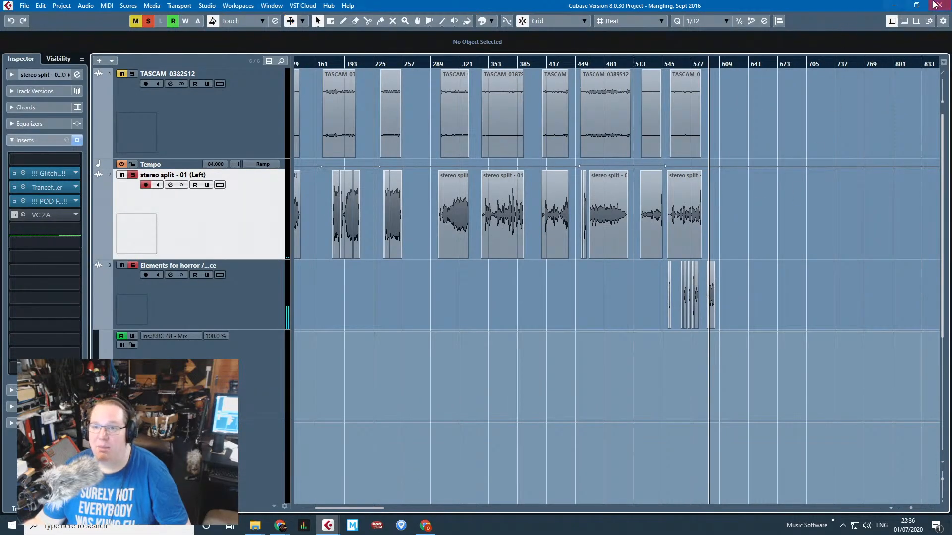
Close the Mangling, Sept 2016 project without saving it.
left_click(934, 4)
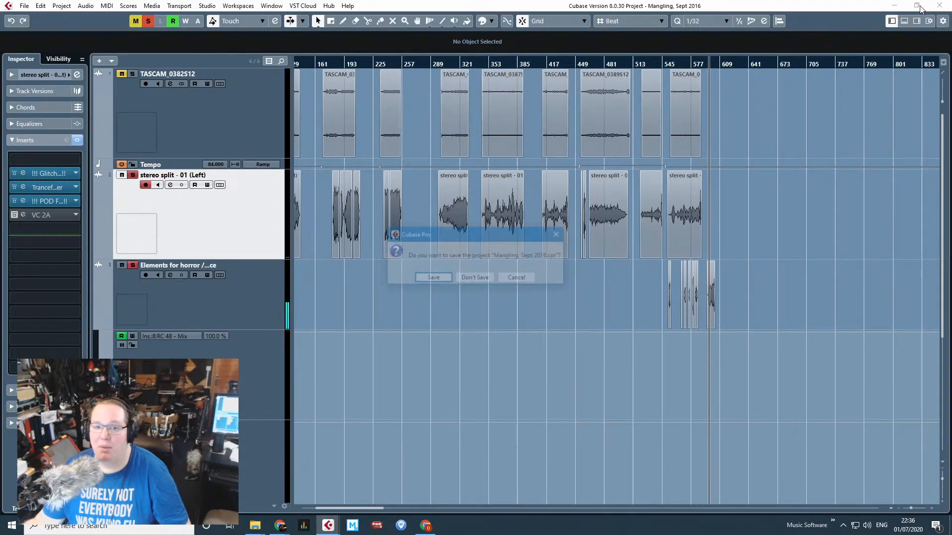
left_click(517, 278)
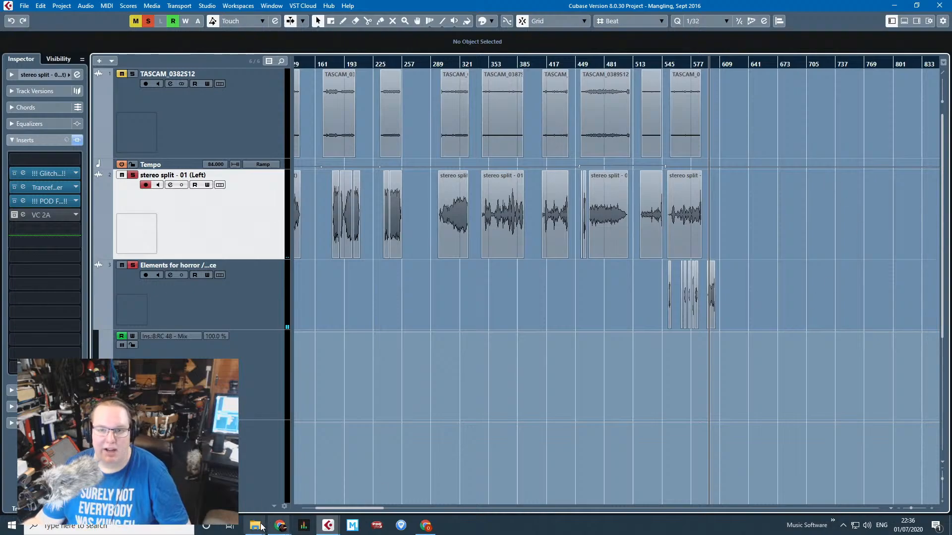
left_click(939, 5)
left_click(479, 279)
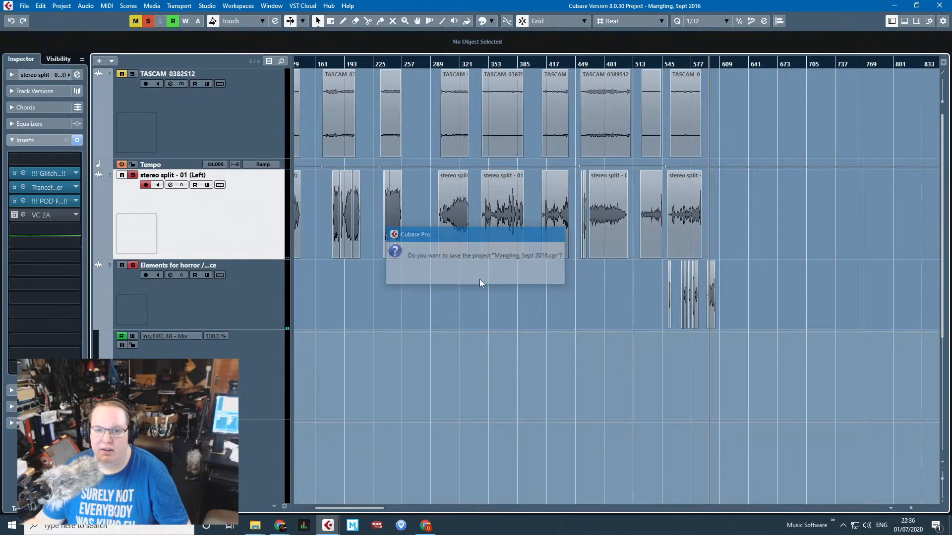
Return to the Doom Drones folder, play Doom Test 1 and look at the Notes text file.
left_click(309, 56)
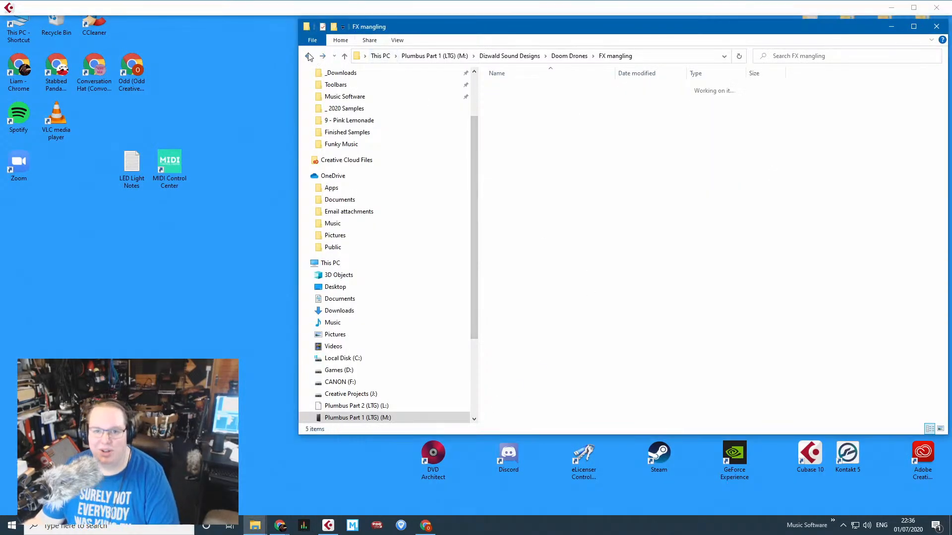
key("Down")
key("Down")
key("Down")
key("Return")
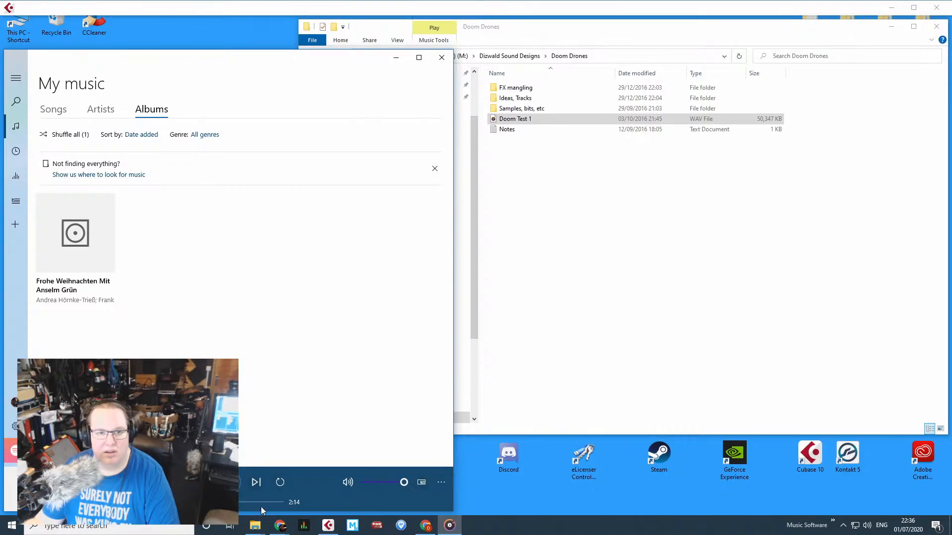
left_click(441, 57)
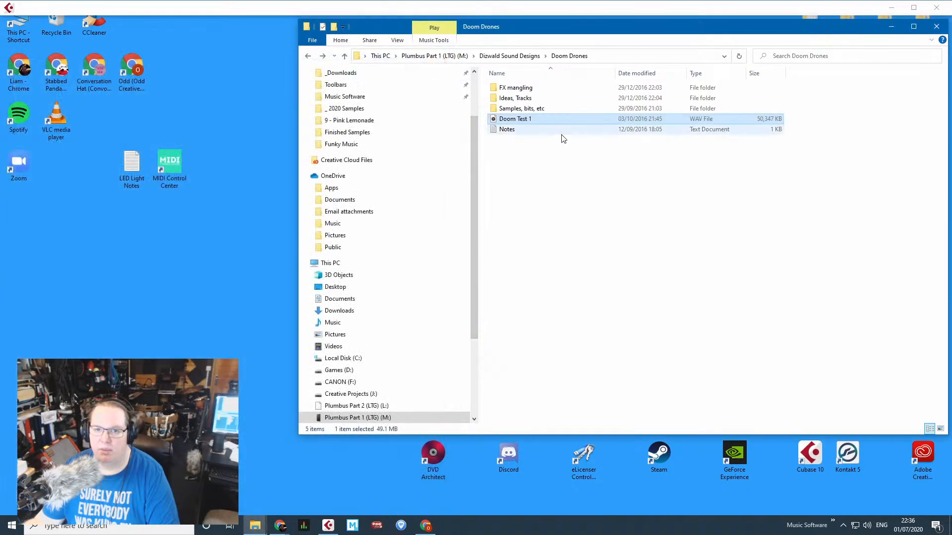
double_click(562, 131)
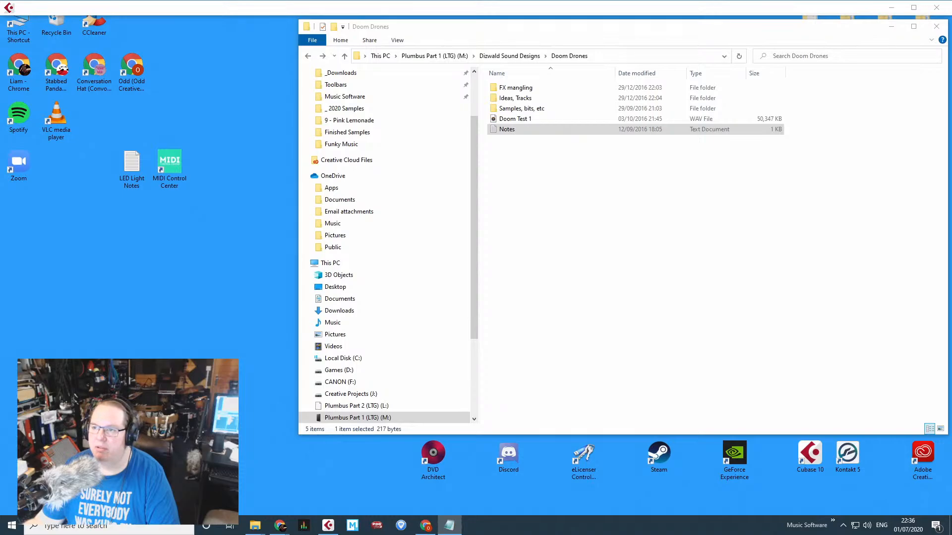
key("alt+F4")
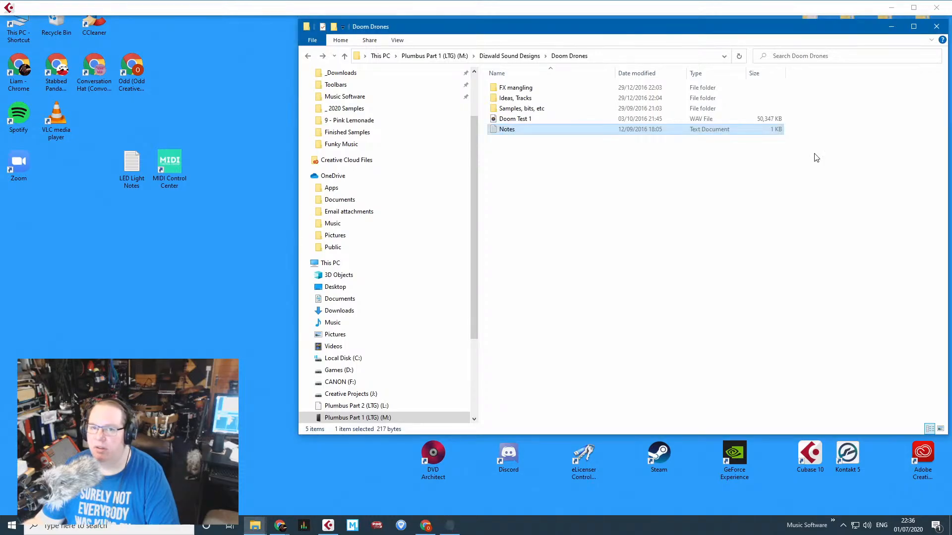
Look in the Rec 12.9.16 folder inside Samples, bits, etc.
left_click(721, 188)
key("Up")
key("Up")
key("Up")
key("Down")
double_click(522, 109)
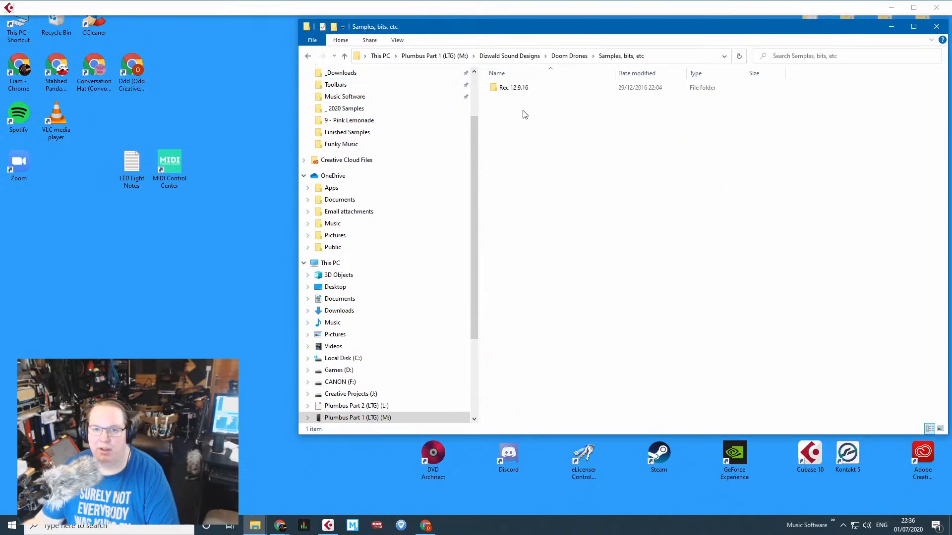
double_click(522, 87)
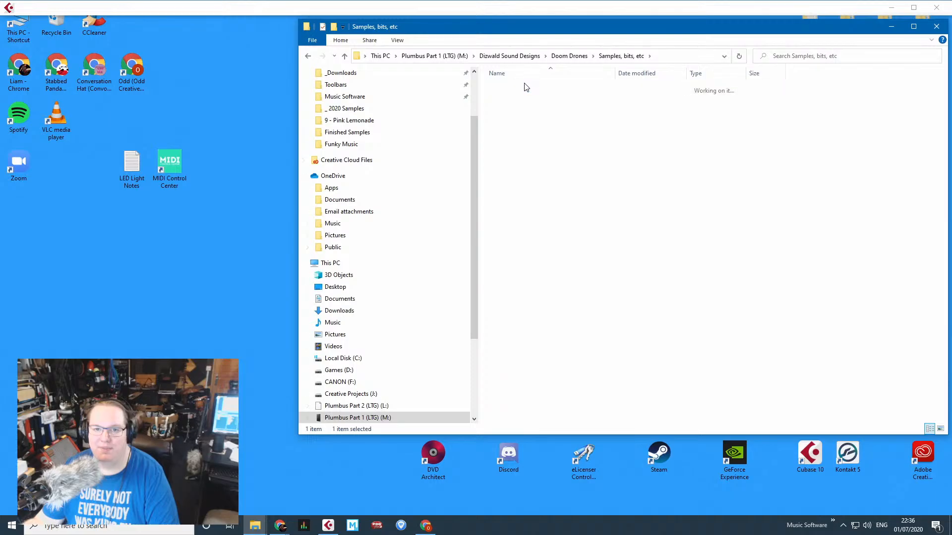
Go to the Ideas, Tracks folder and play 96bpm, Mangled Metal Vocals 1, closing the player when done.
left_click(307, 58)
left_click(307, 58)
left_click(308, 58)
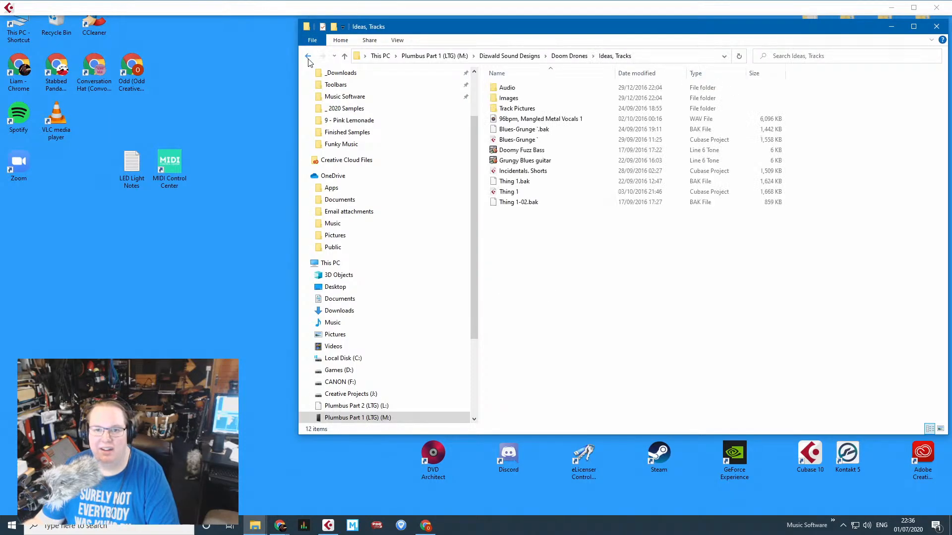
key("Down")
key("Down")
key("Down")
key("Down")
key("Down")
key("Down")
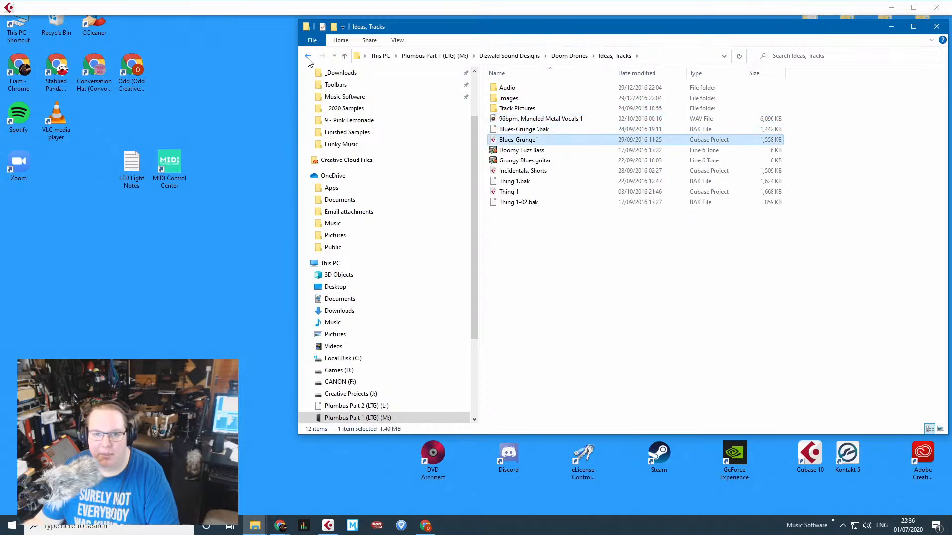
key("Up")
key("Up")
key("Return")
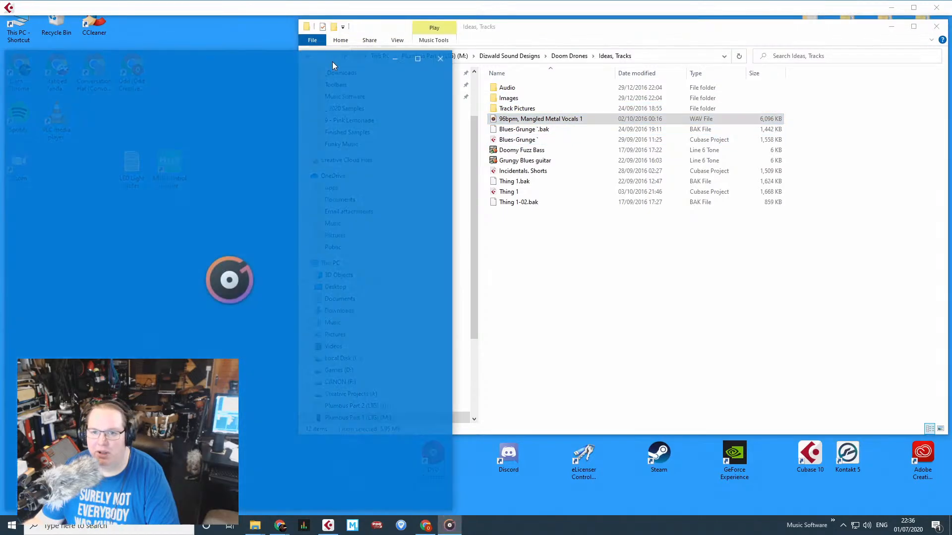
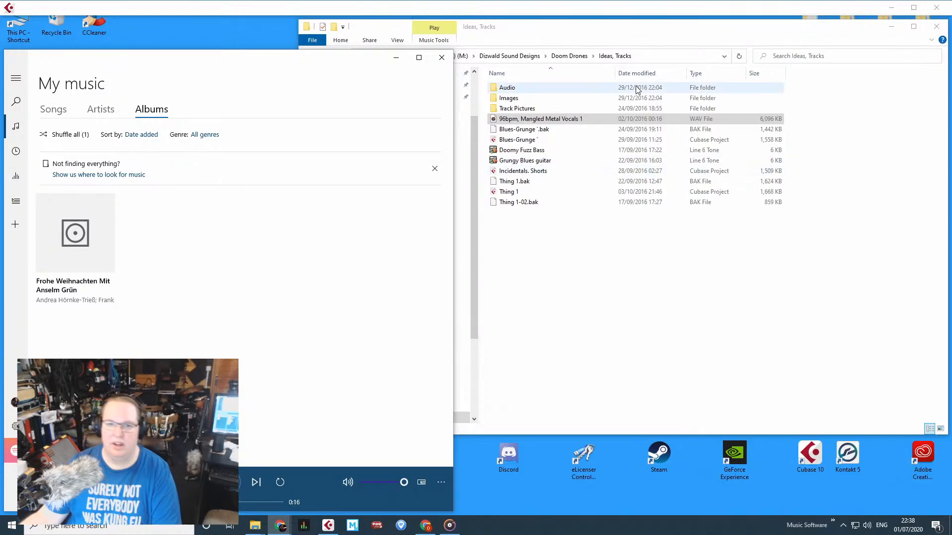
left_click(441, 57)
Go back to Dizwald Sound Designs and play Cassette Noise 1, Cassette Noise 2 and Cassette Stop 1.
left_click(308, 56)
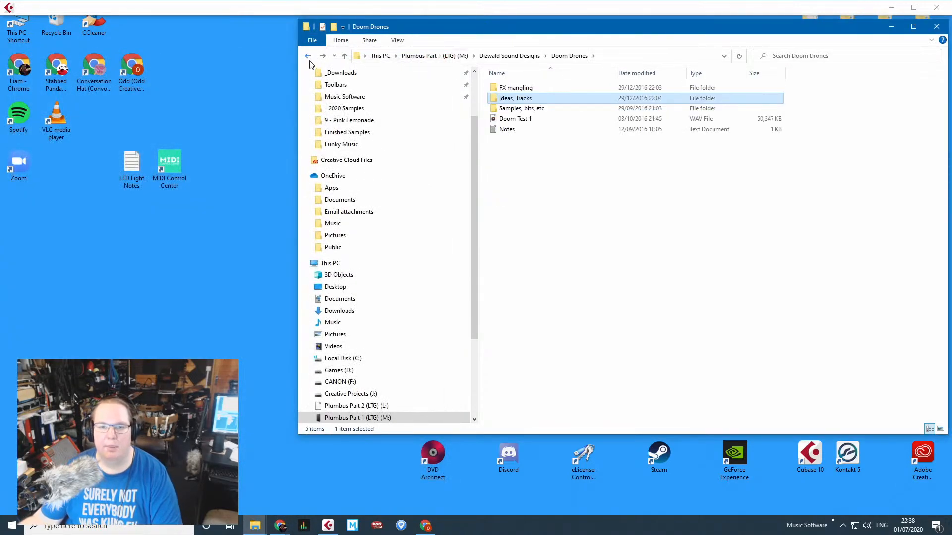
left_click(308, 58)
key("Down")
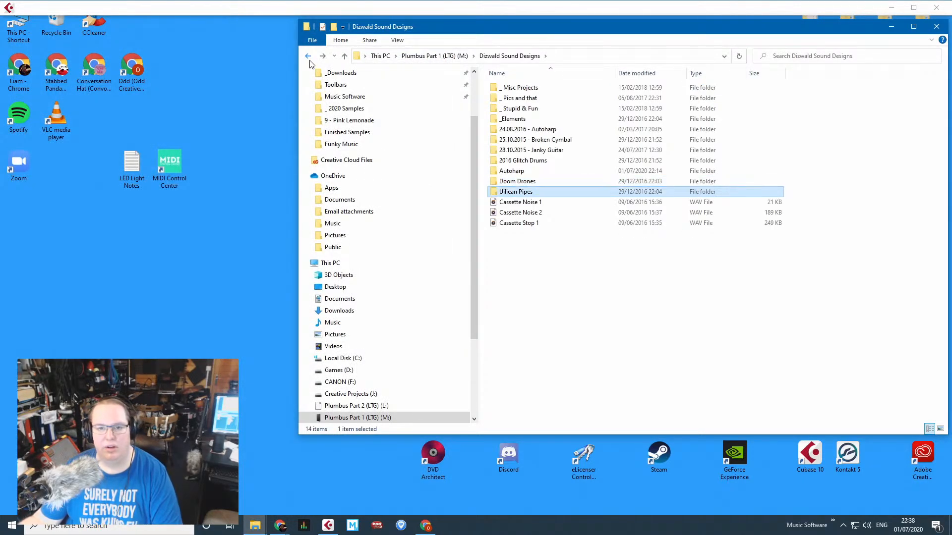
key("Down")
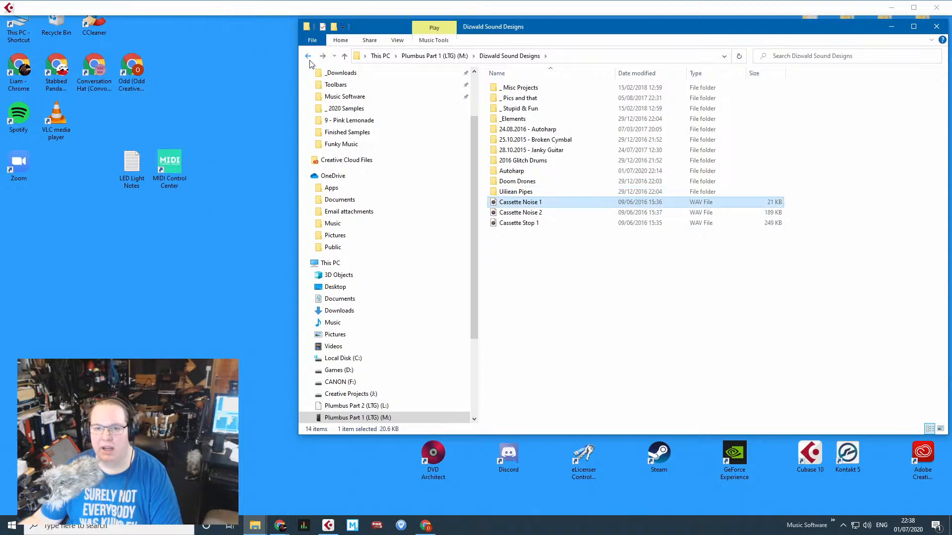
key("Return")
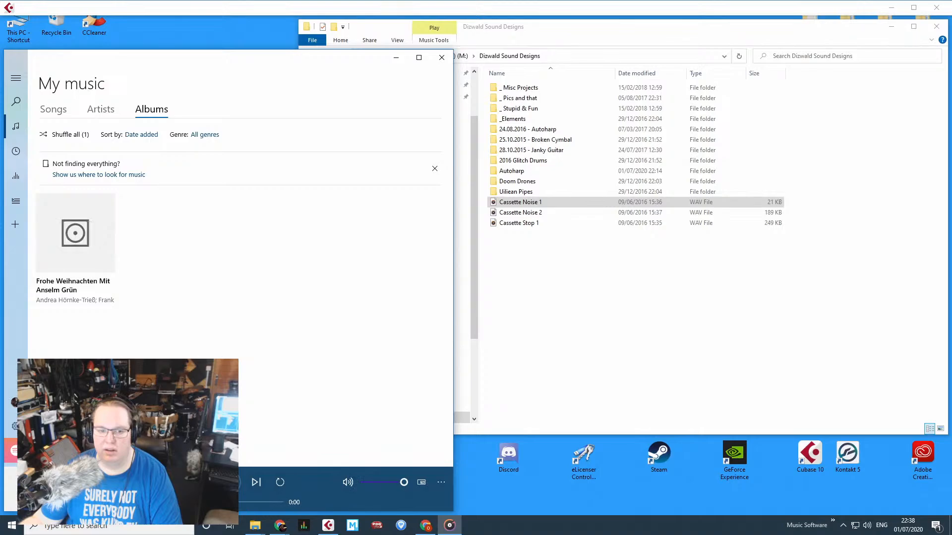
double_click(521, 213)
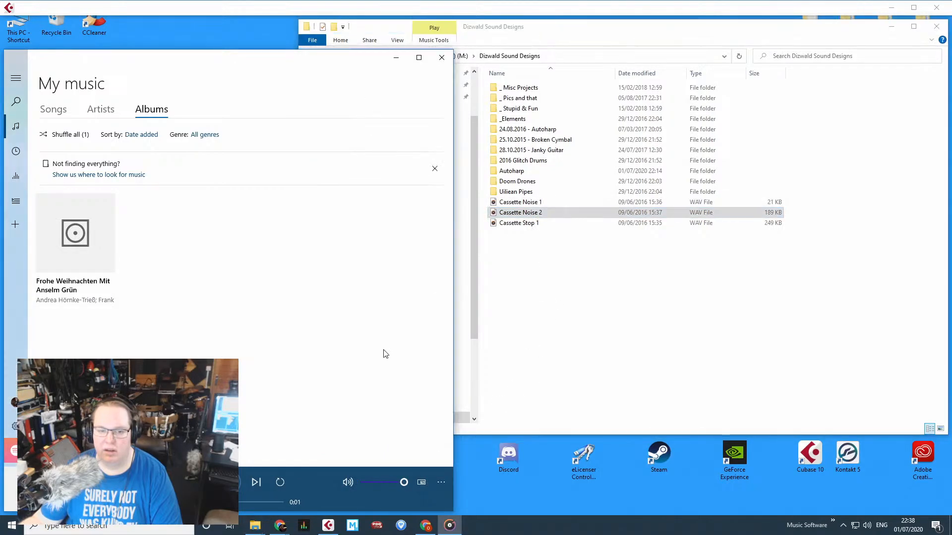
double_click(543, 223)
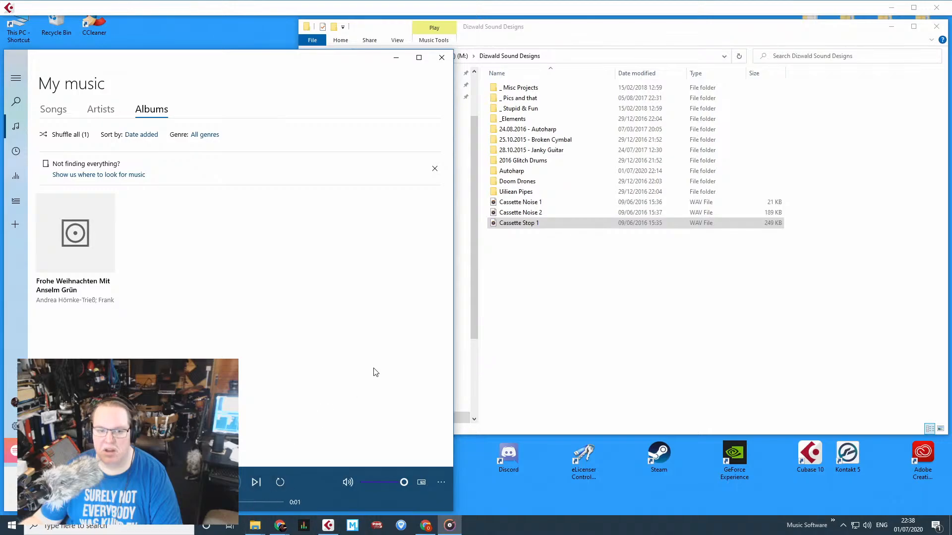
left_click(441, 57)
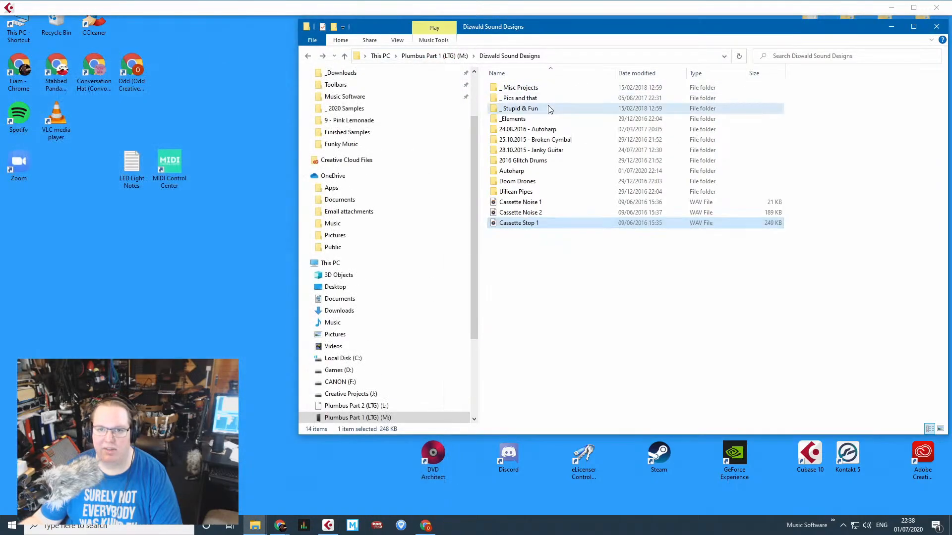
Look through the _ Stupid & Fun, _ Pics and that, and _ Misc Projects folders, including Popping Candy.
double_click(520, 108)
left_click(308, 57)
left_click(309, 57)
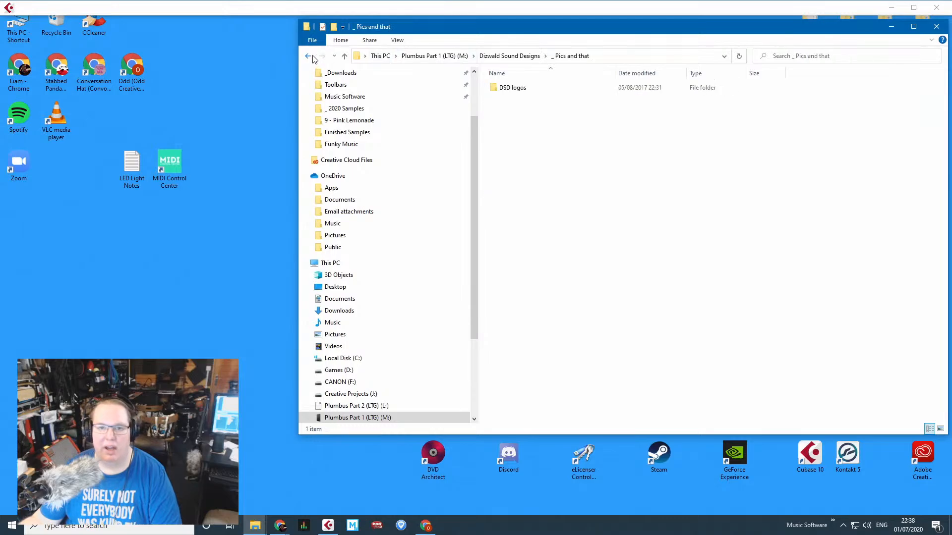
left_click(309, 57)
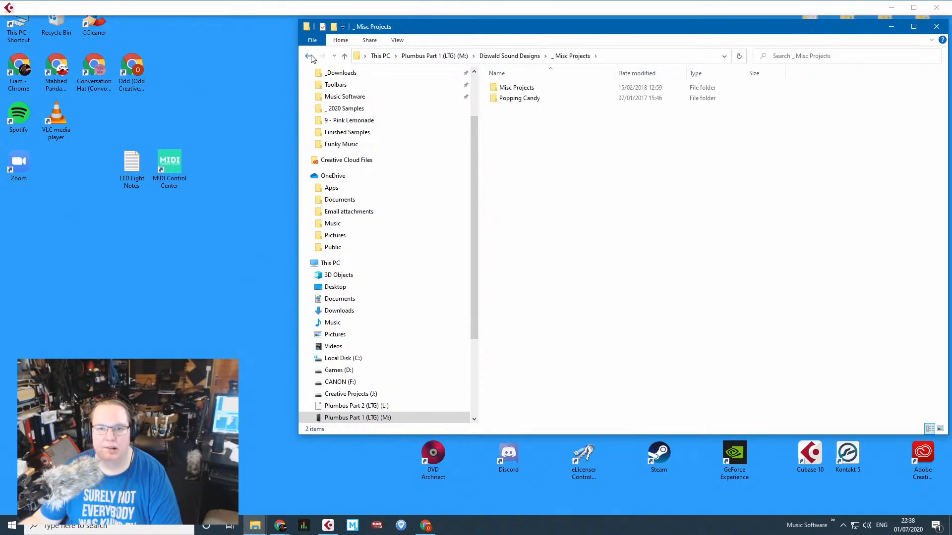
left_click(309, 57)
left_click(310, 57)
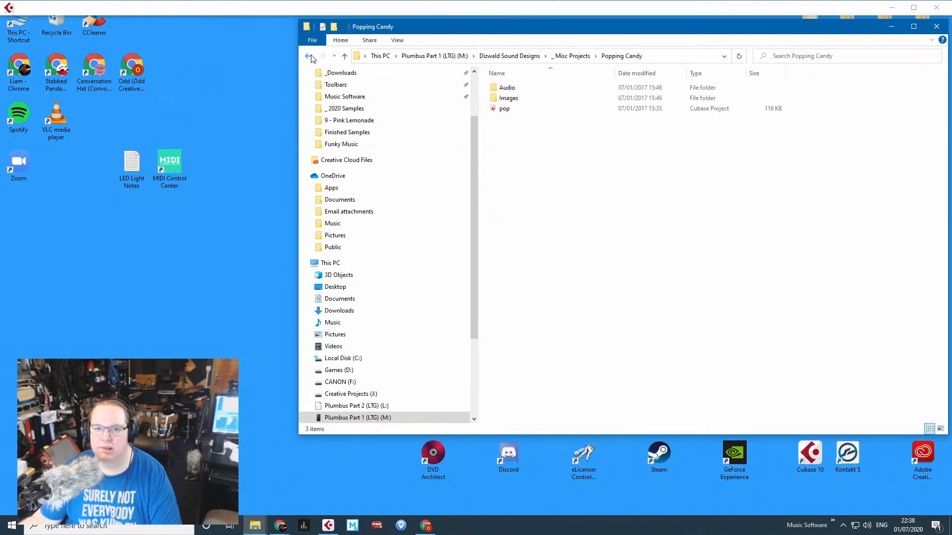
left_click(309, 57)
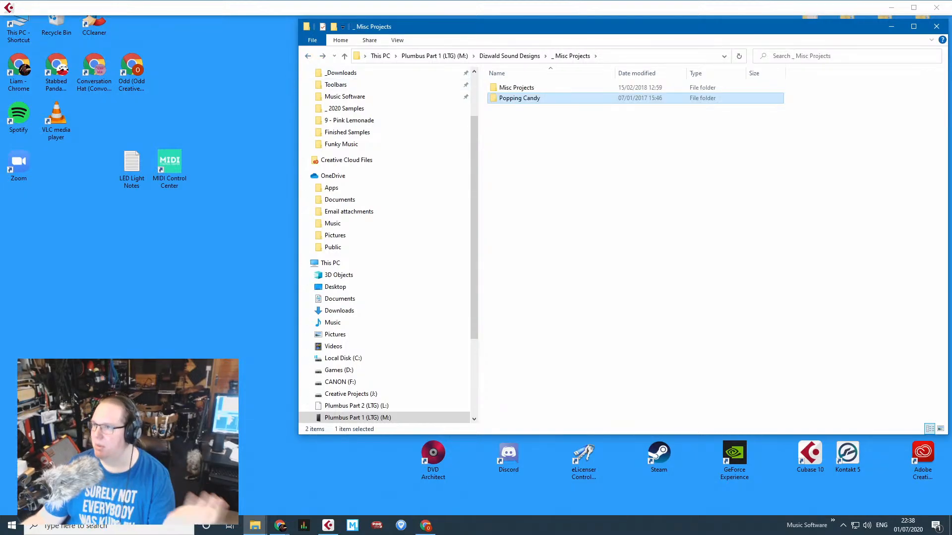
Return to the Plumbus Part 1 drive and open Library, Samples, Show-Reels, etc inside Audio Production.
key("alt+Tab")
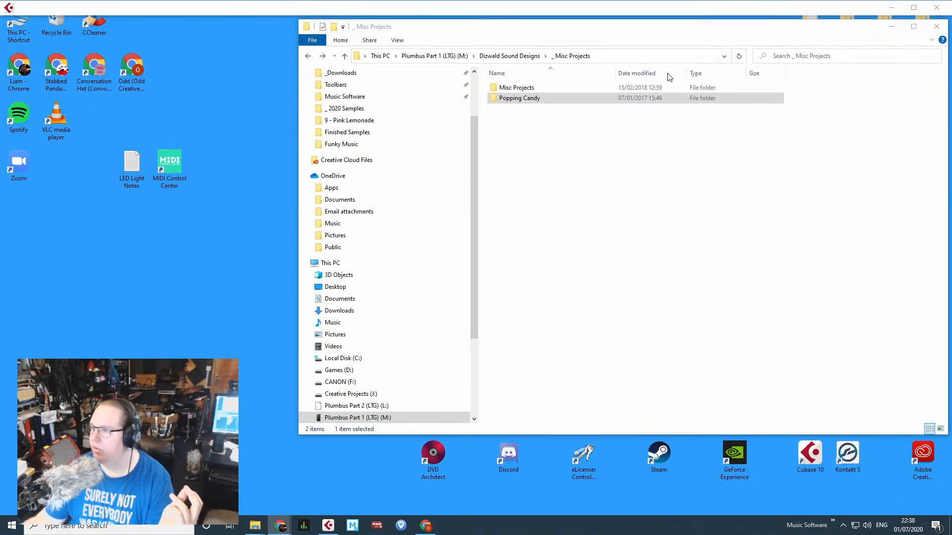
left_click(536, 56)
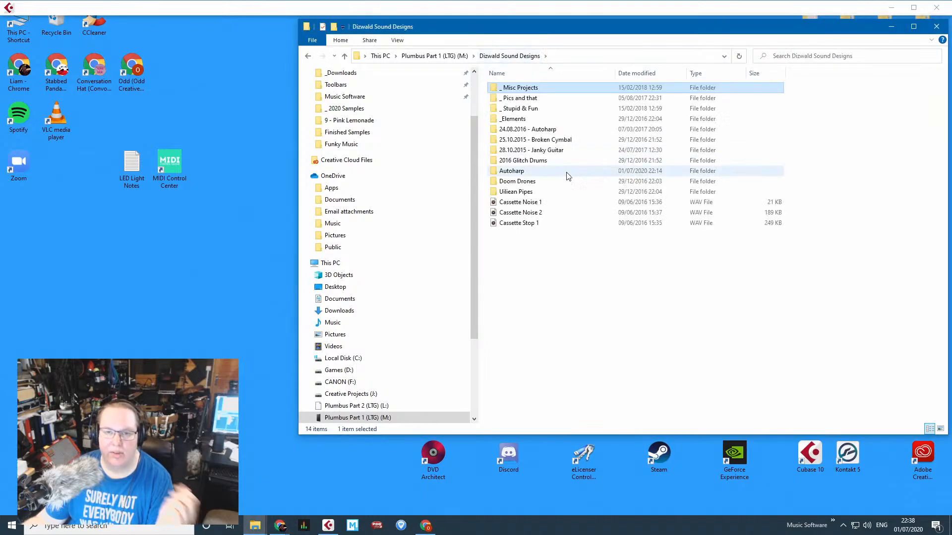
left_click(441, 56)
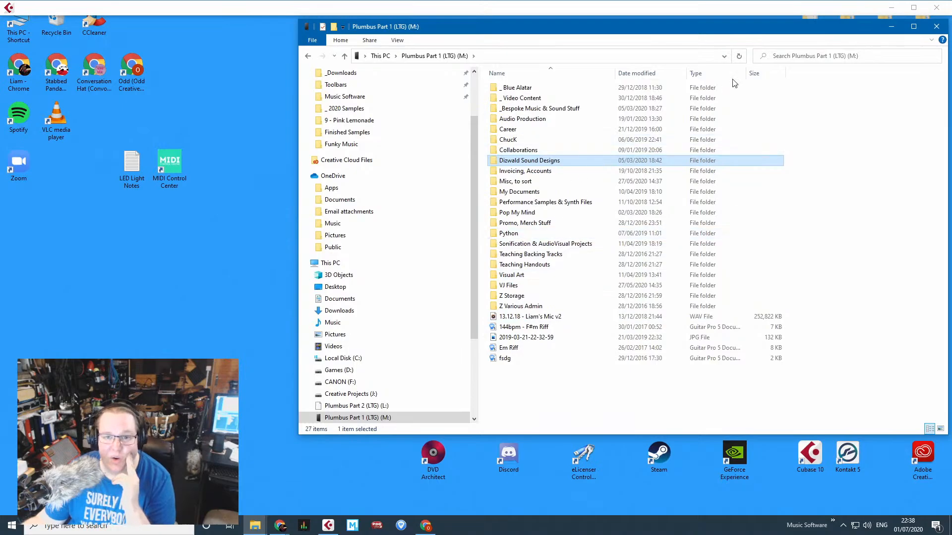
left_click(558, 123)
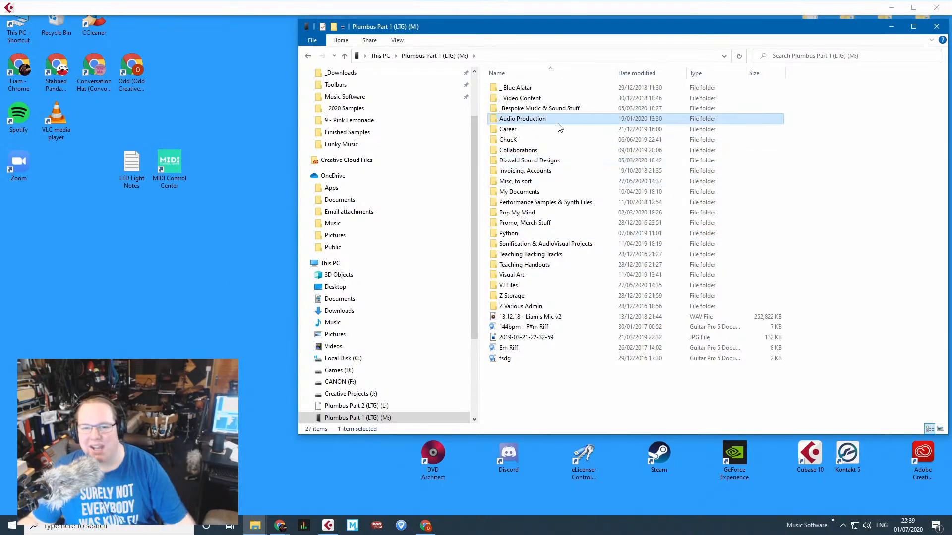
double_click(557, 124)
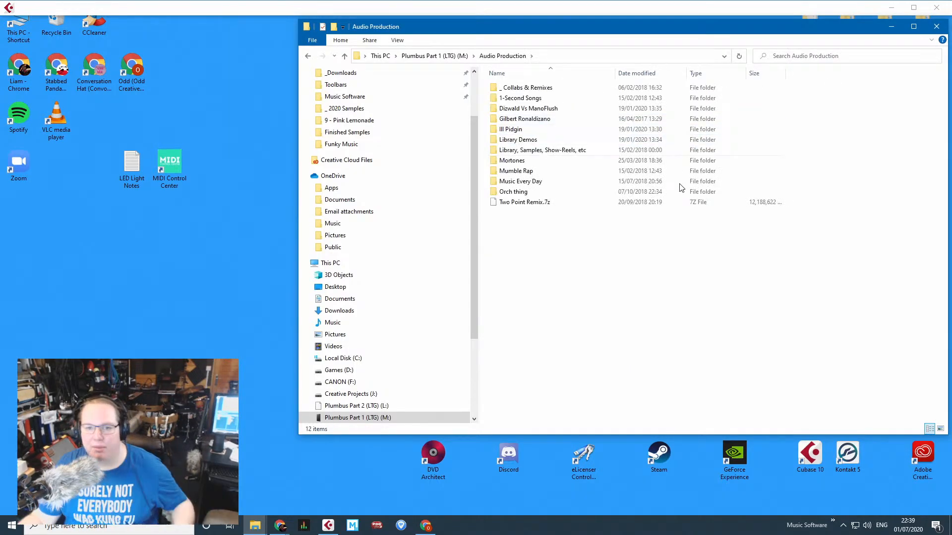
double_click(569, 156)
Check the Bespoke Jingles folder, return to the folder list and select Choir Tests.
key("Down")
key("Up")
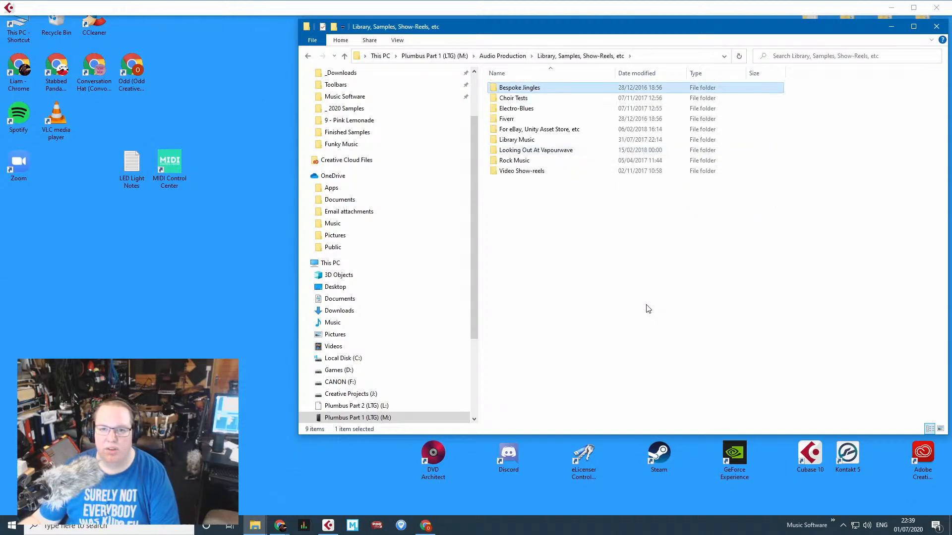
key("Down")
key("Down")
key("Up")
key("Up")
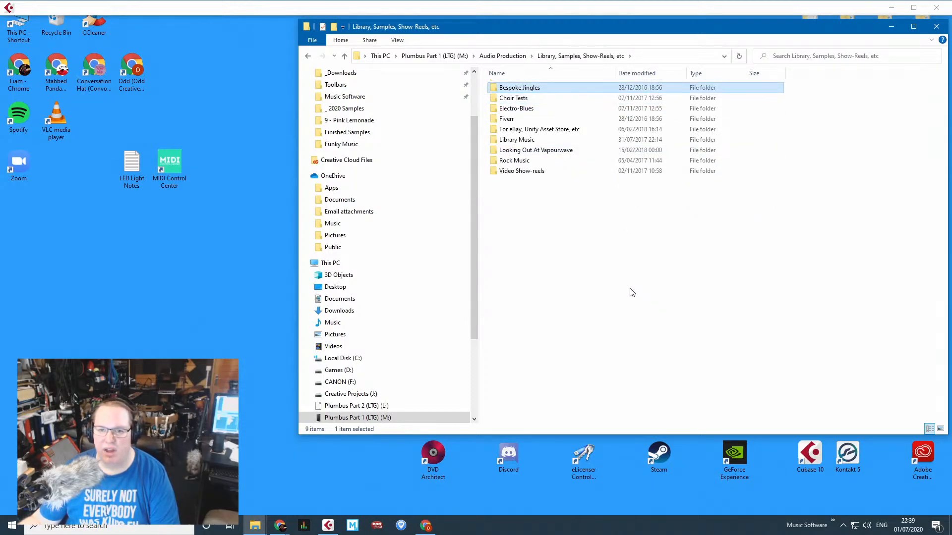
key("Return")
left_click(309, 57)
key("Down")
key("Down")
key("Down")
key("Down")
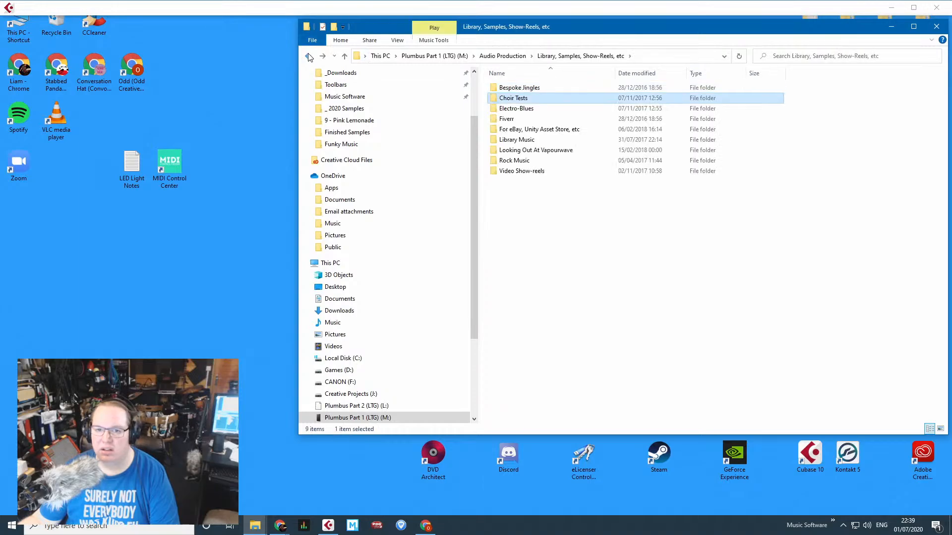
Check the Library Music folder, and open Cinematic Sound Designs - Horror, sci-fi inside For eBay, Unity Asset Store, etc.
key("Down")
key("Return")
left_click(308, 56)
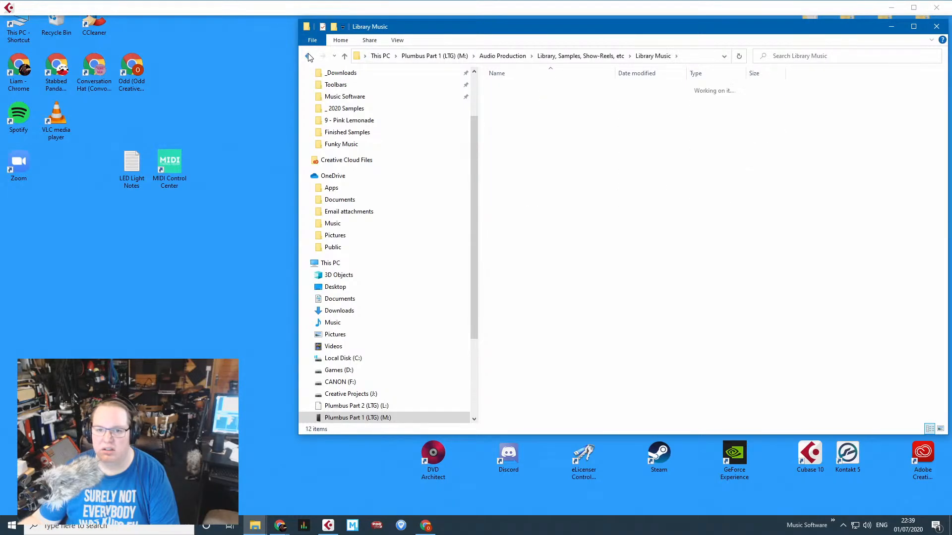
key("Up")
key("Return")
key("Down")
key("Up")
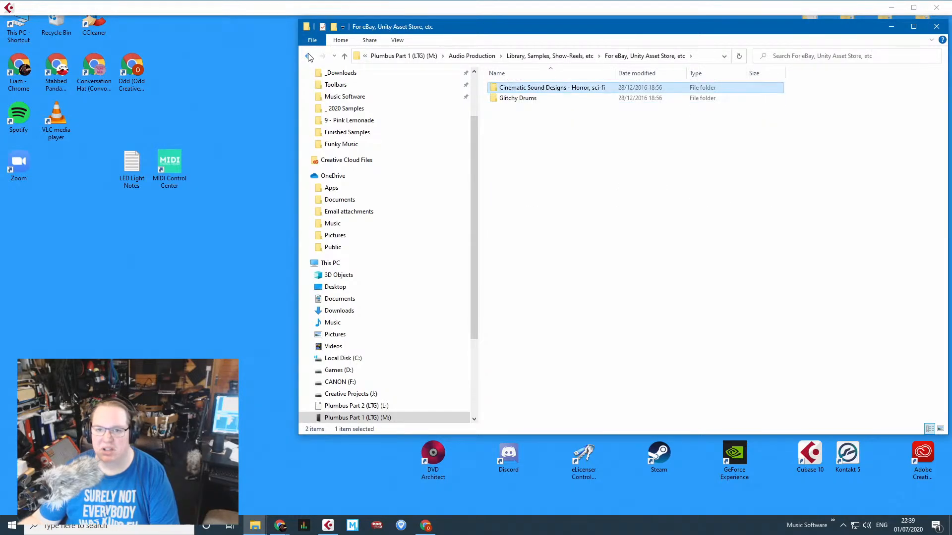
key("Return")
Read the Notes text file and look through the Z Art folder in Cinematic Sound Designs.
left_click(533, 91)
key("Down")
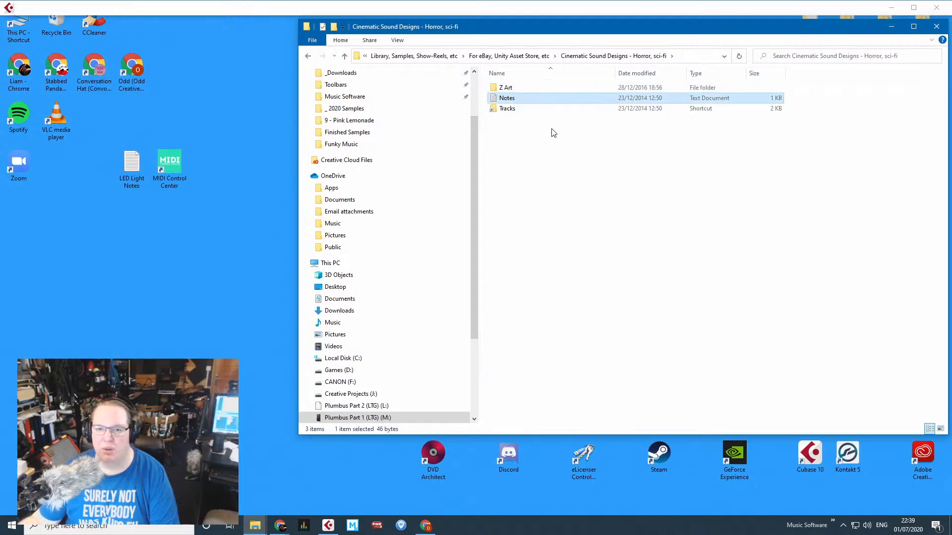
key("Down")
key("Up")
key("Return")
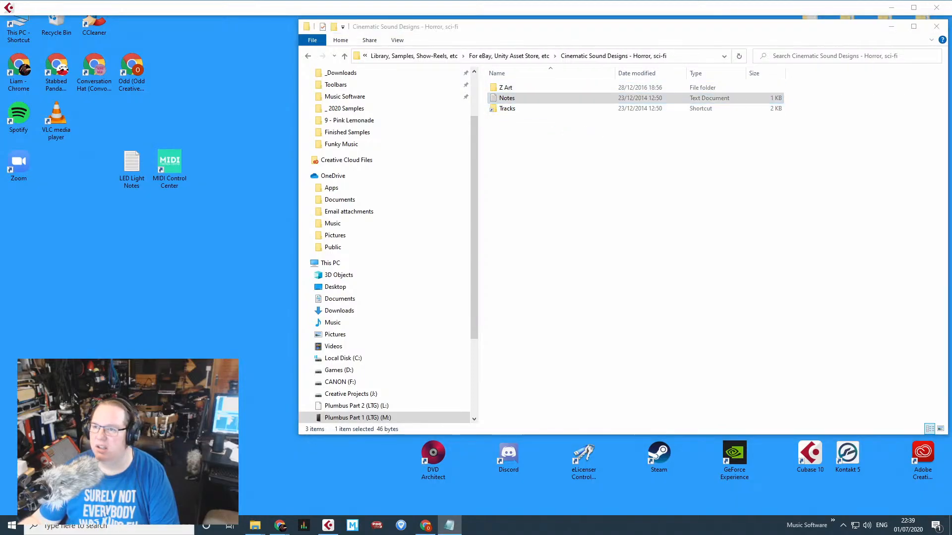
key("alt+F4")
double_click(529, 88)
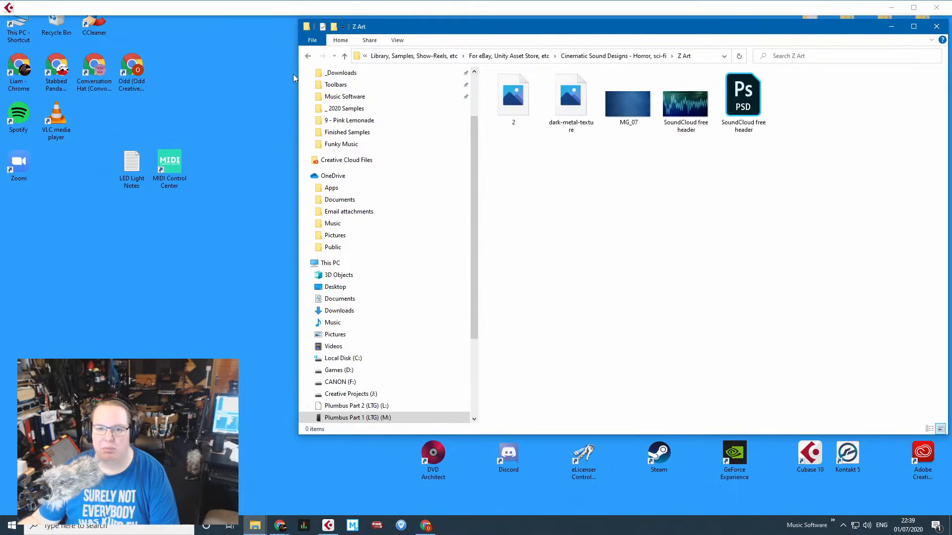
left_click(308, 56)
Try to open the Tracks shortcut in Cinematic Sound Designs.
key("Down")
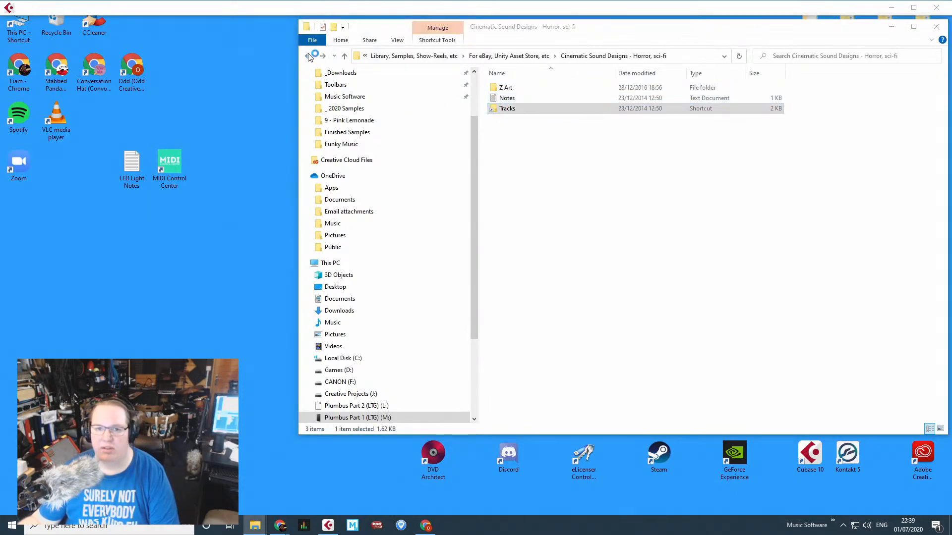
key("Return")
left_click(546, 281)
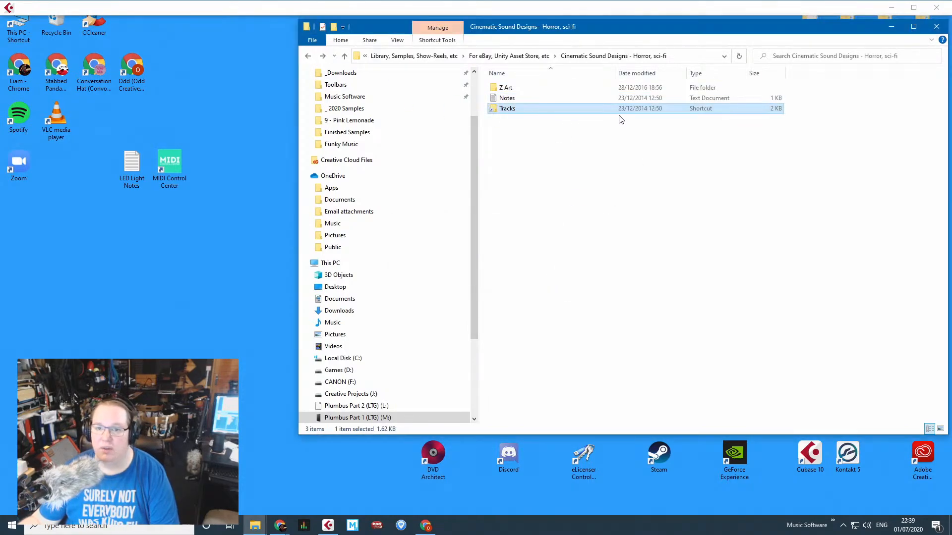
right_click(619, 111)
left_click(740, 326)
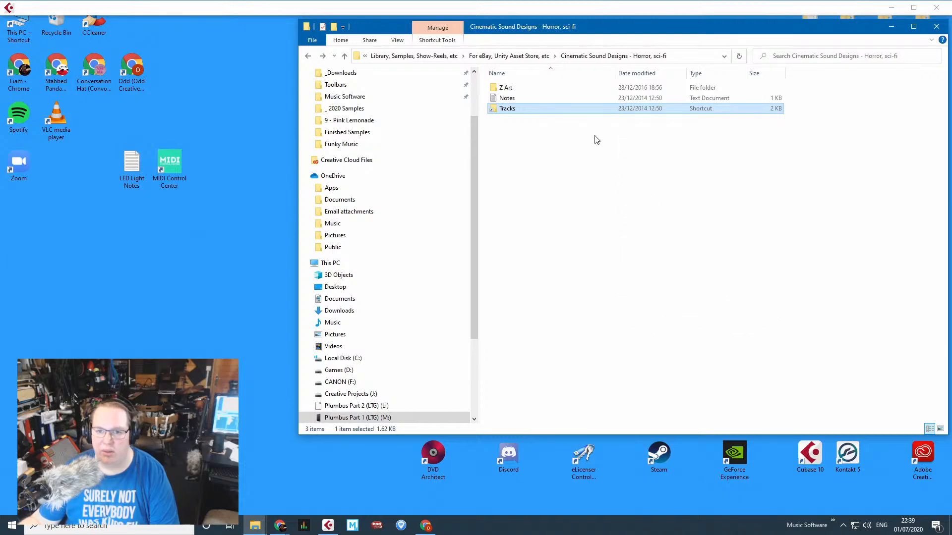
Inspect the target path in the Tracks shortcut's properties and close them.
right_click(589, 104)
left_click(615, 316)
left_click_drag(725, 192, 656, 199)
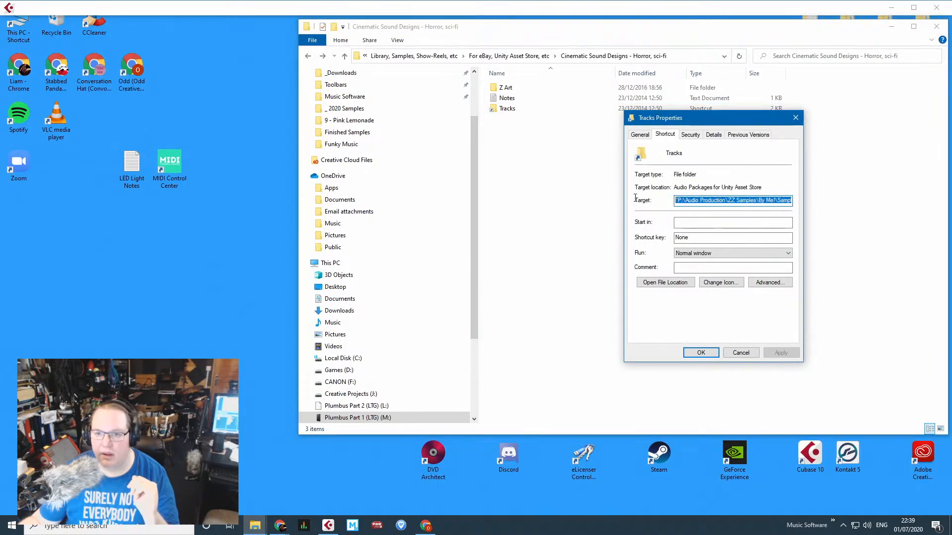
left_click(700, 202)
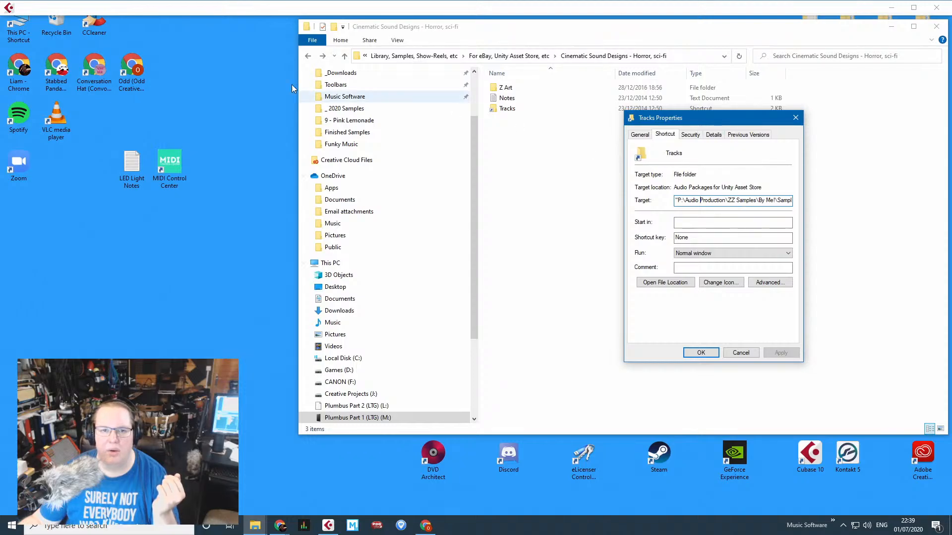
double_click(18, 33)
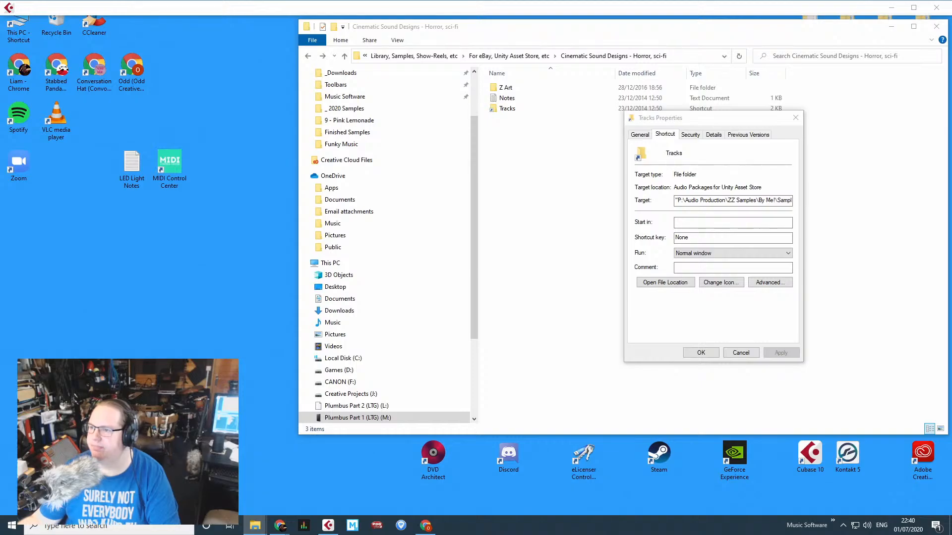
left_click(699, 200)
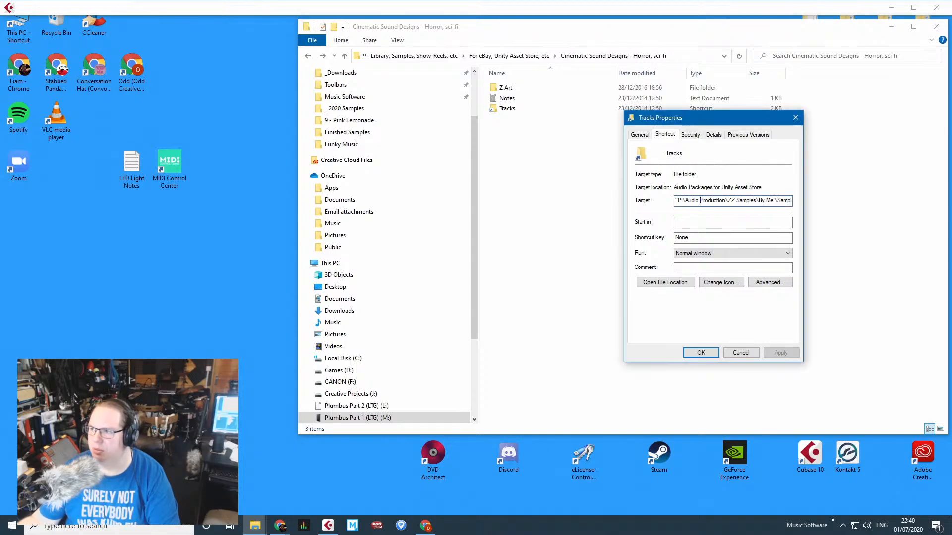
left_click(795, 117)
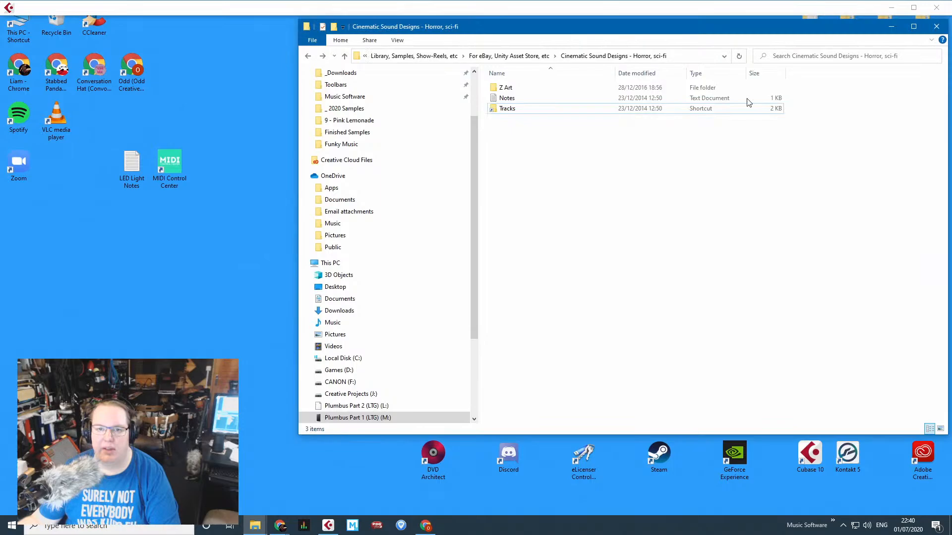
Go back and open the 138bpm - Ambient Cymbals folder in Samples inside Glitchy Drums.
left_click(308, 56)
key("Down")
key("Return")
key("Down")
key("Up")
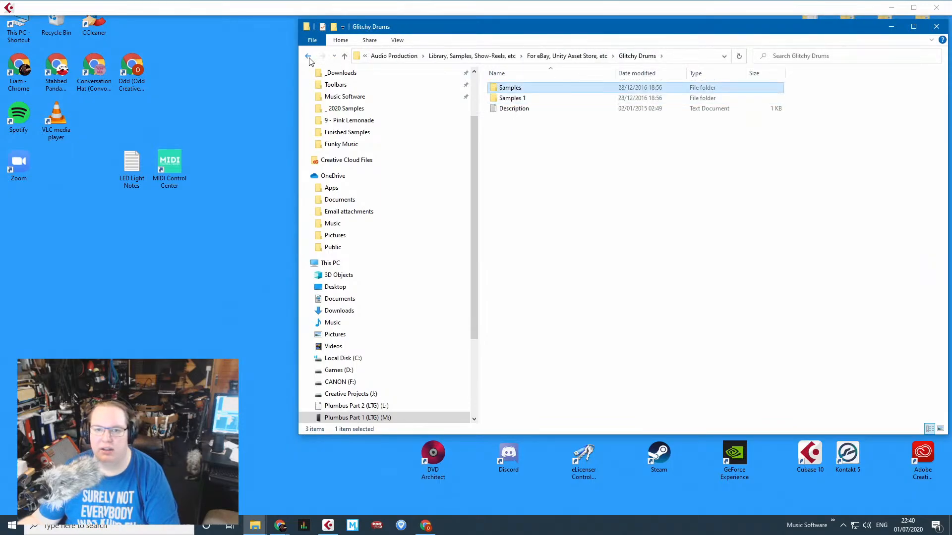
key("Return")
key("Down")
key("Up")
key("Return")
key("Down")
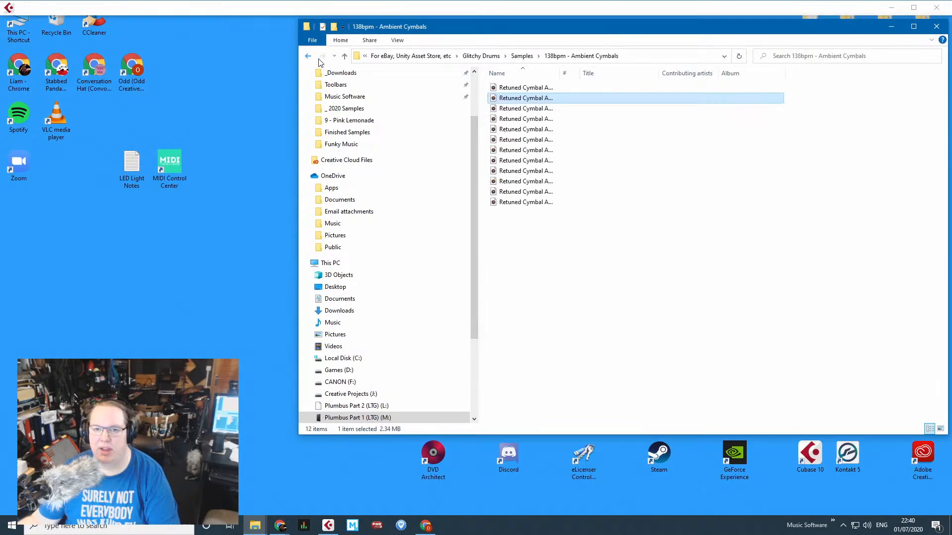
key("Up")
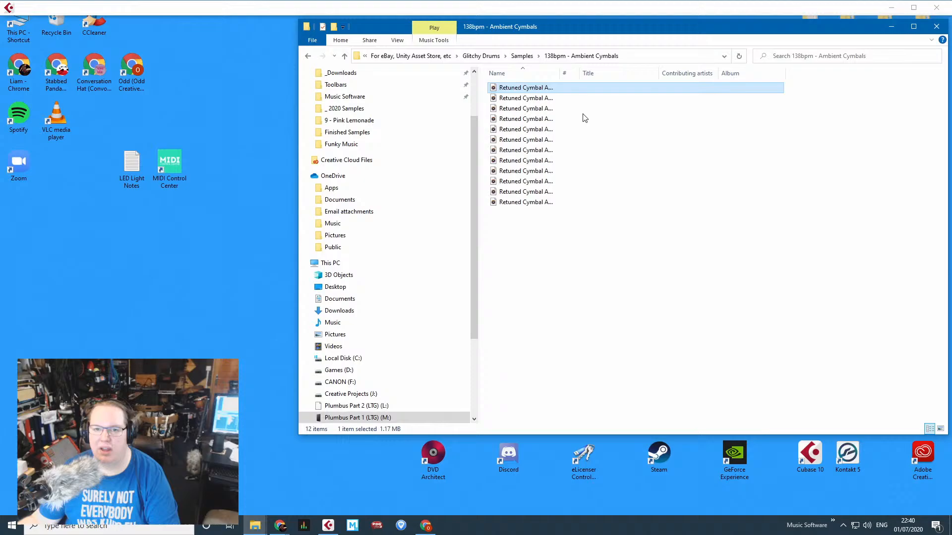
Fit the name column and play Retuned Cymbal Ambience 1 - Tremolo Tail, 1, 1 - Tremolo and 2, closing the player after listening.
double_click(561, 73)
key("Return")
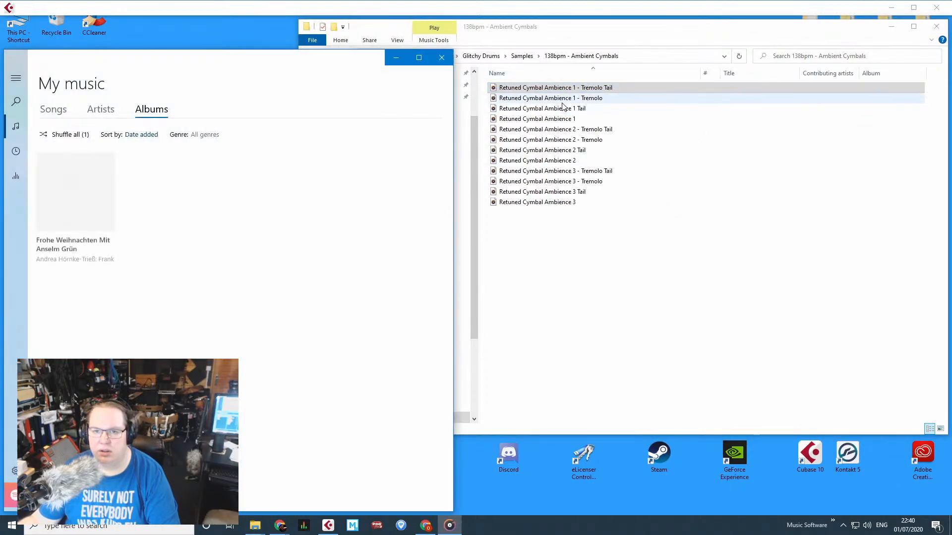
double_click(572, 119)
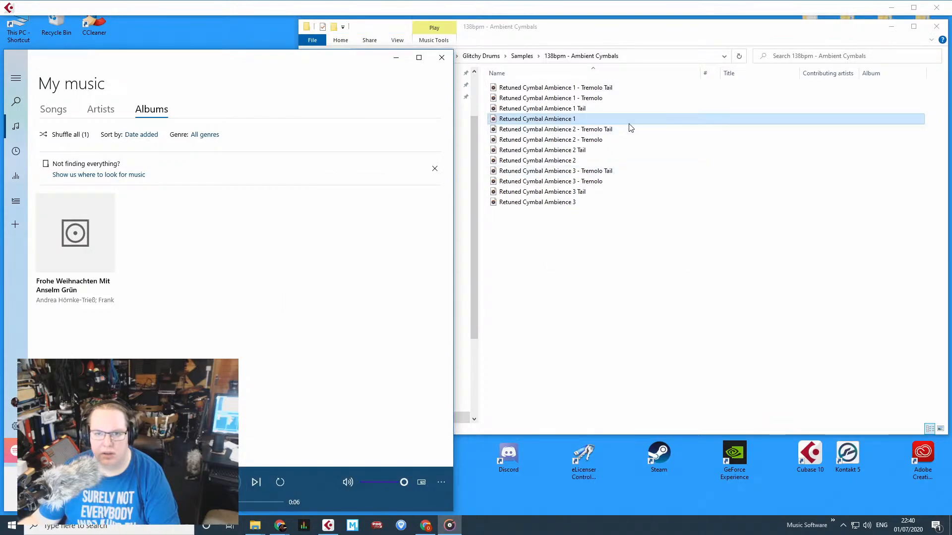
double_click(609, 98)
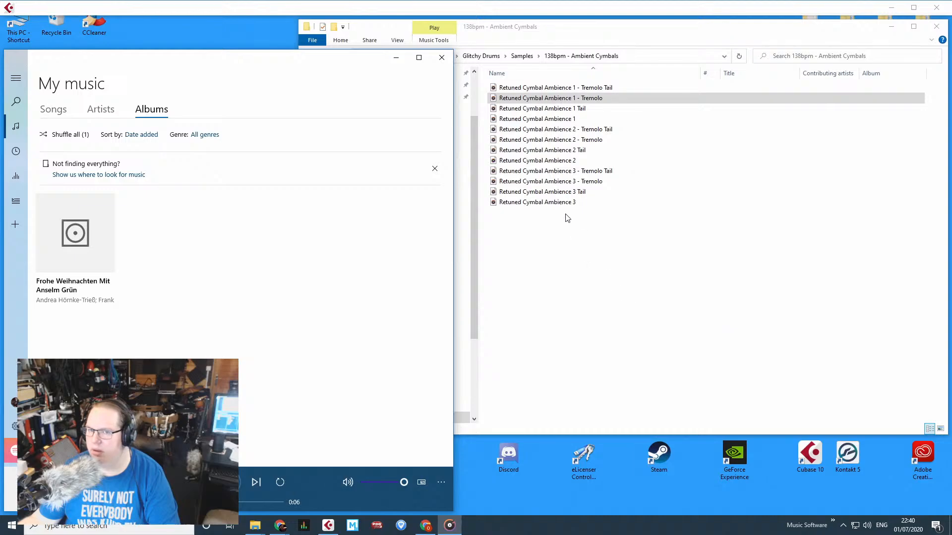
double_click(567, 161)
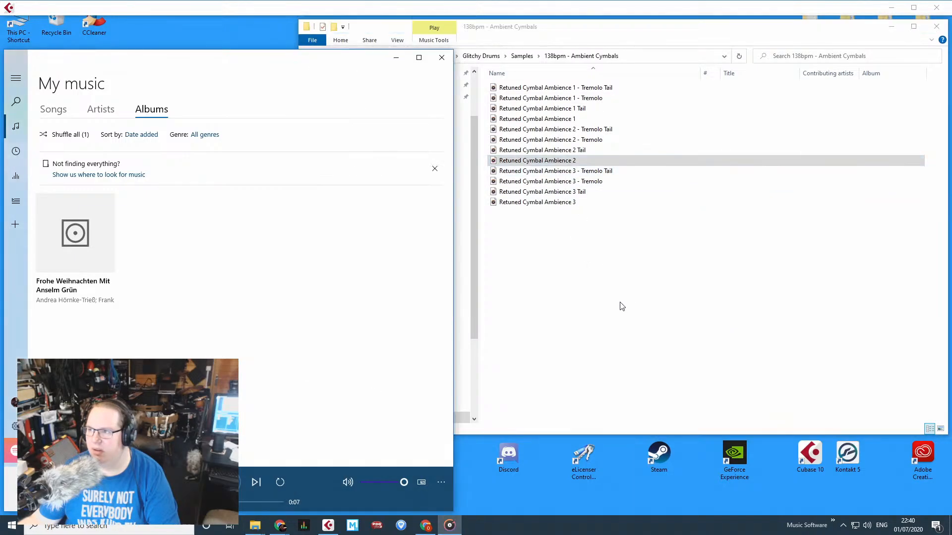
left_click(442, 57)
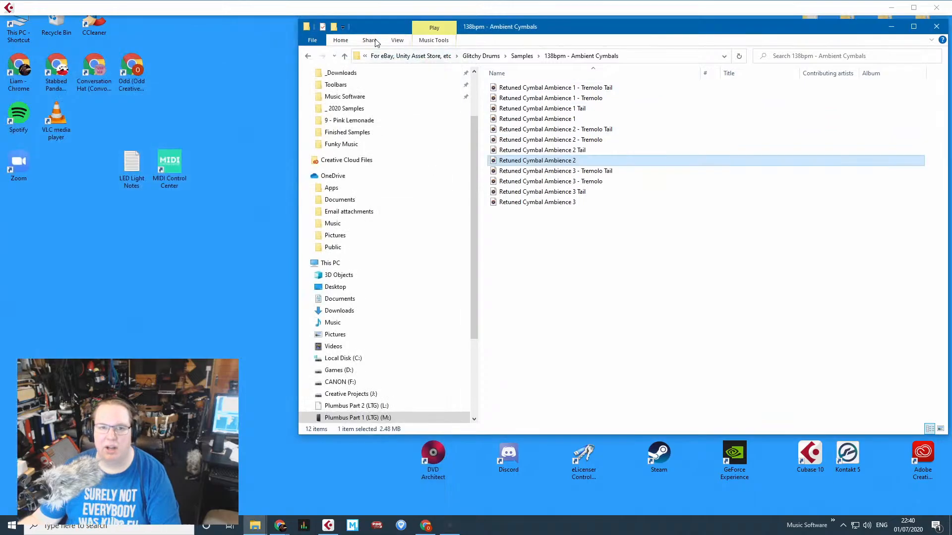
Return to Glitchy Drums and open the 126bpm - Glitch folder in Samples 1.
left_click(309, 56)
left_click(308, 56)
key("Down")
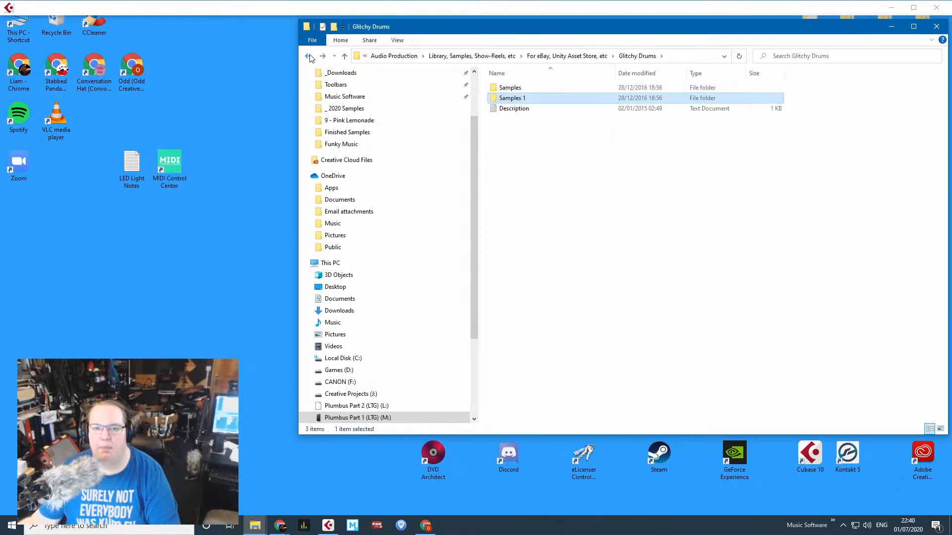
key("Return")
key("Down")
key("Up")
key("Down")
key("Down")
key("Down")
key("Down")
key("Down")
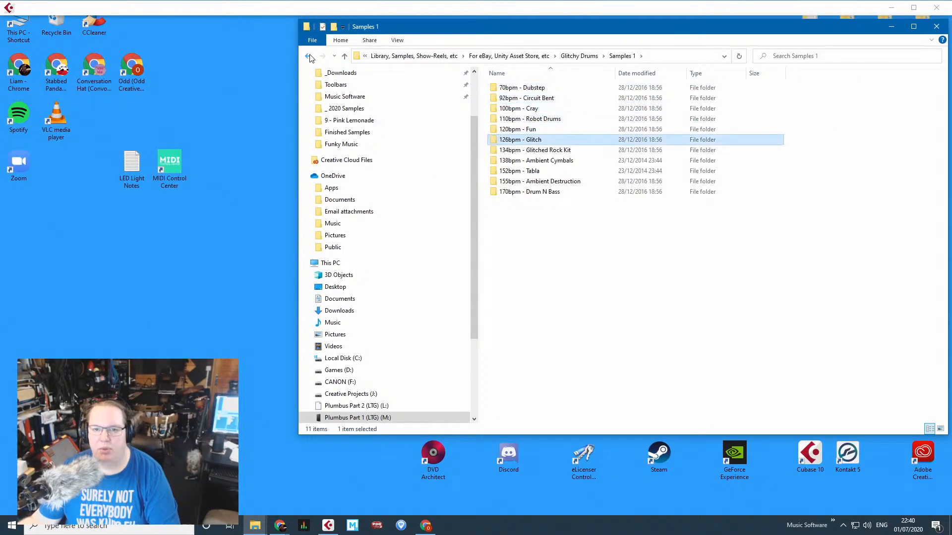
key("Return")
Play Loop 1, Glitch 1, widen the name column, and play Loop 1, Variation 1, Glitch 1.
key("Down")
key("Up")
key("Return")
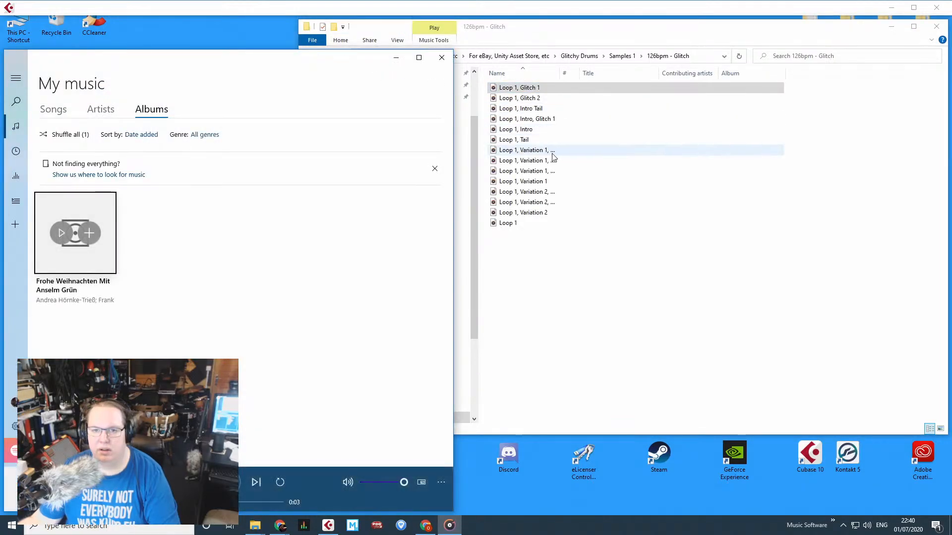
left_click_drag(559, 73, 604, 80)
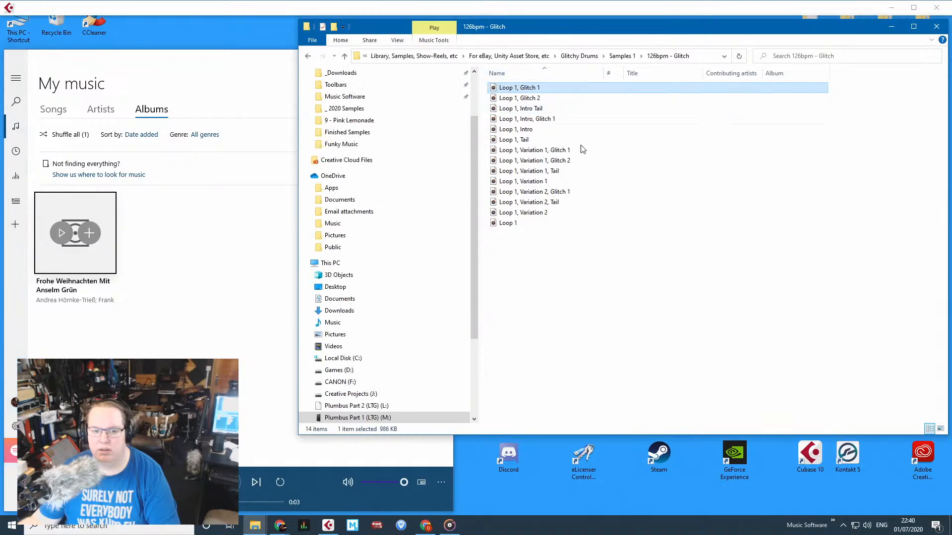
left_click(544, 153)
key("Return")
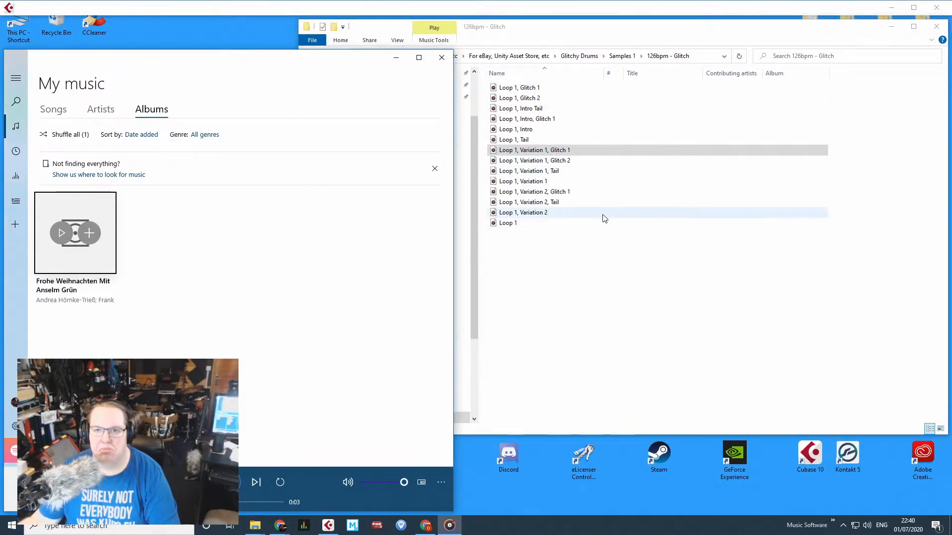
Play Loop 1 twice, plus its Variation 2, Glitch 1 and Glitch 2 versions, and close the player.
double_click(558, 223)
left_click(580, 226)
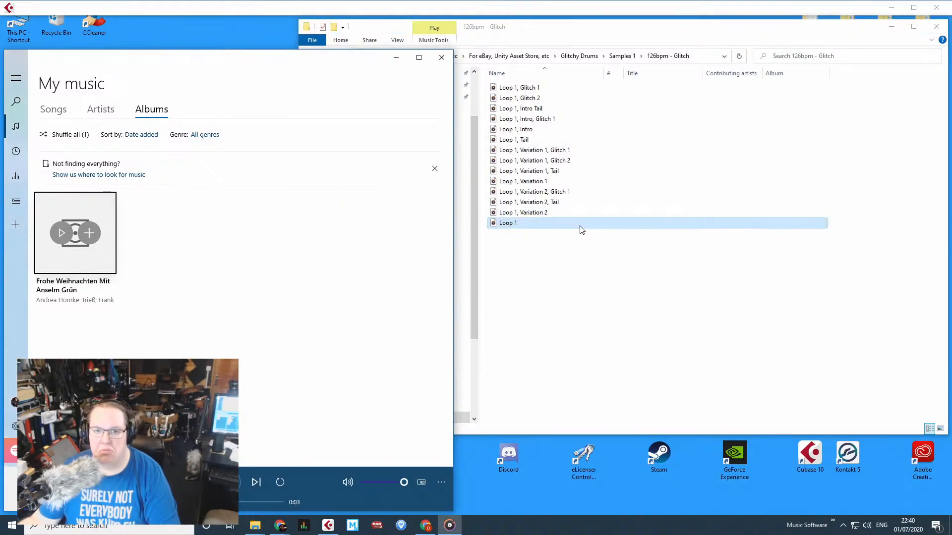
double_click(577, 224)
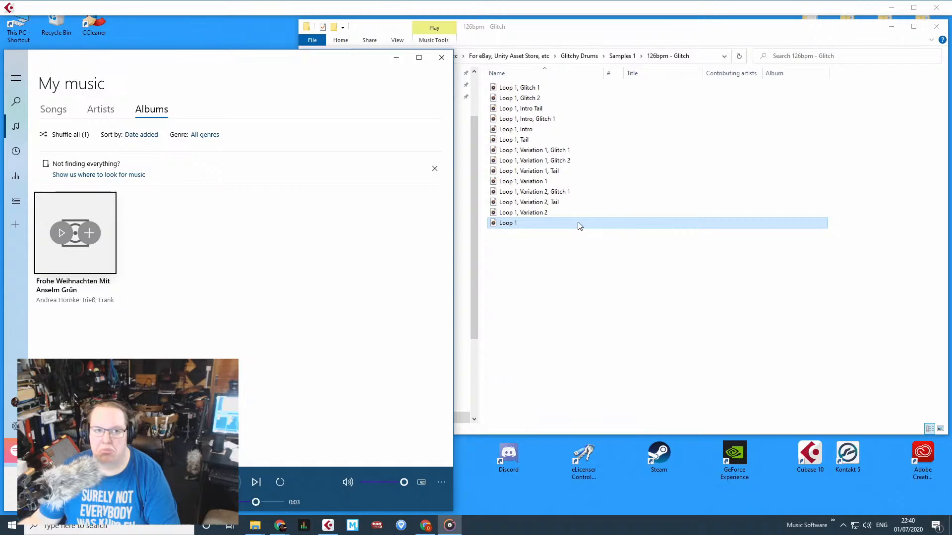
double_click(540, 191)
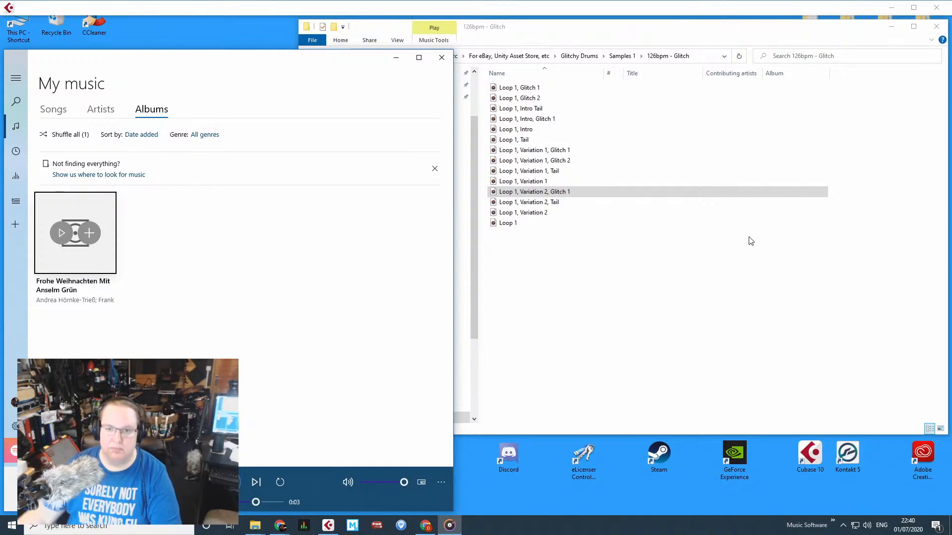
double_click(540, 98)
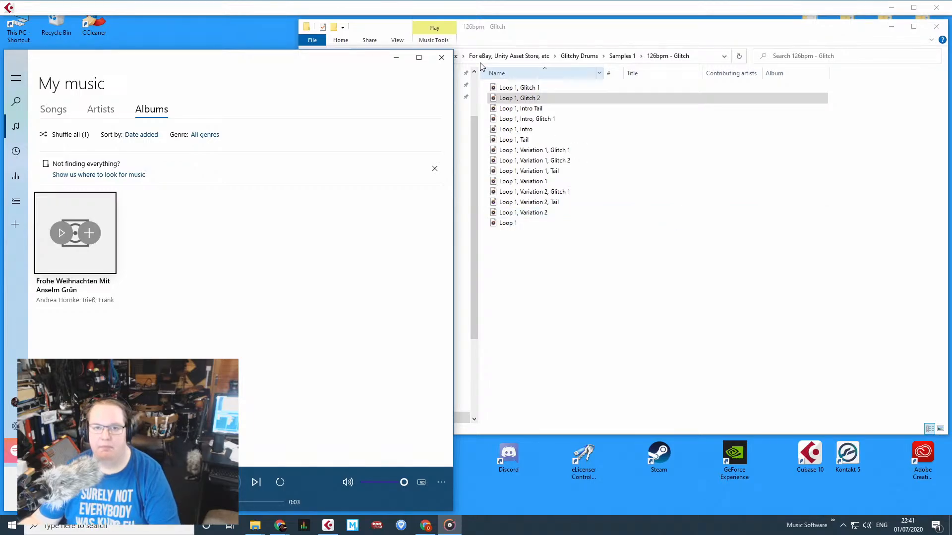
key("alt+F4")
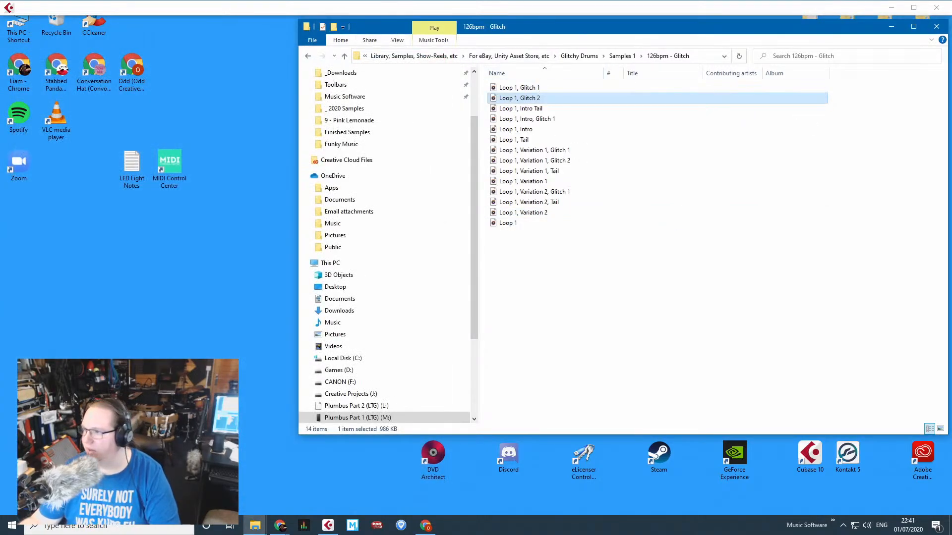
Open the 134bpm - Glitched Rock Kit folder, fit the name column and play Phrase A, Glitch 1.
left_click(309, 56)
key("Down")
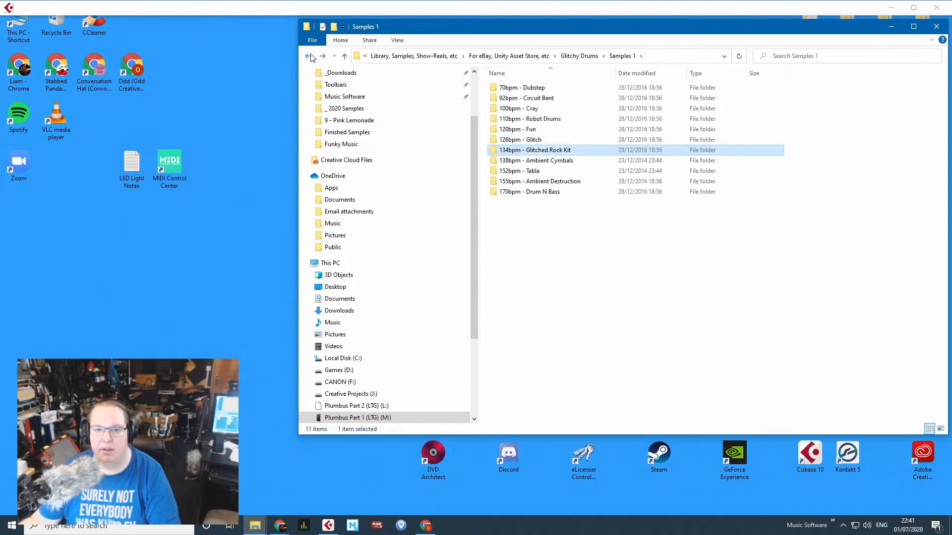
key("Return")
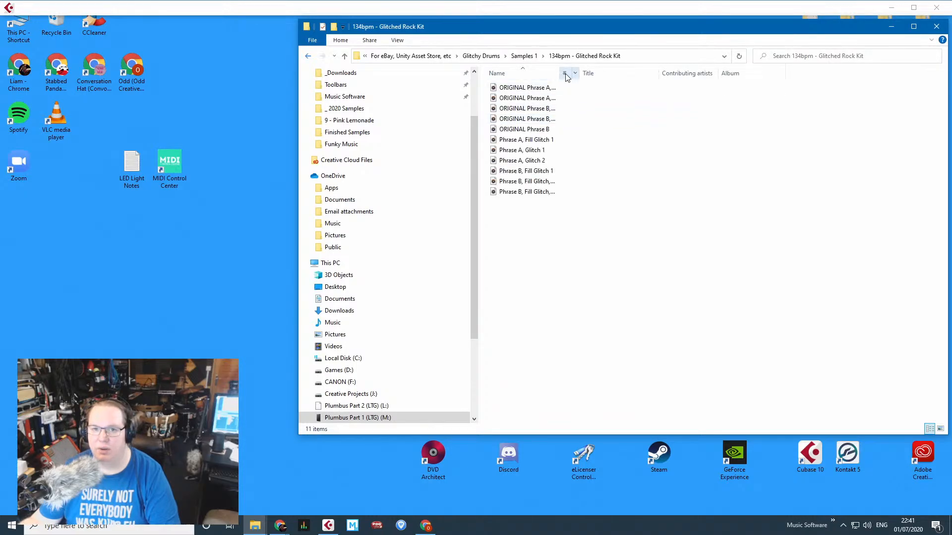
double_click(569, 73)
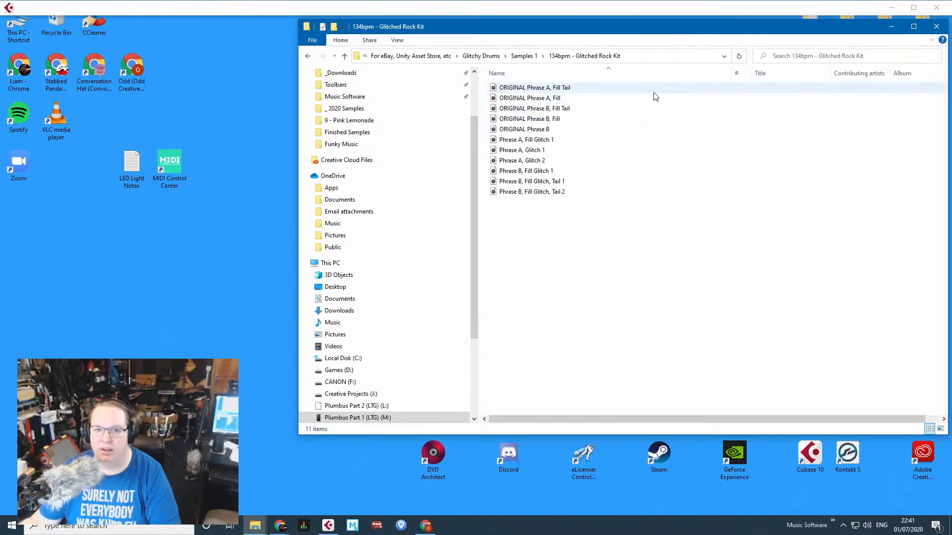
double_click(569, 150)
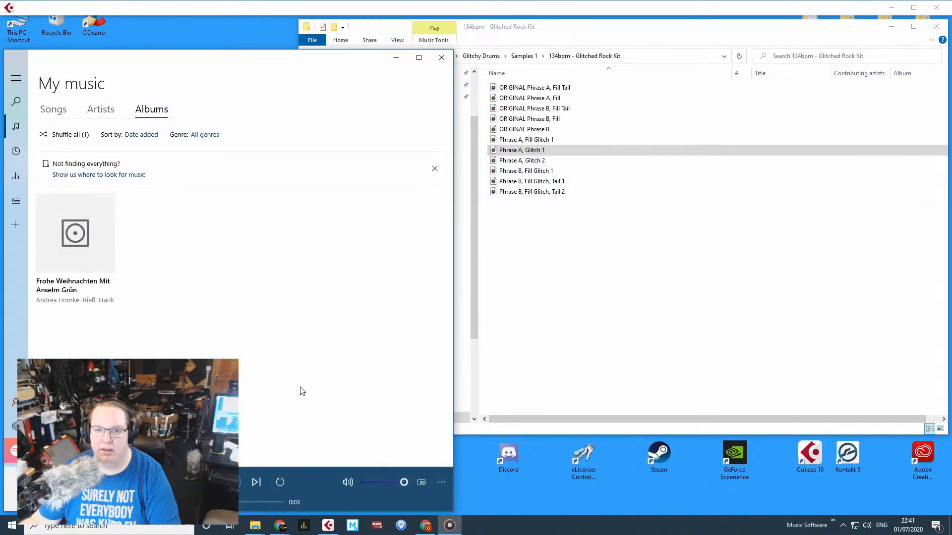
Play Phrase B, Fill Glitch 1, close the player, and inspect the audio details in the properties of Phrase A, Fill Glitch 1.
double_click(542, 171)
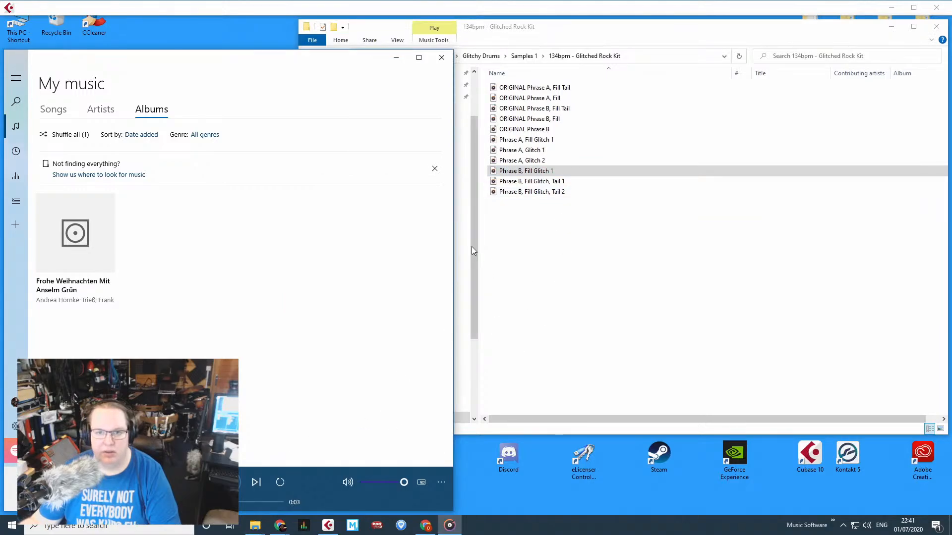
left_click(441, 57)
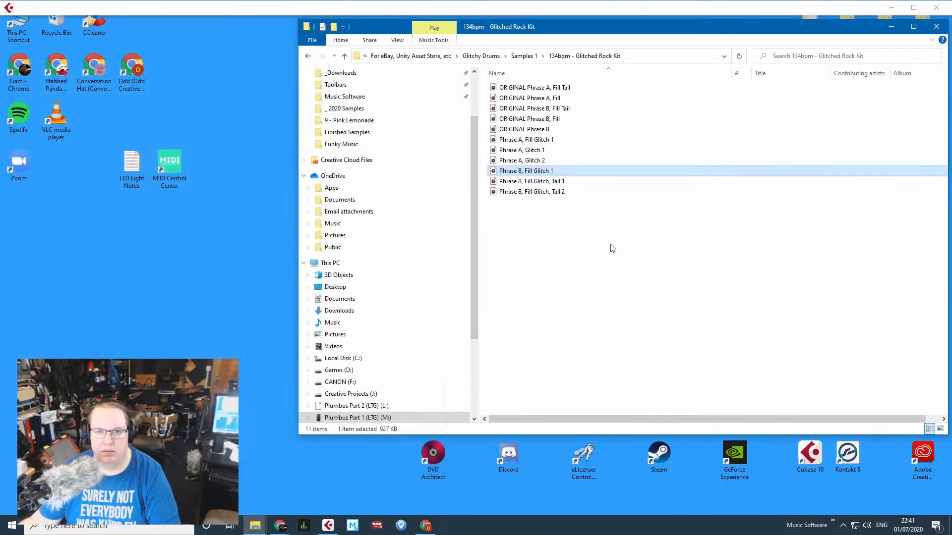
right_click(524, 144)
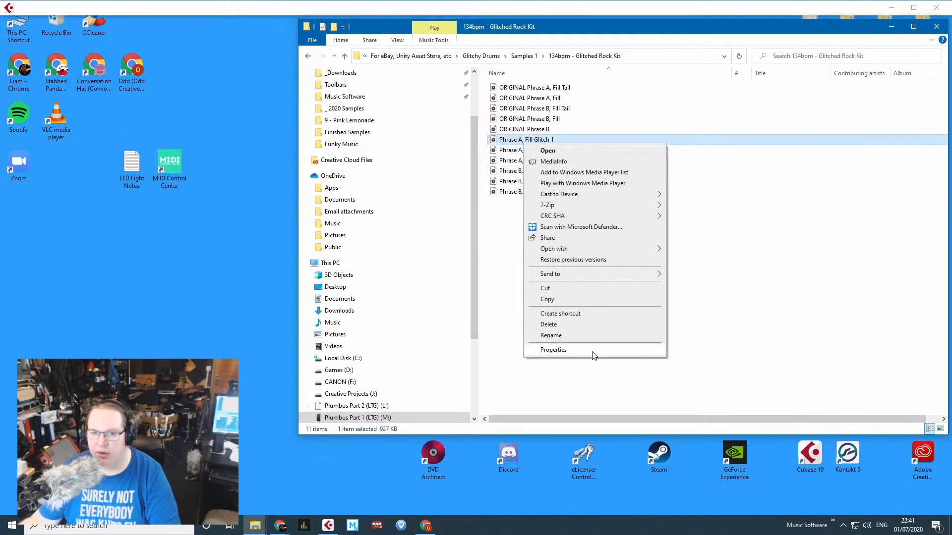
left_click(592, 350)
left_click(567, 168)
left_click(591, 168)
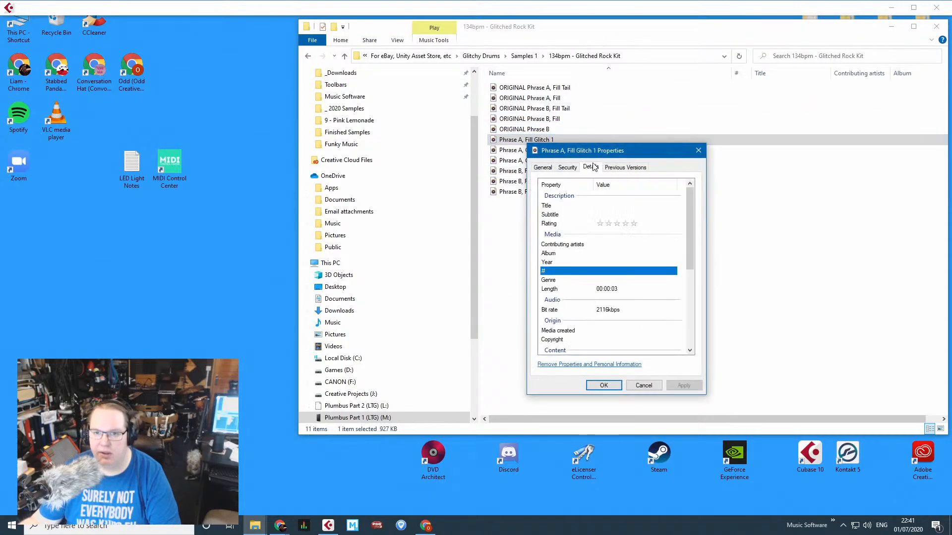
left_click(625, 167)
left_click(590, 167)
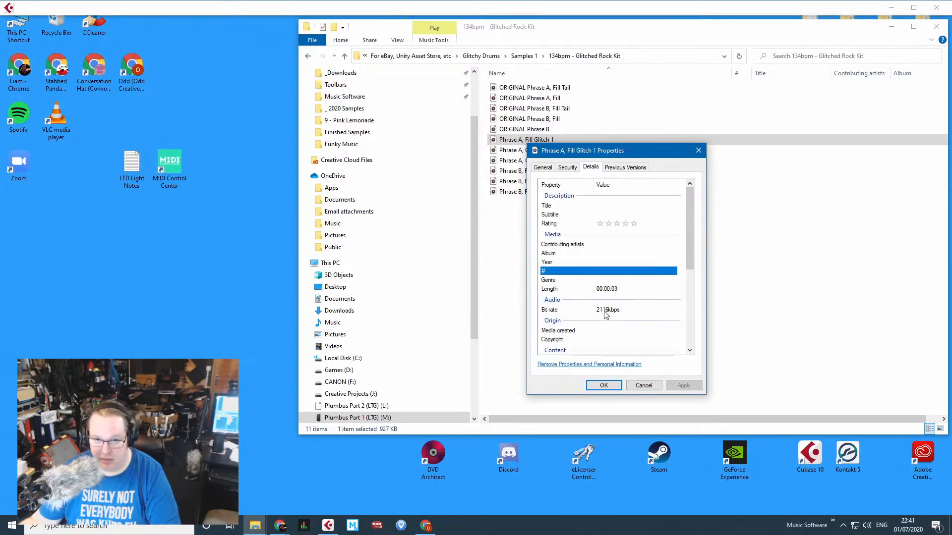
left_click_drag(690, 227, 647, 225)
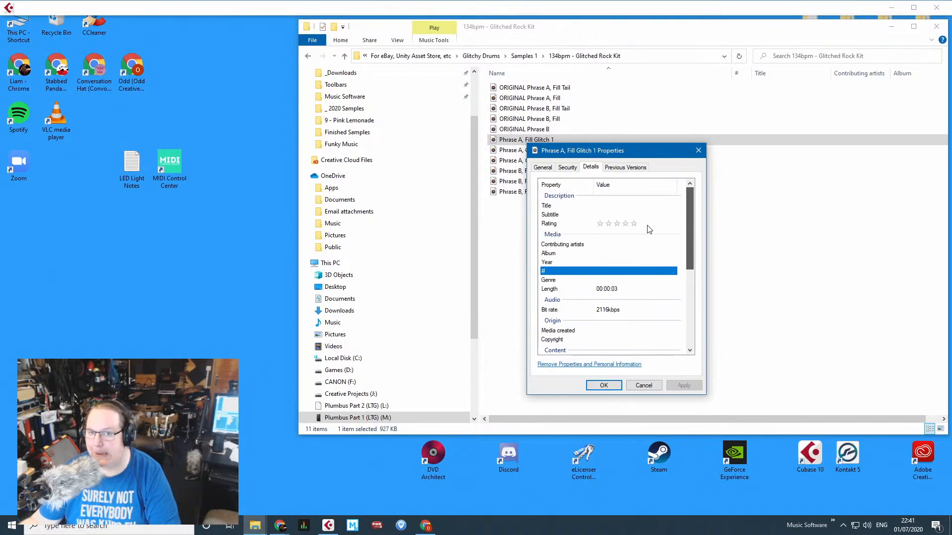
left_click(698, 150)
Return to Samples 1, open the 155bpm - Ambient Destruction folder, play Loops 1 to 5 and close the player.
left_click(308, 56)
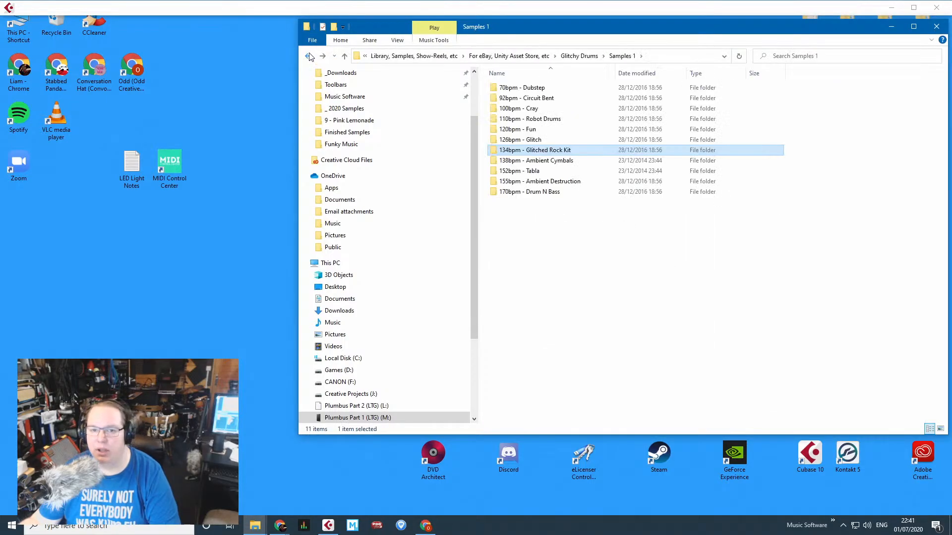
double_click(546, 182)
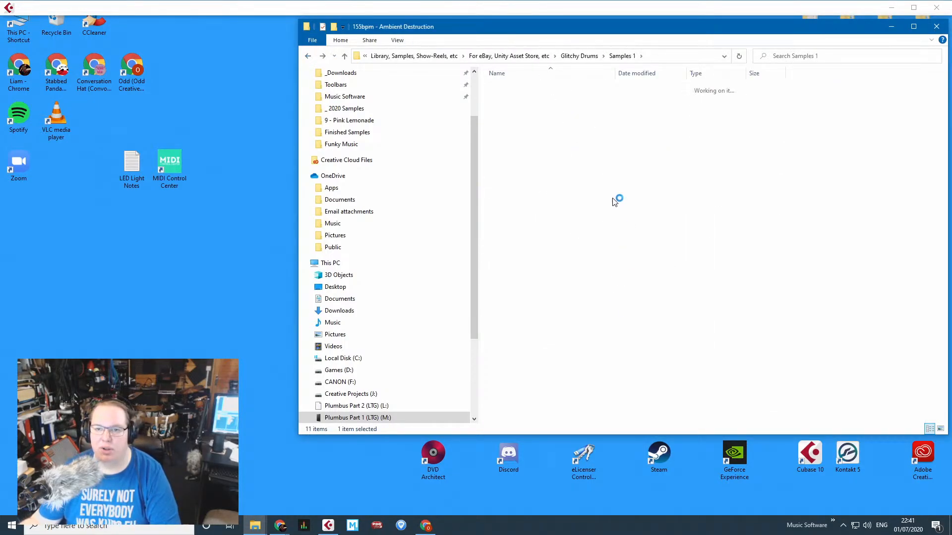
double_click(526, 89)
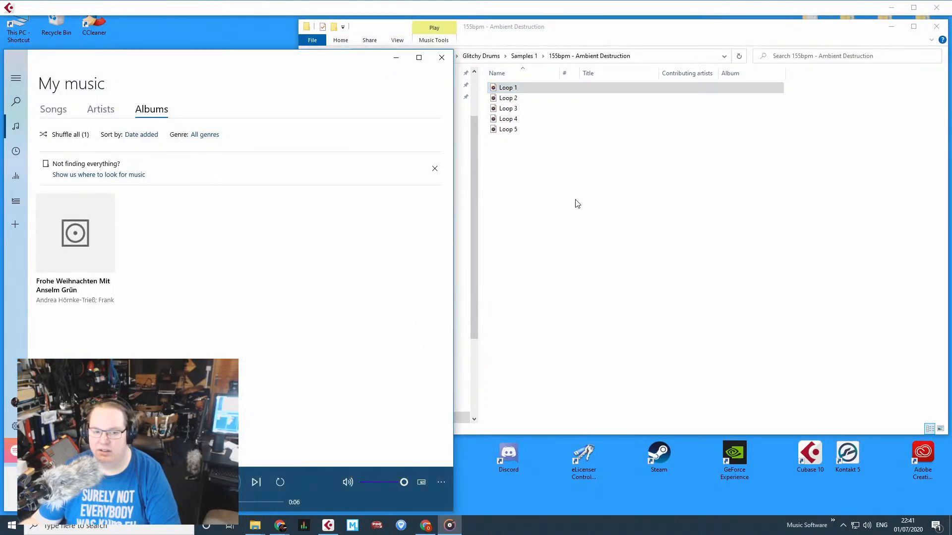
left_click(515, 102)
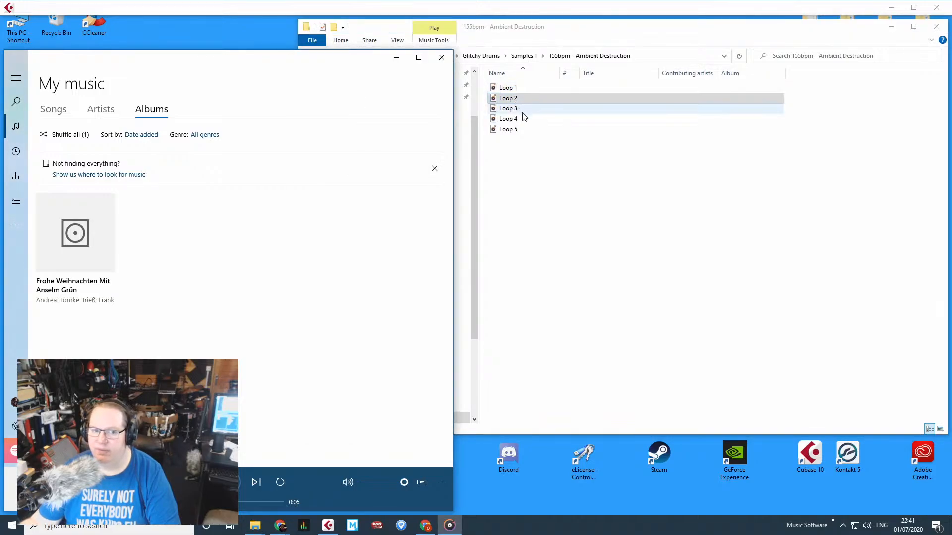
left_click(522, 112)
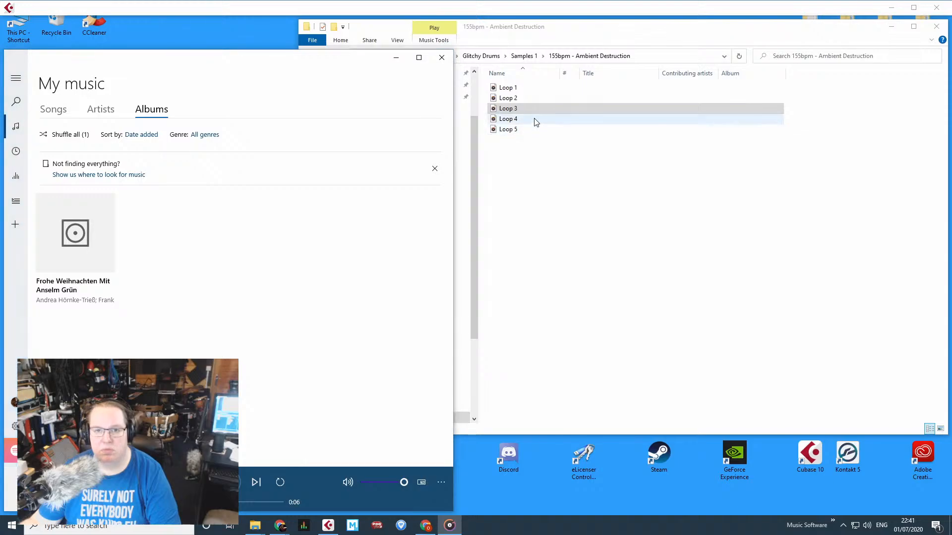
left_click(535, 120)
left_click(541, 133)
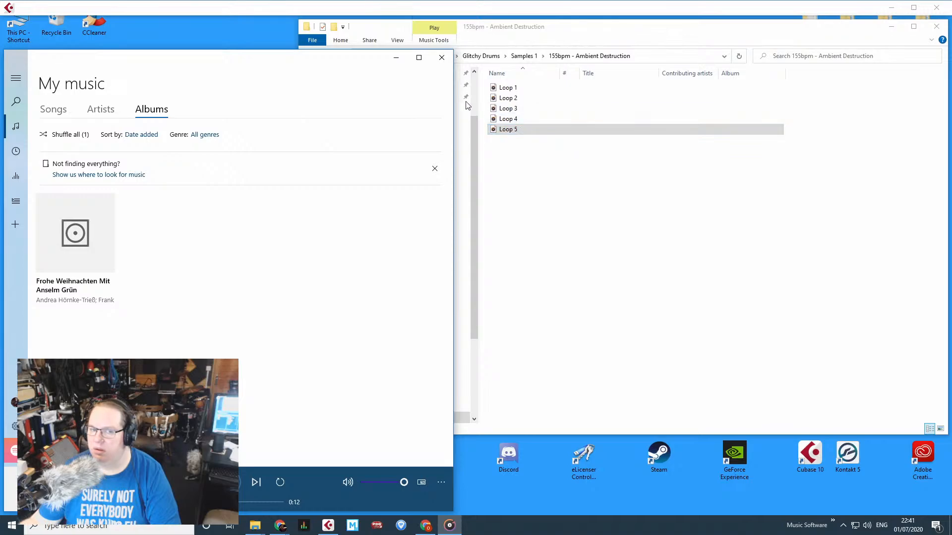
left_click(442, 58)
left_click(601, 195)
Go back to Glitchy Drums, read the Description text document and close it.
left_click(309, 57)
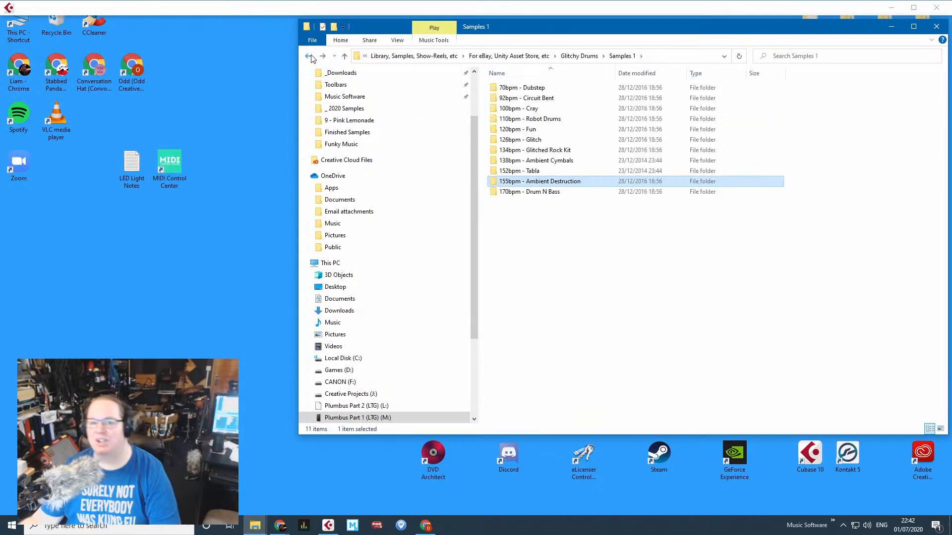
left_click(309, 57)
key("Down")
key("Return")
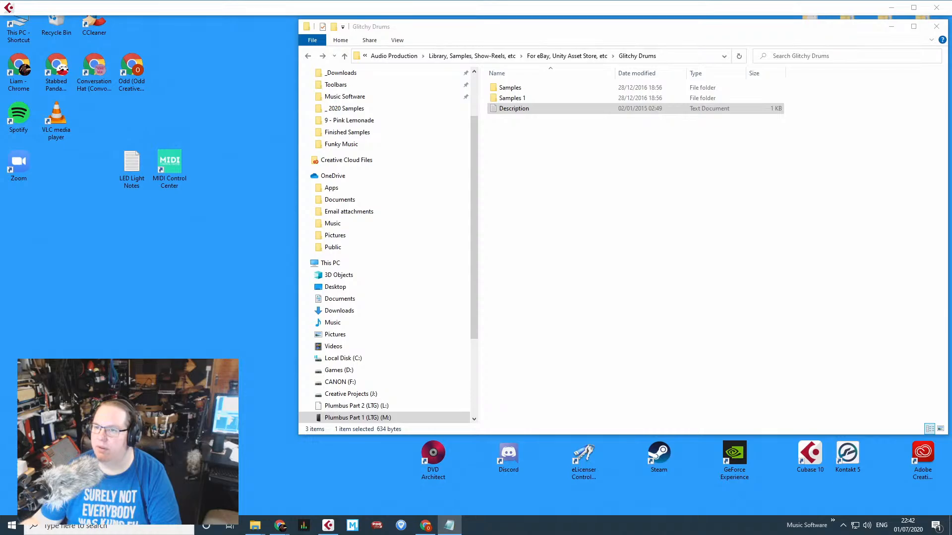
mouse_move(951, 20)
left_mouse_down()
mouse_move(711, 35)
mouse_move(951, 29)
left_mouse_up()
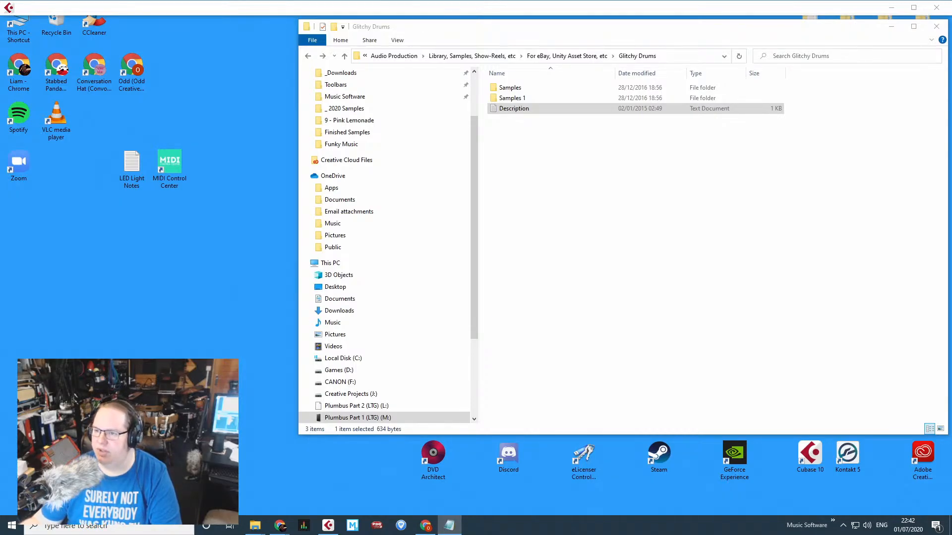
key("alt+F4")
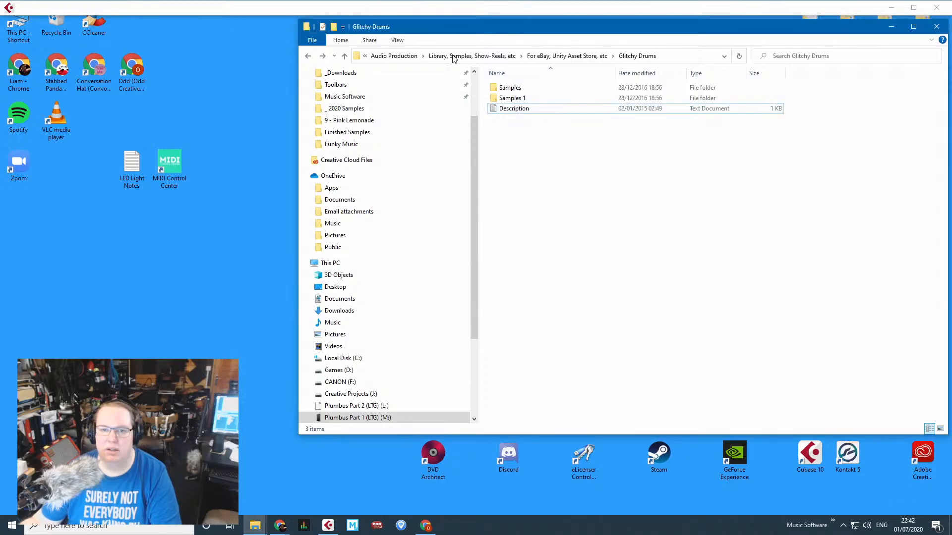
Open the 152bpm - Tabla folder inside Samples, play Glitched Ambience 2 and close the player.
key("Up")
key("Up")
key("Return")
key("Down")
key("Return")
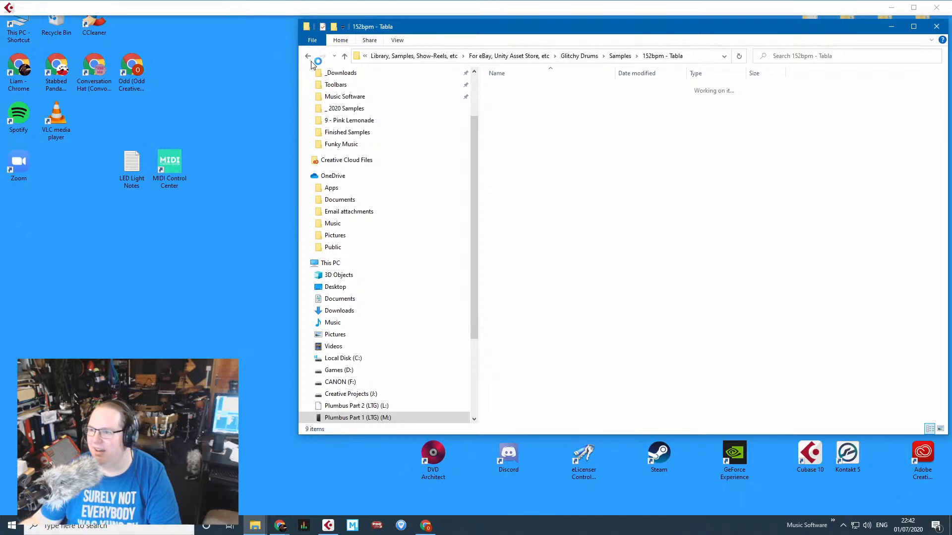
double_click(549, 98)
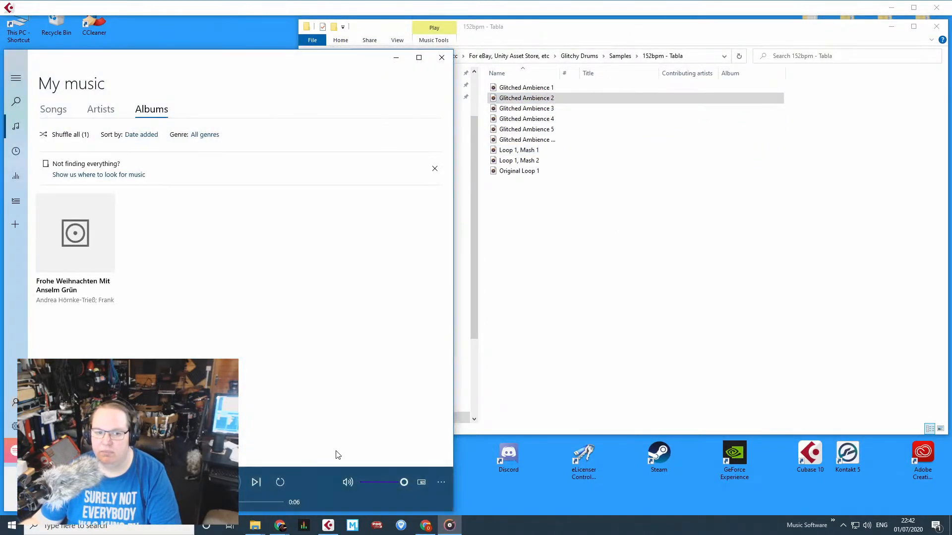
left_click(441, 58)
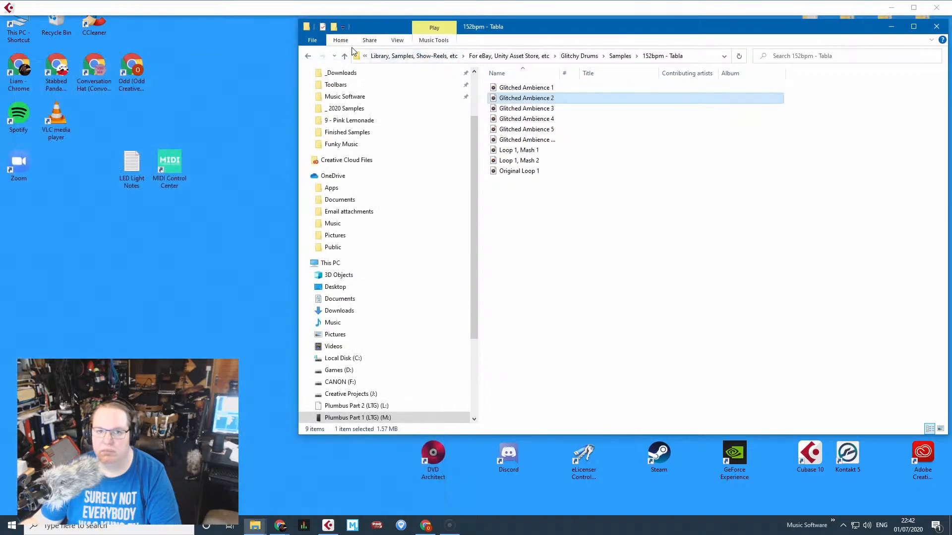
Return to Glitchy Drums, open Samples 1, and check its 152bpm - Tabla folder and the folder after it.
left_click(308, 57)
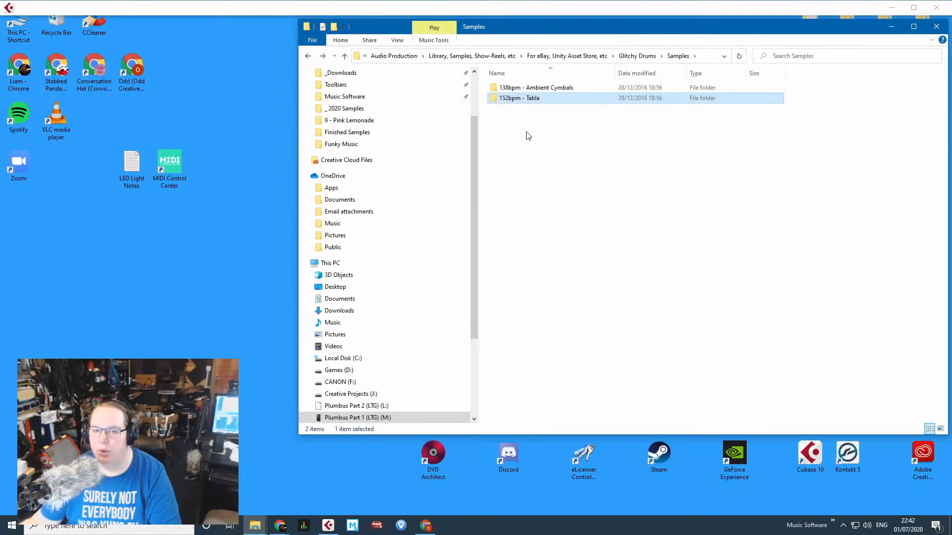
left_click(308, 57)
key("Return")
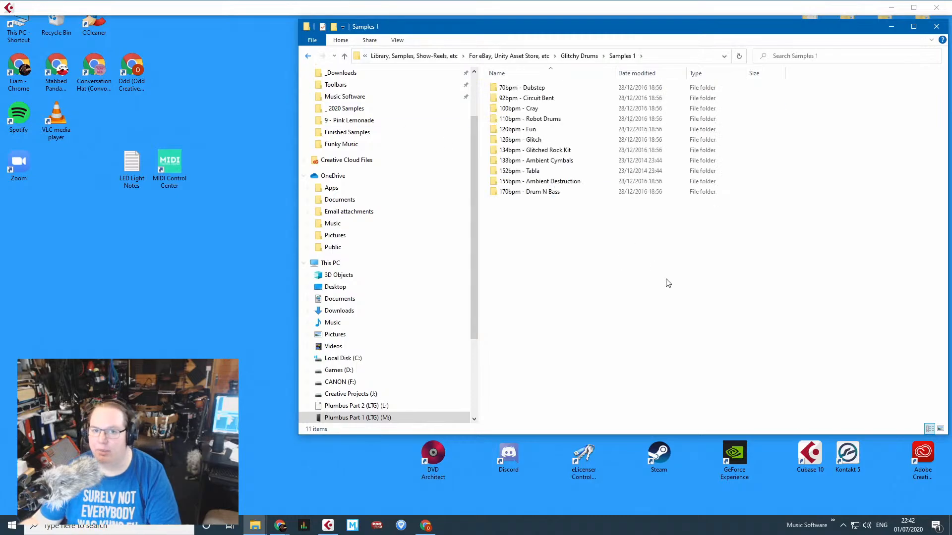
key("Down")
key("Down")
key("Down")
key("Down")
key("Down")
double_click(541, 172)
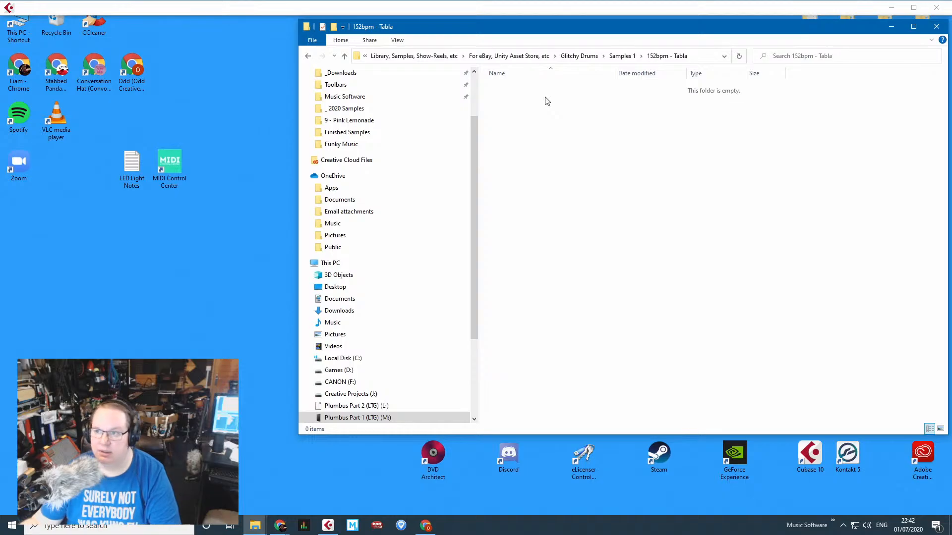
left_click(309, 57)
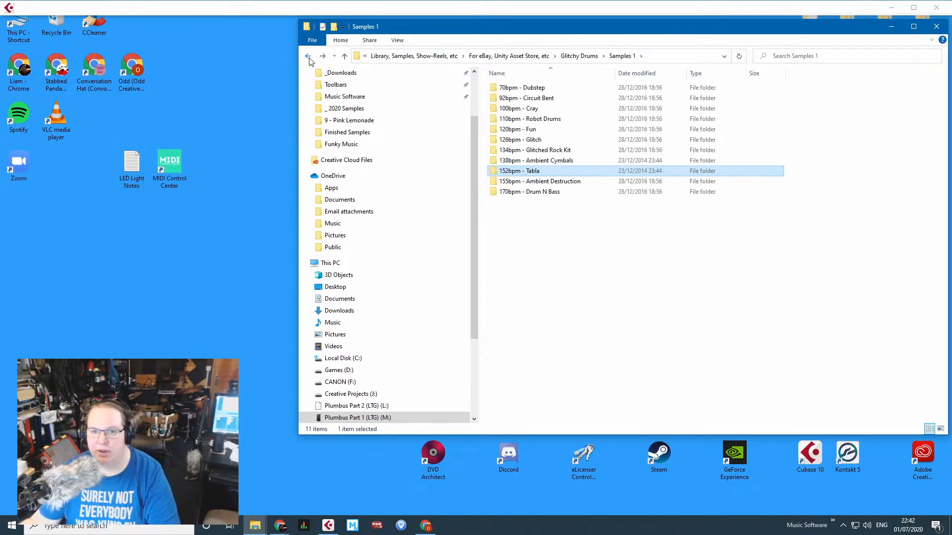
key("Down")
key("Return")
left_click(309, 57)
Open the 92bpm - Circuit Bent folder in Samples 1 and play Loop 2, tail and Loop 2.
key("Up")
key("Up")
key("Up")
key("Up")
key("Up")
key("Up")
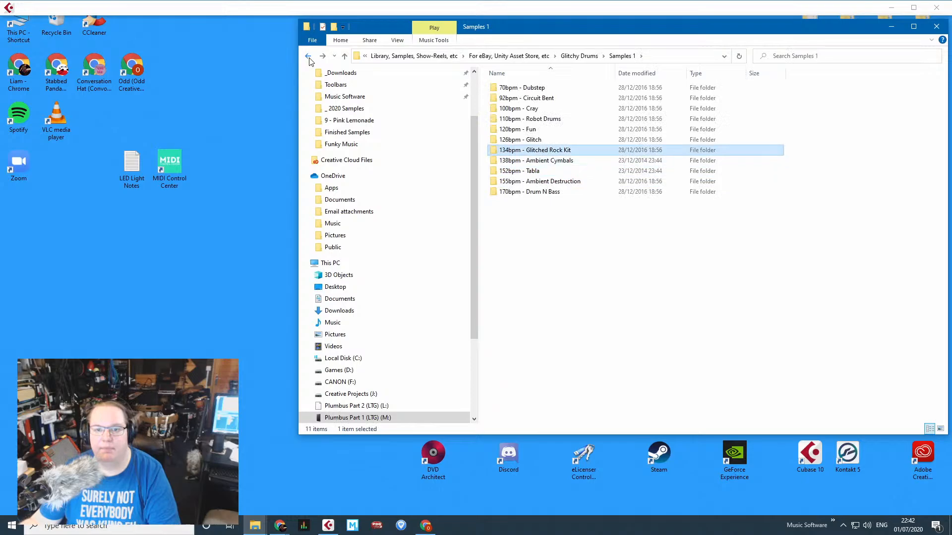
key("Down")
key("Return")
key("Down")
key("Down")
key("Down")
key("Down")
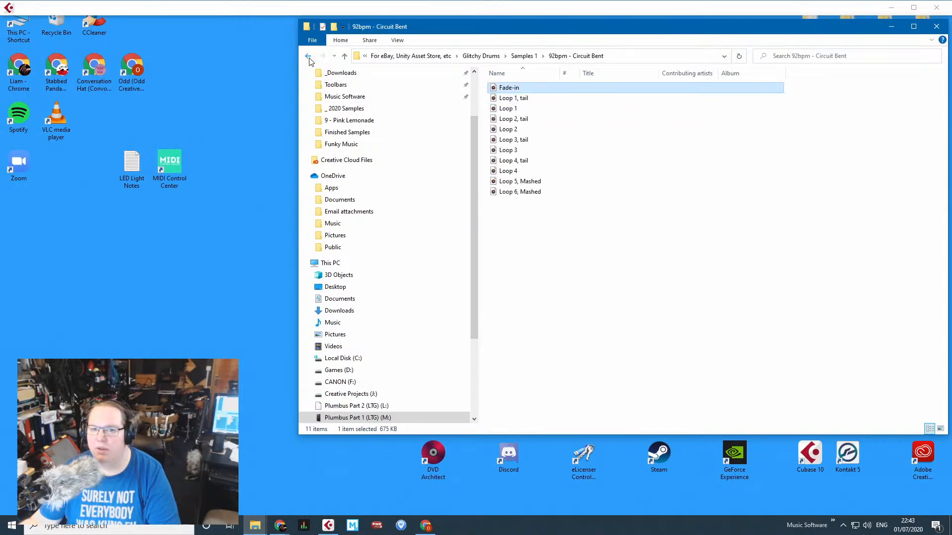
key("Return")
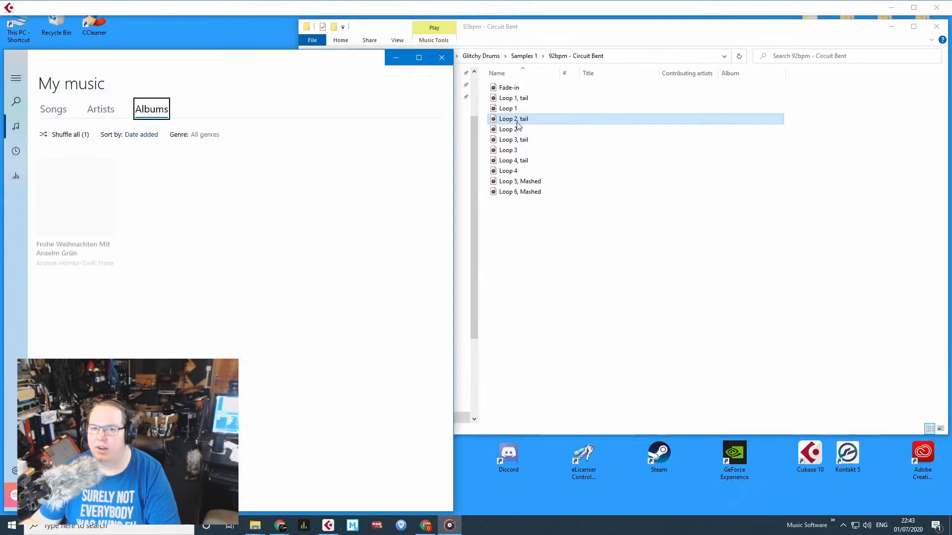
key("Down")
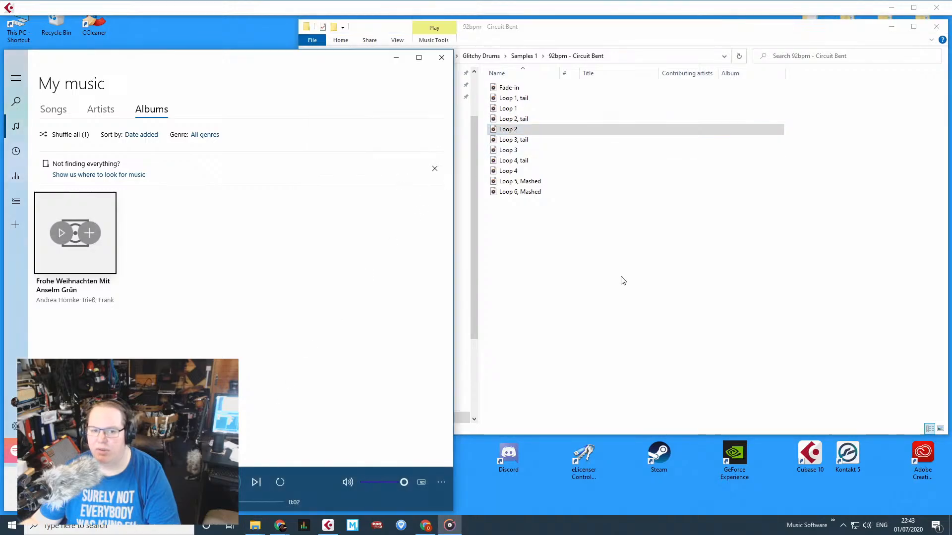
Return to Samples 1, open the 70bpm - Dubstep folder, and play Hit 2 and Hit 1.
key("alt+Tab")
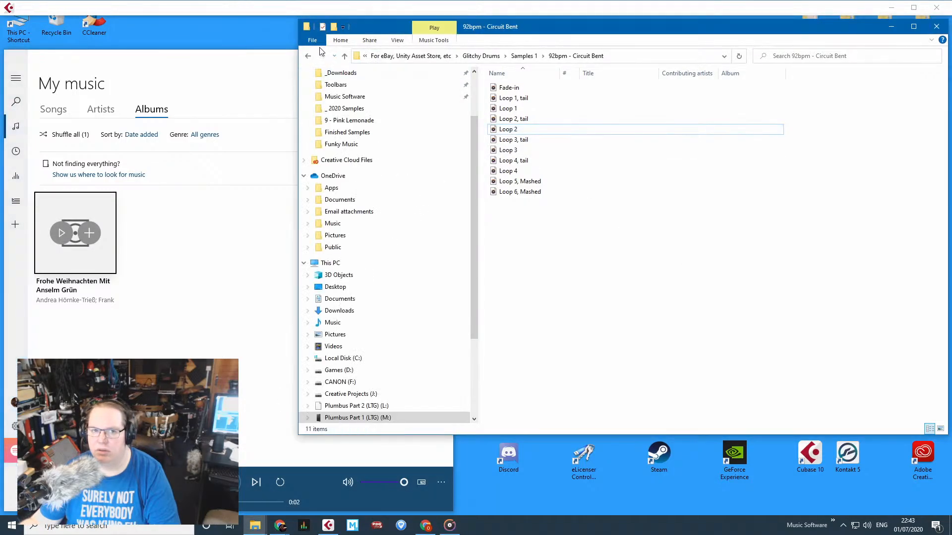
left_click(308, 56)
key("Return")
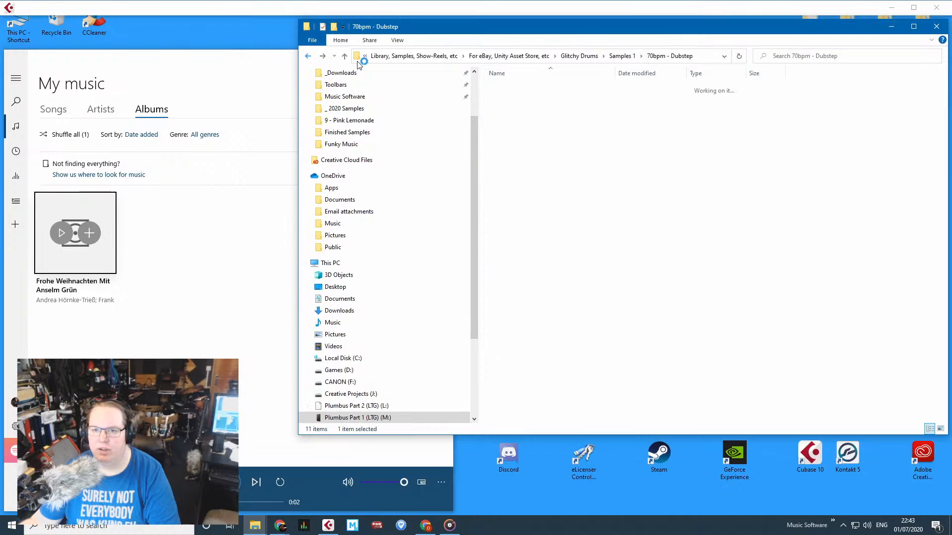
double_click(526, 98)
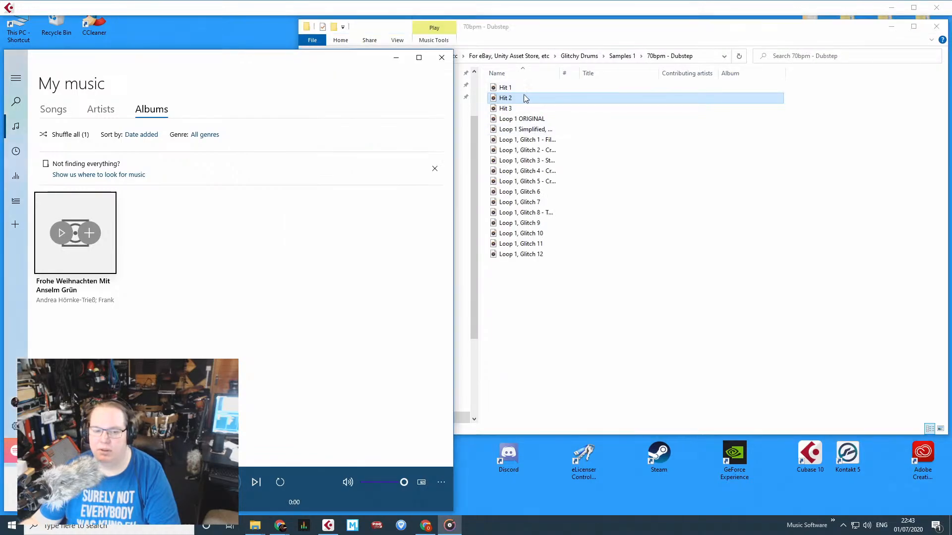
double_click(530, 89)
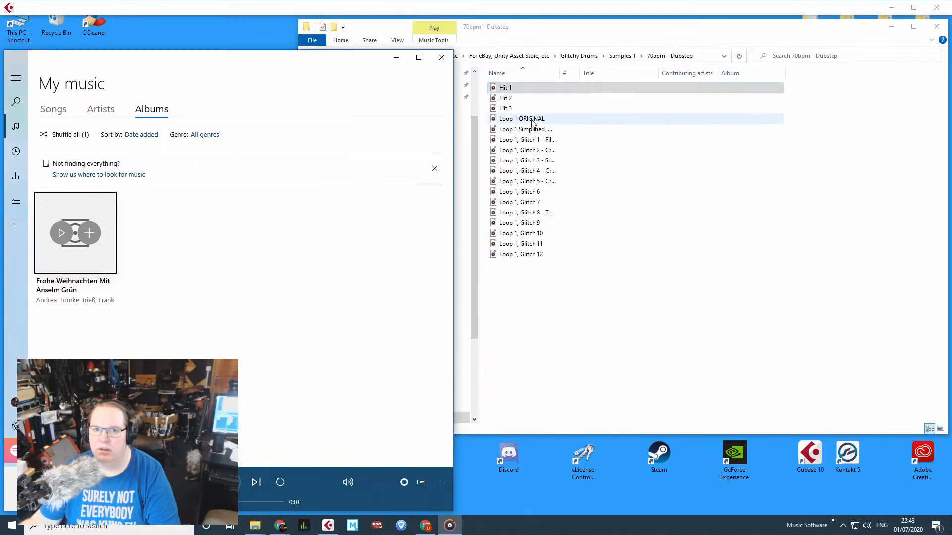
Widen the name column and play the Loop 1 versions Glitch 1 - Filter Fx, Glitch 3 - Stagger FX and Glitch 6.
left_click_drag(559, 73, 639, 78)
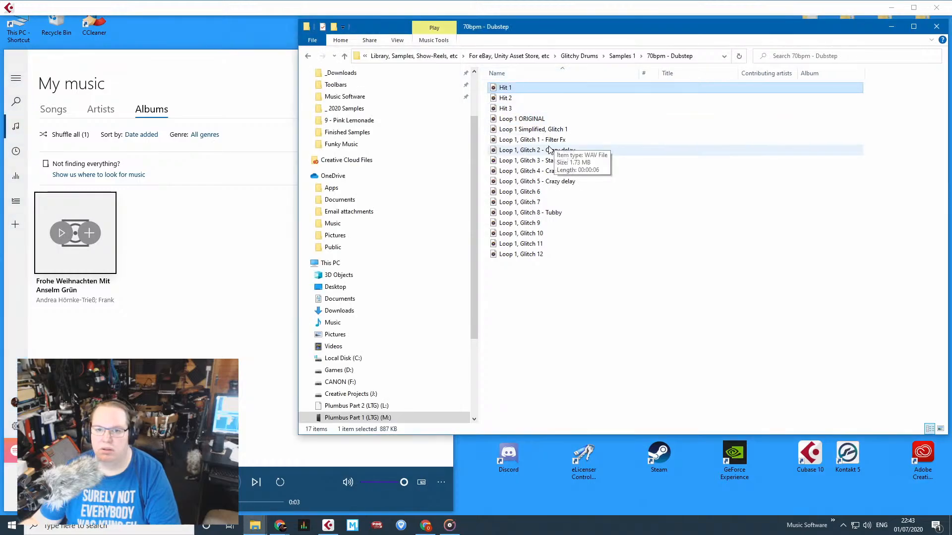
double_click(552, 141)
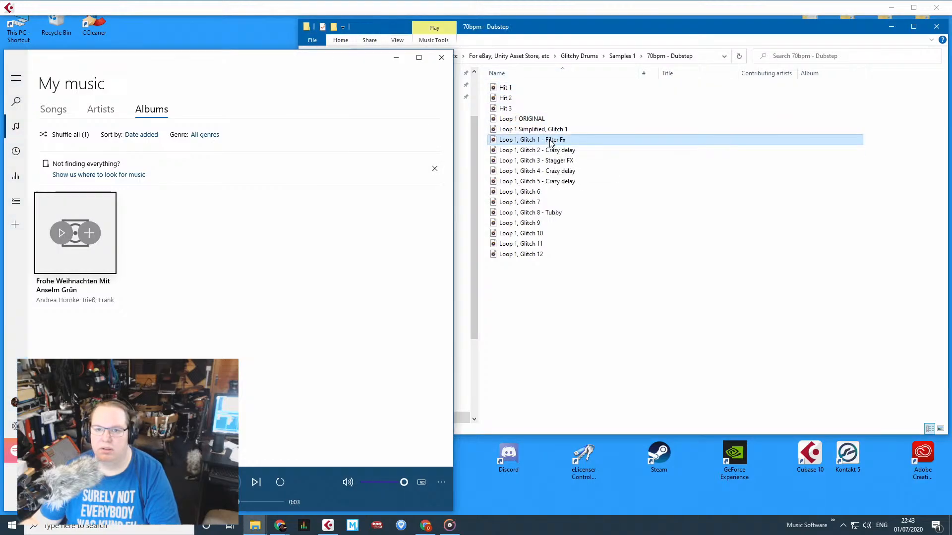
double_click(564, 160)
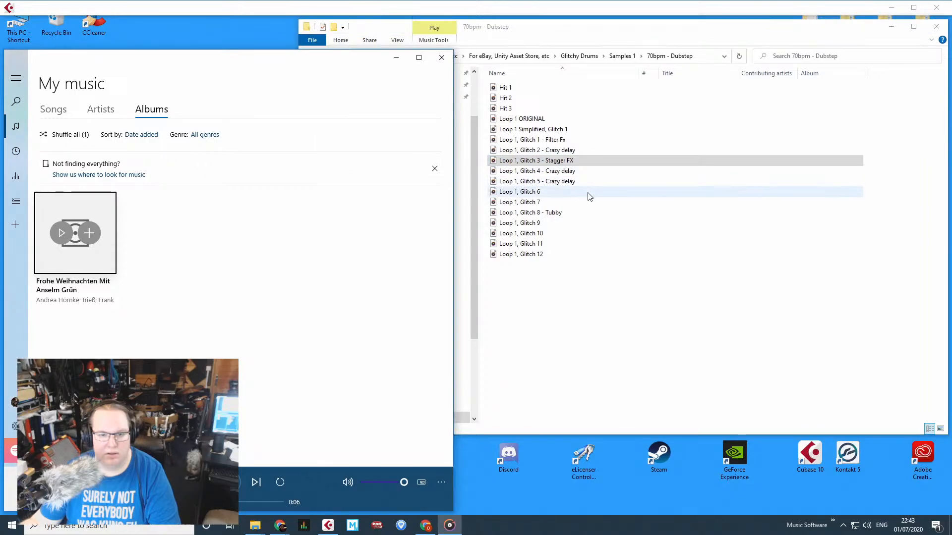
double_click(589, 197)
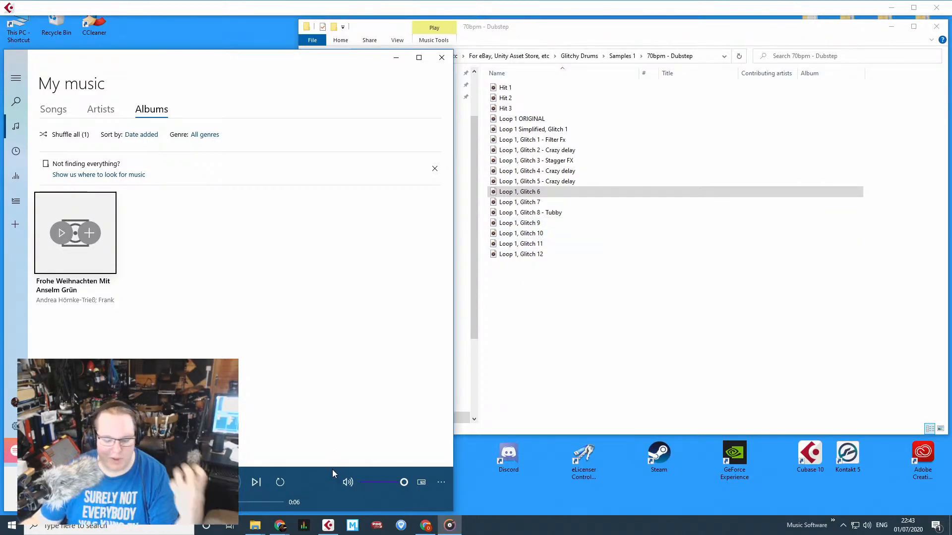
Play Loop 1, Glitch 10 from the 70bpm - Dubstep folder, return to Samples 1, and close the music player.
double_click(540, 233)
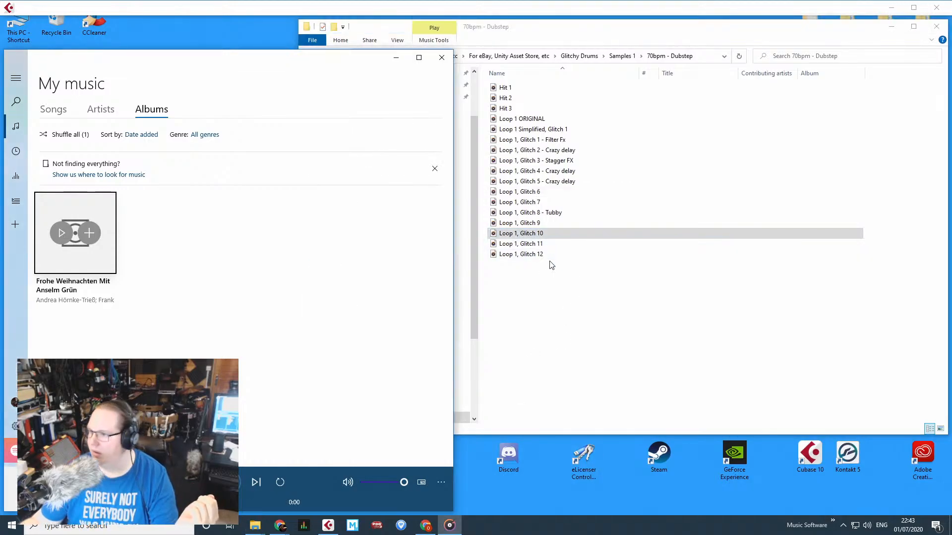
left_click(637, 296)
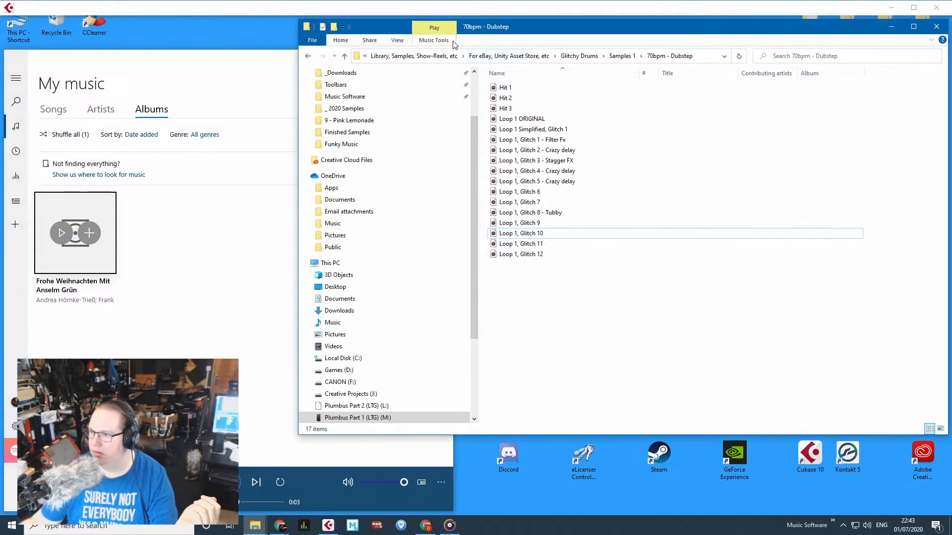
left_click(307, 56)
left_click(266, 80)
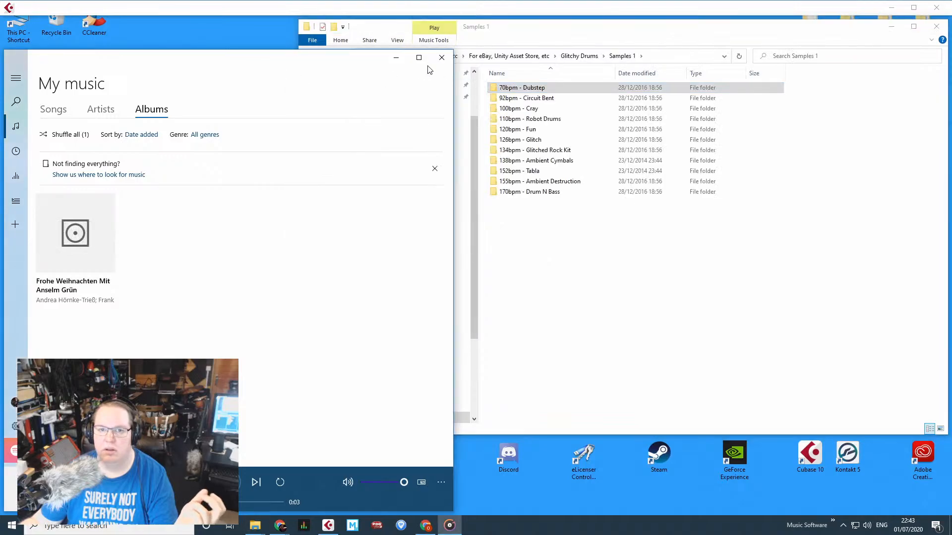
left_click(441, 58)
Close the sample library window and check the Found Sound Music folder in Music Projects on Plumbus Part 2 (L:).
left_click(570, 56)
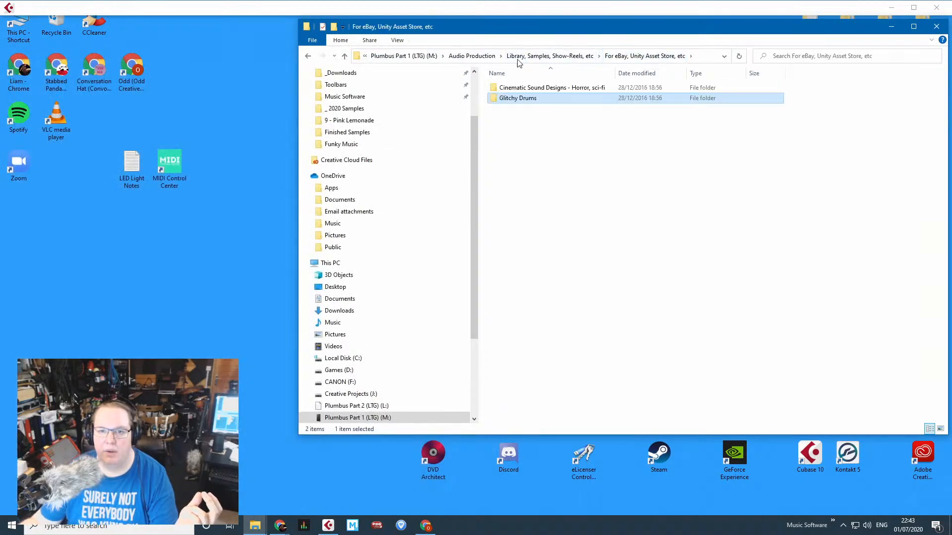
left_click(935, 27)
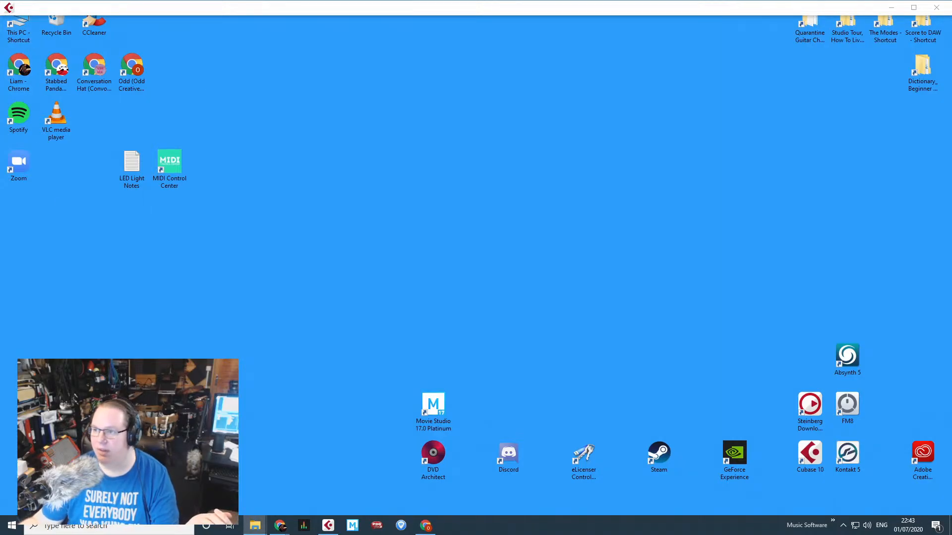
left_click_drag(951, 51, 462, 63)
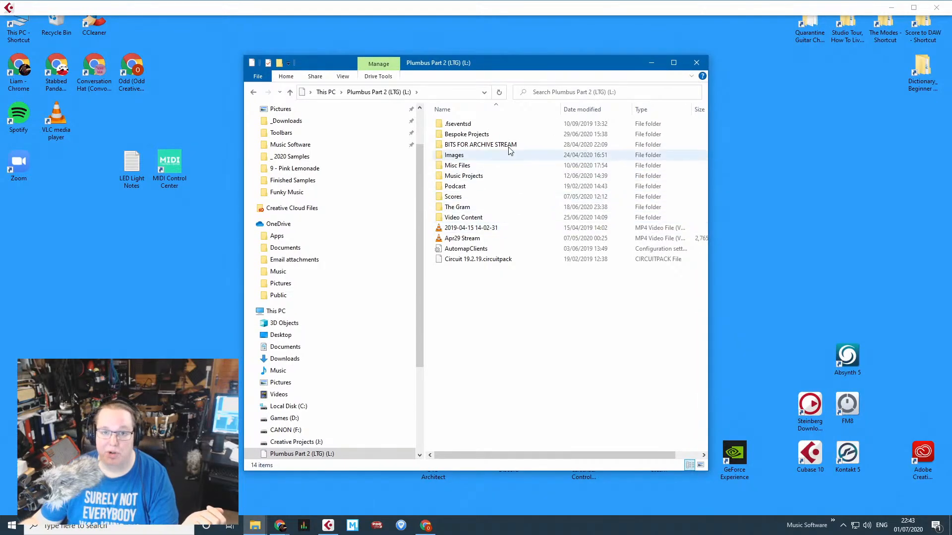
double_click(498, 179)
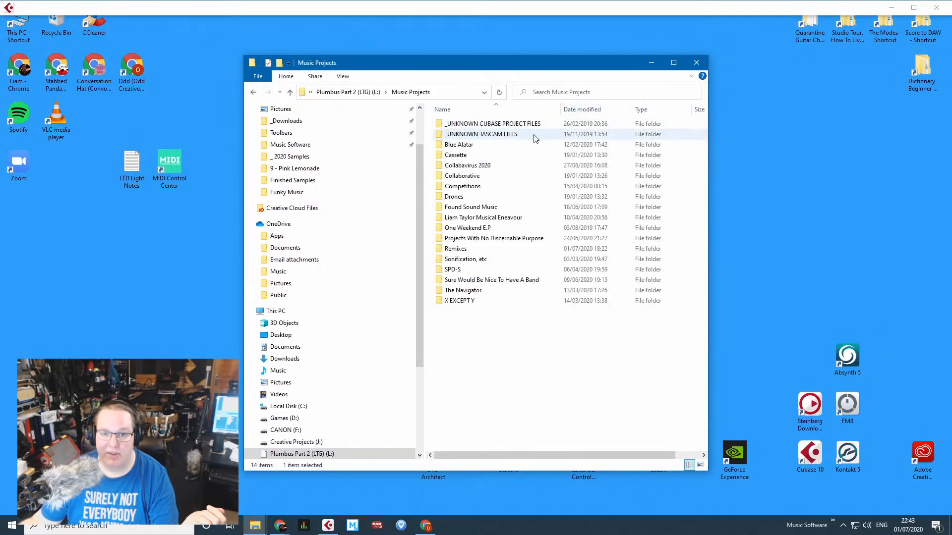
double_click(513, 210)
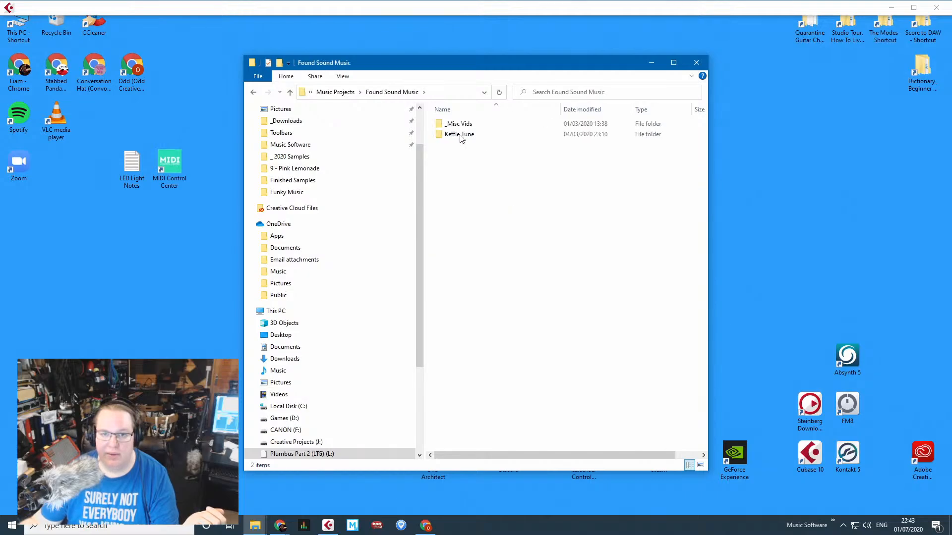
left_click(253, 92)
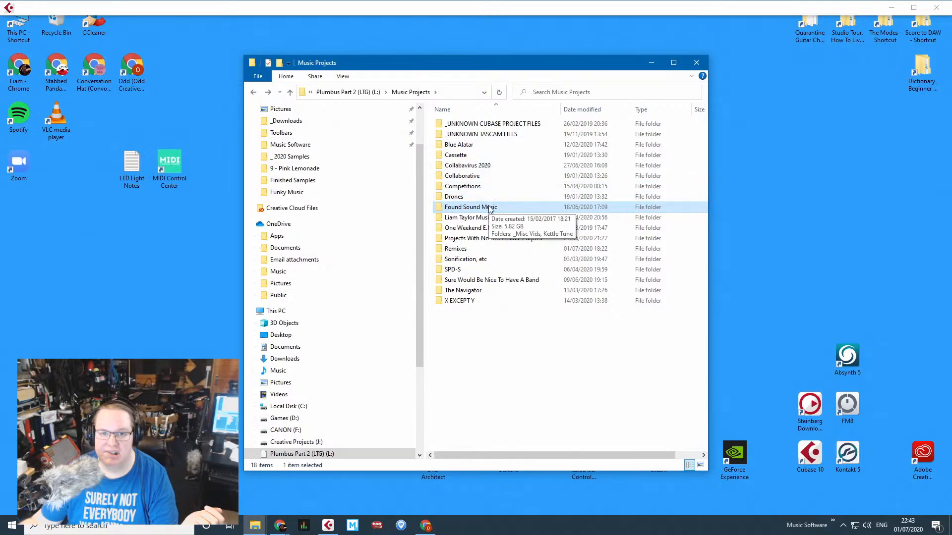
Open Sonification, etc in Music Projects, check its Apex folder, and open Spoopy1.
double_click(506, 263)
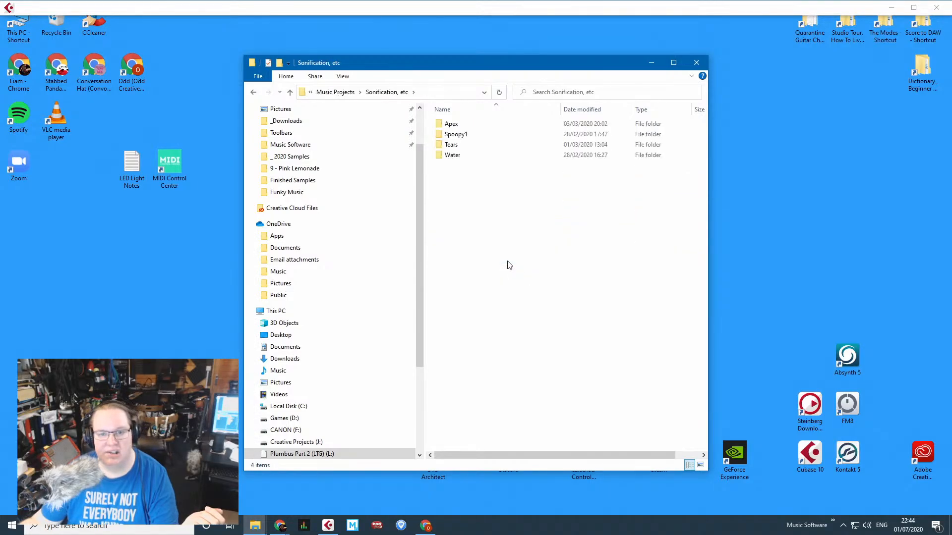
double_click(472, 136)
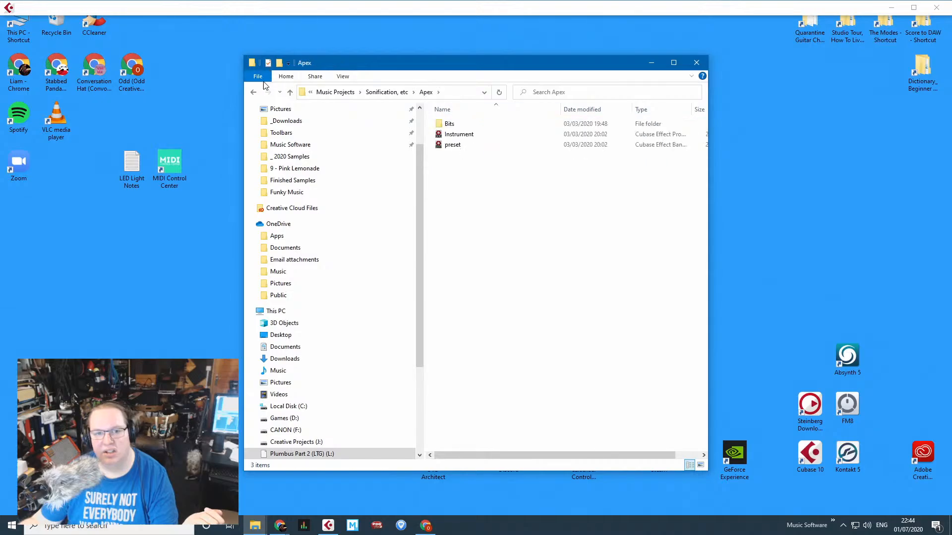
key("alt+Left")
key("alt+Right")
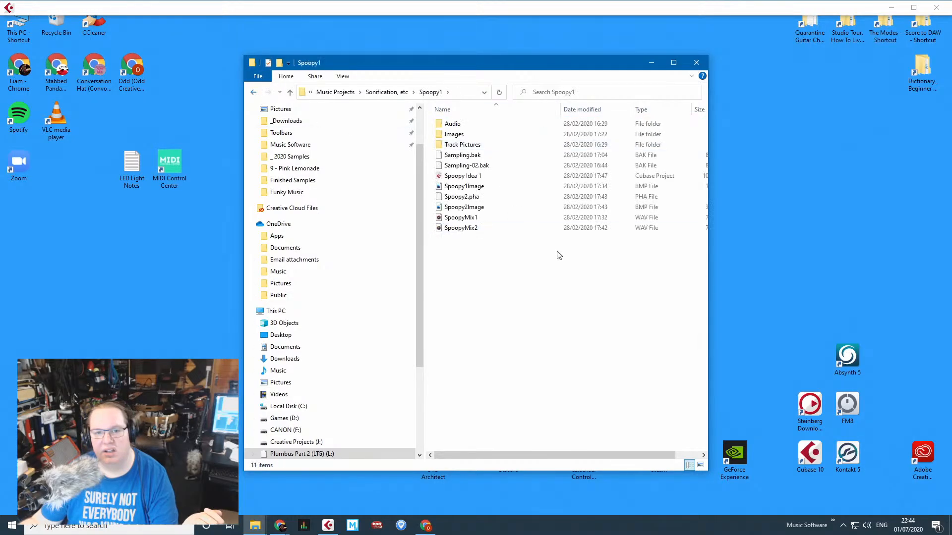
Play SpoopyMix1, move the folder window clear of the music player, and close the player.
double_click(514, 218)
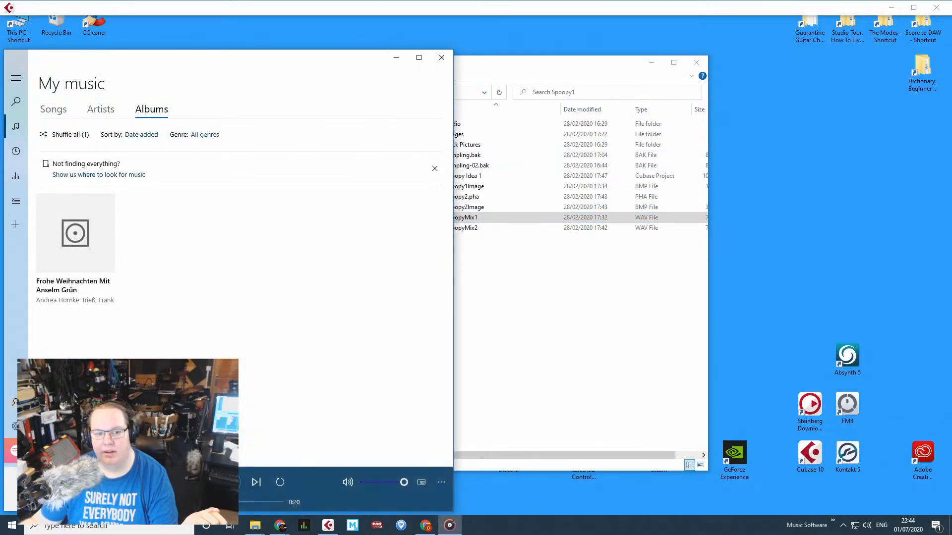
left_click(481, 69)
left_click_drag(482, 70, 592, 94)
left_click(441, 57)
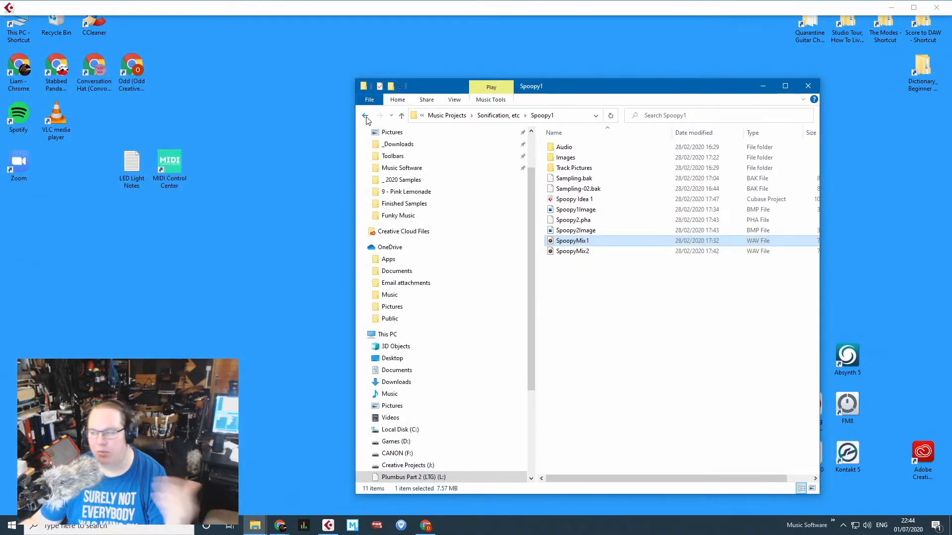
Return to Music Projects, check the SPD-S folder, and go back to the top level of Plumbus Part 2 (L:).
left_click(366, 115)
left_click(365, 115)
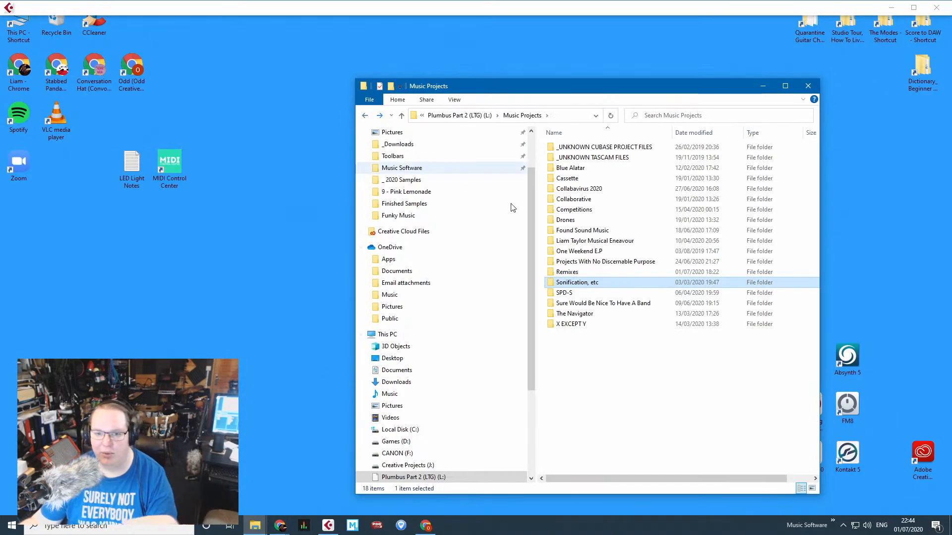
double_click(564, 293)
left_click(364, 116)
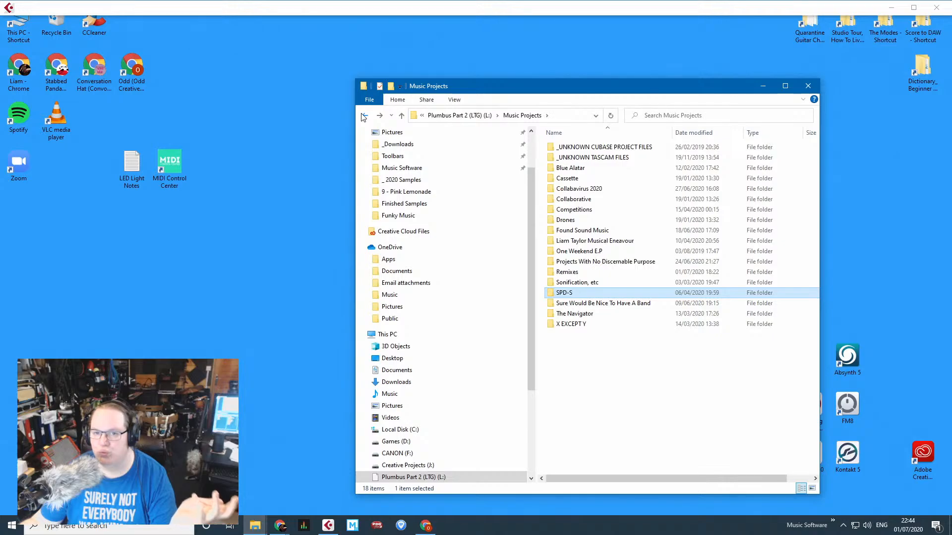
left_click(364, 115)
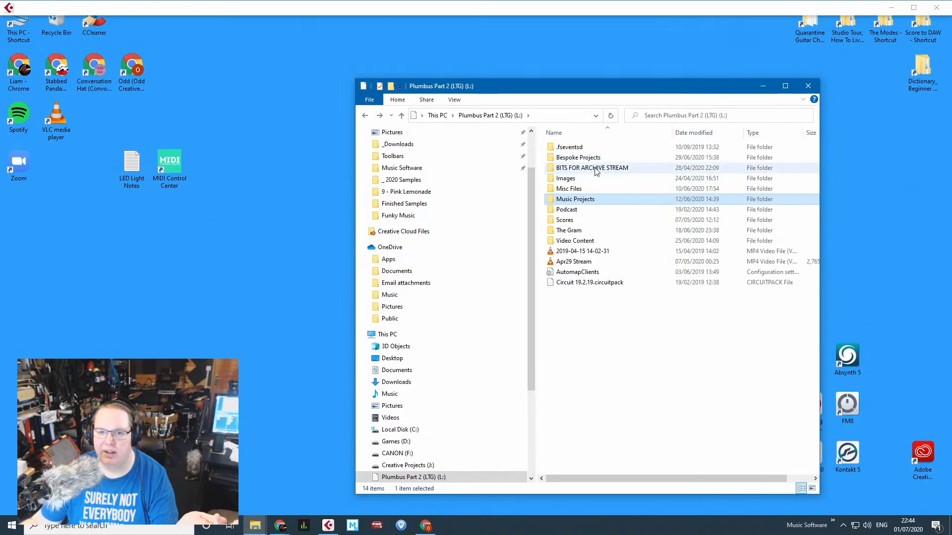
Check the Misc Files and Scores folders on Plumbus Part 2 (L:) and return to the drive's top level.
double_click(596, 191)
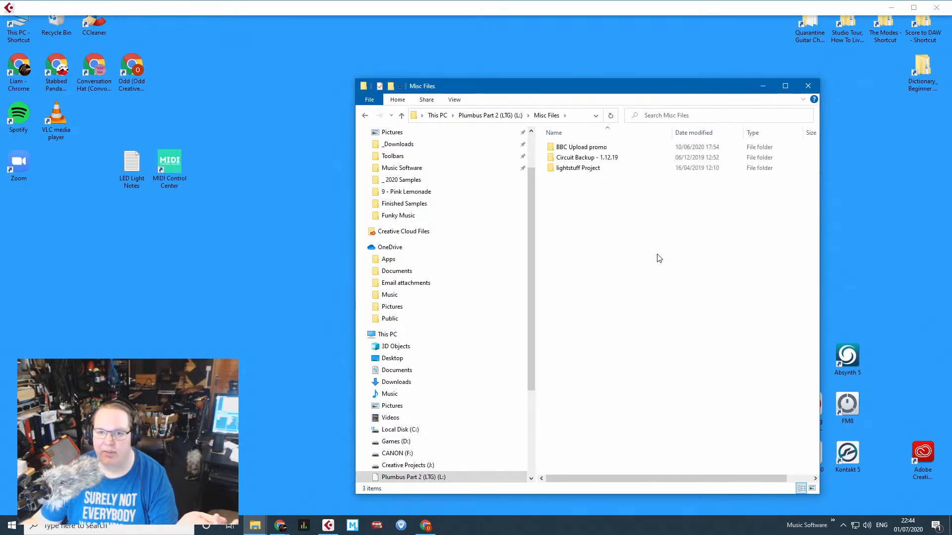
left_click(364, 116)
left_click(637, 210)
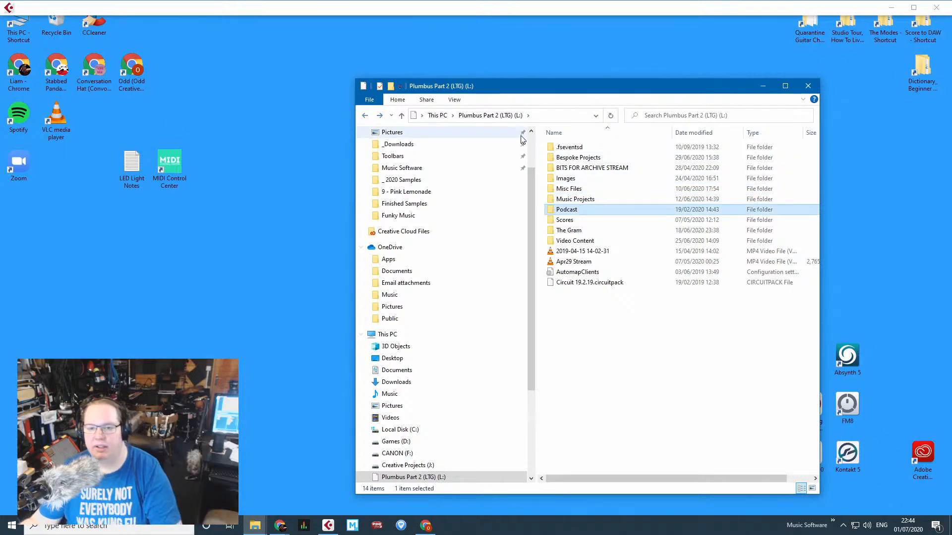
key("Down")
key("Return")
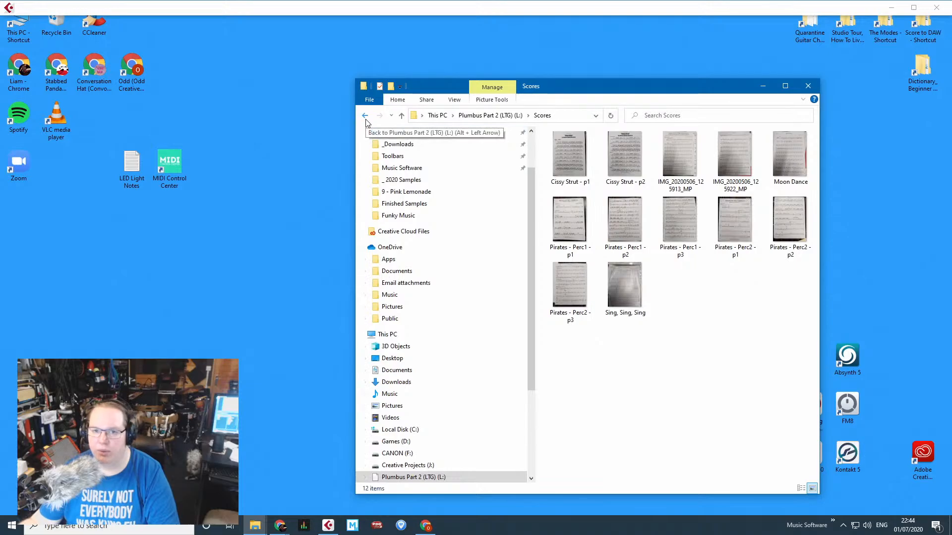
left_click(364, 115)
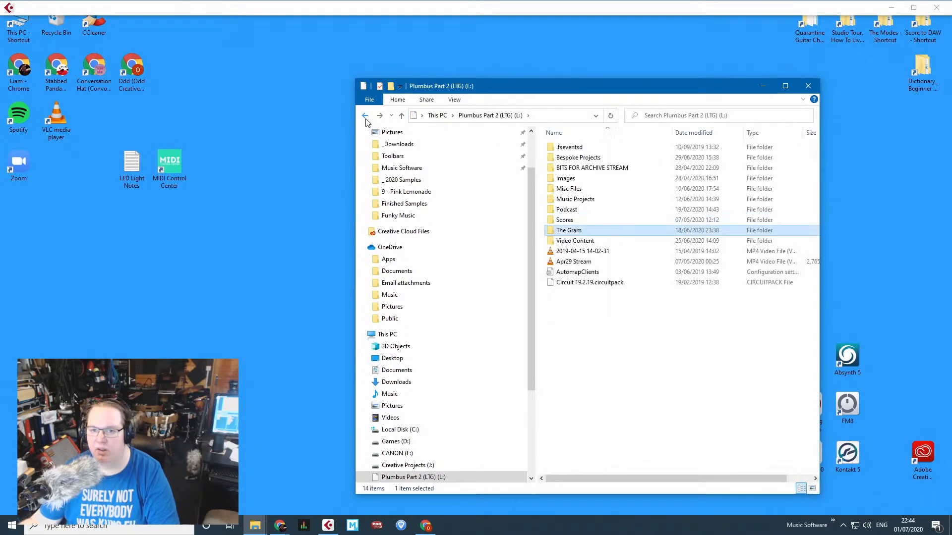
Check The Gram folder on Plumbus Part 2 (L:) and open Video Content.
key("Return")
left_click(365, 116)
key("Down")
key("Return")
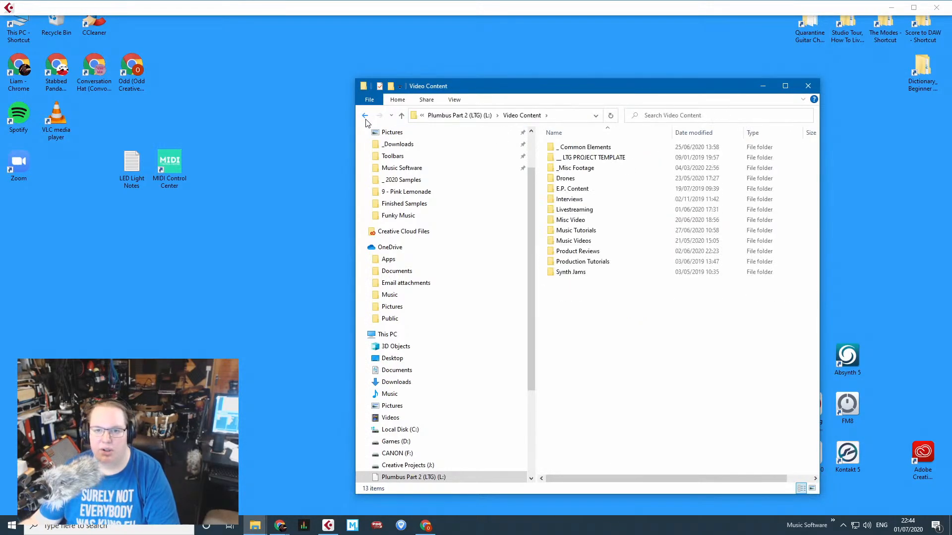
Look through the Video Content subfolders, check Music Videos, and return to the drive's top level.
key("Down")
key("Down")
key("Down")
key("Down")
key("Down")
key("Down")
key("Down")
key("Down")
key("Down")
key("Down")
key("Up")
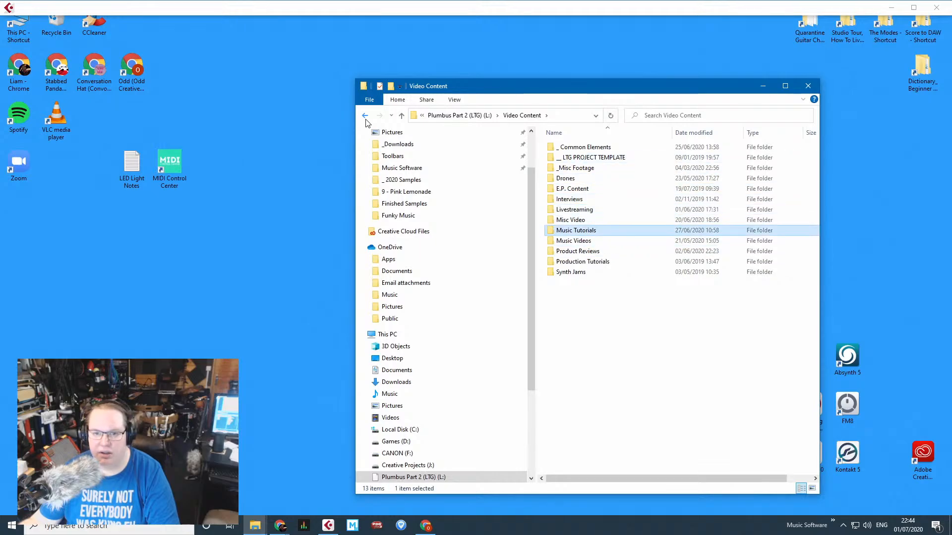
key("Down")
key("Return")
left_click(365, 118)
key("Up")
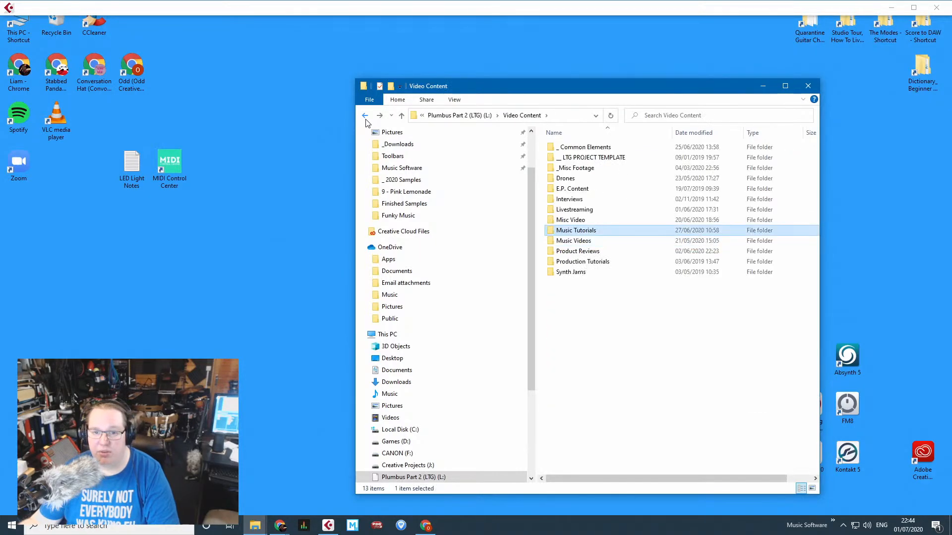
left_click(366, 117)
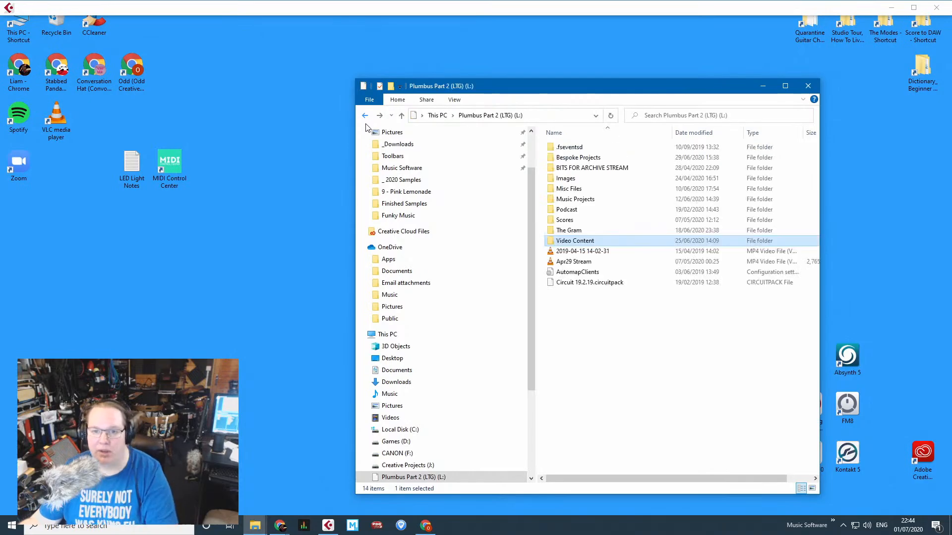
Reopen Music Projects on Plumbus Part 2 (L:) and open its Blue Alatar folder.
key("Up")
key("Up")
key("Up")
key("Up")
key("Return")
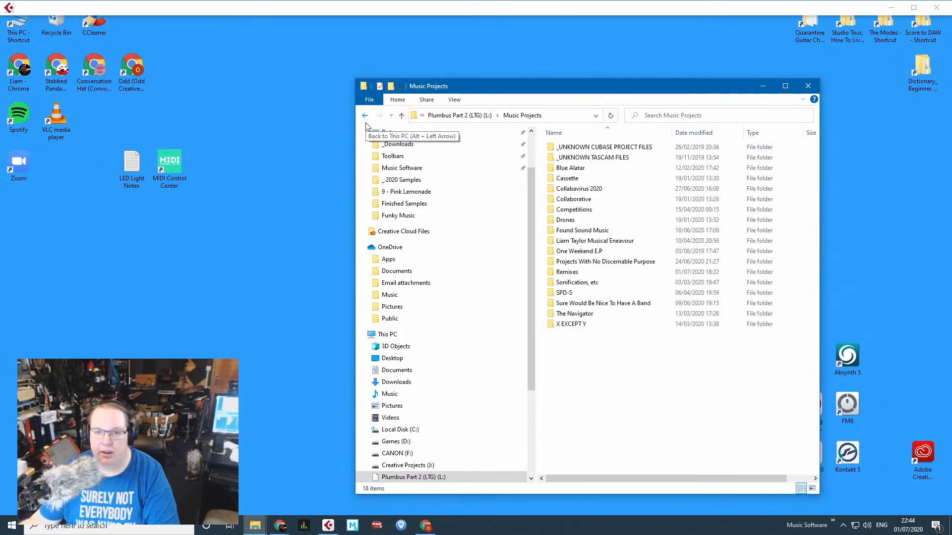
key("Down")
key("Up")
key("Down")
key("Down")
key("Return")
Go through the Blue Alatar contents down to the Release Ideas text document.
key("Down")
key("Down")
key("Down")
key("Down")
key("Down")
key("Down")
key("Down")
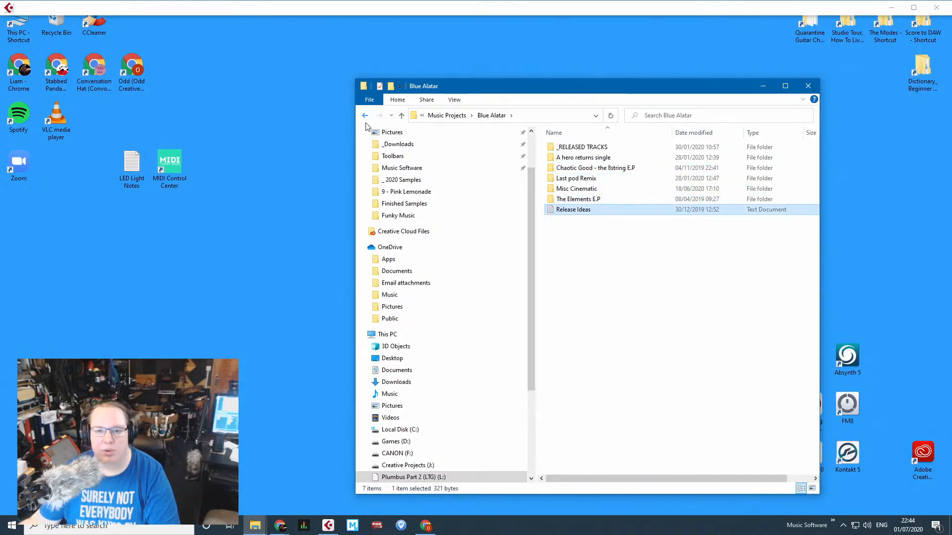
Return to Music Projects, open the Cassette folder, and open Biblical Drone inside it.
key("BackSpace")
key("Down")
key("Return")
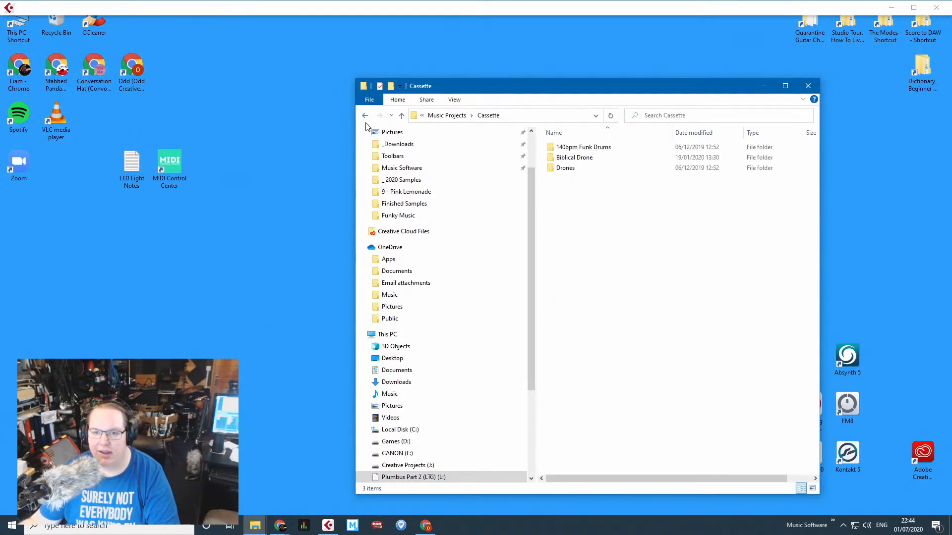
key("Down")
key("Down")
key("Return")
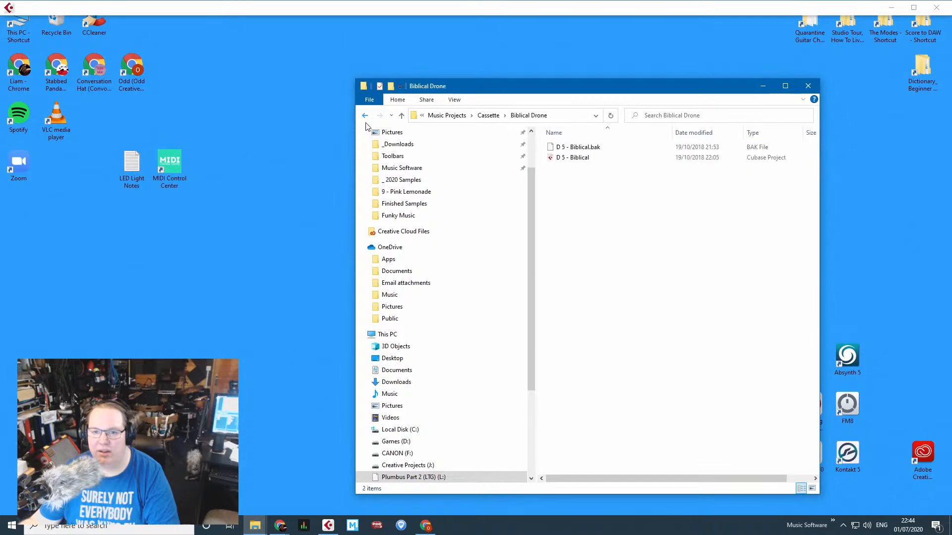
Go back to Cassette, check its Drones folder, and return to Music Projects.
key("BackSpace")
key("BackSpace")
key("Return")
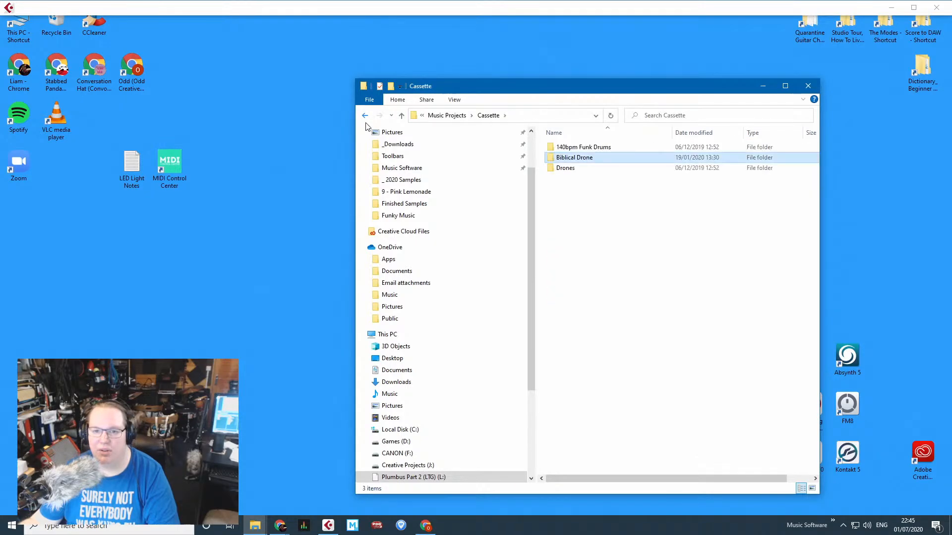
key("Down")
key("Return")
key("BackSpace")
key("BackSpace")
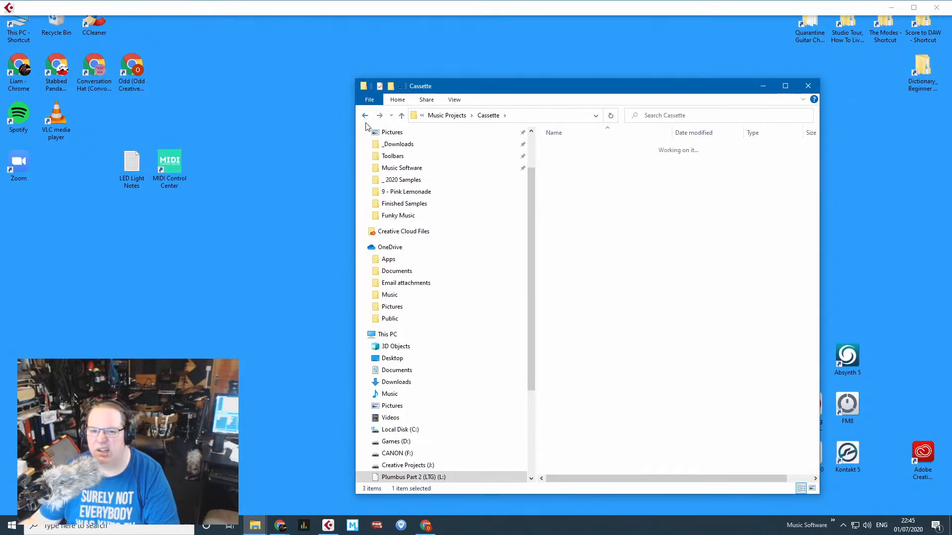
Check the Collabavirus 2020 and Collaborative folders in Music Projects, and reopen Collabavirus 2020.
key("Down")
key("Return")
key("BackSpace")
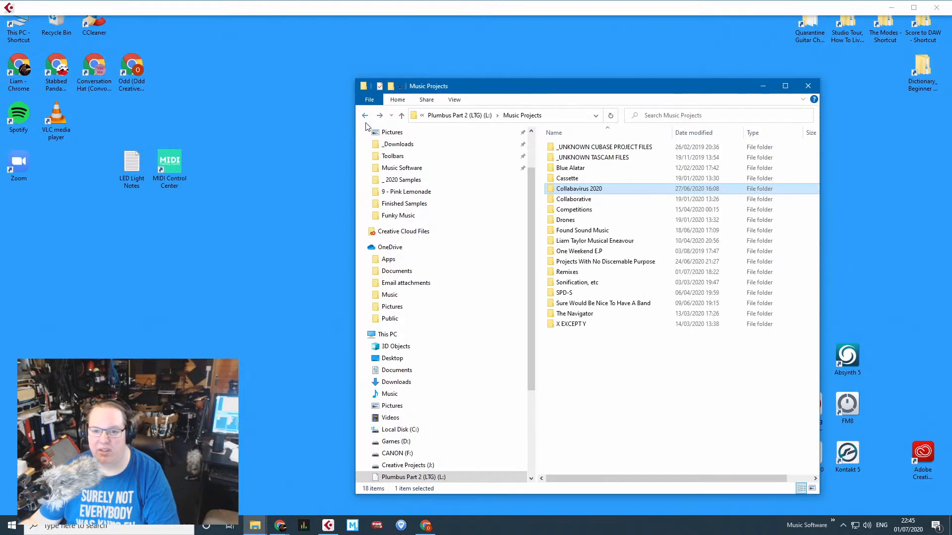
key("Down")
key("Return")
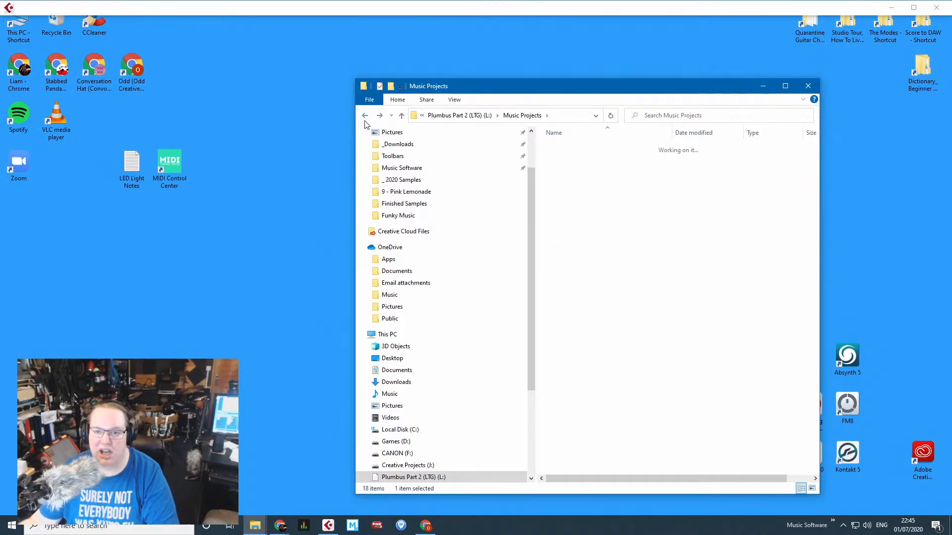
left_click(366, 119)
key("Return")
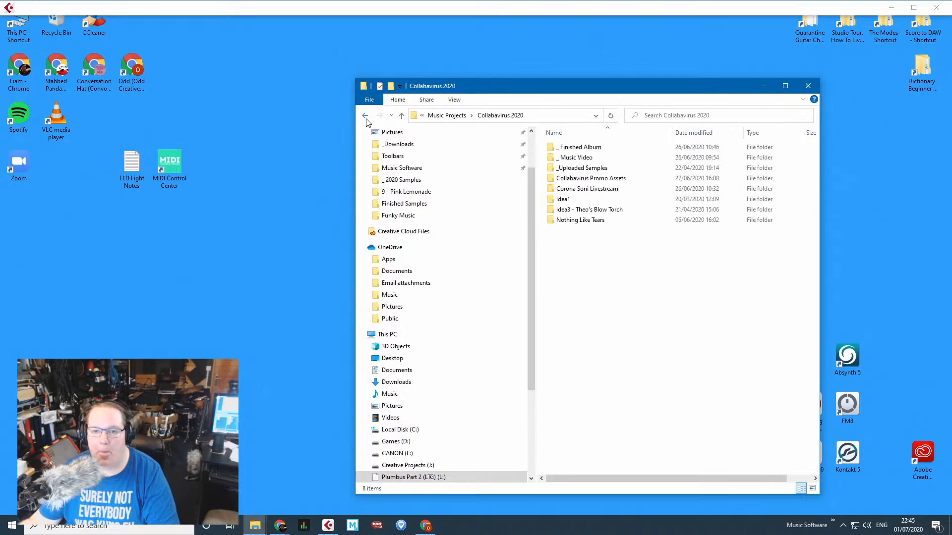
Return to Music Projects and select the Collaborative folder.
left_click(366, 119)
key("Down")
key("Down")
key("Down")
key("Up")
key("Up")
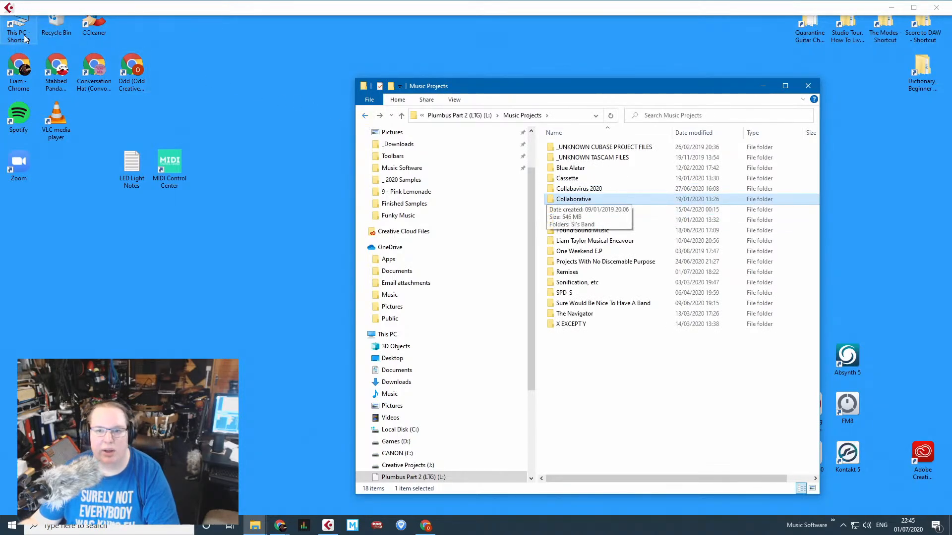
Check the One Weekend E.P folder in Music Projects and return to Music Projects.
left_click(625, 305)
key("Up")
key("Up")
key("Up")
key("Up")
key("Up")
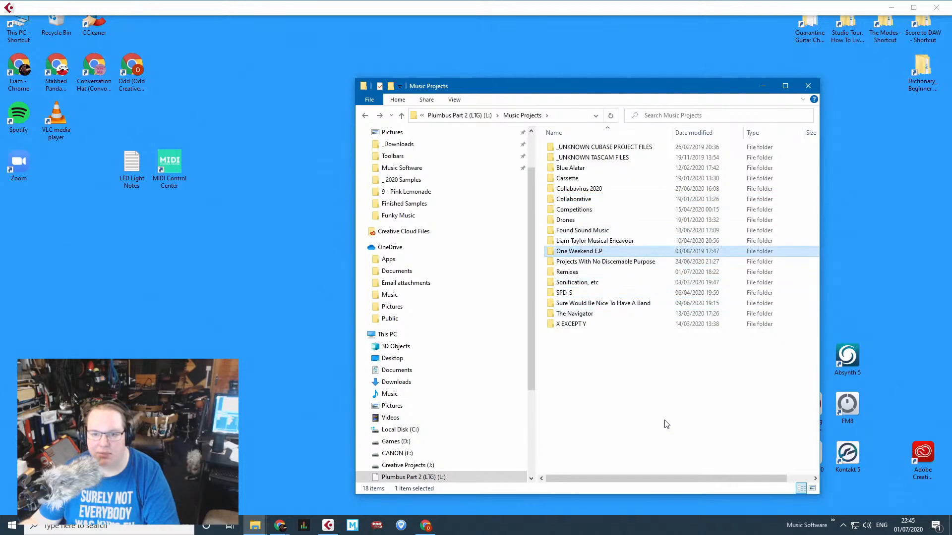
key("Return")
left_click(366, 116)
Open the Projects With No Discernable Purpose folder and open _Textural Templates inside it.
key("Down")
key("Return")
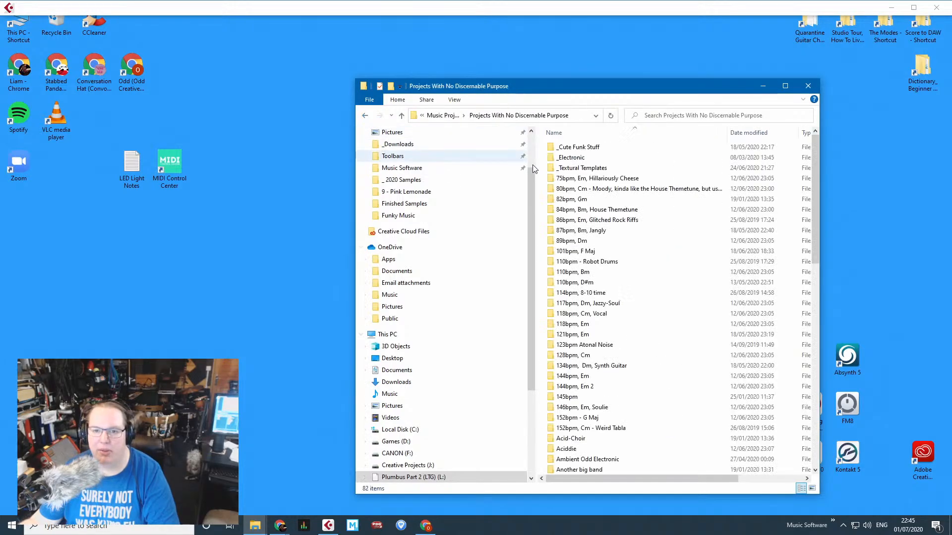
left_click(612, 199)
key("Up")
key("Up")
key("Up")
key("Return")
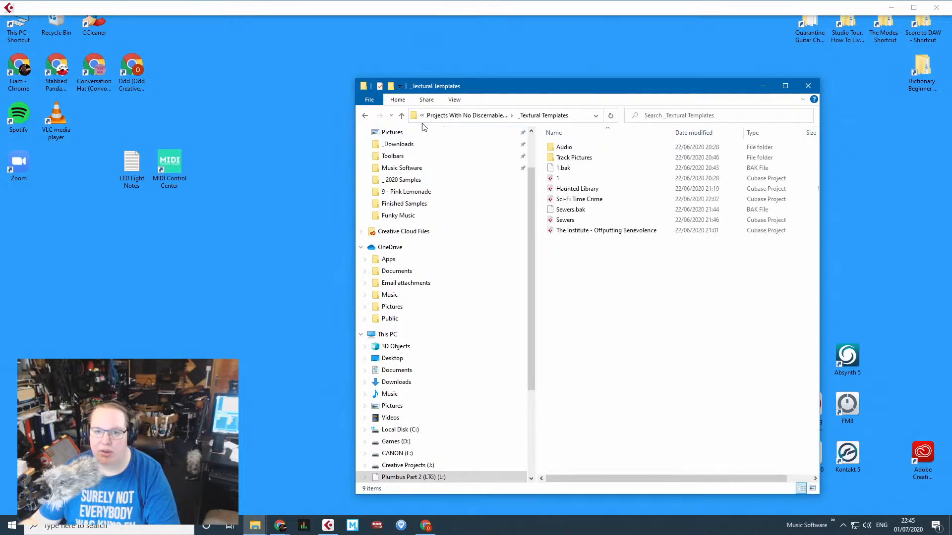
Go back to Projects With No Discernable Purpose, check its _Electronic and _Cute Funk Stuff folders, and return to the list.
left_click(366, 115)
key("Up")
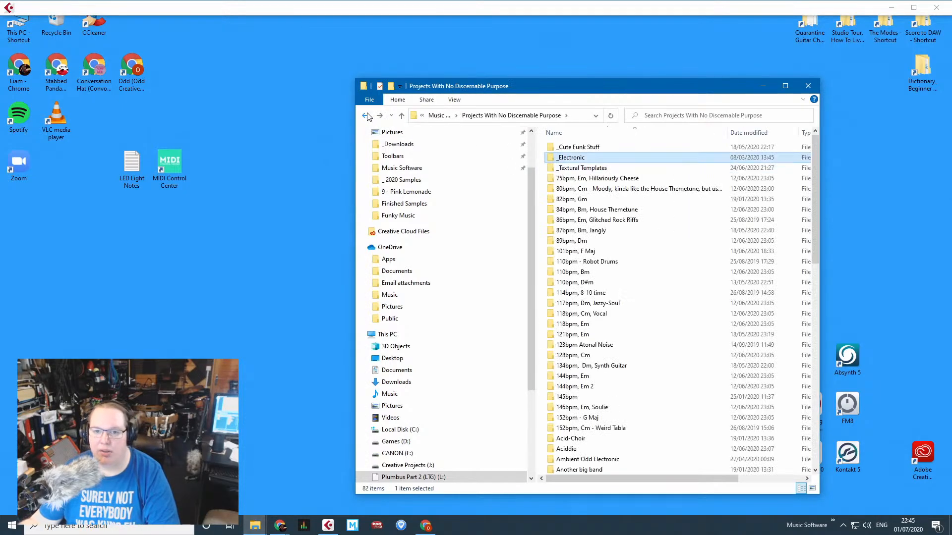
key("Return")
left_click(367, 116)
key("Up")
key("Return")
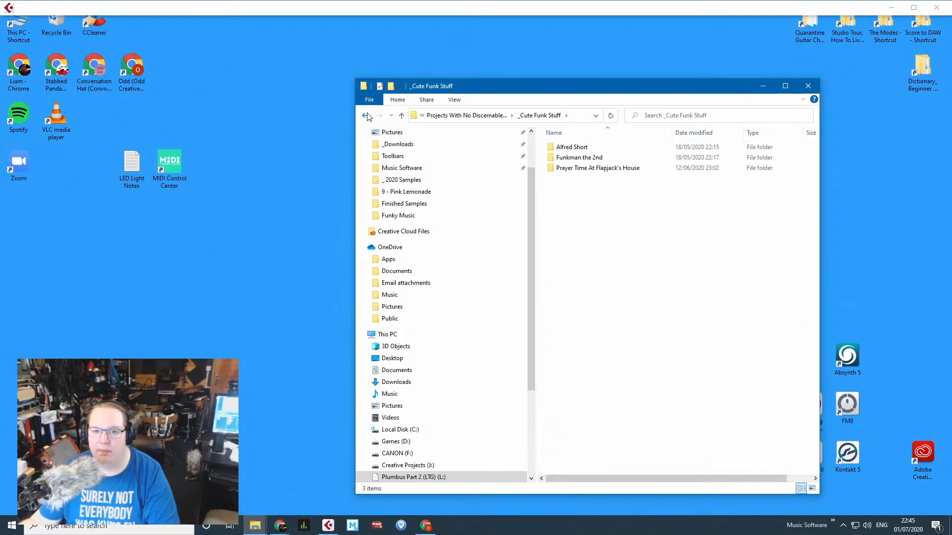
left_click(367, 116)
Look through the rest of the project folders, check the yfeel folder, and return to Projects With No Discernable Purpose.
key("Down")
key("Down")
key("Down")
key("Down")
key("Down")
scroll(661, 364, "down", 7)
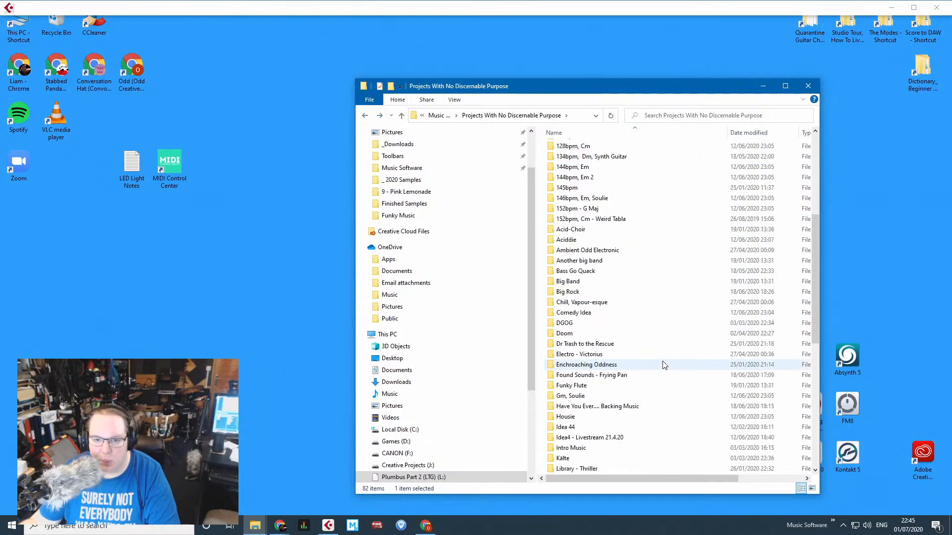
scroll(624, 327, "down", 10)
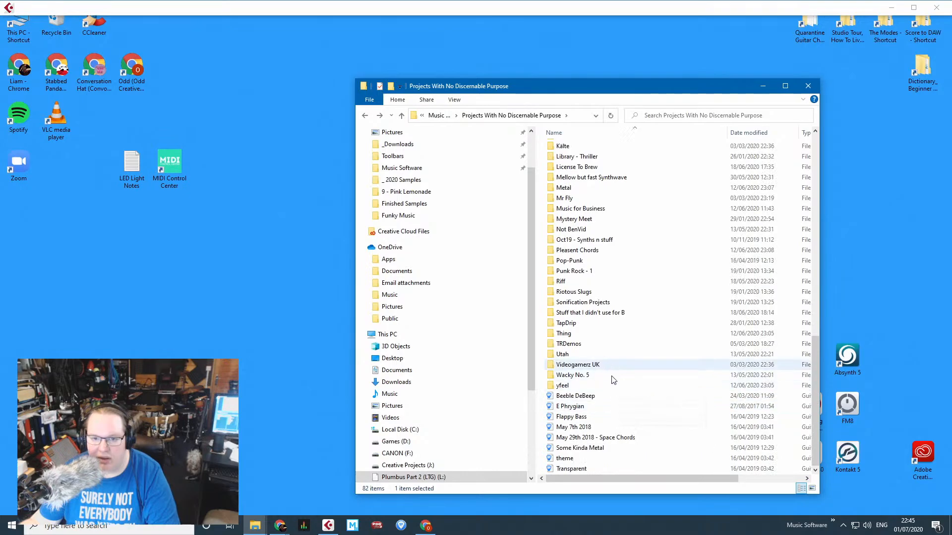
double_click(613, 385)
left_click(365, 115)
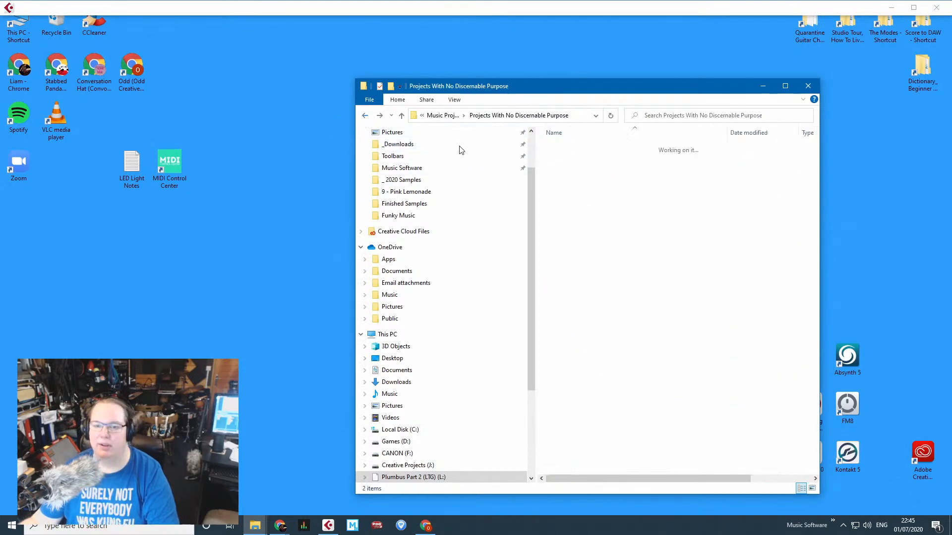